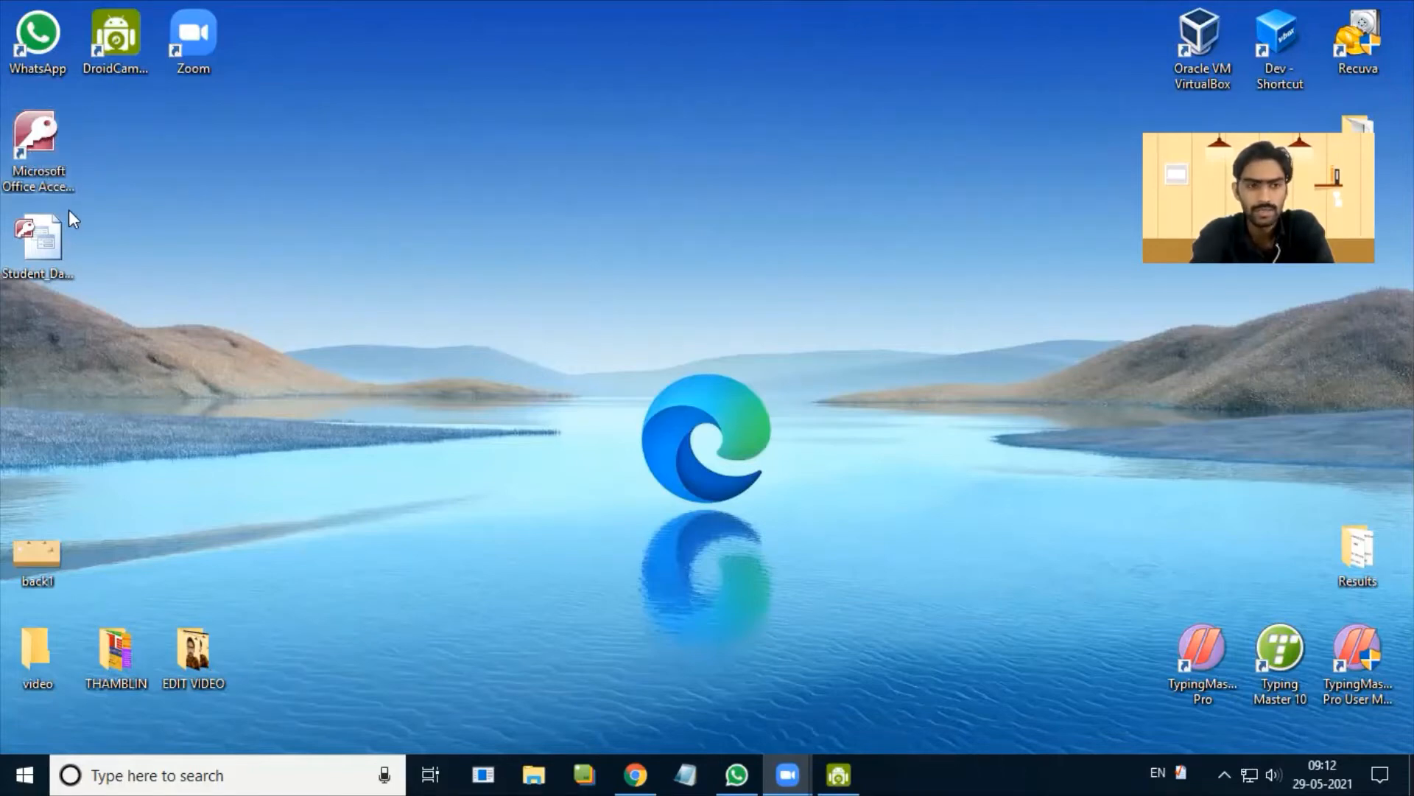
# - Open Microsoft Access and start a new blank database
pyautogui.click(50, 132)
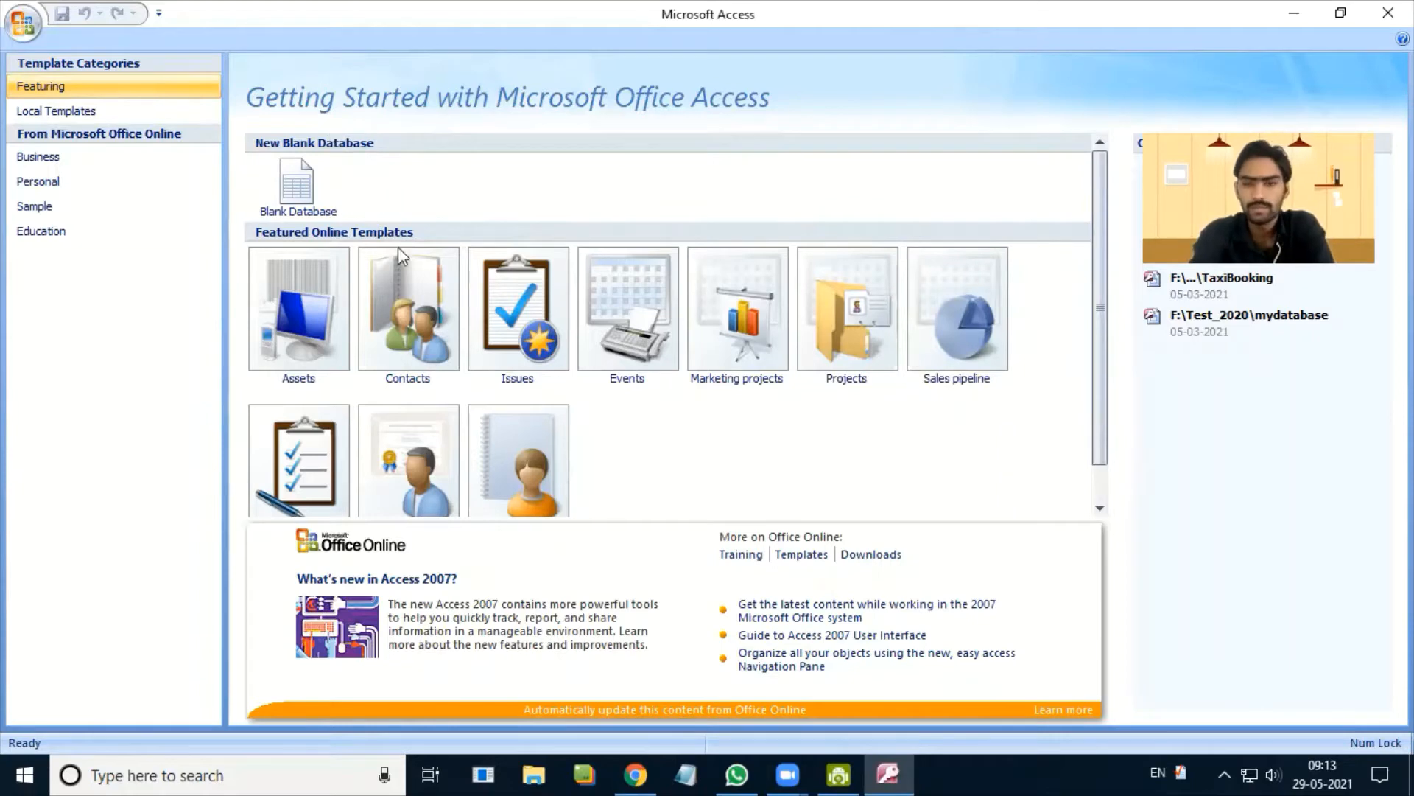
pyautogui.click(299, 193)
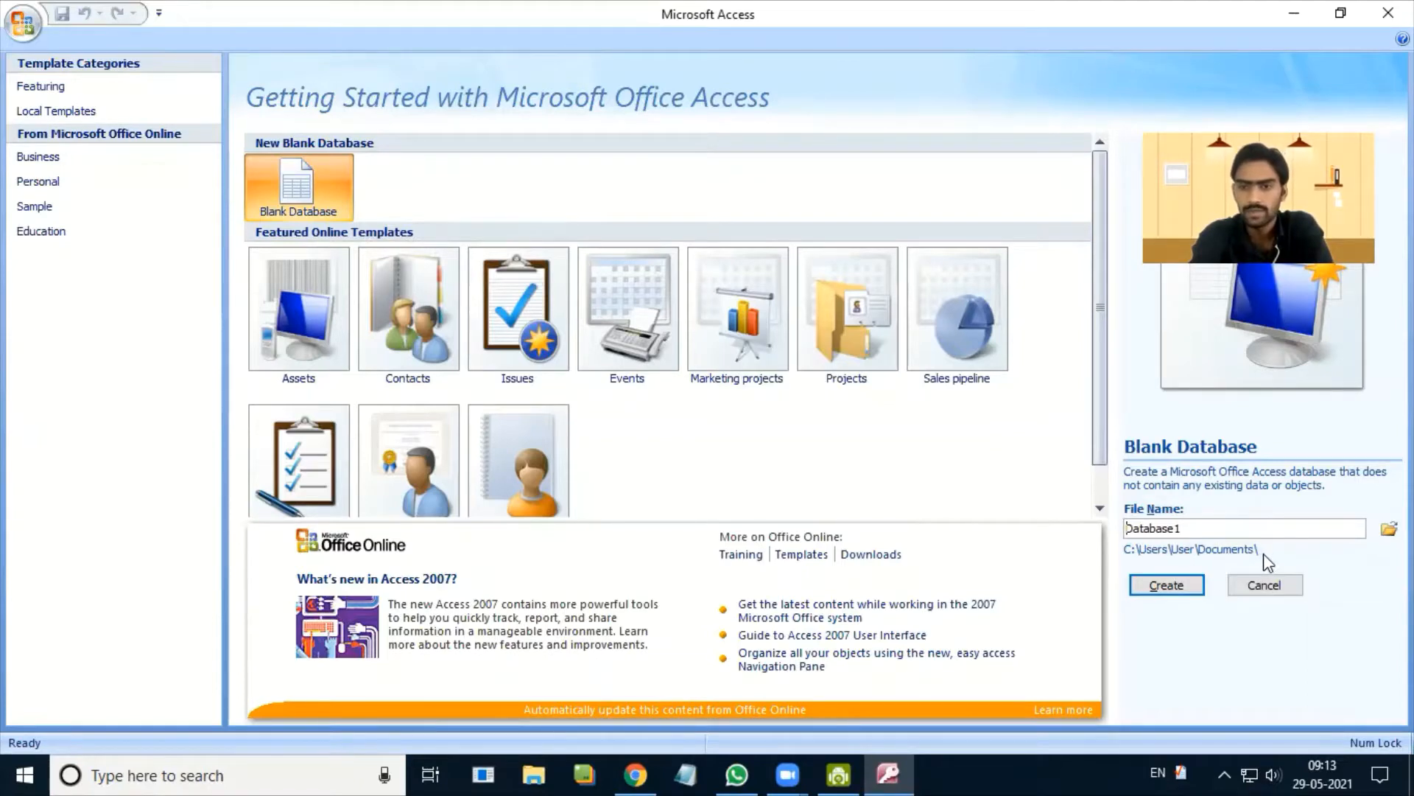
# - Replace the default file name of the new blank database with Student_Database
pyautogui.click(1201, 585)
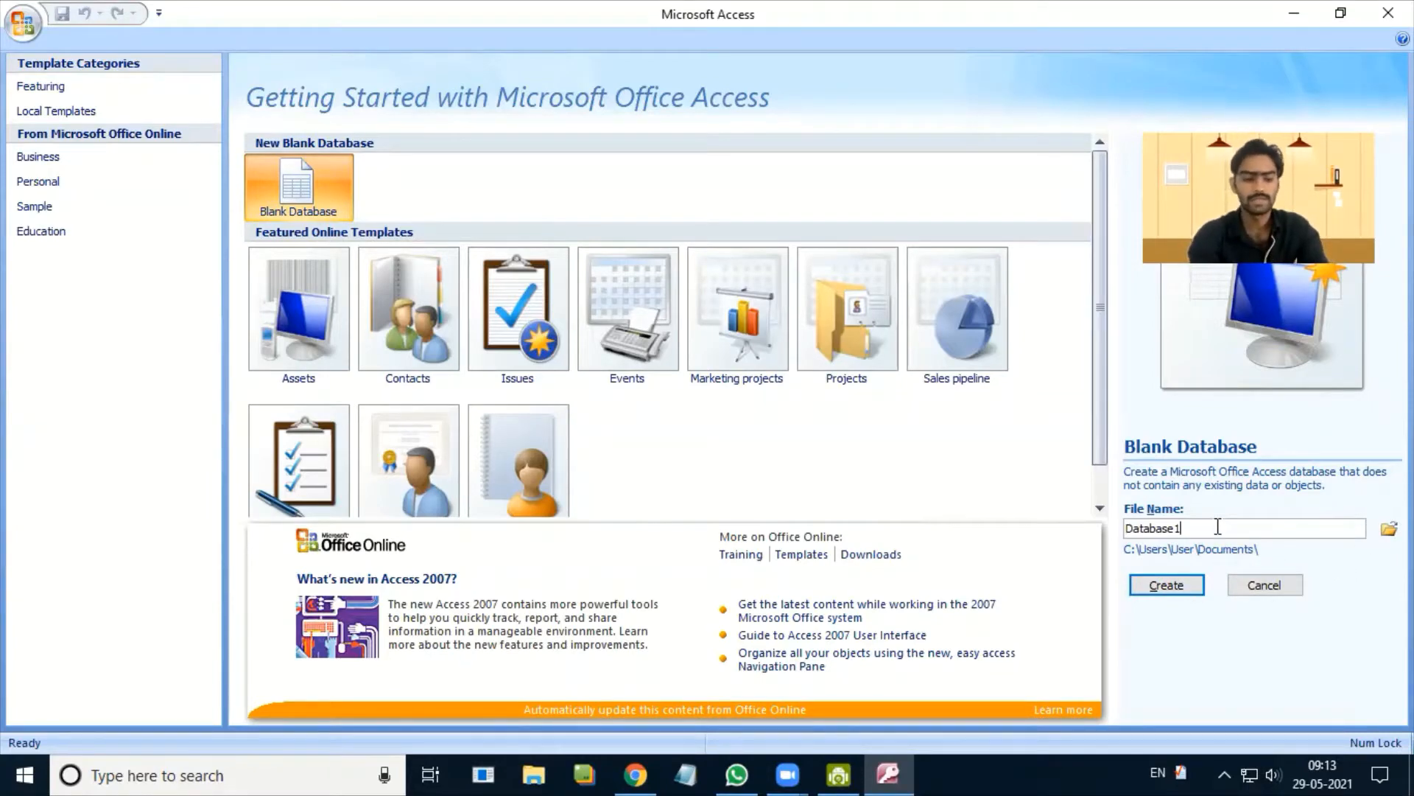
pyautogui.press('BackSpace')
pyautogui.press('BackSpace')
pyautogui.press('BackSpace')
pyautogui.press('BackSpace')
pyautogui.press('BackSpace')
pyautogui.press('BackSpace')
pyautogui.press('BackSpace')
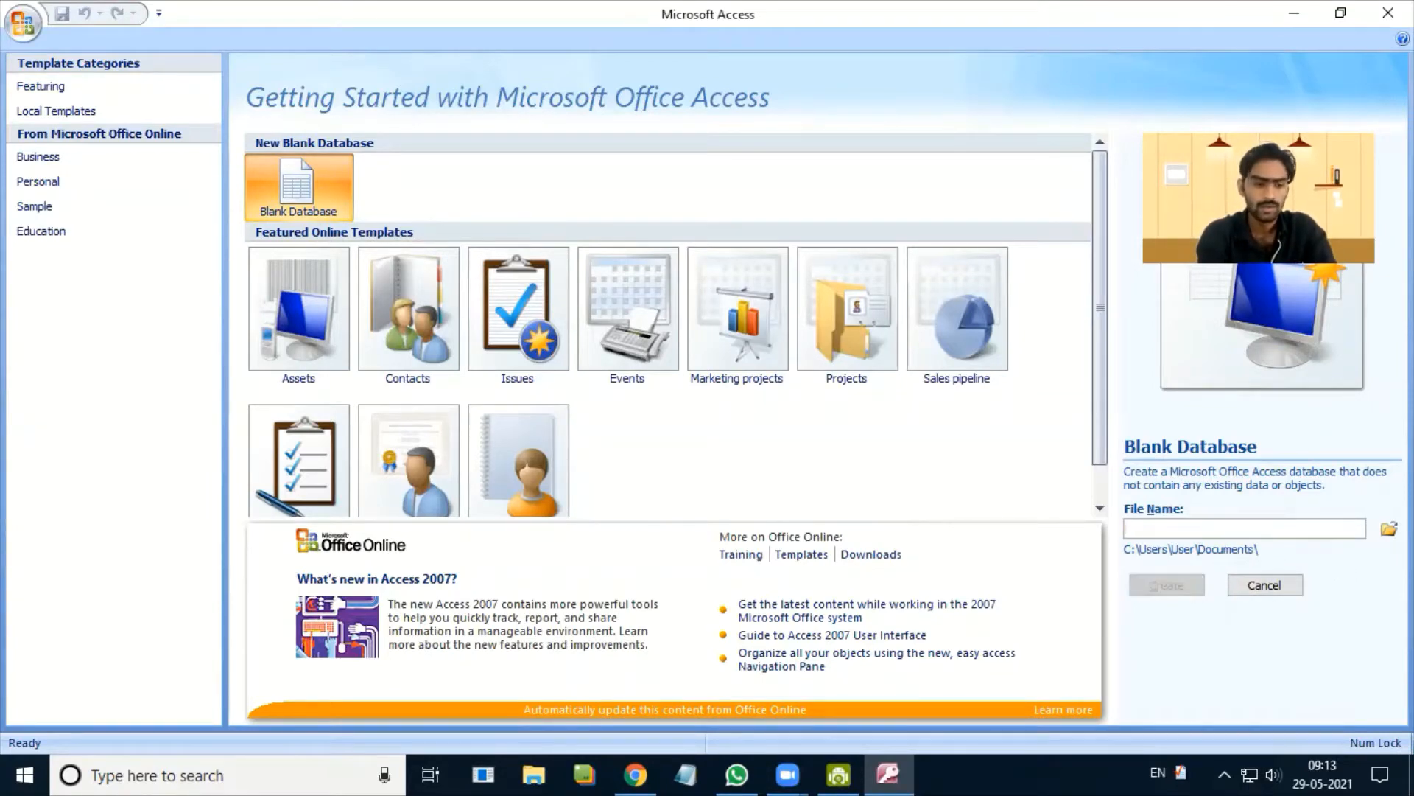
pyautogui.write('Stue')
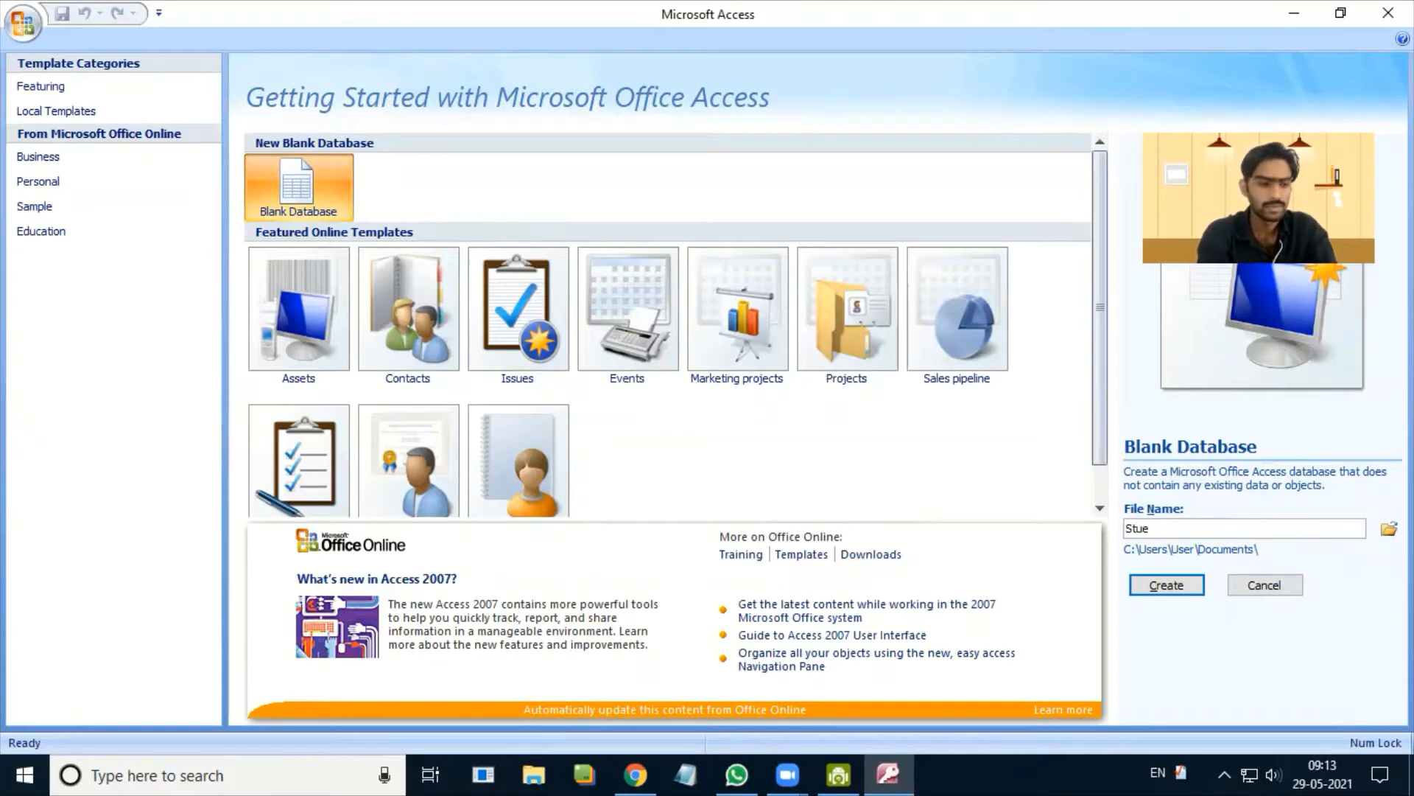
pyautogui.press('BackSpace')
pyautogui.press('BackSpace')
pyautogui.press('BackSpace')
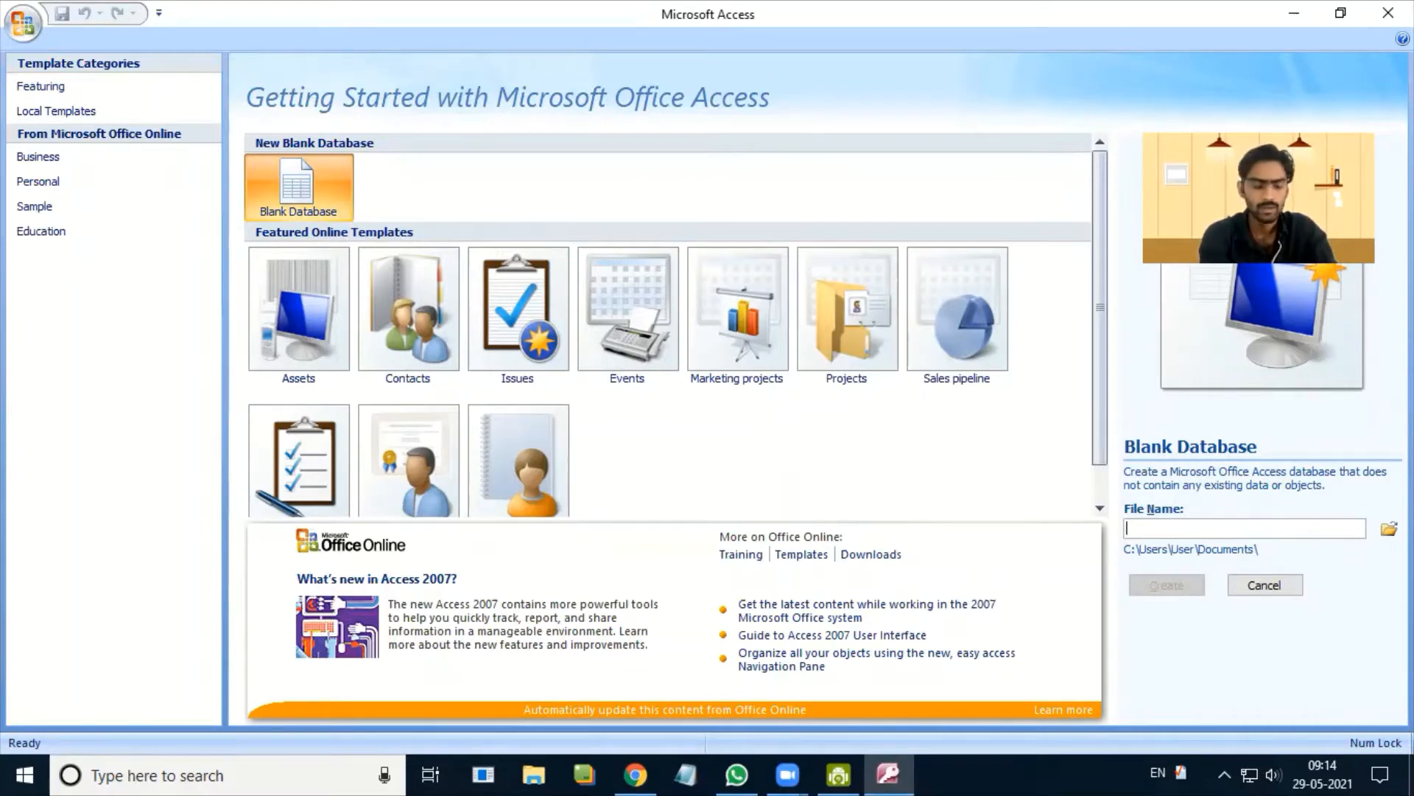
pyautogui.write('Stu')
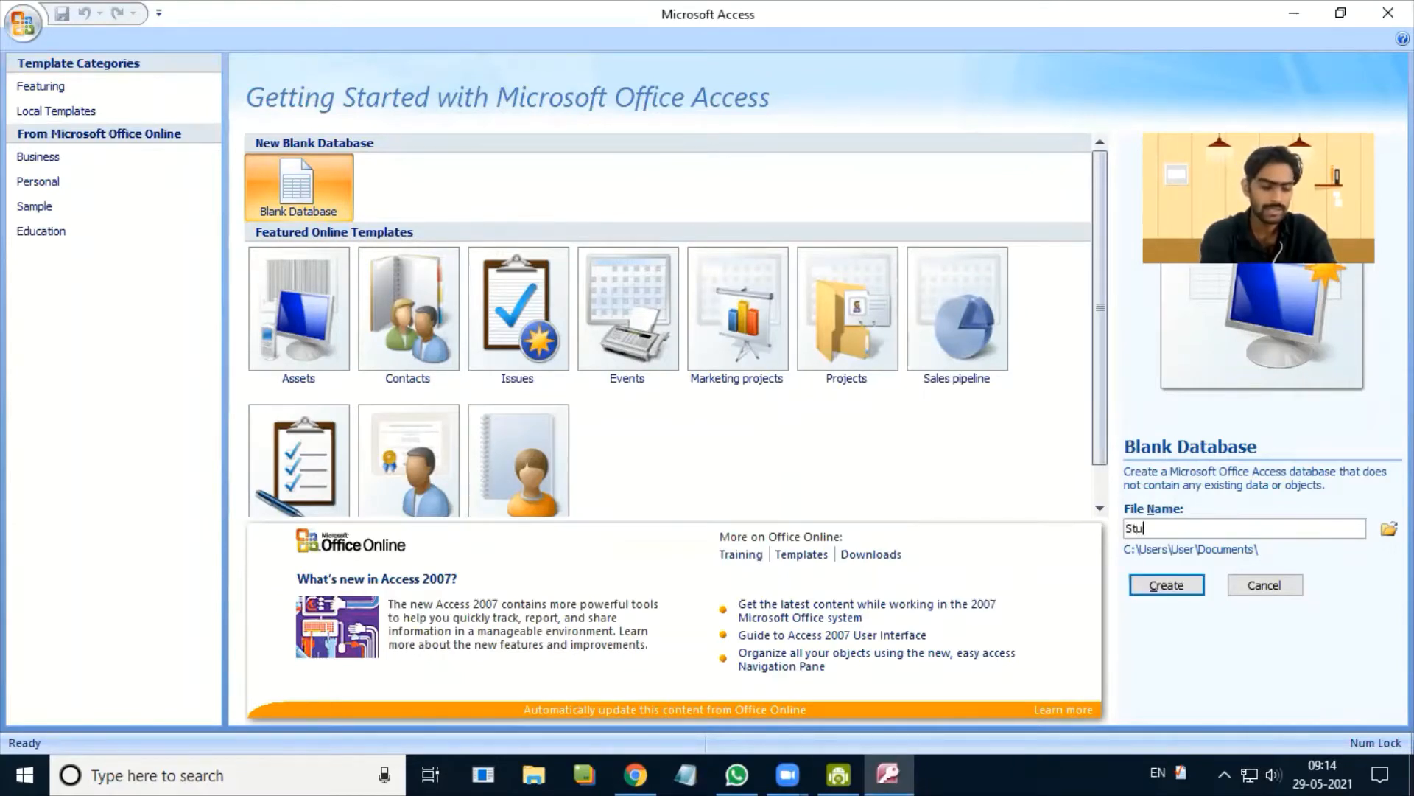
pyautogui.write('den')
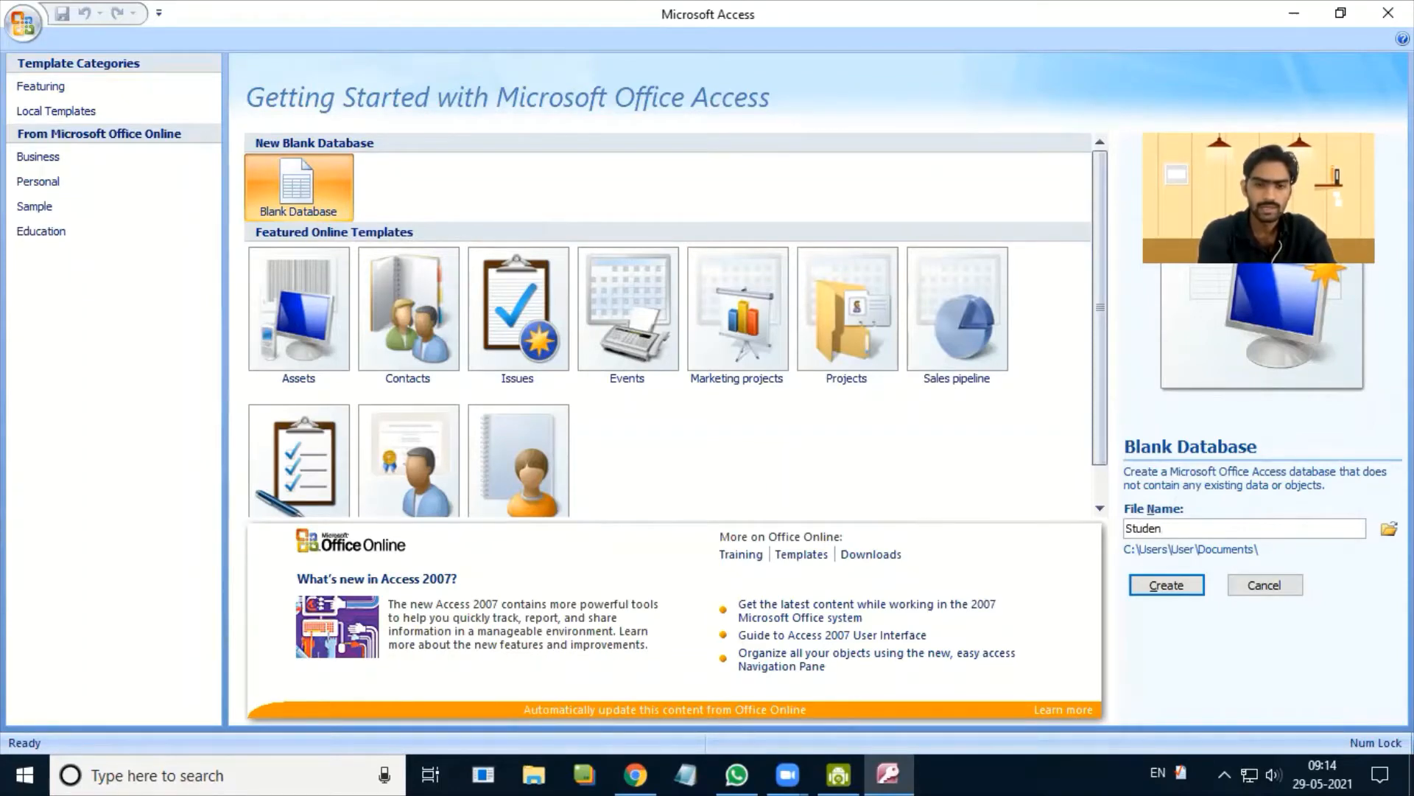
pyautogui.write('t')
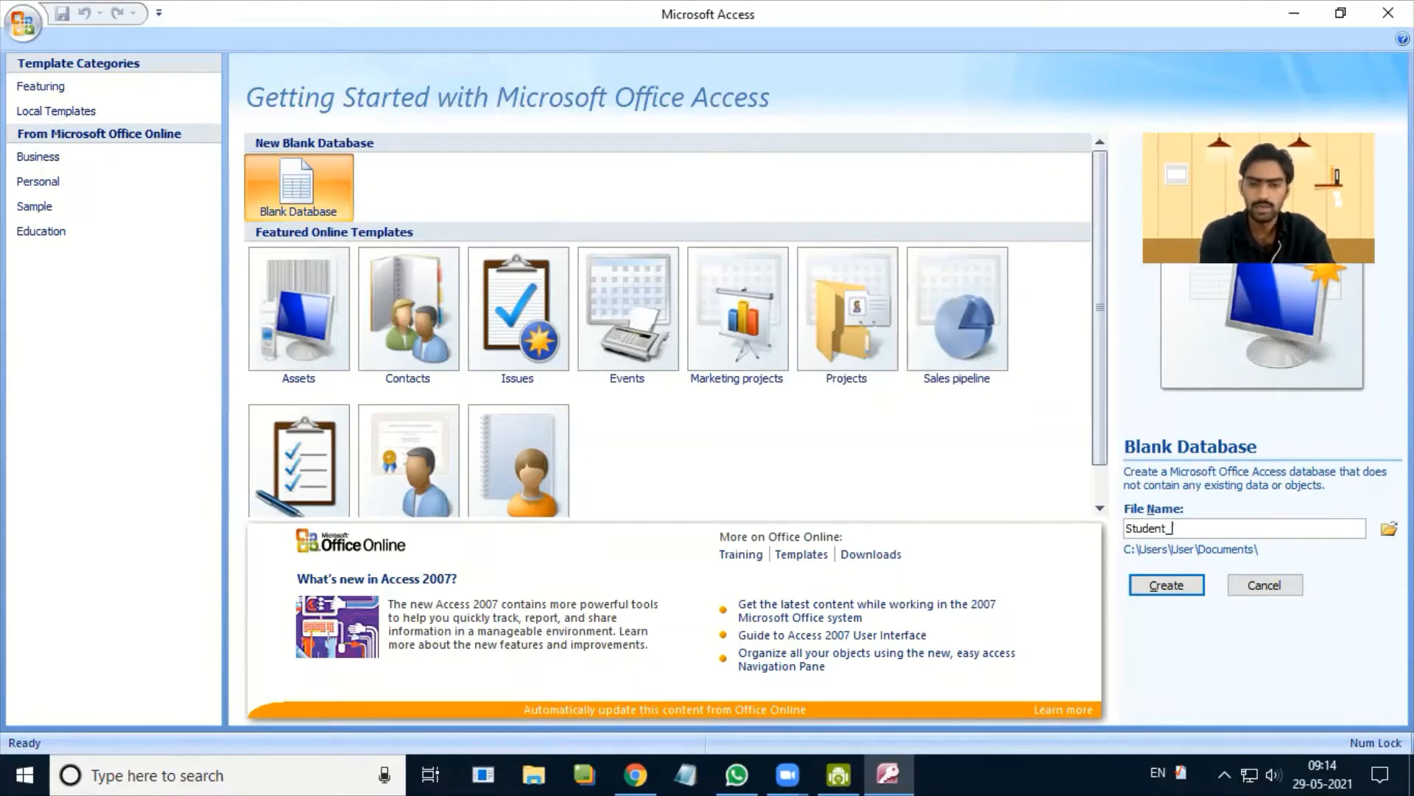
pyautogui.write('_d')
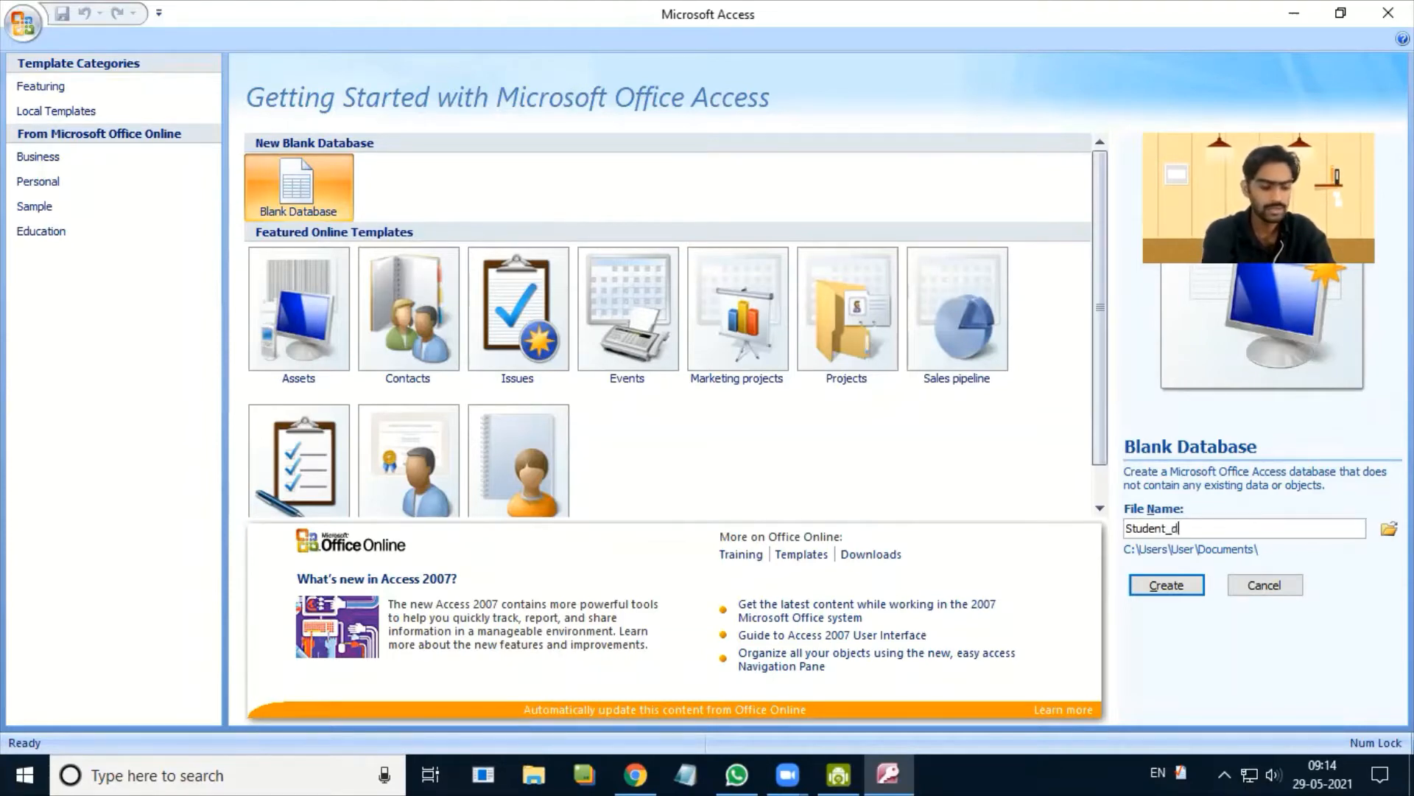
pyautogui.press('capslock')
pyautogui.write('AT')
pyautogui.press('BackSpace')
pyautogui.press('BackSpace')
pyautogui.press('BackSpace')
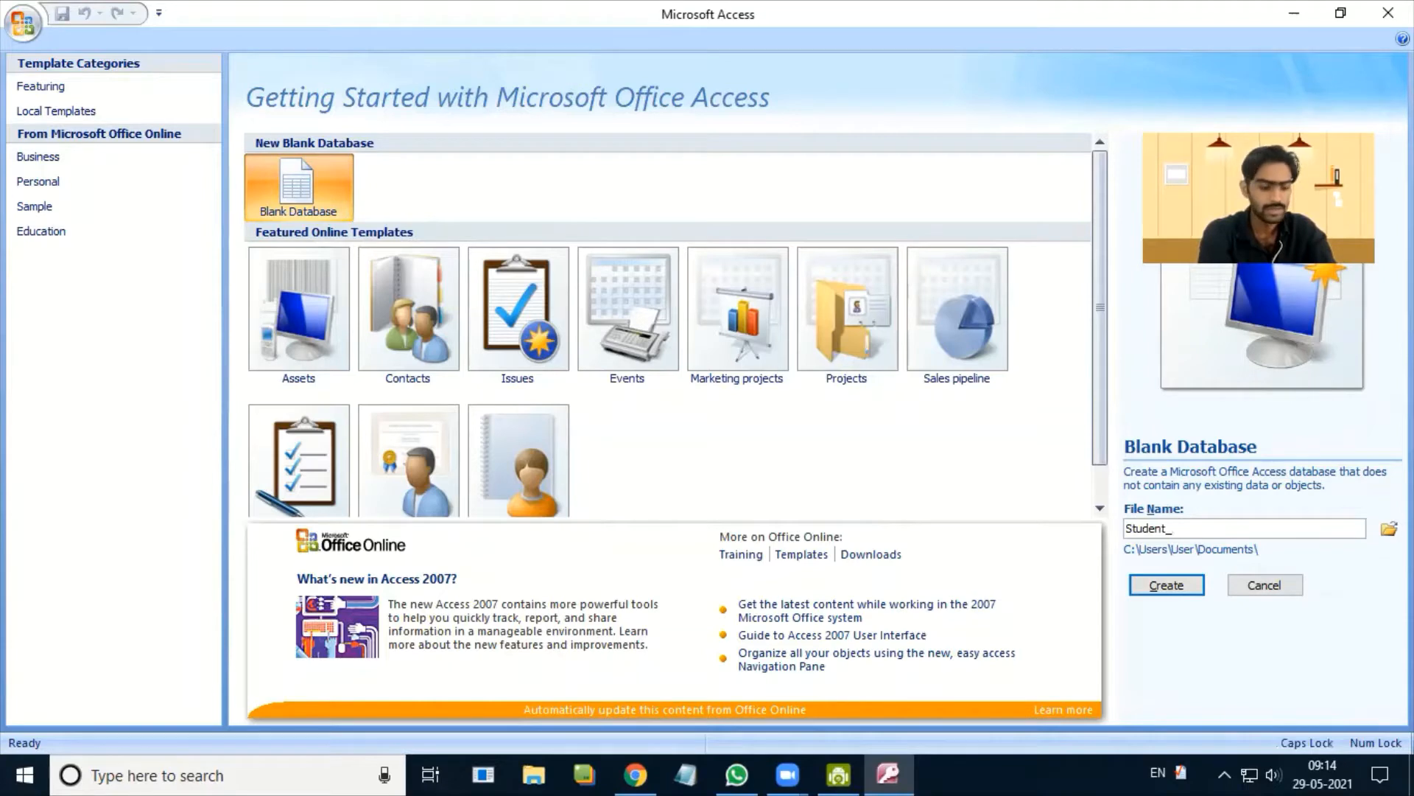
pyautogui.write('dATAB')
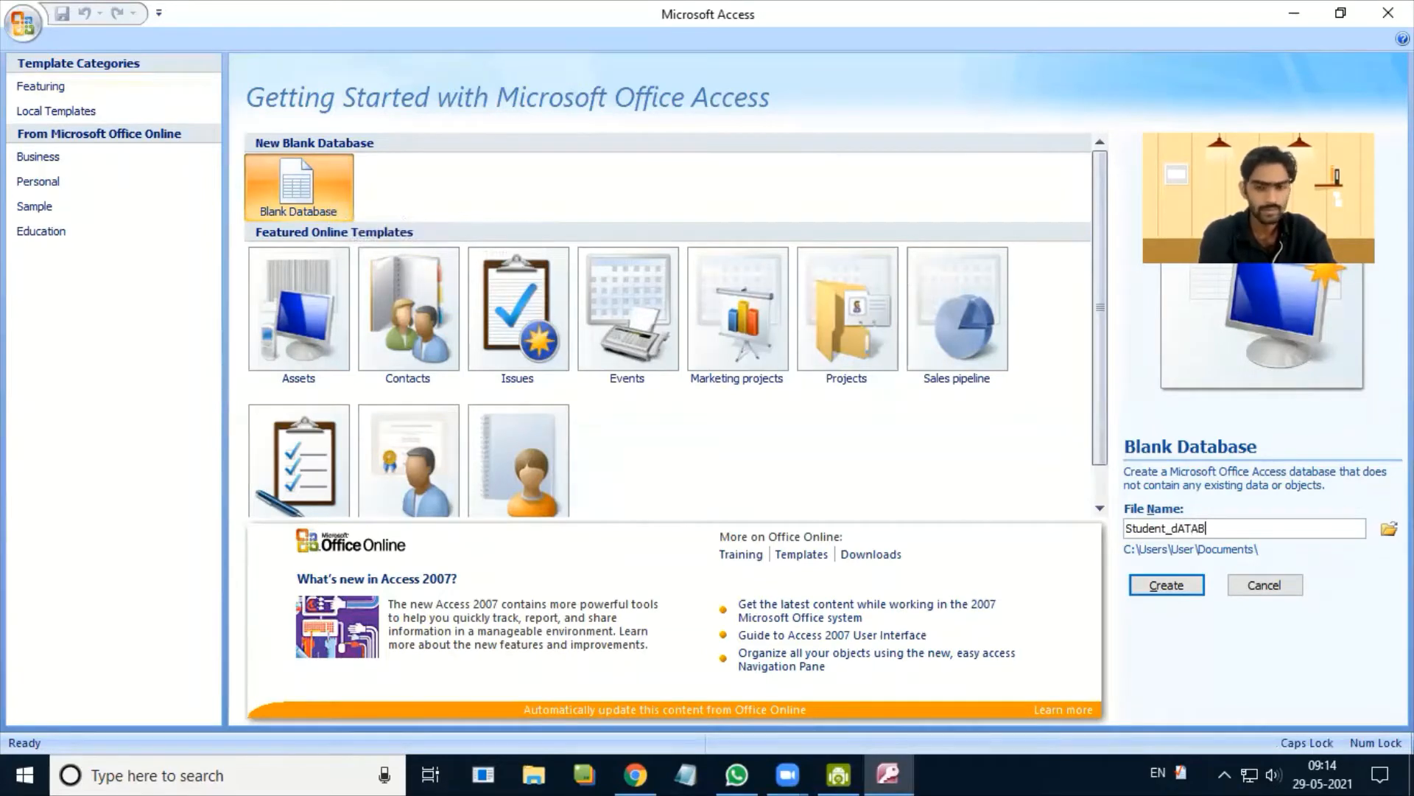
pyautogui.press('BackSpace')
pyautogui.press('BackSpace')
pyautogui.press('BackSpace')
pyautogui.press('BackSpace')
pyautogui.press('BackSpace')
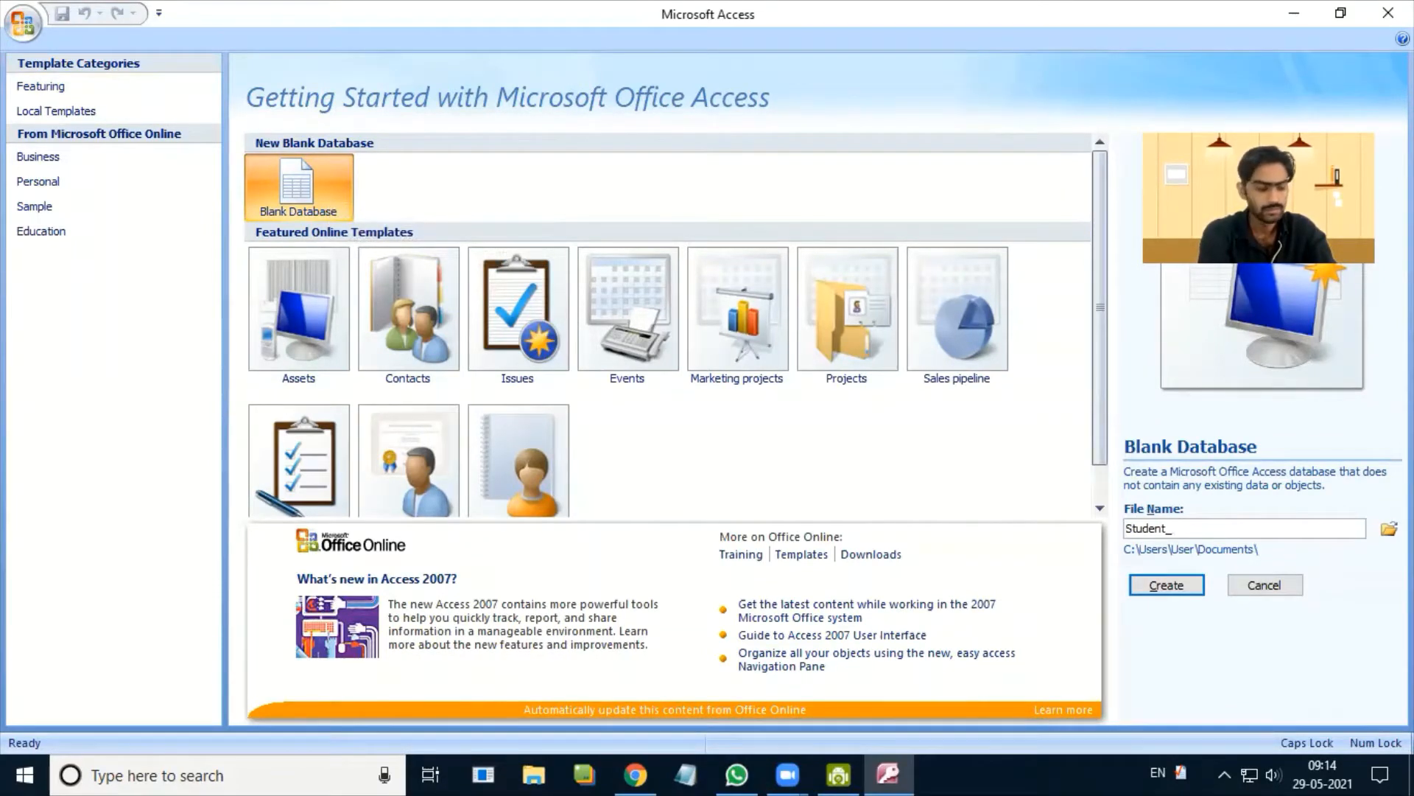
pyautogui.press('capslock')
pyautogui.write('Dara=')
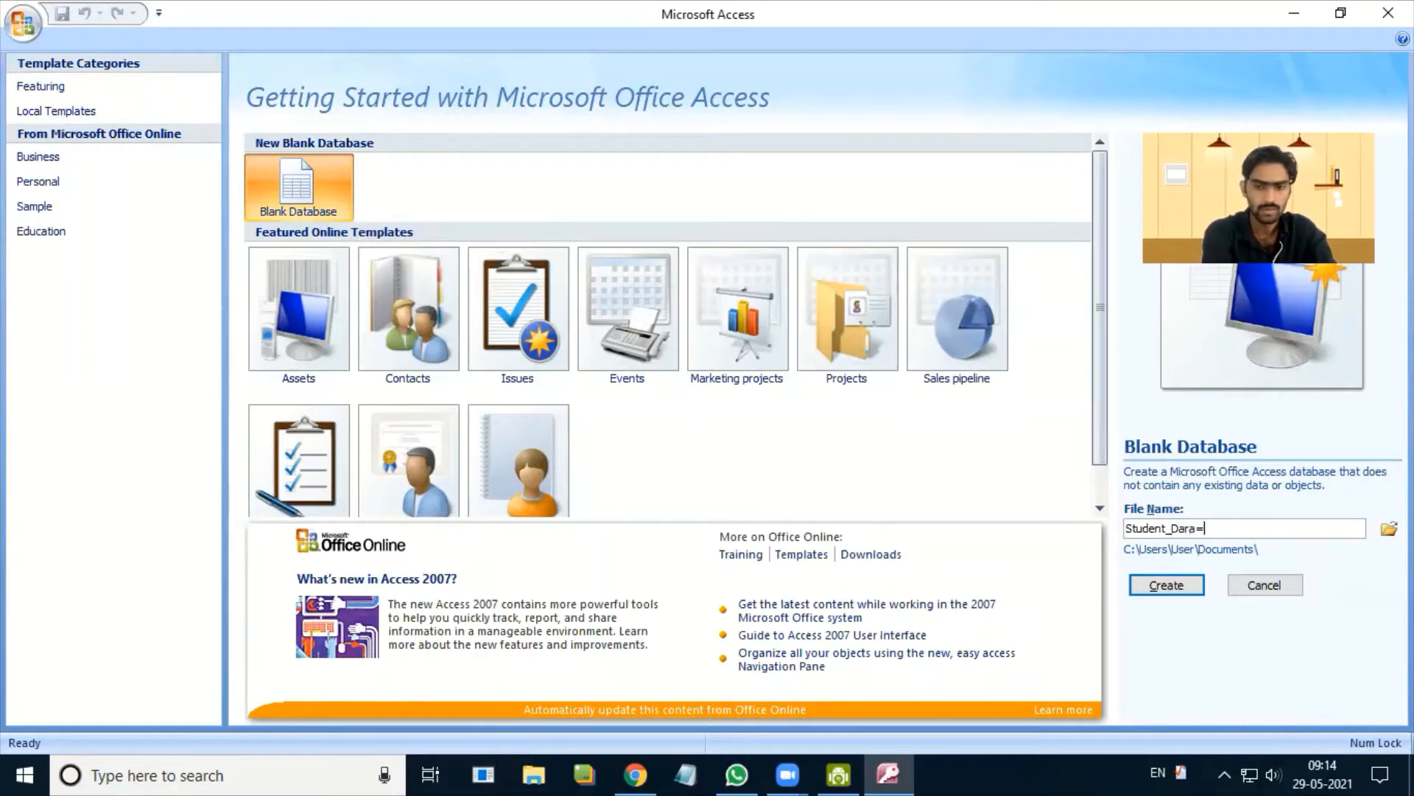
pyautogui.press('BackSpace')
pyautogui.press('BackSpace')
pyautogui.press('BackSpace')
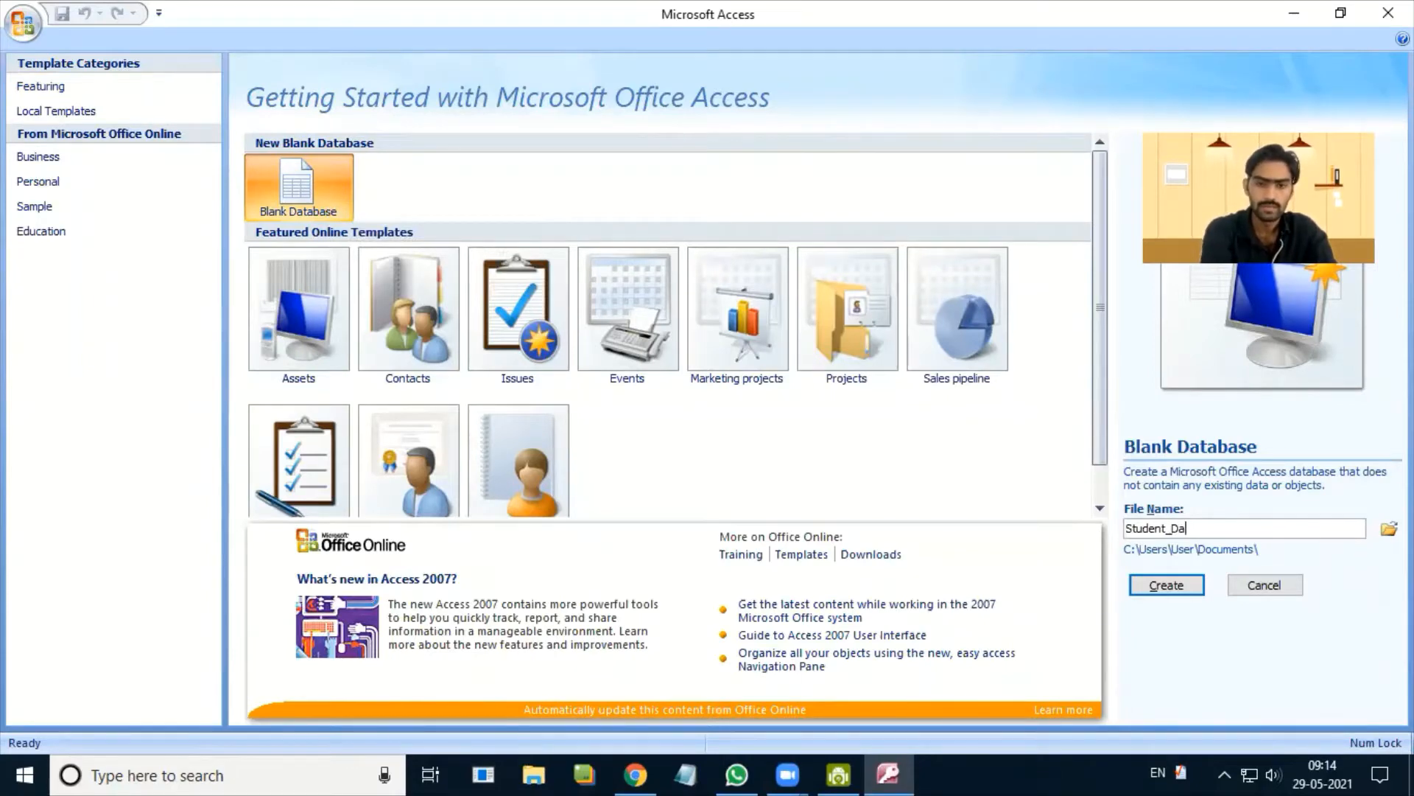
pyautogui.write('taba')
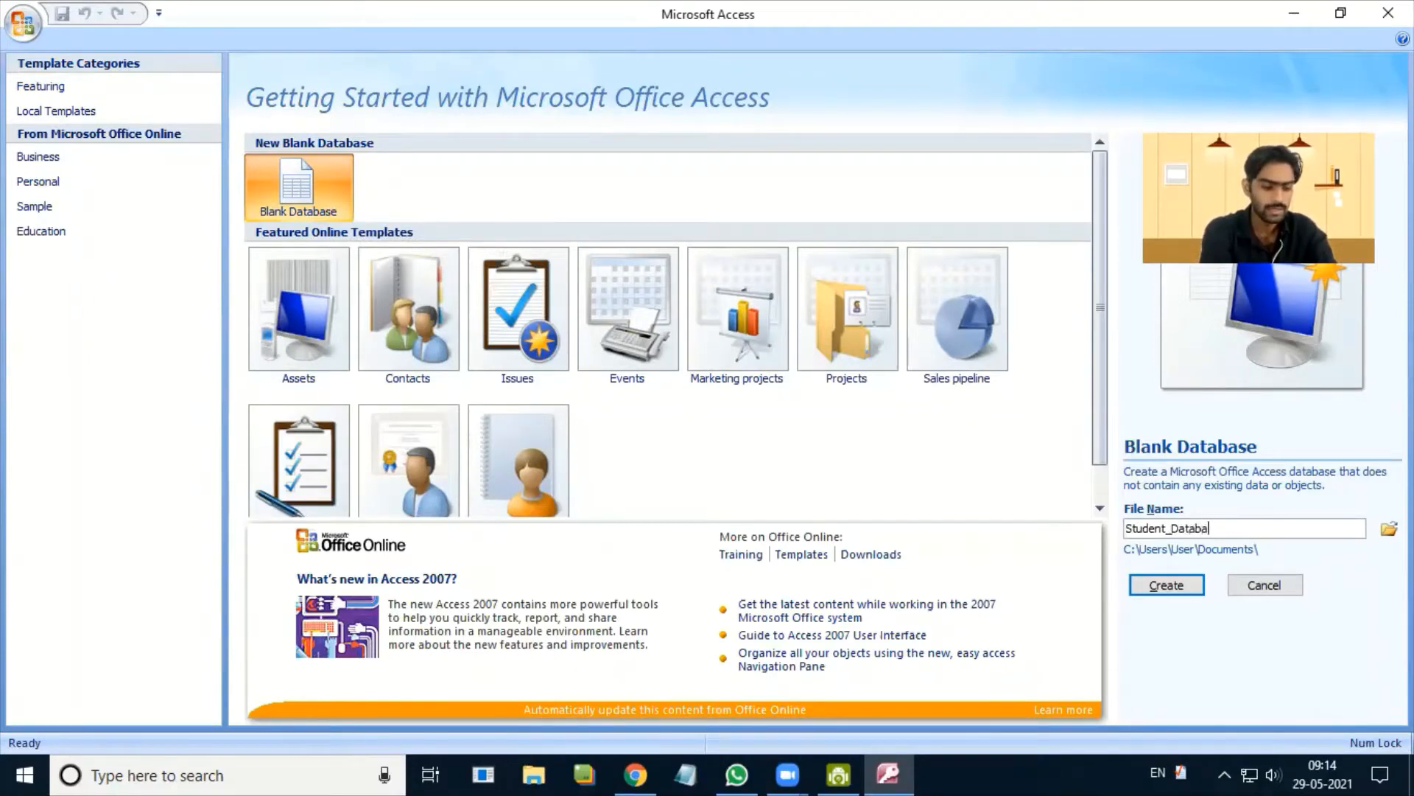
pyautogui.write('se')
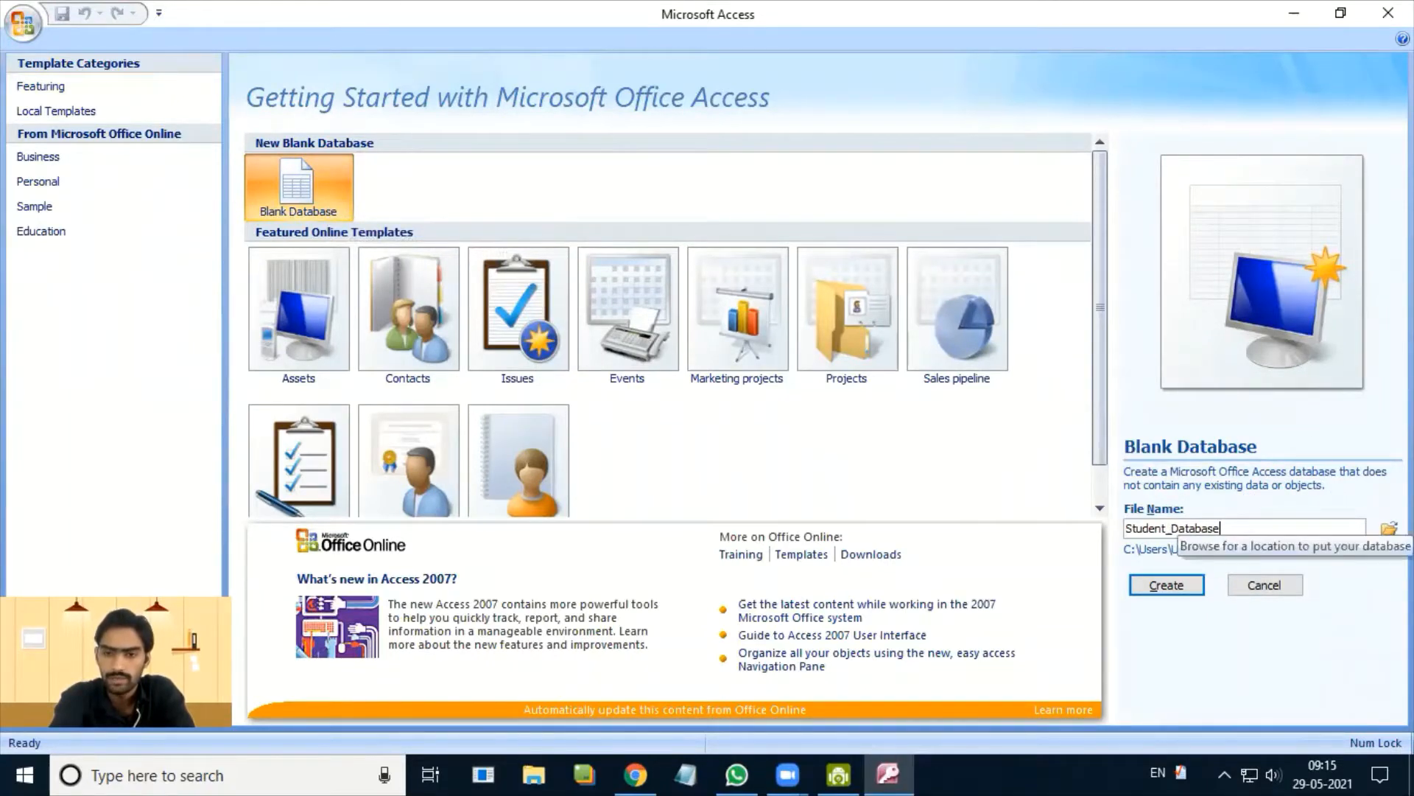
# - Choose the Desktop as the save location, change the file name to Student_Database1, and create the database
pyautogui.click(1389, 529)
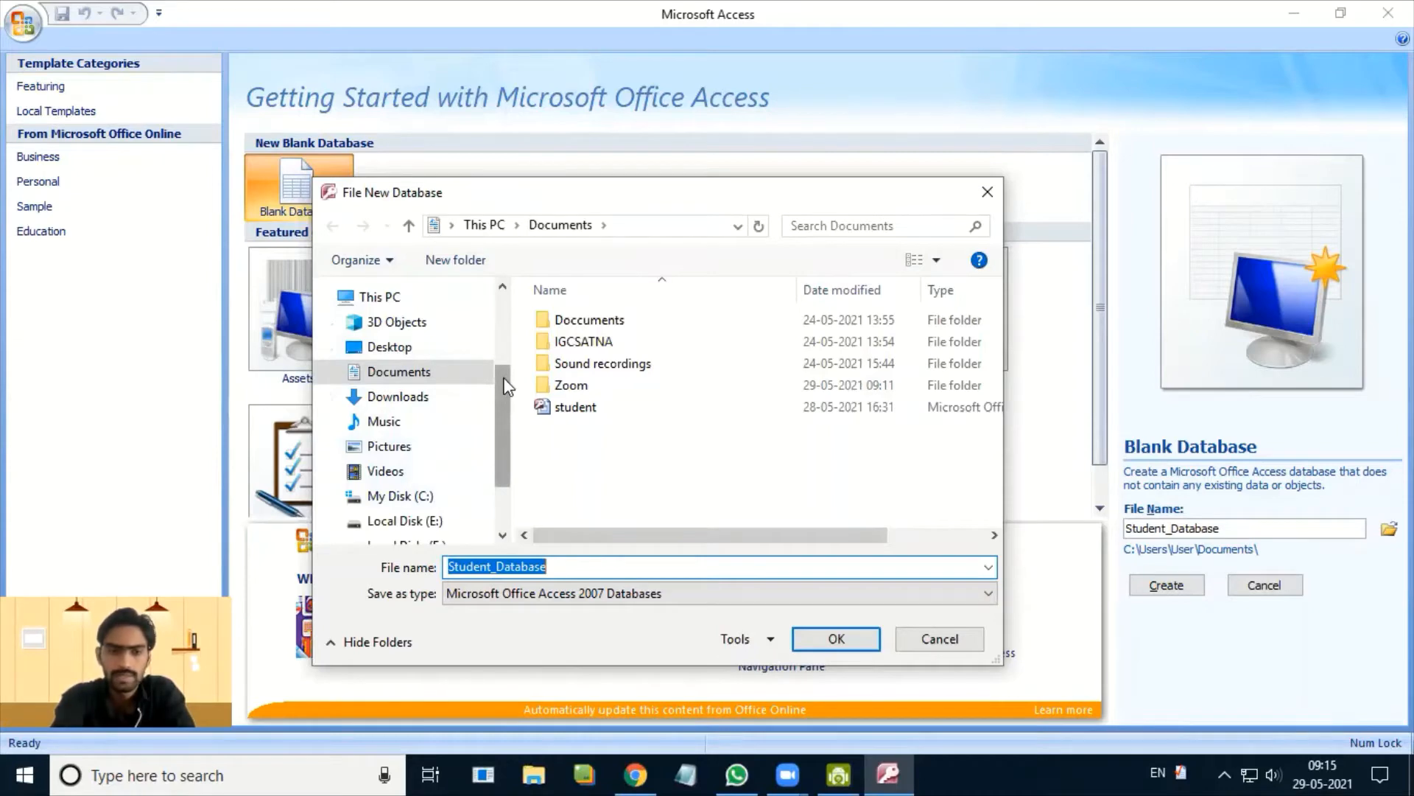
pyautogui.moveTo(506, 386); pyautogui.dragTo(513, 413)
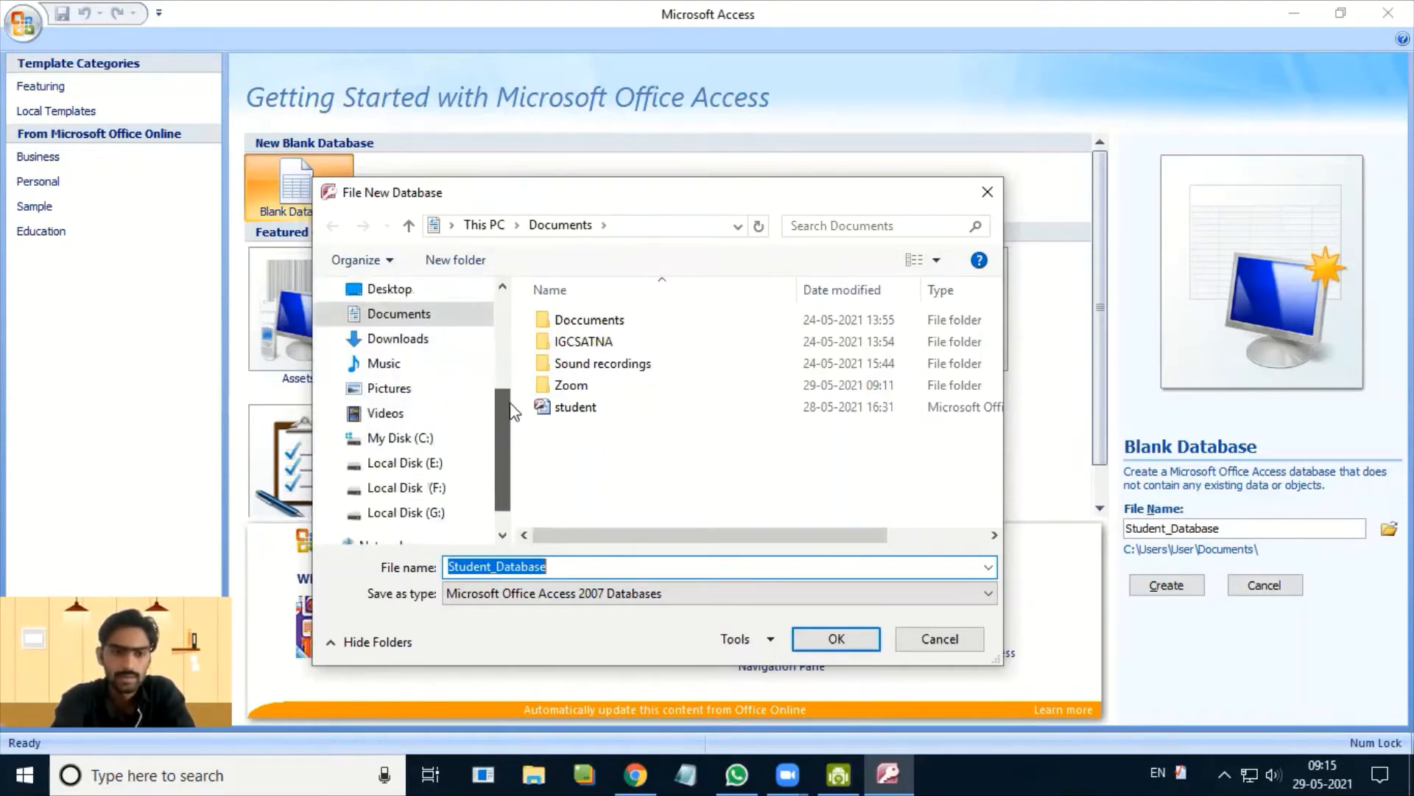
pyautogui.click(390, 291)
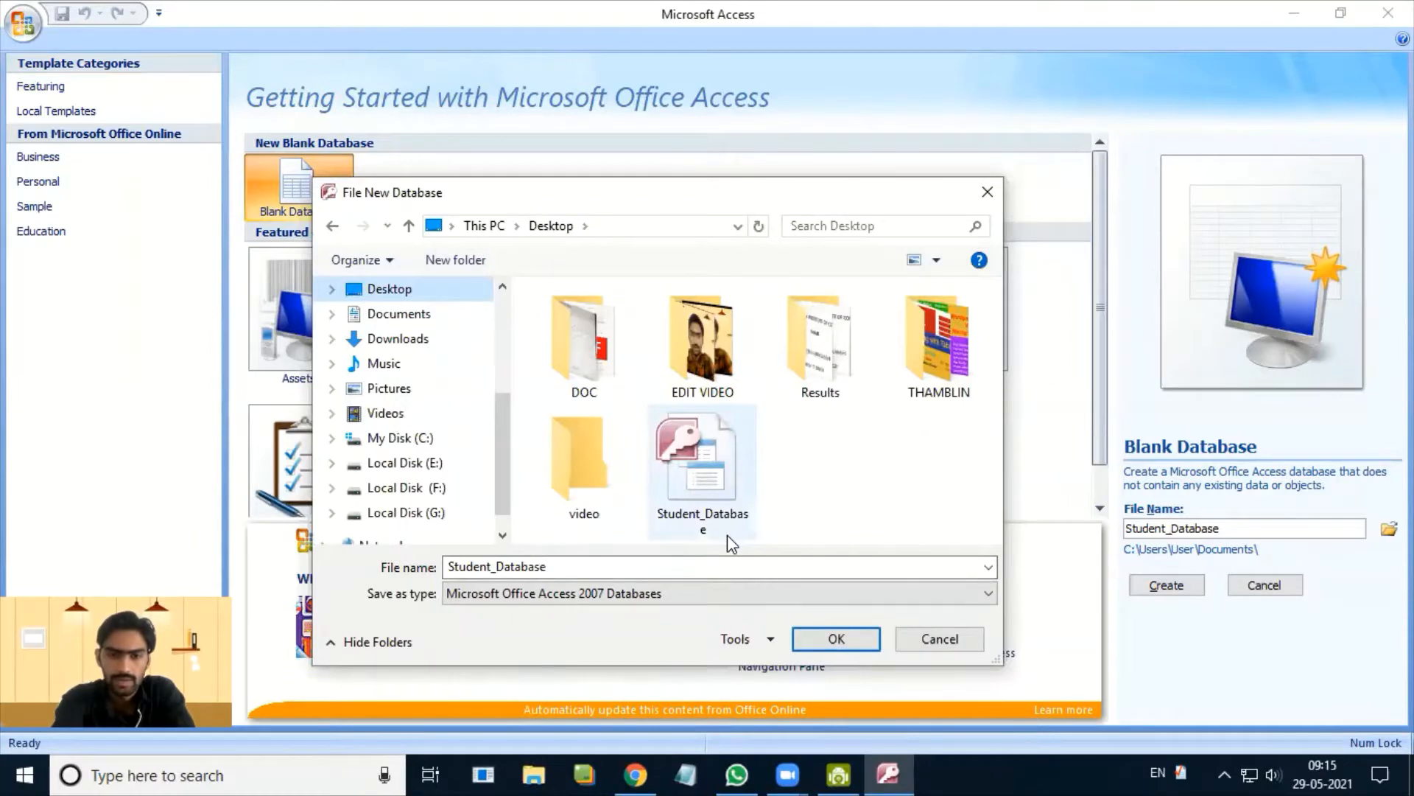
pyautogui.click(562, 566)
pyautogui.doubleClick(561, 566)
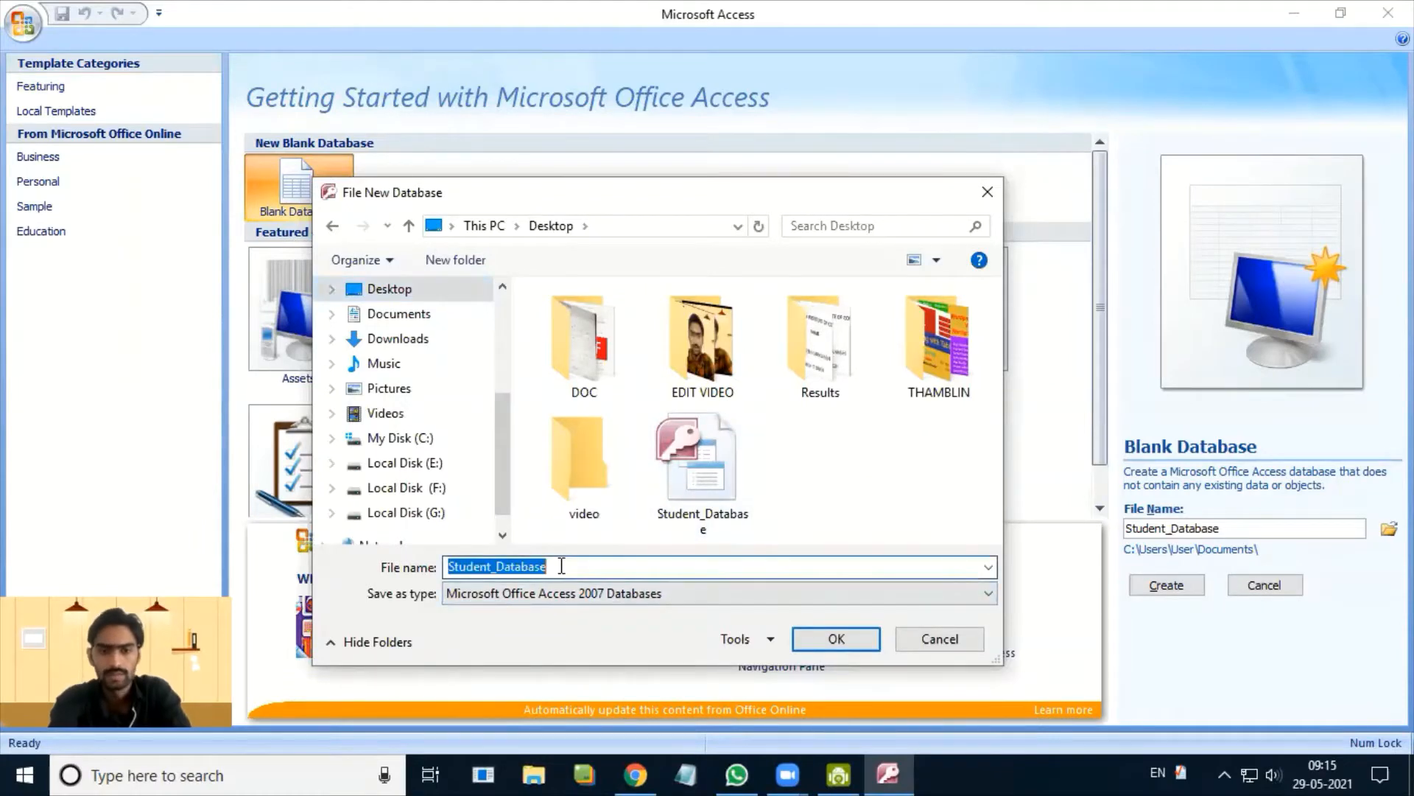
pyautogui.click(562, 566)
pyautogui.write('1')
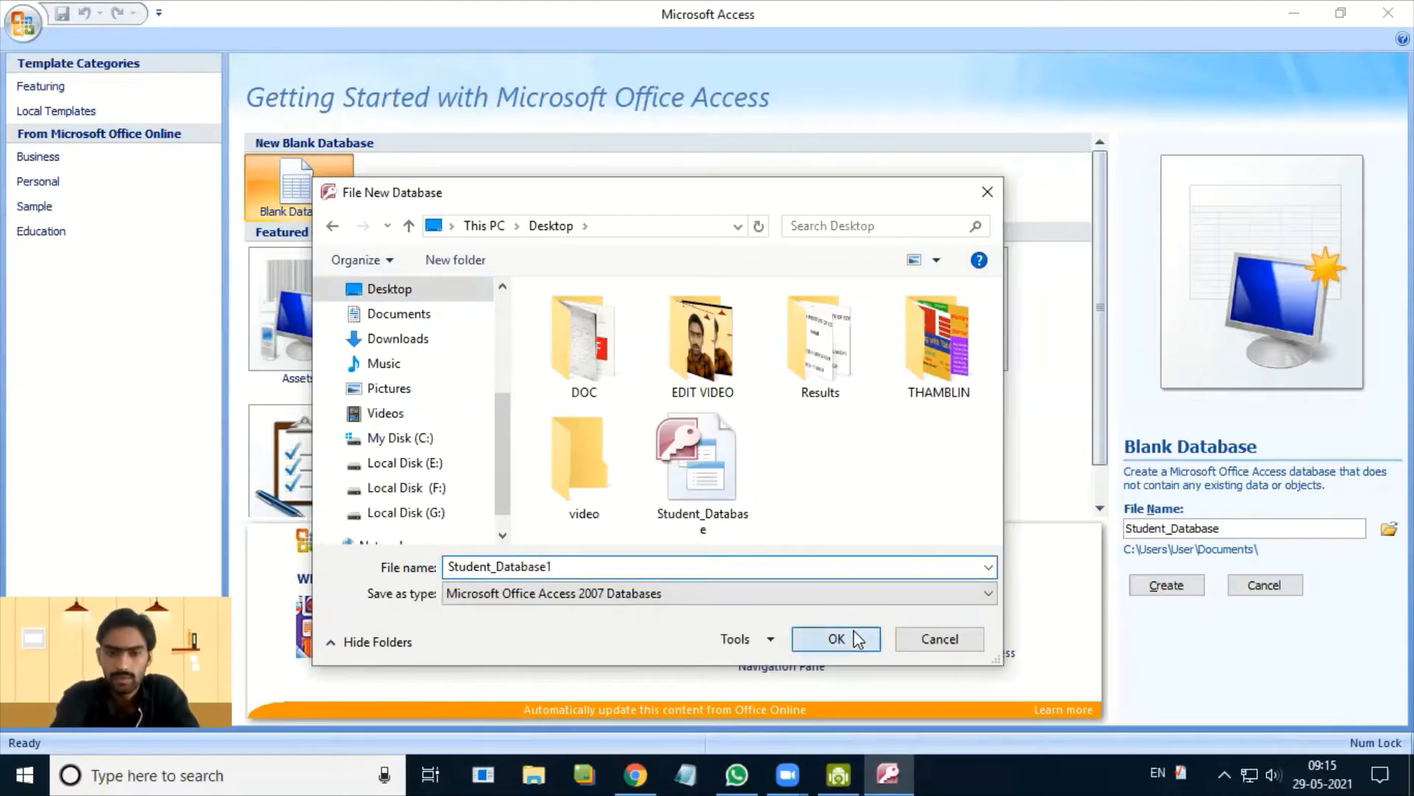
pyautogui.click(836, 638)
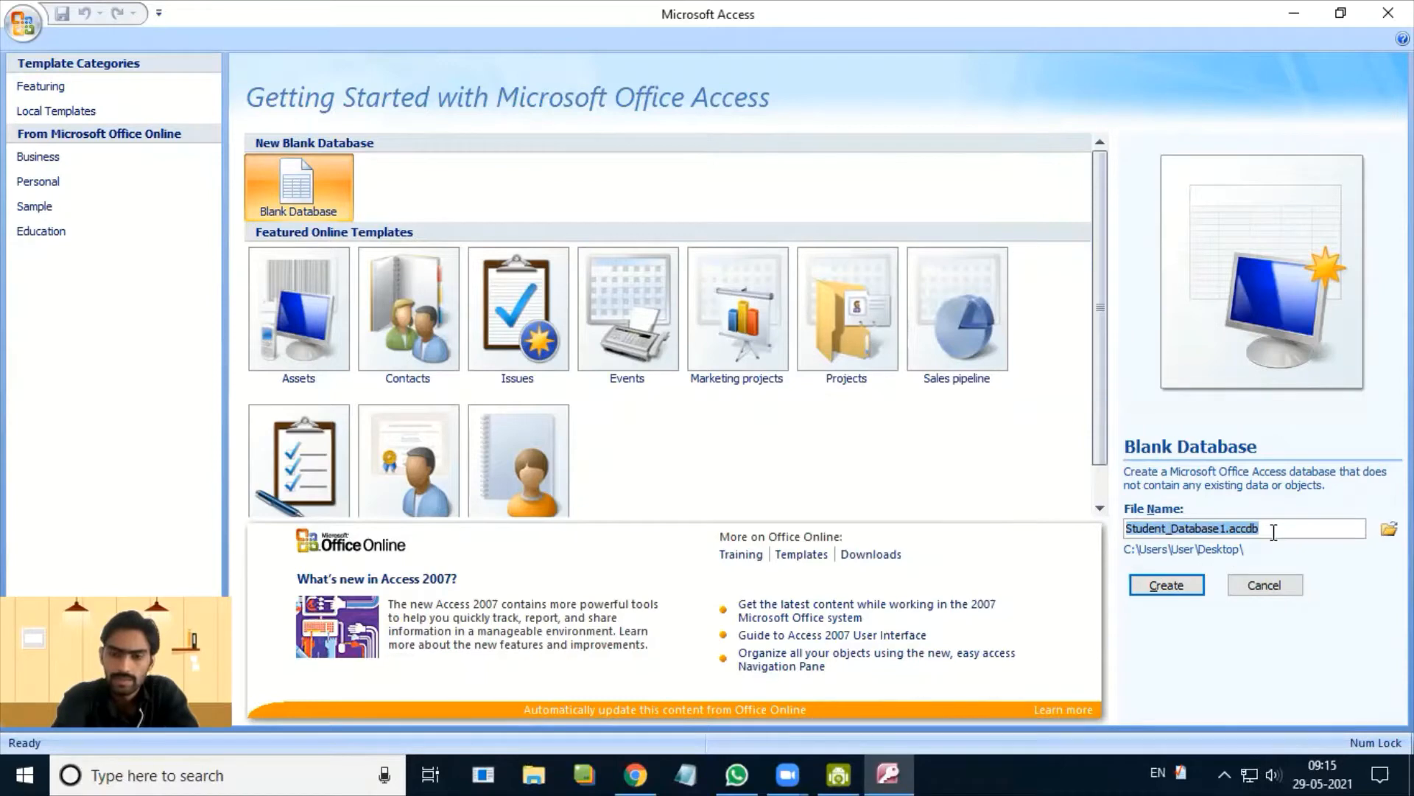
pyautogui.click(1183, 586)
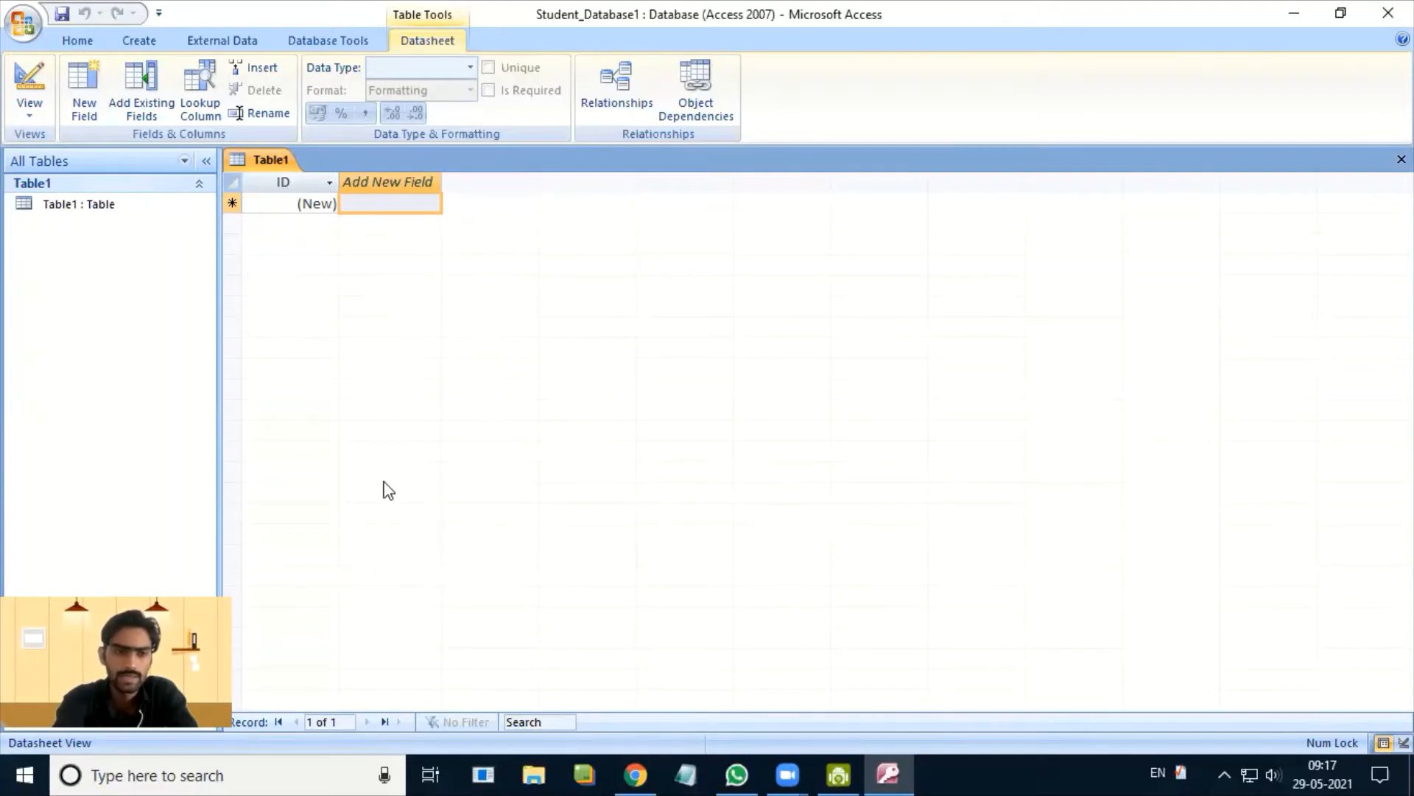
pyautogui.click(126, 38)
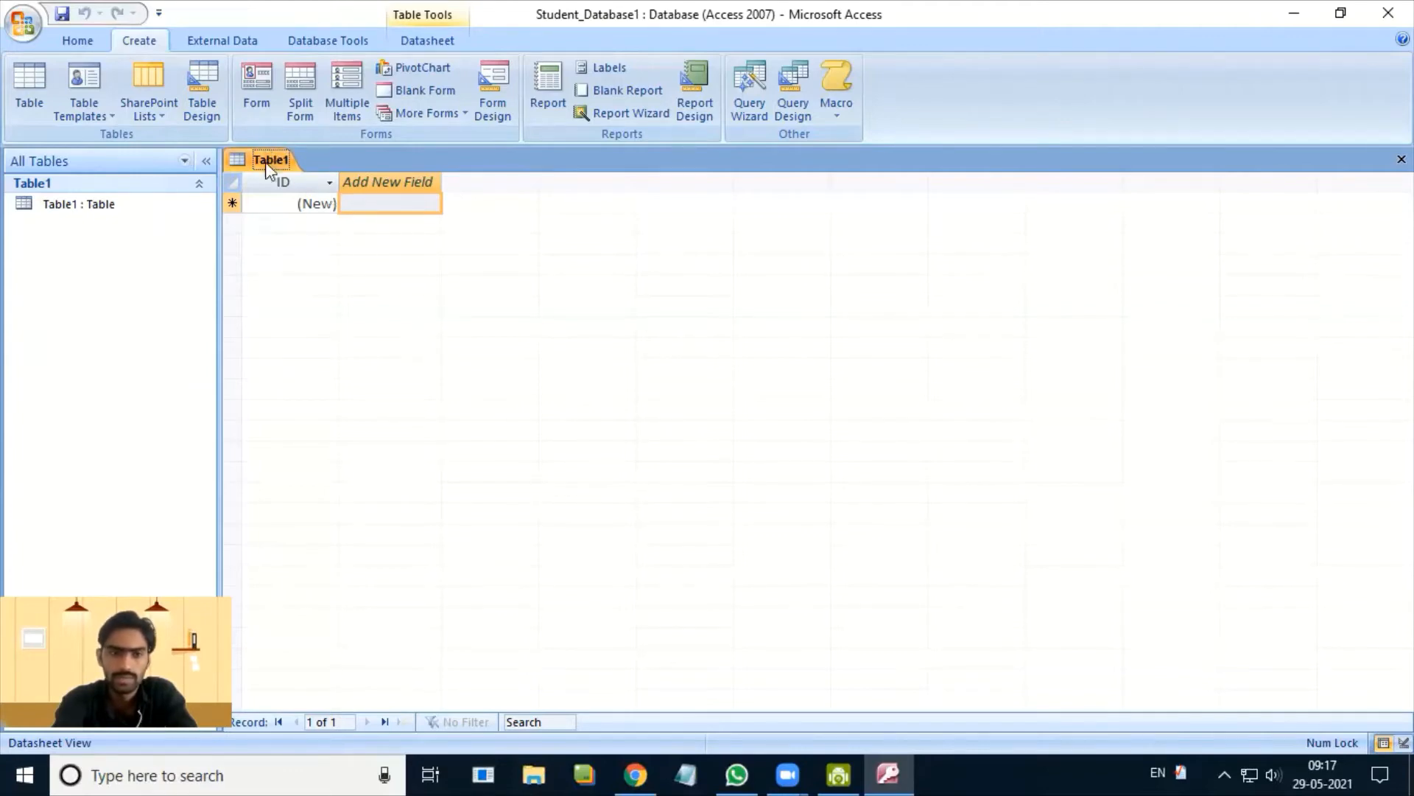
pyautogui.click(92, 39)
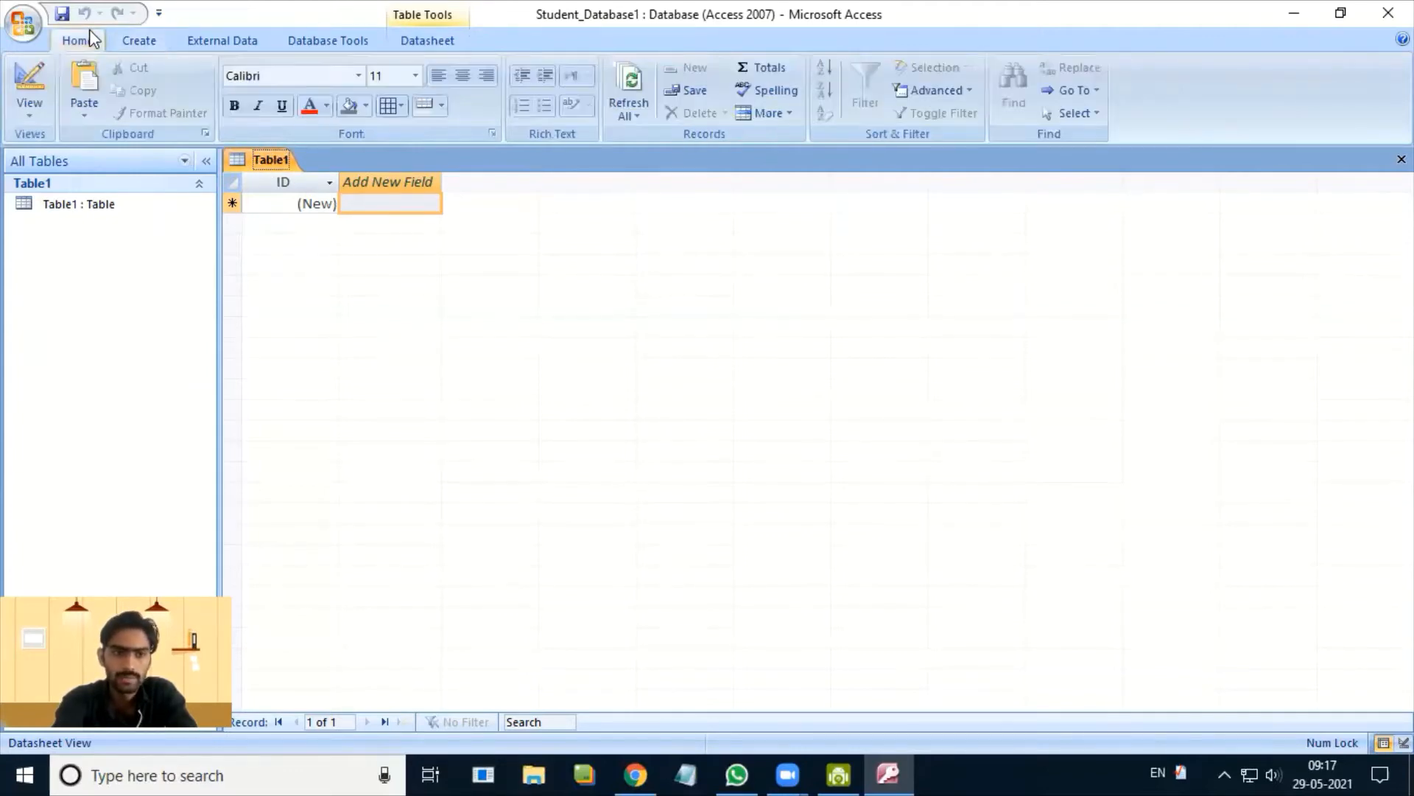
pyautogui.click(25, 116)
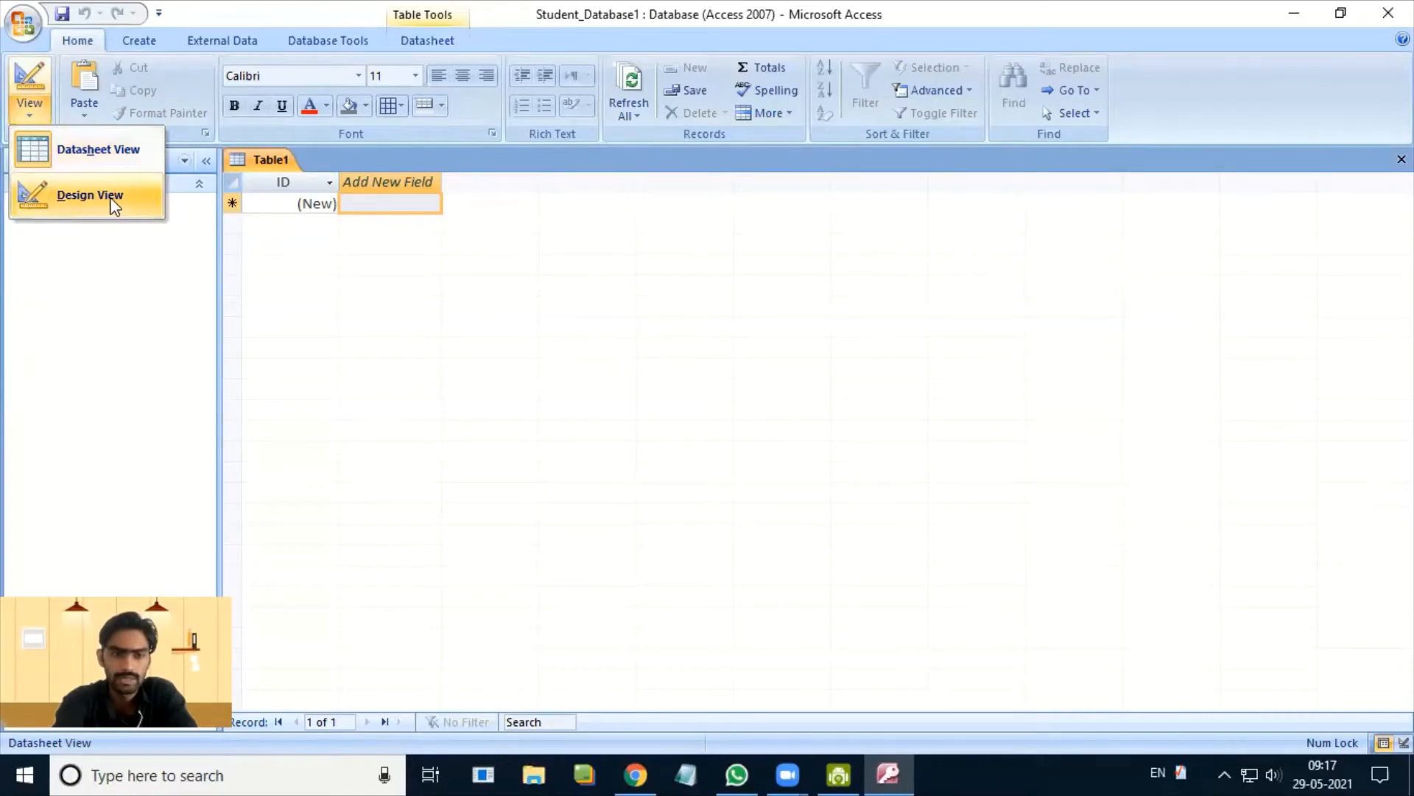
# - Switch Table1 to Design View, saving the table under the name Student
pyautogui.rightClick(264, 166)
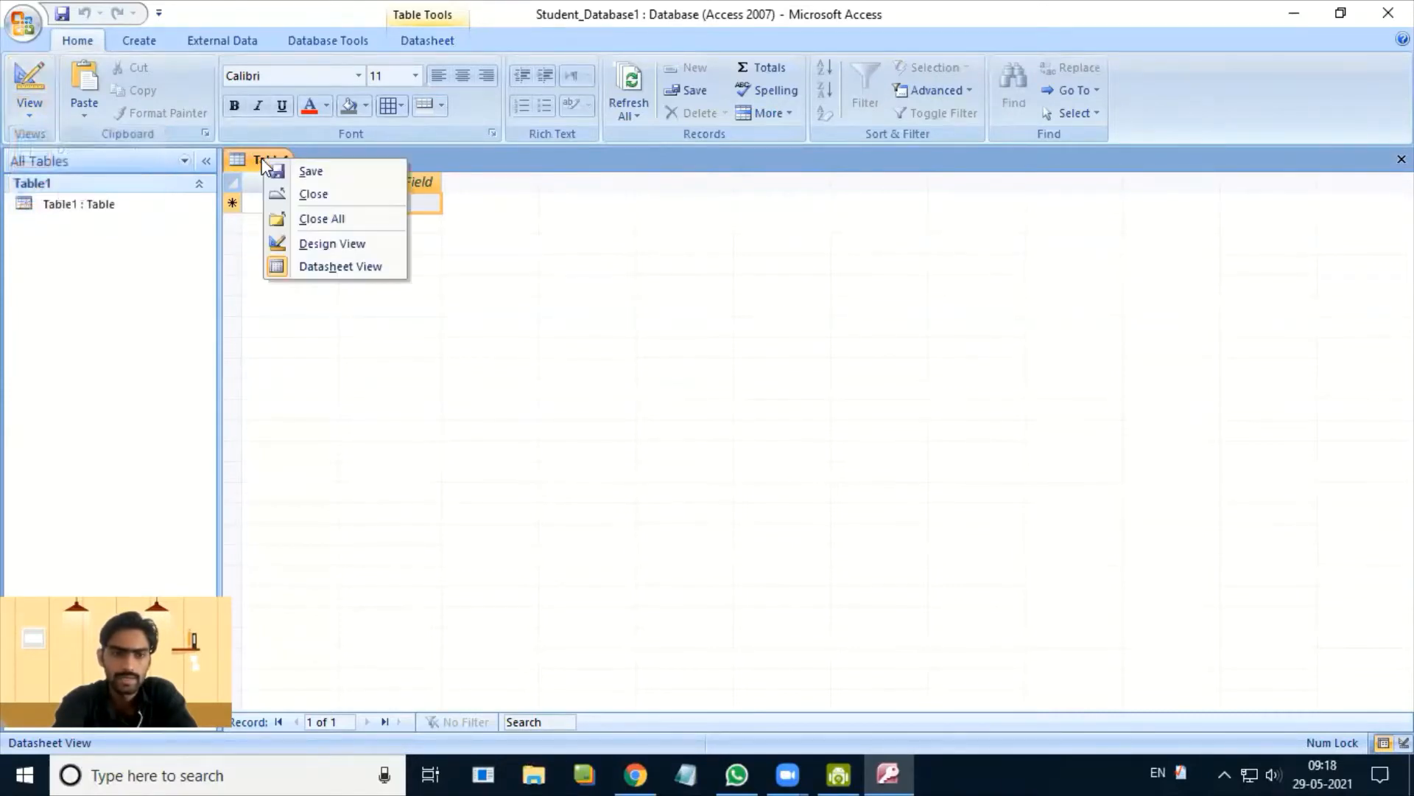
pyautogui.click(324, 244)
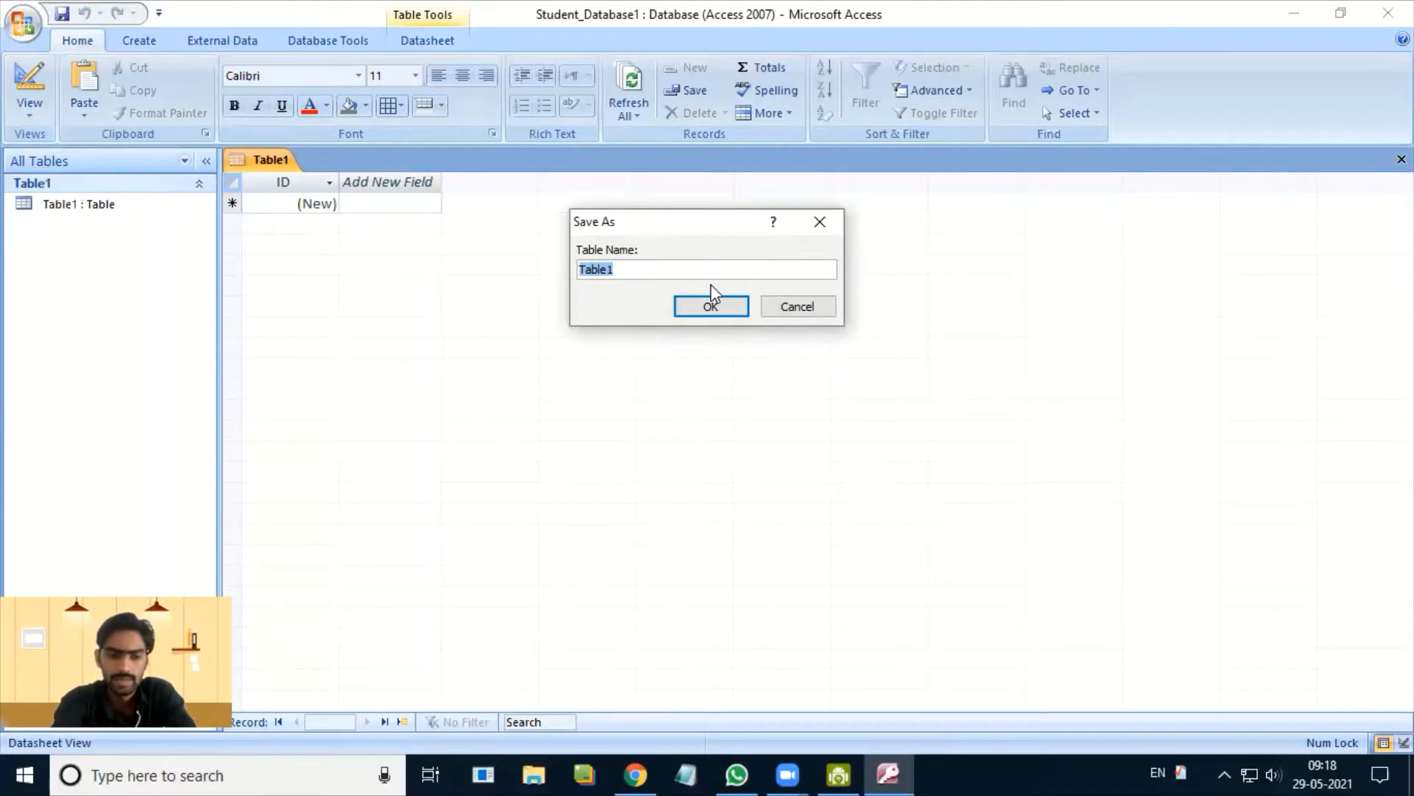
pyautogui.write('S')
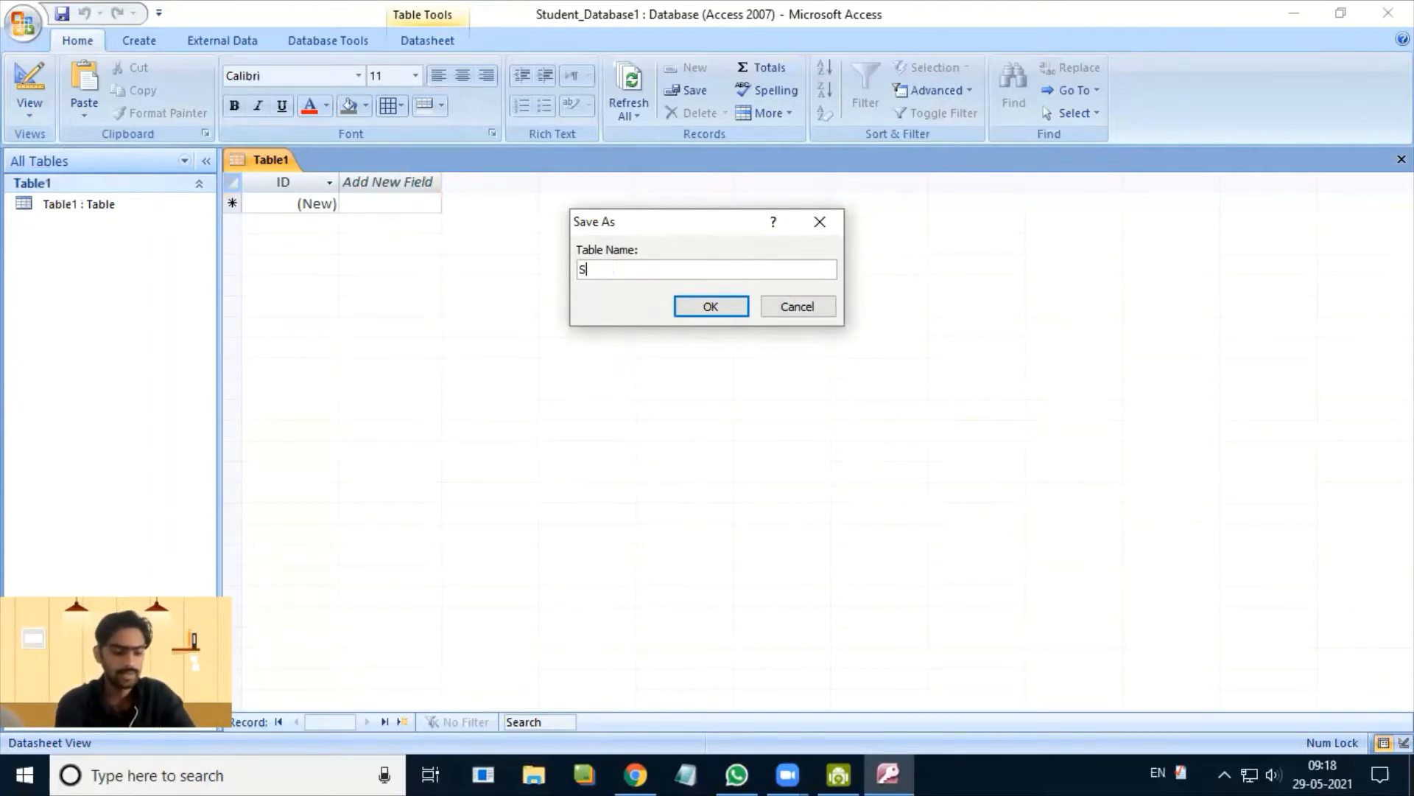
pyautogui.write('t')
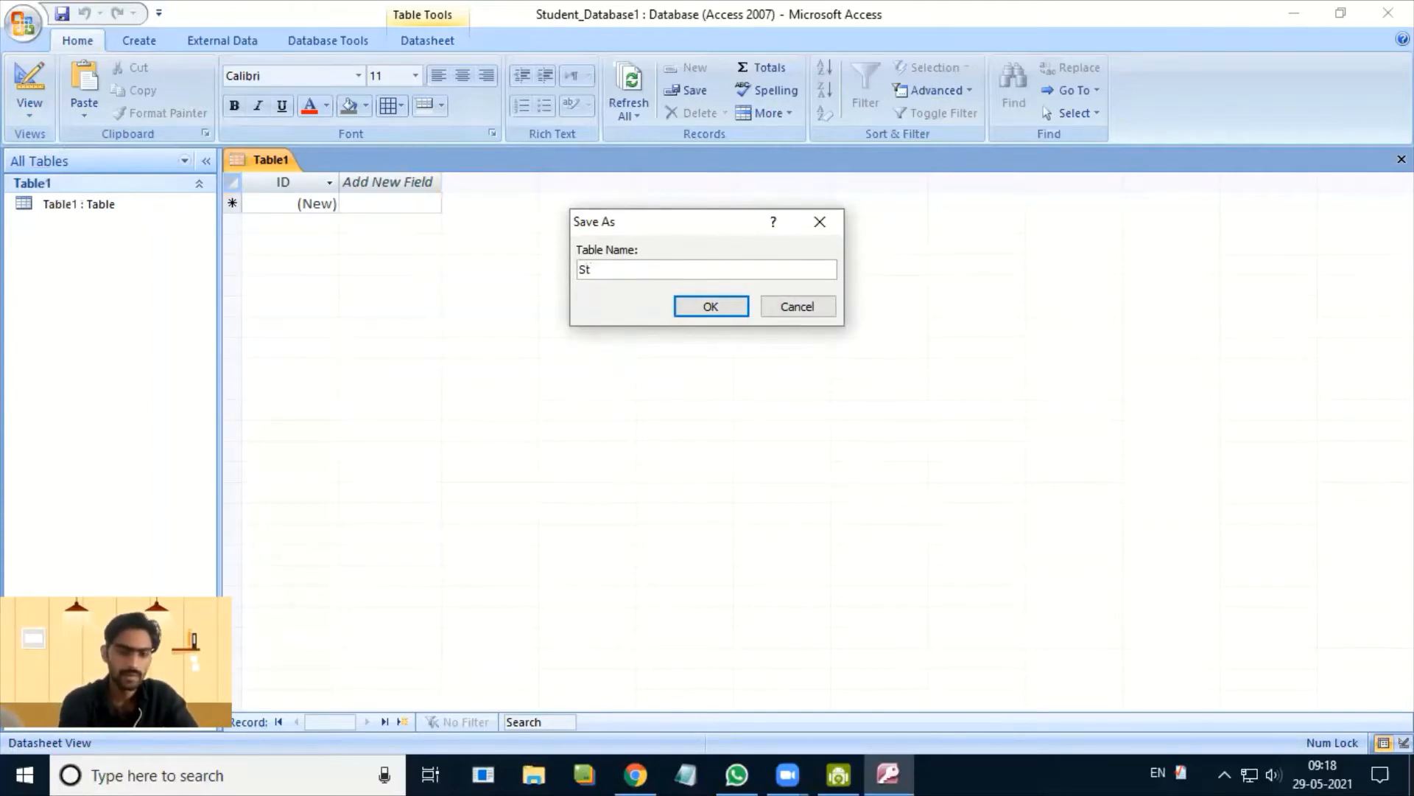
pyautogui.write('uden')
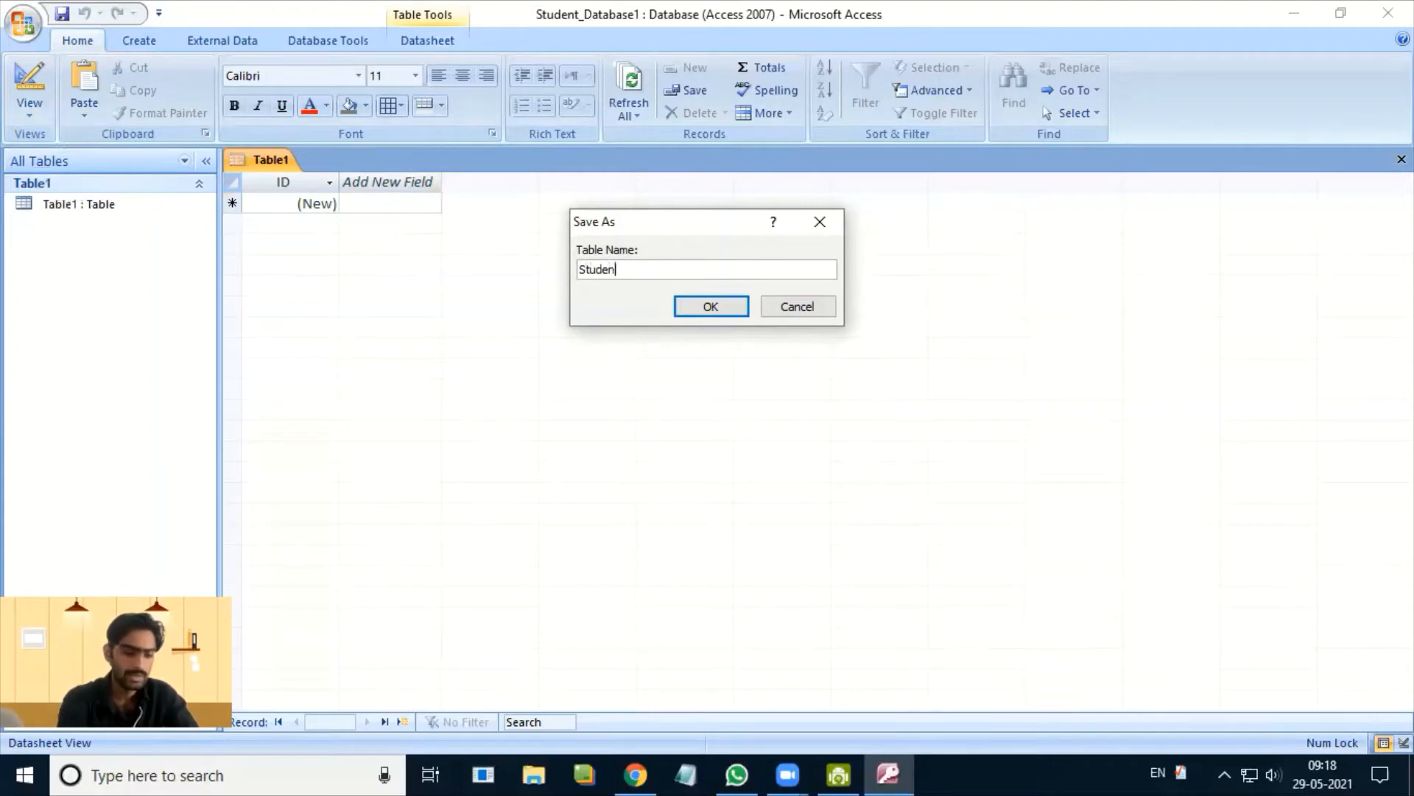
pyautogui.write('t')
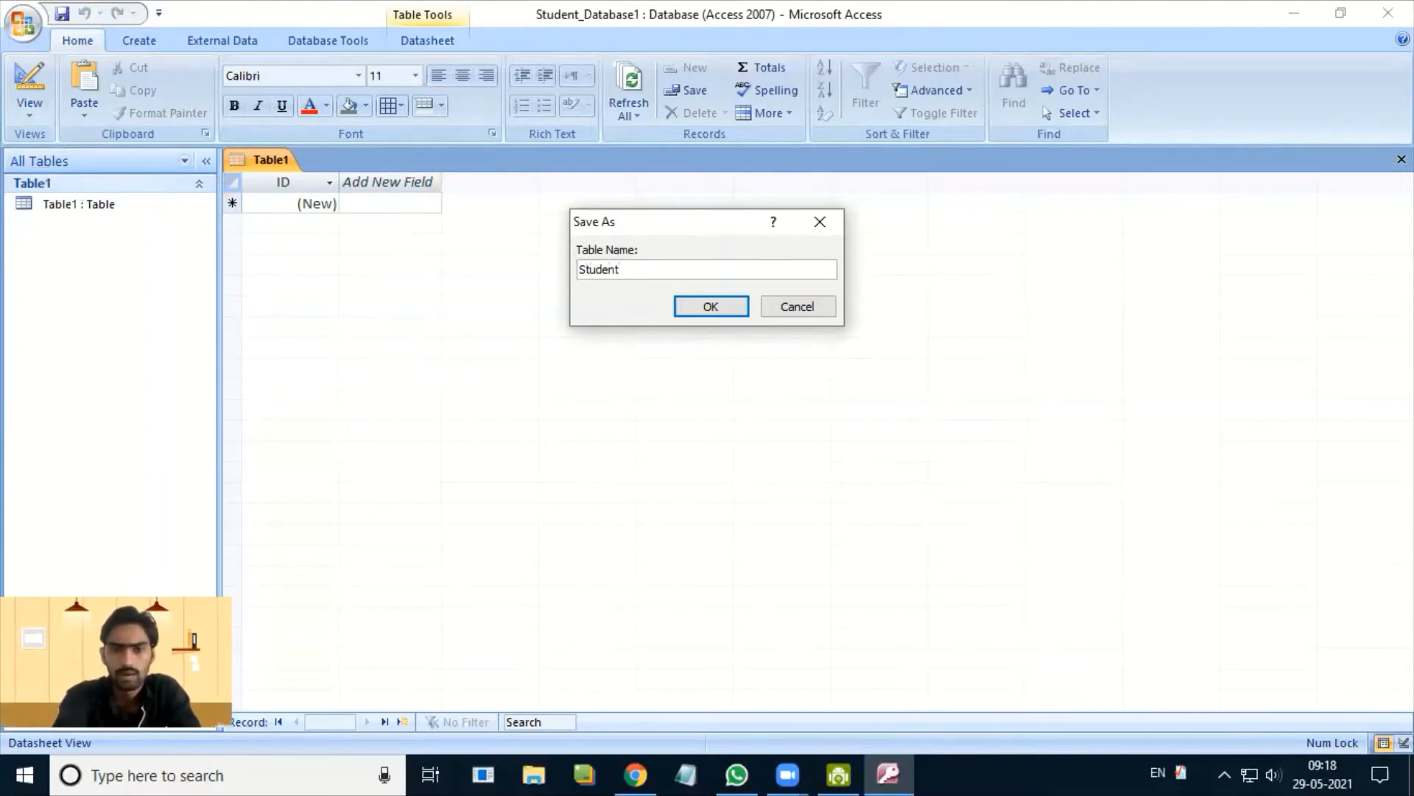
pyautogui.click(709, 307)
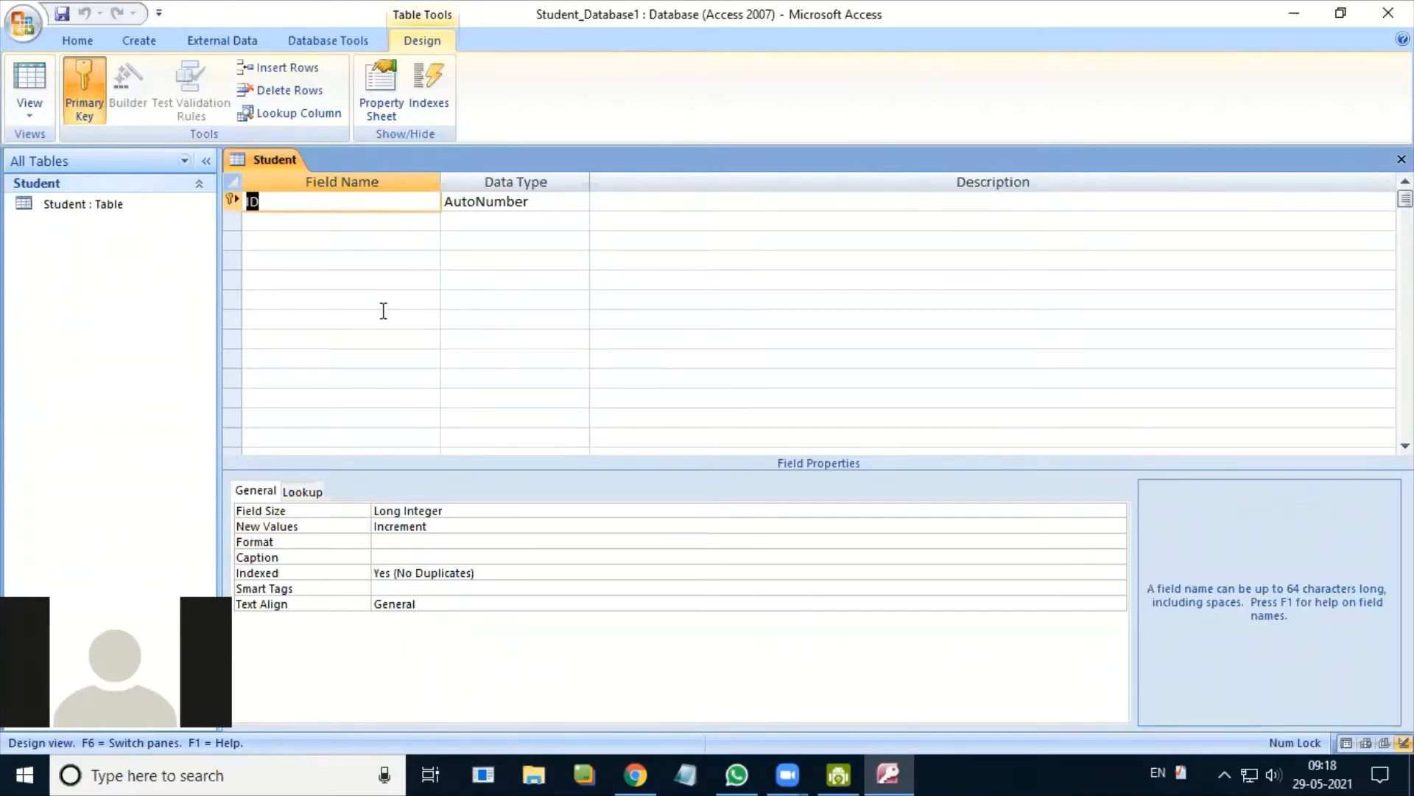
# - Delete the default ID primary key field from the Student table and confirm the deletion
pyautogui.click(287, 219)
pyautogui.click(267, 203)
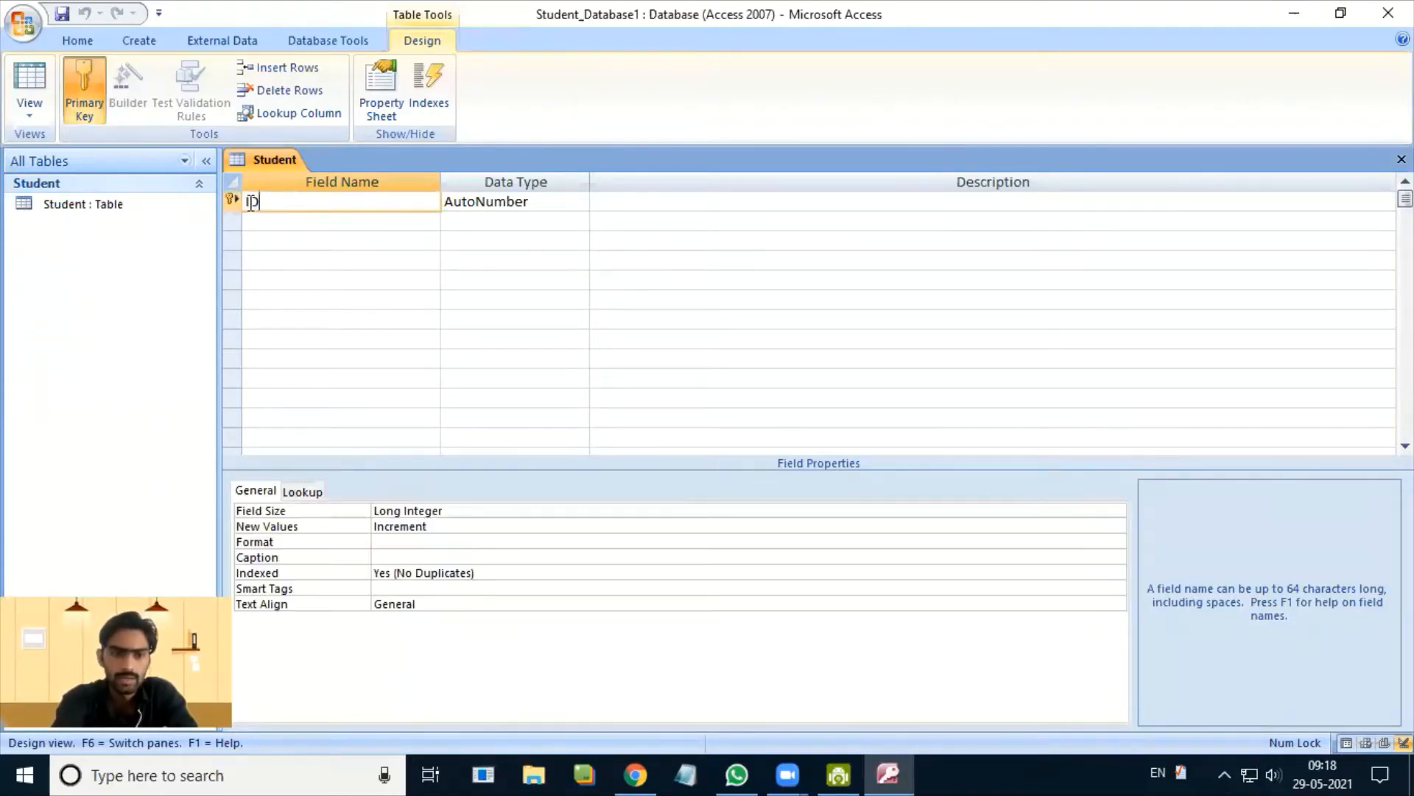
pyautogui.click(284, 220)
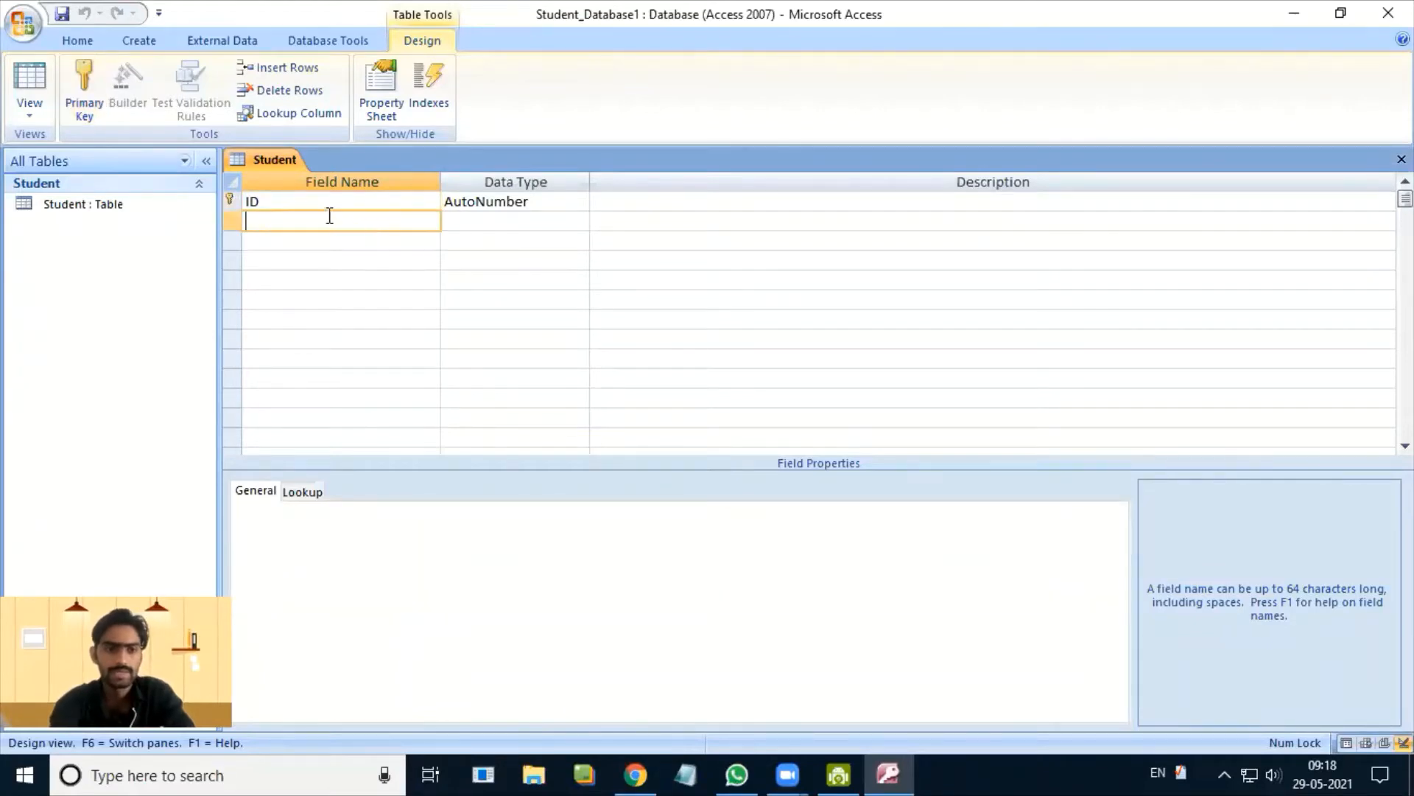
pyautogui.click(230, 199)
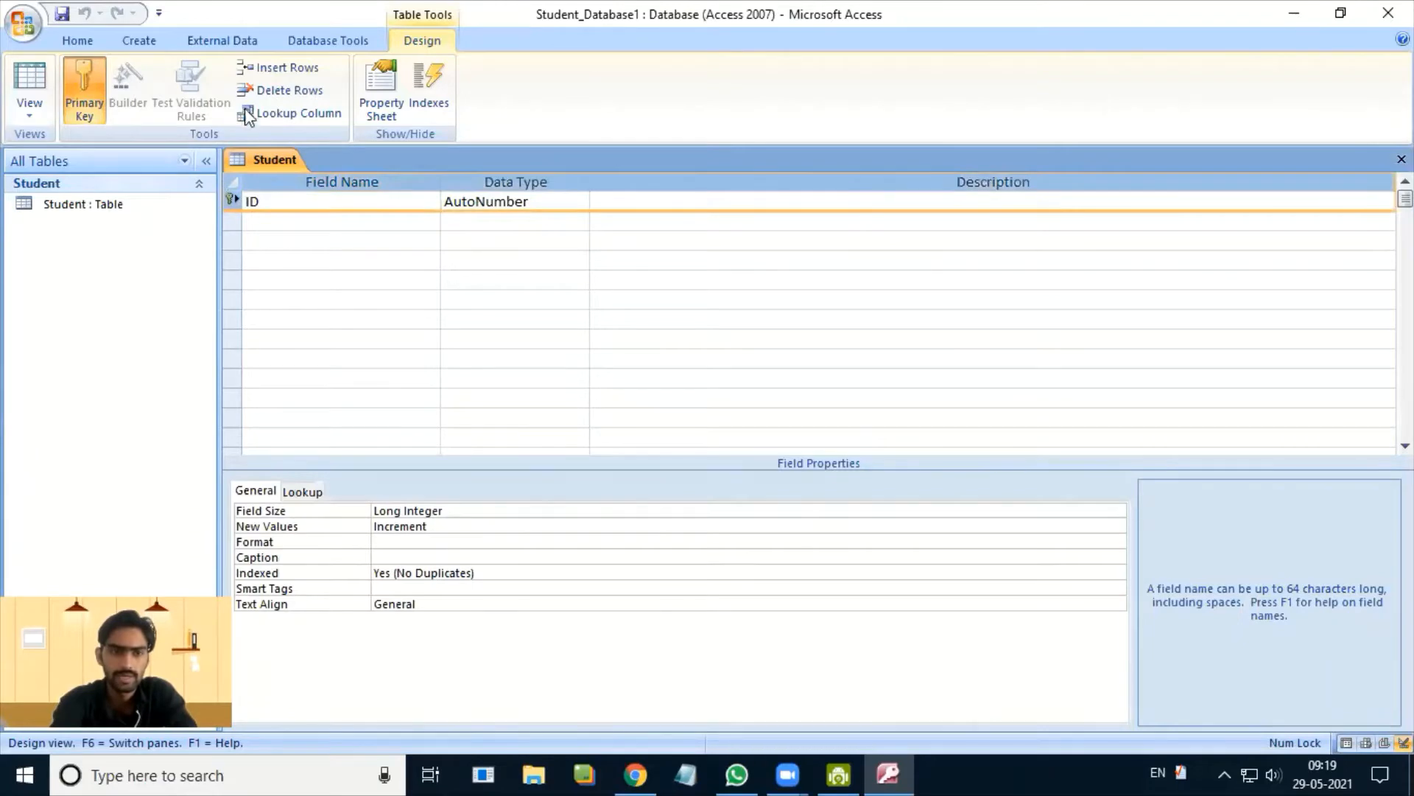
pyautogui.click(230, 240)
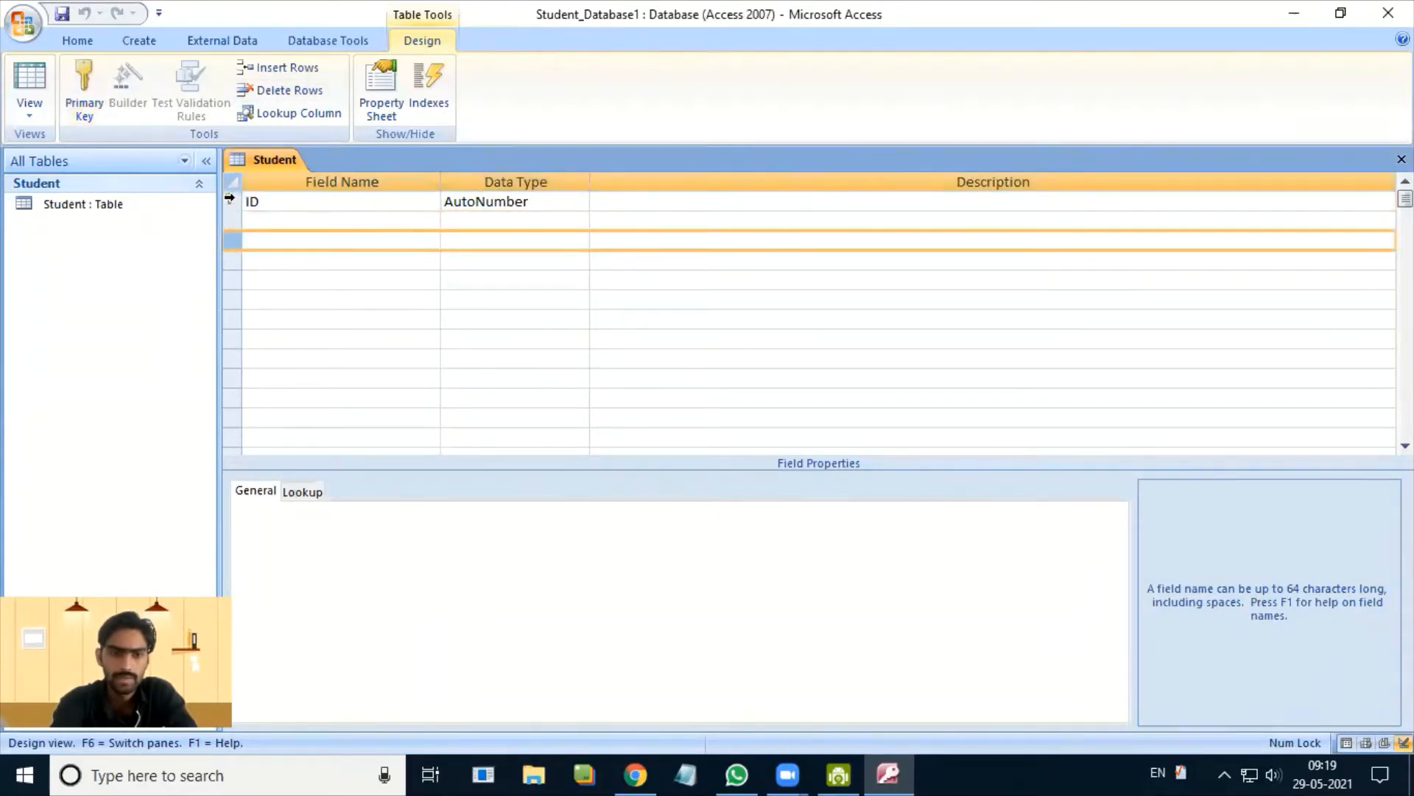
pyautogui.click(230, 199)
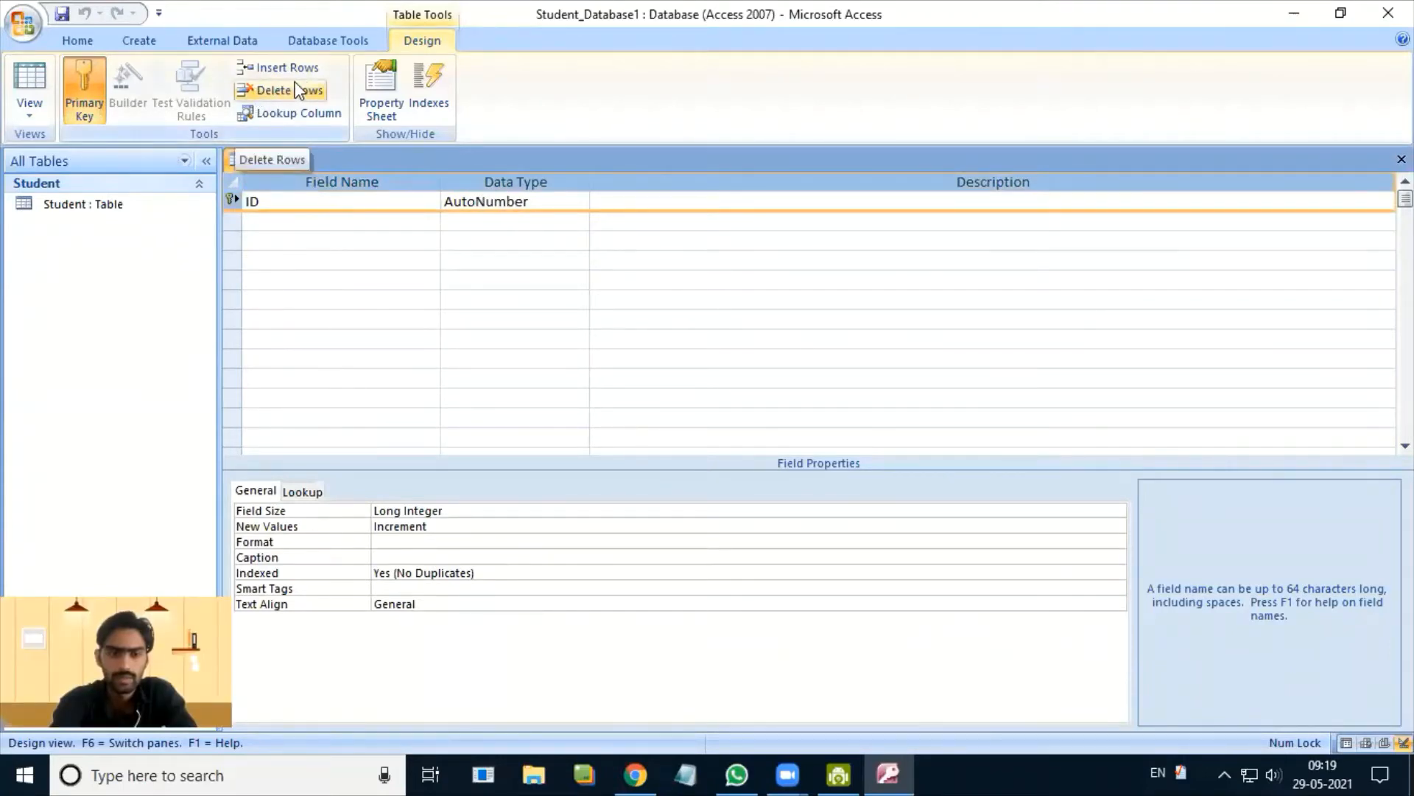
pyautogui.click(275, 90)
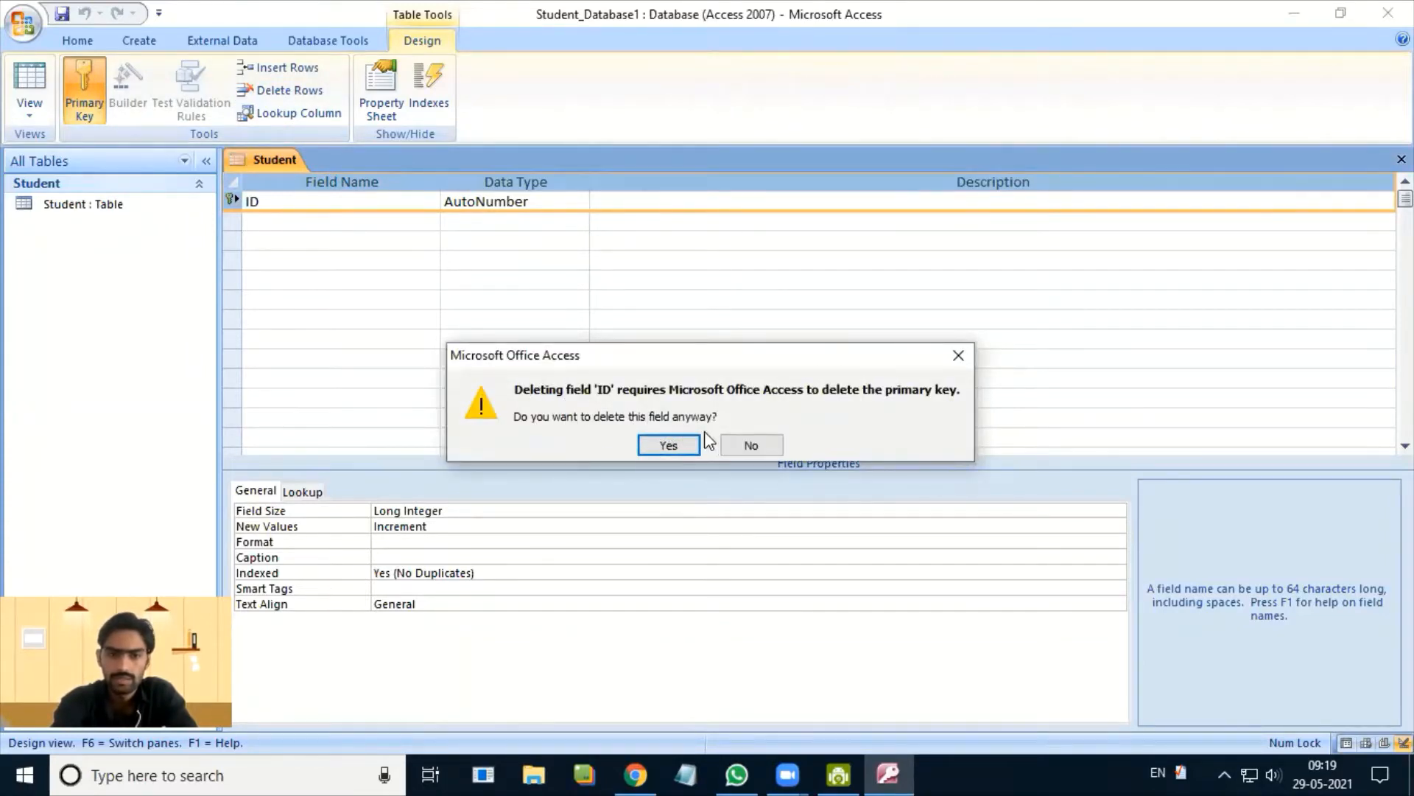
pyautogui.click(669, 445)
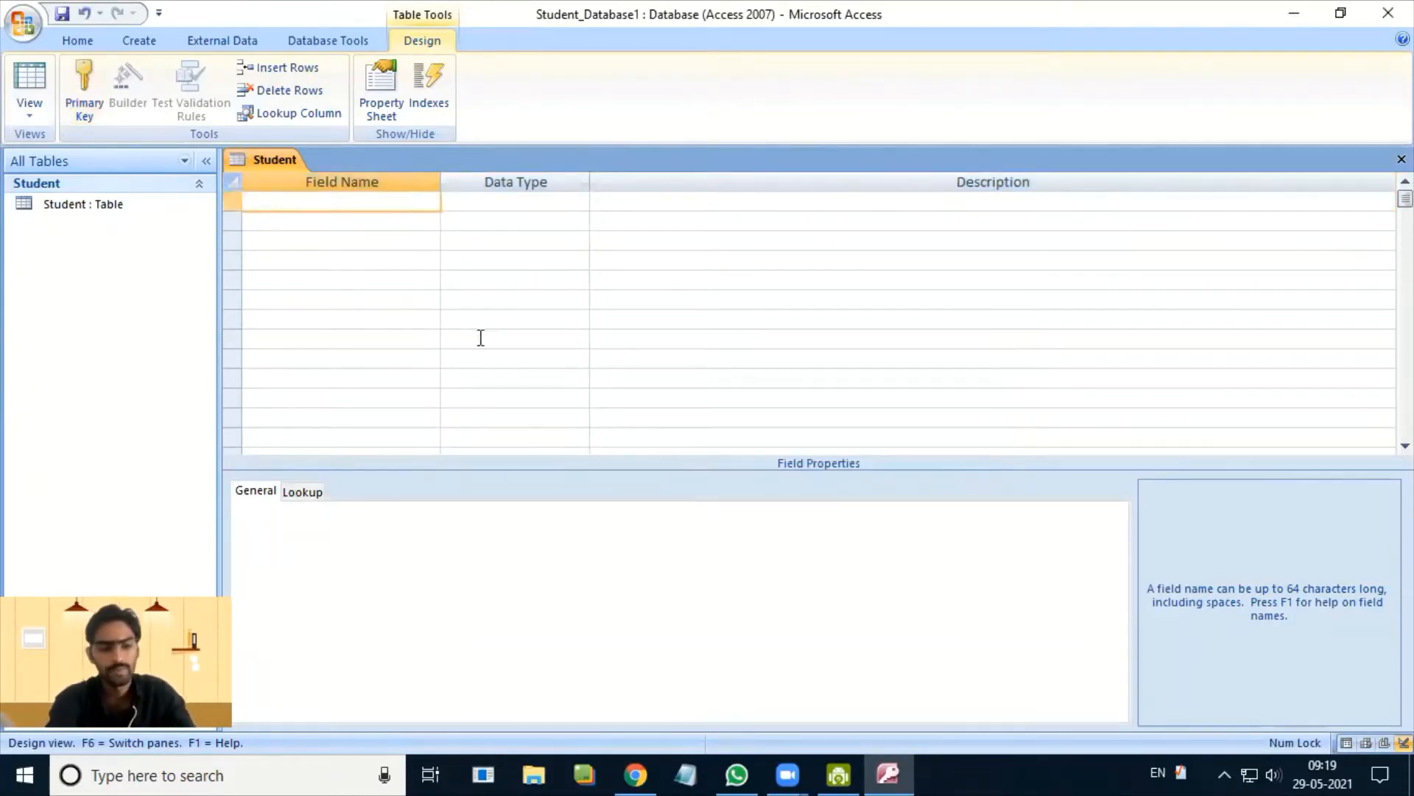
# - Add a first field named Roll_No to the Student table with the Number data type
pyautogui.click(383, 285)
pyautogui.click(344, 200)
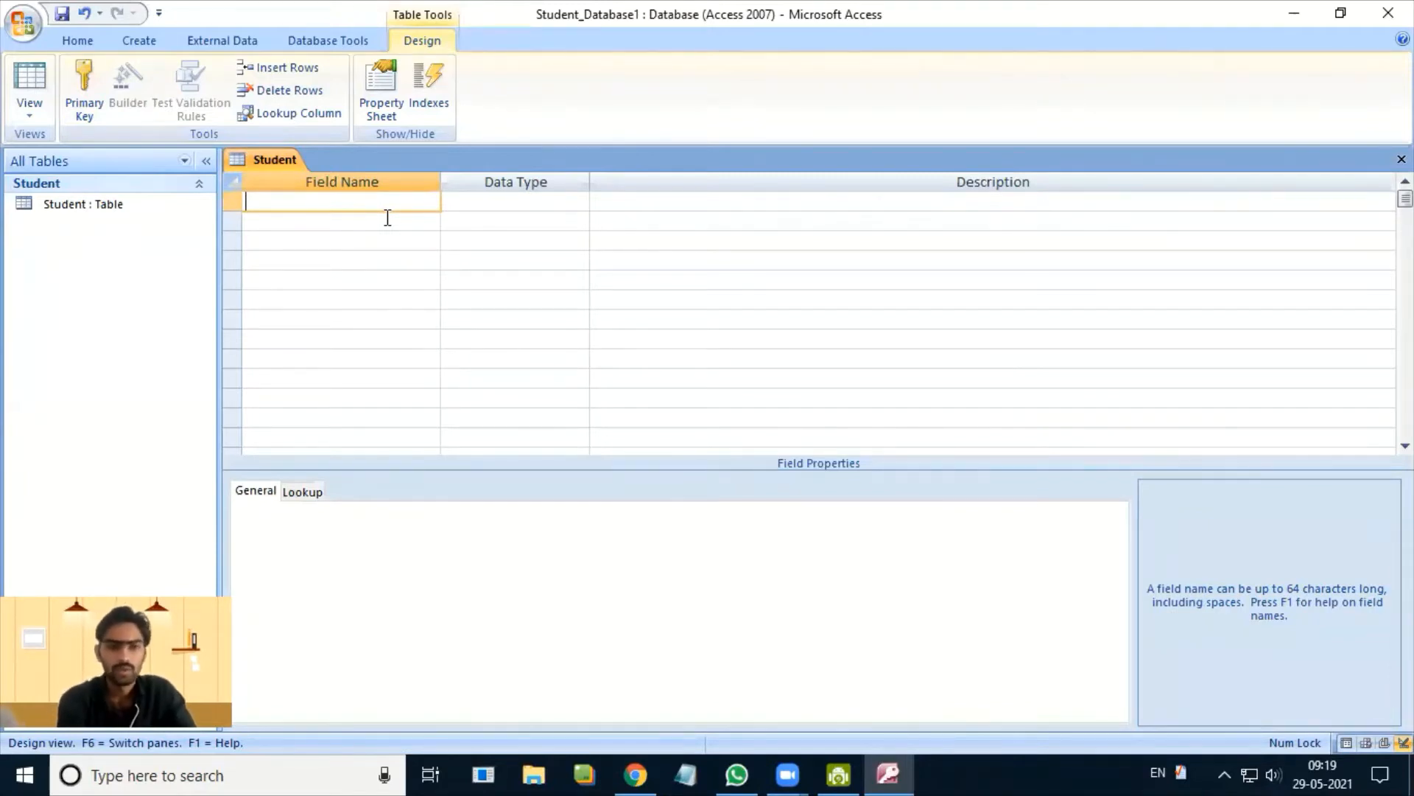
pyautogui.write('R')
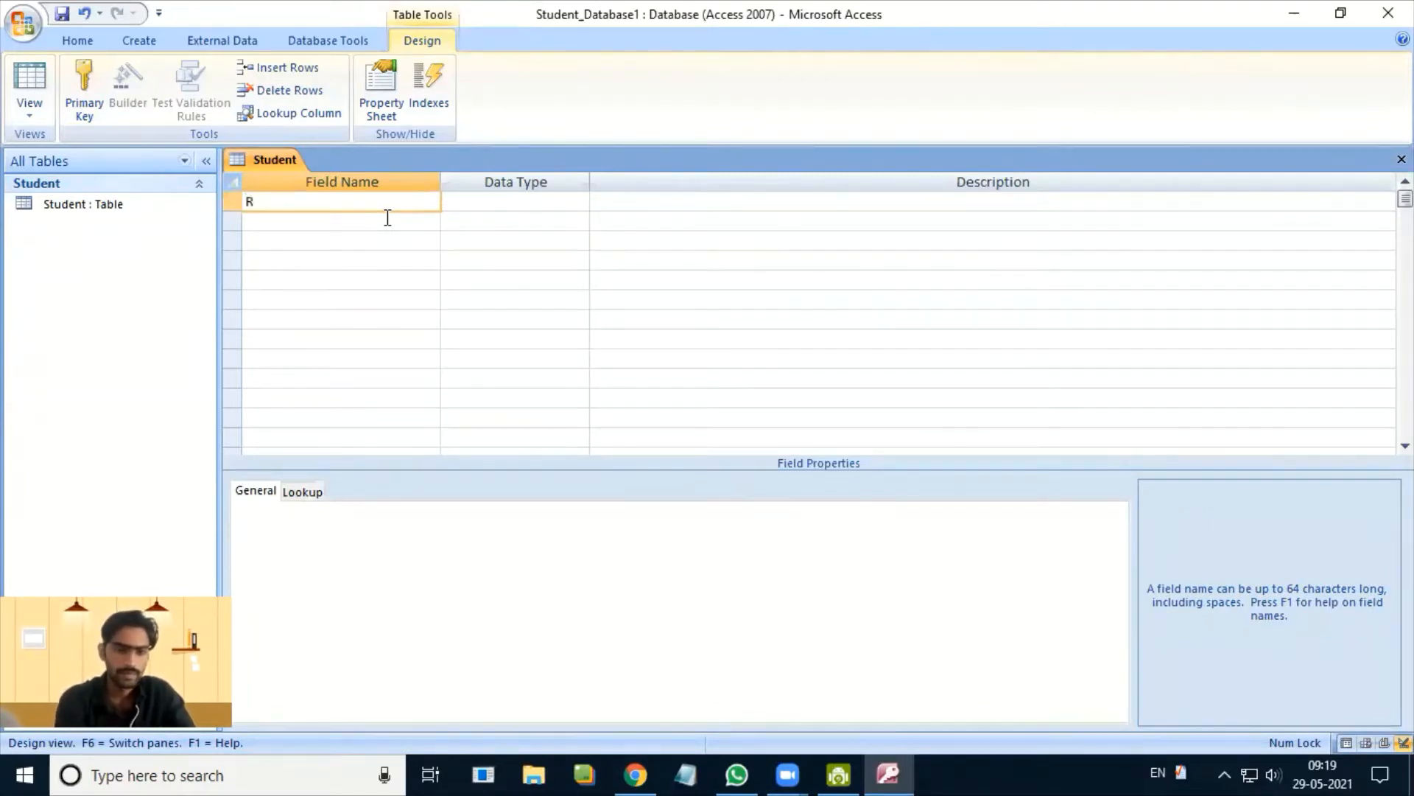
pyautogui.write('oll')
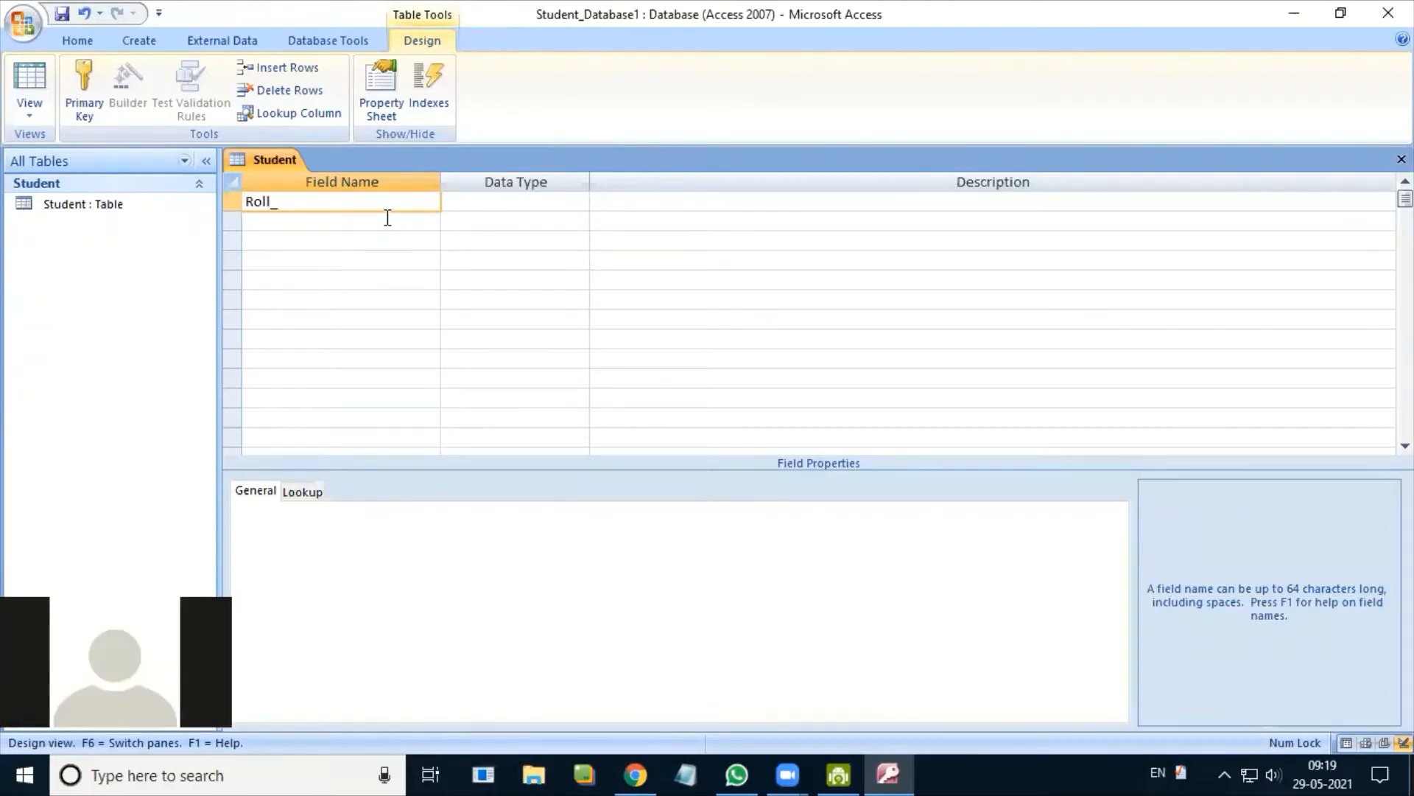
pyautogui.write('_No')
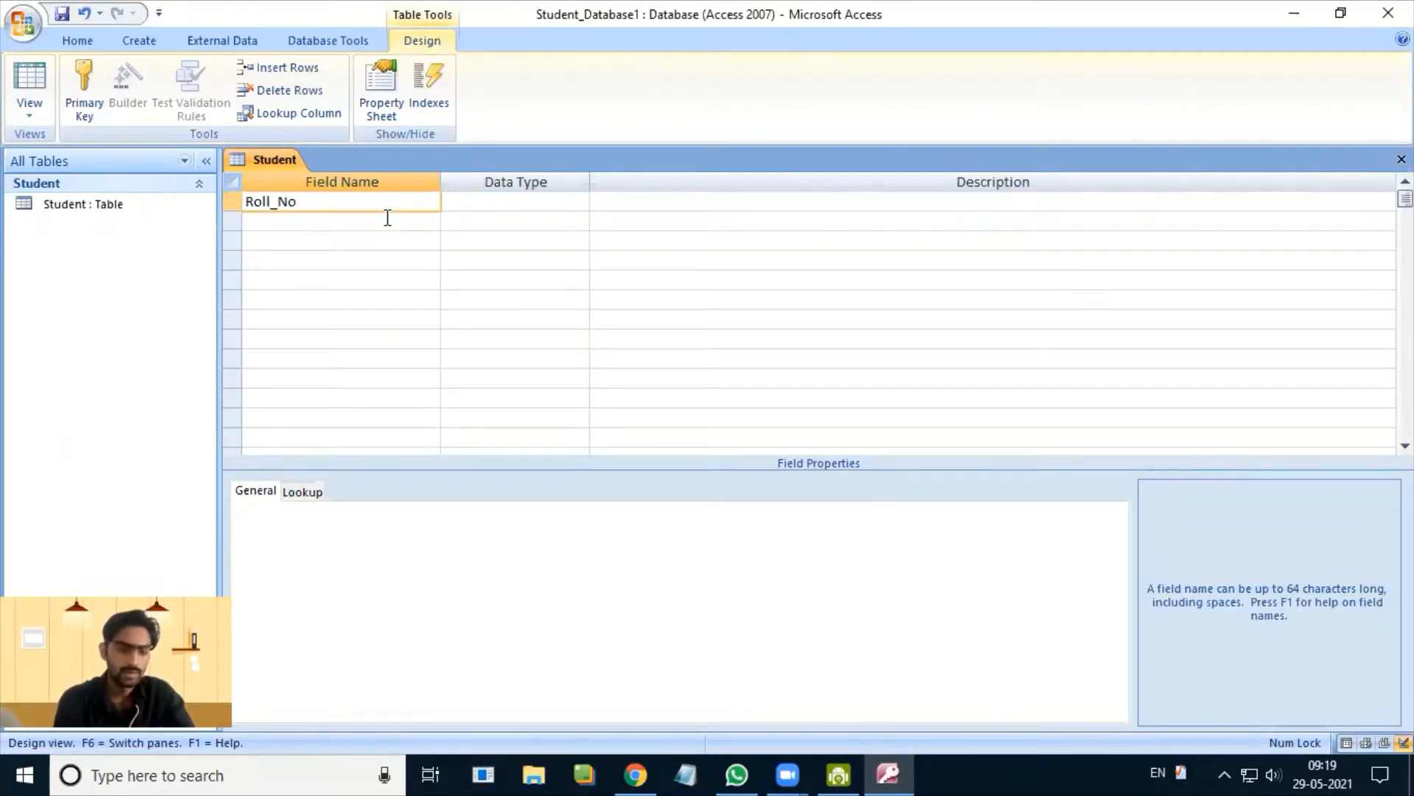
pyautogui.press('Tab')
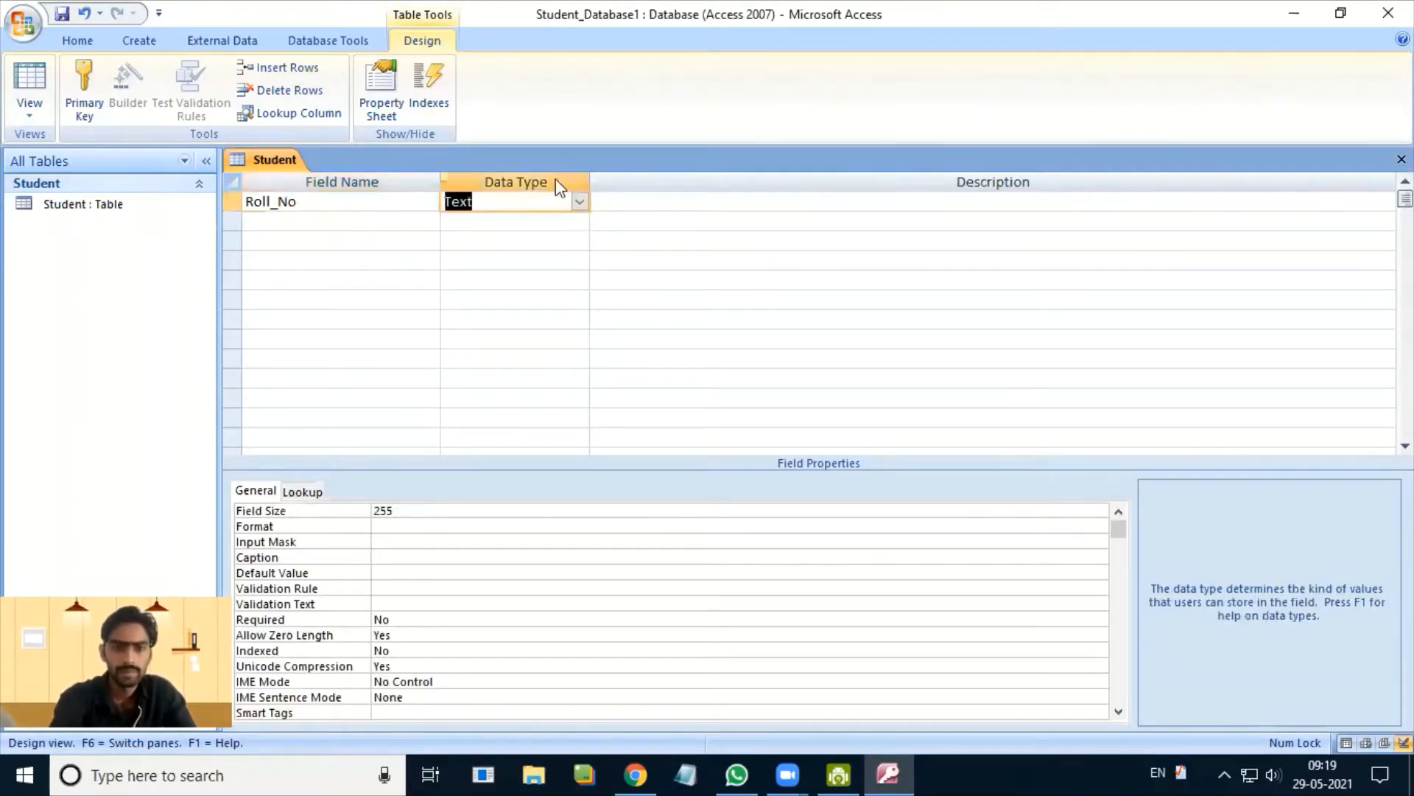
pyautogui.click(580, 202)
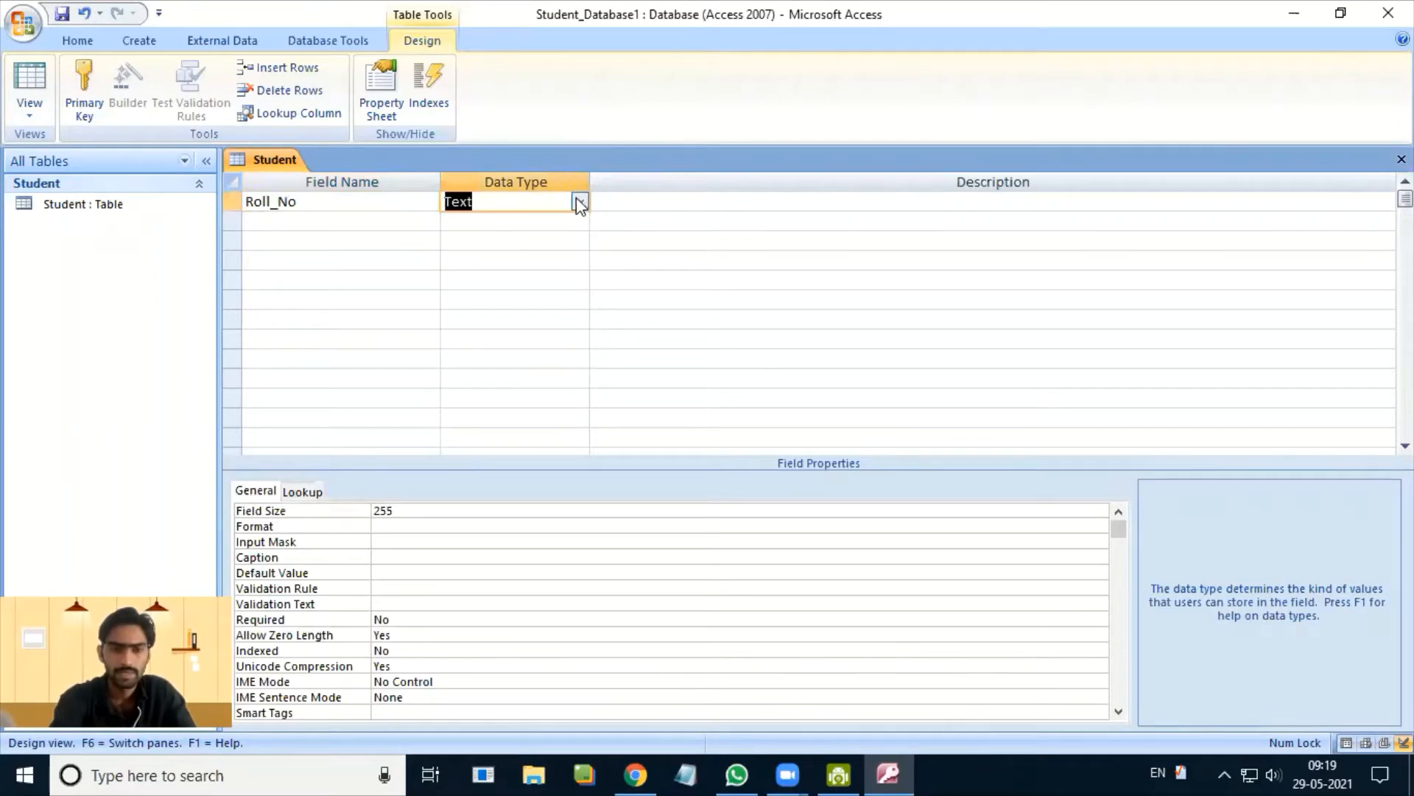
pyautogui.click(491, 263)
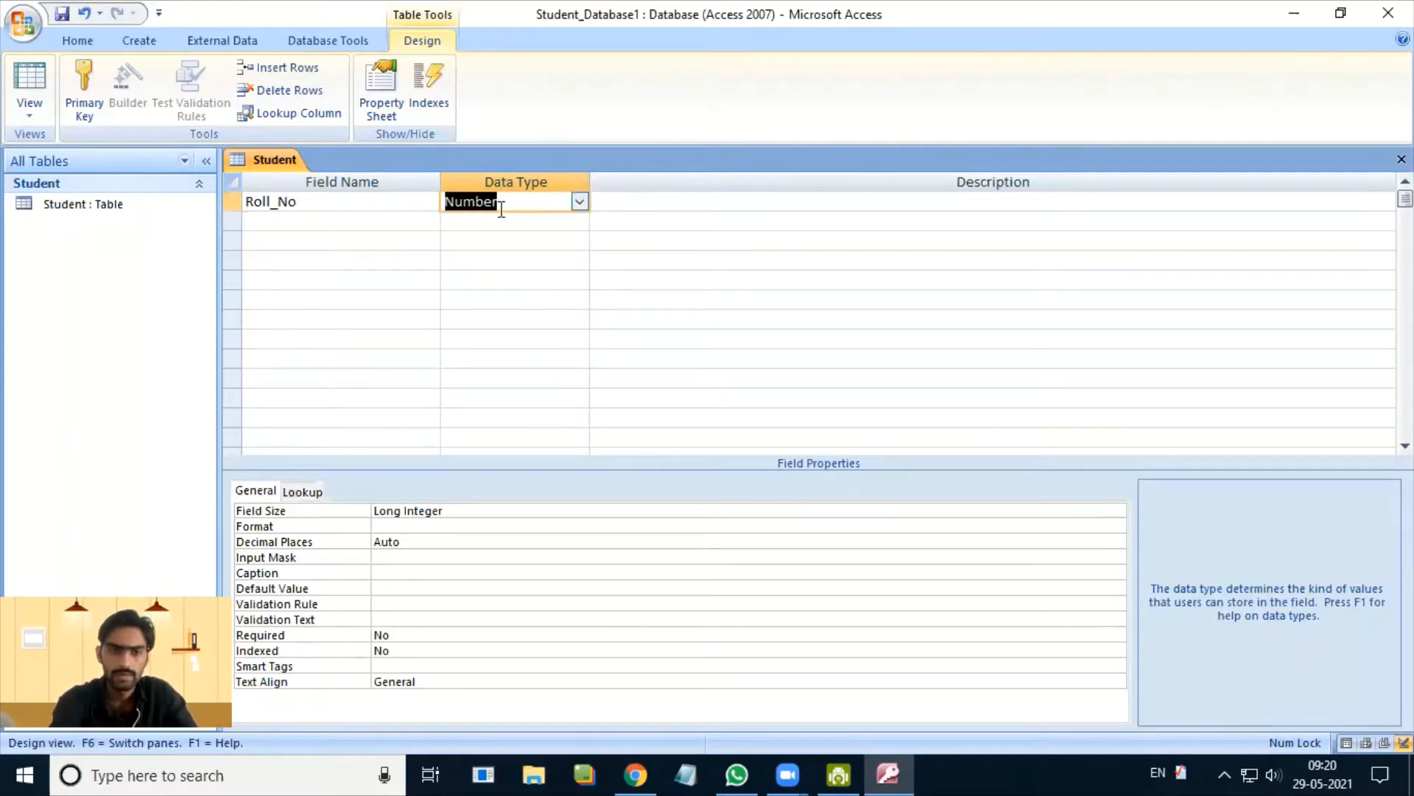
# - Add a second field called Name with the Text data type, accepting the reserved word as its name
pyautogui.click(328, 221)
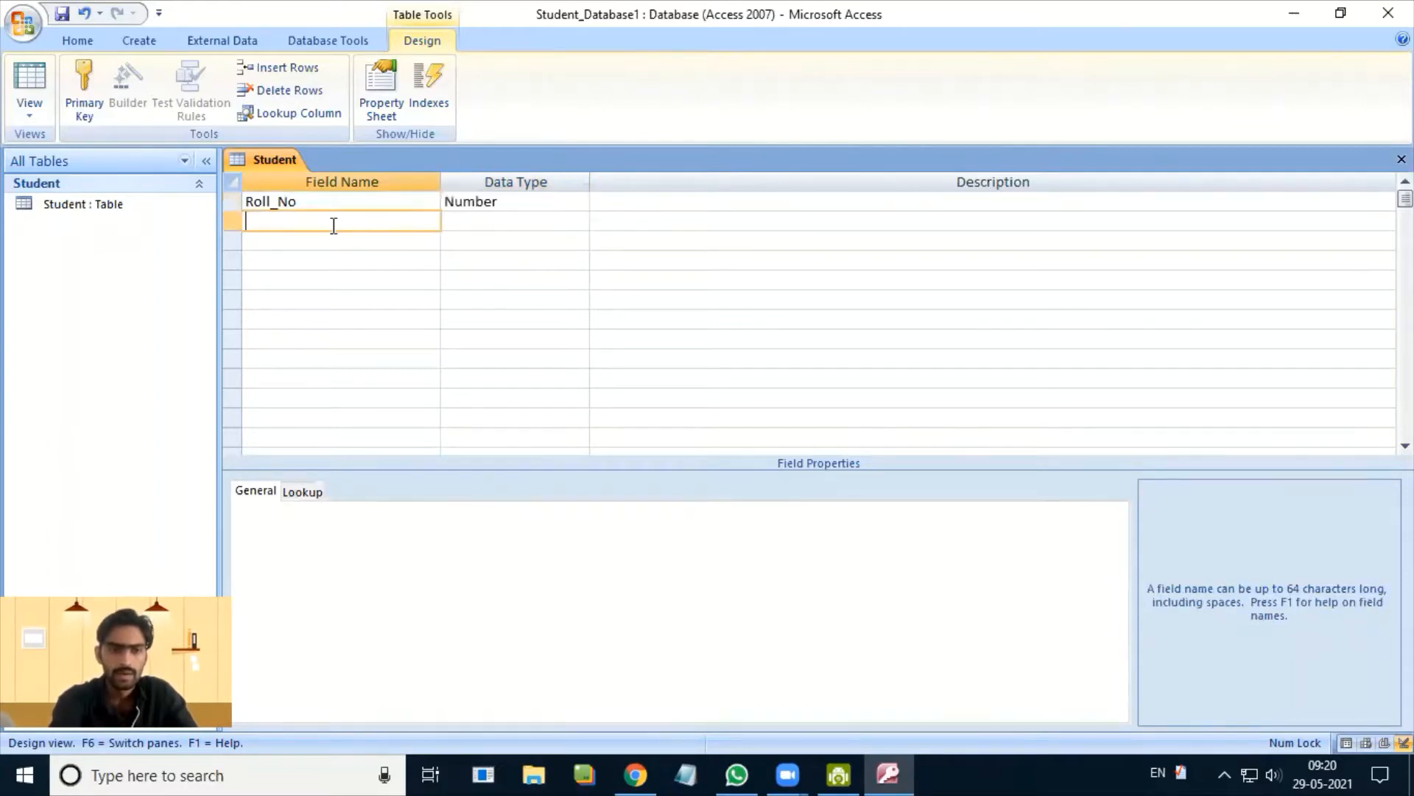
pyautogui.write('S')
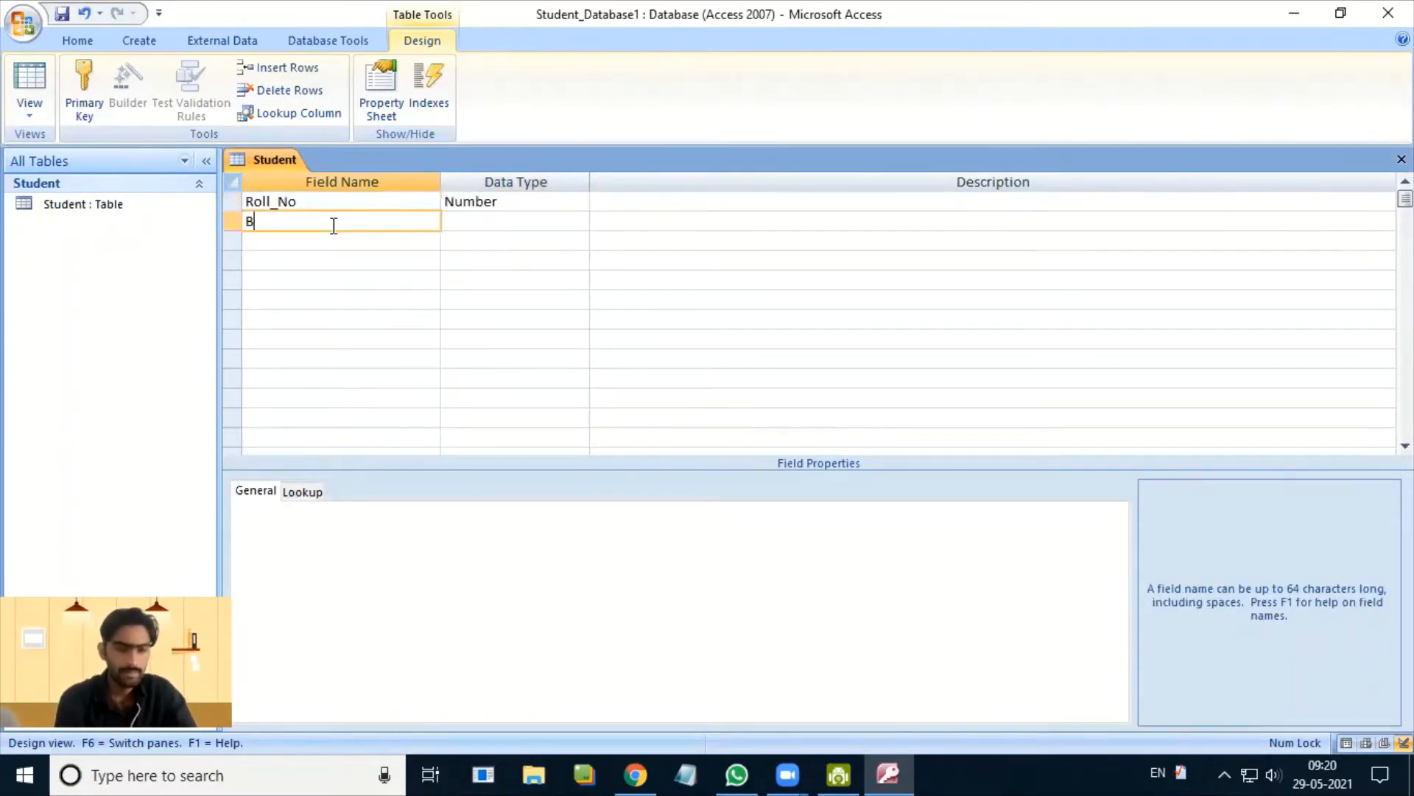
pyautogui.press('BackSpace')
pyautogui.write('Name')
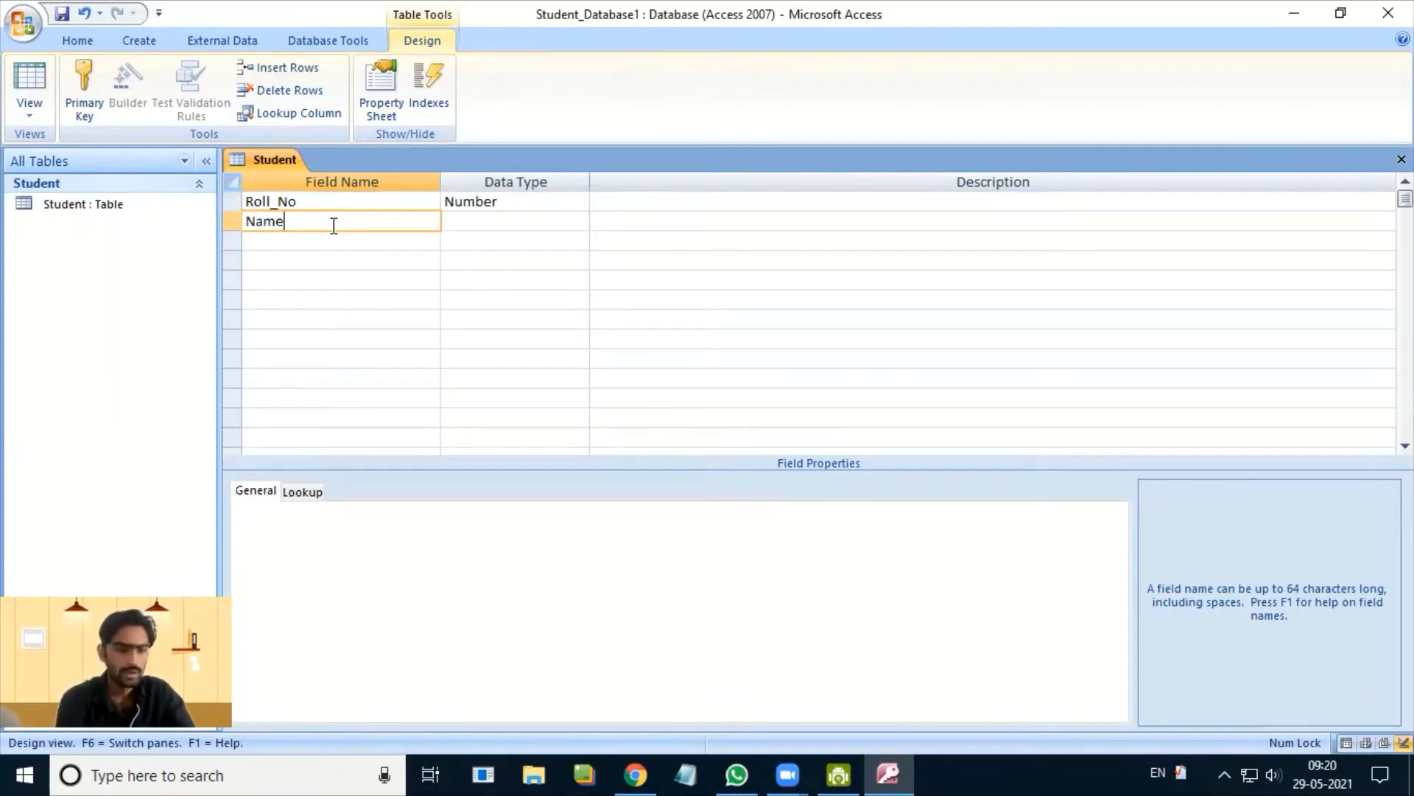
pyautogui.press('Tab')
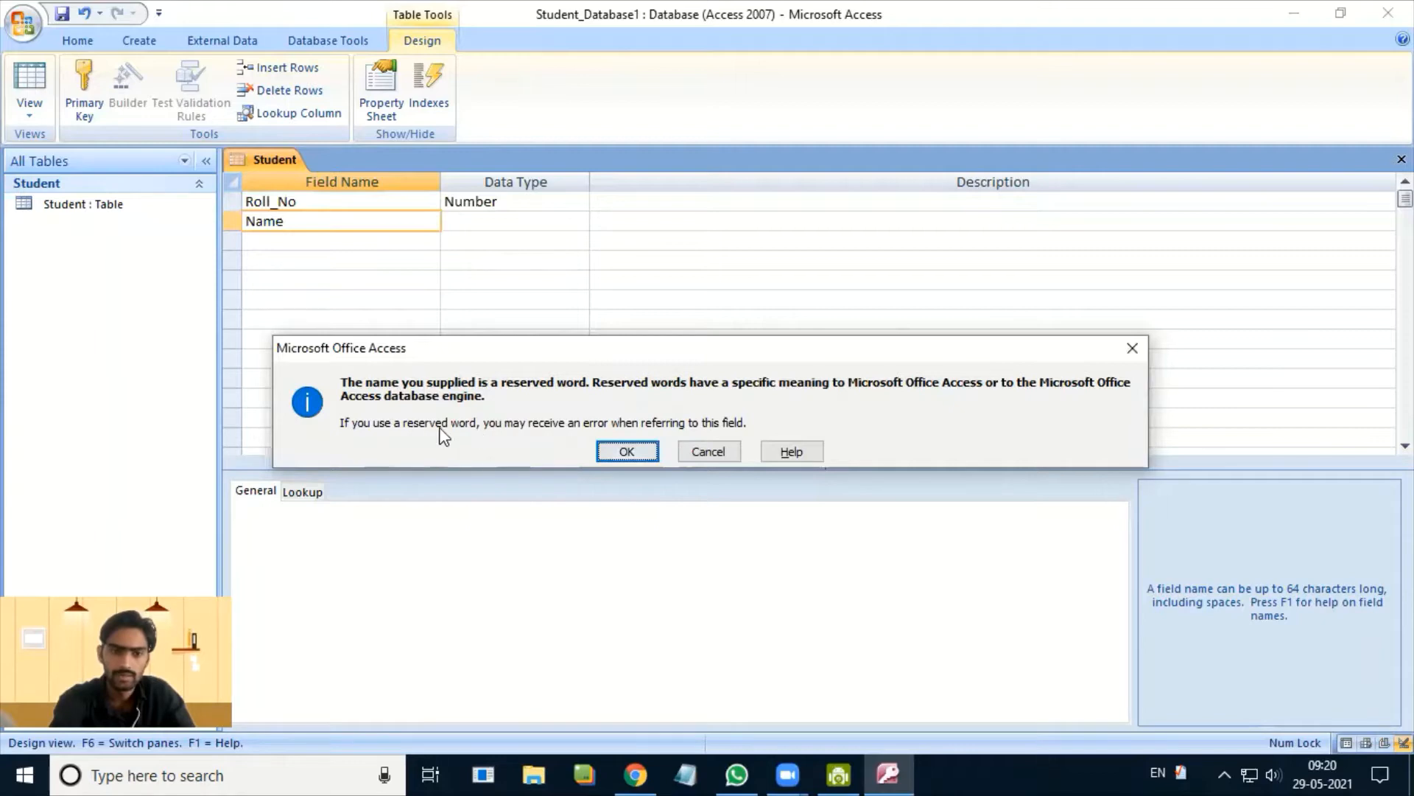
pyautogui.click(628, 450)
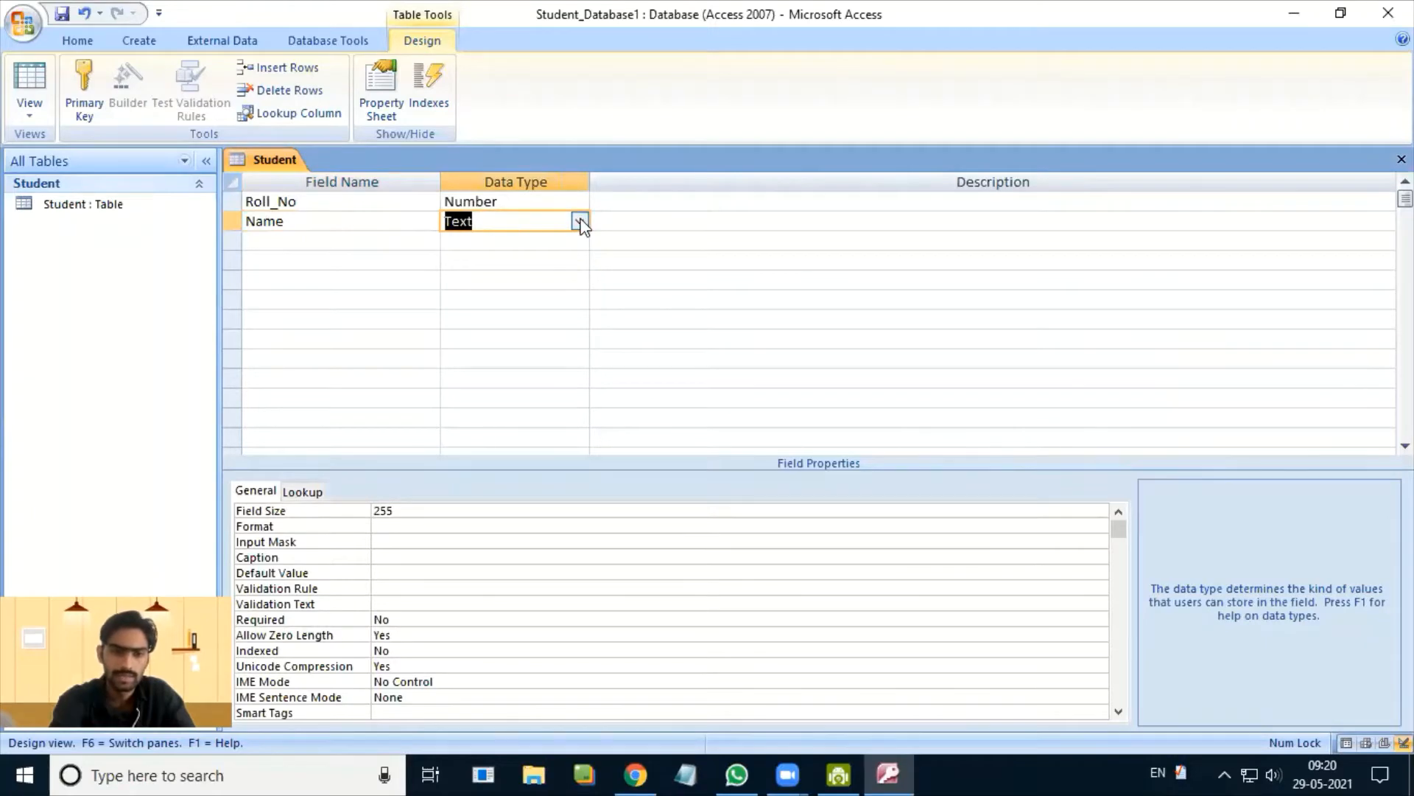
pyautogui.click(369, 241)
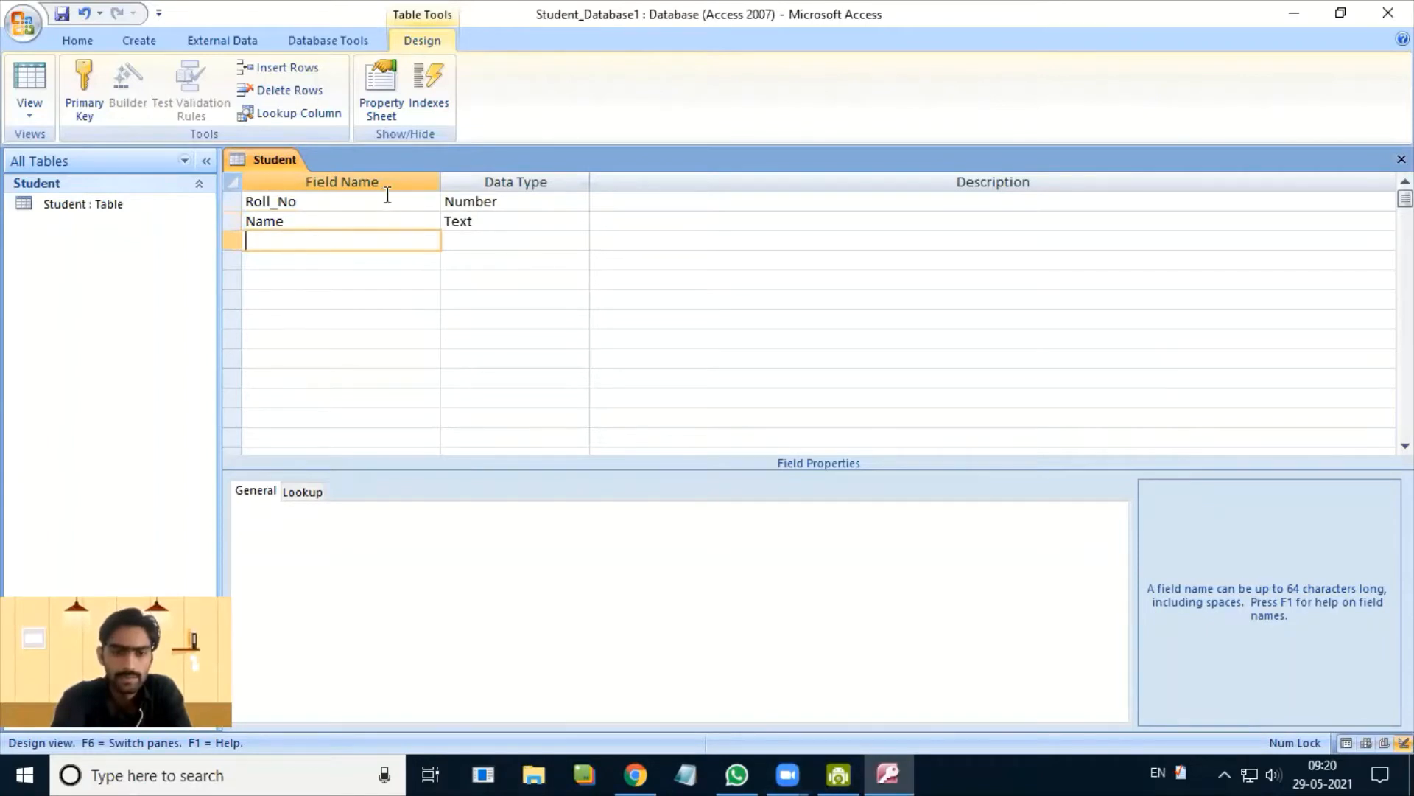
# - Set the field size of the Roll_No field to Integer
pyautogui.click(357, 219)
pyautogui.click(345, 202)
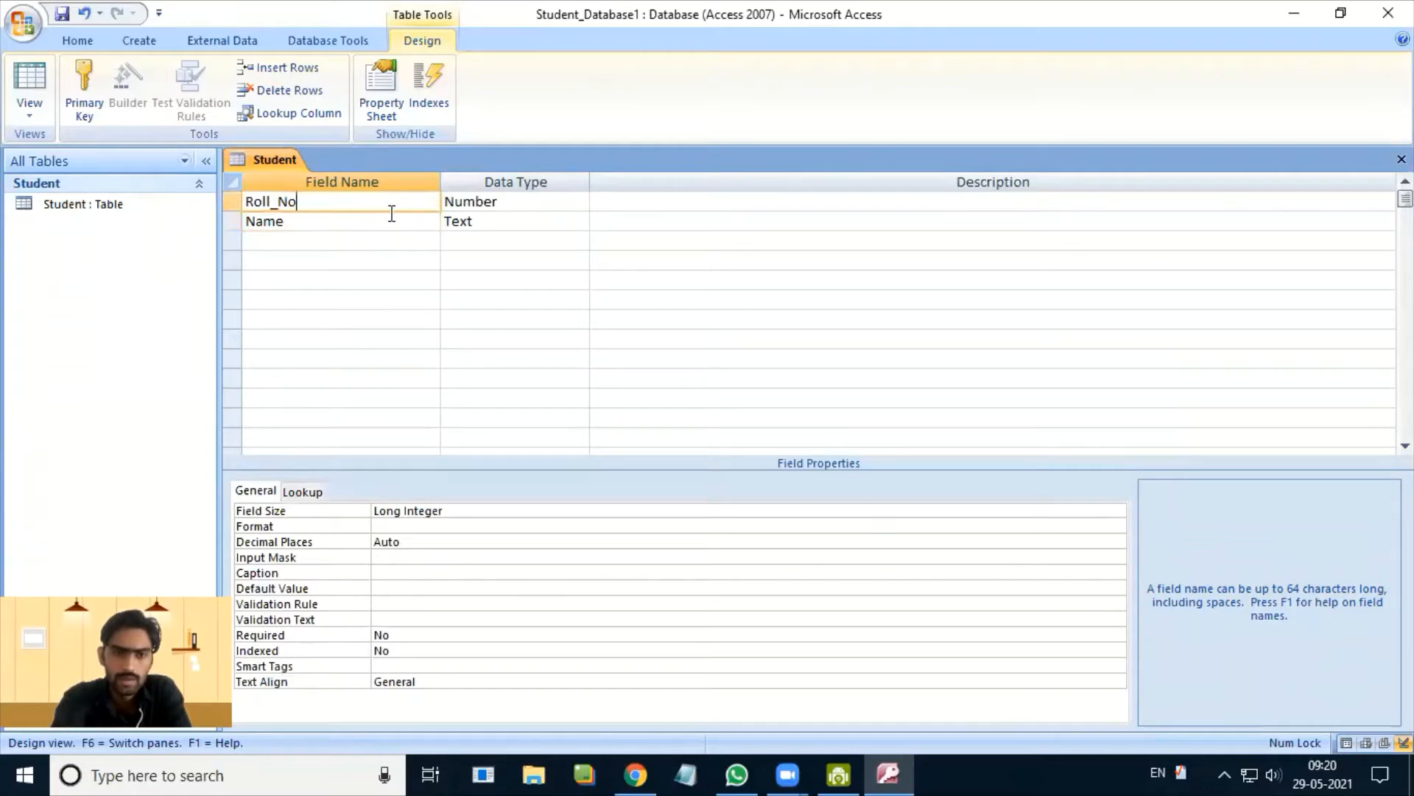
pyautogui.click(509, 201)
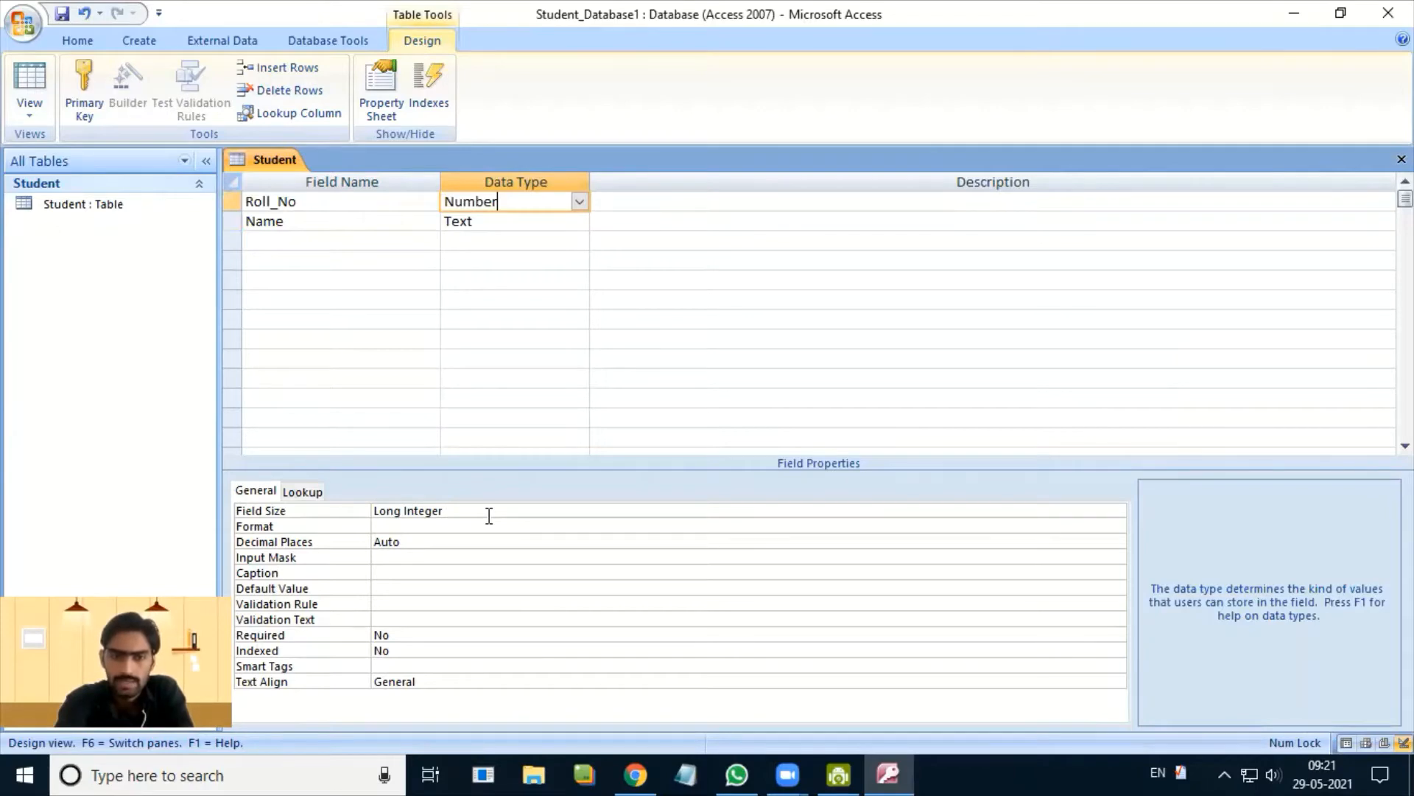
pyautogui.click(562, 510)
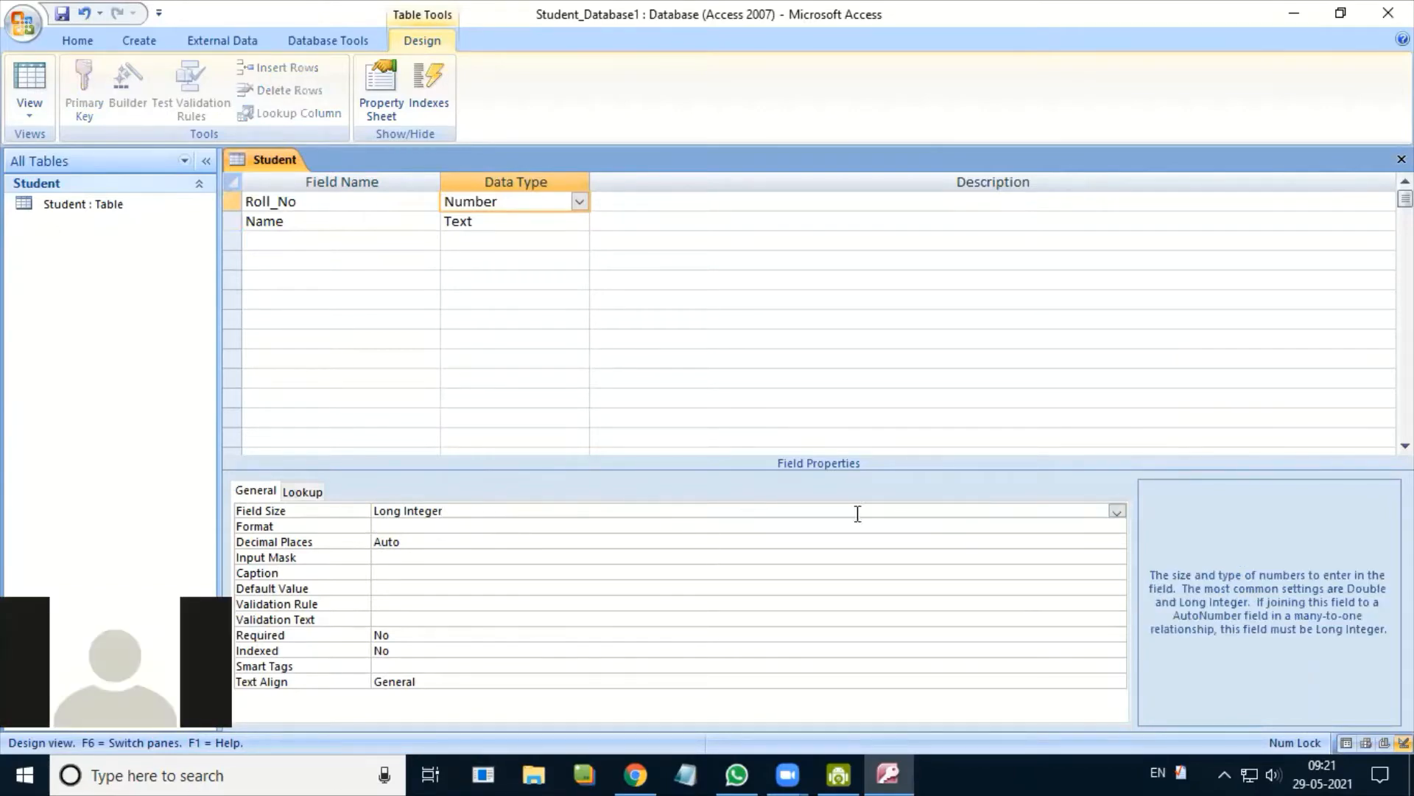
pyautogui.click(1117, 511)
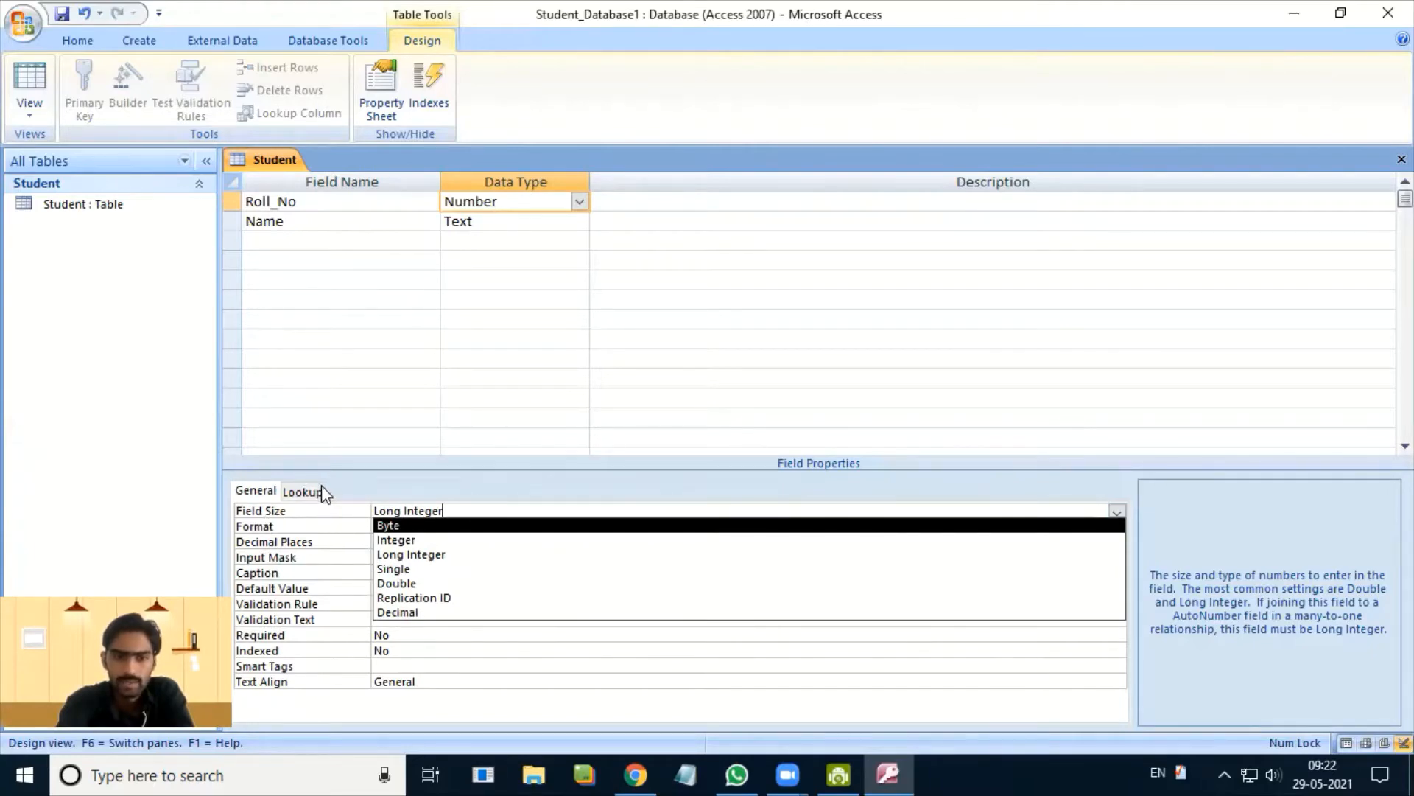
pyautogui.click(406, 545)
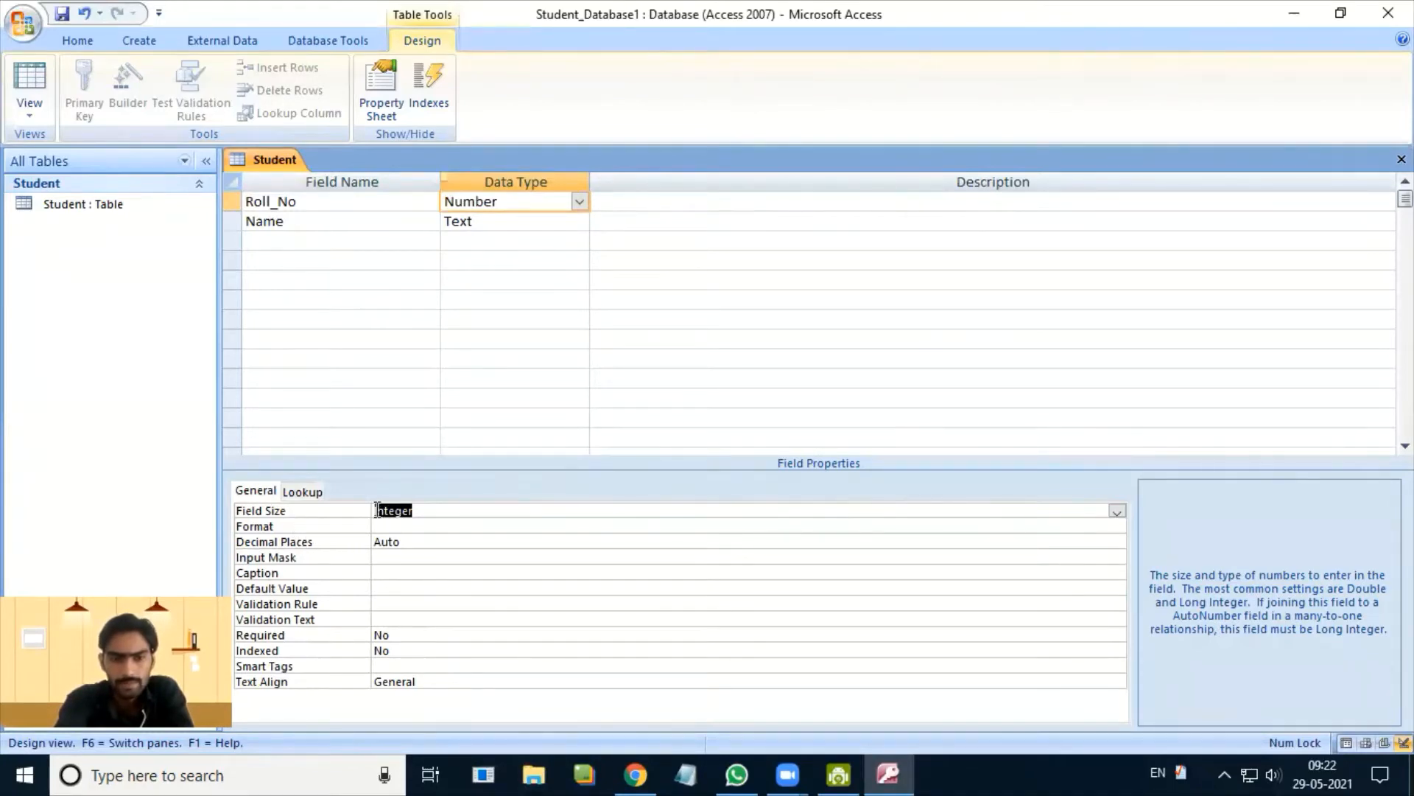
# - Change the field size of the Roll_No field back to Long Integer
pyautogui.click(1063, 513)
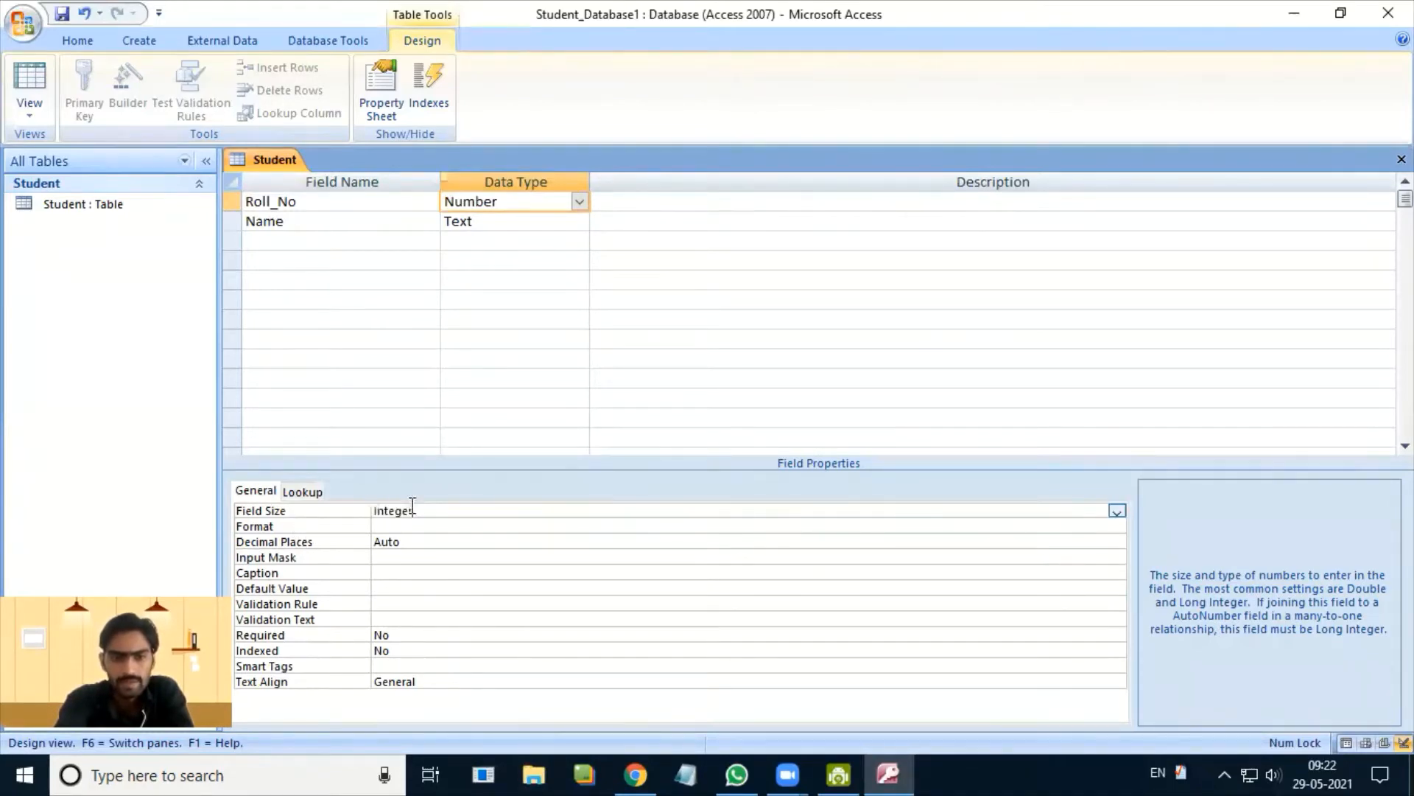
pyautogui.click(1116, 511)
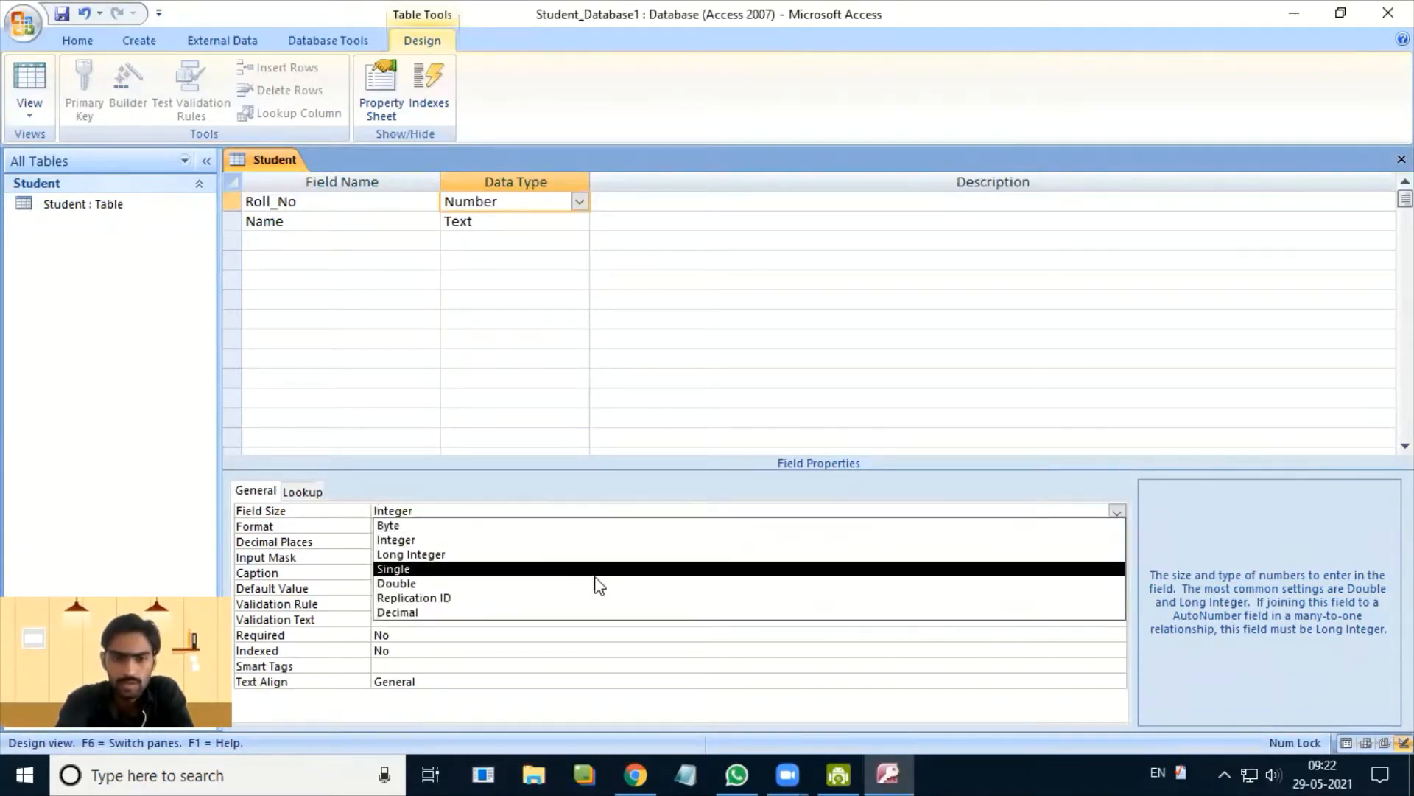
pyautogui.click(411, 556)
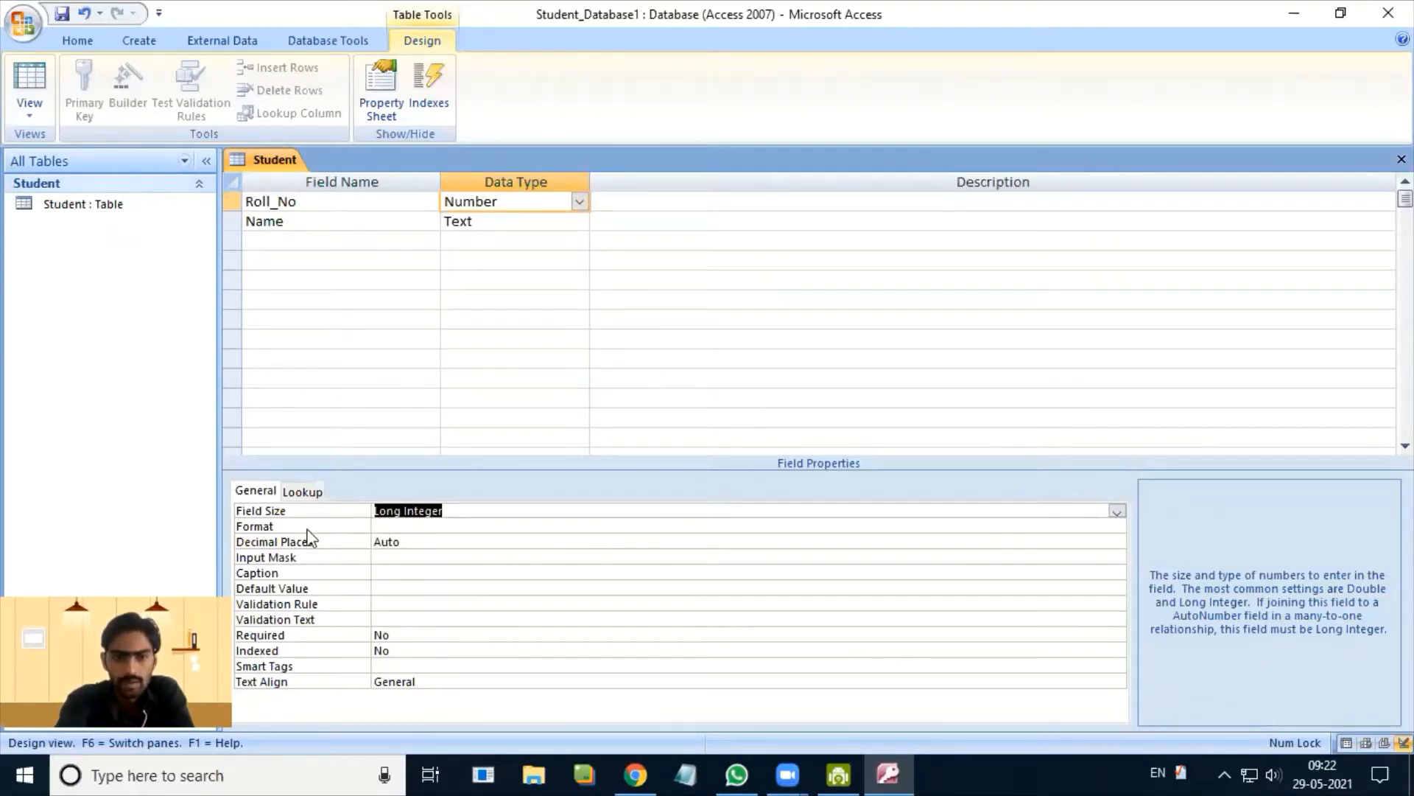
# - Set the display format of the Roll_No field to General Number
pyautogui.click(449, 526)
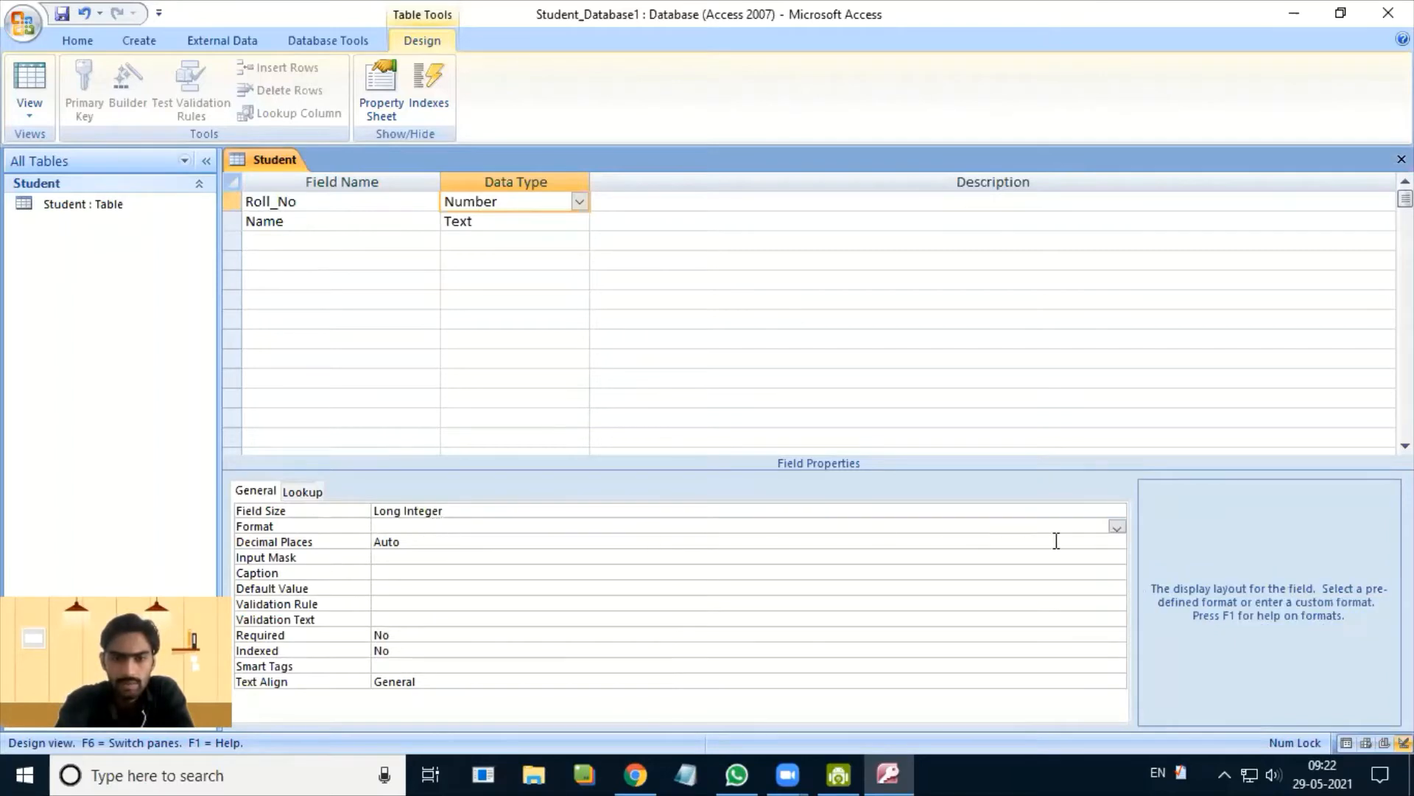
pyautogui.click(1116, 527)
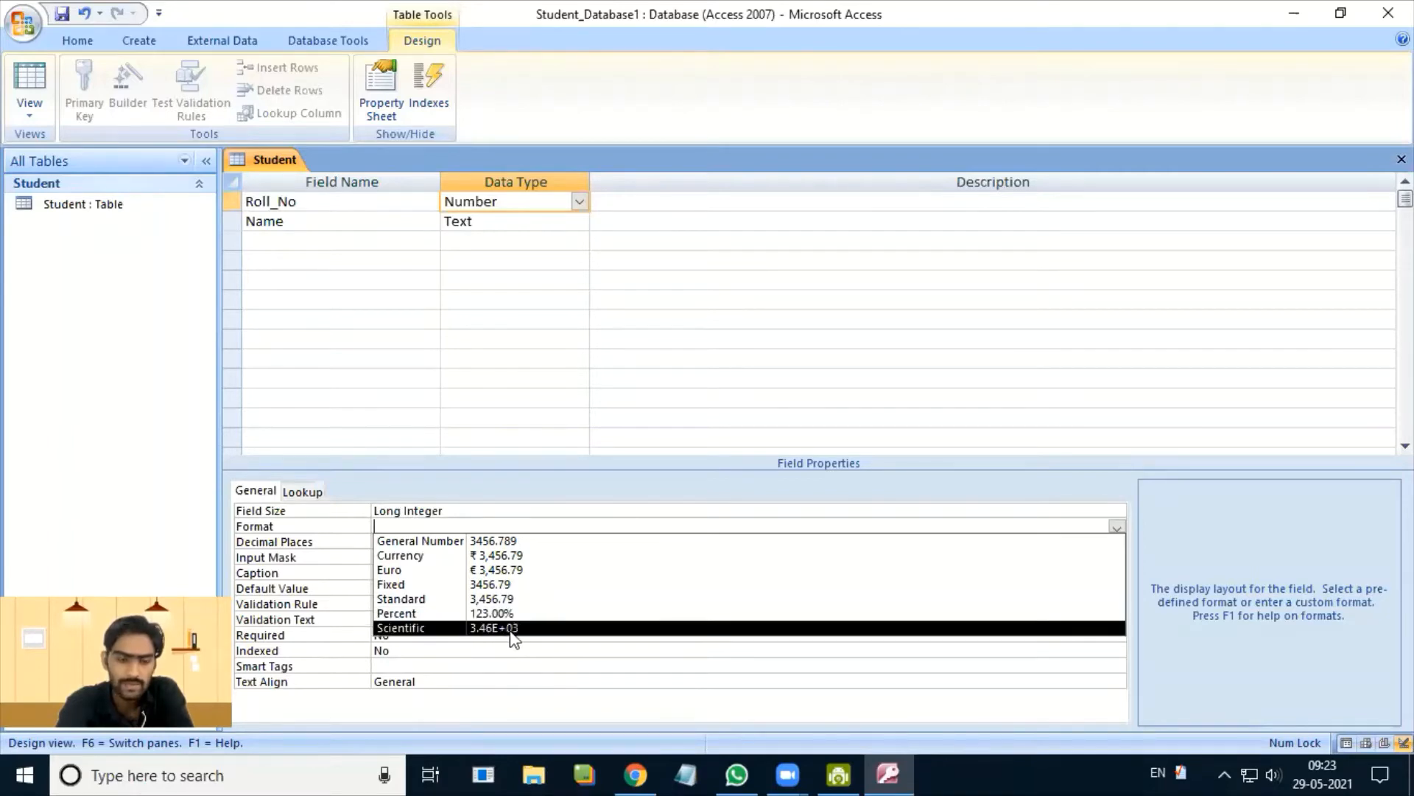
pyautogui.click(518, 543)
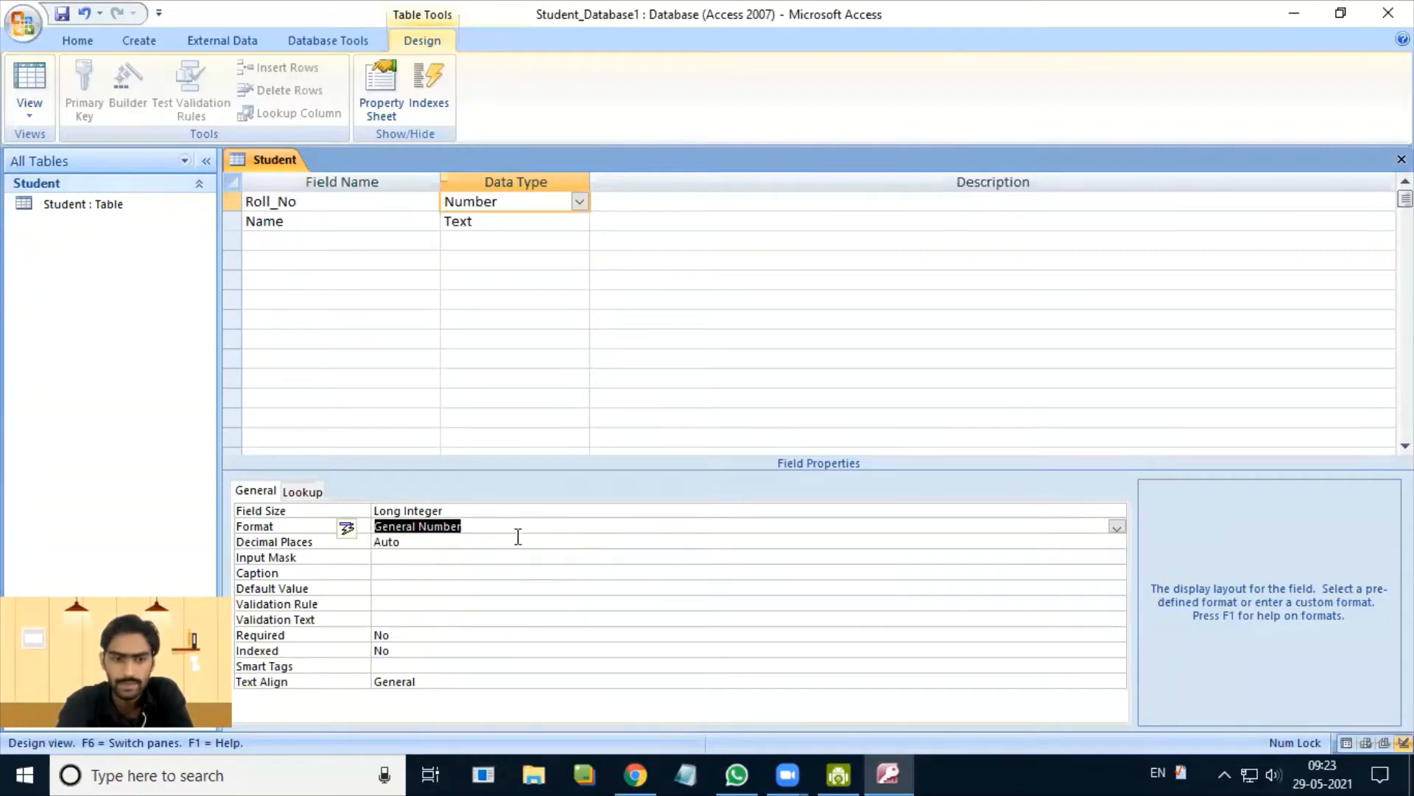
# - Switch the Roll_No field size from Long Integer to Integer
pyautogui.click(418, 510)
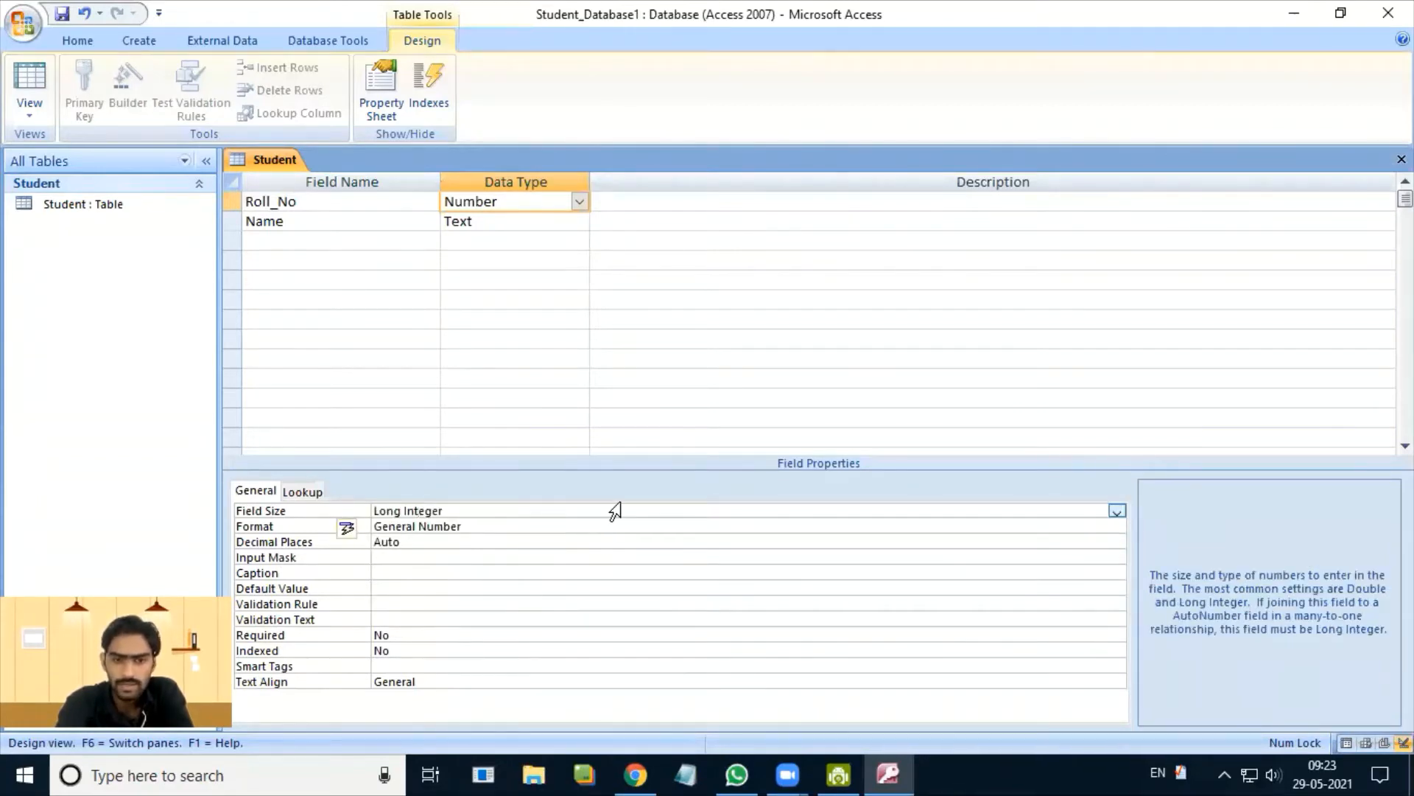
pyautogui.click(1117, 510)
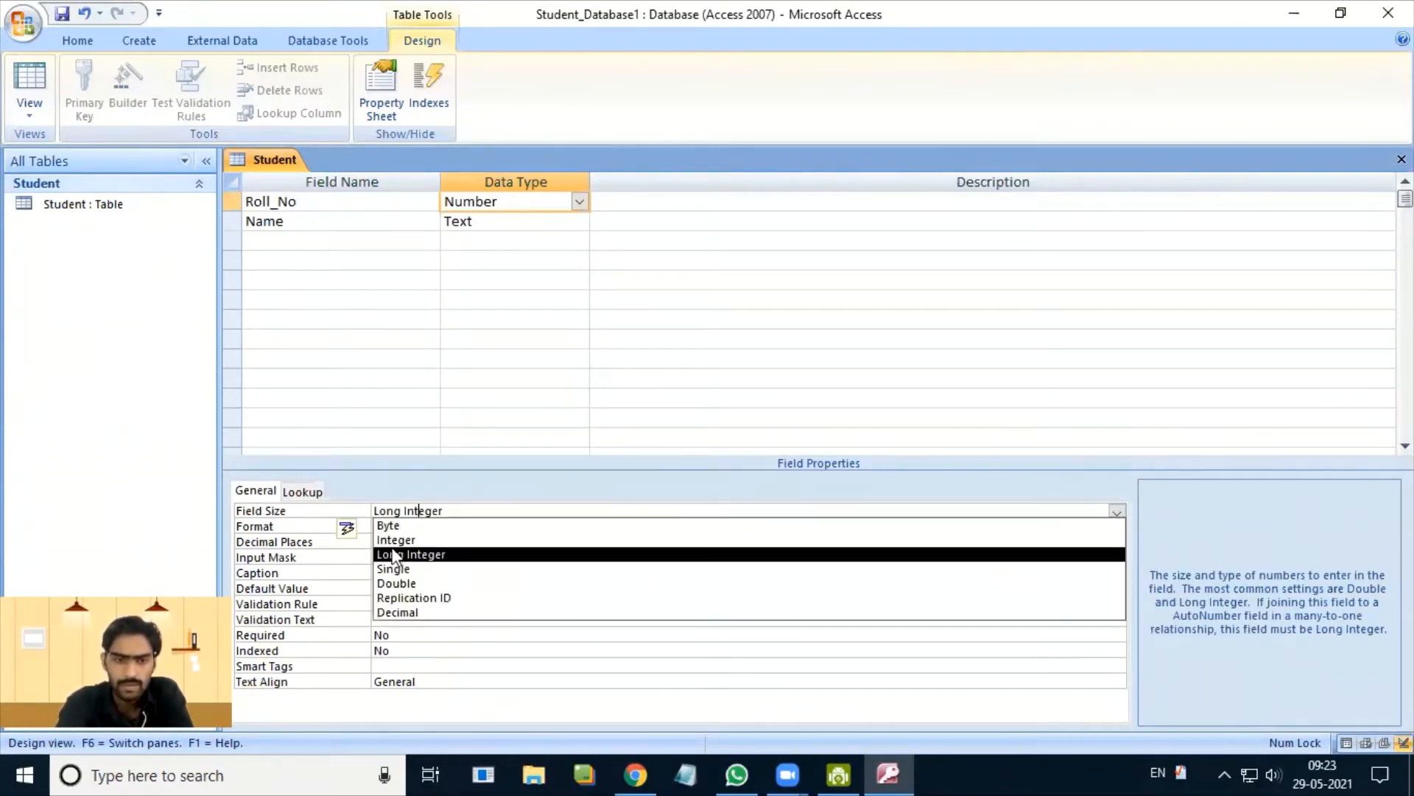
pyautogui.click(413, 541)
# - Choose the General Number format and Auto decimal places for the Roll_No field
pyautogui.click(449, 525)
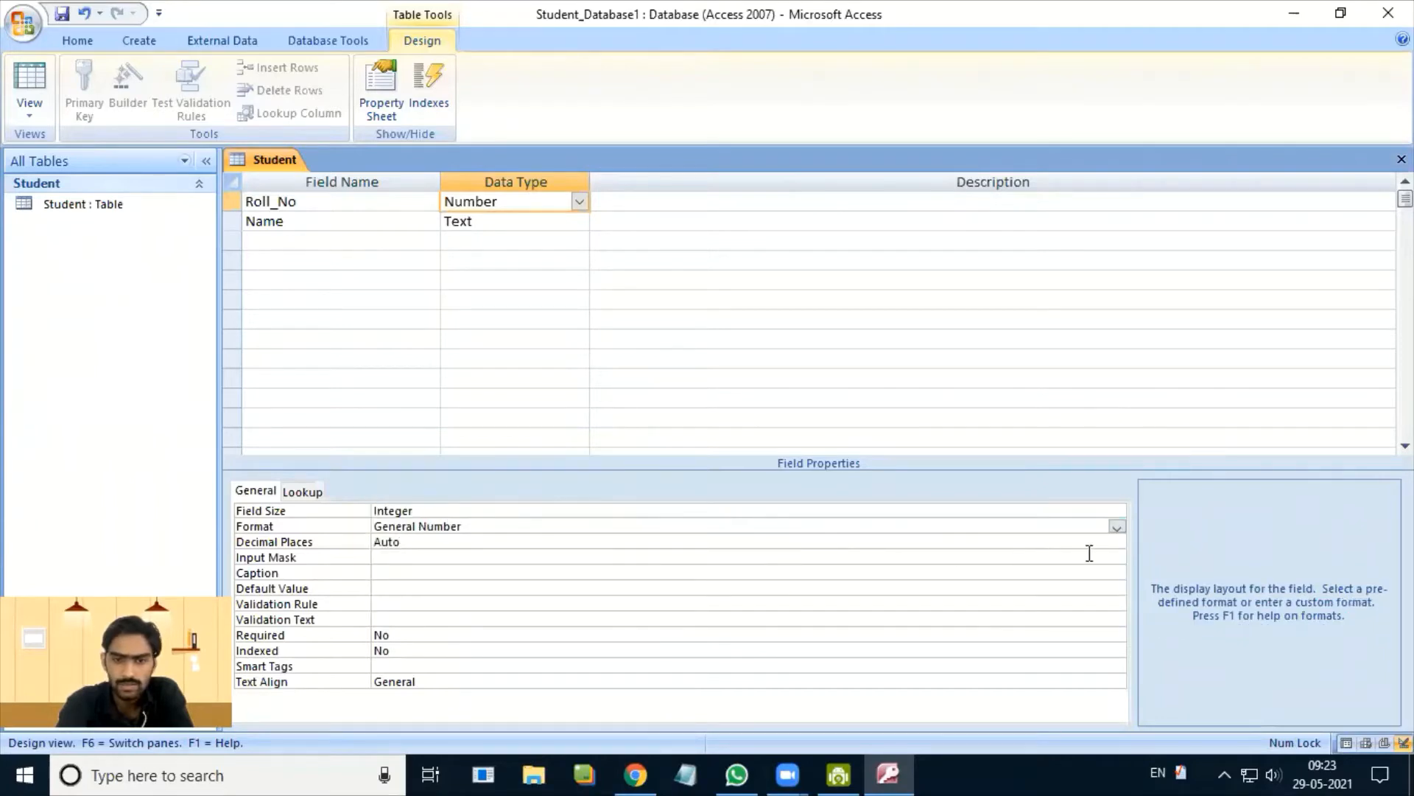
pyautogui.click(1112, 527)
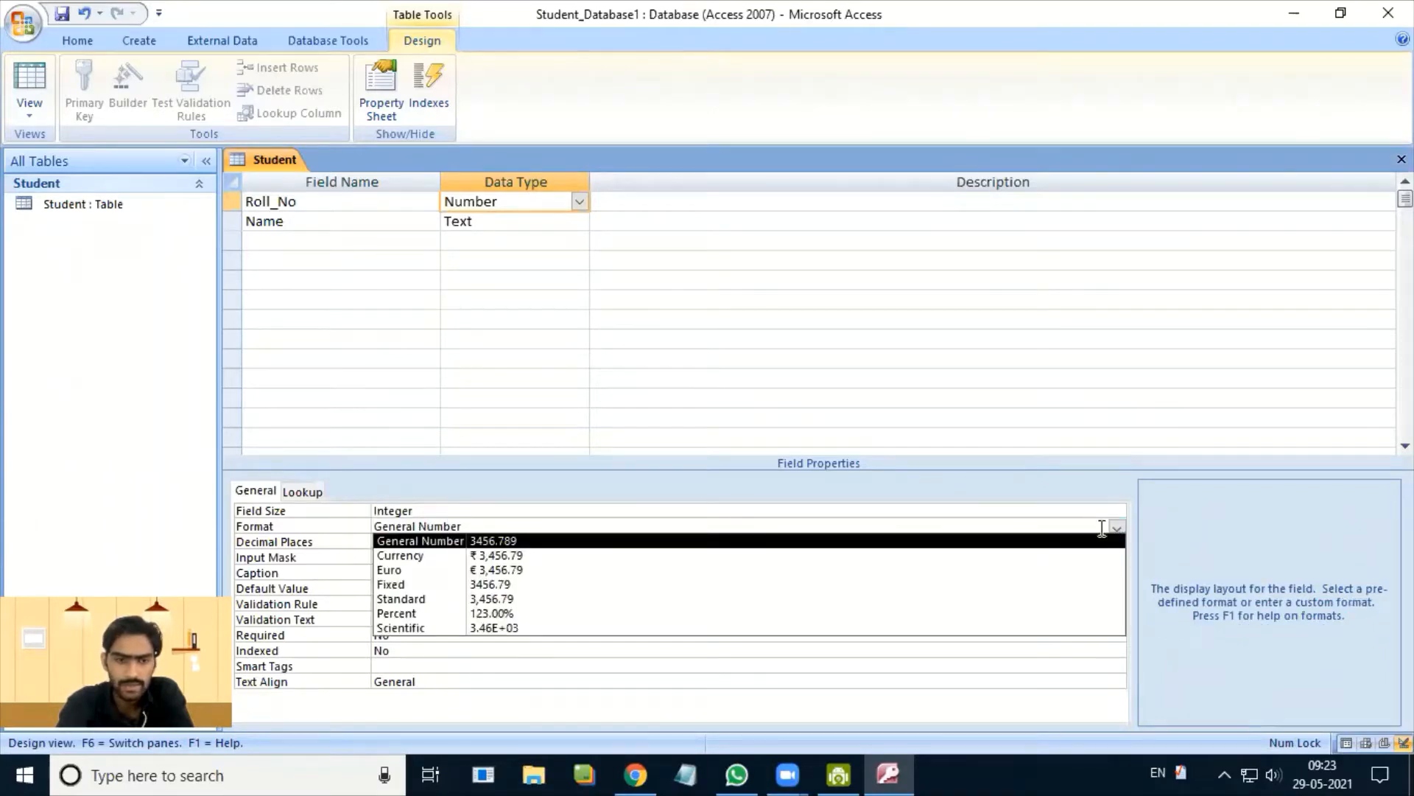
pyautogui.click(516, 539)
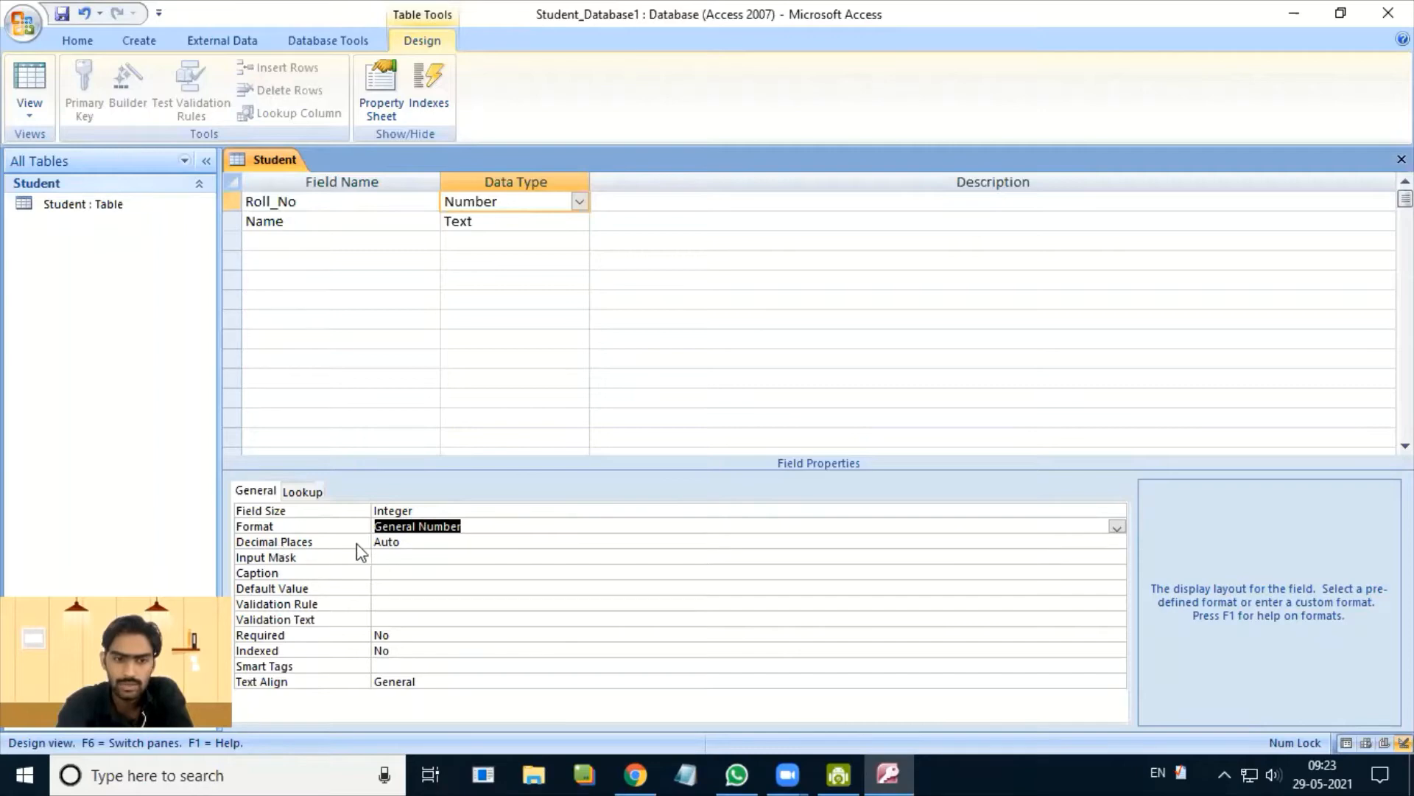
pyautogui.click(476, 545)
pyautogui.click(1117, 543)
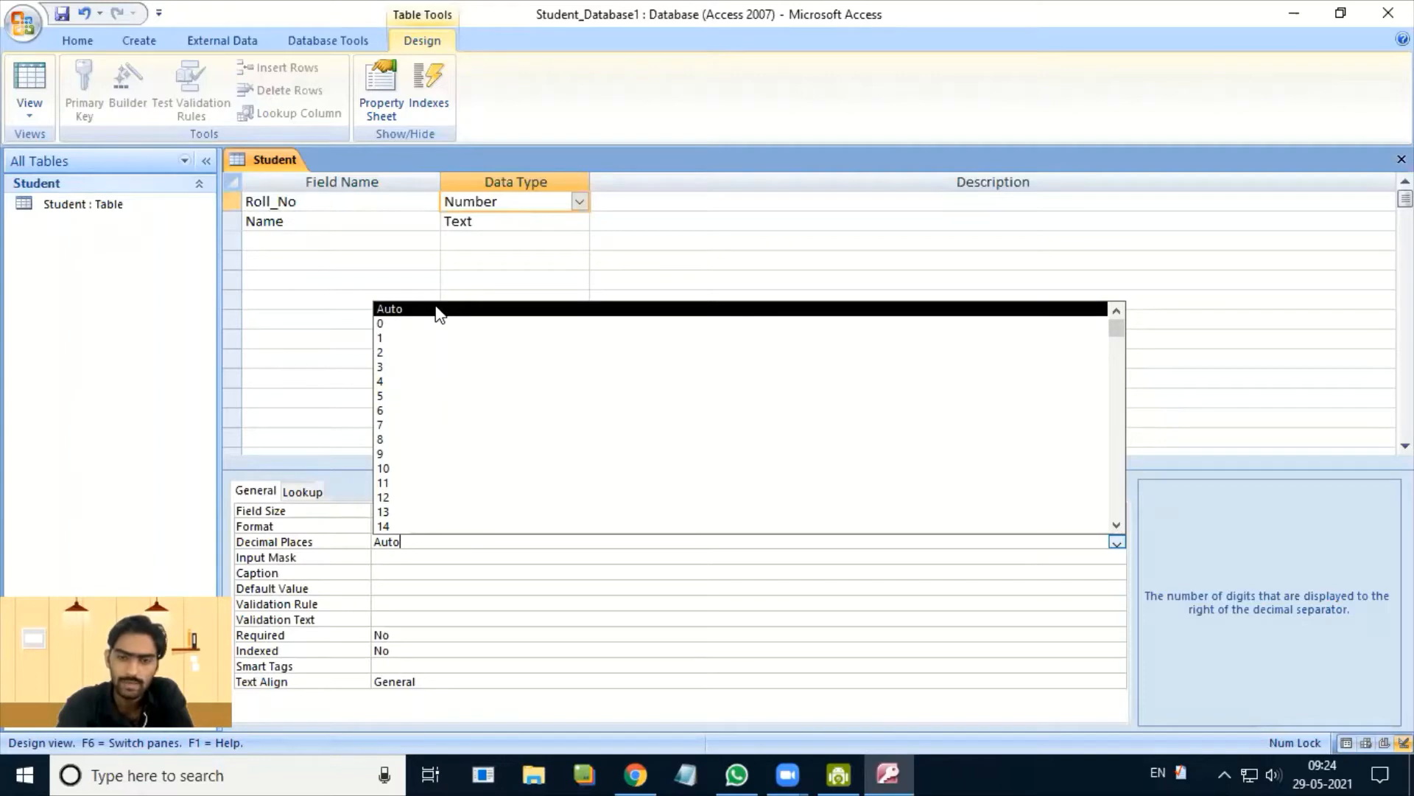
pyautogui.click(402, 308)
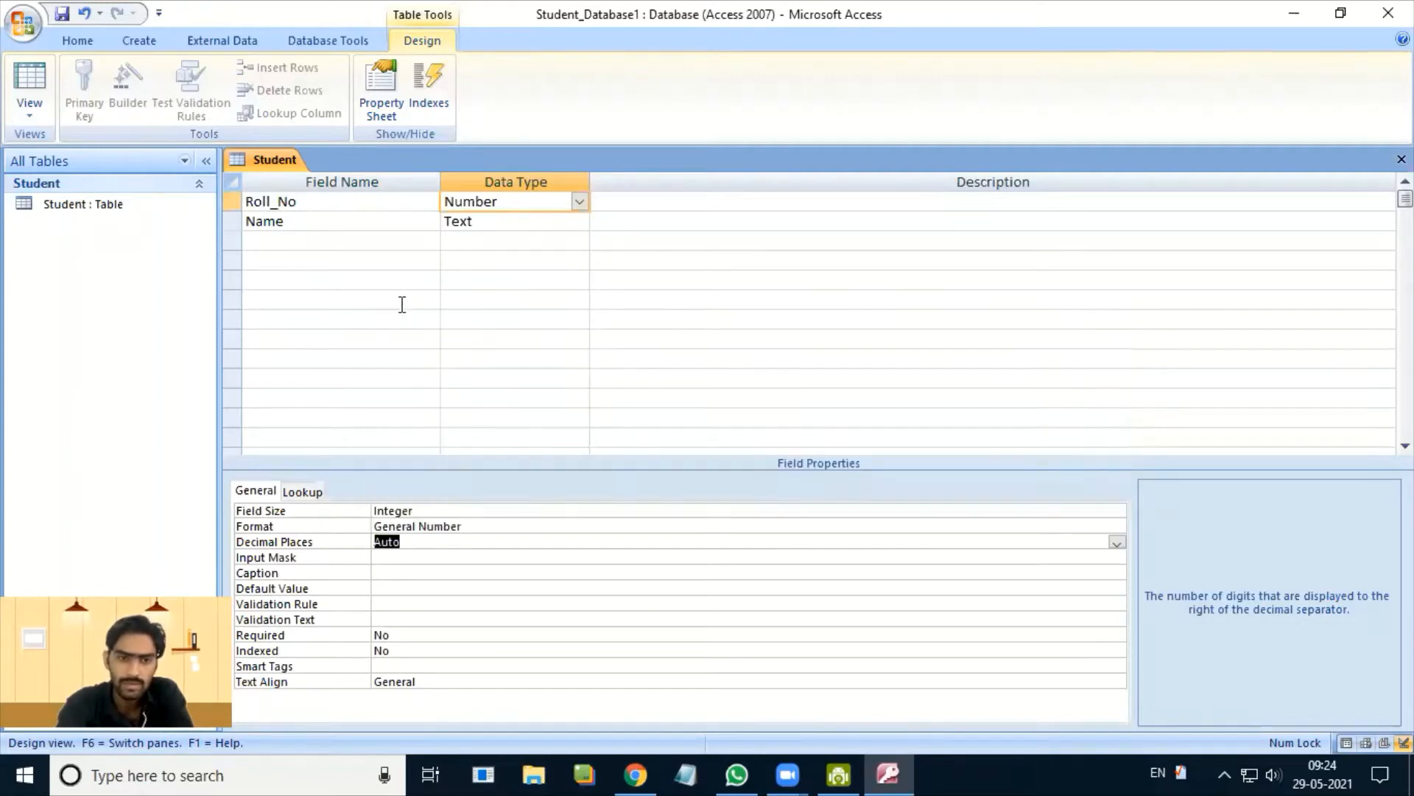
pyautogui.click(405, 557)
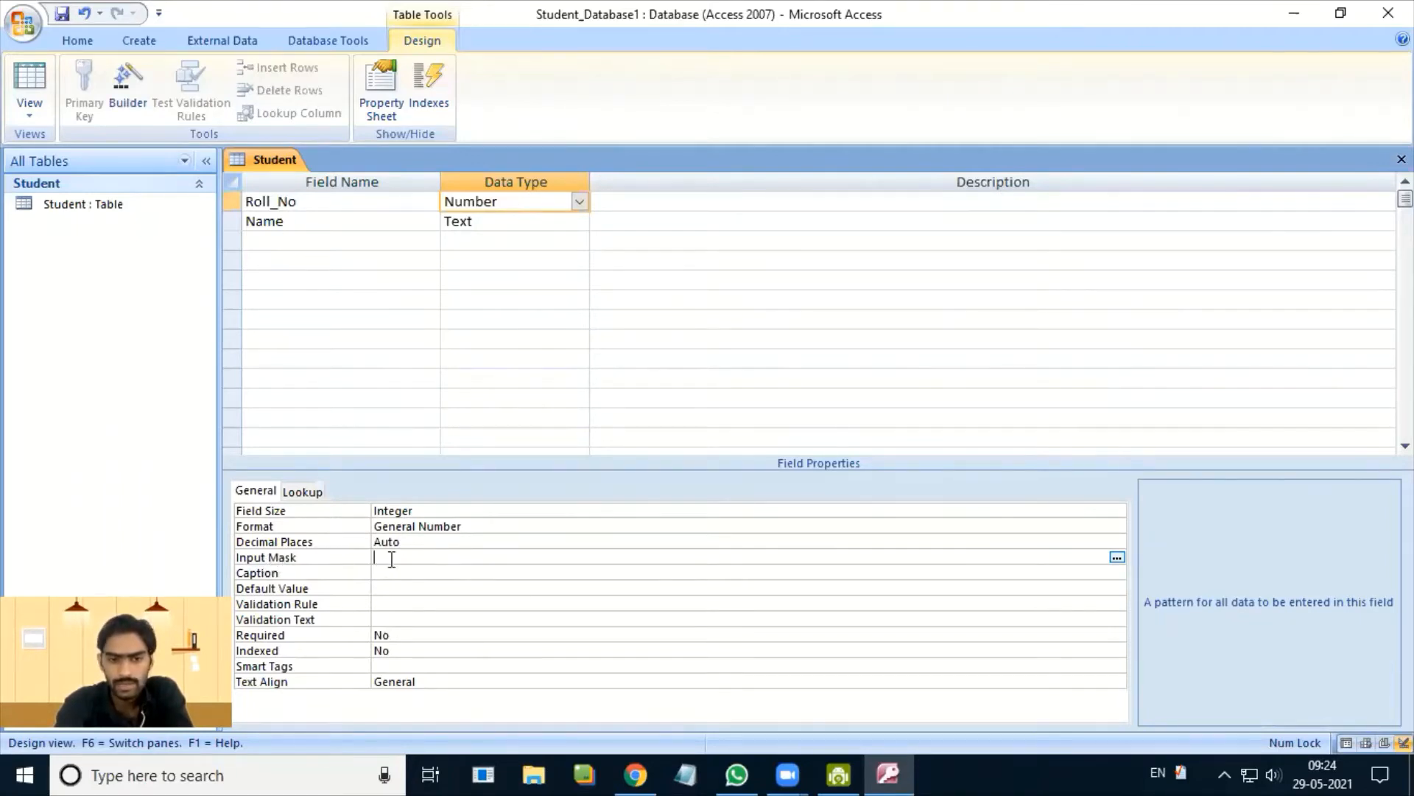
pyautogui.click(1117, 556)
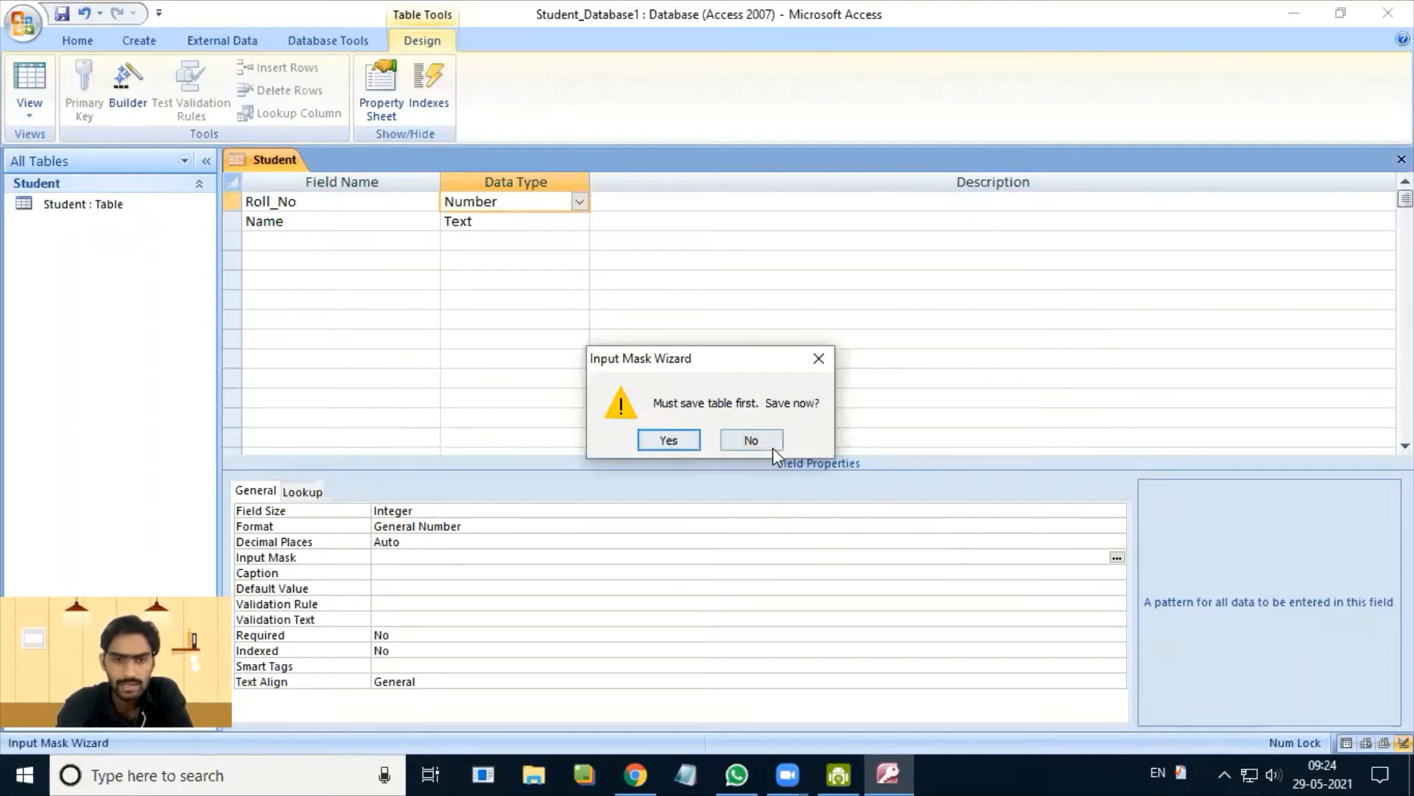
pyautogui.click(750, 440)
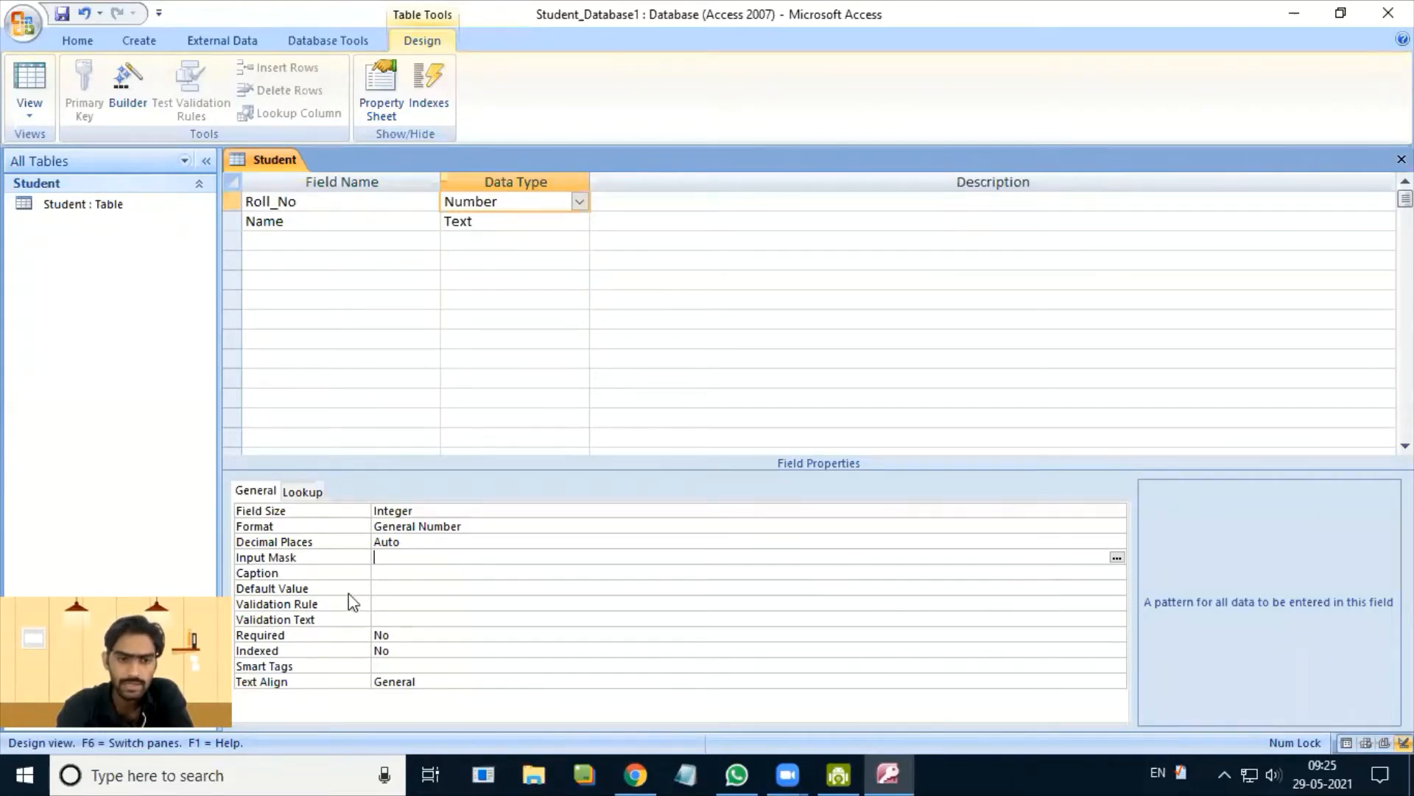
# - Try the validation rule <100 on the Roll_No field and clear it again
pyautogui.click(386, 602)
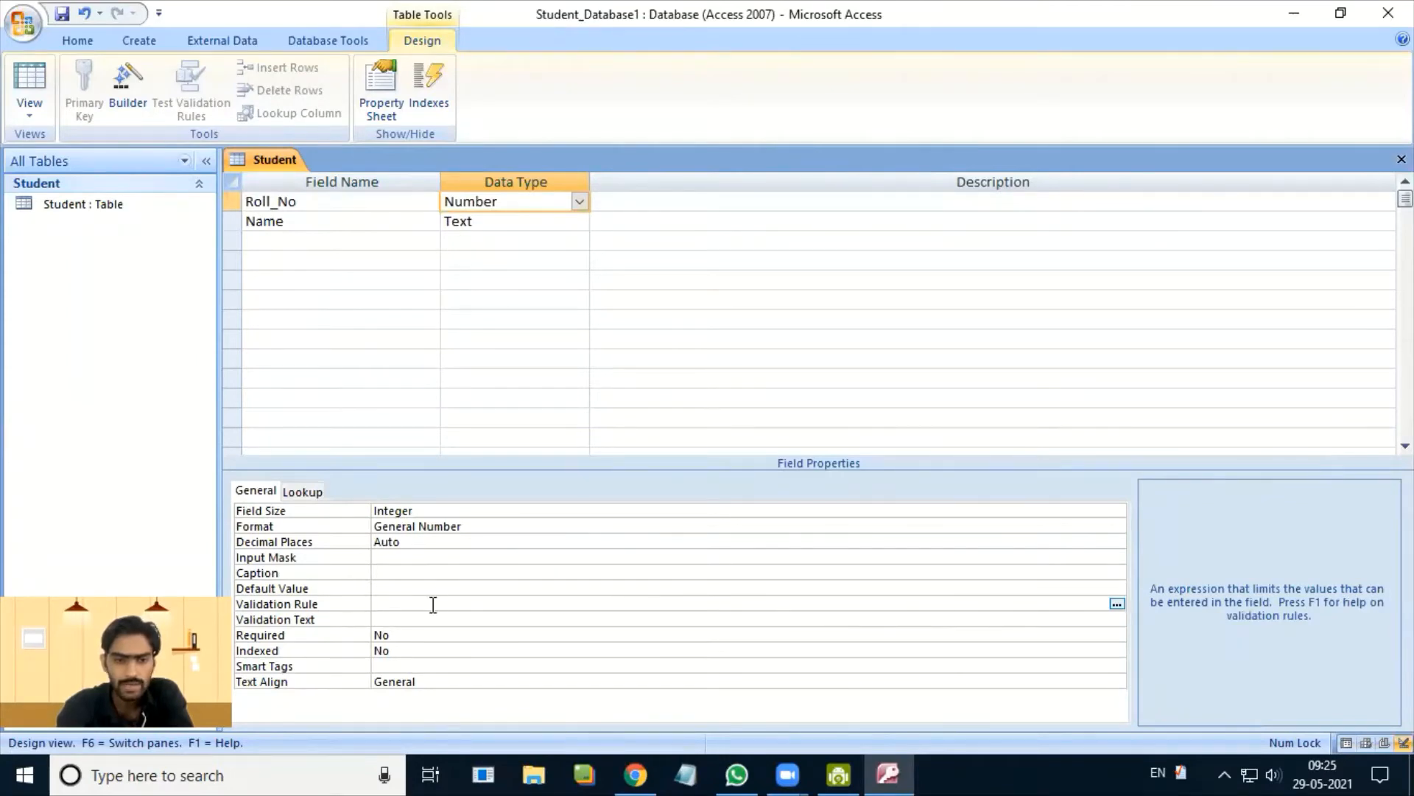
pyautogui.click(1116, 604)
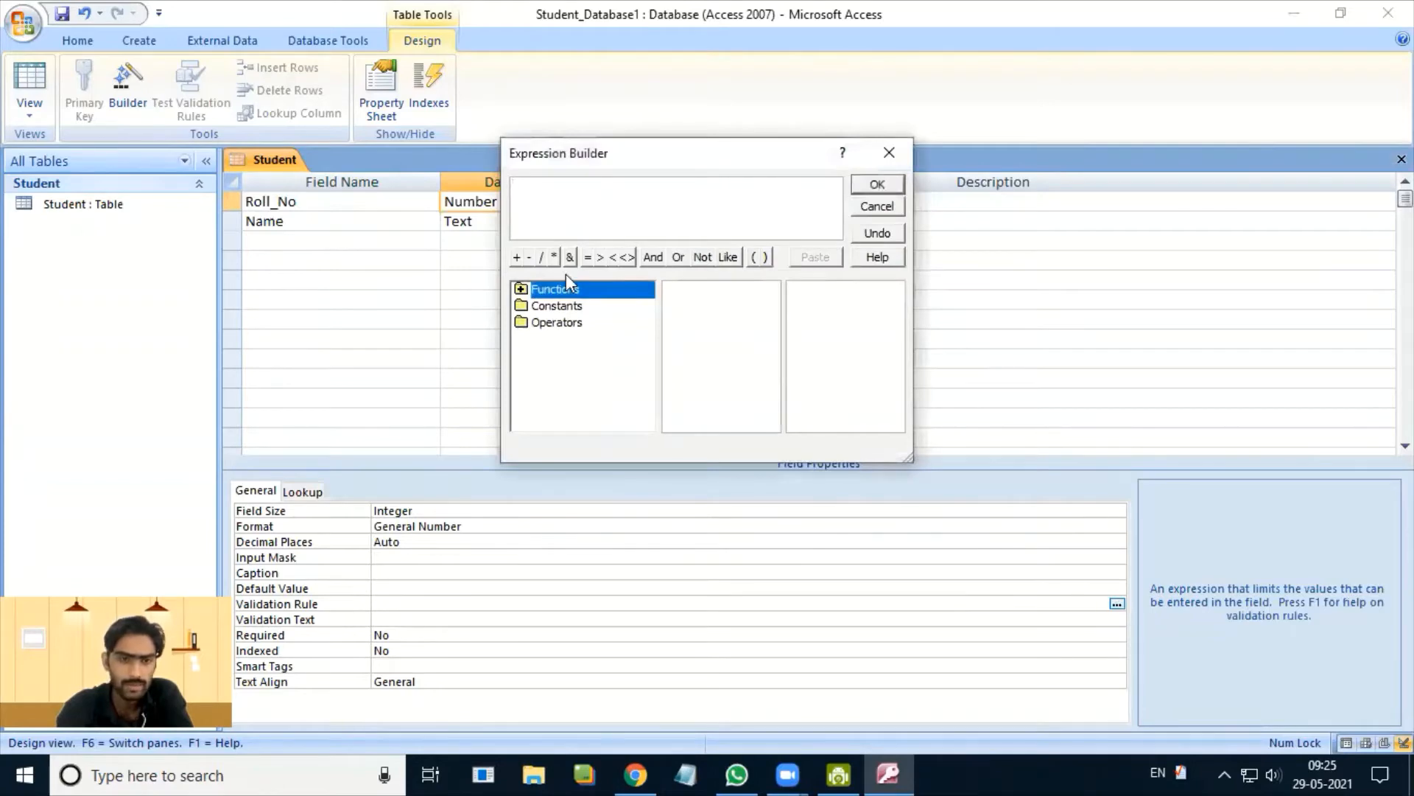
pyautogui.click(890, 151)
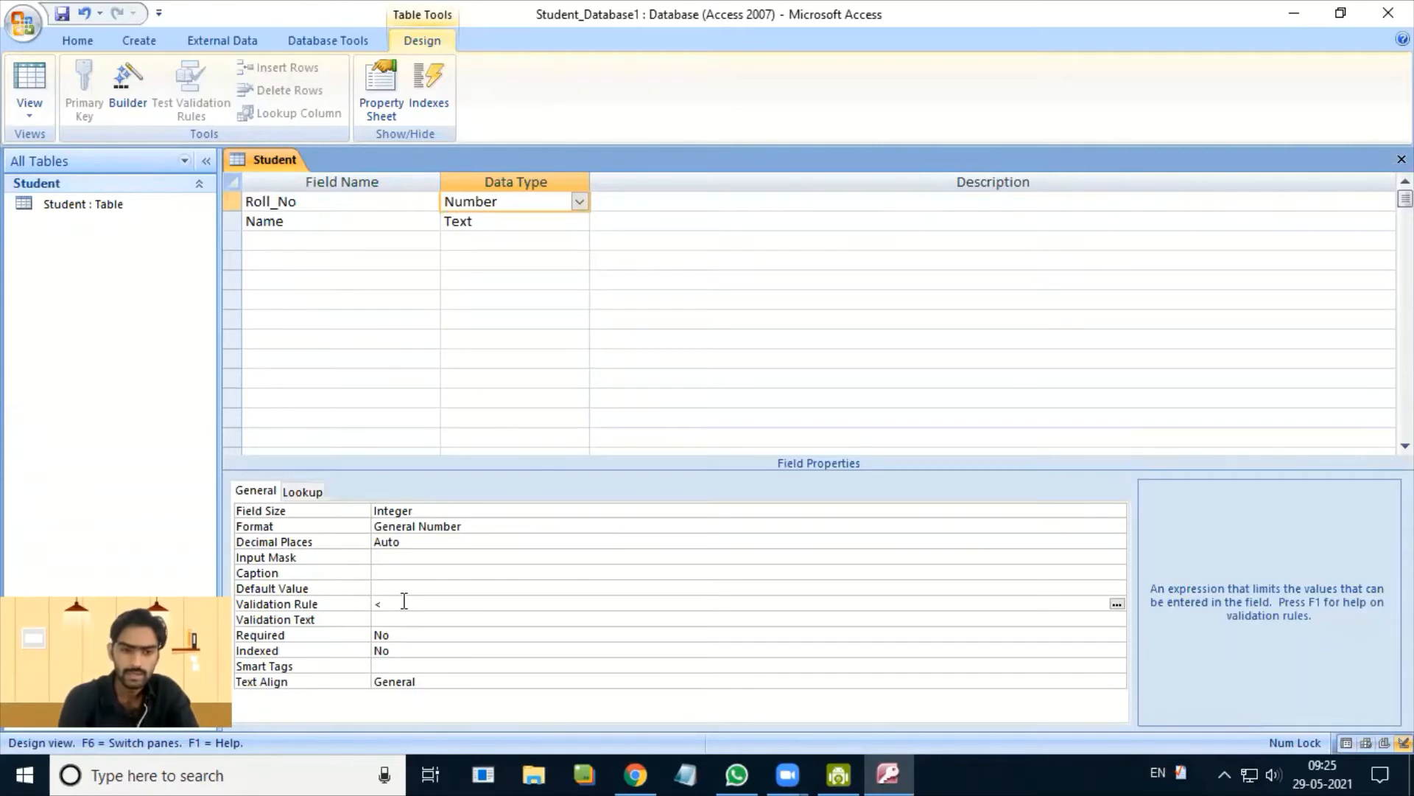
pyautogui.write('<100')
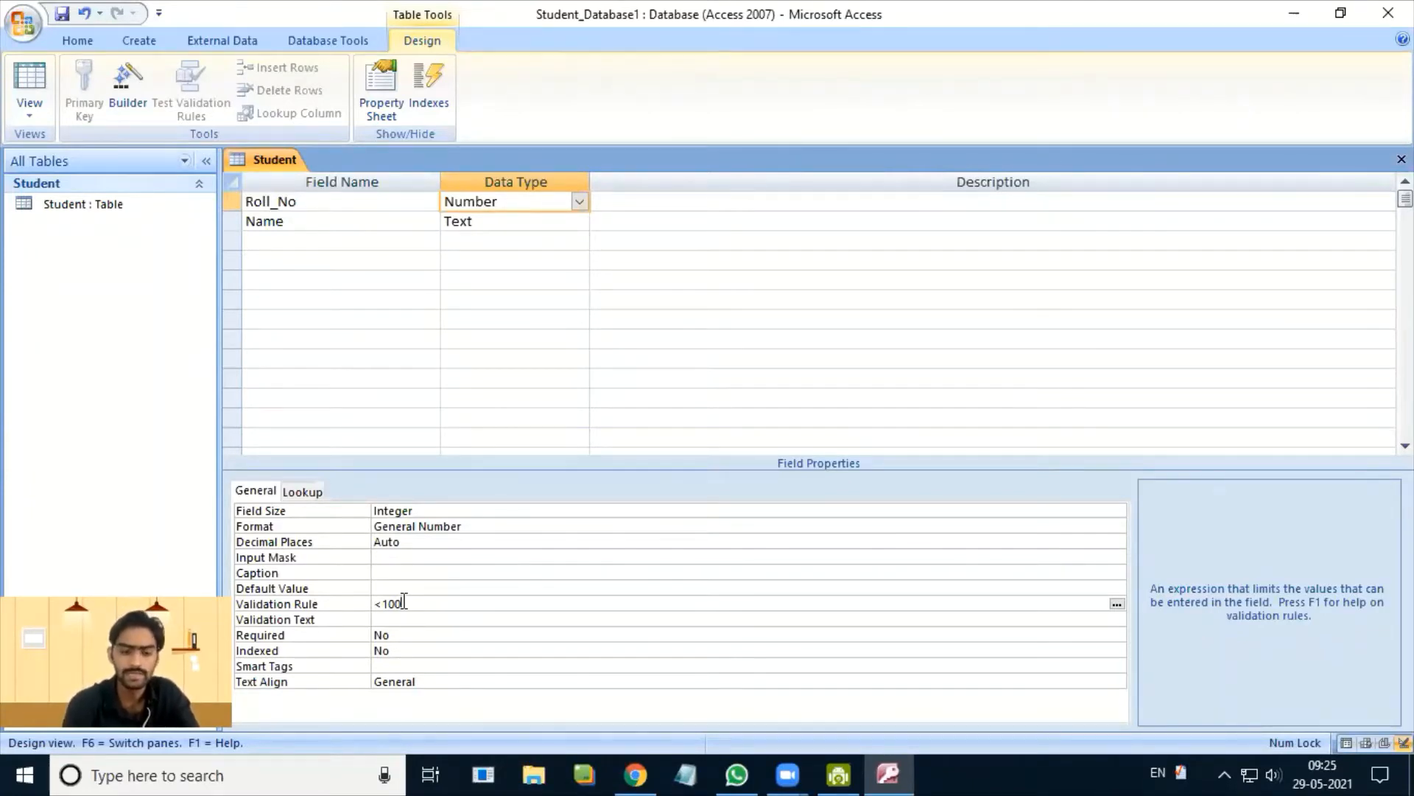
pyautogui.click(400, 619)
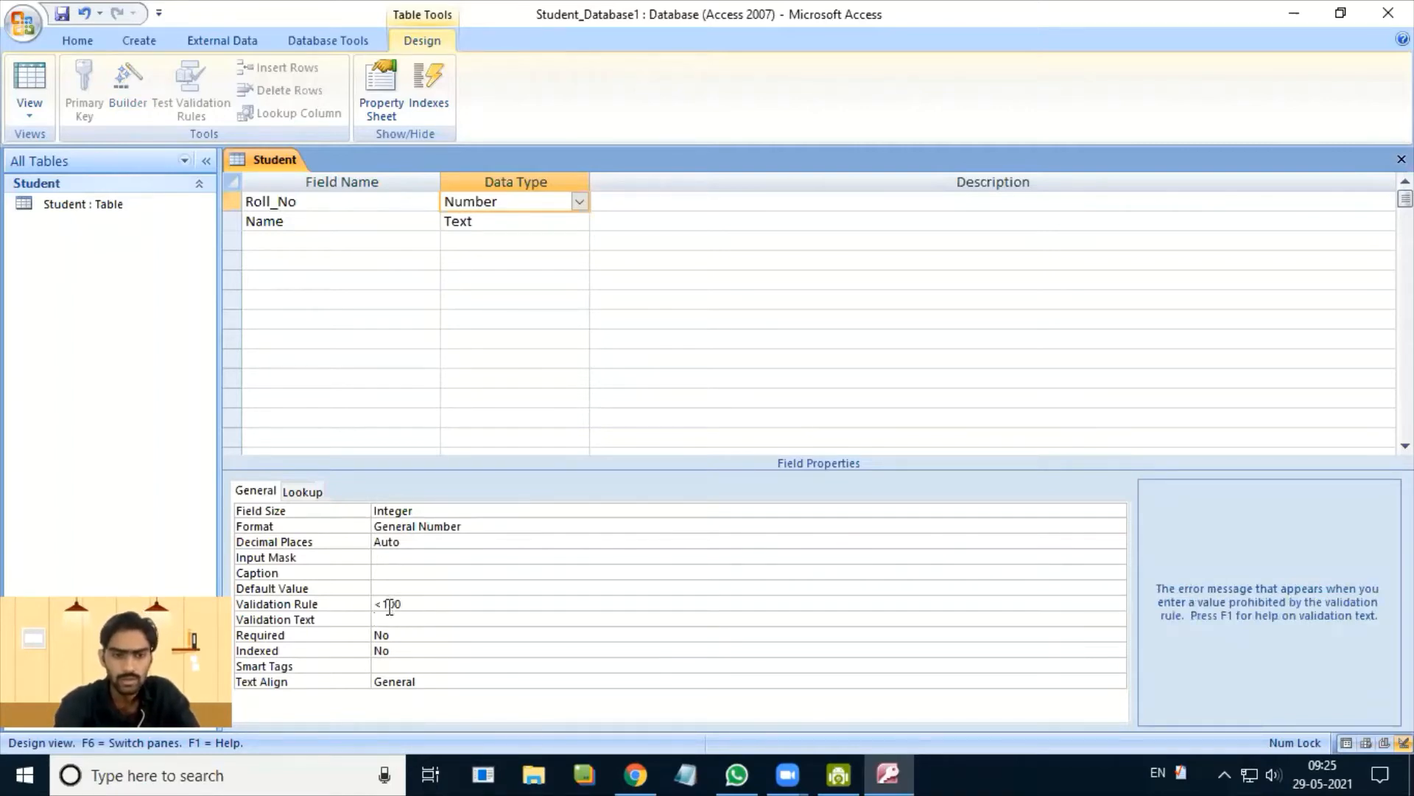
pyautogui.click(427, 601)
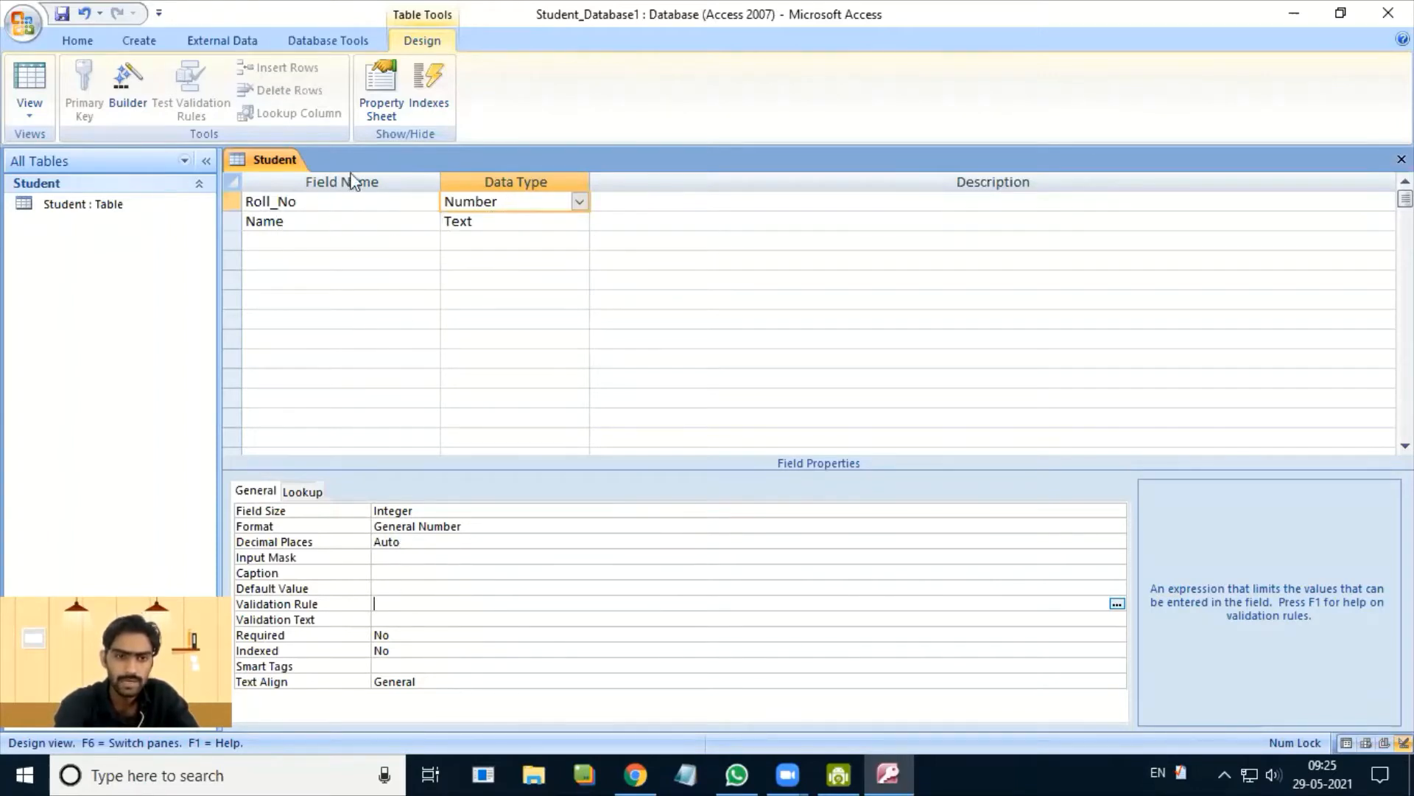
# - Set the field size of the Name field to 1 and save the Student table
pyautogui.click(301, 222)
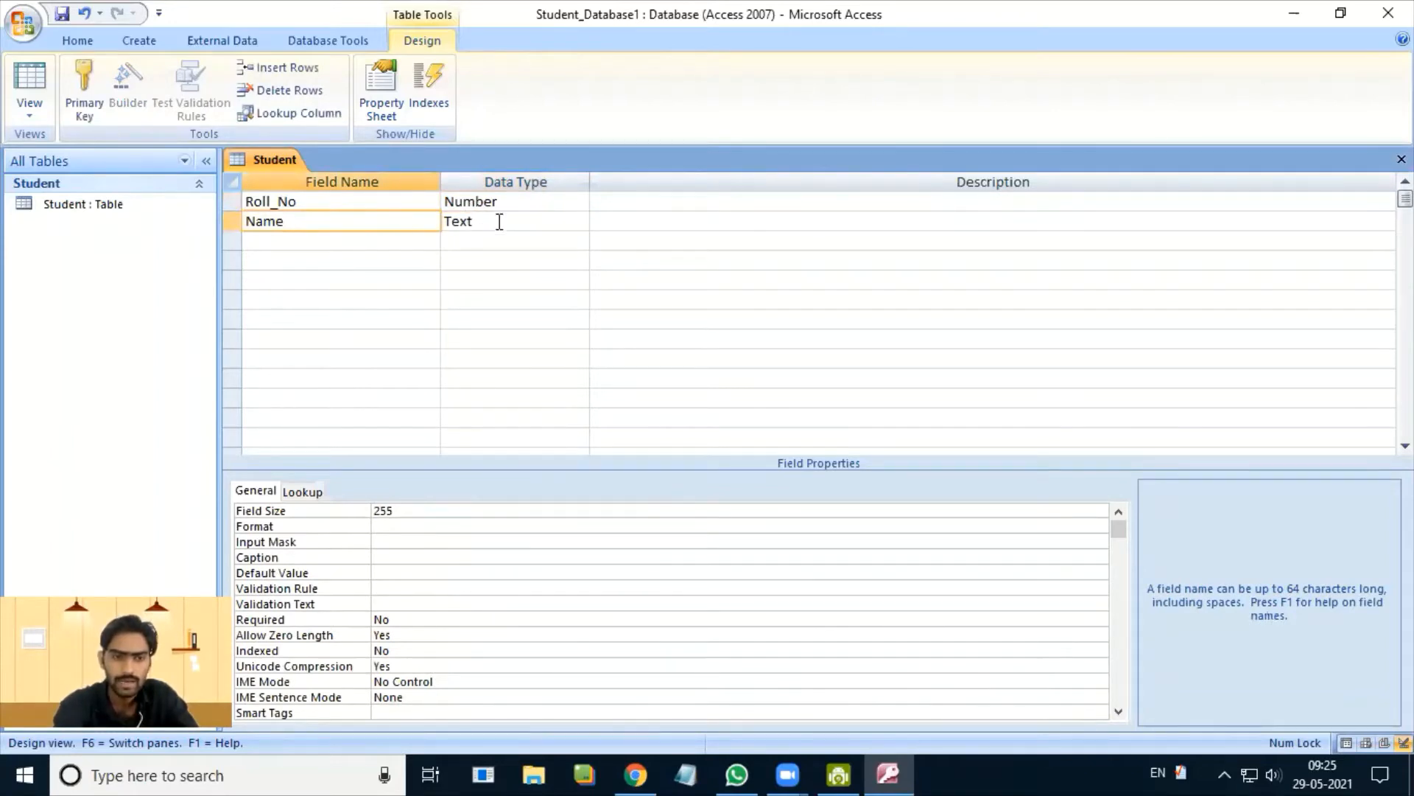
pyautogui.click(318, 510)
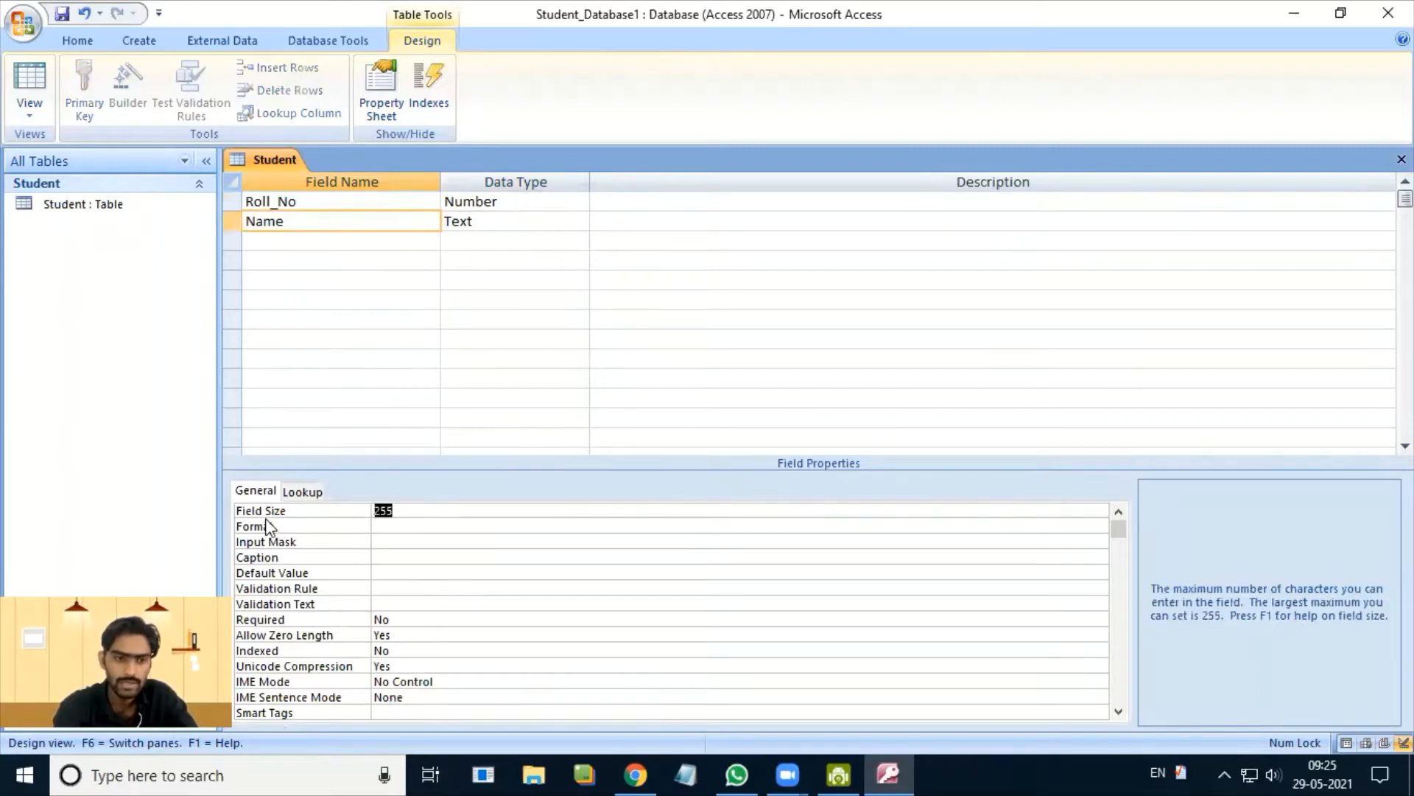
pyautogui.click(421, 510)
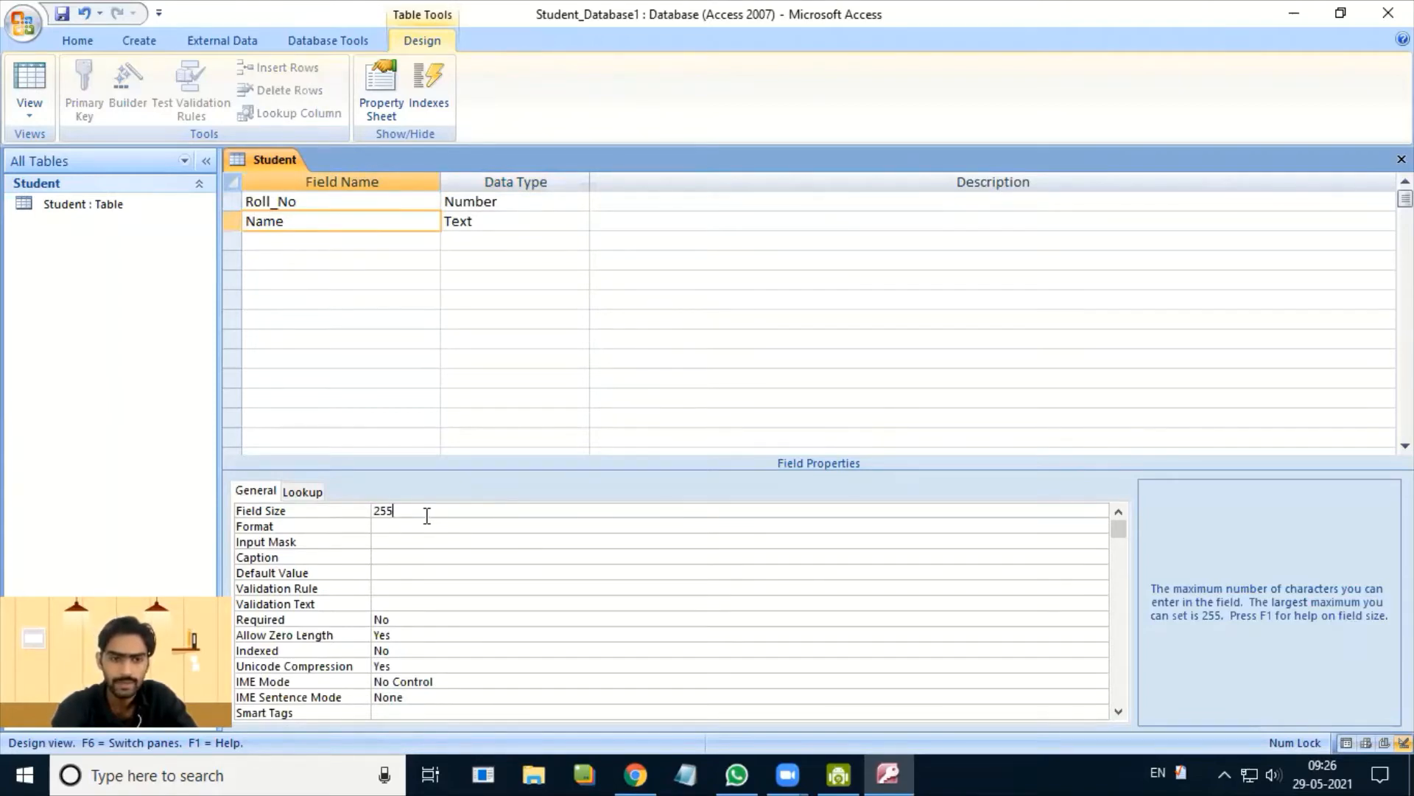
pyautogui.press('BackSpace')
pyautogui.press('BackSpace')
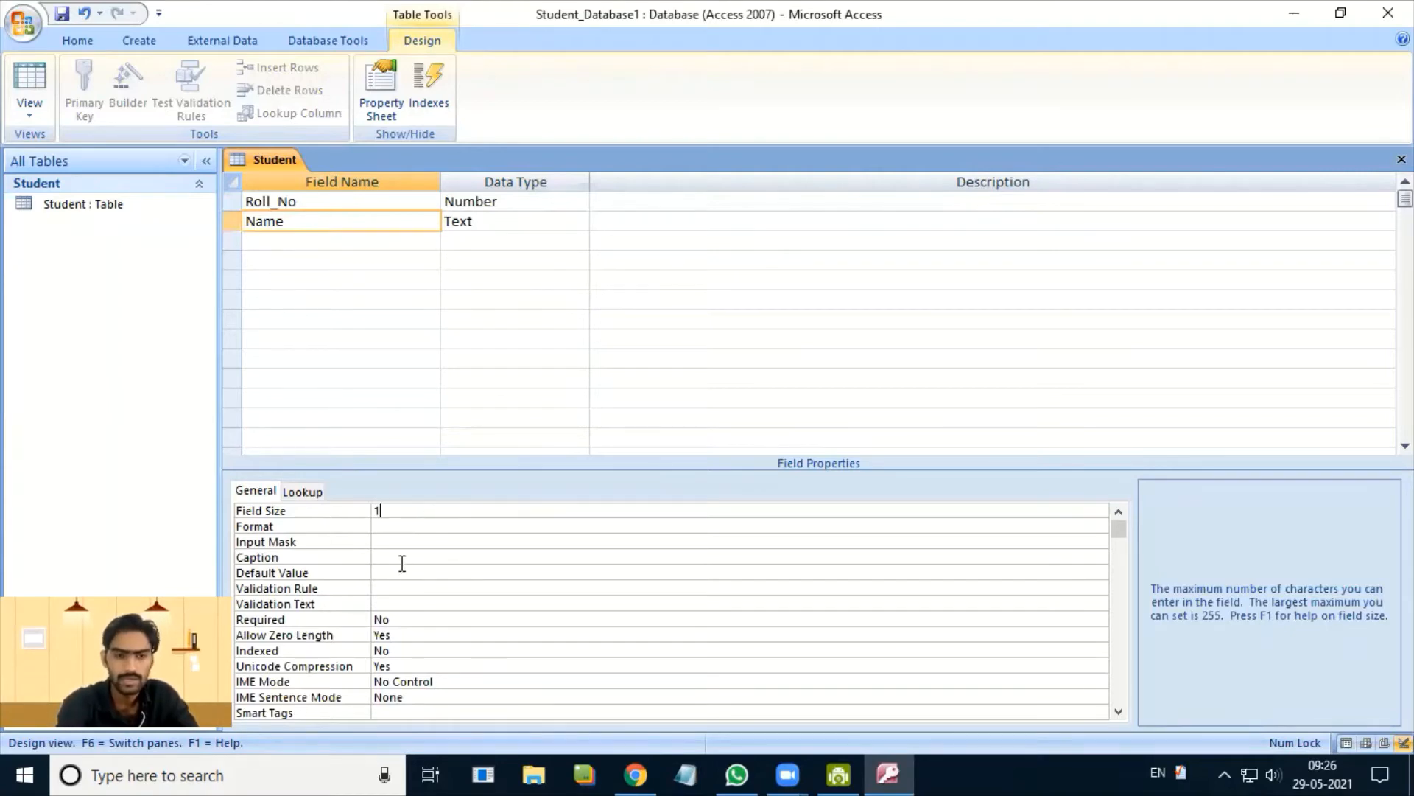
pyautogui.rightClick(263, 164)
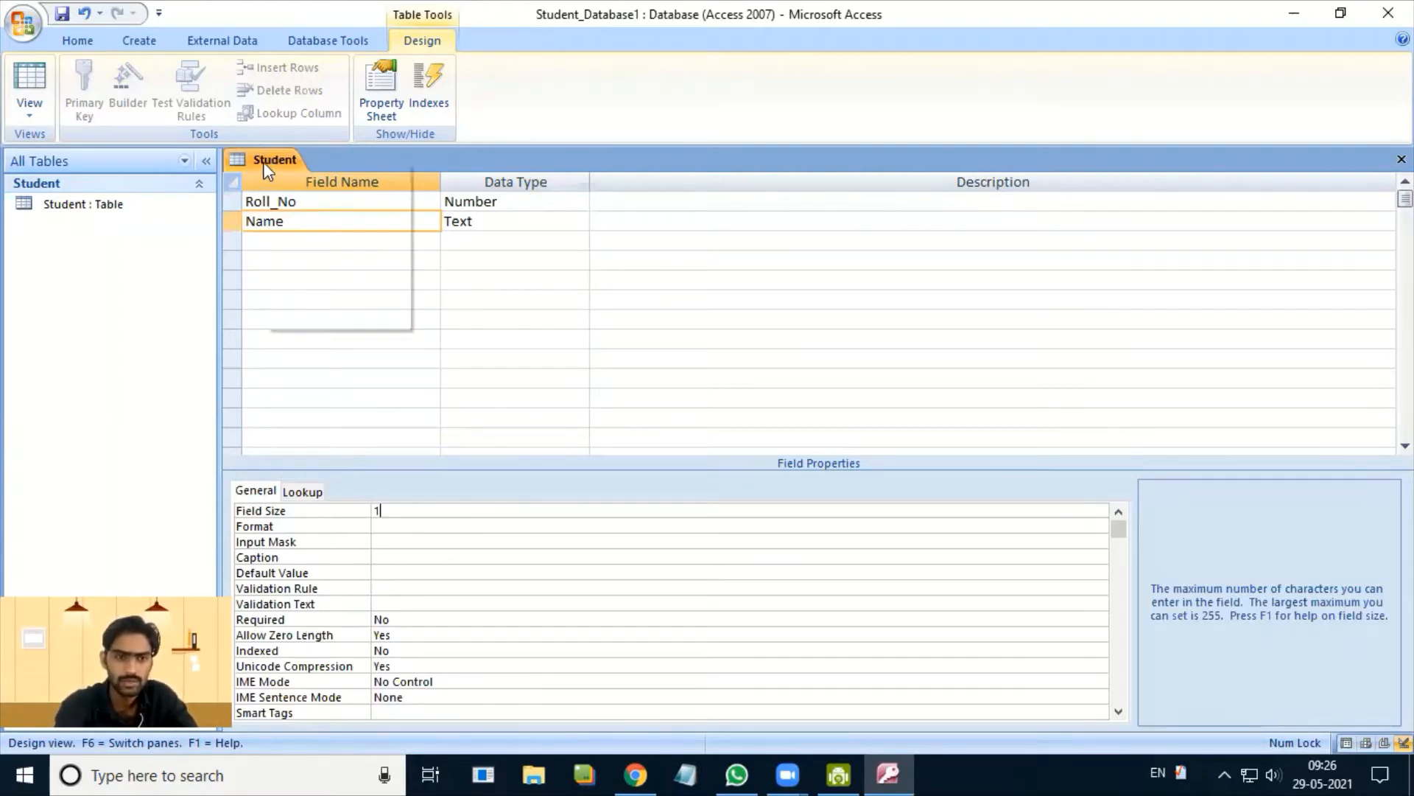
pyautogui.click(315, 177)
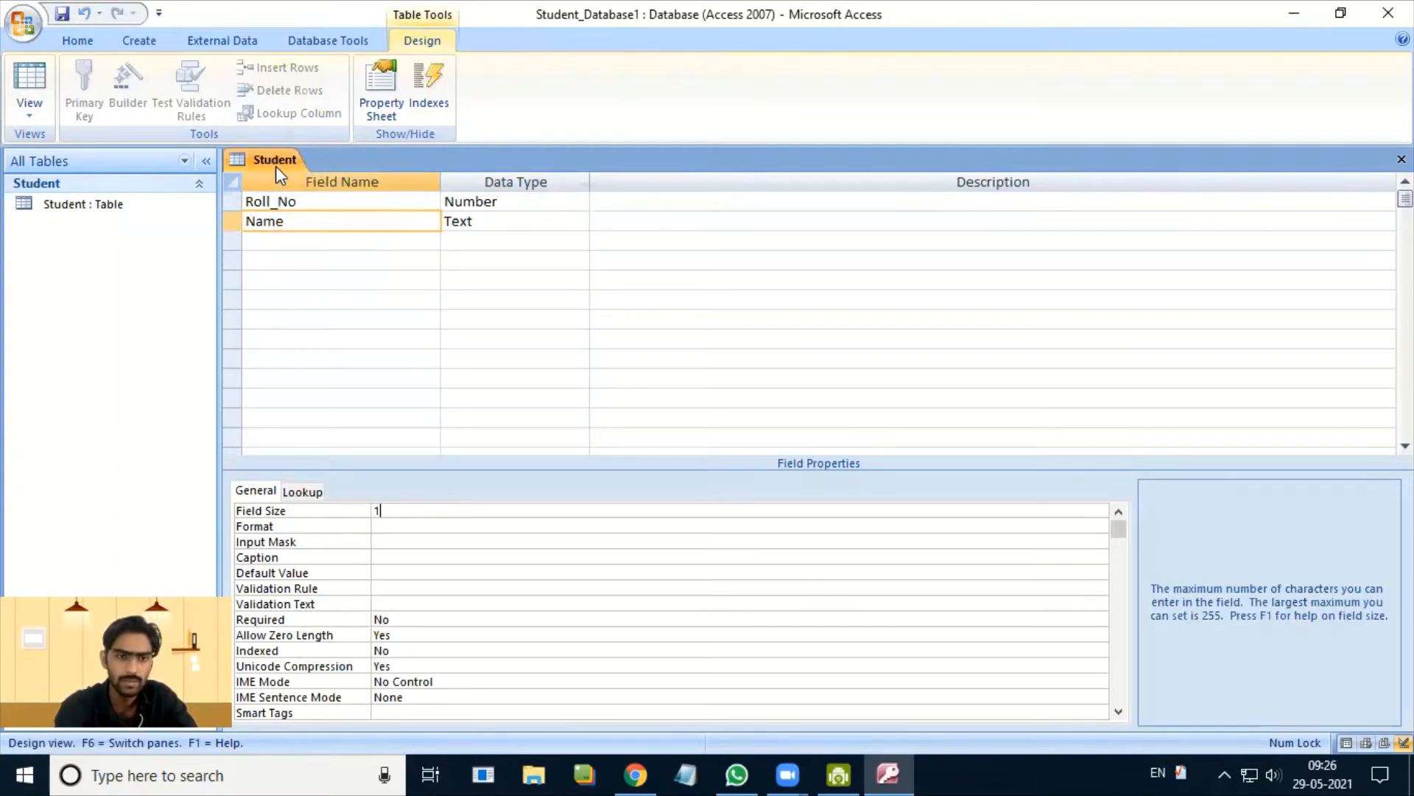
# - Switch the Student table to Datasheet View and enter a record with Roll_No 101 and the first letter of the student's name
pyautogui.rightClick(270, 164)
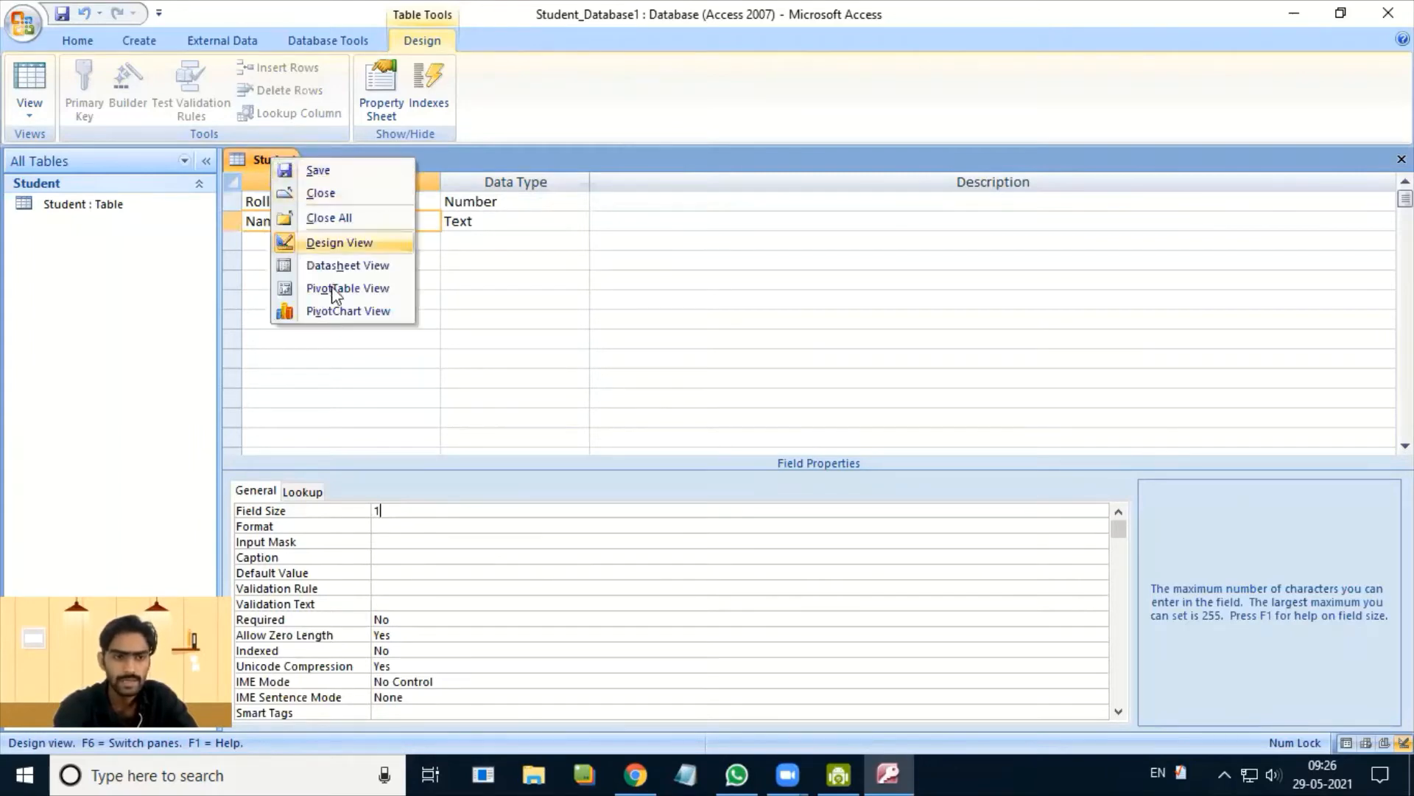
pyautogui.click(372, 267)
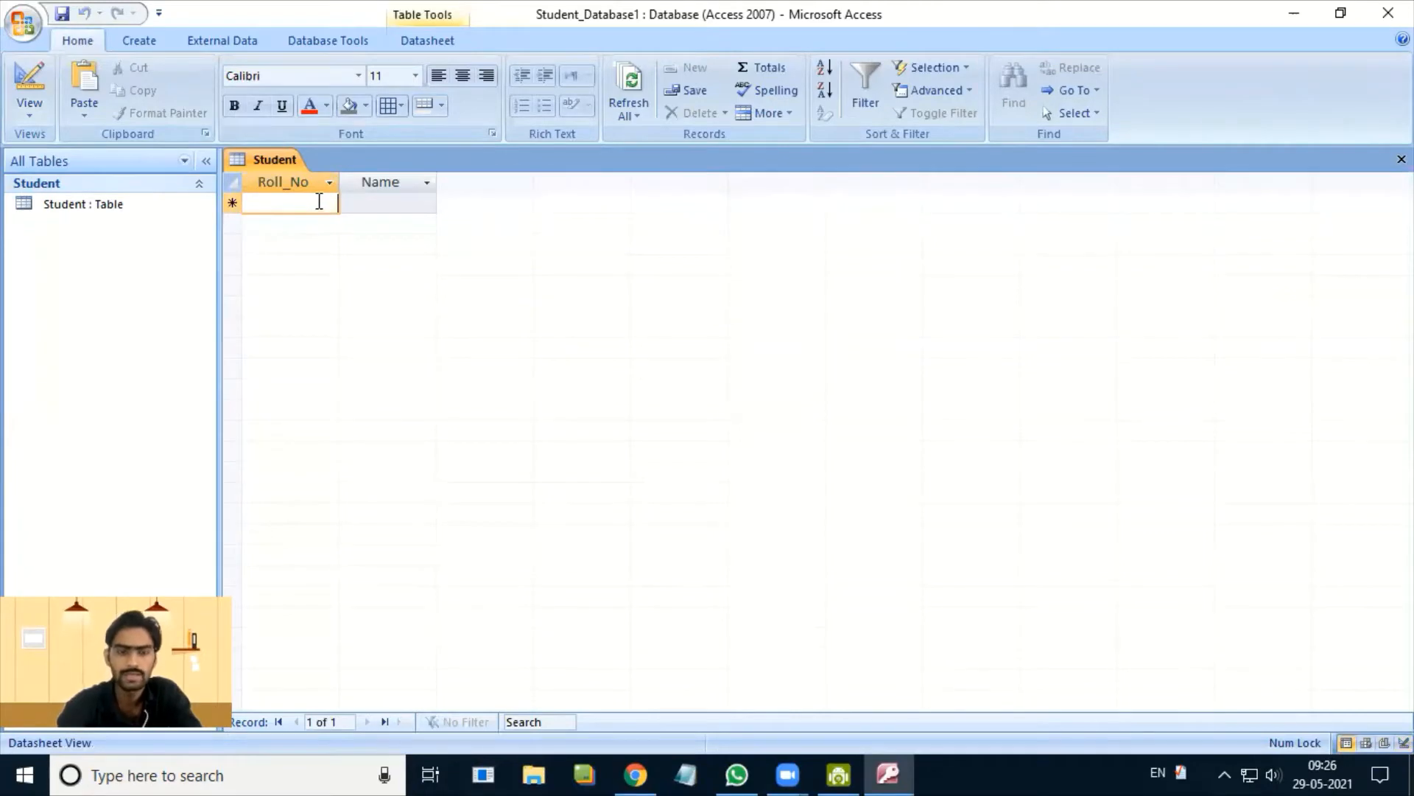
pyautogui.write('101')
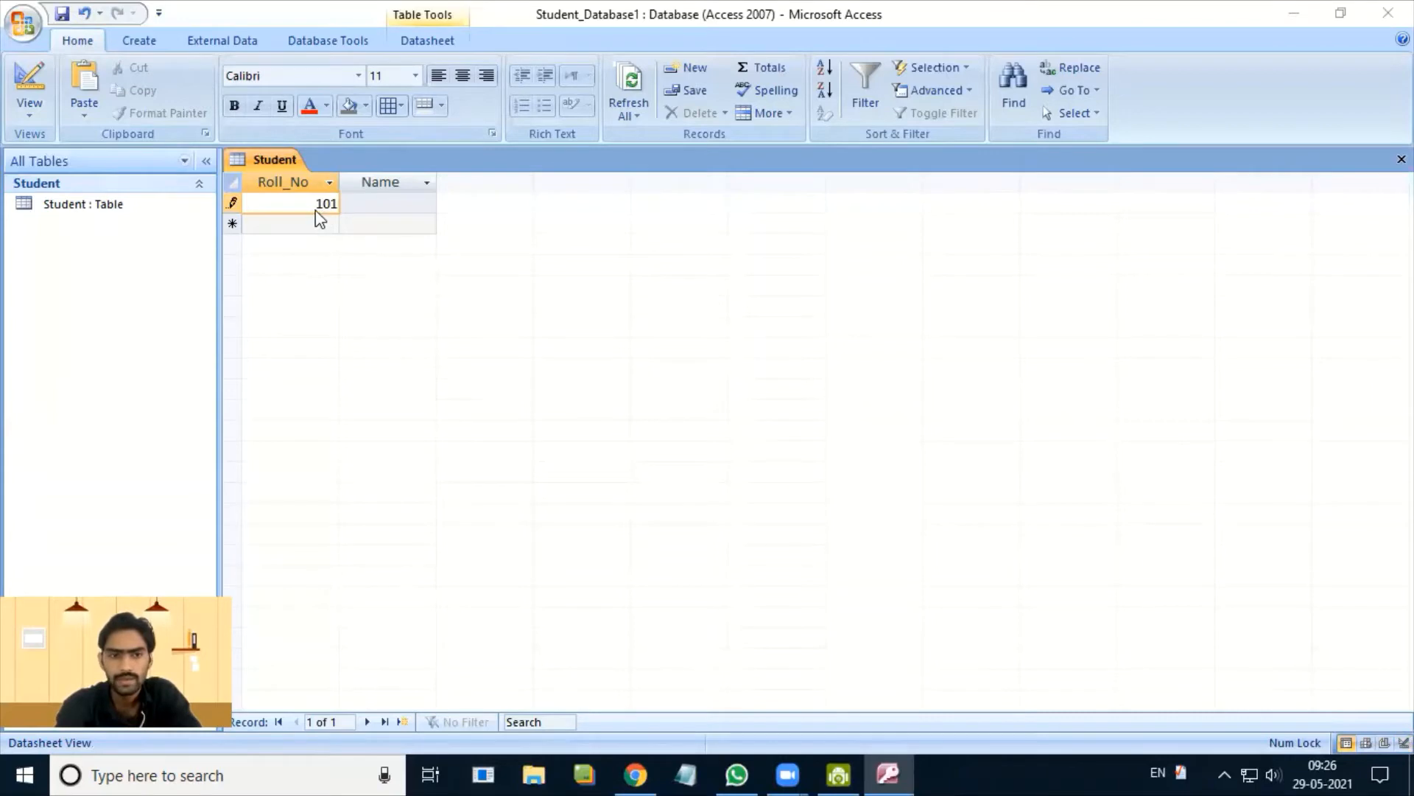
pyautogui.click(376, 208)
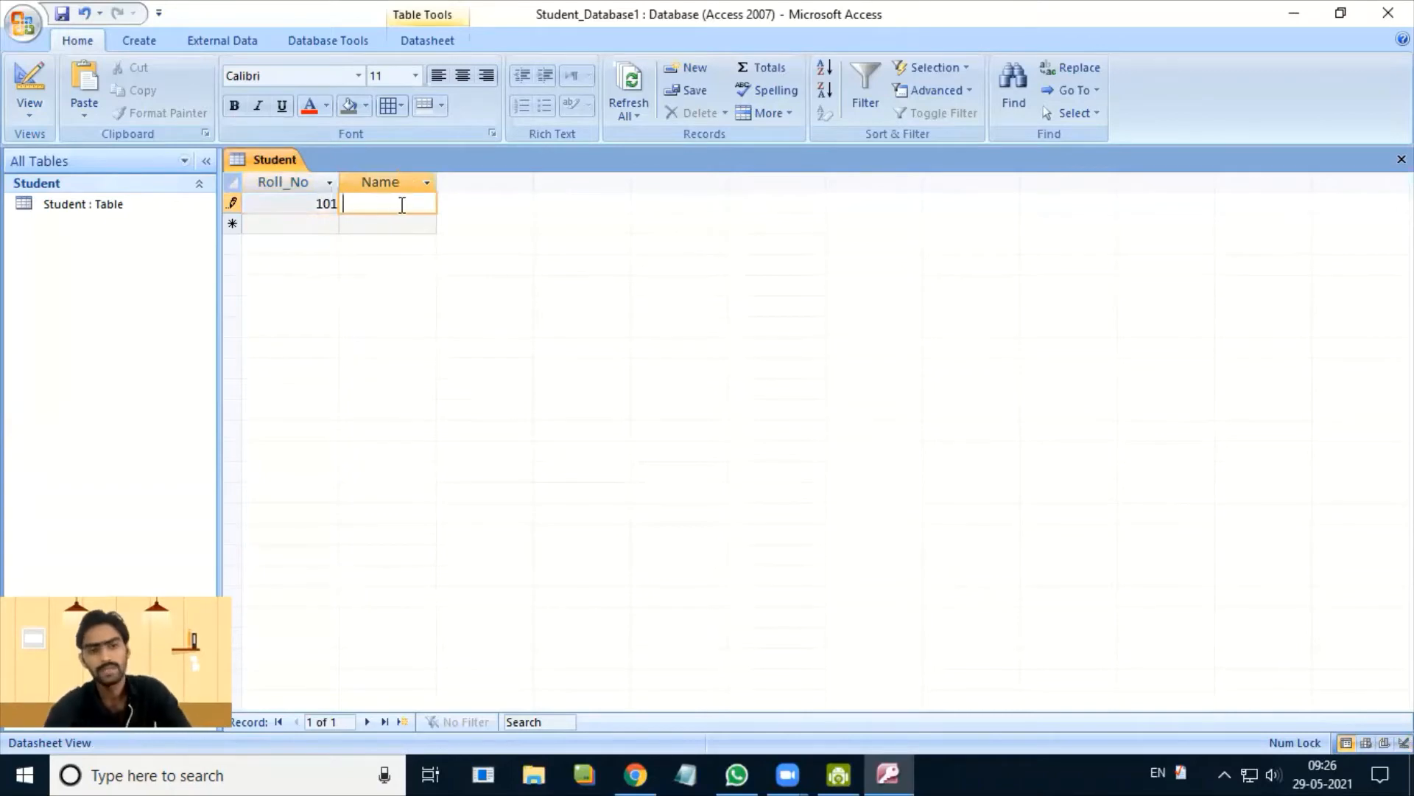
pyautogui.write('d')
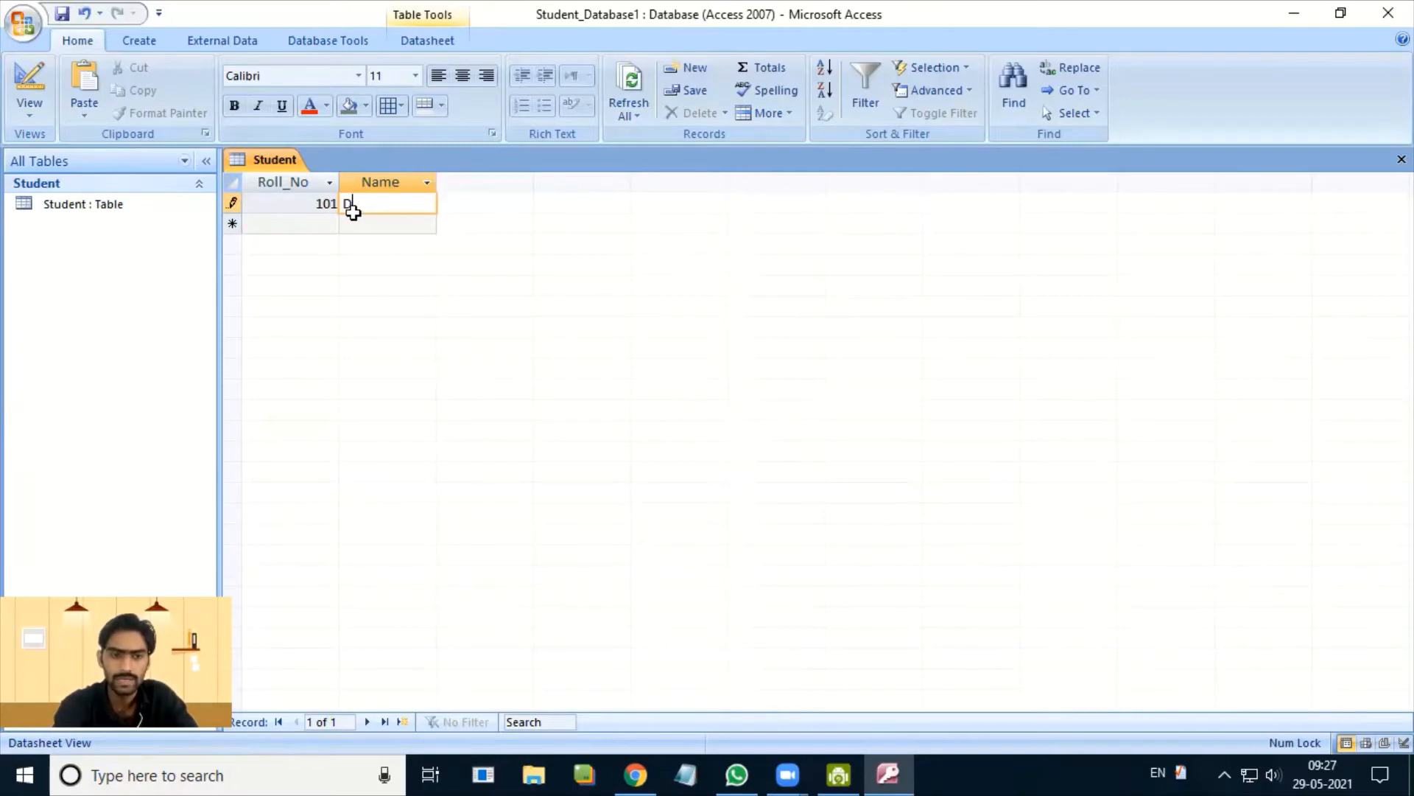
# - Return to Design View, set the field size of the Name field to 5, and save the table
pyautogui.rightClick(281, 159)
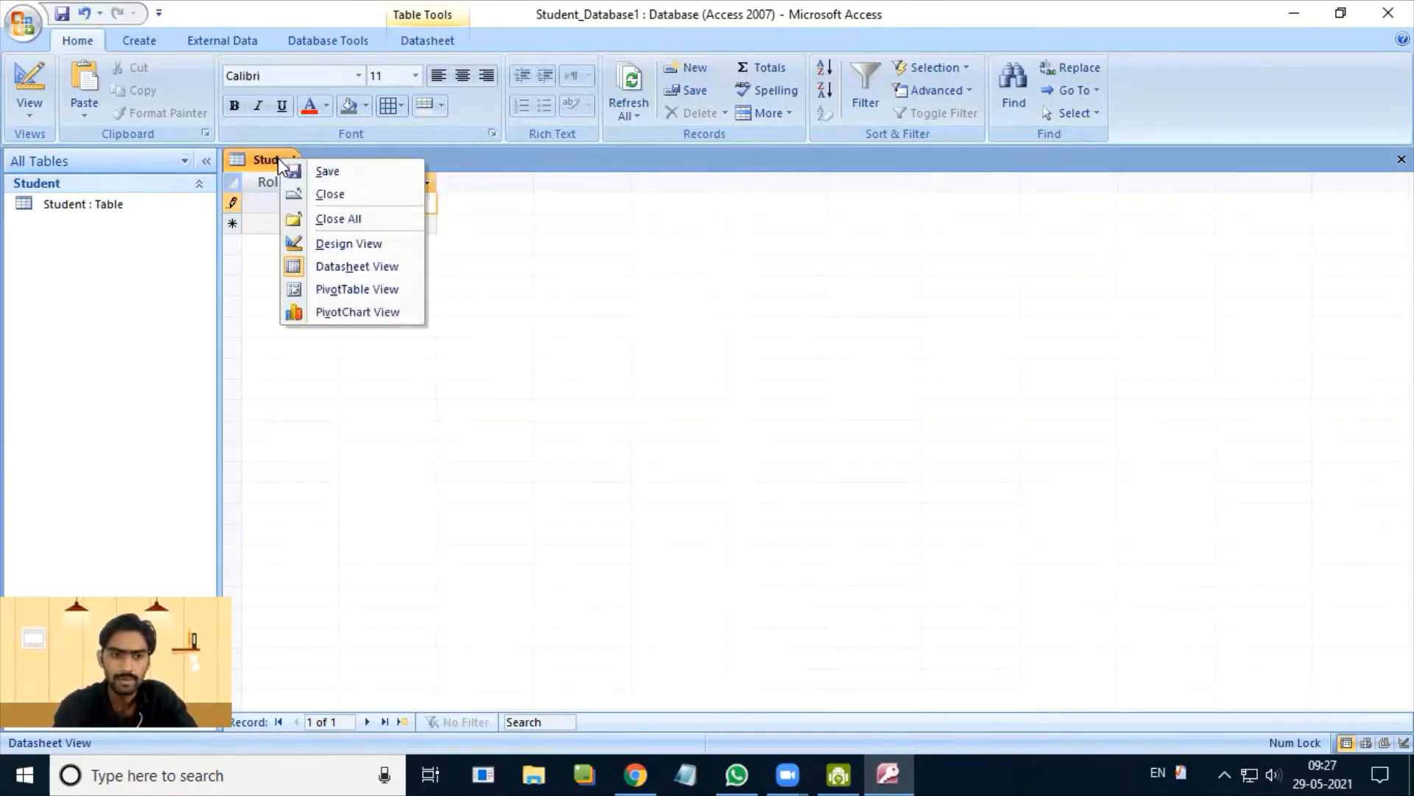
pyautogui.click(348, 244)
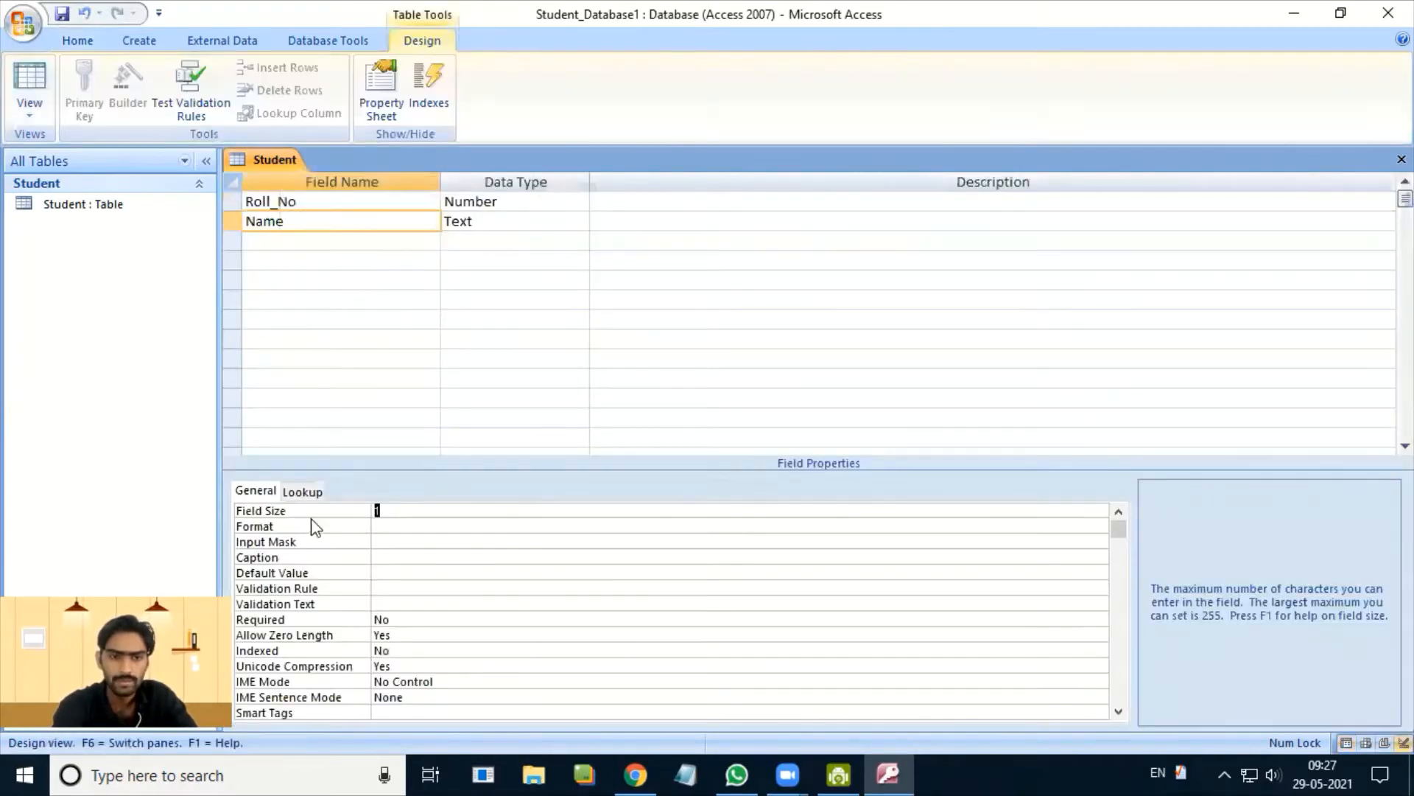
pyautogui.click(412, 511)
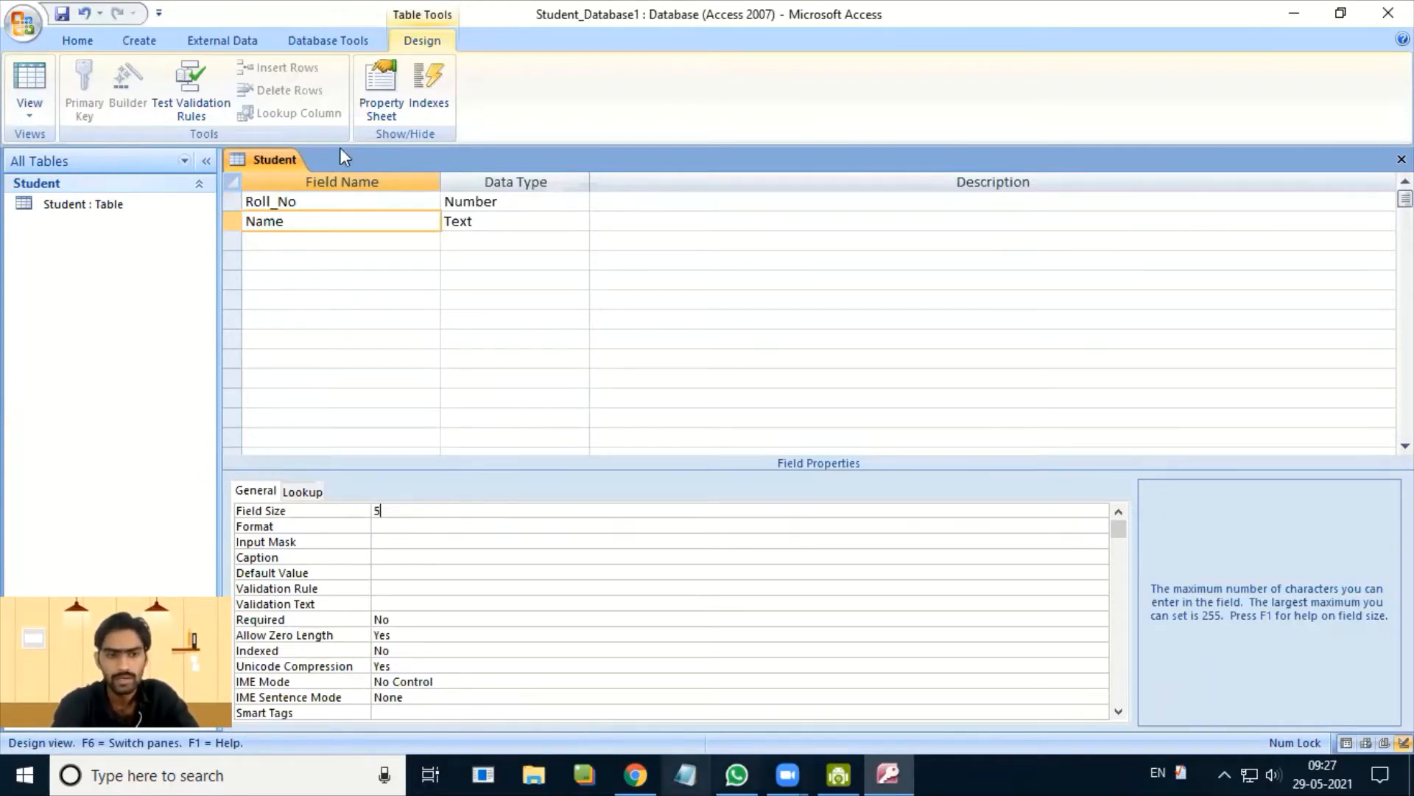
pyautogui.rightClick(270, 162)
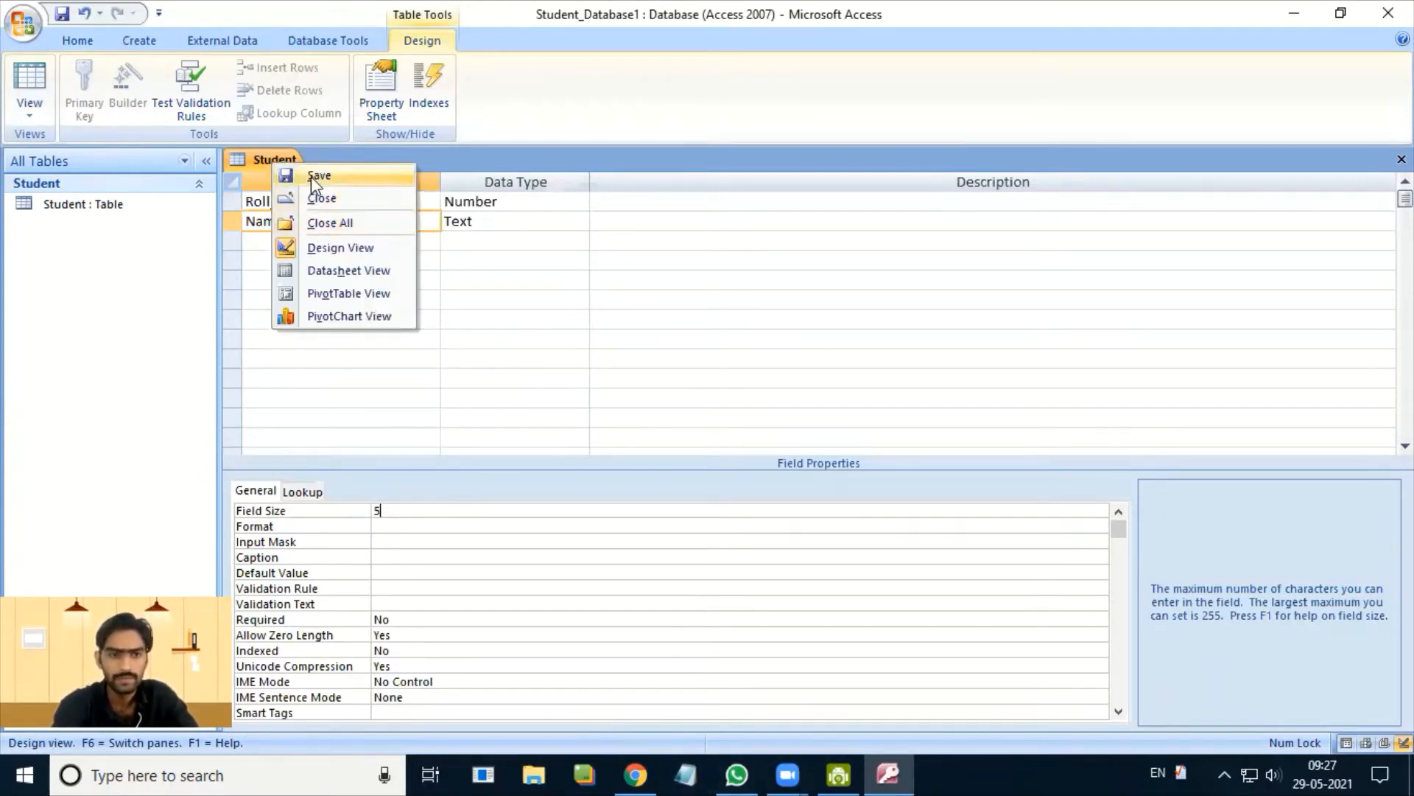
pyautogui.click(304, 177)
# - Reopen the Student table in Datasheet View and complete the student's name in the record with Roll_No 101
pyautogui.rightClick(281, 159)
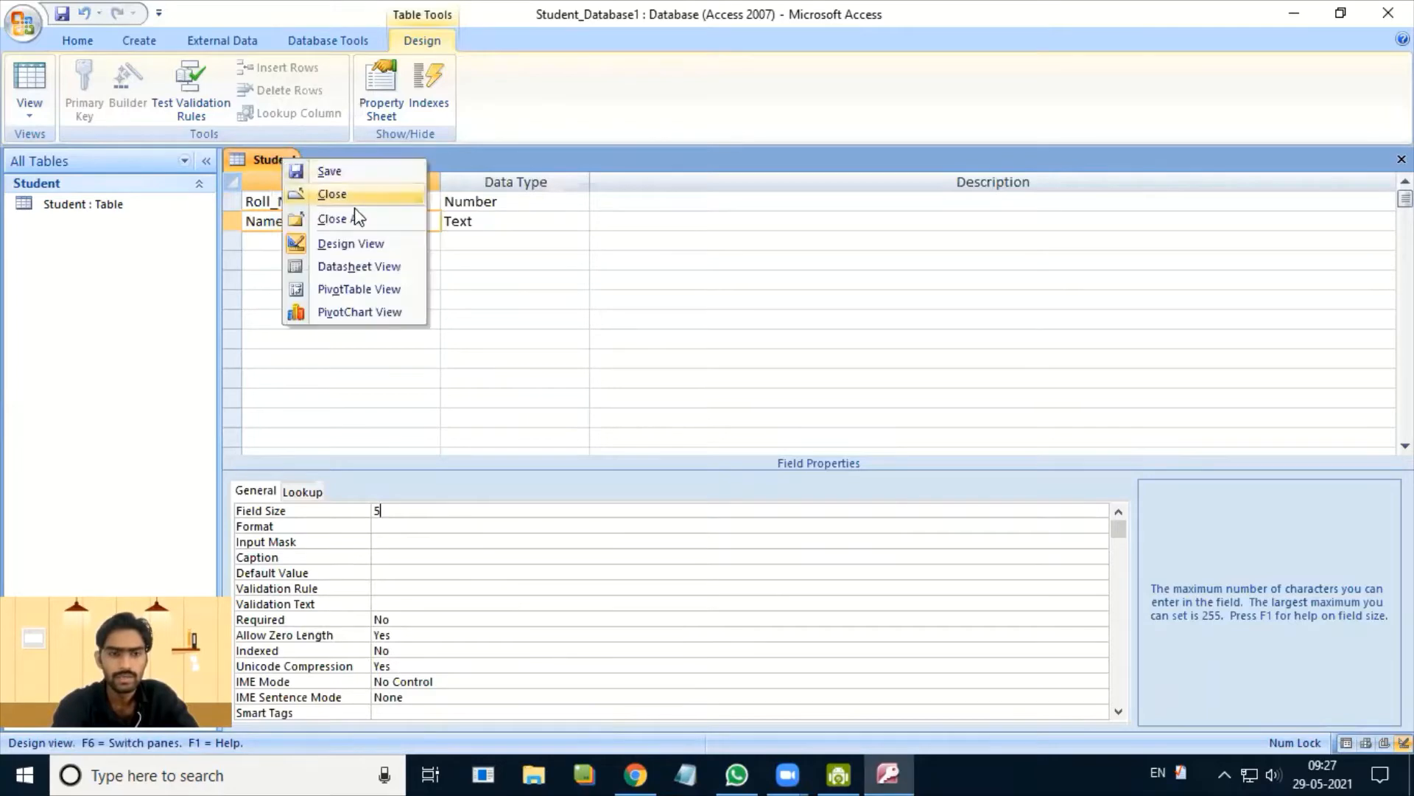
pyautogui.click(343, 269)
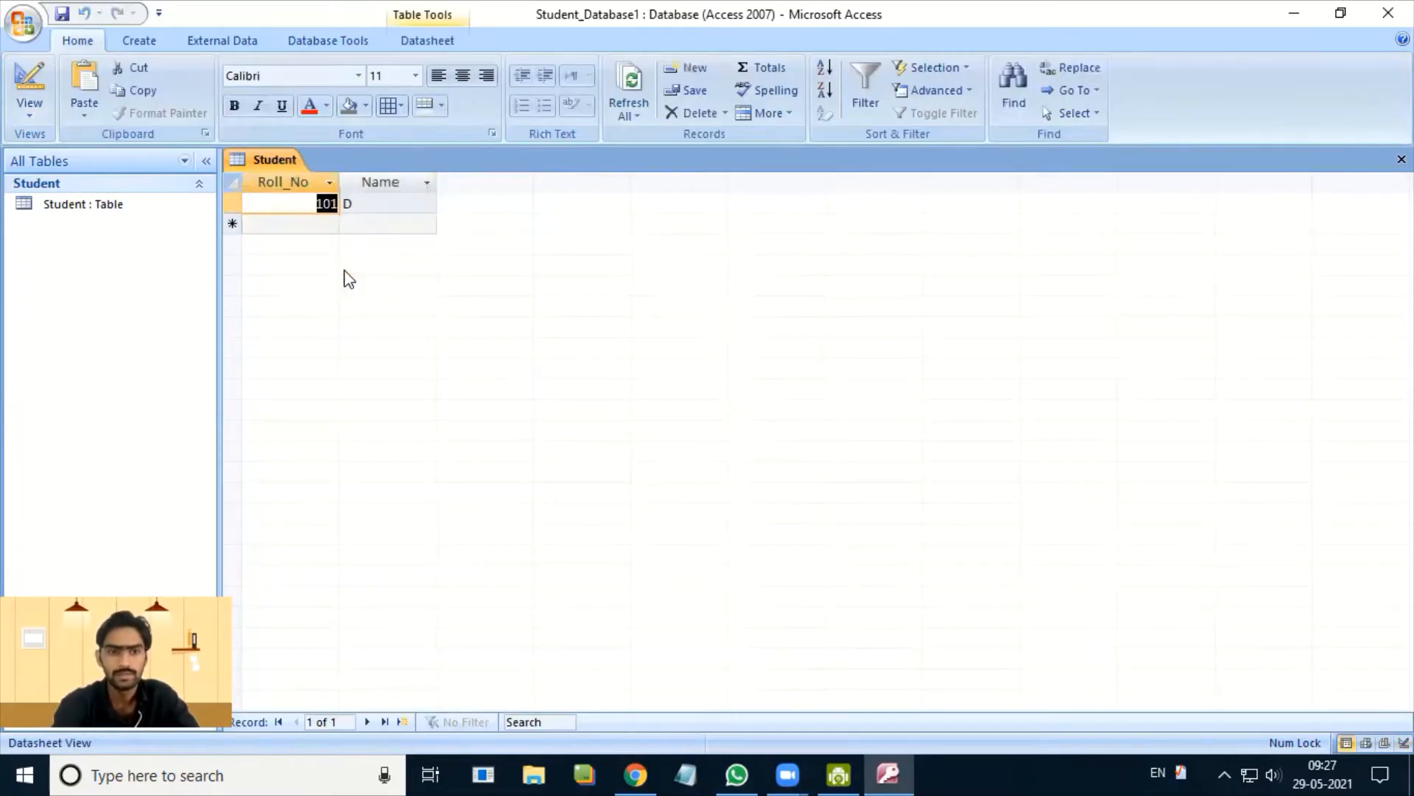
pyautogui.click(388, 203)
pyautogui.write('e')
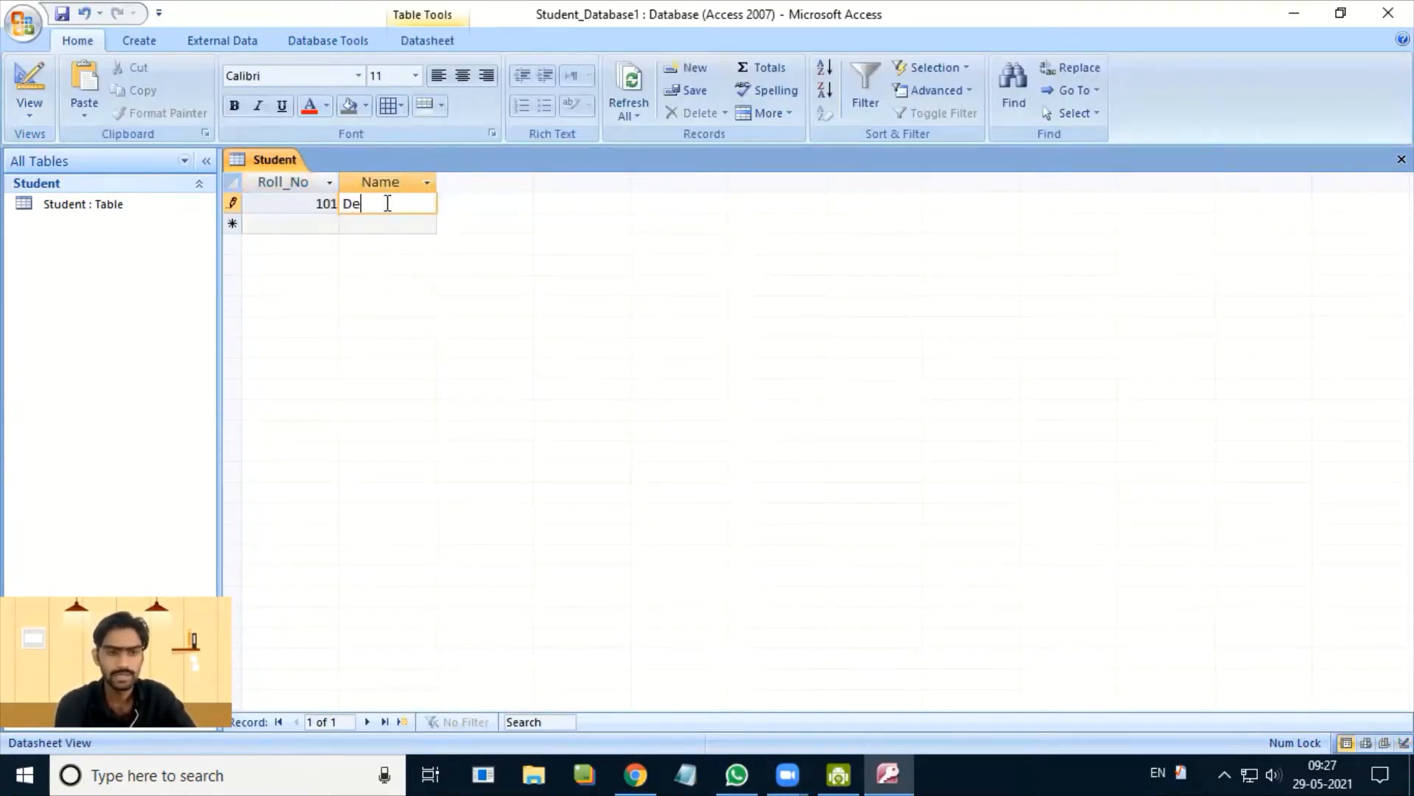
pyautogui.write('ven')
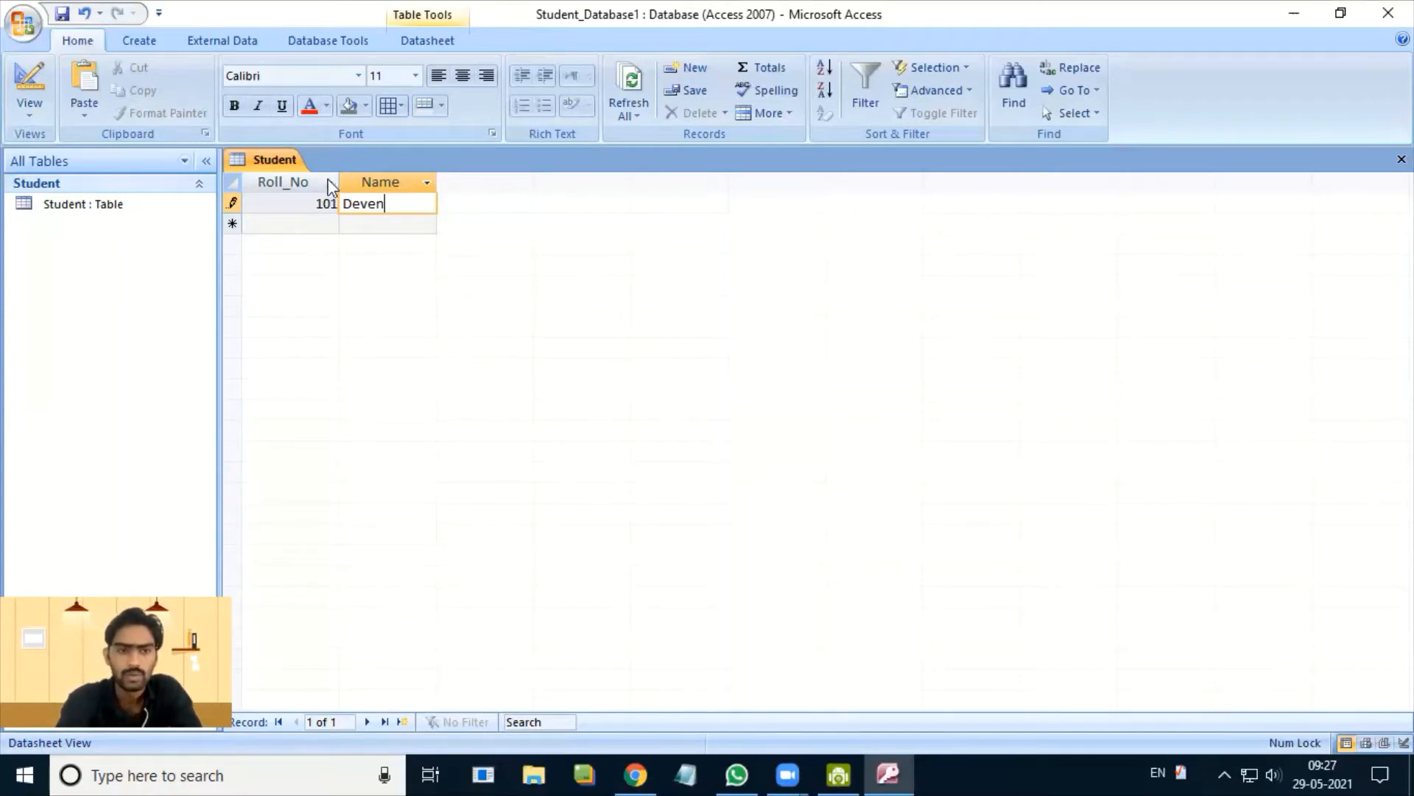
# - Switch the Student table back to Design View and set the field size of the Name field to 255
pyautogui.rightClick(281, 157)
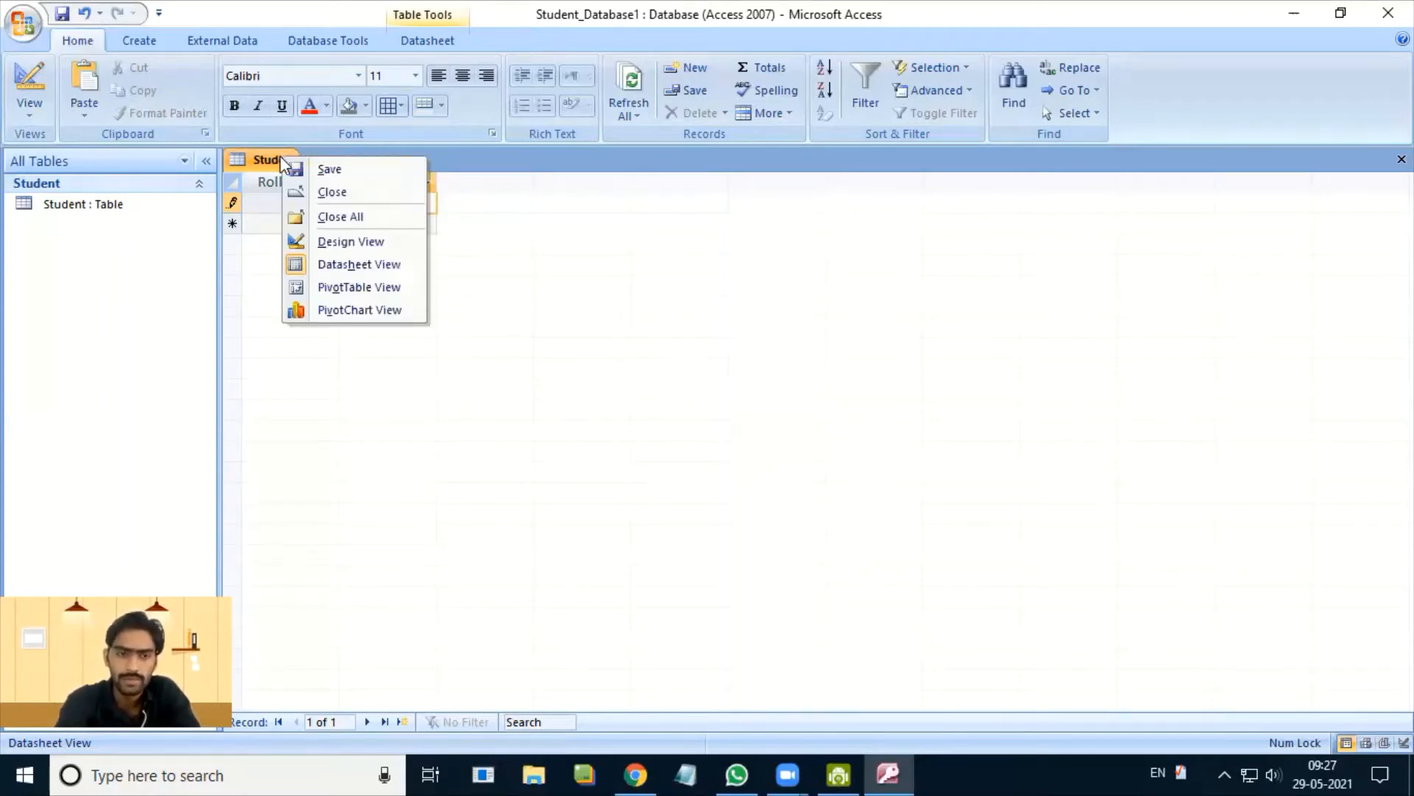
pyautogui.click(341, 243)
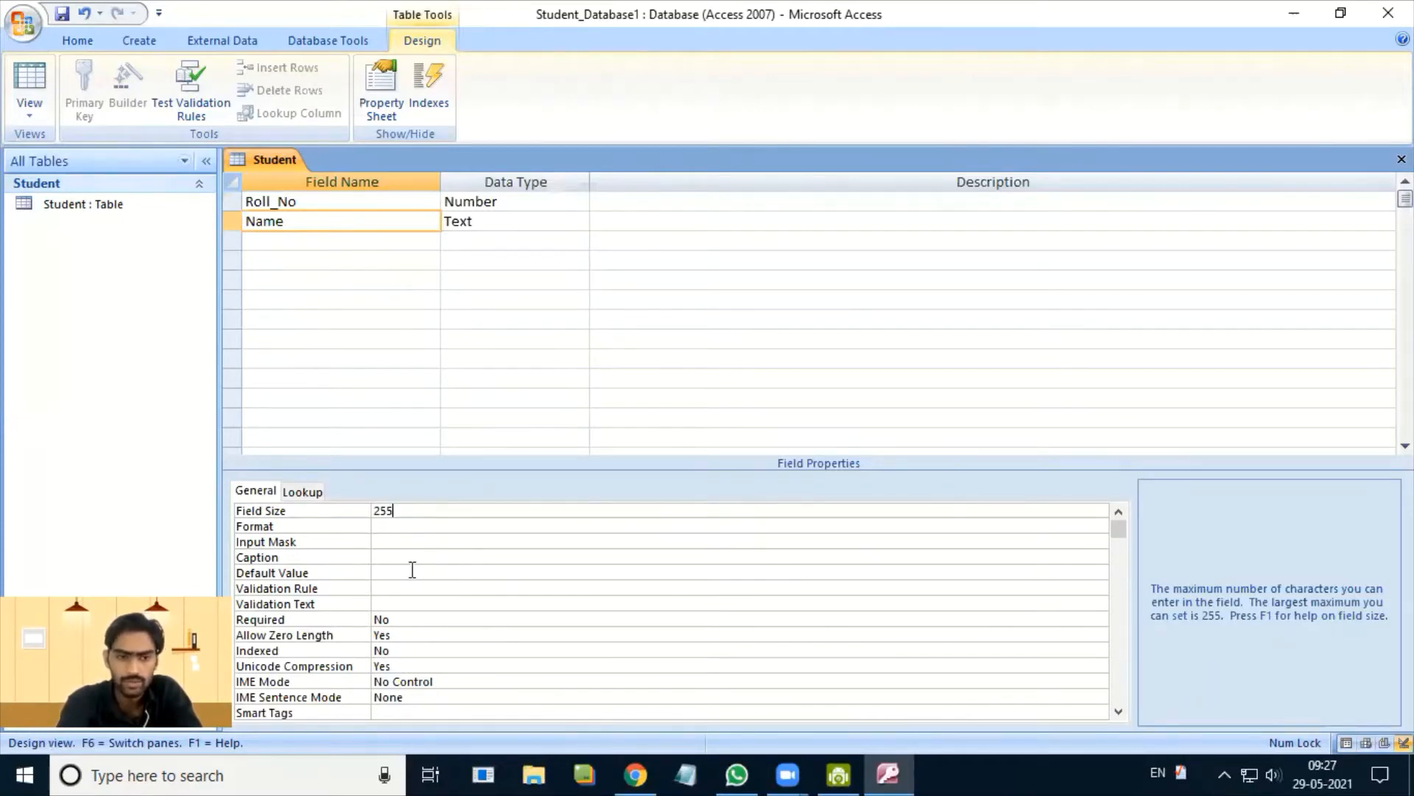
# - Add a DOB field below Name in the Student table and set its data type to Date/Time
pyautogui.click(291, 243)
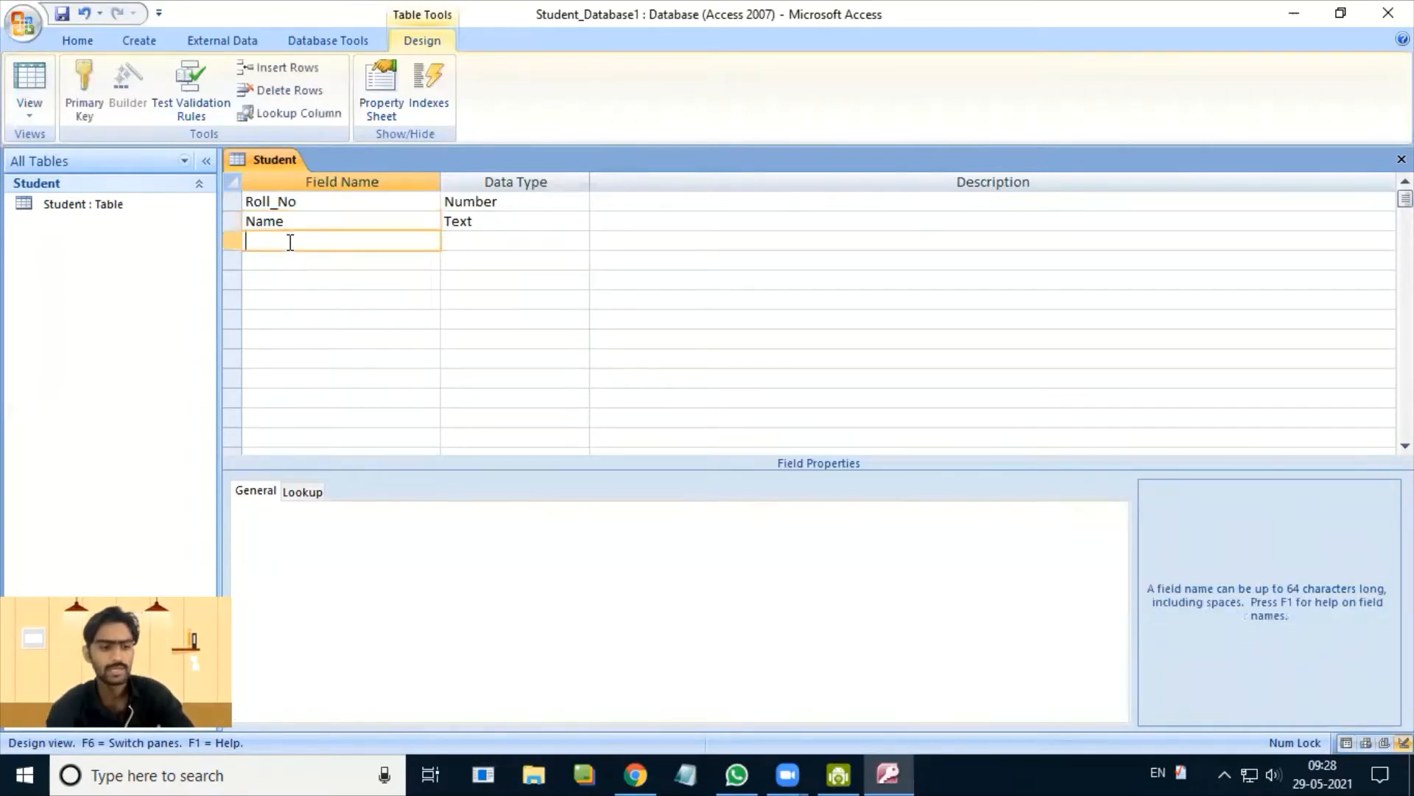
pyautogui.write('Da')
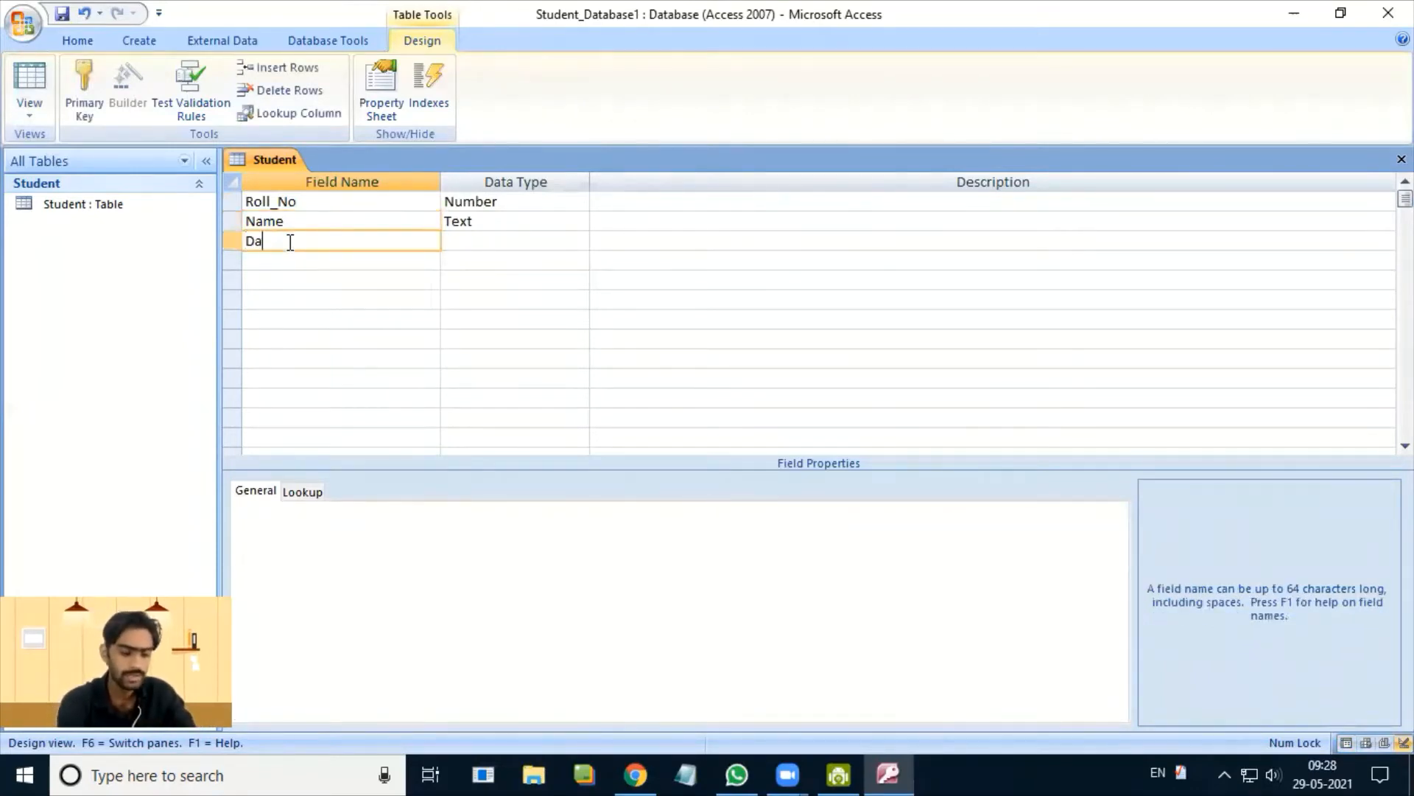
pyautogui.write('ob')
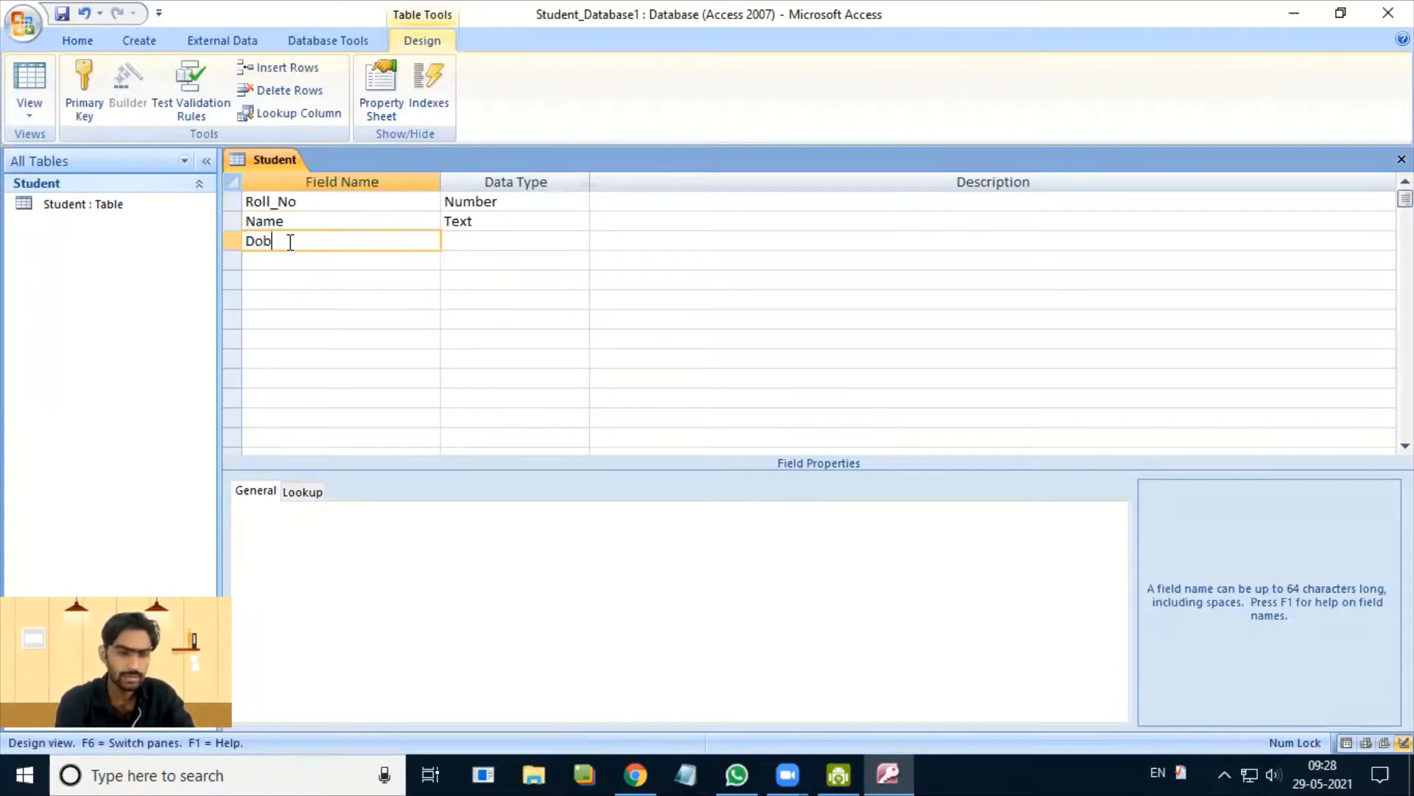
pyautogui.press('BackSpace')
pyautogui.press('BackSpace')
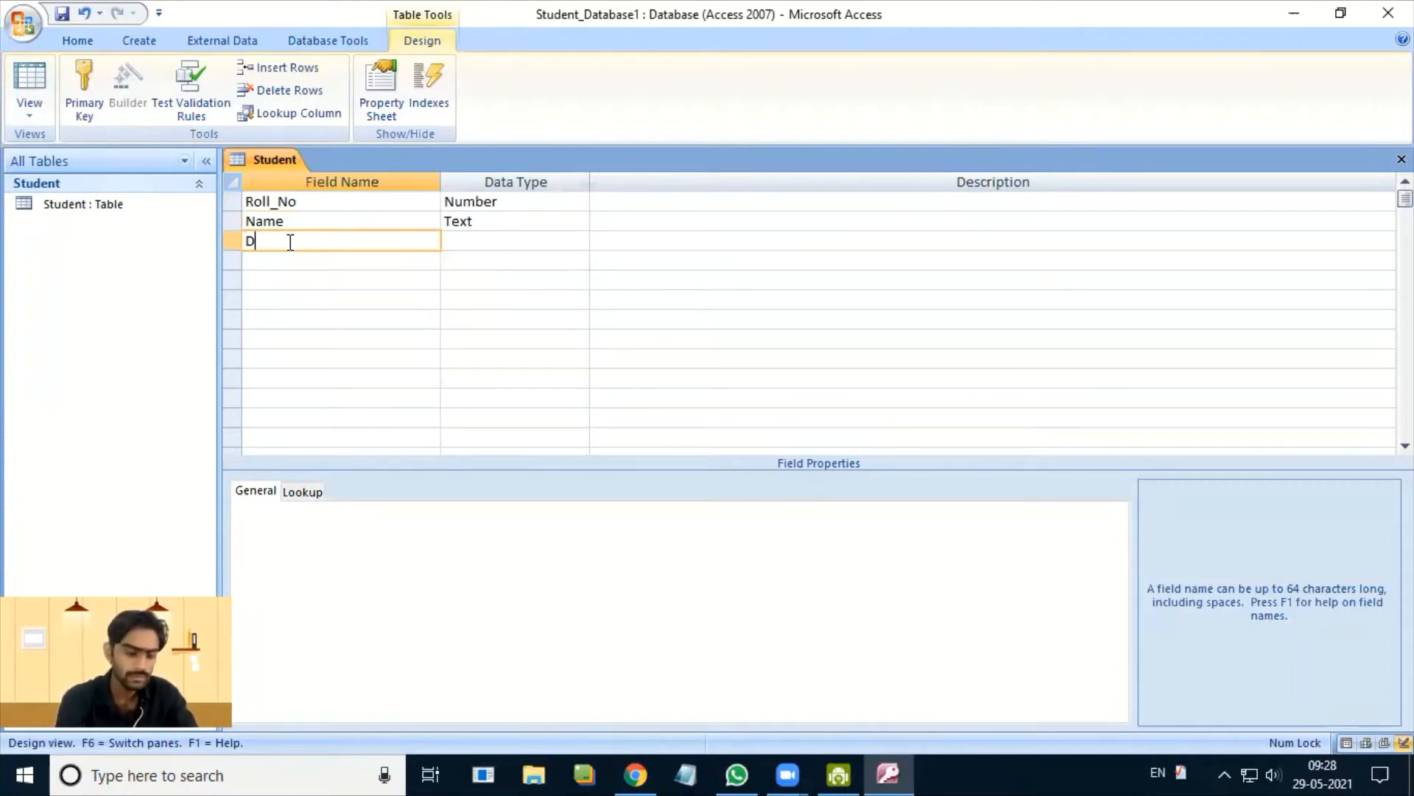
pyautogui.press('capslock')
pyautogui.write('OB')
pyautogui.press('capslock')
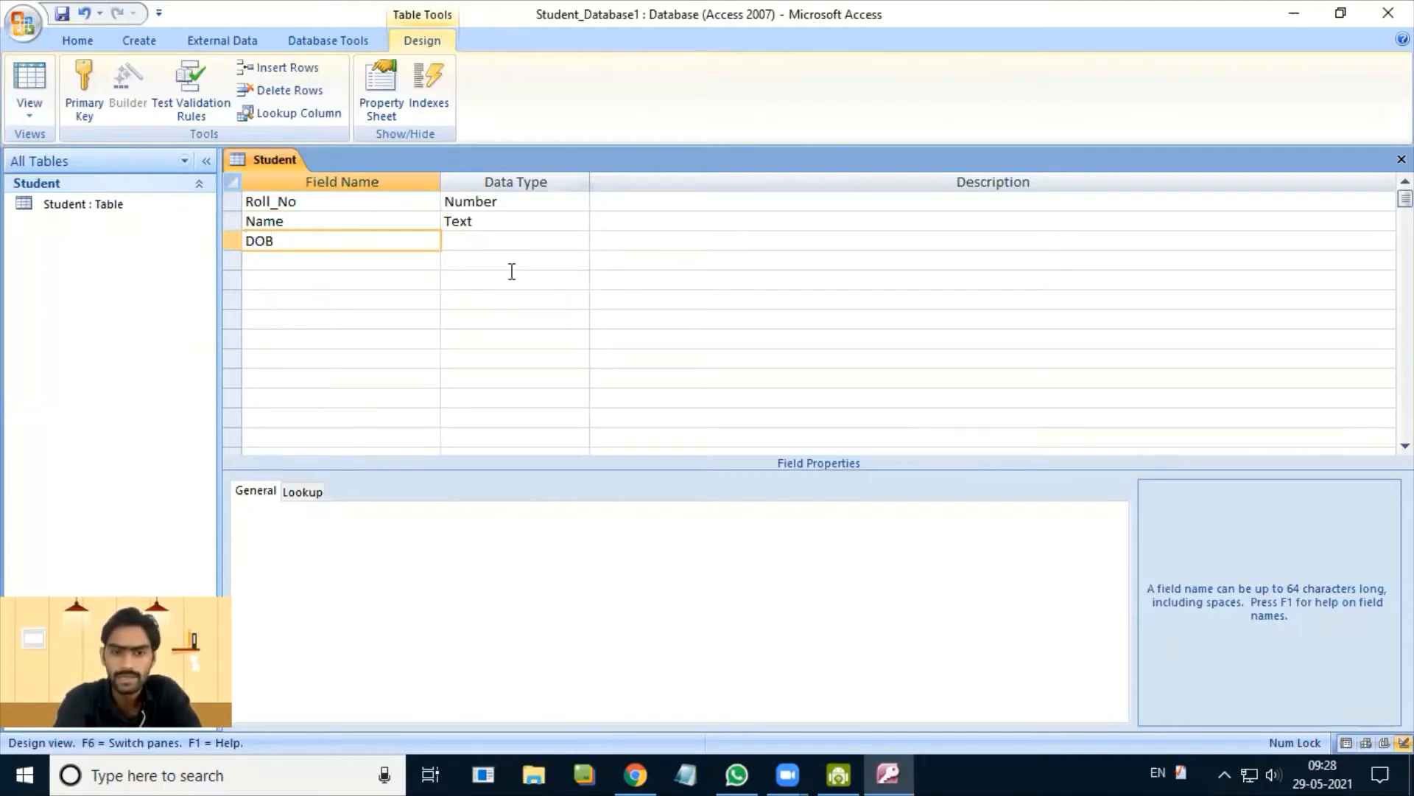
pyautogui.click(512, 243)
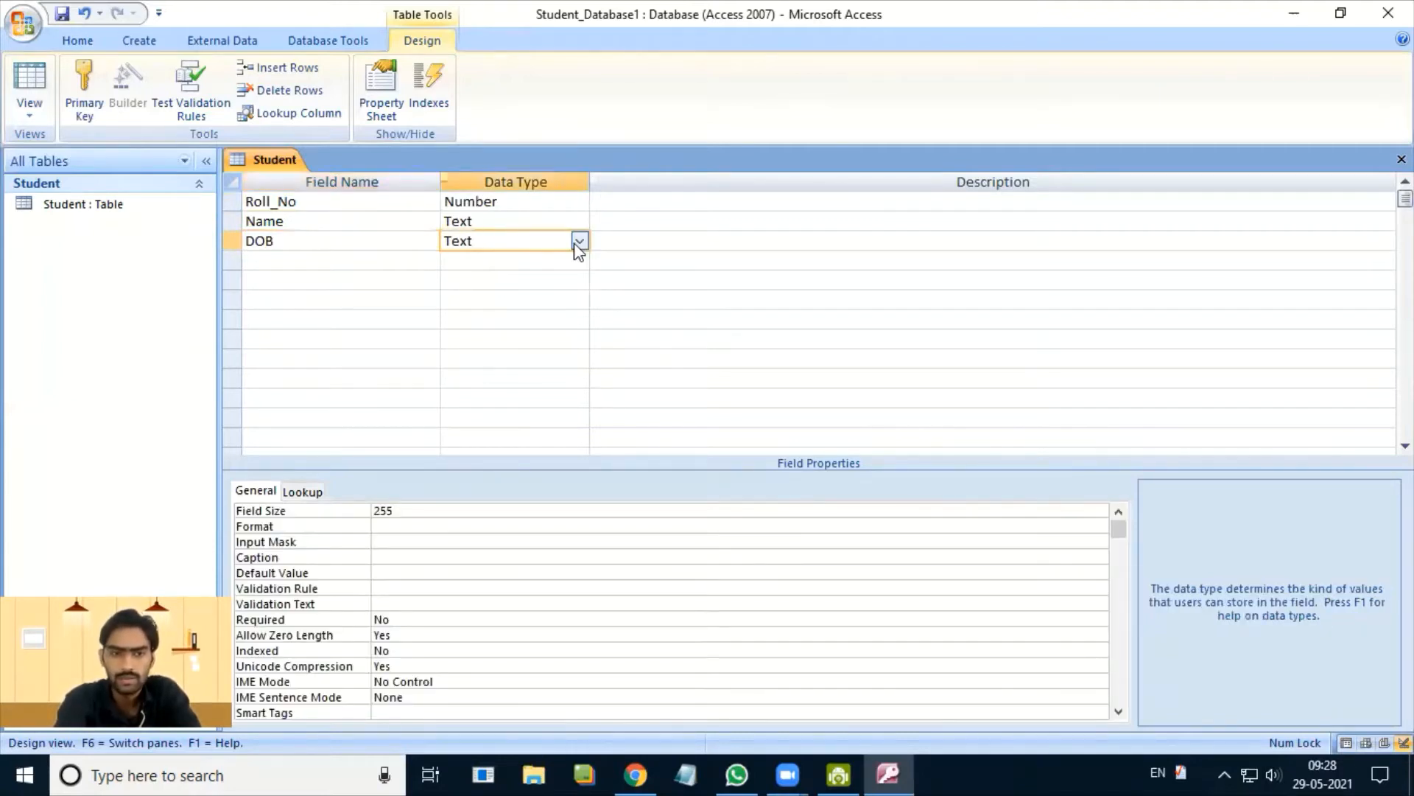
pyautogui.click(579, 241)
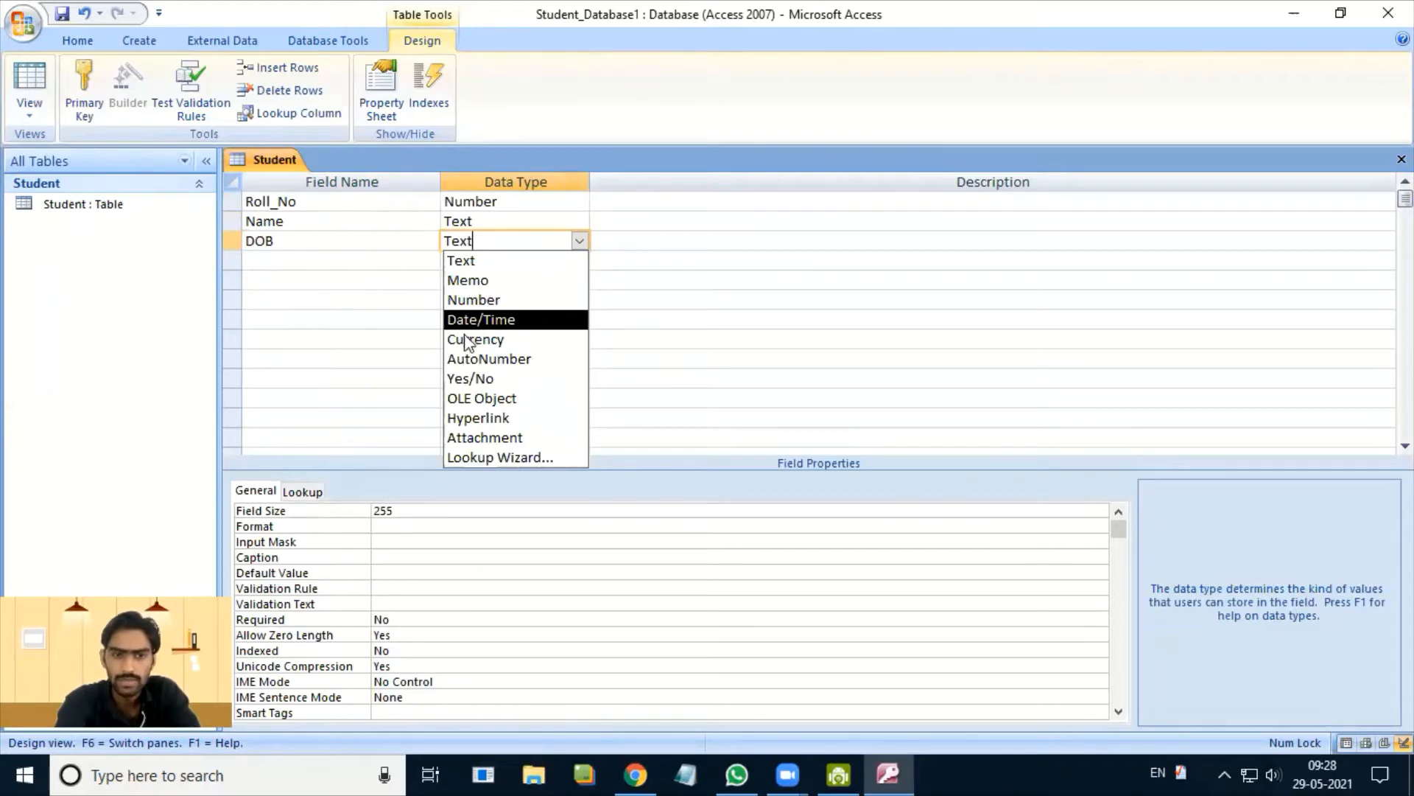
pyautogui.click(493, 322)
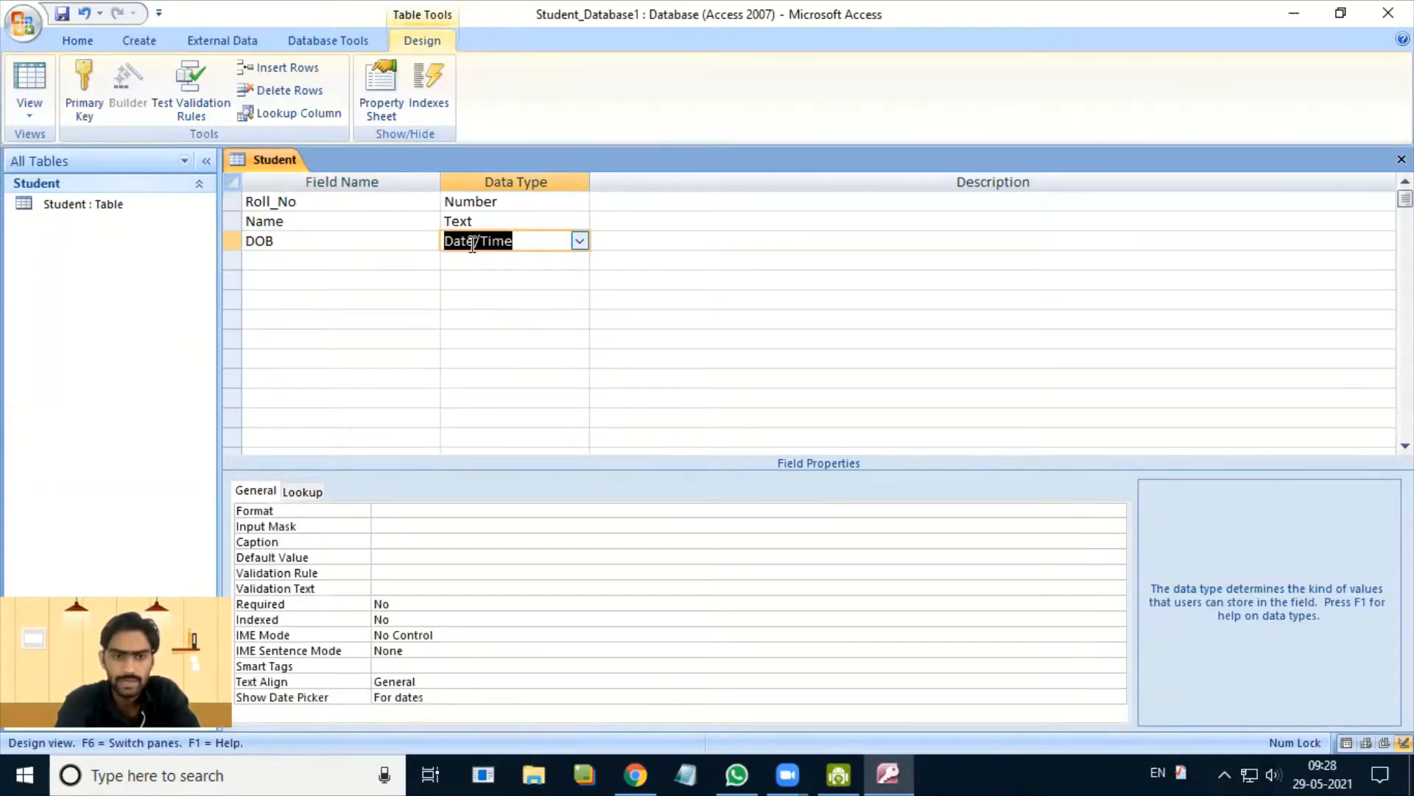
# - Switch the Student table to Datasheet View with the new DOB field included
pyautogui.rightClick(264, 160)
pyautogui.click(275, 166)
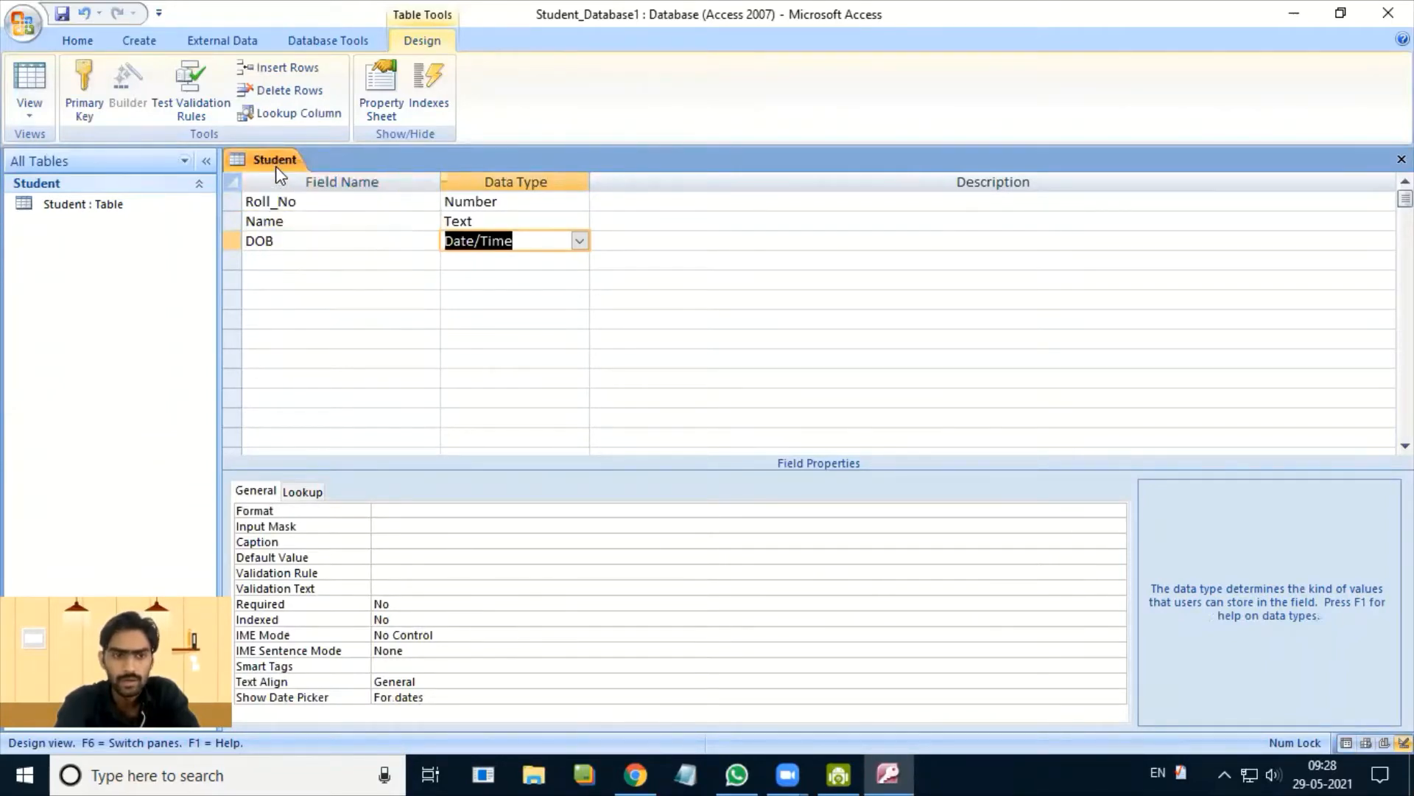
pyautogui.rightClick(277, 166)
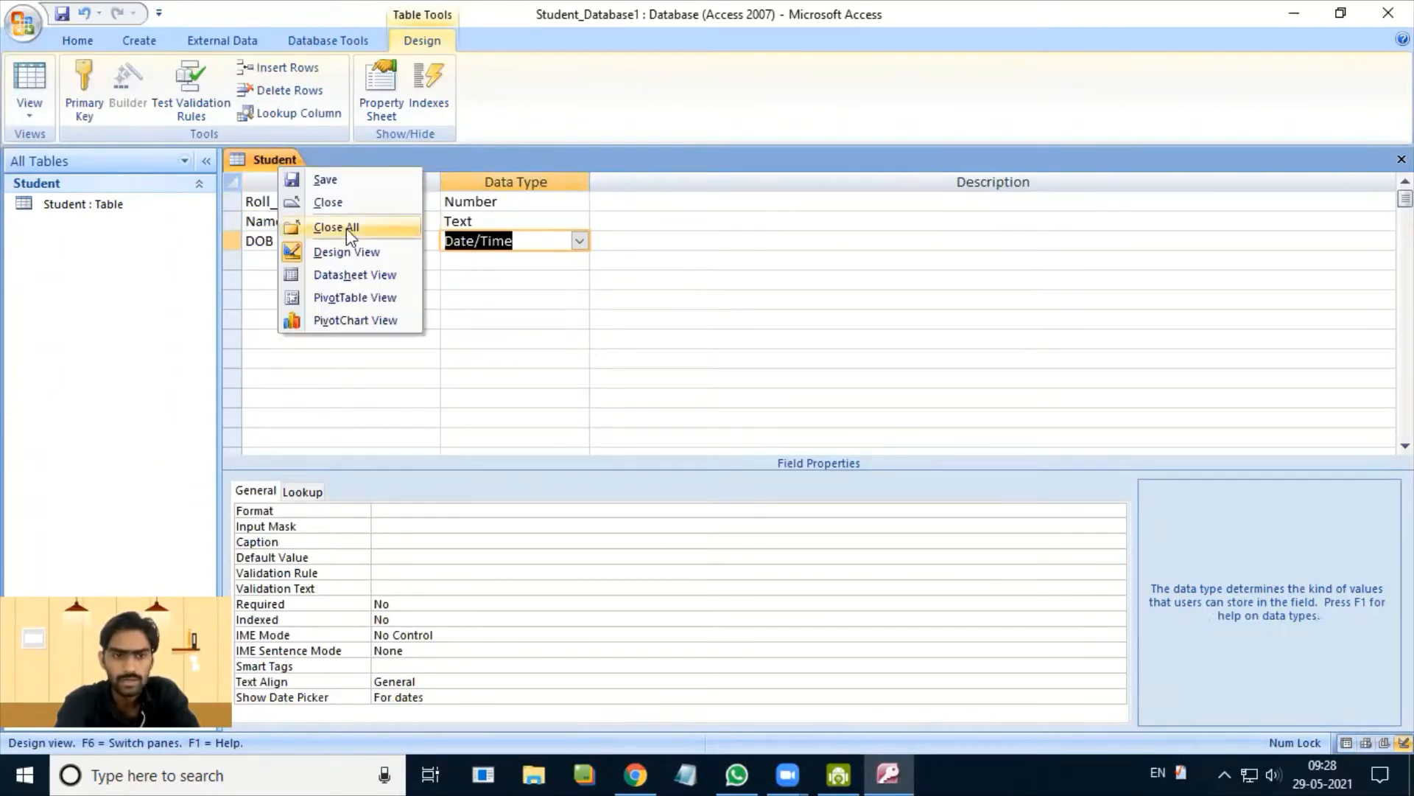
pyautogui.click(353, 276)
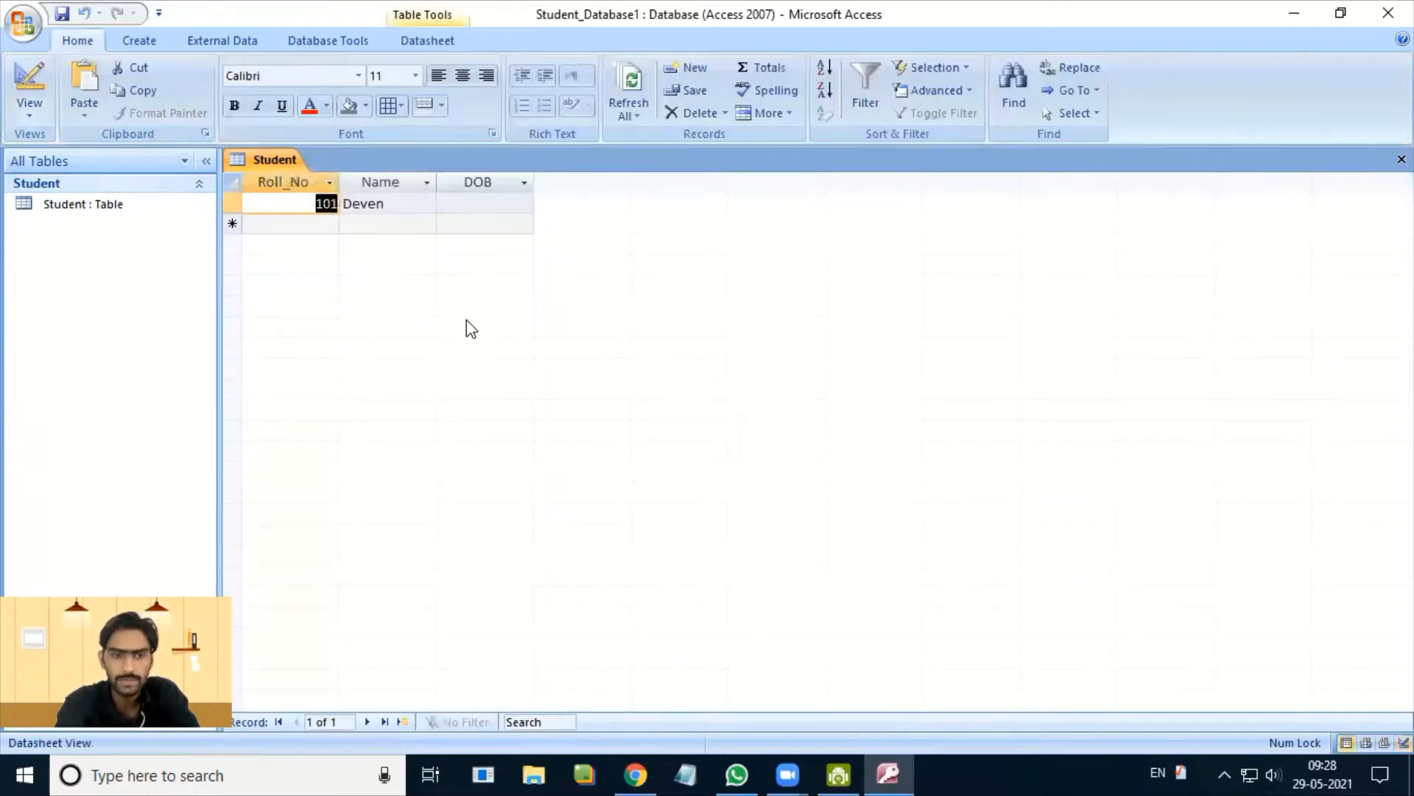
# - Enter the student's date of birth in the record with Roll_No 101, correcting it to a valid day/month/year date
pyautogui.click(467, 203)
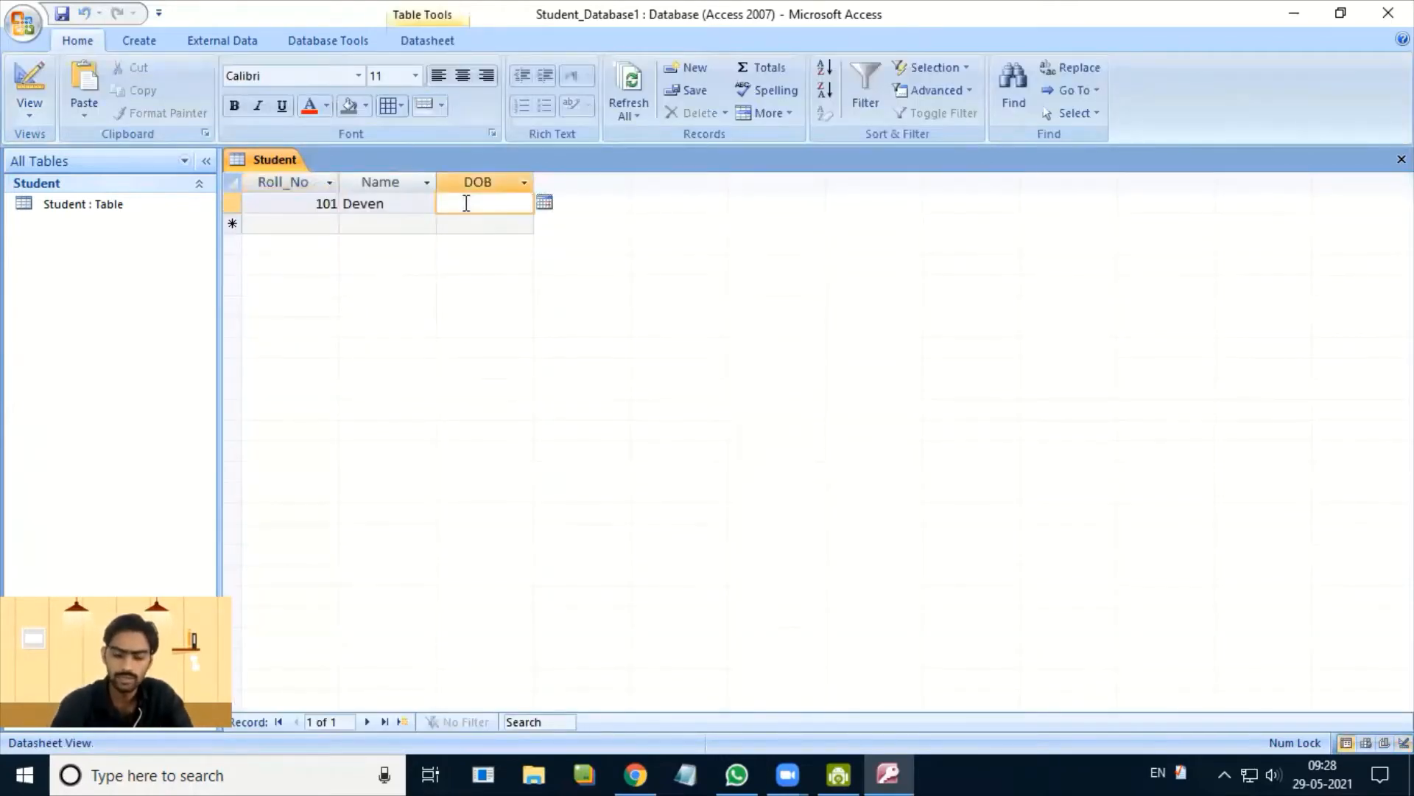
pyautogui.write('12/0')
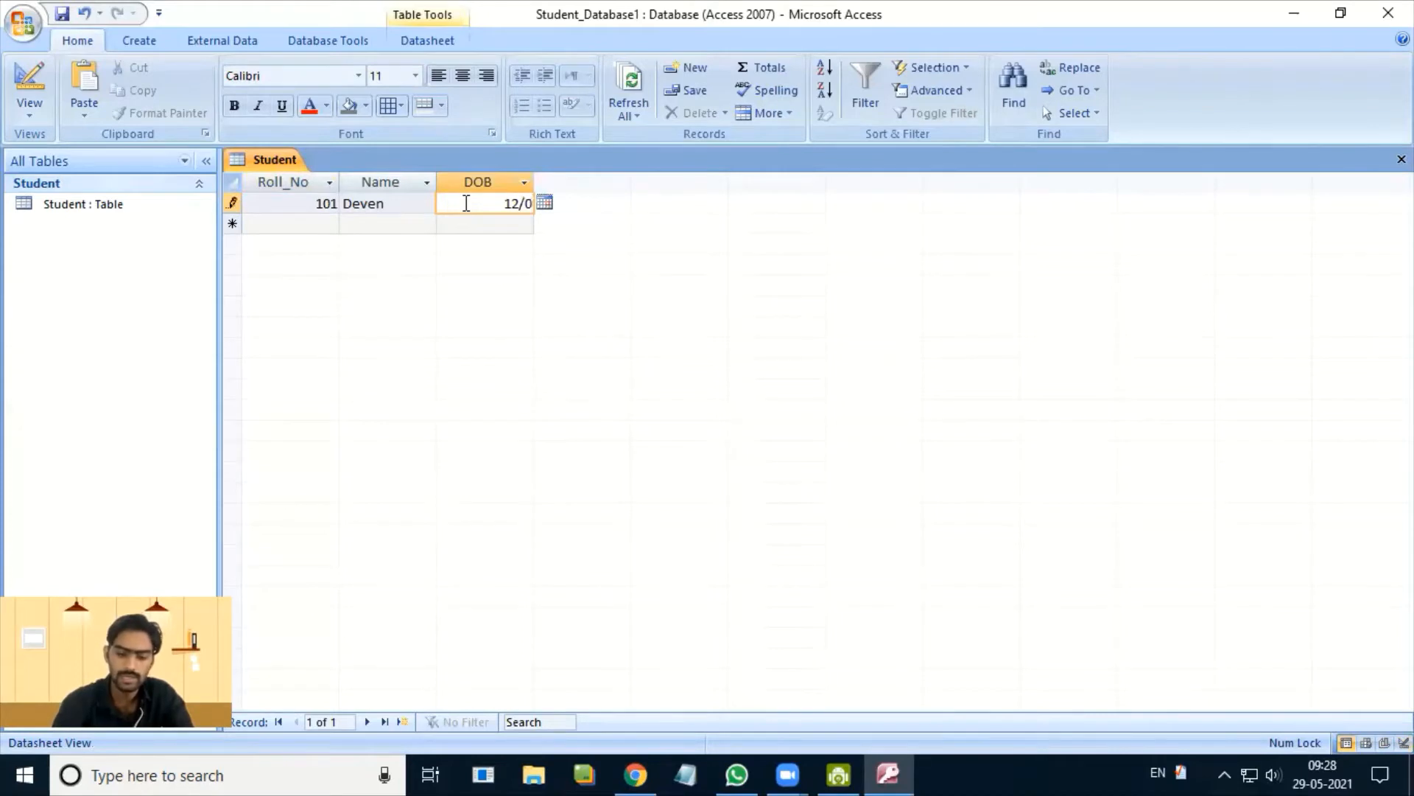
pyautogui.write('5/0')
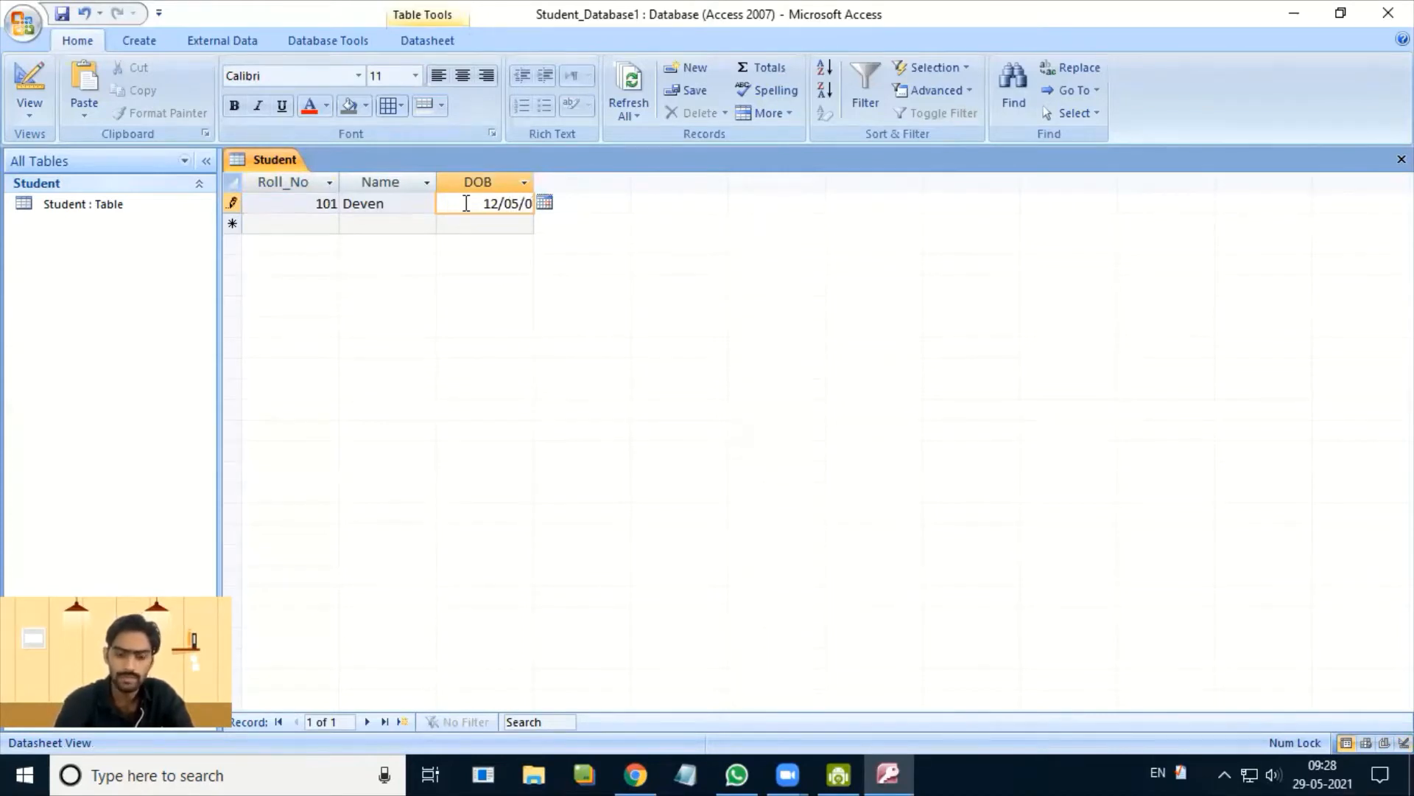
pyautogui.write('/2021')
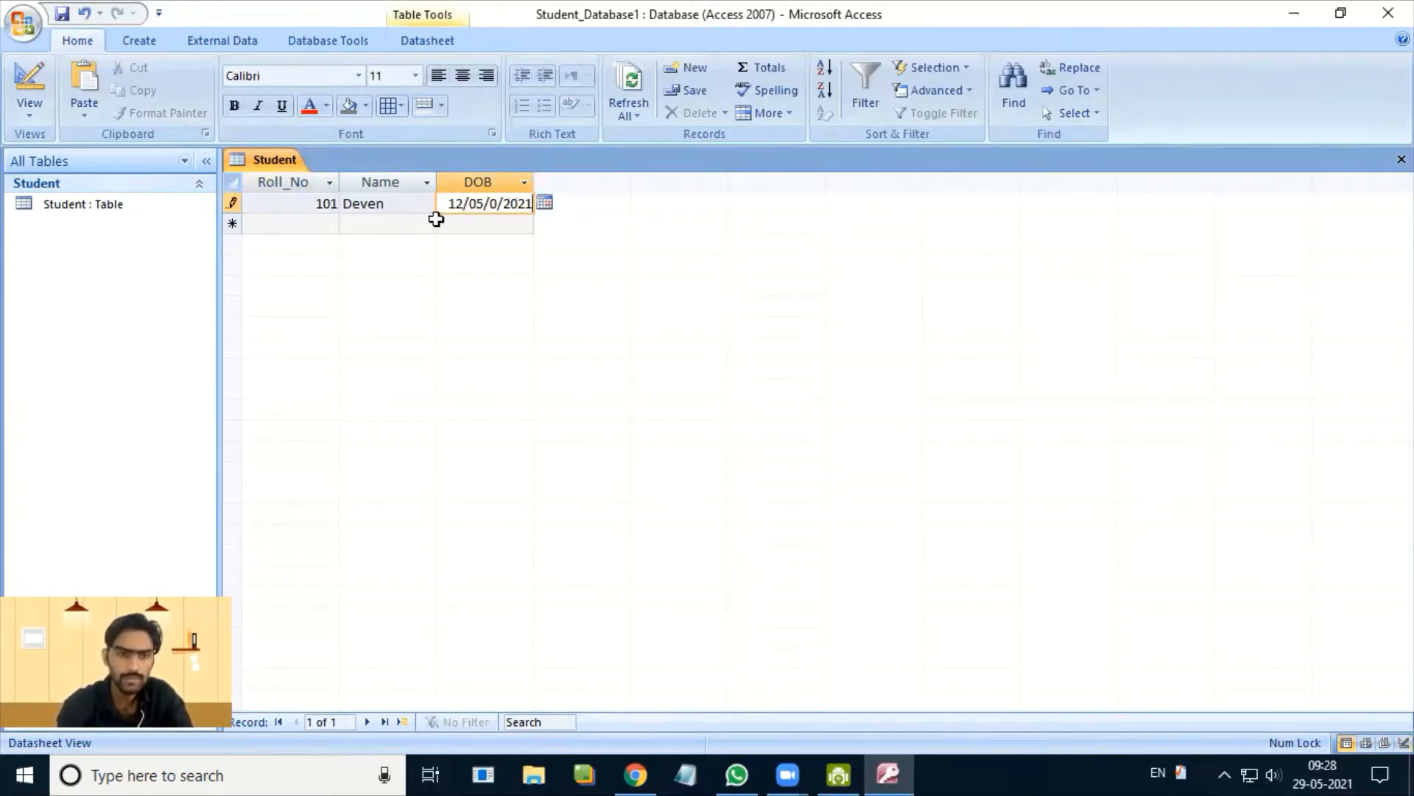
pyautogui.click(486, 227)
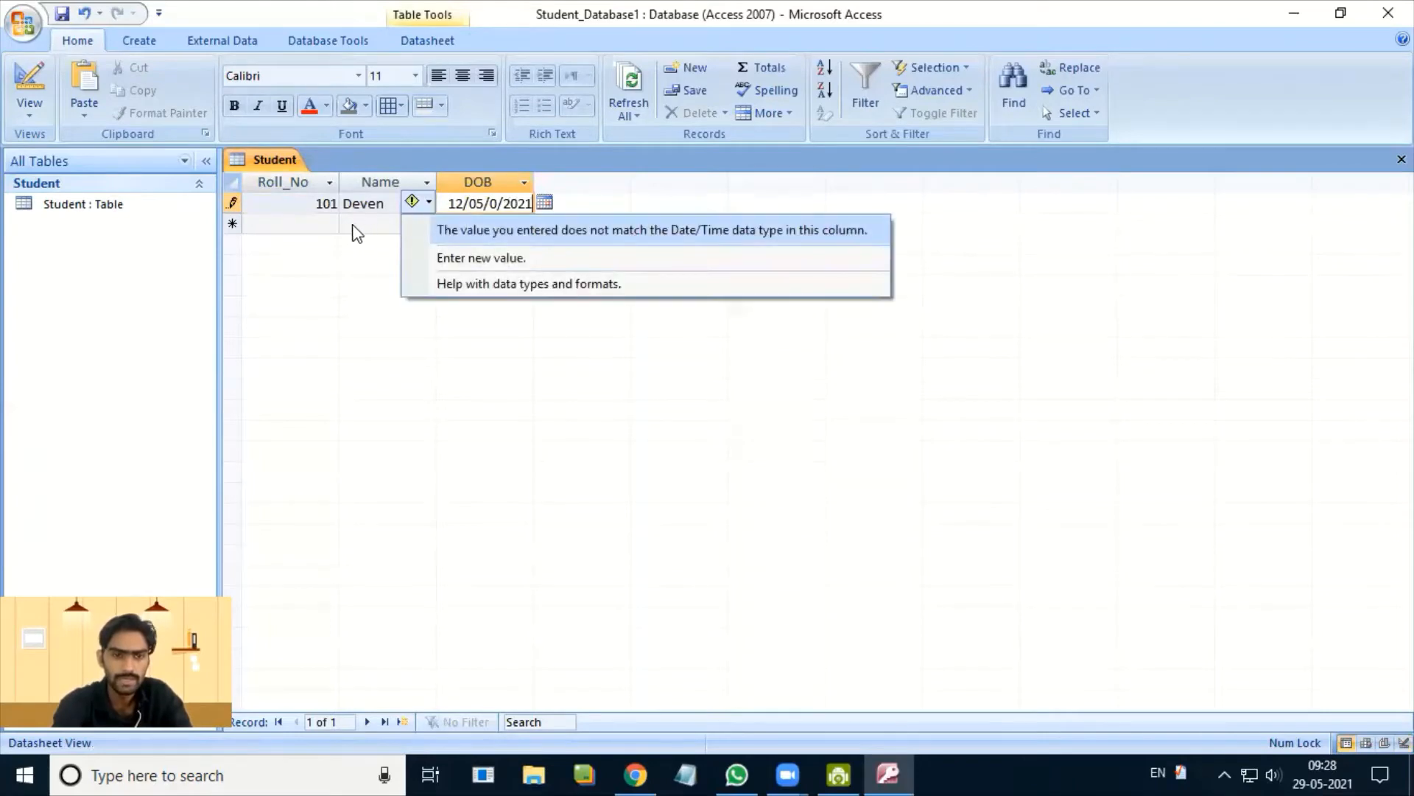
pyautogui.click(356, 226)
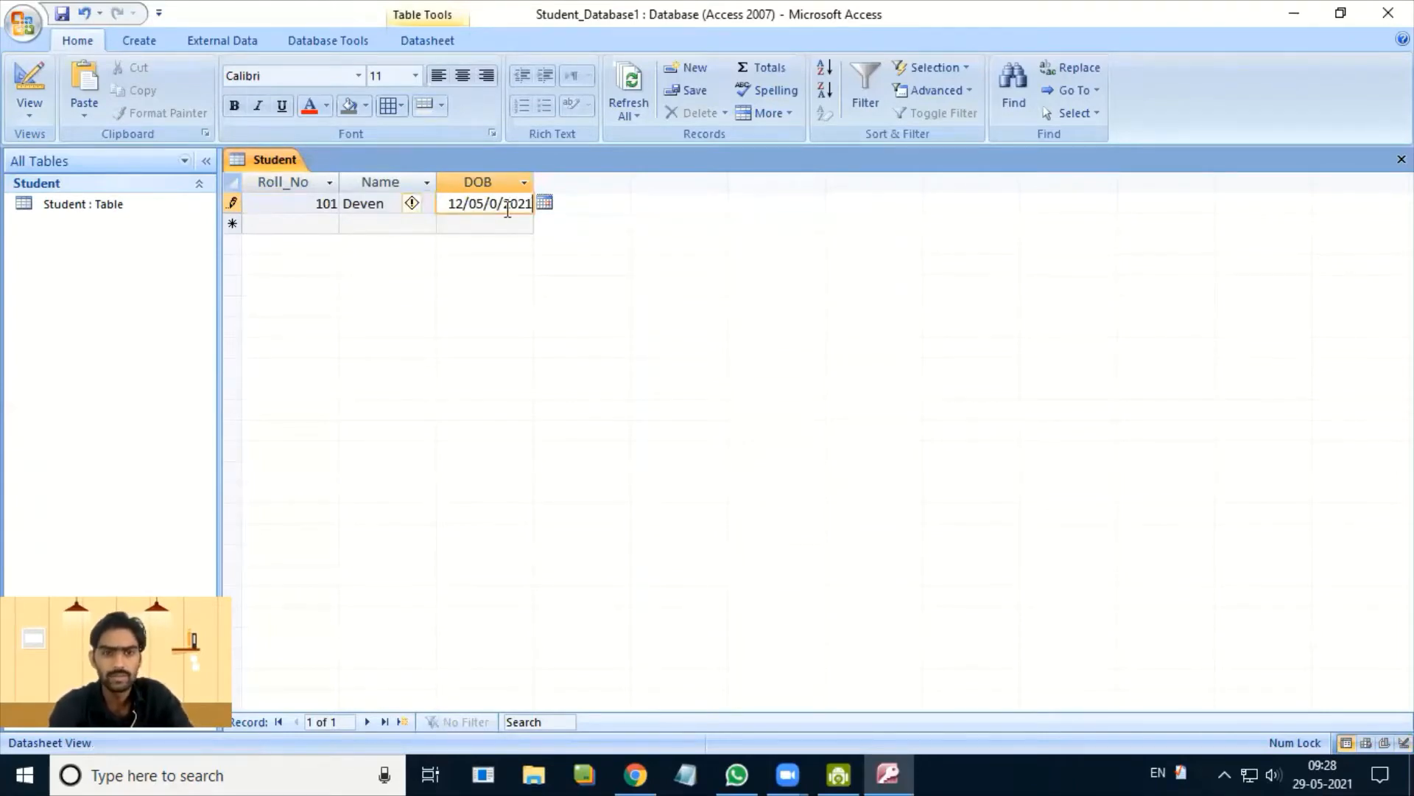
pyautogui.press('BackSpace')
pyautogui.press('BackSpace')
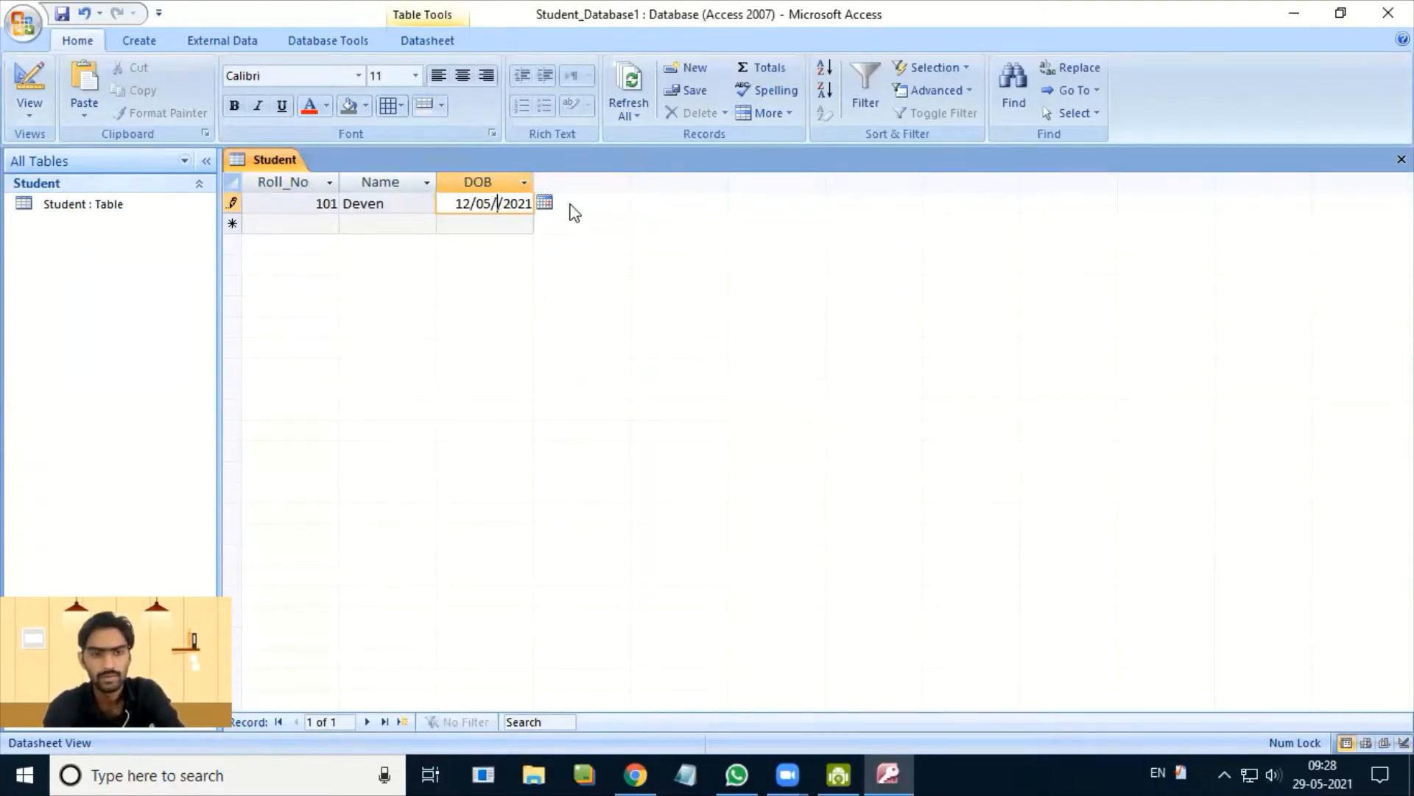
pyautogui.click(521, 224)
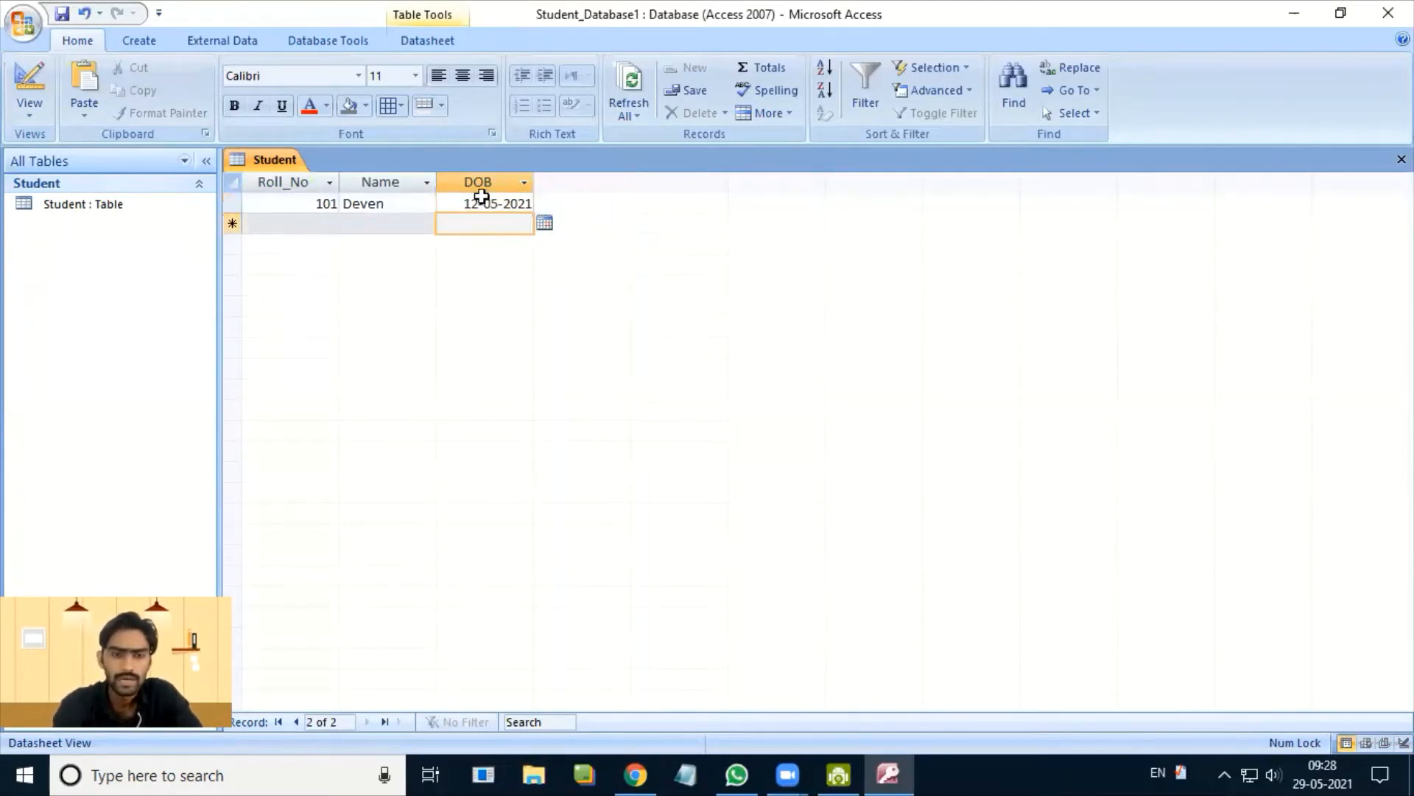
# - Examine the date picker calendar of the DOB field in the record with Roll_No 101
pyautogui.click(526, 203)
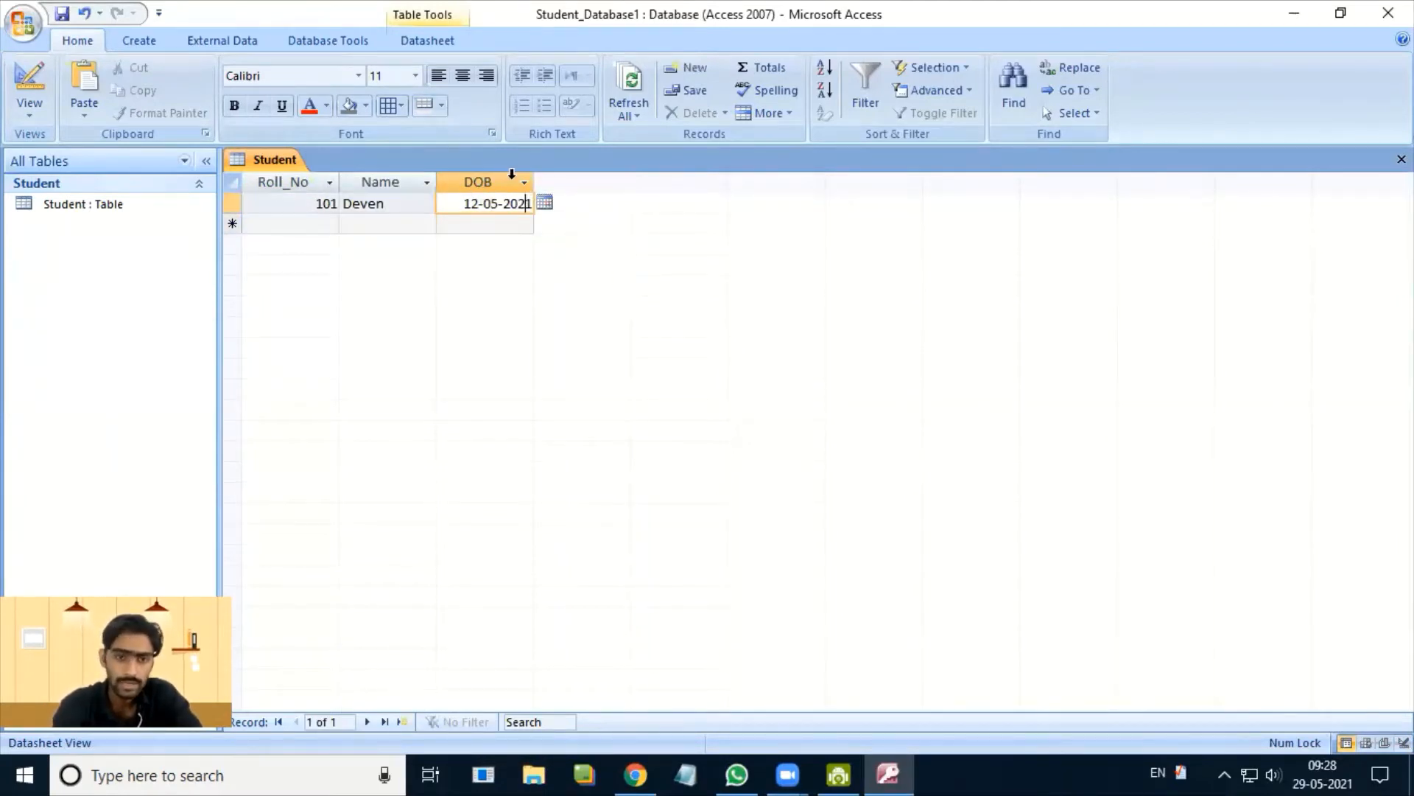
pyautogui.click(546, 203)
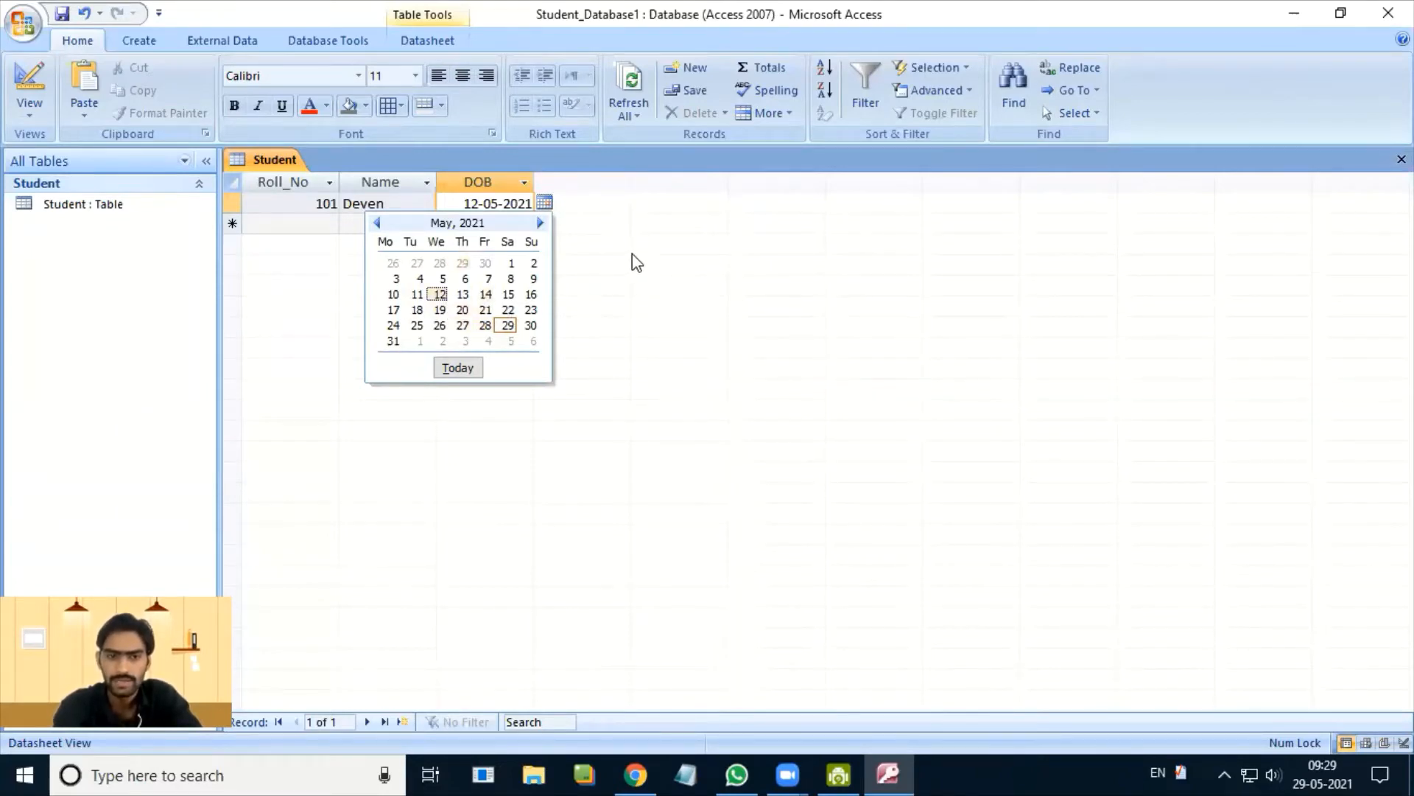
pyautogui.click(529, 205)
pyautogui.click(352, 203)
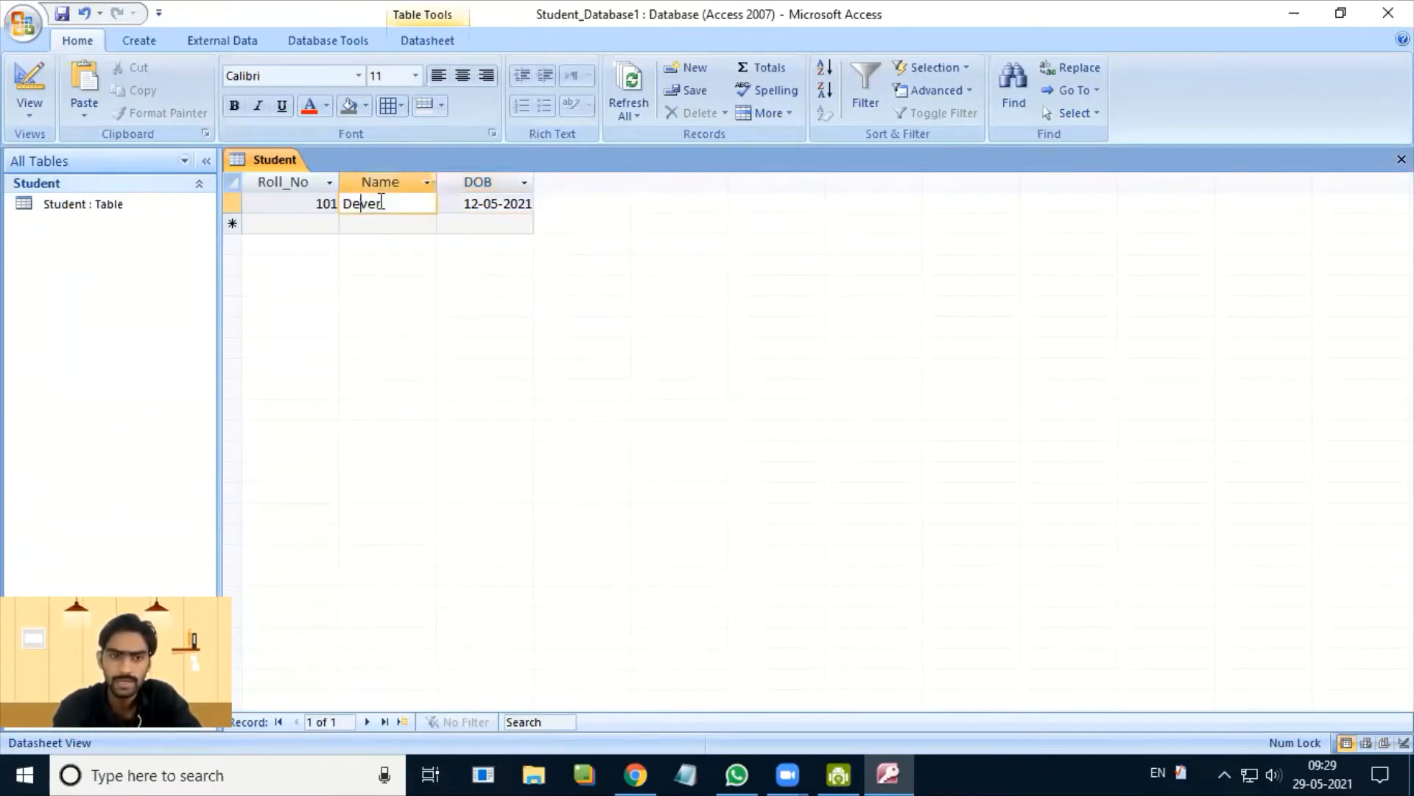
pyautogui.click(311, 204)
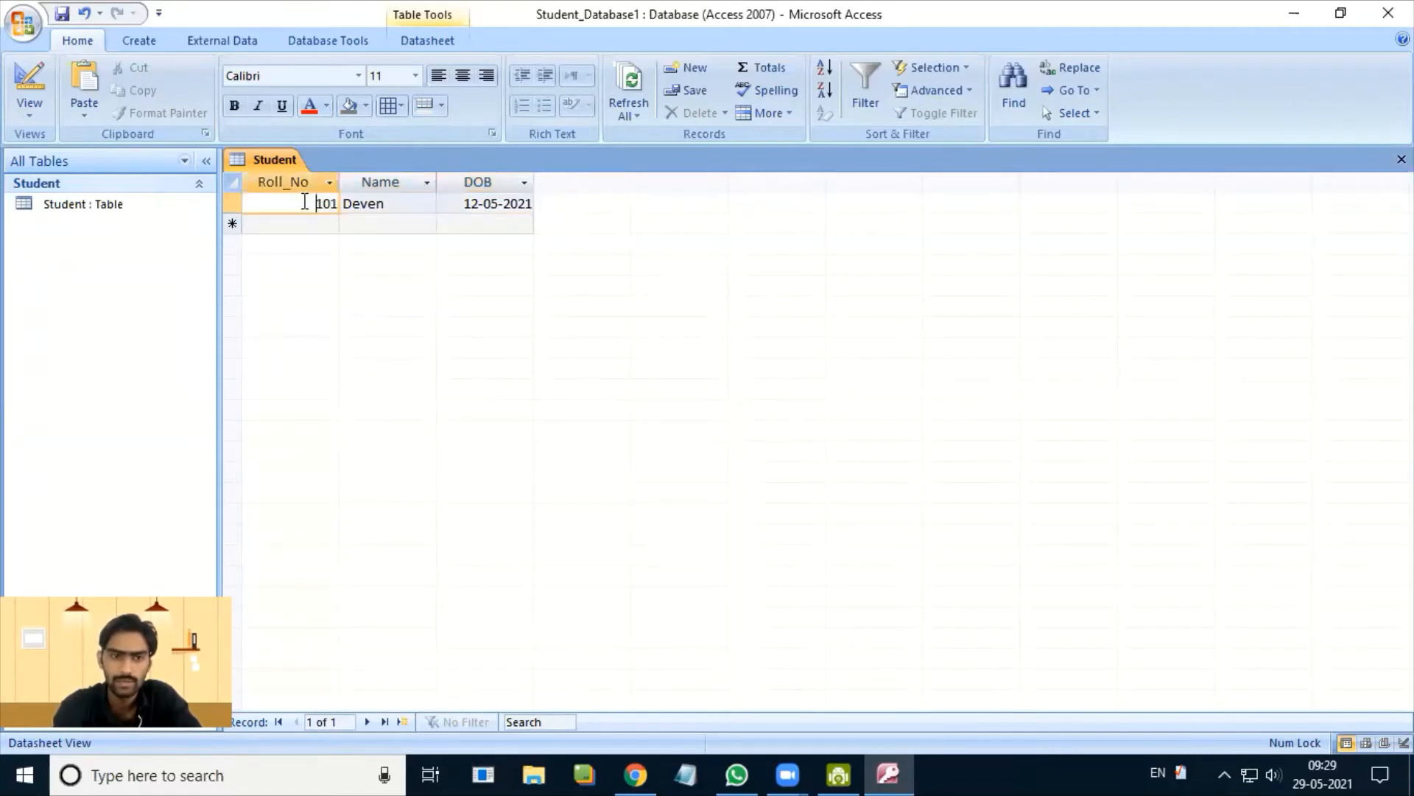
pyautogui.click(471, 203)
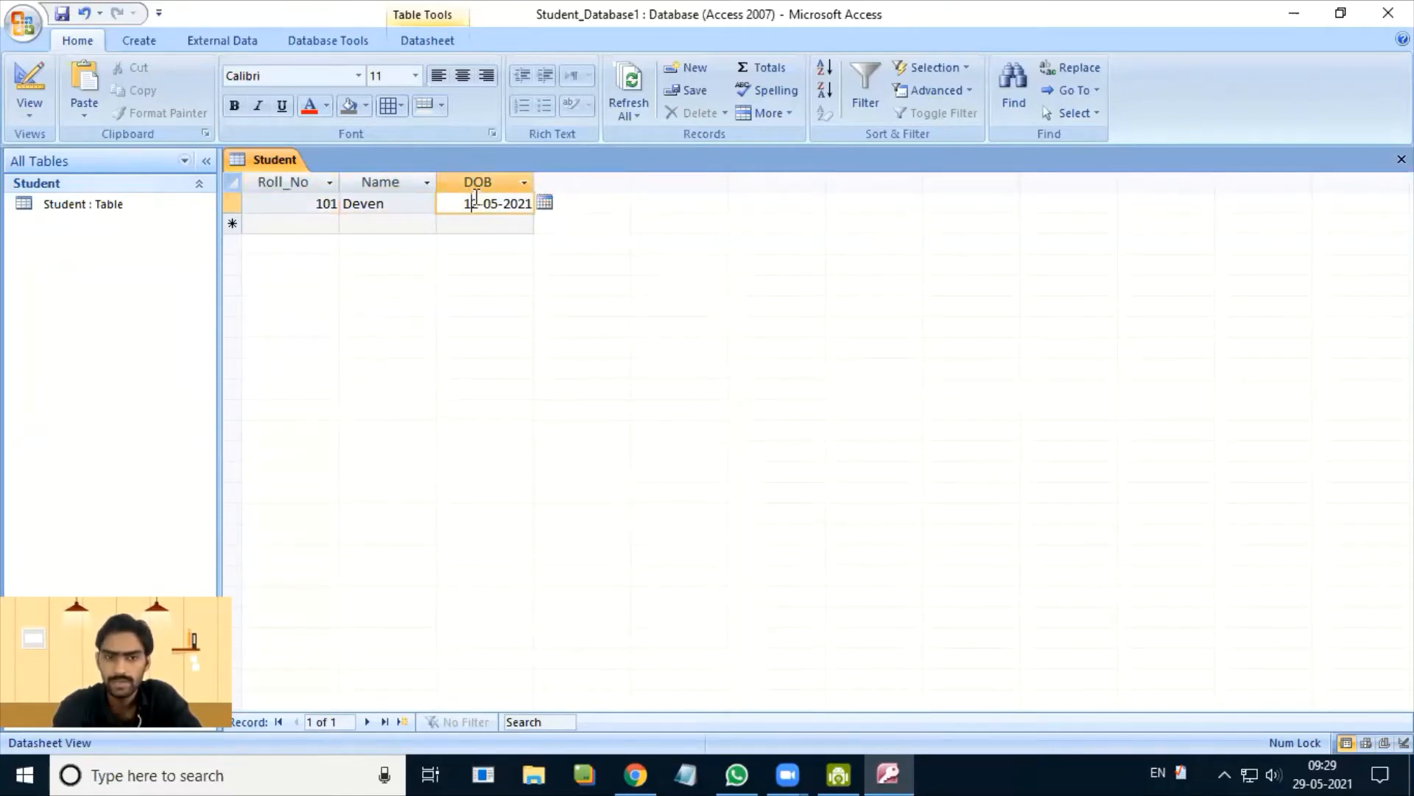
pyautogui.click(545, 202)
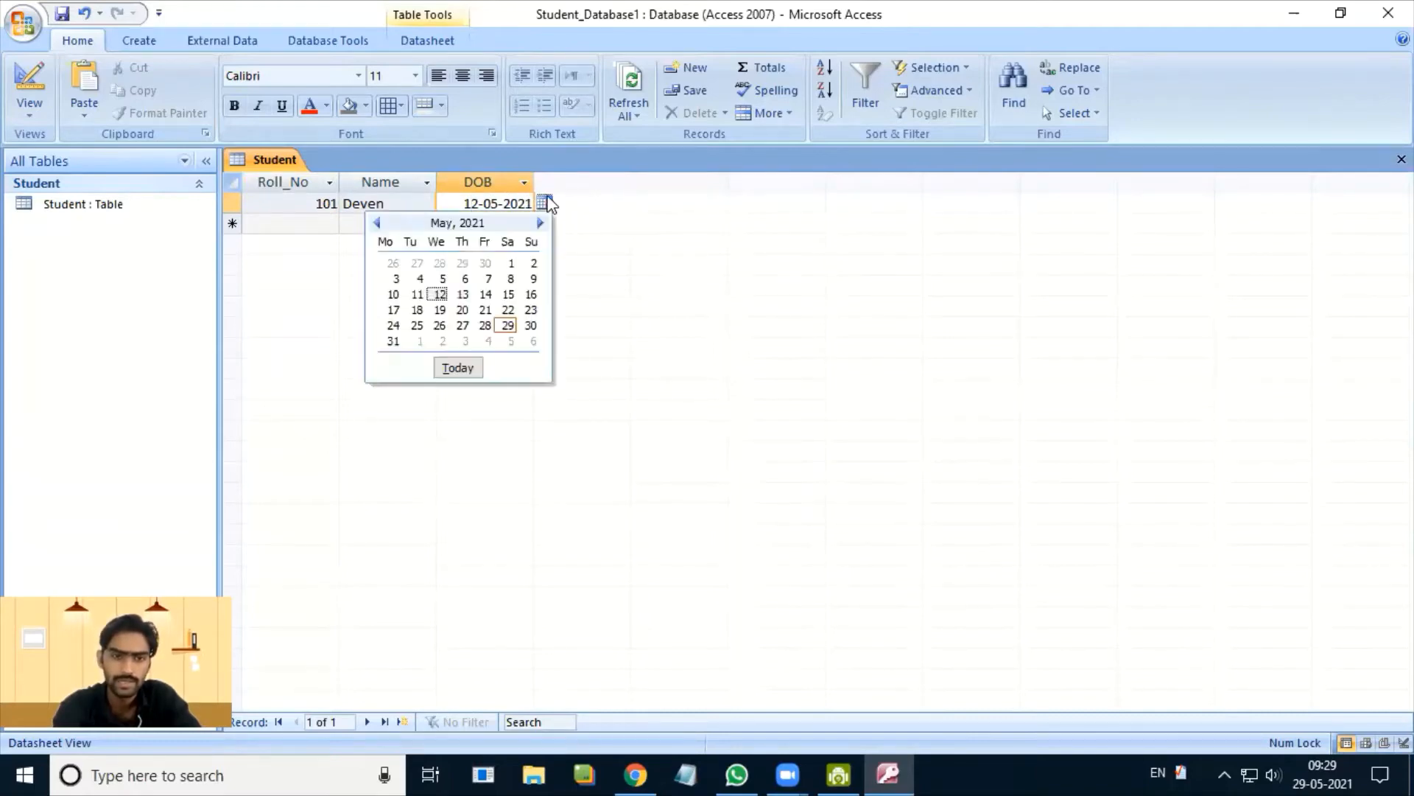
pyautogui.click(578, 252)
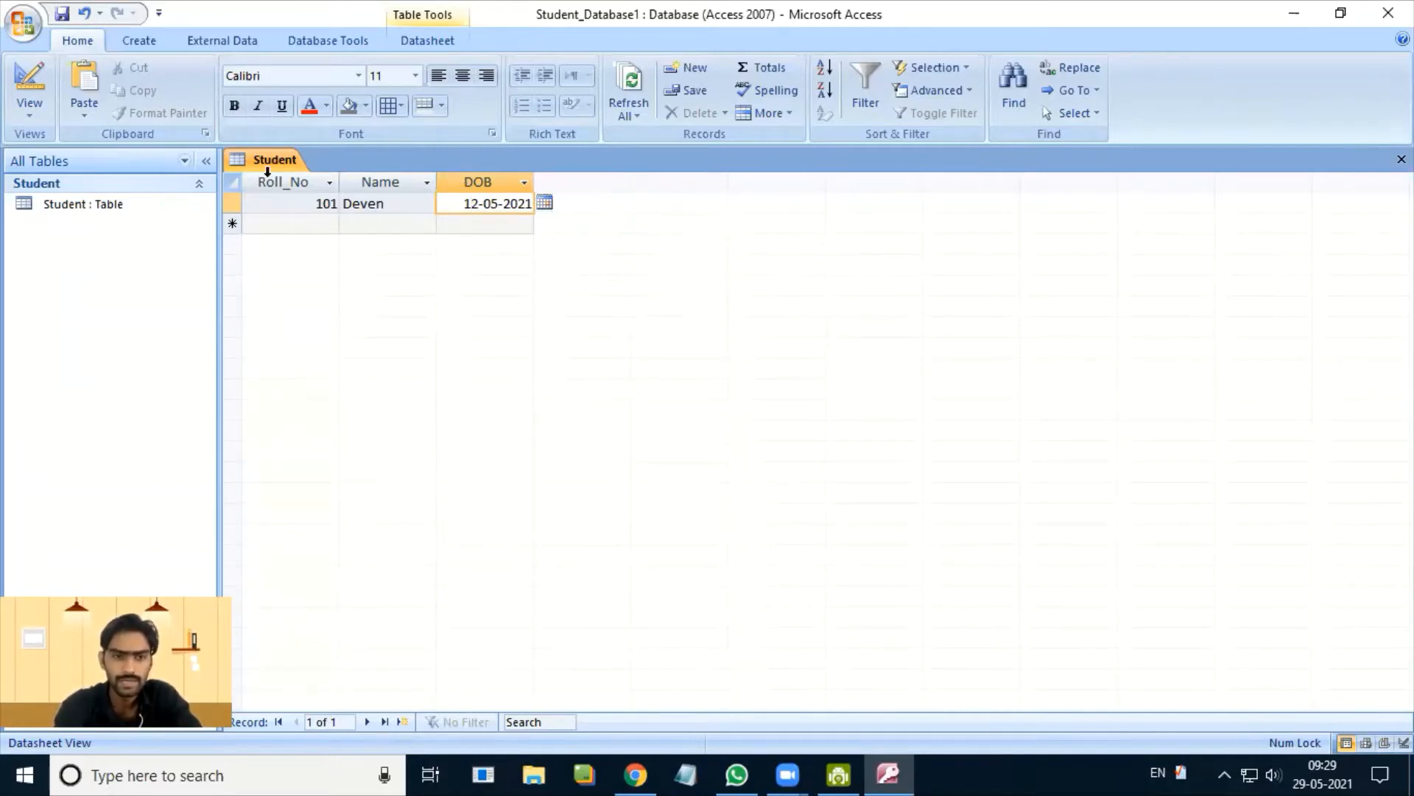
pyautogui.click(473, 204)
# - Return the Student table to Design View and open the Format property of the DOB field
pyautogui.rightClick(281, 148)
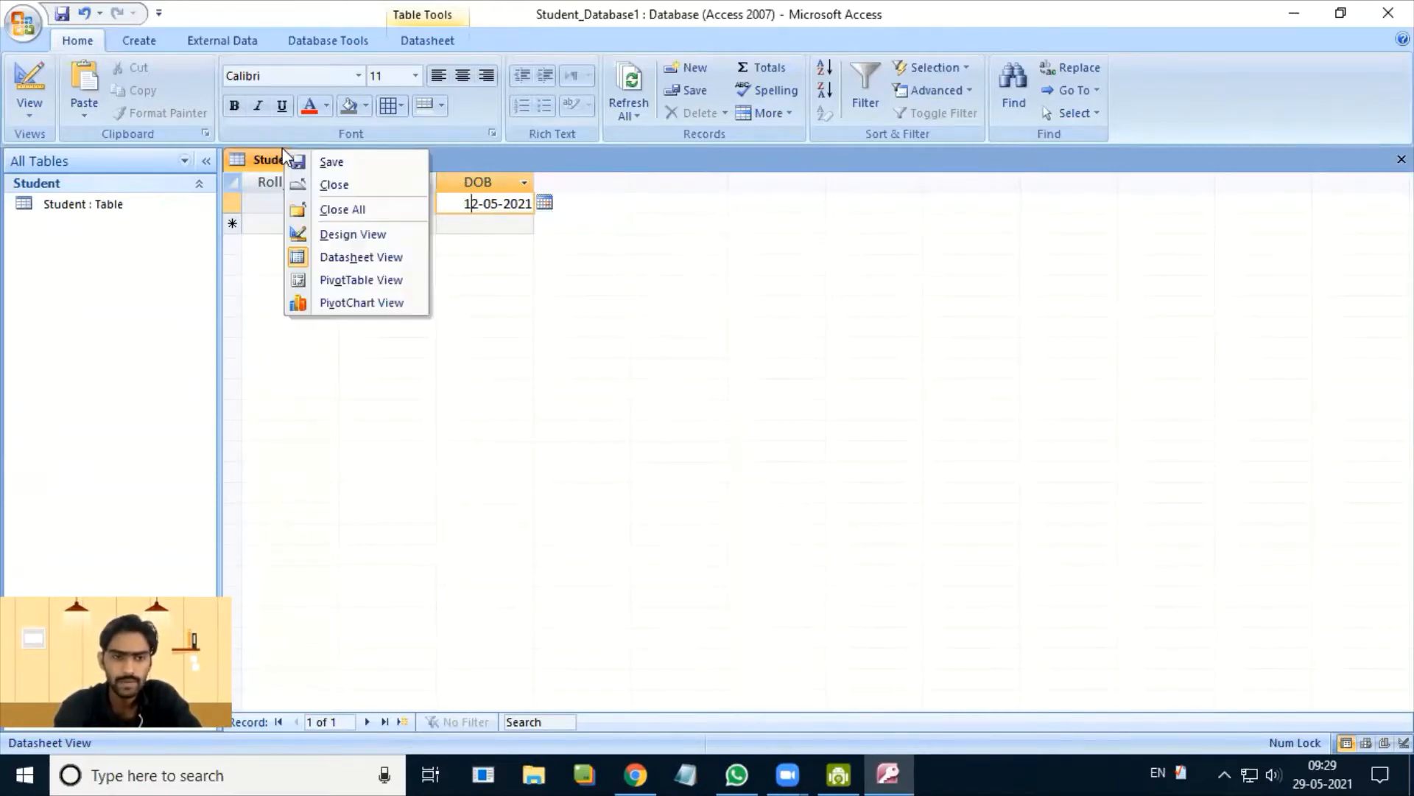
pyautogui.click(341, 237)
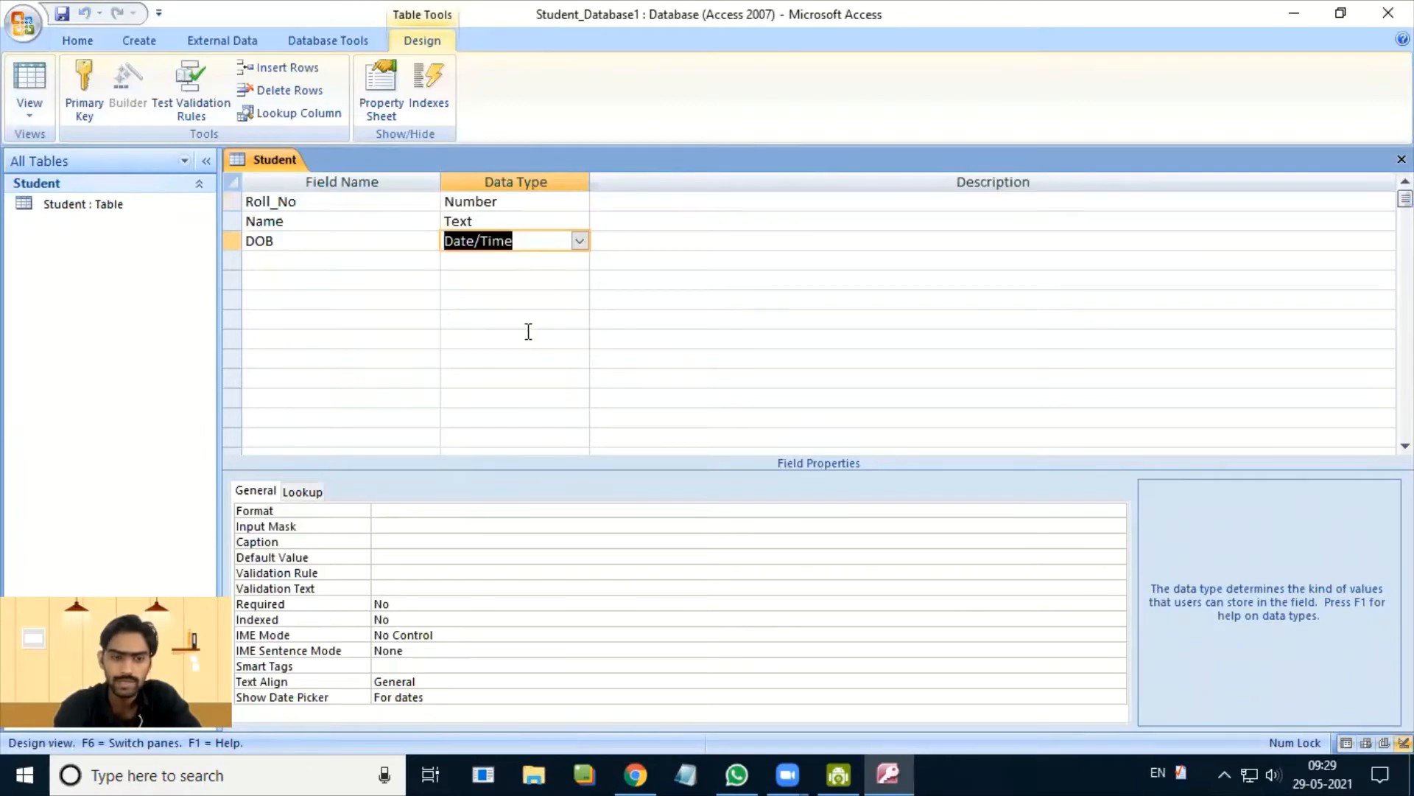
pyautogui.click(425, 508)
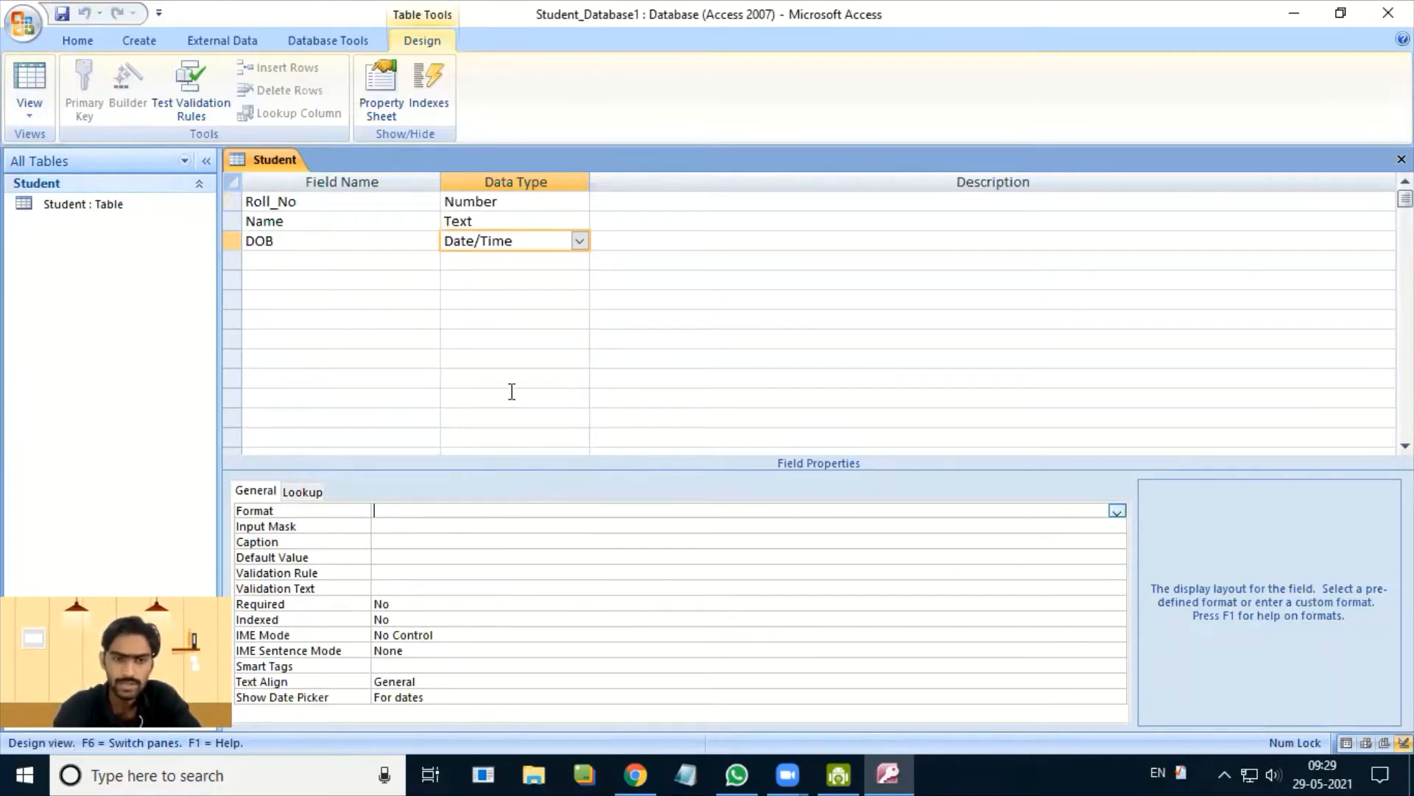
# - Enter dd/mm/yyyy as the description in the empty row below the DOB field
pyautogui.click(652, 263)
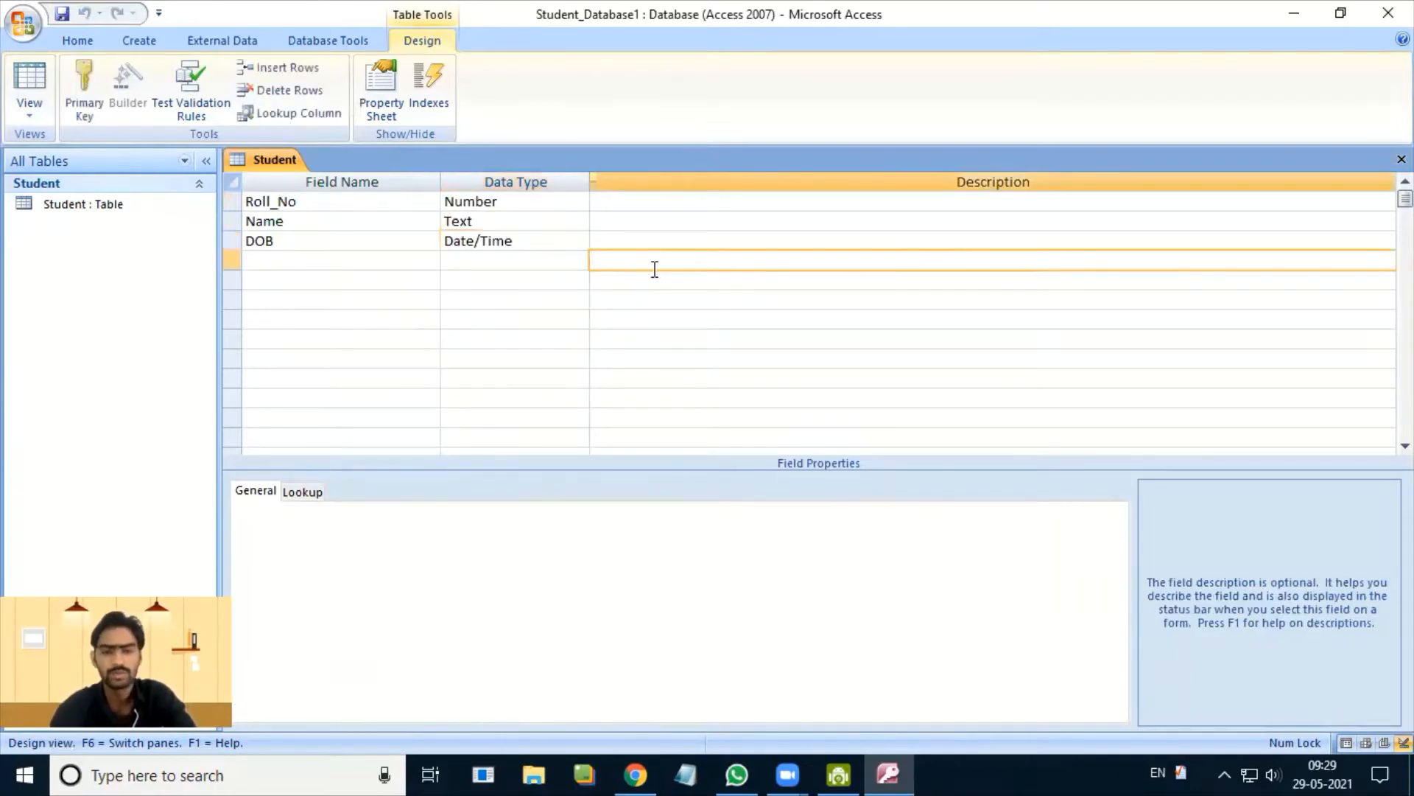
pyautogui.write('dd')
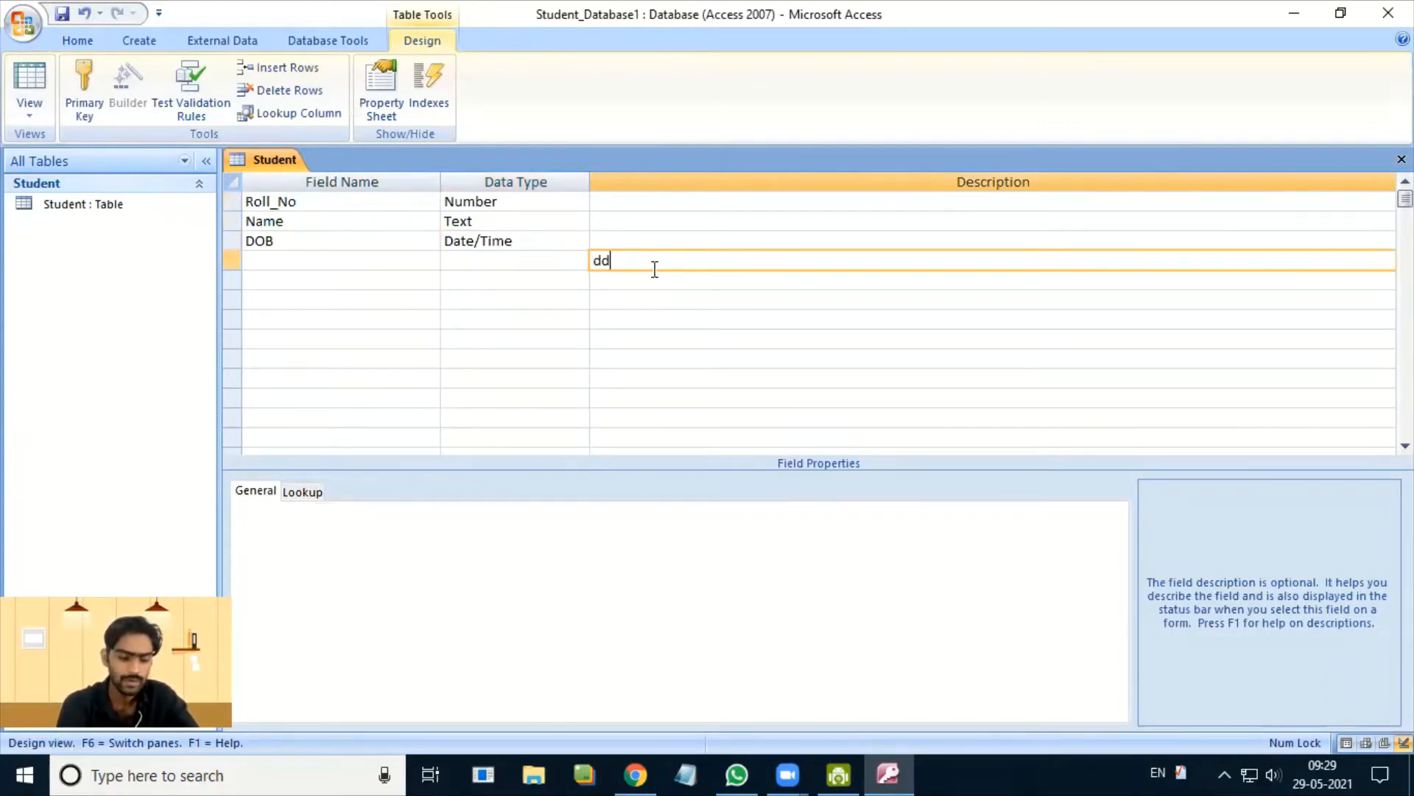
pyautogui.write('/mm')
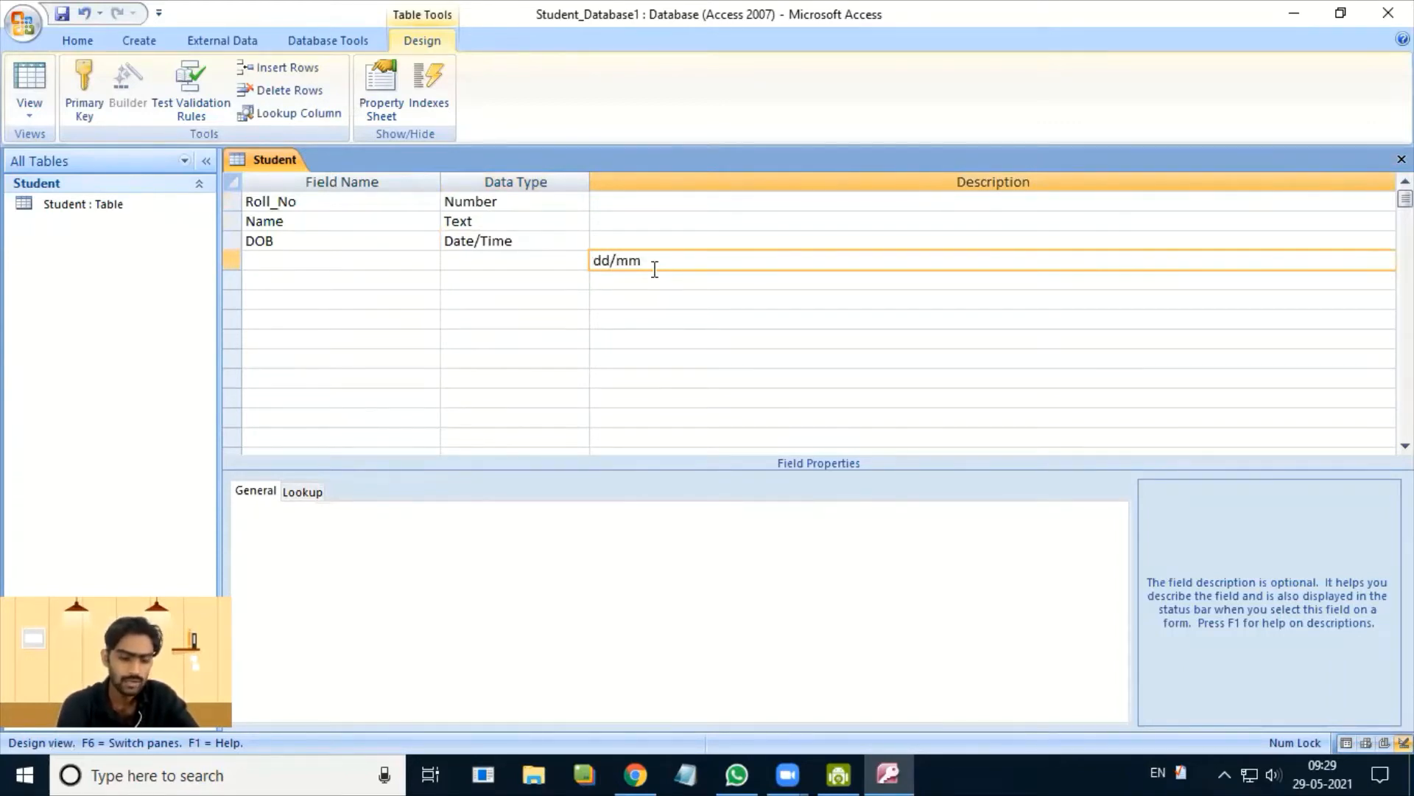
pyautogui.write('/yyyy')
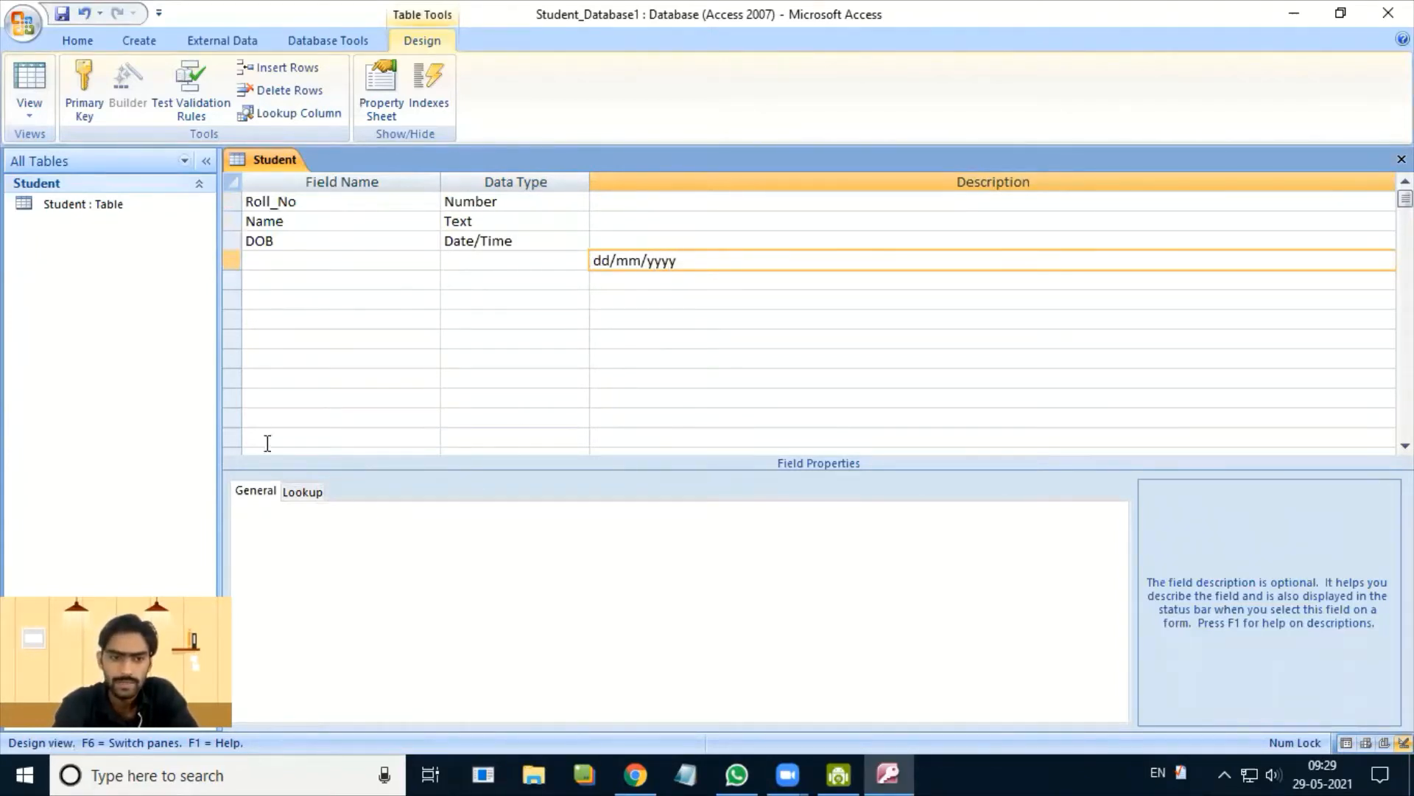
# - Set the DOB field's Format property to dd/mm/yyyy and try to save the Student table
pyautogui.click(410, 239)
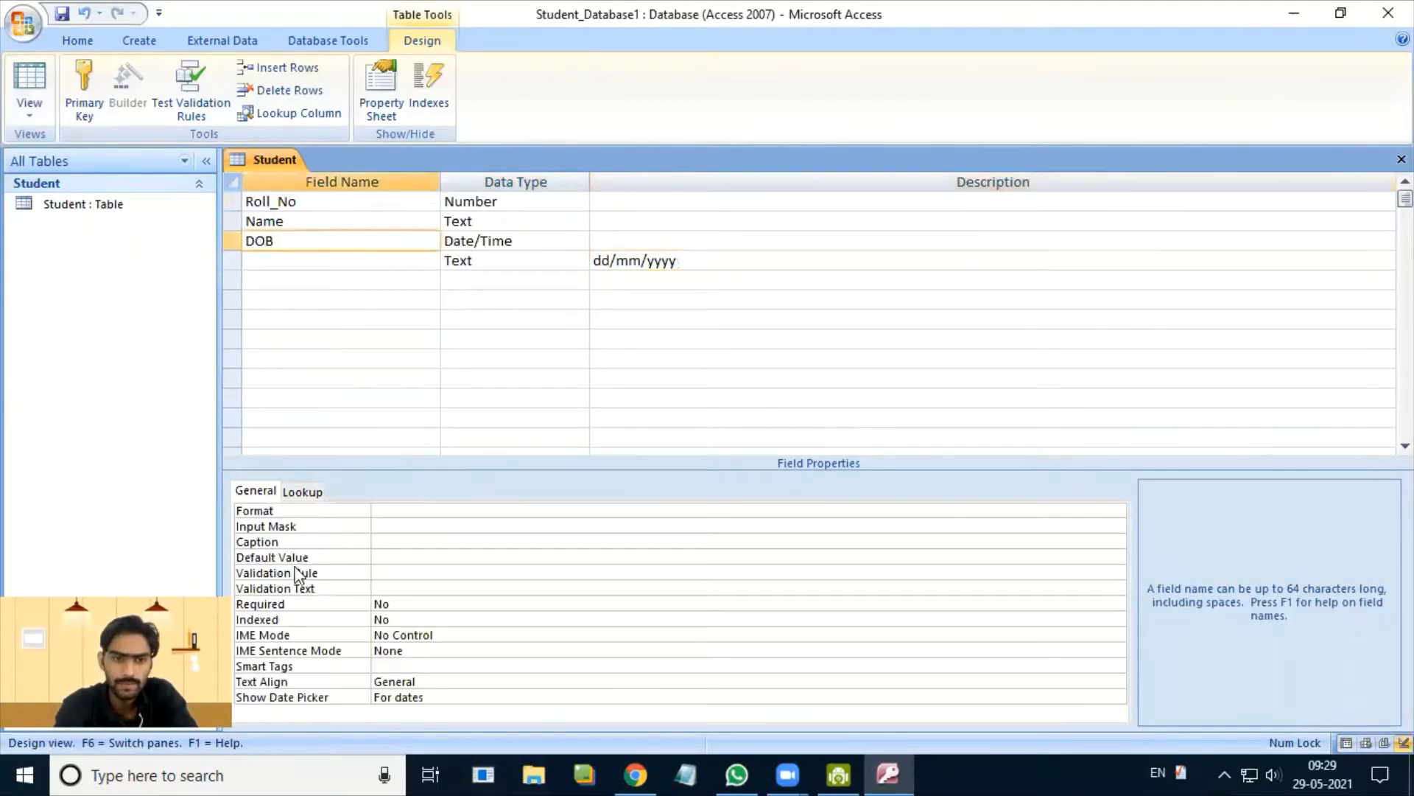
pyautogui.click(420, 512)
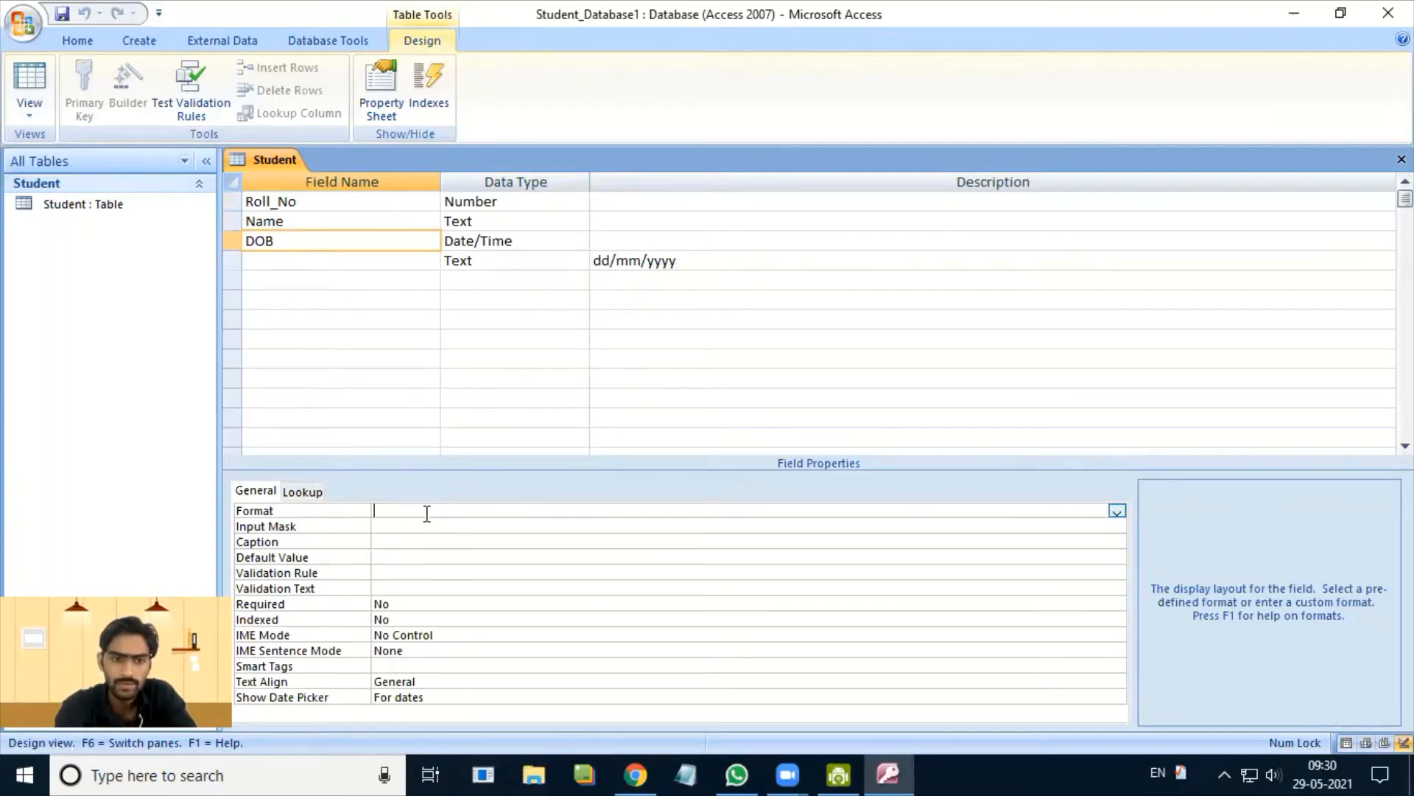
pyautogui.write('dd/mm/yyyy')
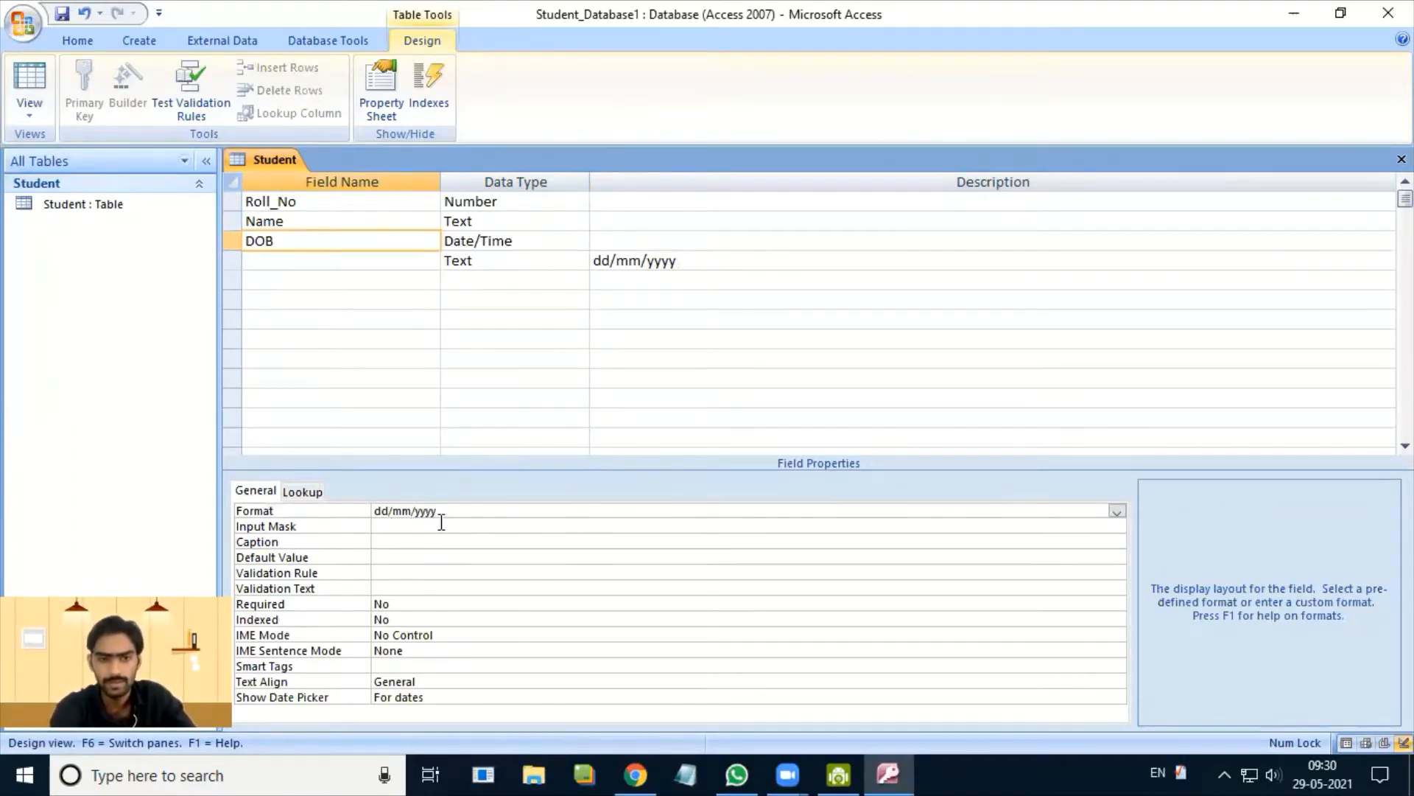
pyautogui.rightClick(265, 169)
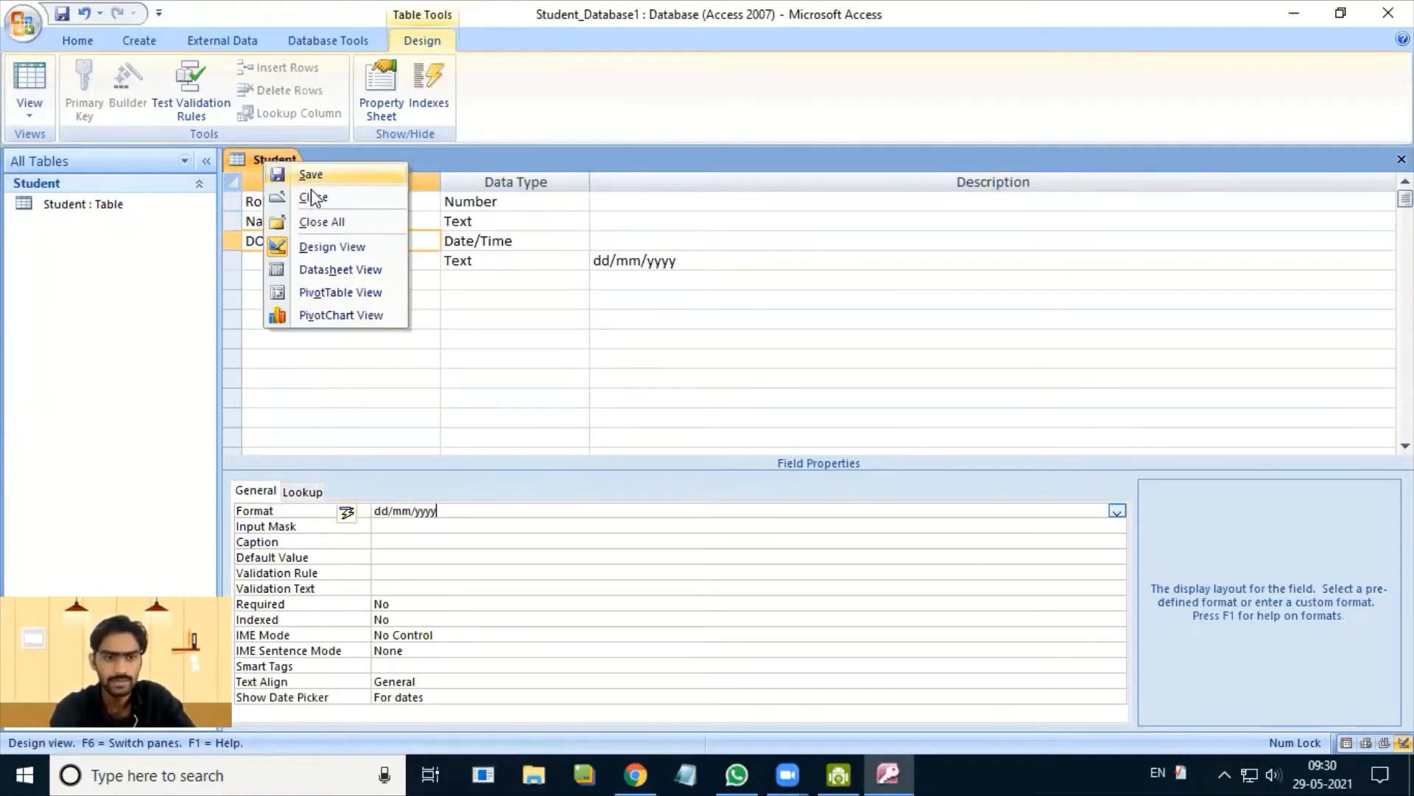
pyautogui.click(311, 174)
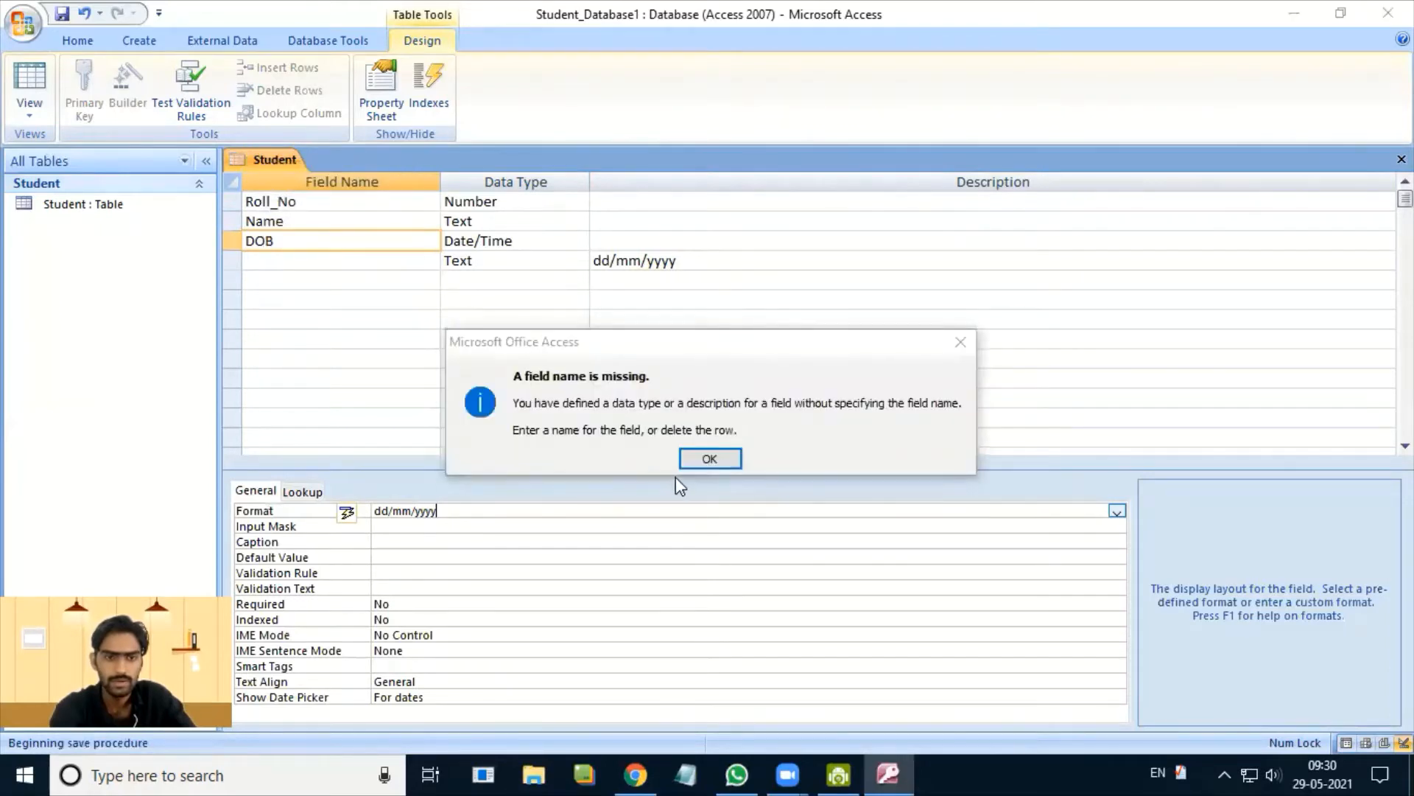
pyautogui.click(709, 459)
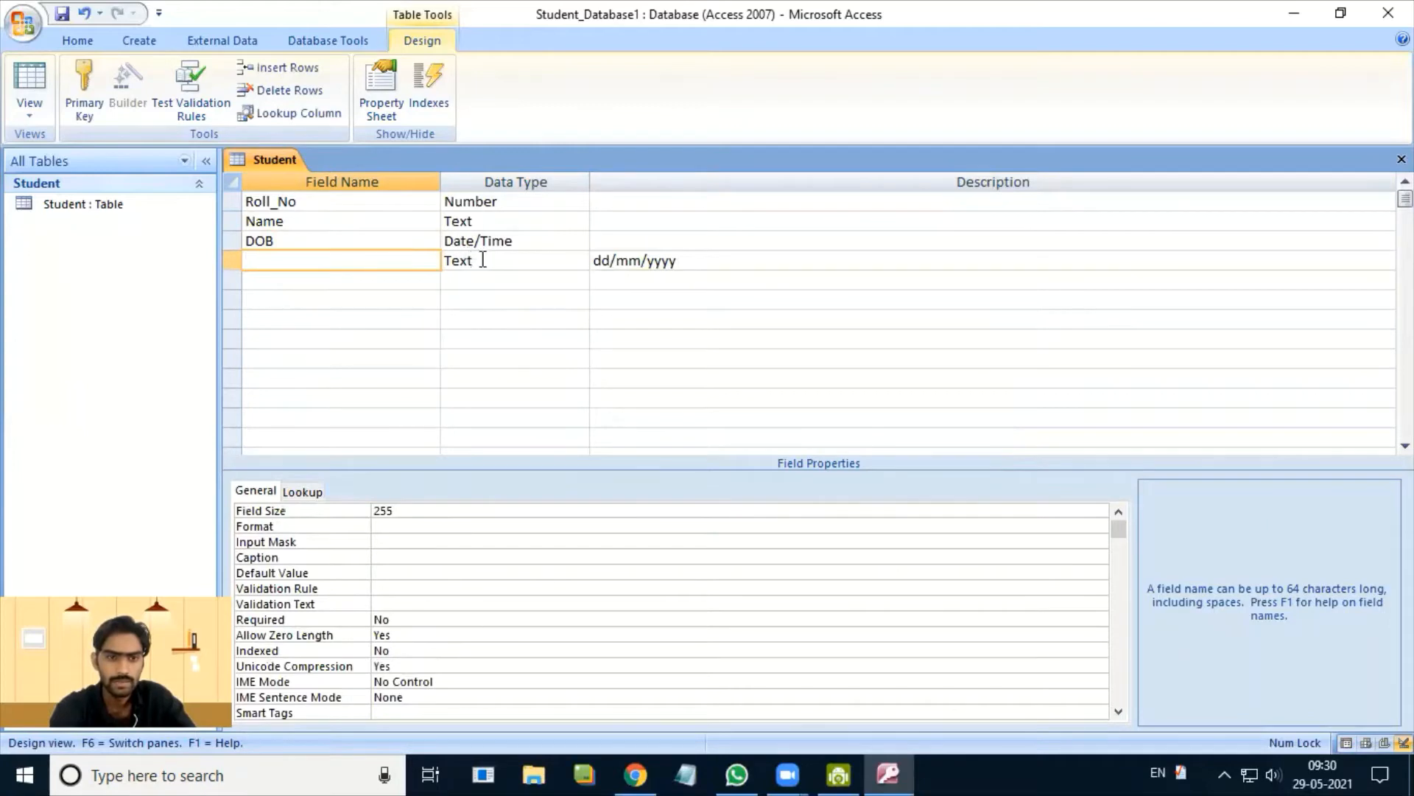
# - Delete the unnamed field row holding the dd/mm/yyyy description below the DOB field
pyautogui.rightClick(640, 258)
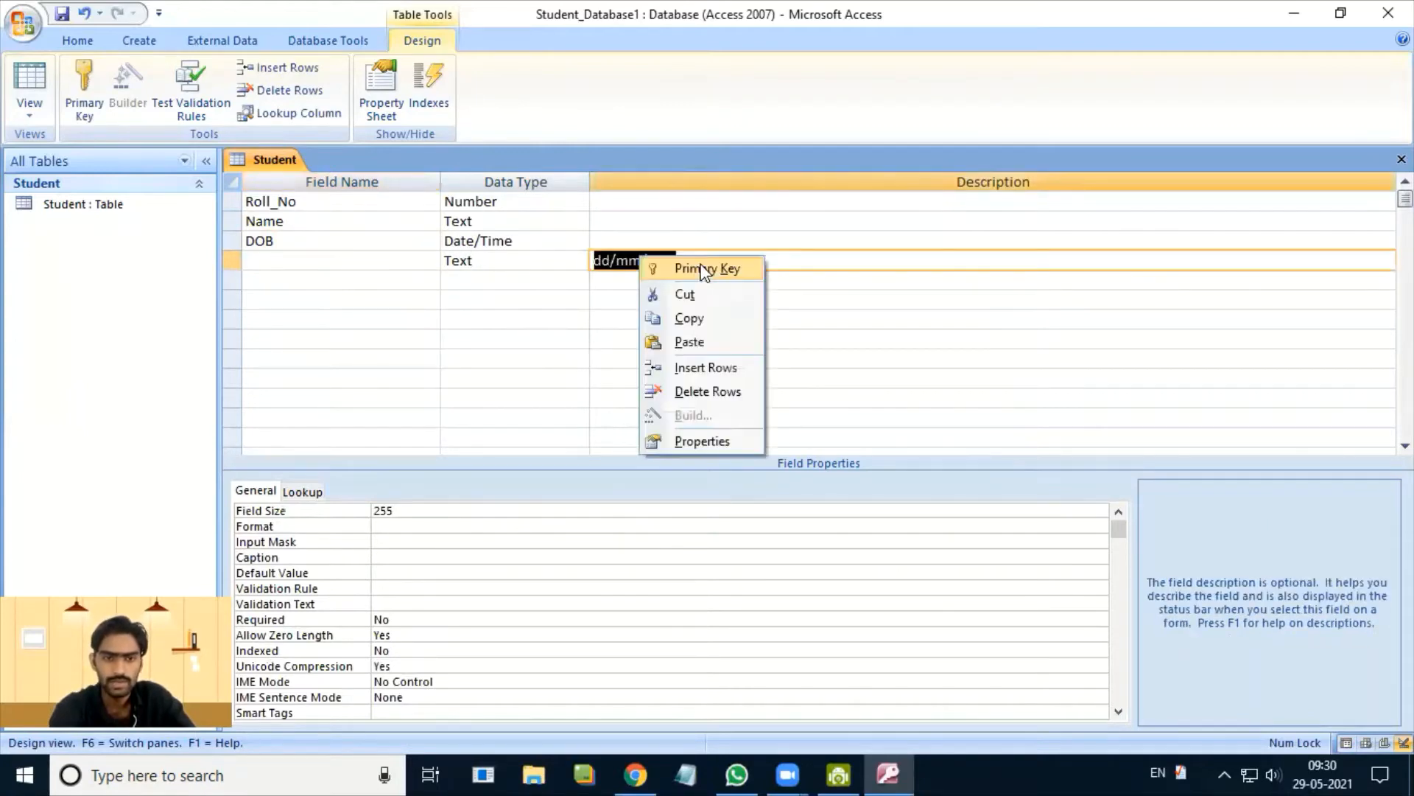
pyautogui.click(226, 266)
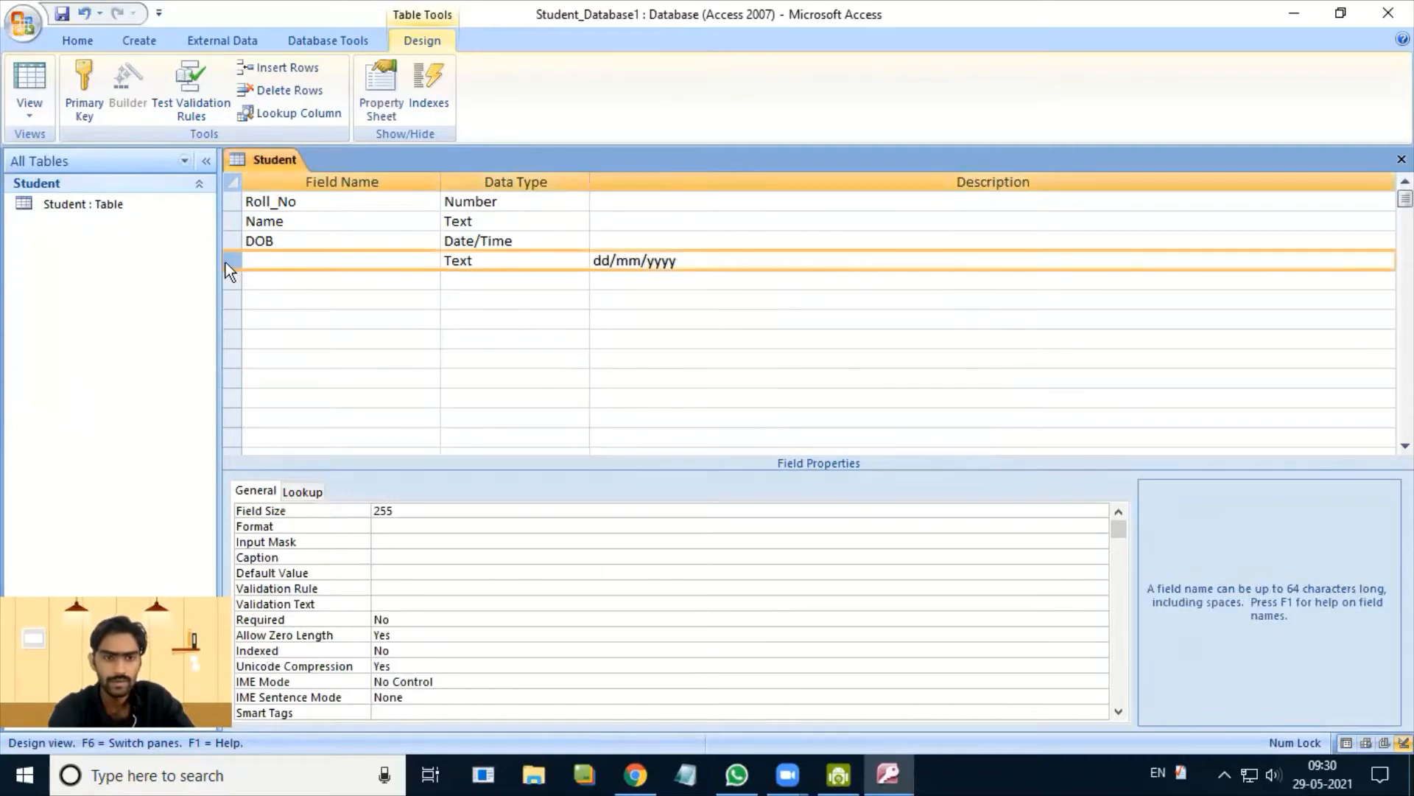
pyautogui.press('Delete')
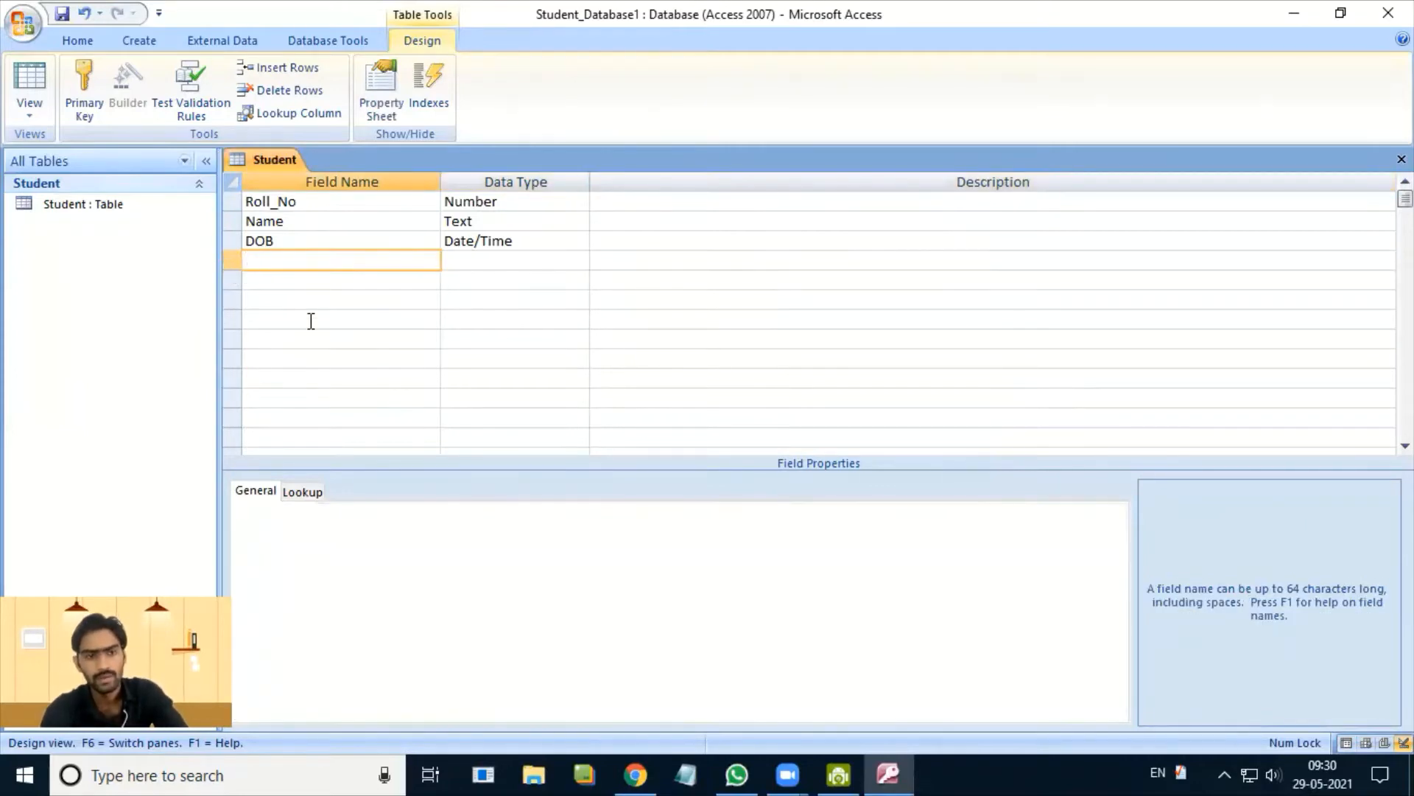
# - Show the Student table in Datasheet View and enter a day/month/year date of birth in a new record
pyautogui.rightClick(256, 156)
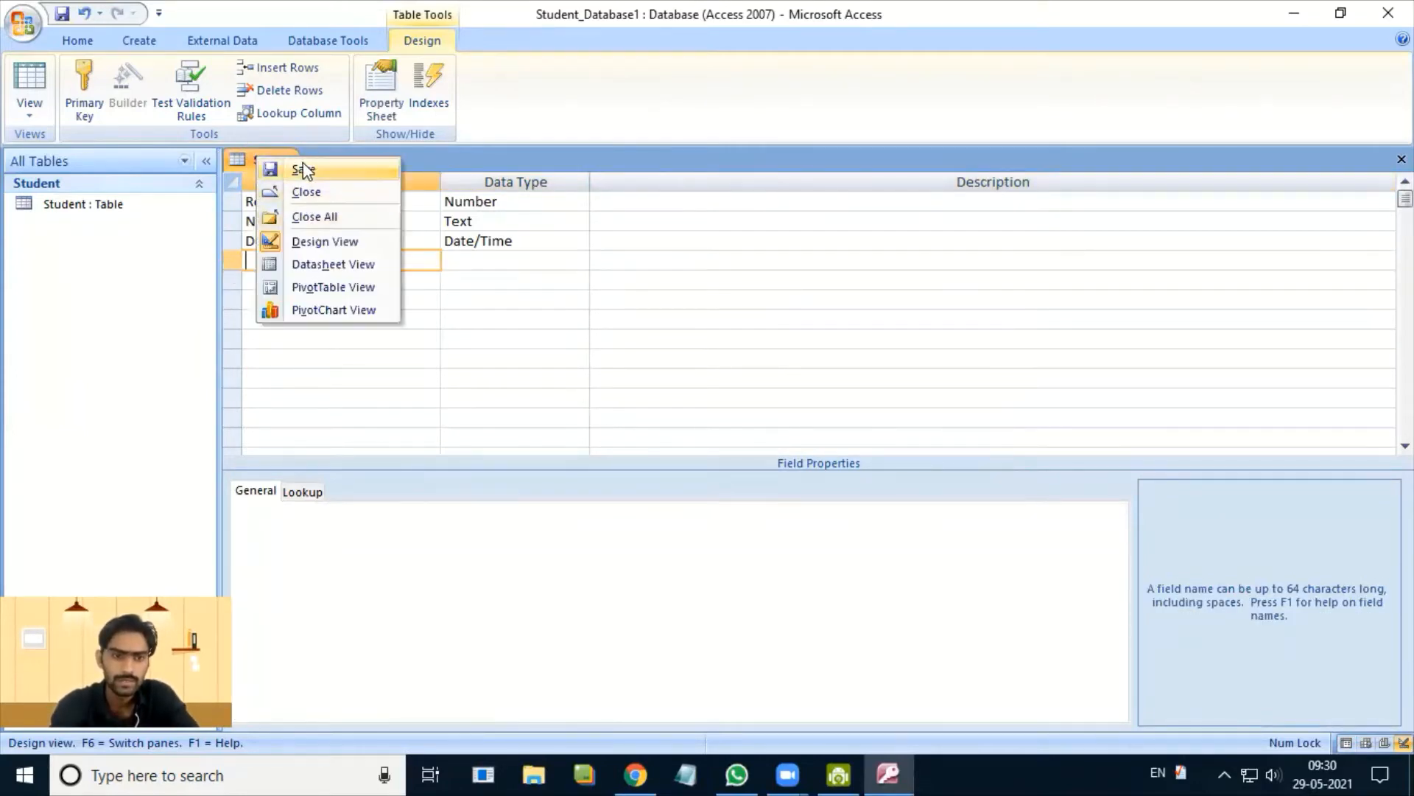
pyautogui.click(324, 272)
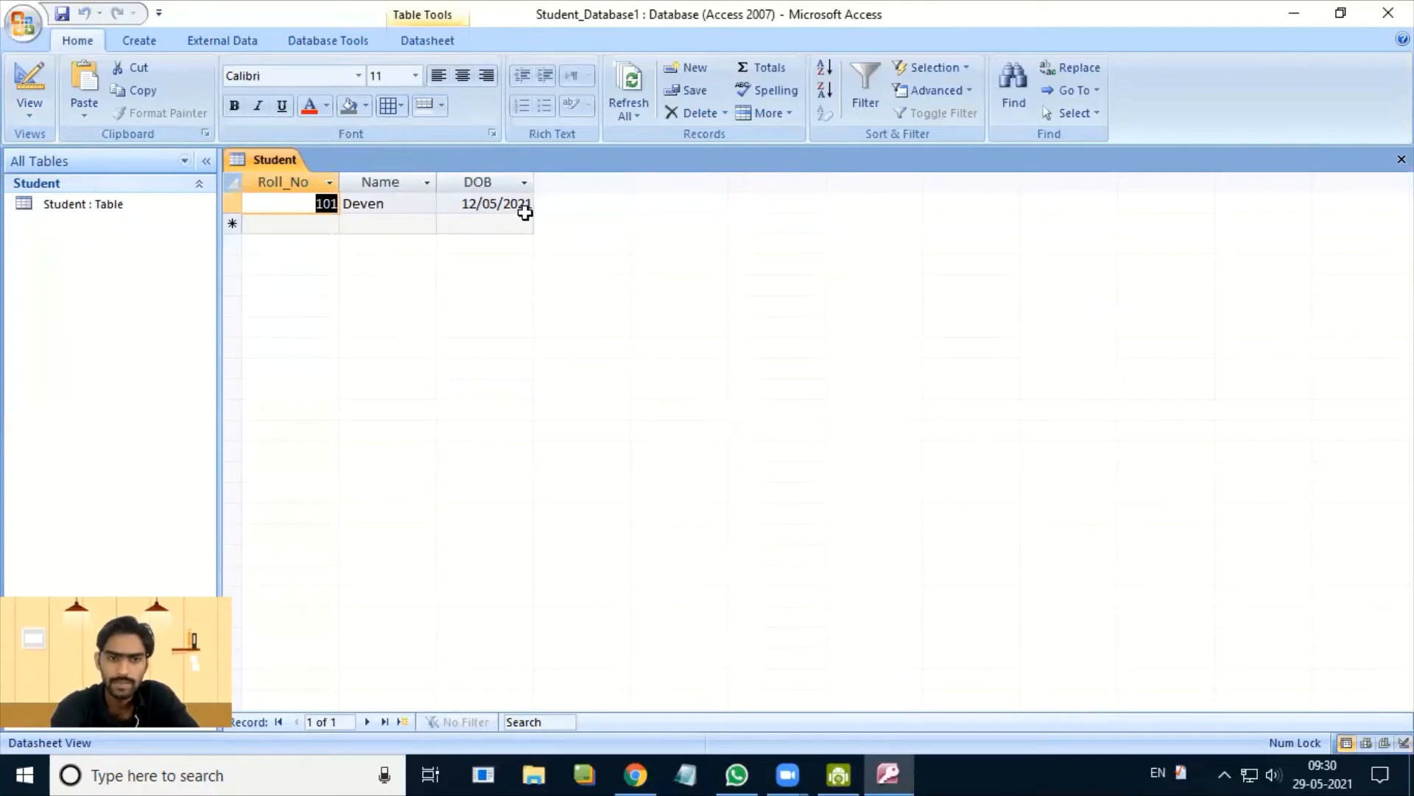
pyautogui.click(452, 222)
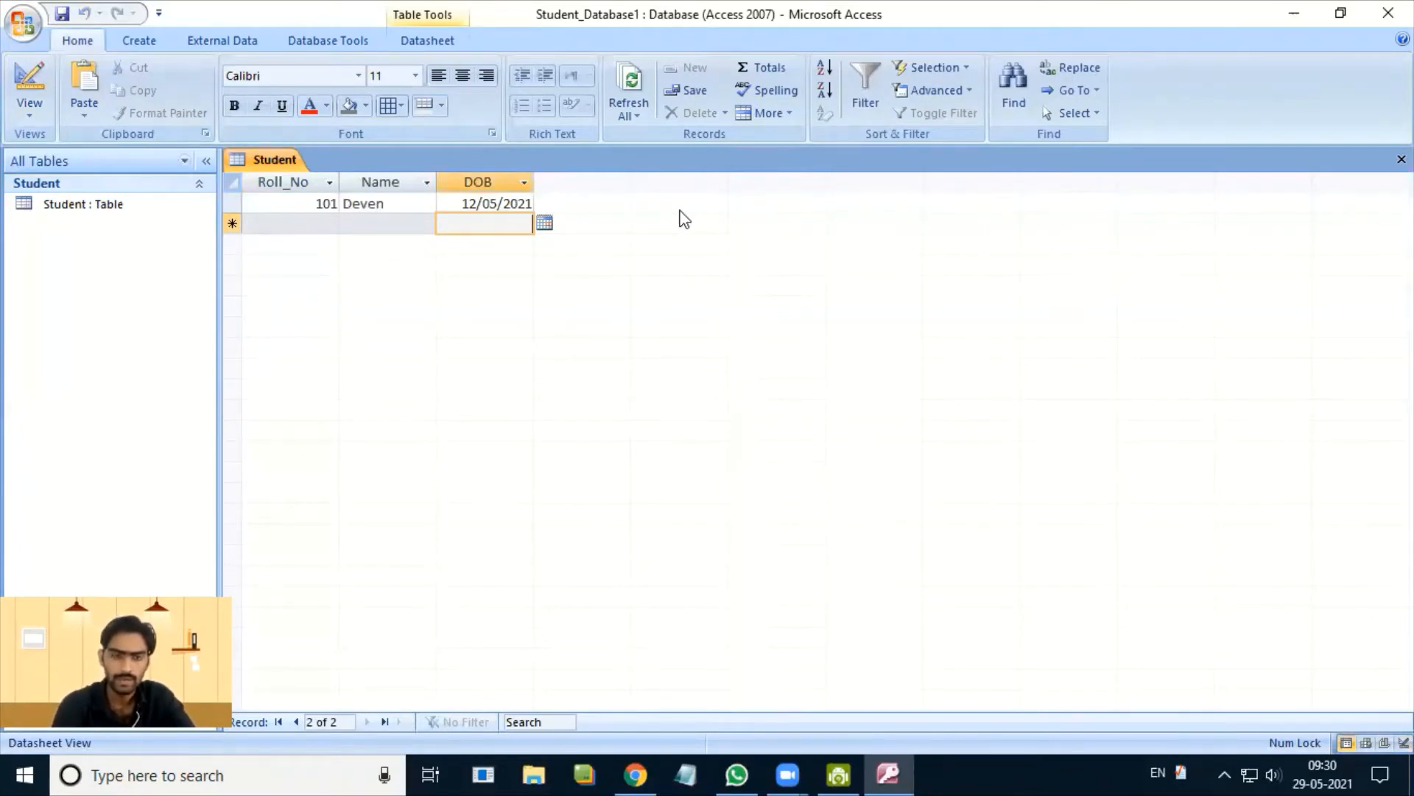
pyautogui.write('25/')
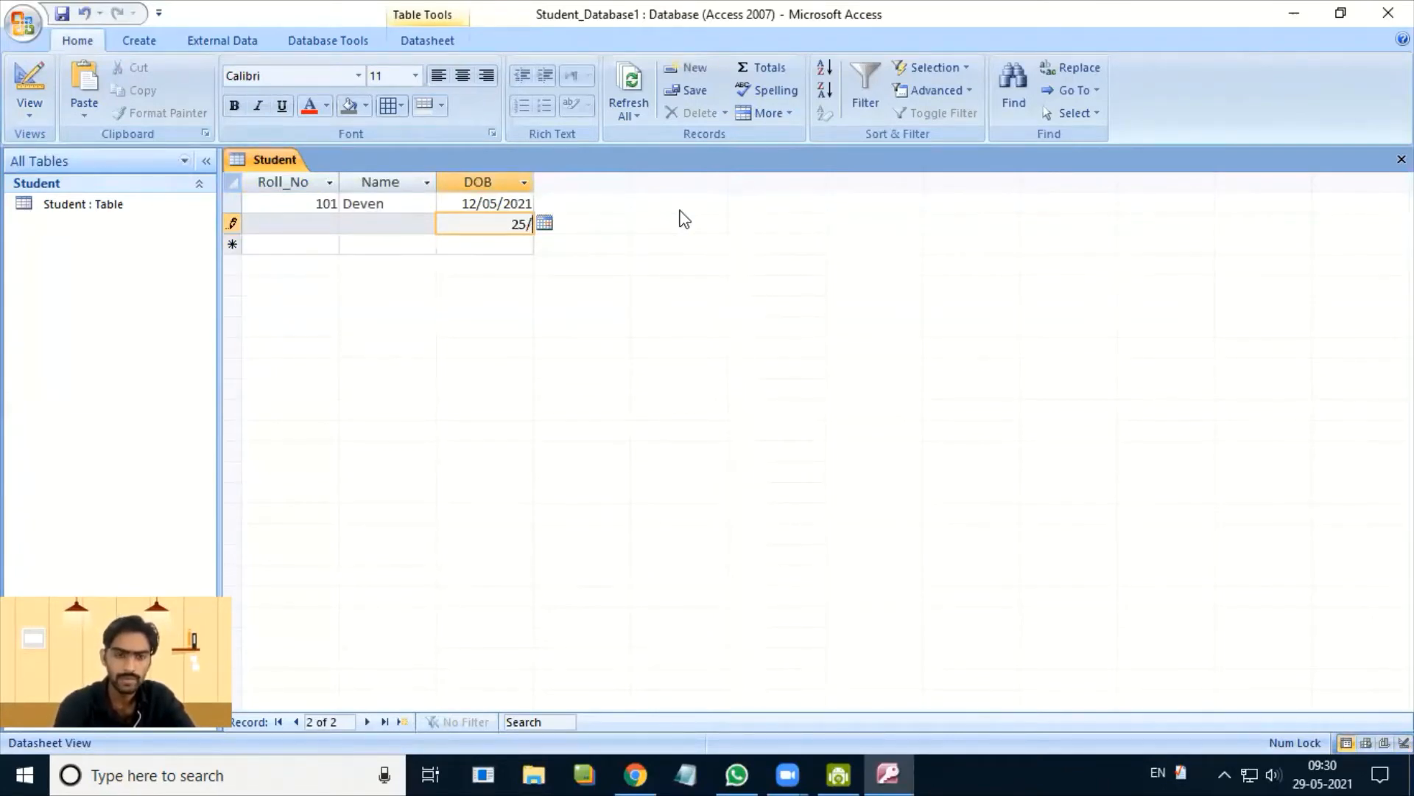
pyautogui.write('04/')
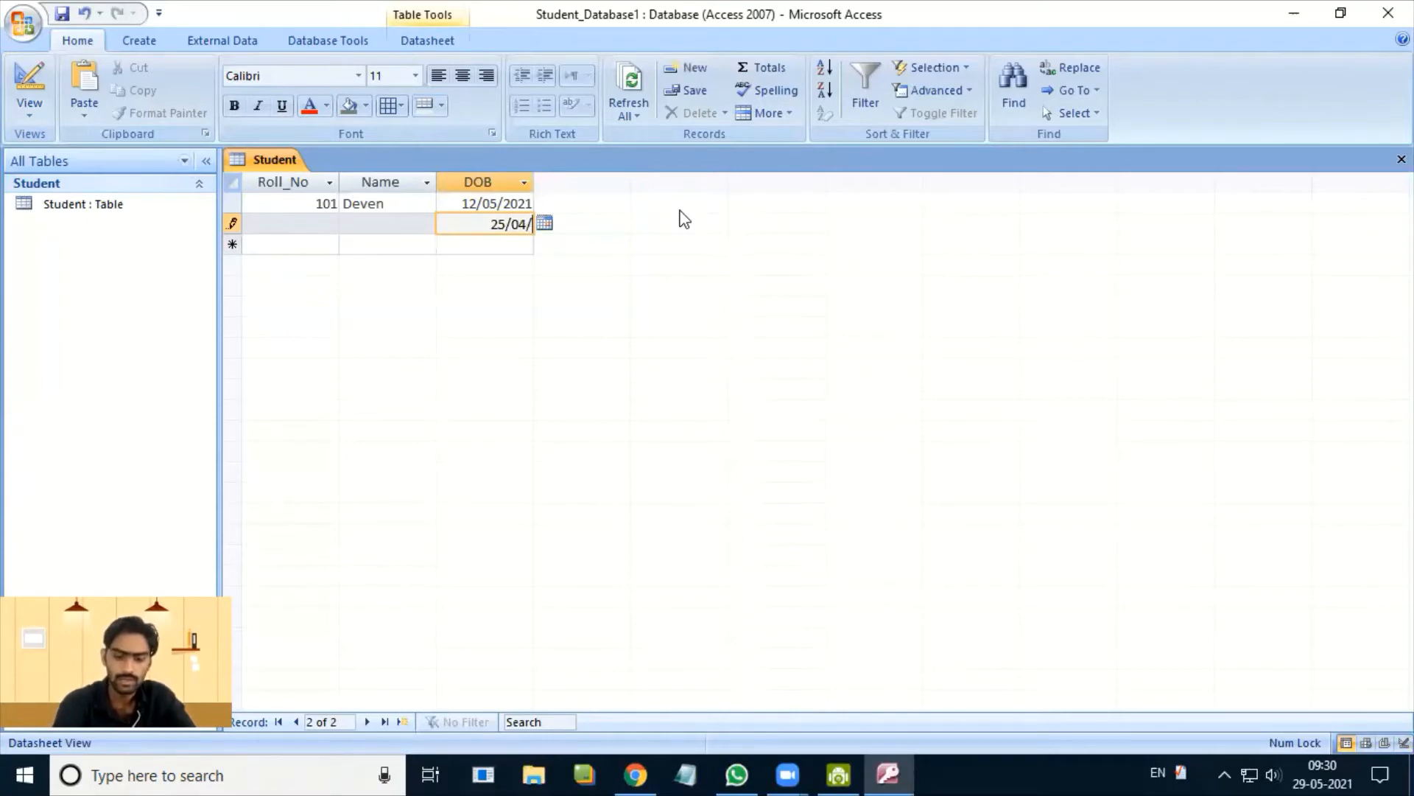
pyautogui.write('2021')
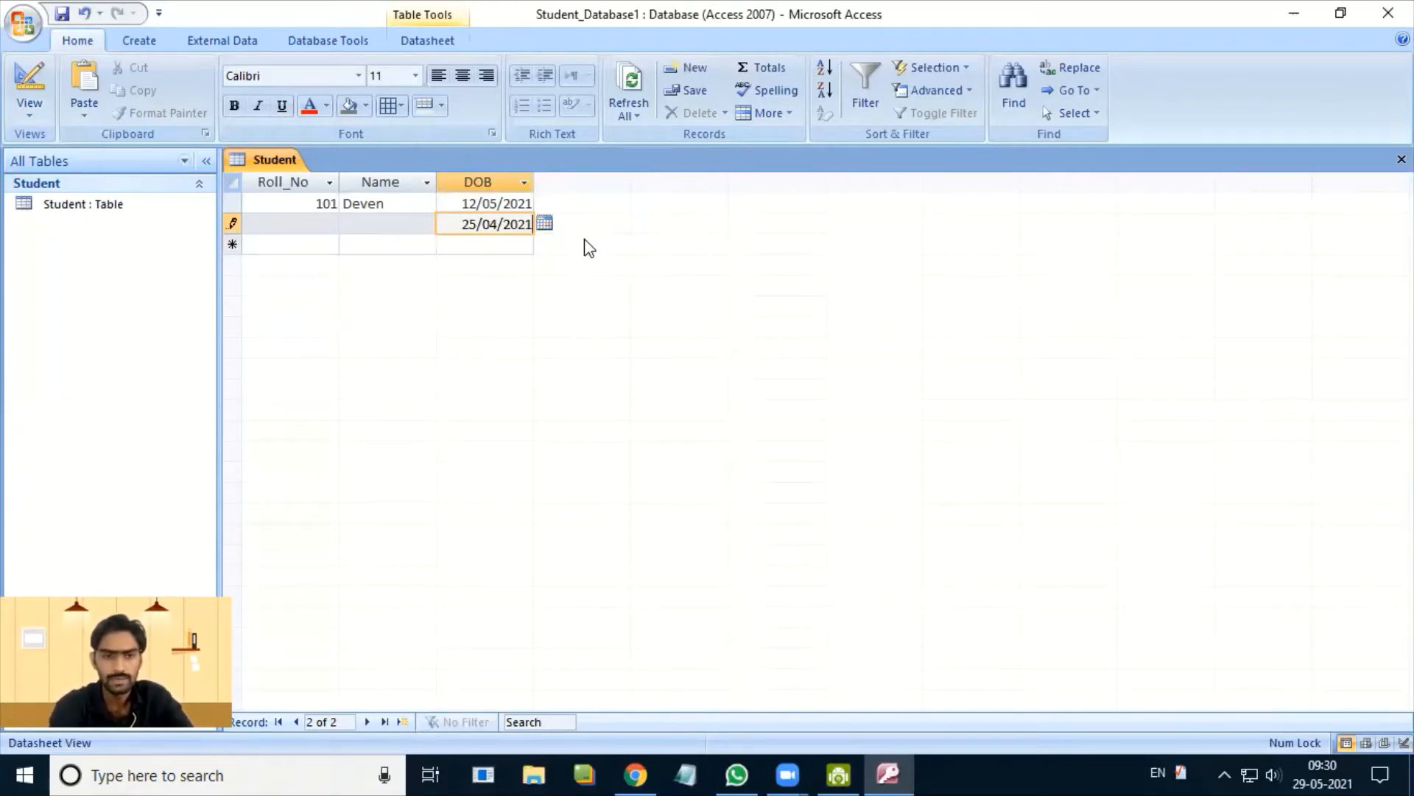
pyautogui.press('Return')
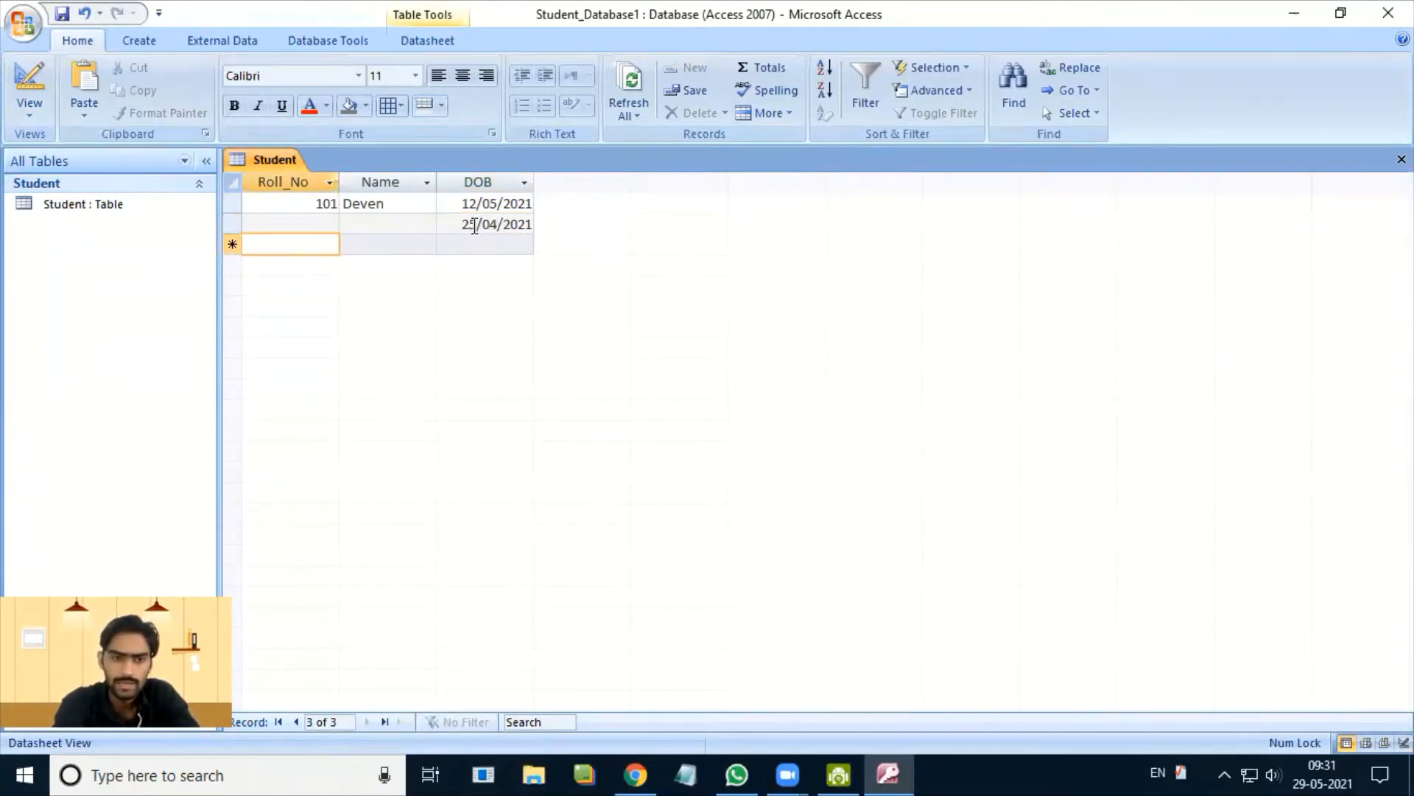
# - Return the Student table to Design View and set the DOB field's Format property to mm/dd/yyyy
pyautogui.rightClick(295, 160)
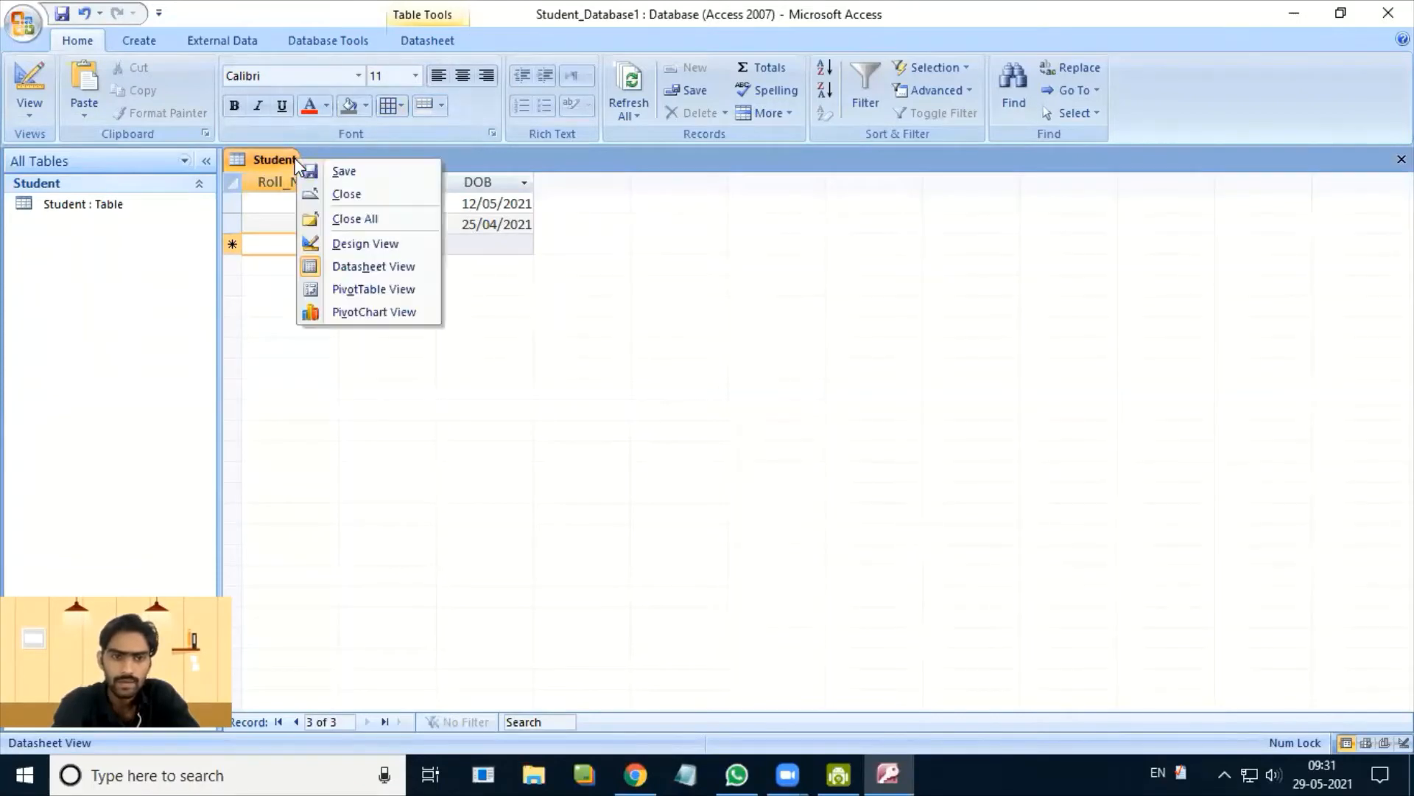
pyautogui.click(357, 245)
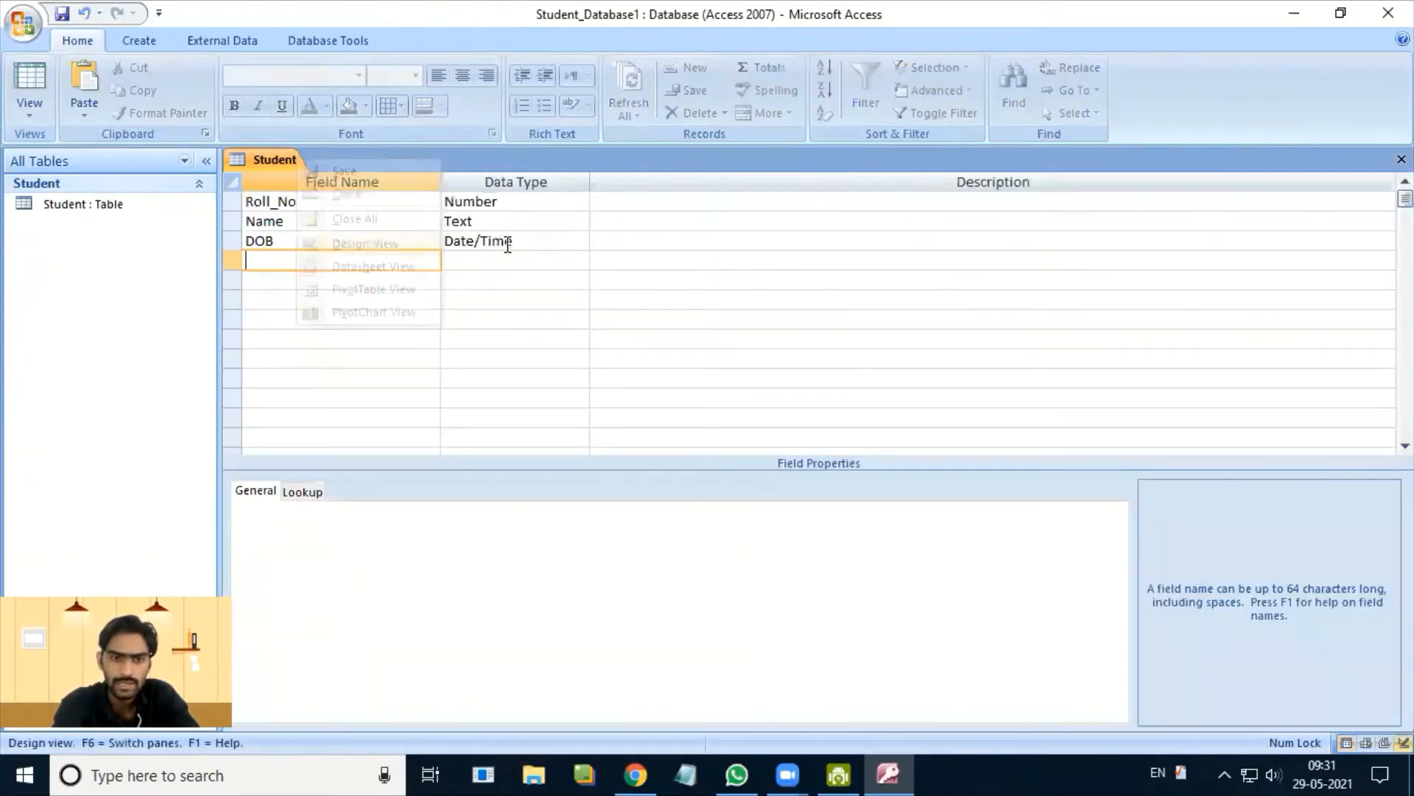
pyautogui.click(513, 237)
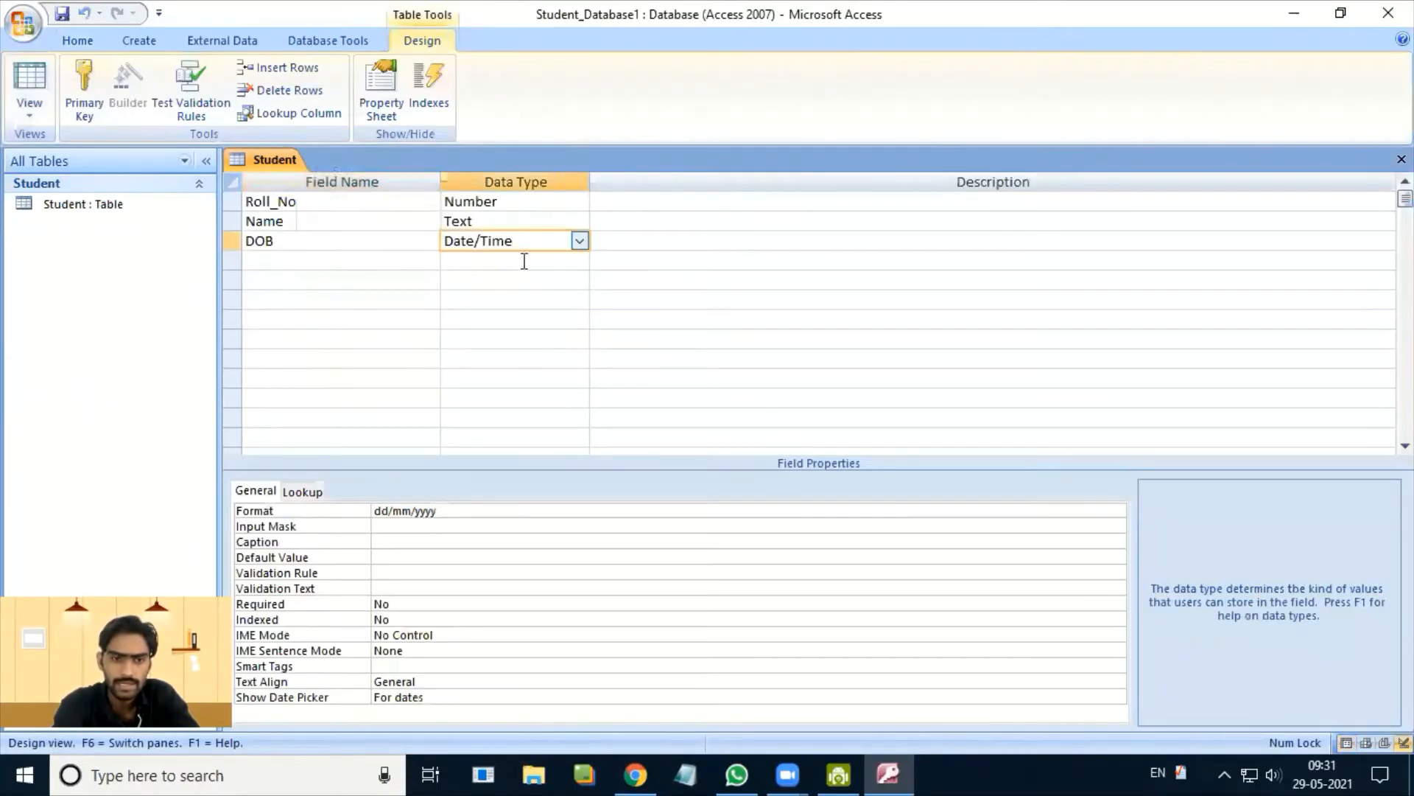
pyautogui.moveTo(431, 508); pyautogui.dragTo(322, 510)
pyautogui.write('mm')
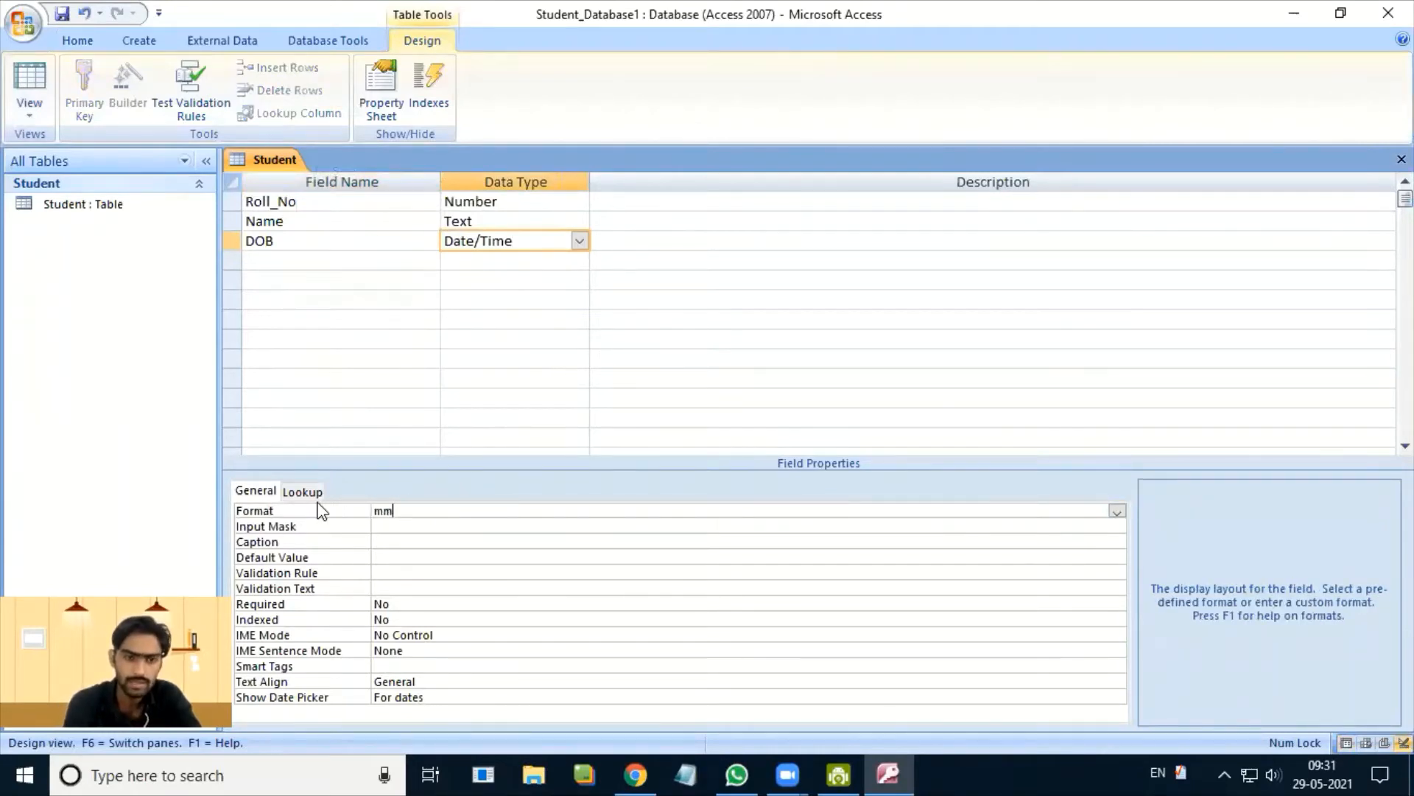
pyautogui.write('/')
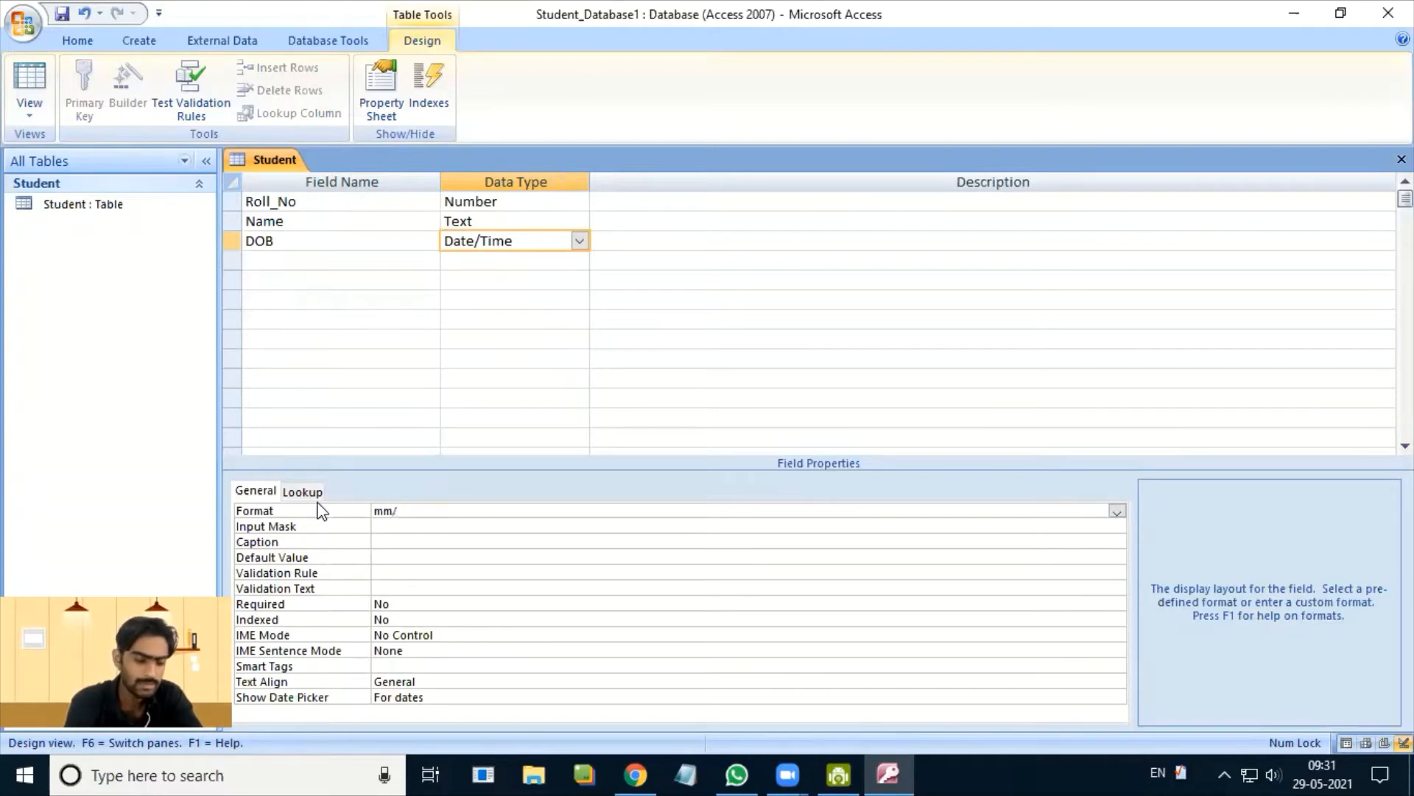
pyautogui.write('dd')
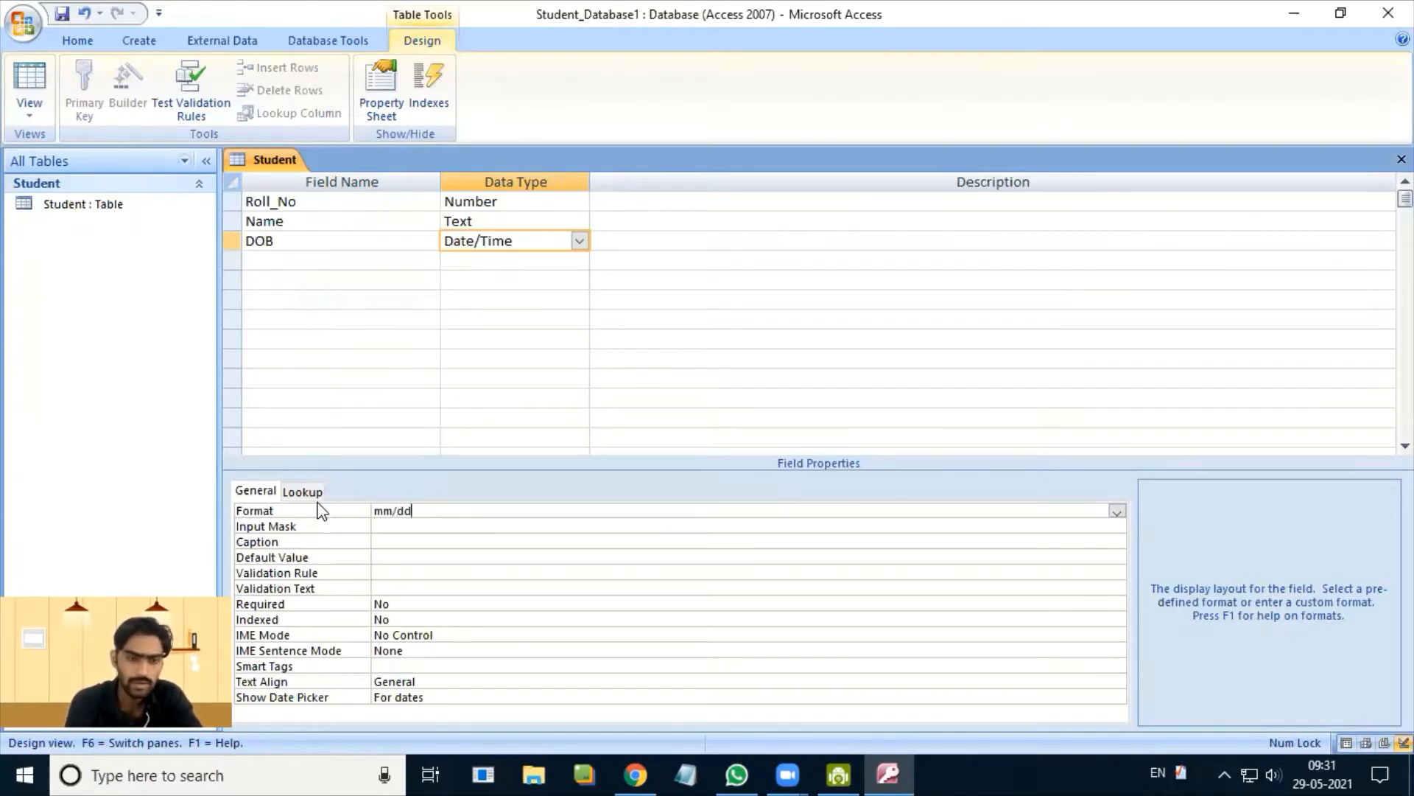
pyautogui.write('/')
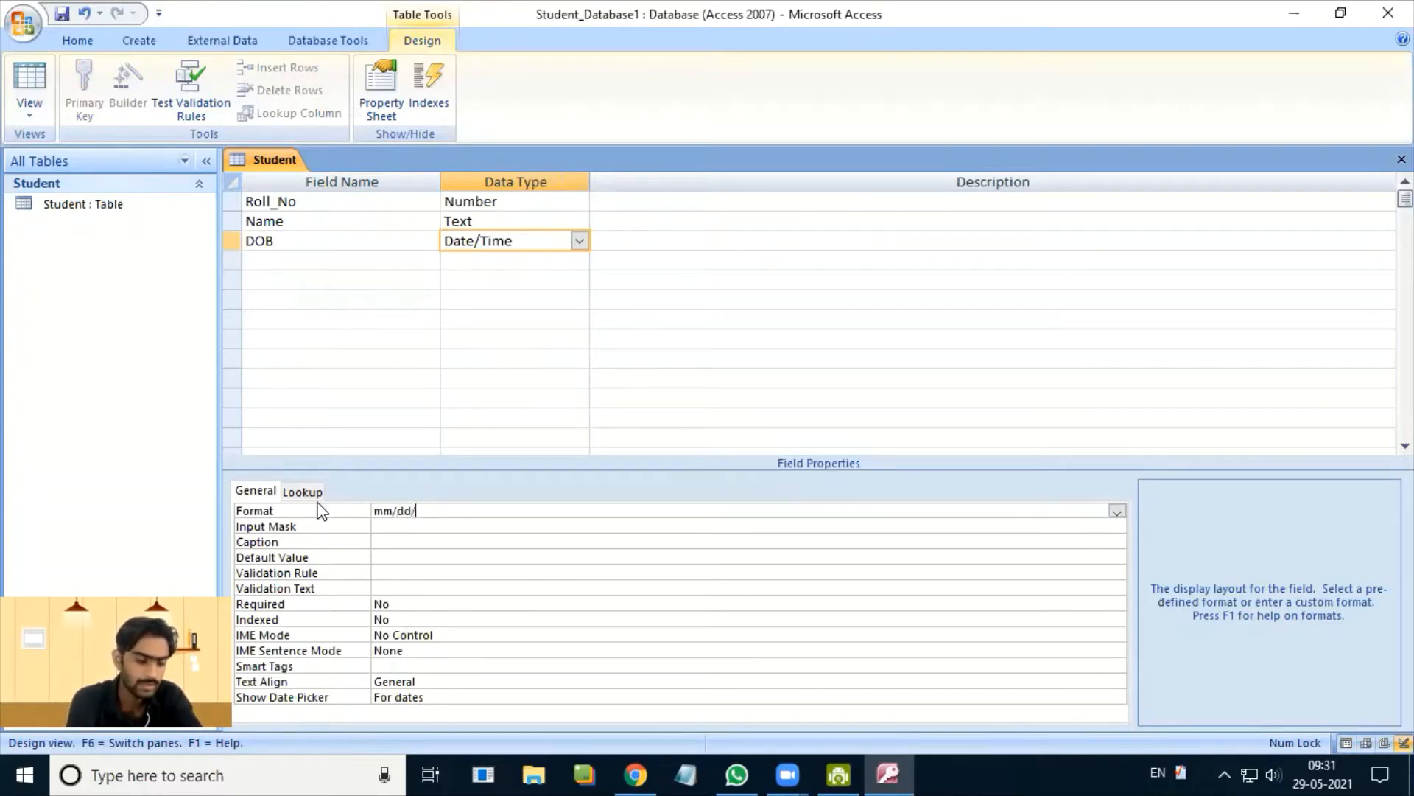
pyautogui.write('yyyy')
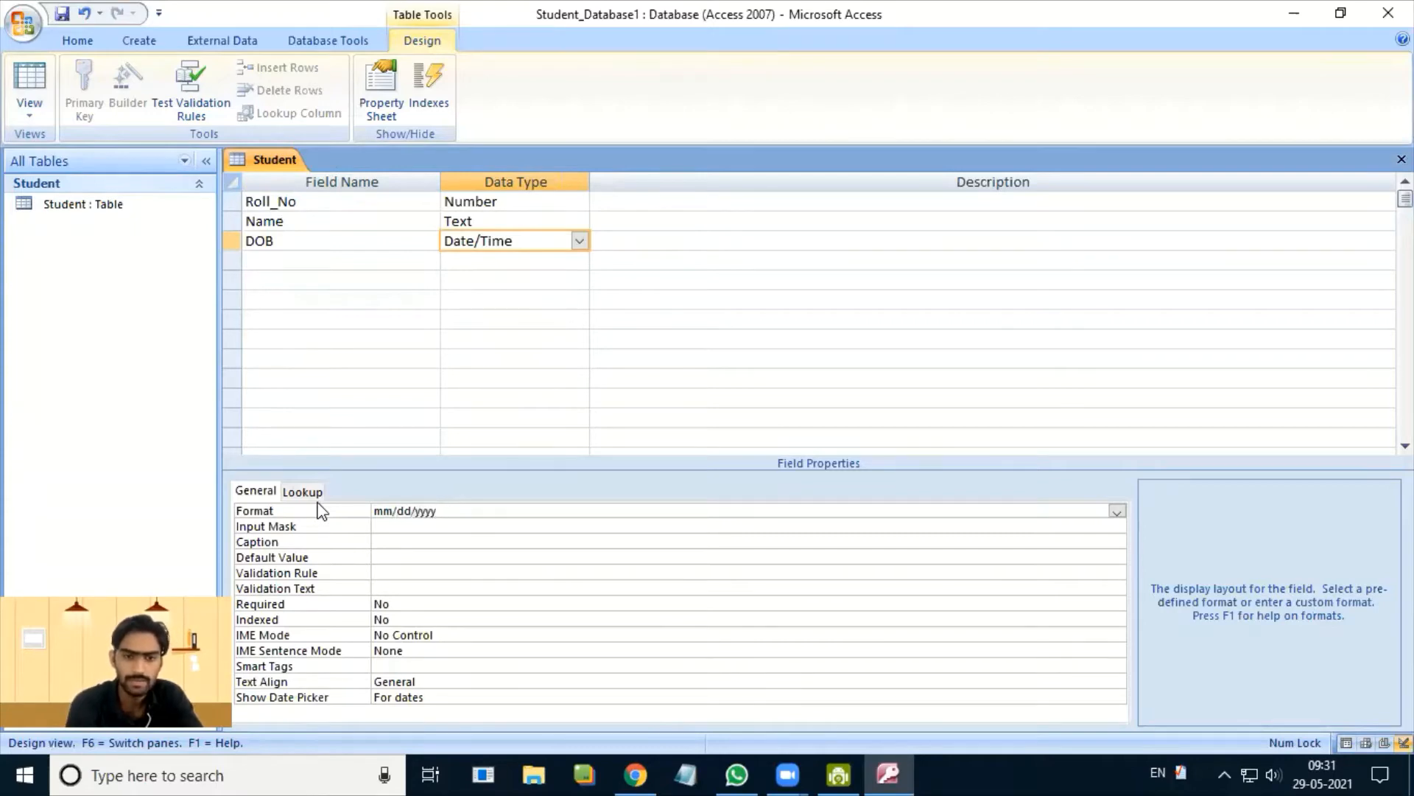
pyautogui.write('yy')
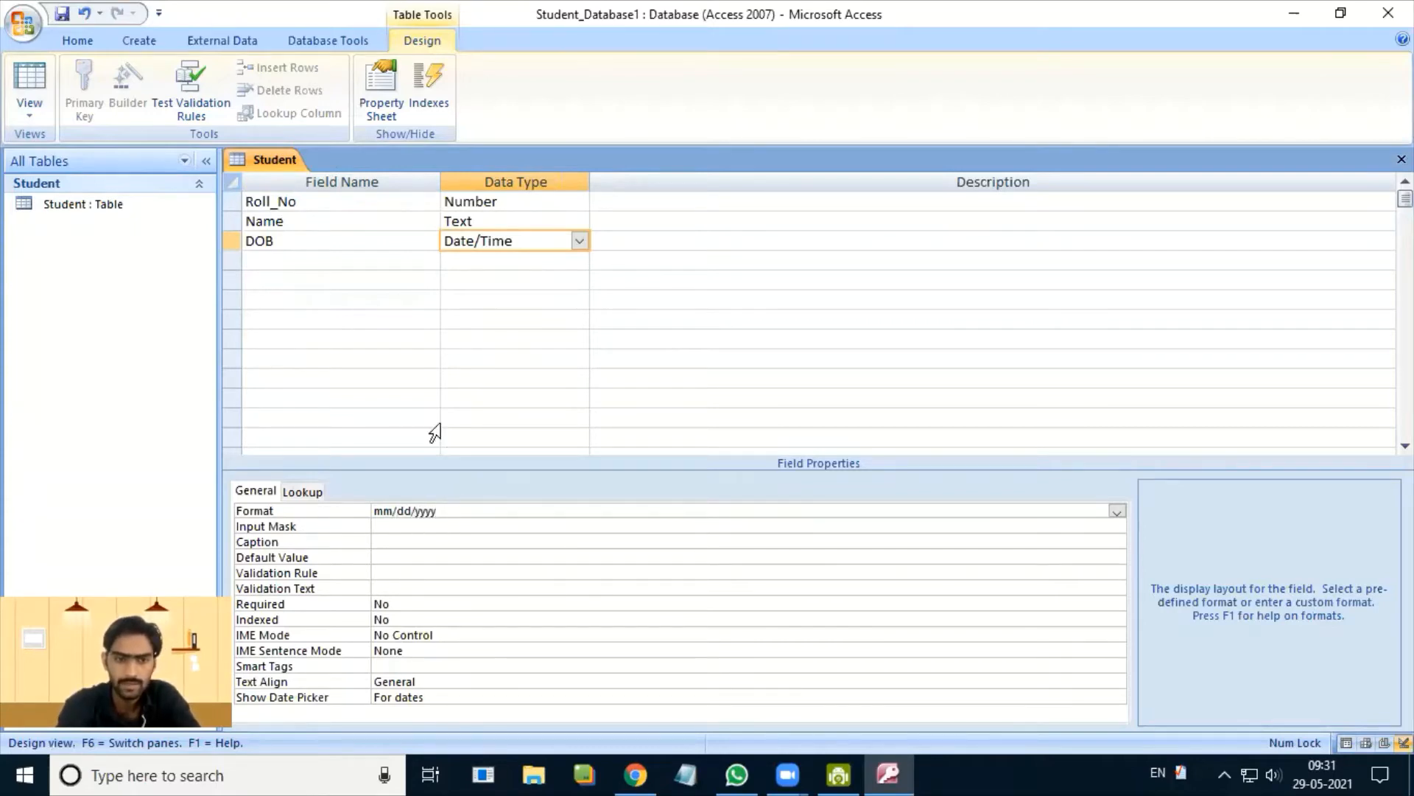
# - Save the Student table design and show the table in Datasheet View
pyautogui.rightClick(248, 164)
pyautogui.click(274, 178)
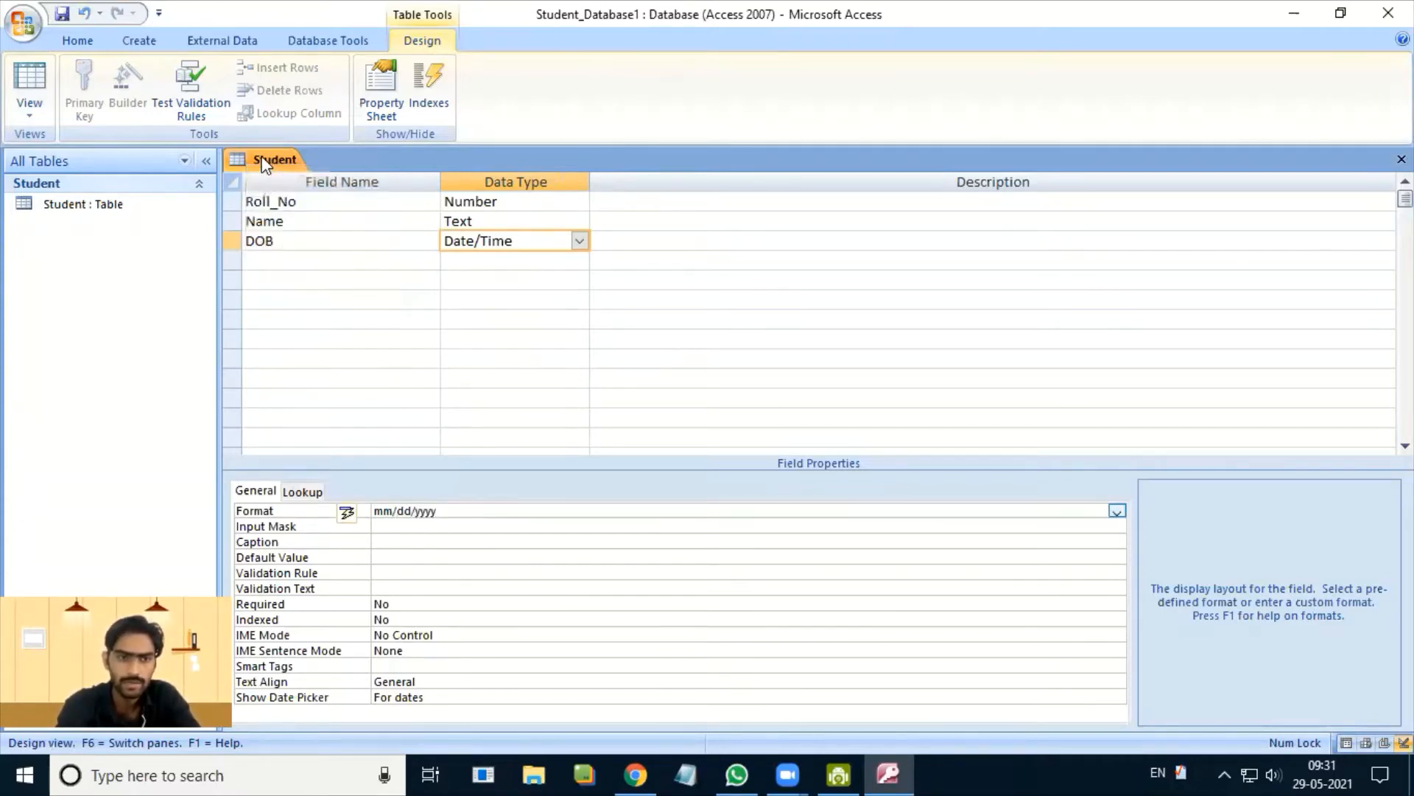
pyautogui.rightClick(265, 162)
pyautogui.click(329, 268)
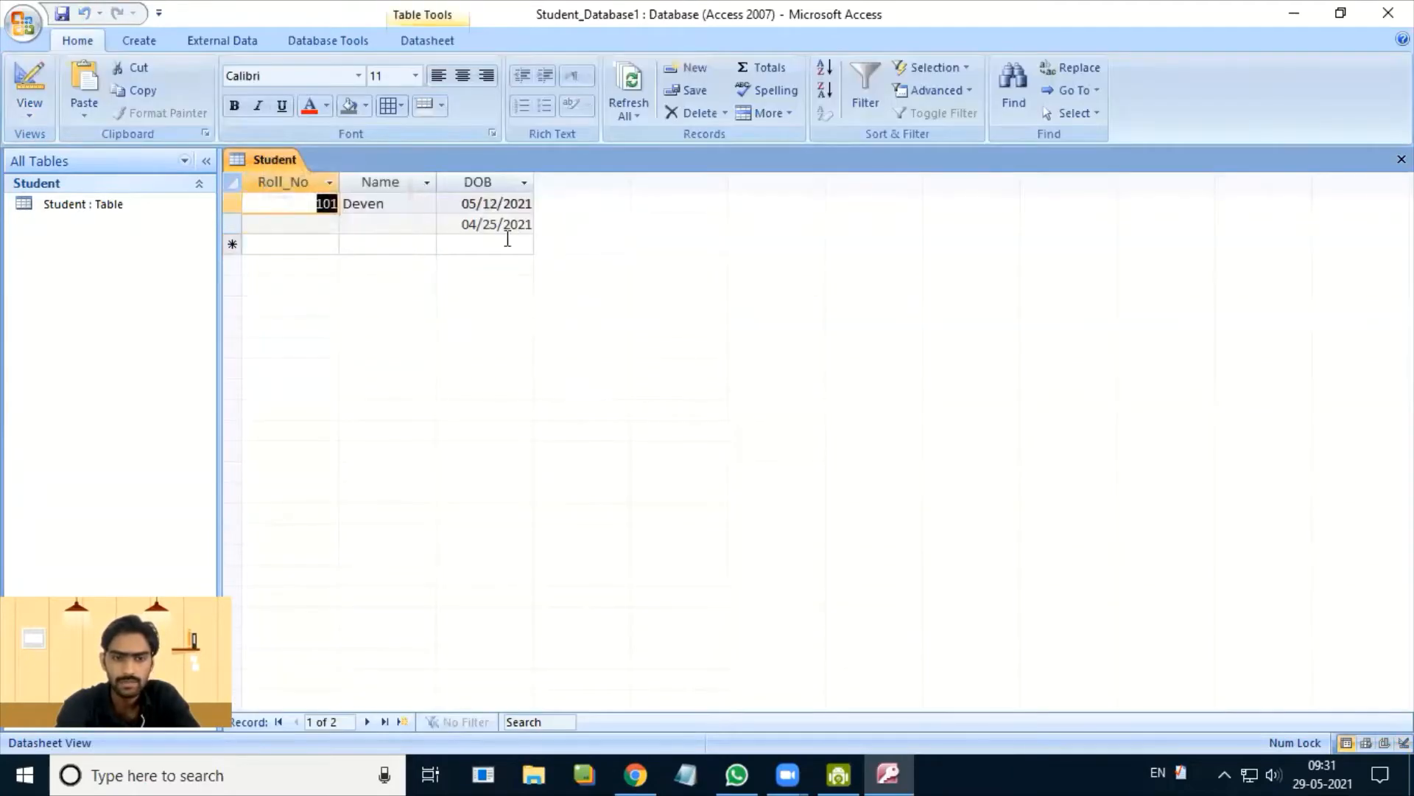
# - Enter a date of birth in day/month/year order in the DOB field of another new record
pyautogui.click(470, 249)
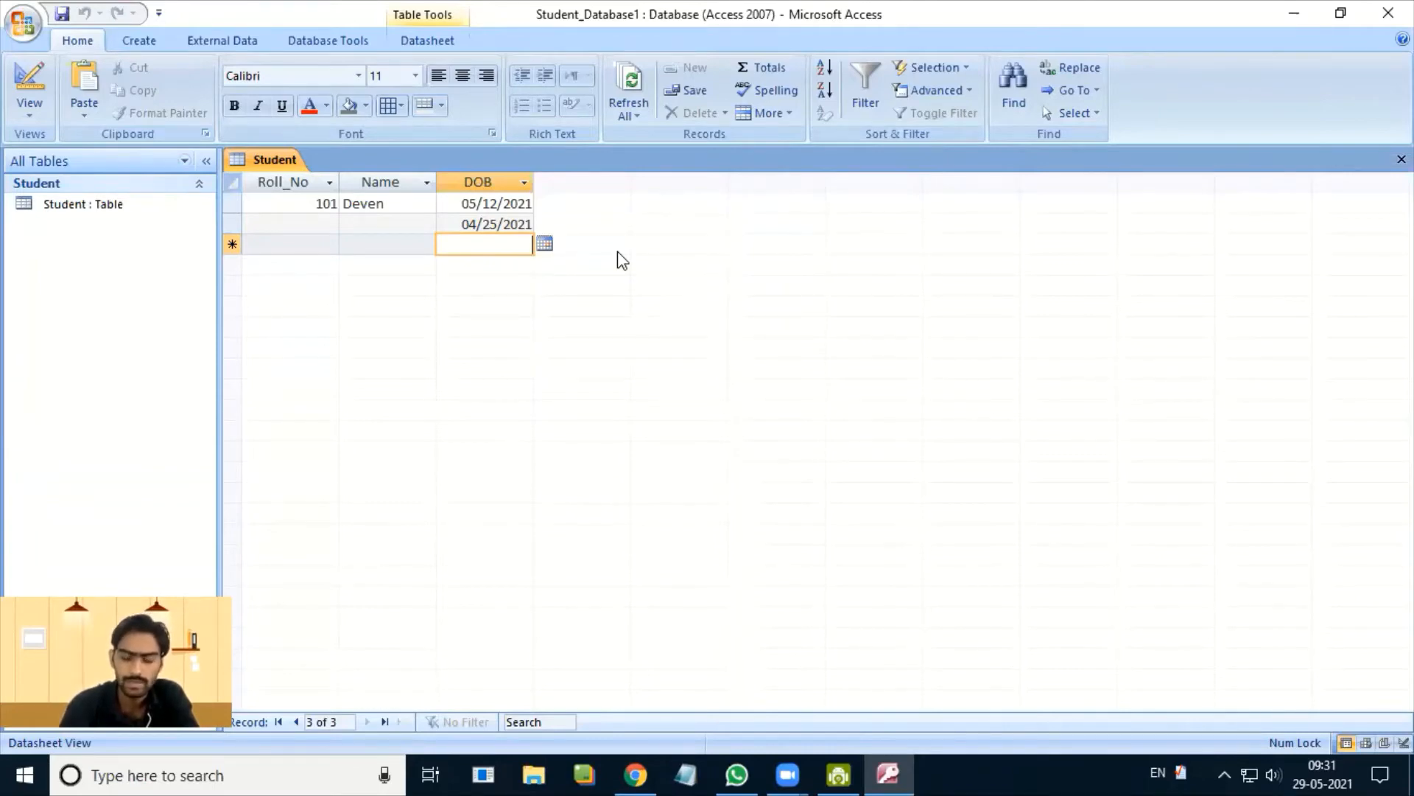
pyautogui.write('24')
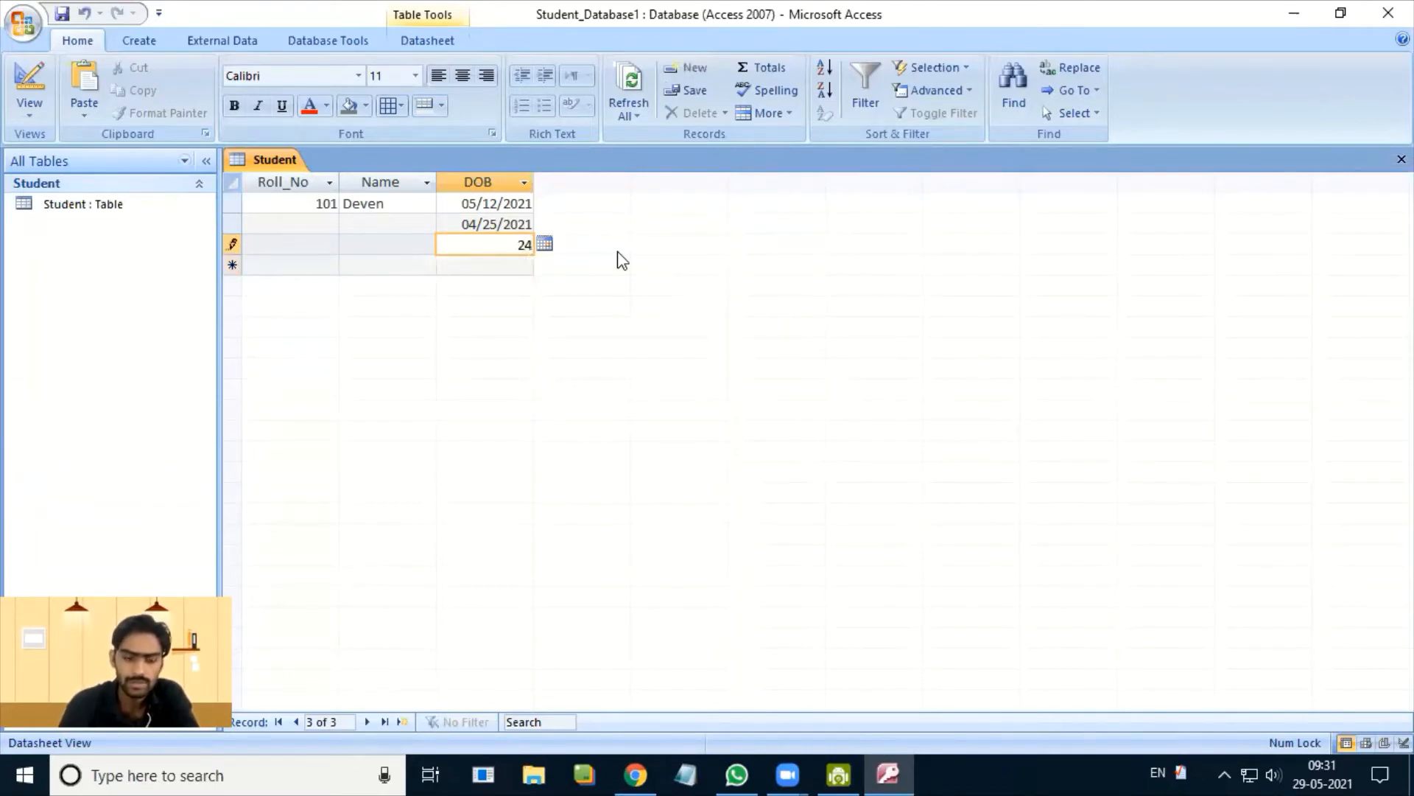
pyautogui.write('/')
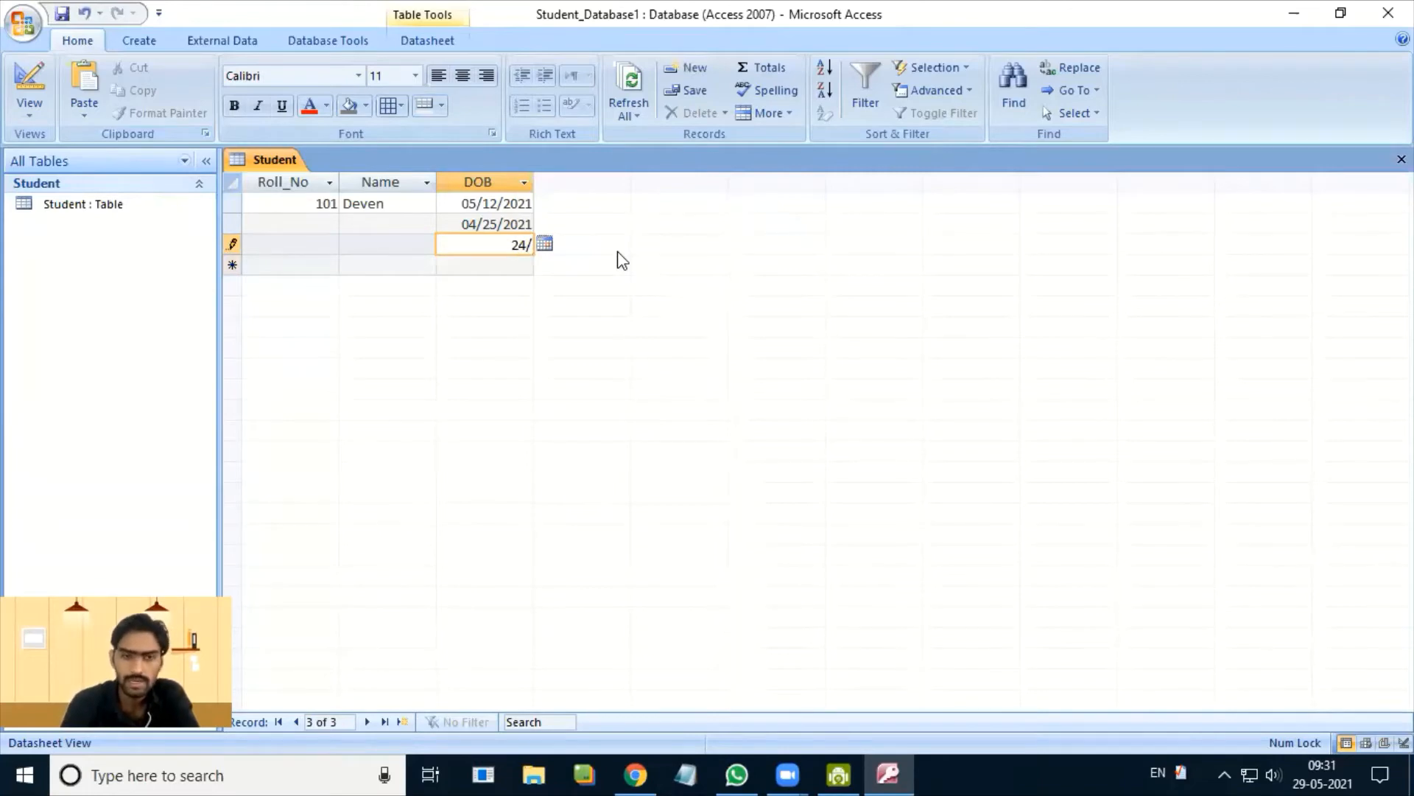
pyautogui.write('06')
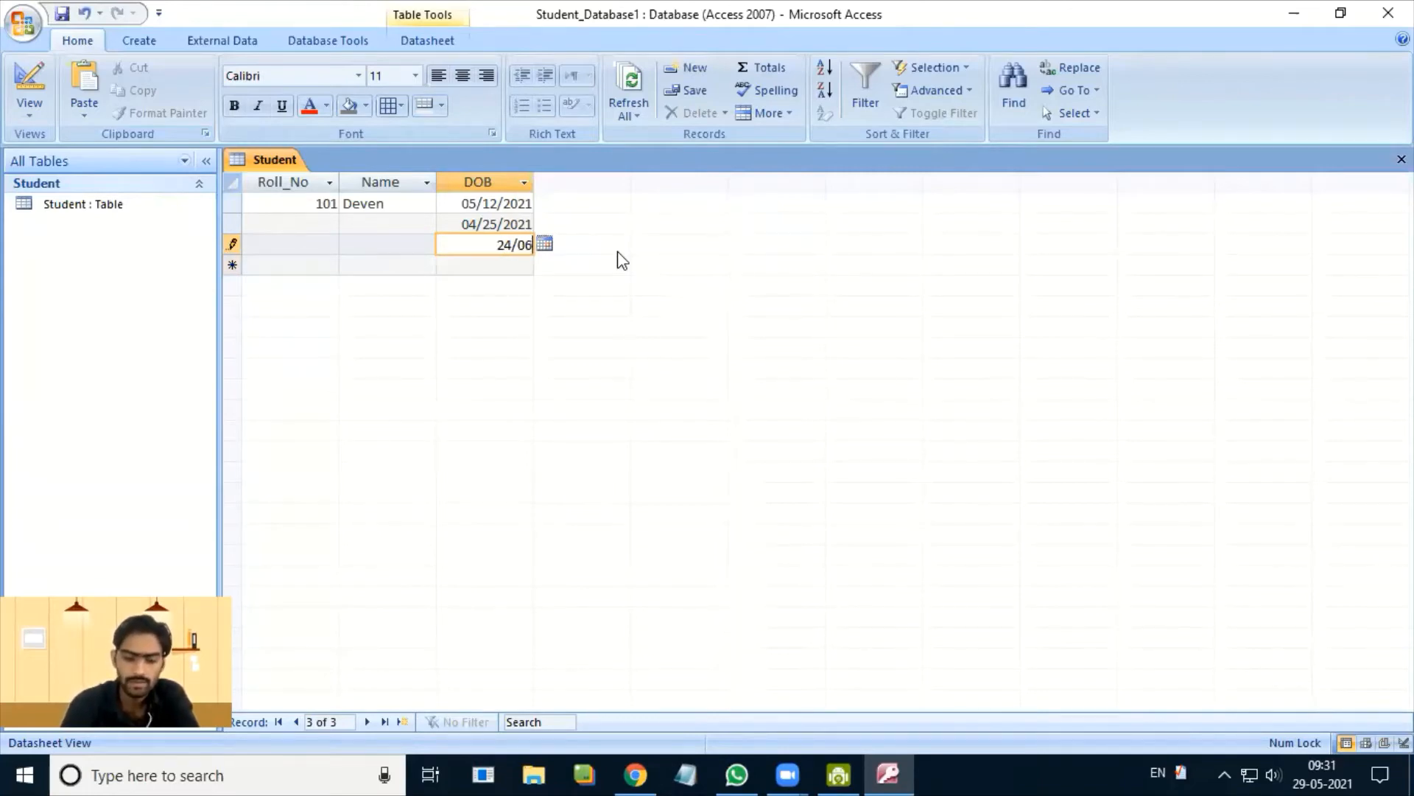
pyautogui.write('/2020')
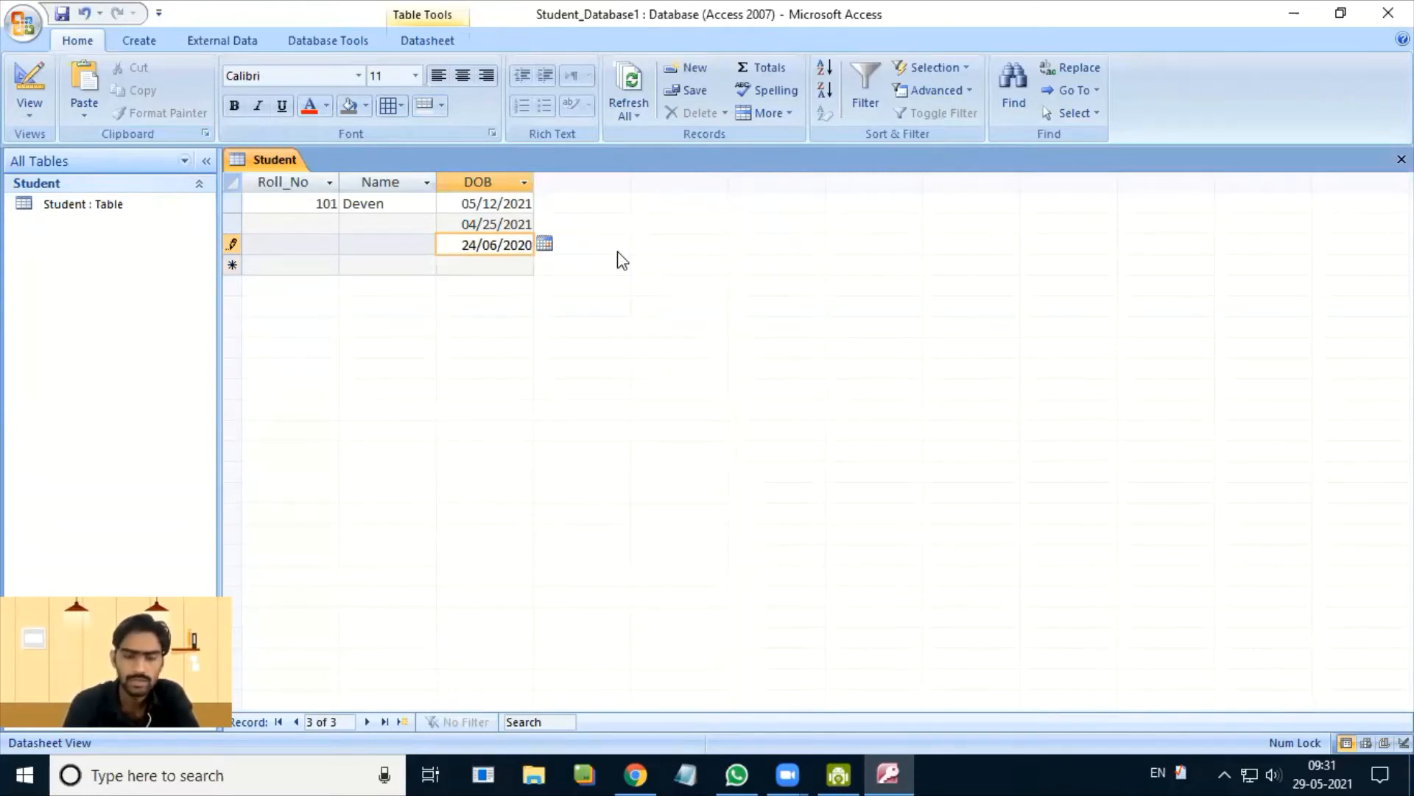
pyautogui.press('Tab')
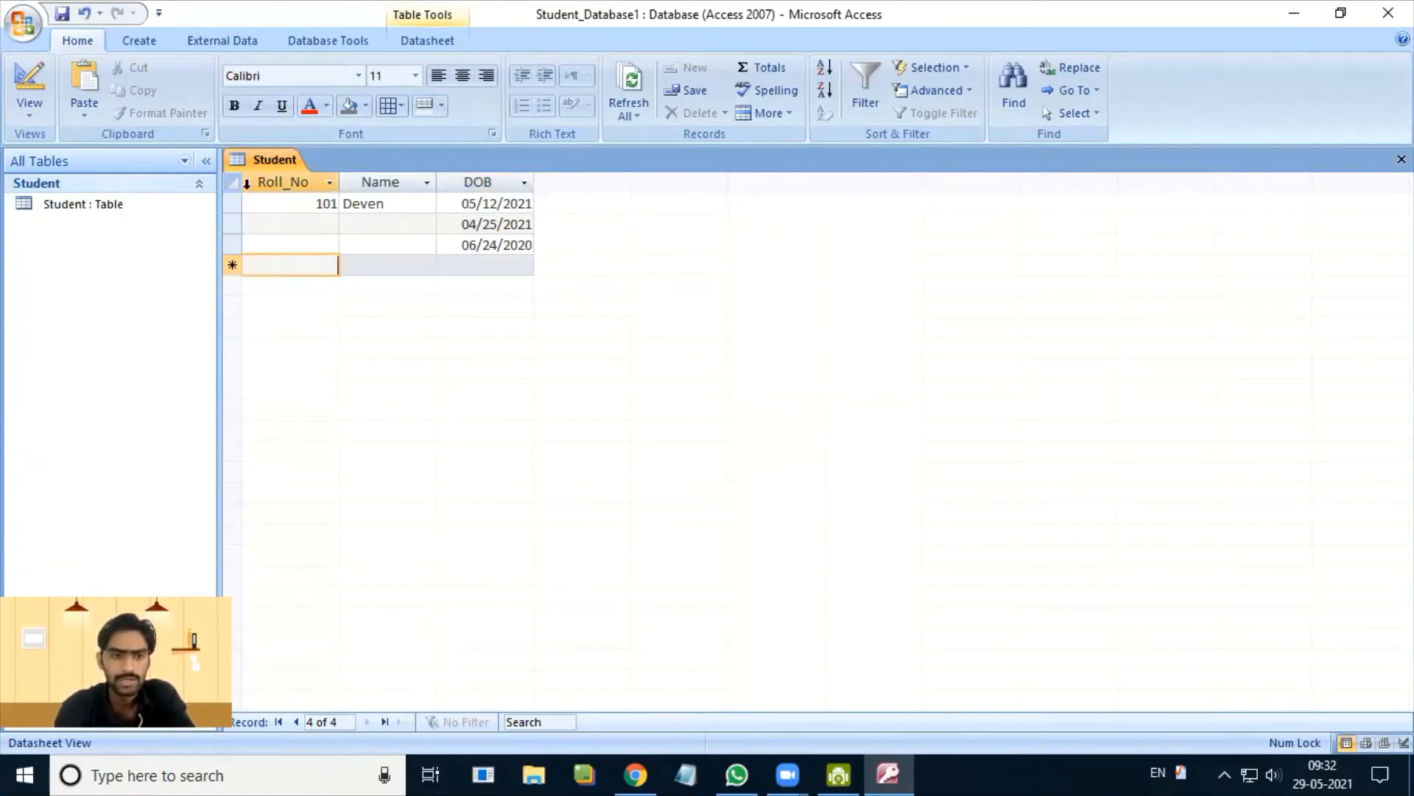
# - Return the Student table to Design View
pyautogui.rightClick(258, 155)
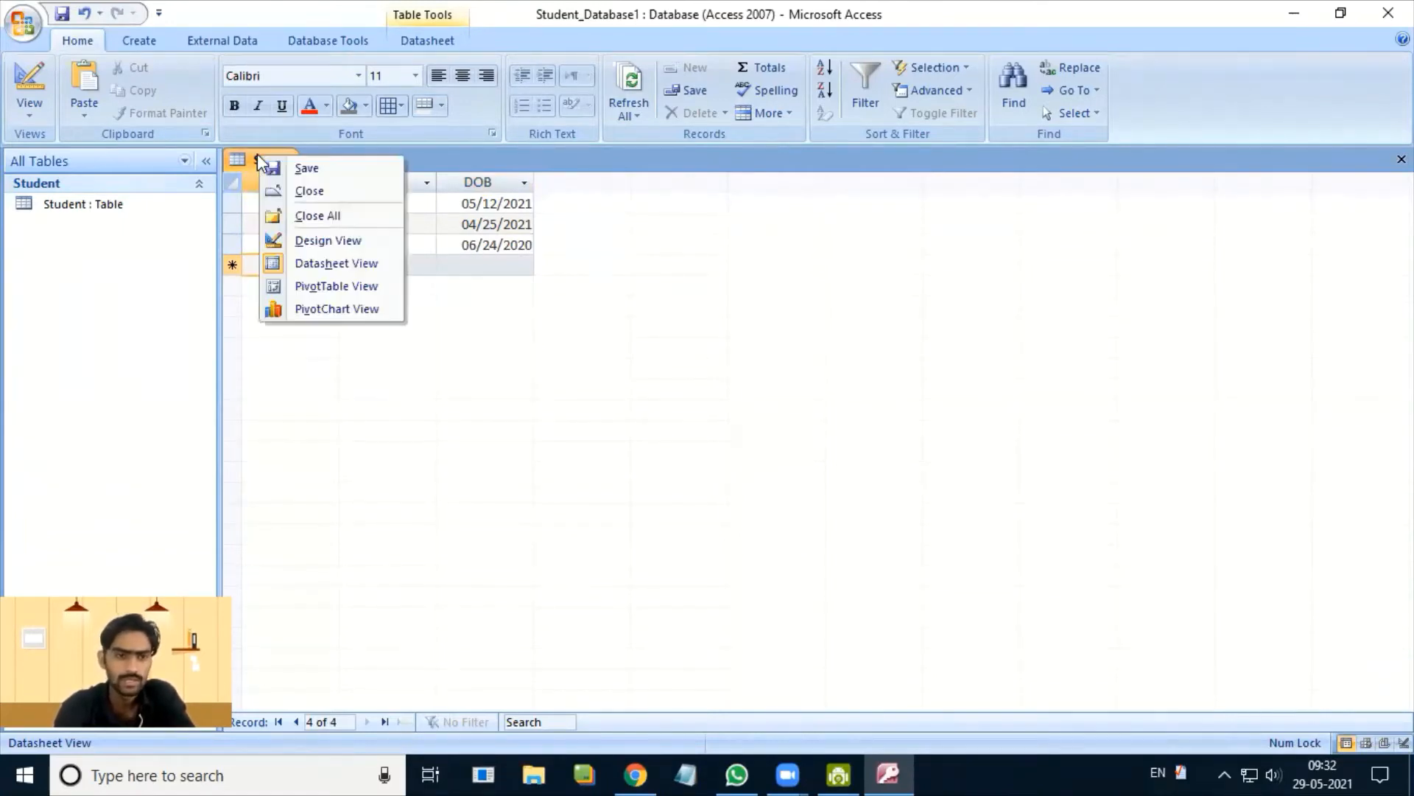
pyautogui.click(324, 240)
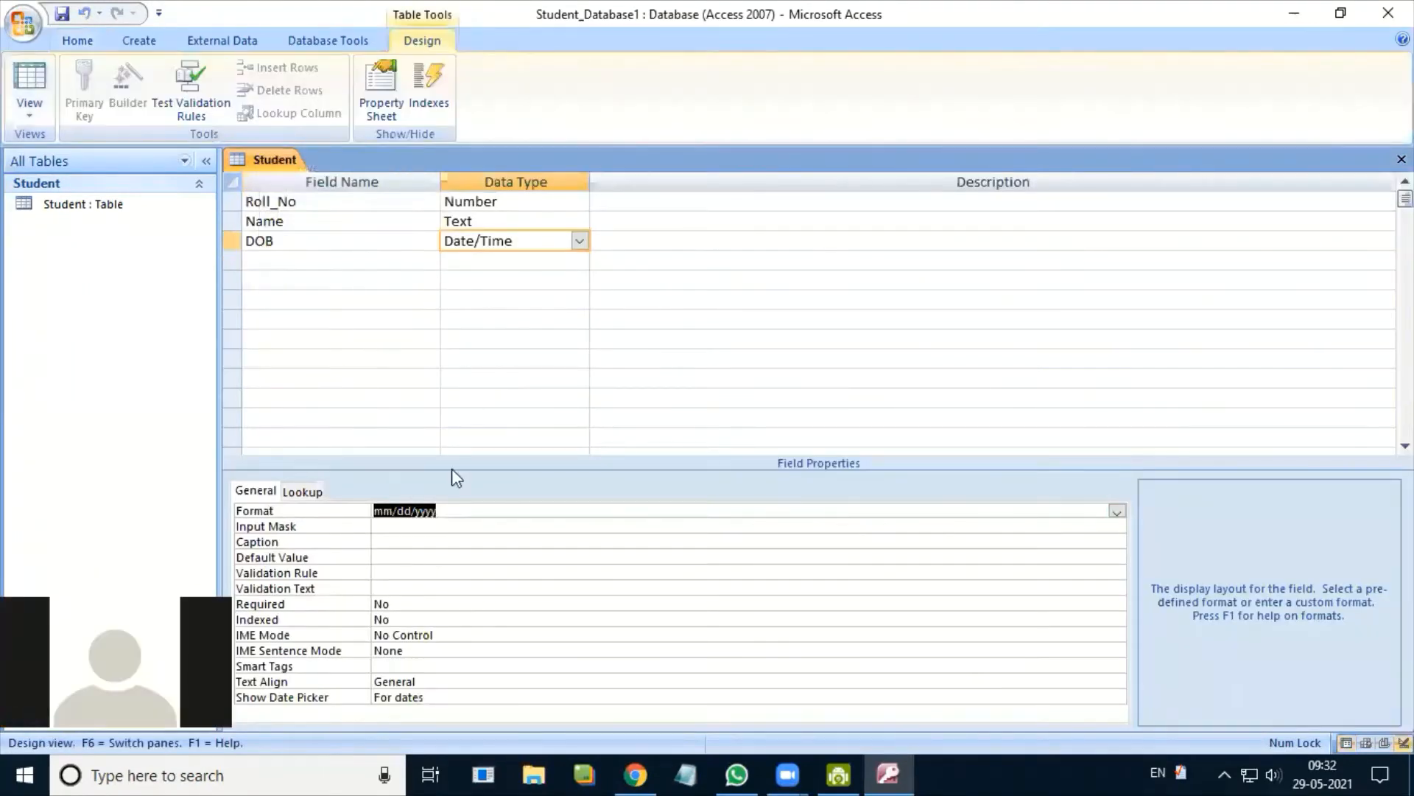
# - Set the DOB field's Format property to dd/mm/yyyy
pyautogui.click(463, 510)
pyautogui.click(274, 511)
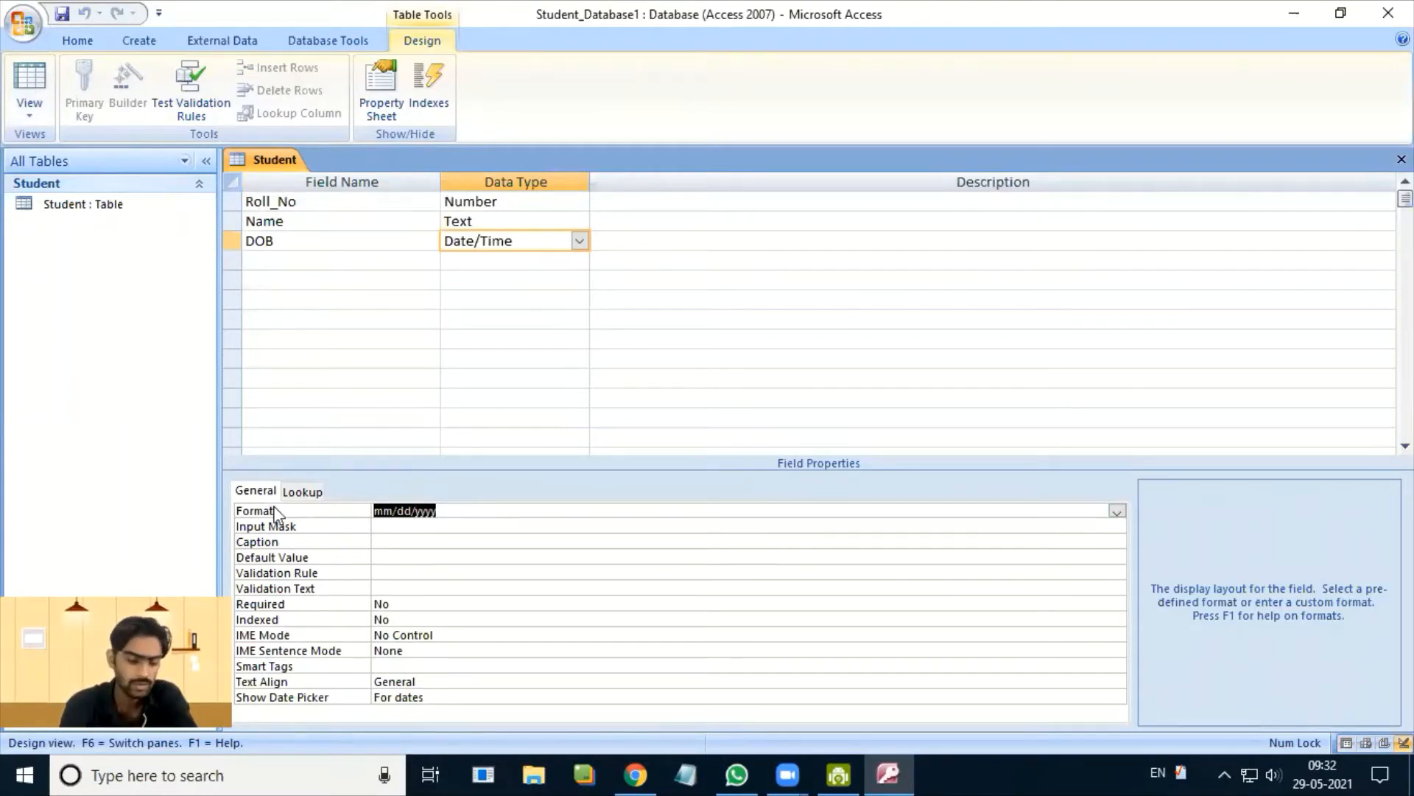
pyautogui.write('dd')
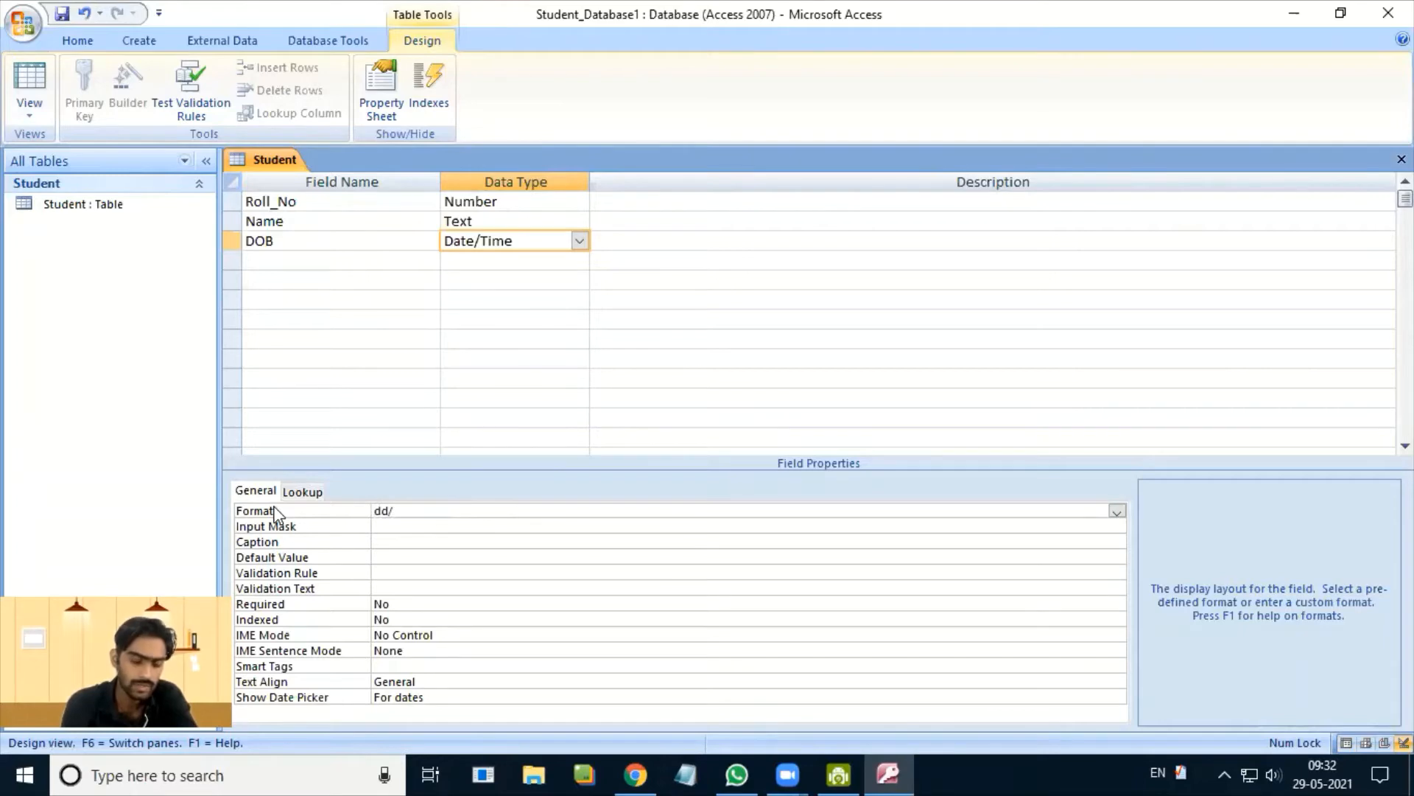
pyautogui.write('/mm/yyyy')
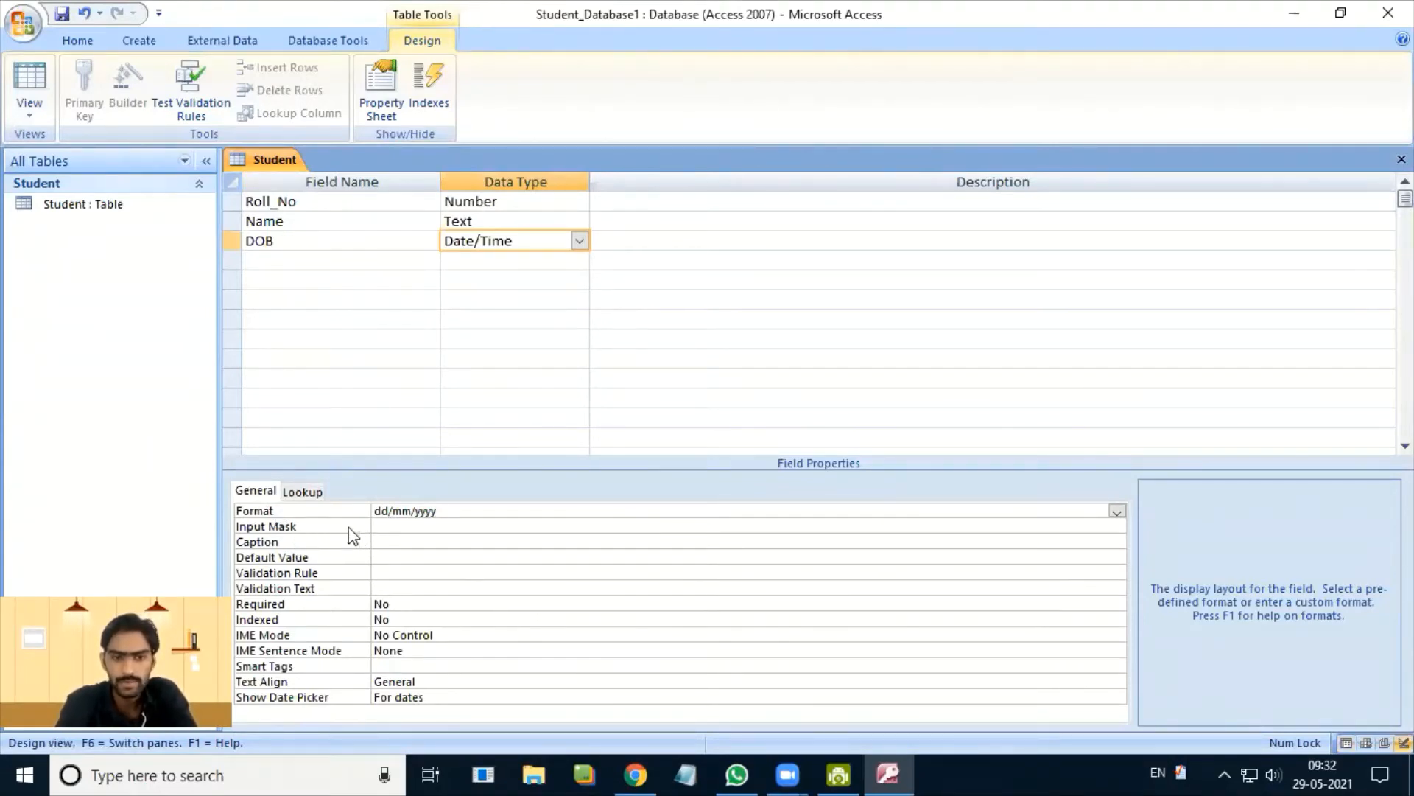
# - Set the DOB field's Input Mask property to 00-00-0000
pyautogui.click(410, 526)
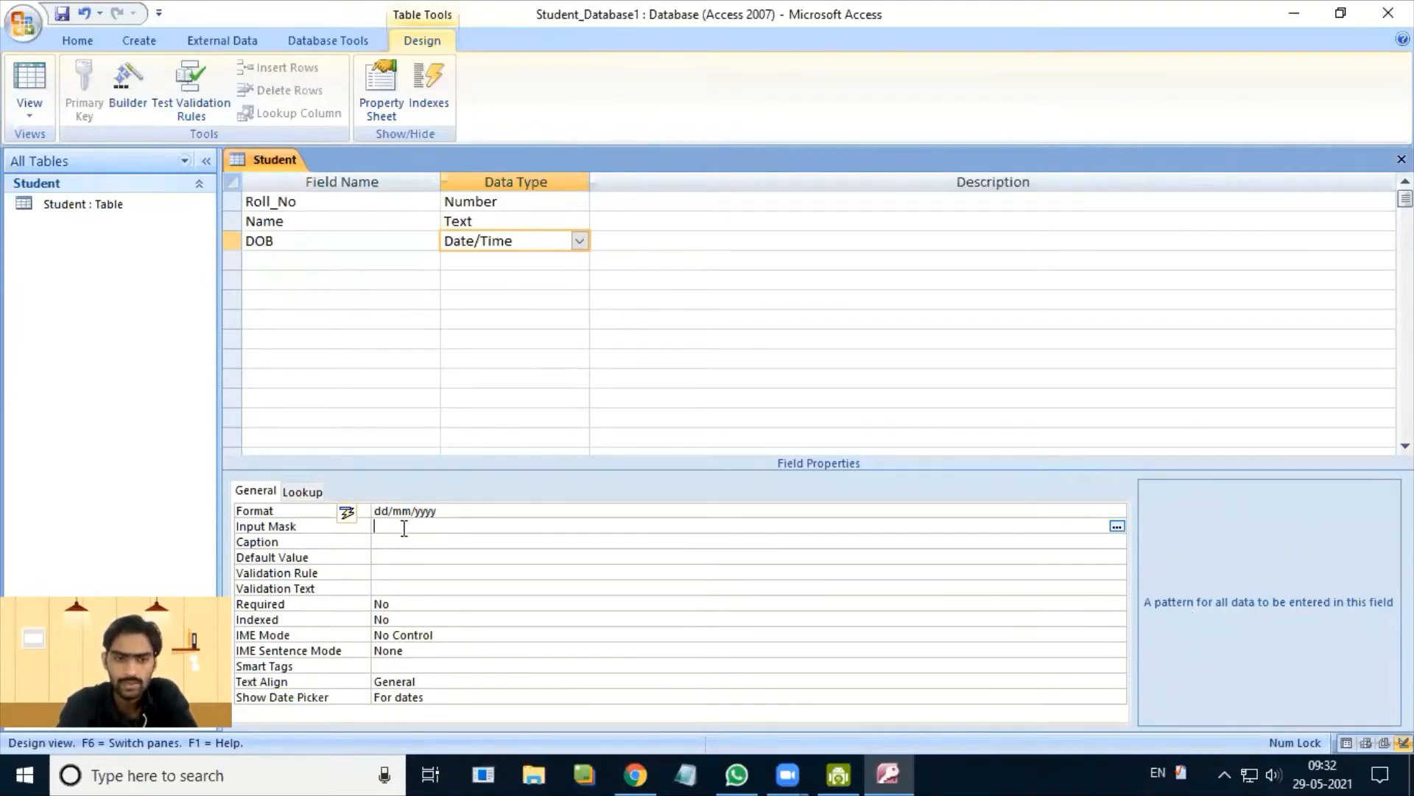
pyautogui.write('00')
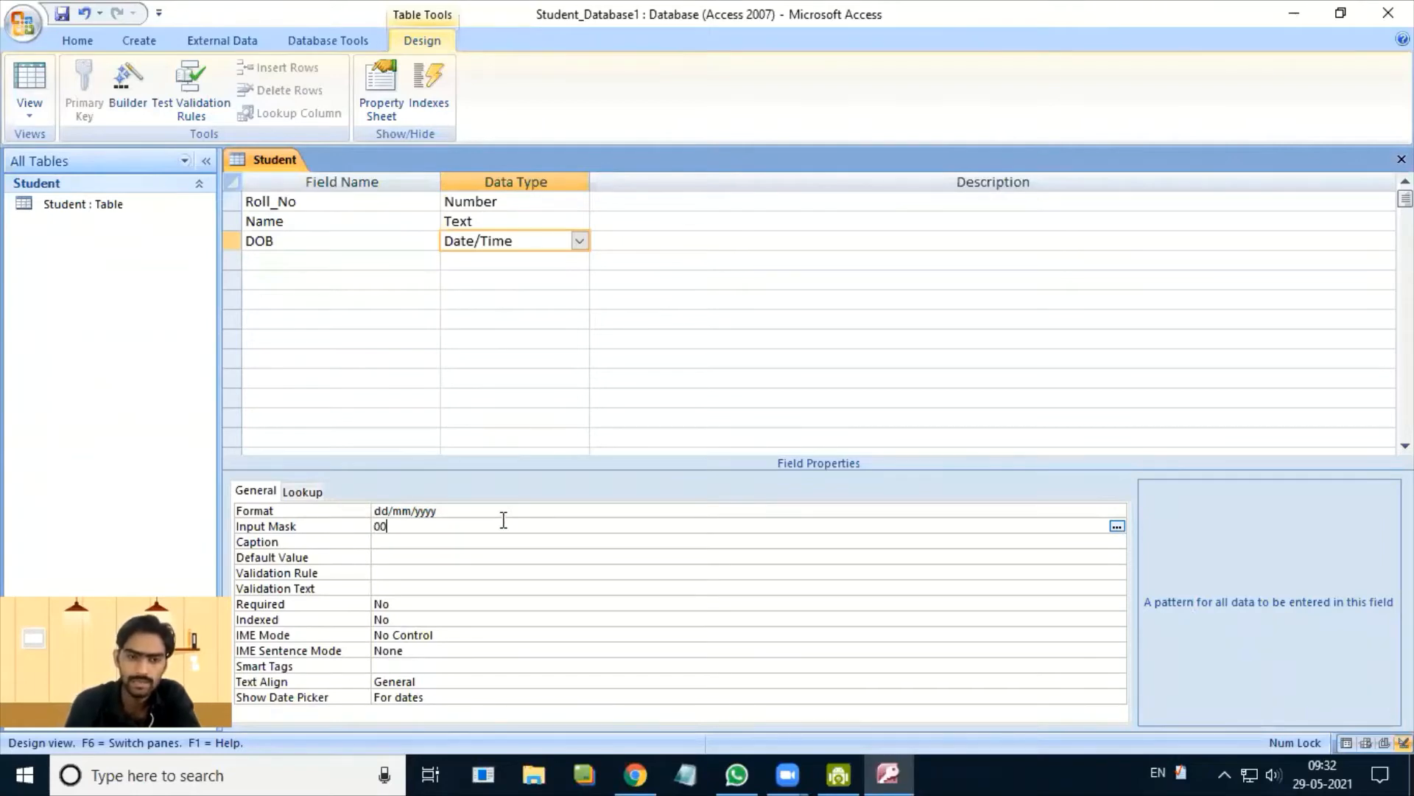
pyautogui.write('-0')
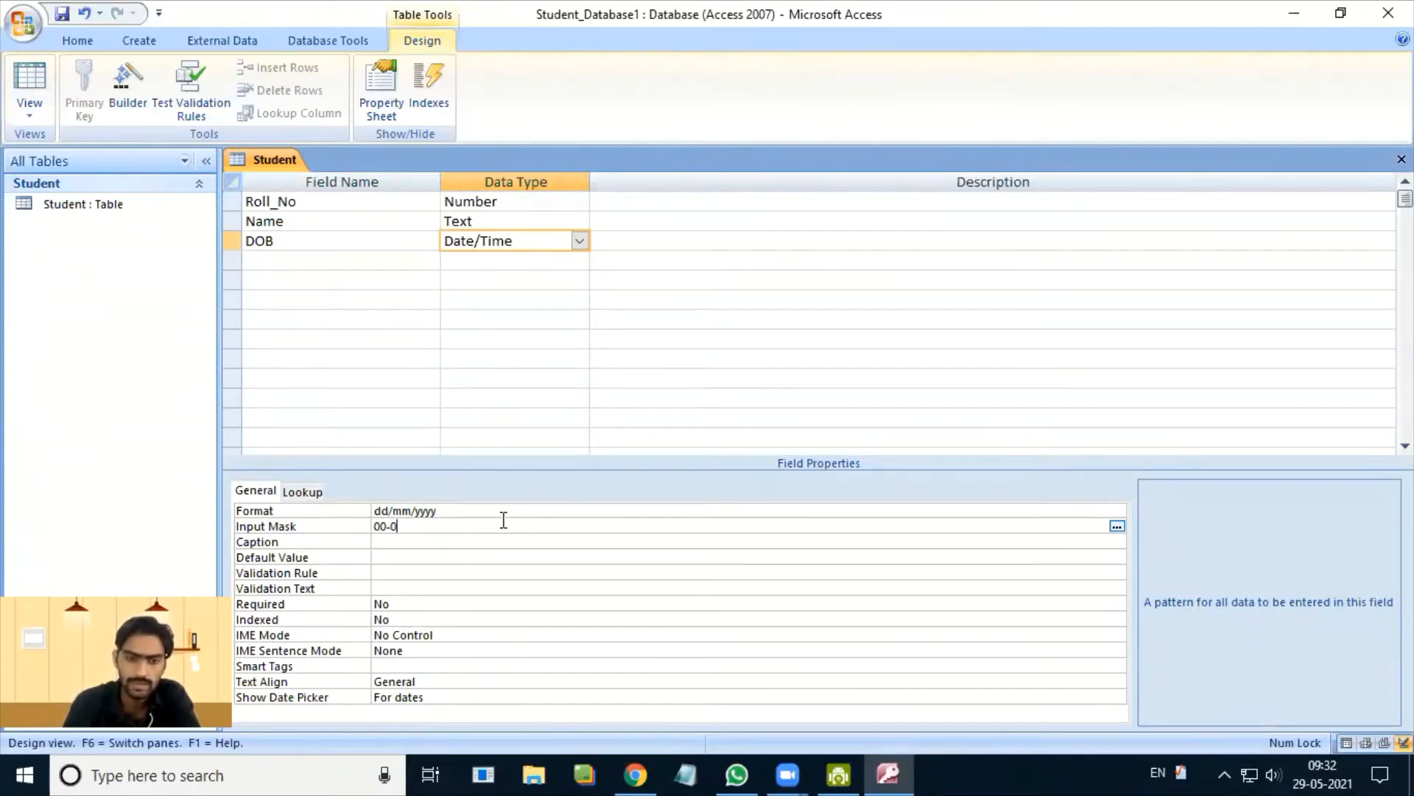
pyautogui.write('0-0000')
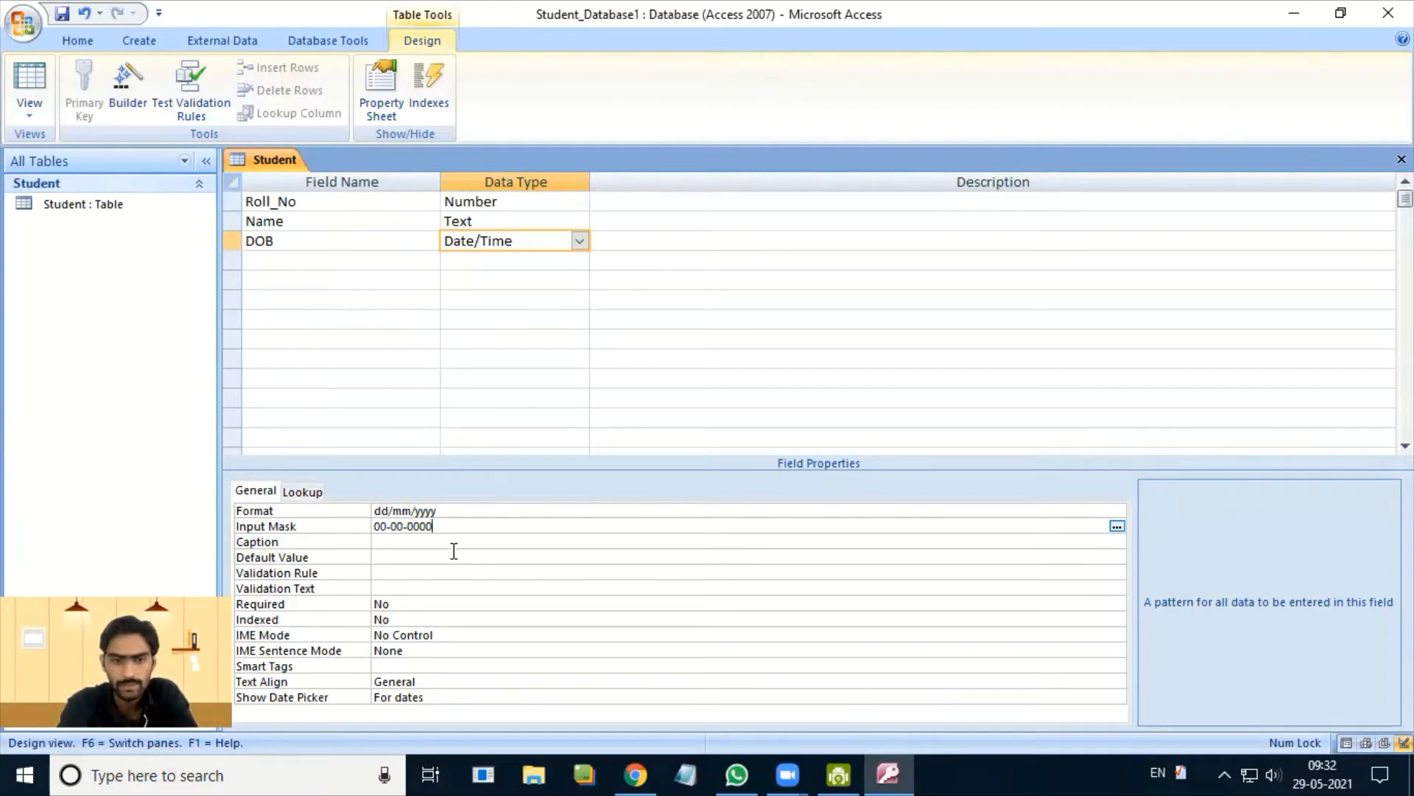
# - Save the Student table design with the input mask and switch the table to Datasheet View
pyautogui.rightClick(279, 163)
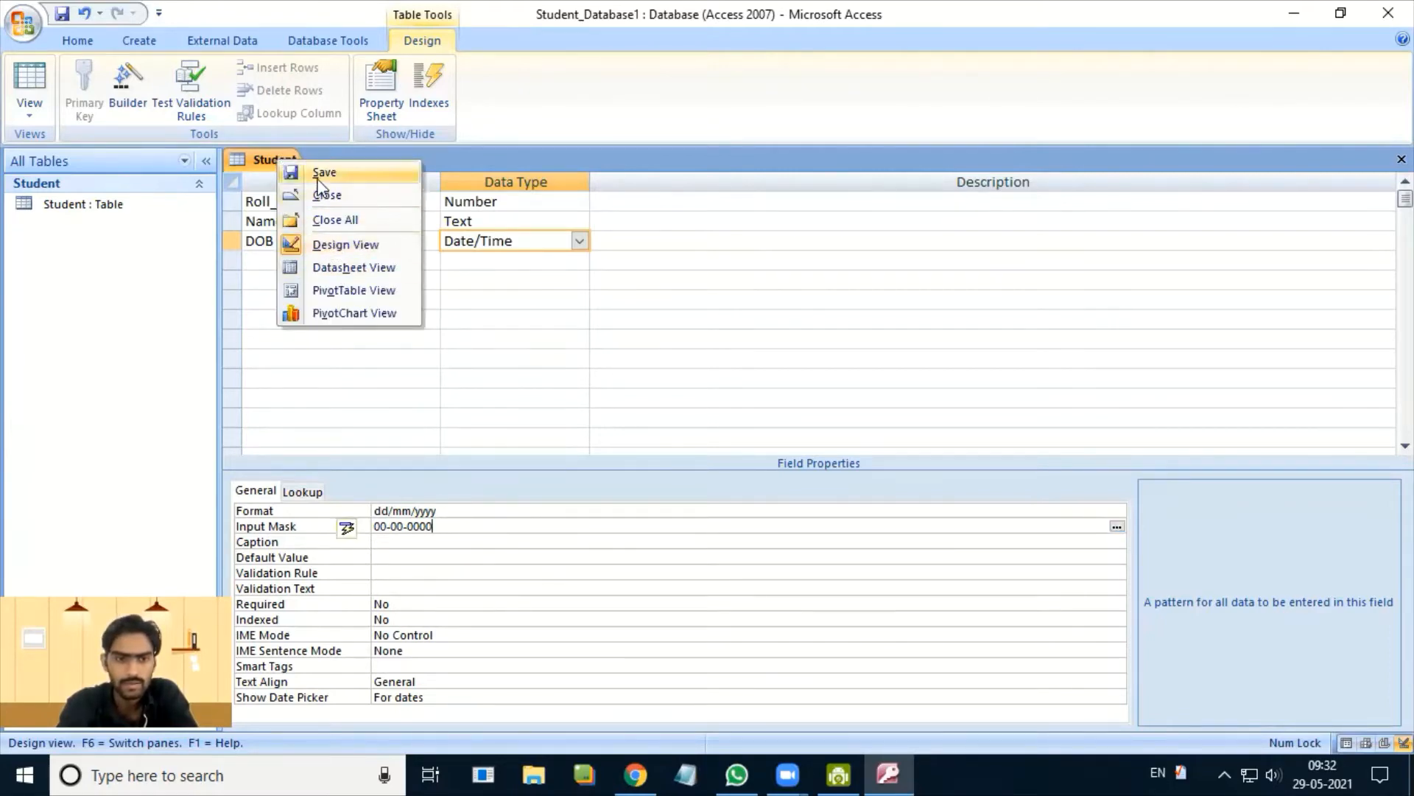
pyautogui.rightClick(267, 167)
pyautogui.click(332, 271)
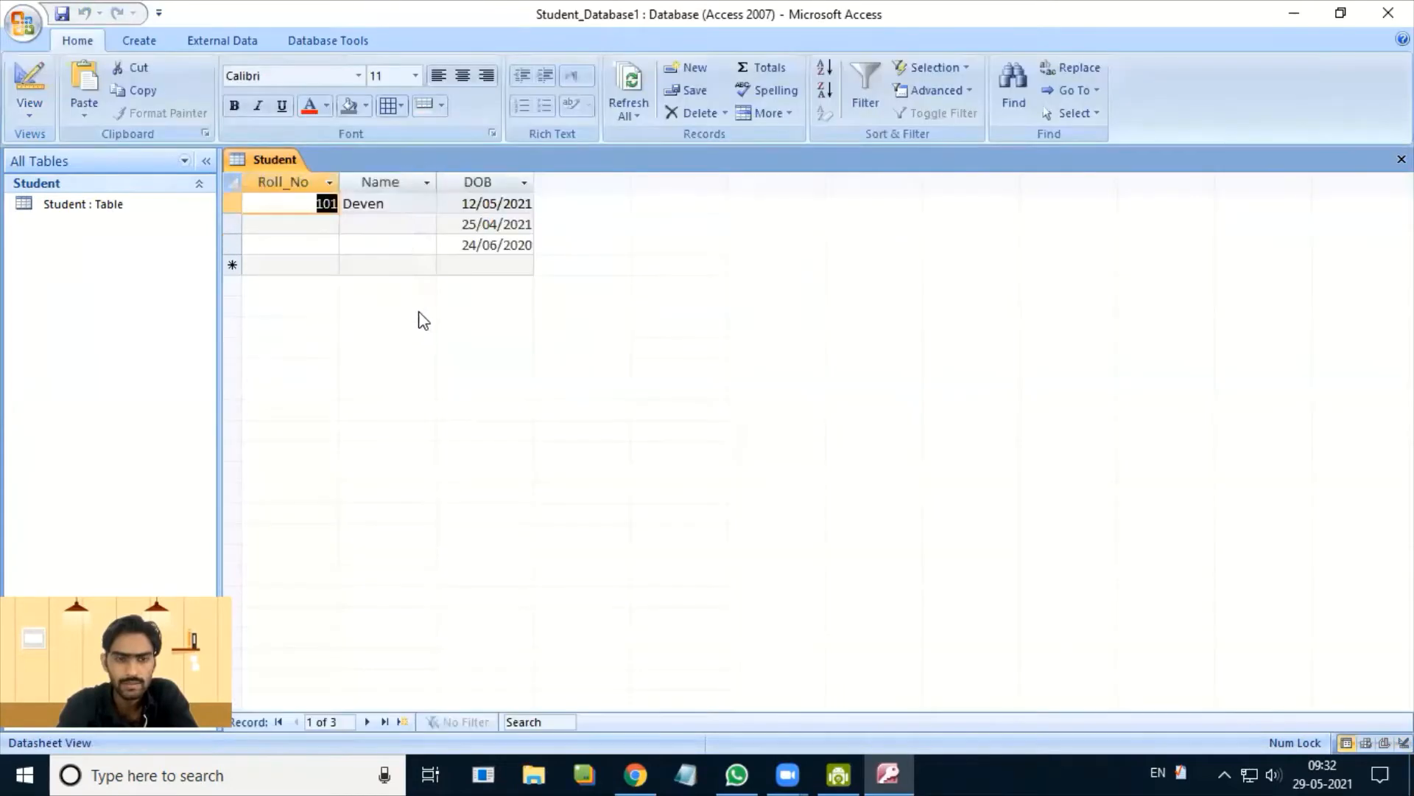
# - Try to enter an incomplete date with a one-digit day, one-digit month and two-digit year in a new record's DOB field
pyautogui.click(471, 265)
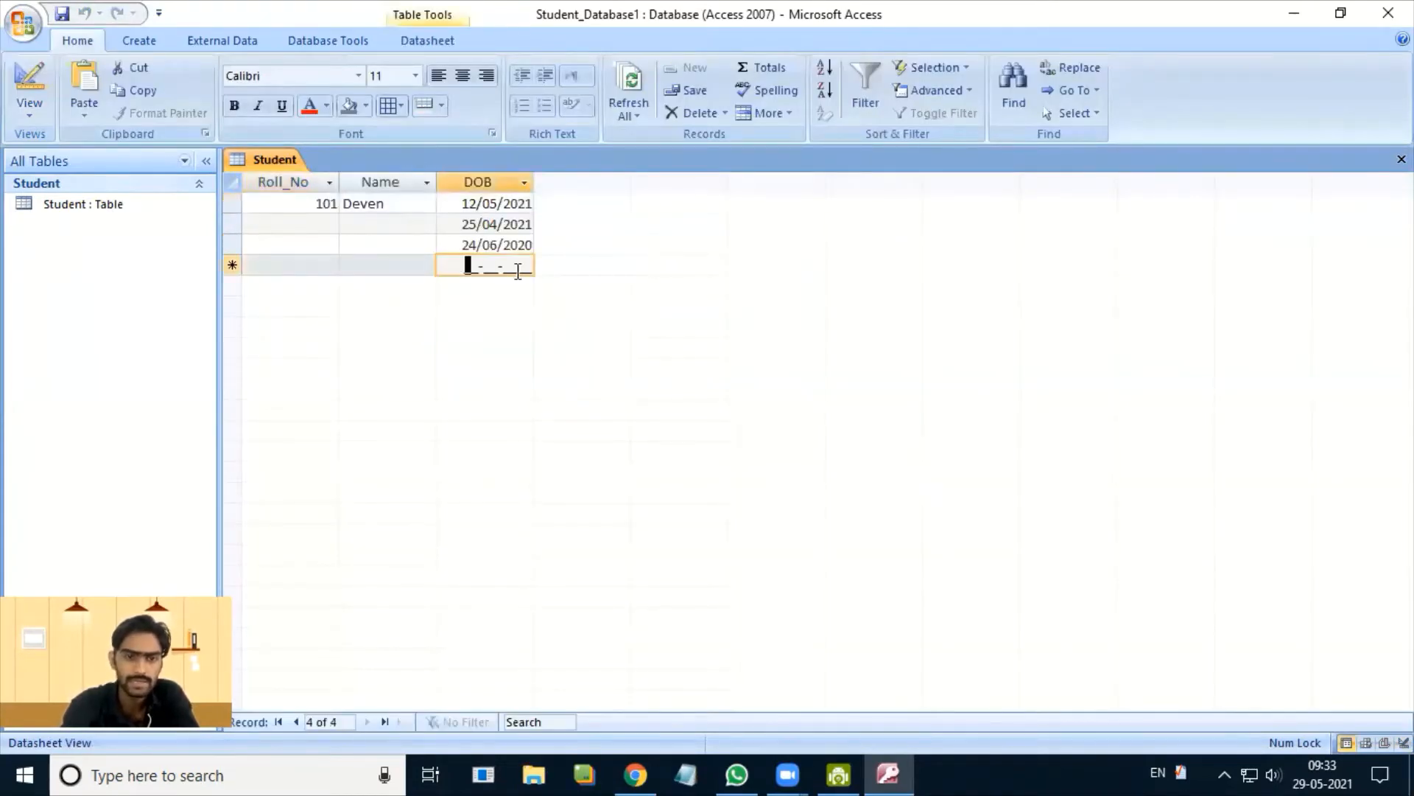
pyautogui.click(377, 267)
pyautogui.click(475, 271)
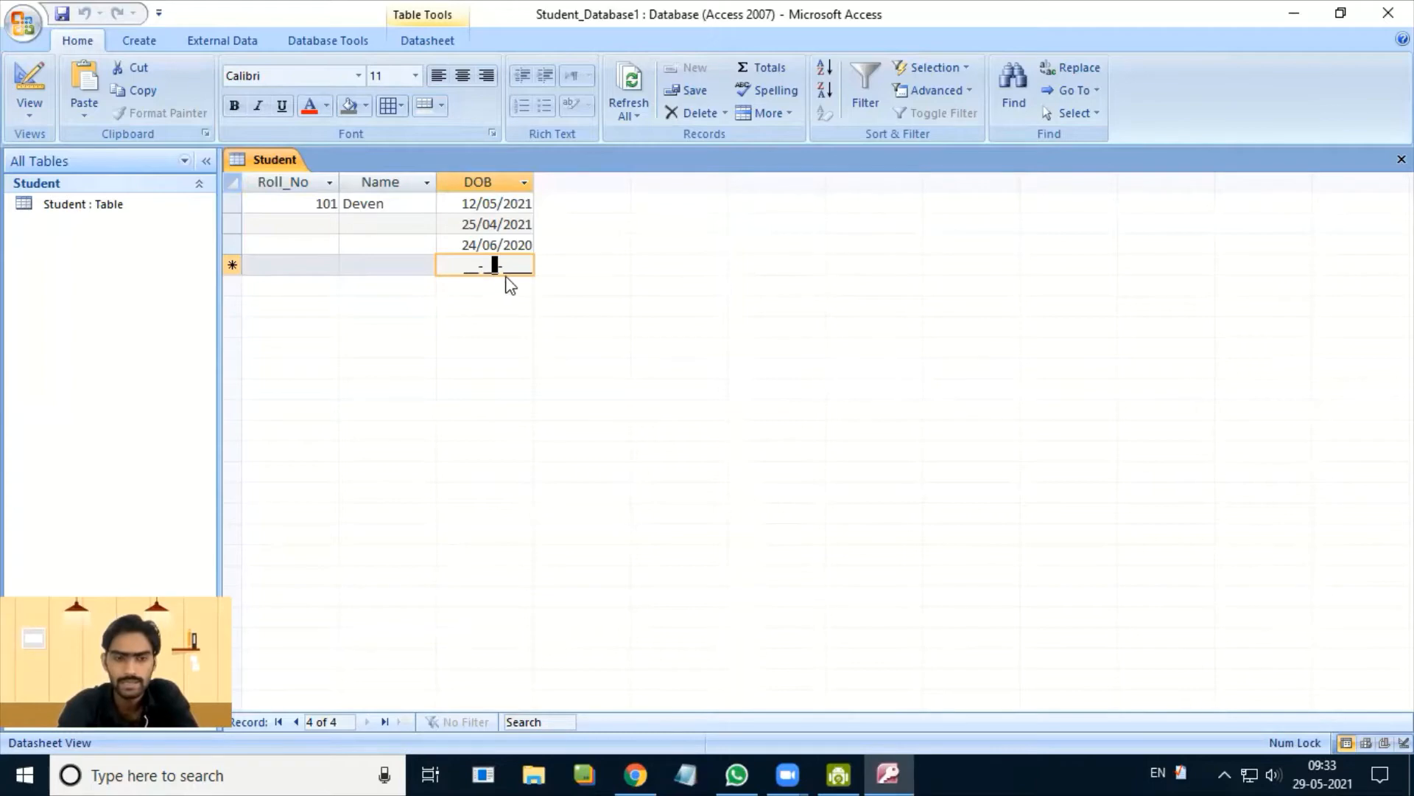
pyautogui.click(464, 264)
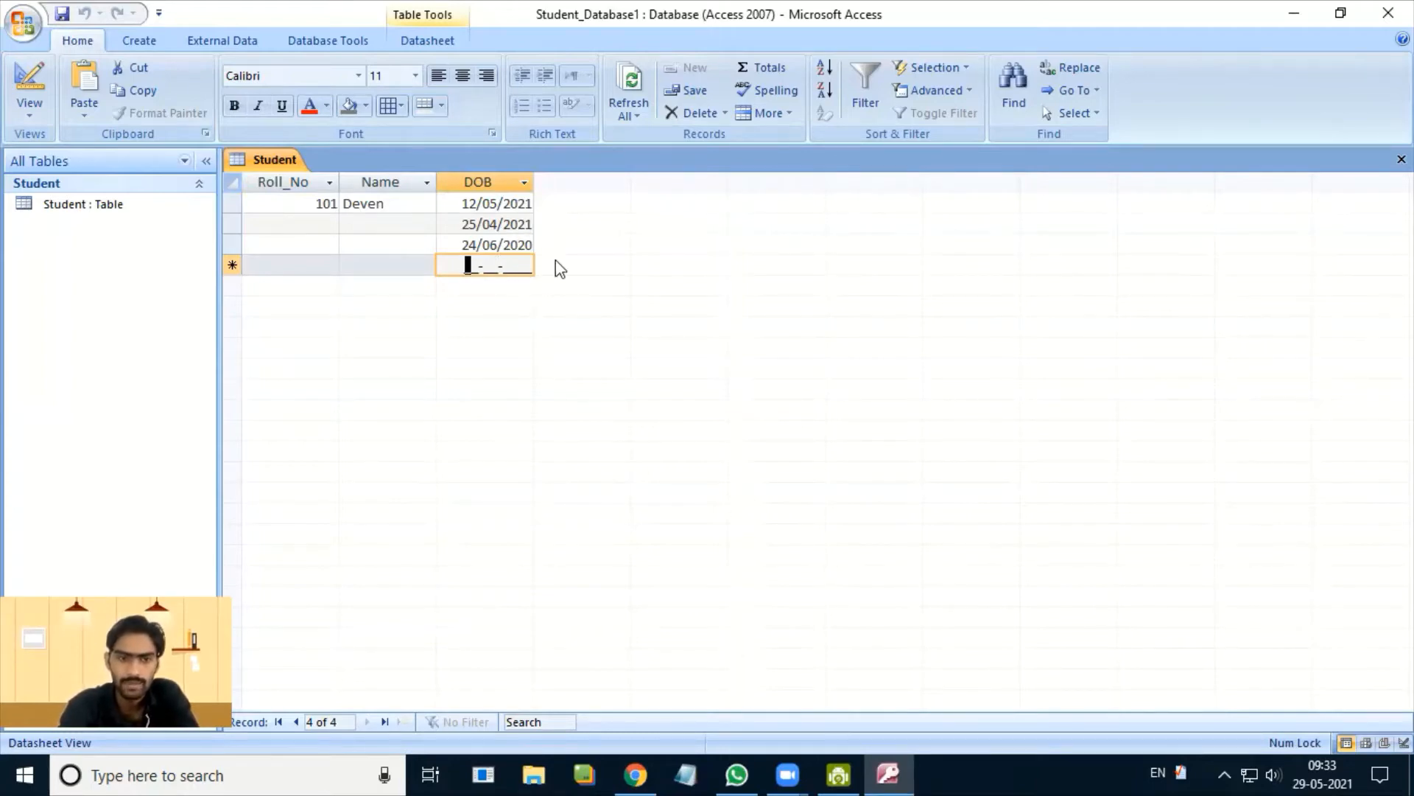
pyautogui.write('5')
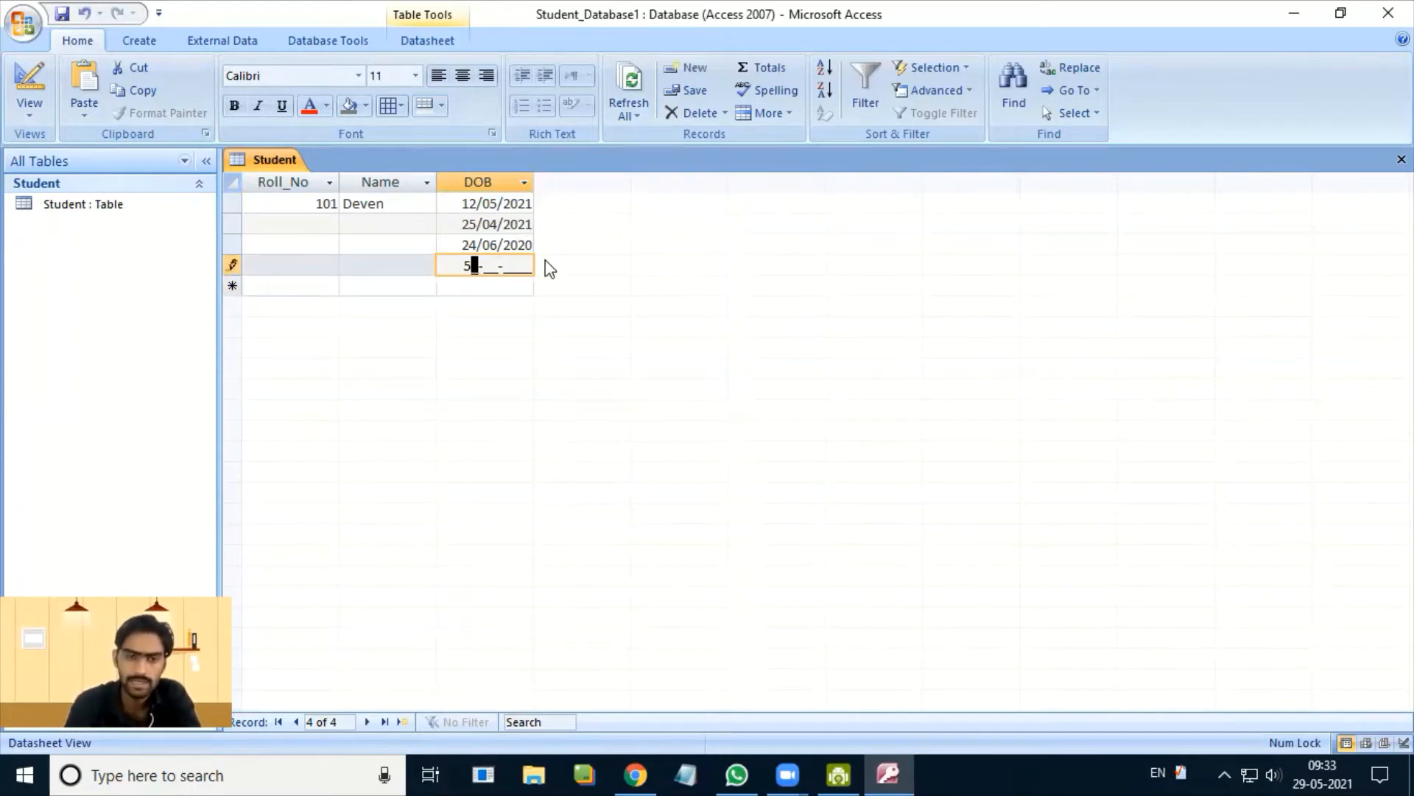
pyautogui.press('Right')
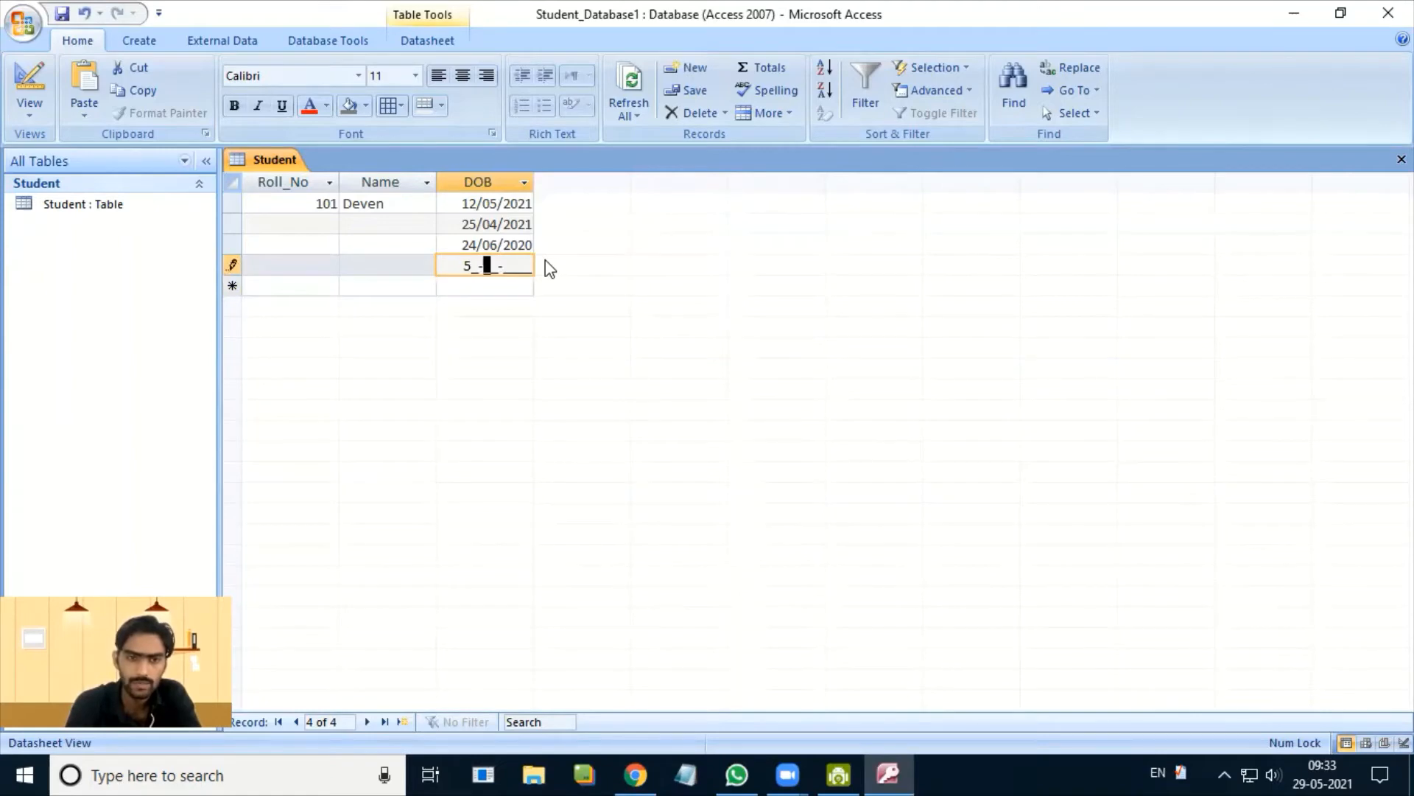
pyautogui.write('2')
pyautogui.press('Right')
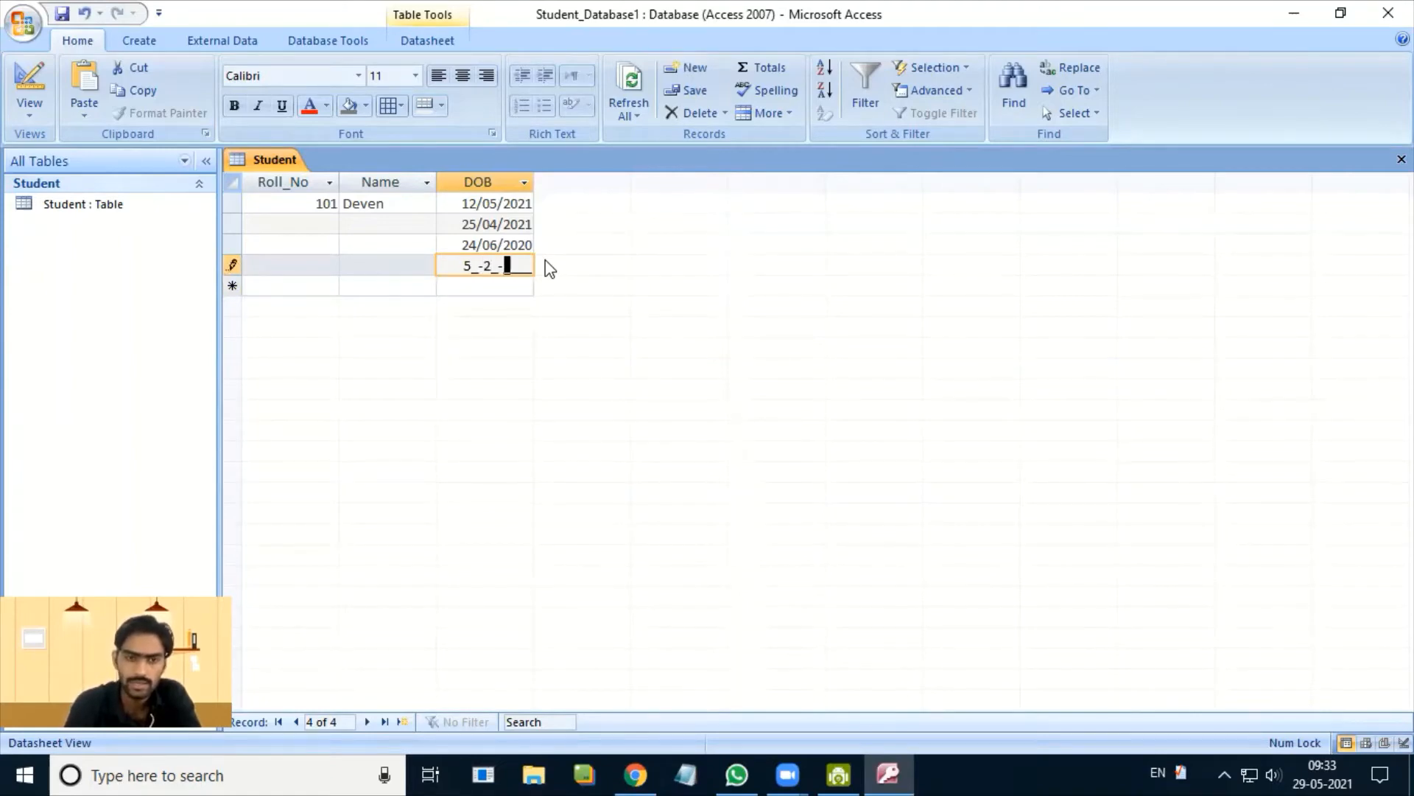
pyautogui.write('20')
pyautogui.press('Return')
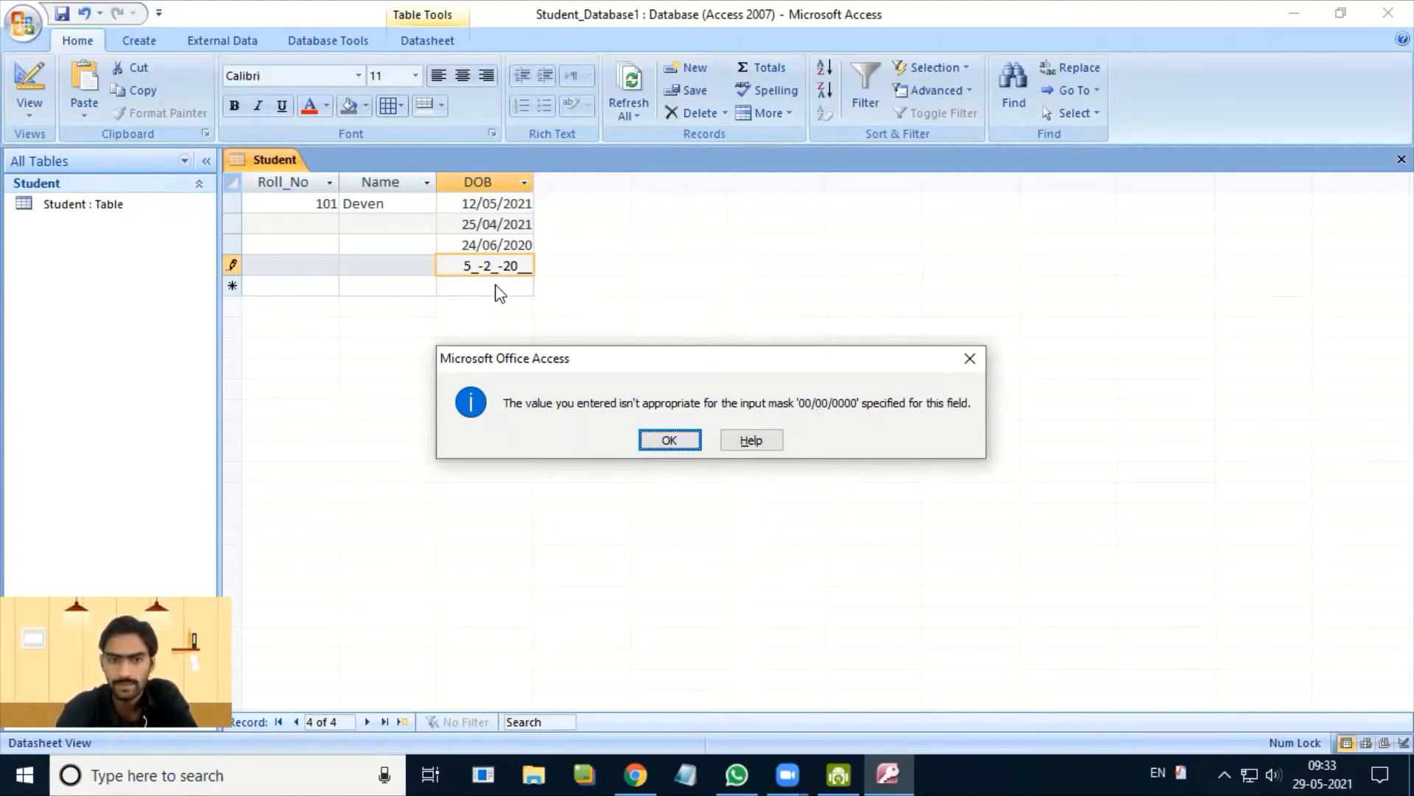
pyautogui.click(666, 440)
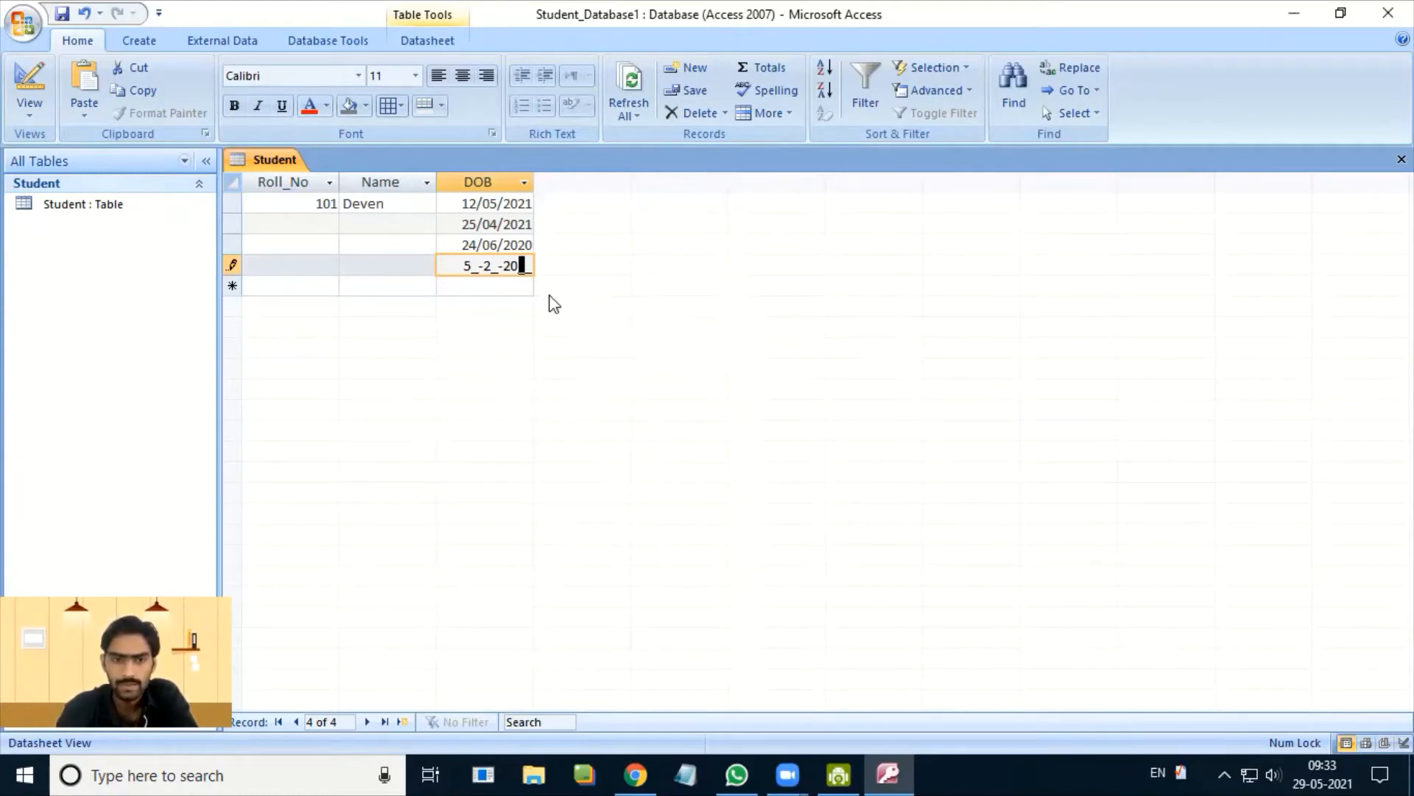
# - Replace the incomplete DOB entry with a full date using two-digit day and month parts and a four-digit year
pyautogui.press('BackSpace')
pyautogui.press('BackSpace')
pyautogui.press('BackSpace')
pyautogui.press('BackSpace')
pyautogui.press('BackSpace')
pyautogui.press('BackSpace')
pyautogui.press('BackSpace')
pyautogui.press('BackSpace')
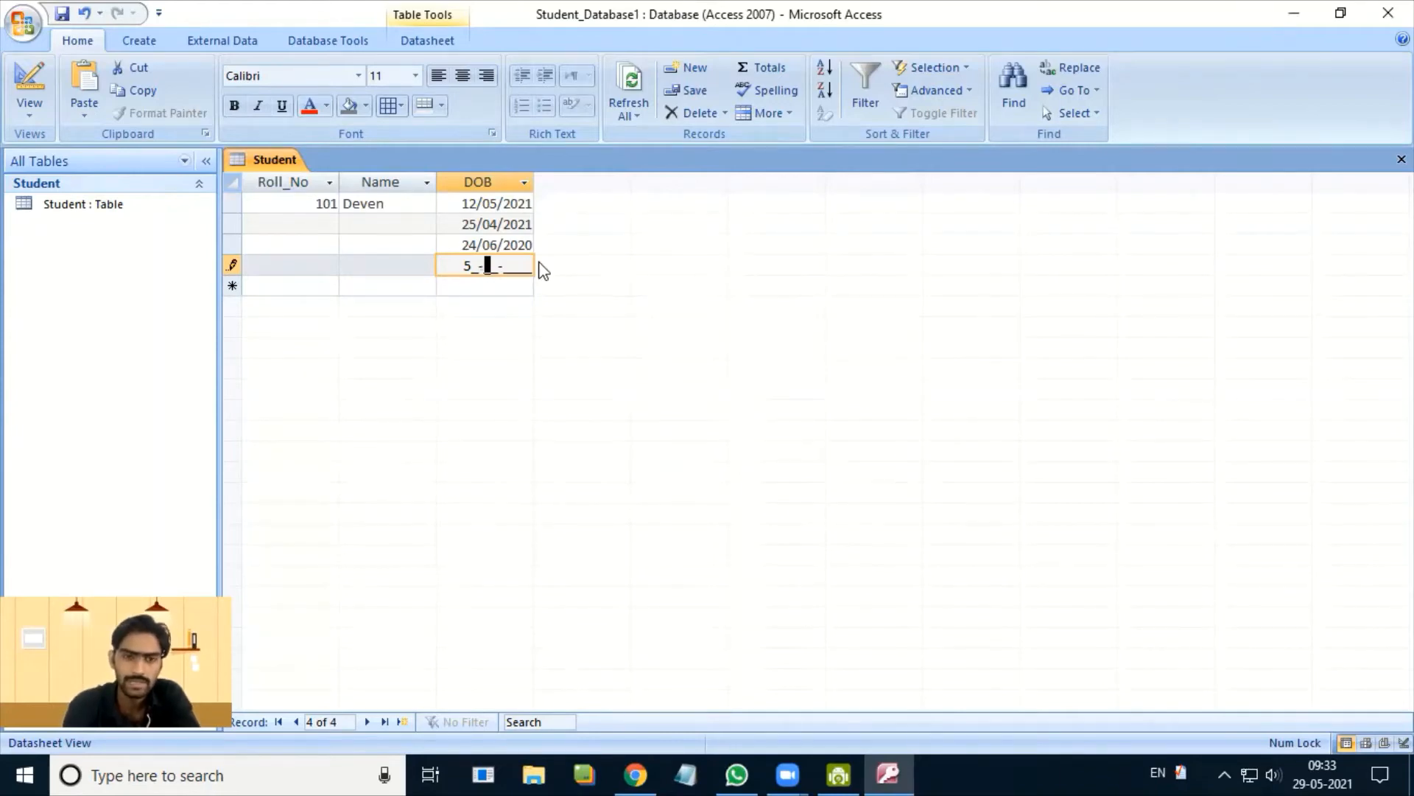
pyautogui.write('05-')
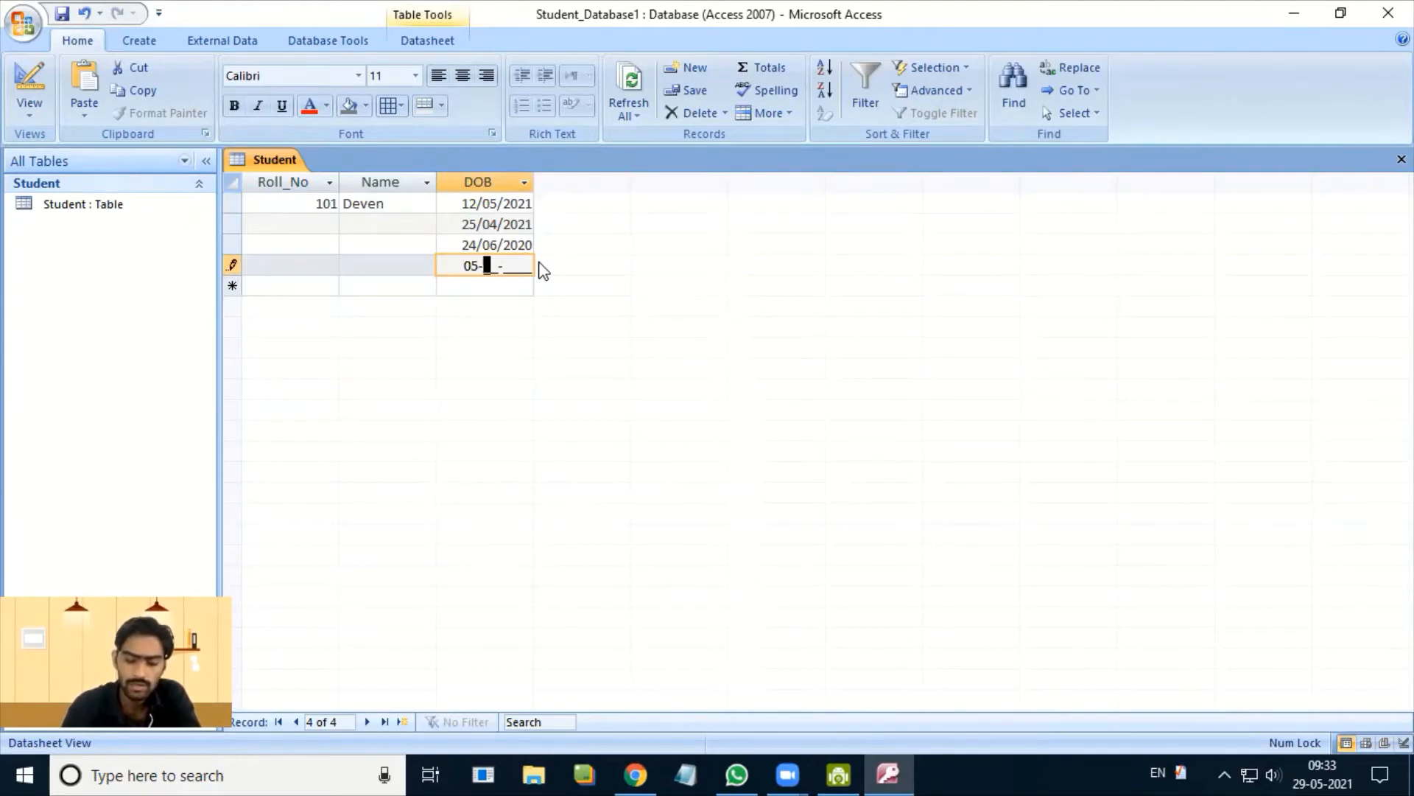
pyautogui.write('20-')
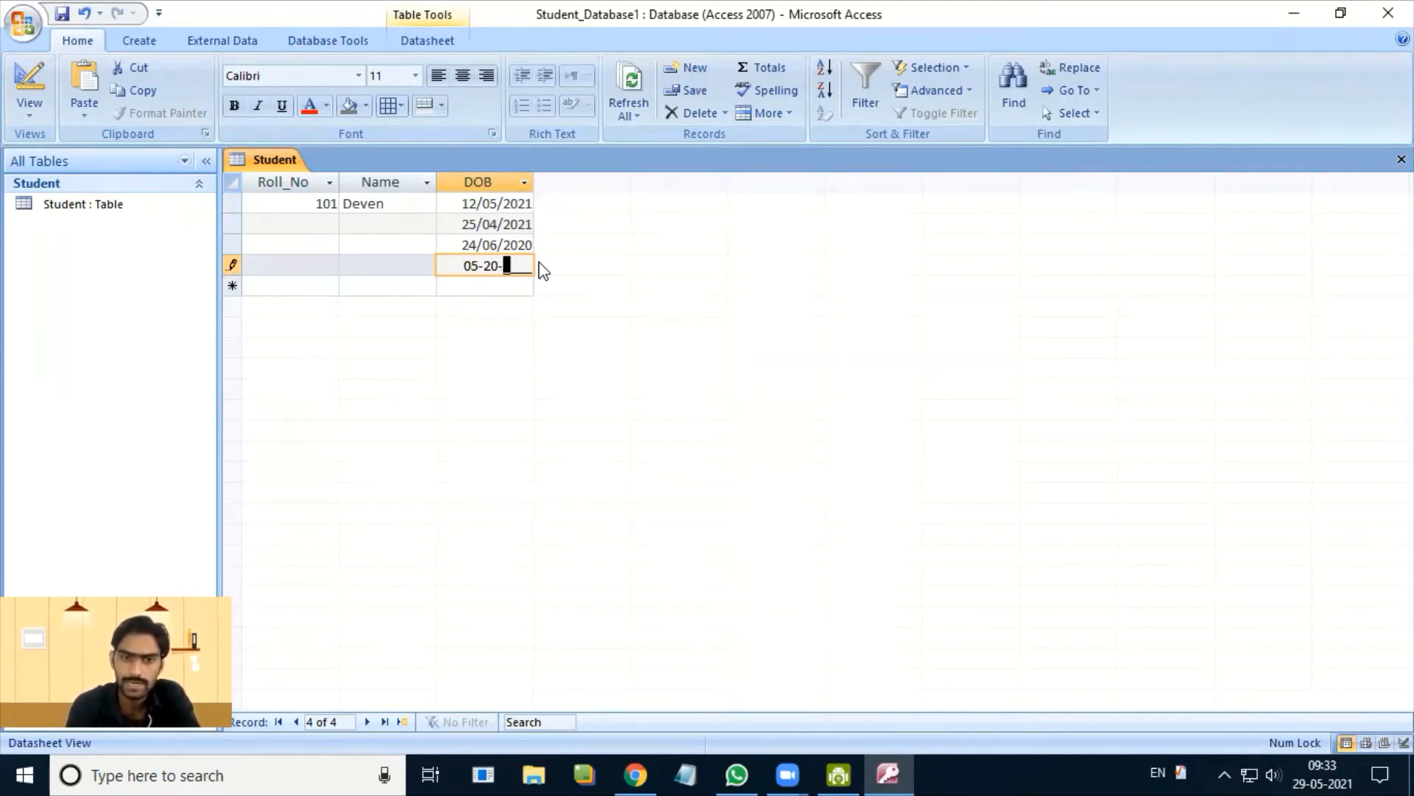
pyautogui.write('2020')
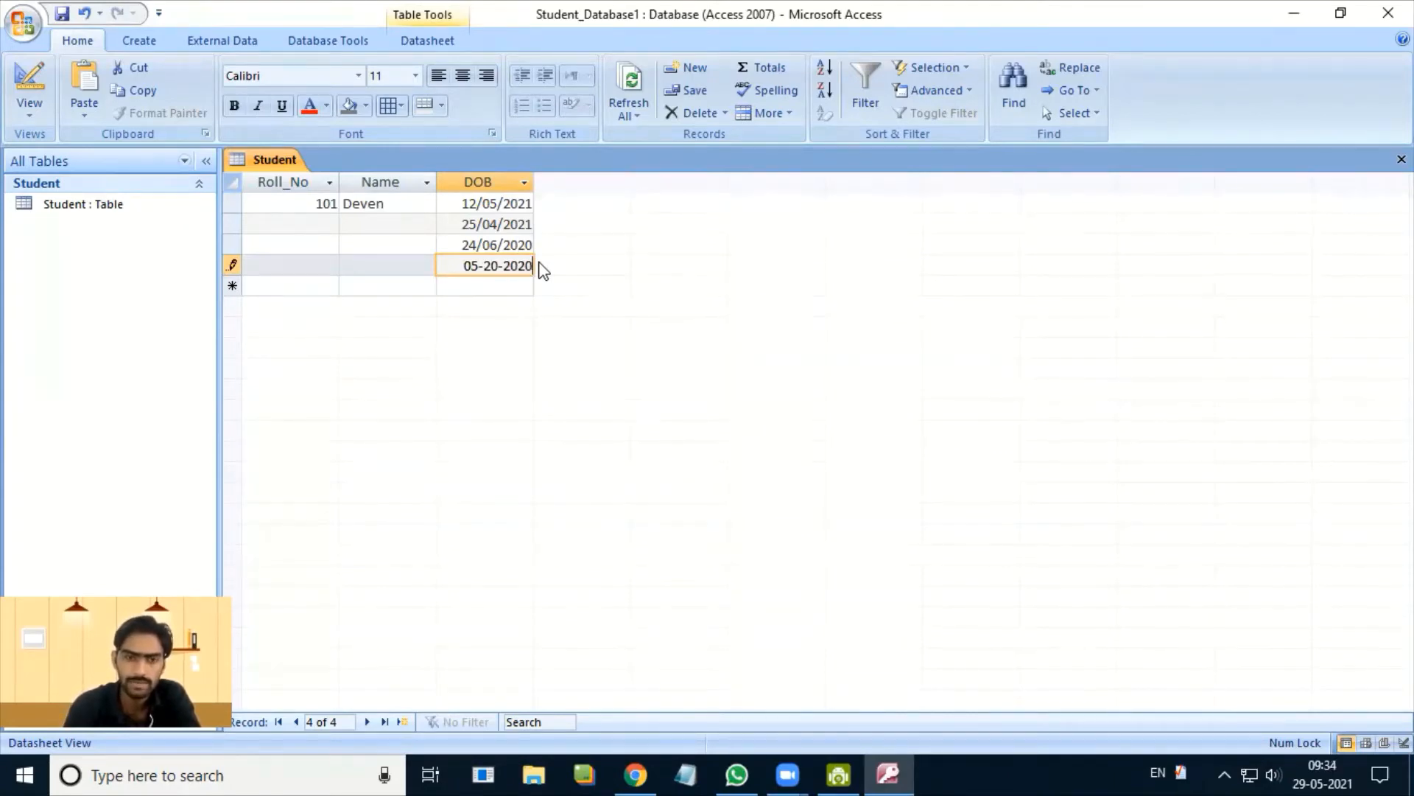
# - Correct the middle part of the new DOB entry to a valid month and commit the record
pyautogui.press('Left')
pyautogui.press('Left')
pyautogui.press('Left')
pyautogui.press('Left')
pyautogui.press('Left')
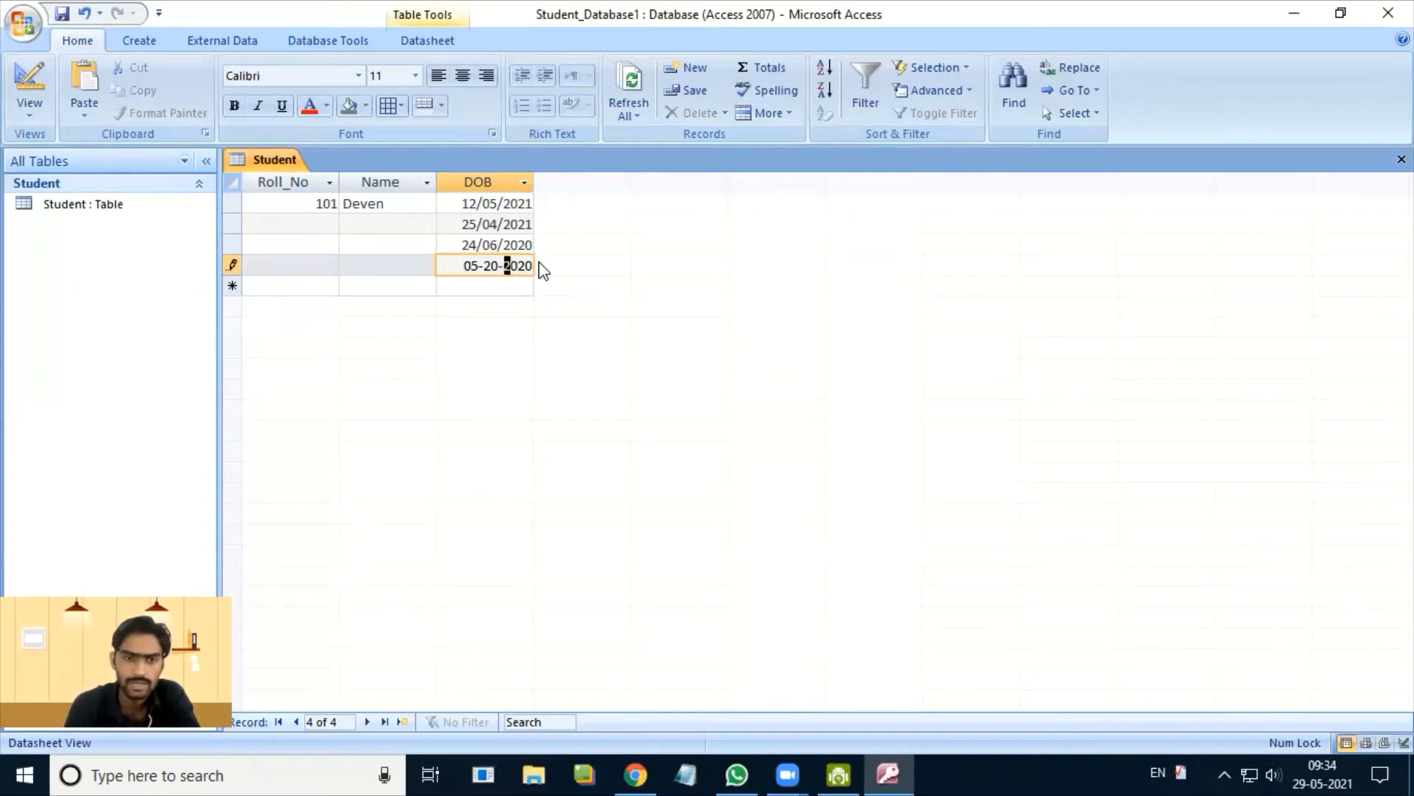
pyautogui.press('Left')
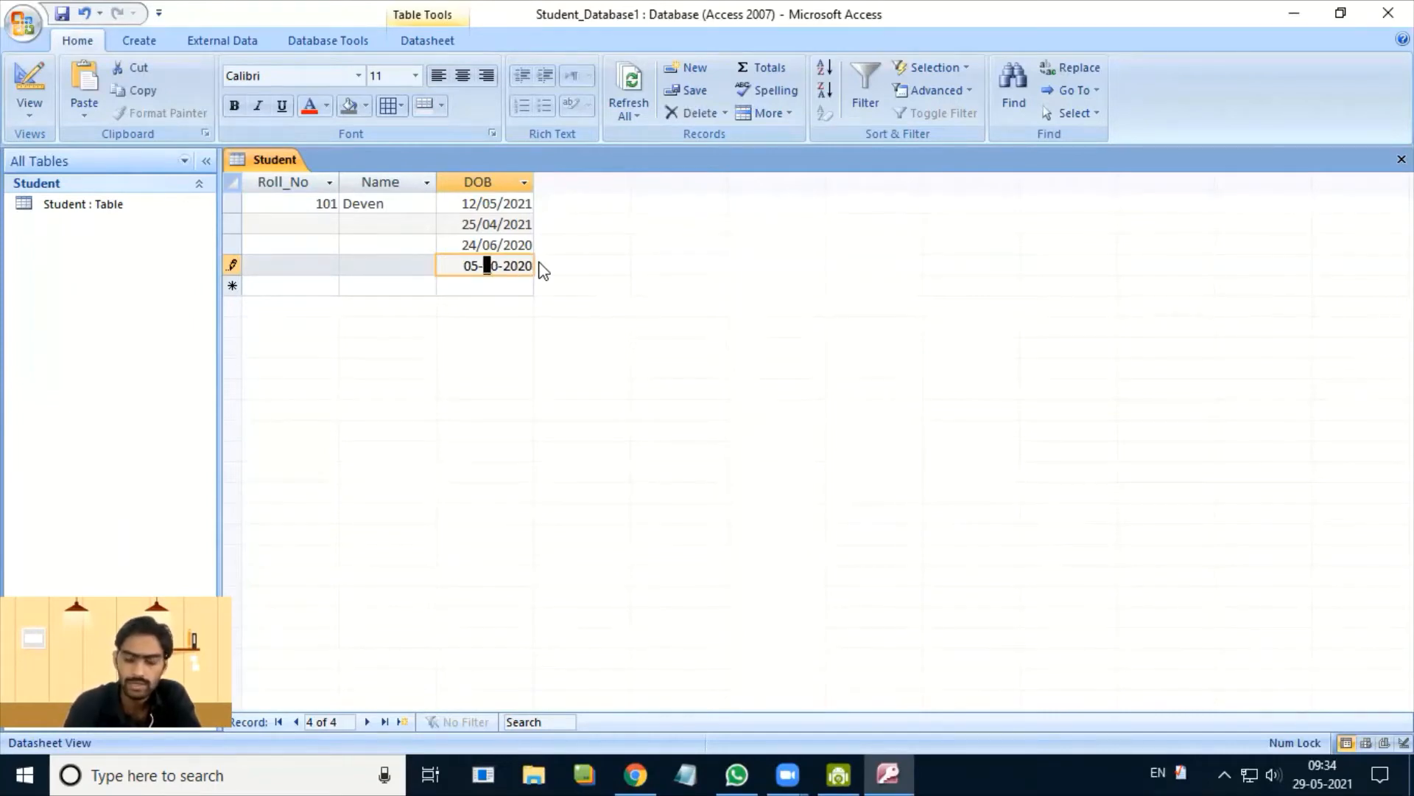
pyautogui.write('1')
pyautogui.press('Return')
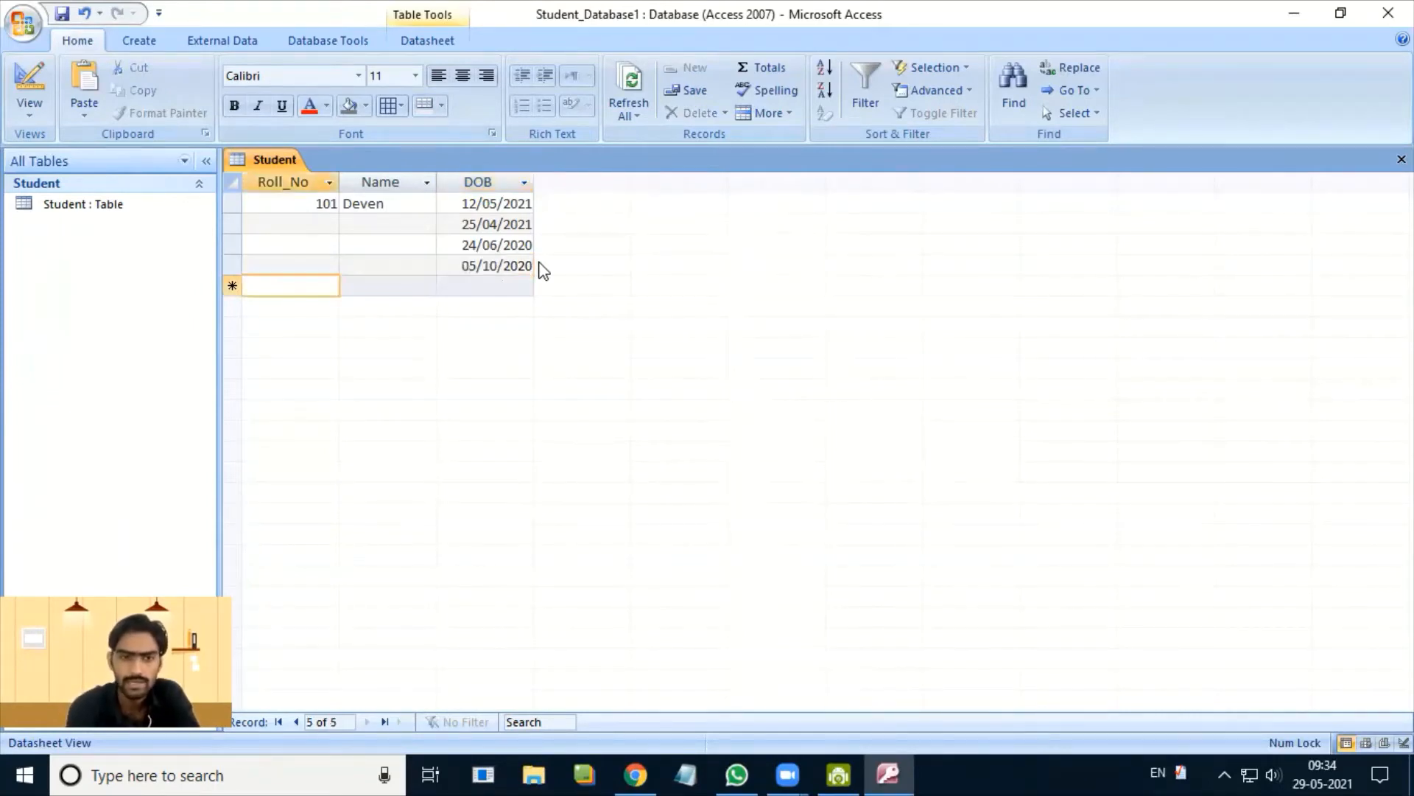
# - Return the Student table to Design View and set the DOB field's Validation Rule to <Date()
pyautogui.click(487, 285)
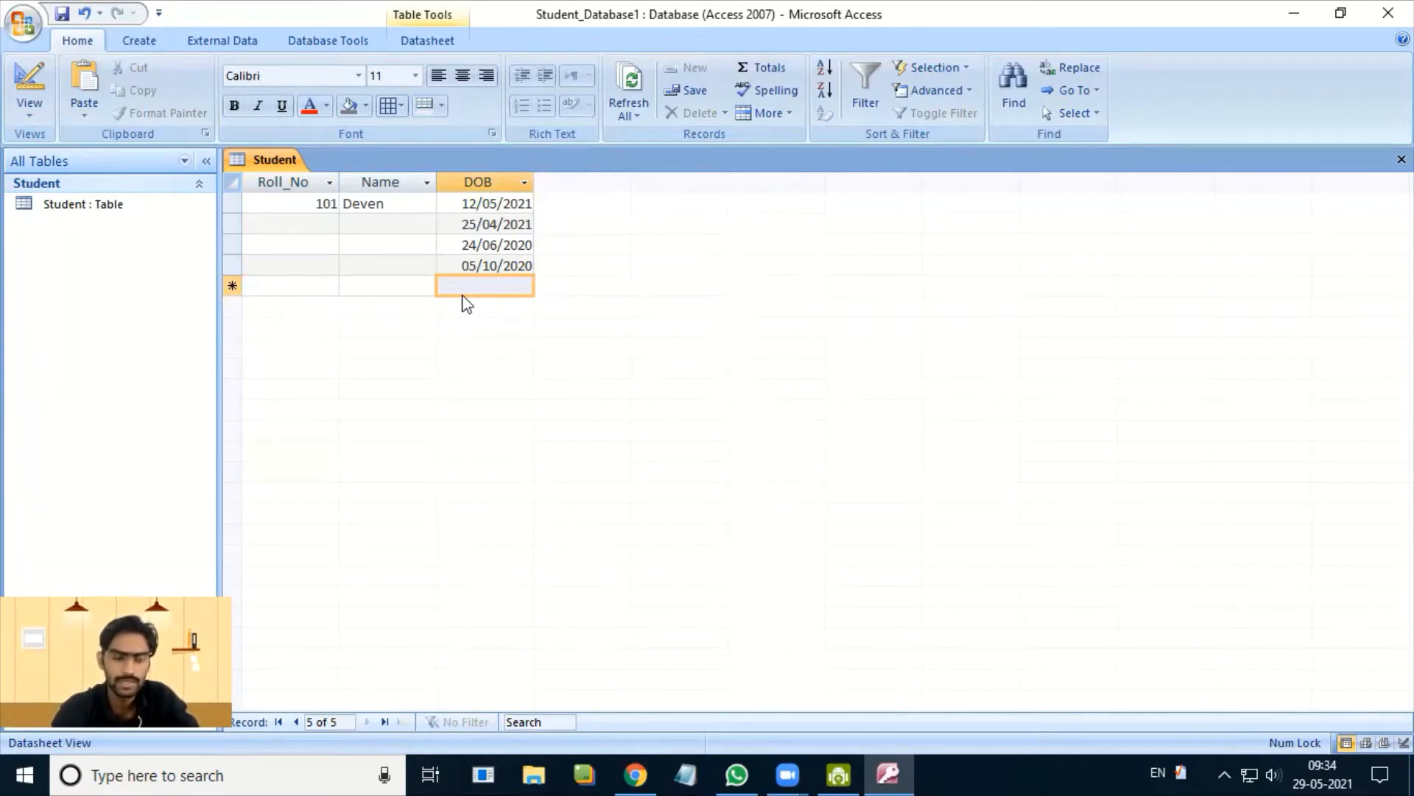
pyautogui.rightClick(285, 168)
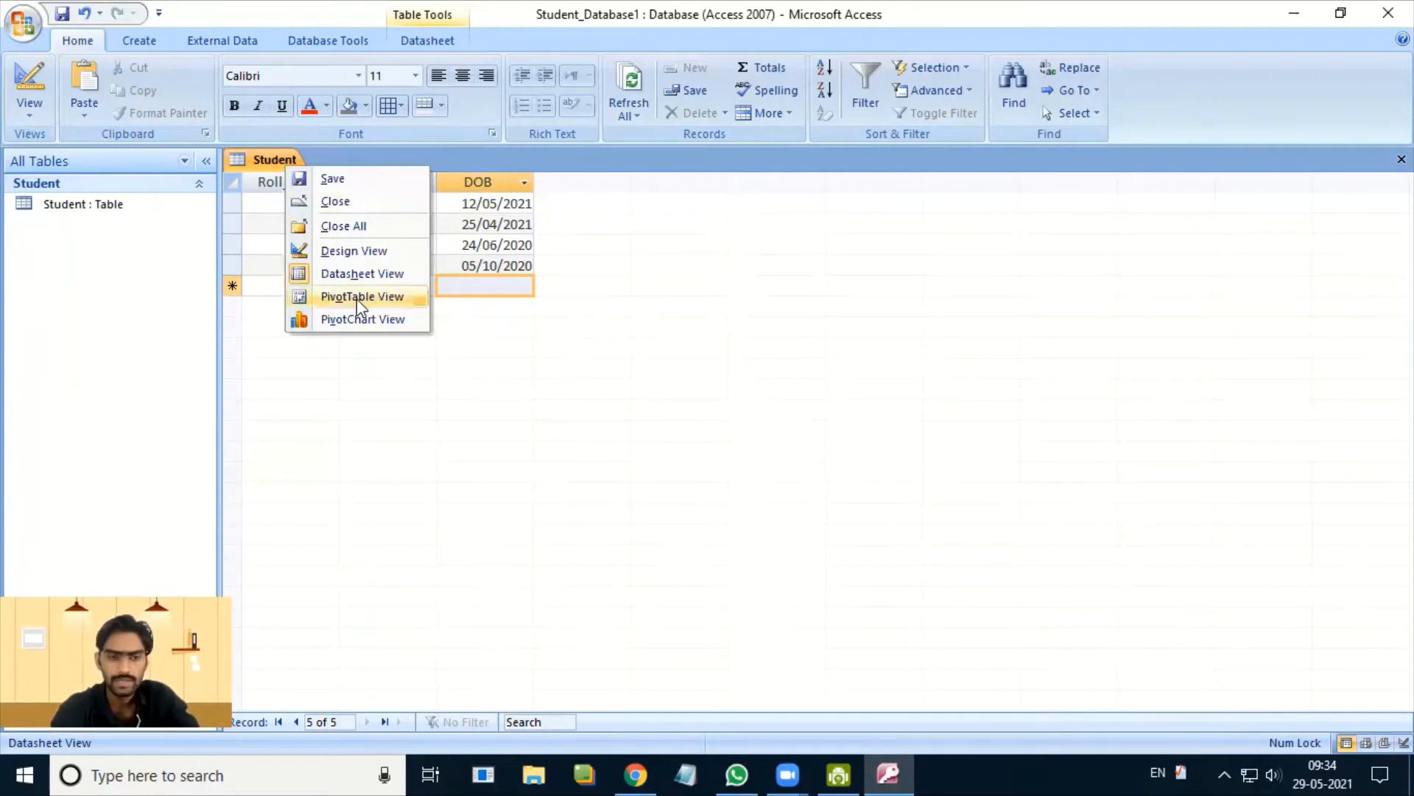
pyautogui.click(347, 251)
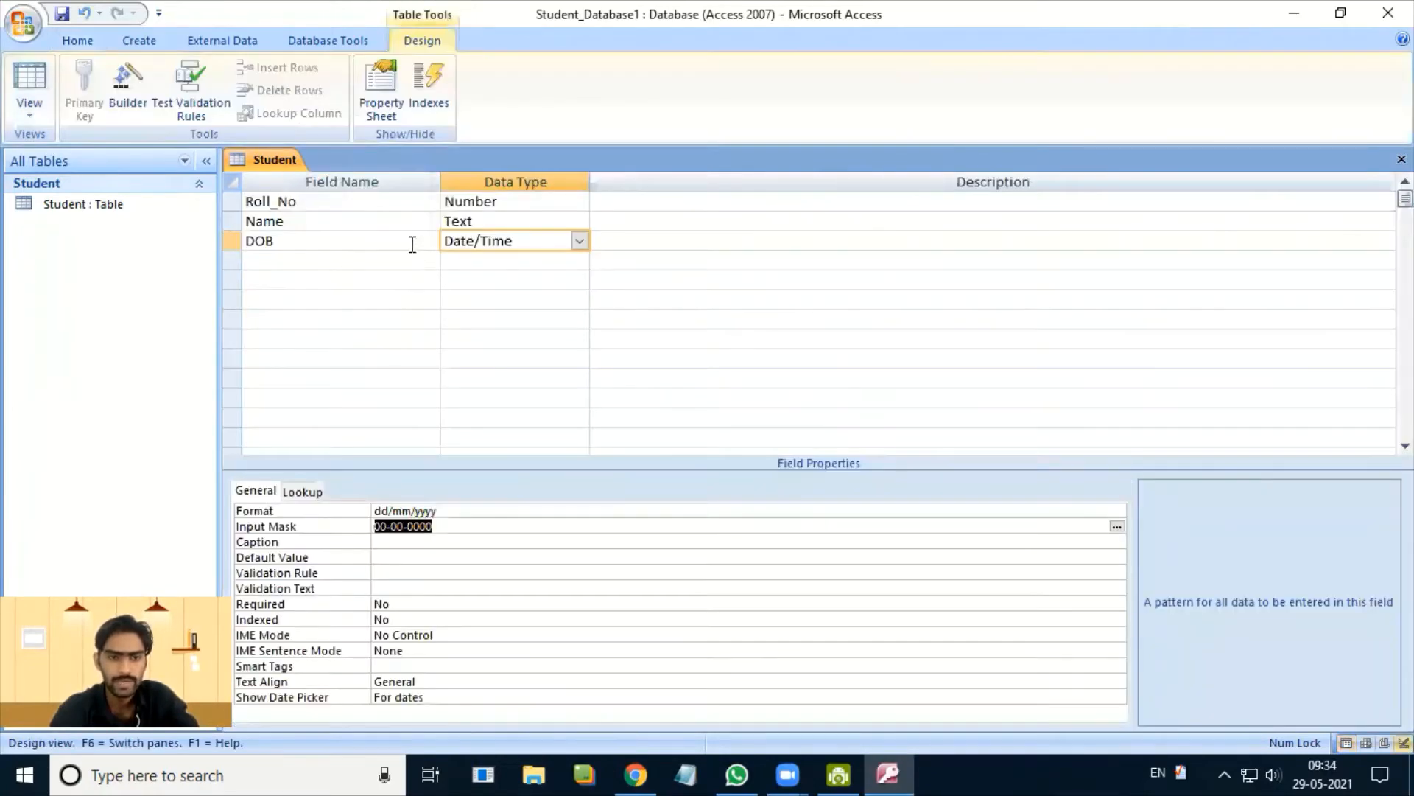
pyautogui.click(397, 572)
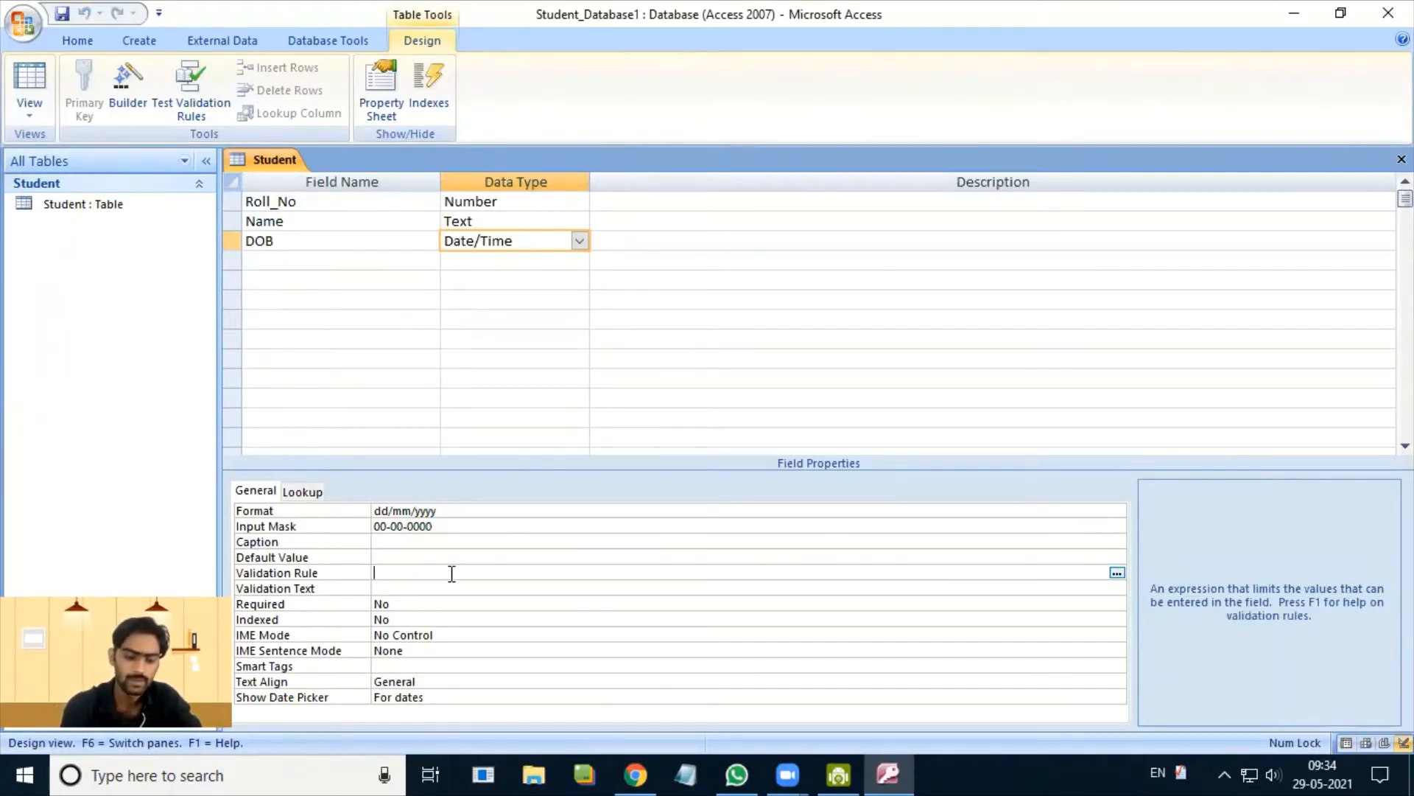
pyautogui.write('<')
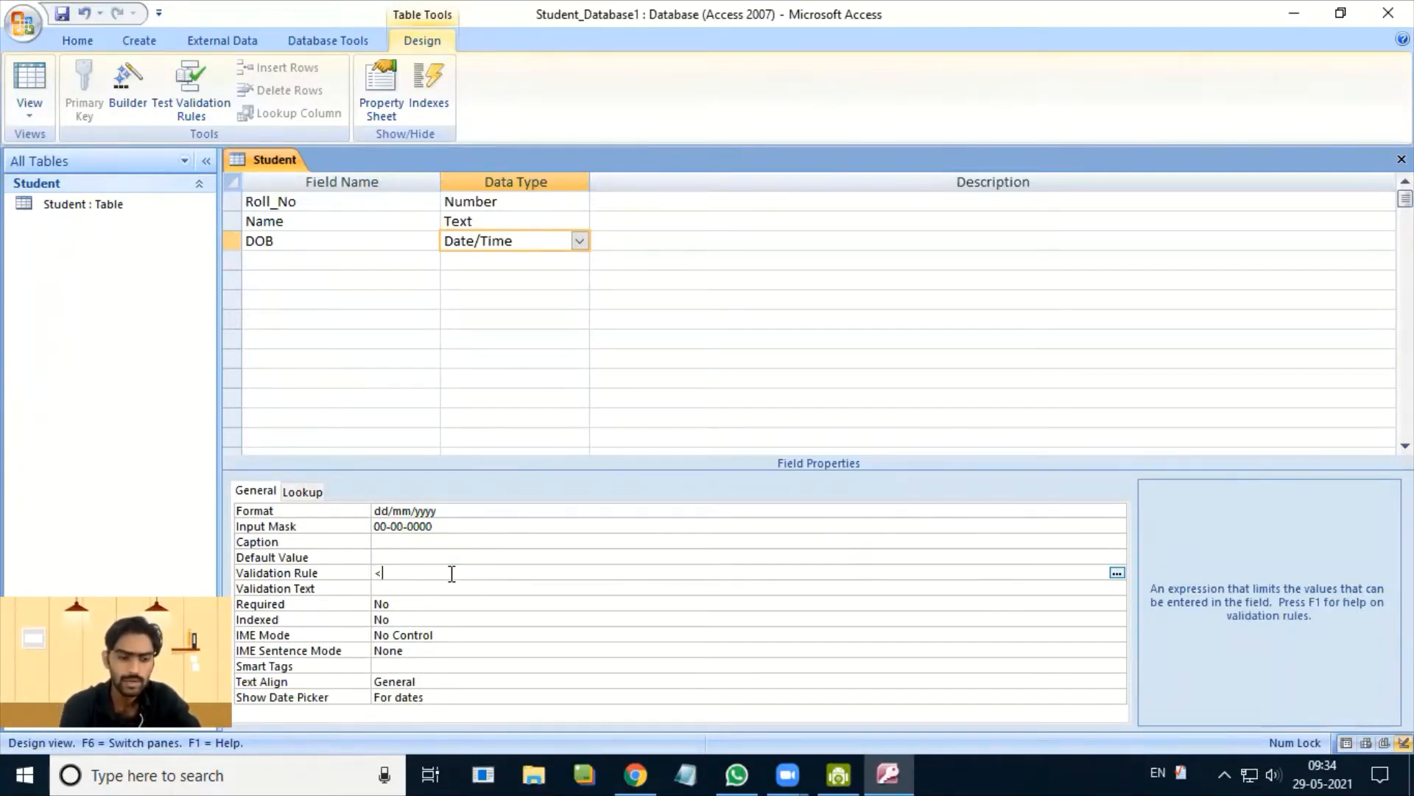
pyautogui.write(' dat')
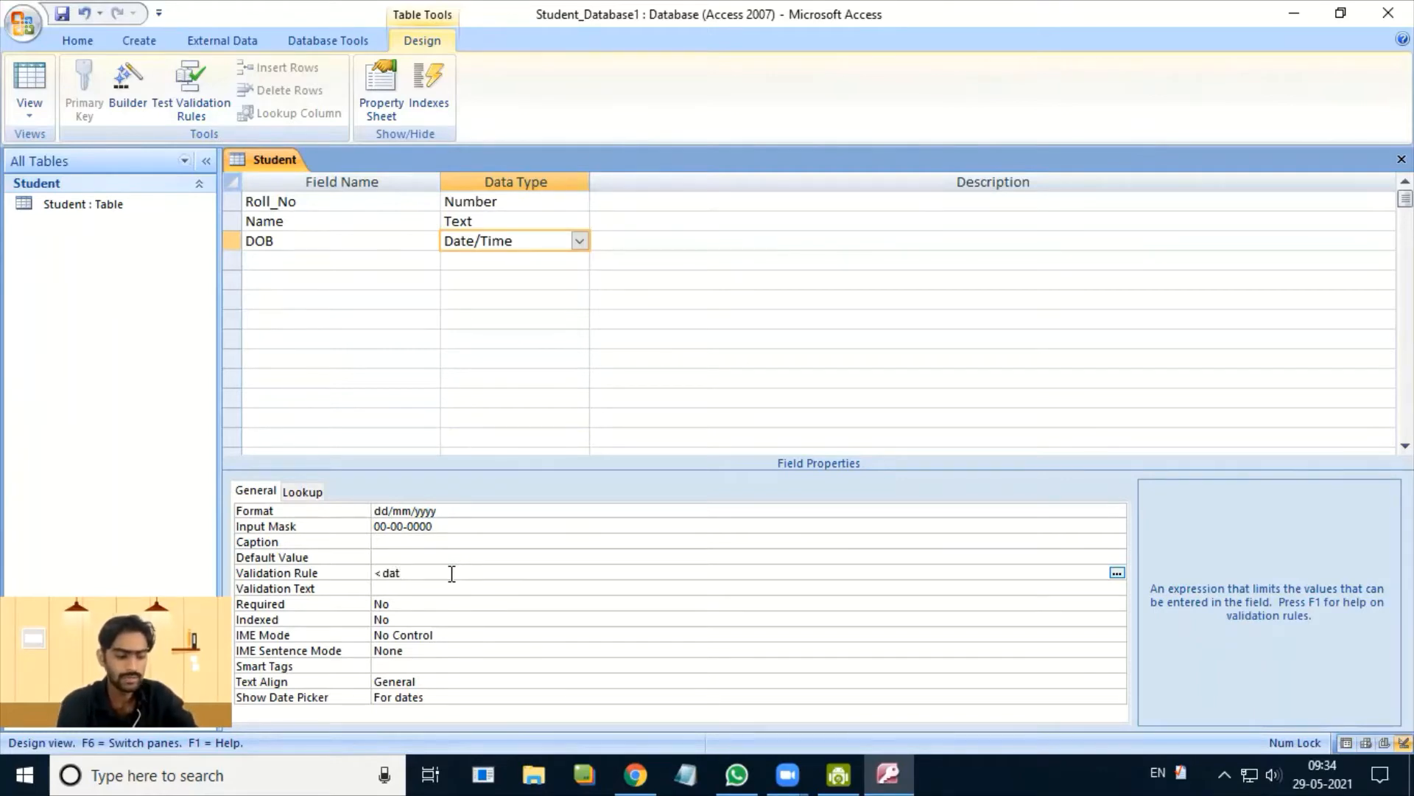
pyautogui.write('e(')
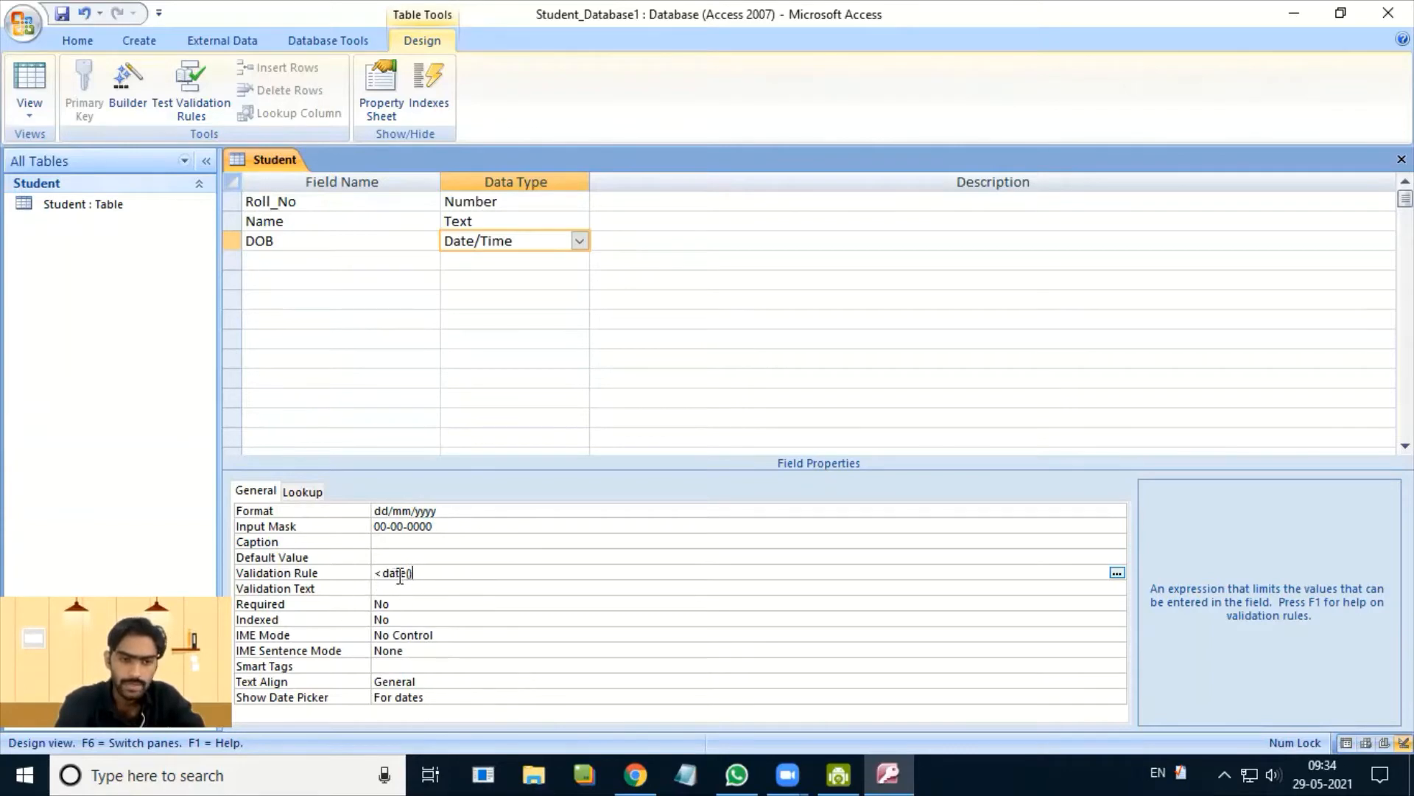
# - Save the Student table design and have the existing data tested against the new validation rule
pyautogui.click(273, 168)
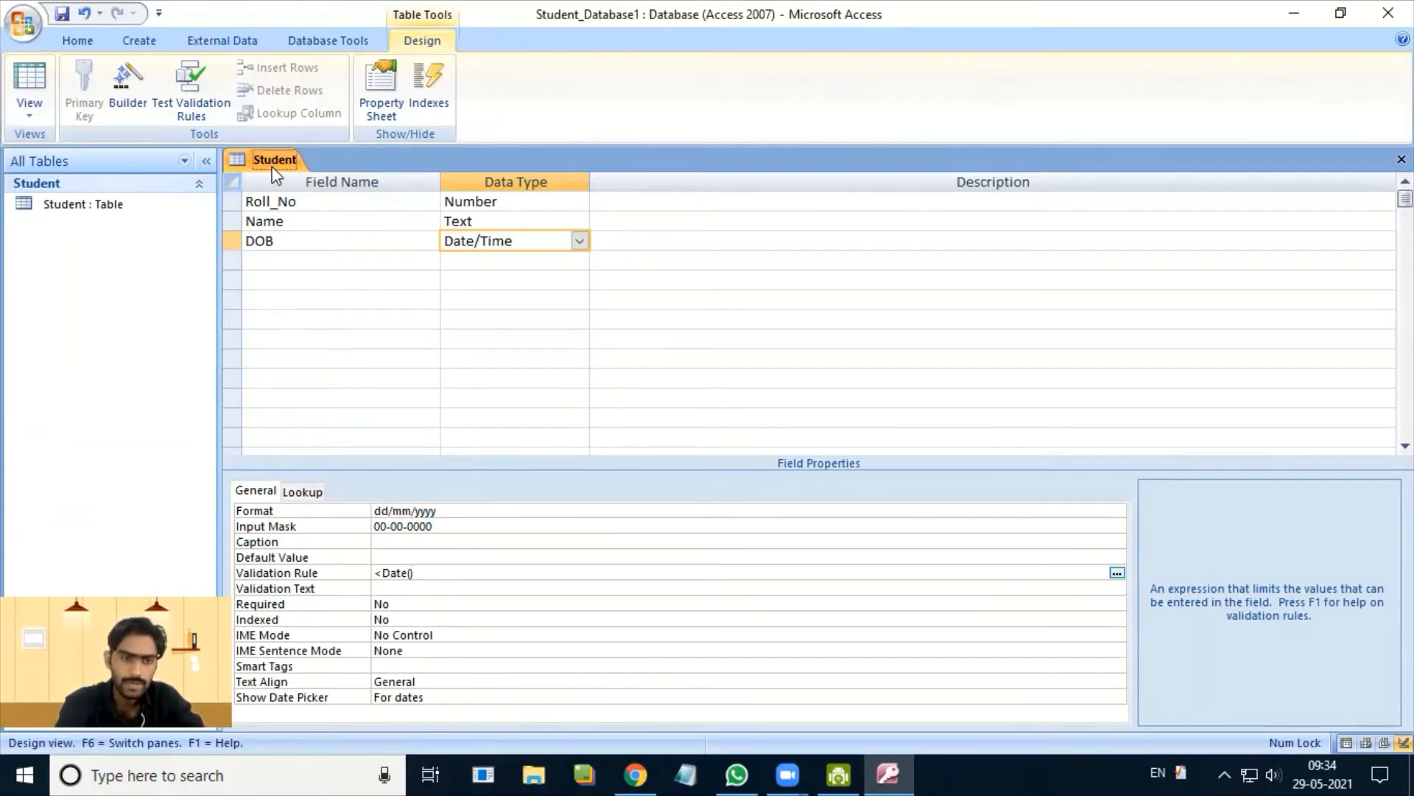
pyautogui.rightClick(279, 160)
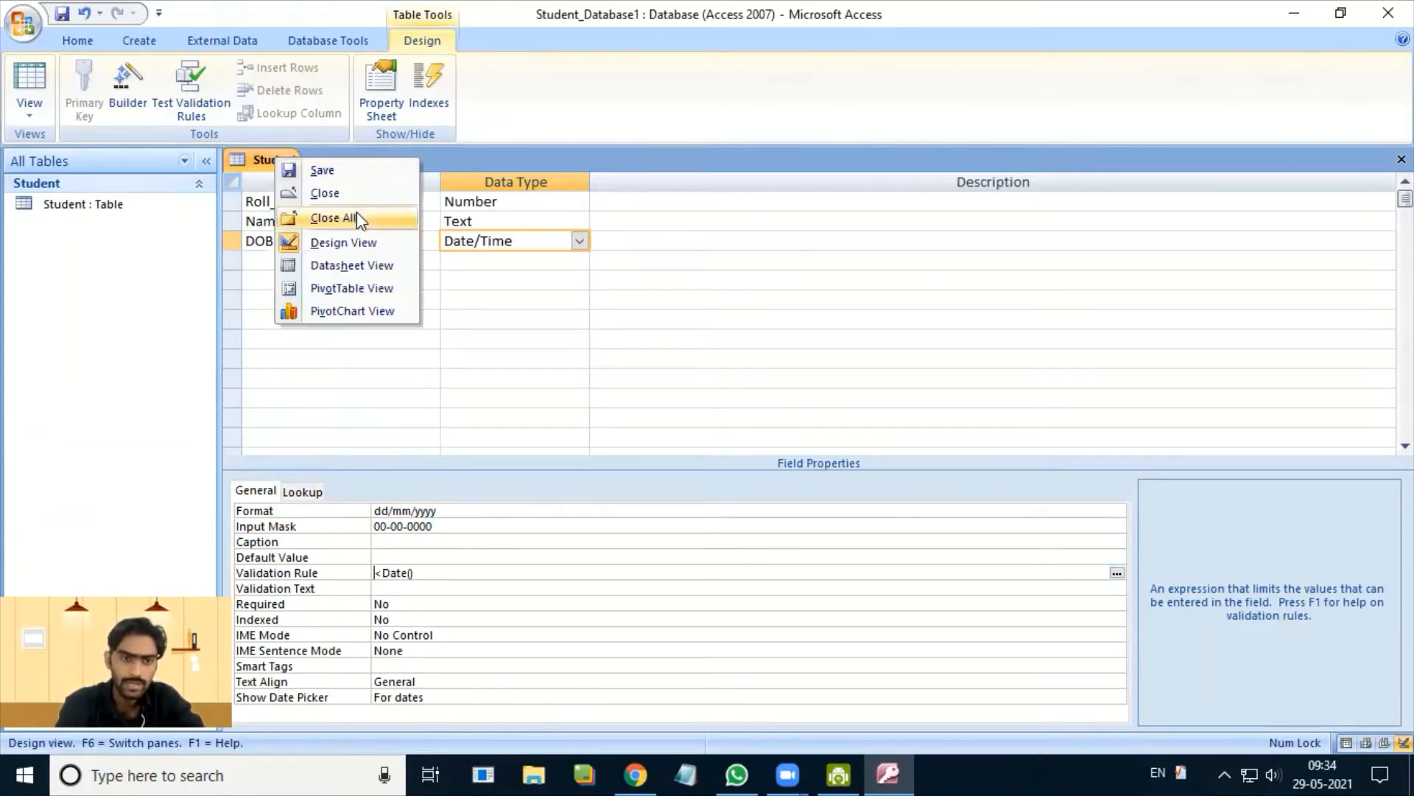
pyautogui.click(323, 171)
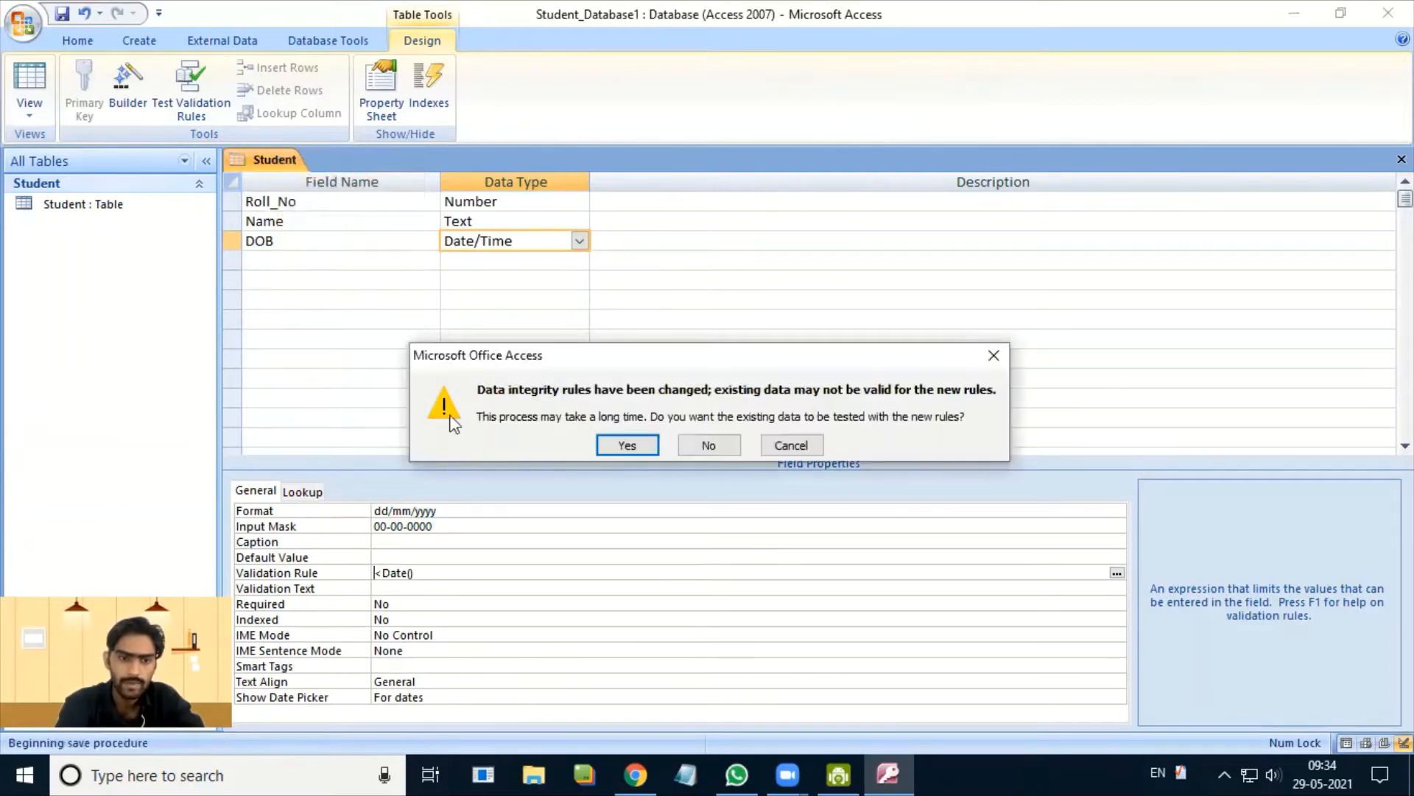
pyautogui.click(628, 445)
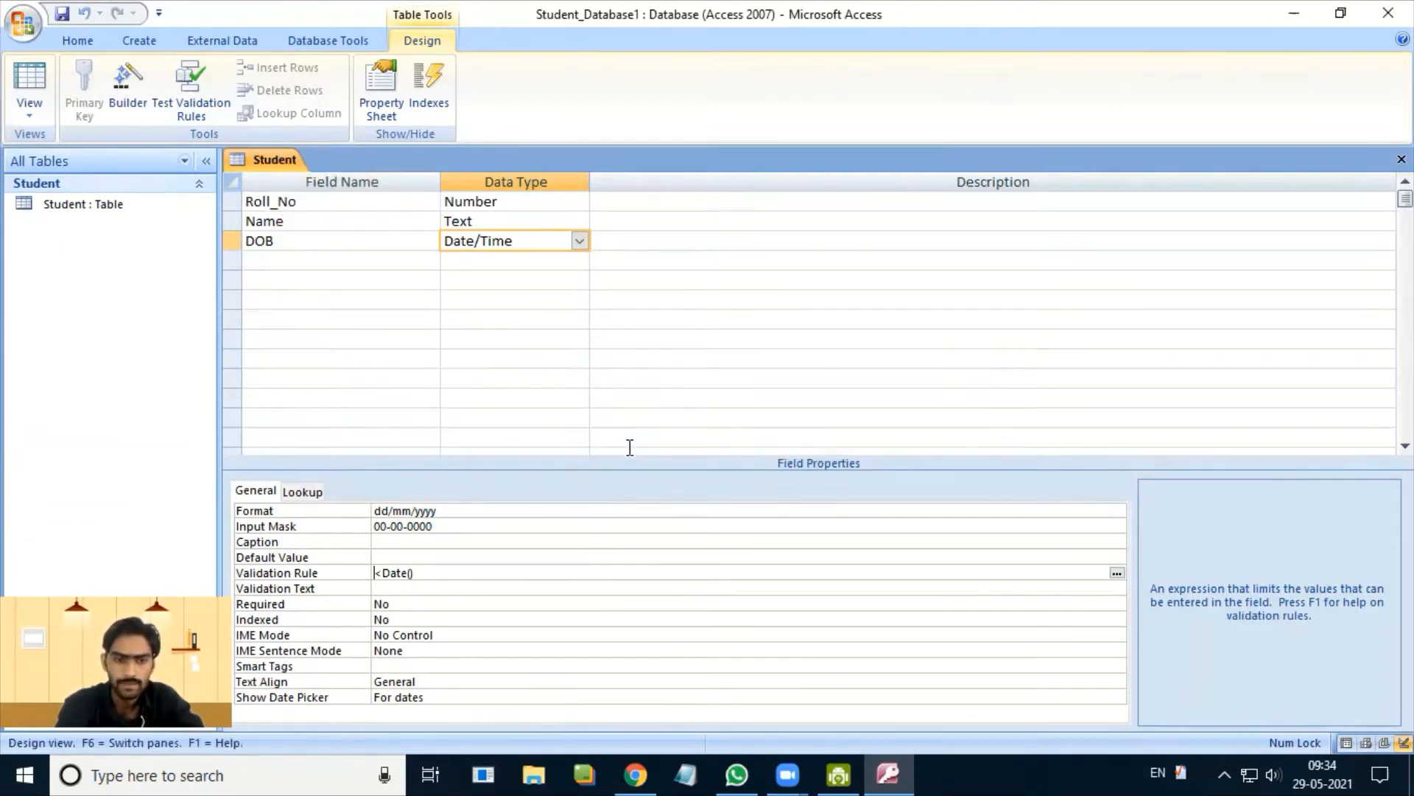
# - Show the Student table in Datasheet View and try entering today's date as the DOB of a new record
pyautogui.rightClick(266, 160)
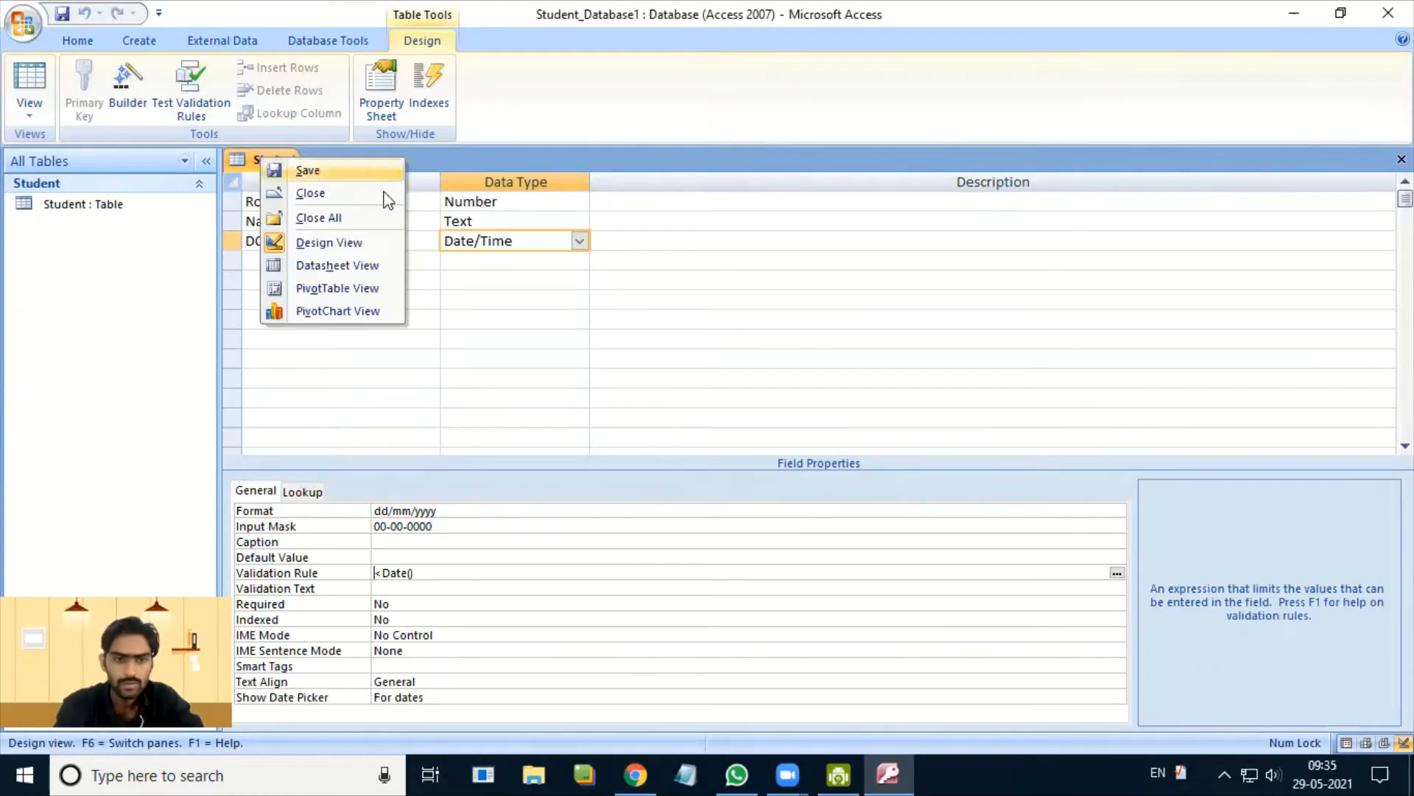
pyautogui.click(331, 266)
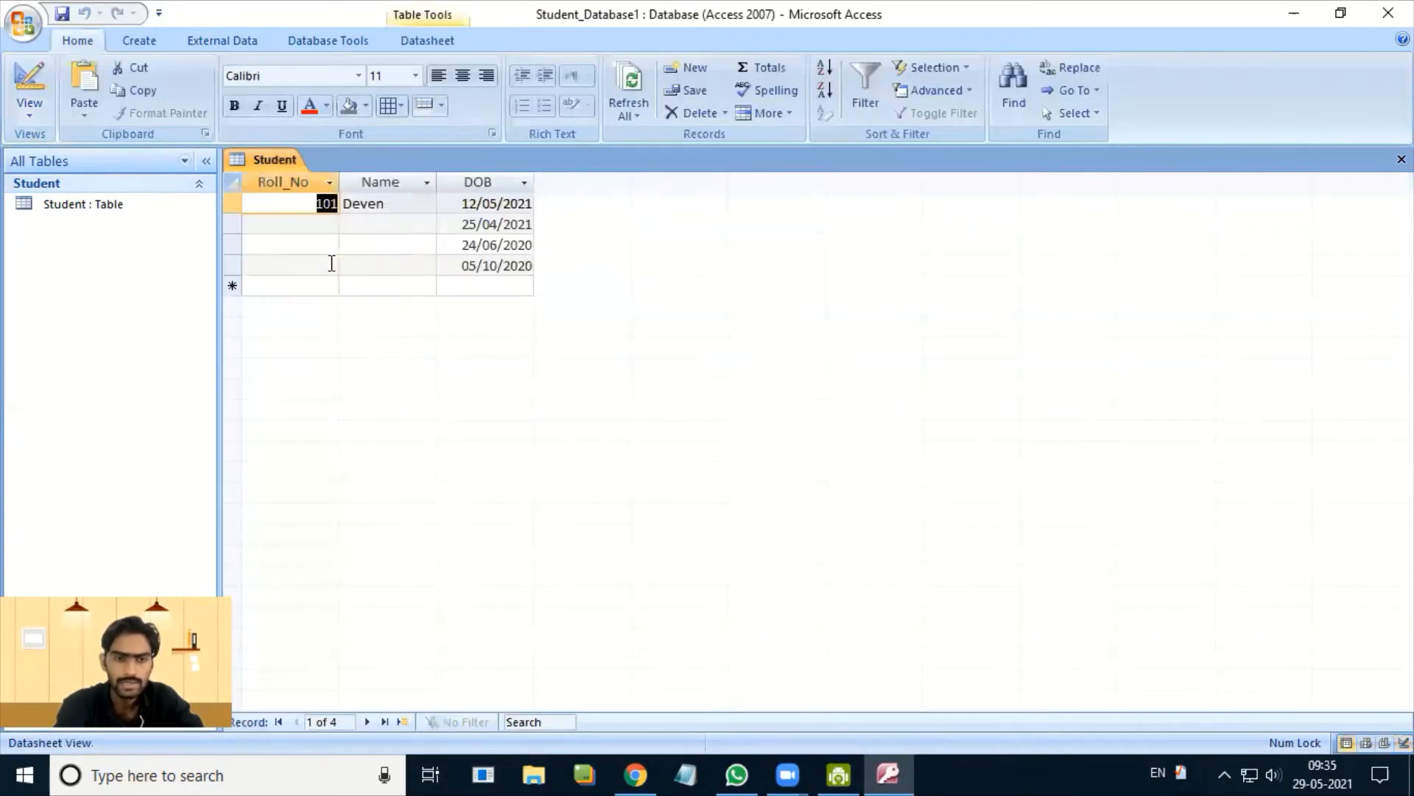
pyautogui.click(469, 286)
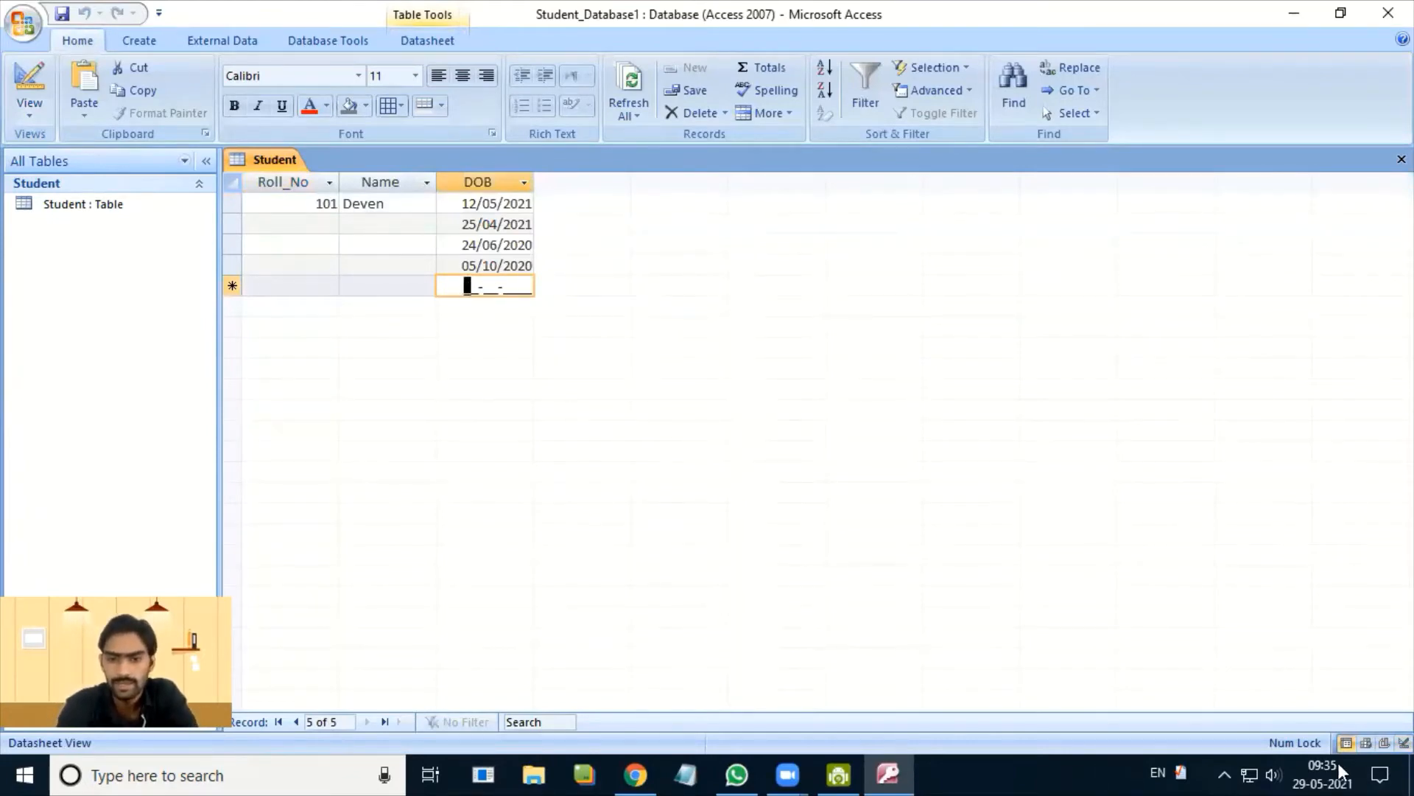
pyautogui.moveTo(1332, 770)
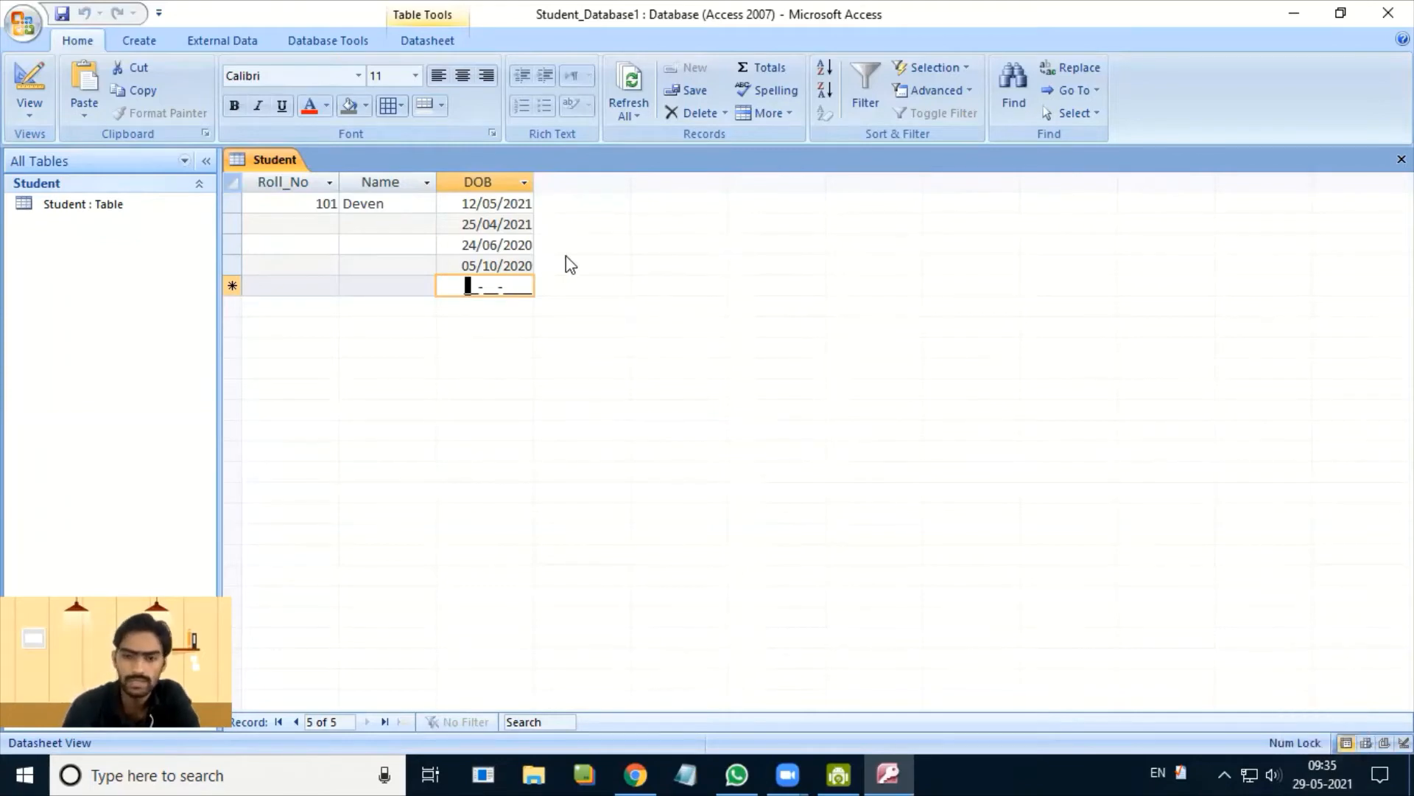
pyautogui.write('29-')
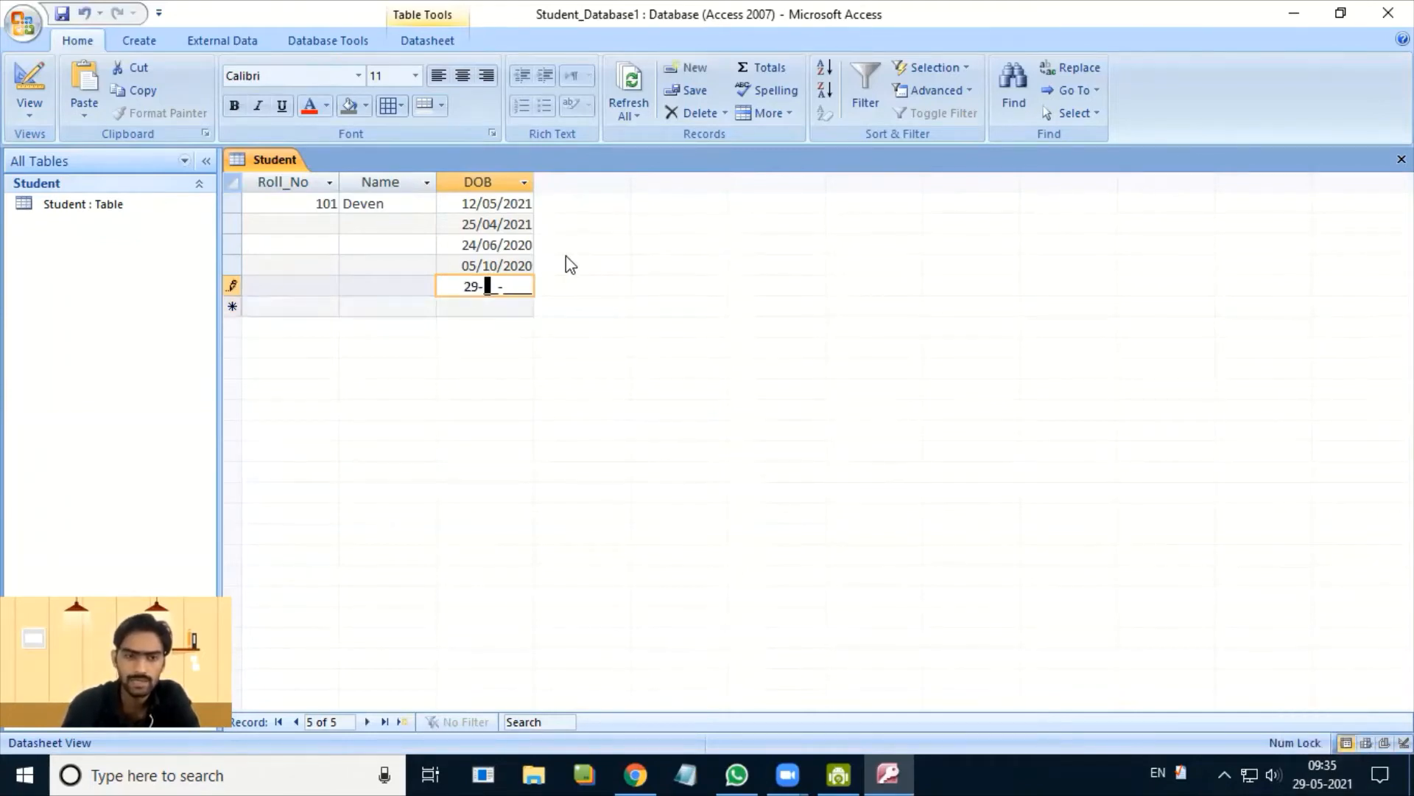
pyautogui.write('05-2021')
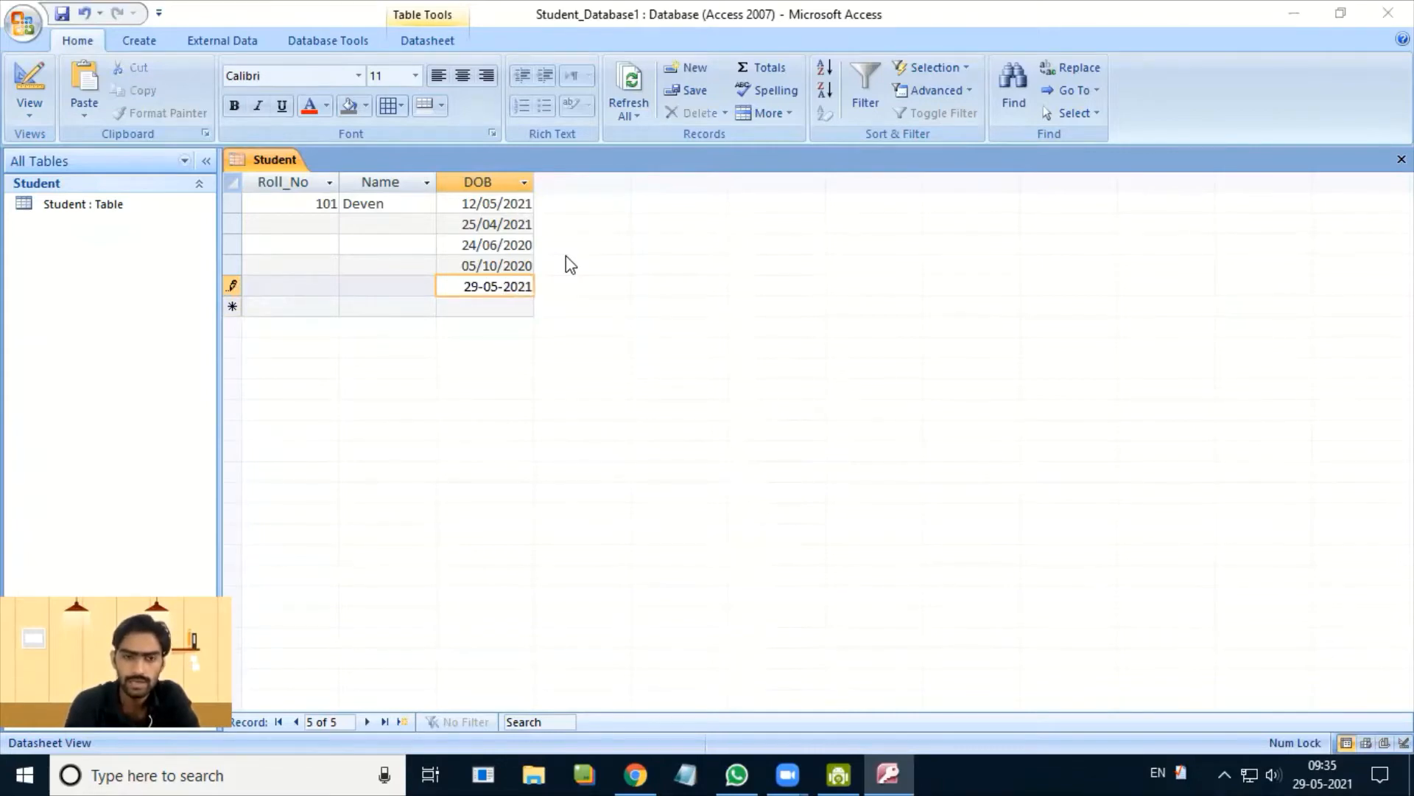
pyautogui.press('Return')
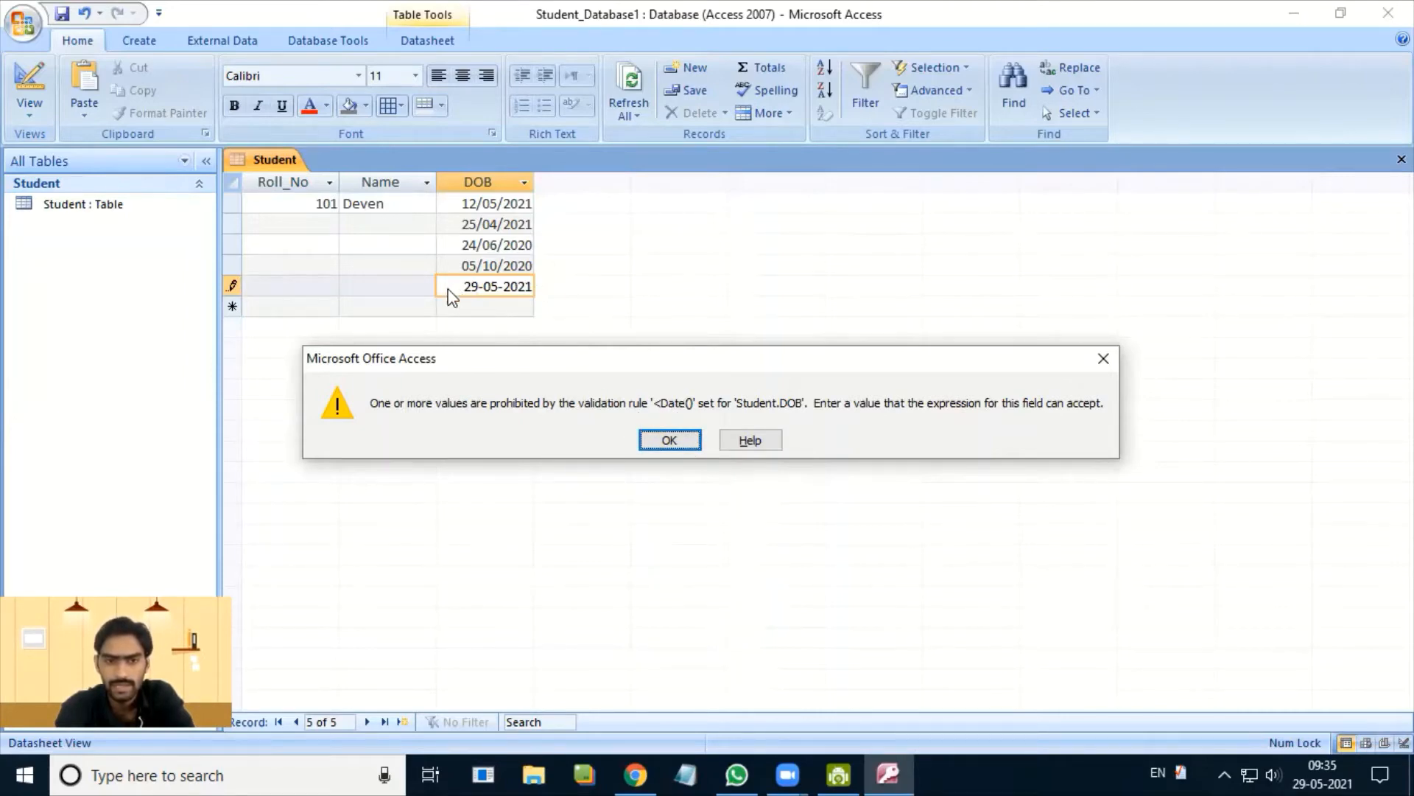
pyautogui.click(649, 440)
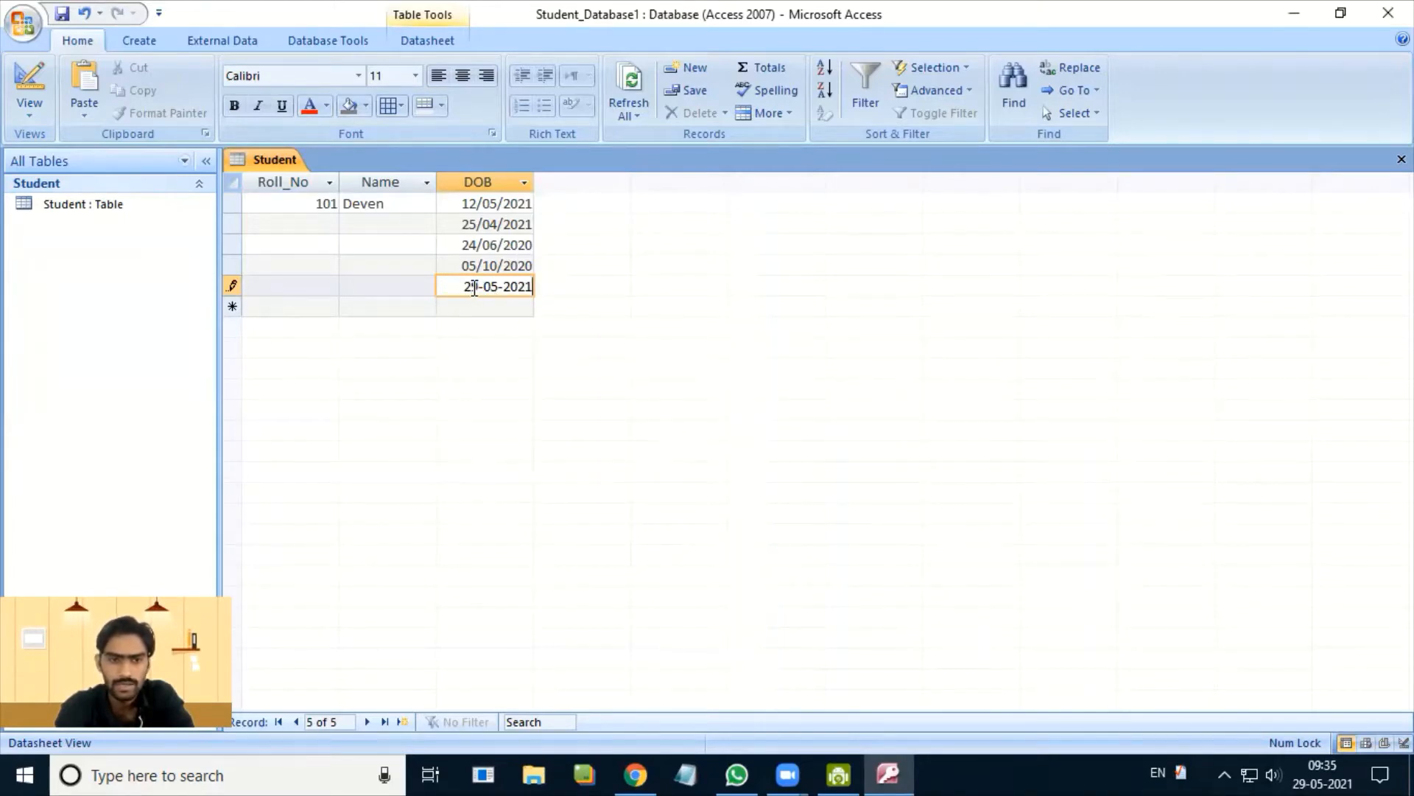
# - Change the day part of the new record's DOB to the day before today and commit the record
pyautogui.moveTo(474, 288); pyautogui.dragTo(479, 287)
pyautogui.press('Left')
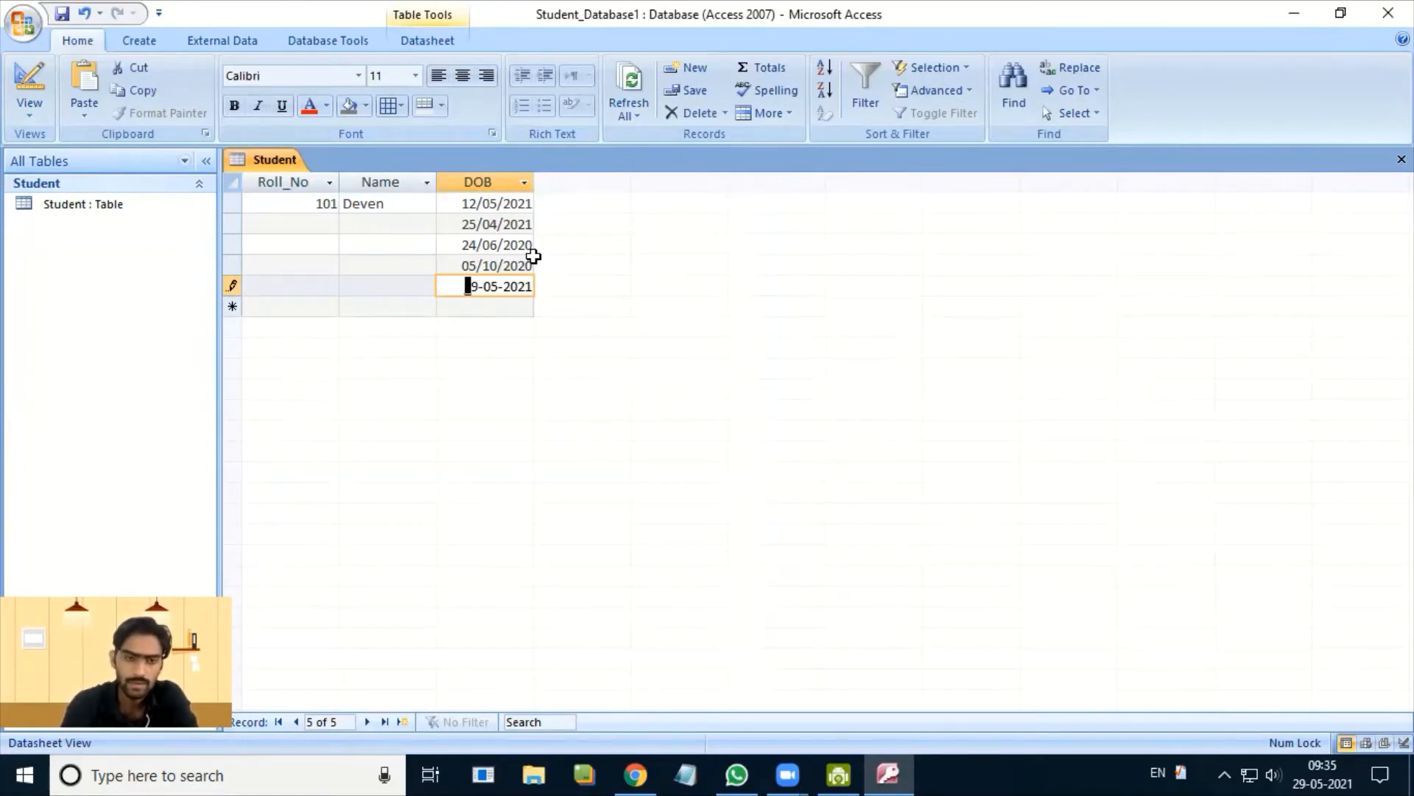
pyautogui.press('Right')
pyautogui.write('3')
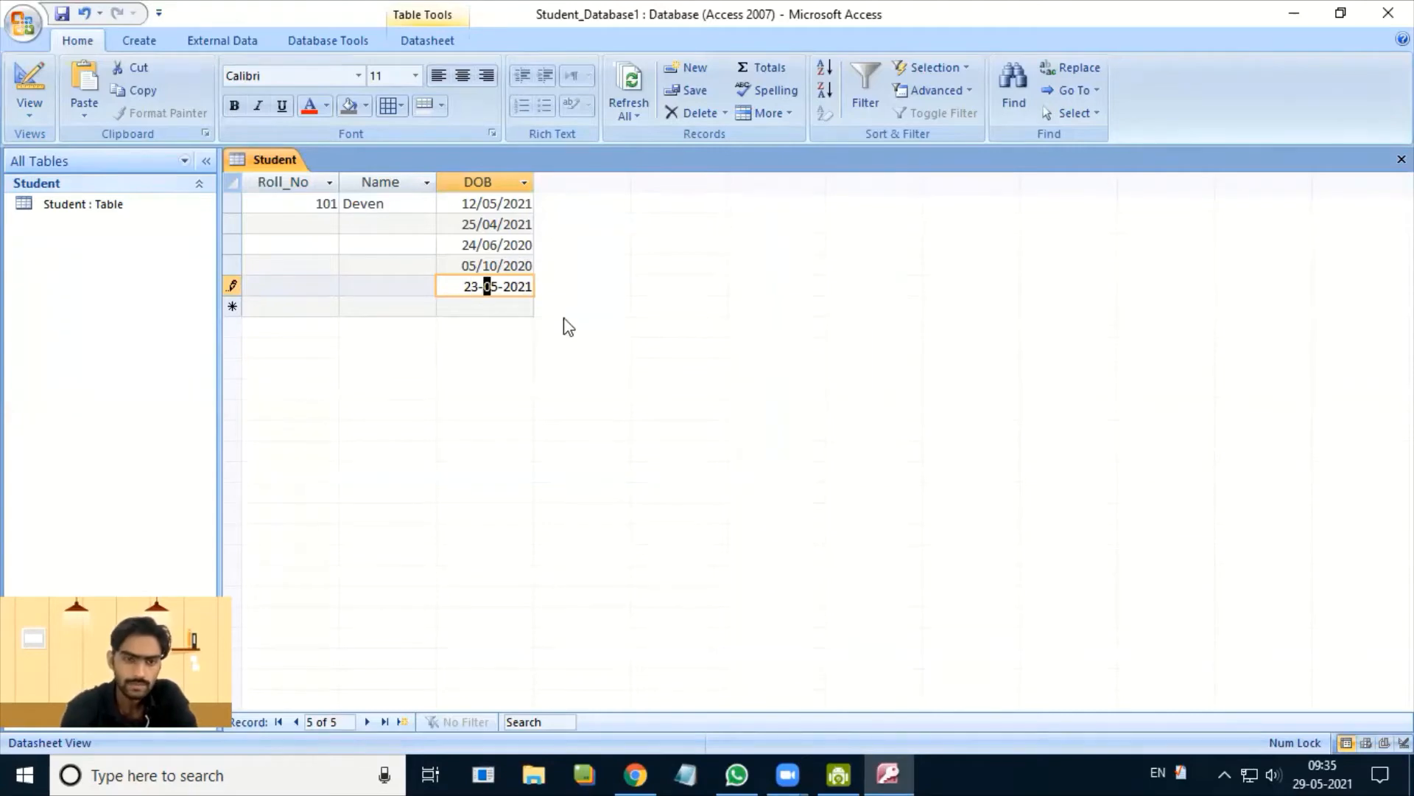
pyautogui.press('Right')
pyautogui.moveTo(475, 285); pyautogui.dragTo(482, 284)
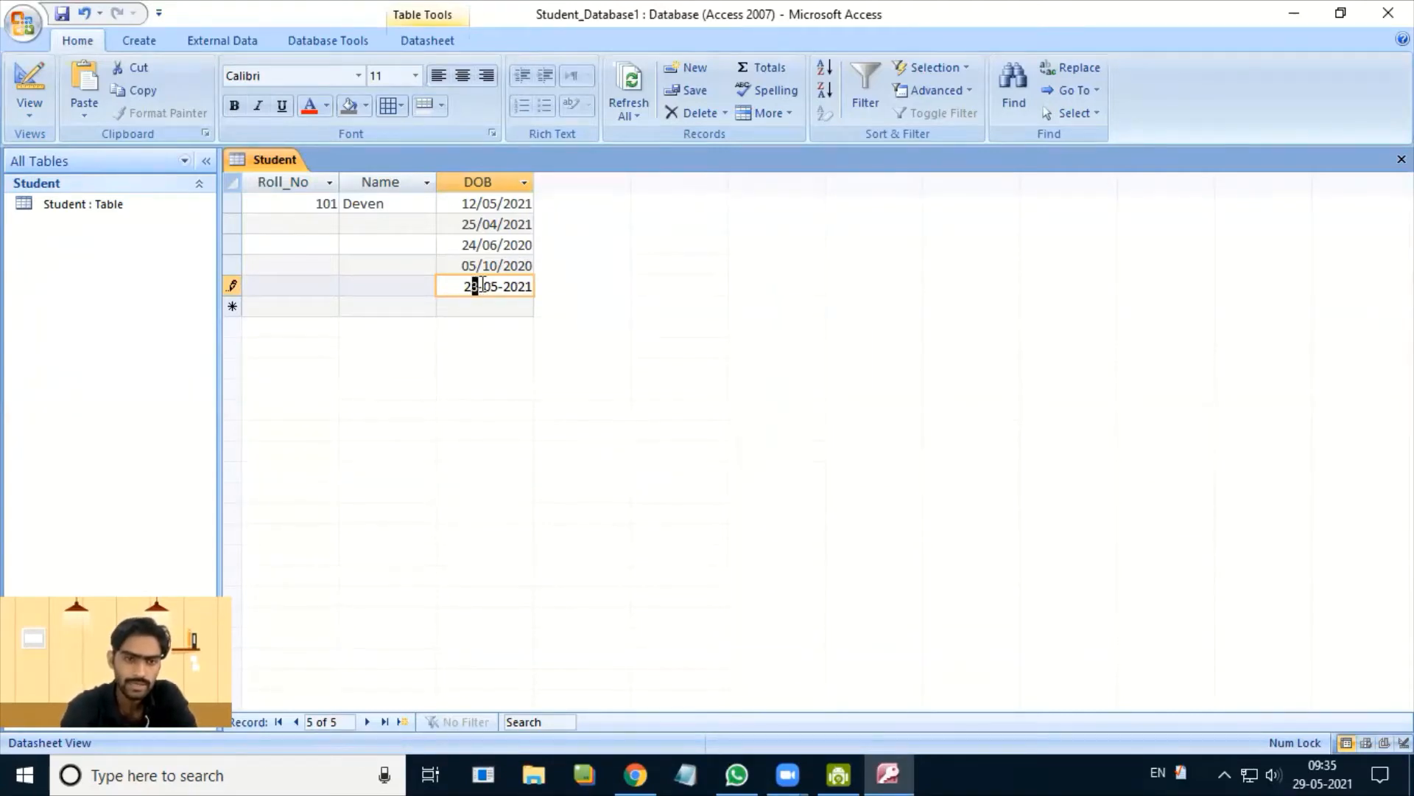
pyautogui.write('8')
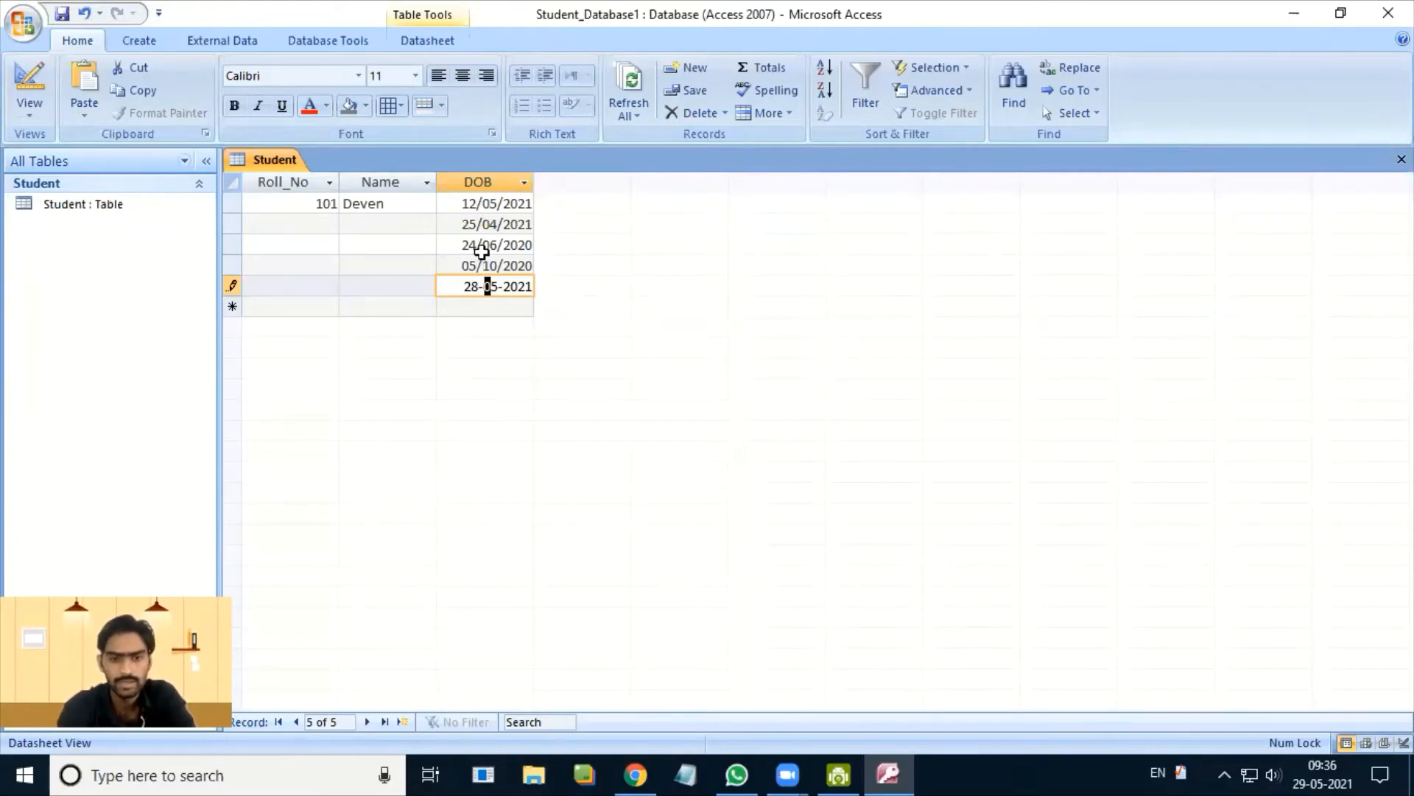
pyautogui.rightClick(260, 161)
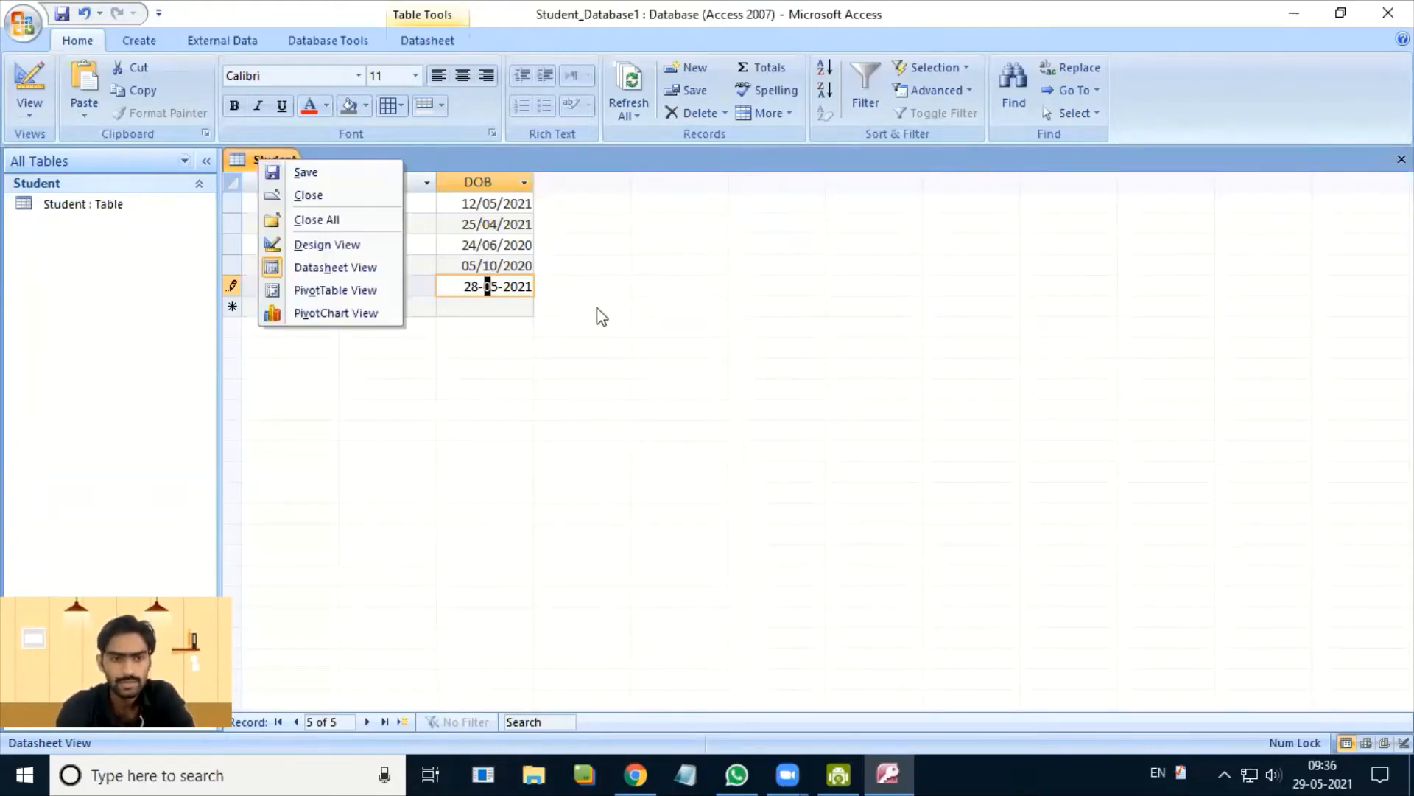
pyautogui.press('Escape')
pyautogui.press('Return')
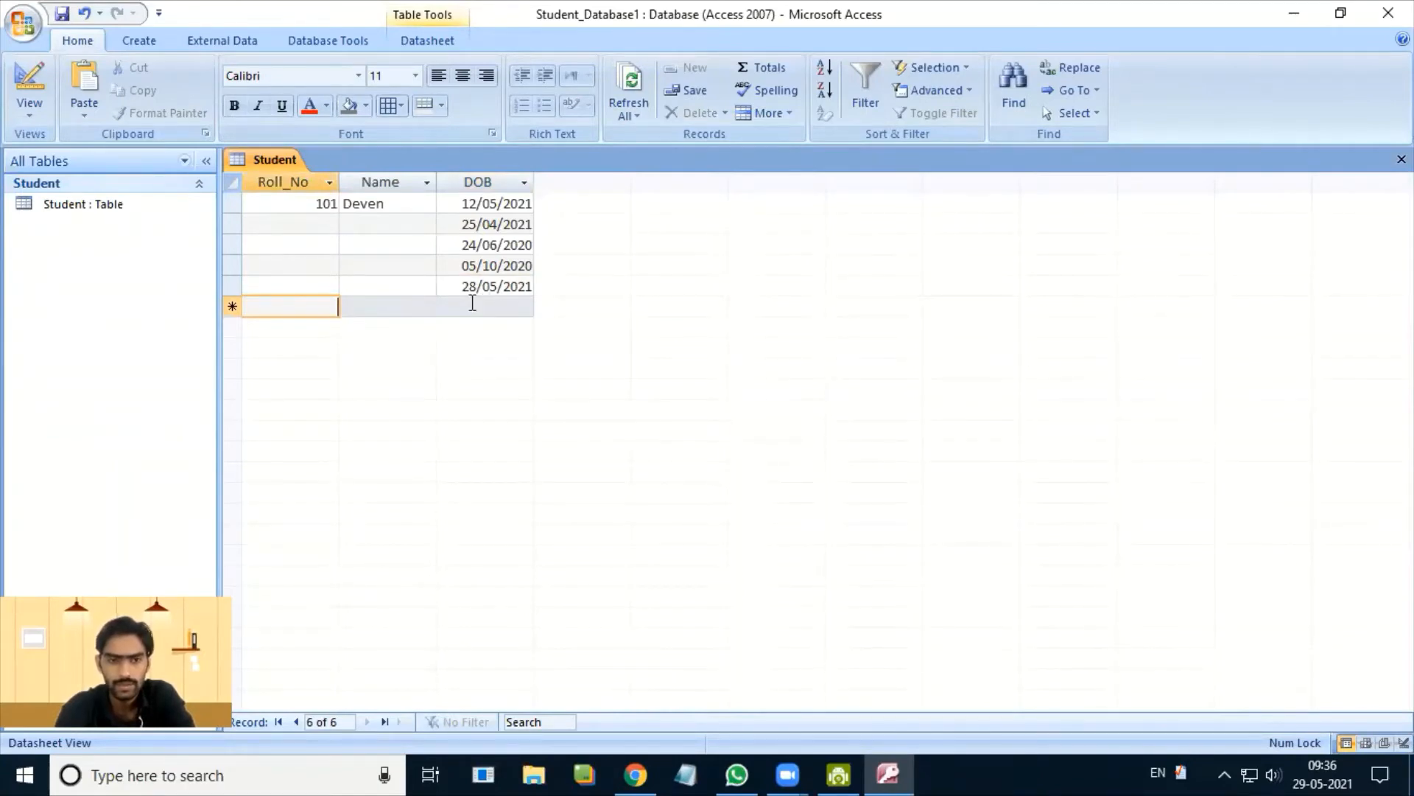
# - Close all open objects and reopen the Student table in Design View
pyautogui.rightClick(271, 159)
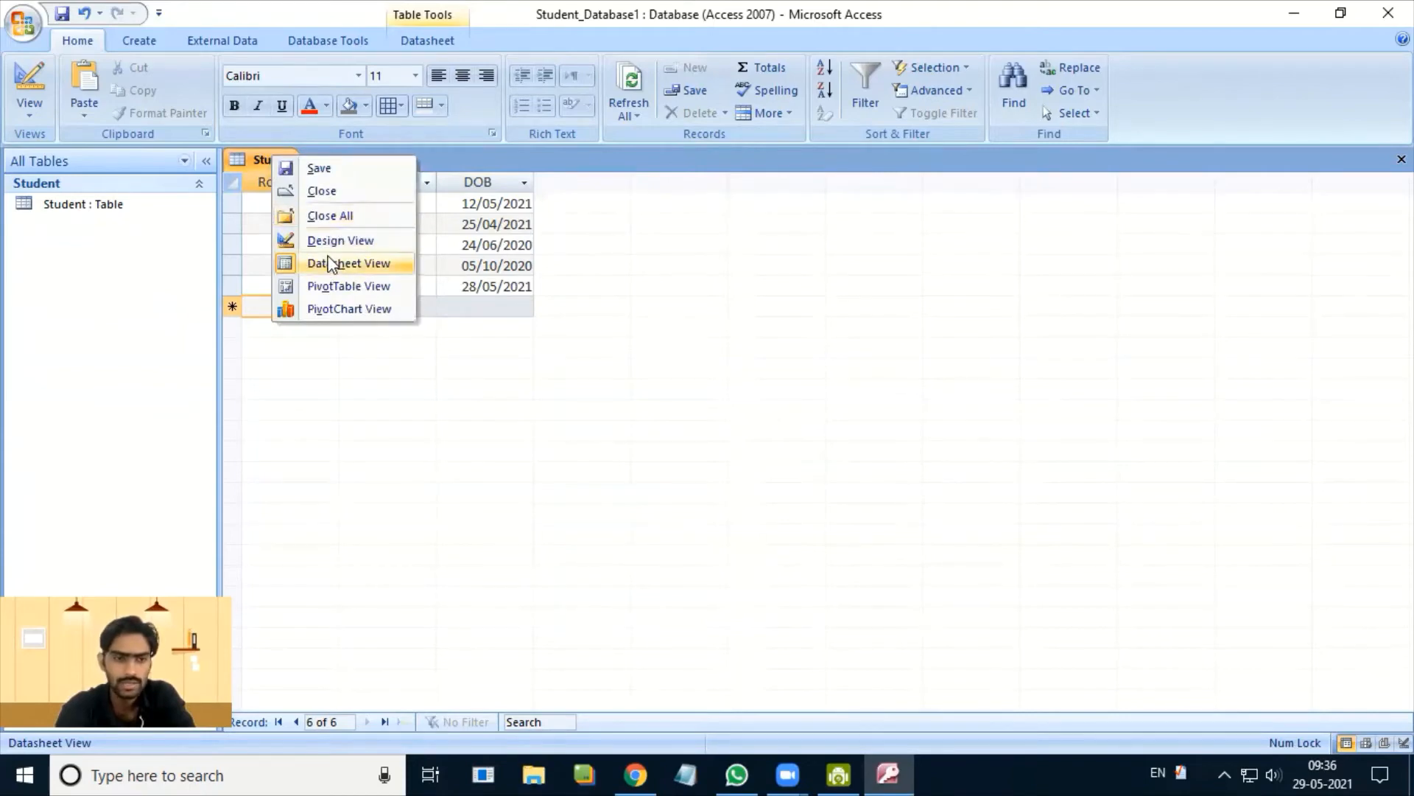
pyautogui.click(328, 215)
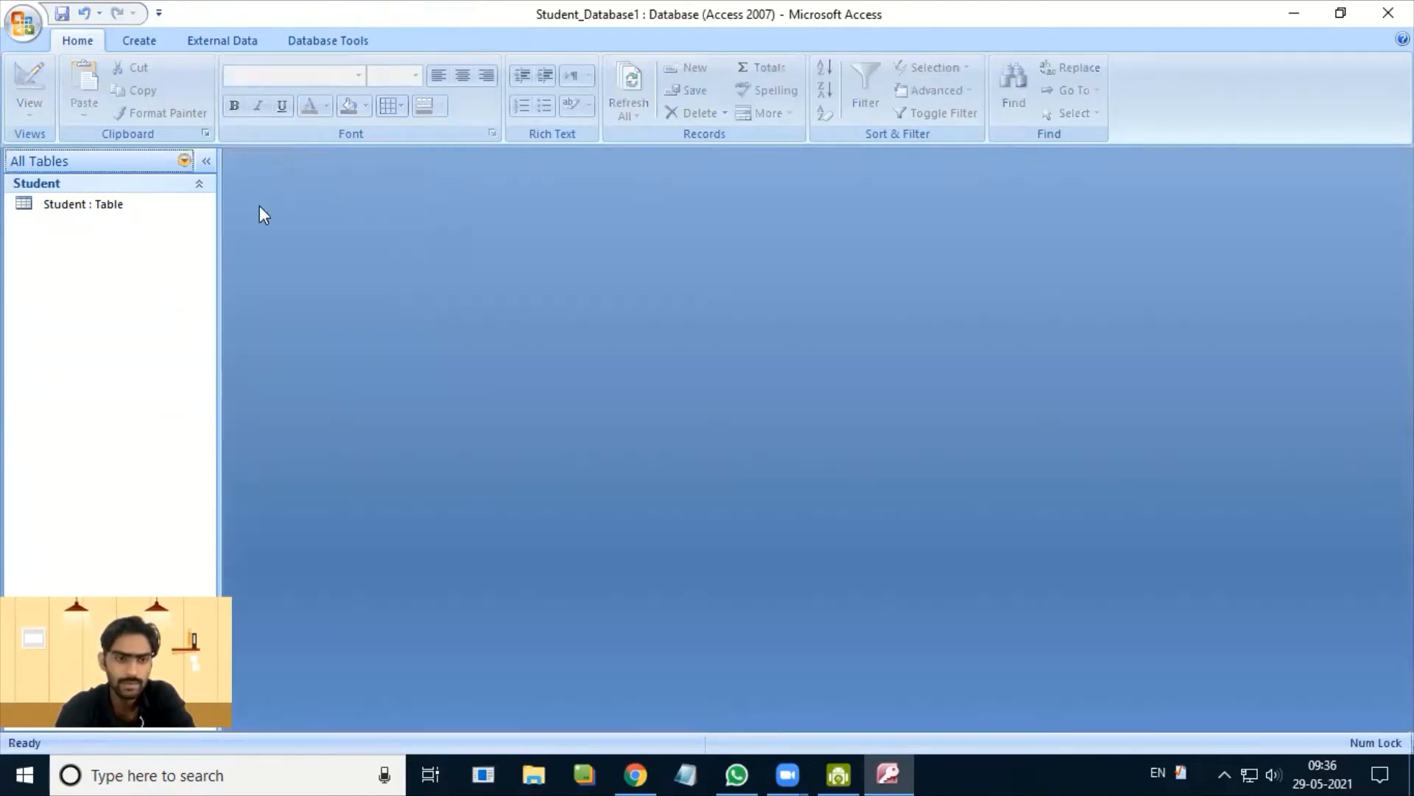
pyautogui.doubleClick(148, 206)
pyautogui.rightClick(277, 157)
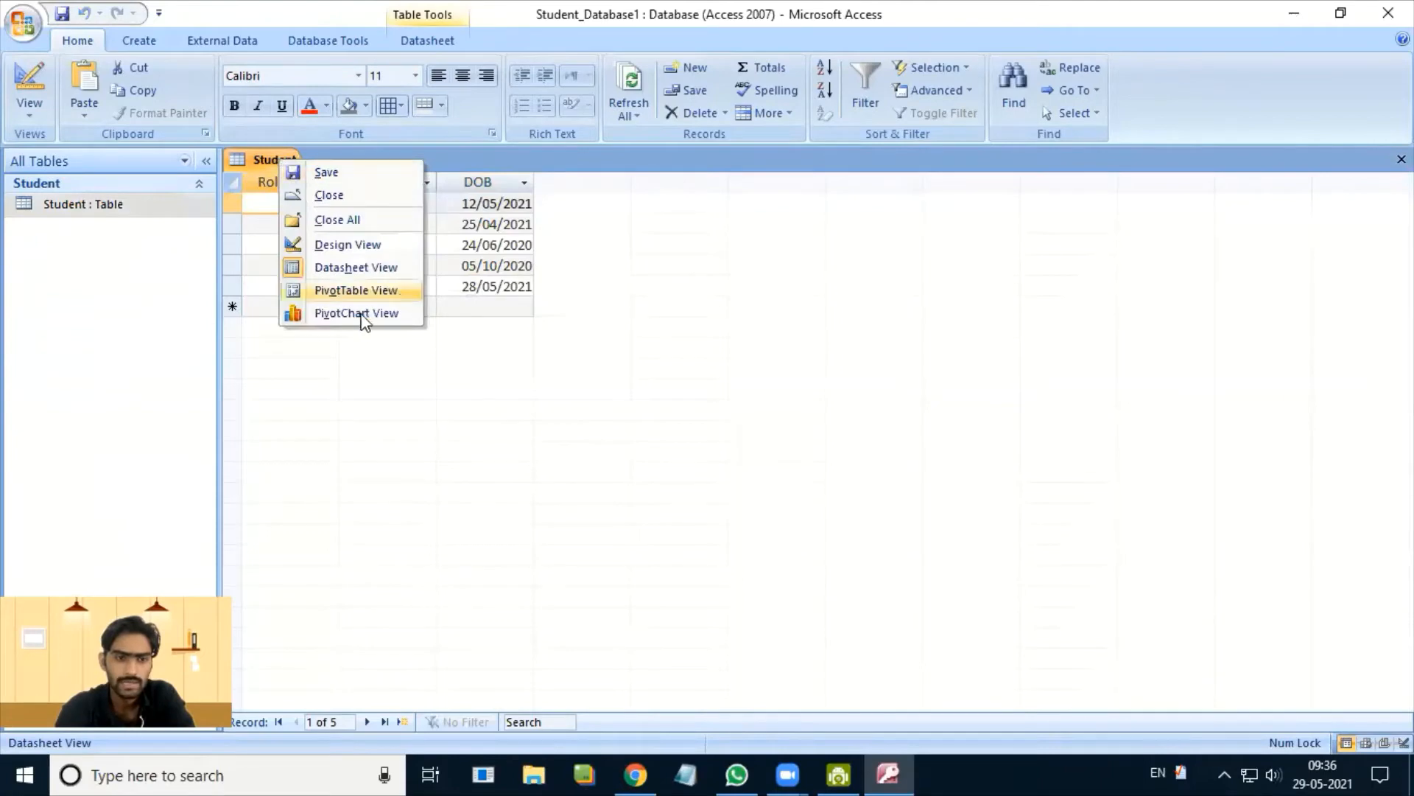
pyautogui.click(359, 244)
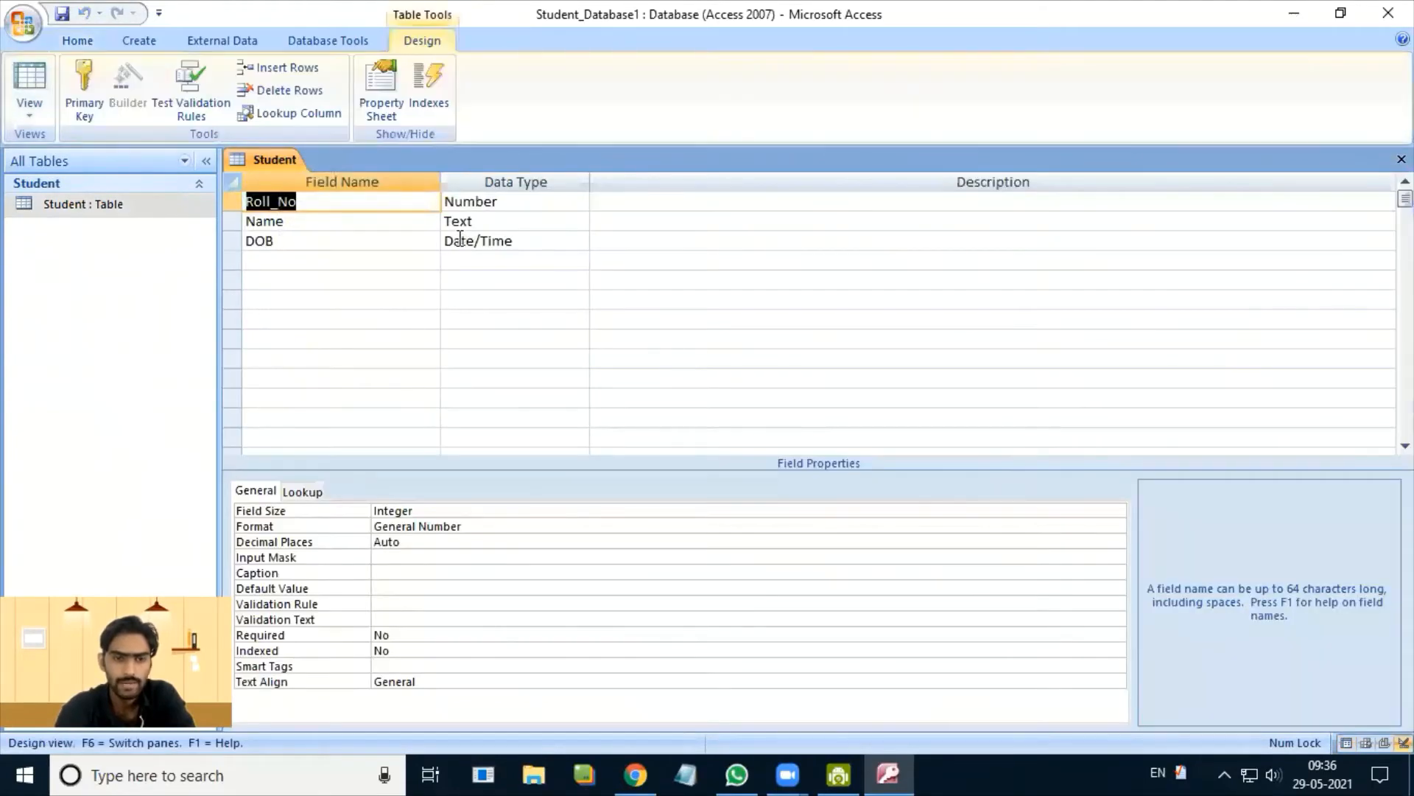
# - Set the DOB field's Validation Text to "Please Enter date of Birth Before 29-may-2021."
pyautogui.click(462, 242)
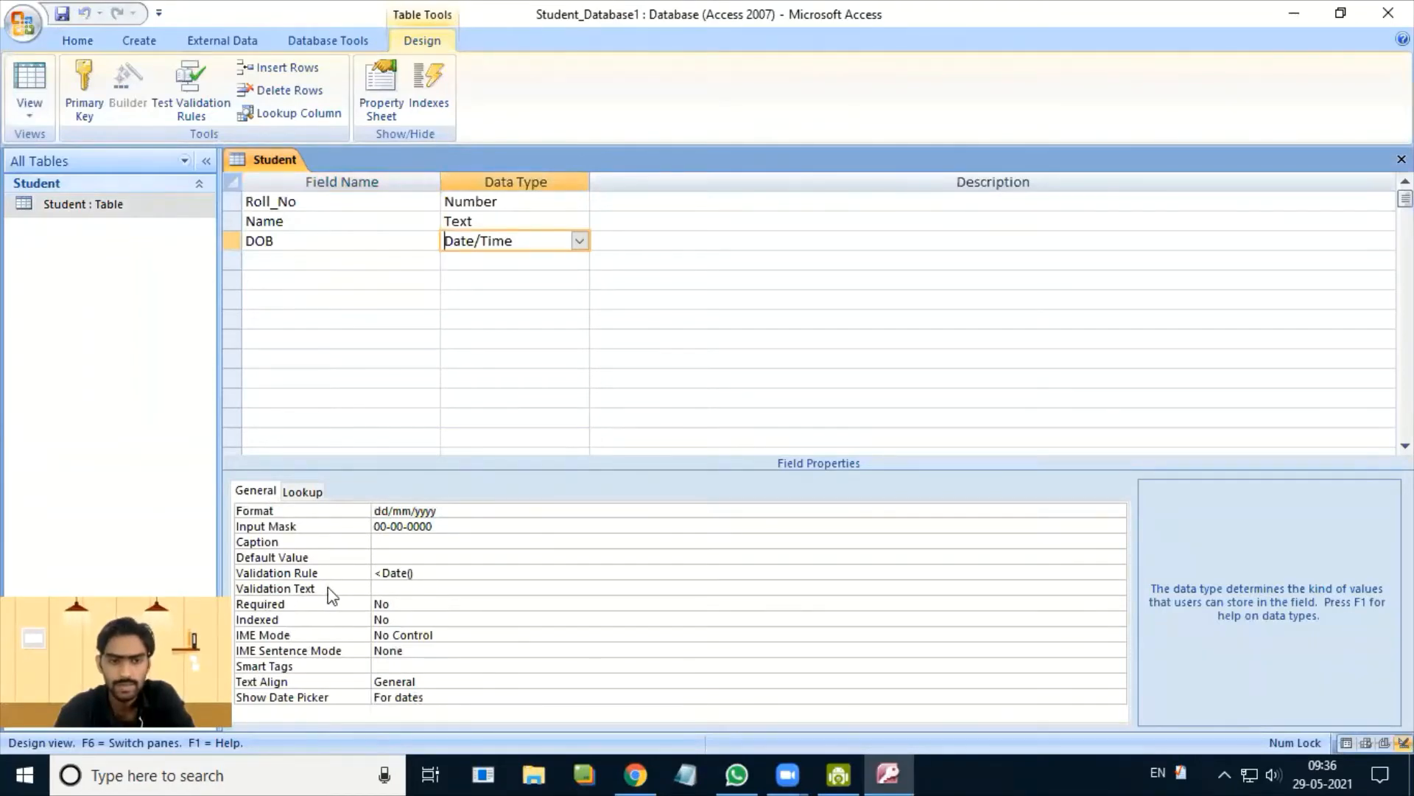
pyautogui.click(394, 586)
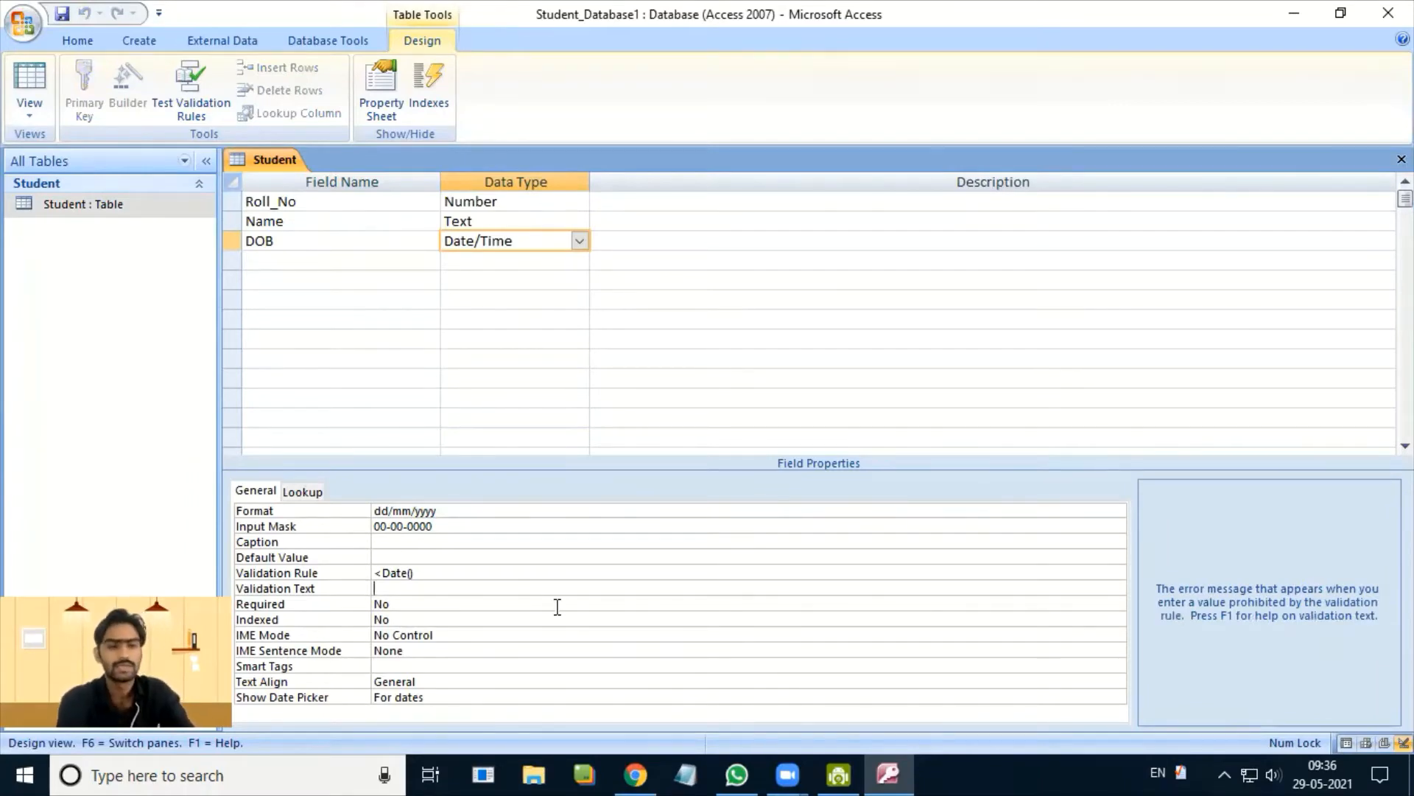
pyautogui.write('Pleas')
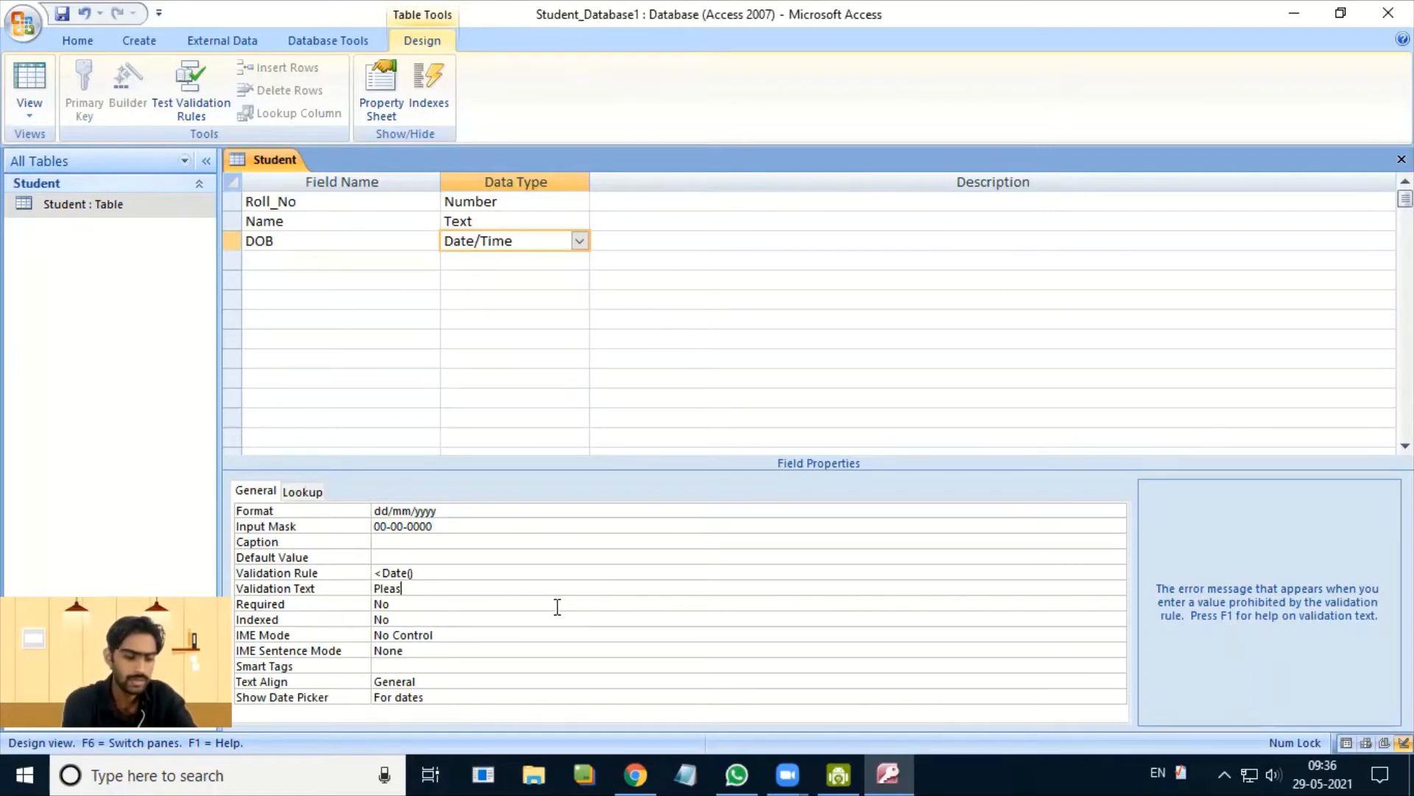
pyautogui.write('e enter')
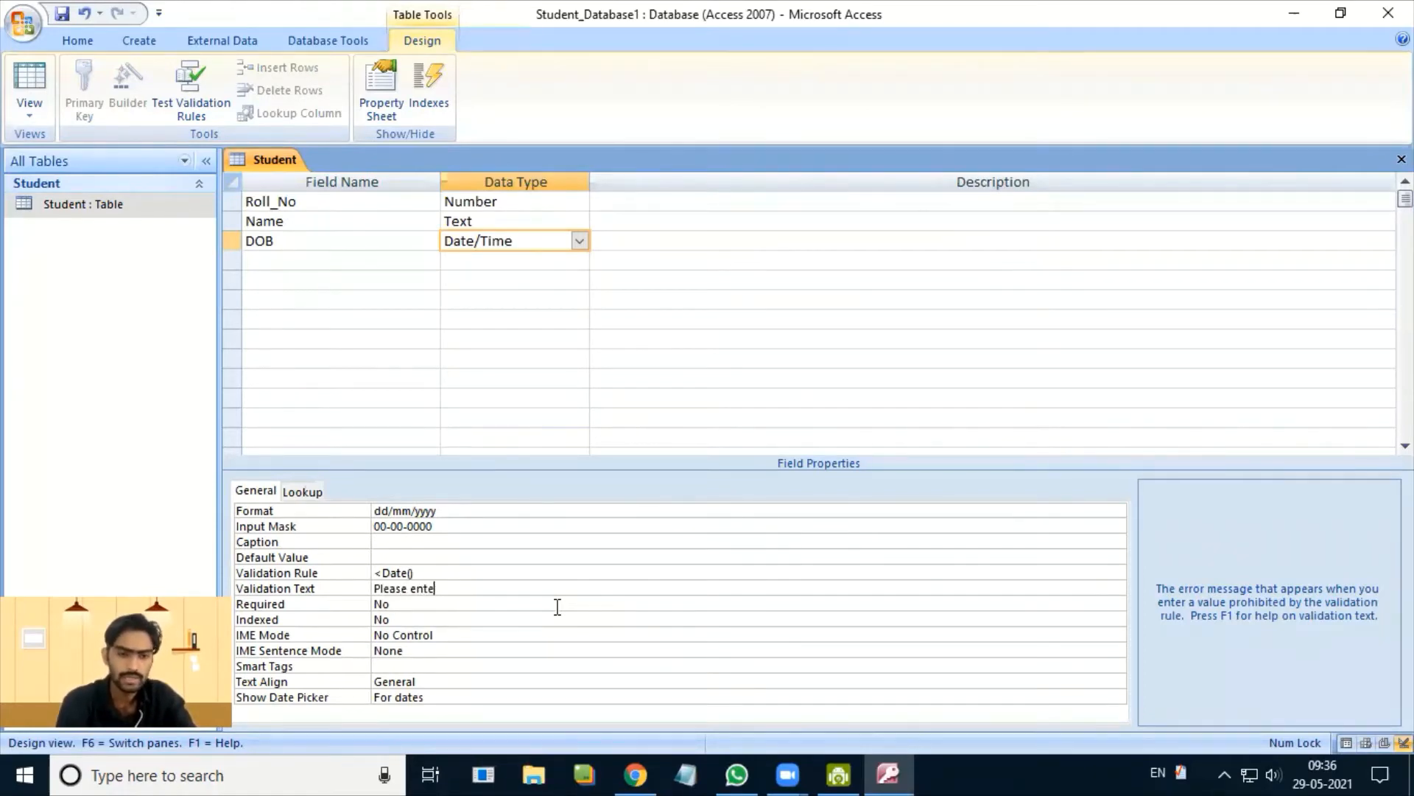
pyautogui.press('BackSpace')
pyautogui.press('BackSpace')
pyautogui.press('BackSpace')
pyautogui.press('BackSpace')
pyautogui.write('Enter')
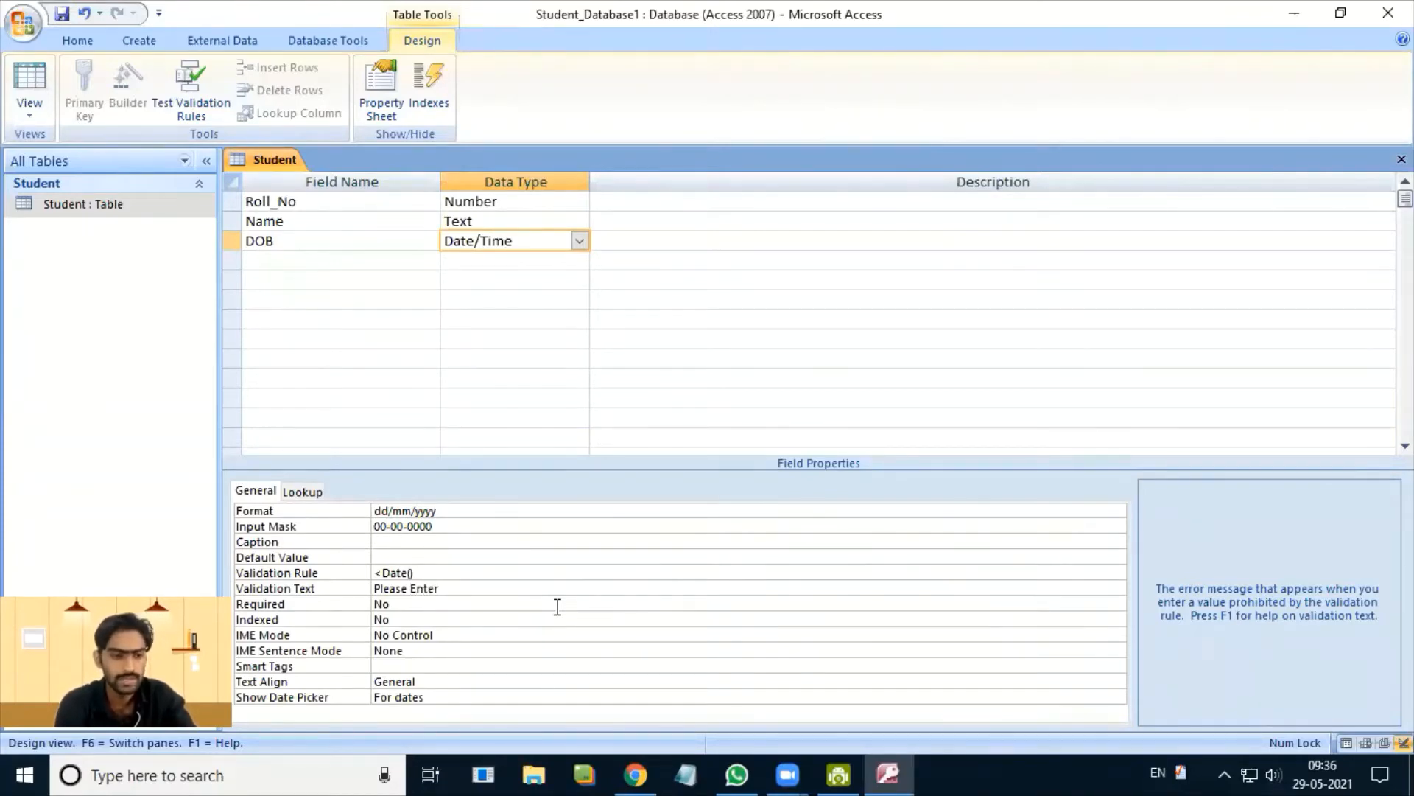
pyautogui.write(' dob')
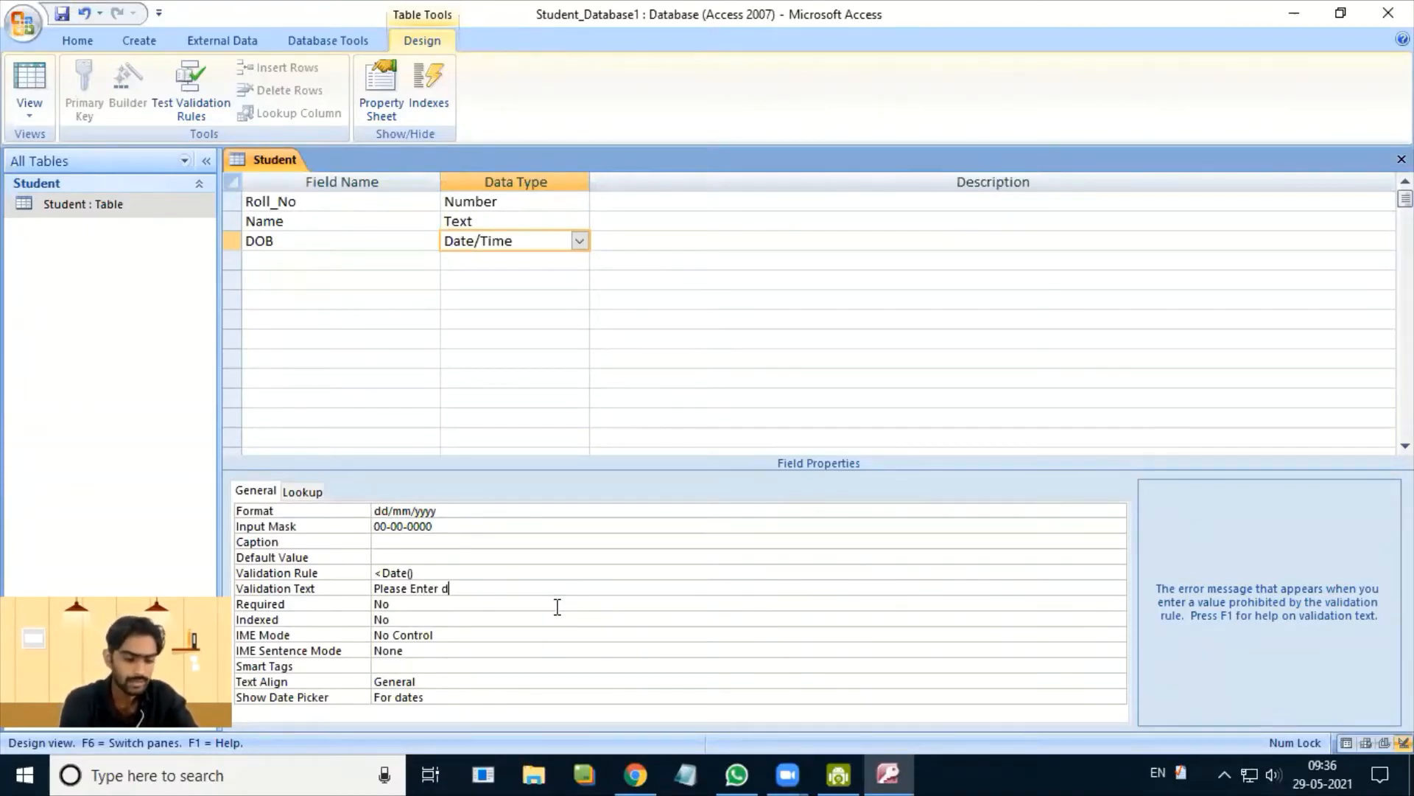
pyautogui.press('BackSpace')
pyautogui.press('BackSpace')
pyautogui.press('BackSpace')
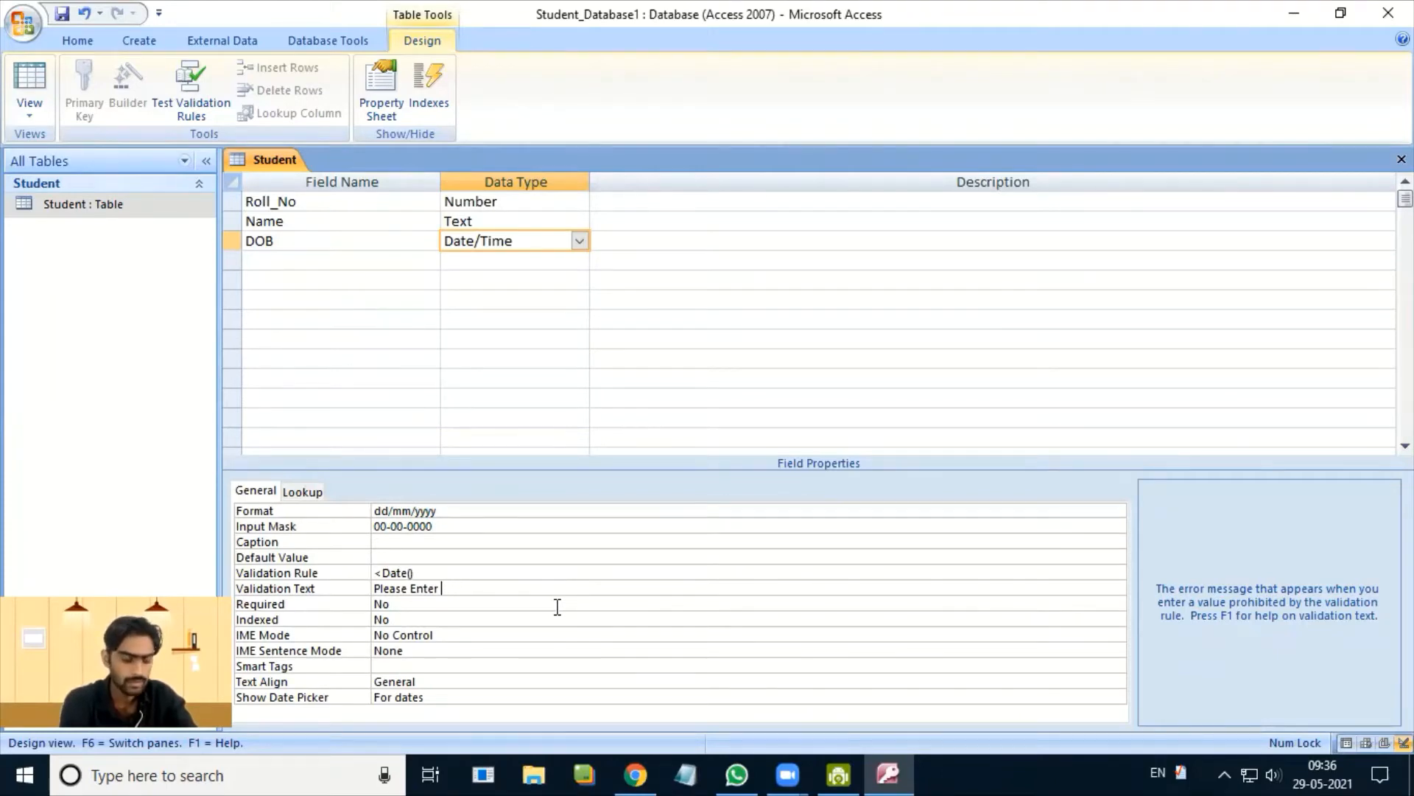
pyautogui.write('date ')
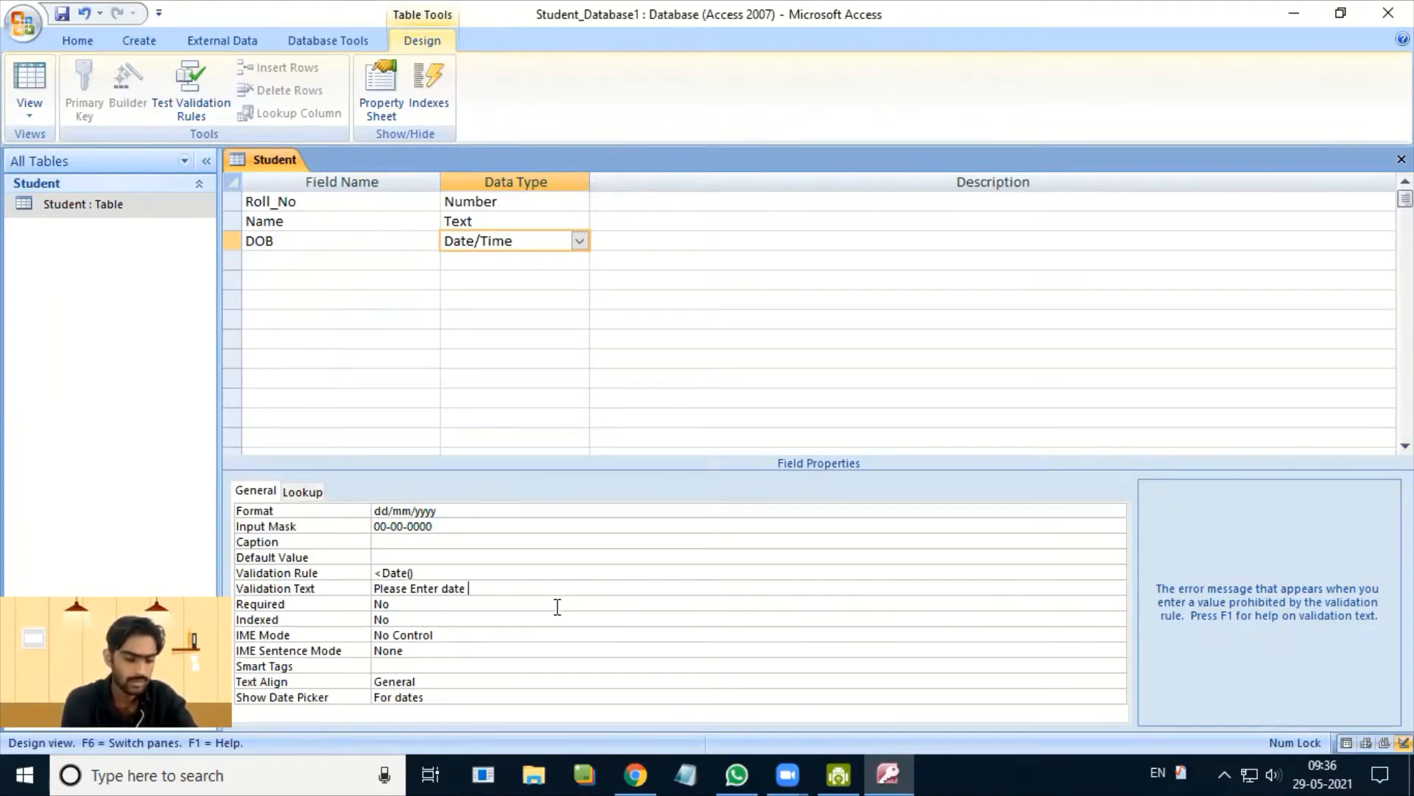
pyautogui.write('of Bir')
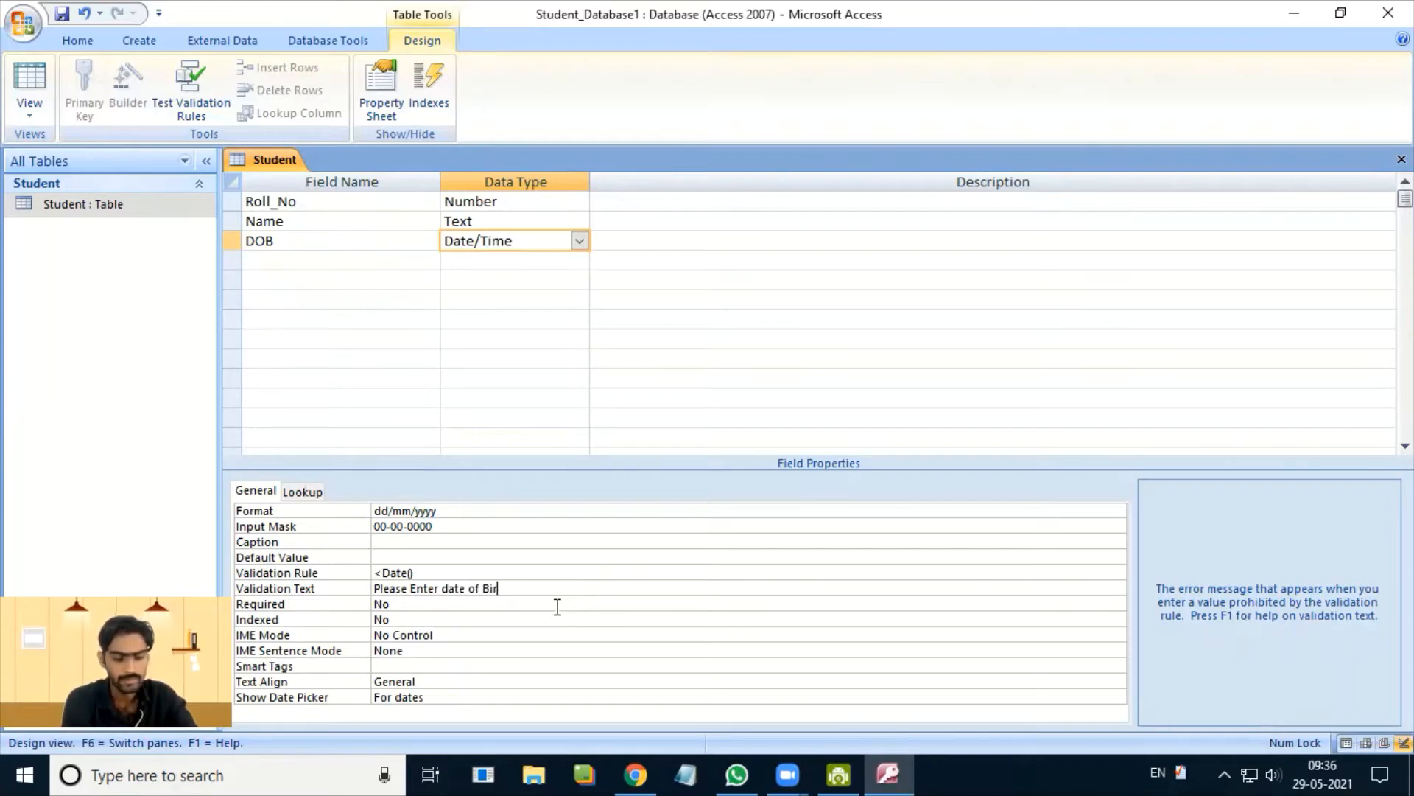
pyautogui.write('th')
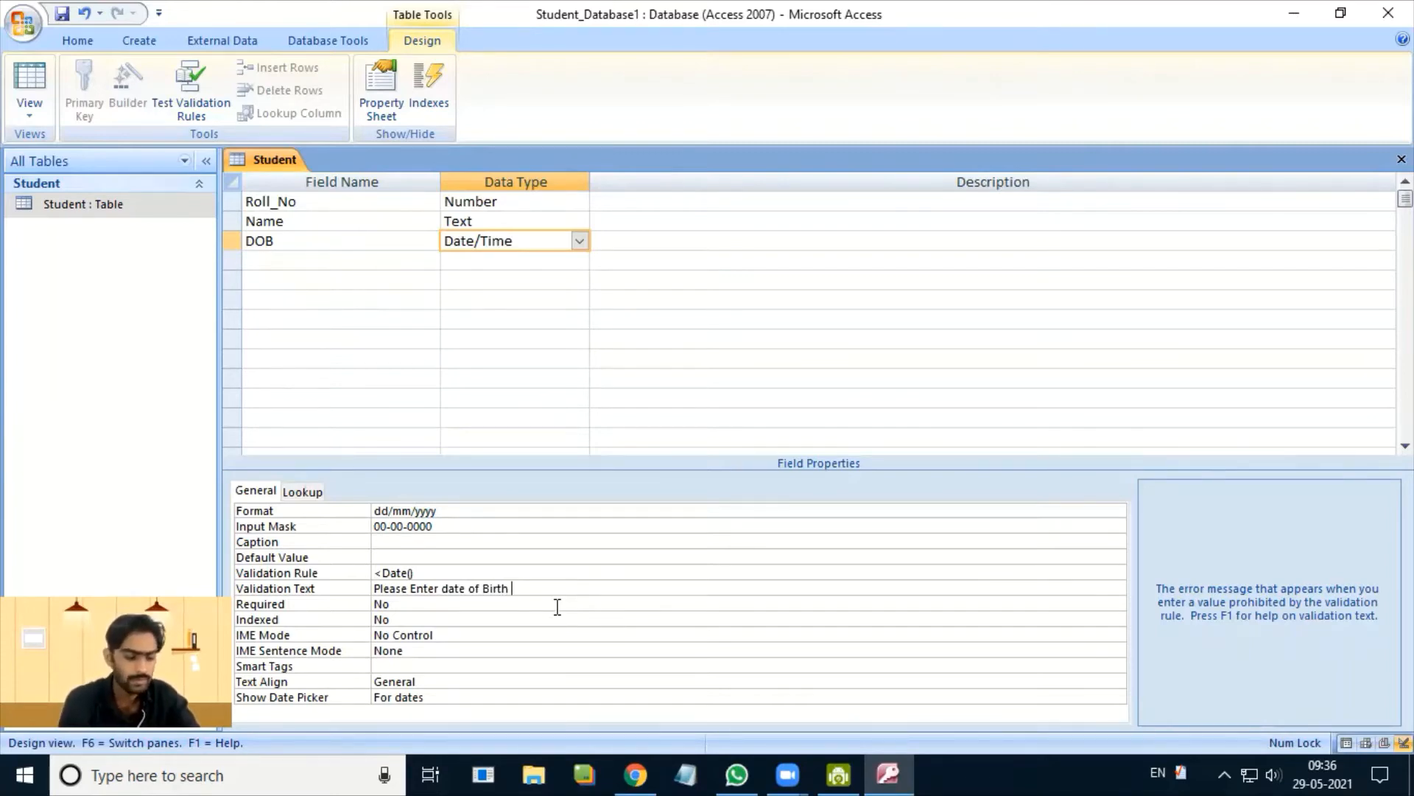
pyautogui.write(' Before')
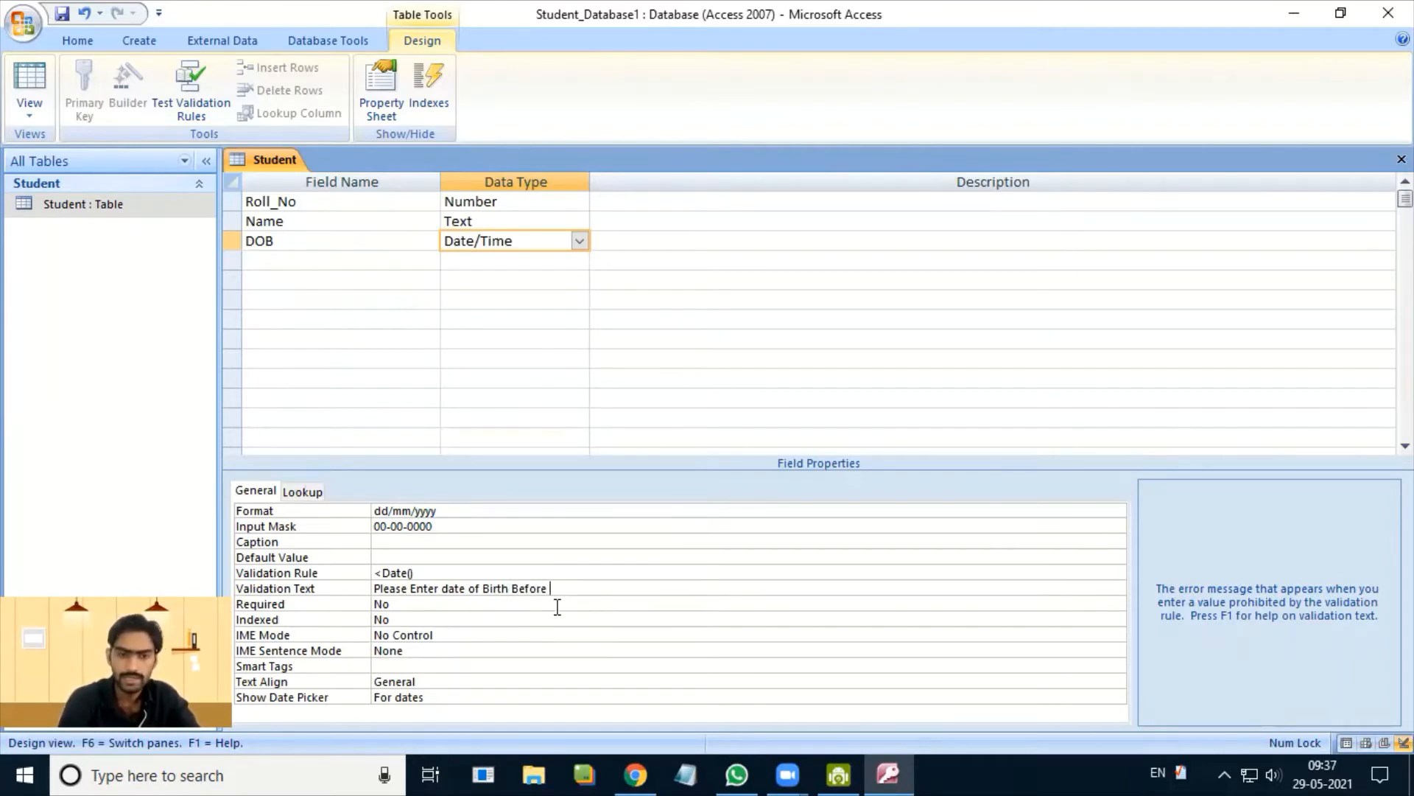
pyautogui.write(' 29/')
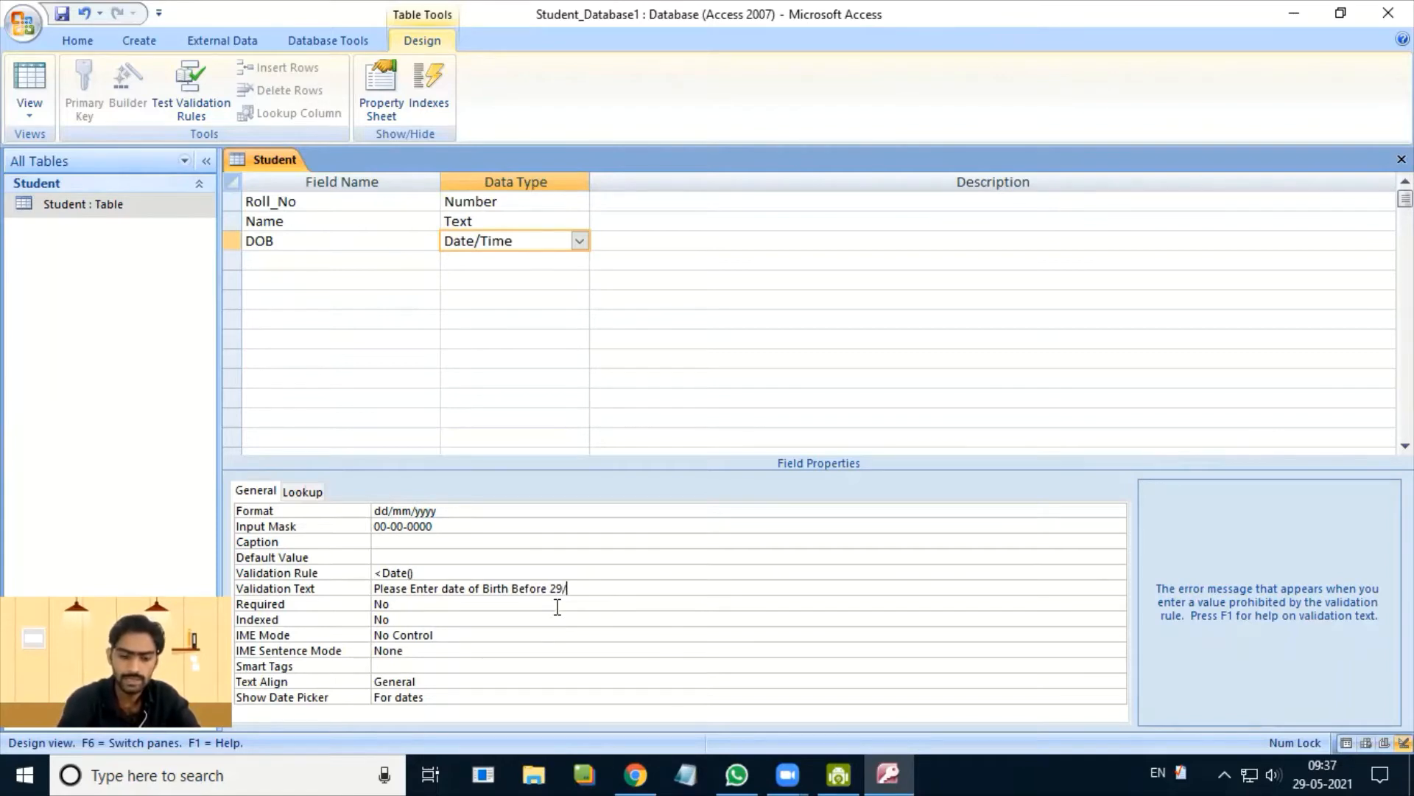
pyautogui.press('BackSpace')
pyautogui.write('-')
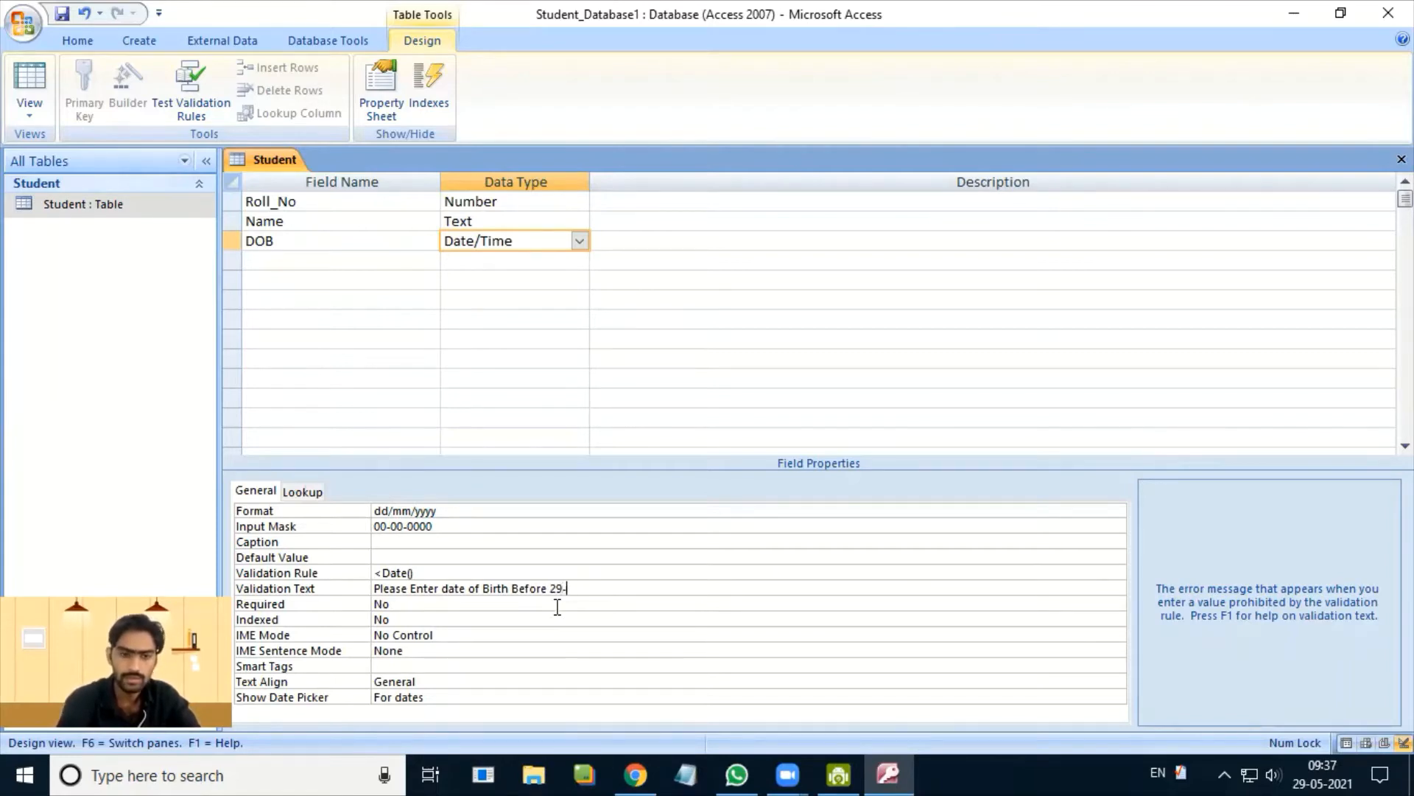
pyautogui.write('ma')
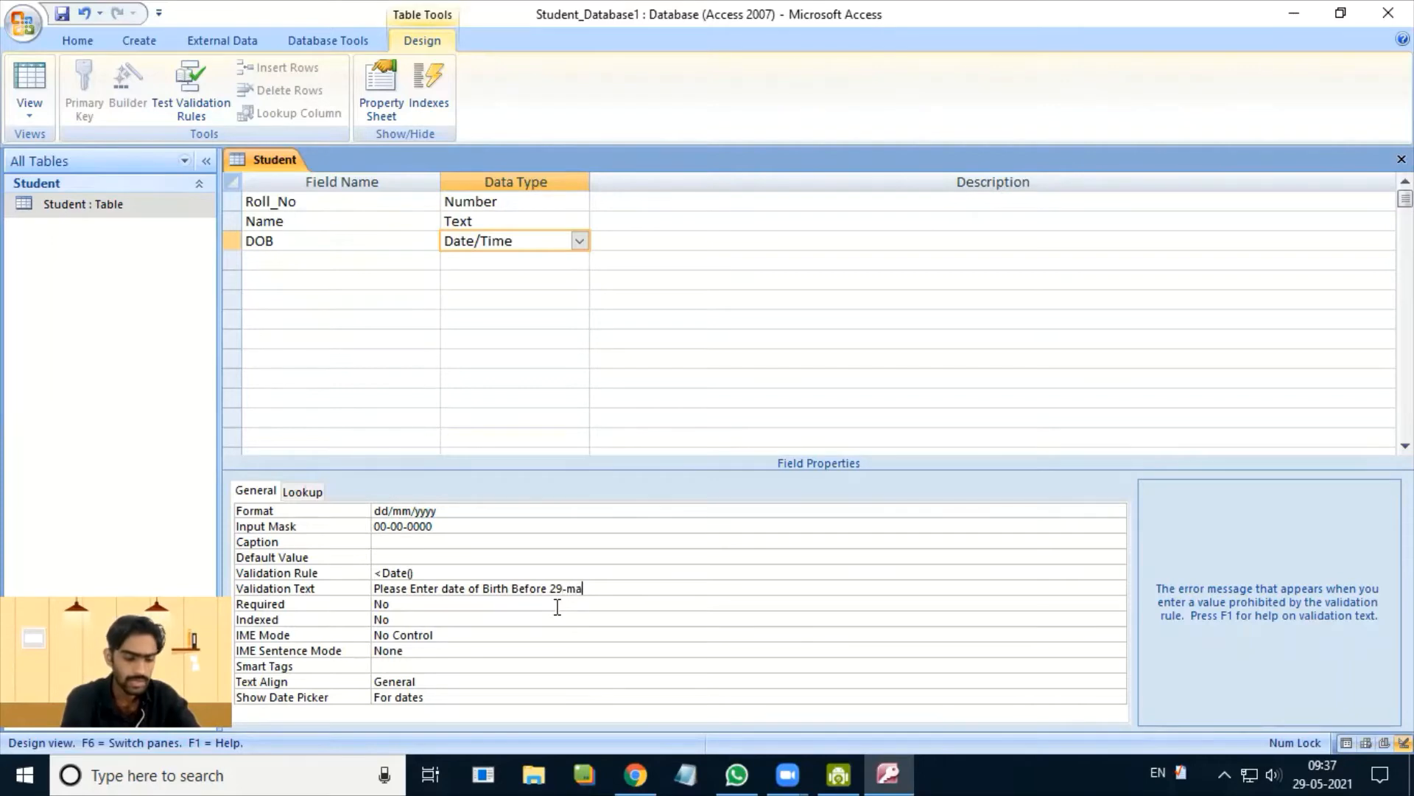
pyautogui.write('y-20')
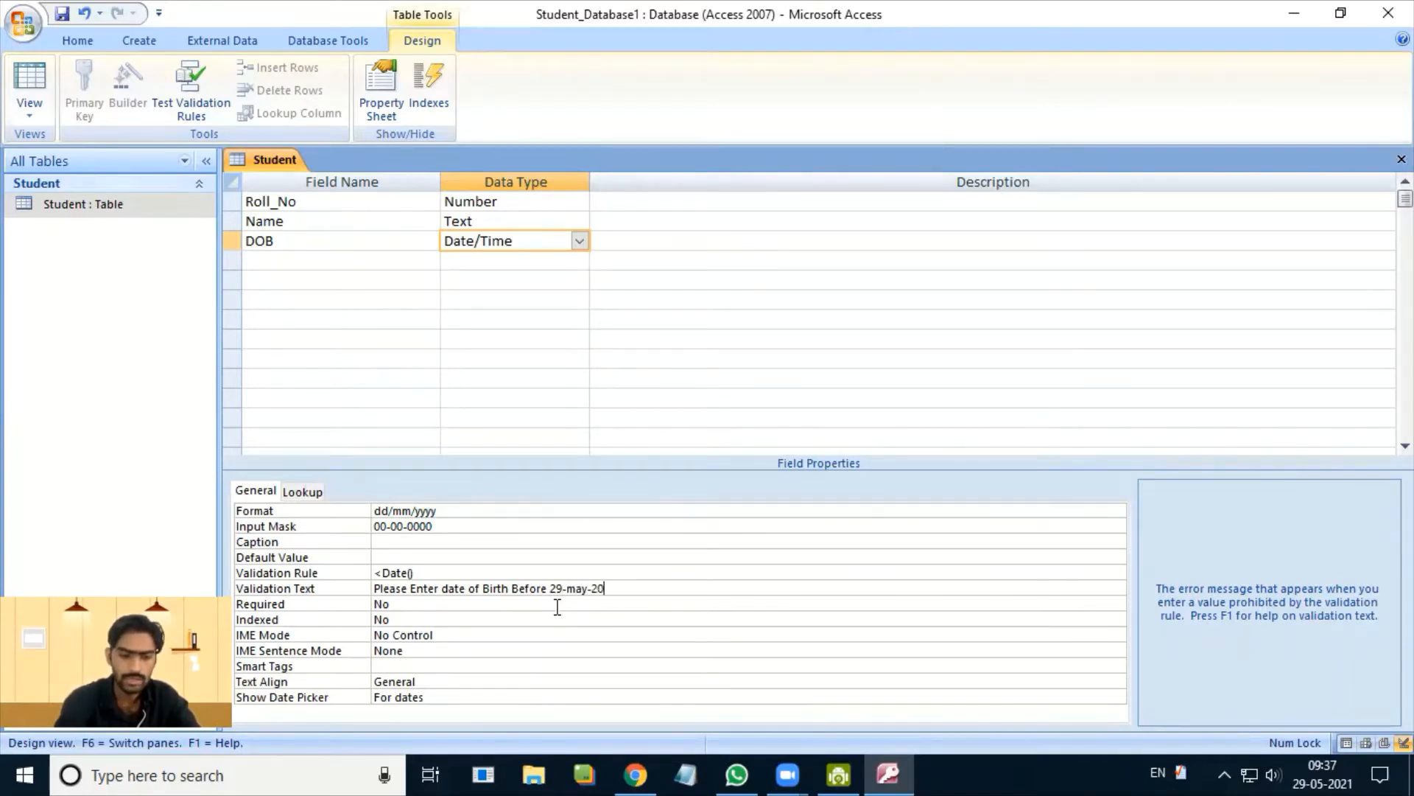
pyautogui.write('21.')
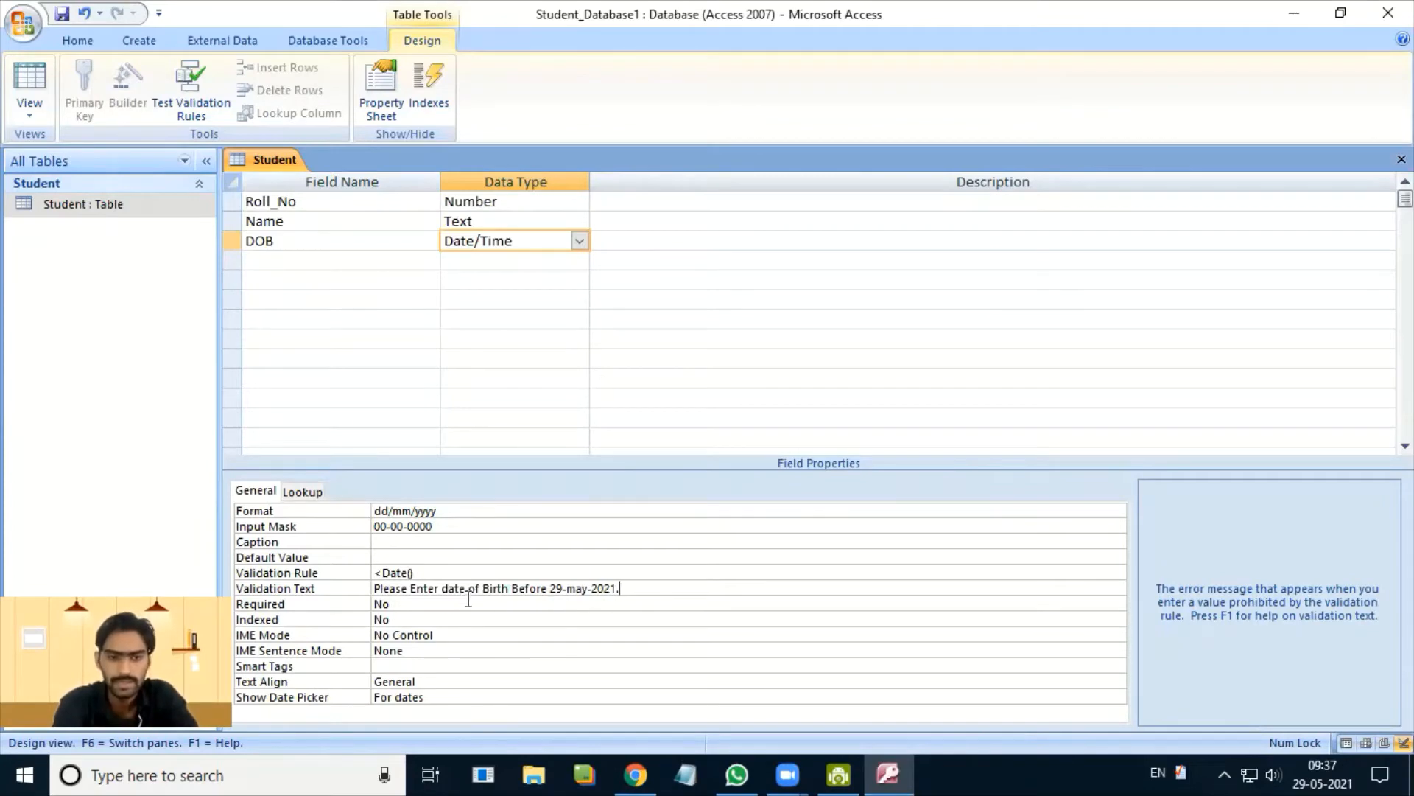
pyautogui.click(584, 588)
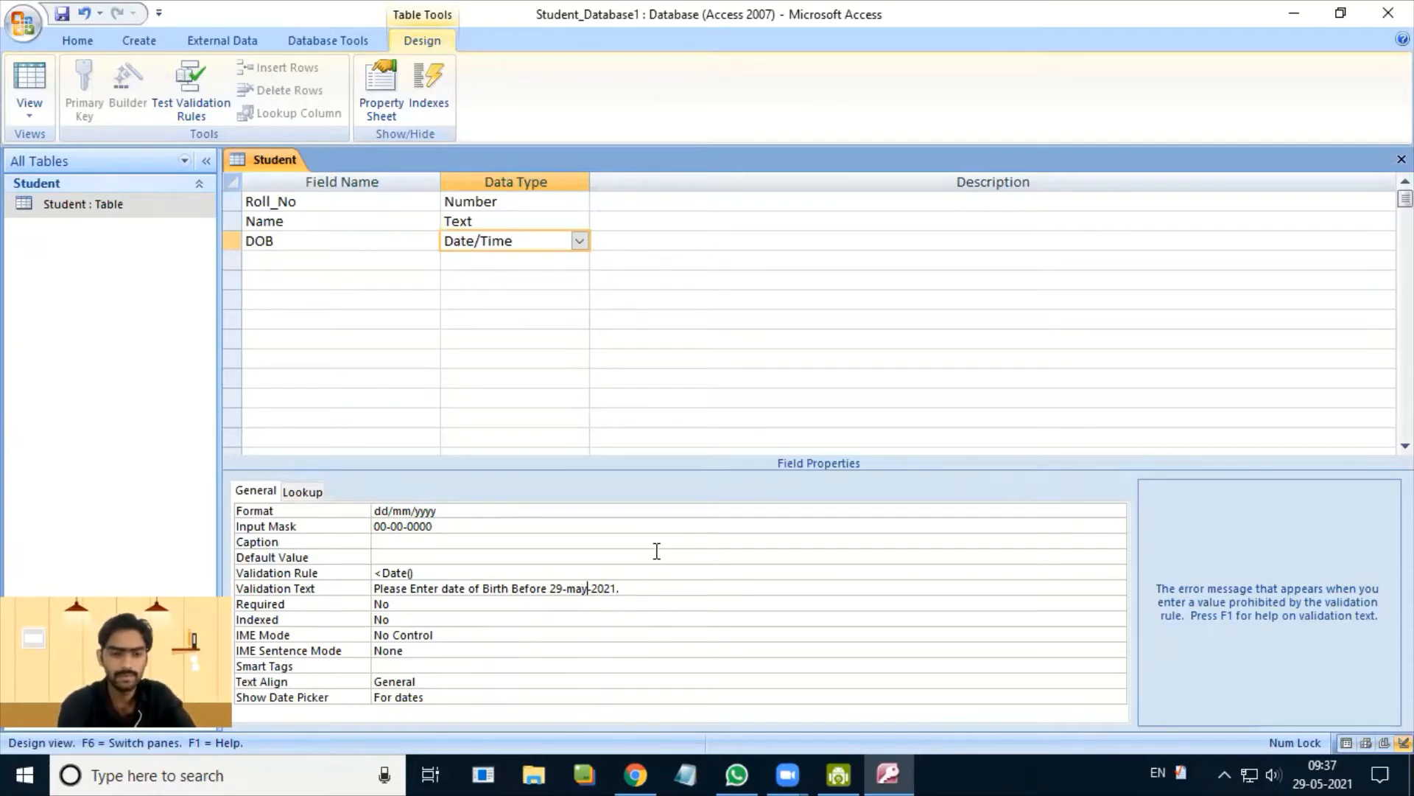
# - Capitalize the month in the DOB field's Validation Text as "May" and save the Student table
pyautogui.press('BackSpace')
pyautogui.press('BackSpace')
pyautogui.press('BackSpace')
pyautogui.write('M')
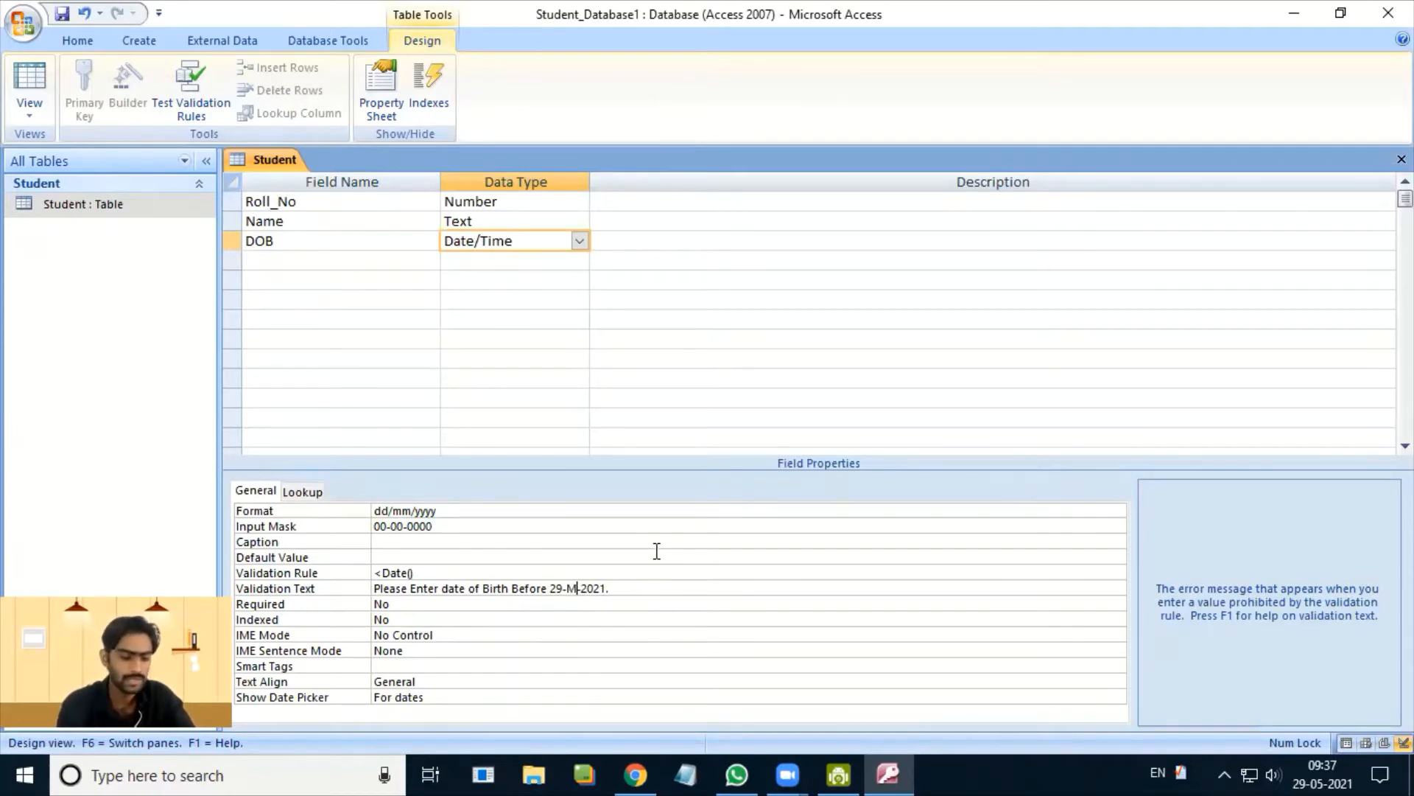
pyautogui.write('ay')
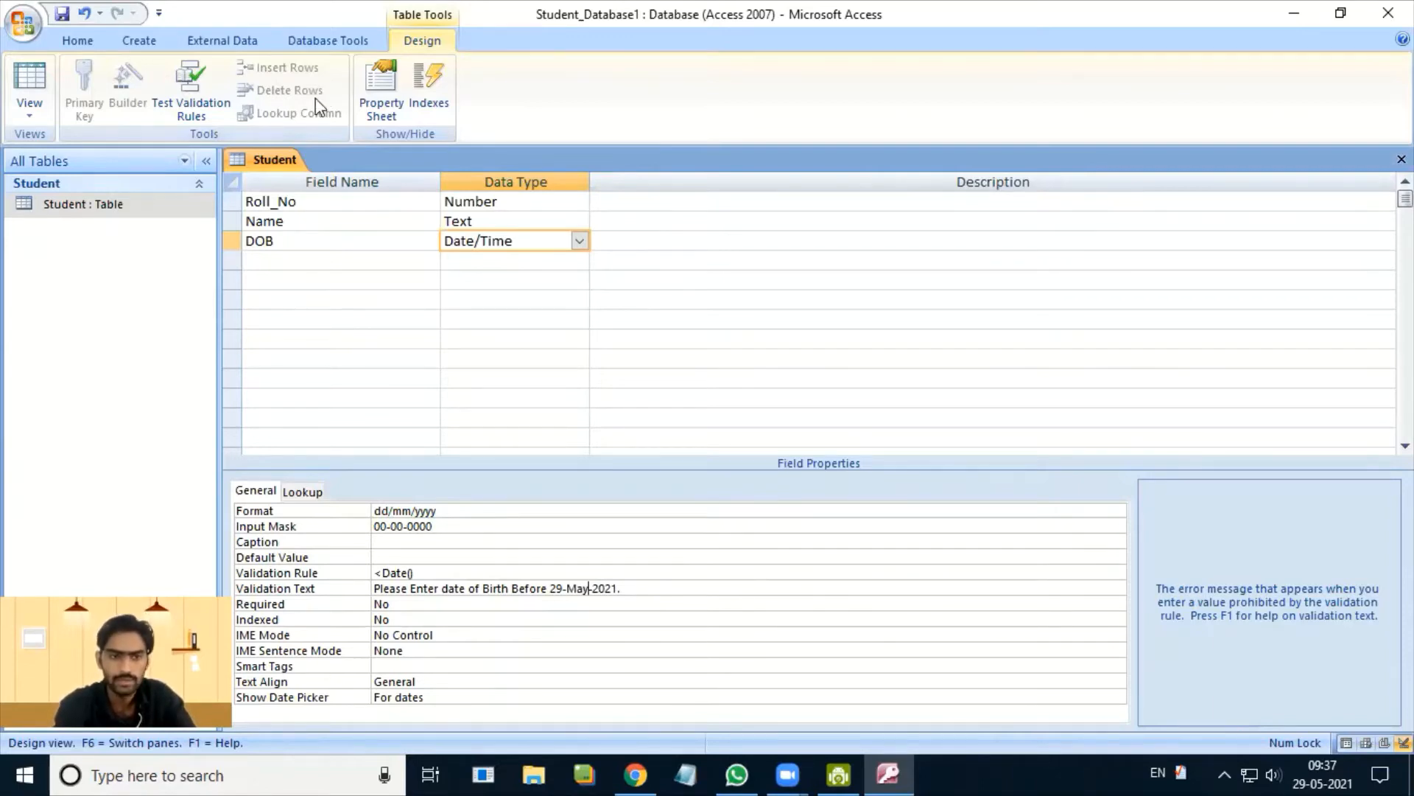
pyautogui.rightClick(280, 161)
pyautogui.click(324, 174)
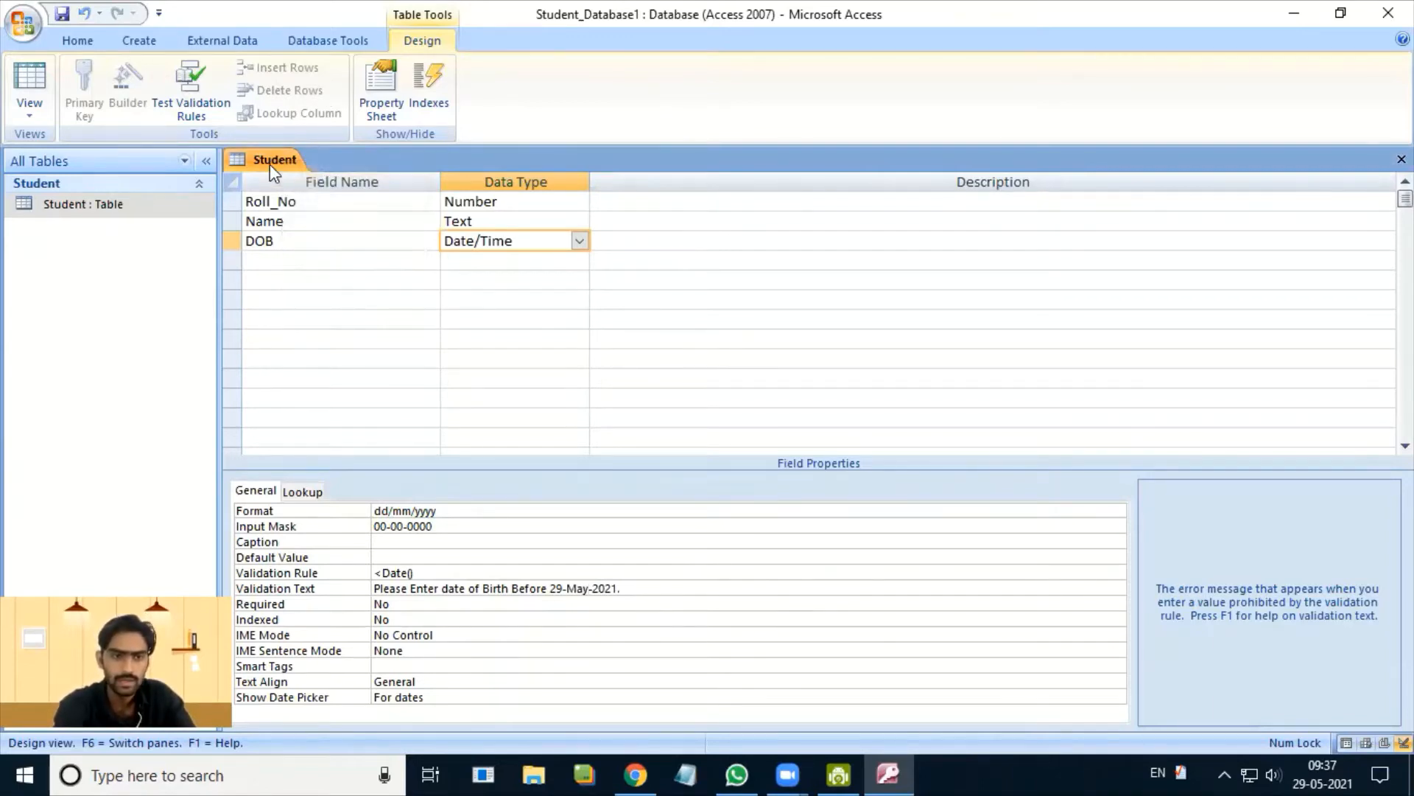
# - Show the Student table in Datasheet View and try today's date as a new record's DOB to test the validation text
pyautogui.click(26, 105)
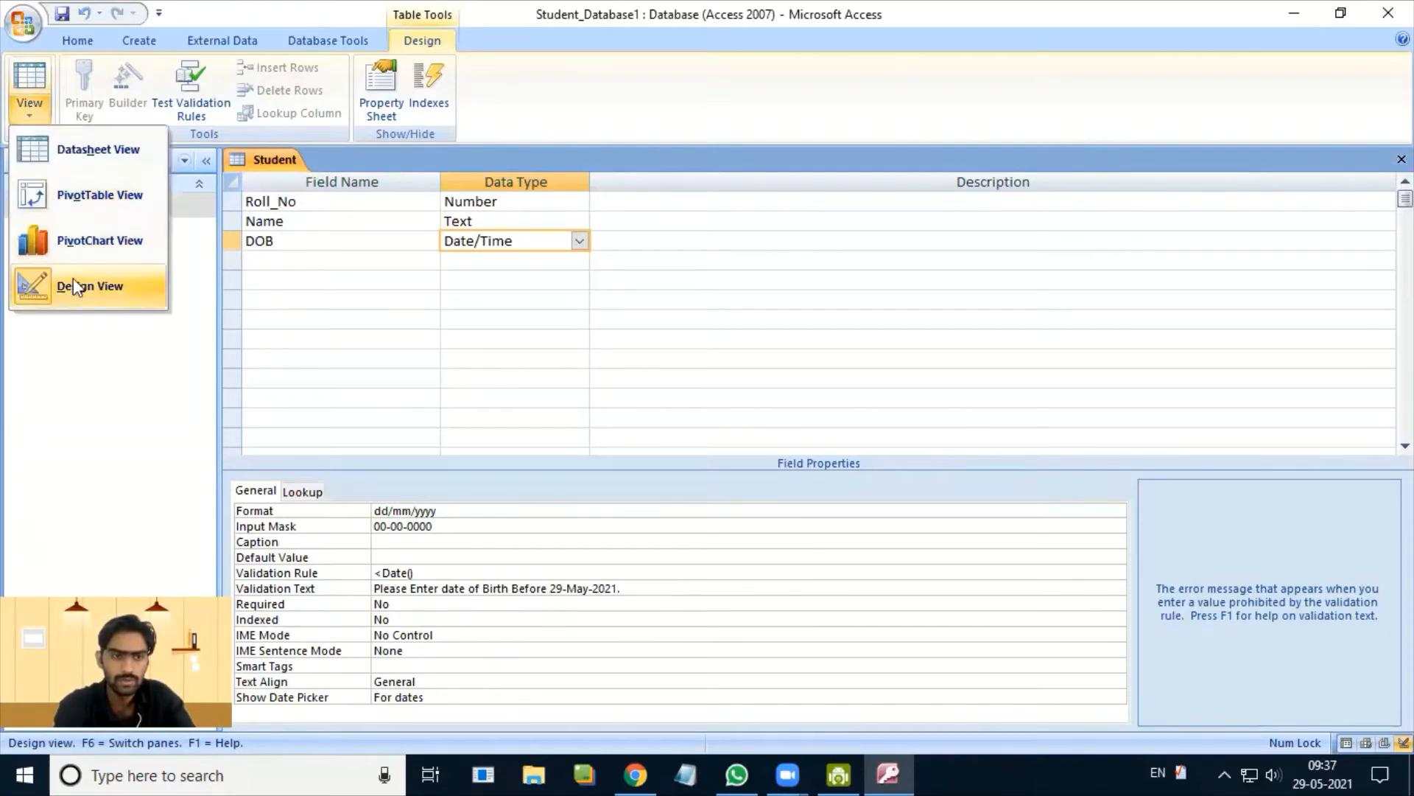
pyautogui.click(89, 151)
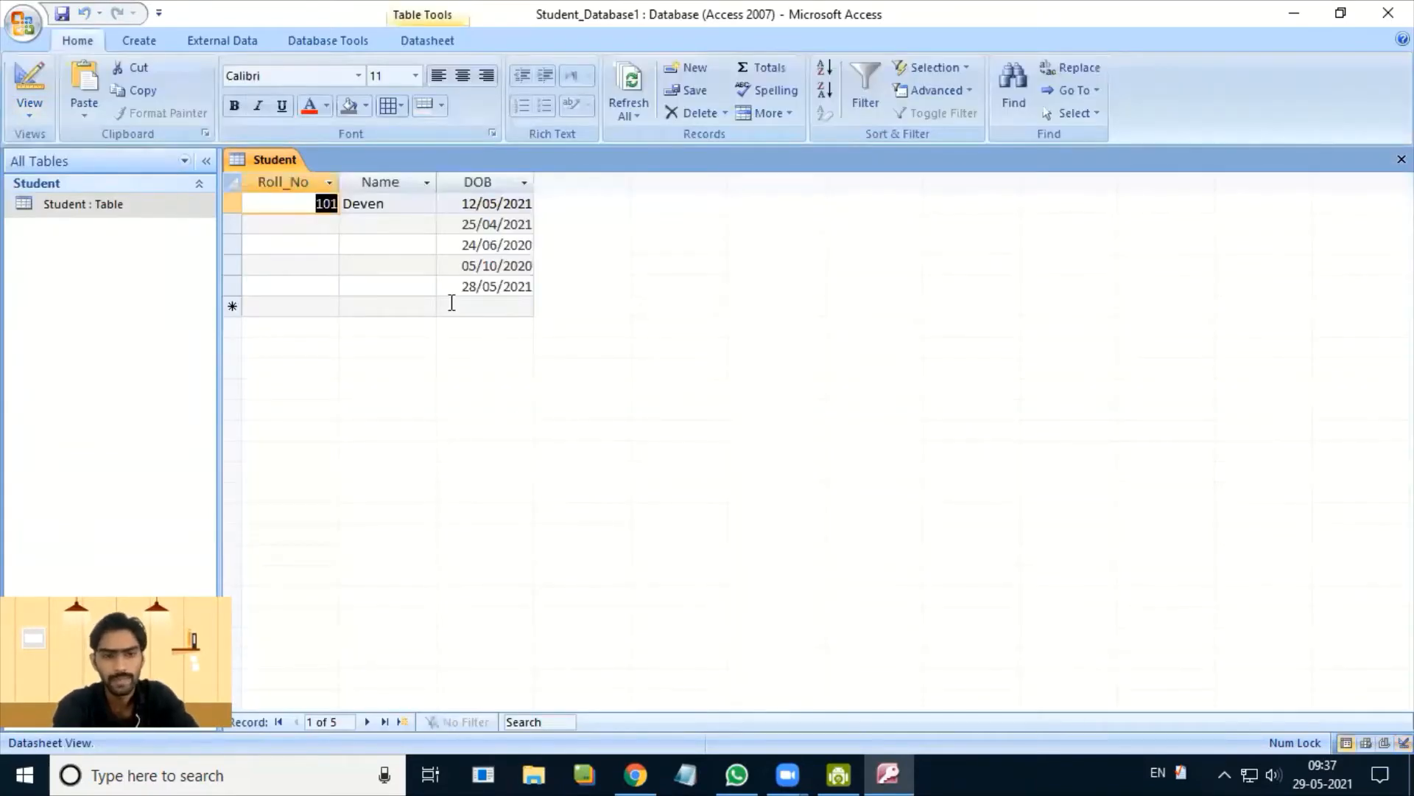
pyautogui.click(461, 305)
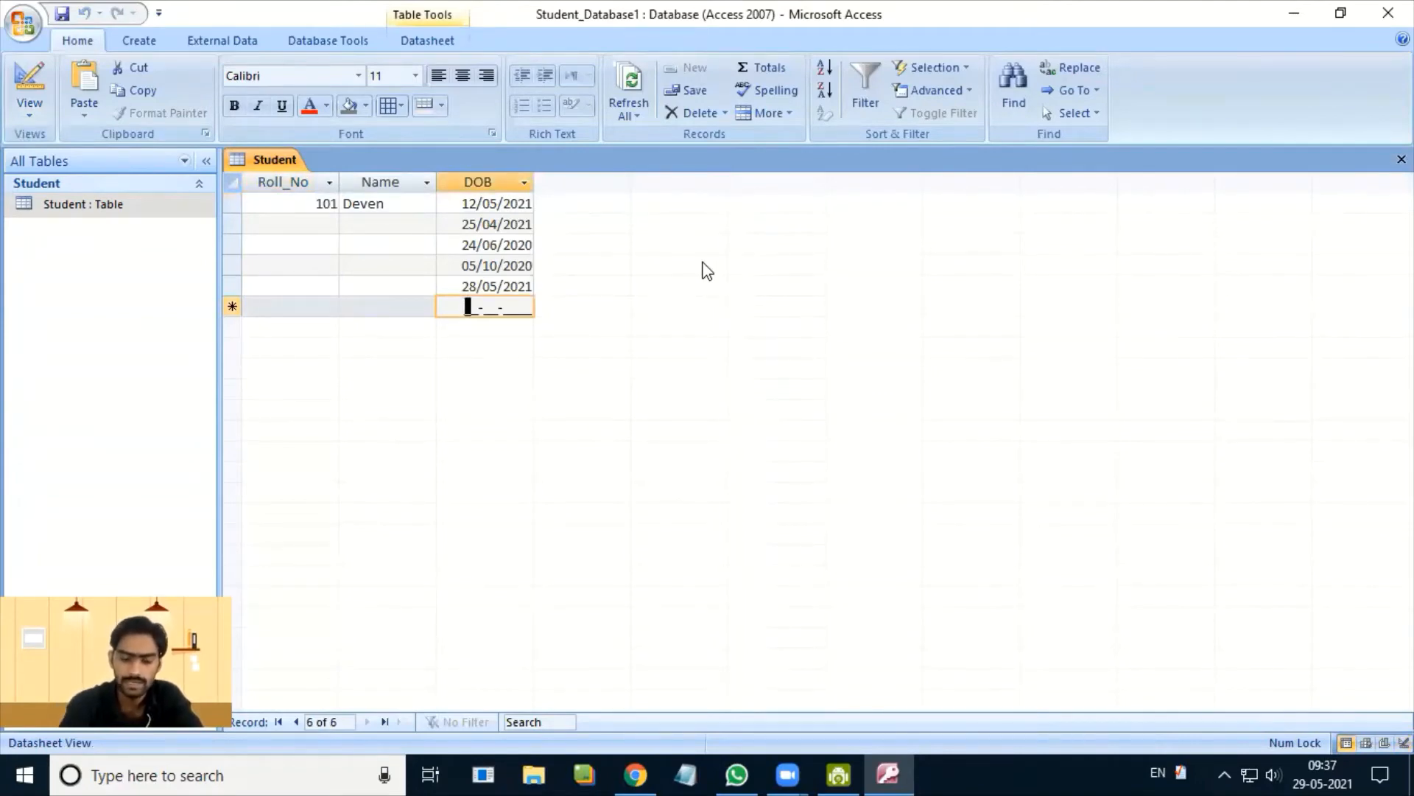
pyautogui.write('29-05-')
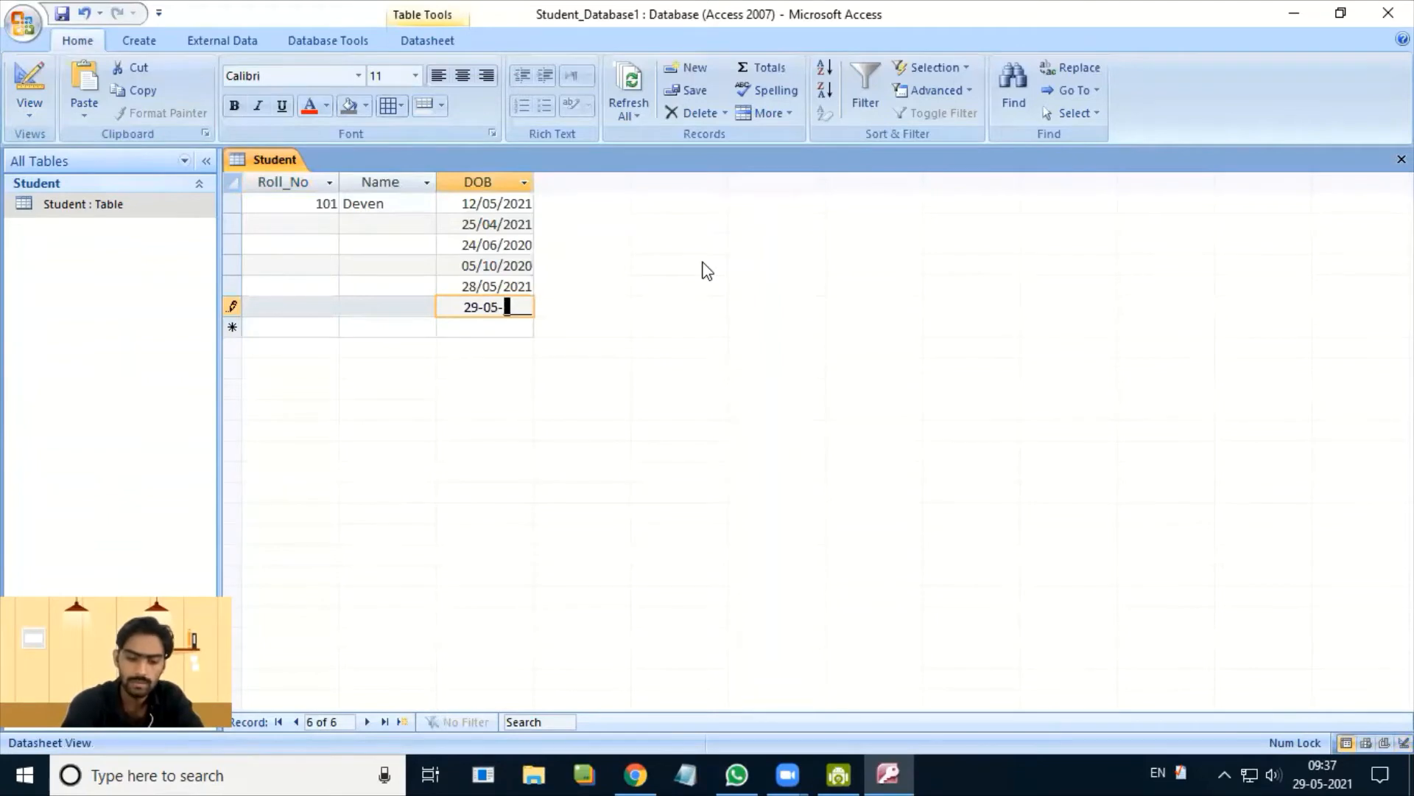
pyautogui.write('2021')
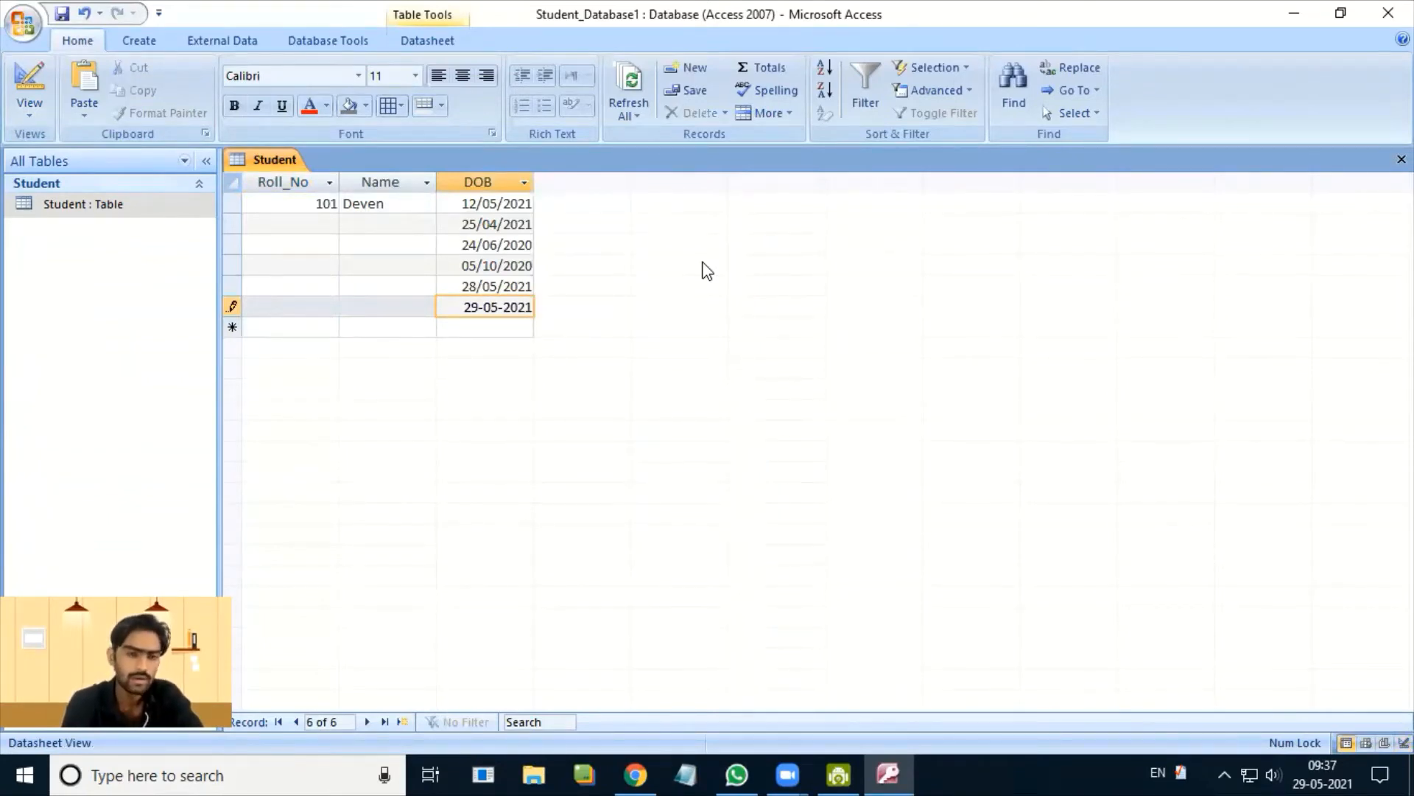
pyautogui.press('Return')
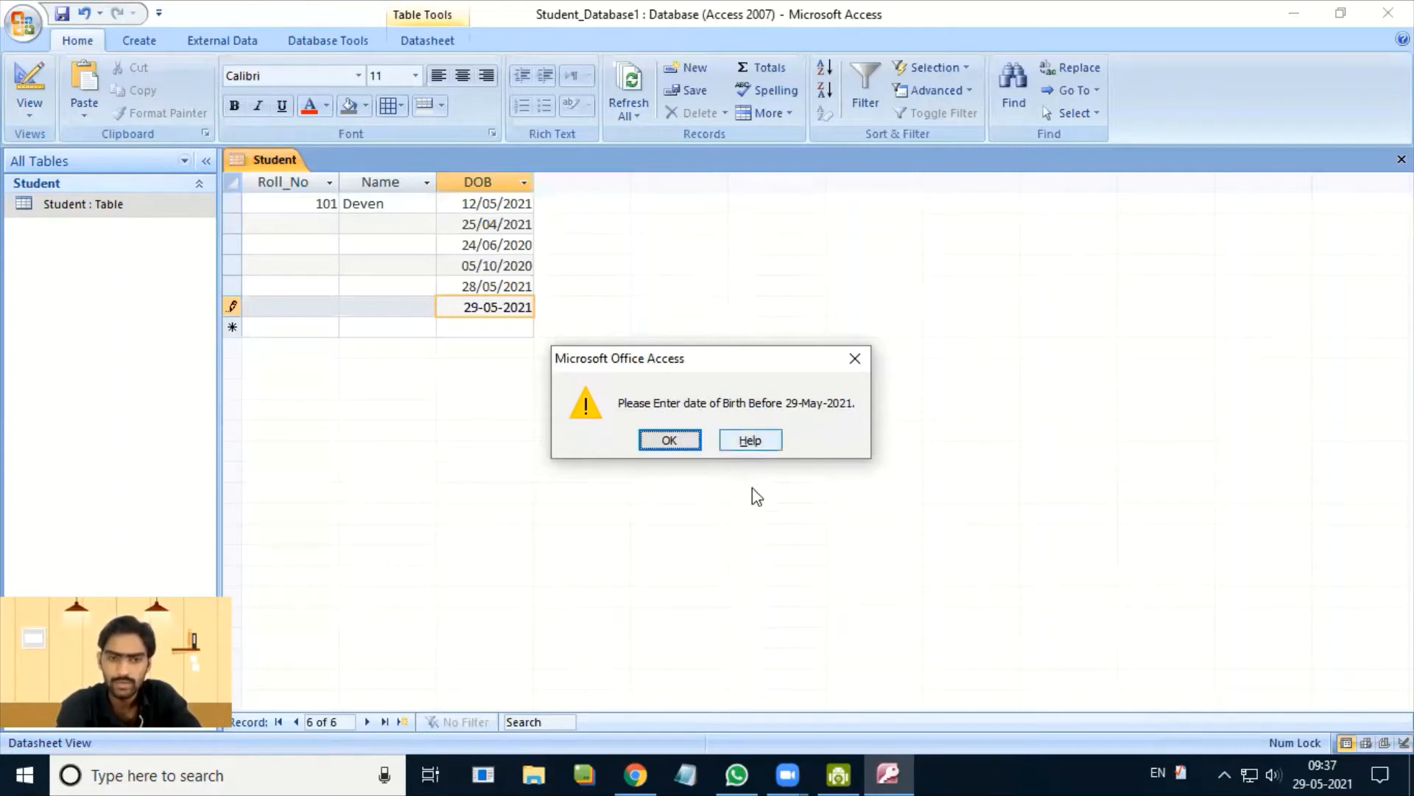
pyautogui.click(670, 441)
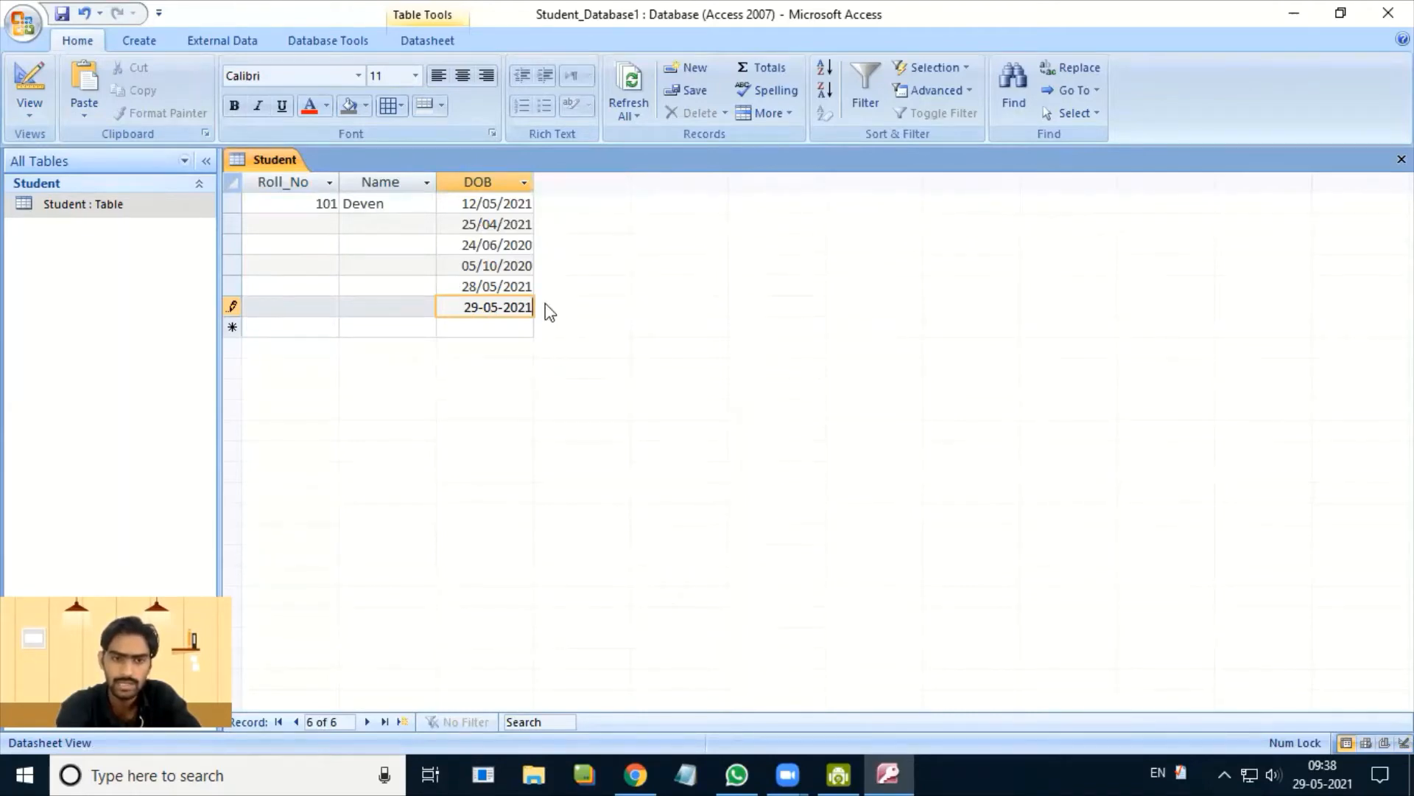
# - Try moving the new record's DOB to the following month and commit it against the validation rule
pyautogui.moveTo(491, 307); pyautogui.dragTo(499, 308)
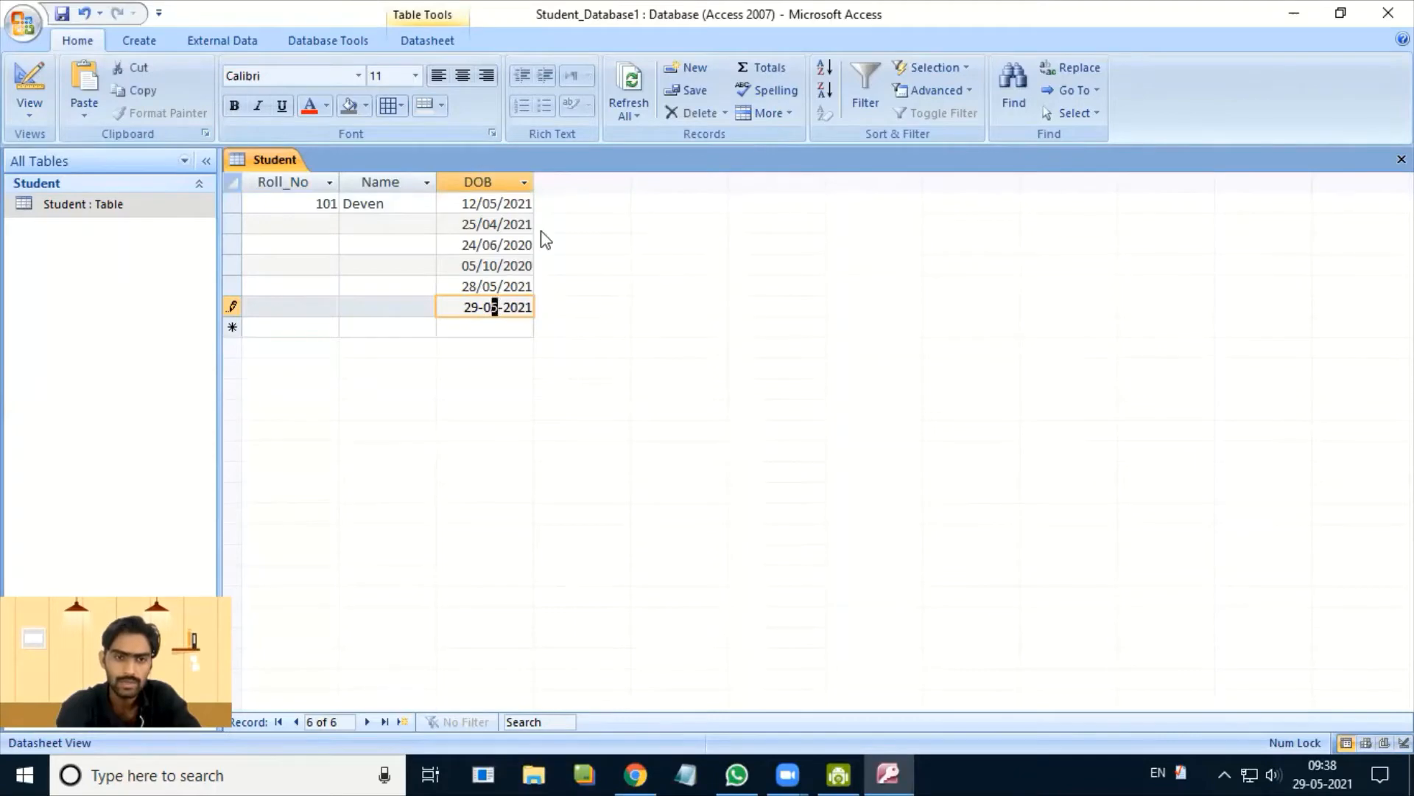
pyautogui.write('6')
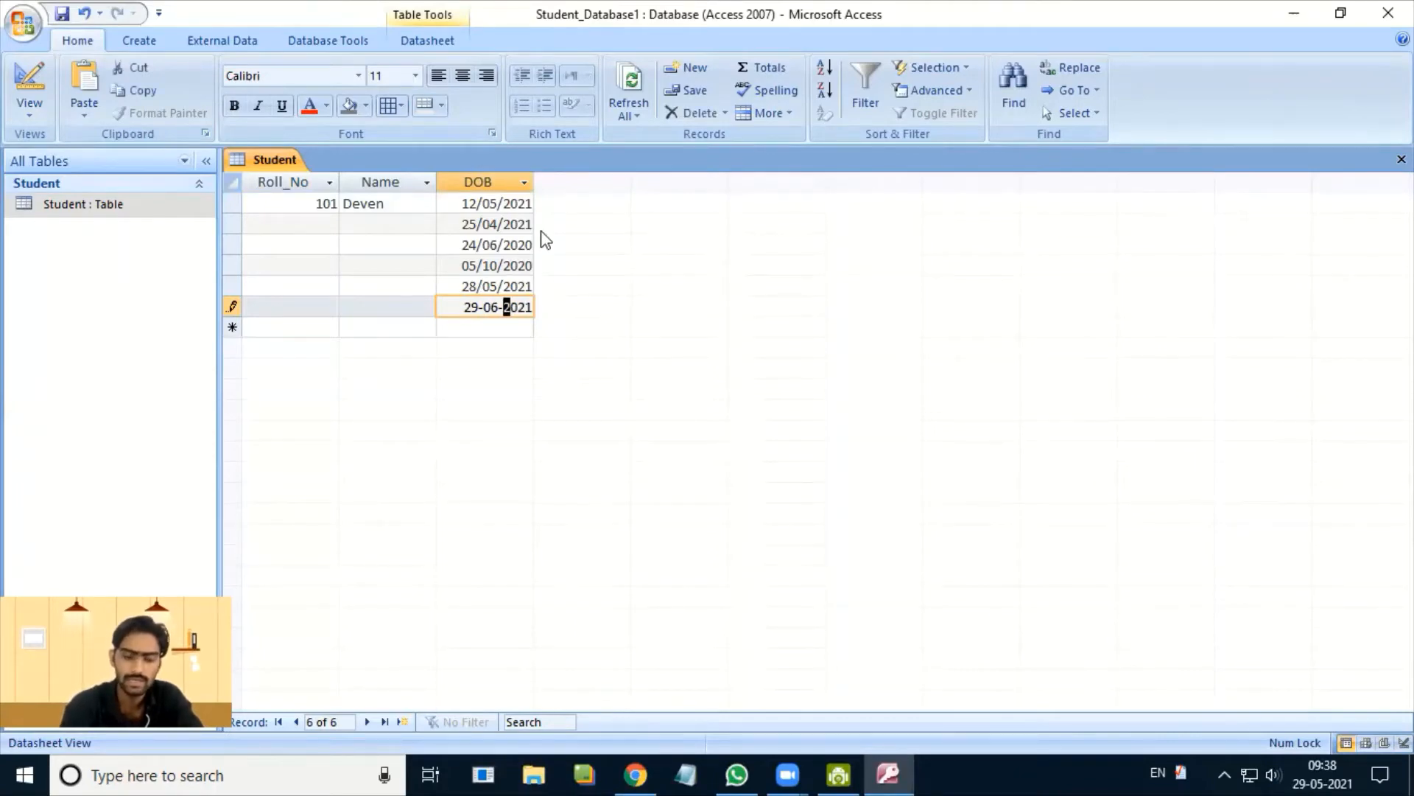
pyautogui.press('Return')
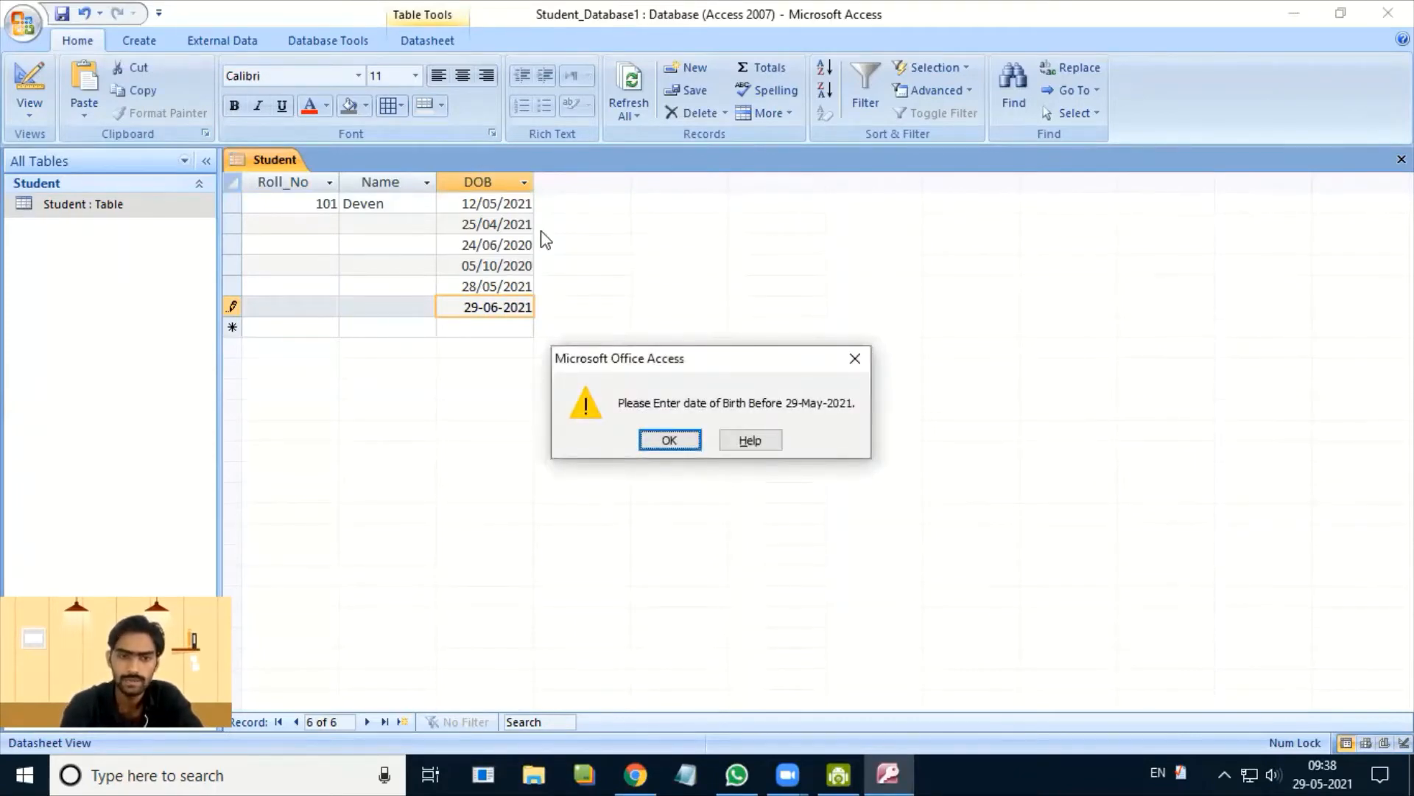
pyautogui.press('Return')
# - Change the new record's DOB to the day before today's date and commit the record
pyautogui.press('Left')
pyautogui.press('Left')
pyautogui.press('Left')
pyautogui.press('Left')
pyautogui.press('Left')
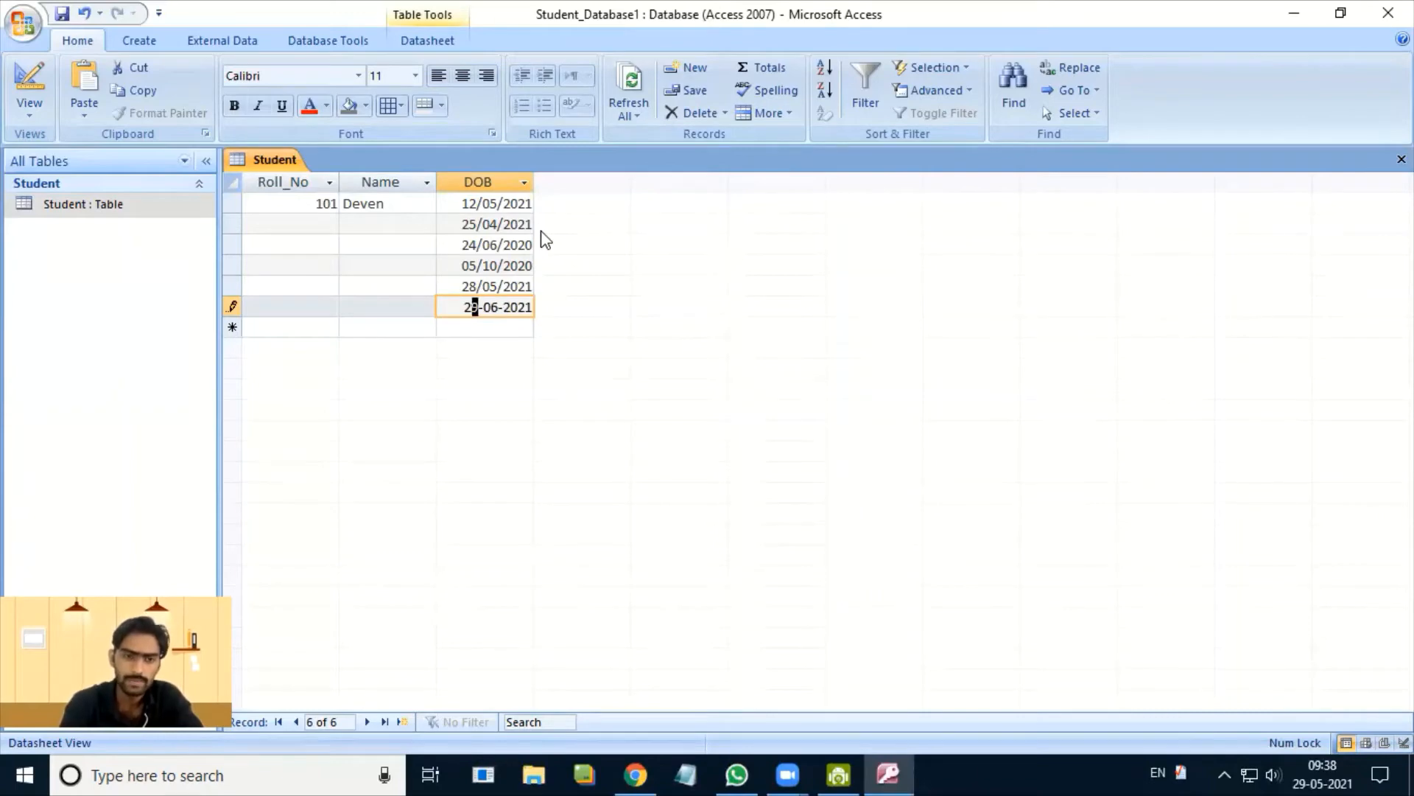
pyautogui.write('8')
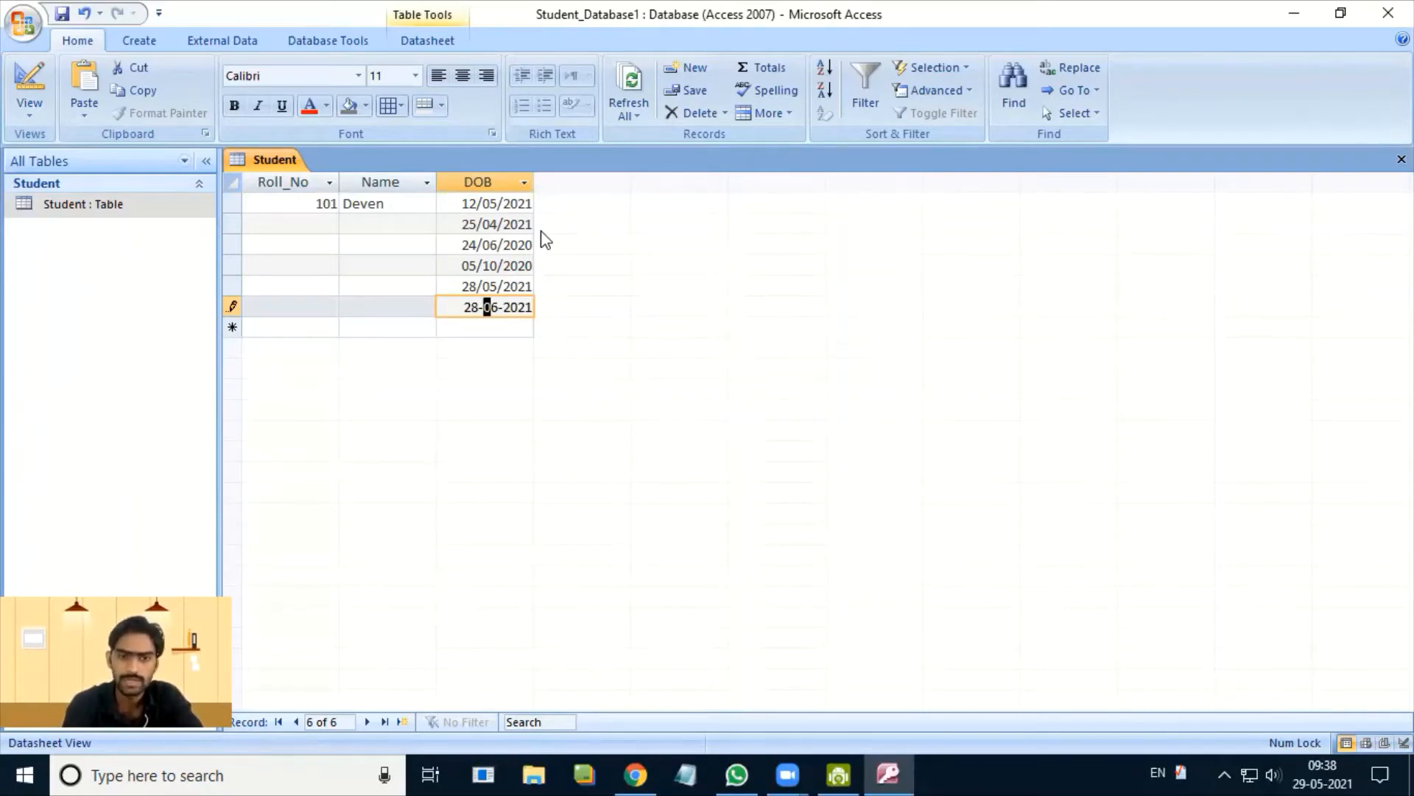
pyautogui.press('Right')
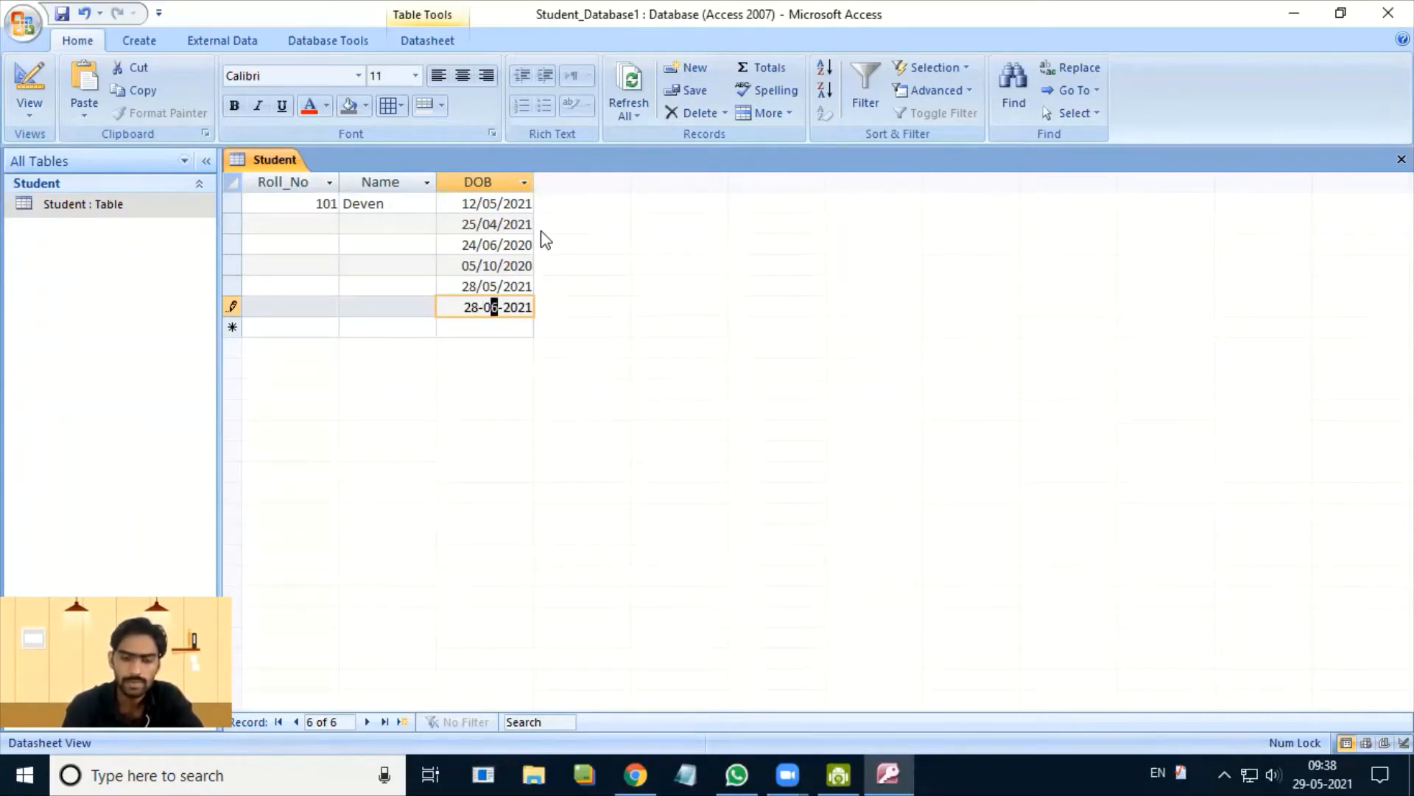
pyautogui.write('5')
pyautogui.press('Return')
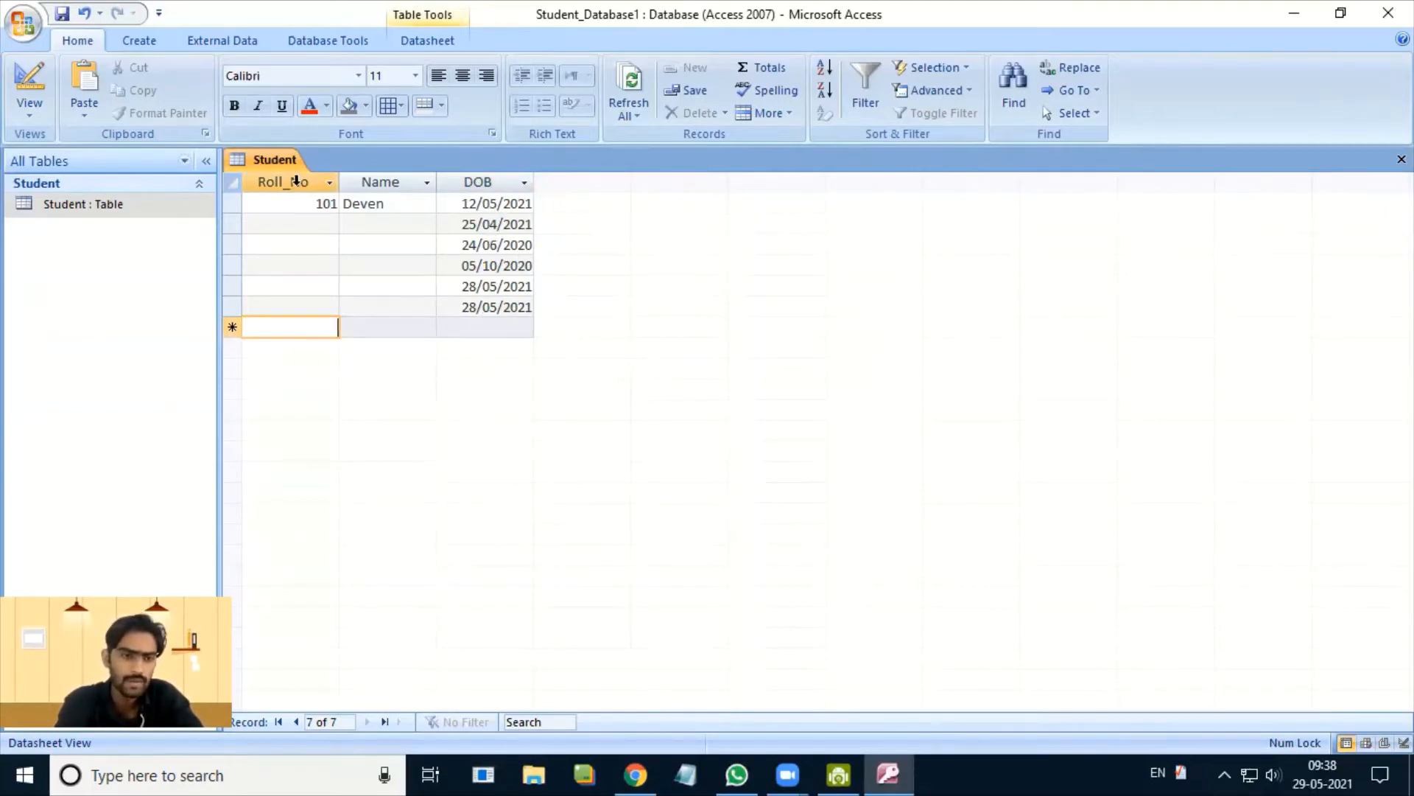
# - Switch the Student table to Design View and add a field named Percentage below DOB
pyautogui.rightClick(267, 162)
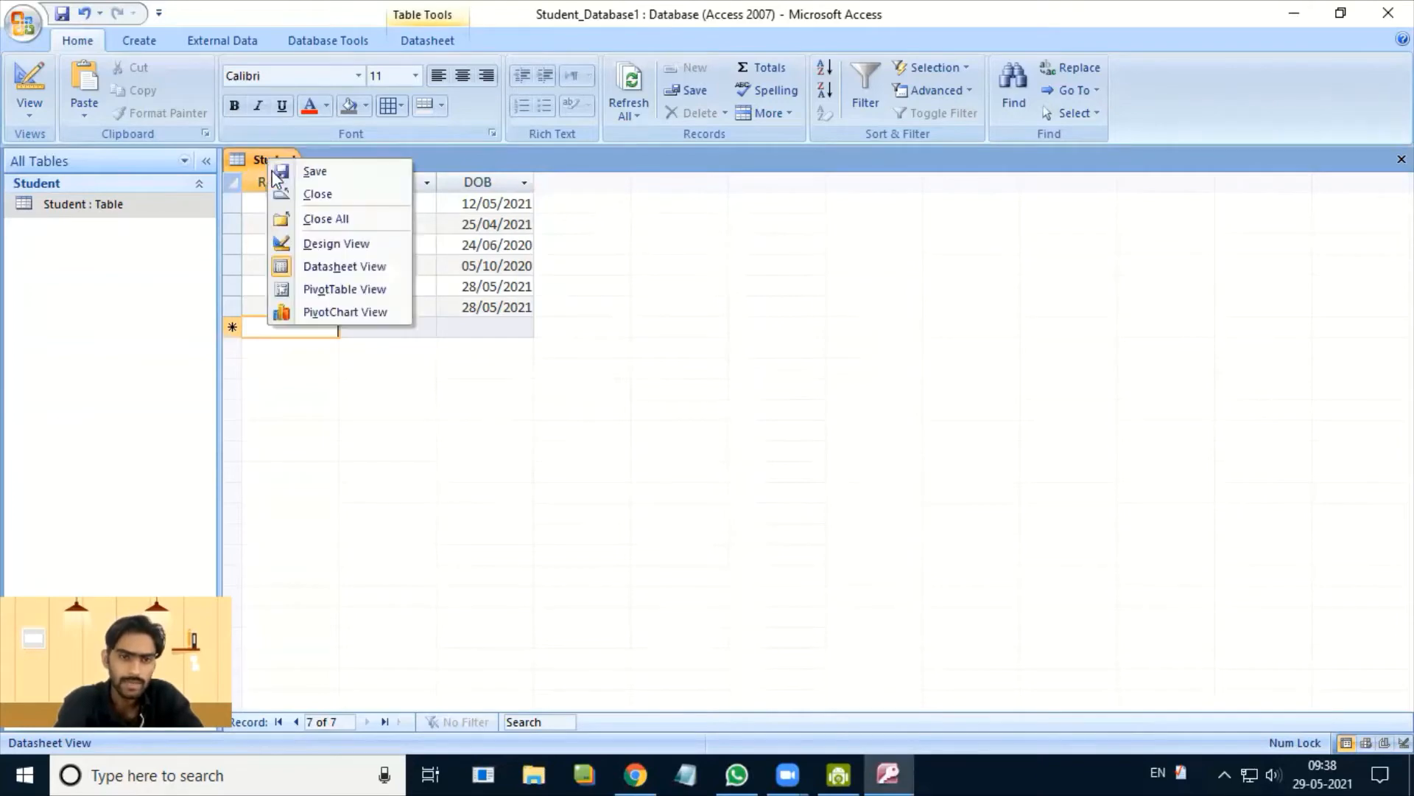
pyautogui.click(318, 243)
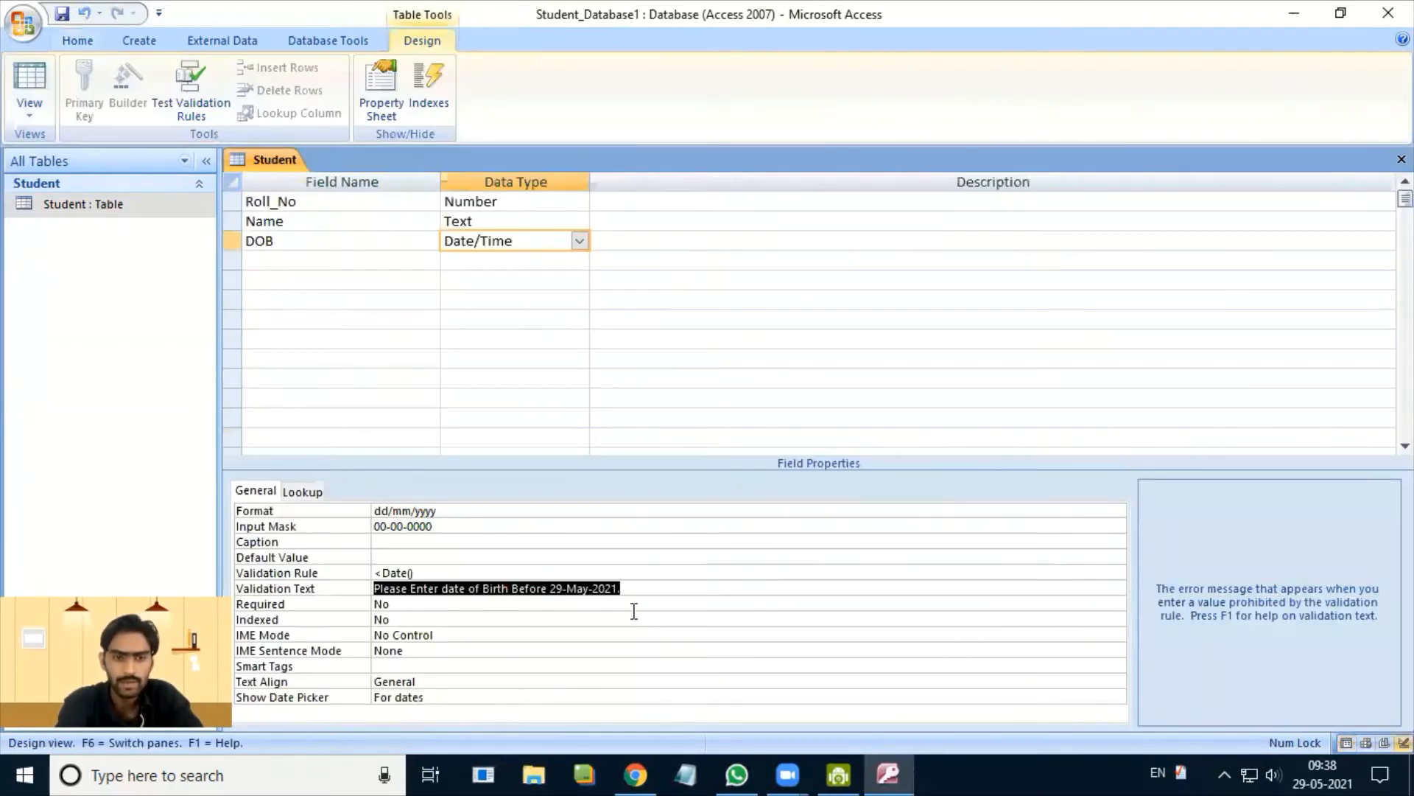
pyautogui.click(313, 255)
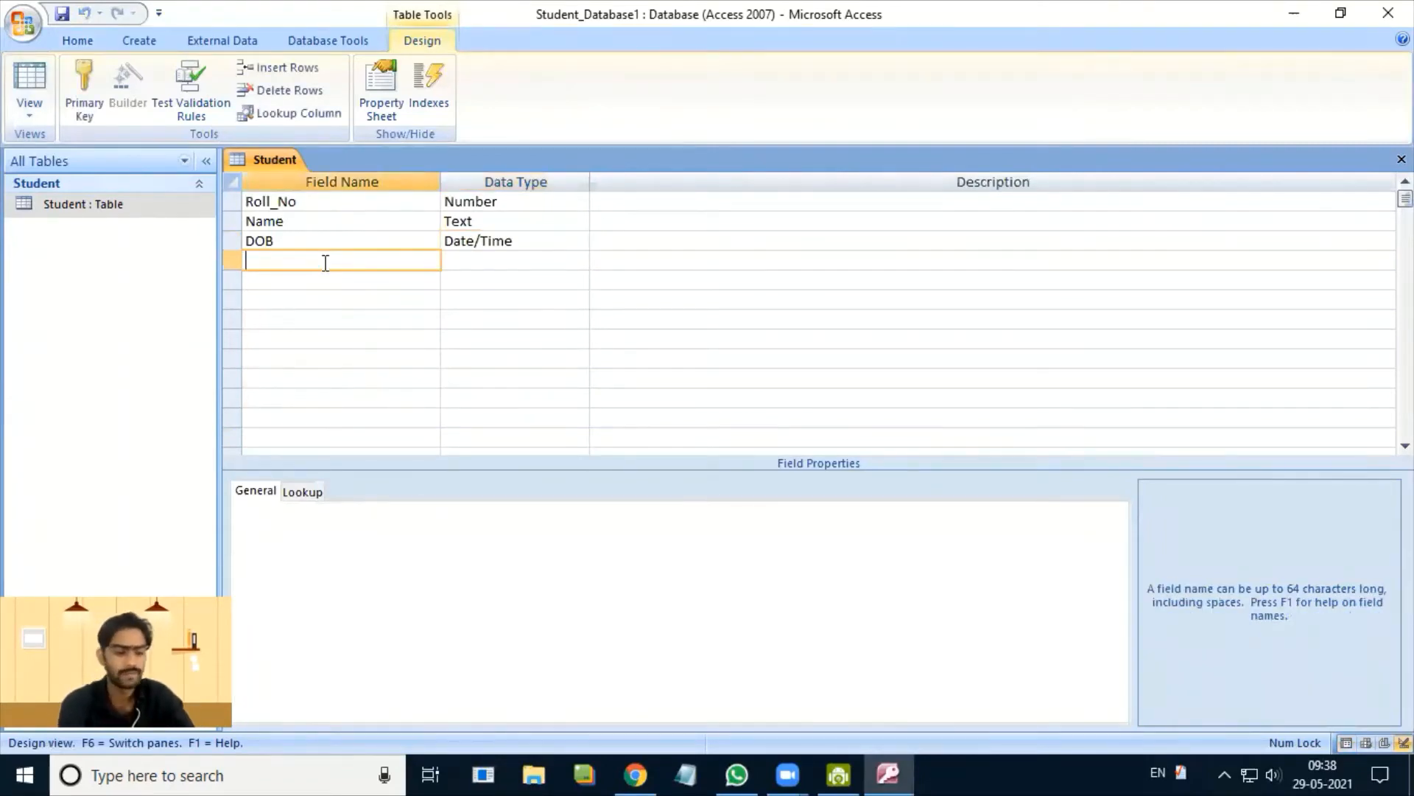
pyautogui.write('Perce')
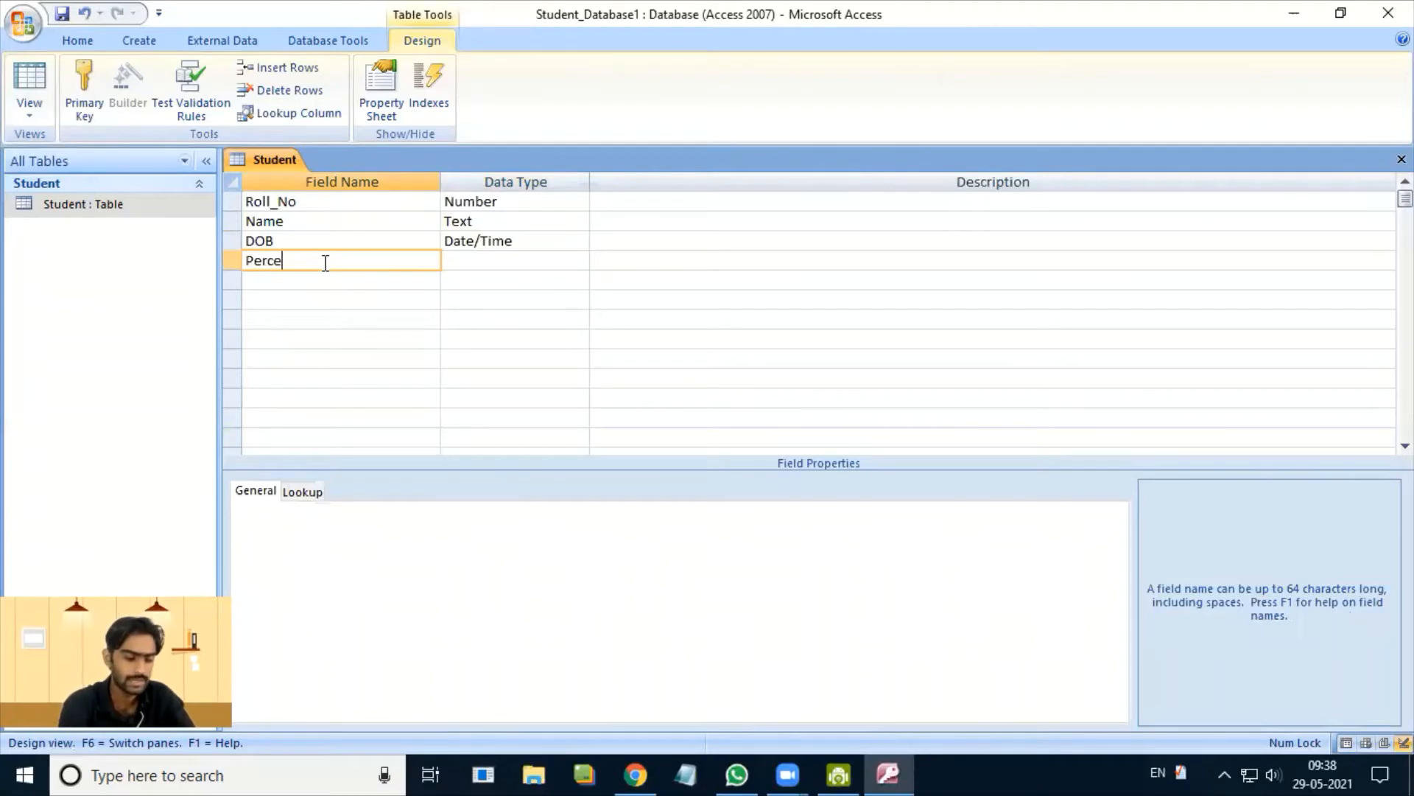
pyautogui.write('n')
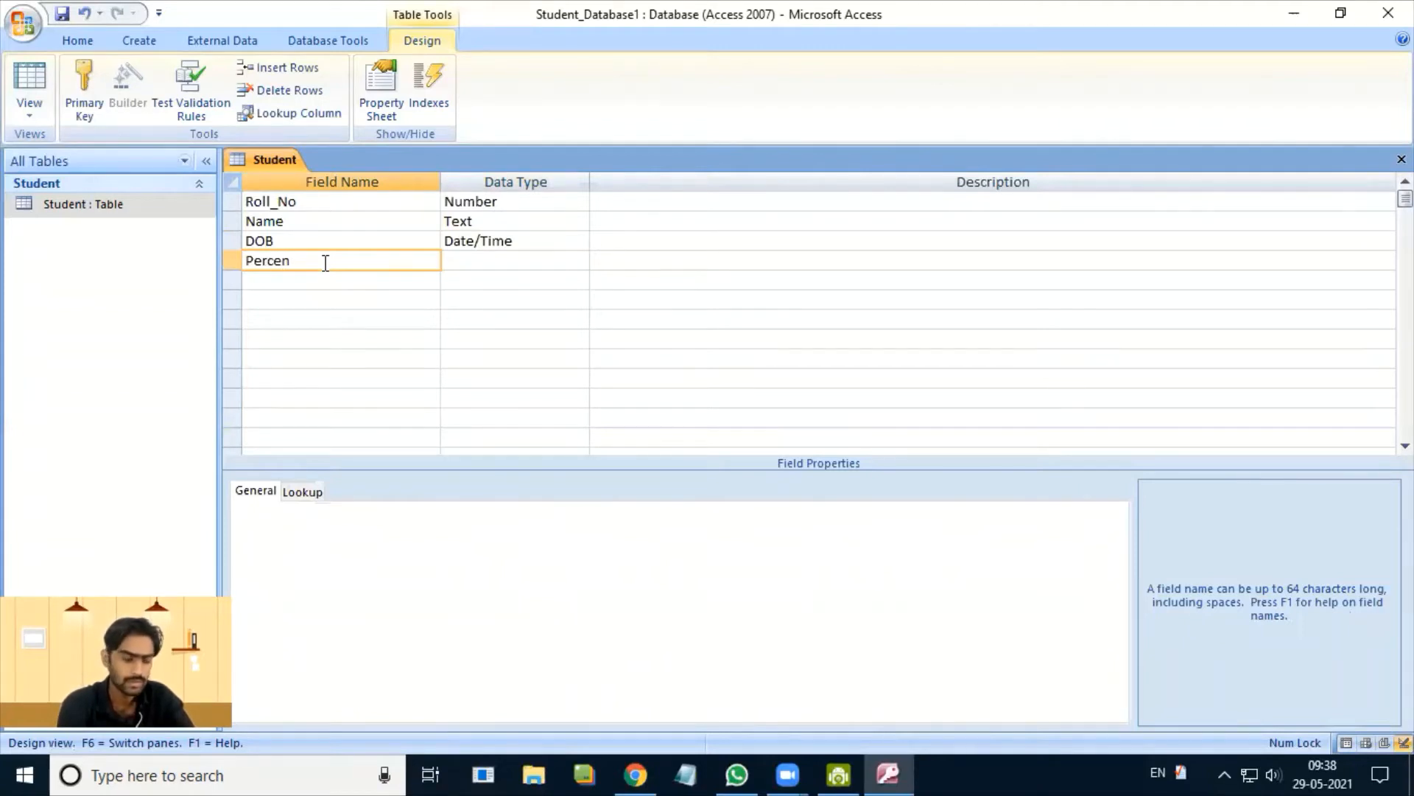
pyautogui.write('t')
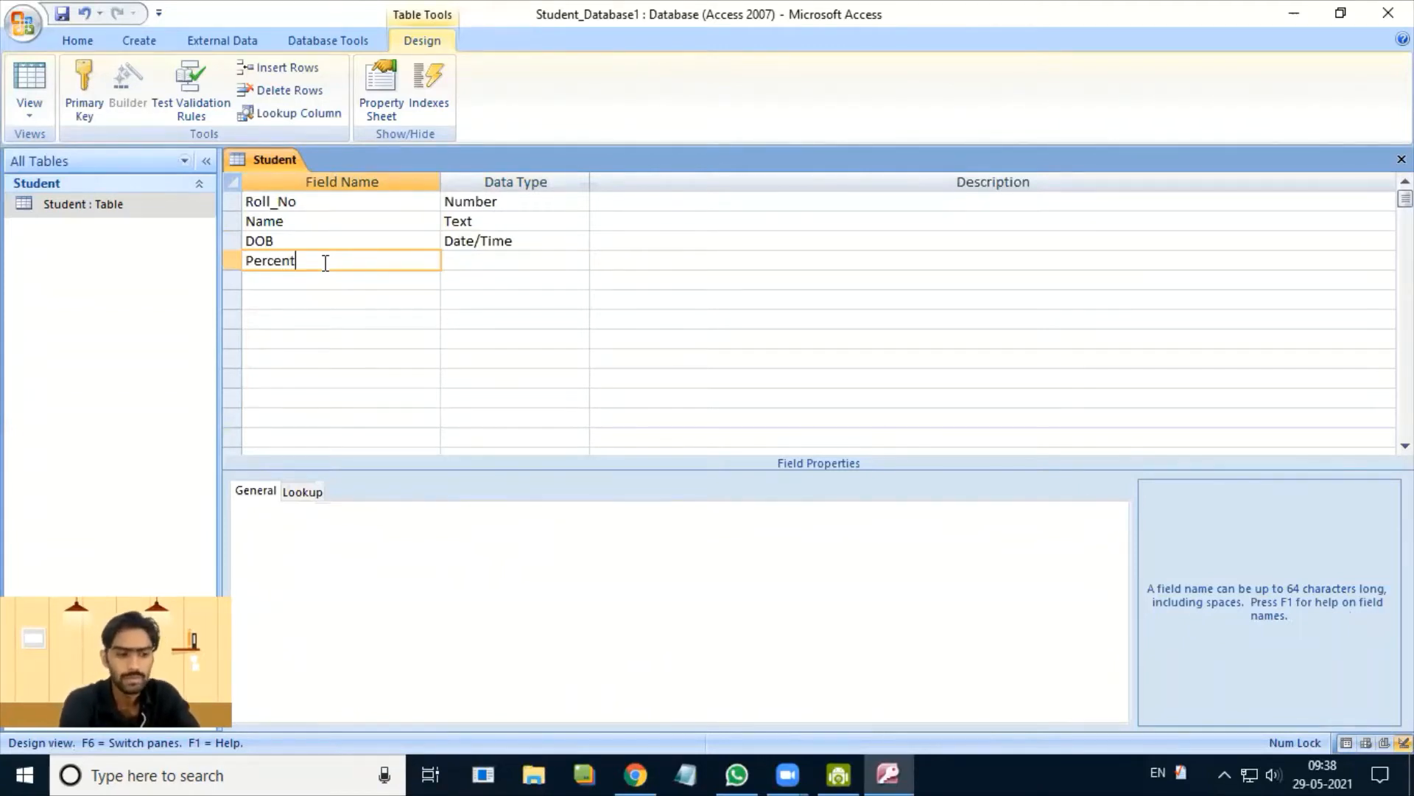
pyautogui.write('age')
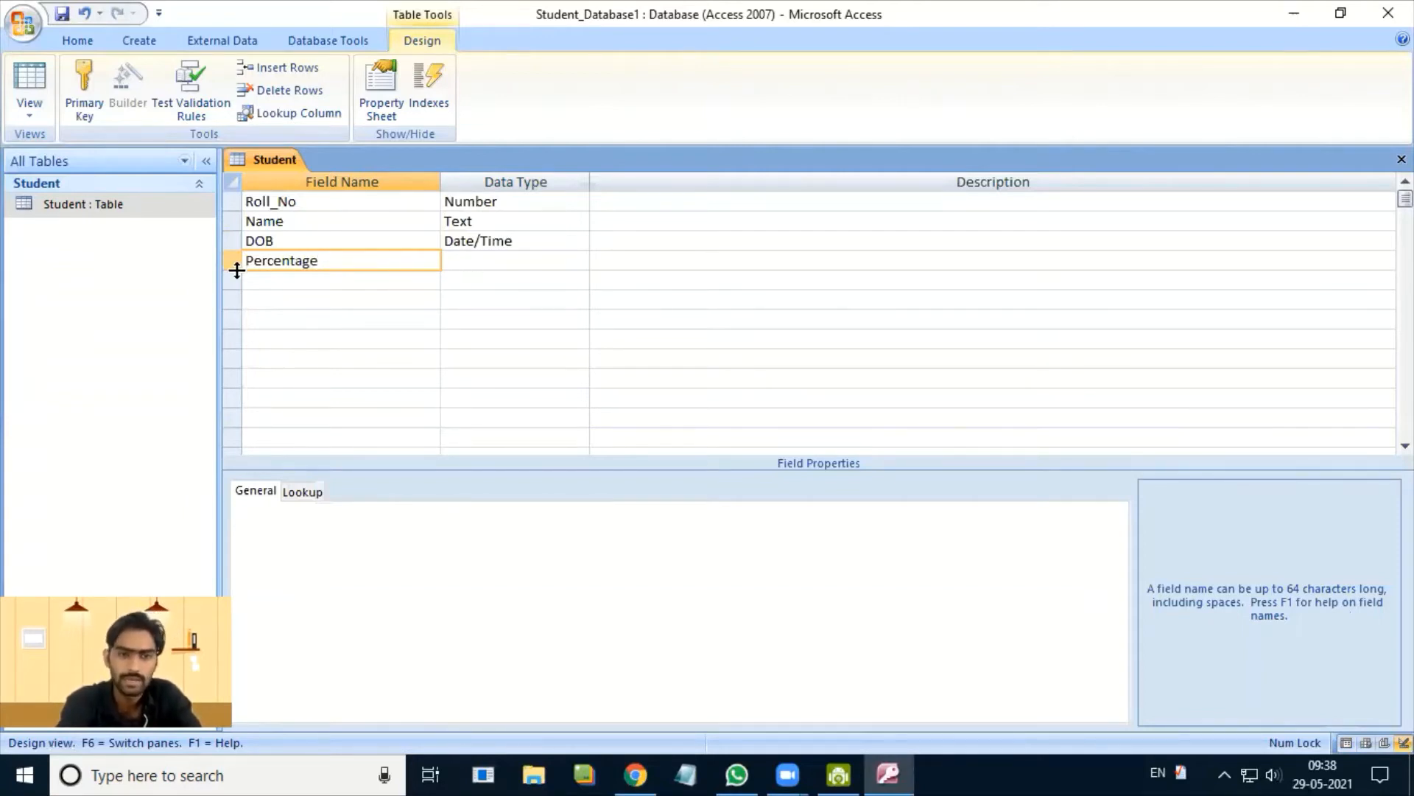
# - Set the Percentage field's data type to Number
pyautogui.click(478, 259)
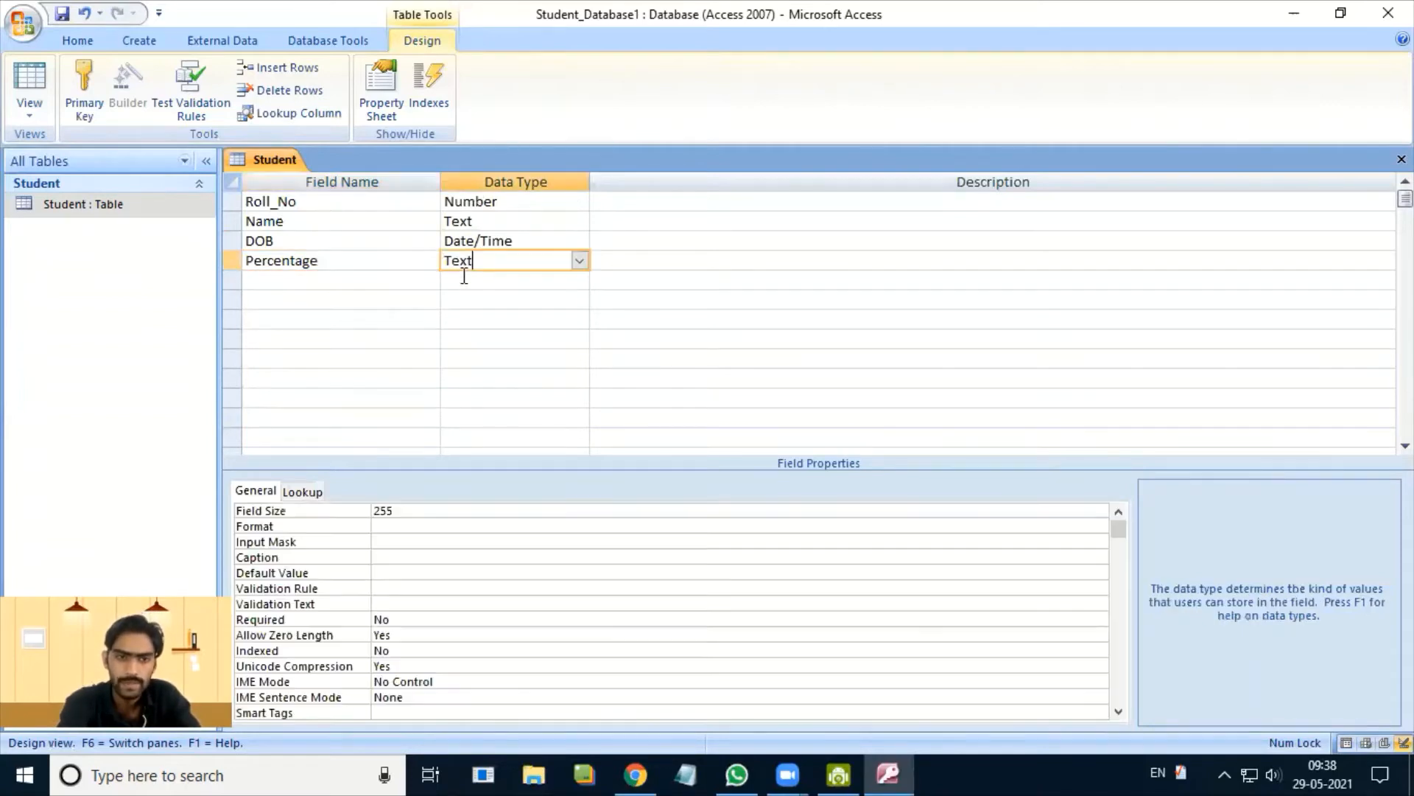
pyautogui.click(581, 262)
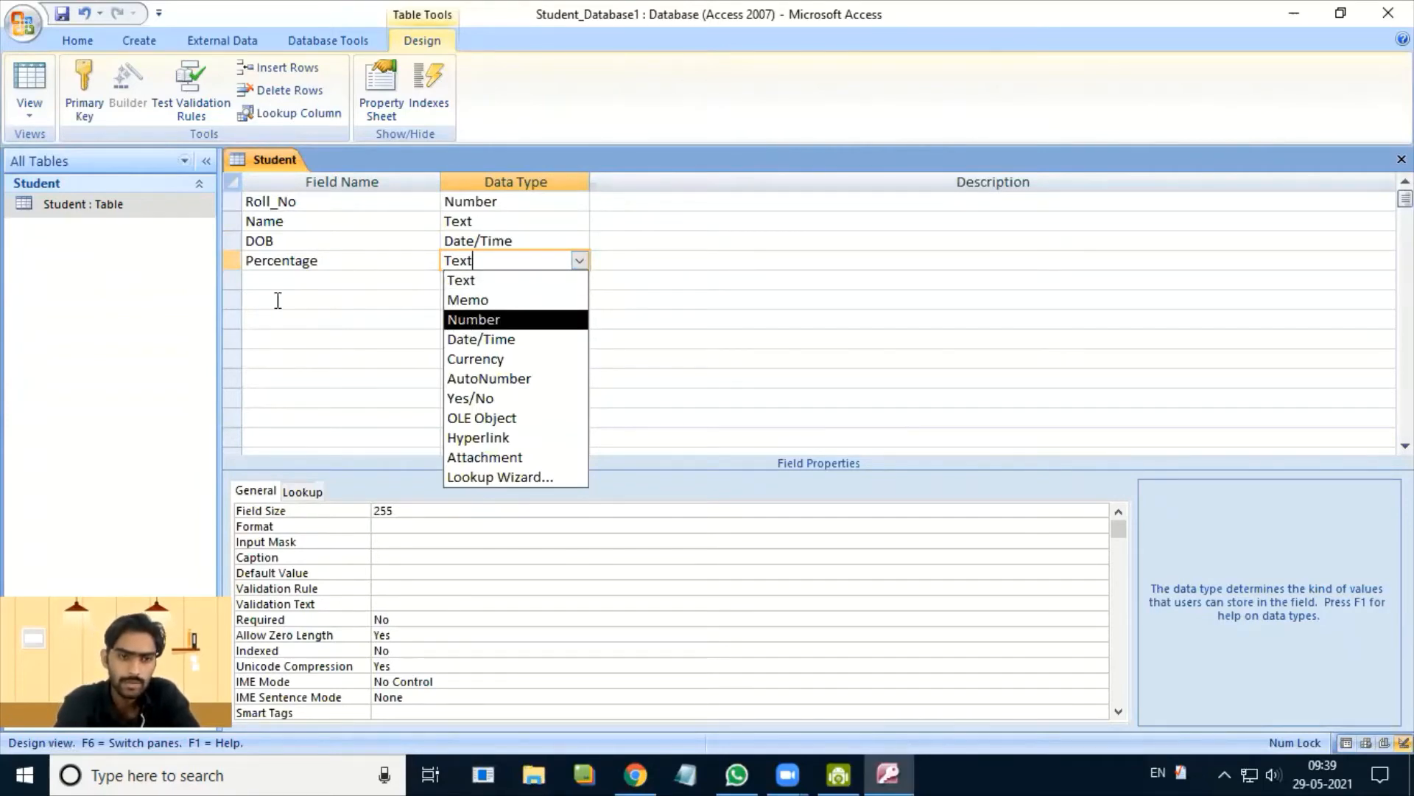
pyautogui.click(475, 319)
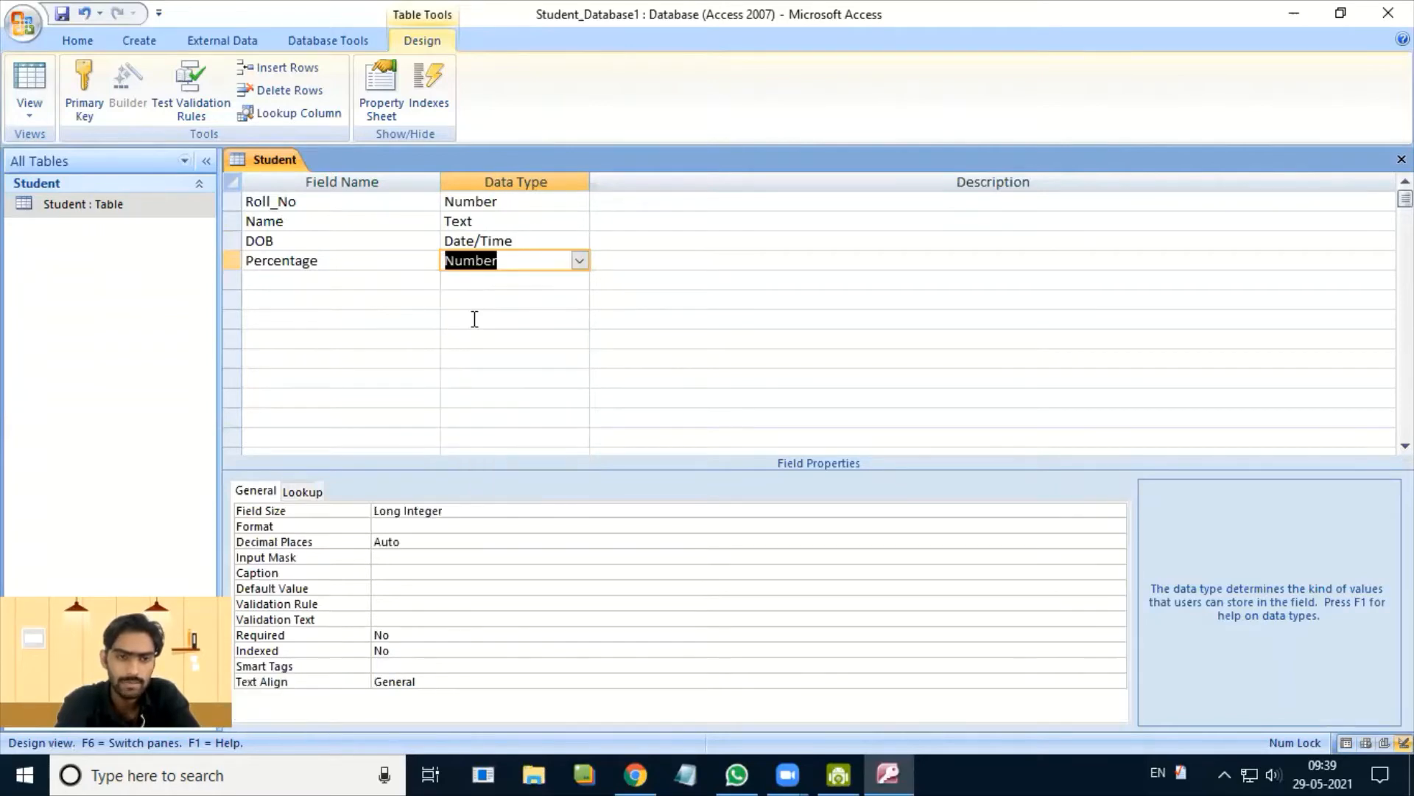
pyautogui.click(370, 306)
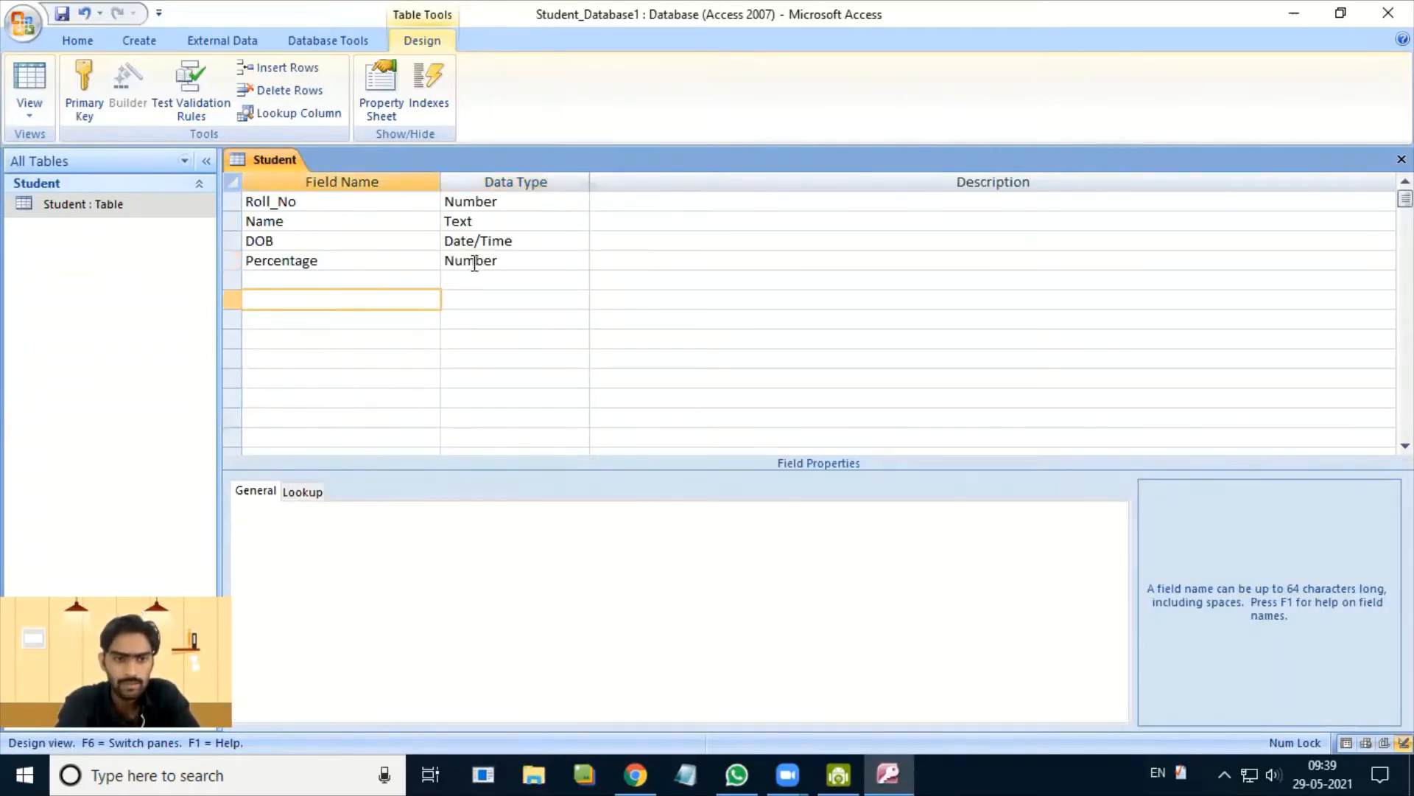
# - Set the Percentage field's Field Size to Double and its Format to Percent
pyautogui.click(474, 260)
pyautogui.click(313, 262)
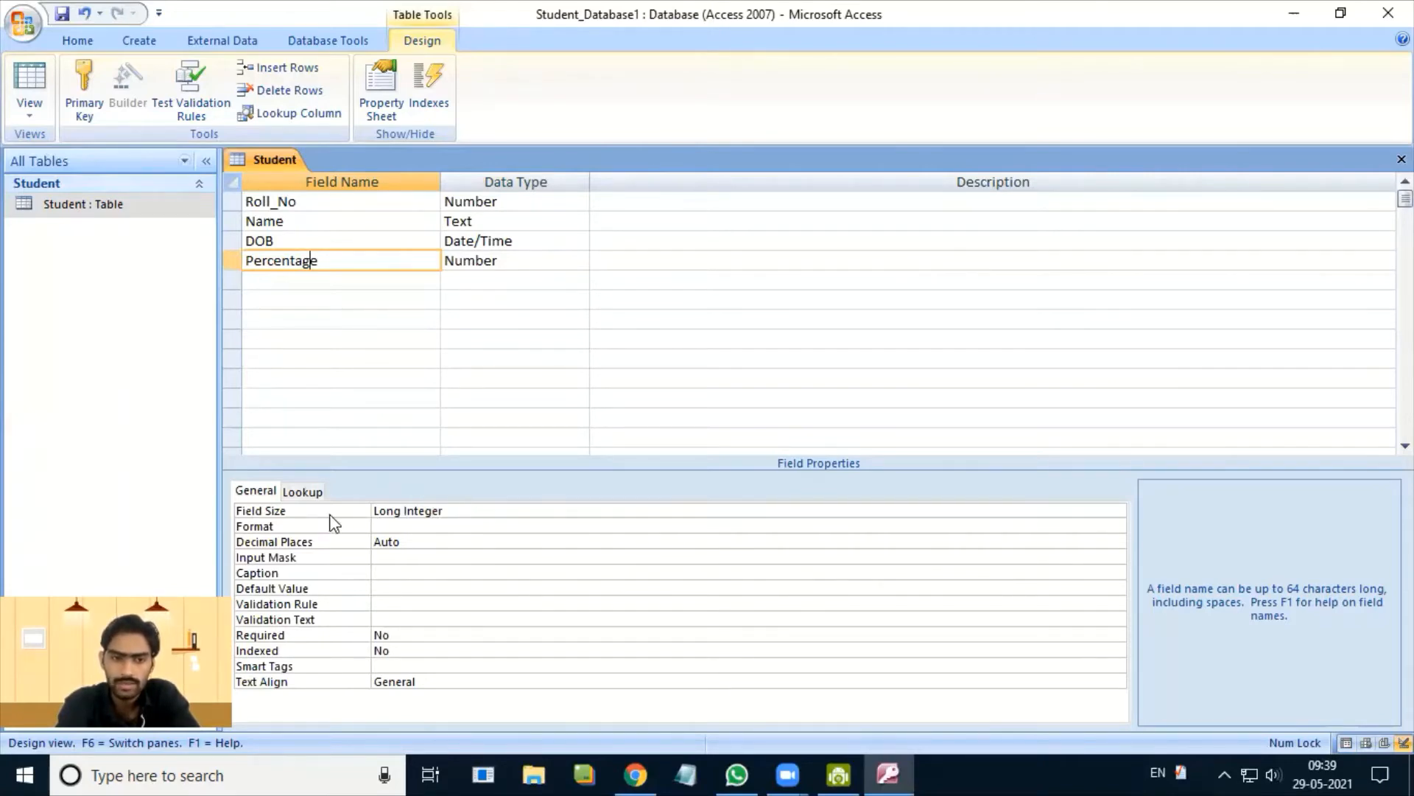
pyautogui.click(528, 514)
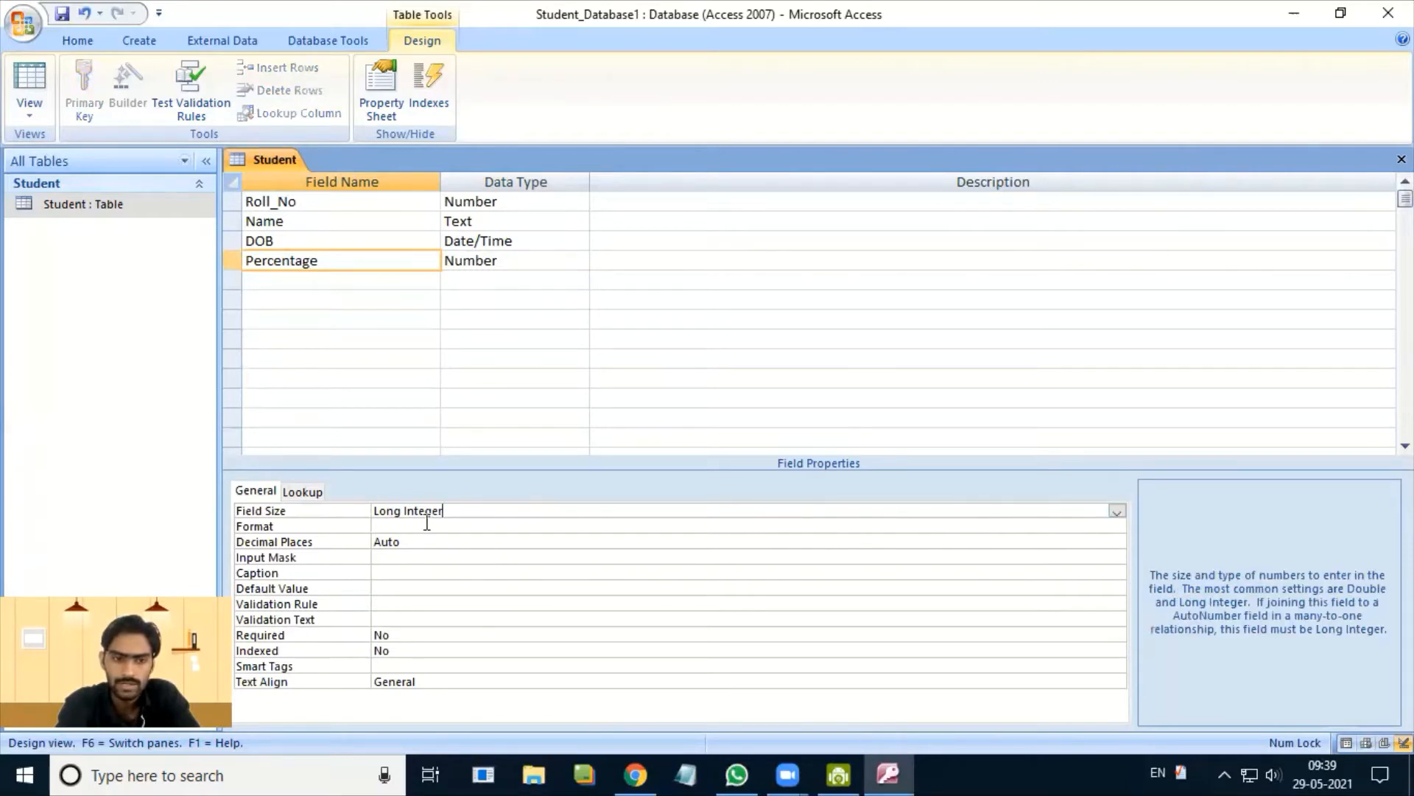
pyautogui.click(1116, 511)
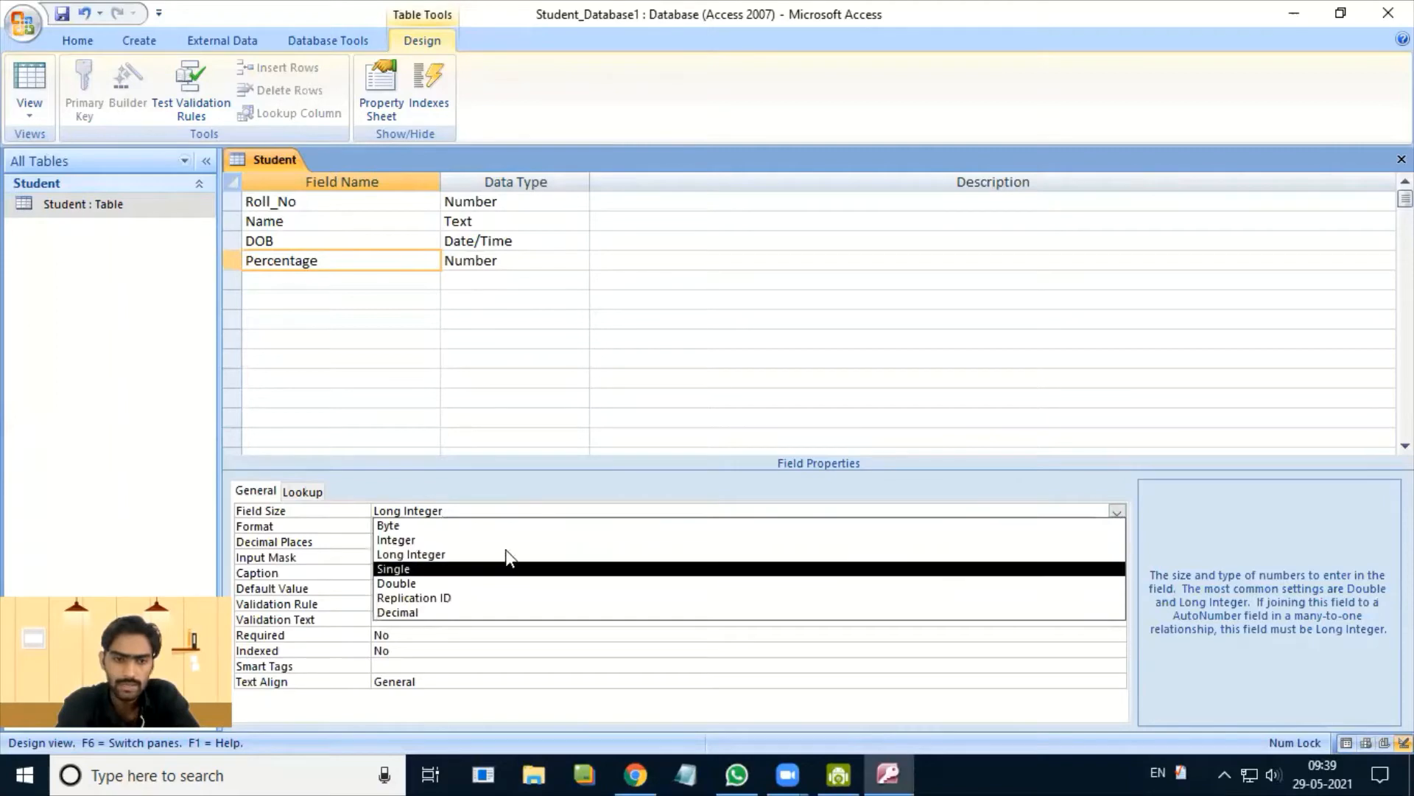
pyautogui.click(408, 583)
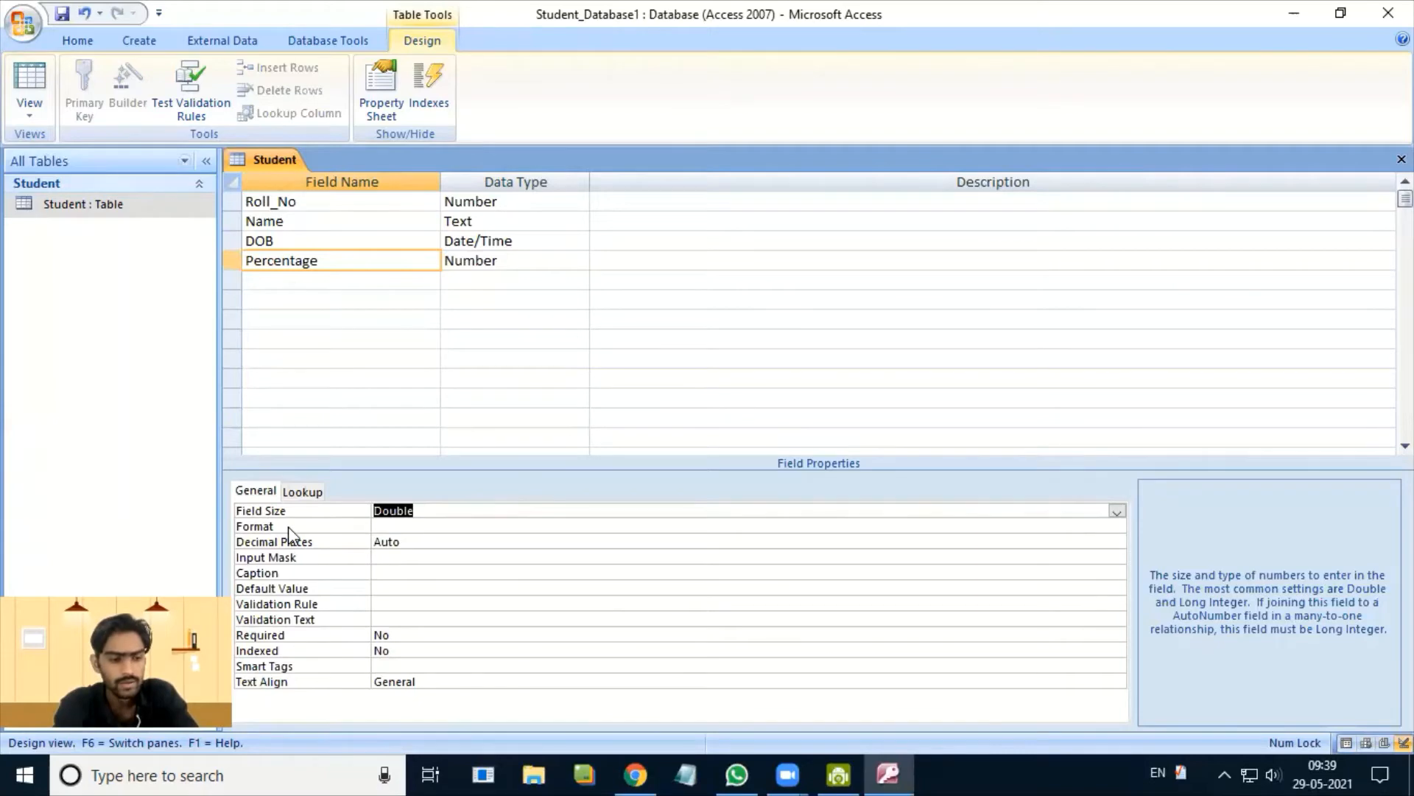
pyautogui.click(401, 525)
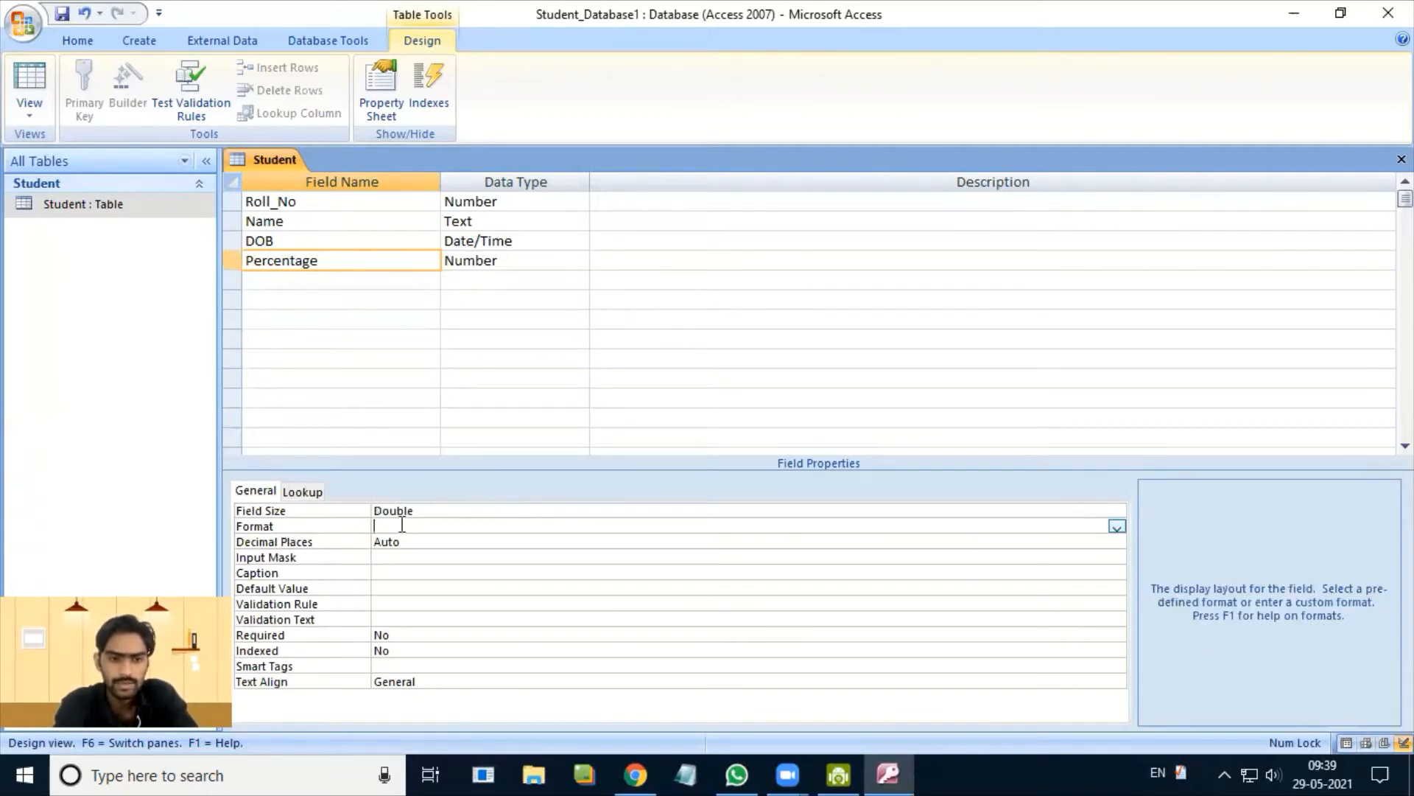
pyautogui.click(1118, 526)
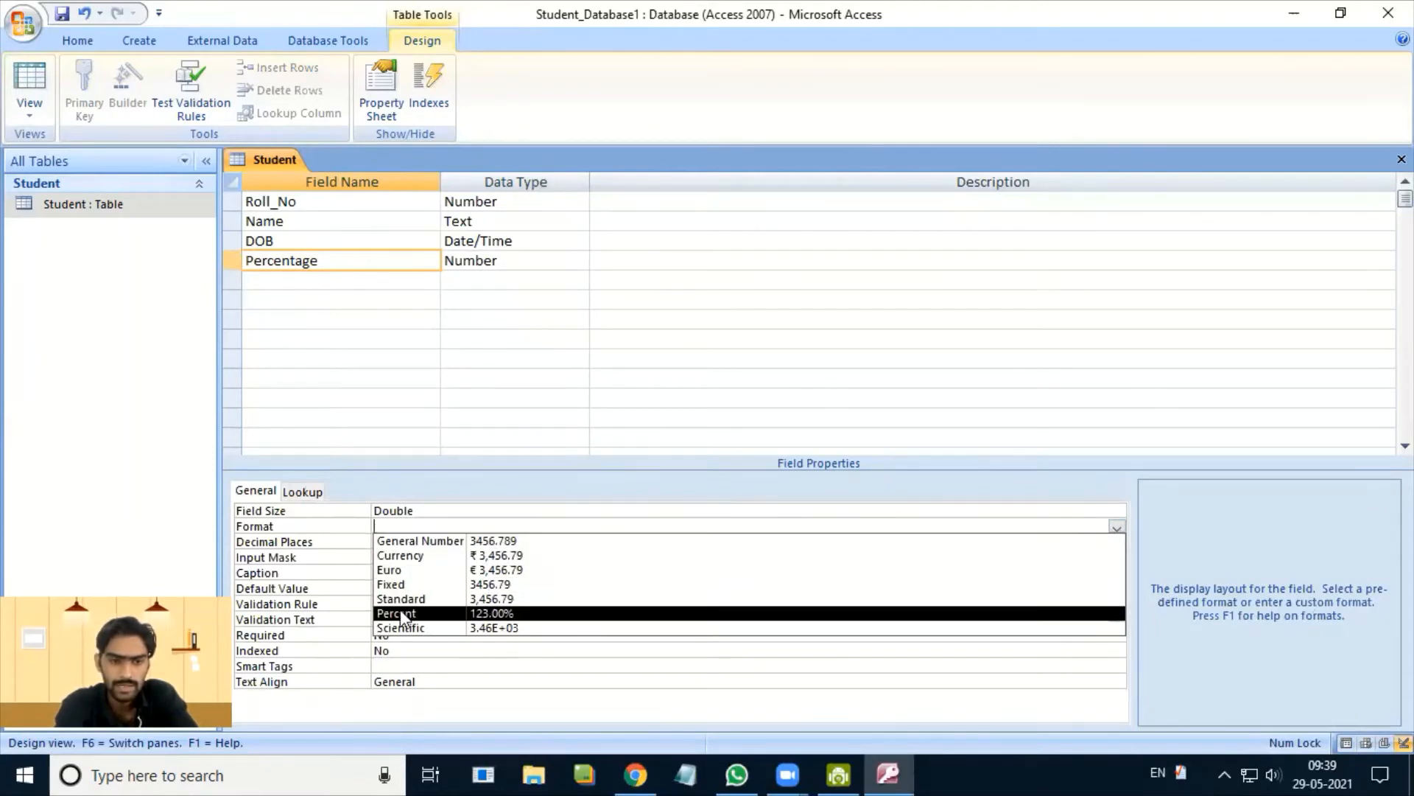
pyautogui.click(485, 613)
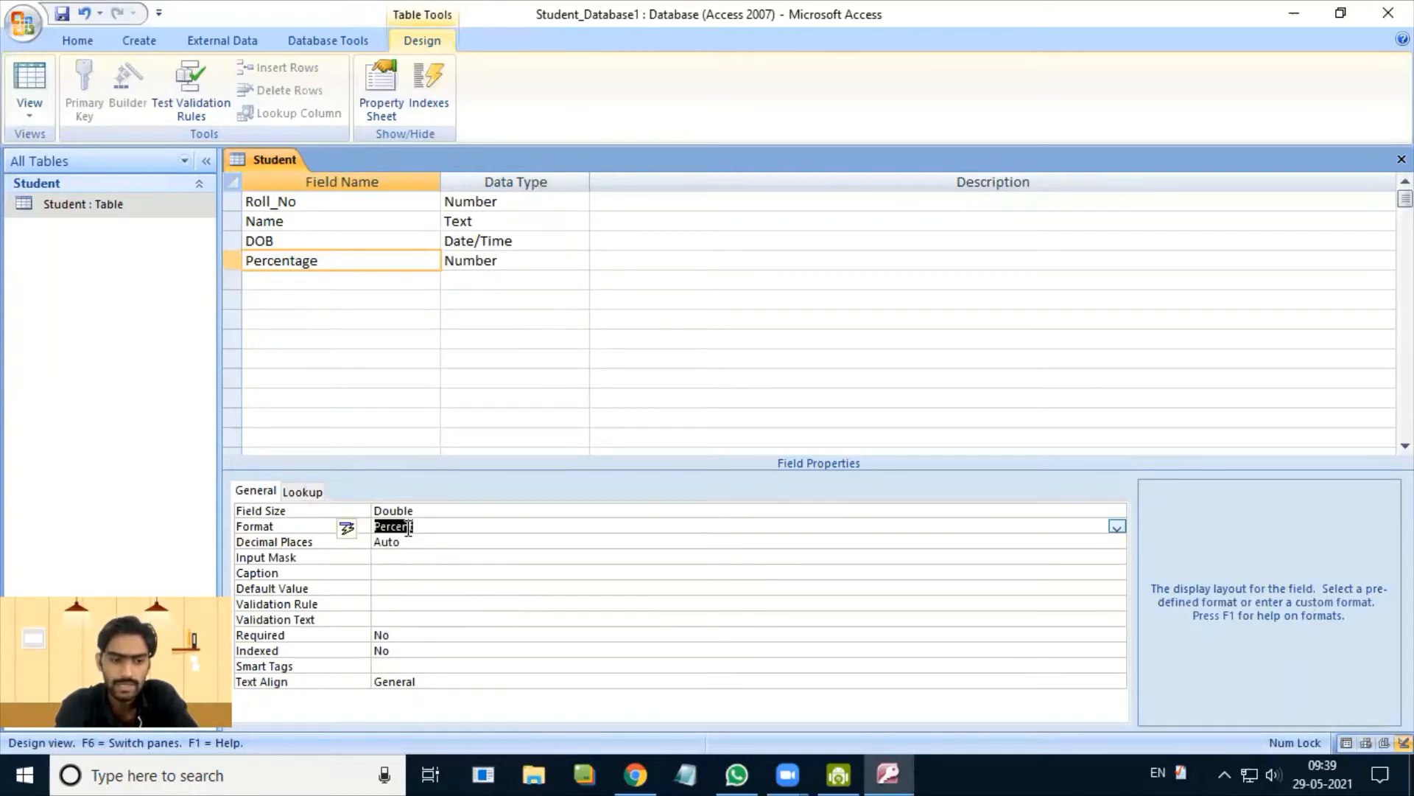
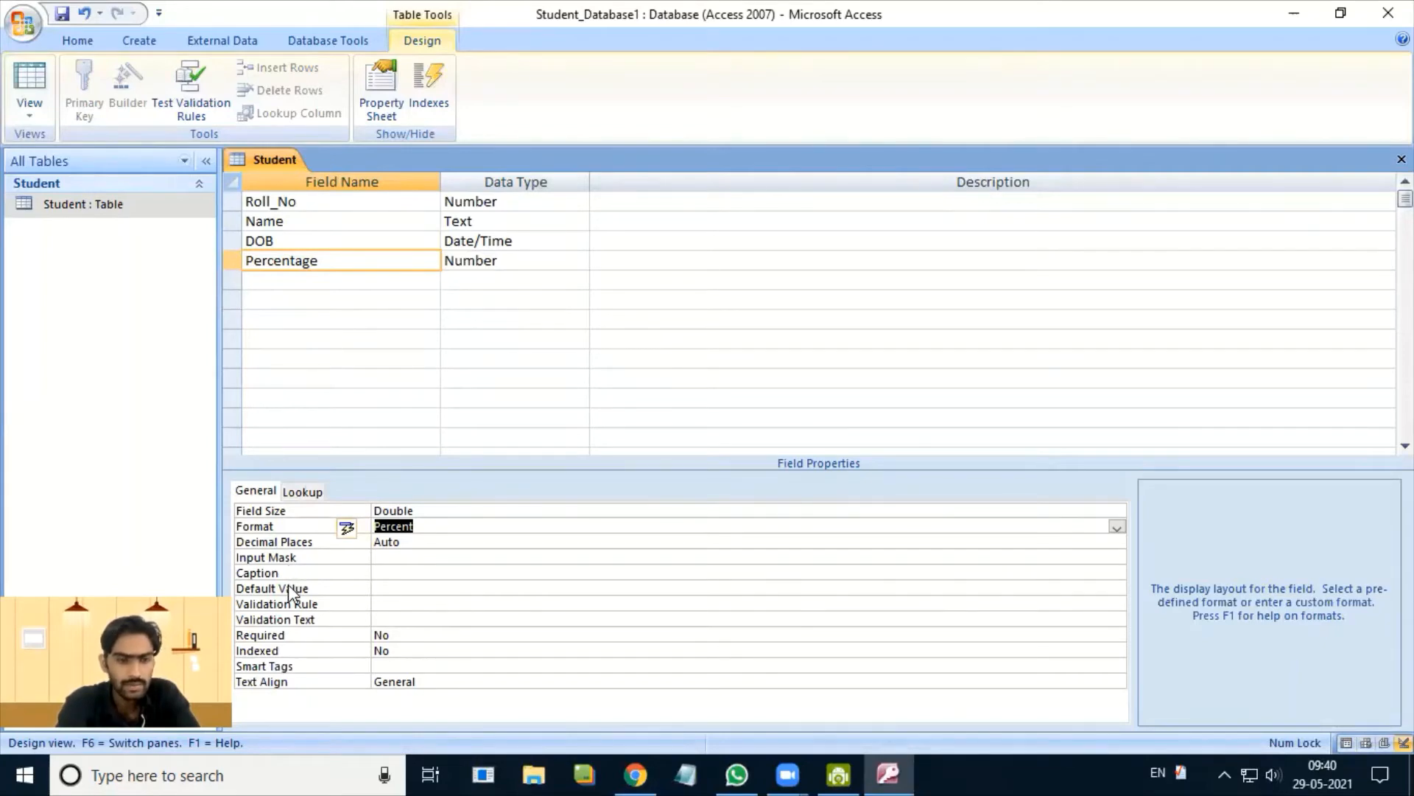
# - Set the Percentage field's Default Value to 0 and save the Student table design
pyautogui.click(387, 589)
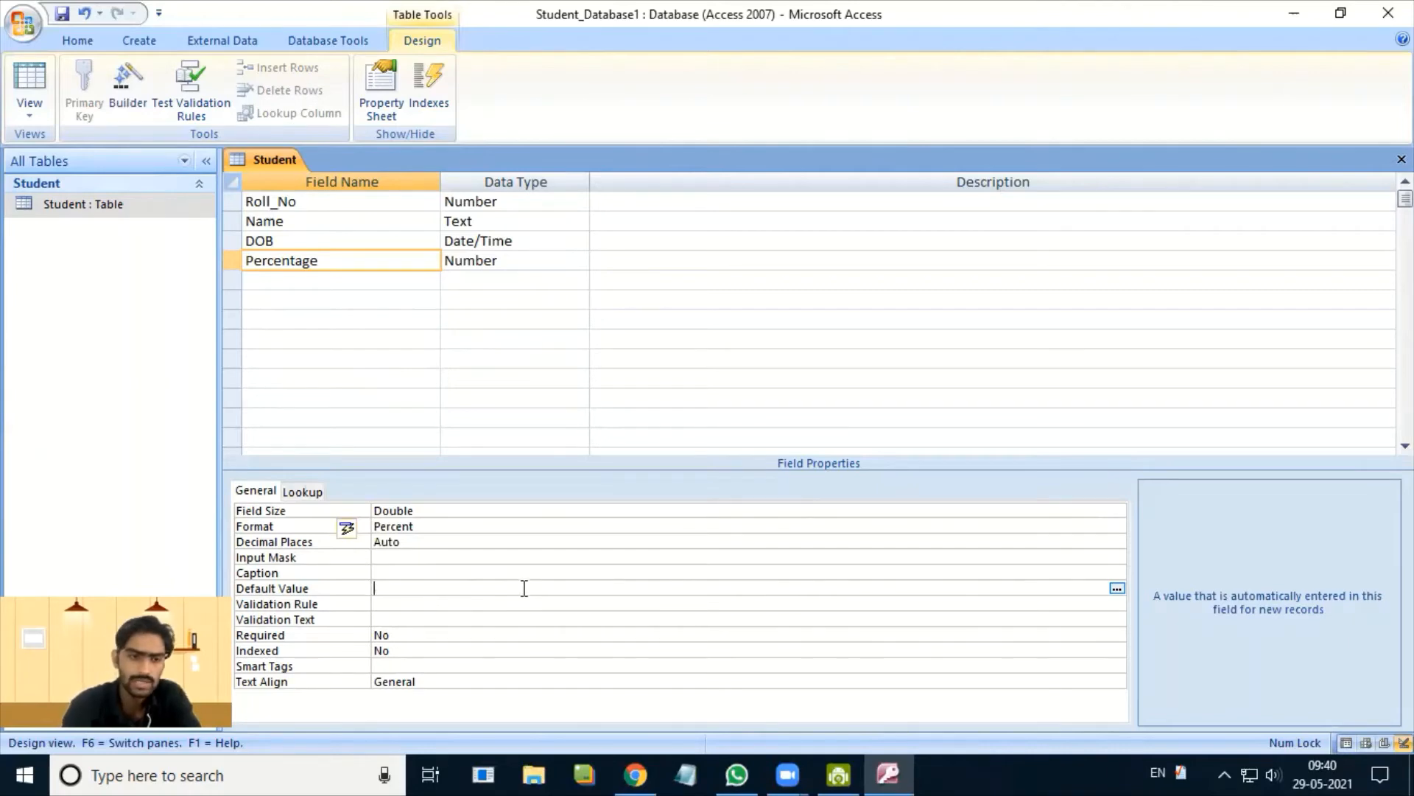
pyautogui.write('0')
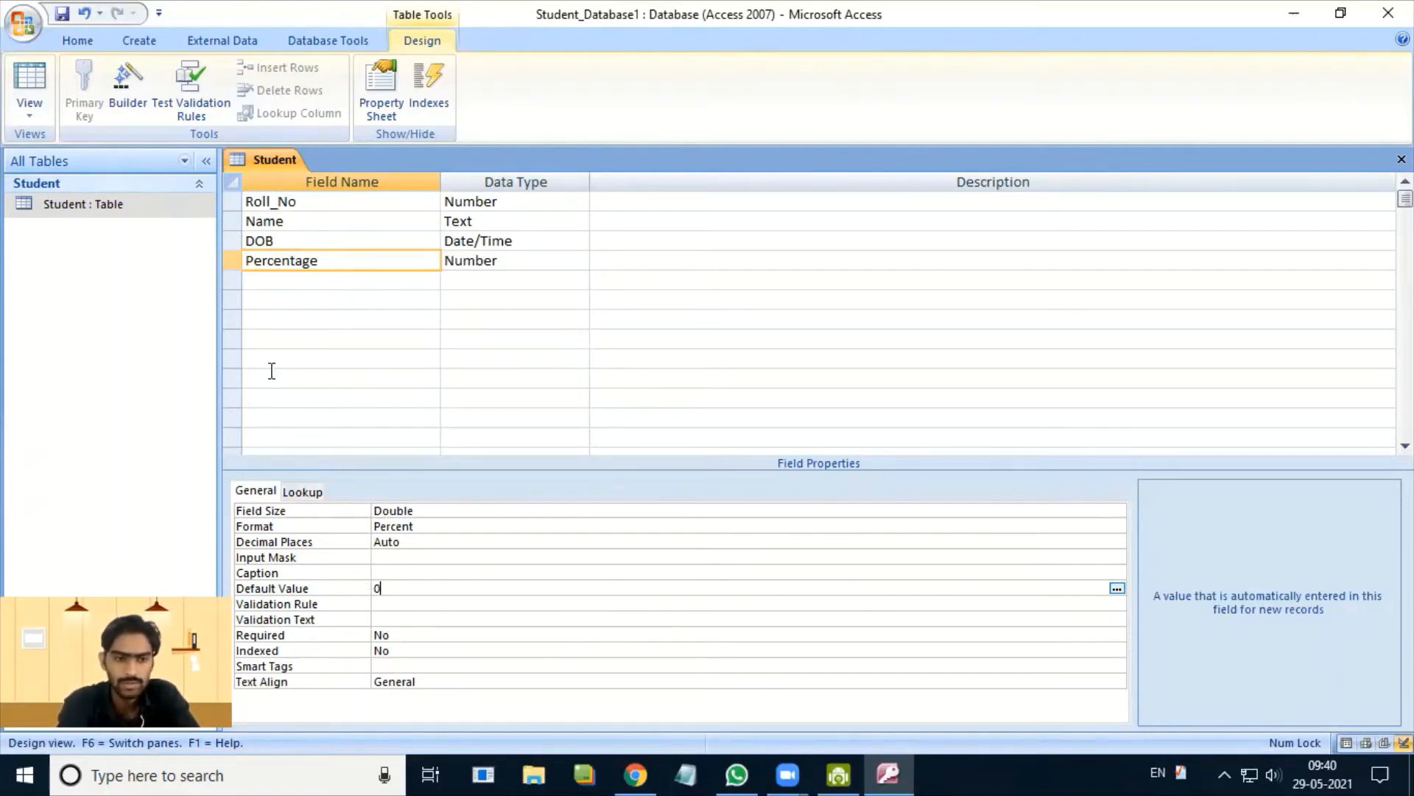
pyautogui.rightClick(286, 162)
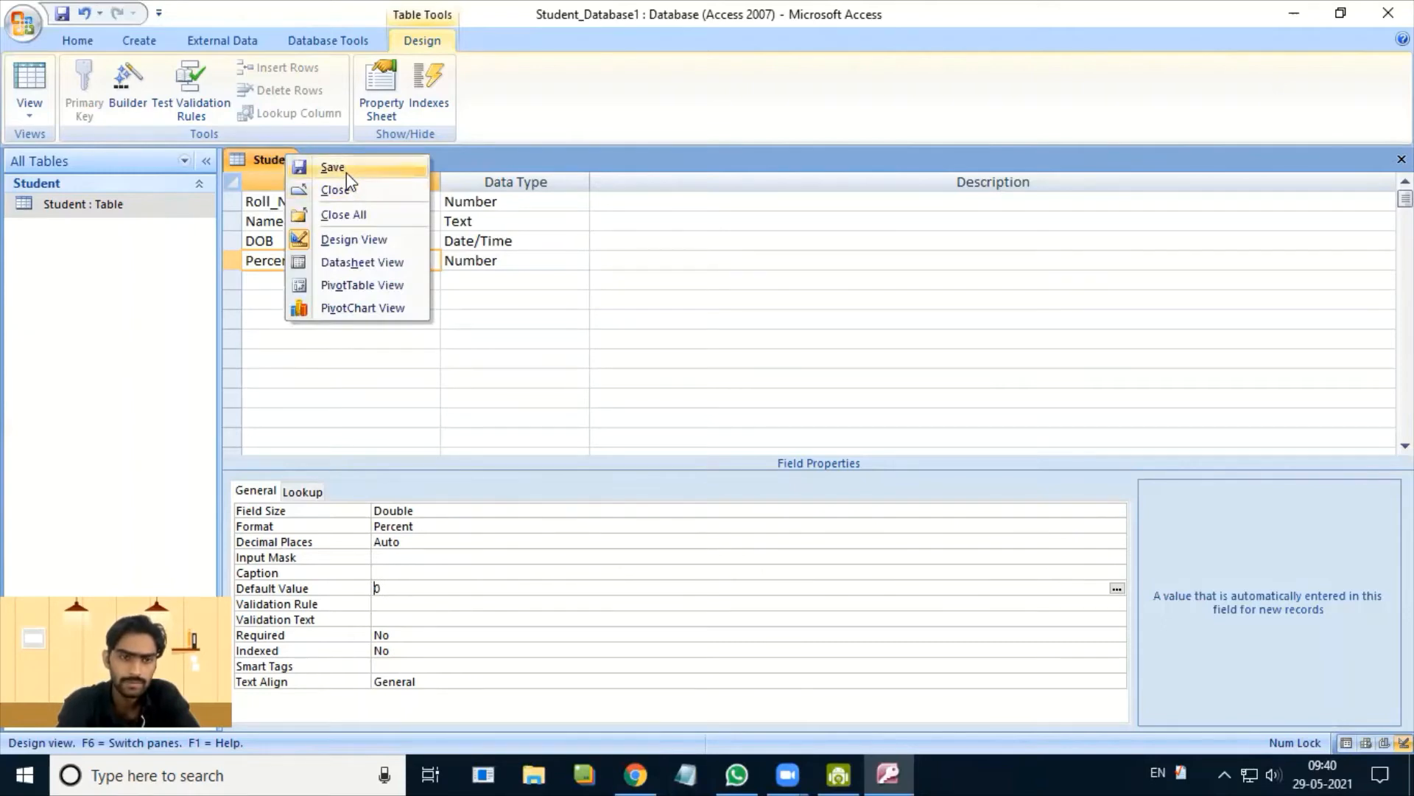
pyautogui.click(346, 168)
# - Switch the Student table to Datasheet View and enter 25 without a percent sign as the new record's Percentage
pyautogui.rightClick(275, 165)
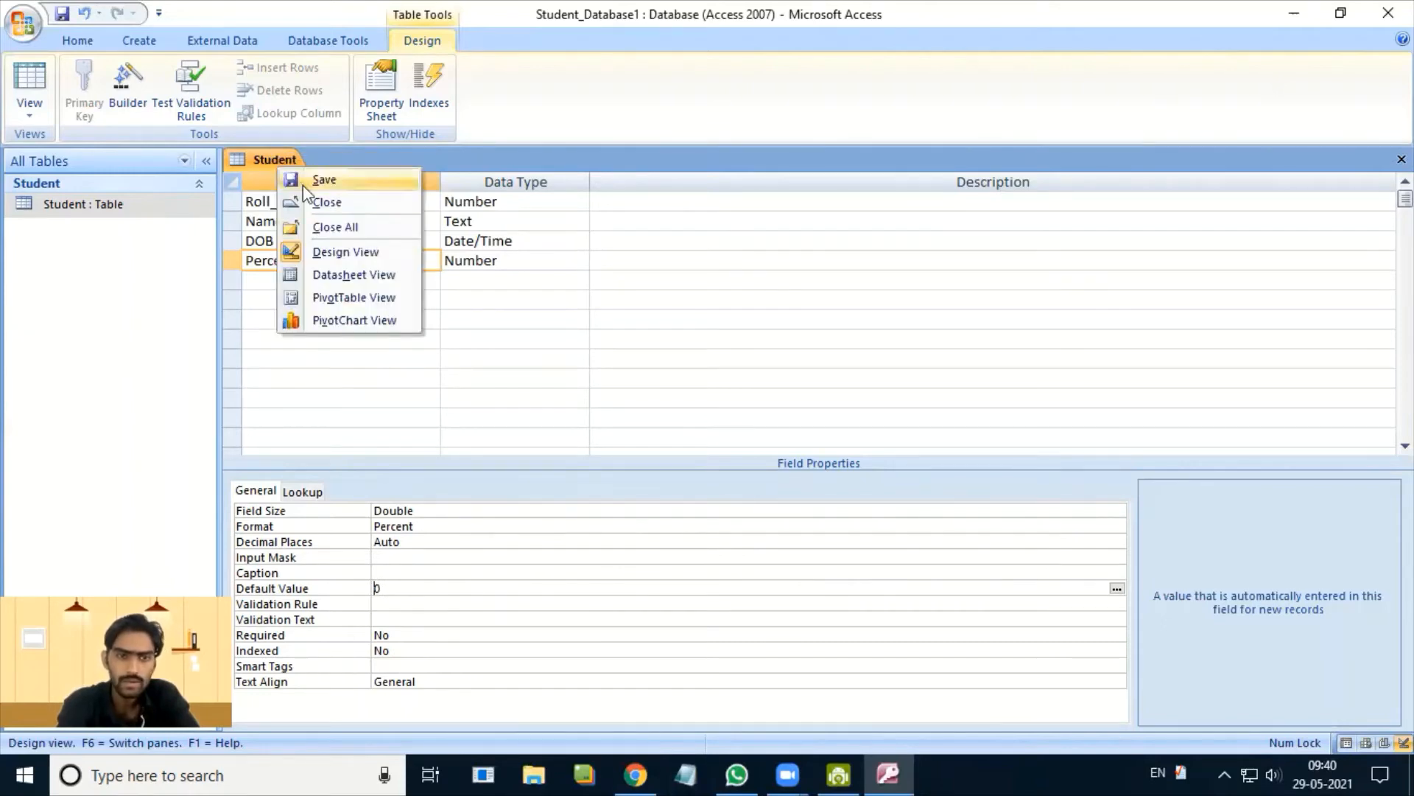
pyautogui.click(329, 274)
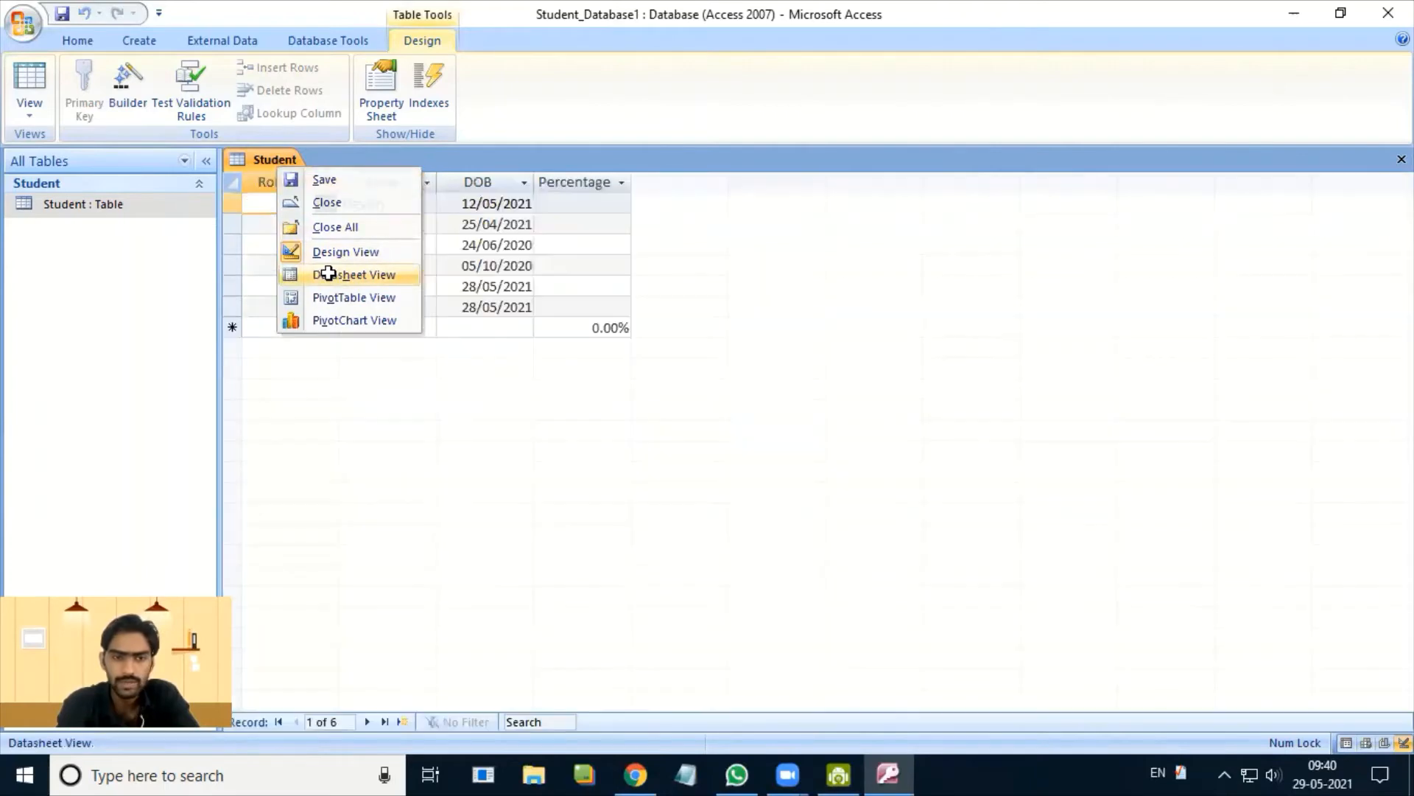
pyautogui.click(560, 206)
pyautogui.click(556, 325)
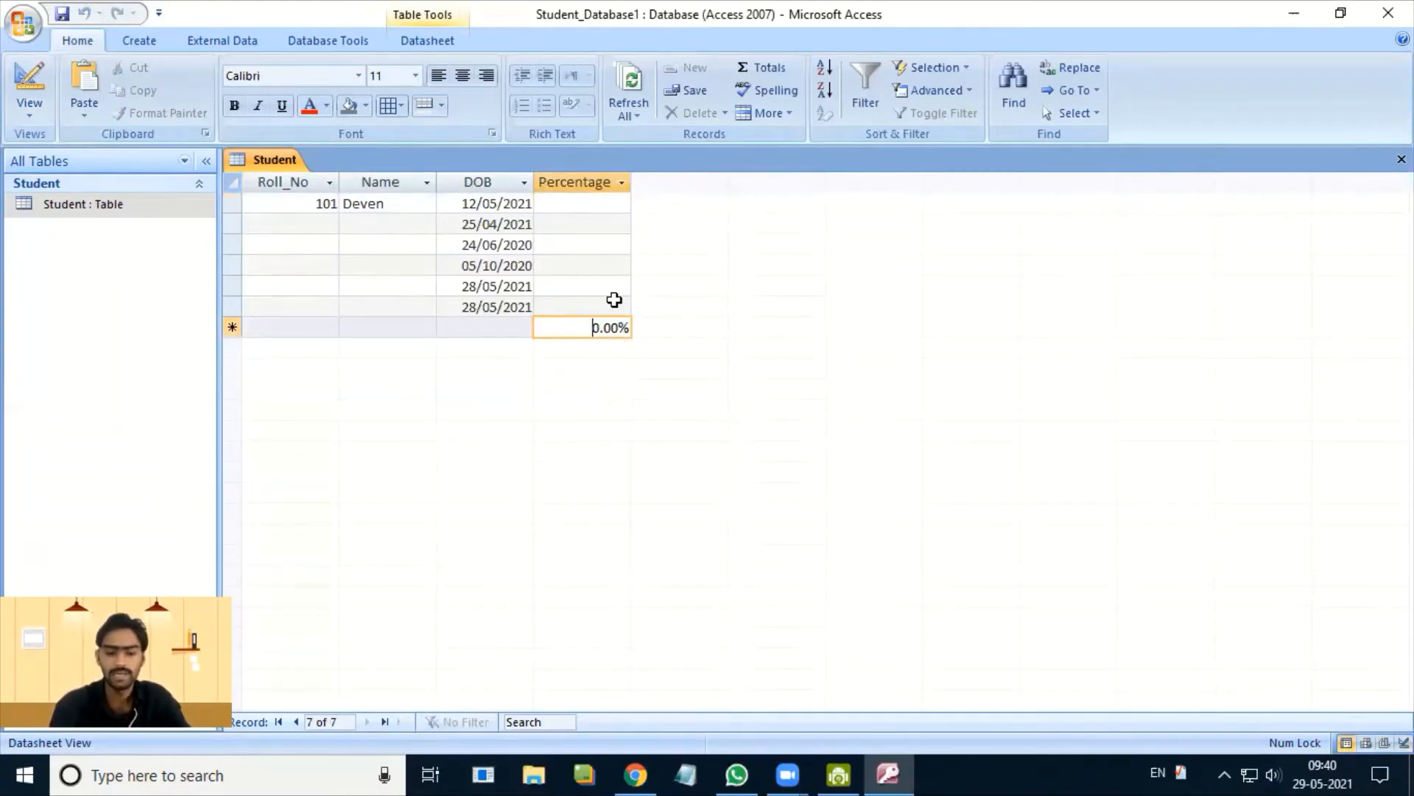
pyautogui.write('25')
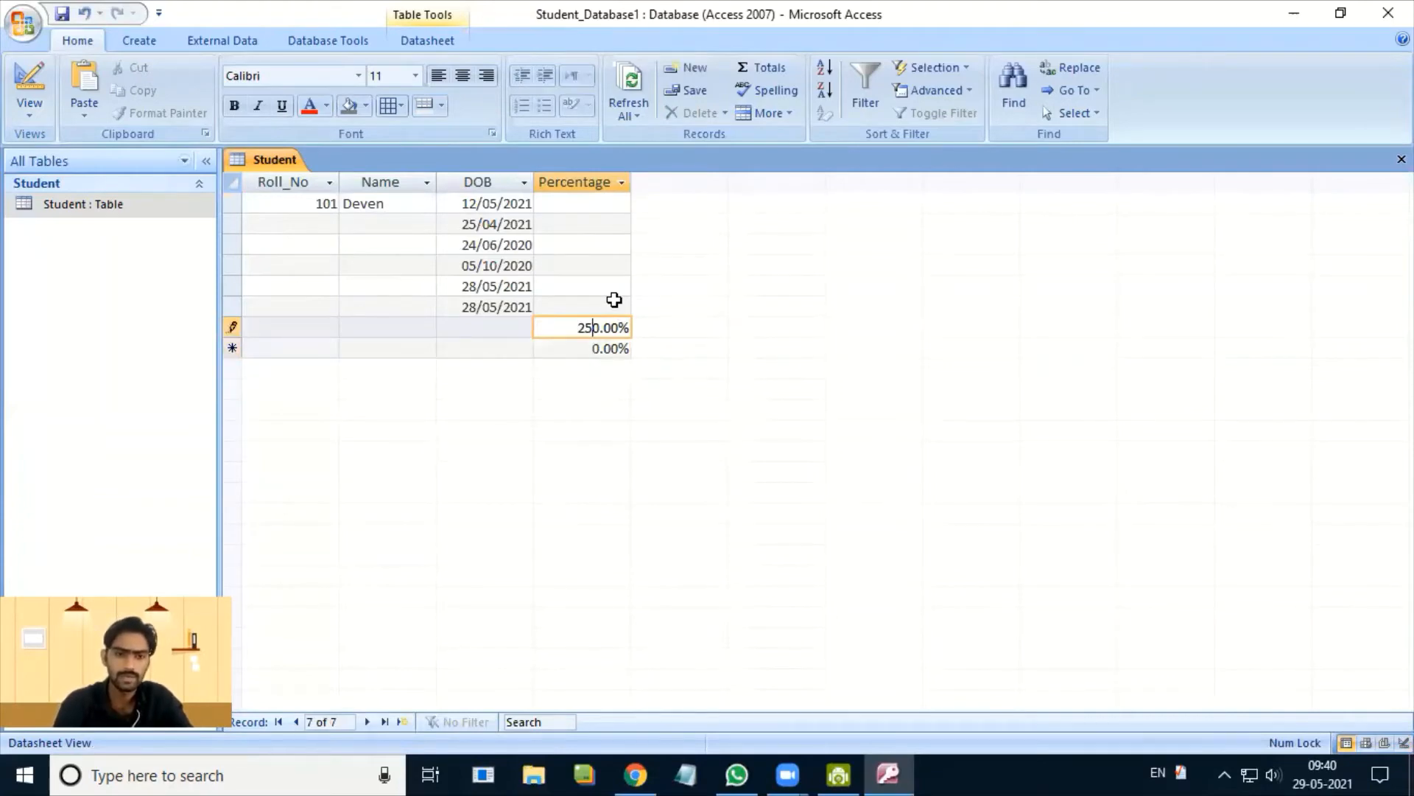
pyautogui.press('Delete')
pyautogui.press('Delete')
pyautogui.press('Delete')
pyautogui.press('Delete')
pyautogui.press('Delete')
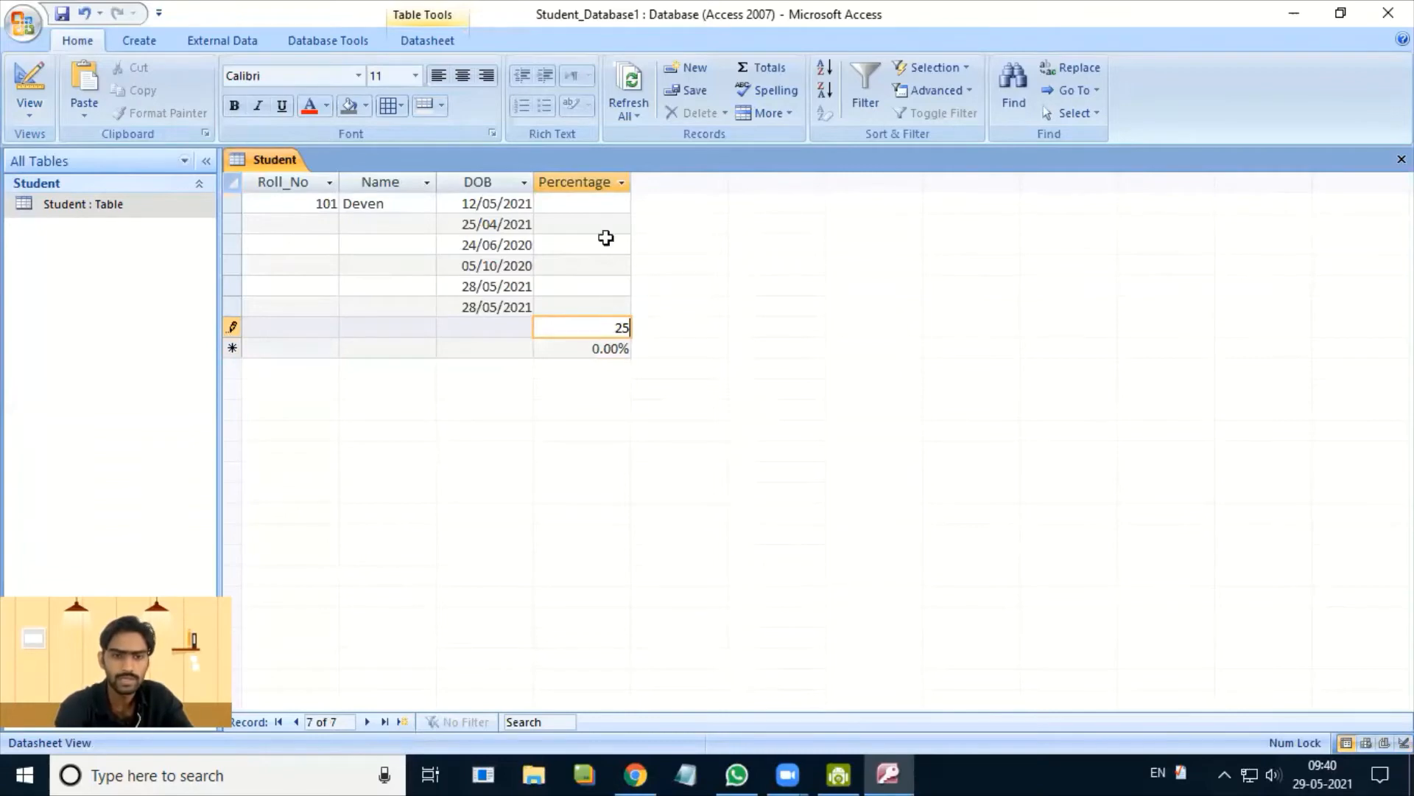
pyautogui.click(577, 184)
# - Enter Percentage values of 85% in the first record, 56% in the second and 455% in the fourth
pyautogui.click(595, 202)
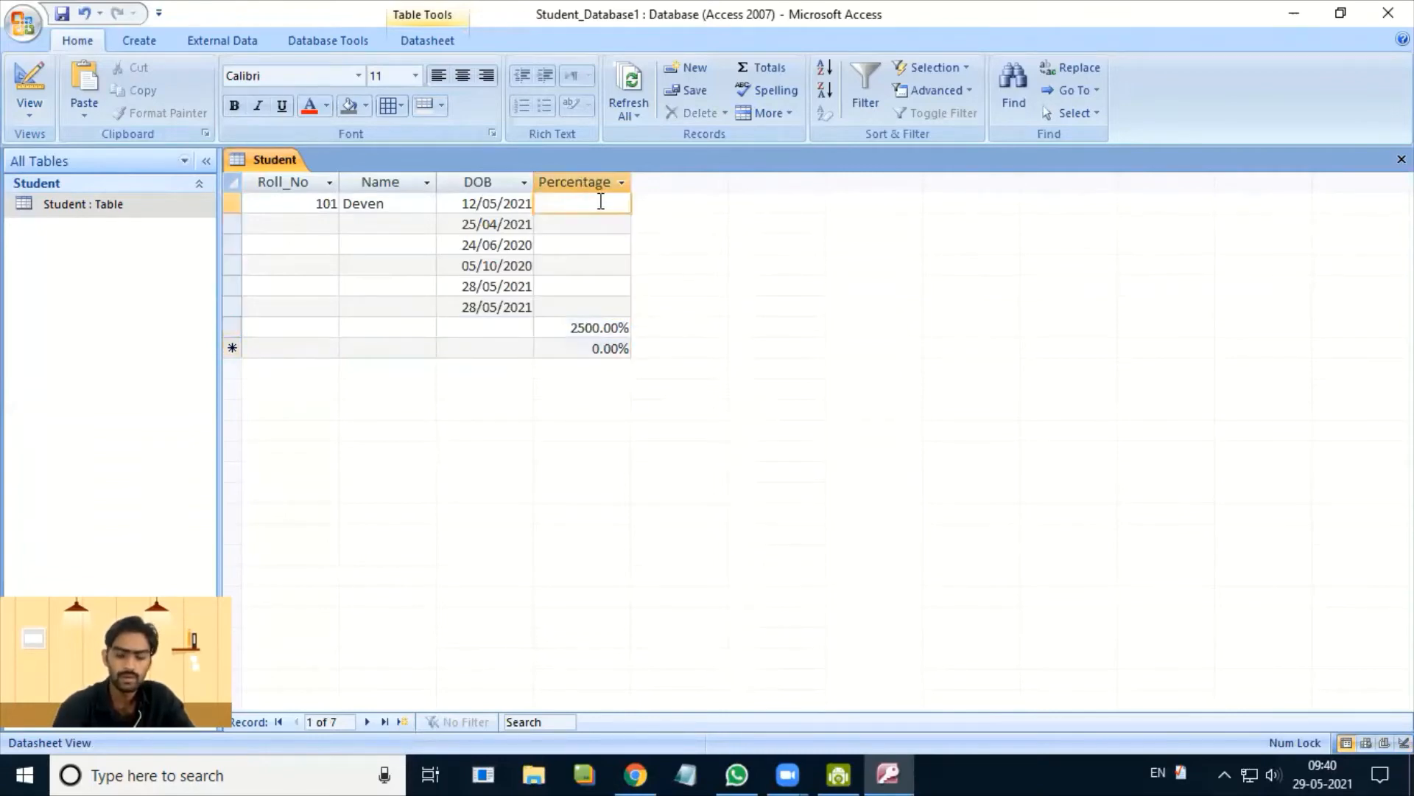
pyautogui.write('85')
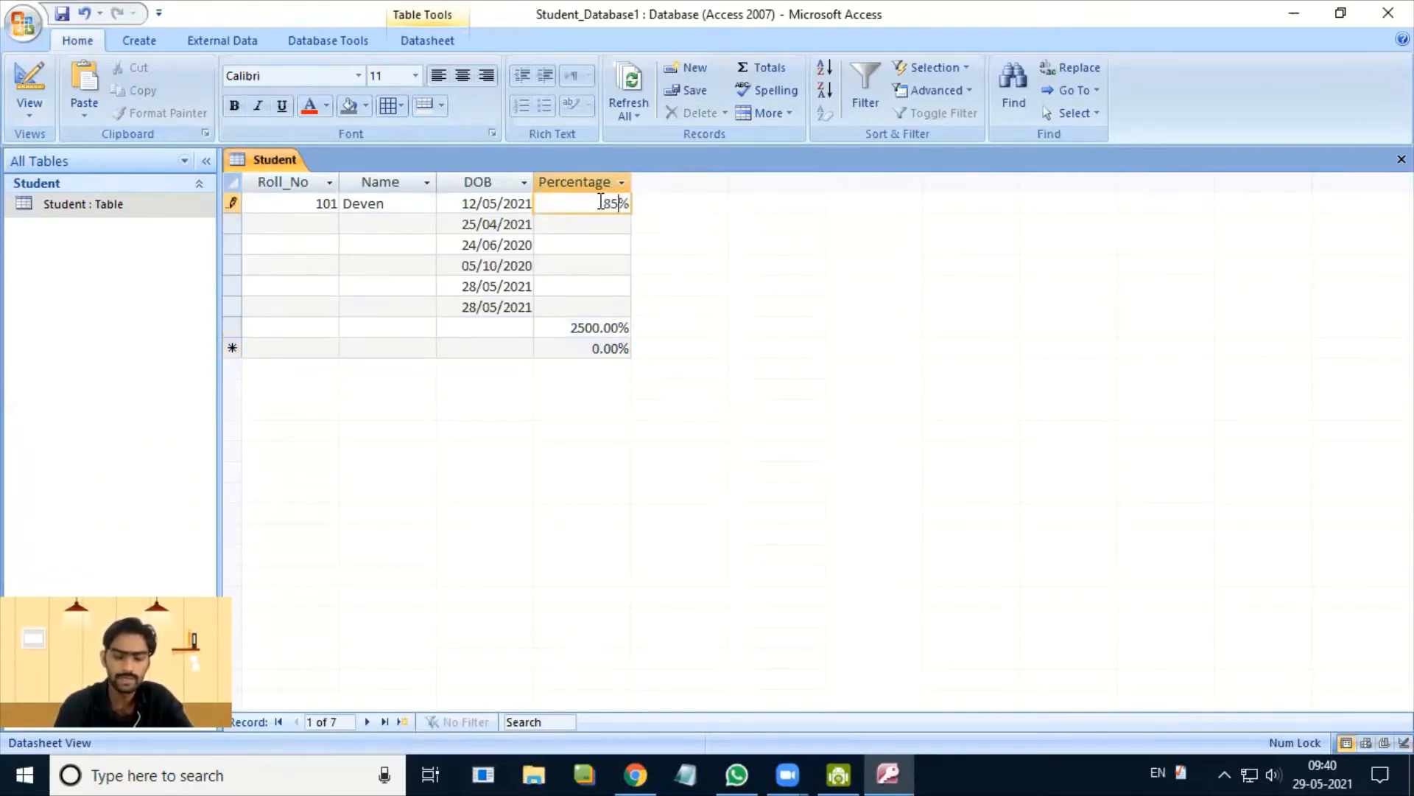
pyautogui.press('Return')
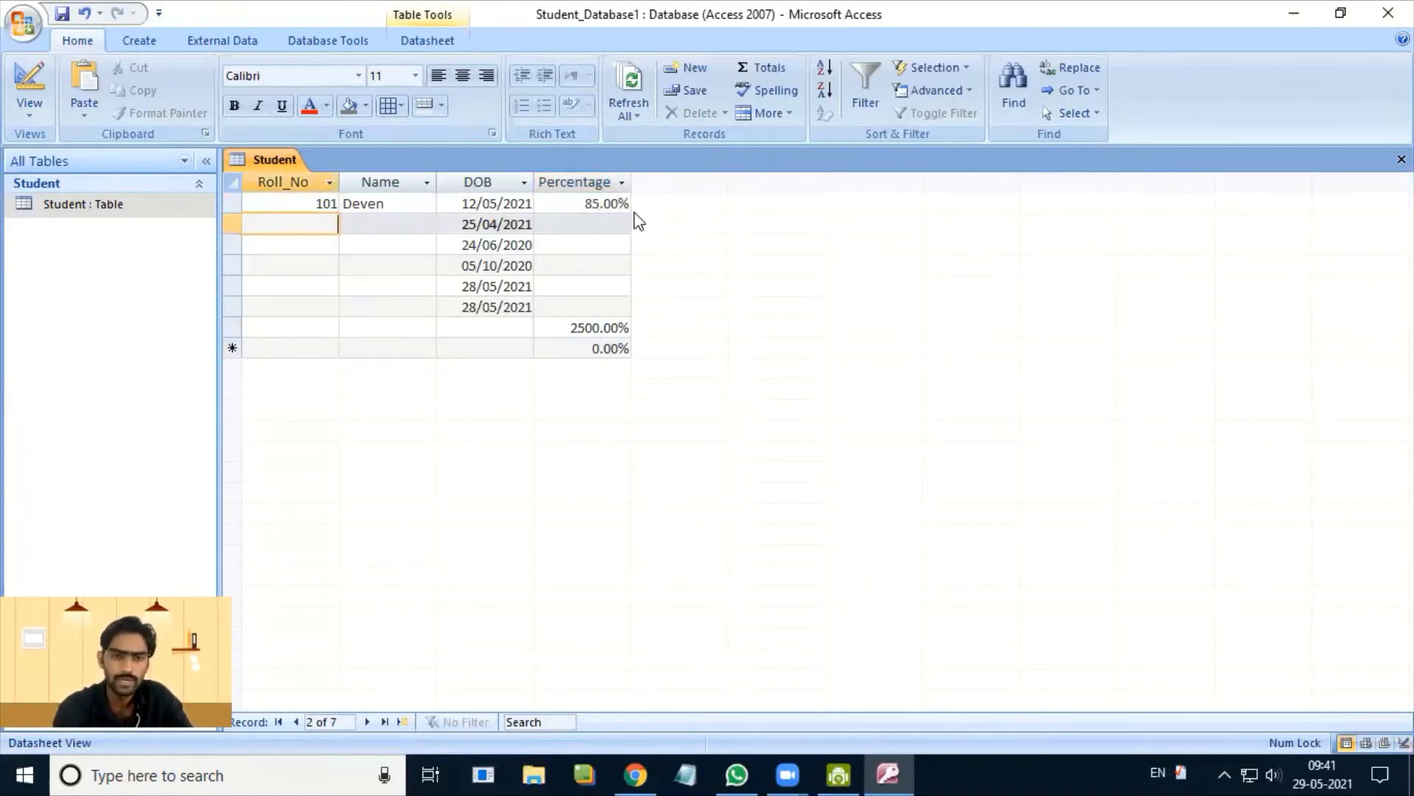
pyautogui.click(615, 226)
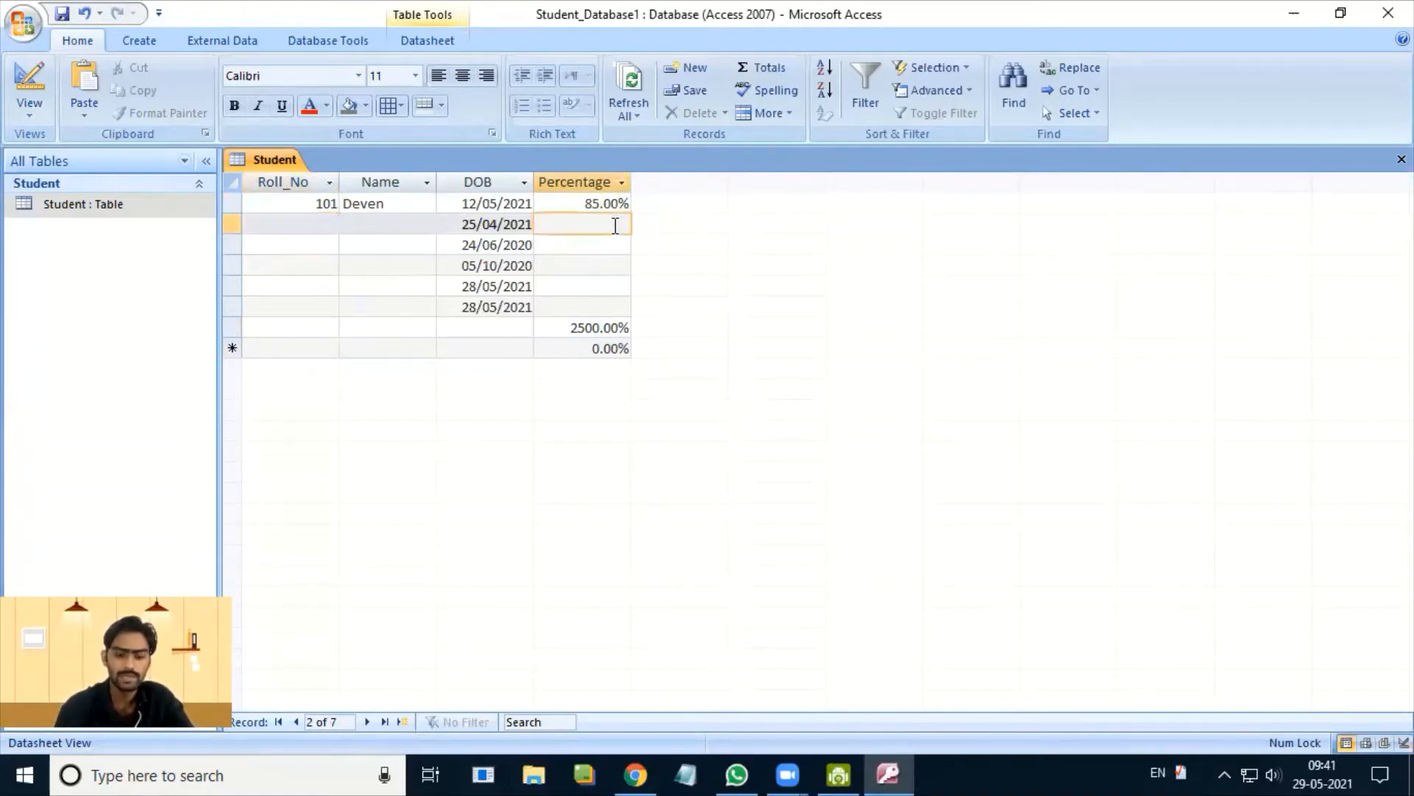
pyautogui.write('50%')
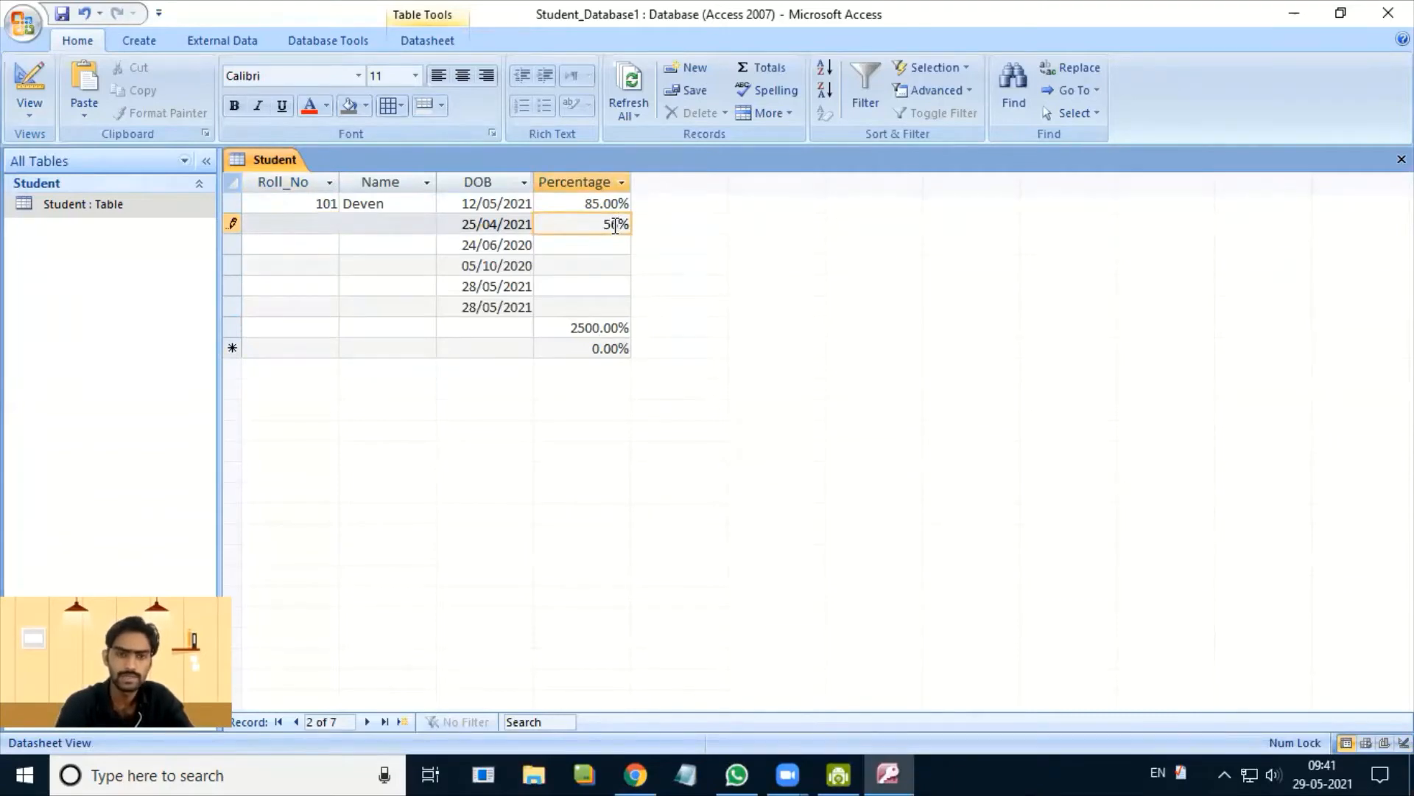
pyautogui.press('Return')
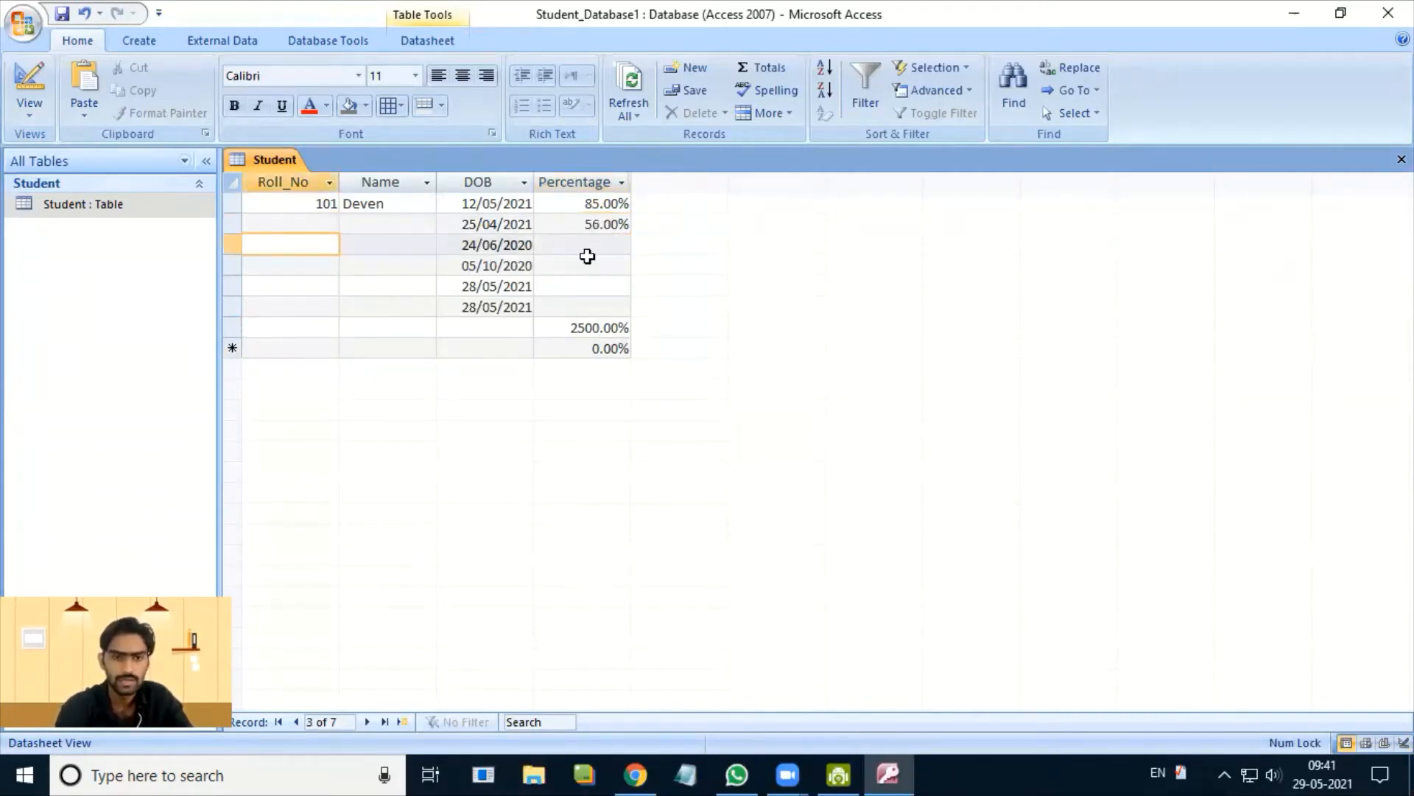
pyautogui.click(589, 265)
pyautogui.write('455')
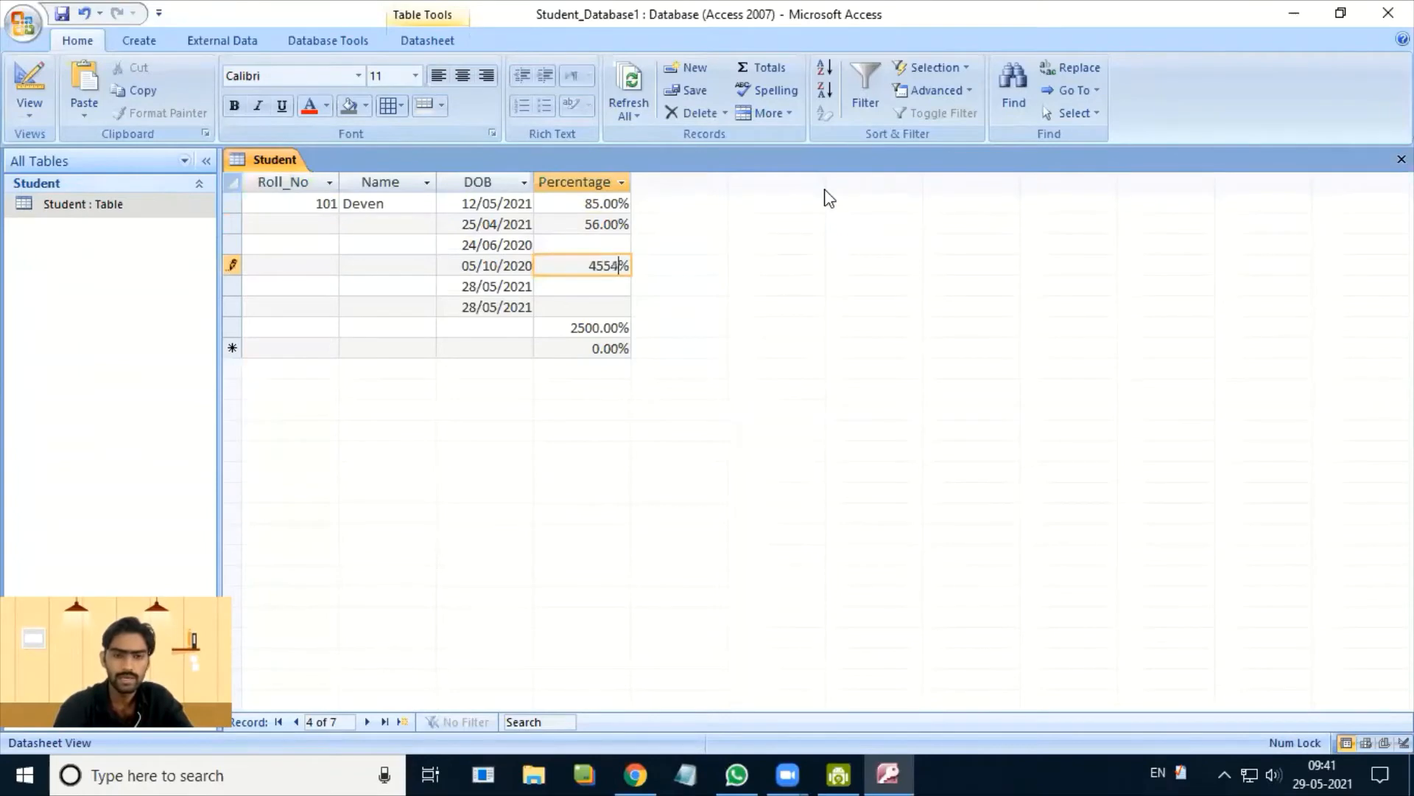
pyautogui.press('Return')
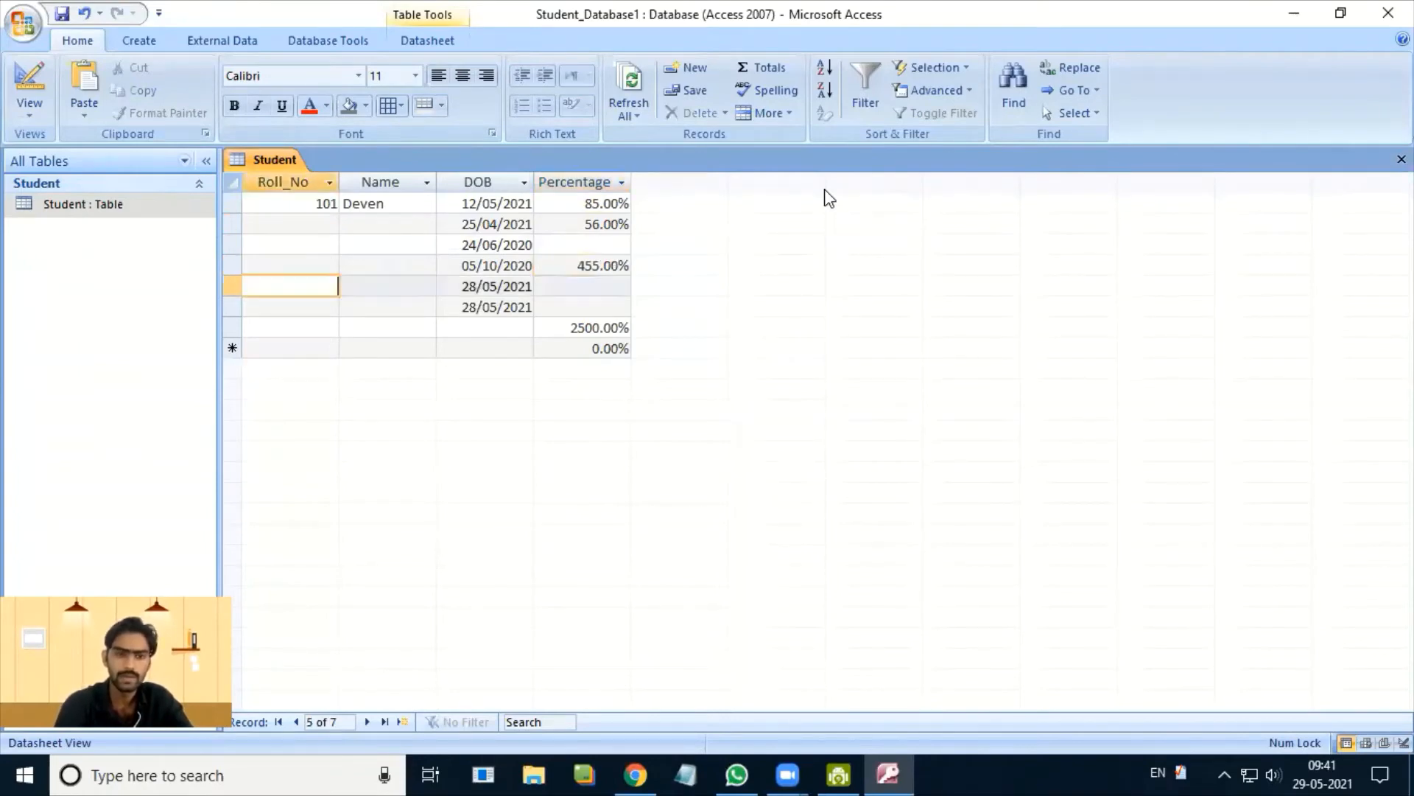
pyautogui.press('Down')
pyautogui.write('56')
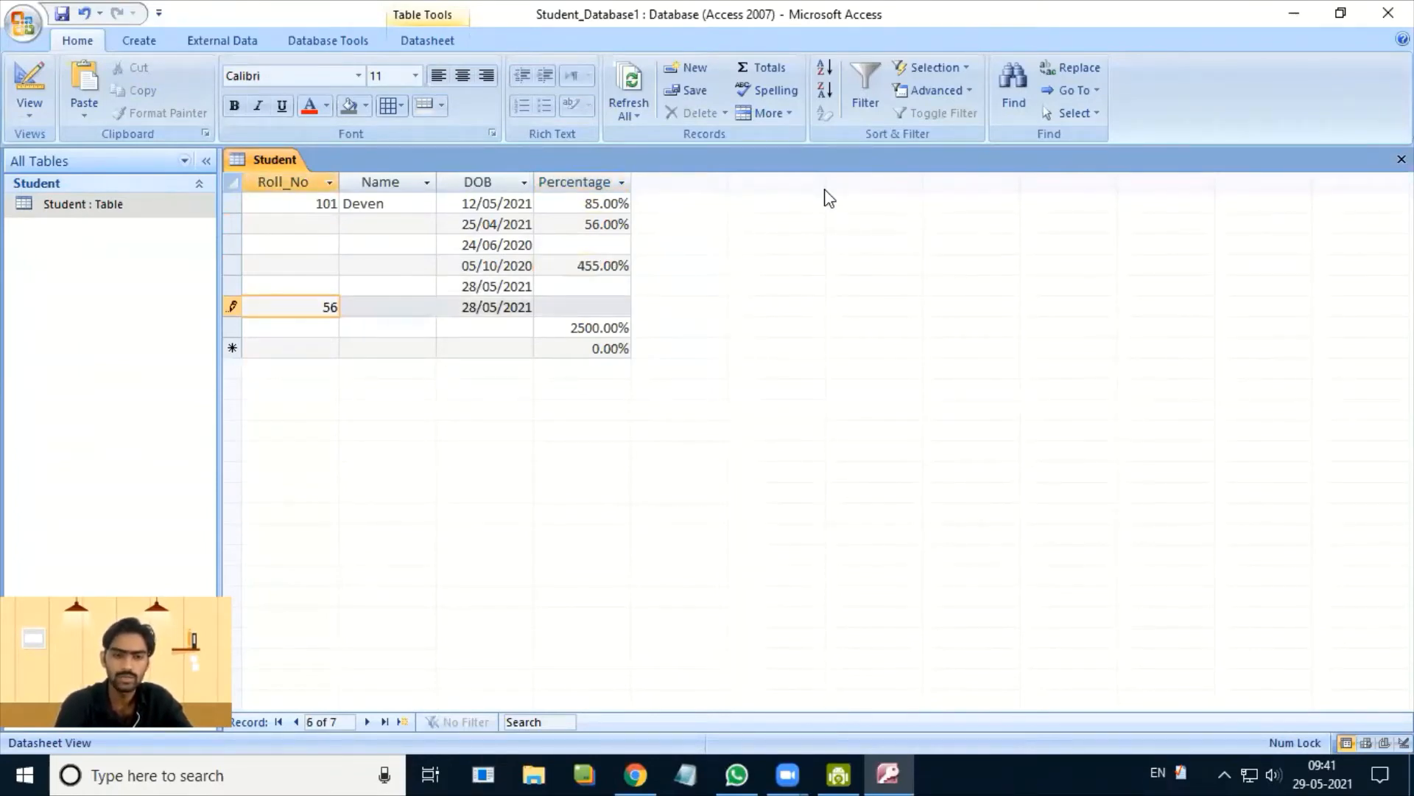
pyautogui.press('BackSpace')
pyautogui.press('BackSpace')
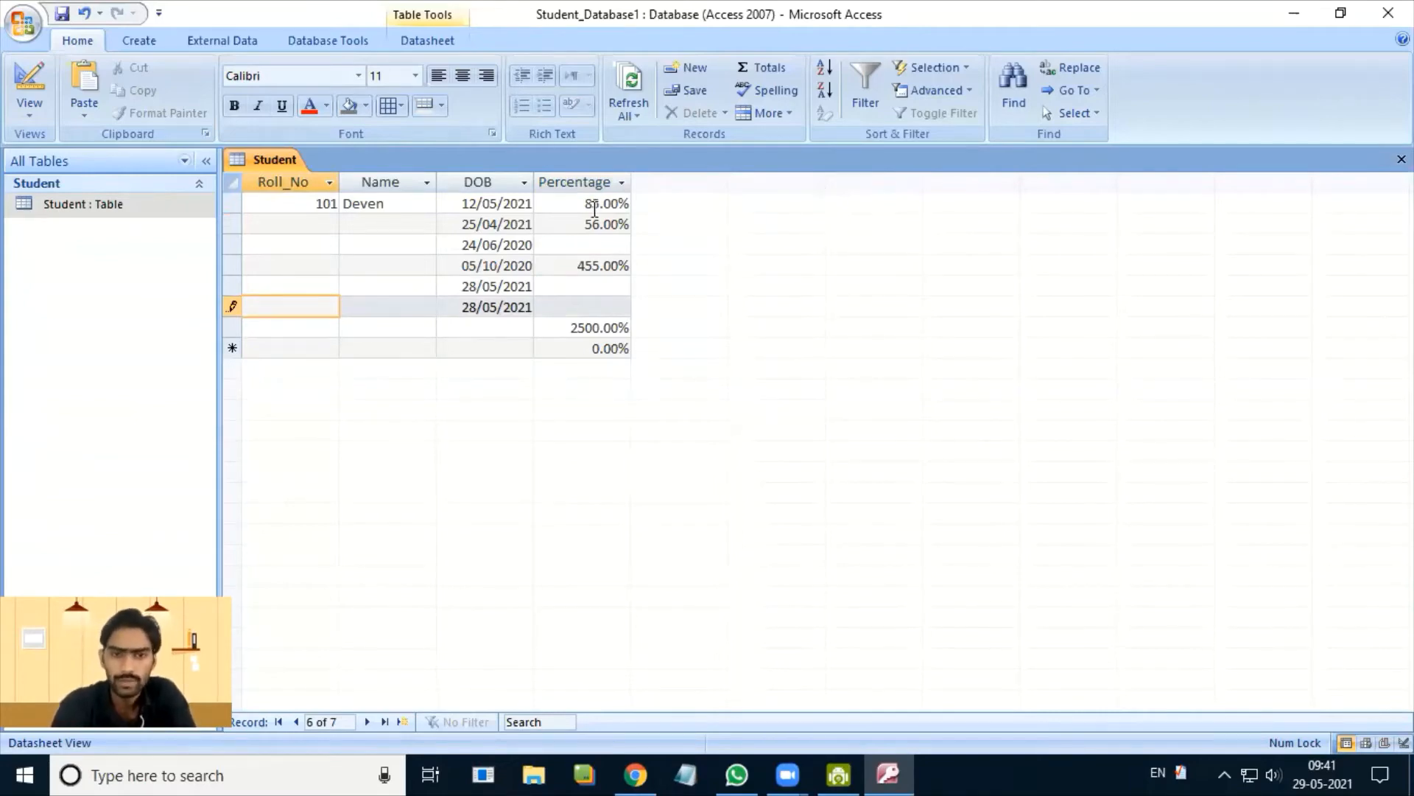
# - Return the Student table to Design View and set the Percentage field's Validation Rule to >=0.5
pyautogui.rightClick(260, 160)
pyautogui.click(322, 246)
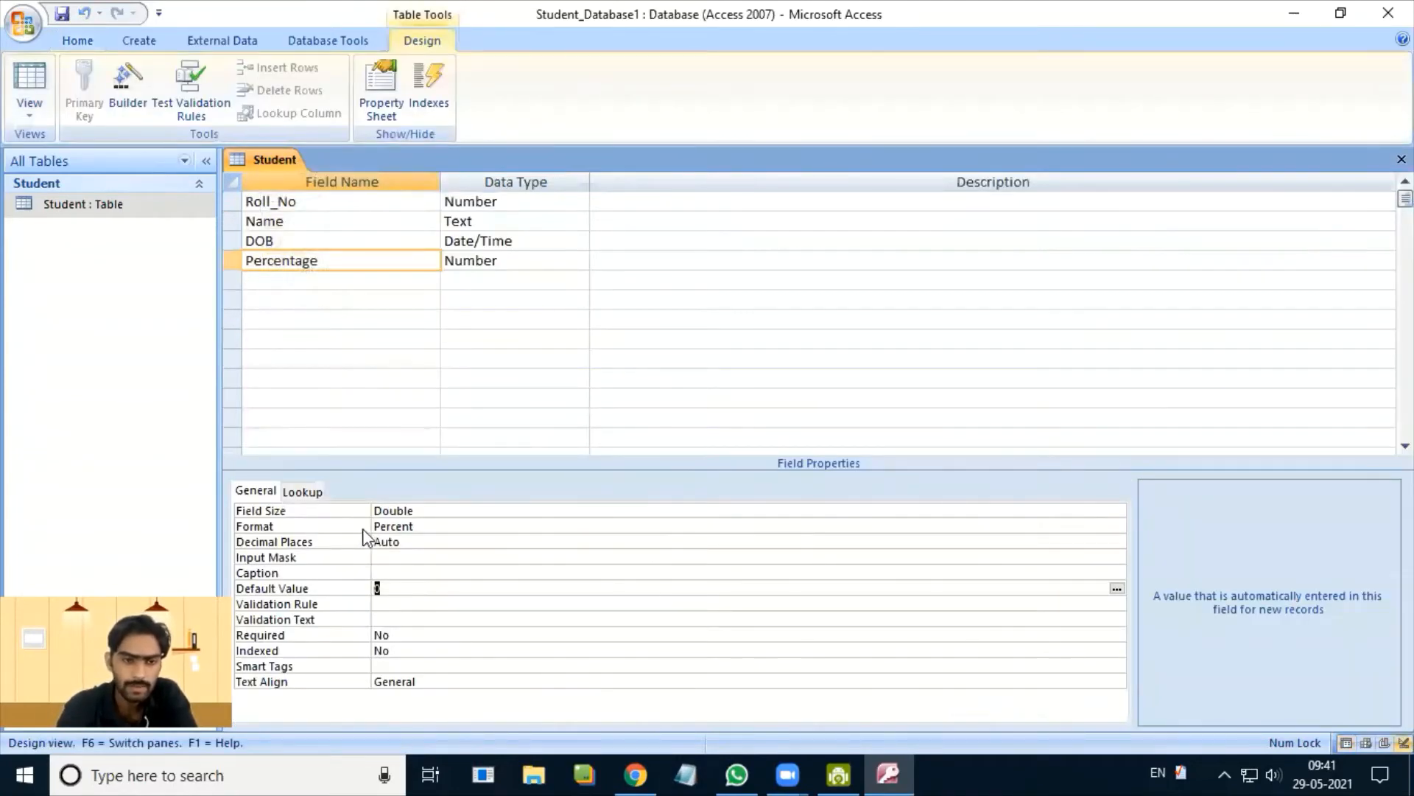
pyautogui.click(433, 511)
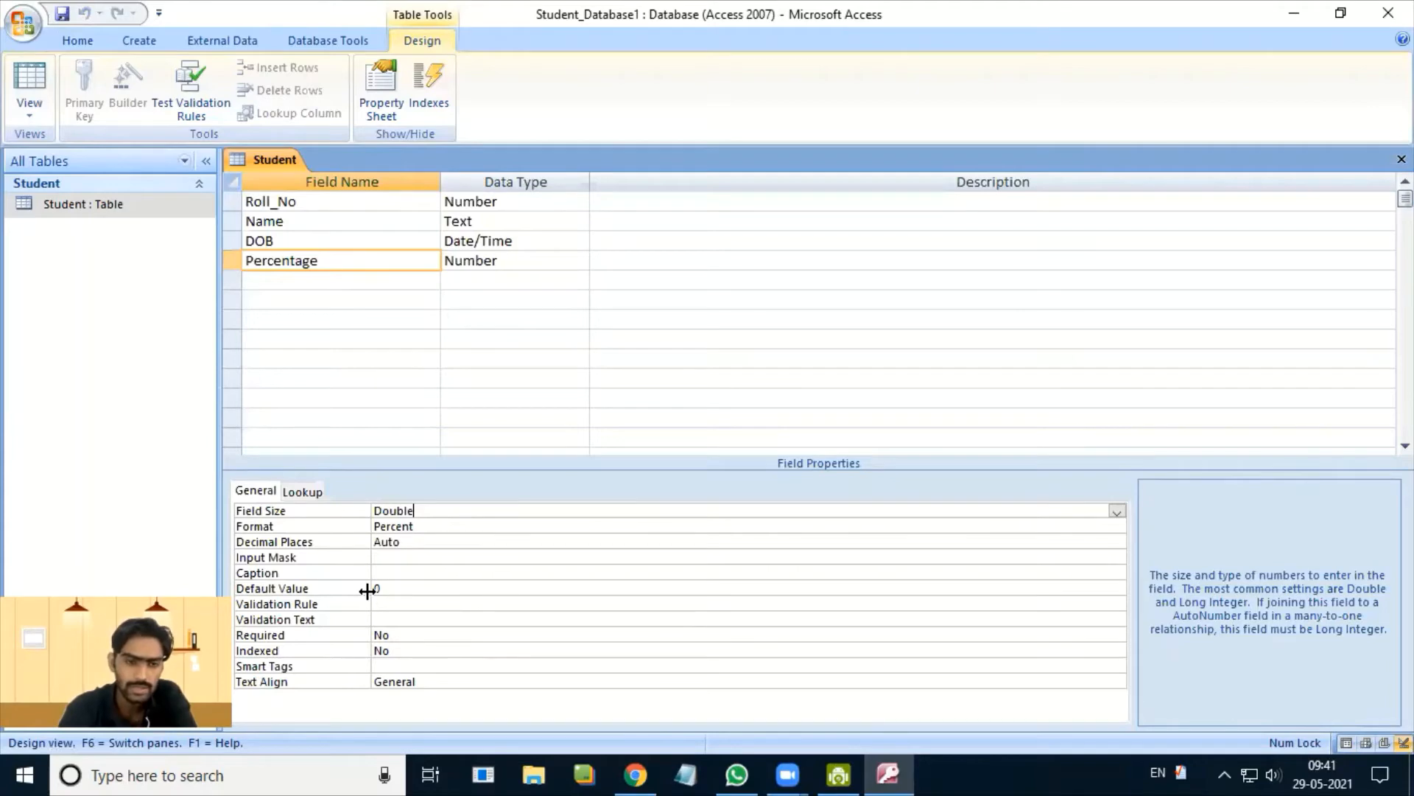
pyautogui.click(405, 603)
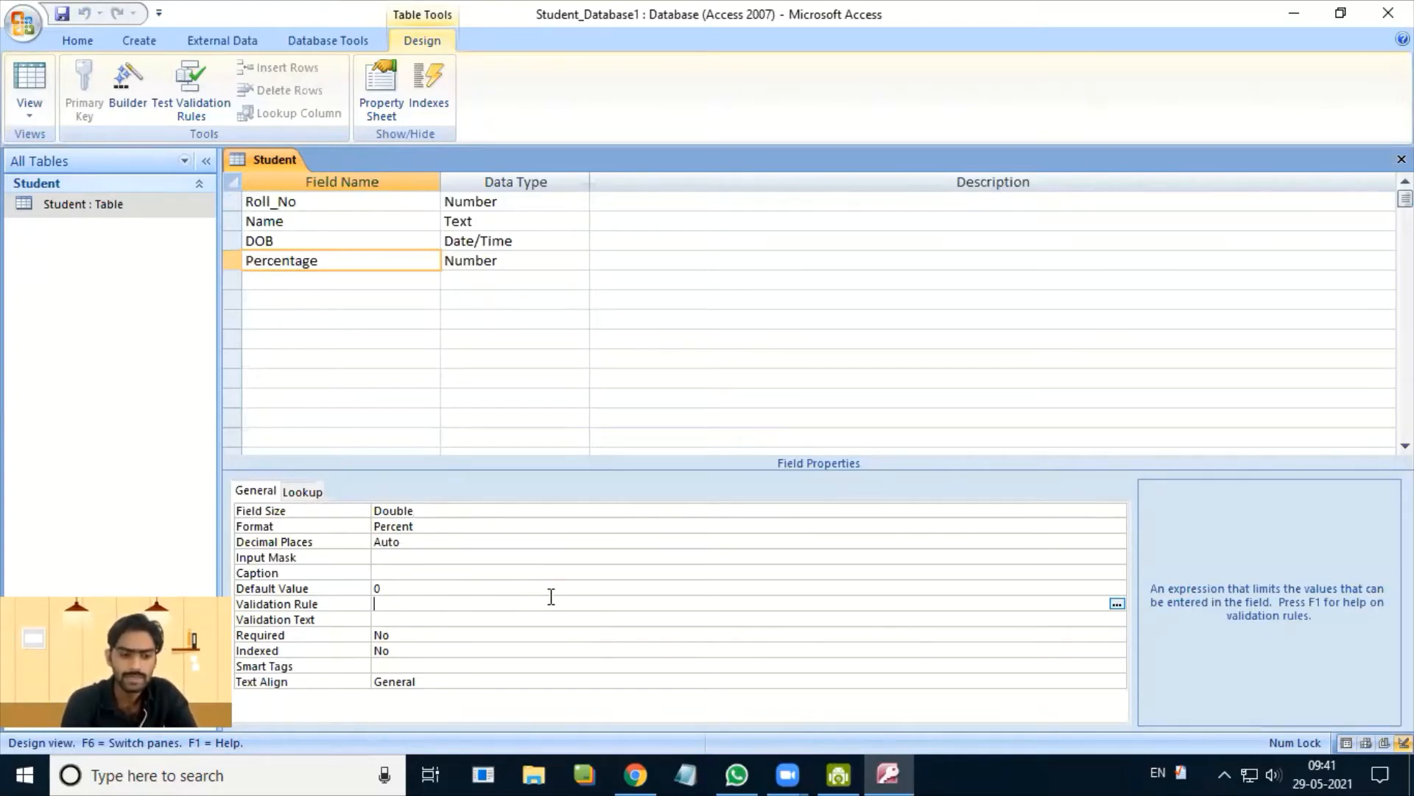
pyautogui.write('>')
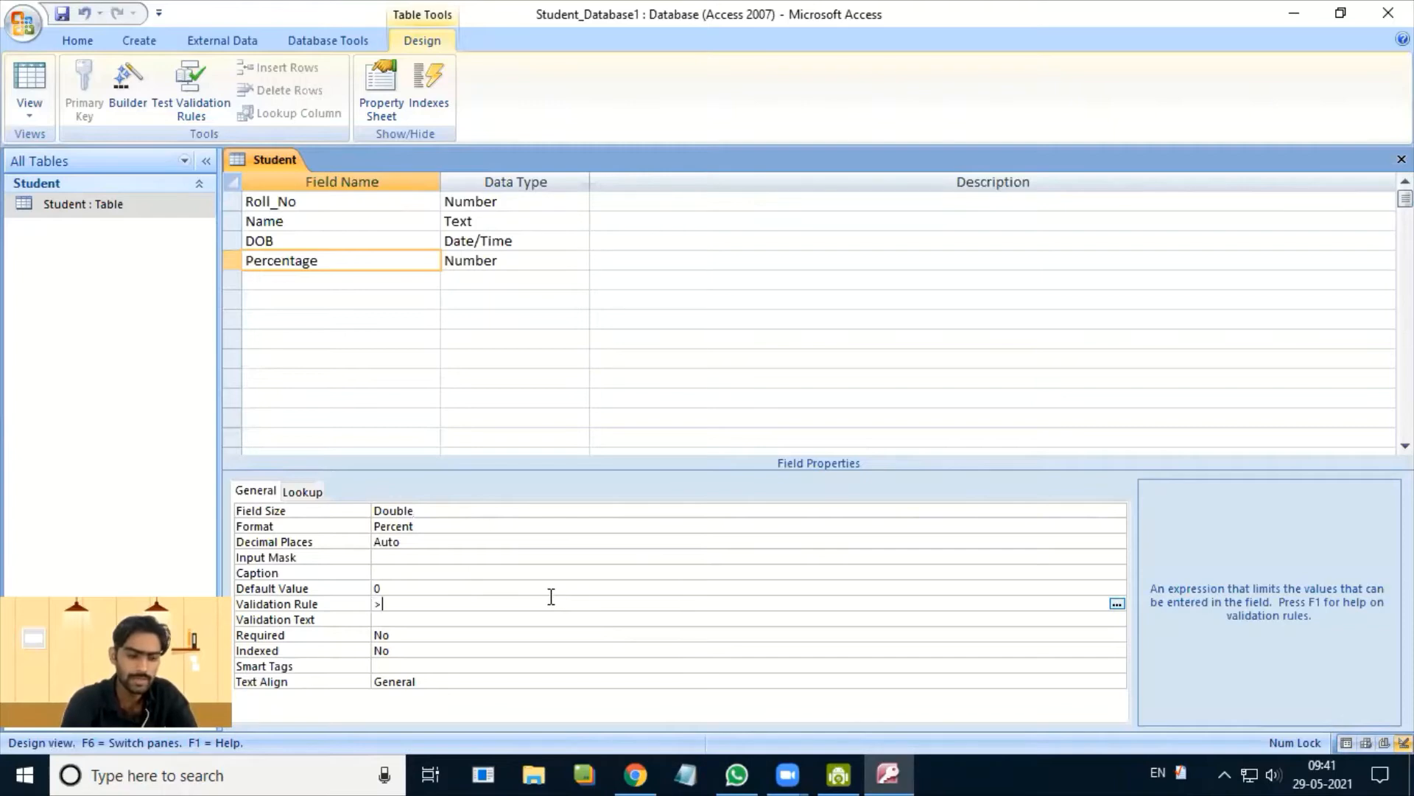
pyautogui.write('=')
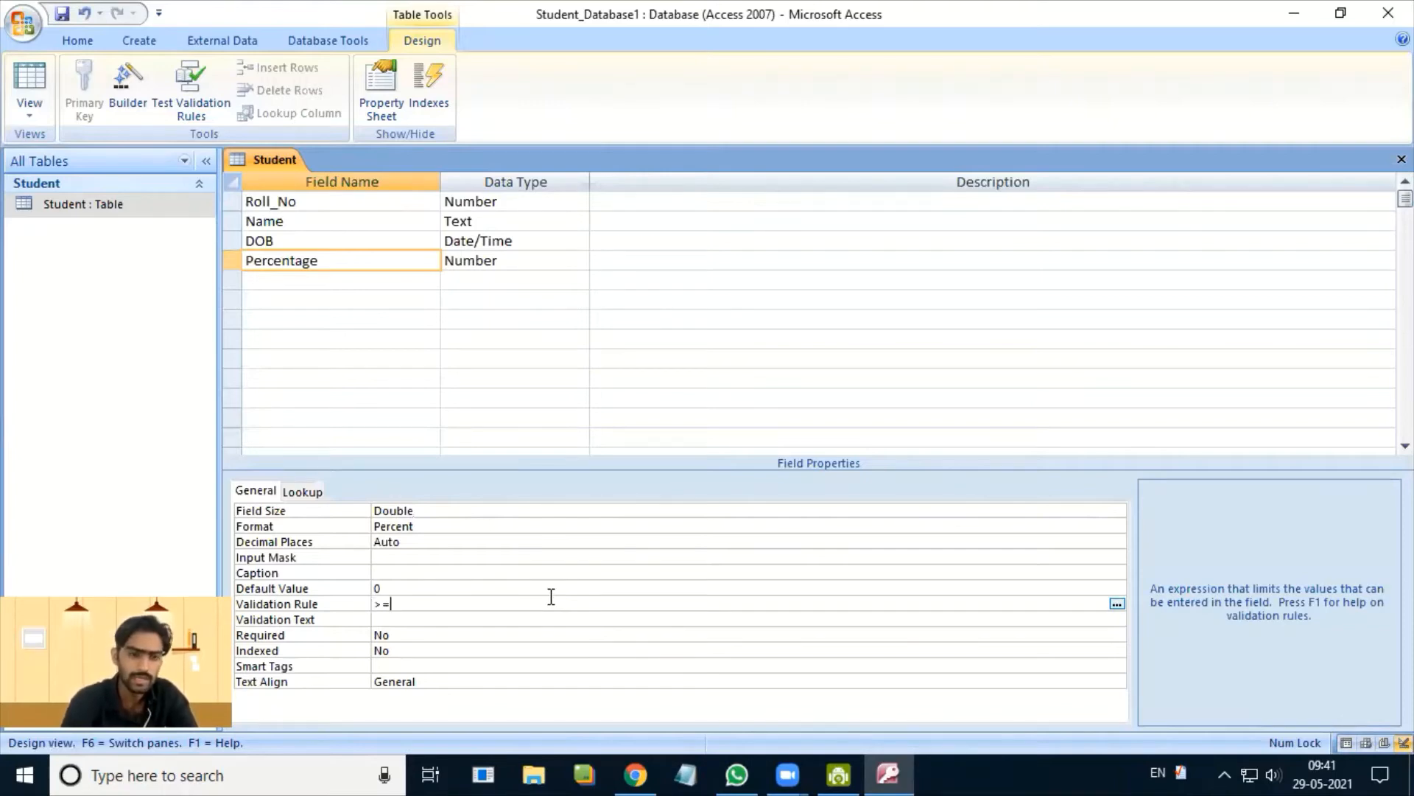
pyautogui.write('0.5')
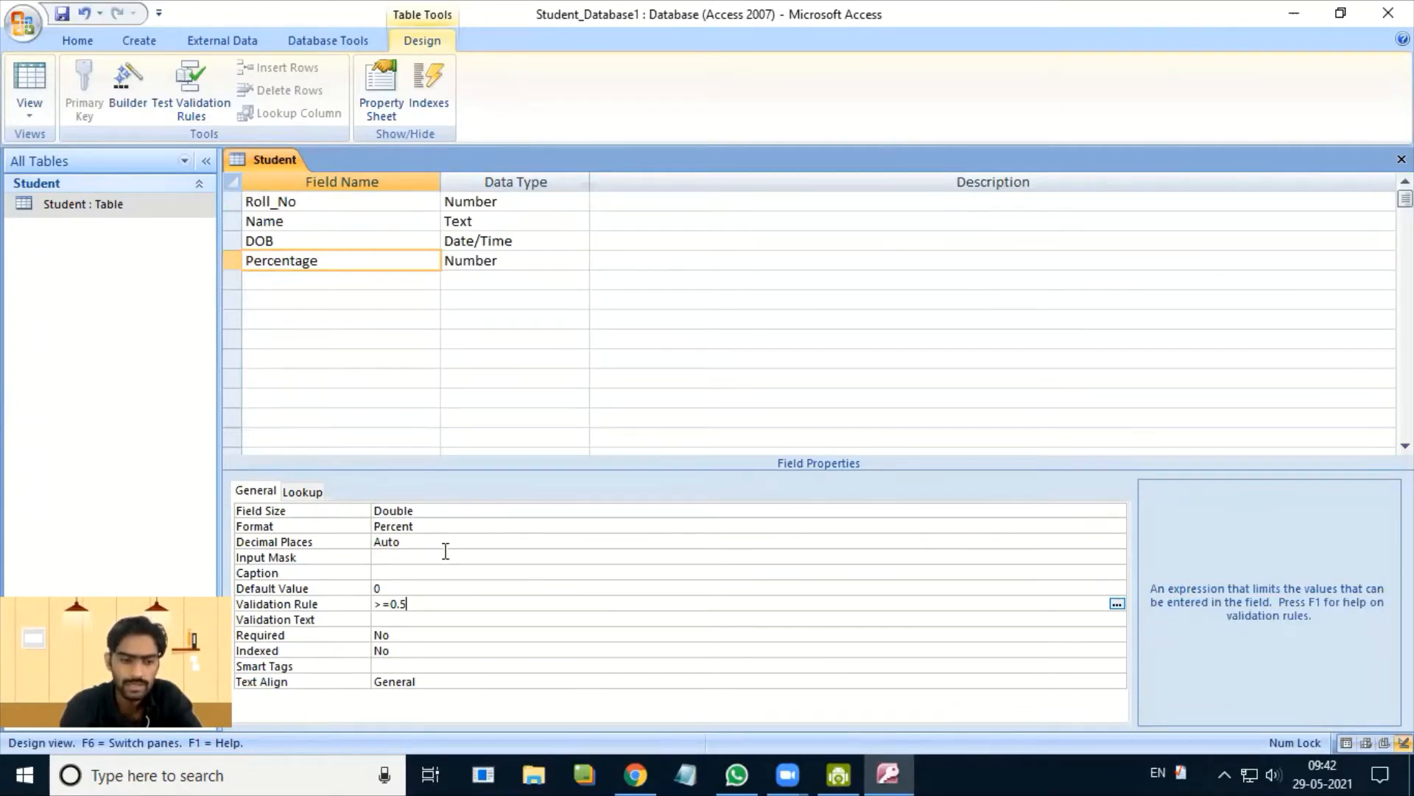
# - Set the Percentage field's Validation Text to "You can't Enter less than 50% or 0.5."
pyautogui.click(416, 623)
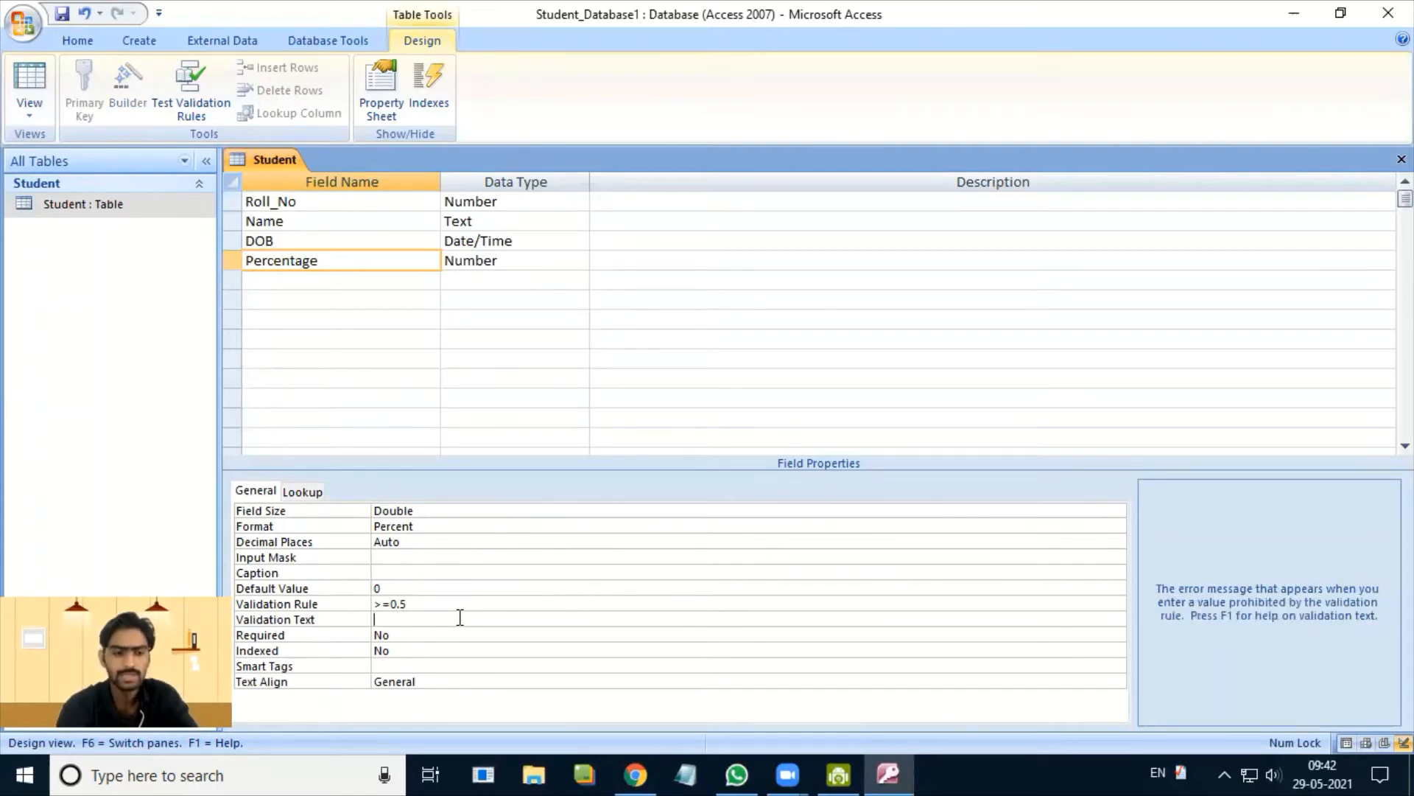
pyautogui.write('You')
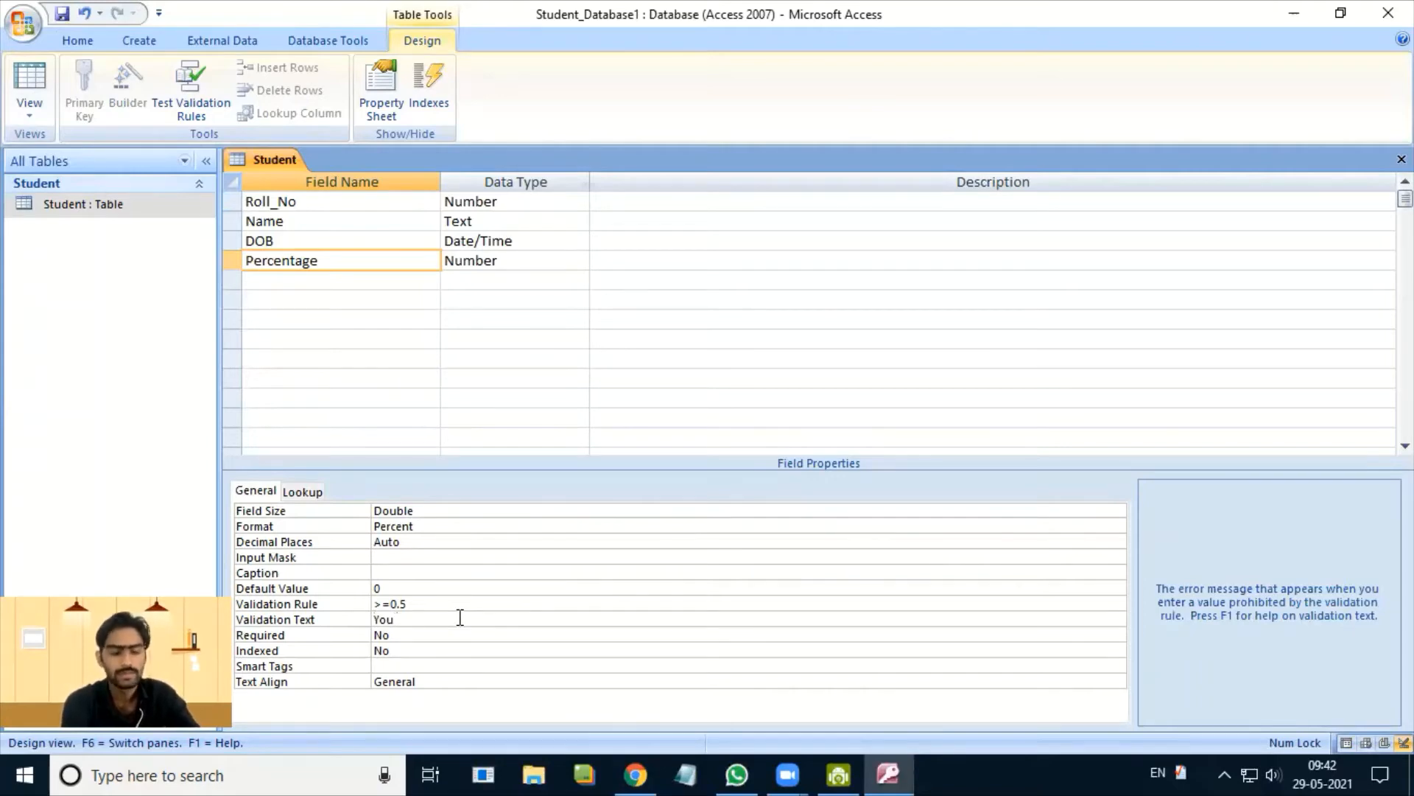
pyautogui.write(' can')
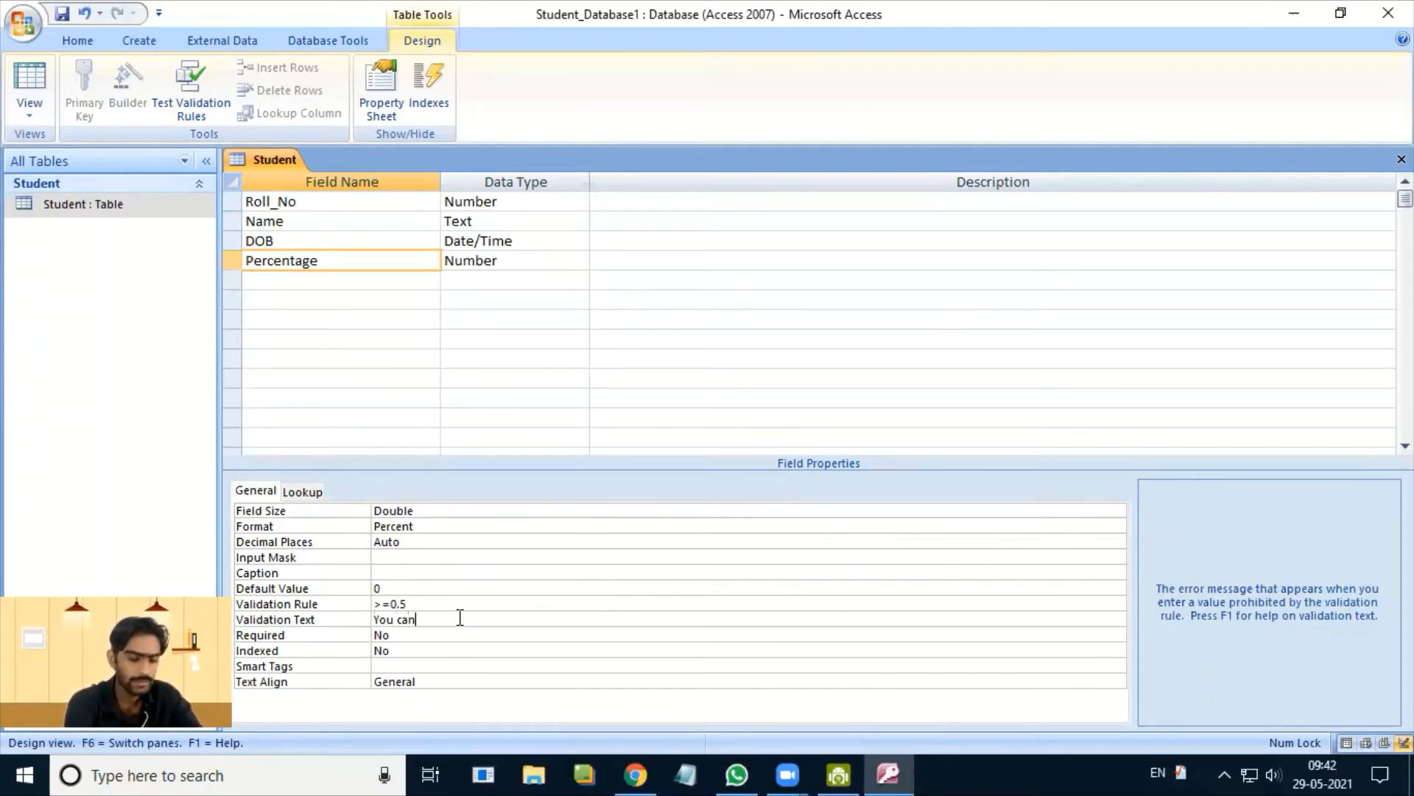
pyautogui.write("'t ")
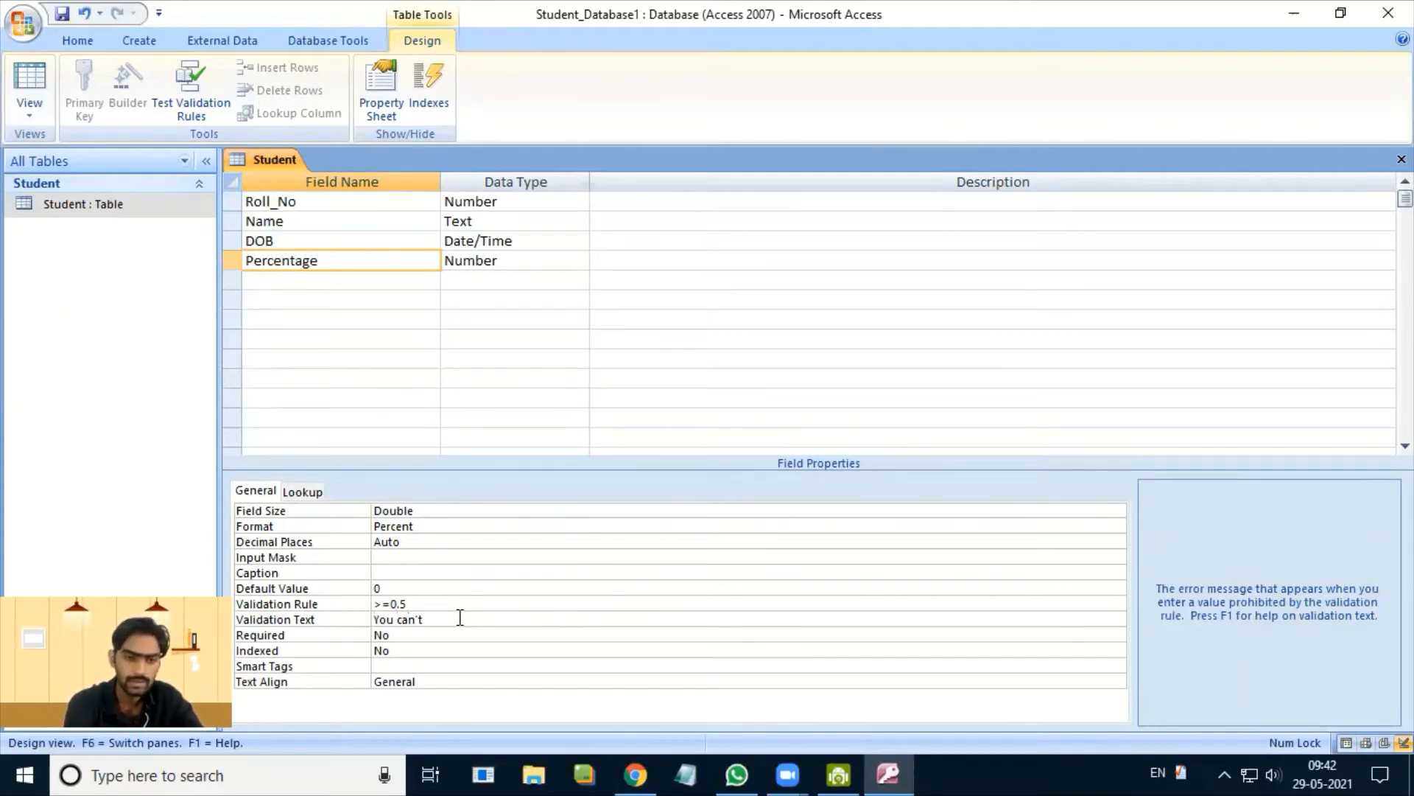
pyautogui.write('Enter')
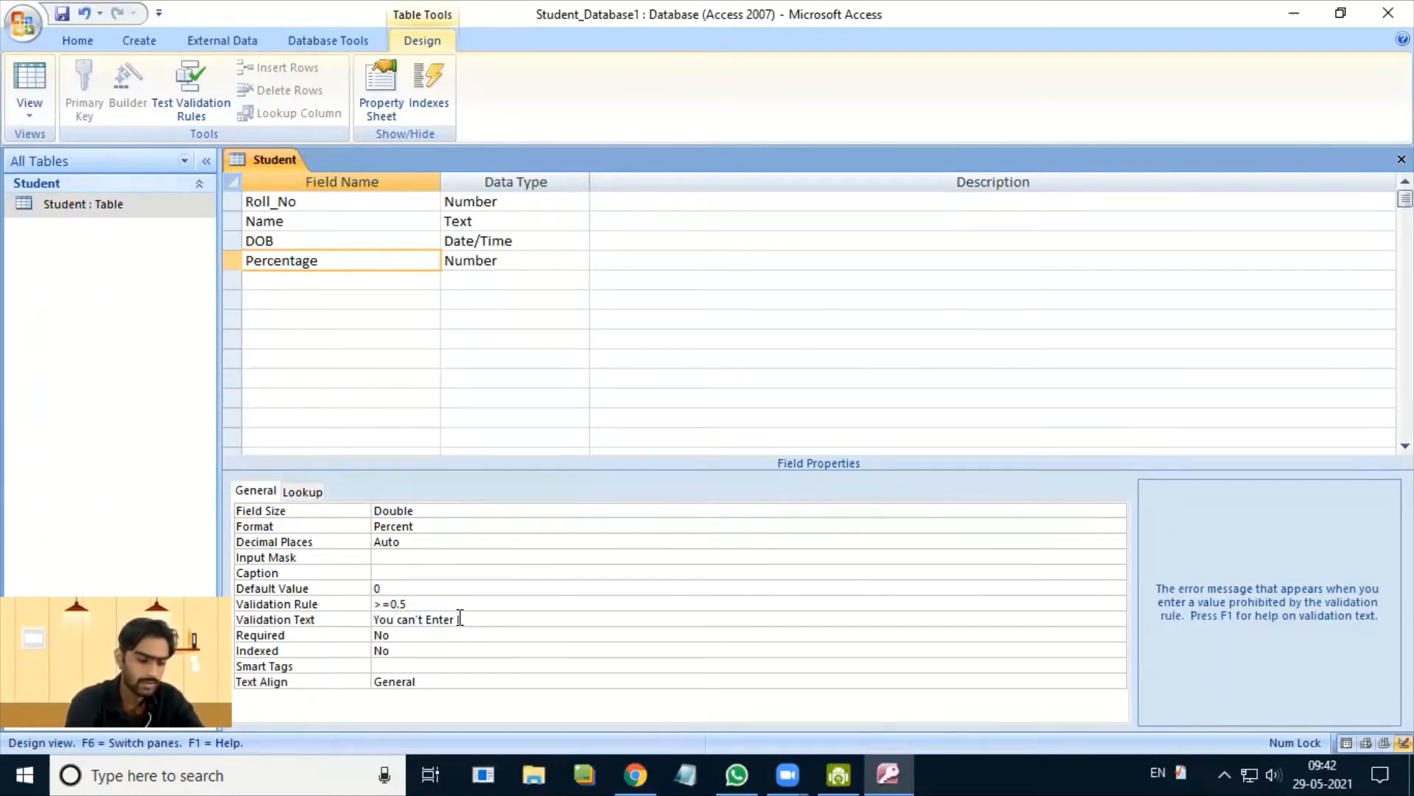
pyautogui.write('less tha')
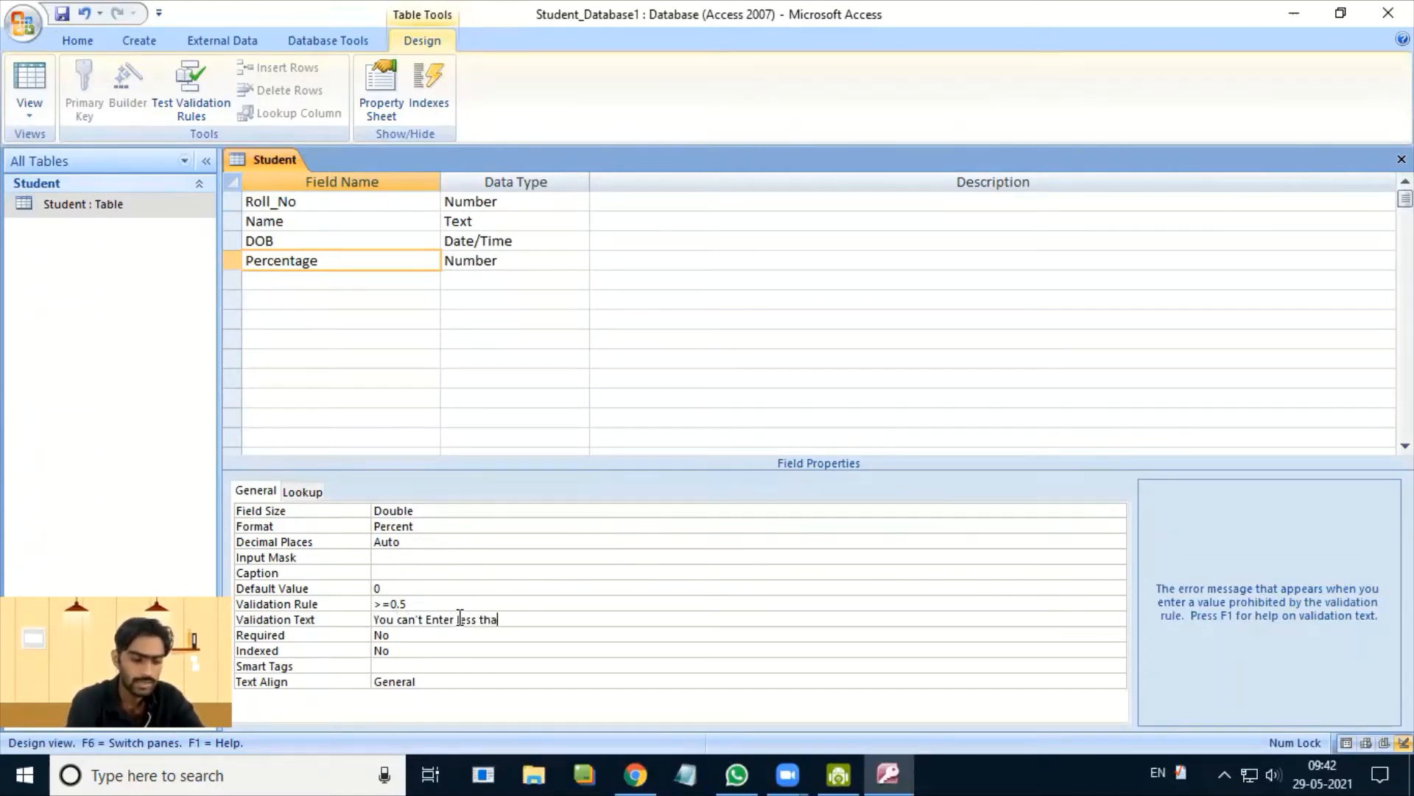
pyautogui.write('n 50')
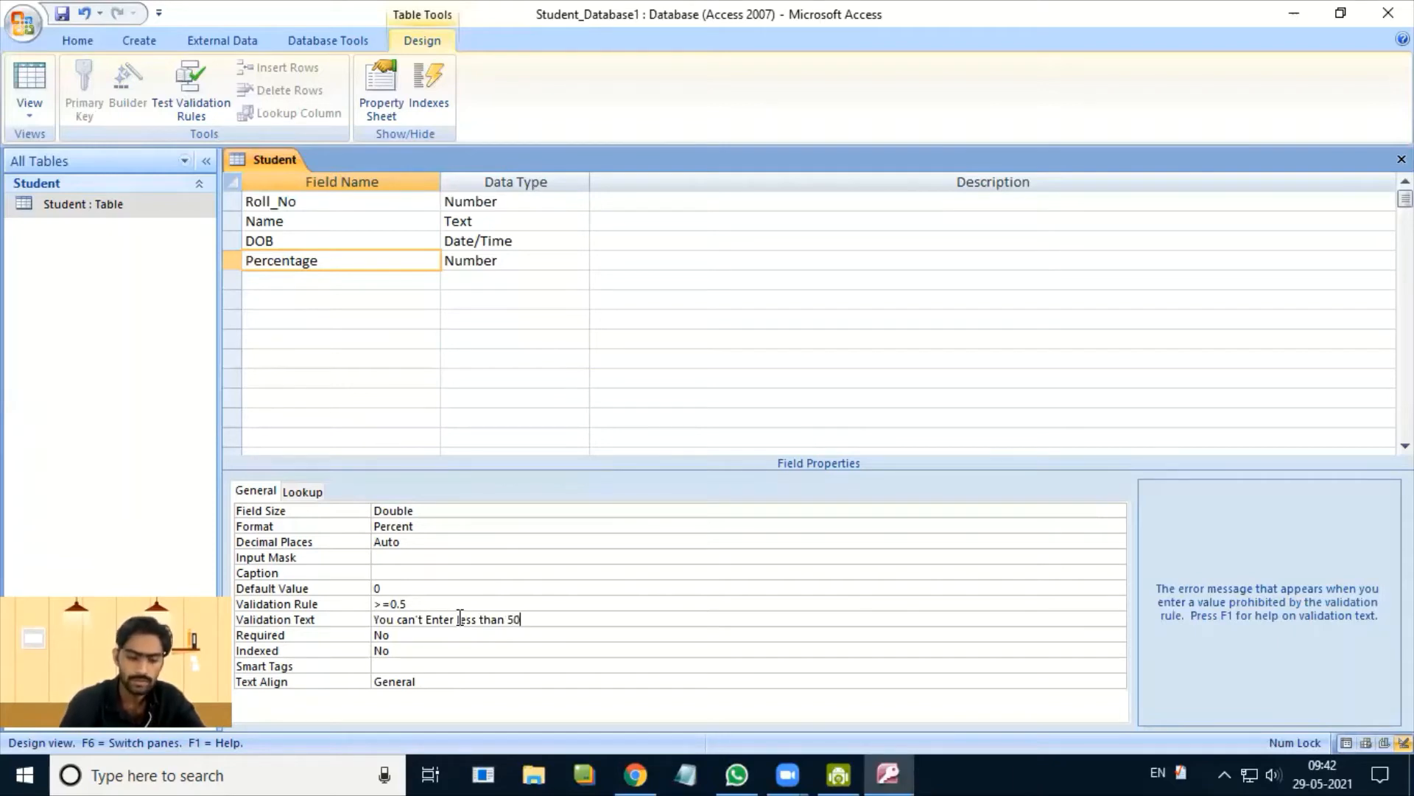
pyautogui.write('%')
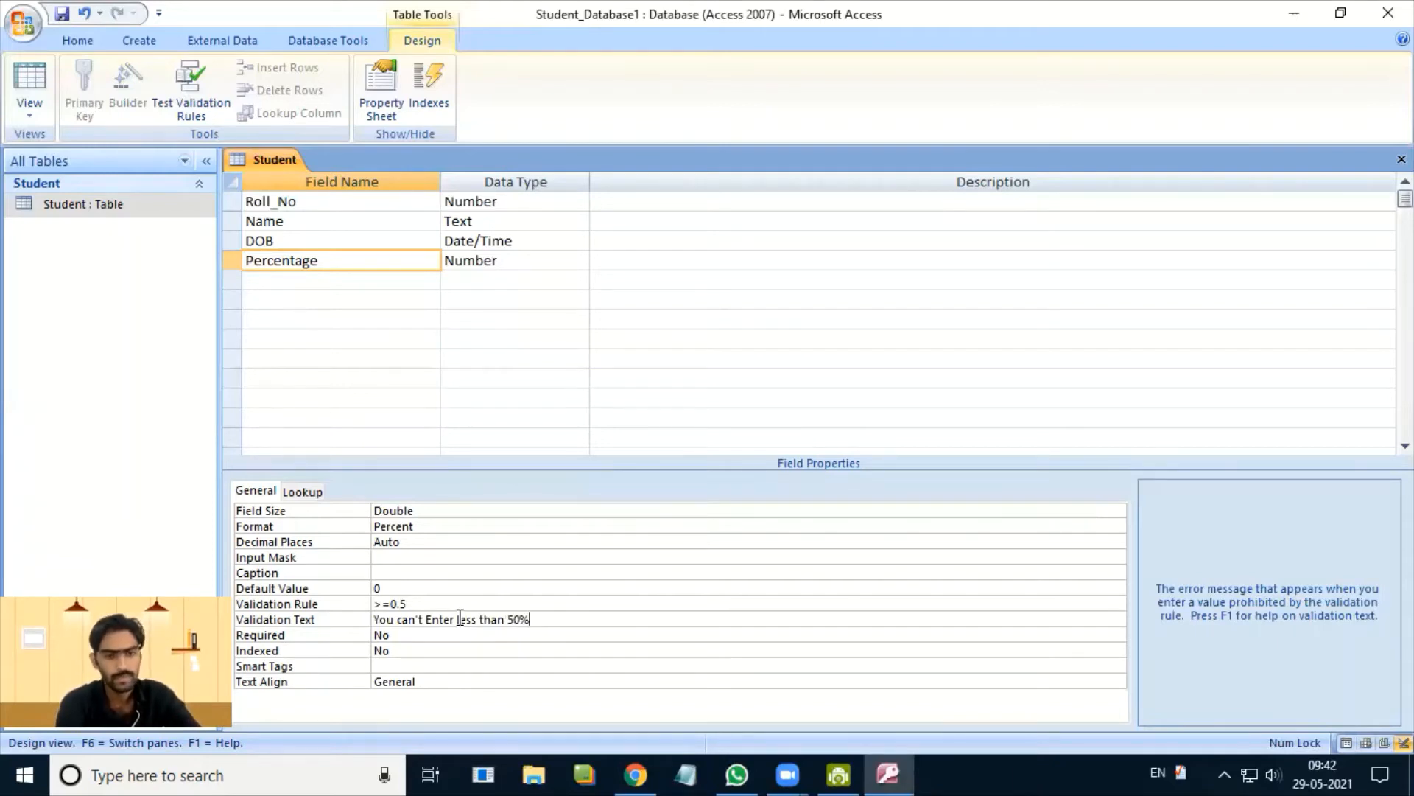
pyautogui.write(' o')
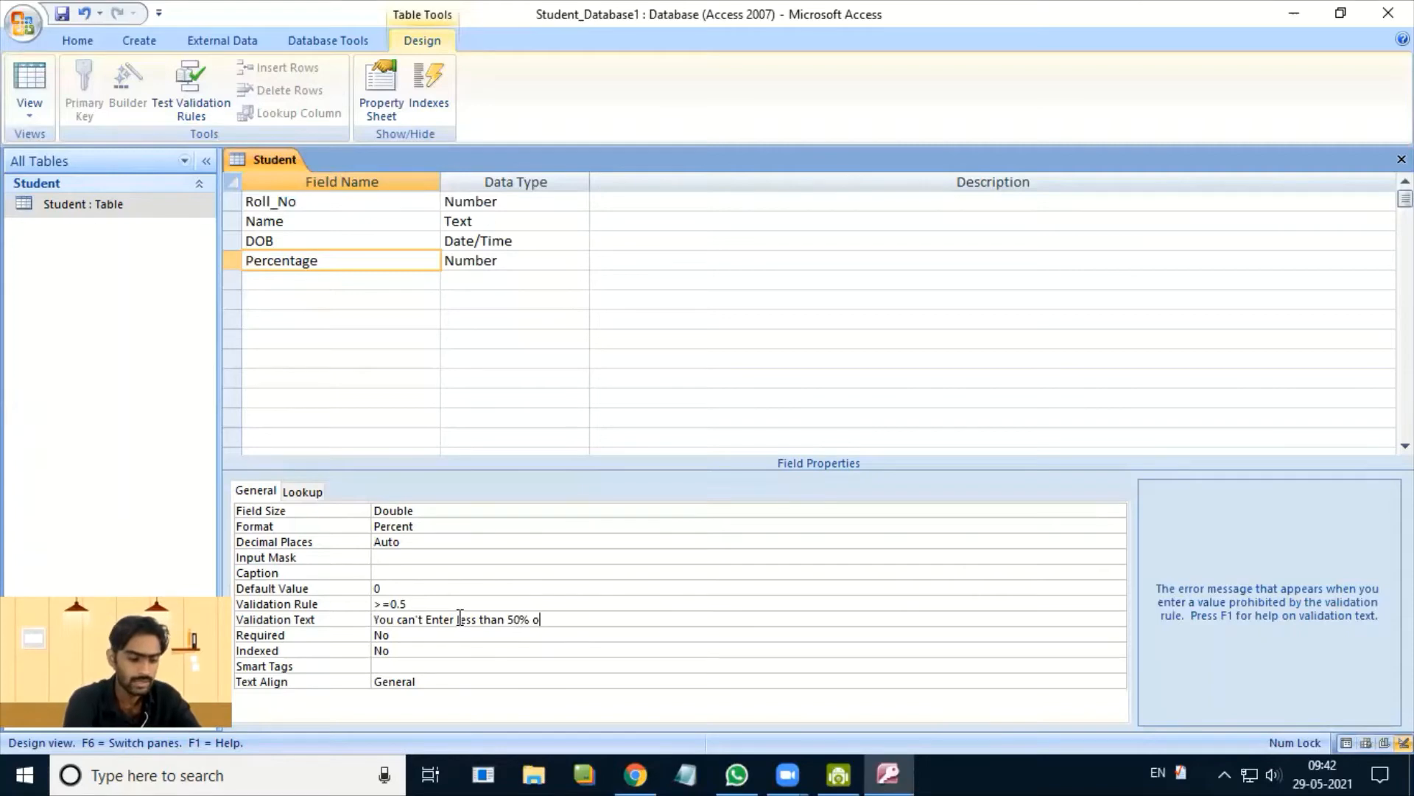
pyautogui.write('r')
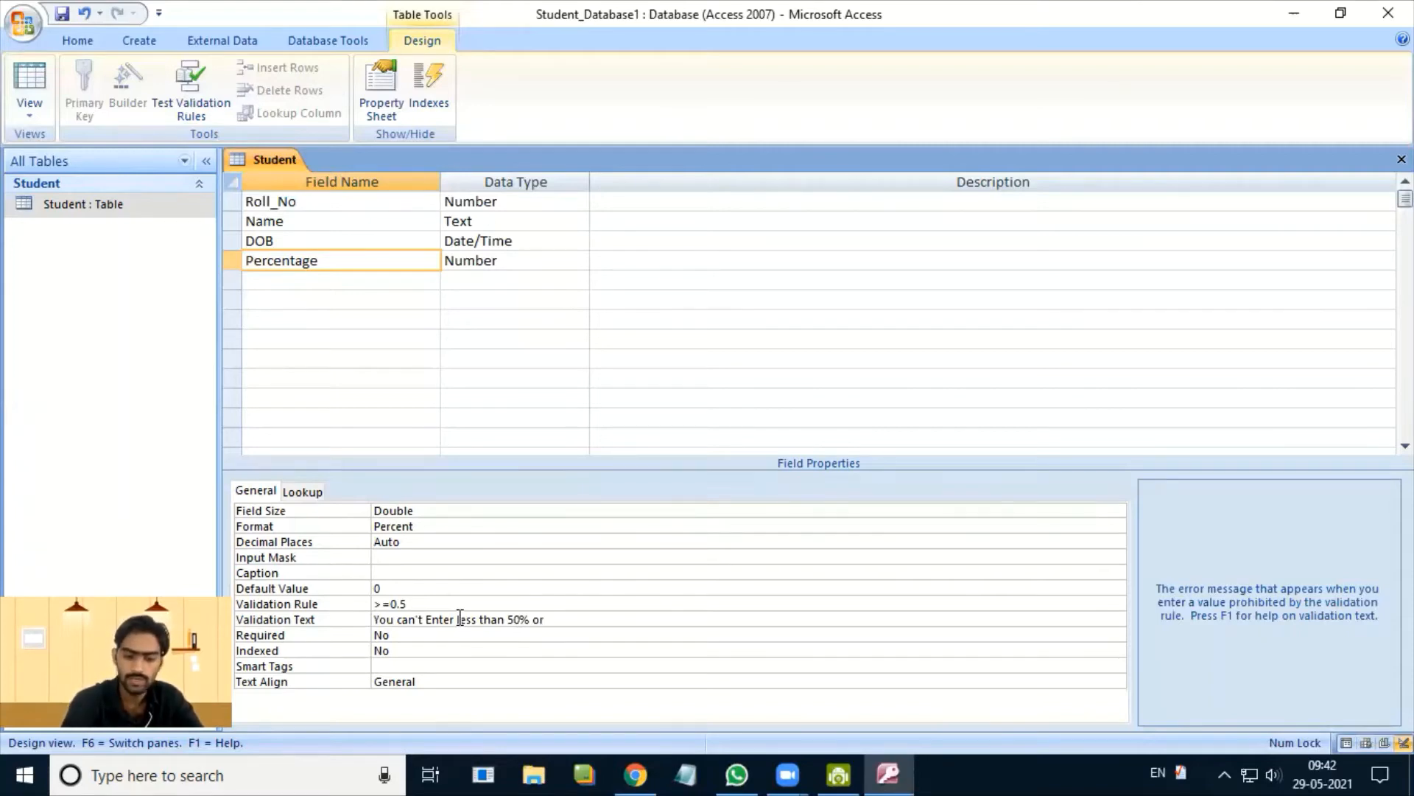
pyautogui.write(' 0.5.')
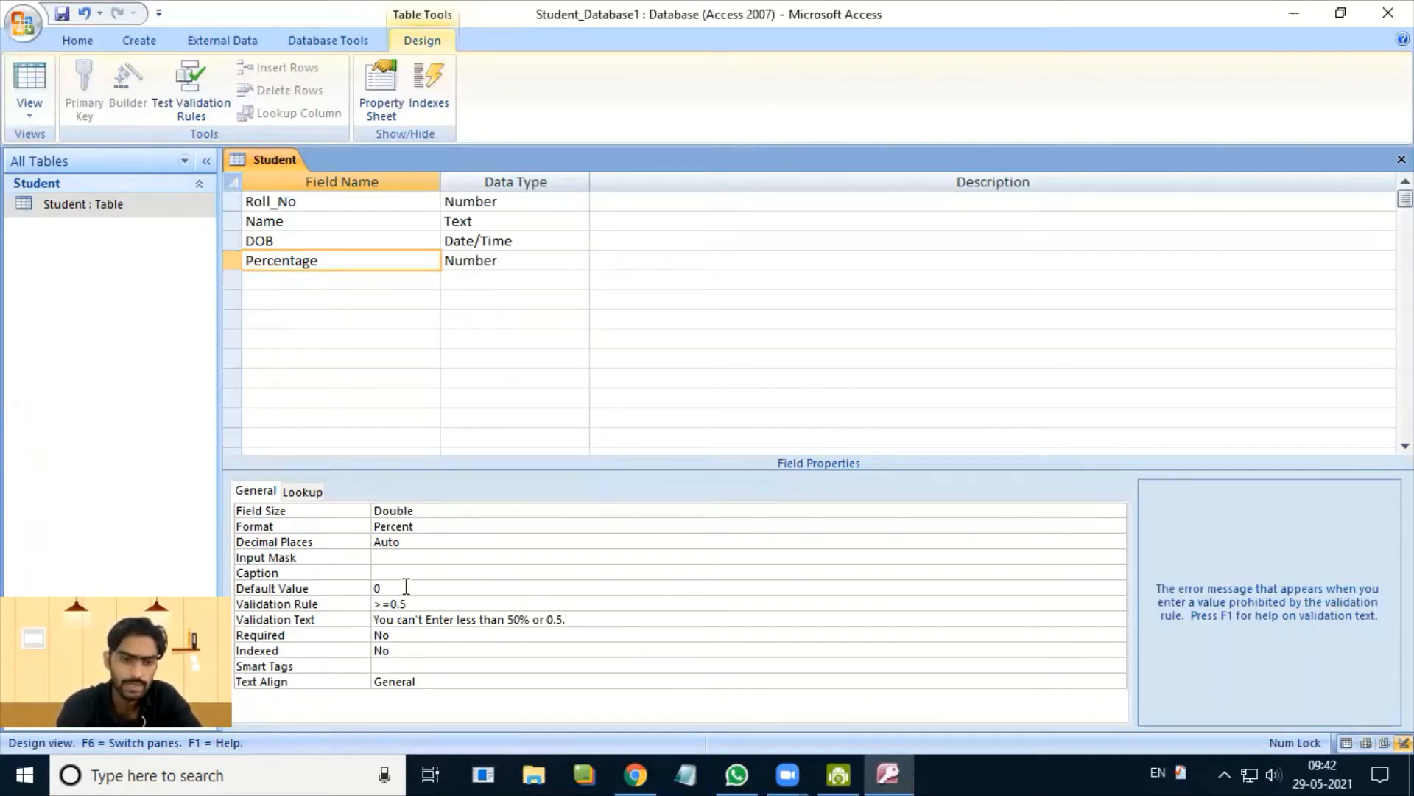
# - Save the Student table design, testing existing data against the new rules and keeping the new Validation Rule setting
pyautogui.rightClick(278, 153)
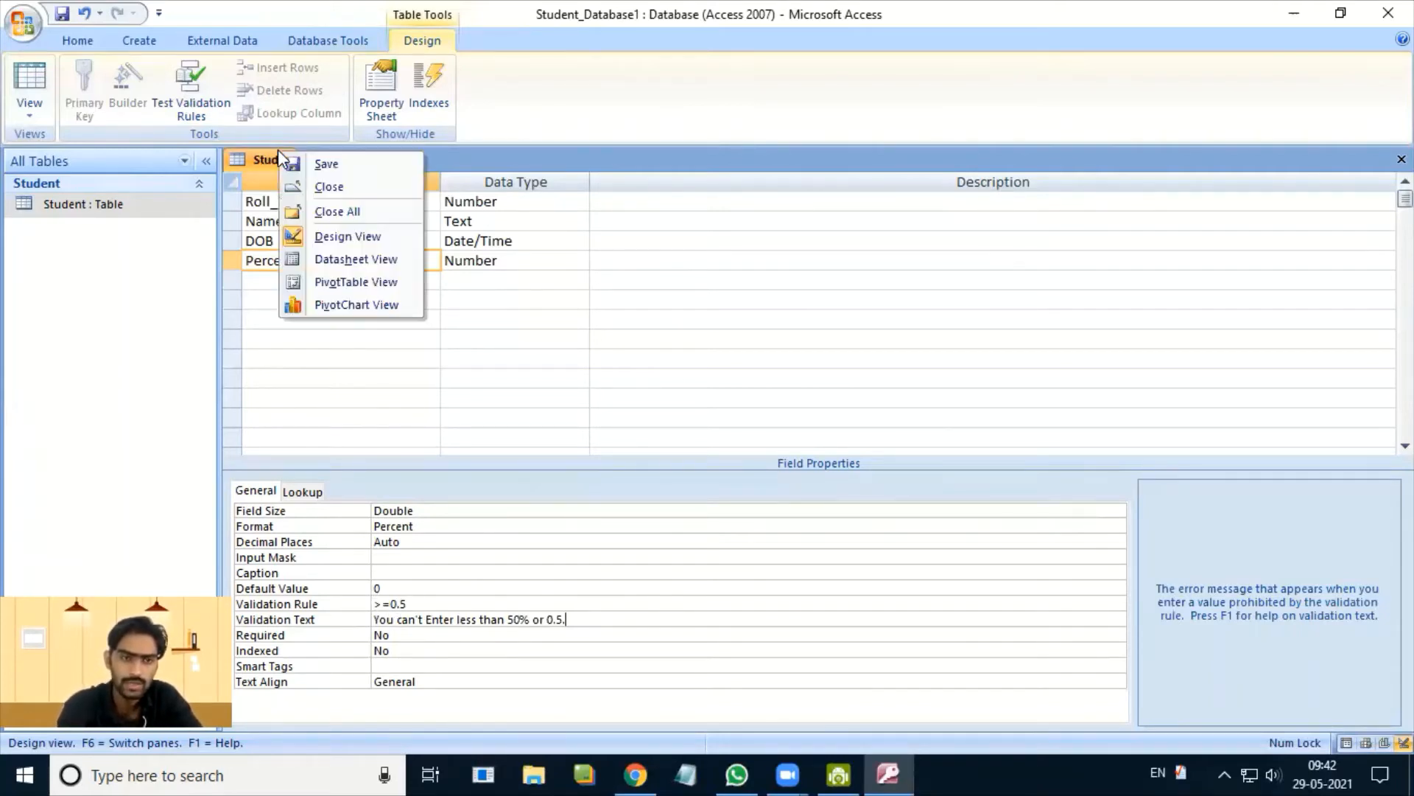
pyautogui.click(322, 165)
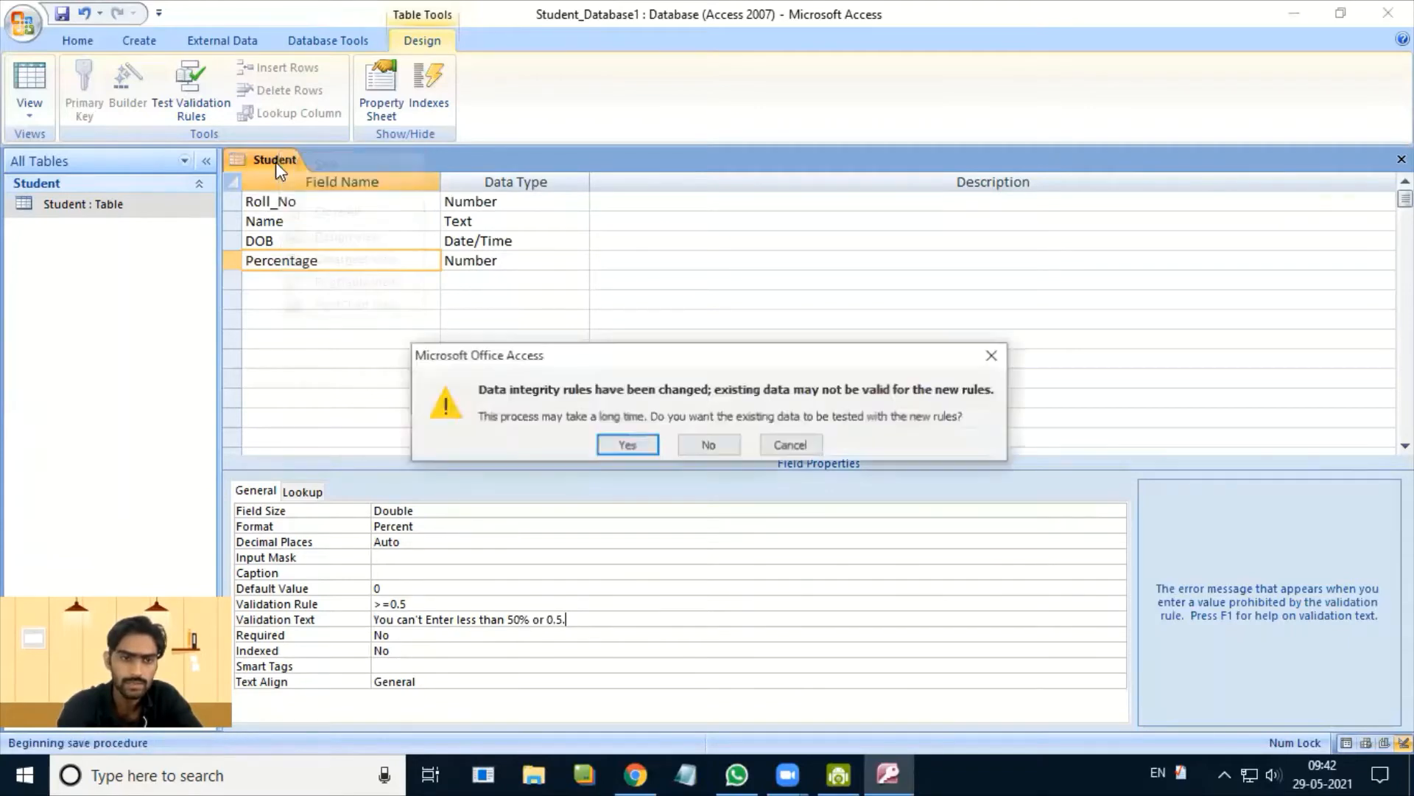
pyautogui.click(618, 444)
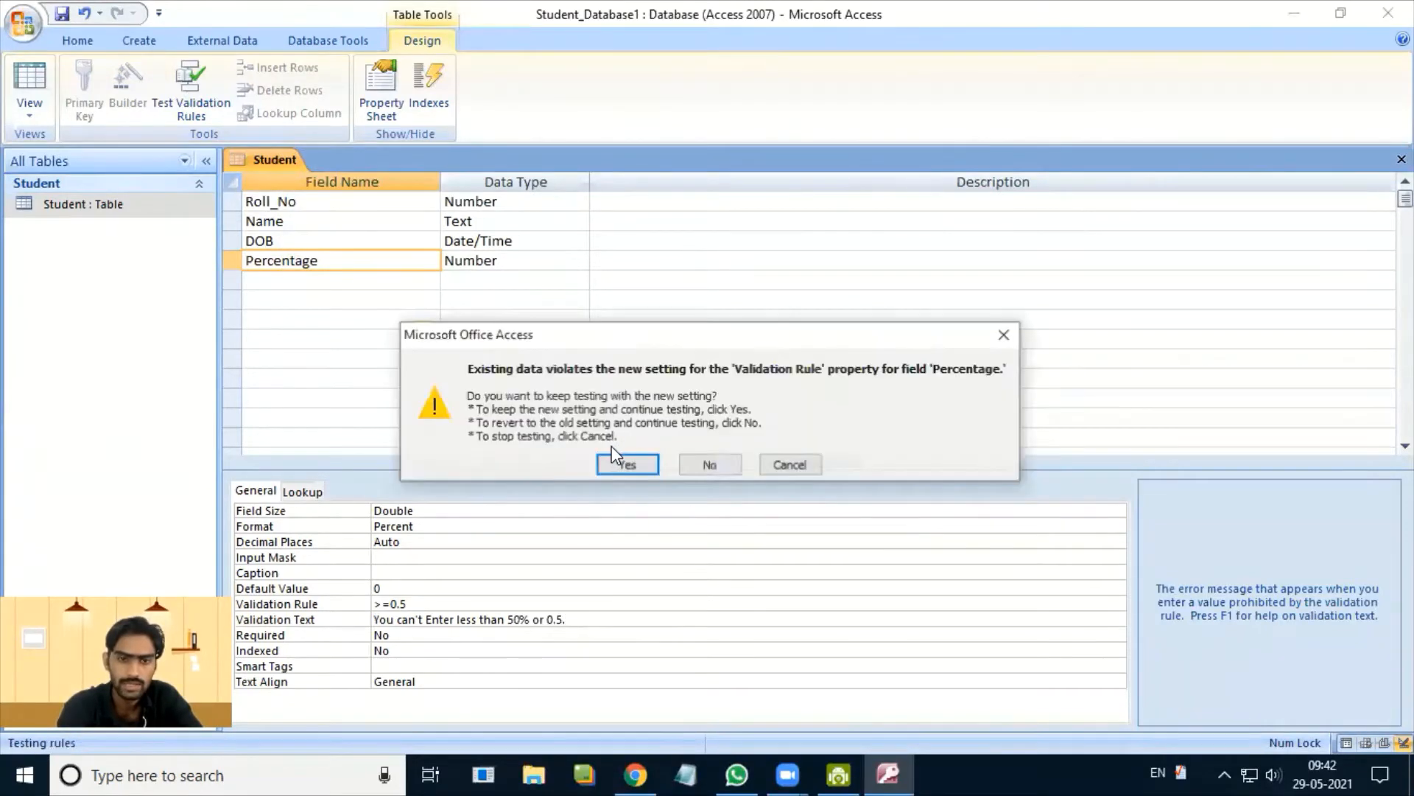
pyautogui.click(625, 464)
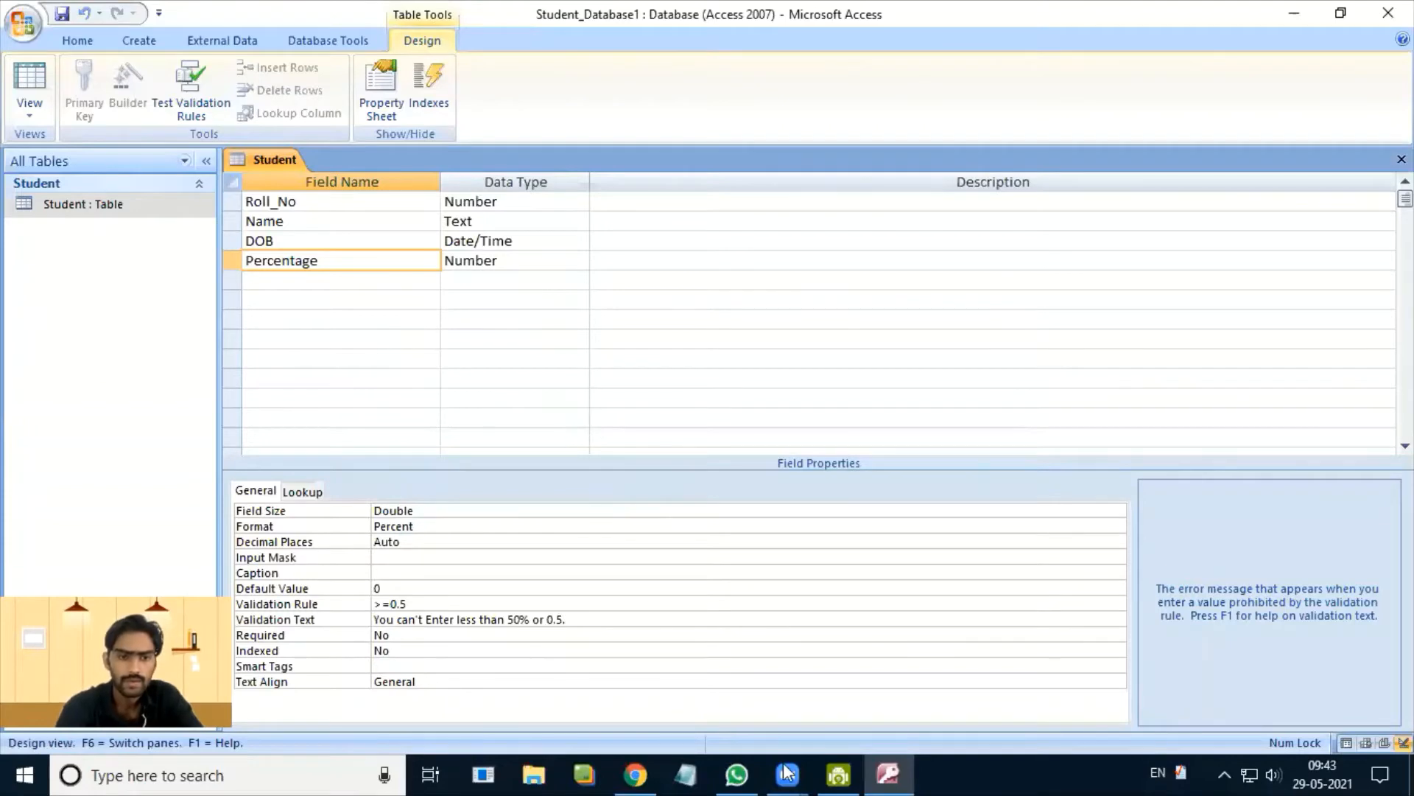
# - Switch the Student table to Datasheet View and permanently delete the Percentage field with all its data
pyautogui.rightClick(273, 164)
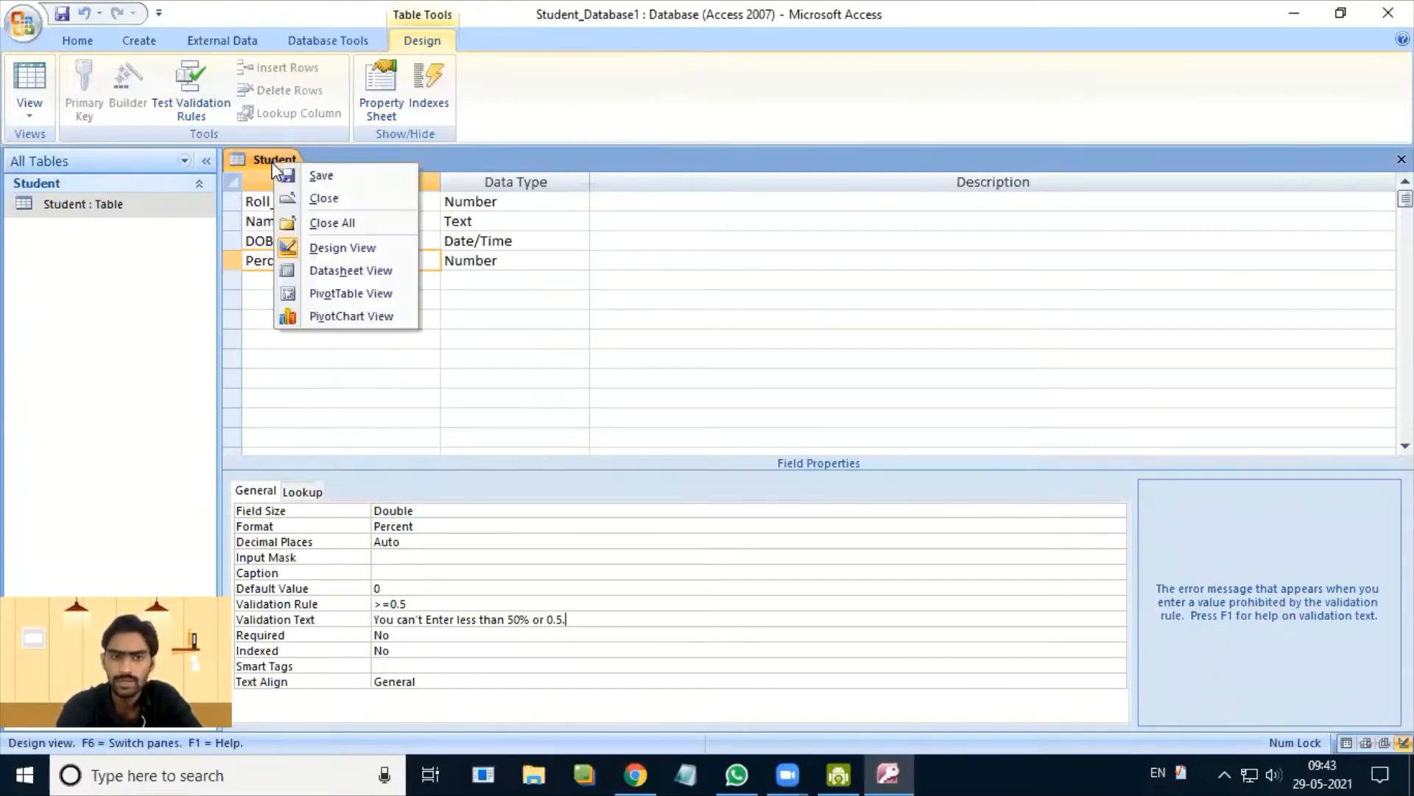
pyautogui.click(336, 269)
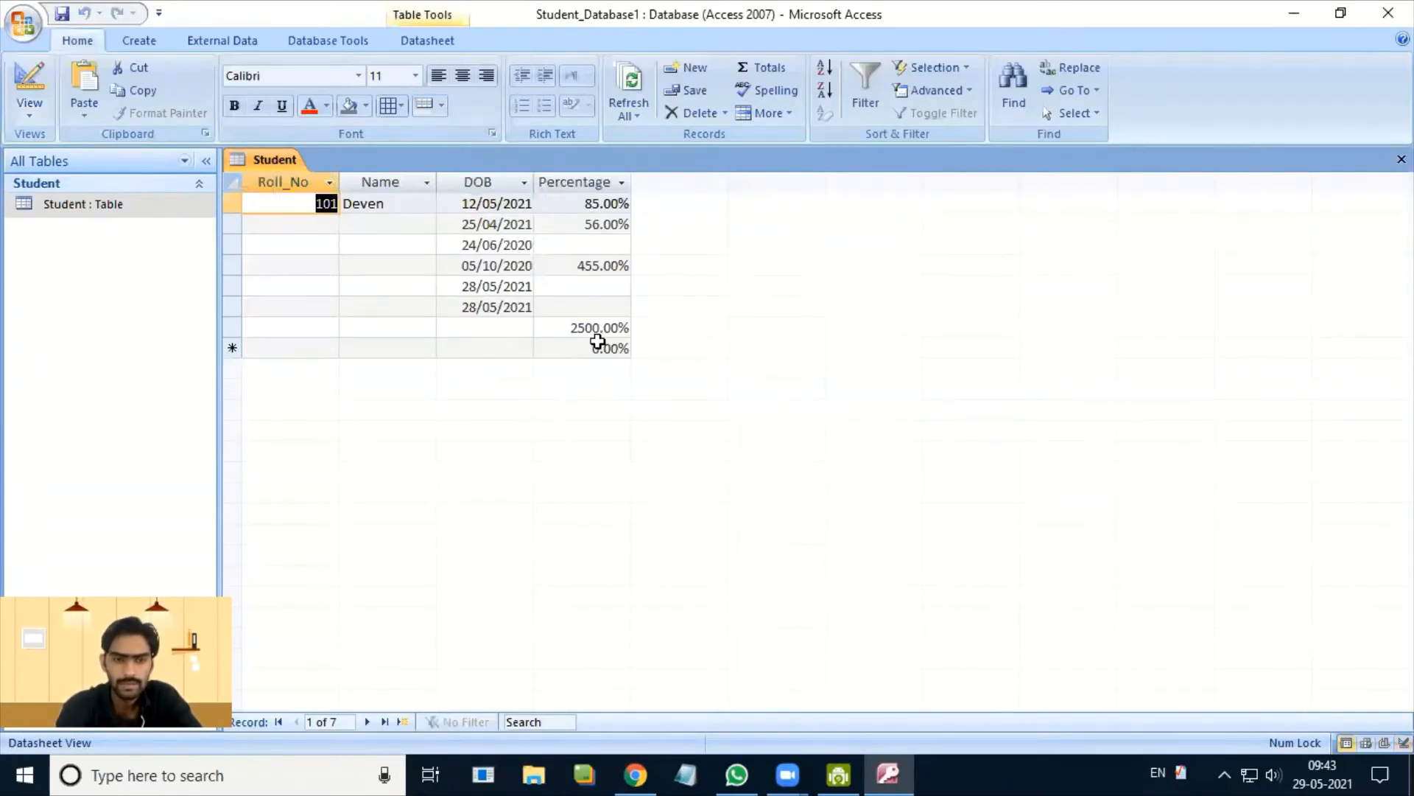
pyautogui.click(579, 203)
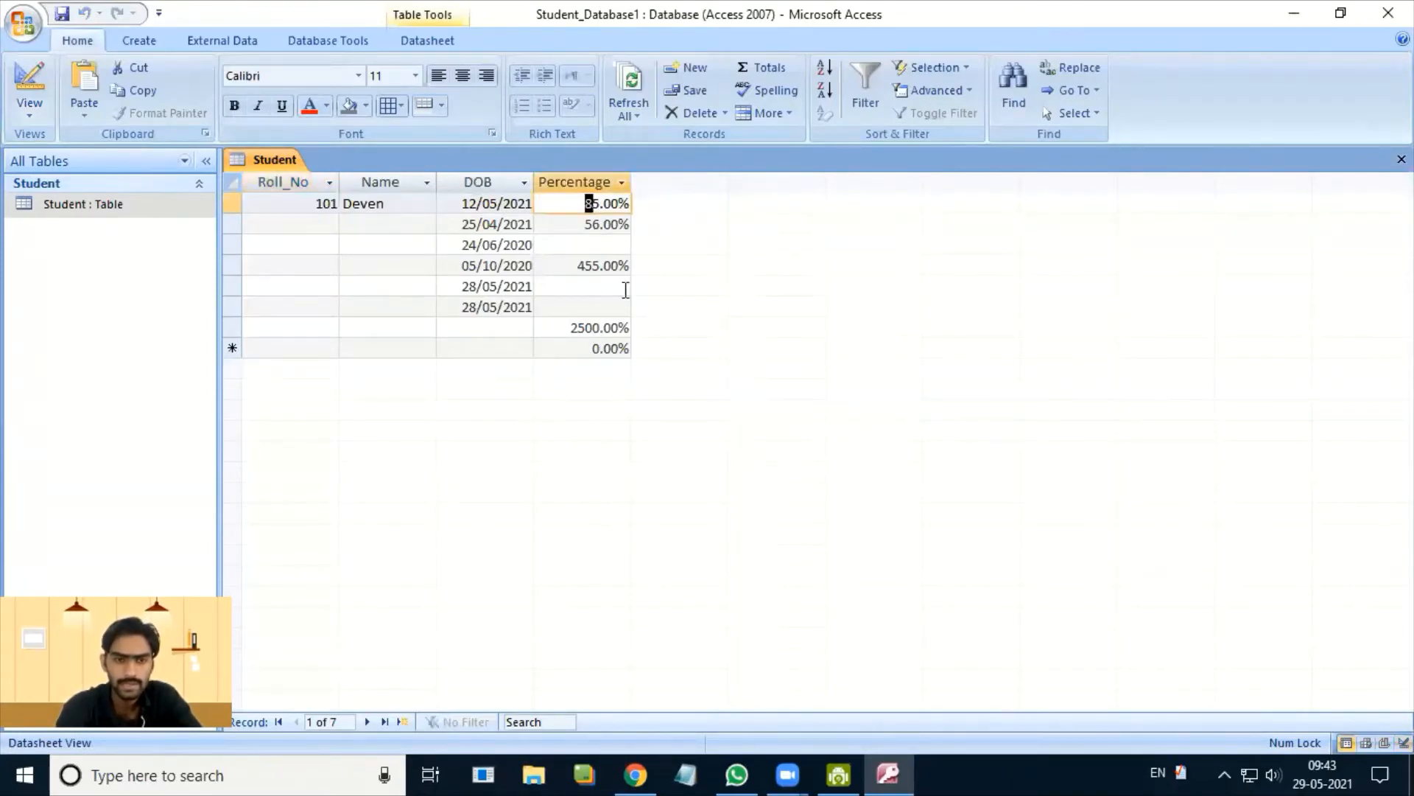
pyautogui.click(579, 182)
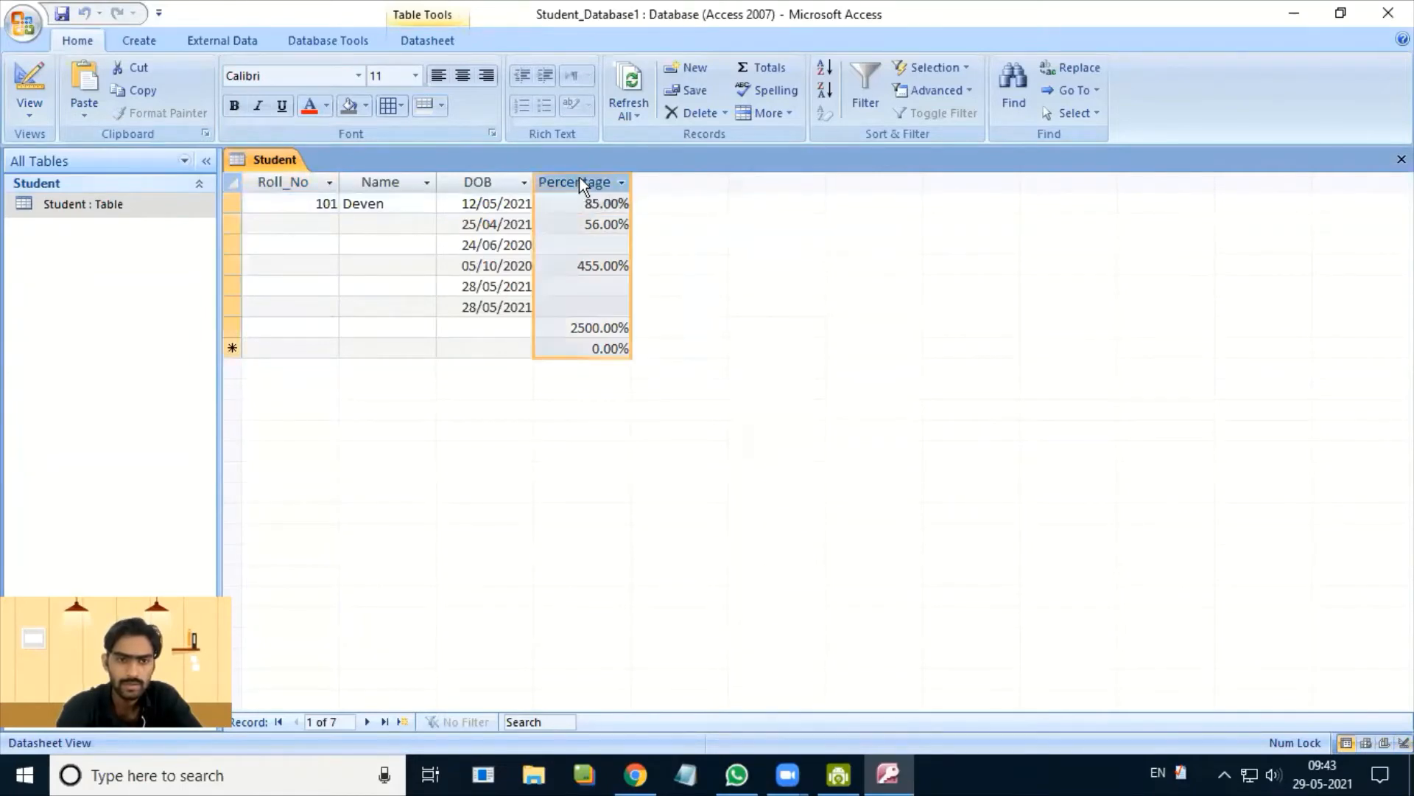
pyautogui.press('Delete')
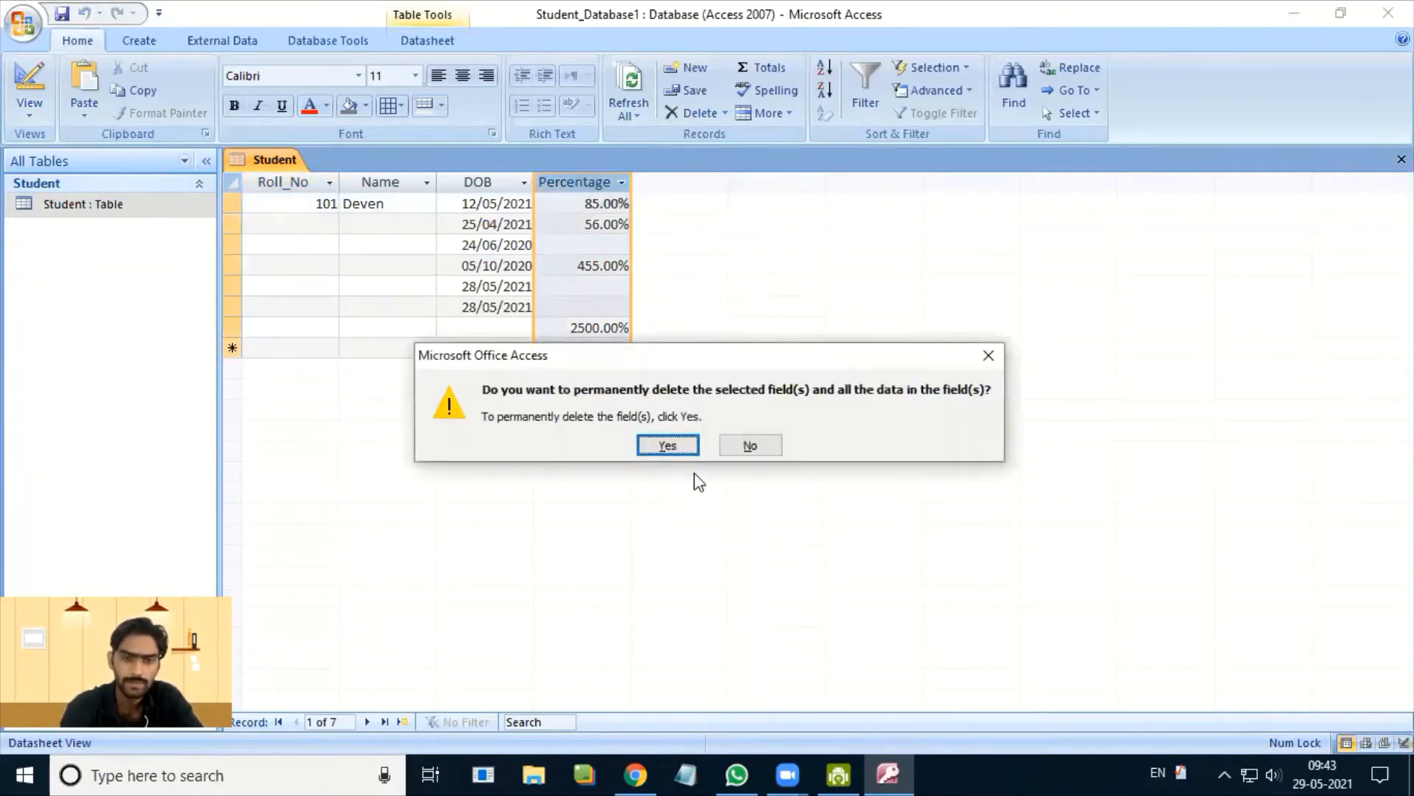
pyautogui.click(668, 445)
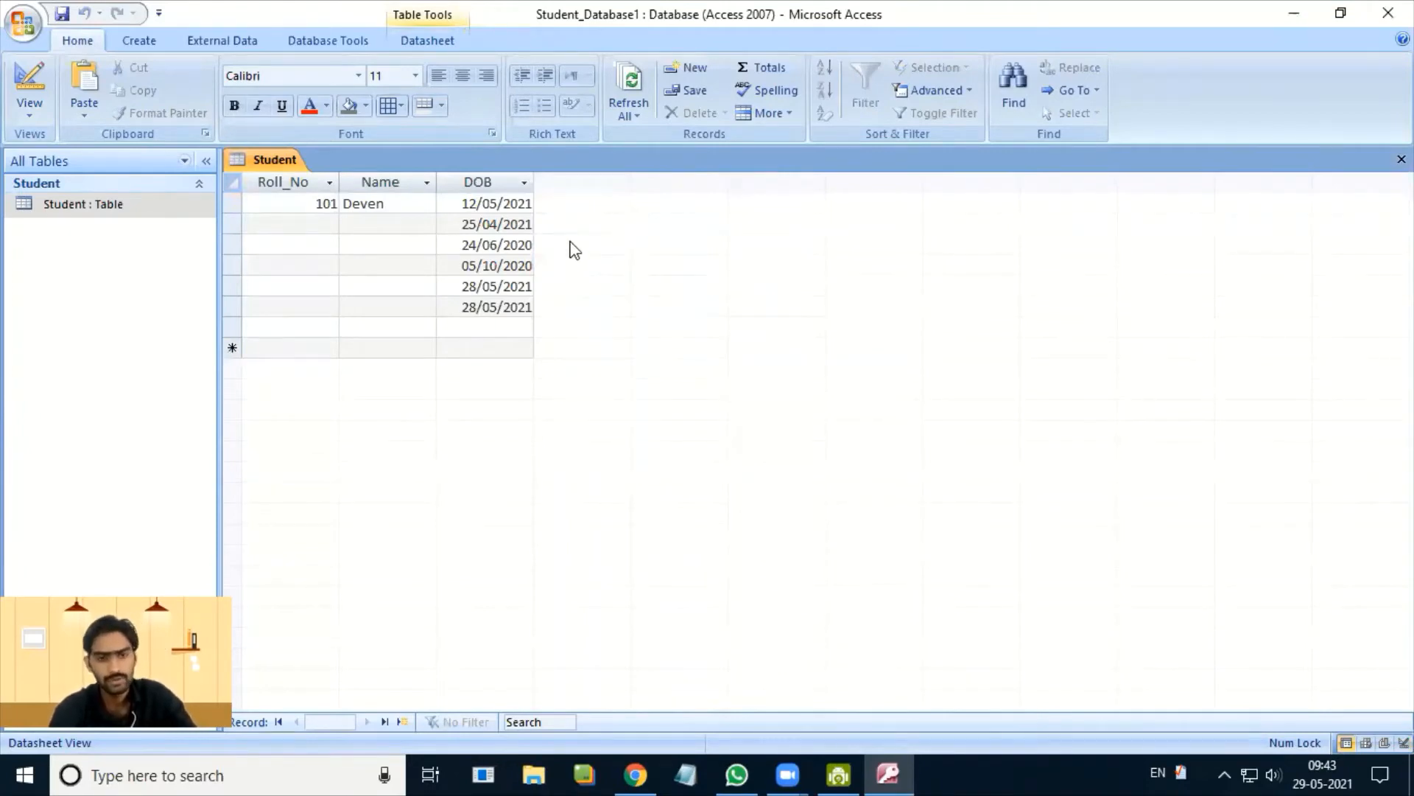
# - Return the Student table to Design View
pyautogui.rightClick(265, 161)
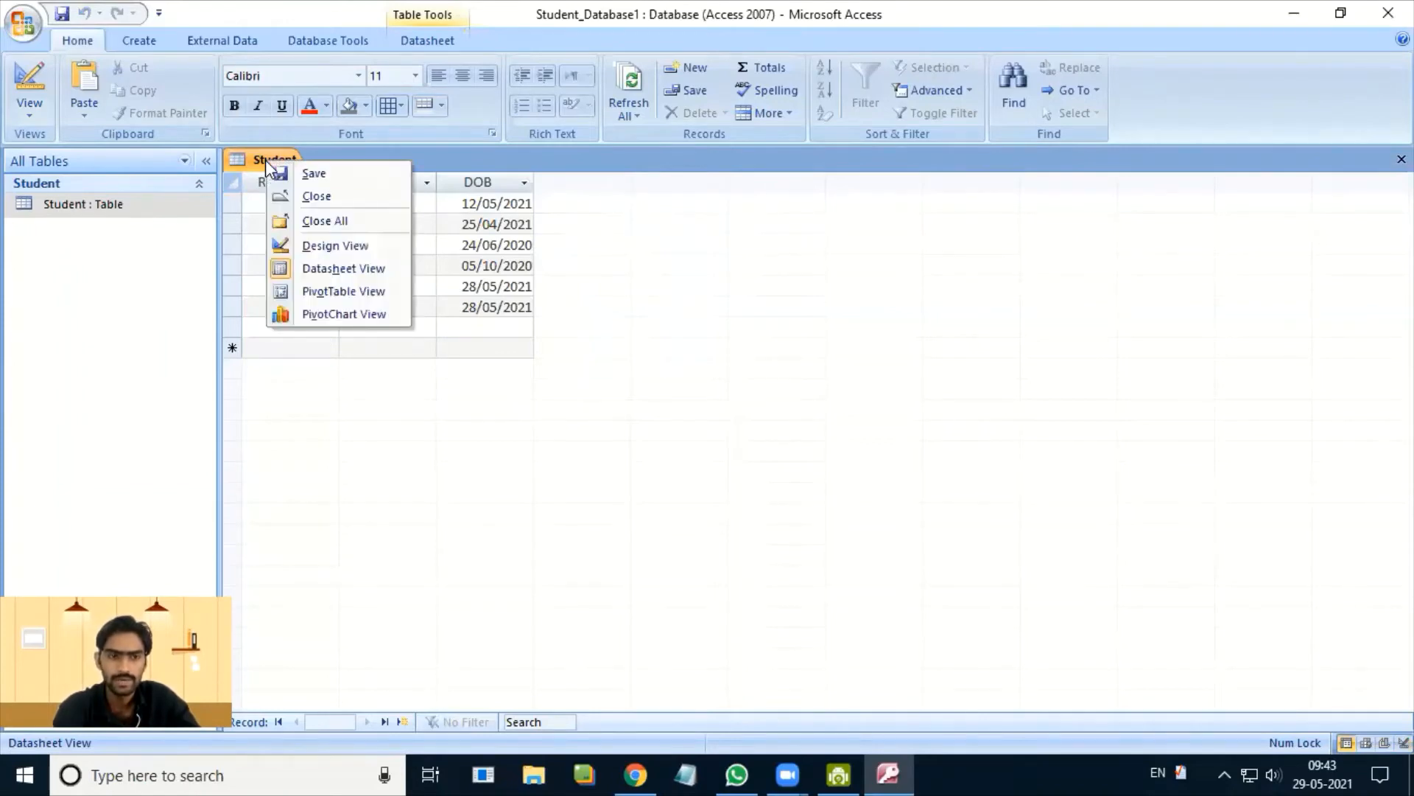
# - Open the Student table's design and add a field named Percentage with the Number data type below DOB
pyautogui.click(324, 247)
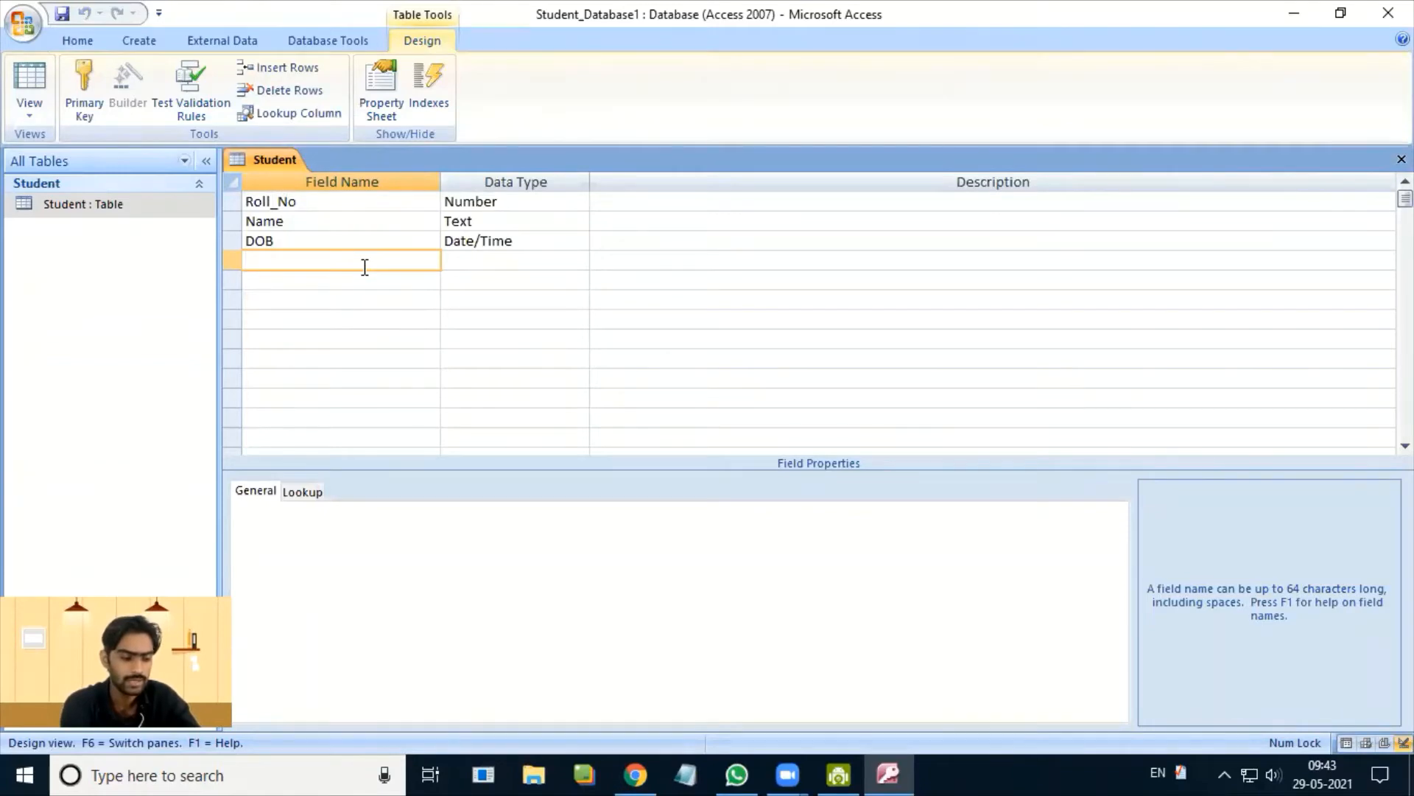
pyautogui.write('Percenta')
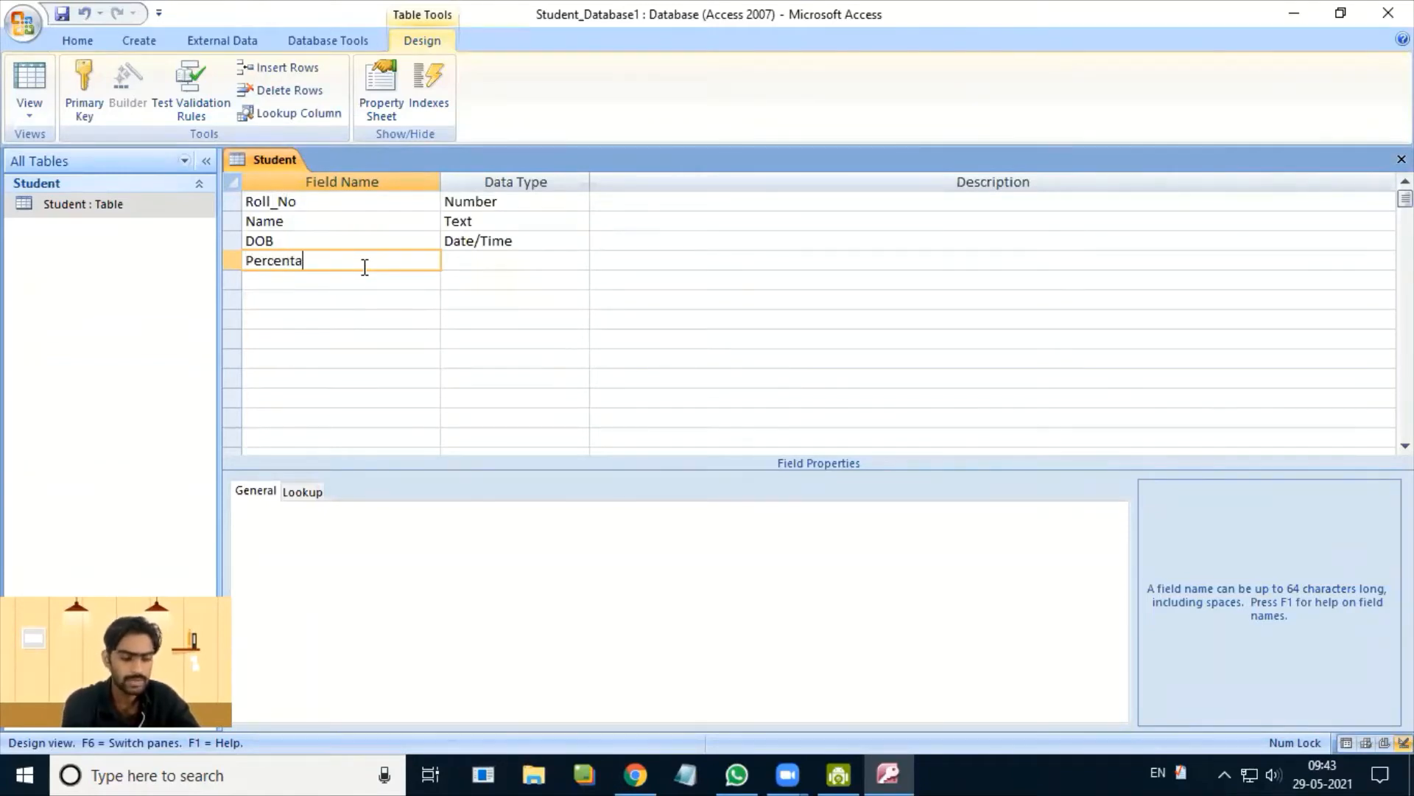
pyautogui.write('ge')
pyautogui.press('Tab')
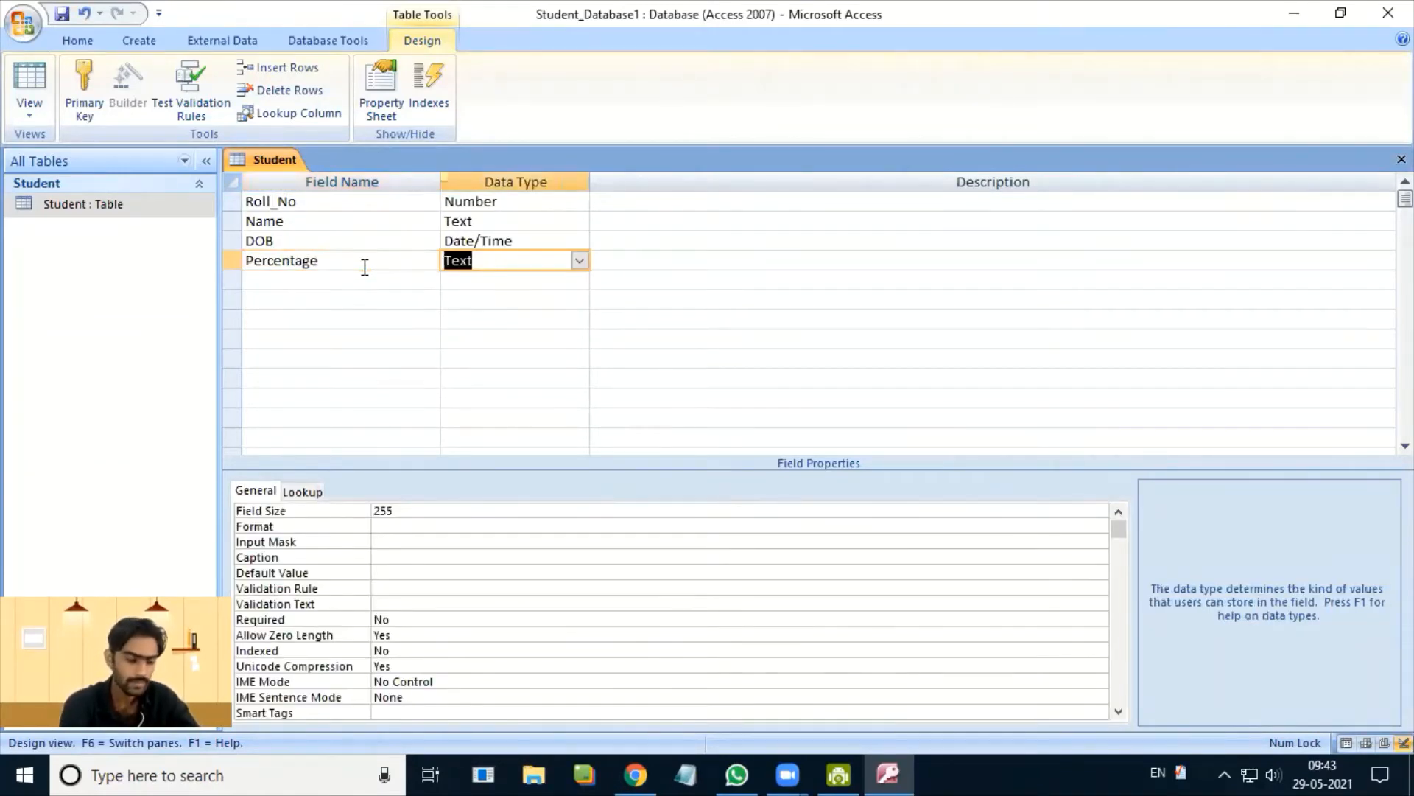
pyautogui.write('p')
pyautogui.press('BackSpace')
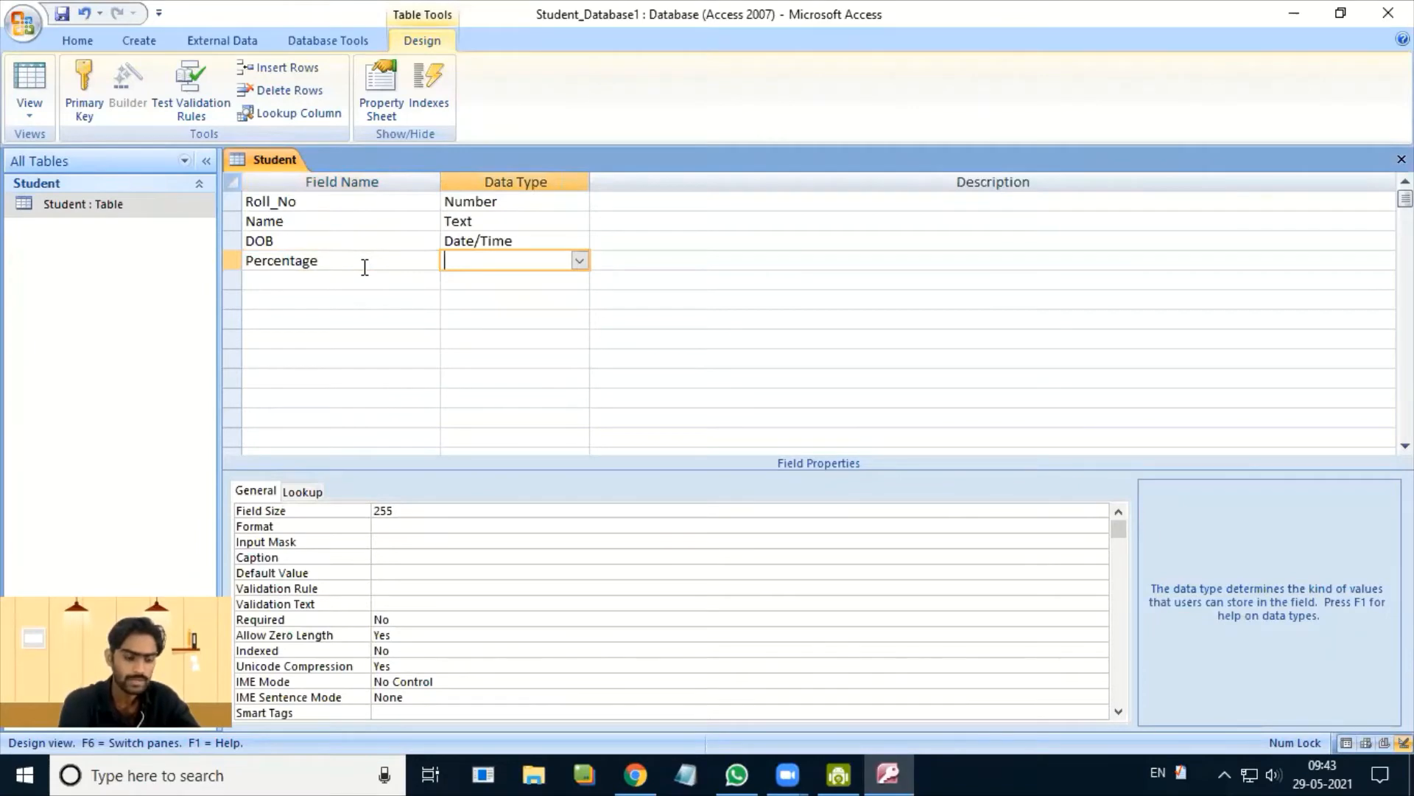
pyautogui.write('number')
pyautogui.press('Tab')
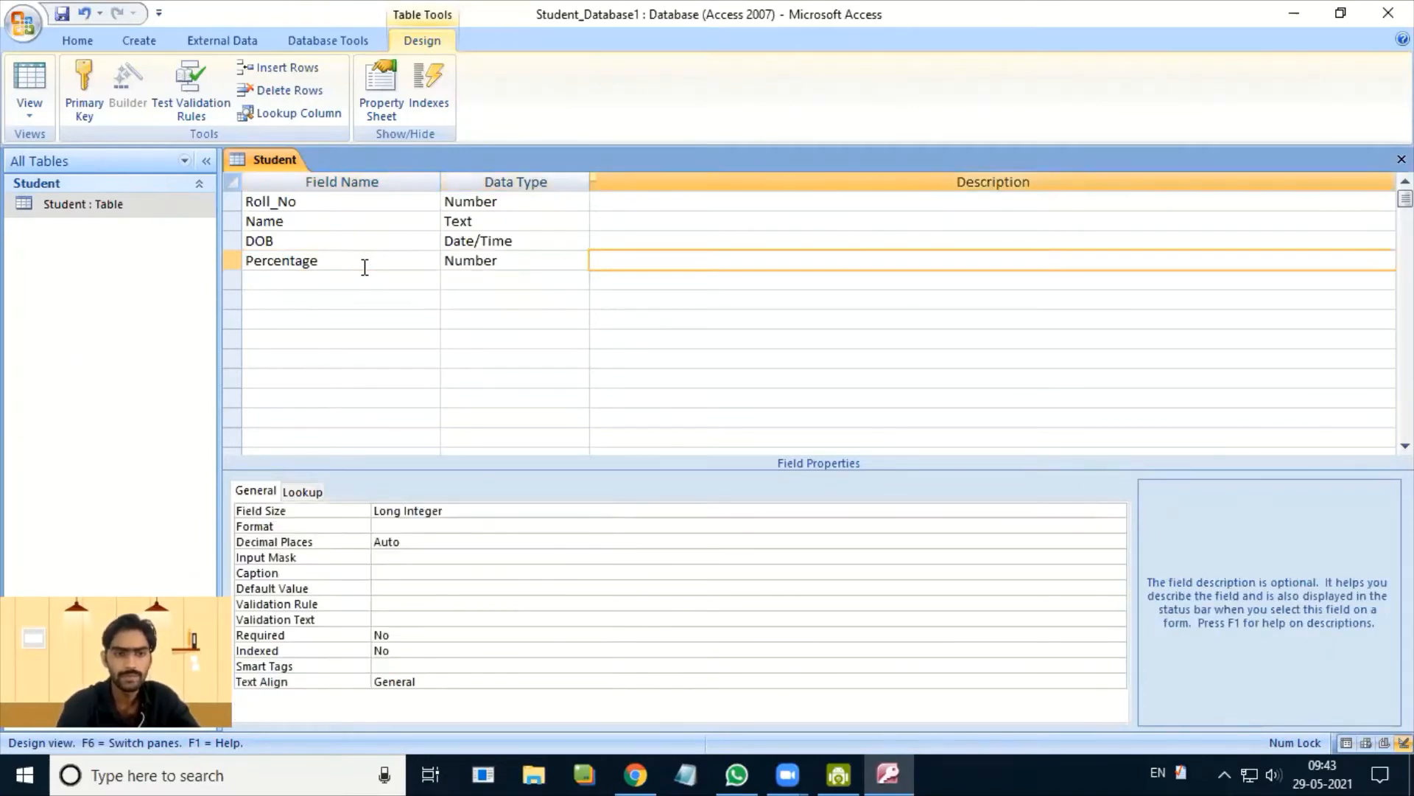
# - Set the Percentage field's size to Double and its format to Percent
pyautogui.click(476, 512)
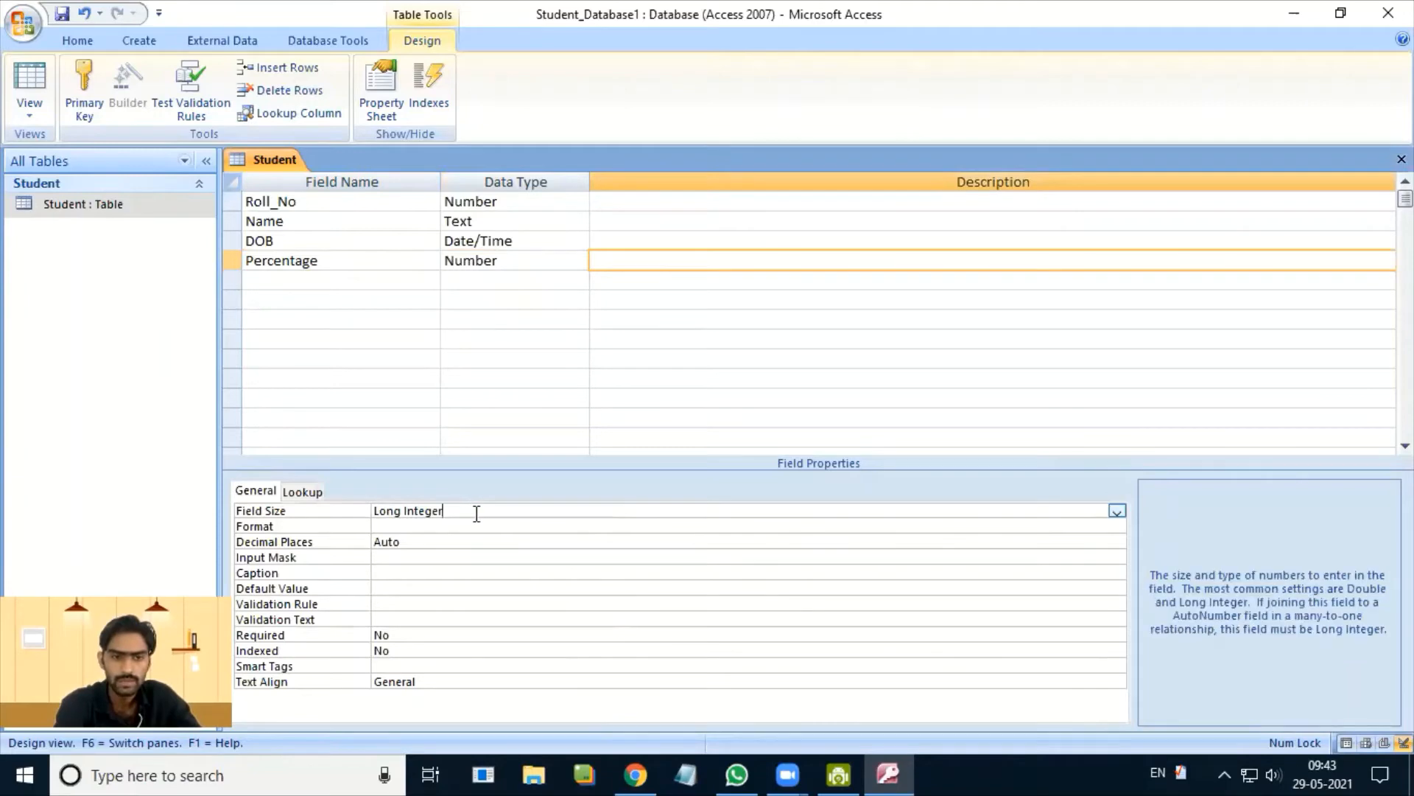
pyautogui.click(1118, 511)
pyautogui.click(407, 587)
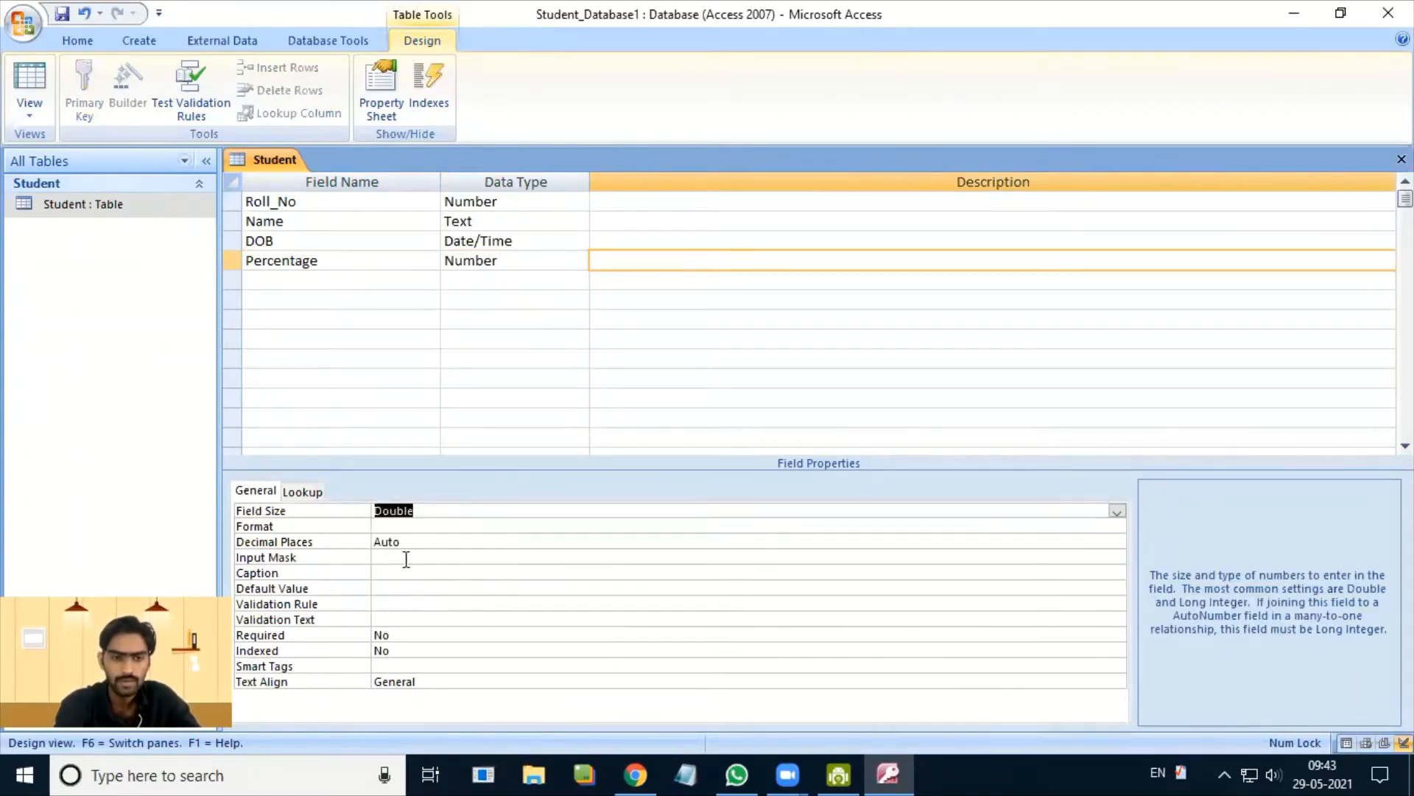
pyautogui.click(425, 526)
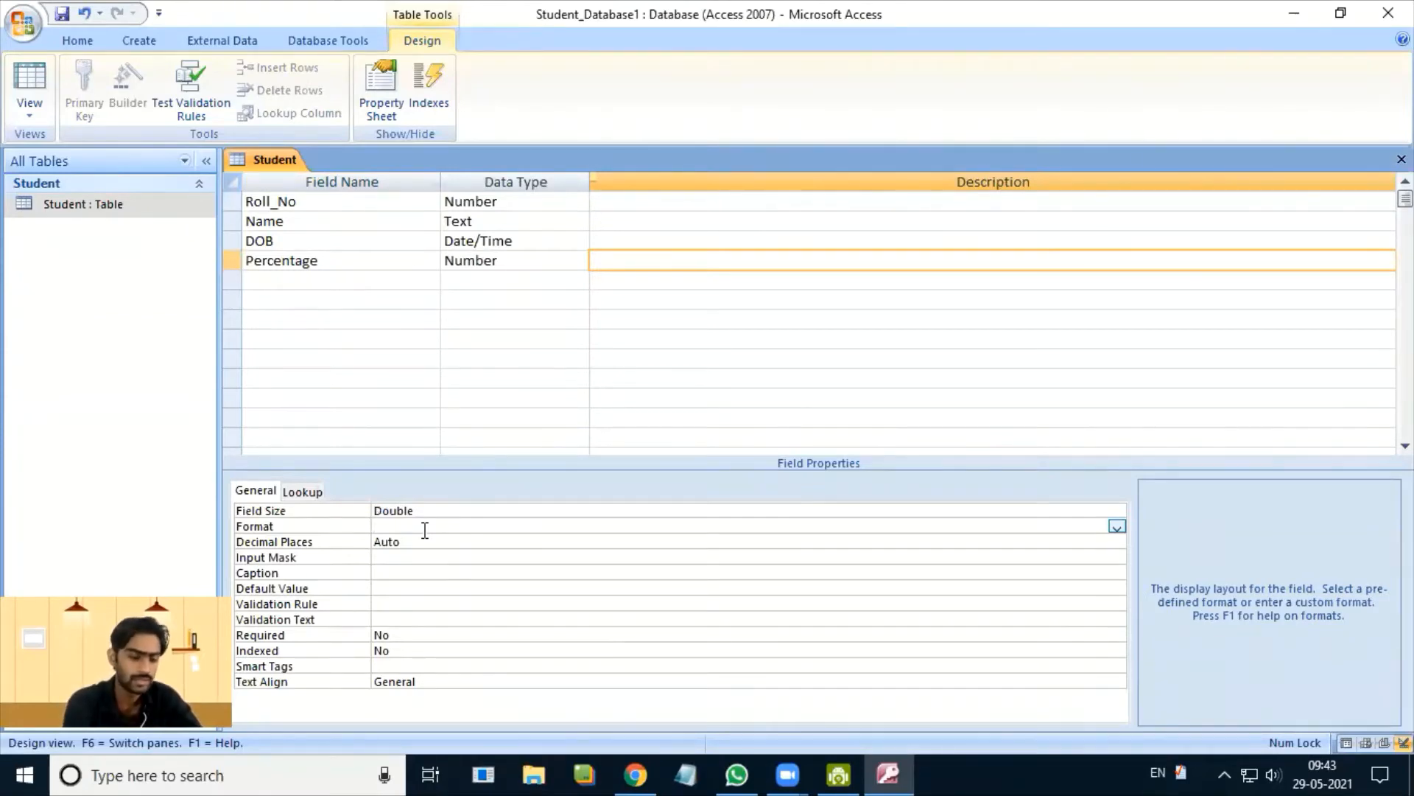
pyautogui.write('percent')
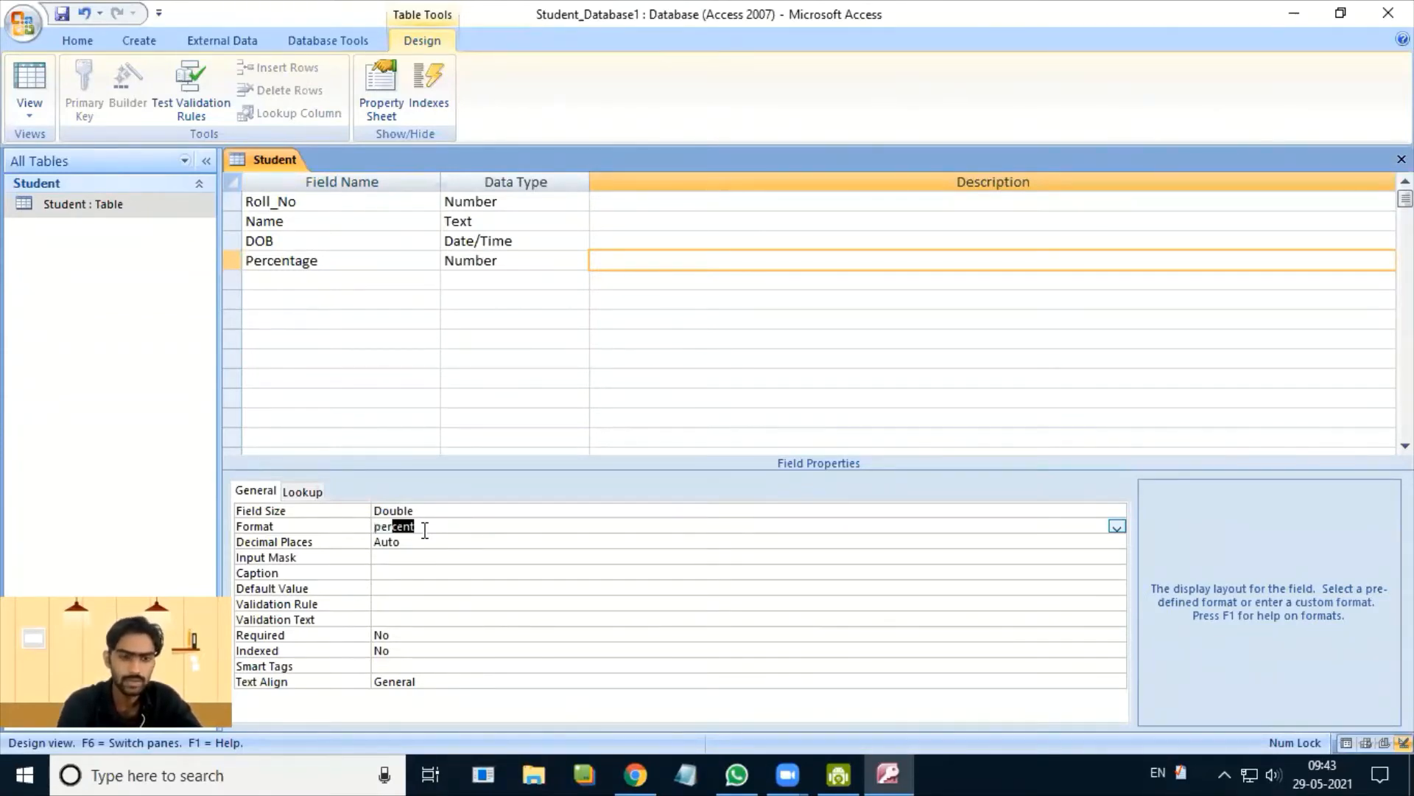
pyautogui.press('Return')
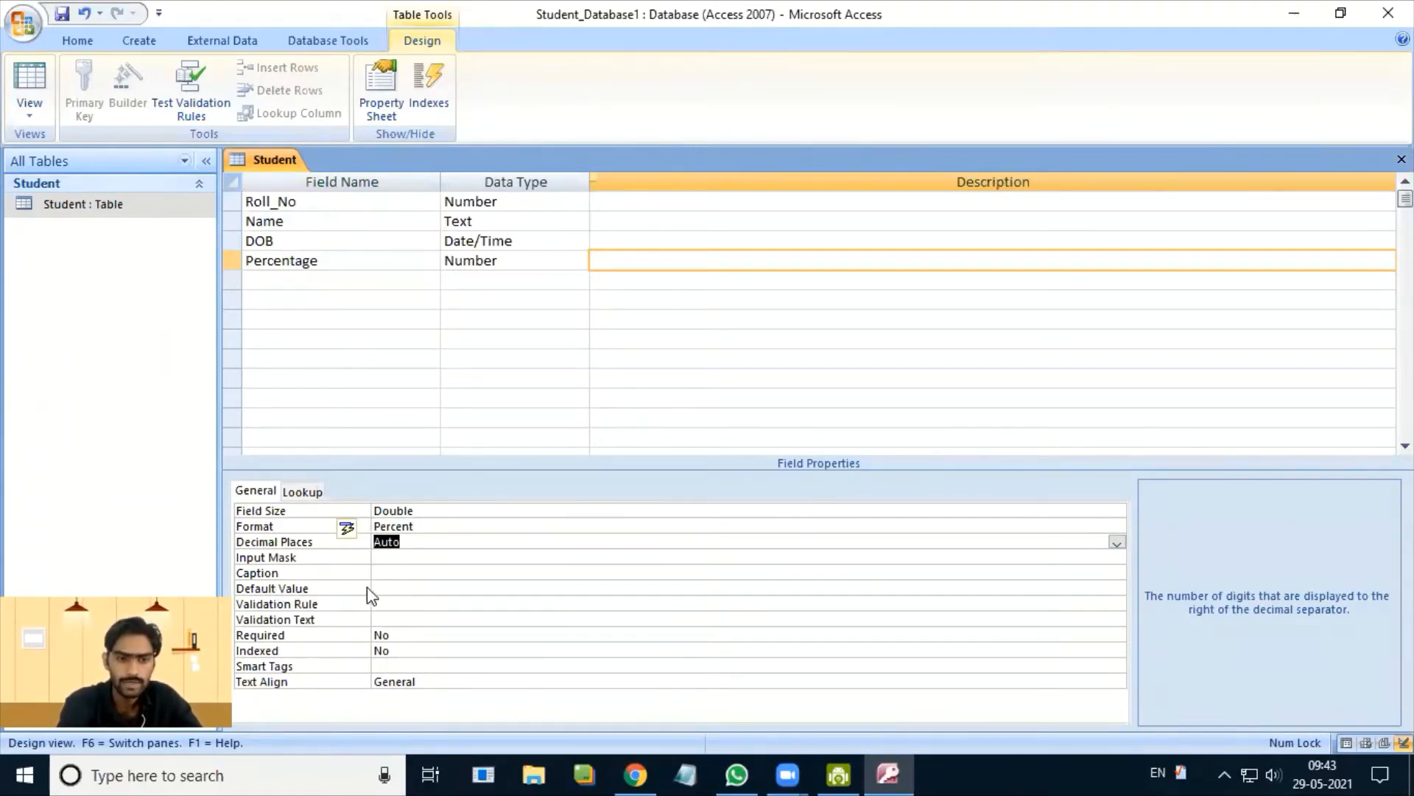
# - Give the Percentage field a default value of 0 and the validation rule >=0.5
pyautogui.click(404, 587)
pyautogui.write('0')
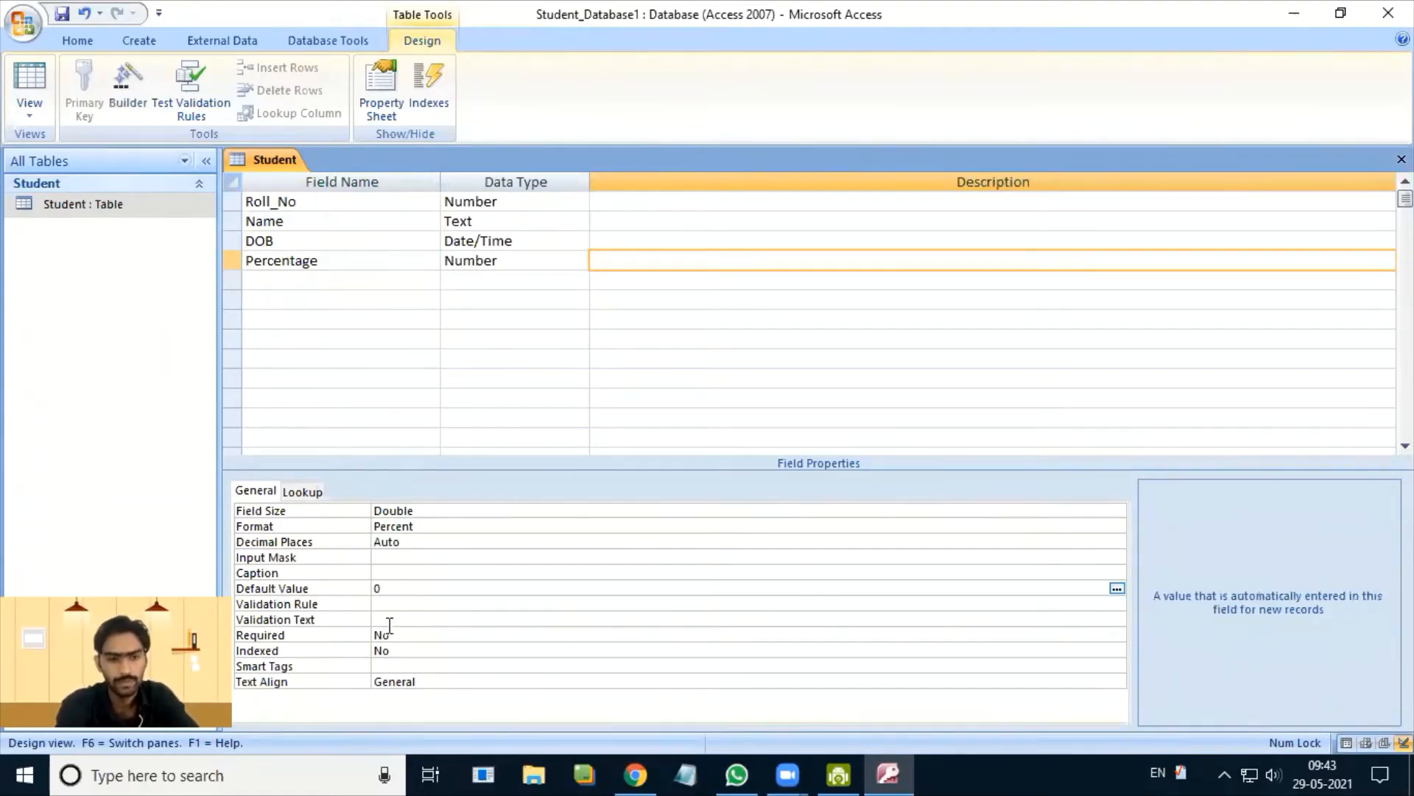
pyautogui.click(385, 603)
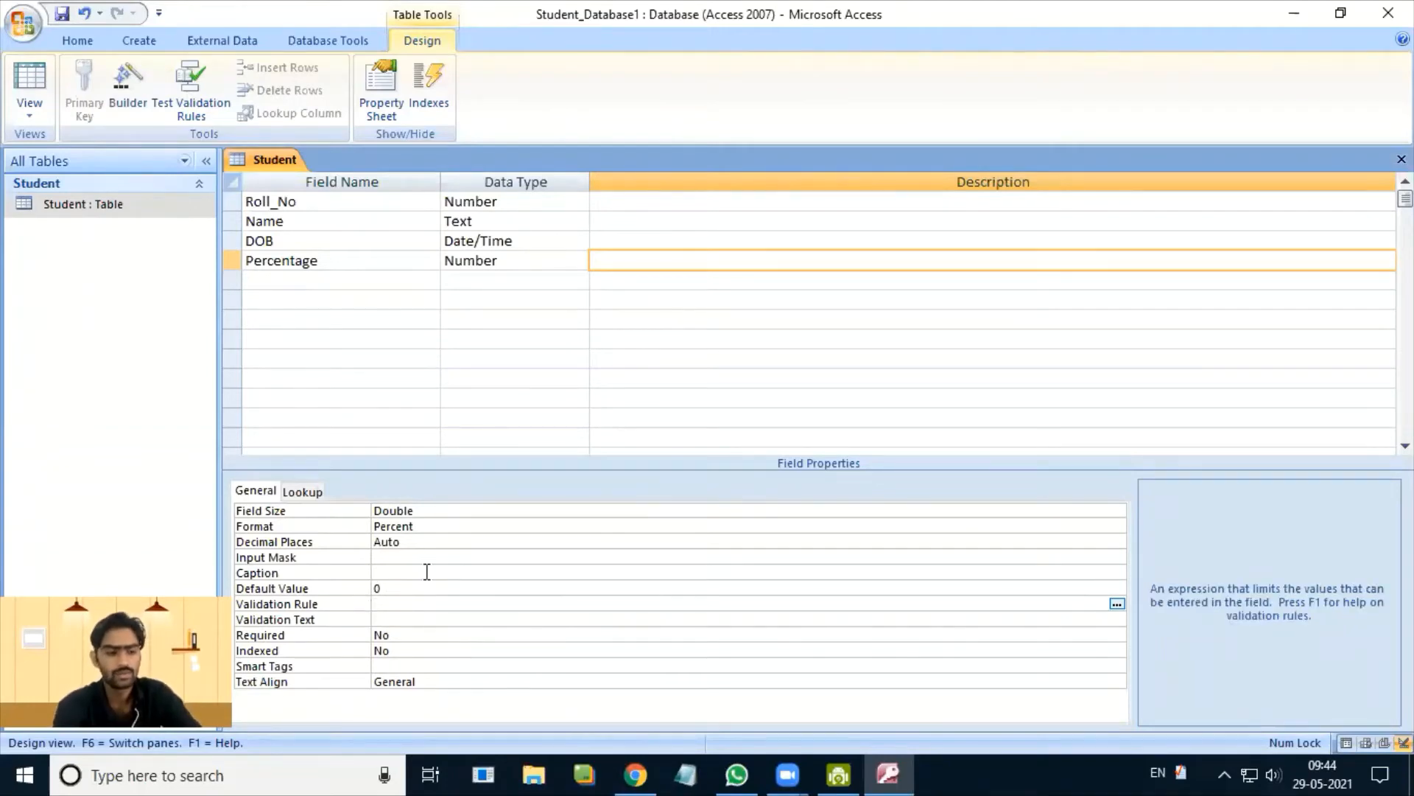
pyautogui.write('>')
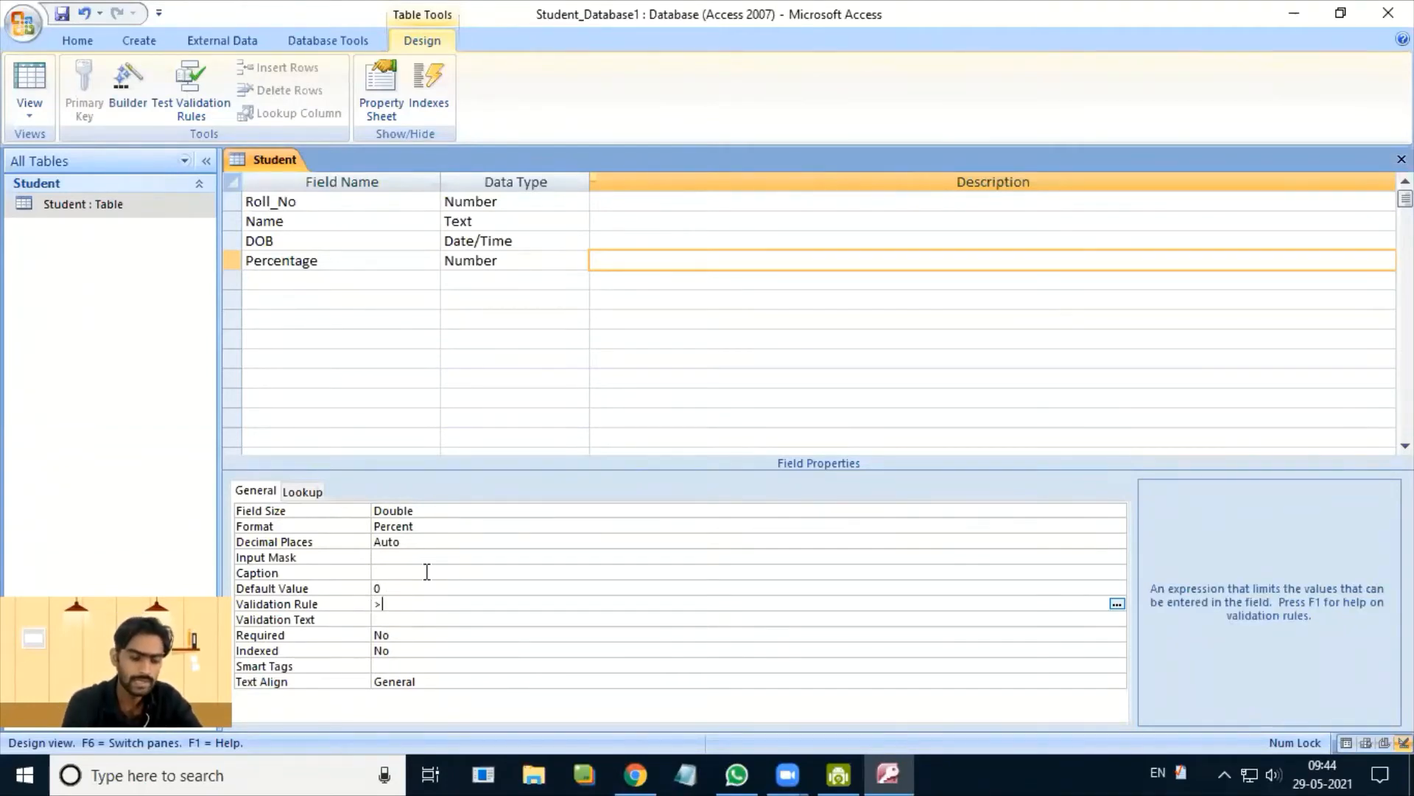
pyautogui.write('=0.5')
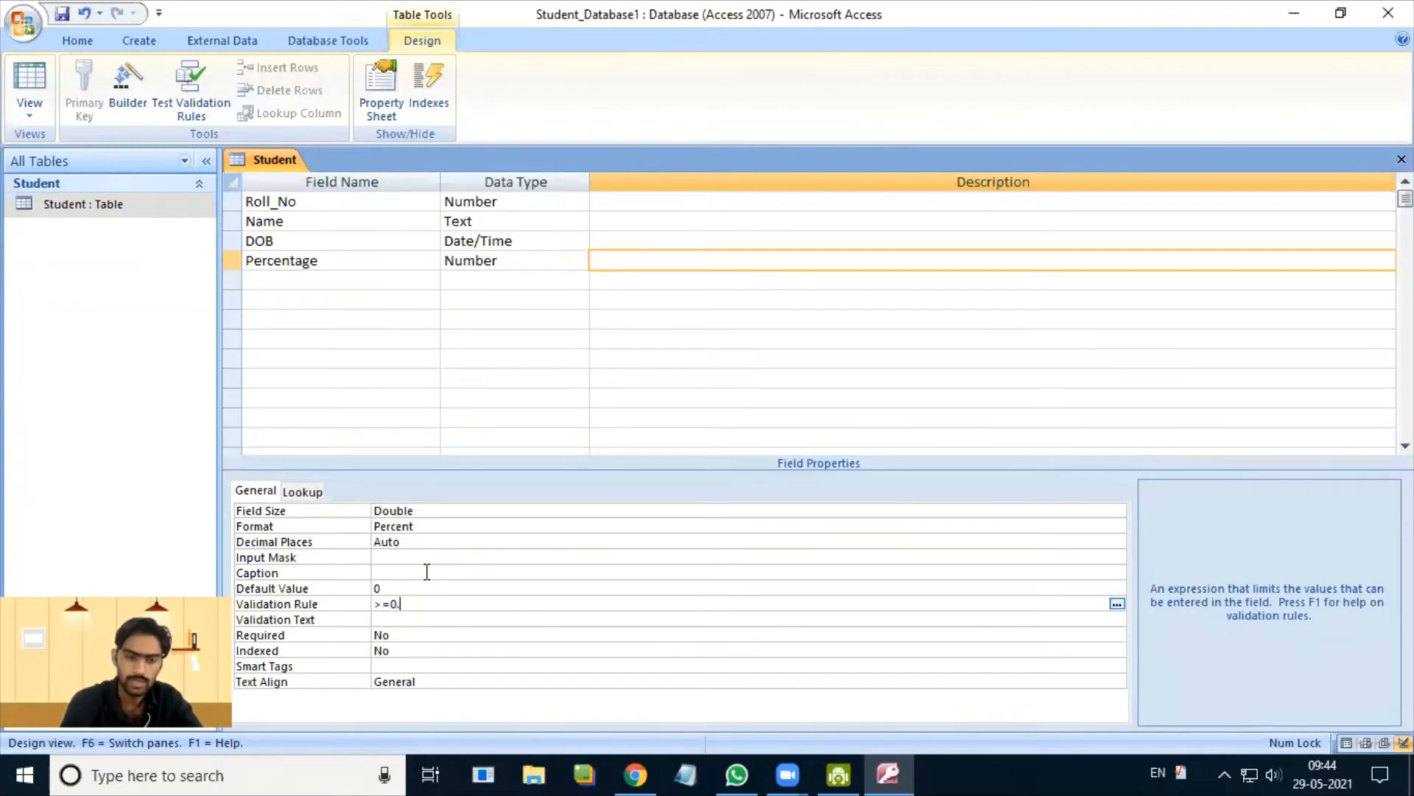
# - Set the Percentage field's validation text to "You Can't Insert Less than 50%"
pyautogui.click(407, 617)
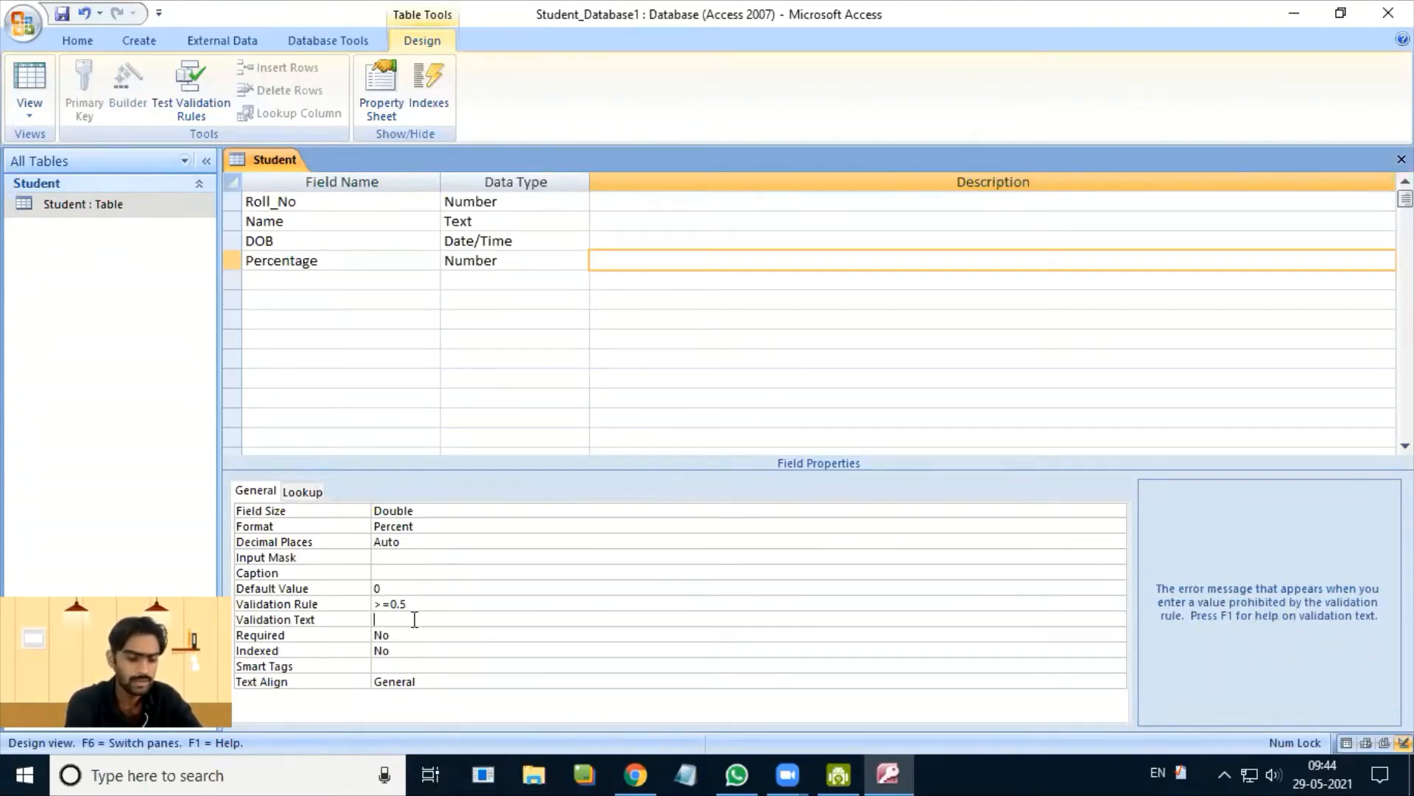
pyautogui.write('You Can')
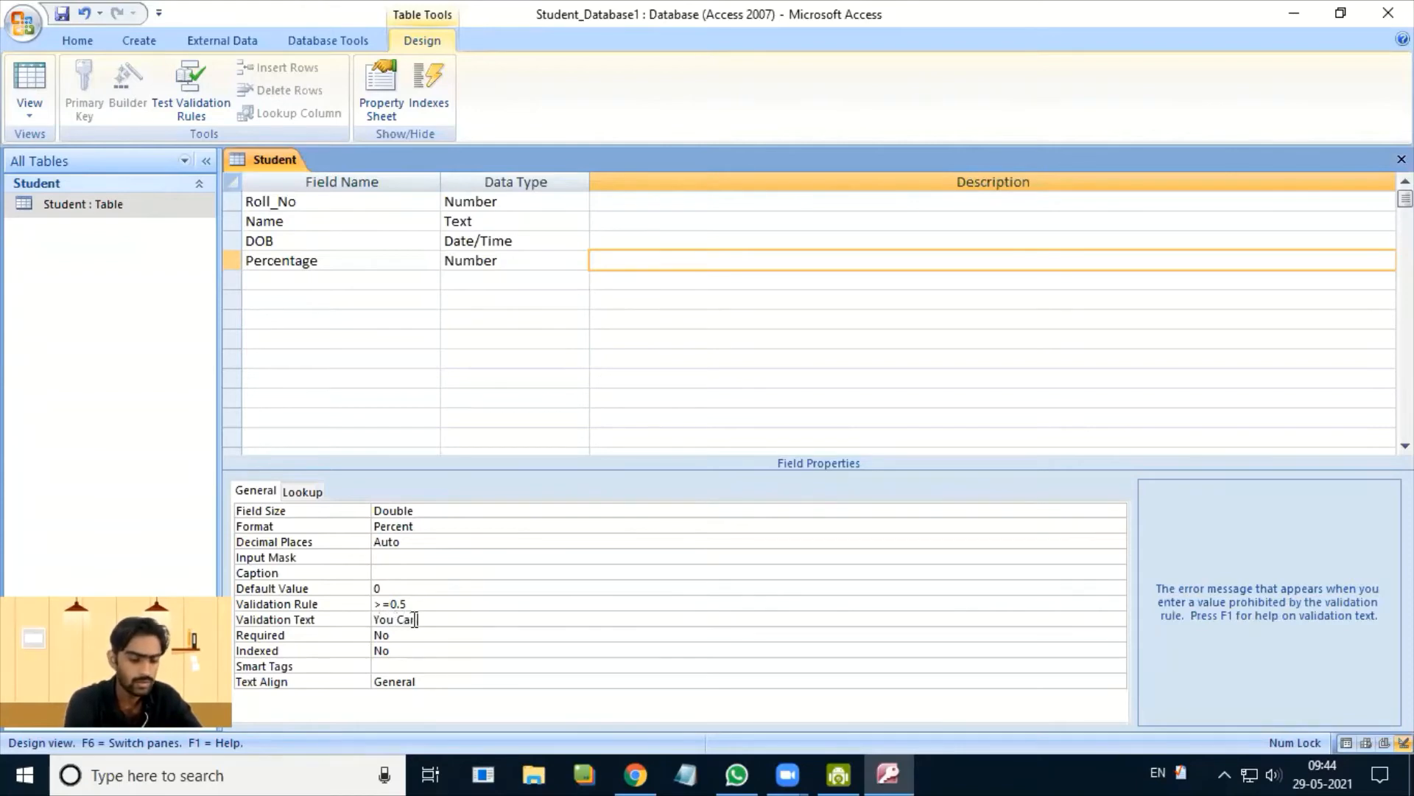
pyautogui.write(' t')
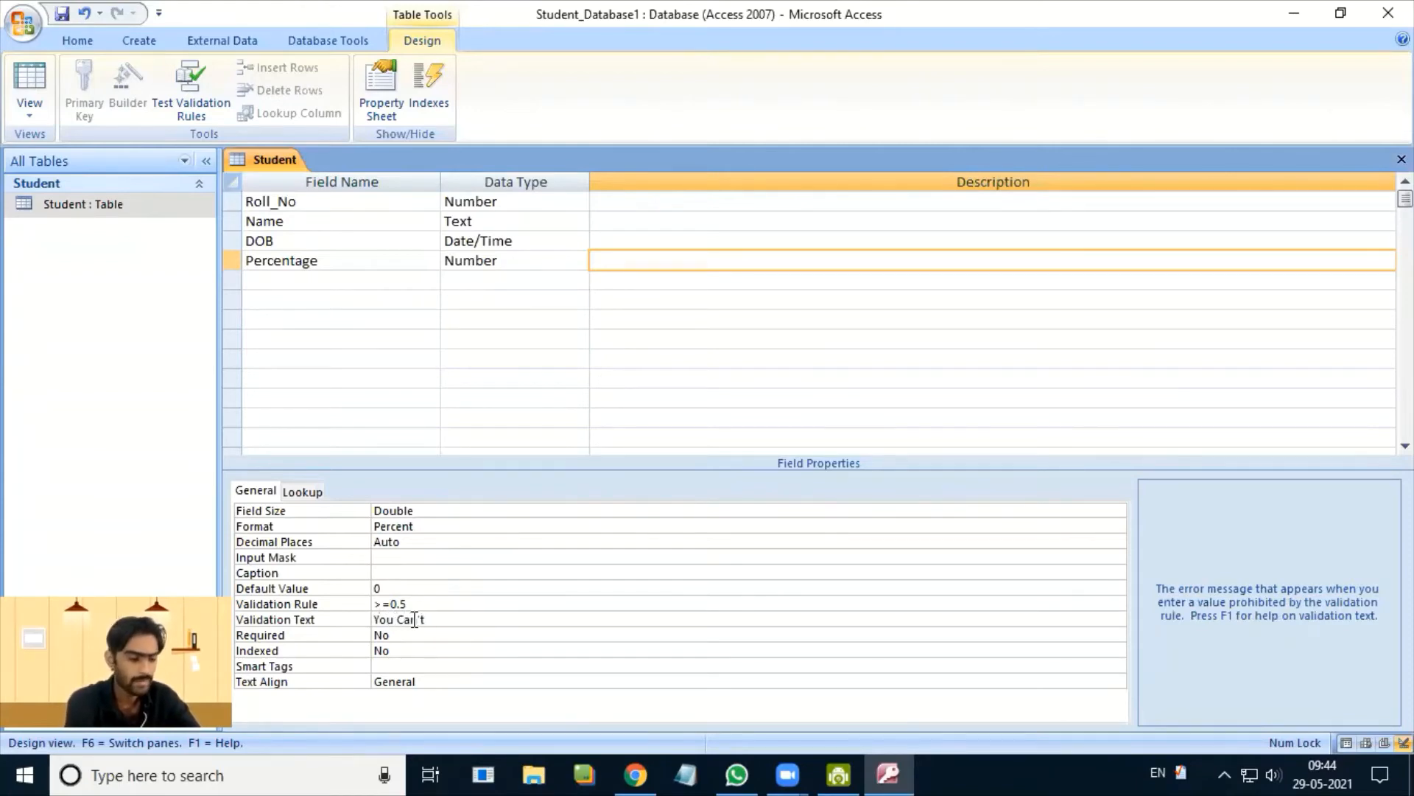
pyautogui.write(' En')
pyautogui.press('BackSpace')
pyautogui.press('BackSpace')
pyautogui.press('BackSpace')
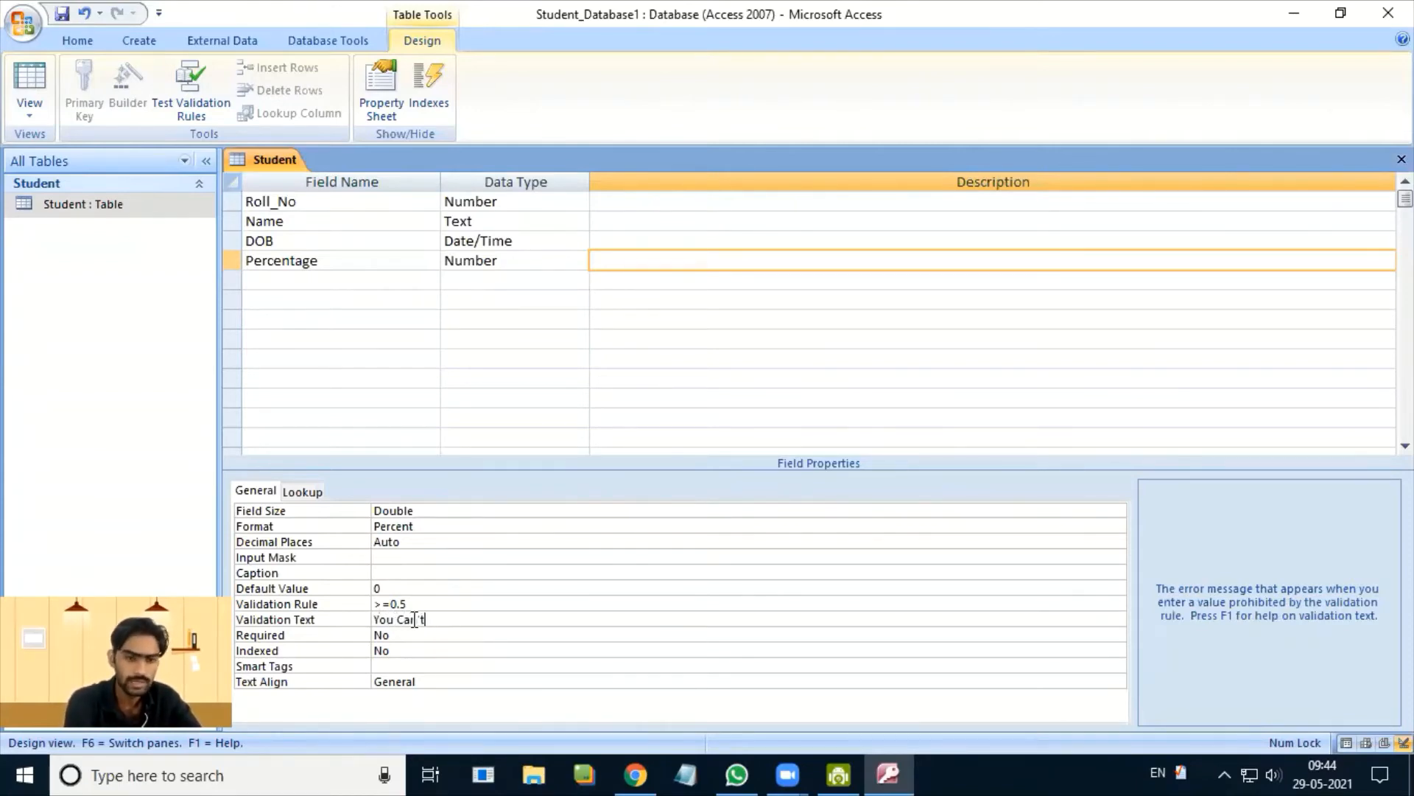
pyautogui.press('BackSpace')
pyautogui.press('BackSpace')
pyautogui.write("'t ")
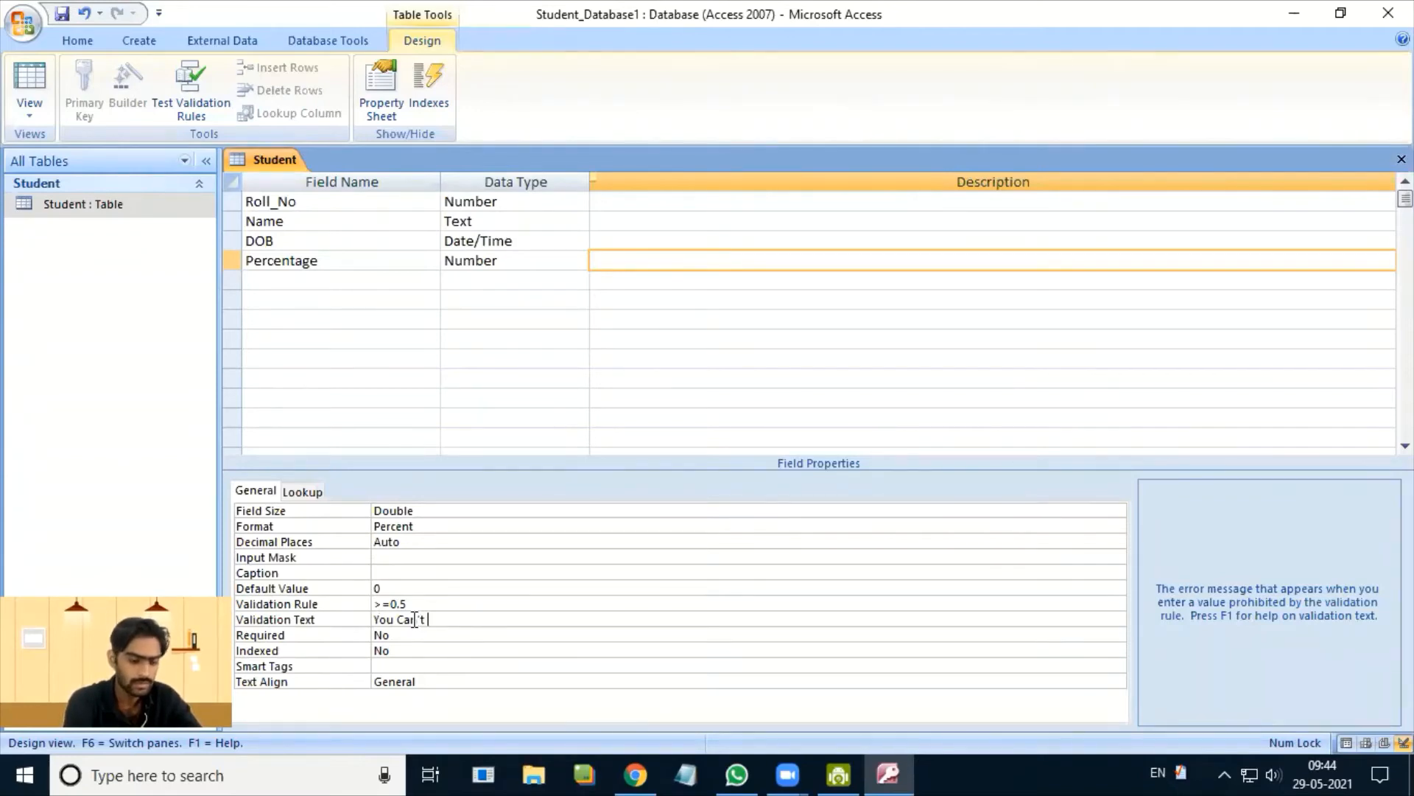
pyautogui.write('Insert')
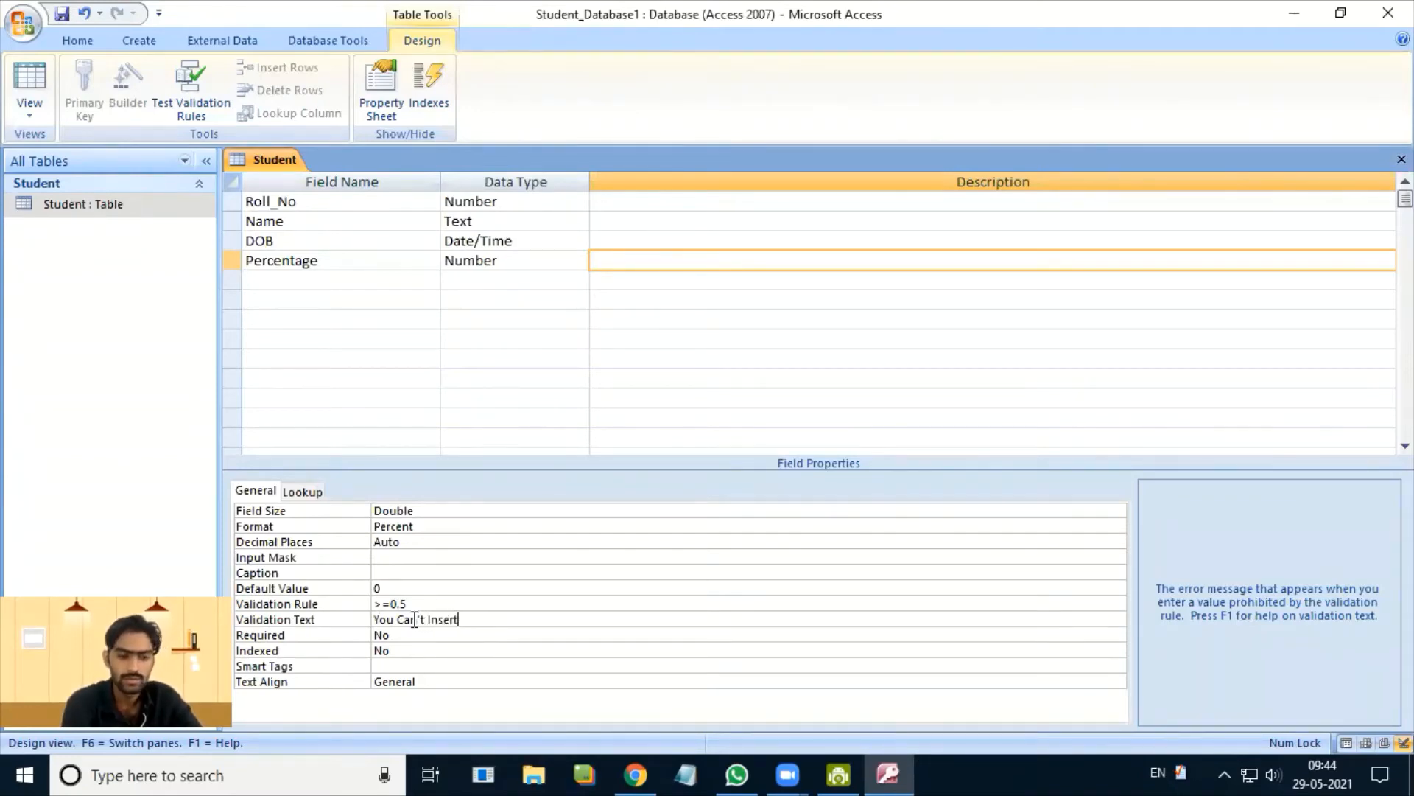
pyautogui.write(' Le')
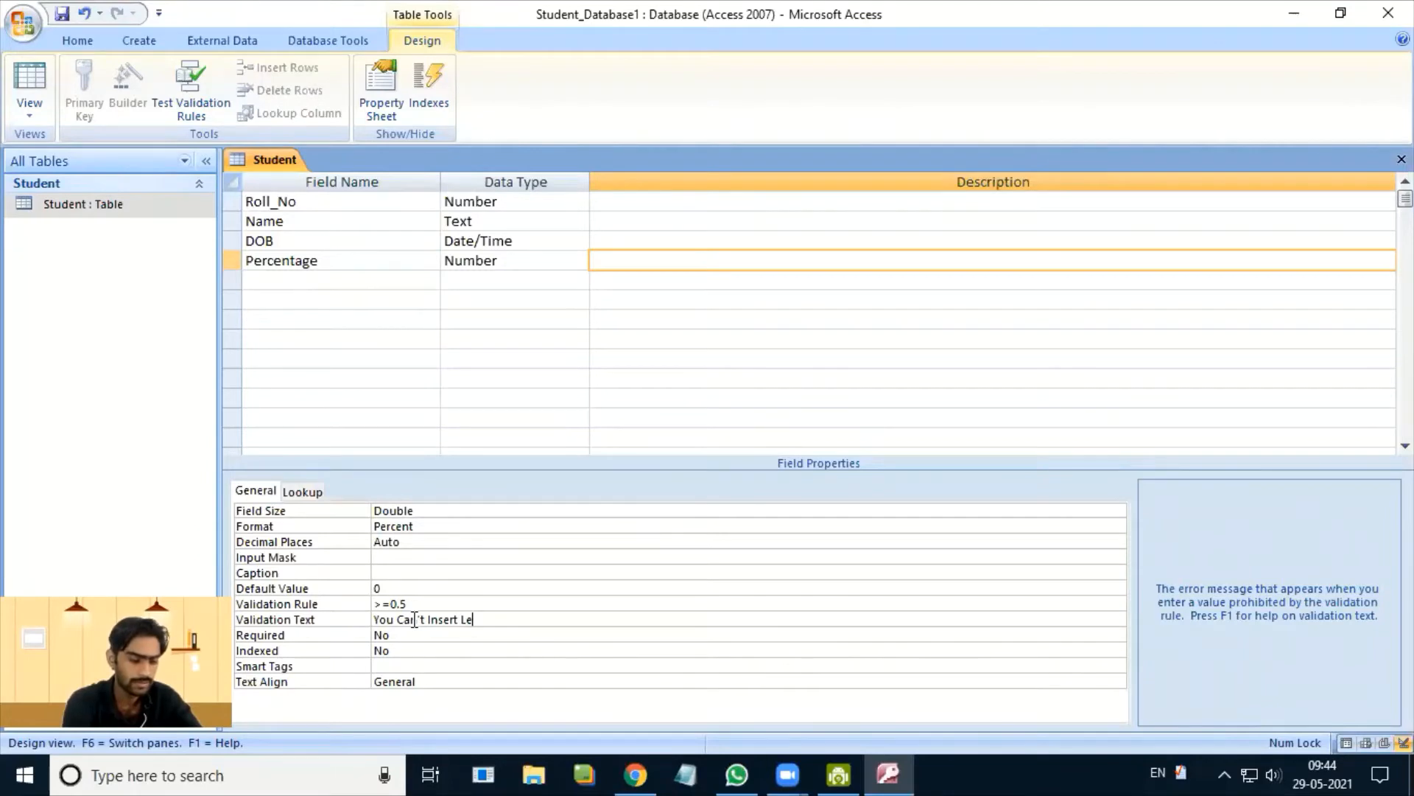
pyautogui.write('ss than ')
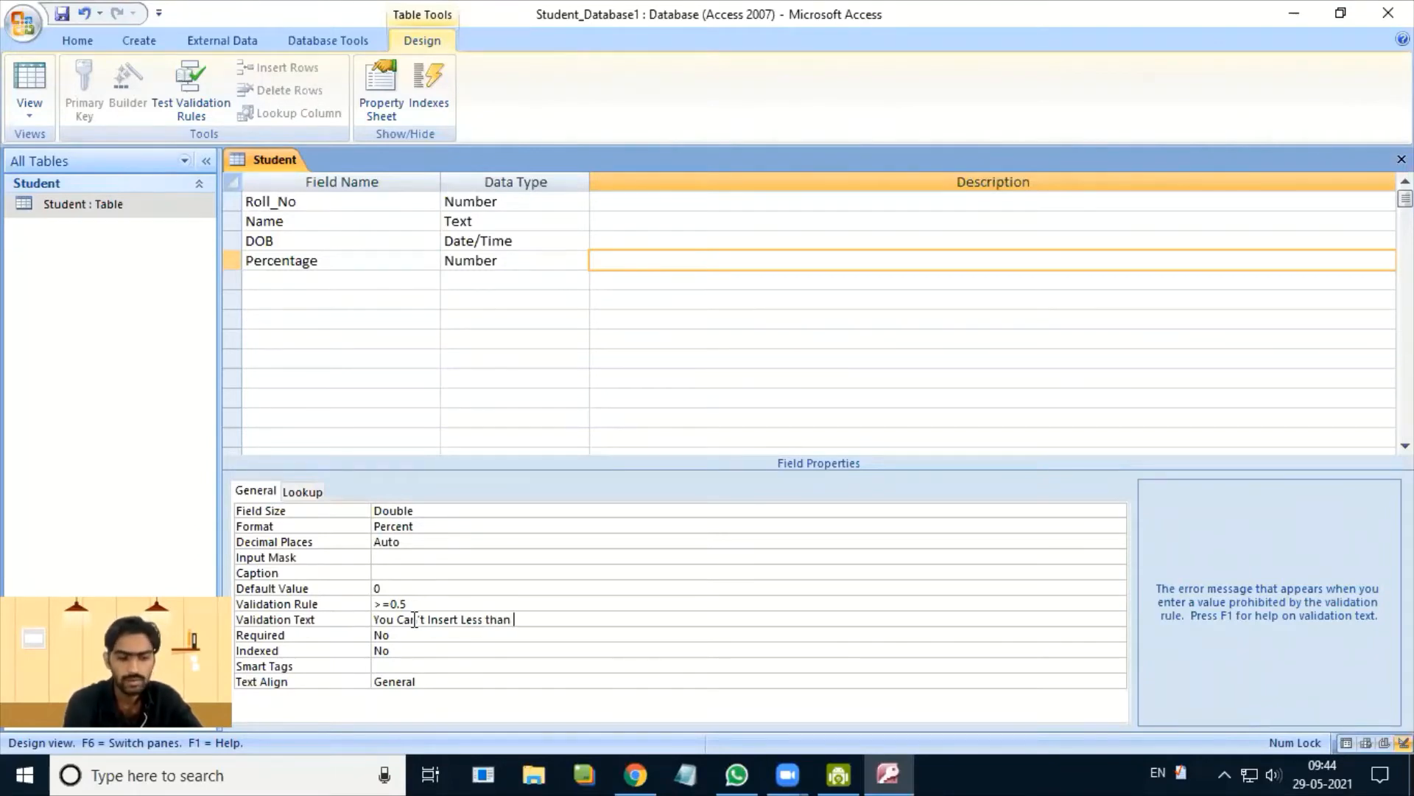
pyautogui.write('50')
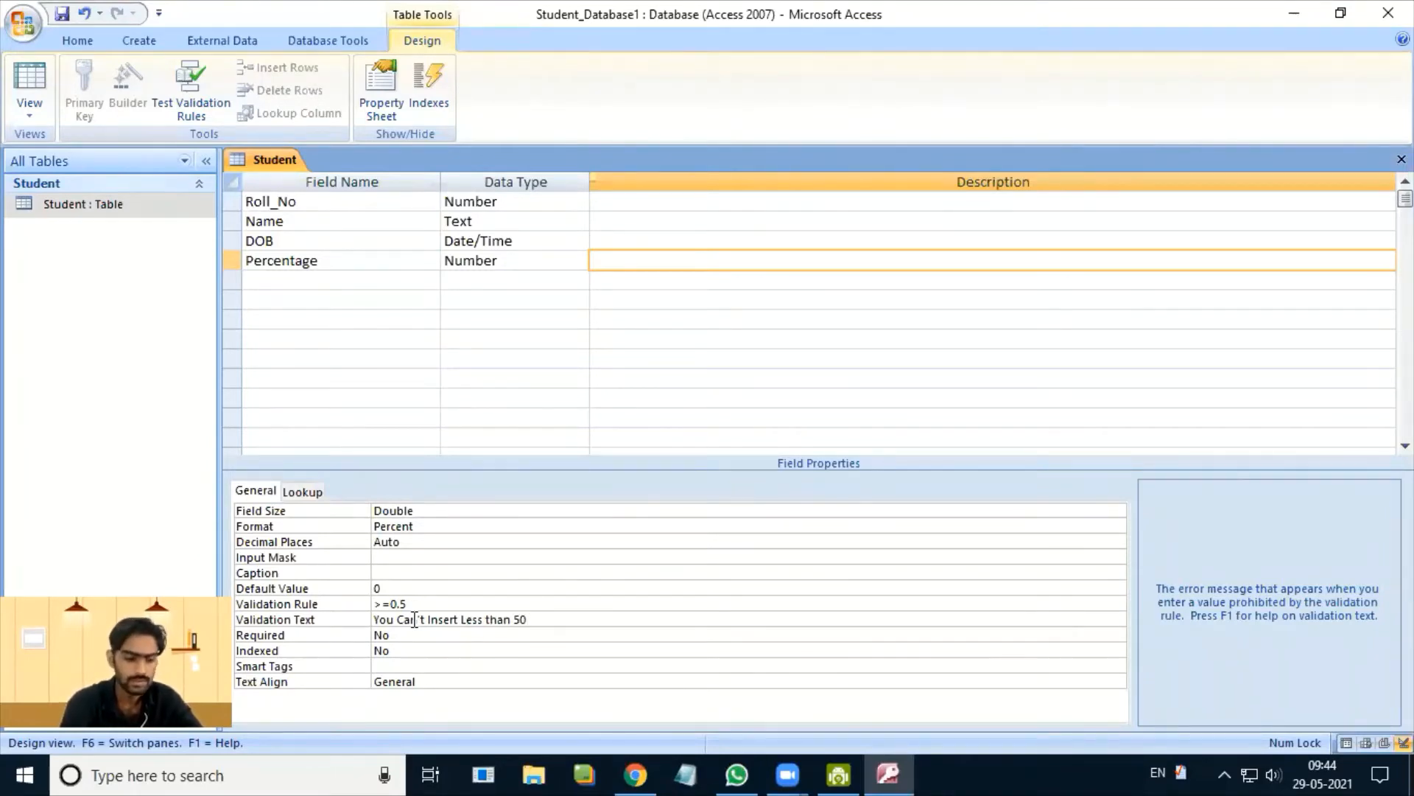
pyautogui.write('%')
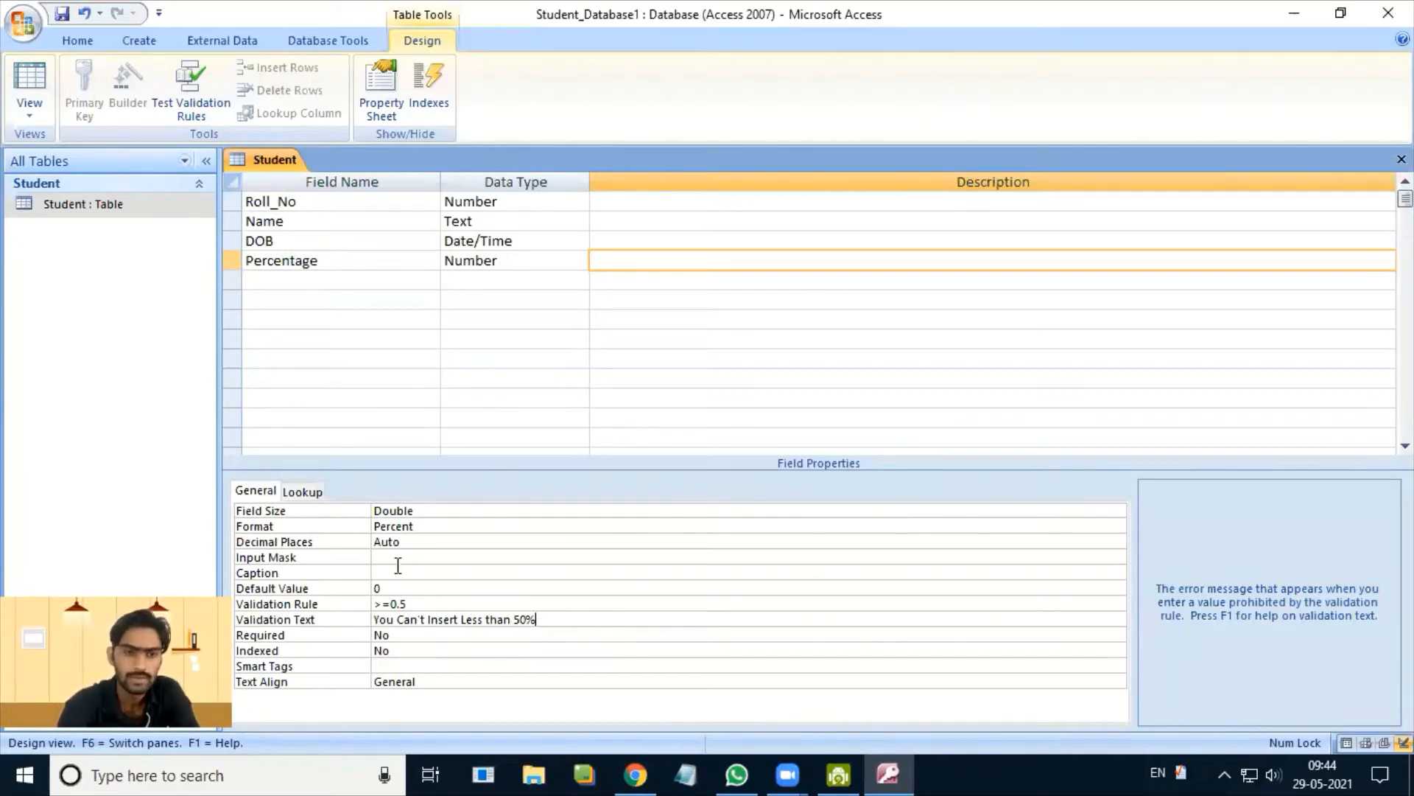
# - Save the Student table design, testing the existing data against the new rules and keeping the new validation setting
pyautogui.rightClick(266, 165)
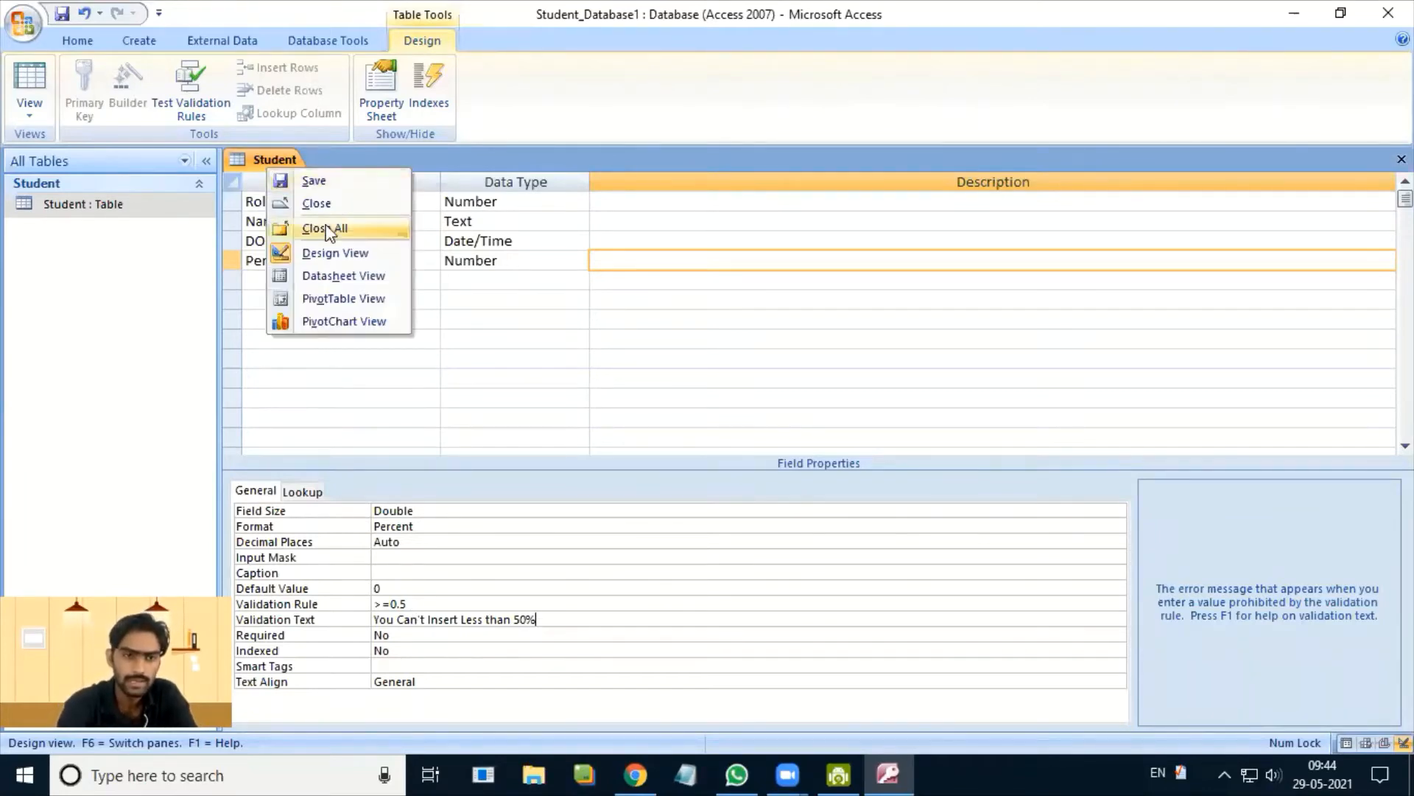
pyautogui.click(313, 181)
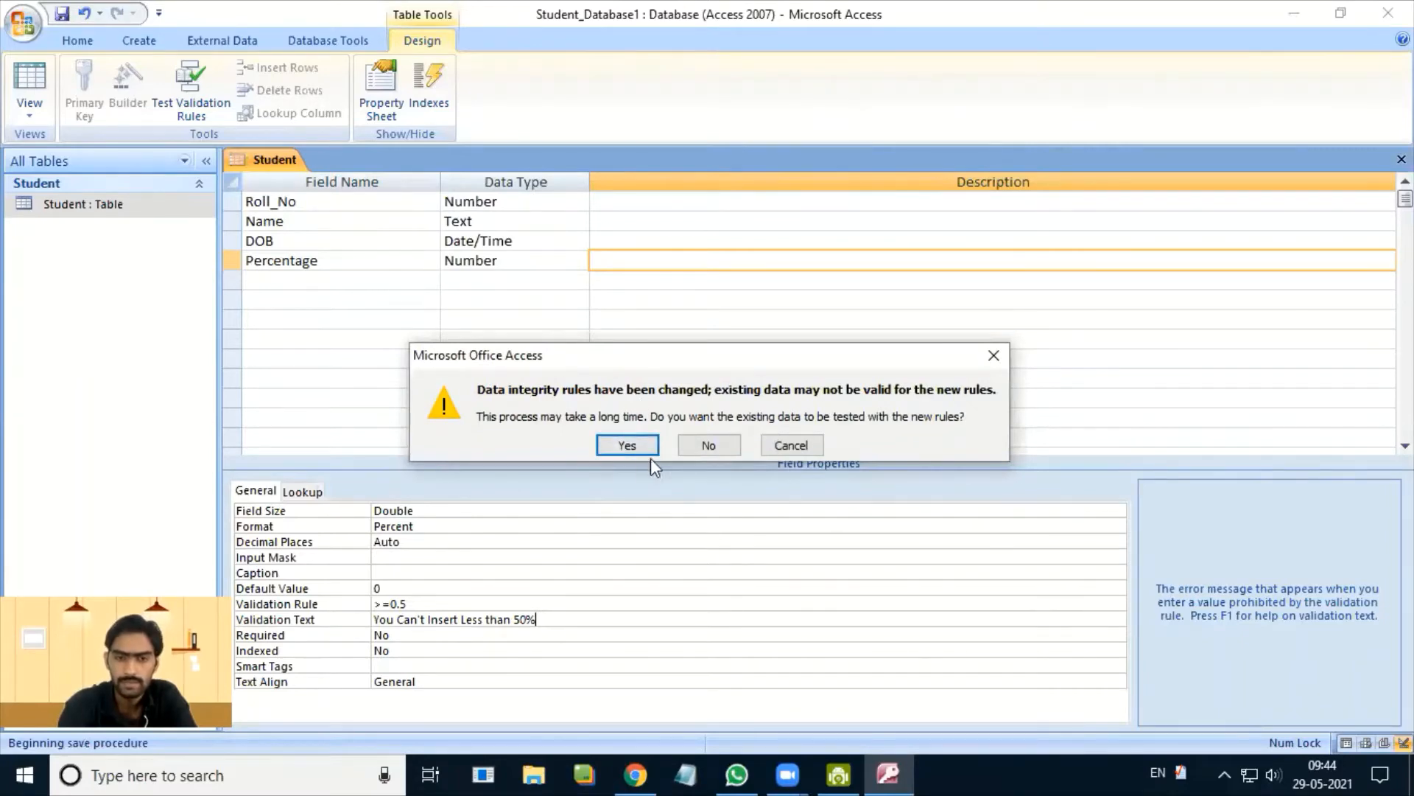
pyautogui.click(630, 443)
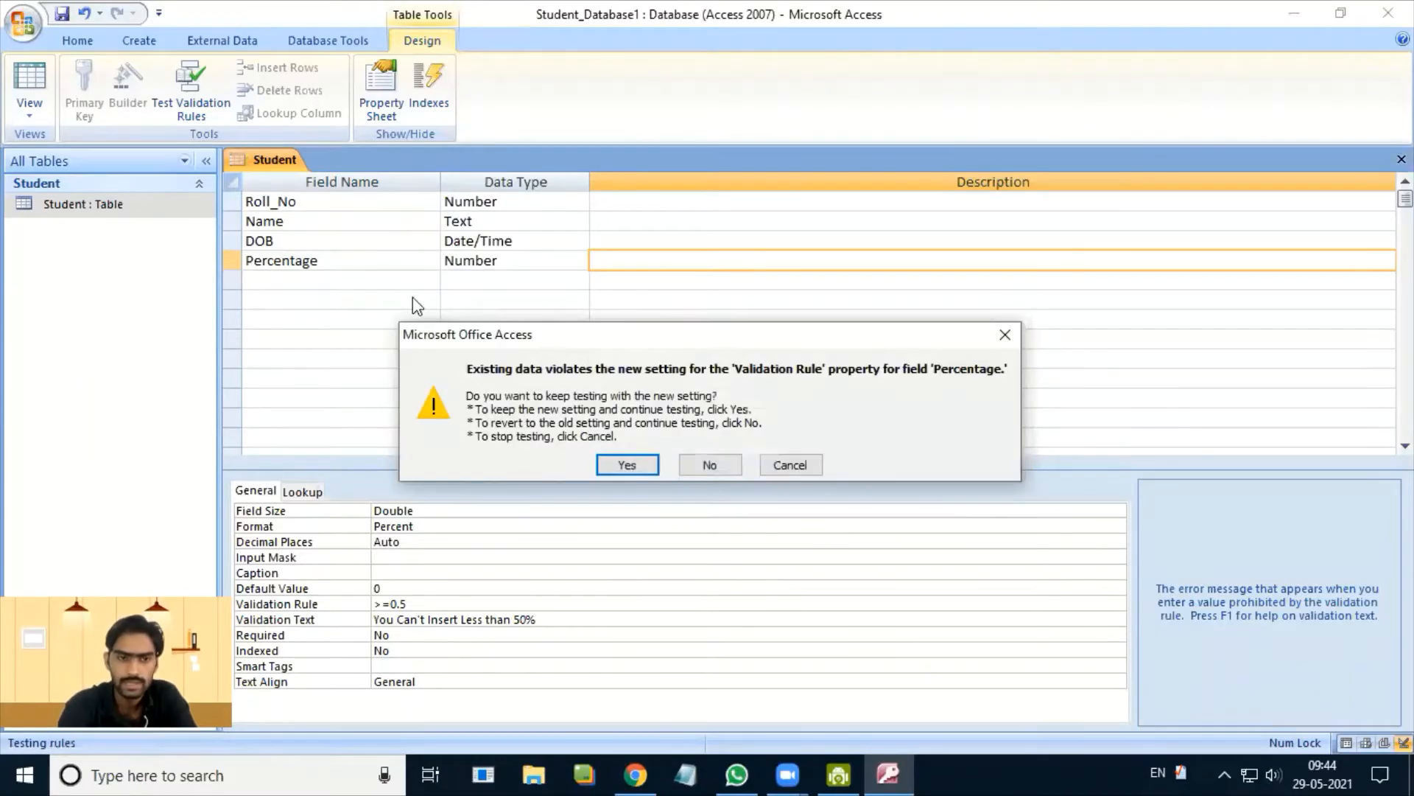
pyautogui.click(631, 463)
# - Show the Student table as a datasheet and enter 50% as the Percentage of the first record
pyautogui.rightClick(279, 164)
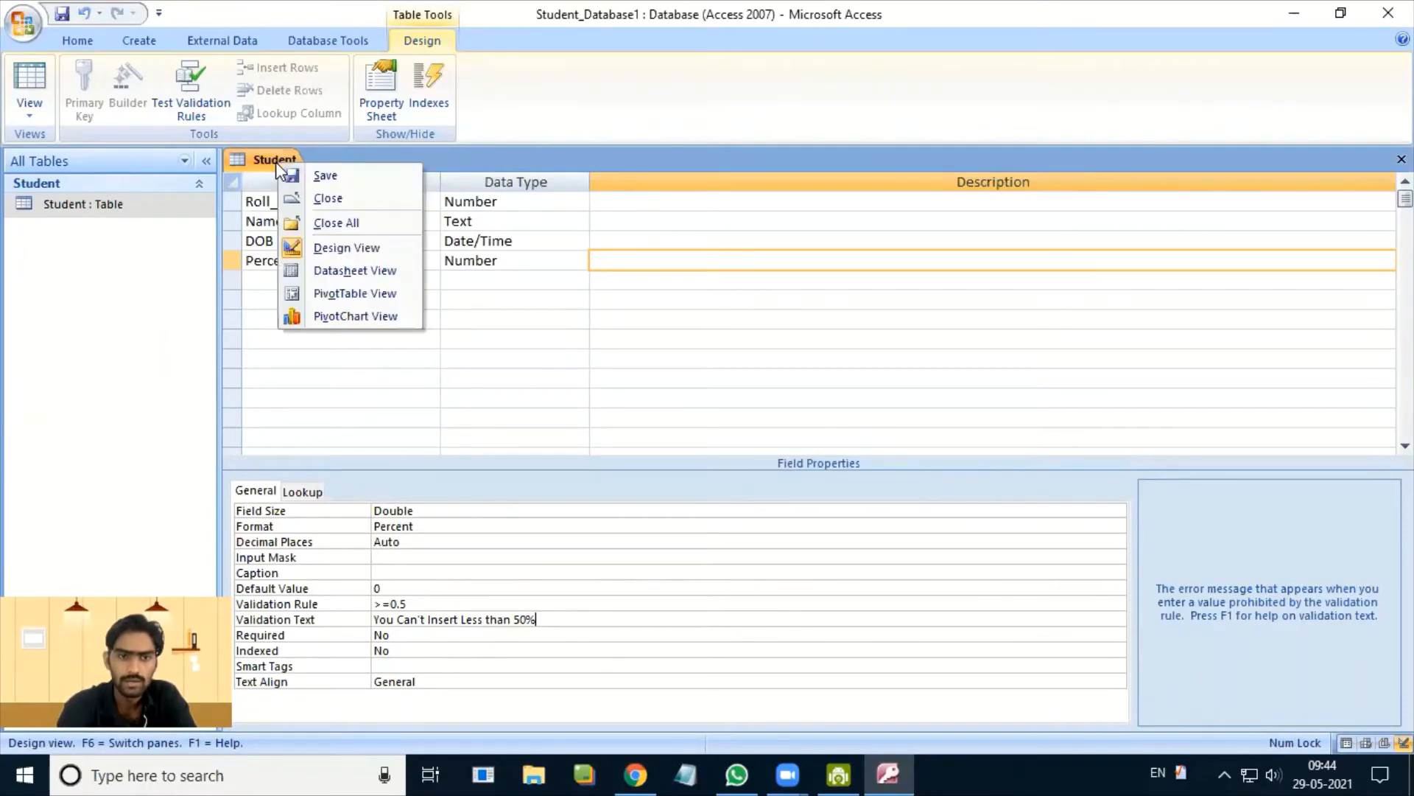
pyautogui.click(337, 270)
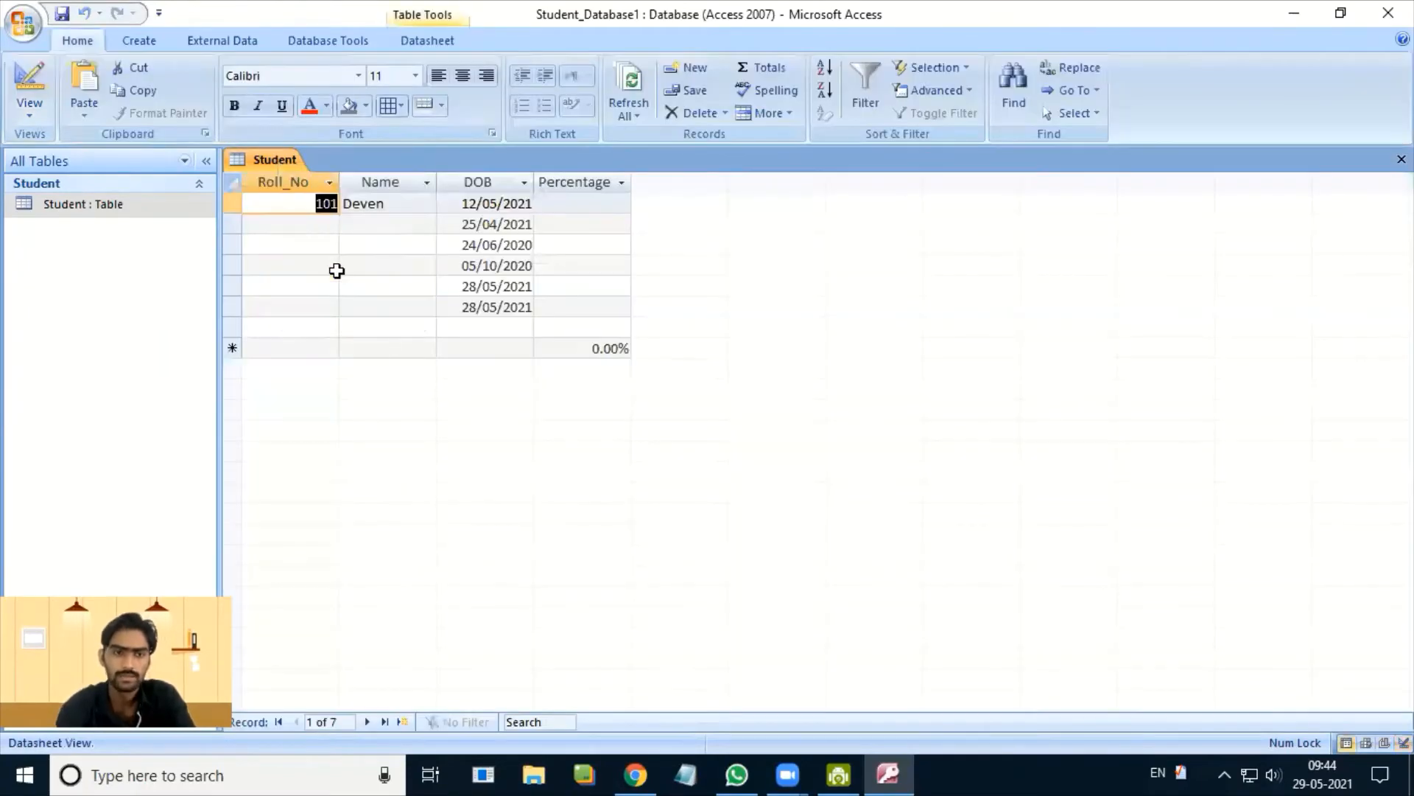
pyautogui.click(580, 204)
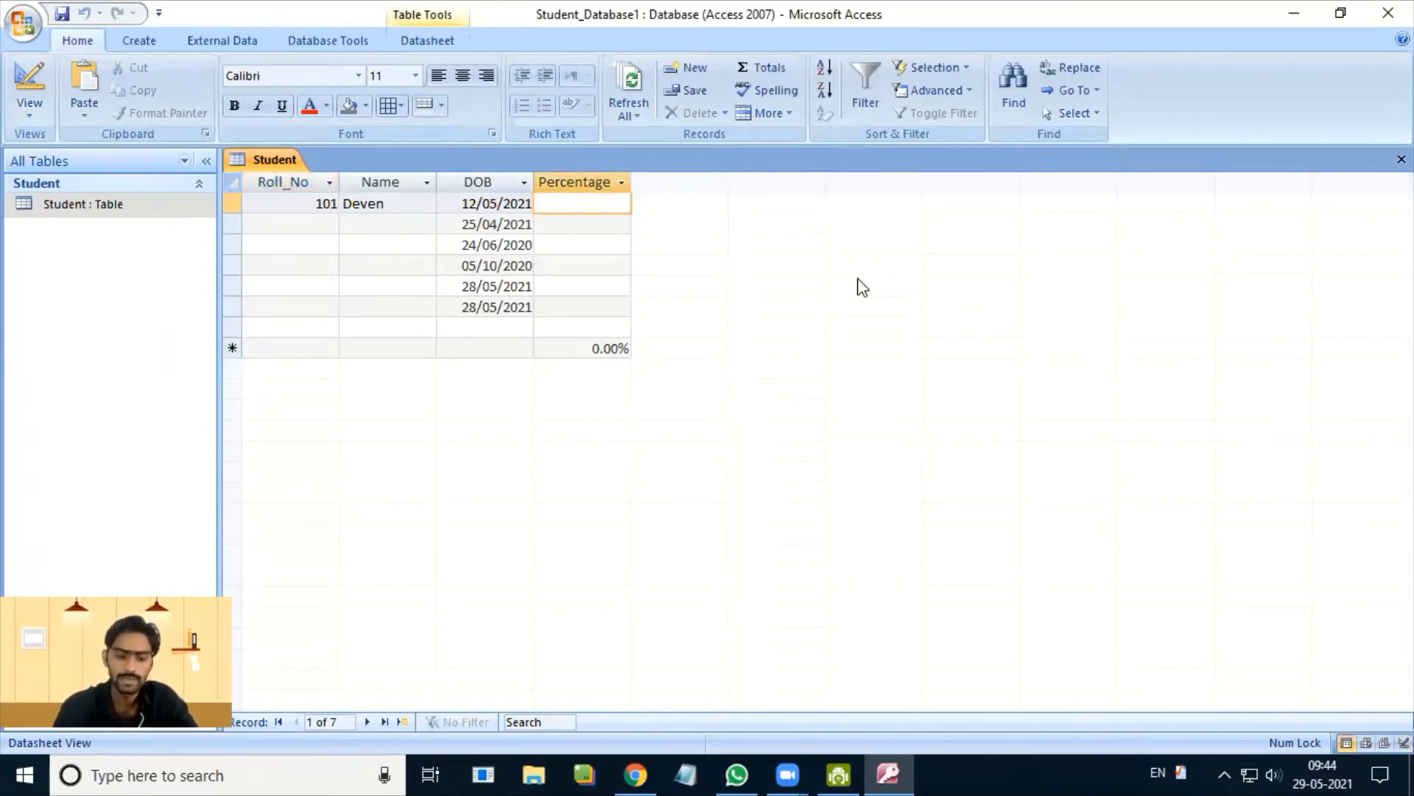
pyautogui.write('50')
pyautogui.press('Return')
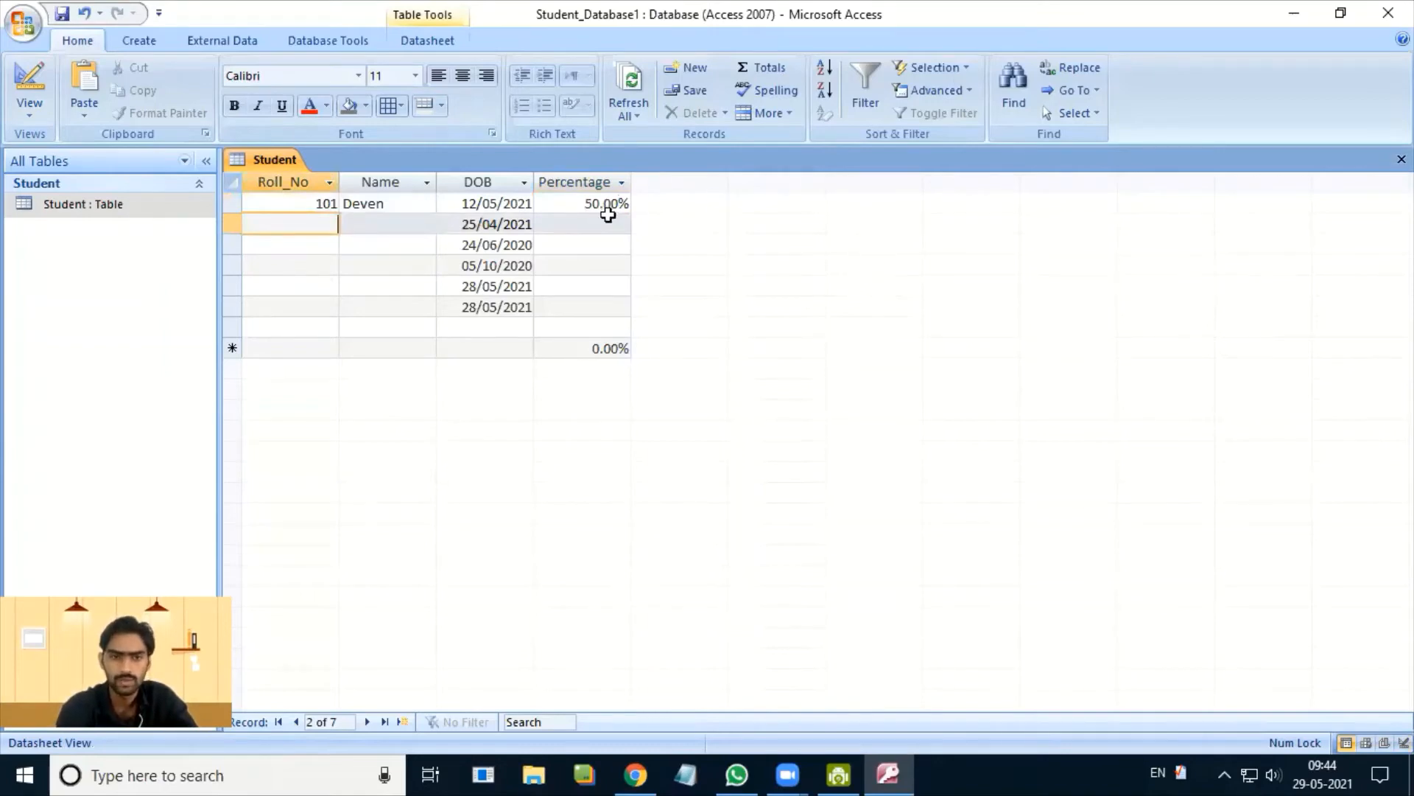
# - Try to enter 40% as the Percentage of the second record, and erase the entered number
pyautogui.click(603, 222)
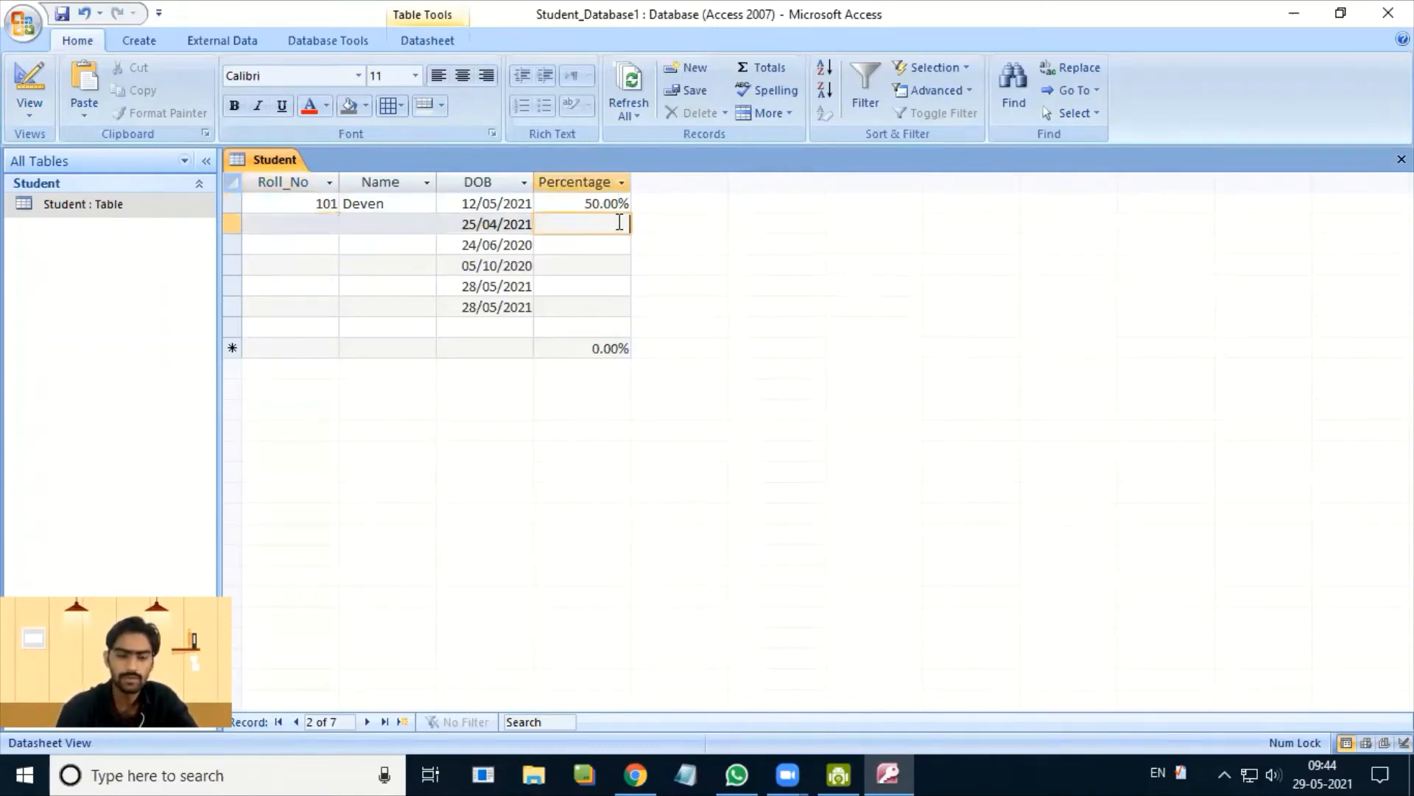
pyautogui.write('40')
pyautogui.press('Return')
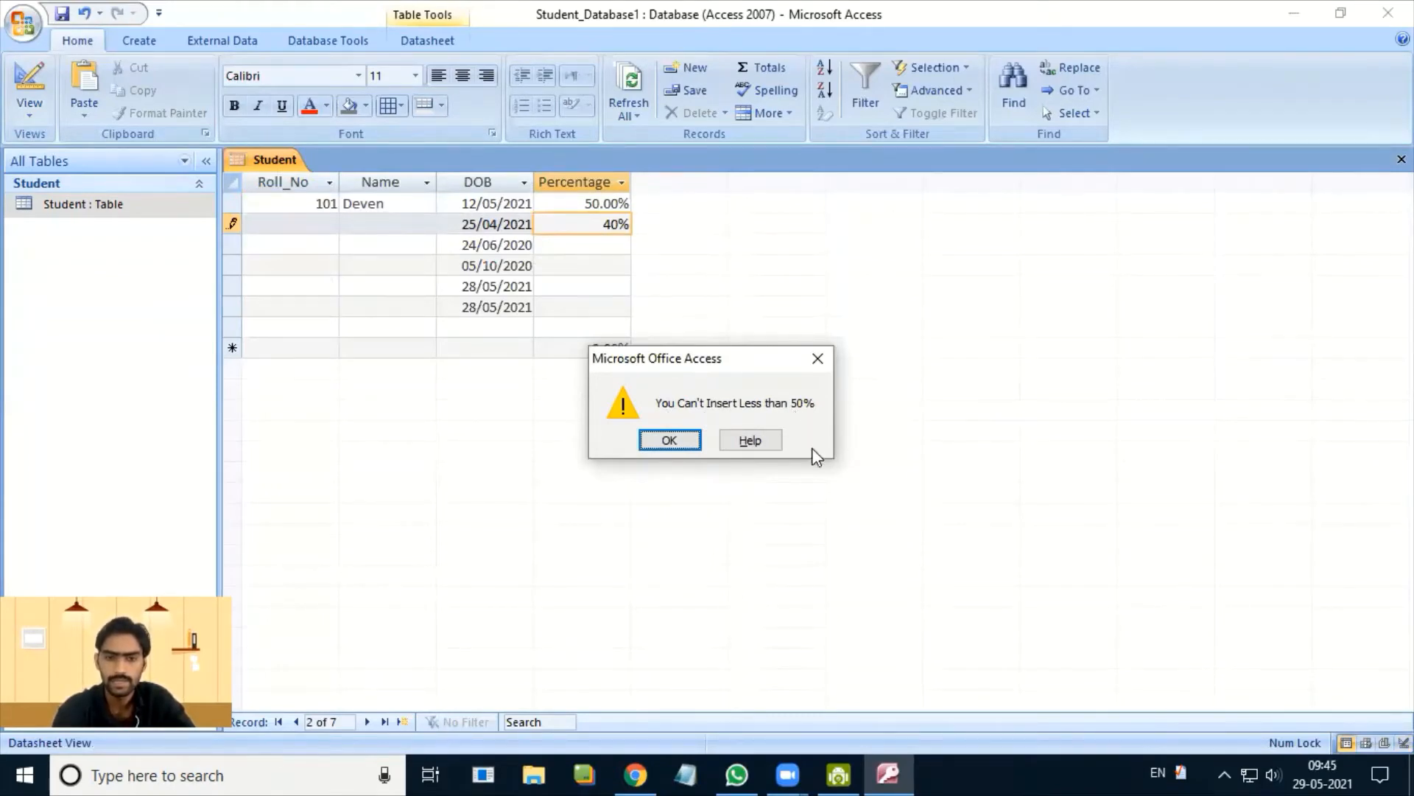
pyautogui.click(670, 440)
pyautogui.click(588, 246)
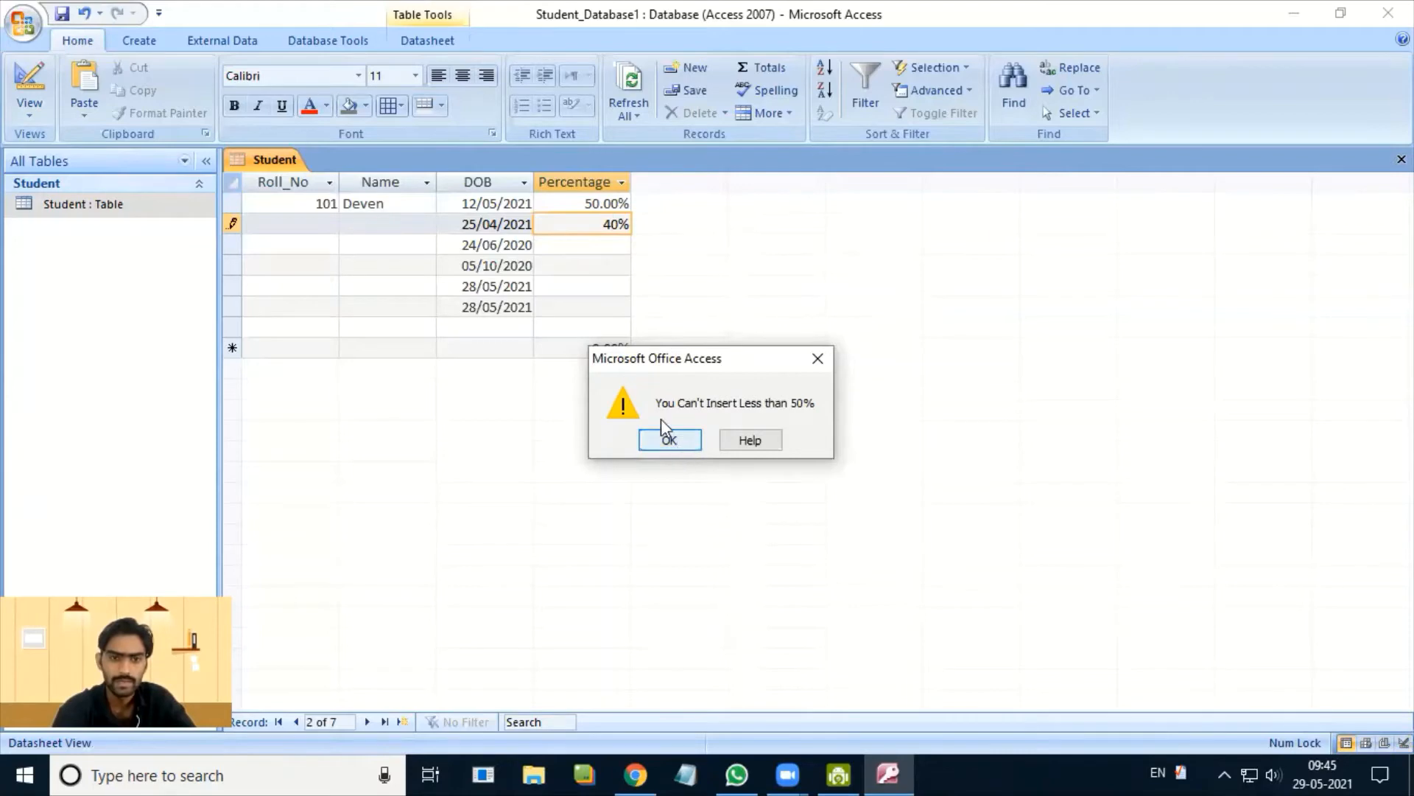
pyautogui.click(668, 438)
pyautogui.press('BackSpace')
pyautogui.press('BackSpace')
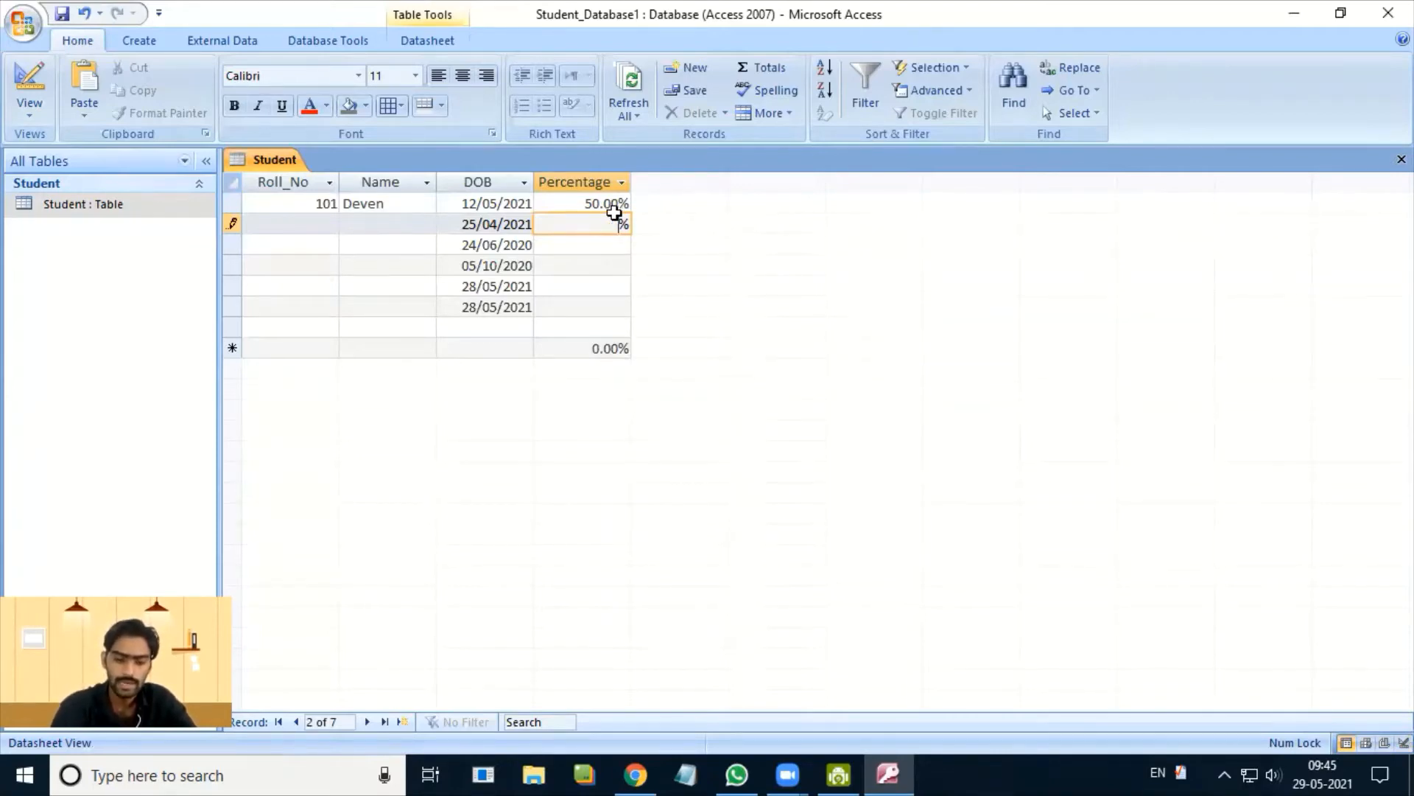
# - Try to enter 49% as the Percentage of the second record and dismiss the validation message
pyautogui.write('49')
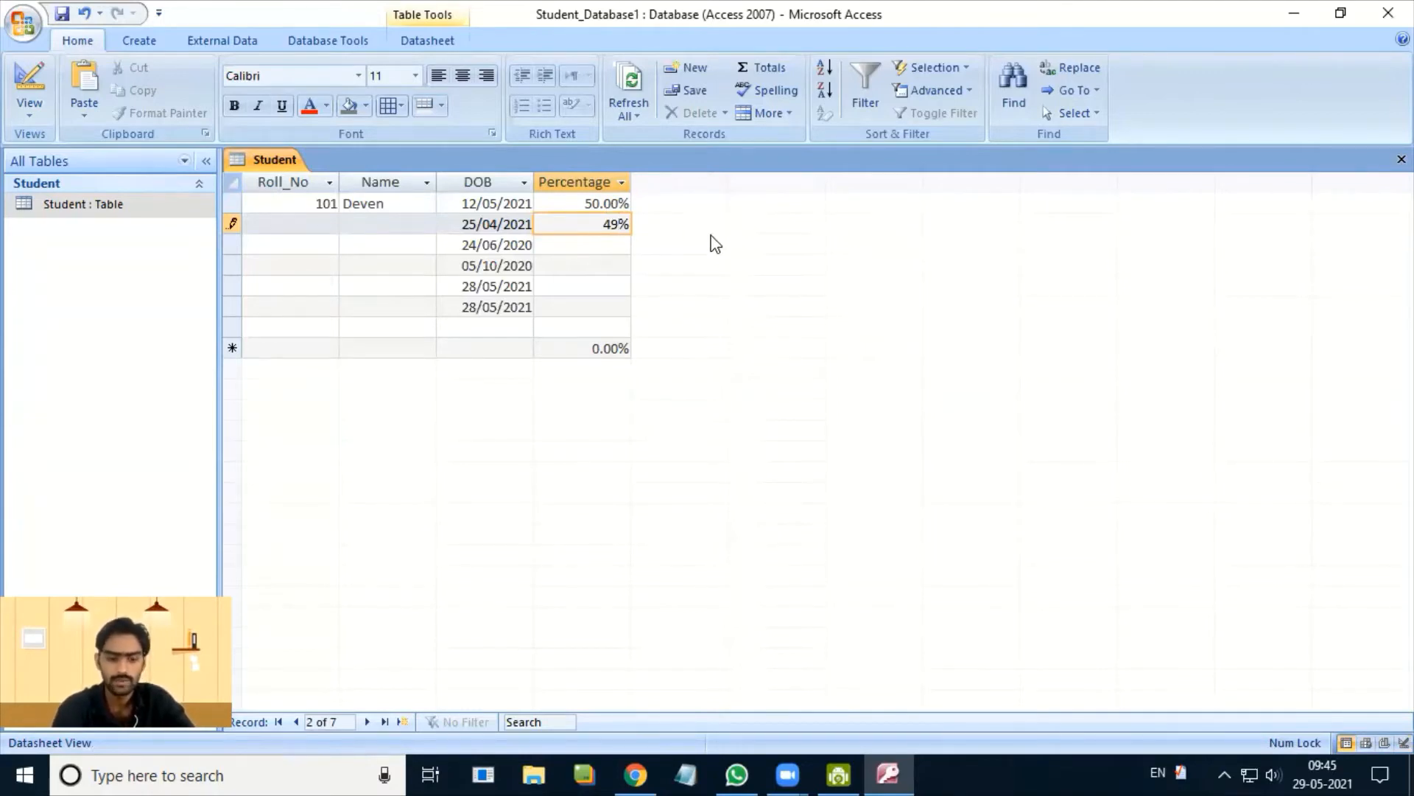
pyautogui.press('Return')
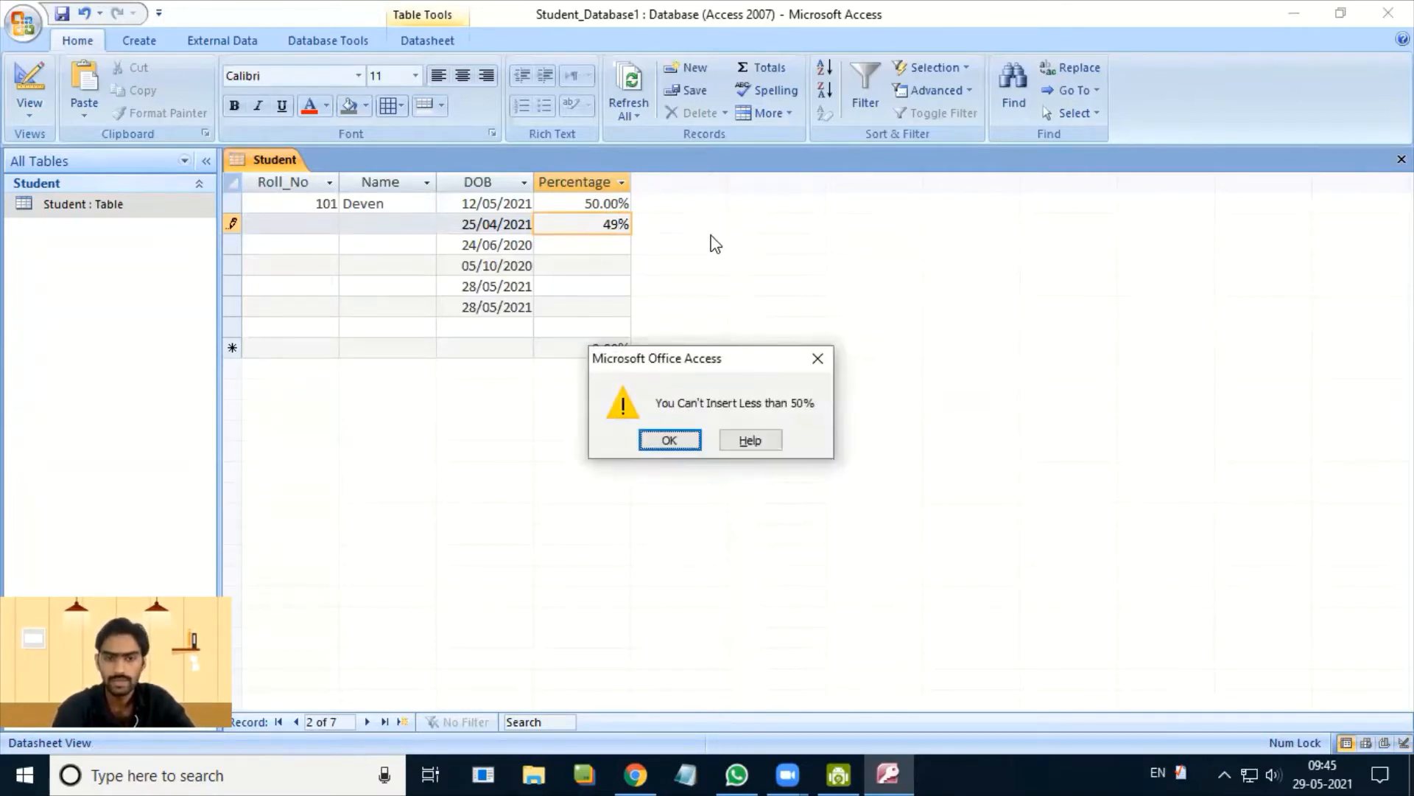
pyautogui.press('Return')
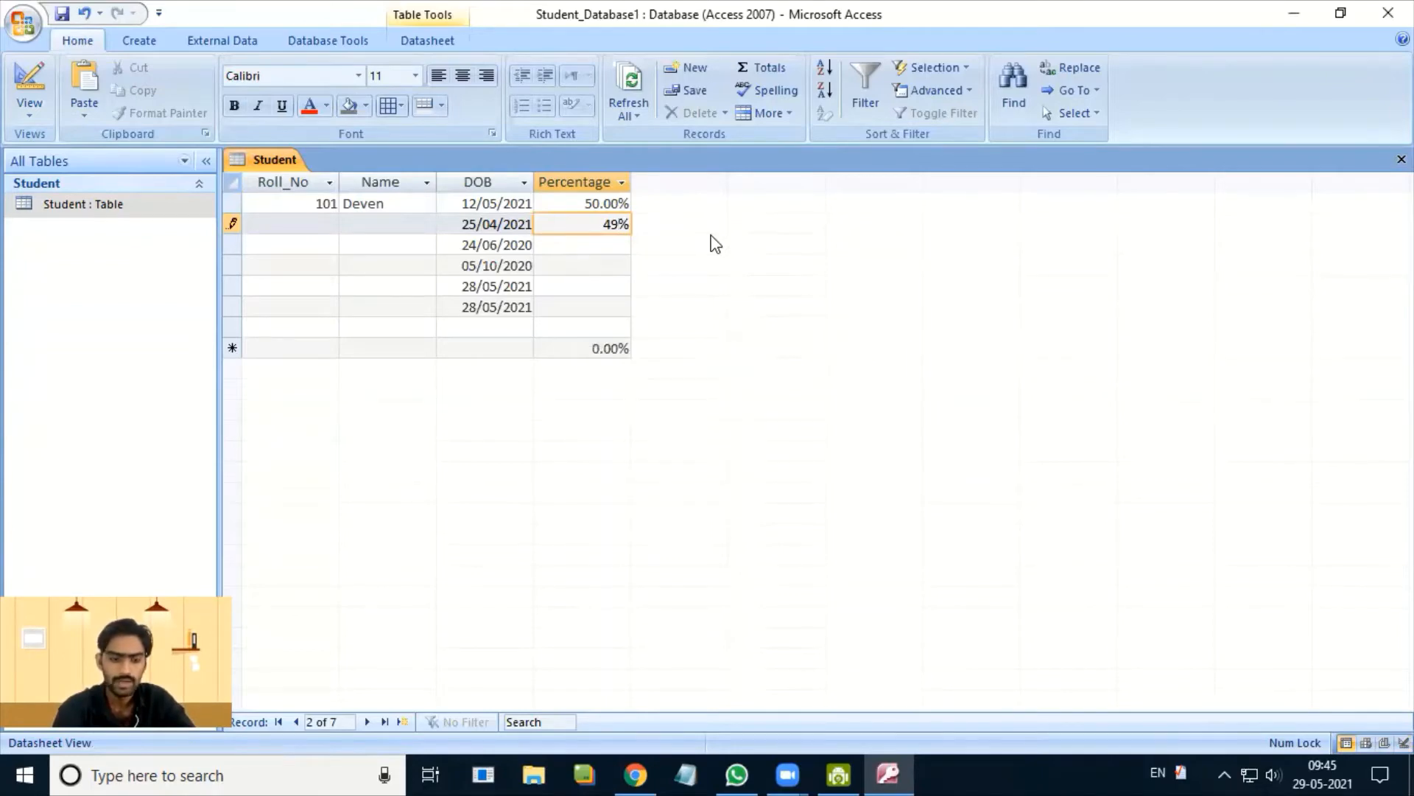
# - Replace the rejected number in the second record's Percentage with 50% and commit the record
pyautogui.press('BackSpace')
pyautogui.press('BackSpace')
pyautogui.write('50')
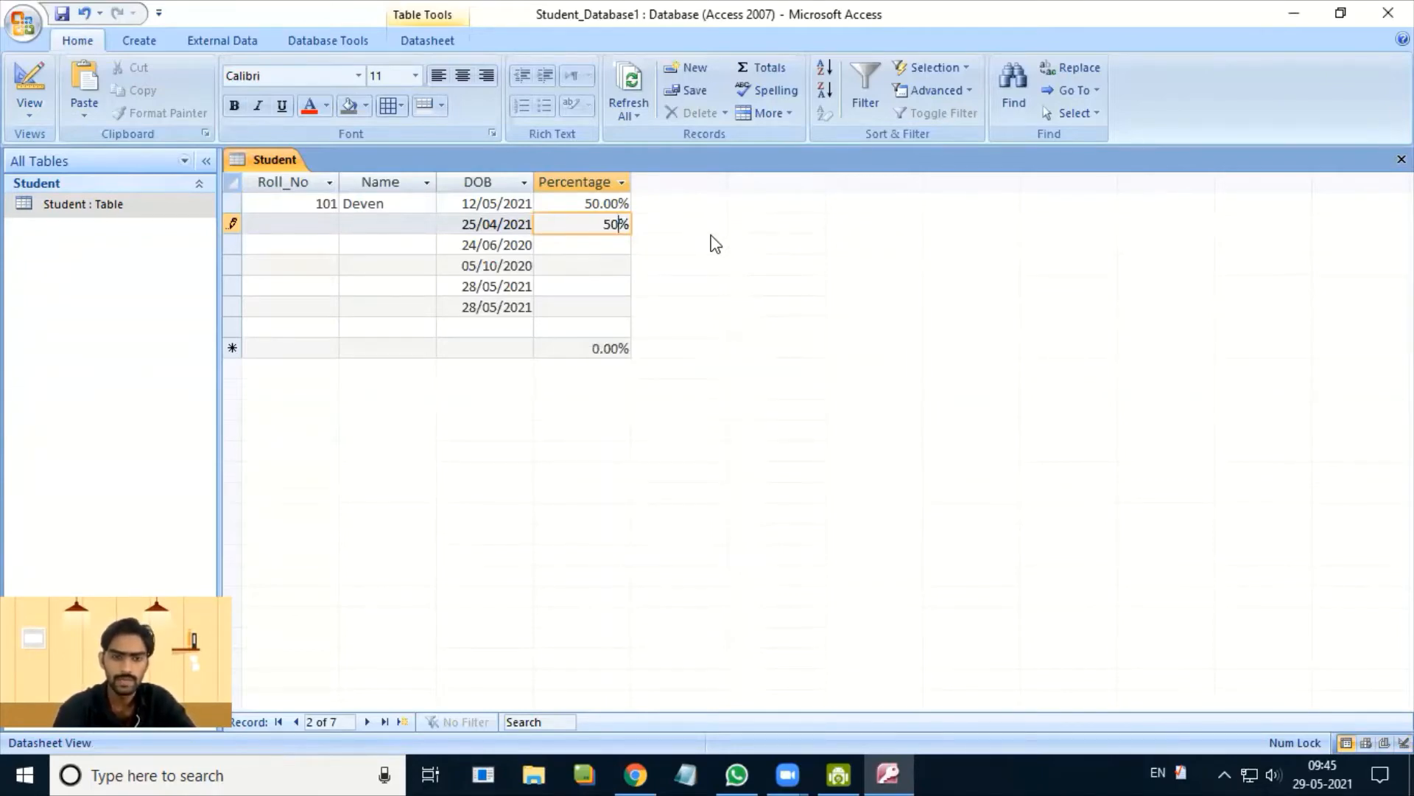
pyautogui.press('Return')
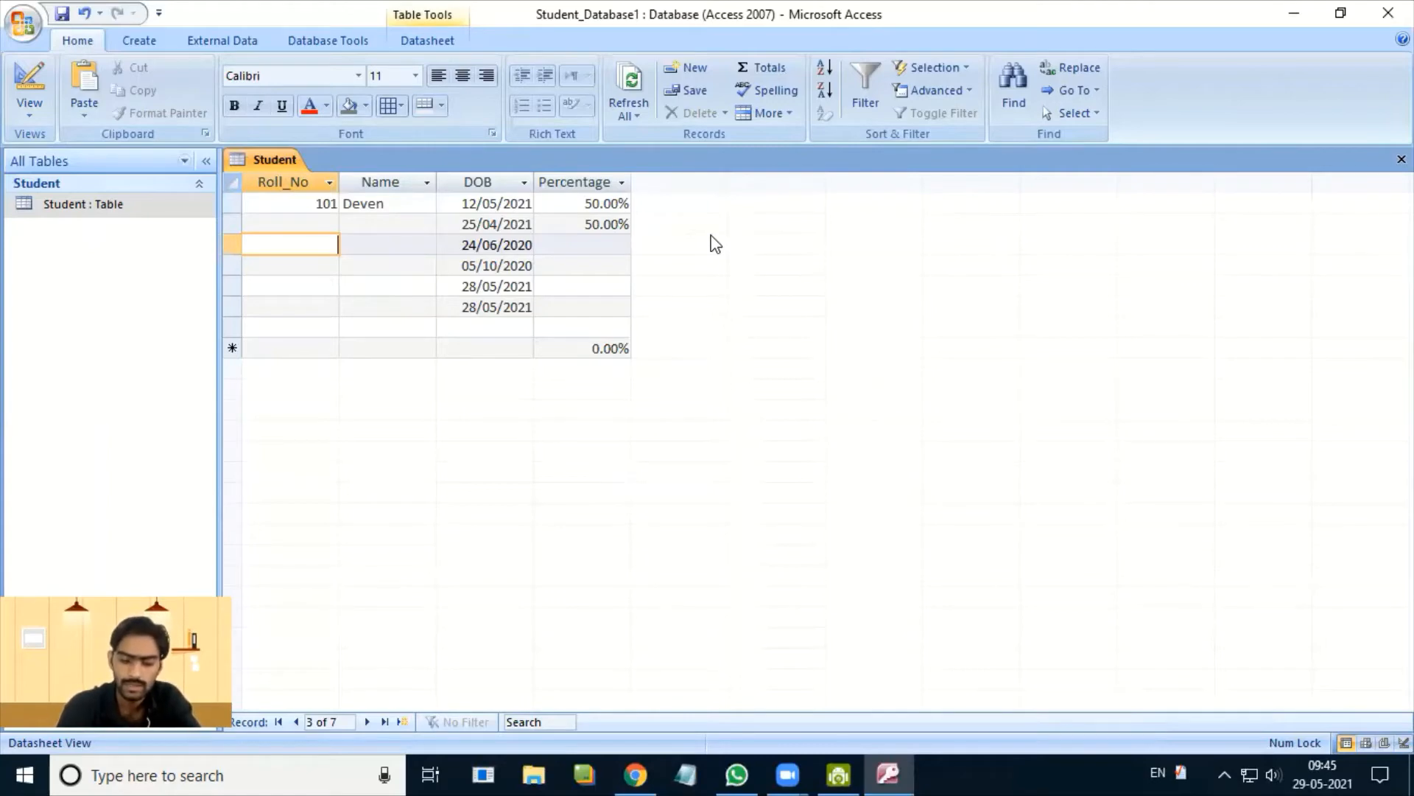
pyautogui.write('80')
pyautogui.press('BackSpace')
pyautogui.press('BackSpace')
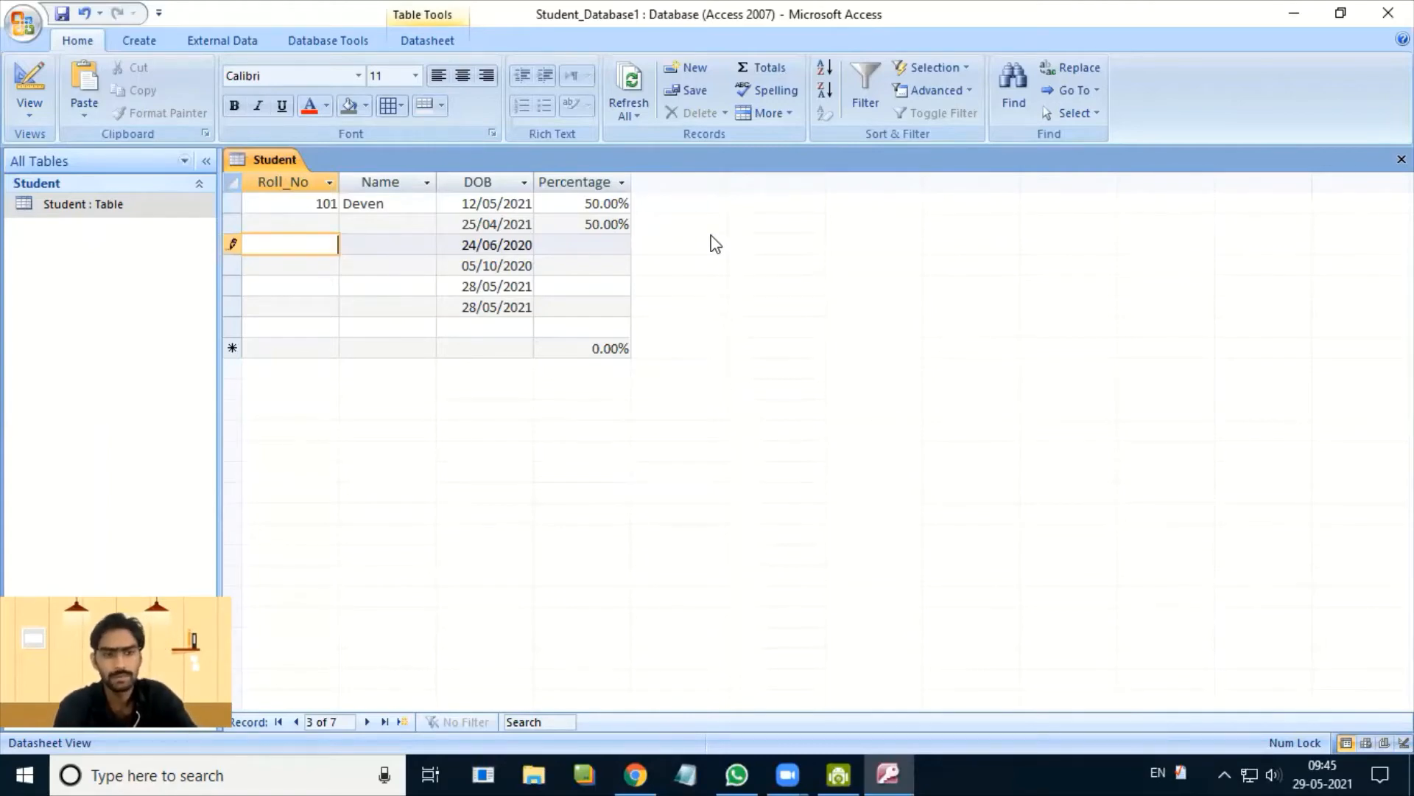
# - Enter 85% as the Percentage of the third record and commit the record
pyautogui.press('Tab')
pyautogui.press('Tab')
pyautogui.press('Tab')
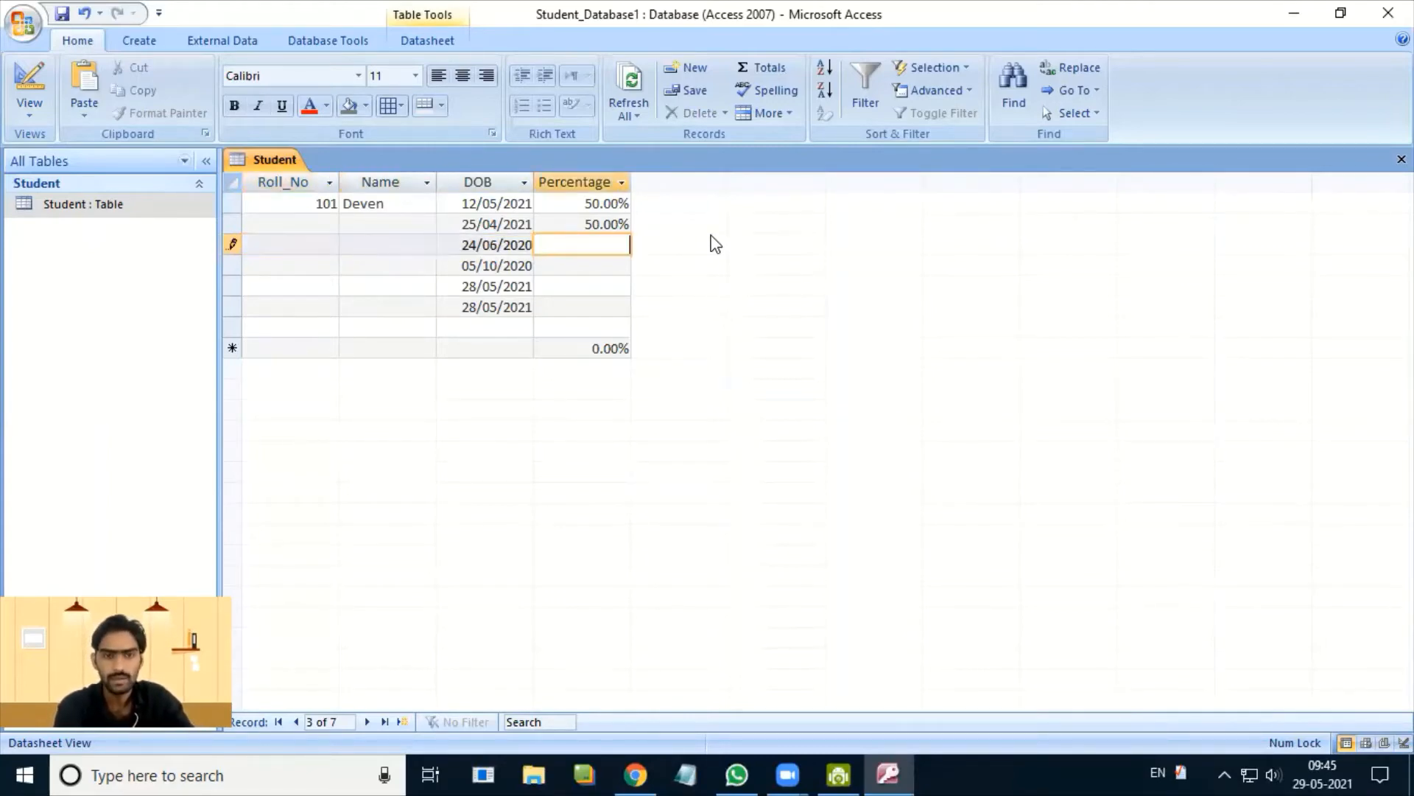
pyautogui.write('85')
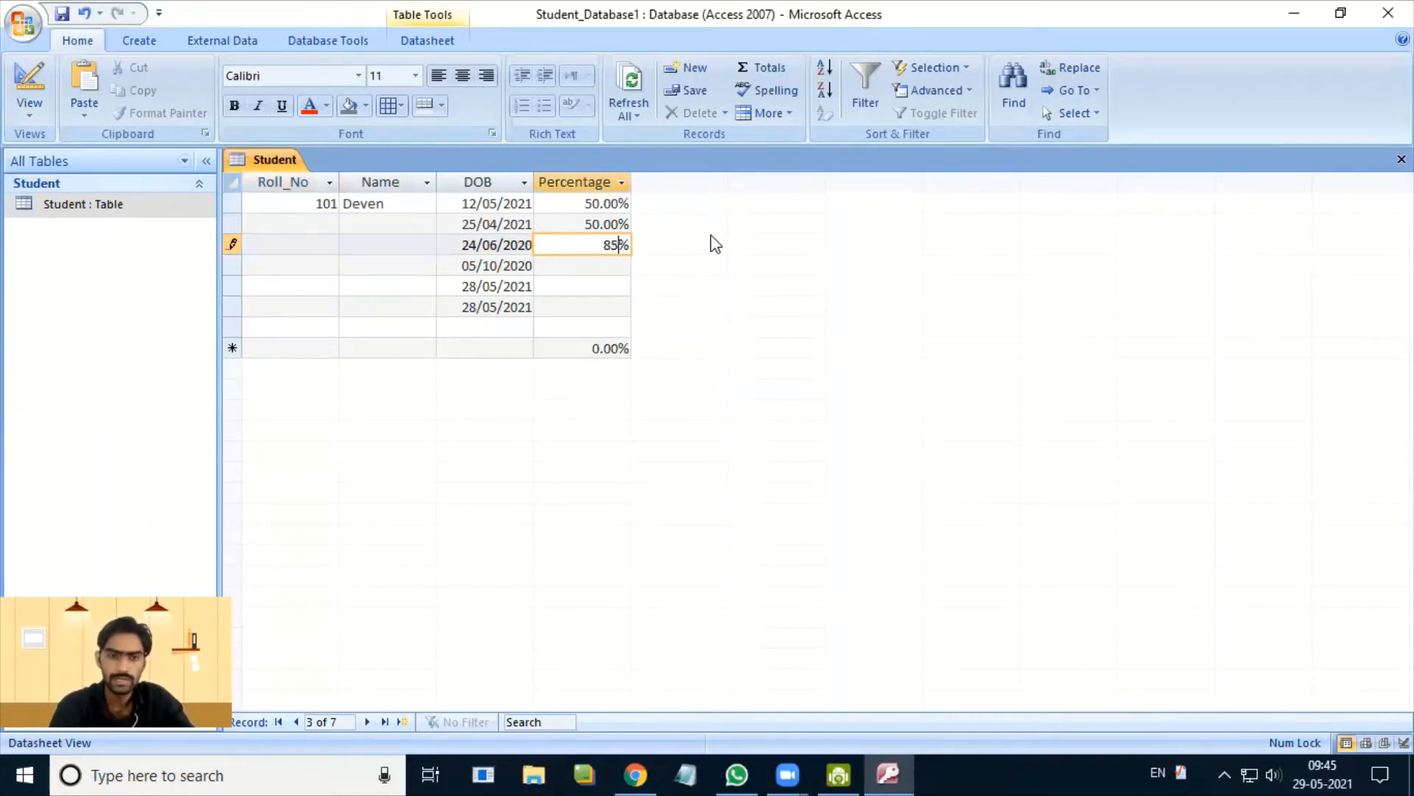
pyautogui.press('Tab')
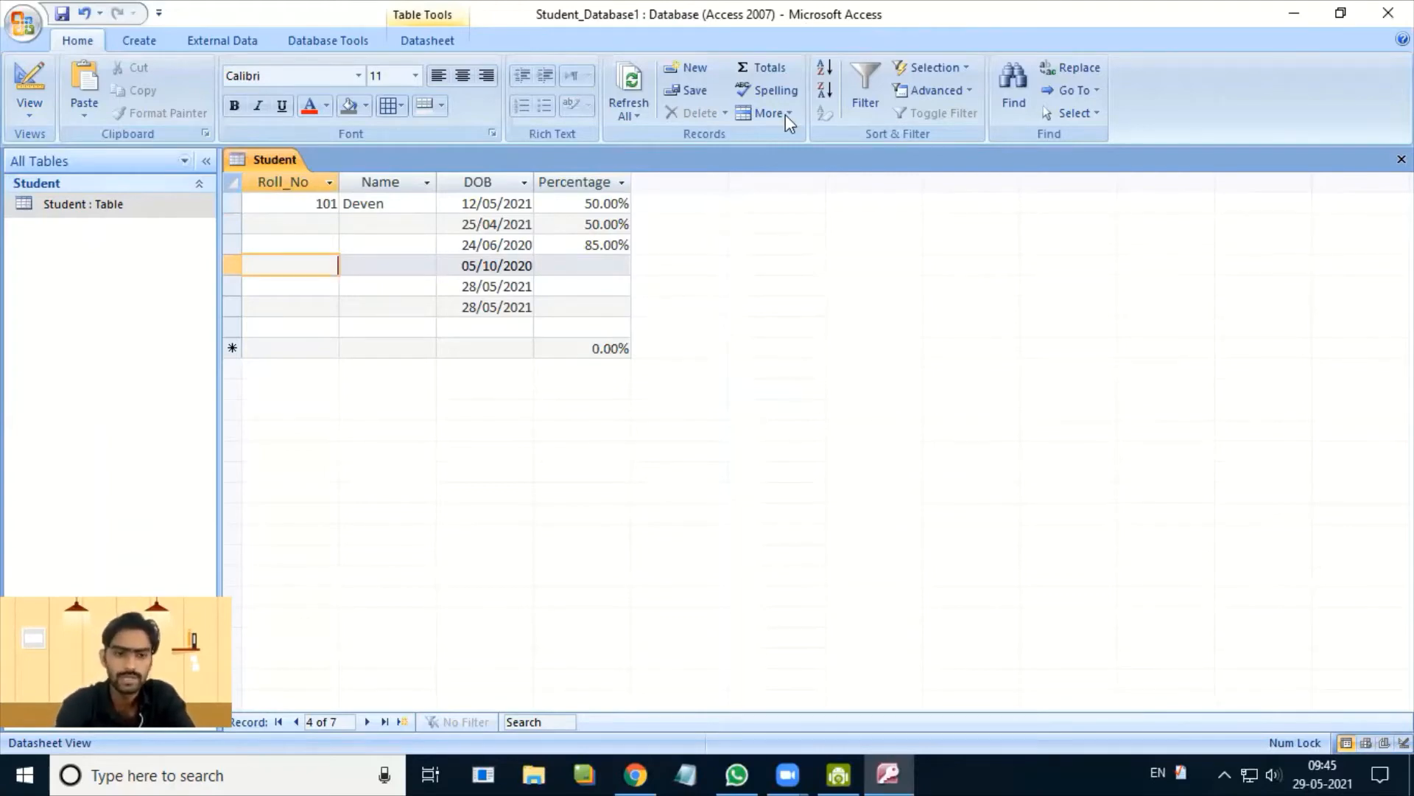
# - Show the Student table in Design view and go to the Percentage field's validation rule
pyautogui.rightClick(268, 160)
pyautogui.click(335, 243)
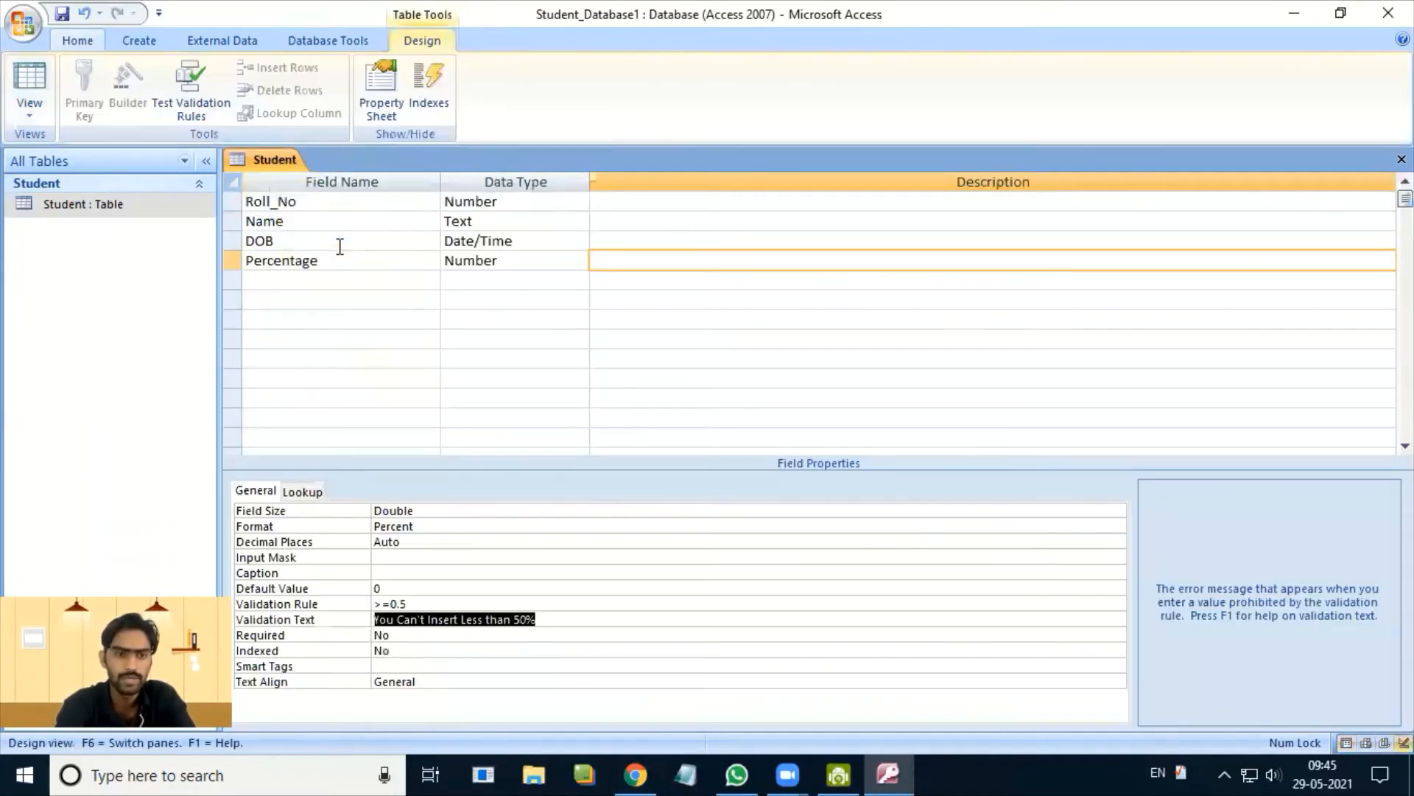
pyautogui.click(489, 604)
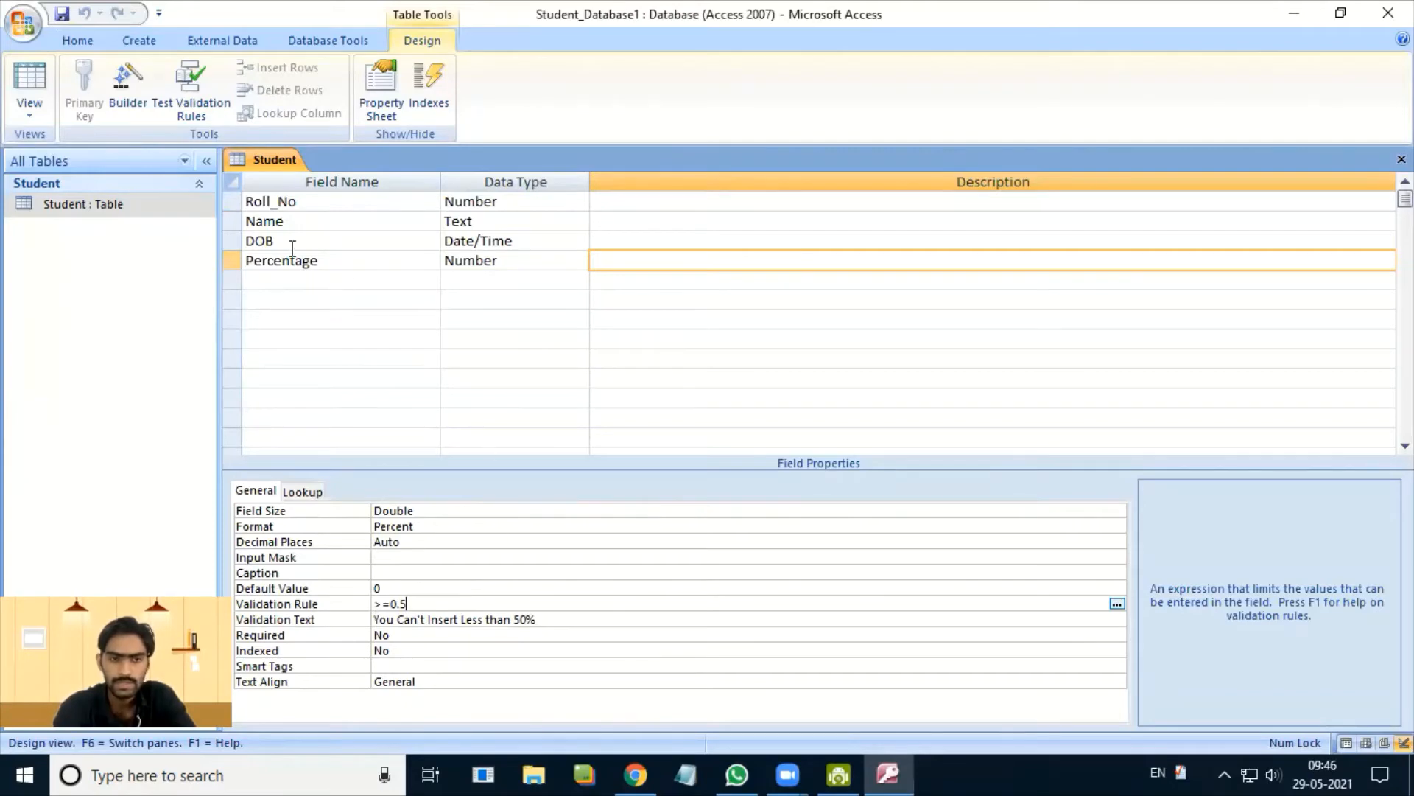
# - Add a field named Application with the Date/Time data type below Percentage in the Student table
pyautogui.click(347, 284)
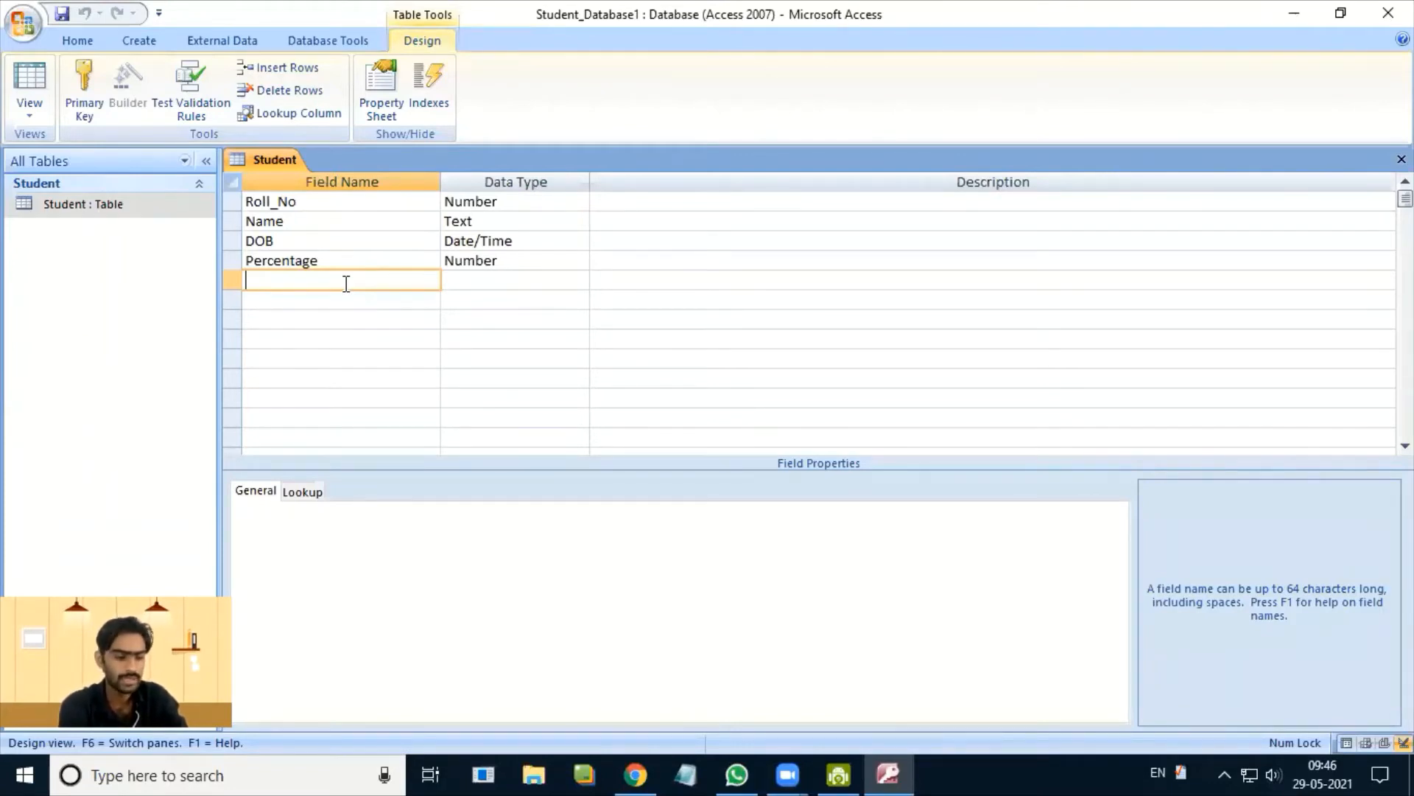
pyautogui.write('Appl')
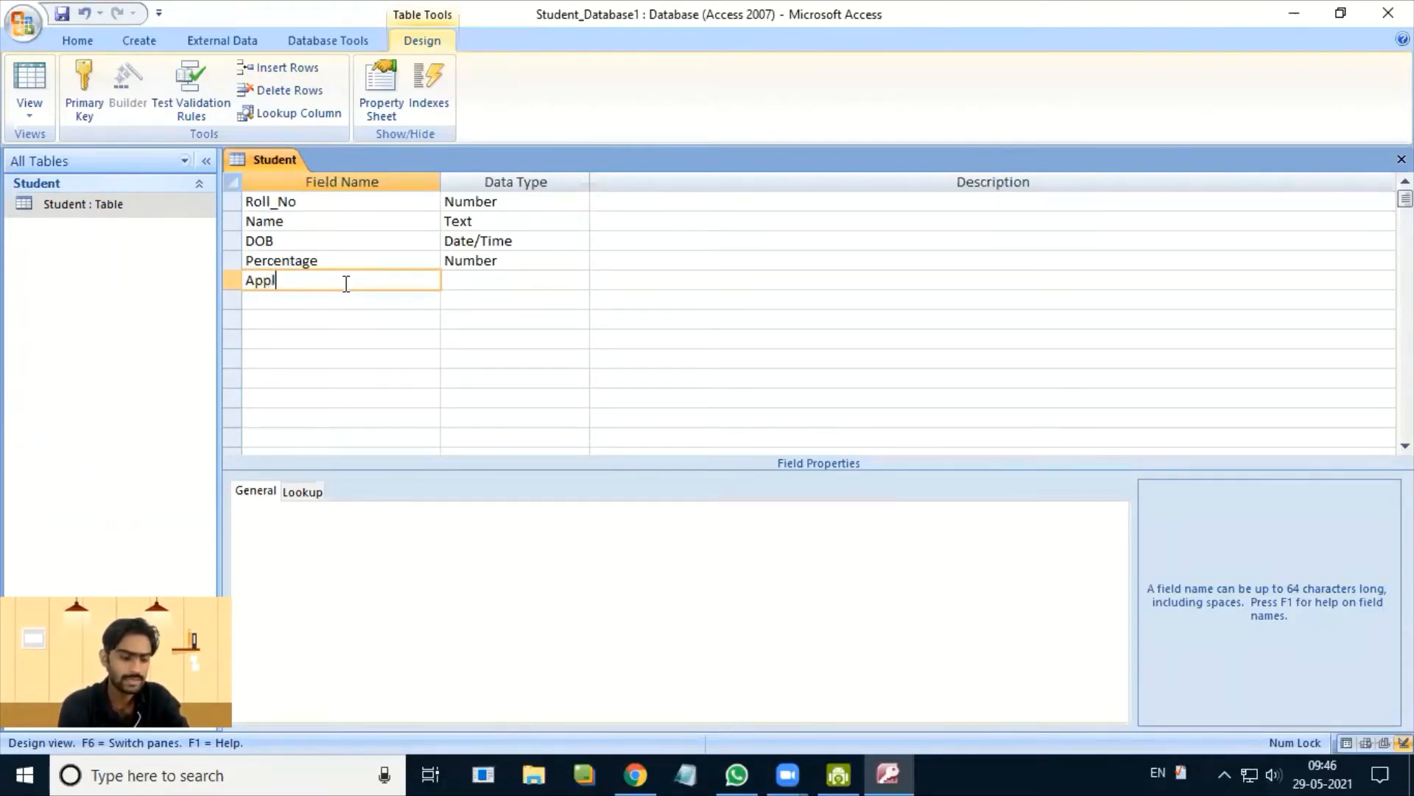
pyautogui.write('icat')
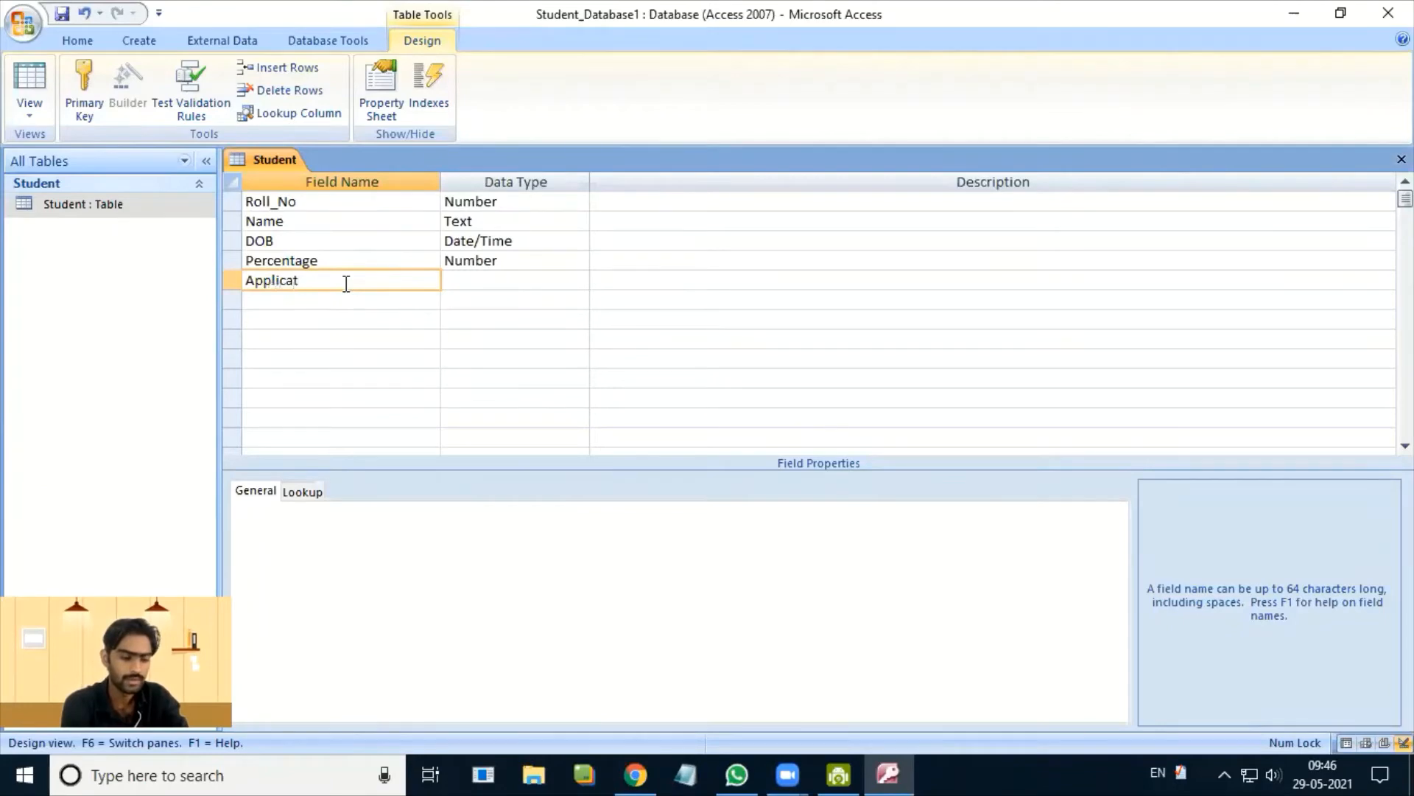
pyautogui.write('ion')
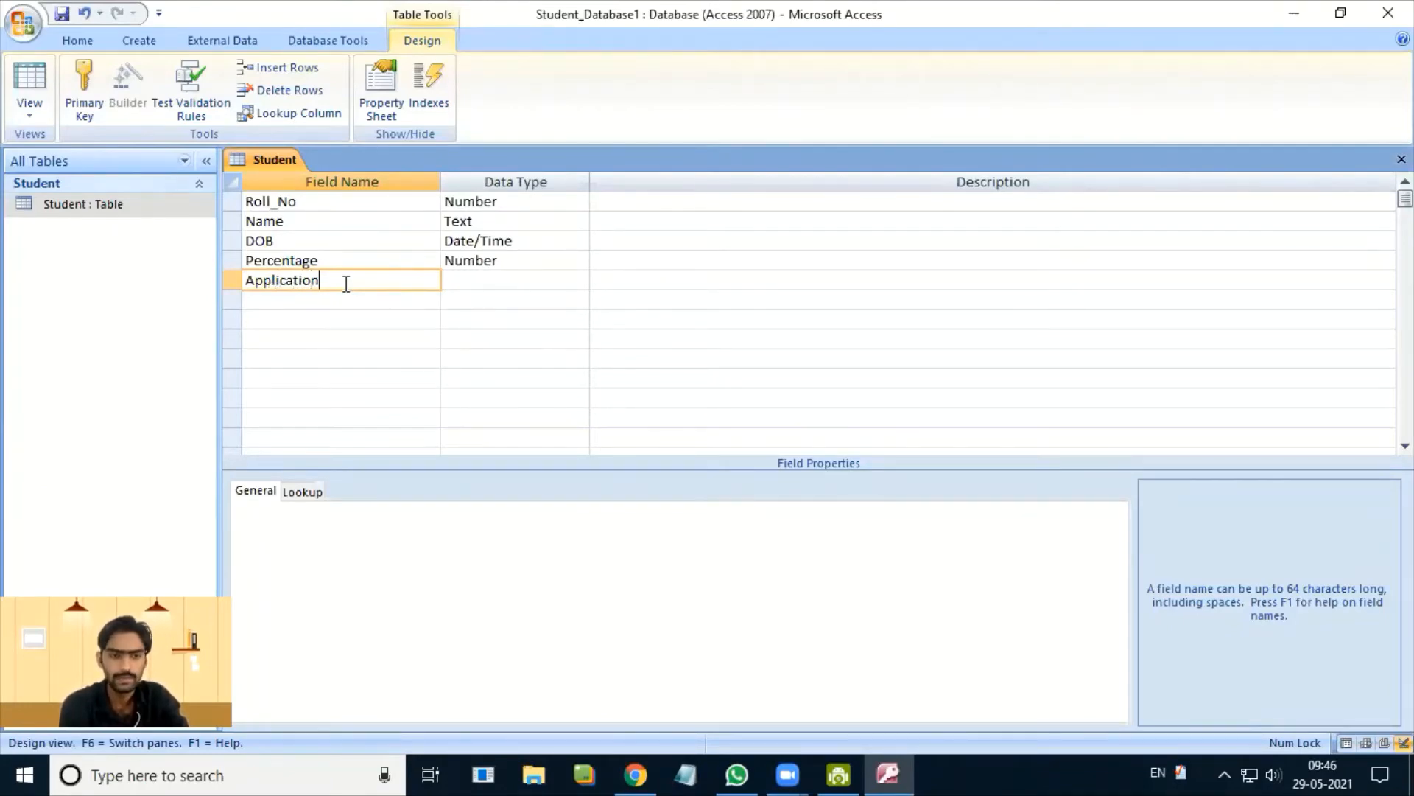
pyautogui.press('Tab')
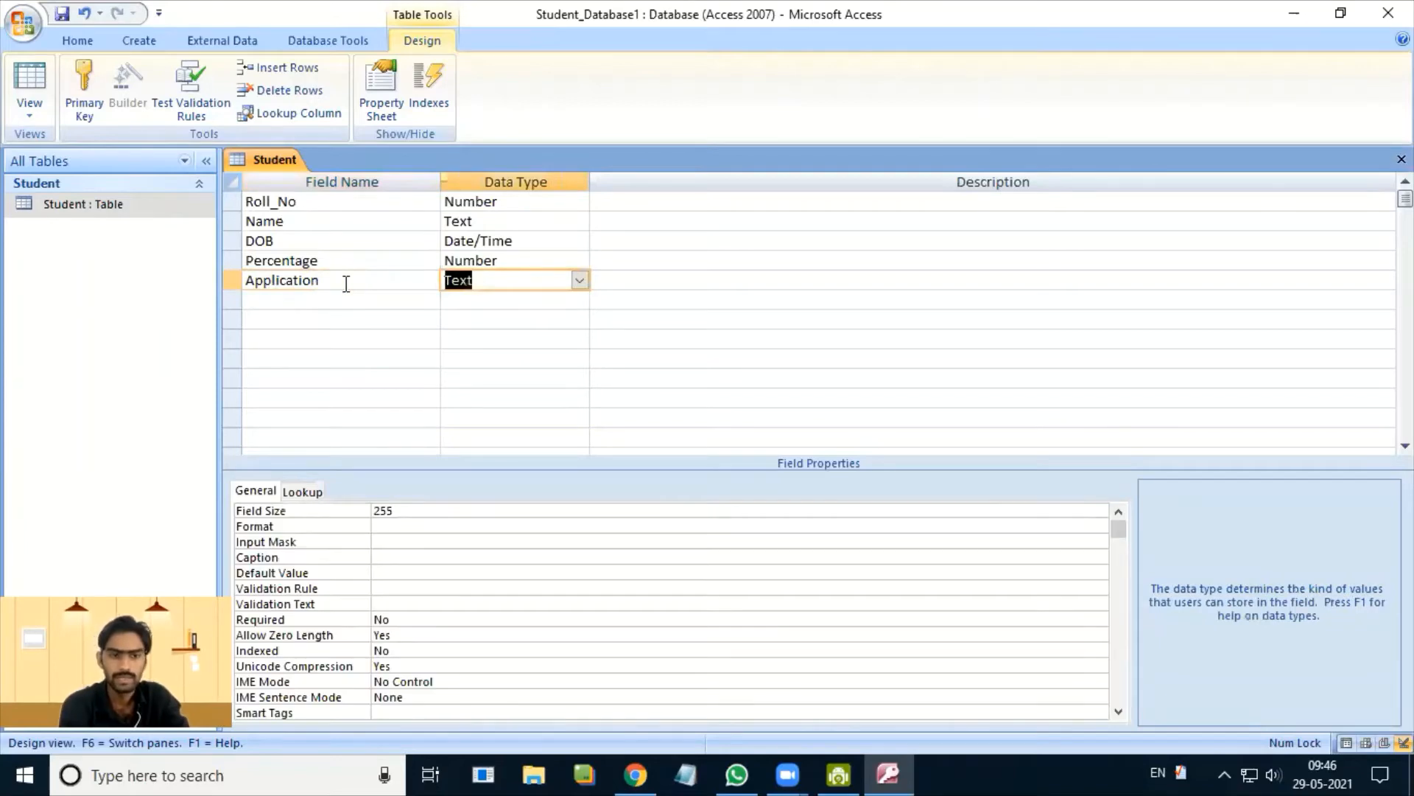
pyautogui.write('date/Tim')
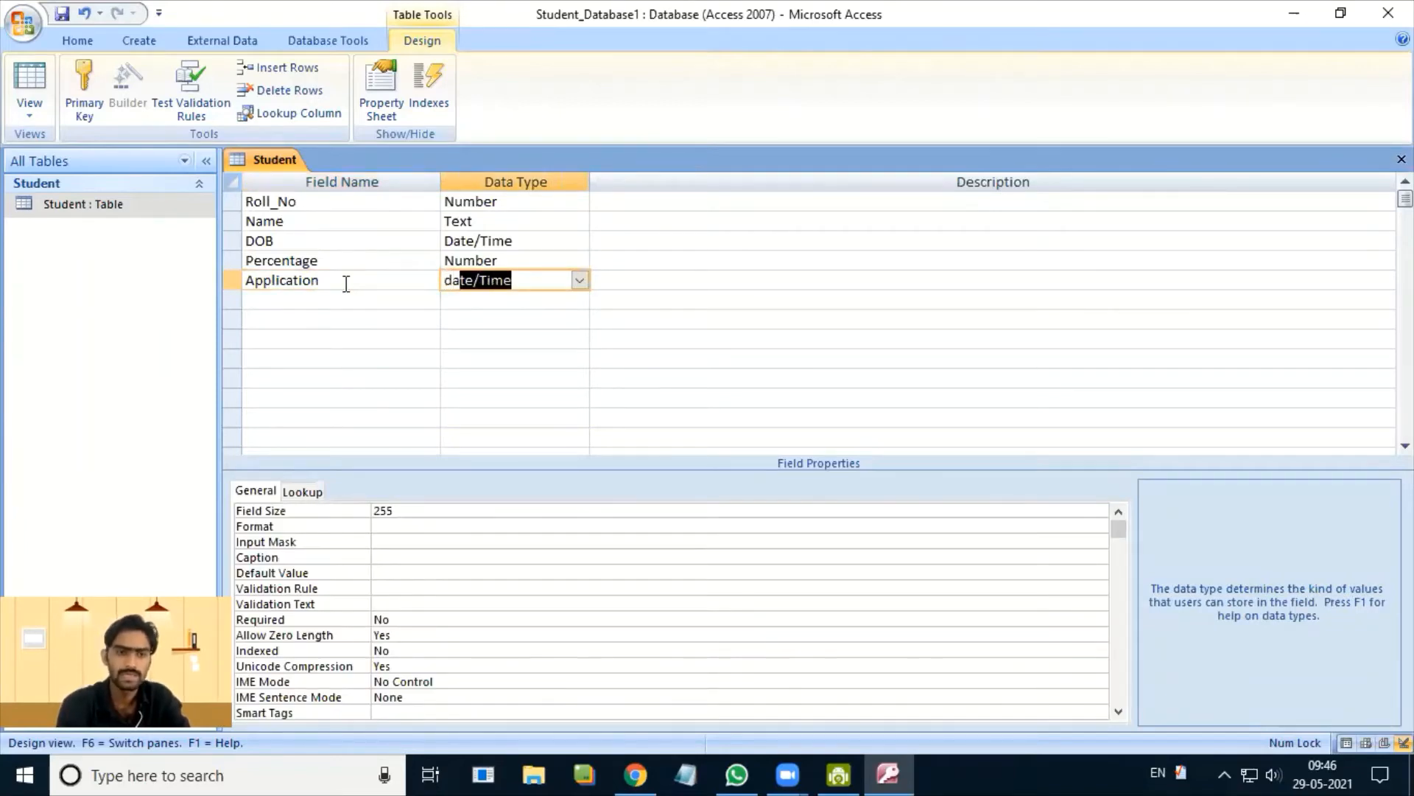
pyautogui.press('Tab')
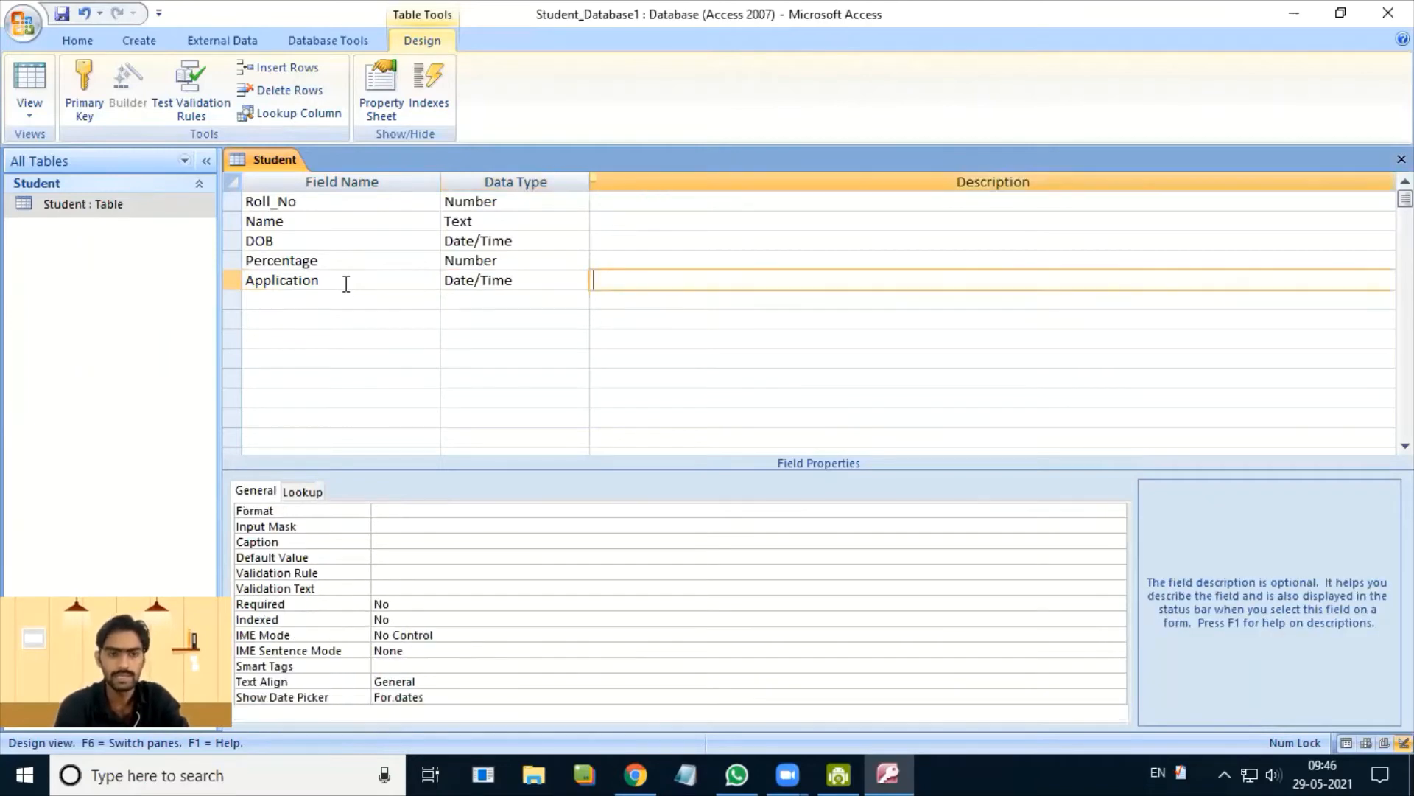
# - Examine the existing DOB field's format, input mask and validation properties
pyautogui.click(471, 280)
pyautogui.click(410, 274)
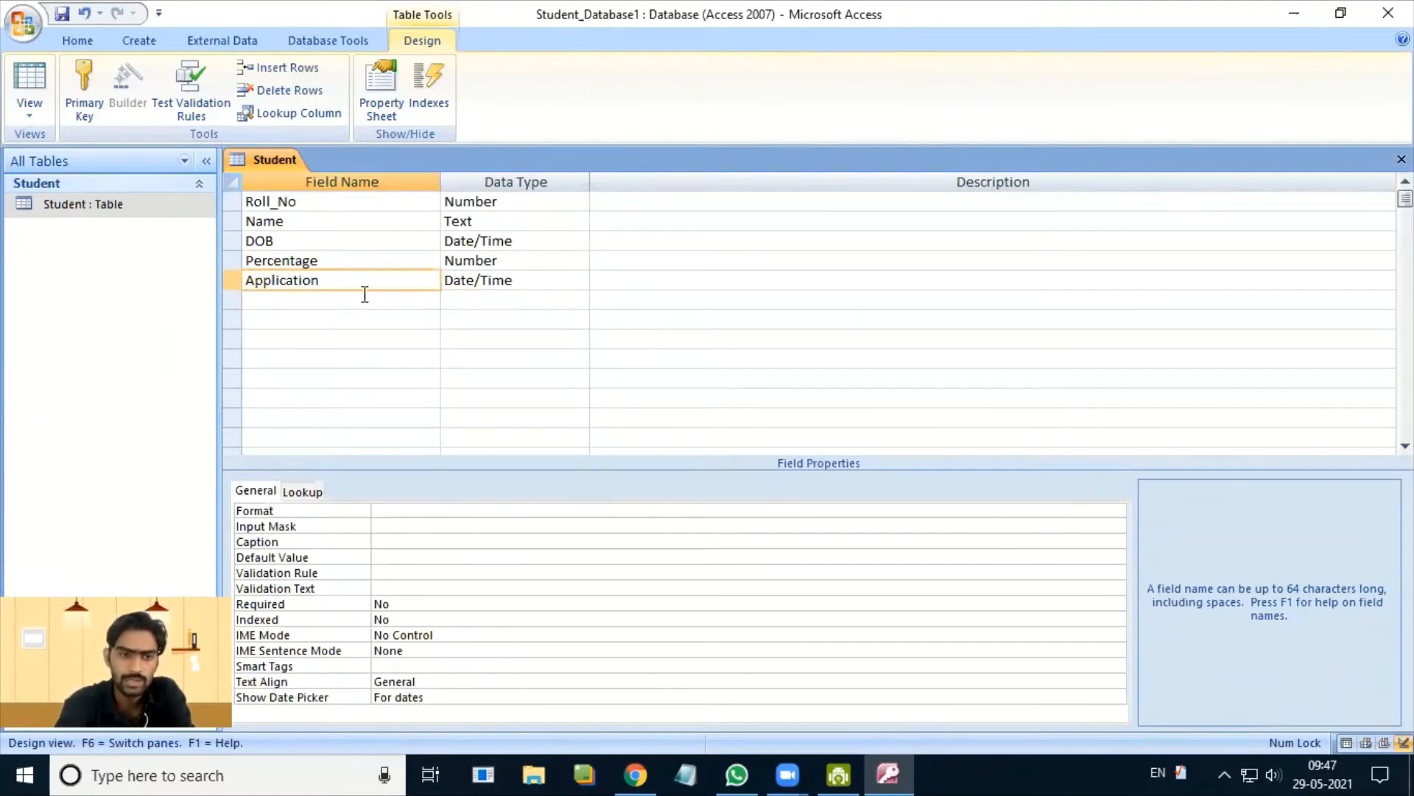
pyautogui.click(391, 260)
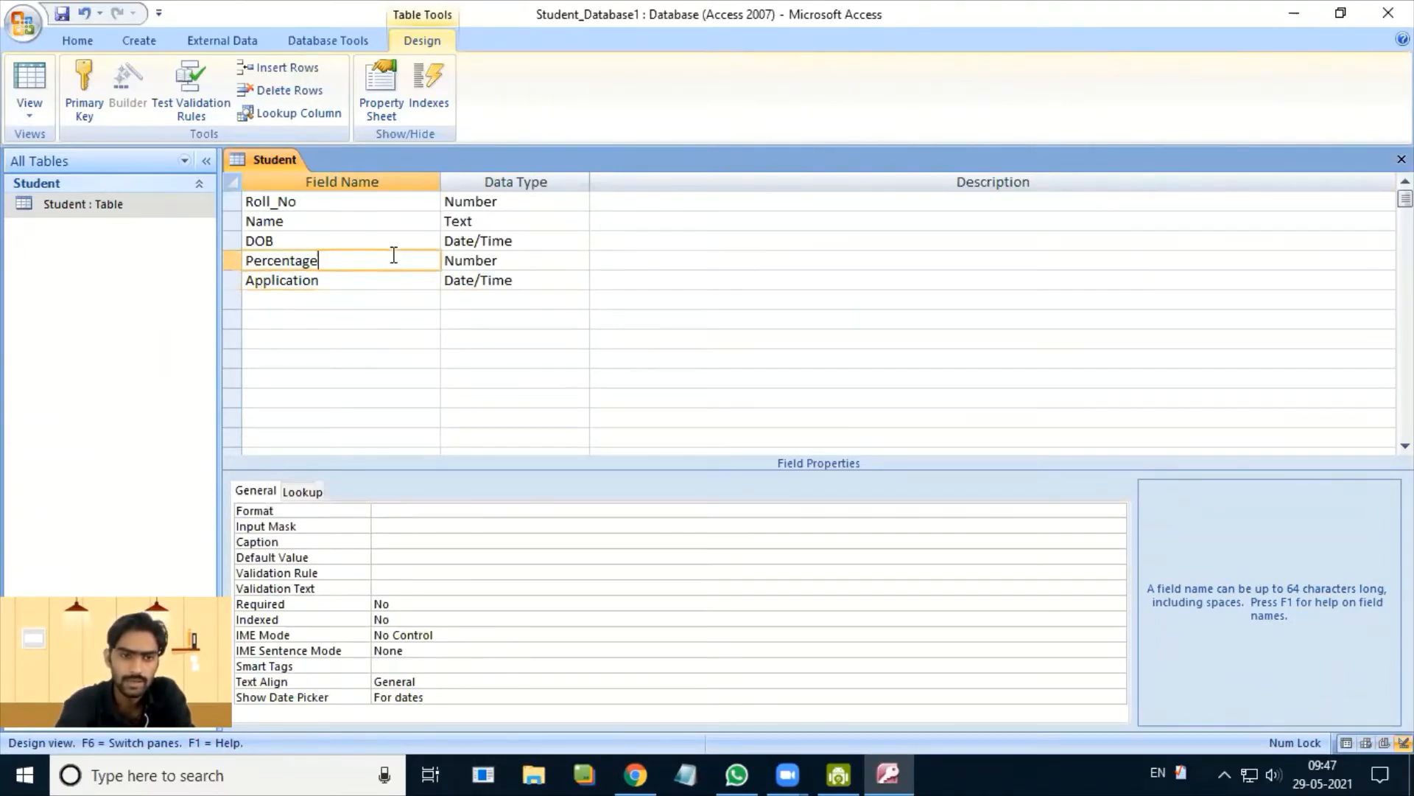
pyautogui.click(377, 242)
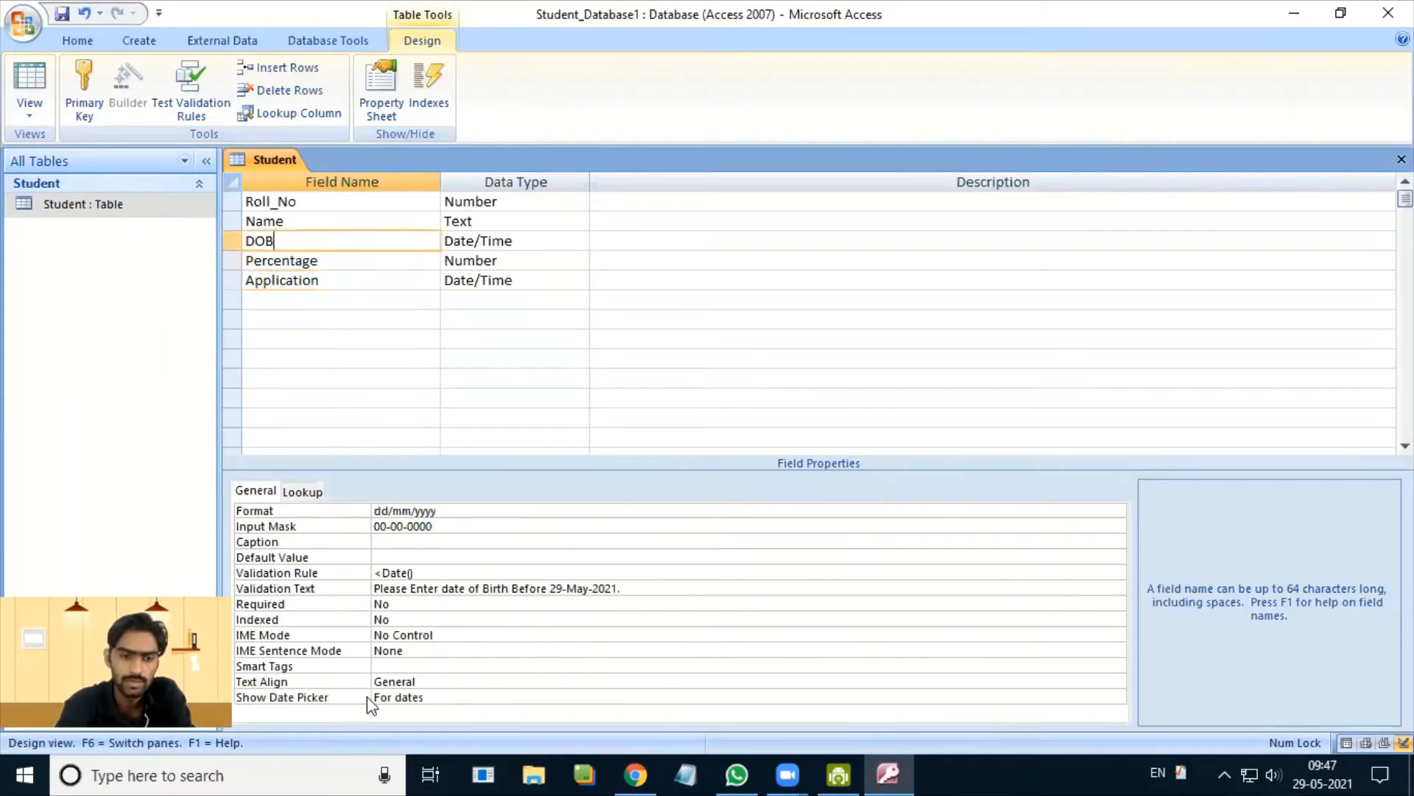
# - Set the Application field's format to dd/mm/yyyy
pyautogui.click(335, 283)
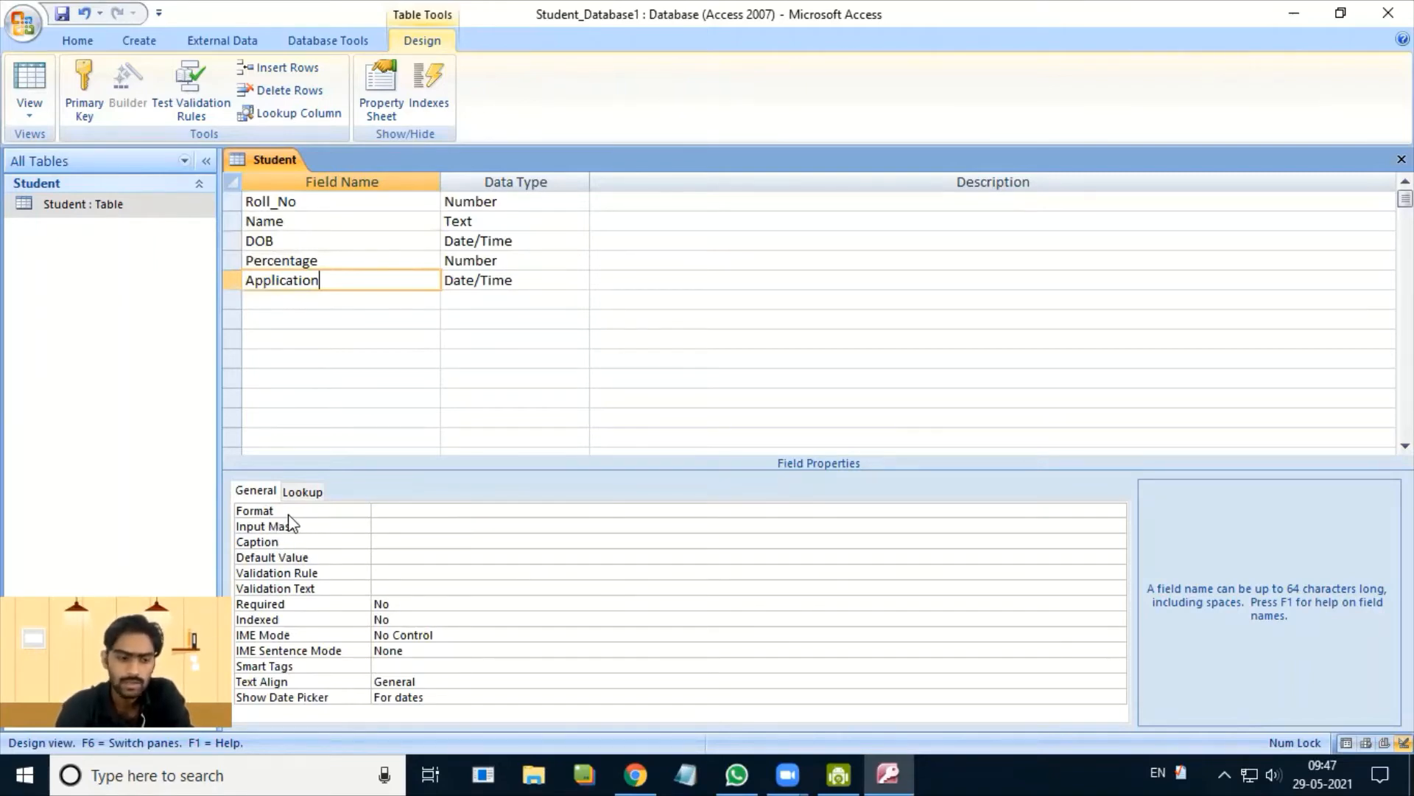
pyautogui.click(442, 508)
pyautogui.write('dd')
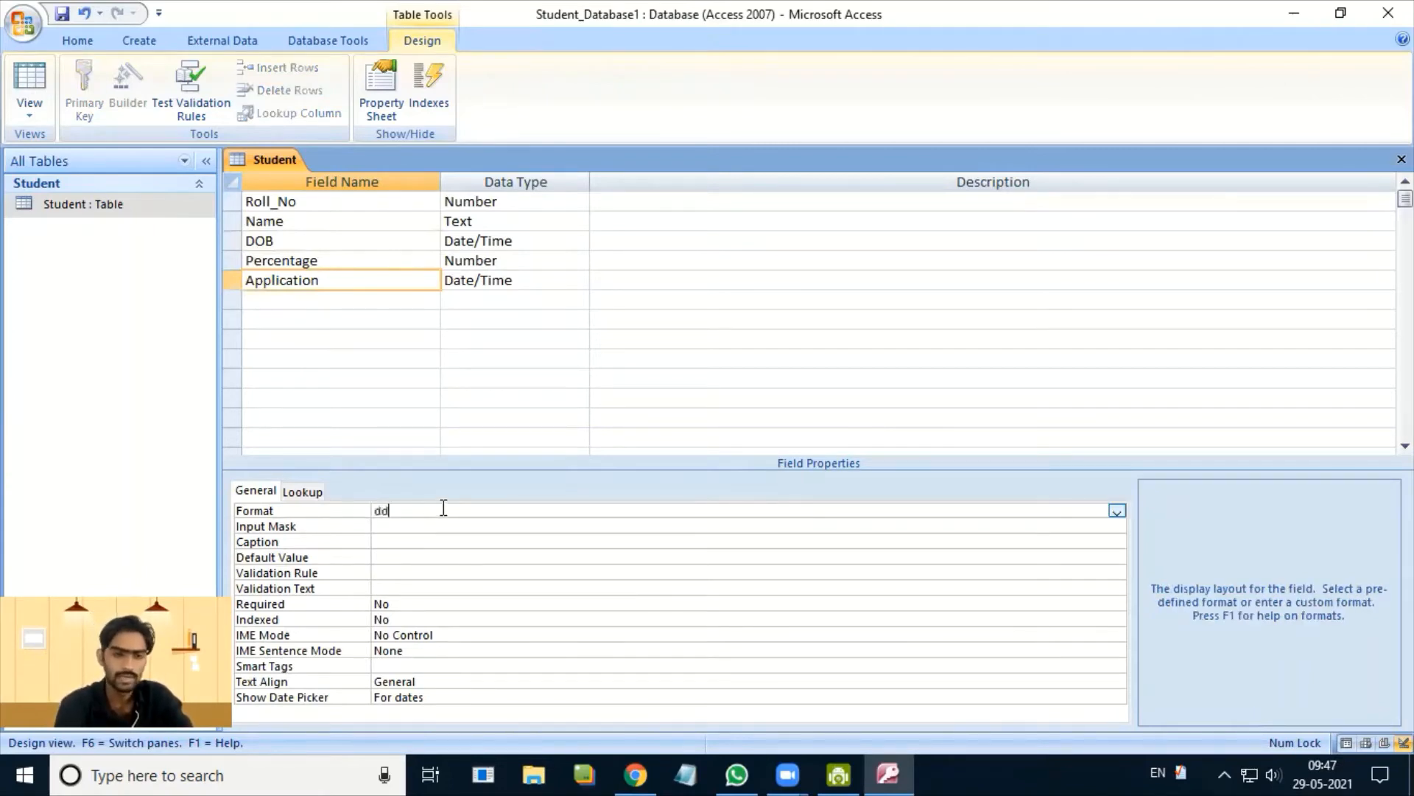
pyautogui.write('/mm')
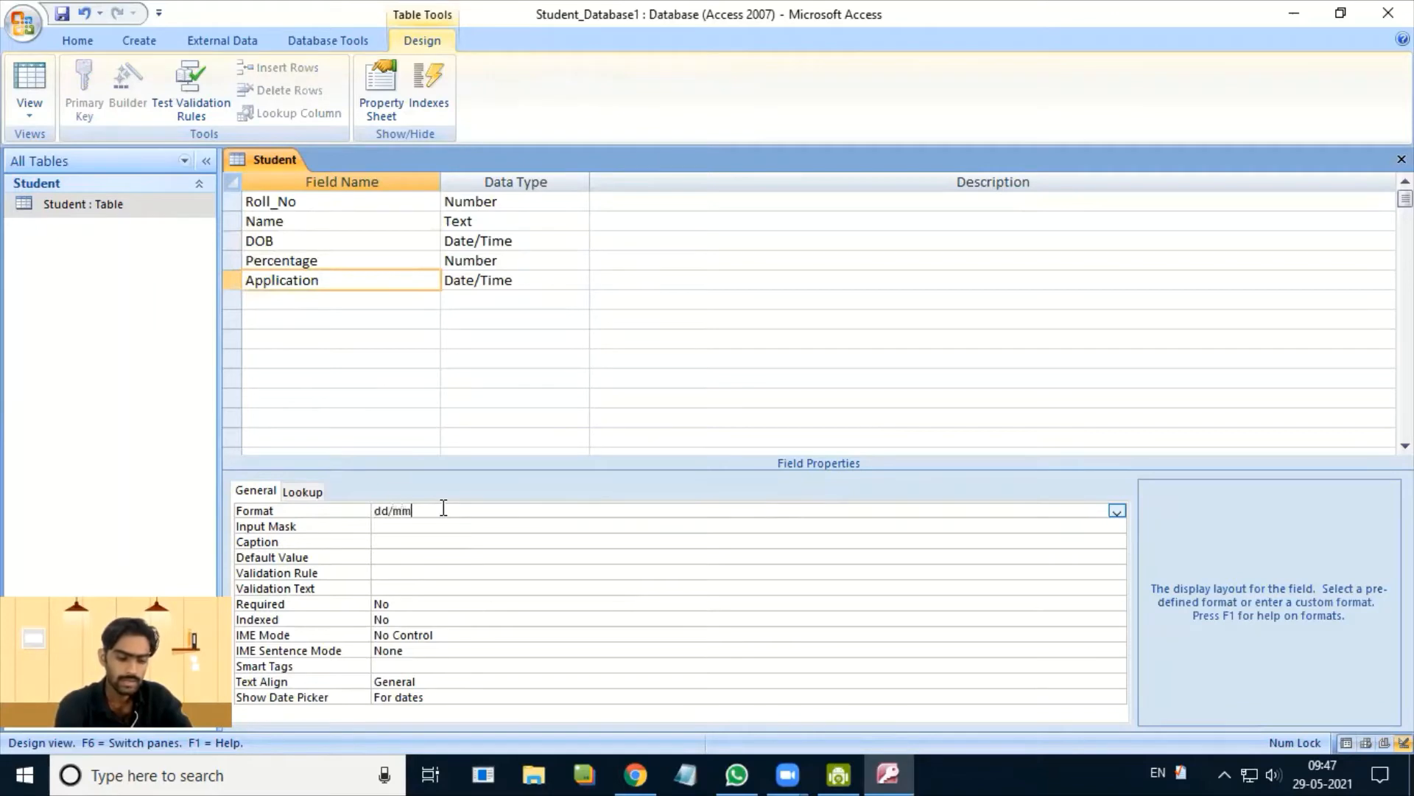
pyautogui.write('/yyyy')
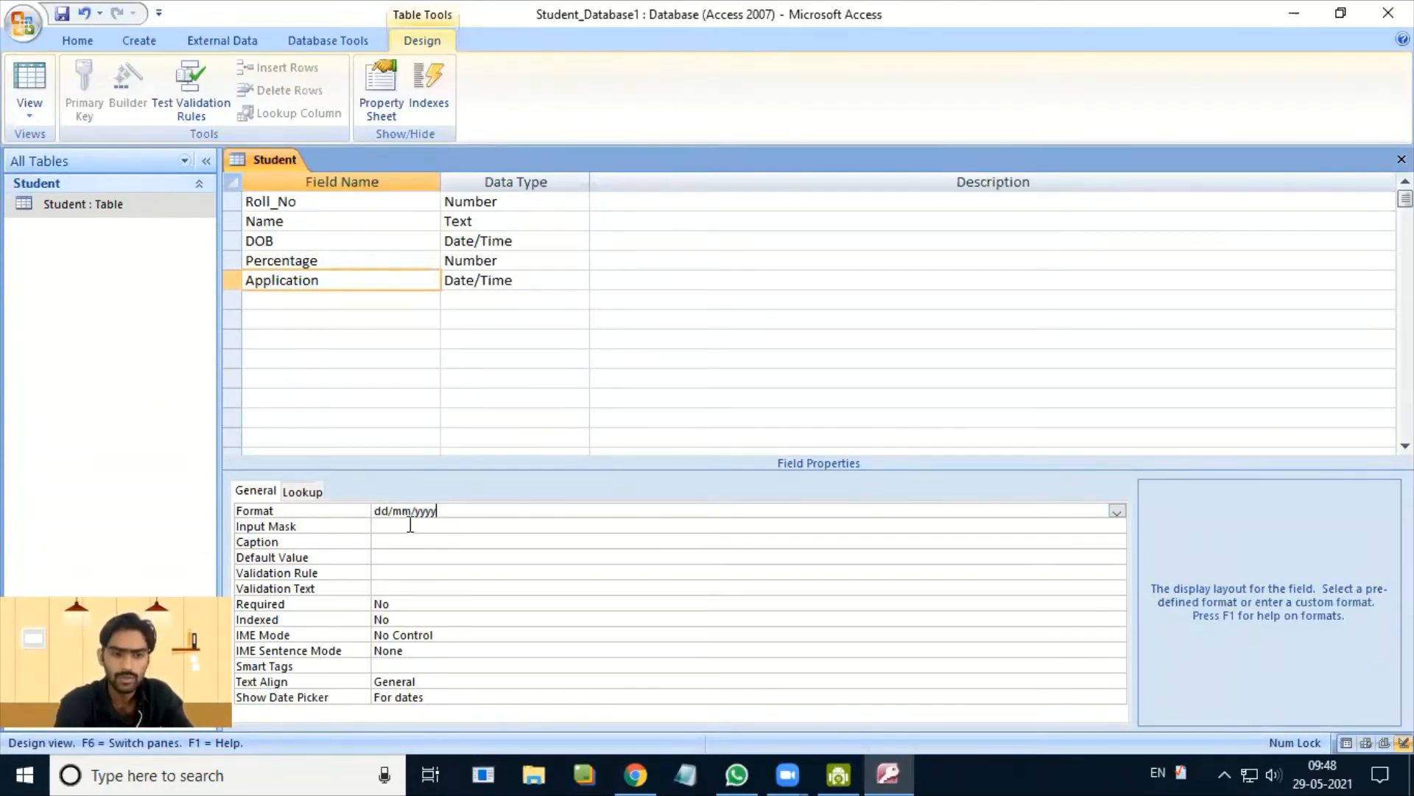
# - Set the Application field's input mask to 00-00-0000
pyautogui.click(443, 527)
pyautogui.write('00')
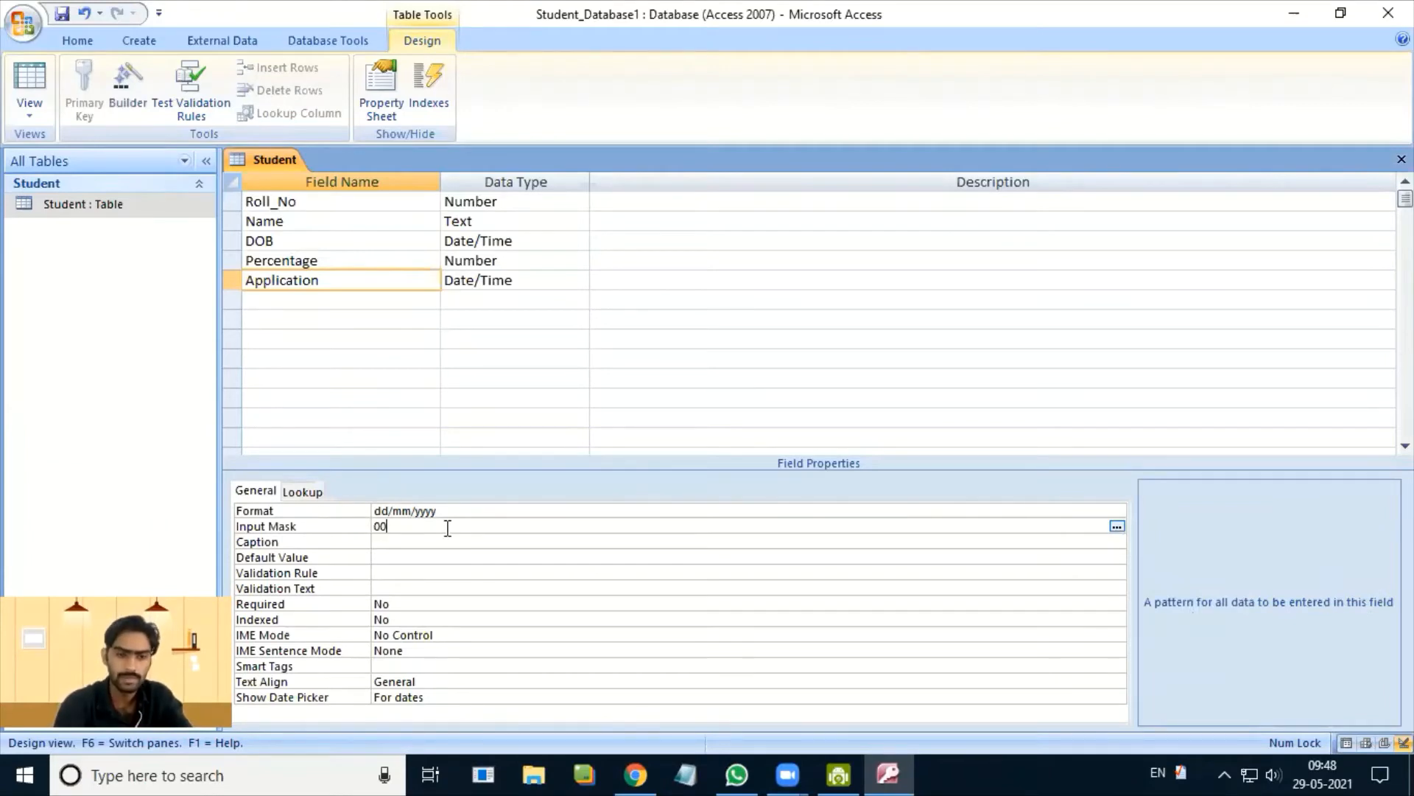
pyautogui.write('-00')
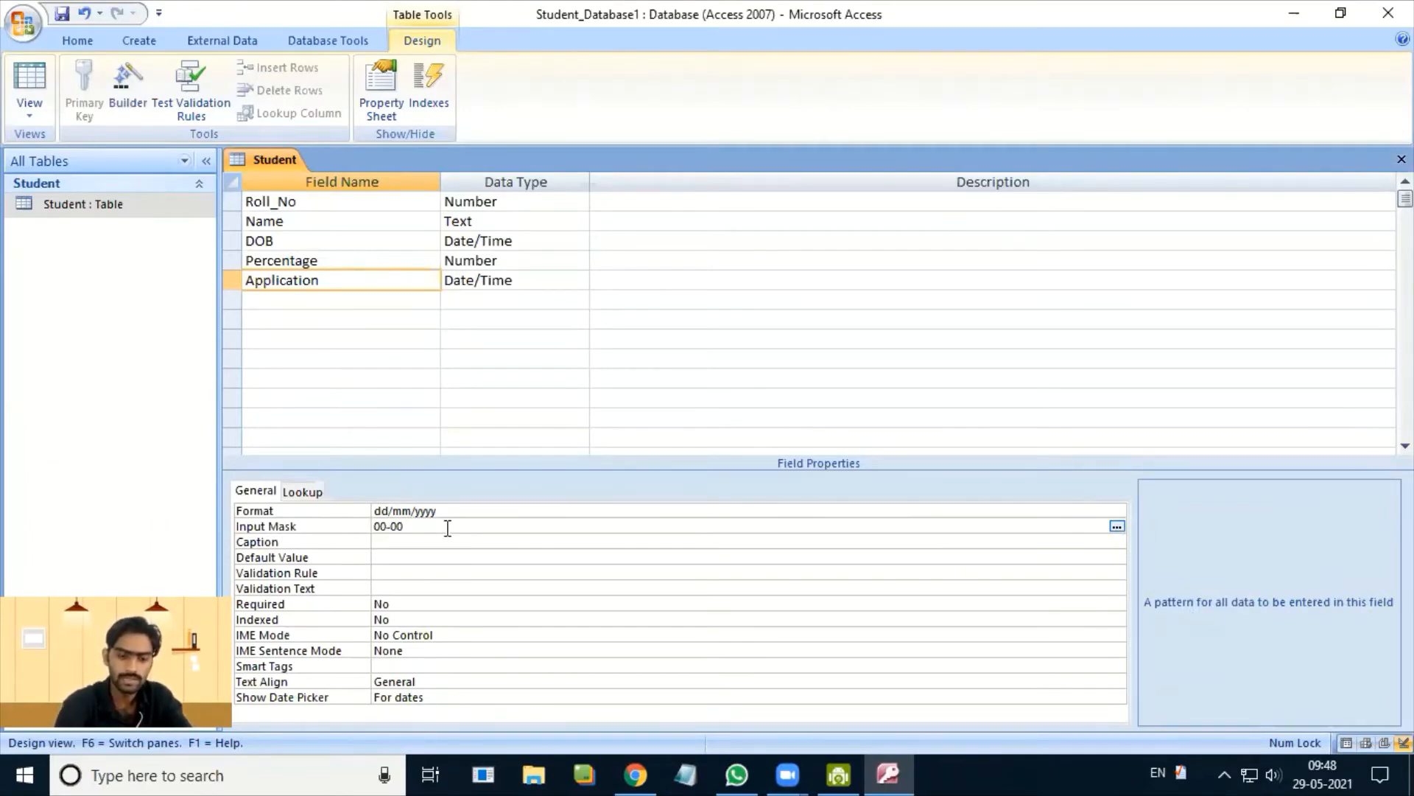
pyautogui.write('-0000')
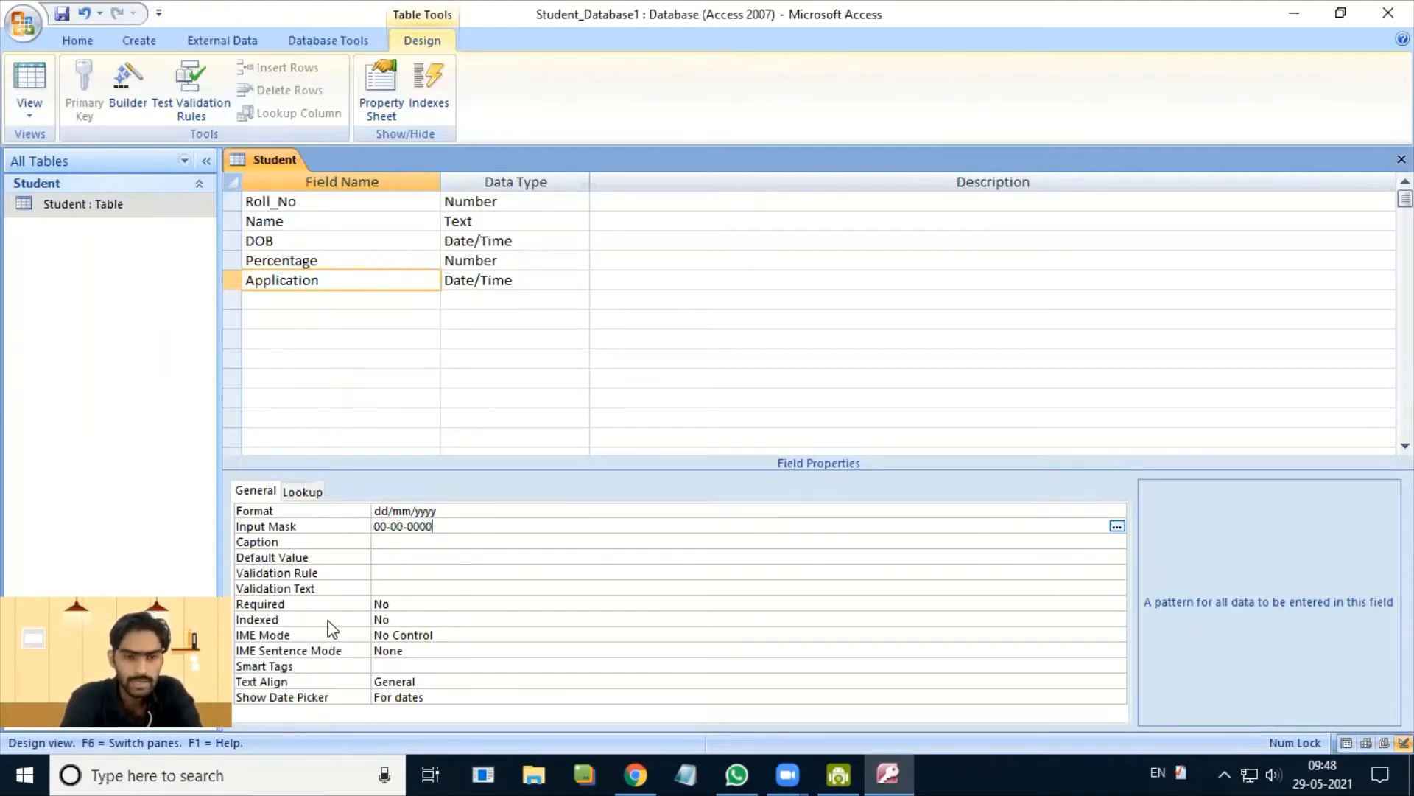
# - Set the Application field's validation rule to <#01/06/2021 12:00:00#
pyautogui.click(384, 571)
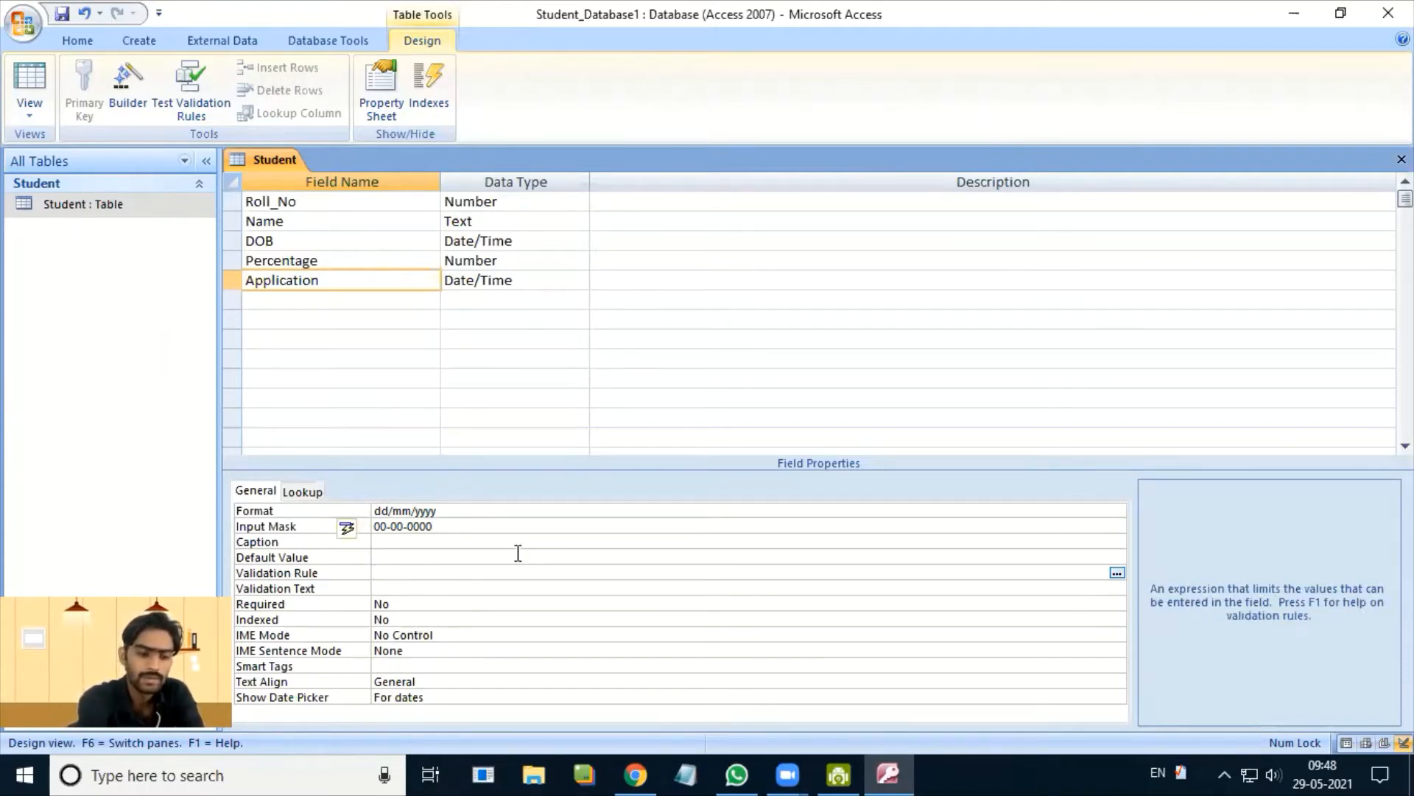
pyautogui.write('<')
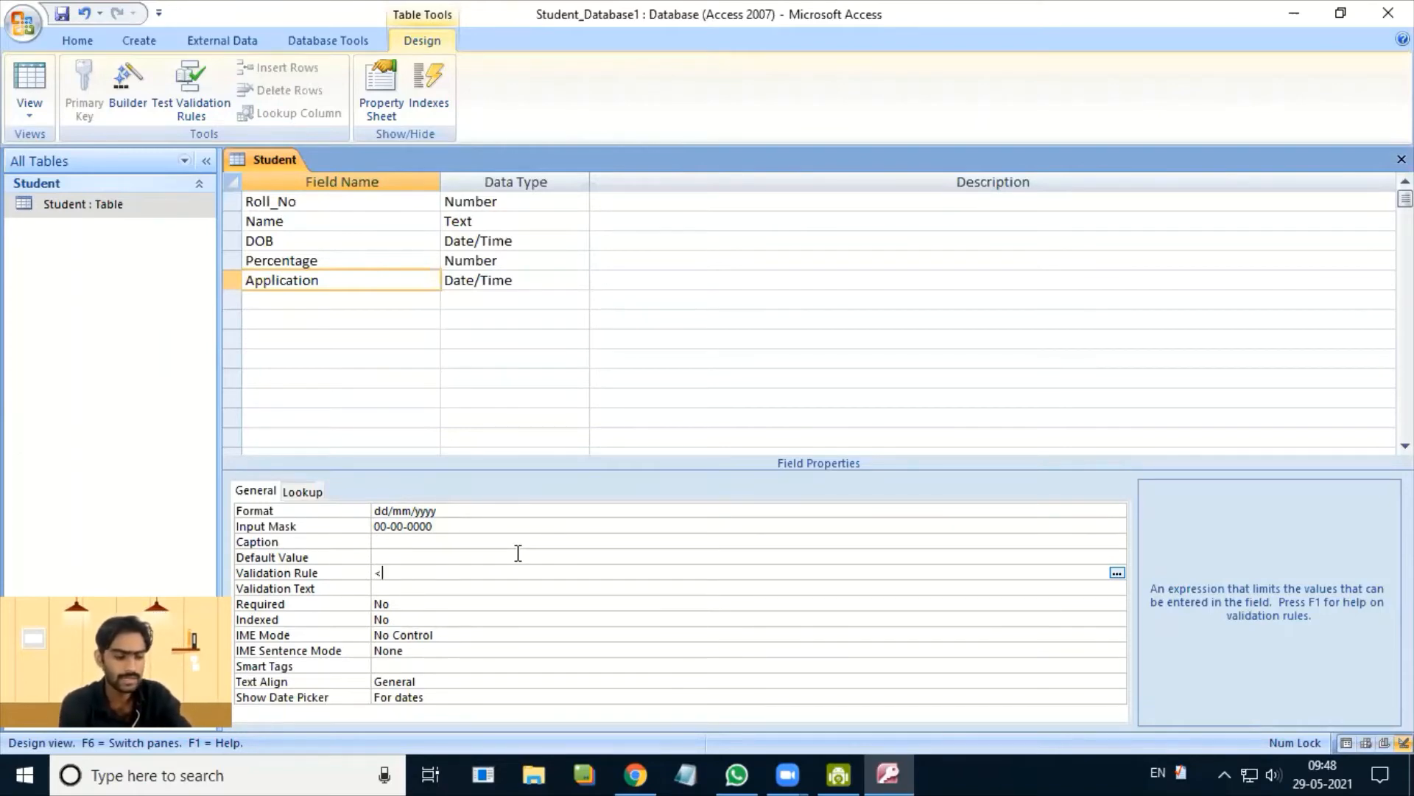
pyautogui.write('#')
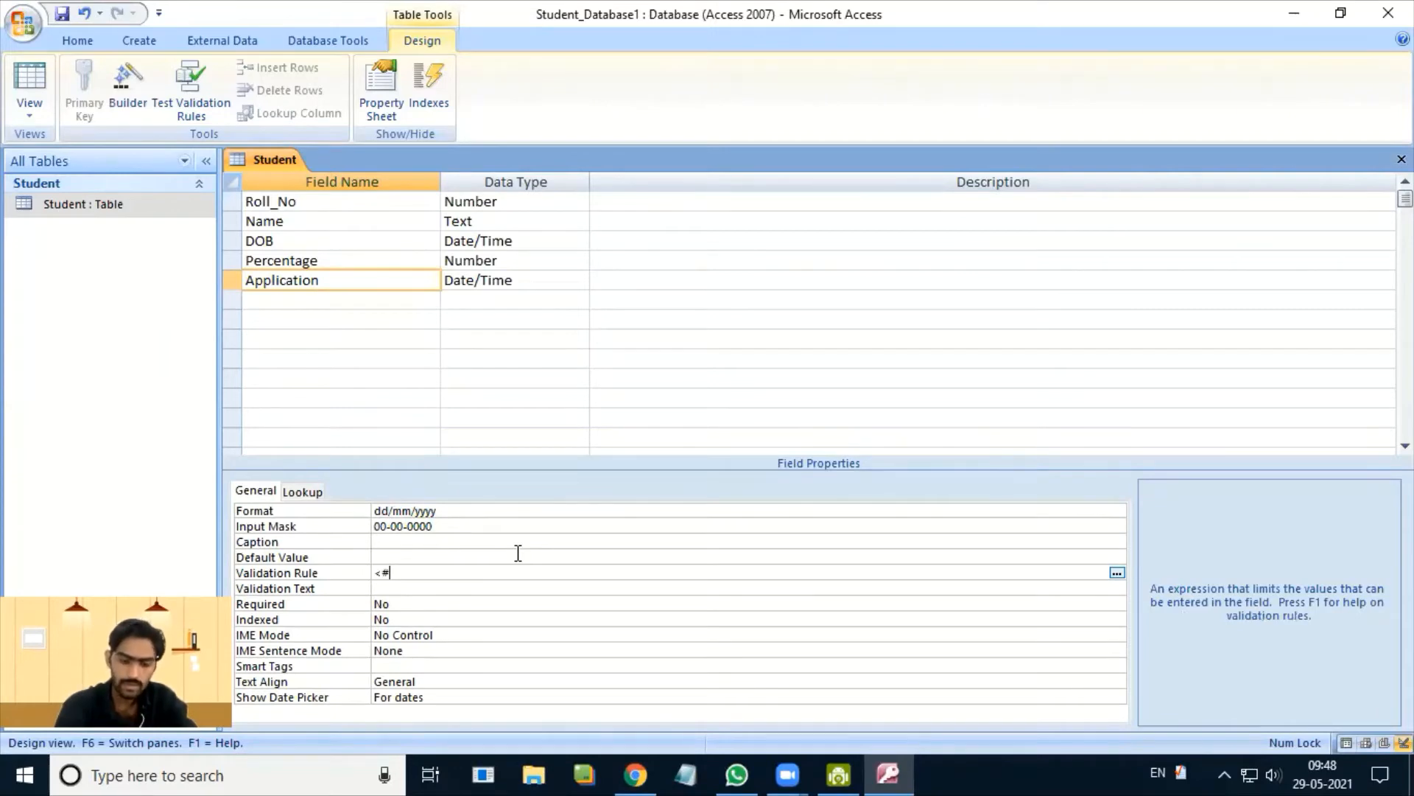
pyautogui.write('01/06')
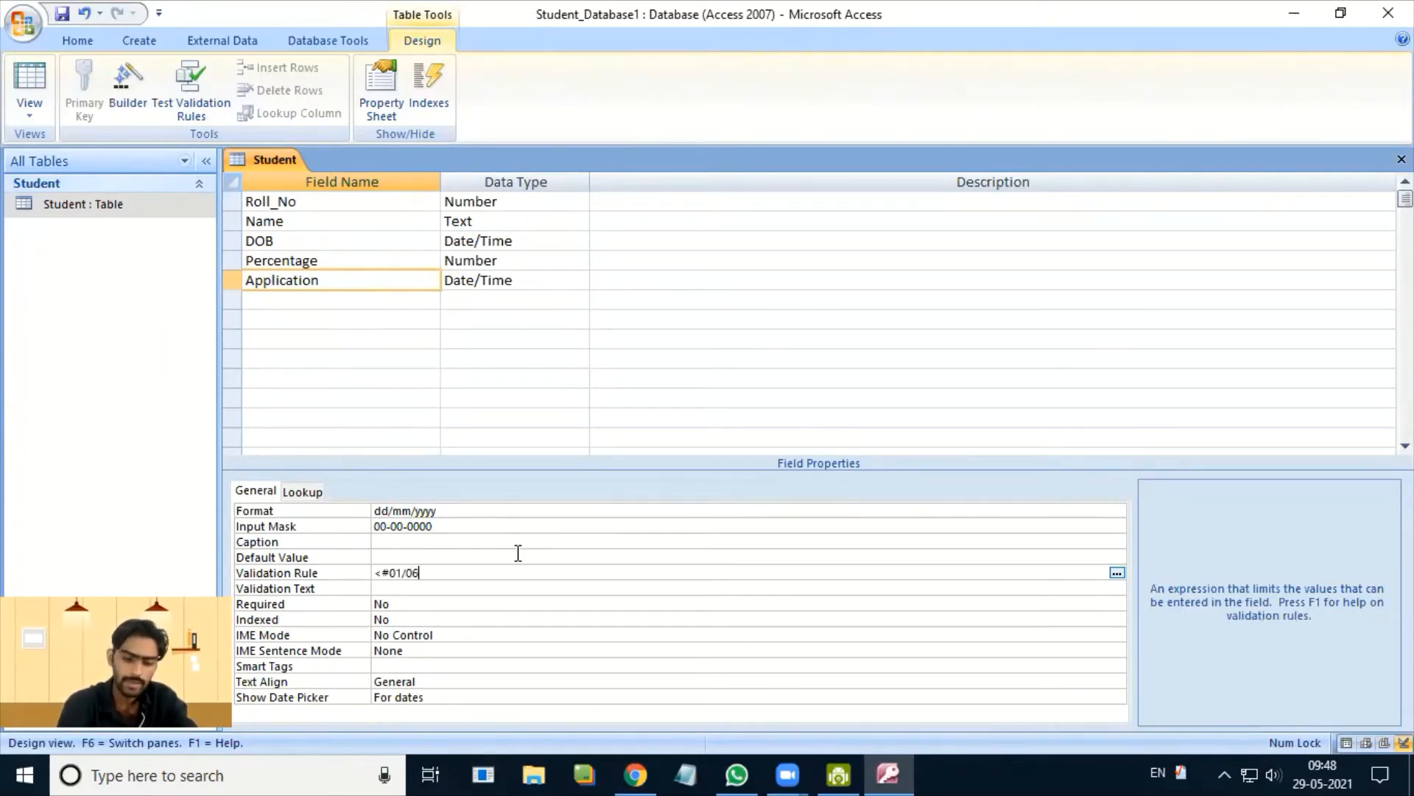
pyautogui.press('BackSpace')
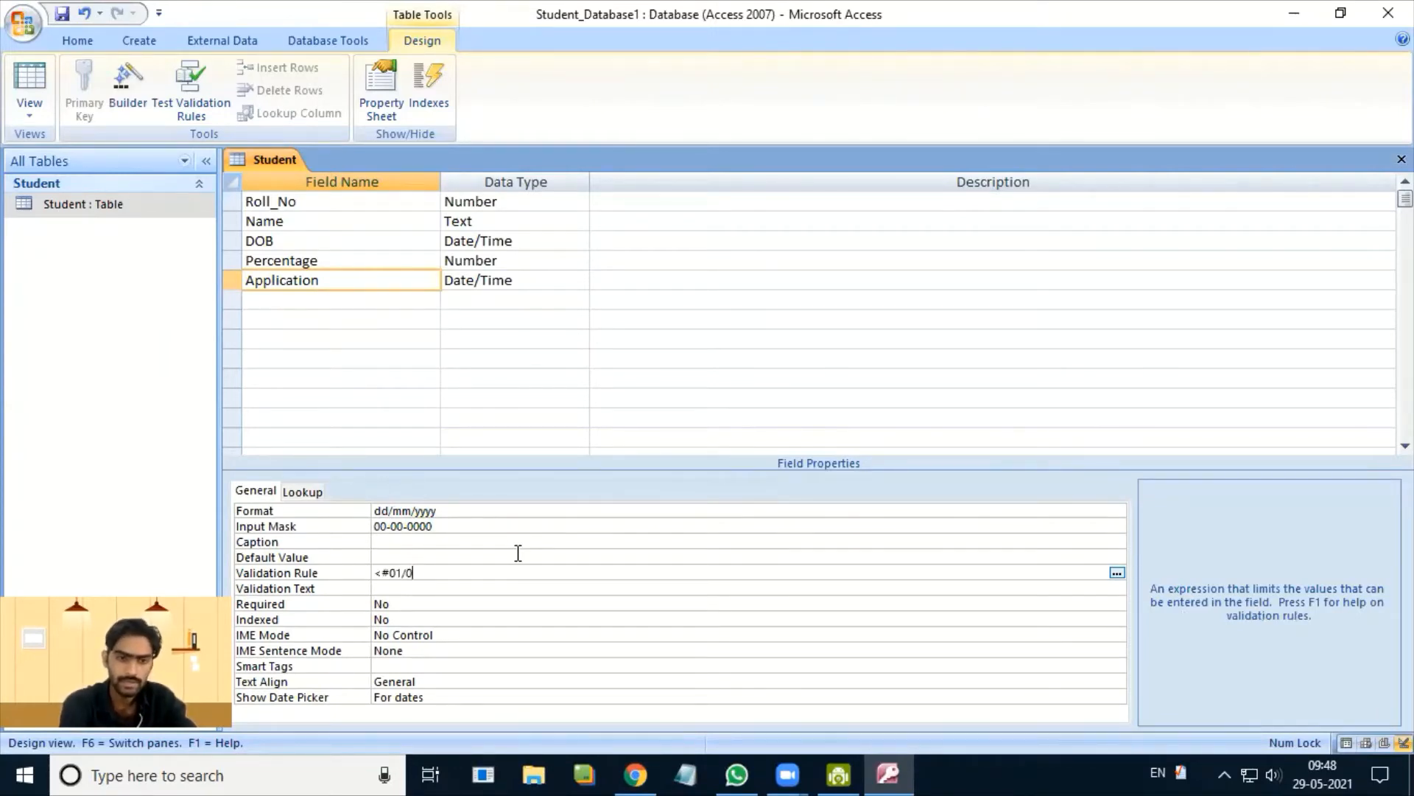
pyautogui.write('6')
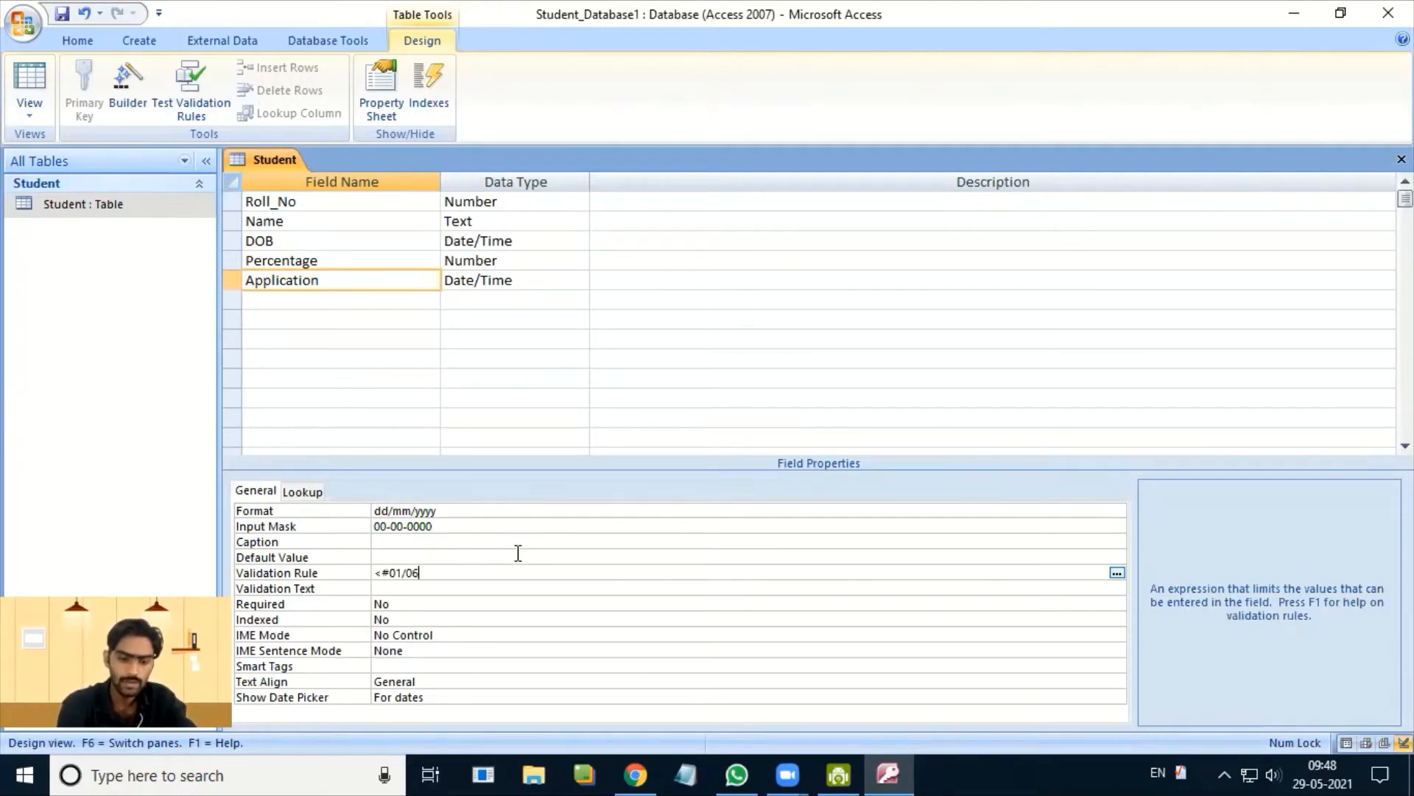
pyautogui.write('/2021')
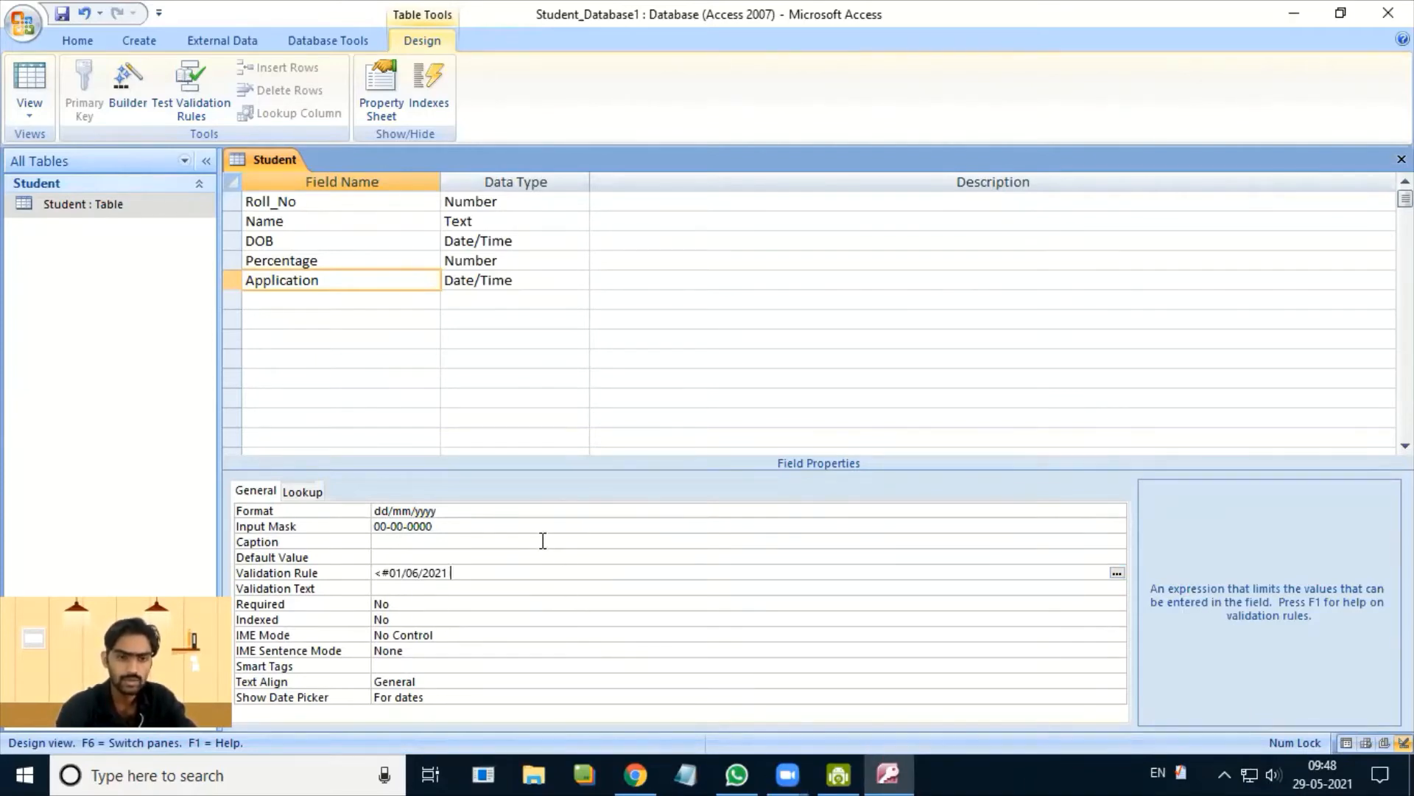
pyautogui.write('12')
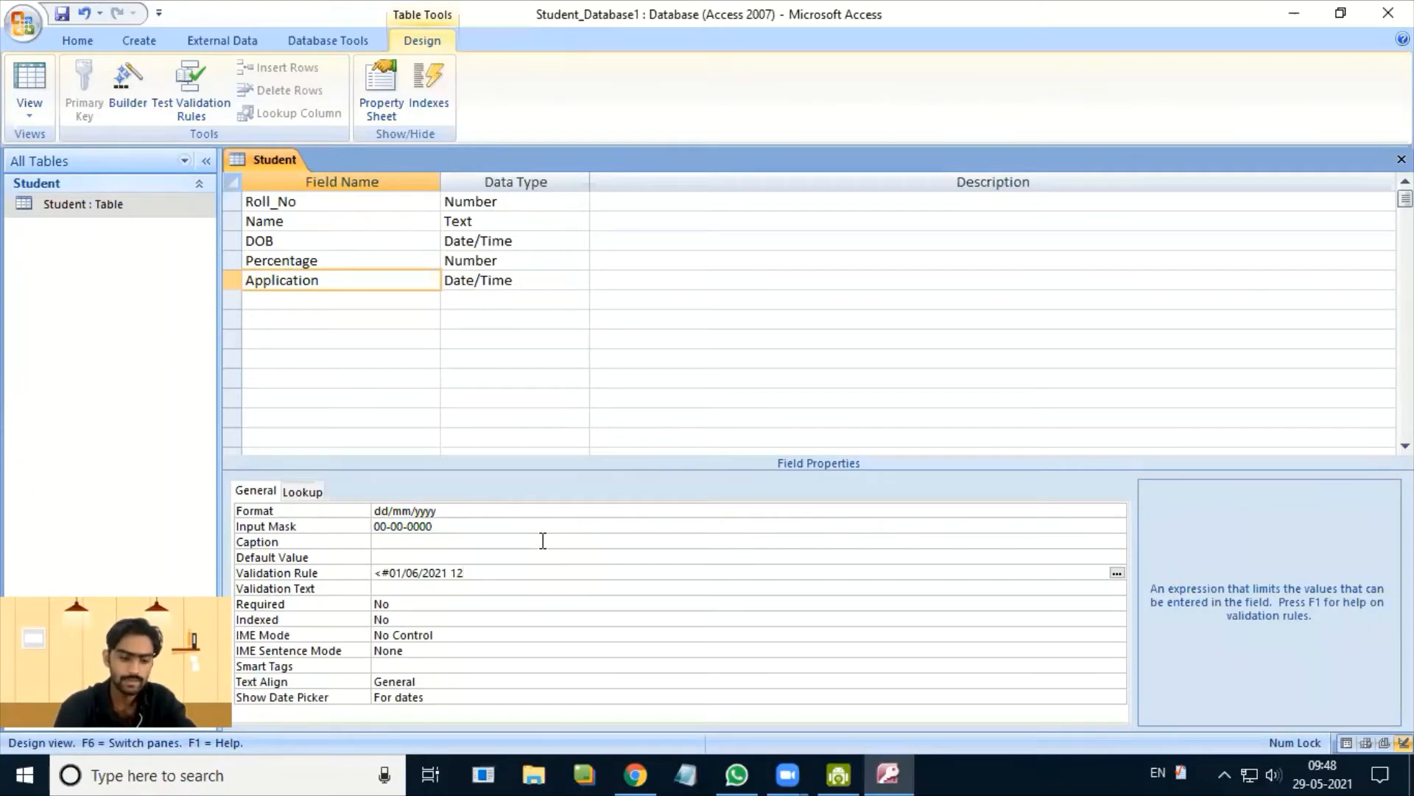
pyautogui.write(':00')
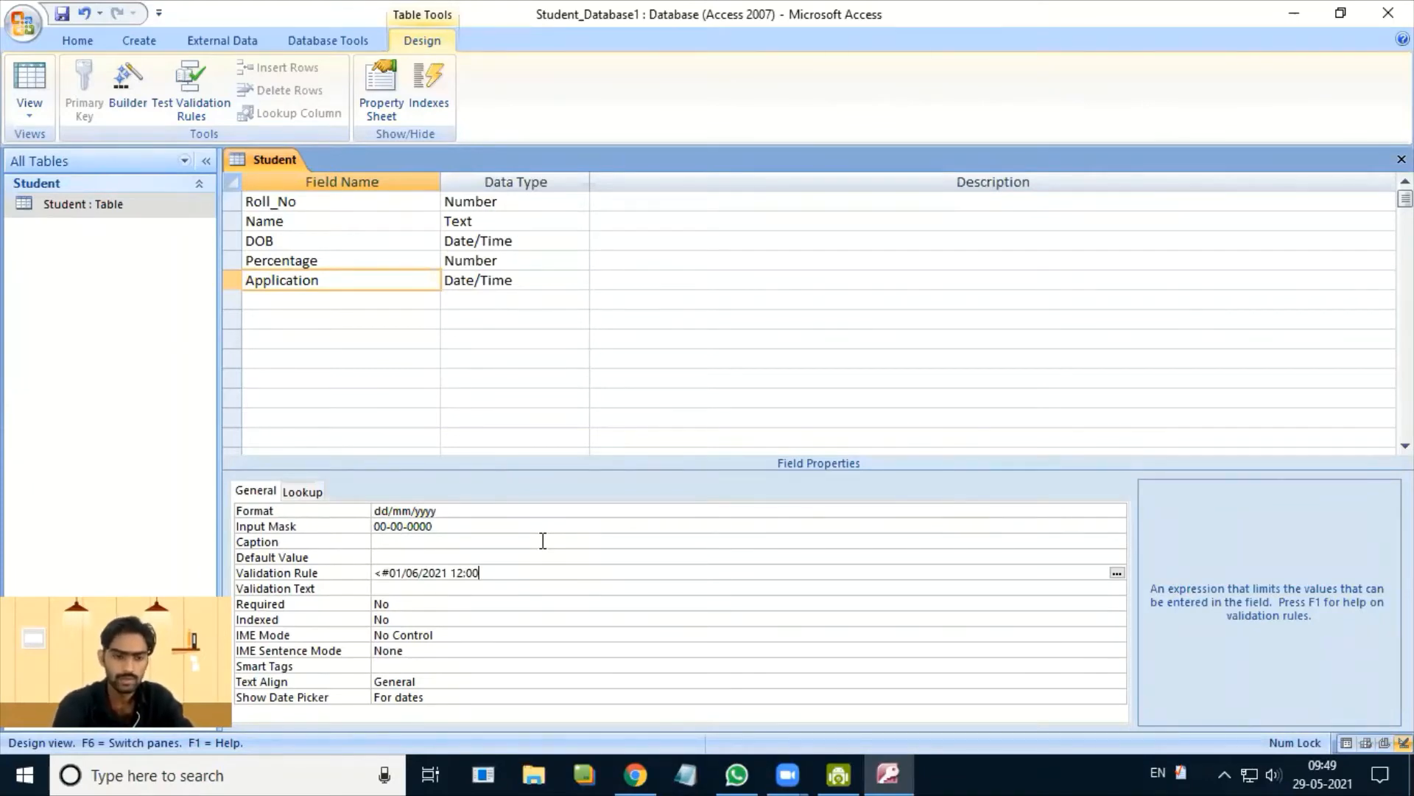
pyautogui.write(':00')
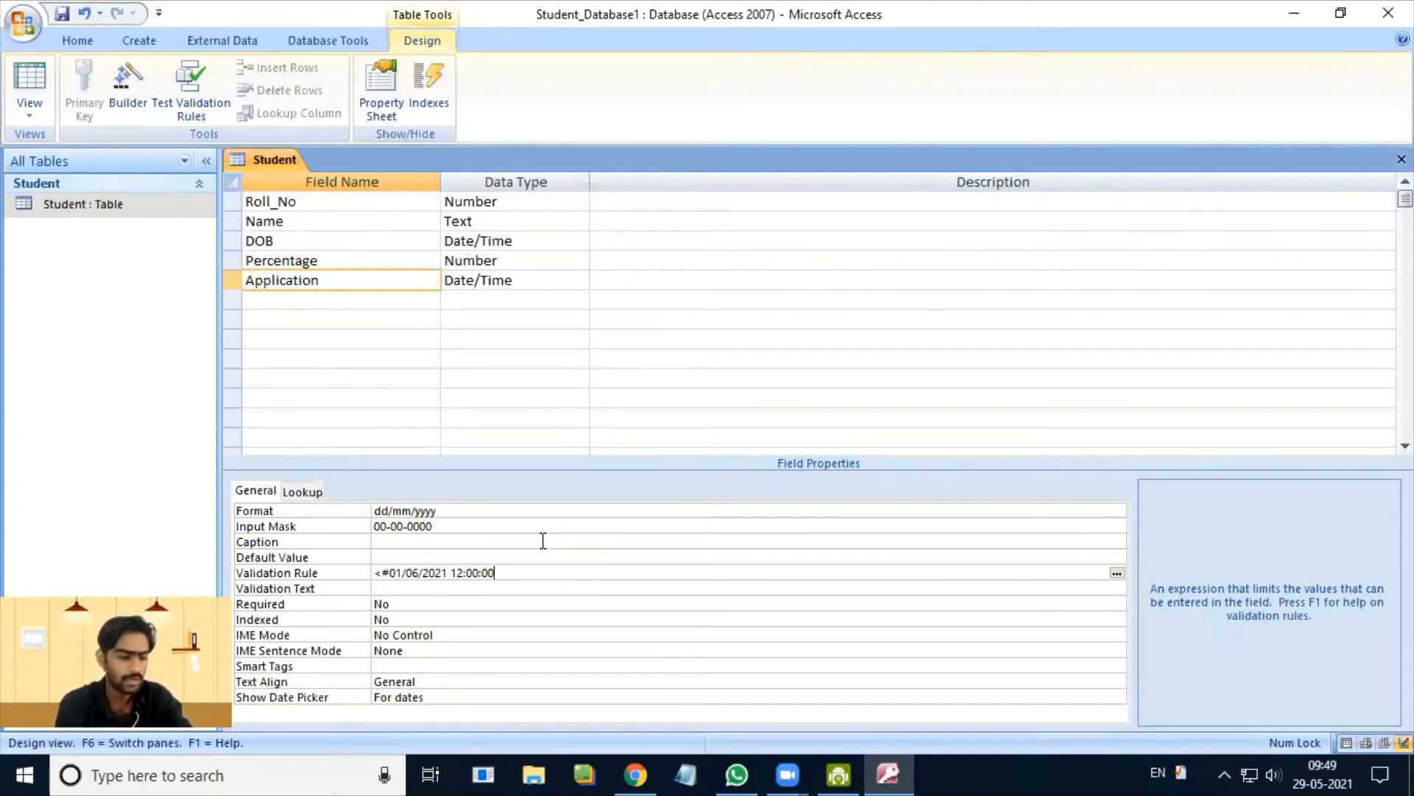
pyautogui.write('#')
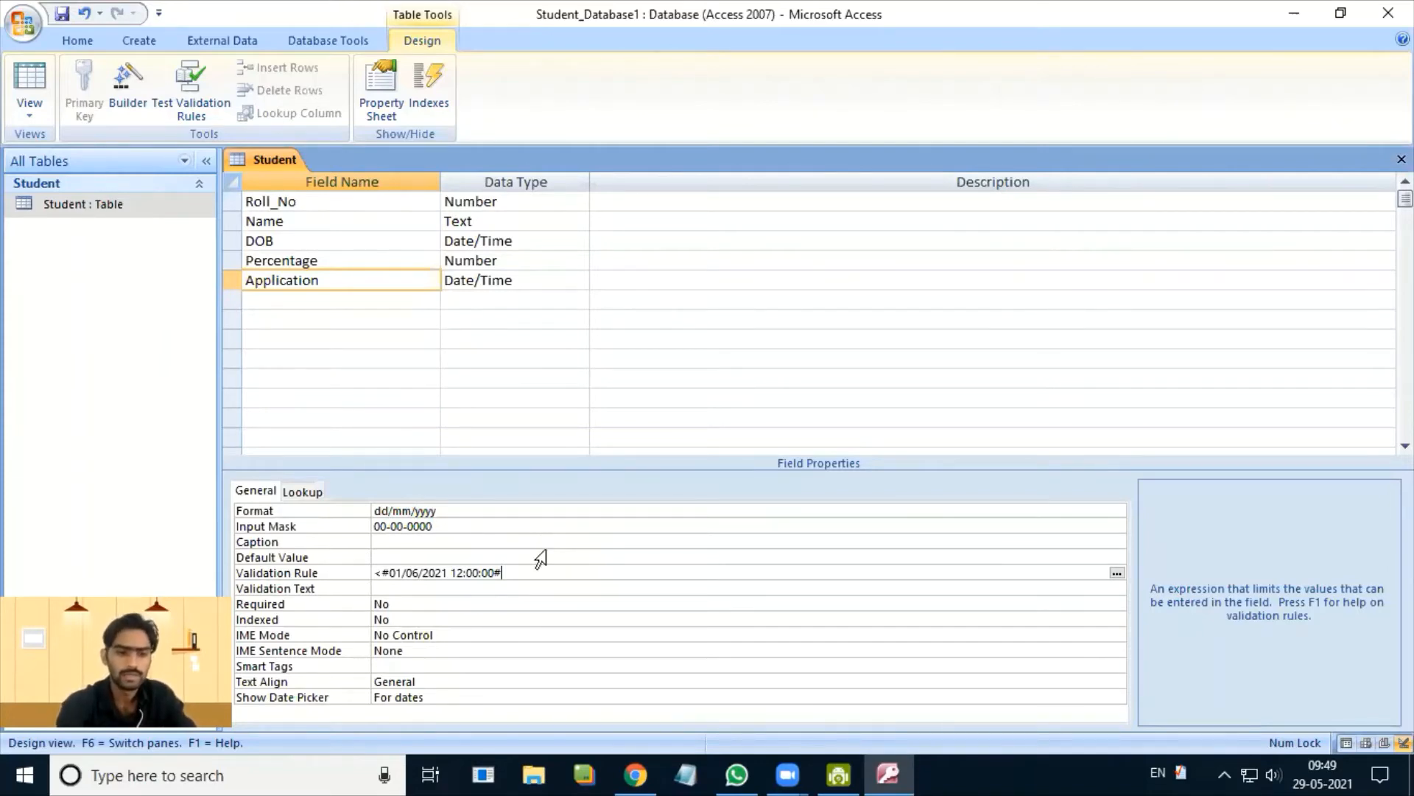
# - Set the Application field's validation text to "Enter Date Before 01 june 12:00 midnight."
pyautogui.click(398, 590)
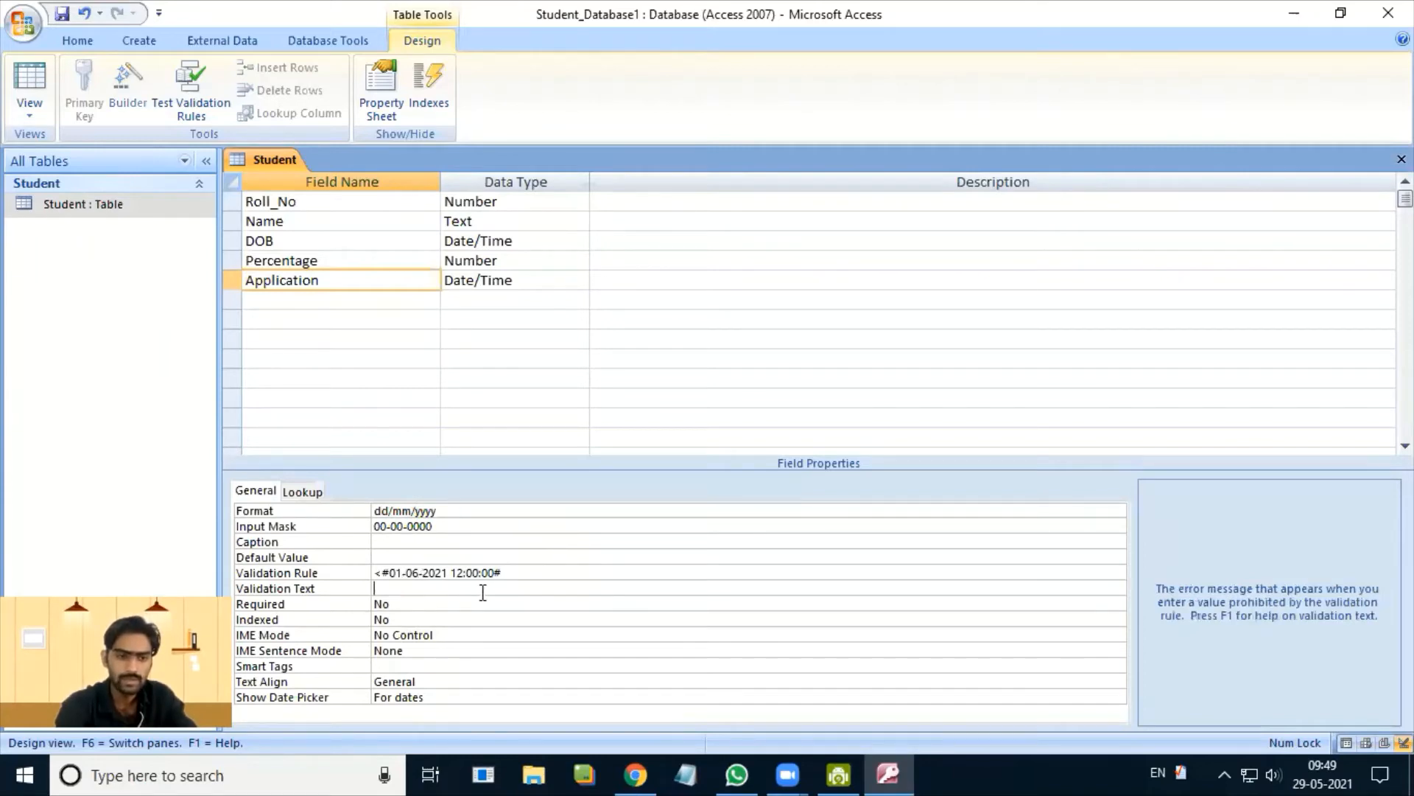
pyautogui.write('Enter ')
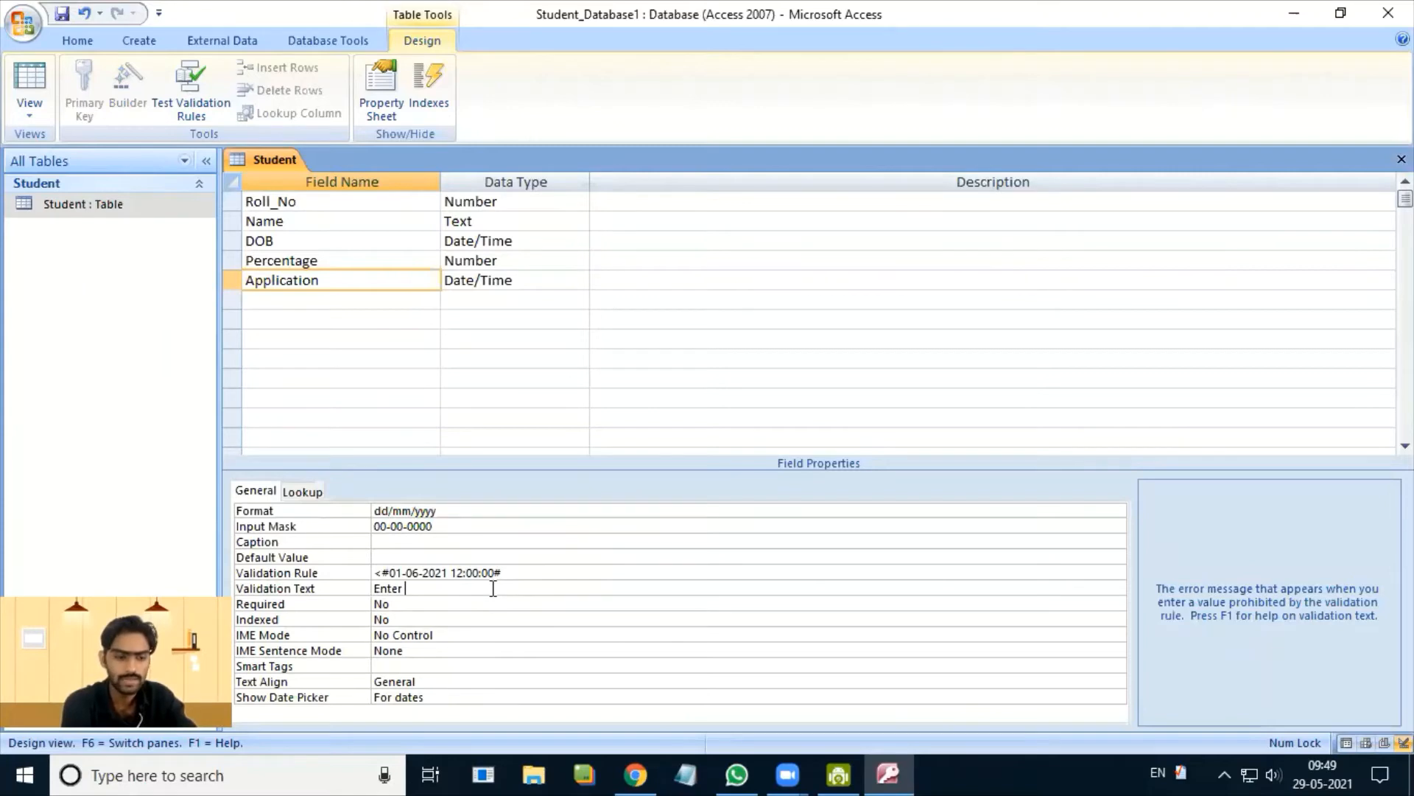
pyautogui.write('Date')
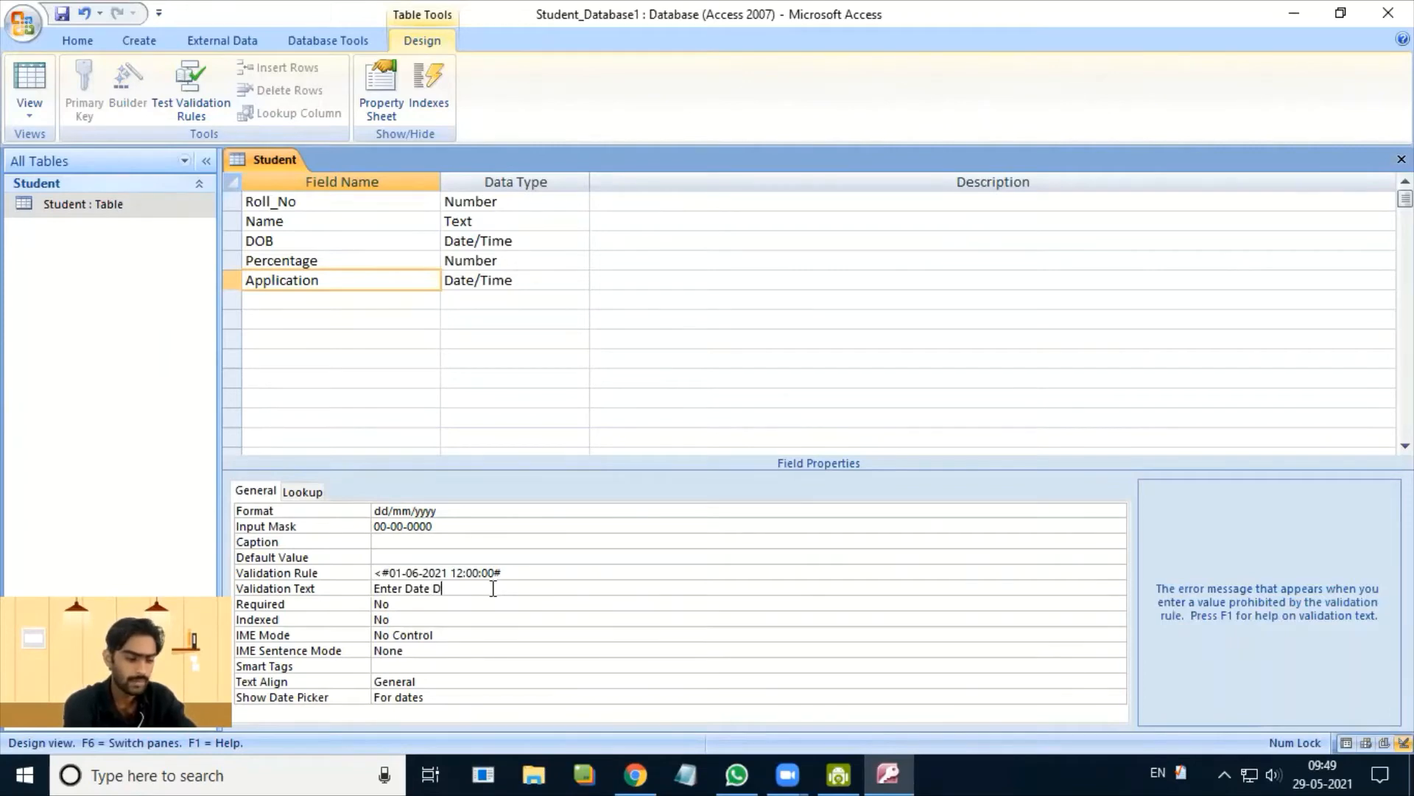
pyautogui.write(' Before')
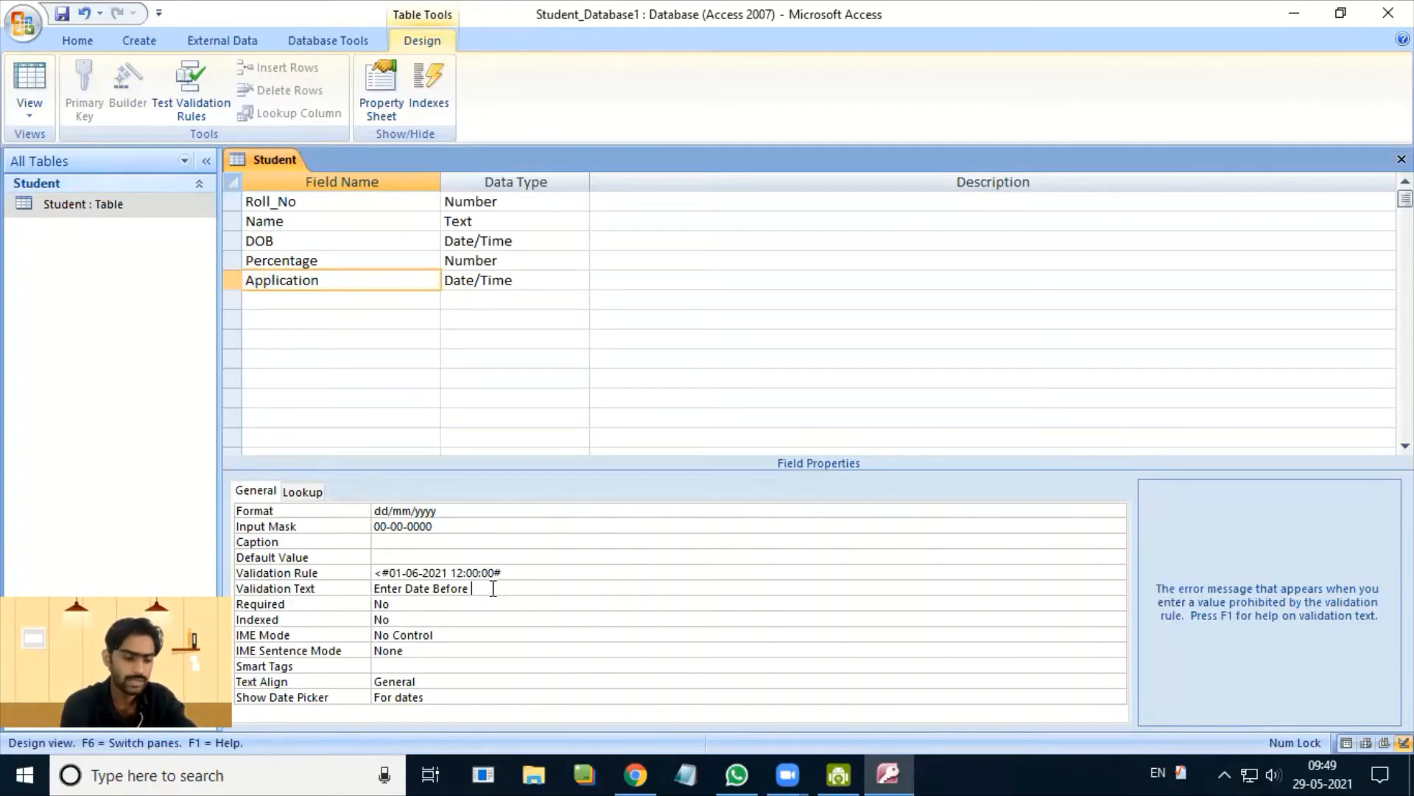
pyautogui.write('01 ju')
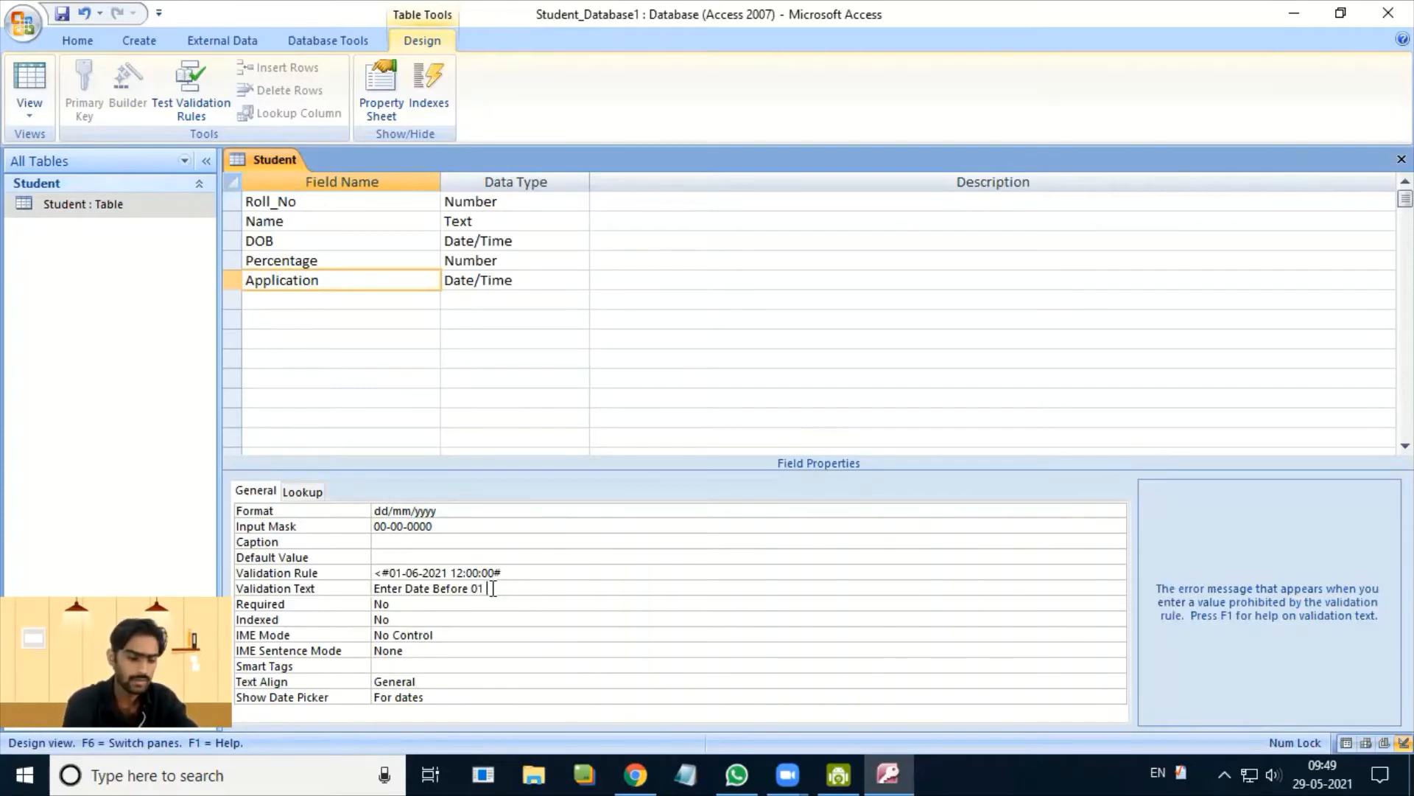
pyautogui.write('ne')
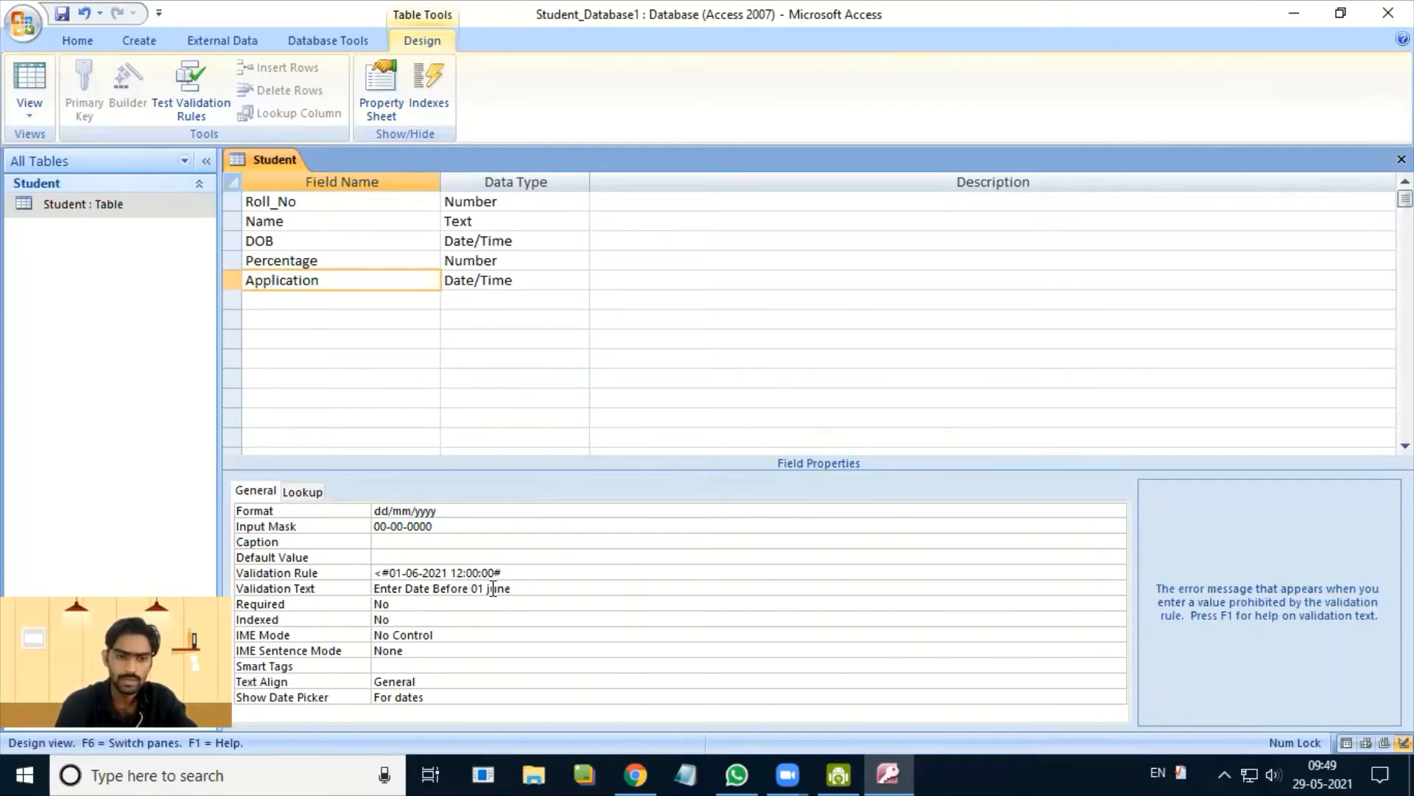
pyautogui.write(' 12')
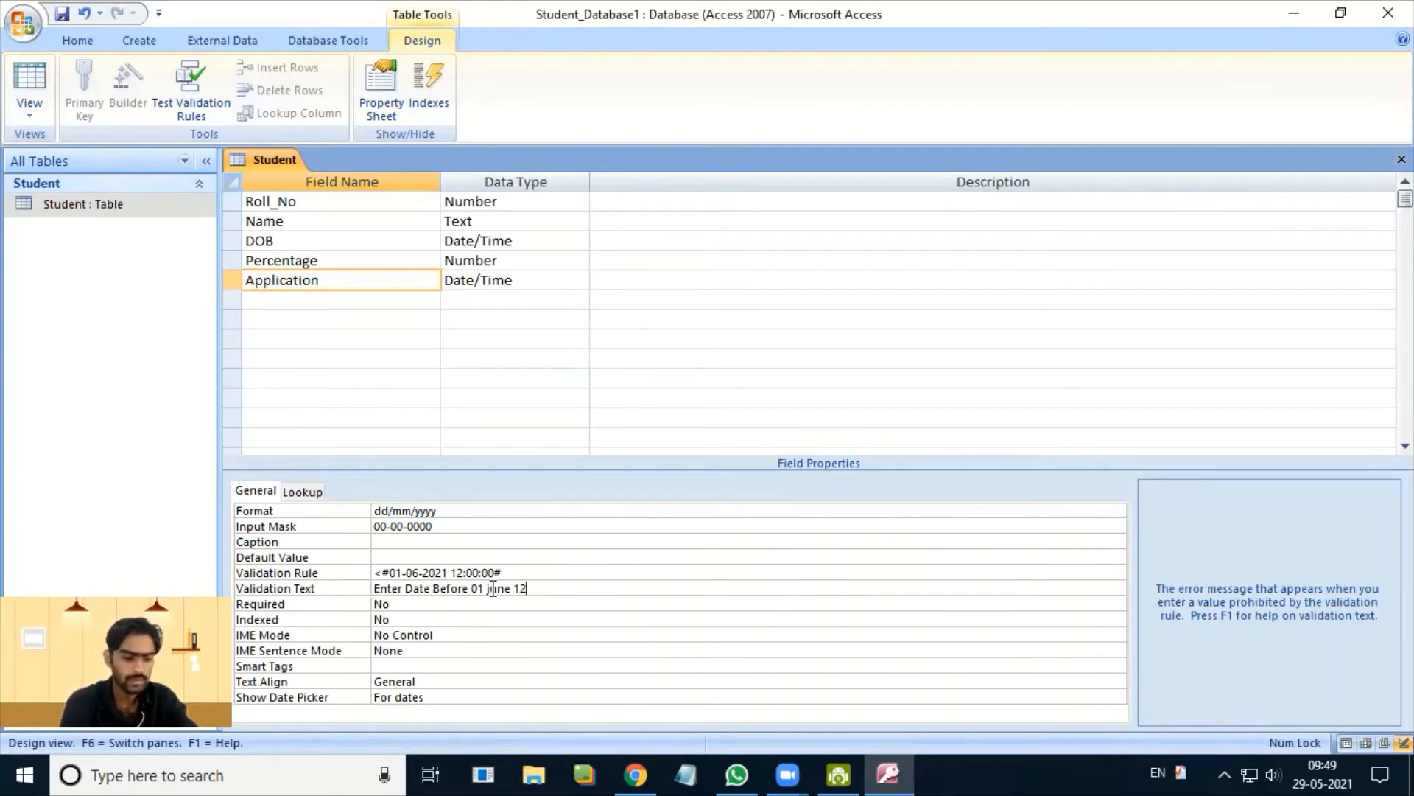
pyautogui.write(':00 ')
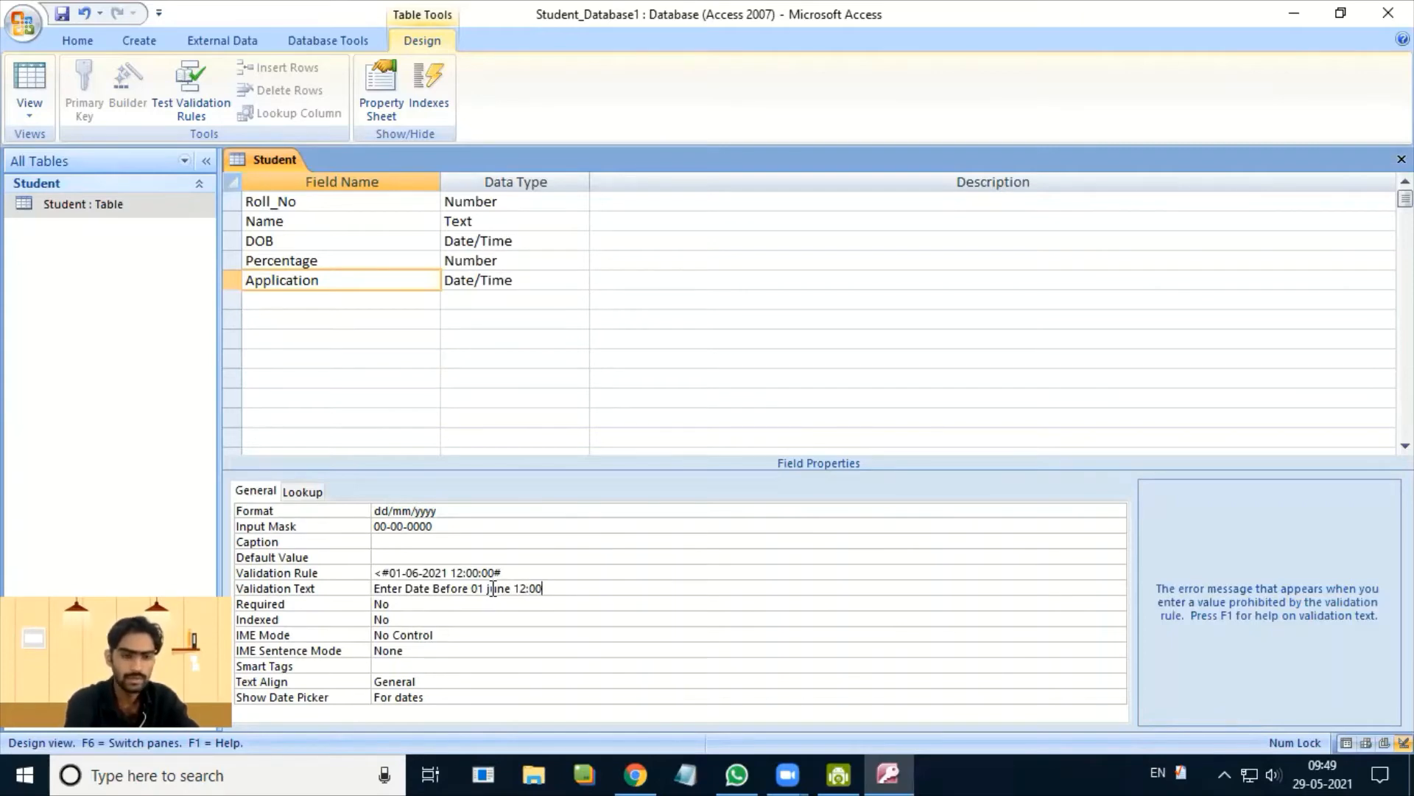
pyautogui.write('mid')
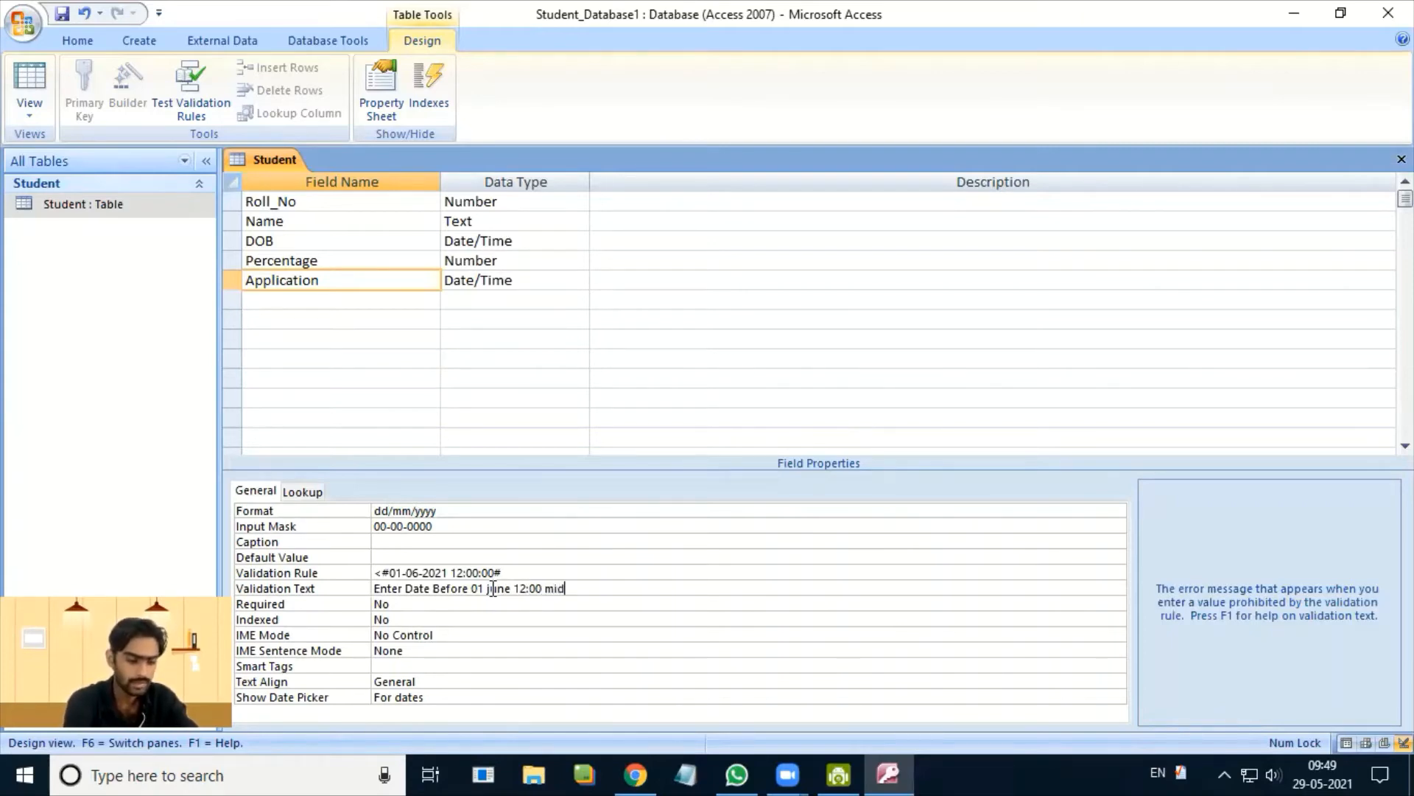
pyautogui.write('nighrt')
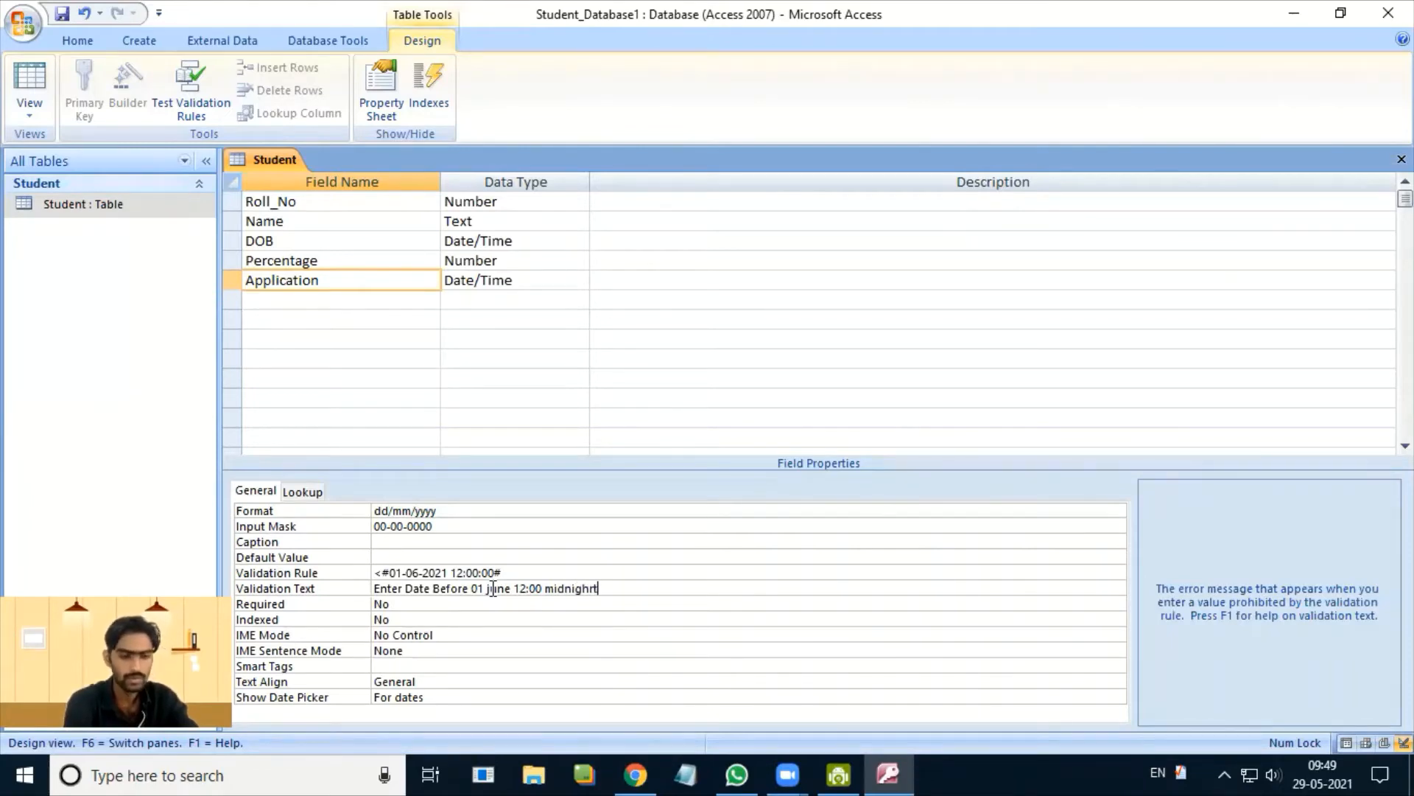
pyautogui.press('BackSpace')
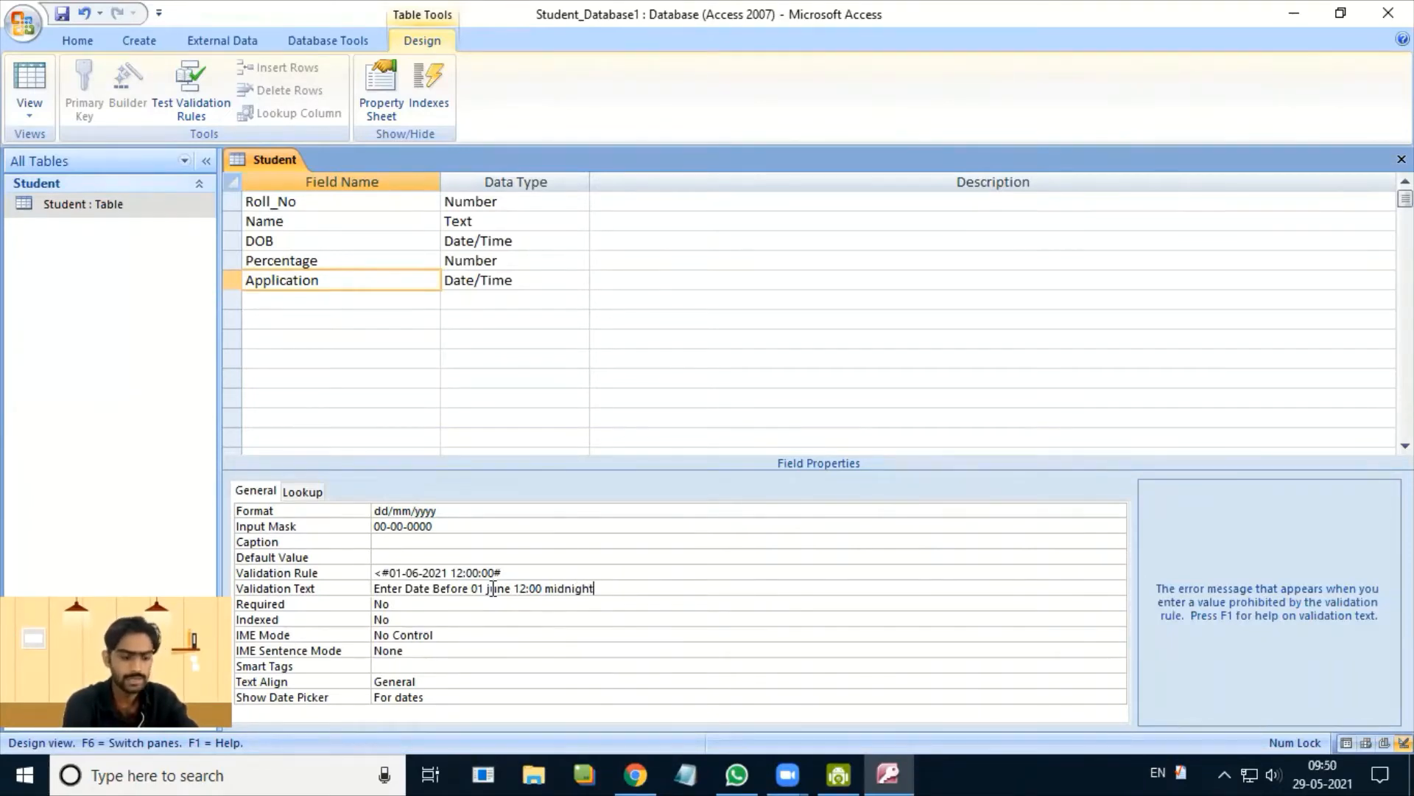
pyautogui.write('.')
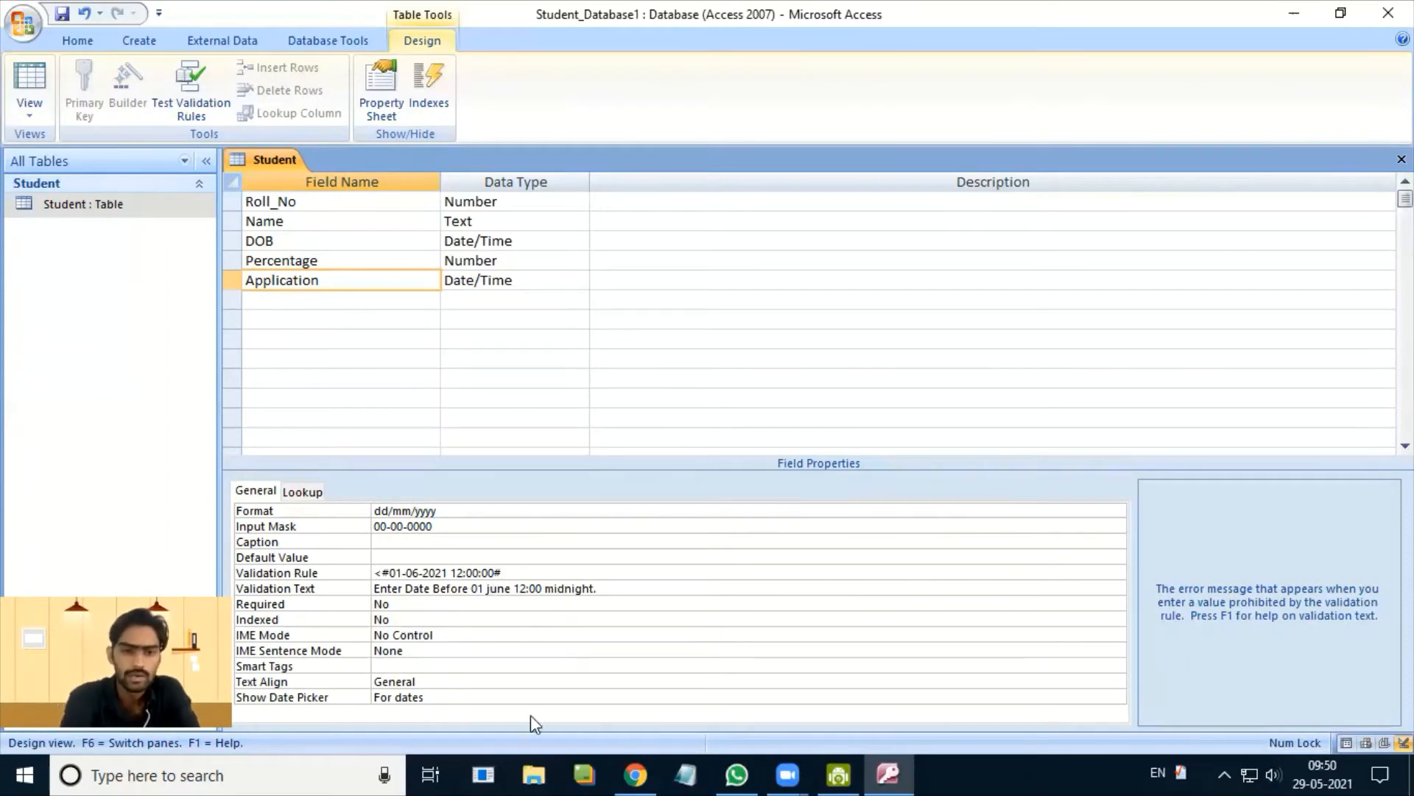
# - Save the Student table, testing existing data against the new rules, and switch it to Datasheet View
pyautogui.rightClick(276, 157)
pyautogui.click(323, 171)
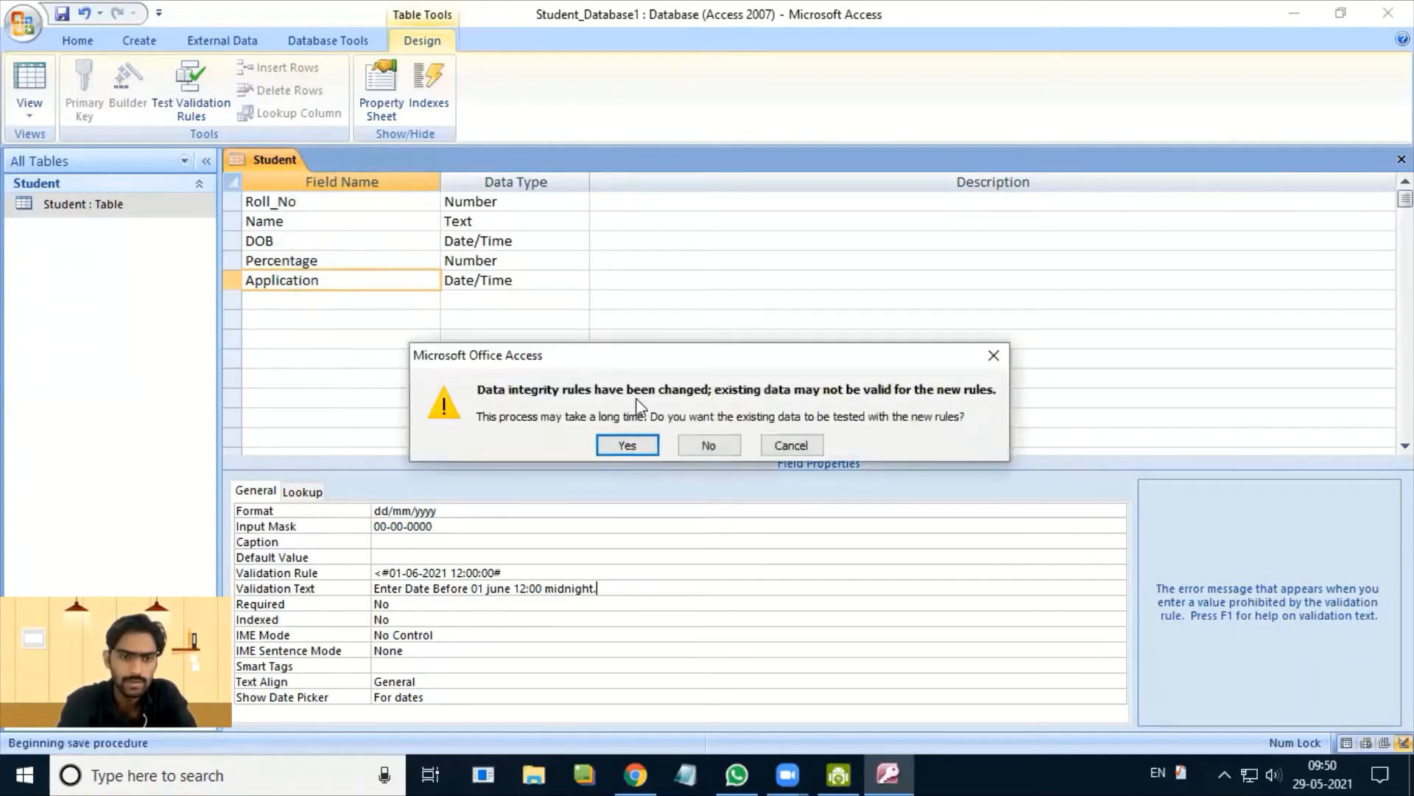
pyautogui.click(629, 444)
pyautogui.click(627, 464)
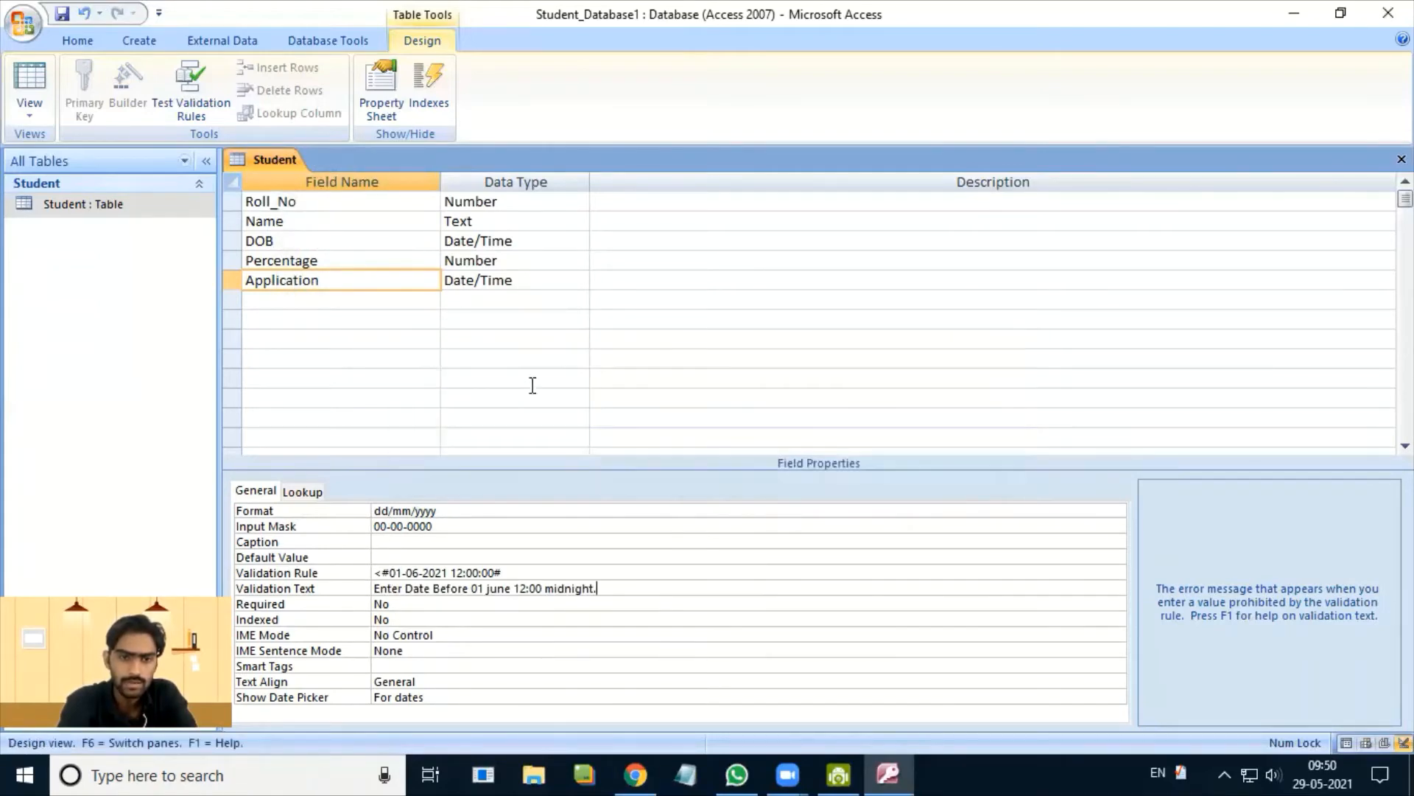
pyautogui.rightClick(276, 166)
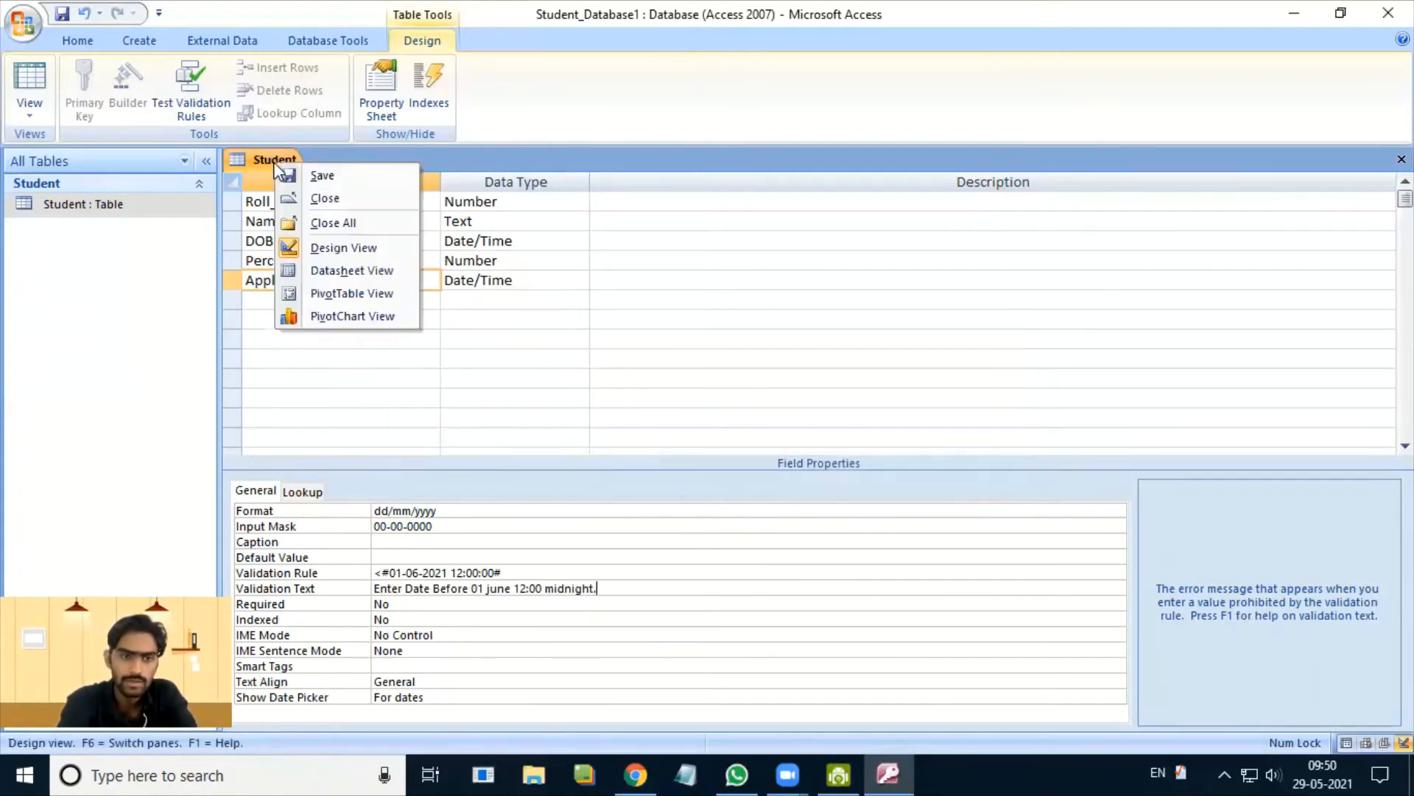
pyautogui.click(337, 271)
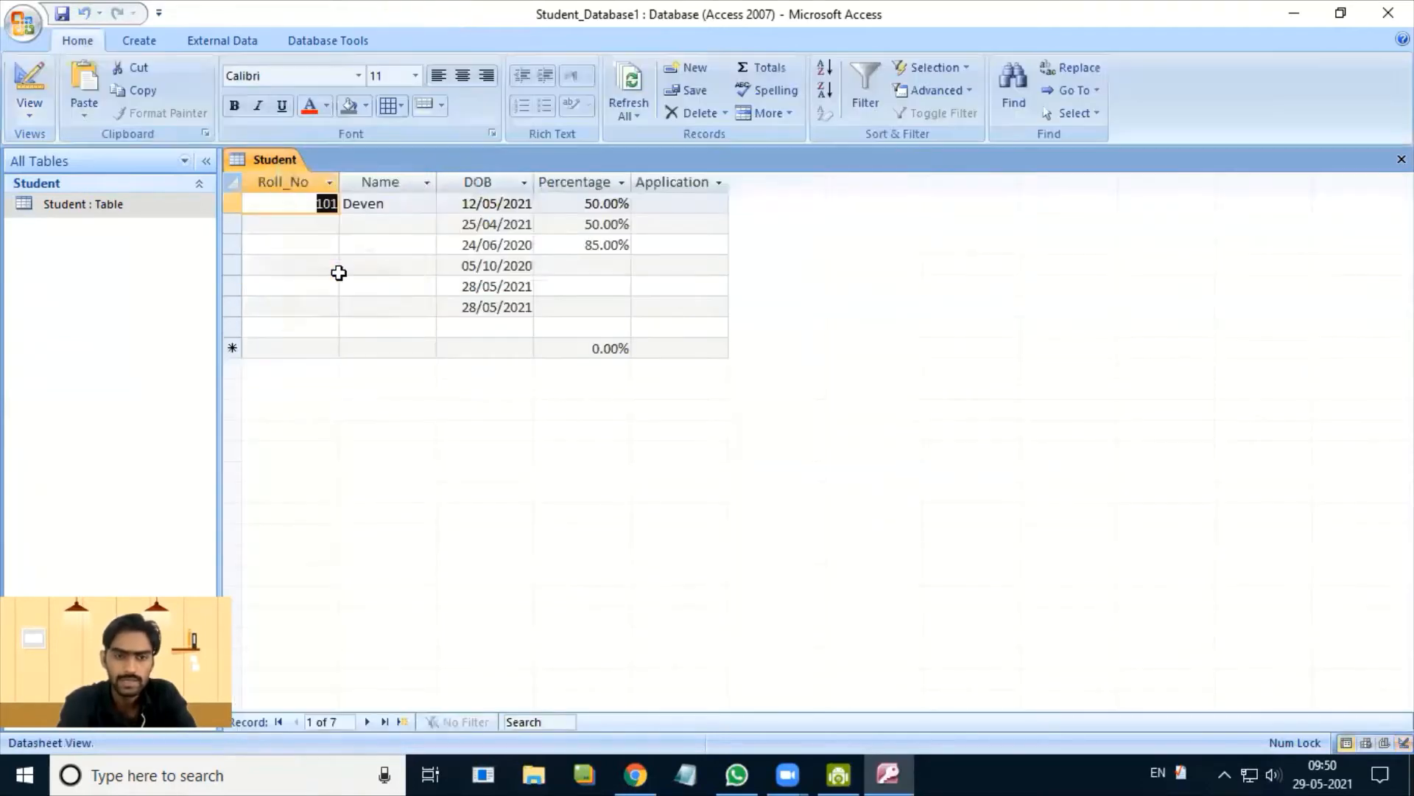
# - Enter 01-06-2021 as the Application date of the first record, roll number 101
pyautogui.click(674, 206)
pyautogui.click(652, 207)
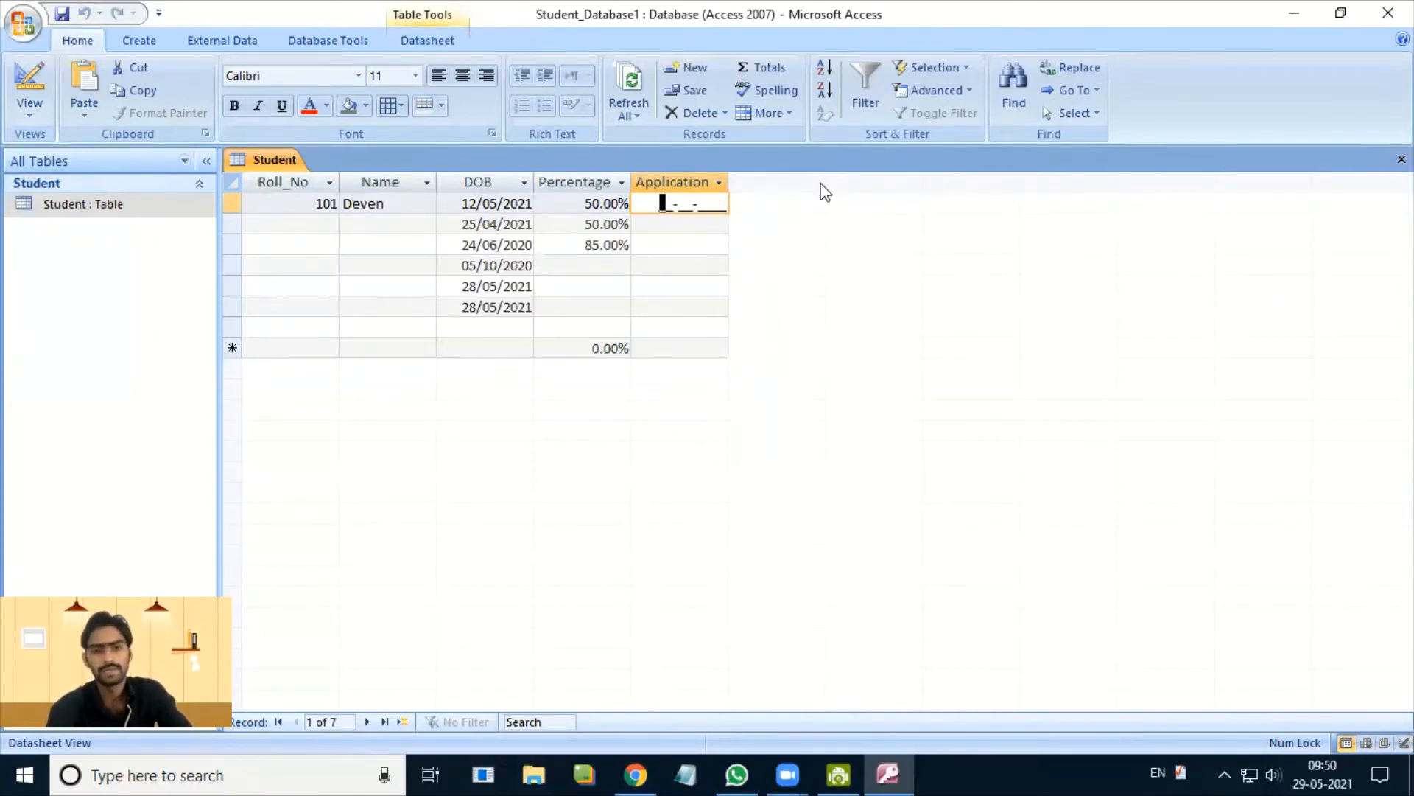
pyautogui.write('01-')
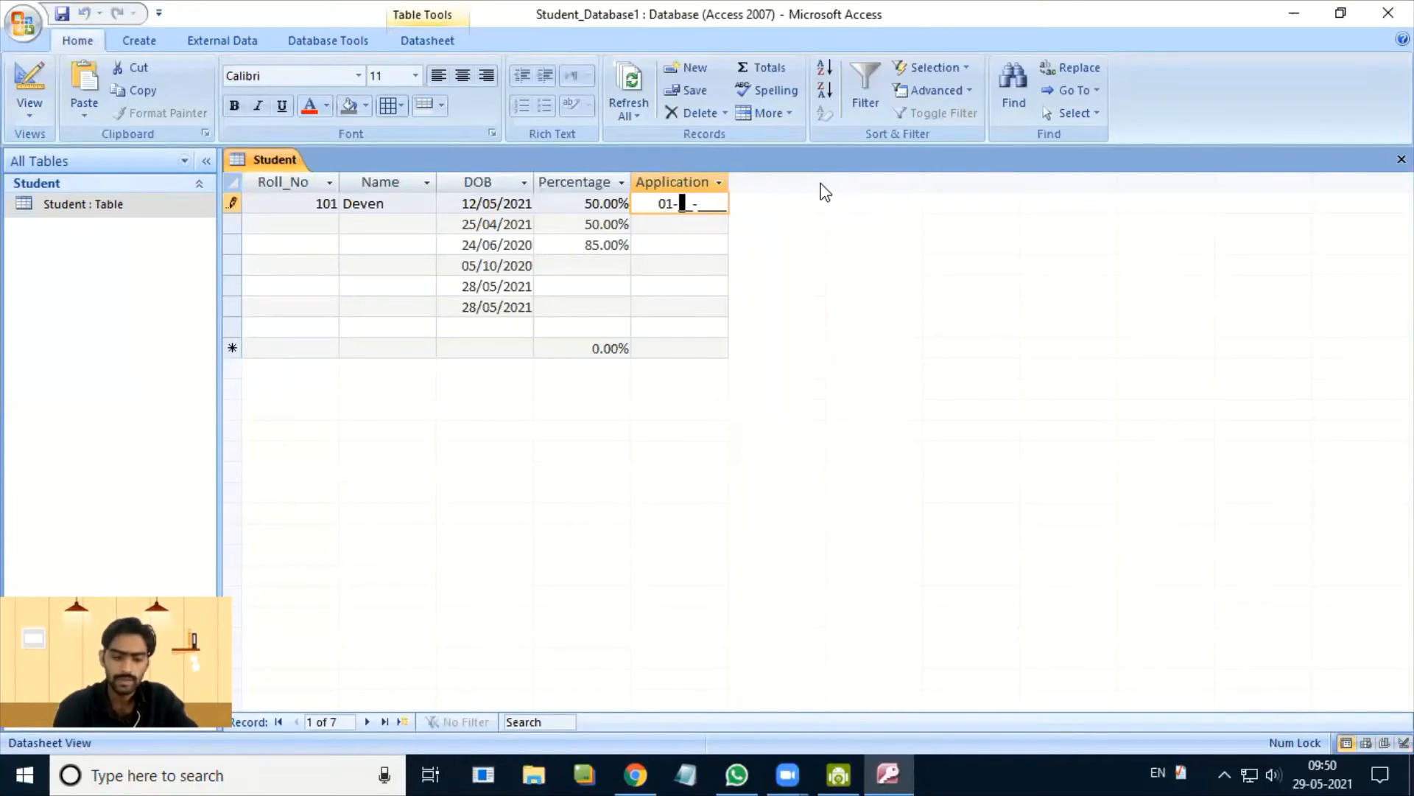
pyautogui.write('06-')
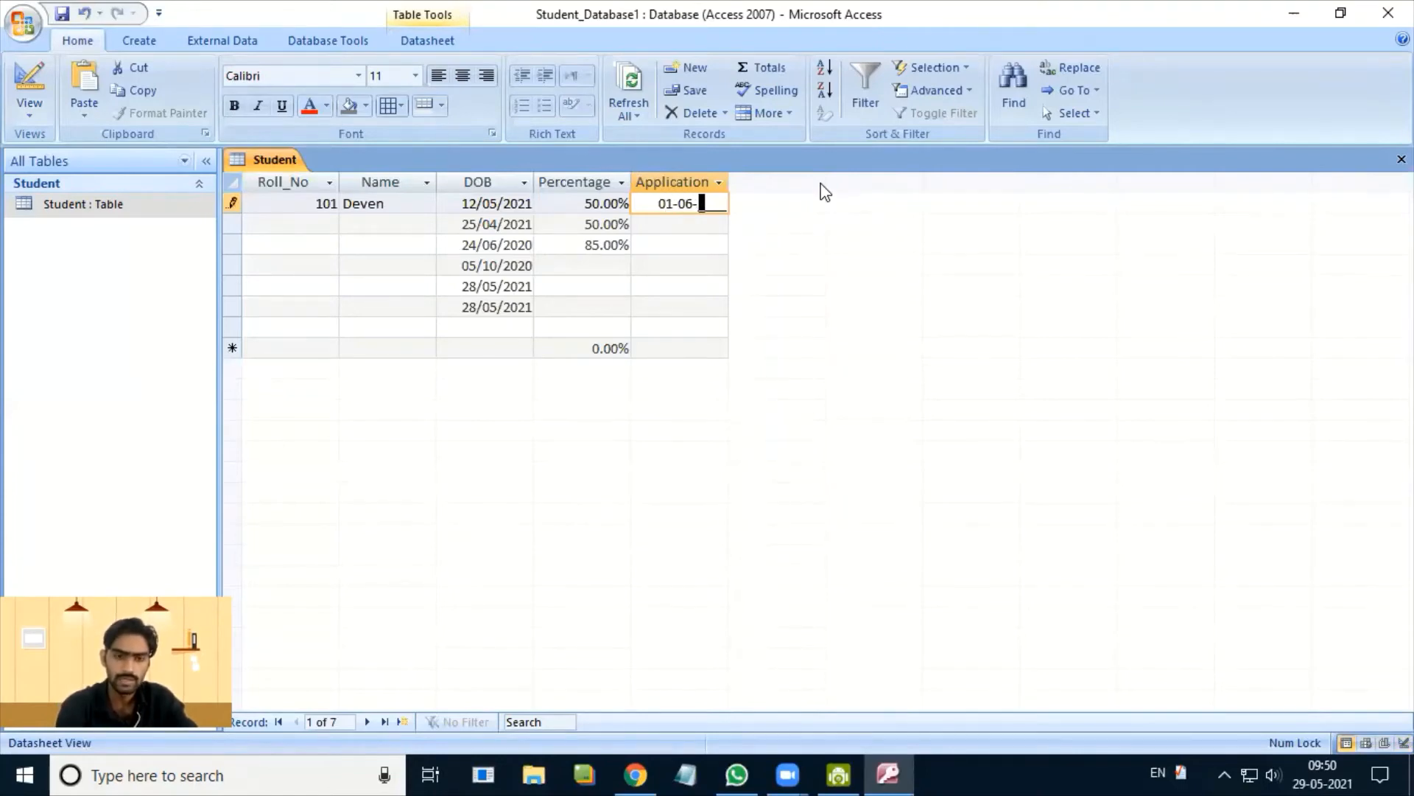
pyautogui.write('2021')
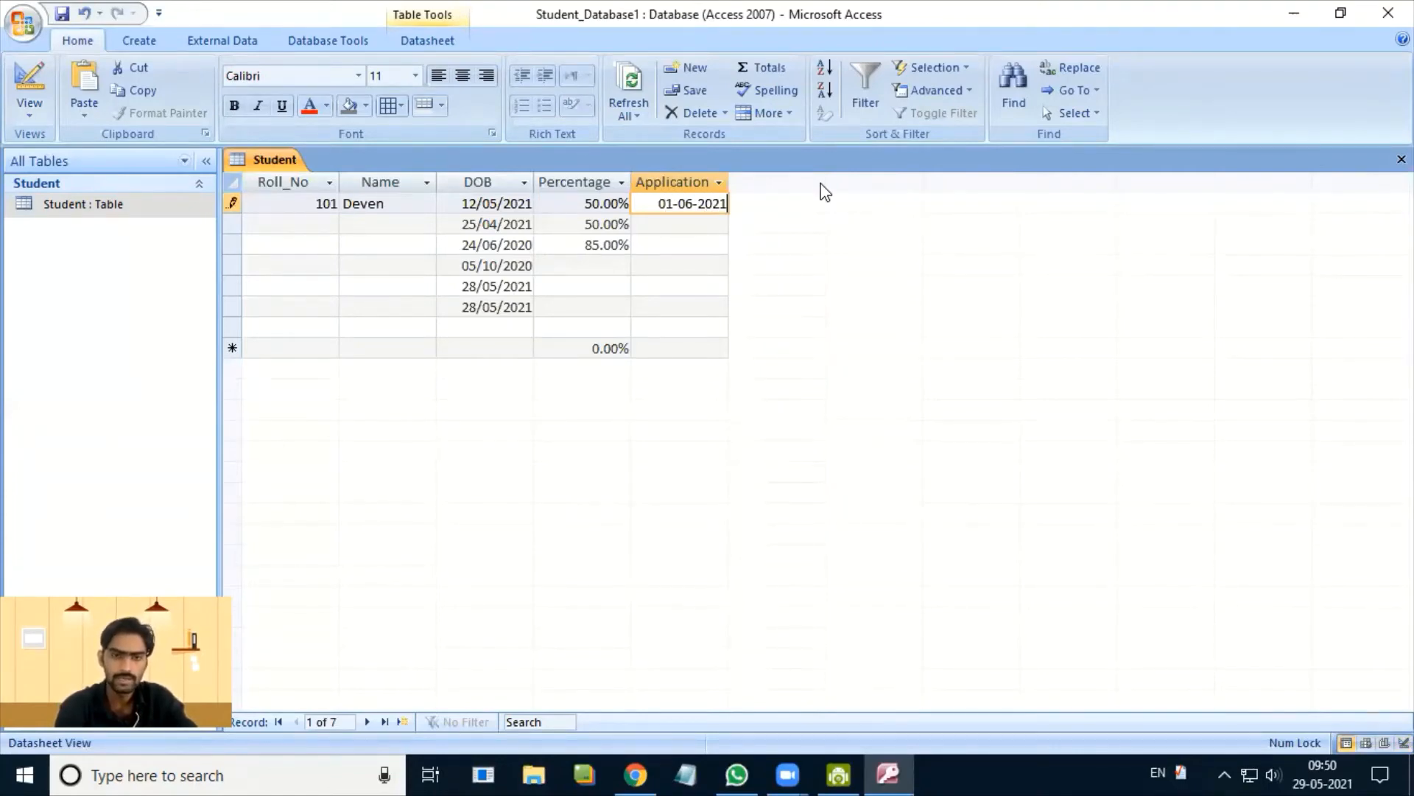
pyautogui.press('Return')
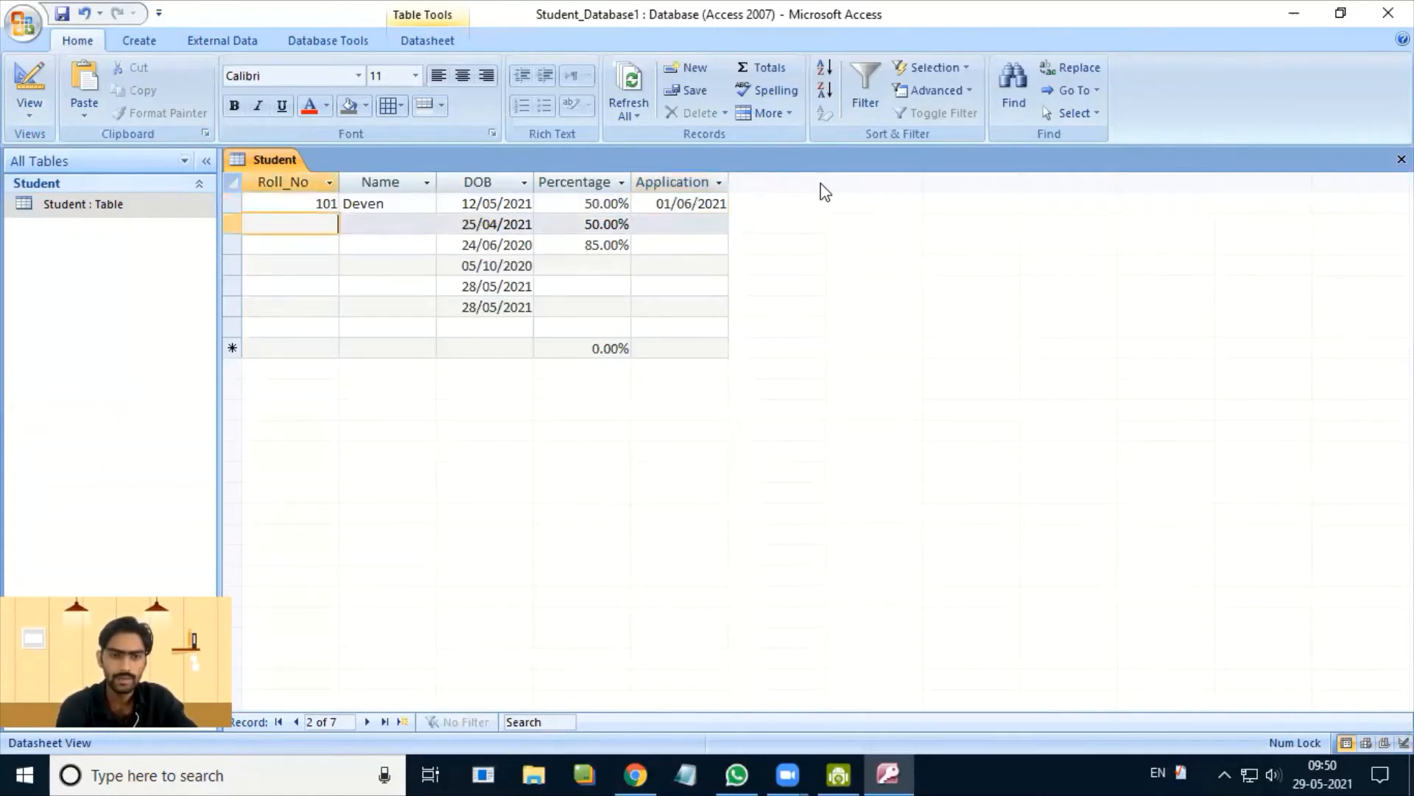
# - Enter 25-05-2021 as the Application date of the second record
pyautogui.hotkey('shift', 'Tab')
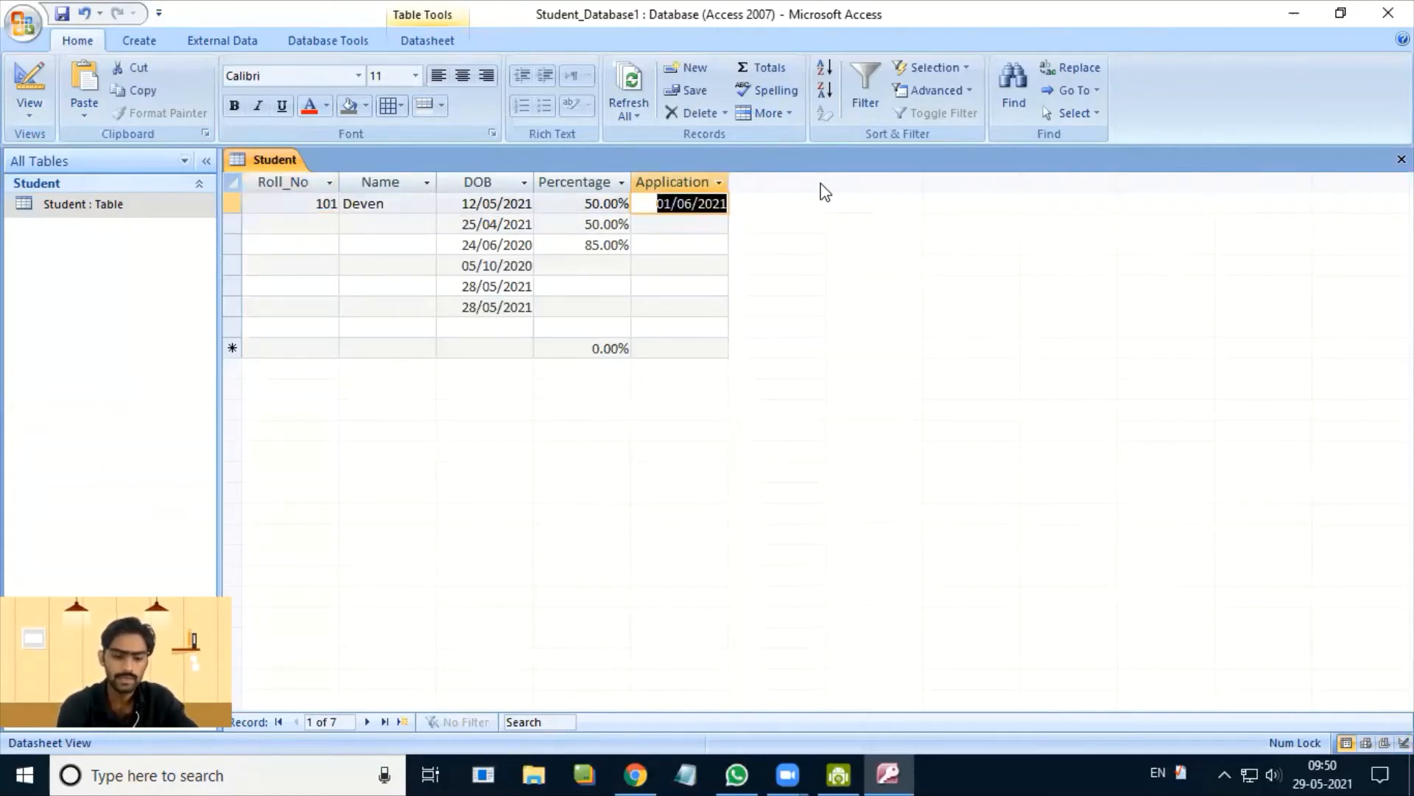
pyautogui.press('Down')
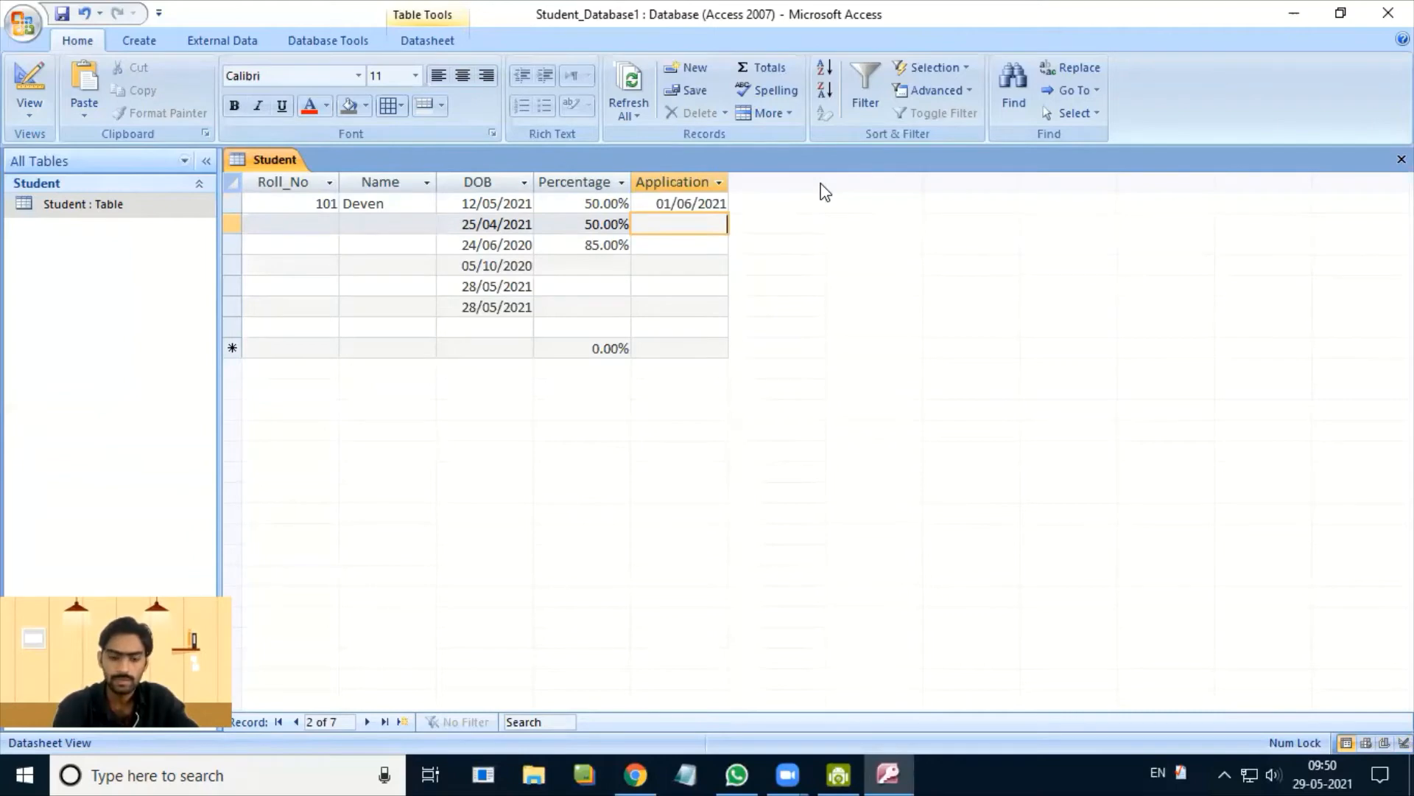
pyautogui.write('25-')
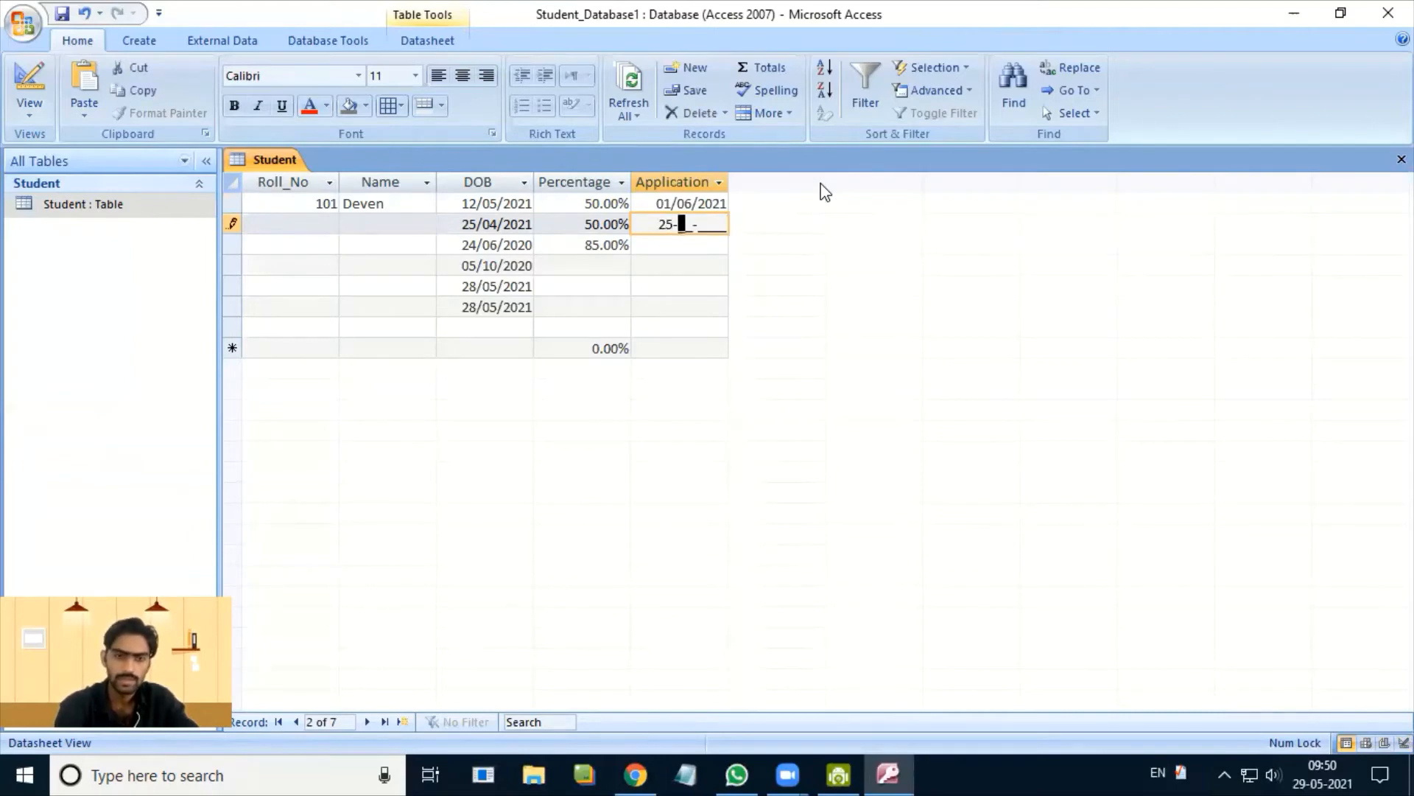
pyautogui.write('05-')
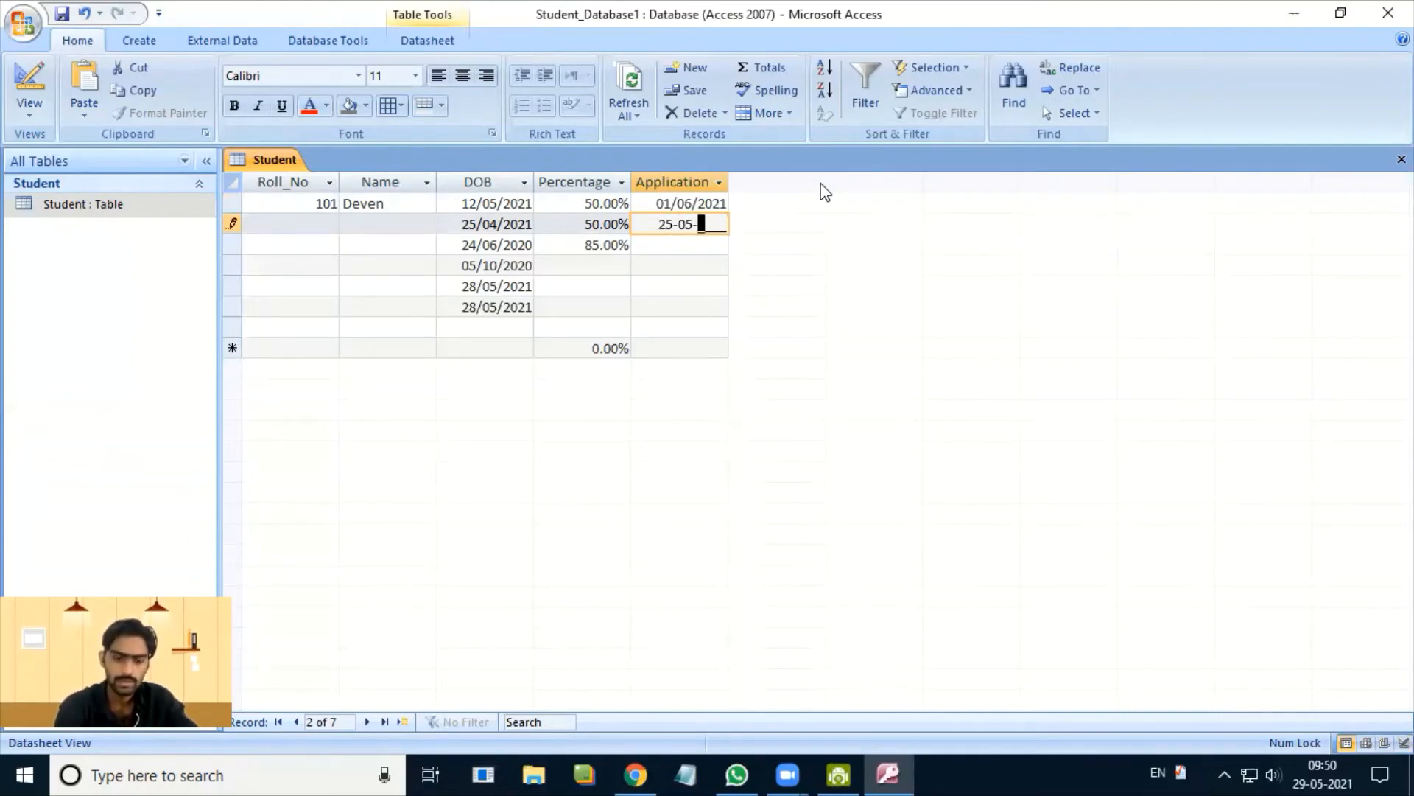
pyautogui.write('2021')
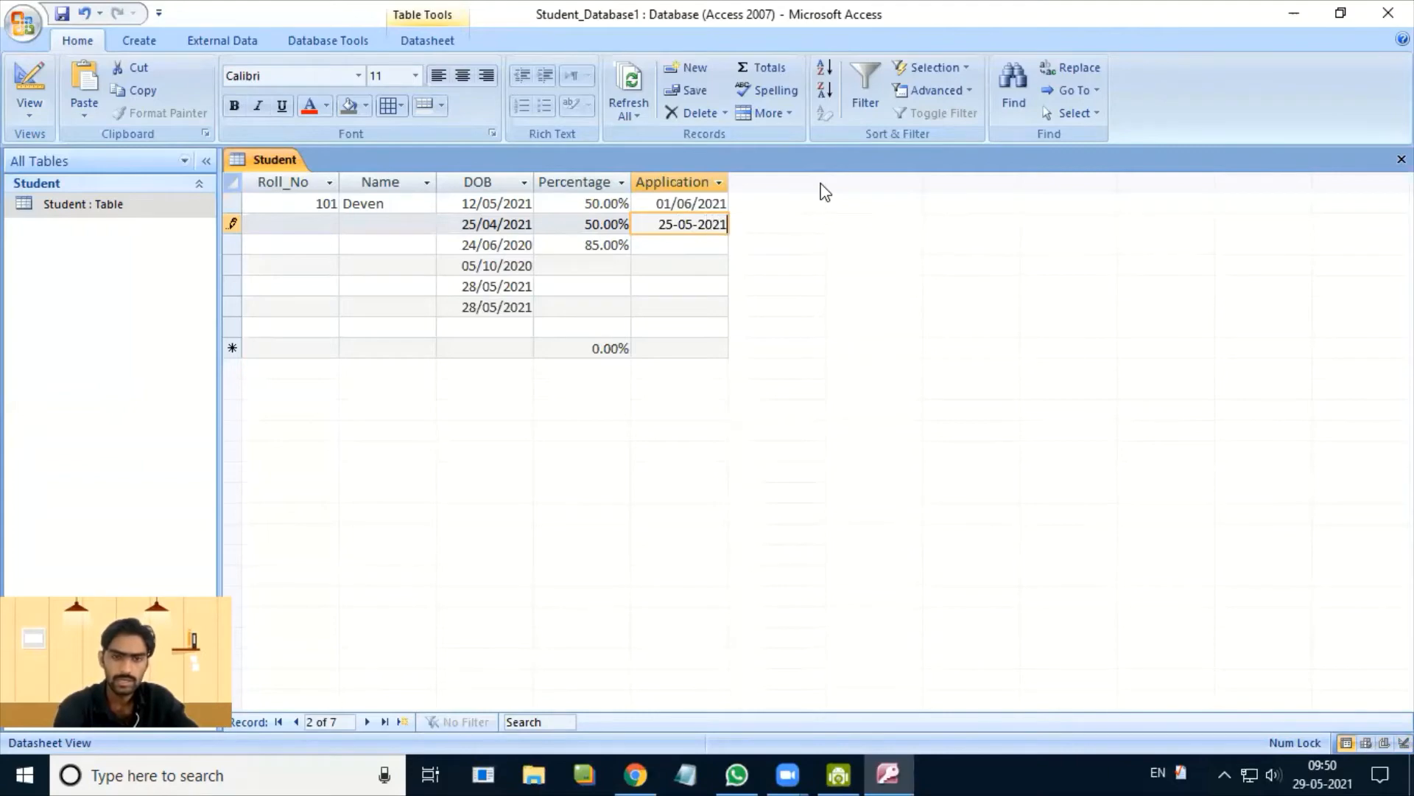
pyautogui.press('Return')
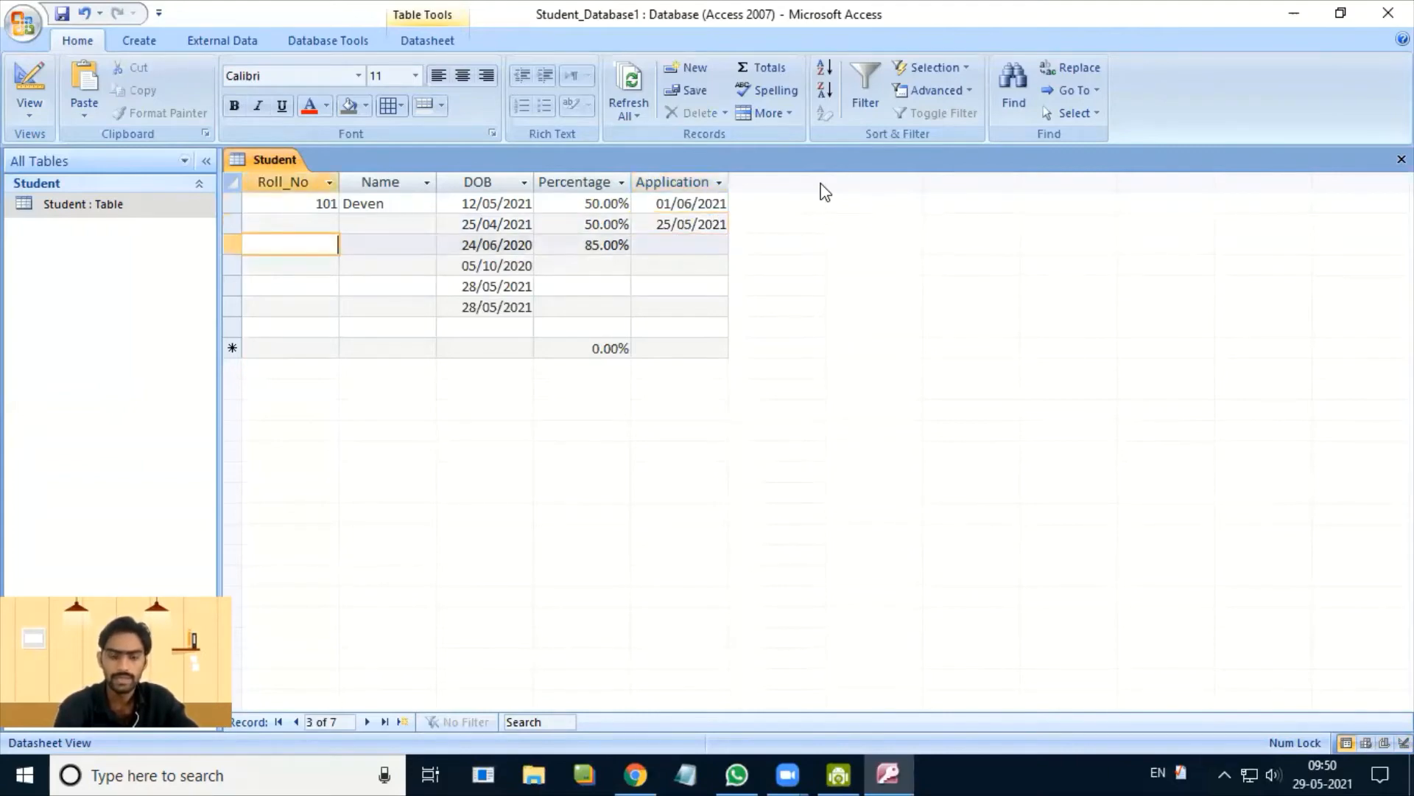
# - Try to enter 02-06-2021 as the Application date of the third record to test the validation rule
pyautogui.hotkey('shift', 'Tab')
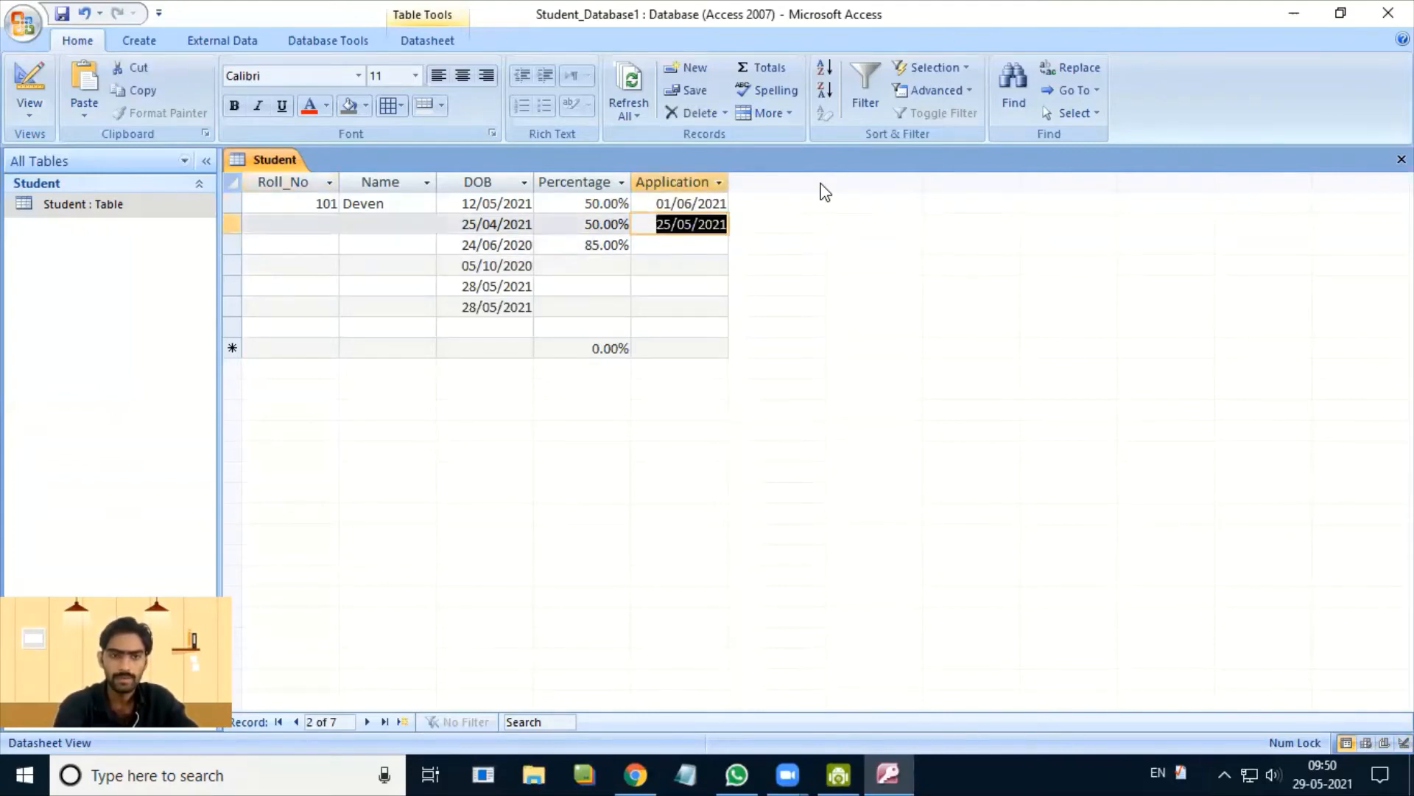
pyautogui.press('Down')
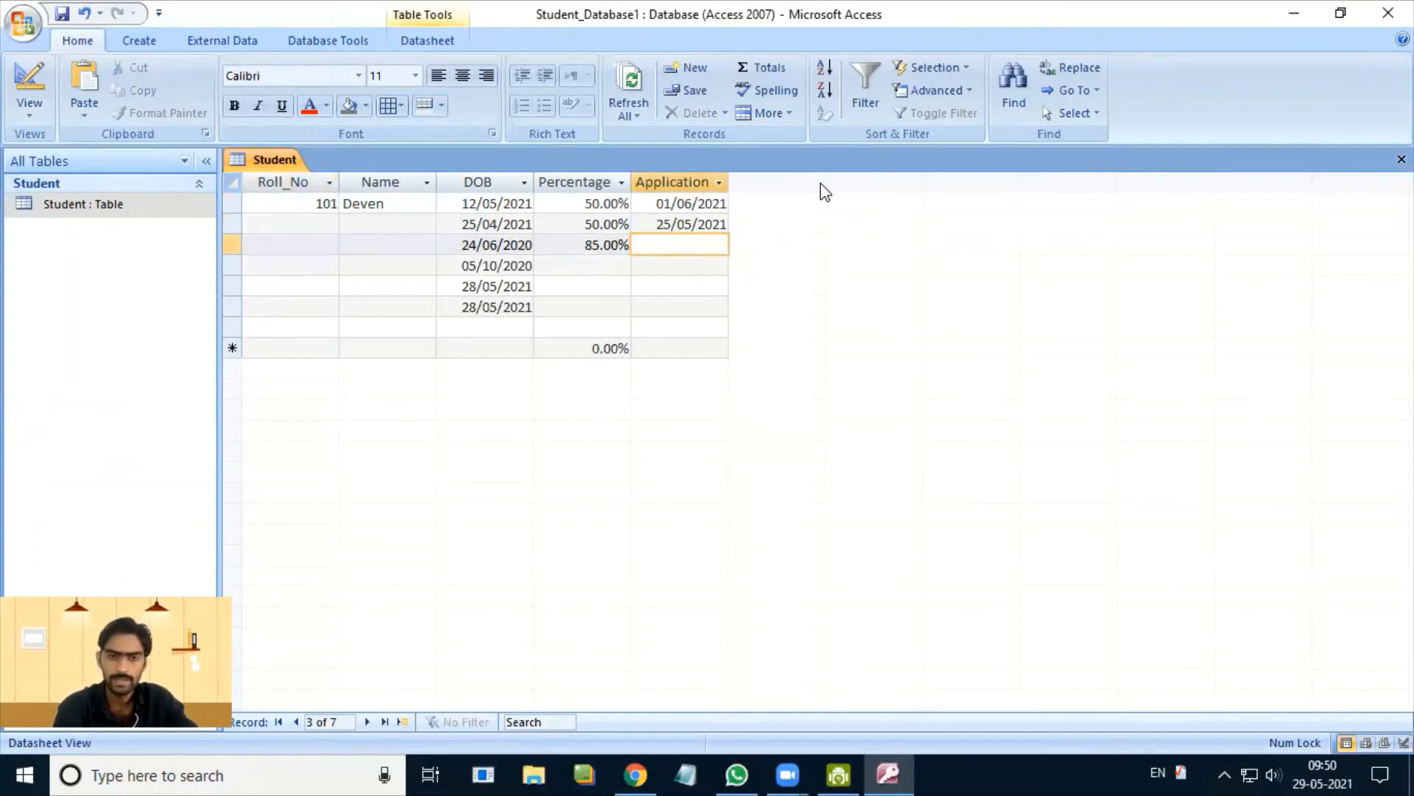
pyautogui.write('02-')
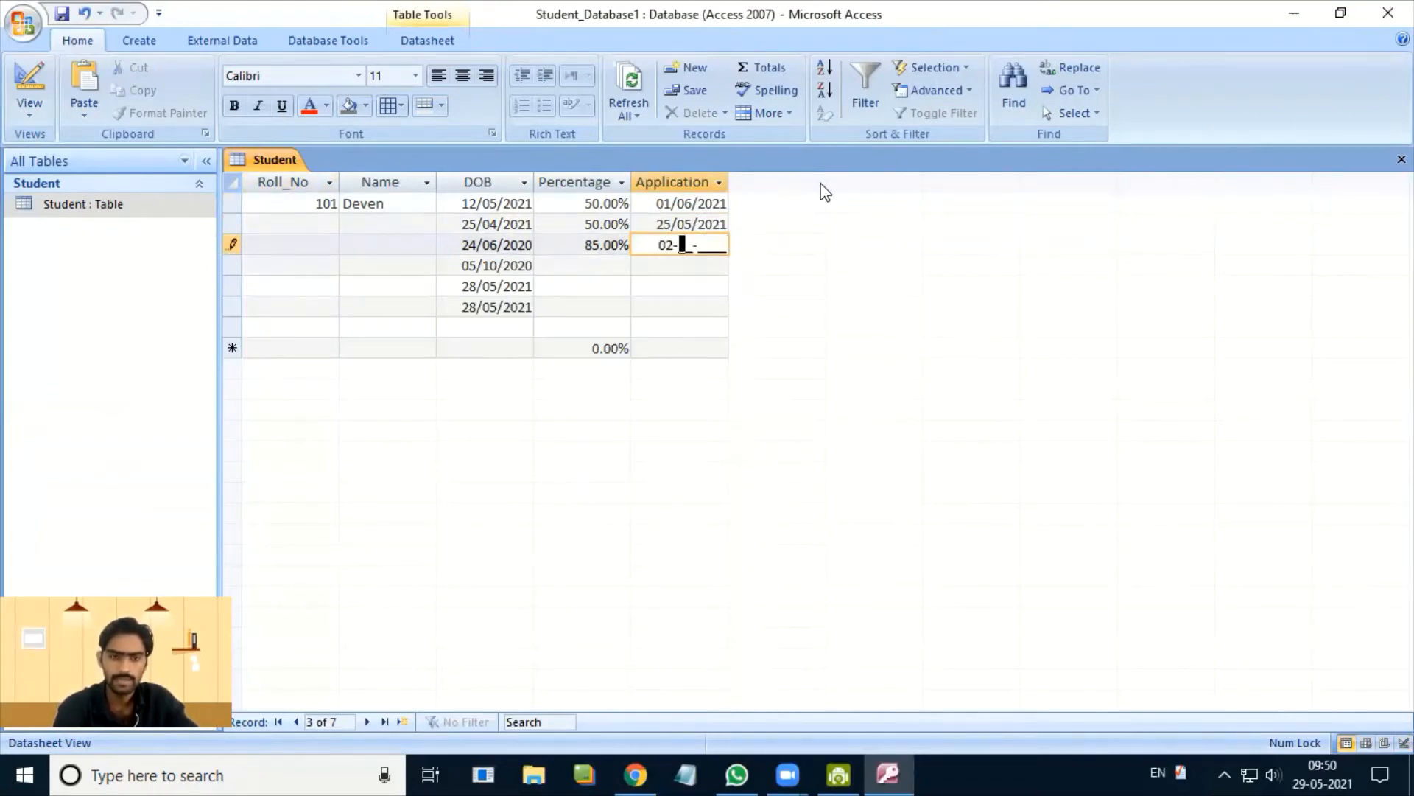
pyautogui.write('06-')
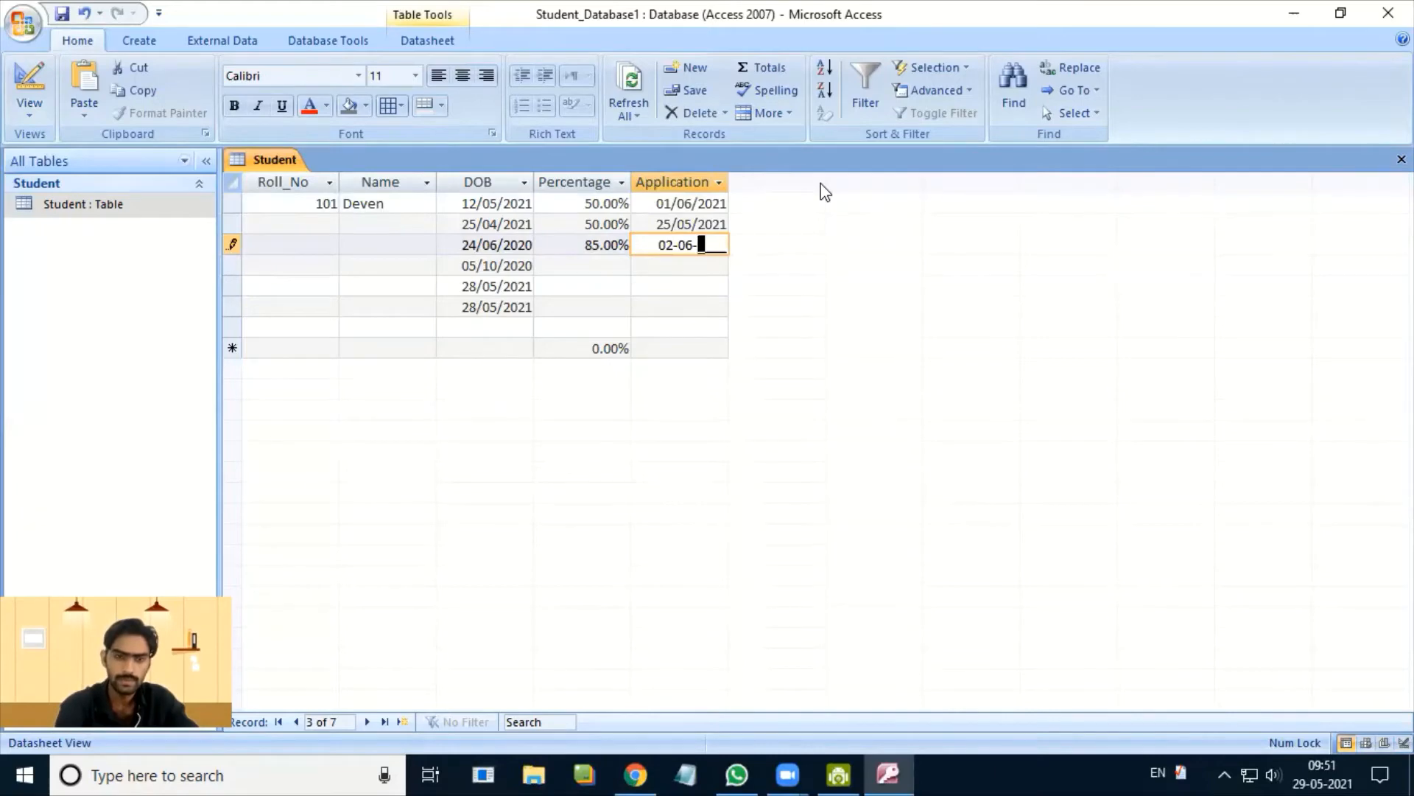
pyautogui.write('2021')
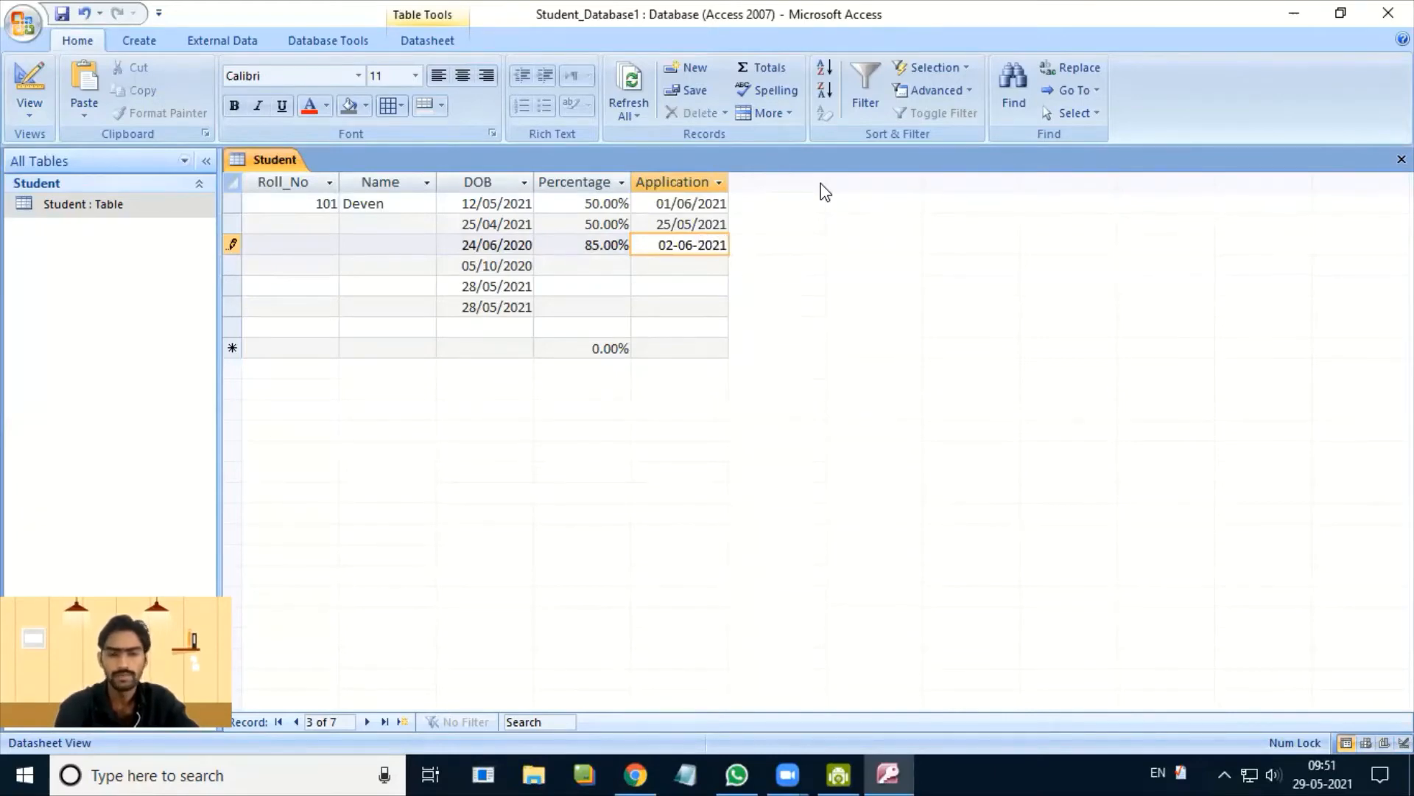
pyautogui.press('Return')
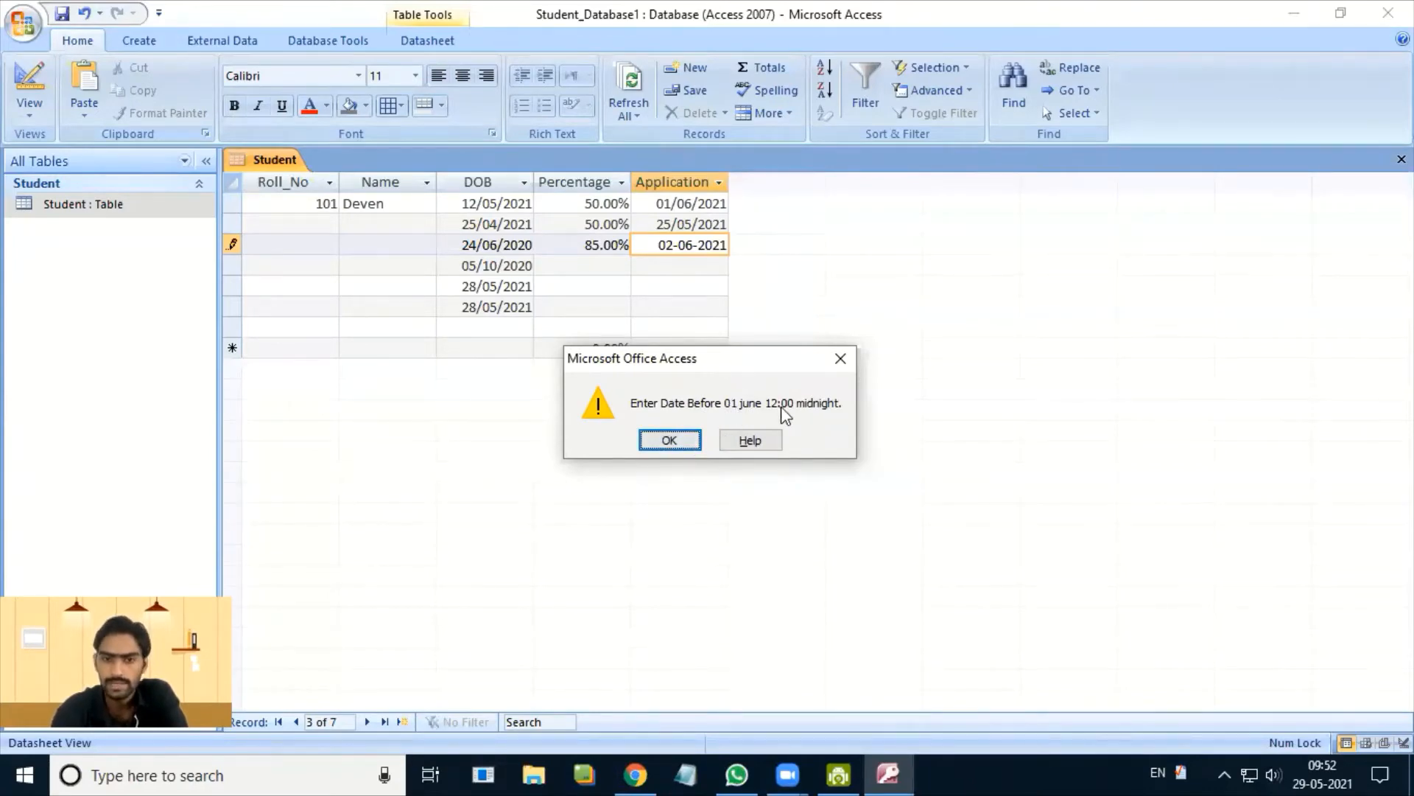
pyautogui.click(671, 440)
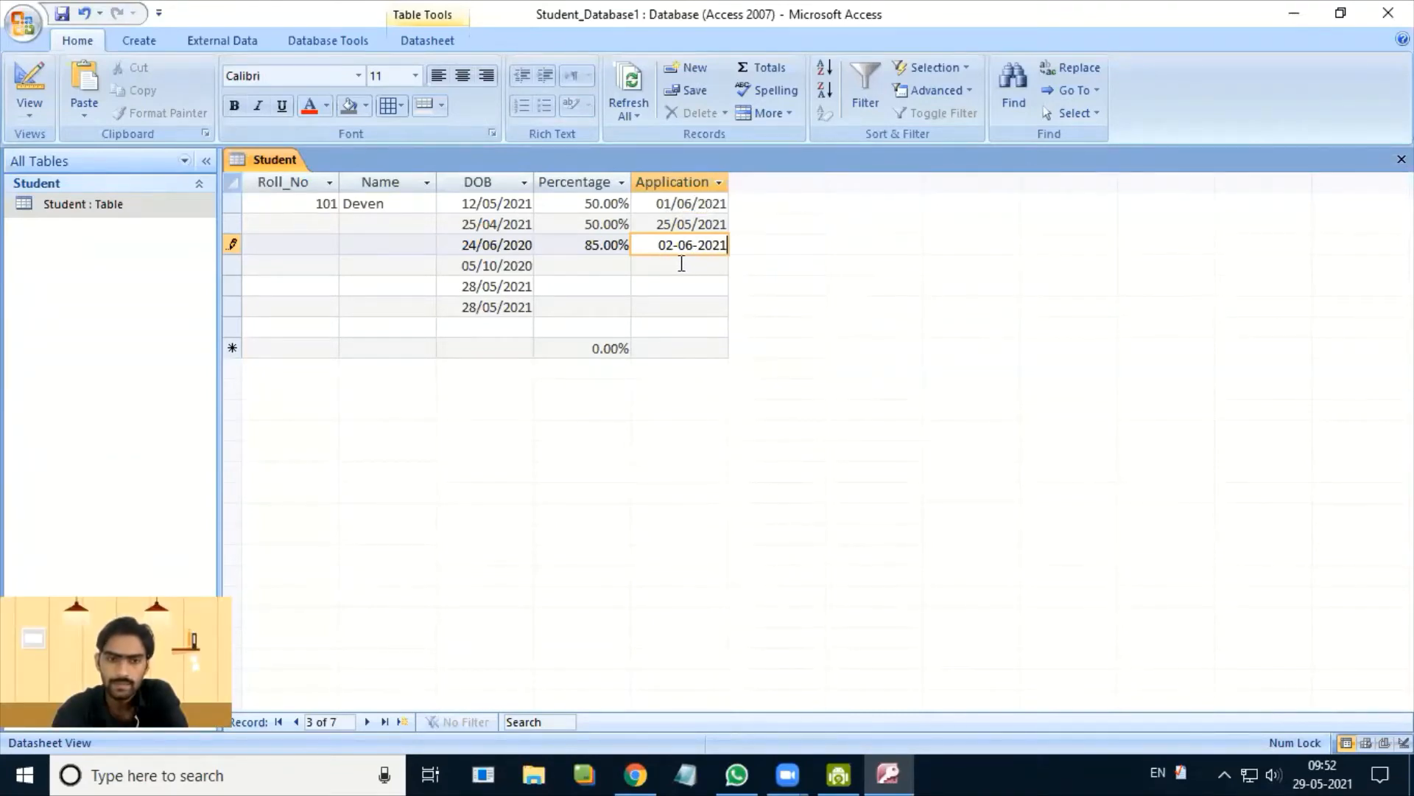
pyautogui.press('Return')
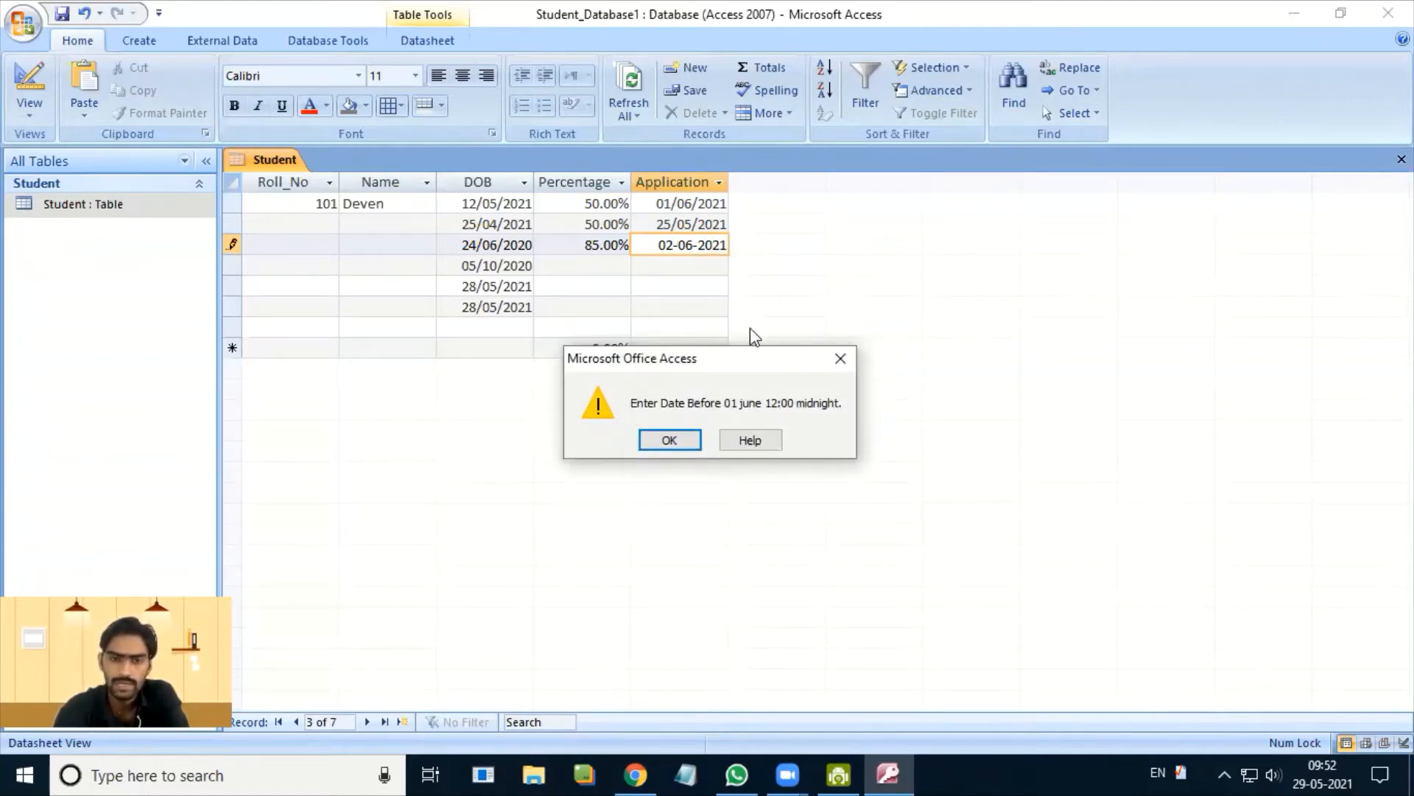
pyautogui.press('Return')
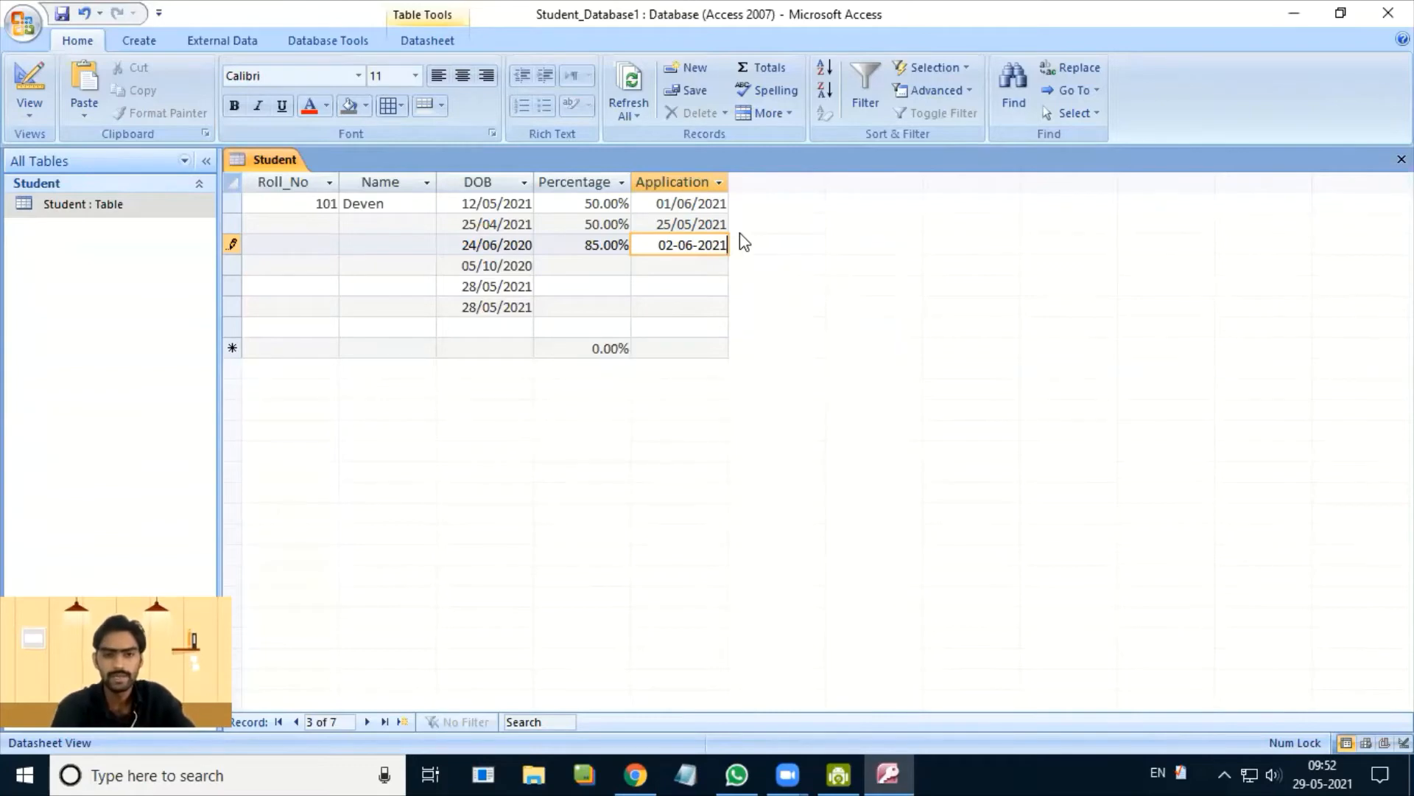
# - Change the third record's Application date to 01-05-2021 and commit the record
pyautogui.press('Left')
pyautogui.press('Left')
pyautogui.press('Left')
pyautogui.press('Left')
pyautogui.press('Left')
pyautogui.press('Left')
pyautogui.press('Left')
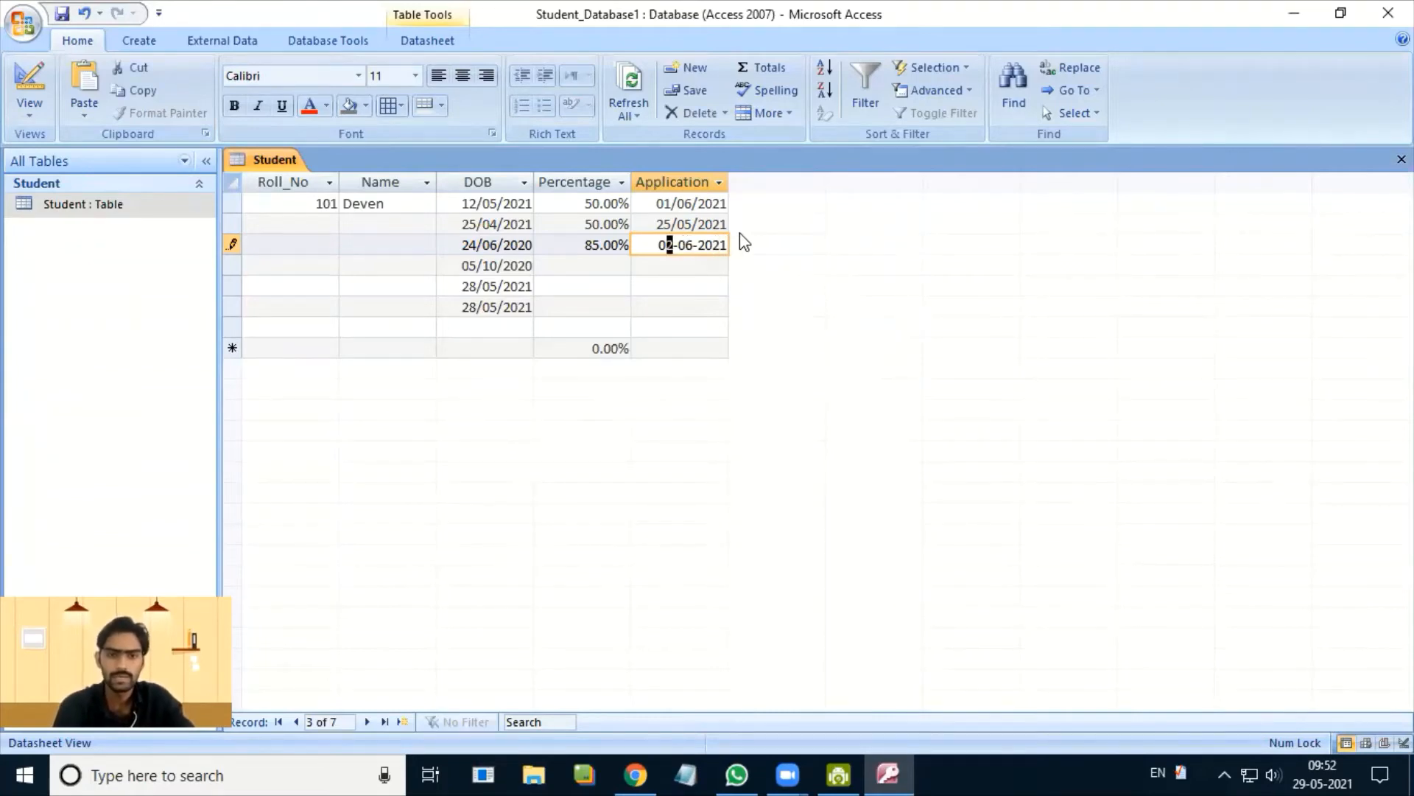
pyautogui.press('Left')
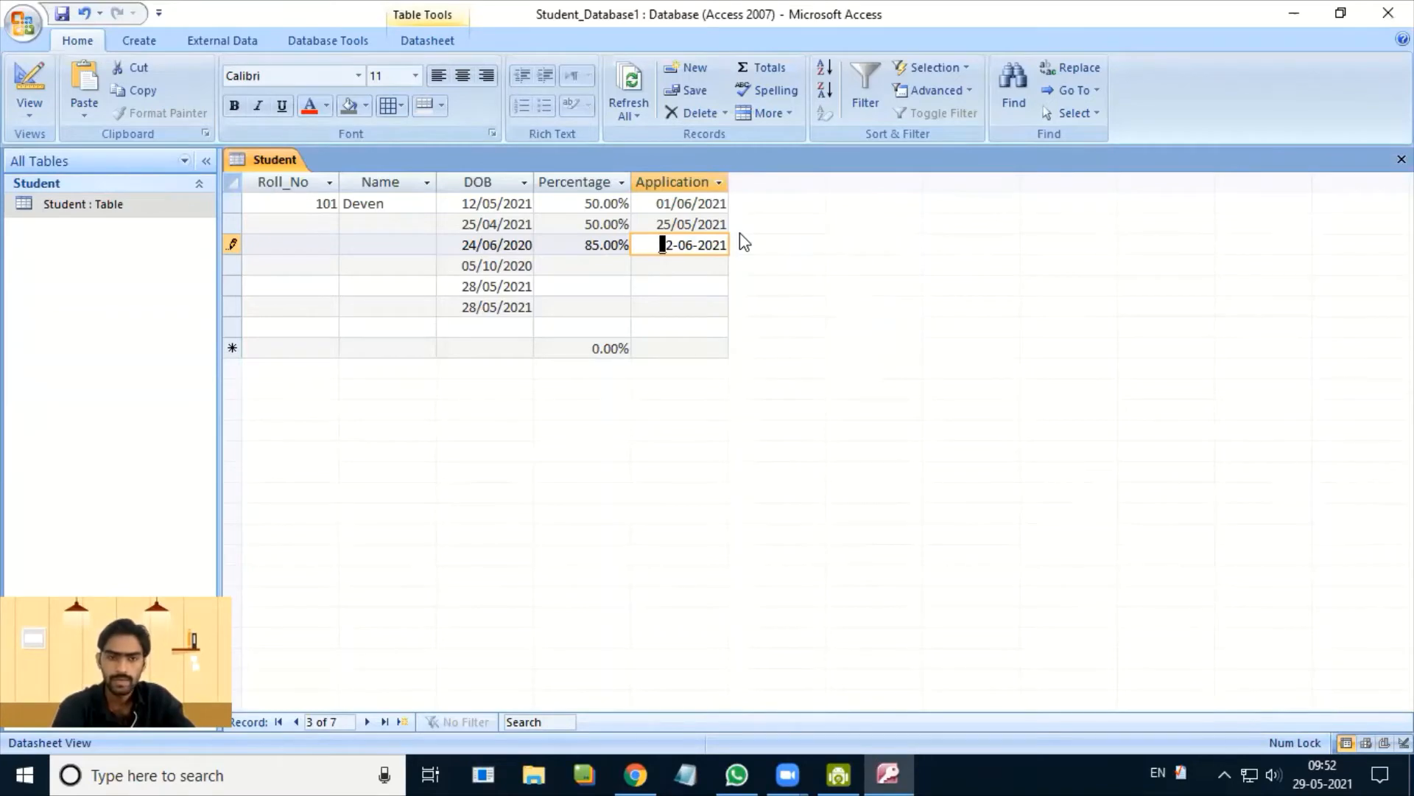
pyautogui.write('01-')
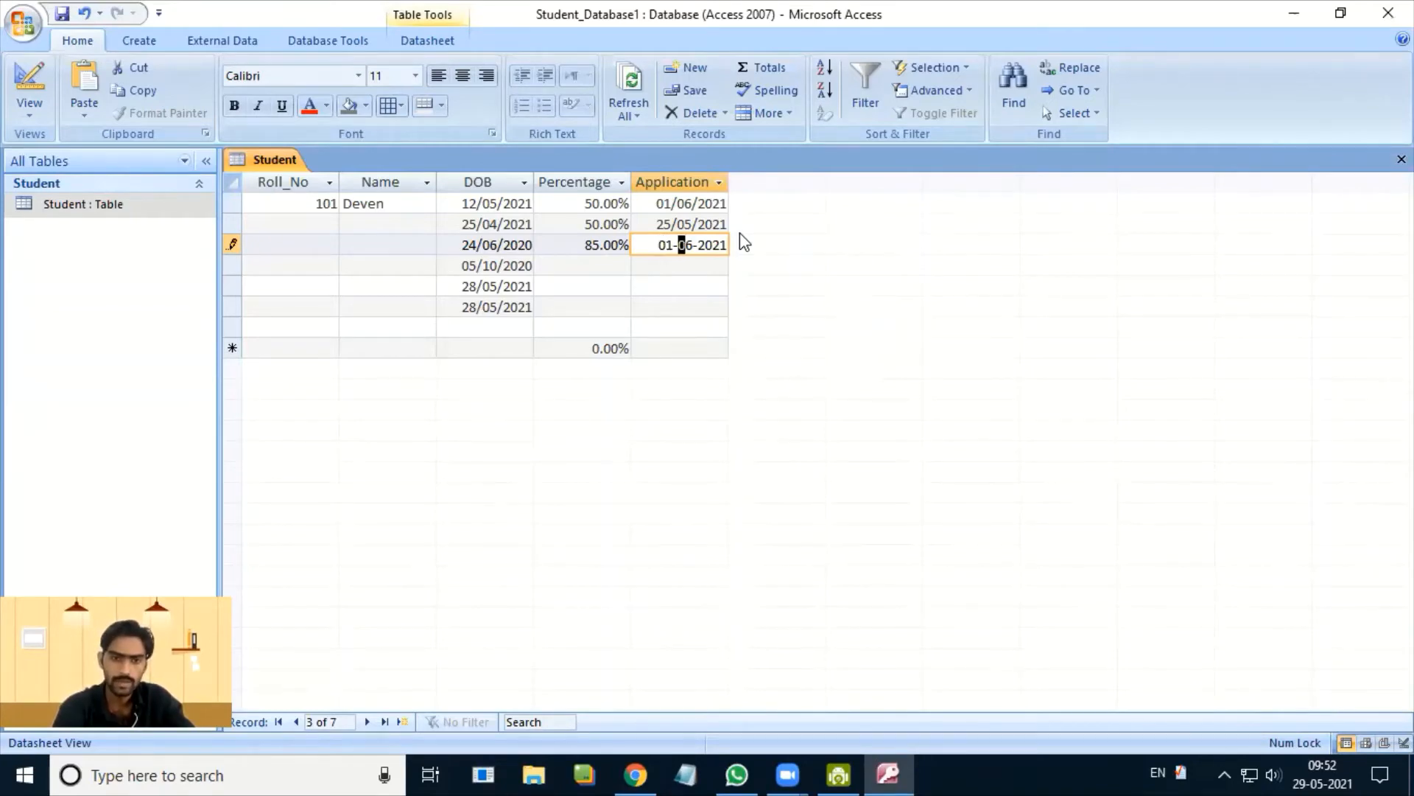
pyautogui.write('05')
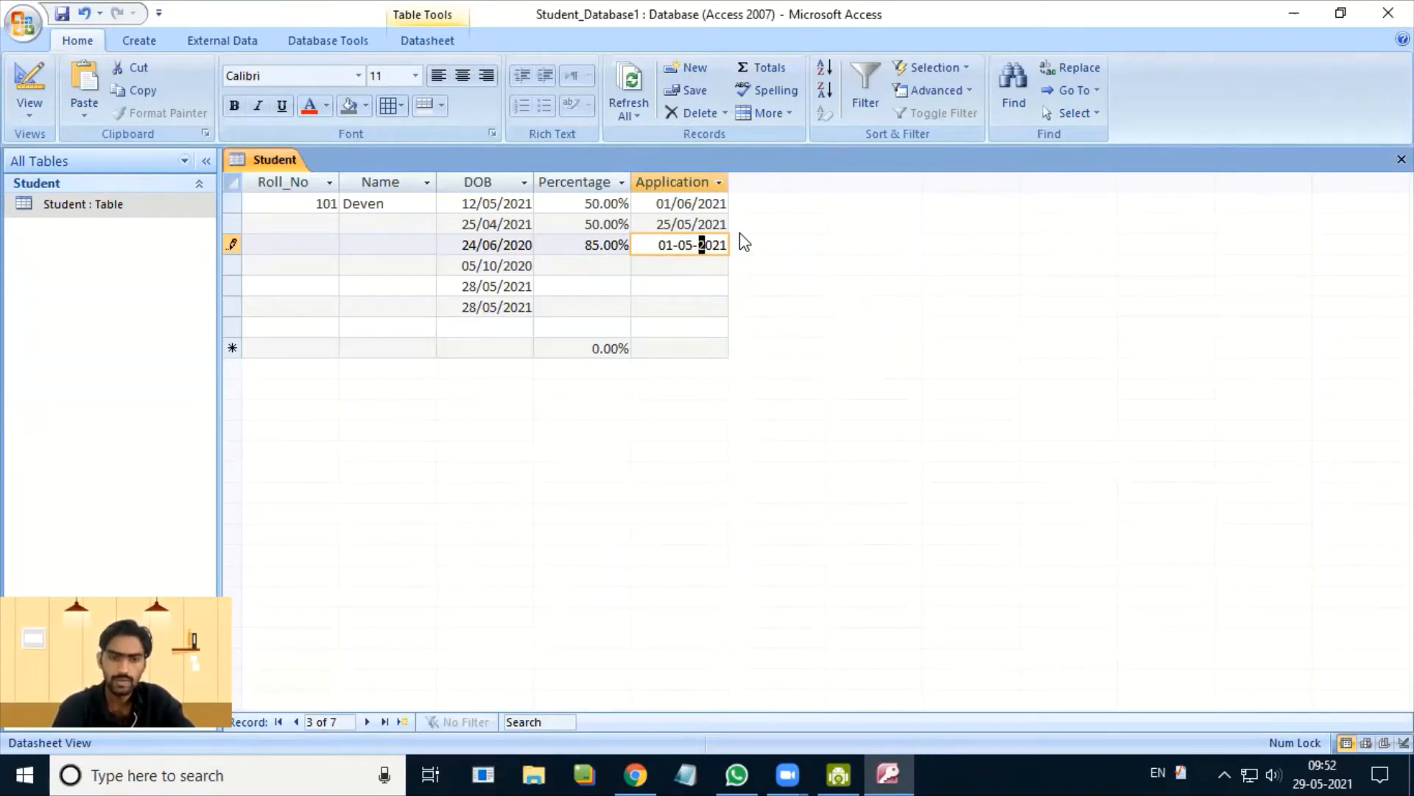
pyautogui.press('Return')
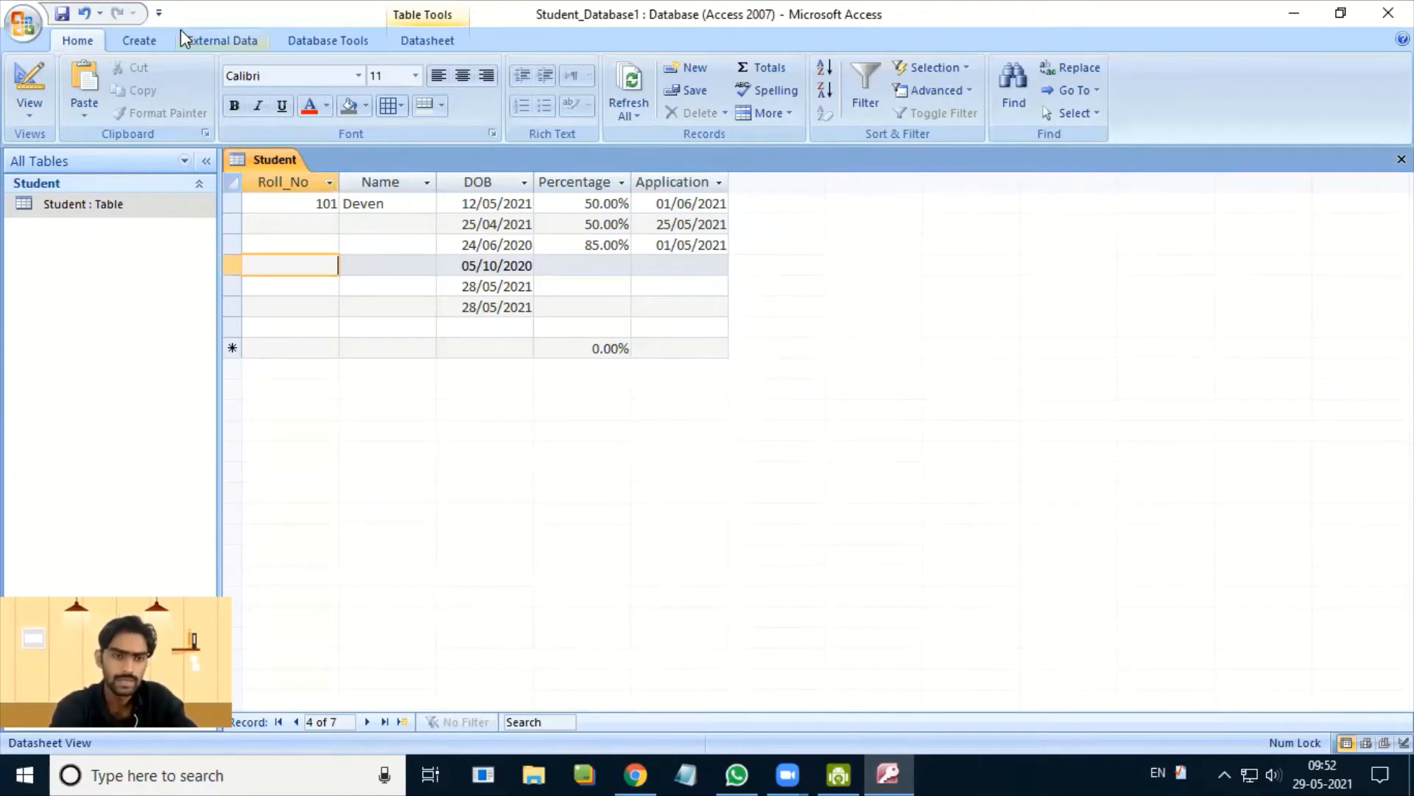
# - Switch the Student table to Design View and add a Gender field with the Text data type below Application
pyautogui.rightClick(258, 163)
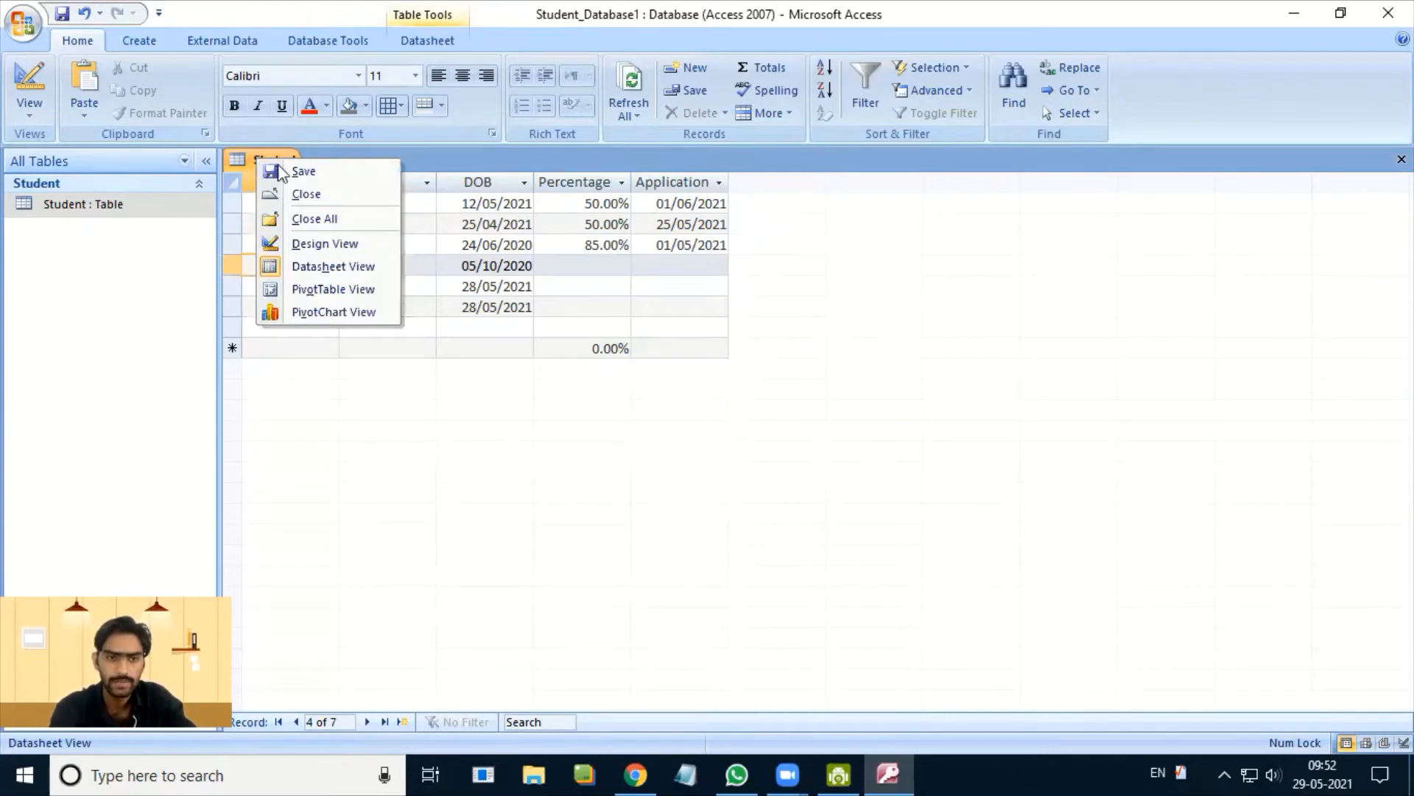
pyautogui.click(308, 246)
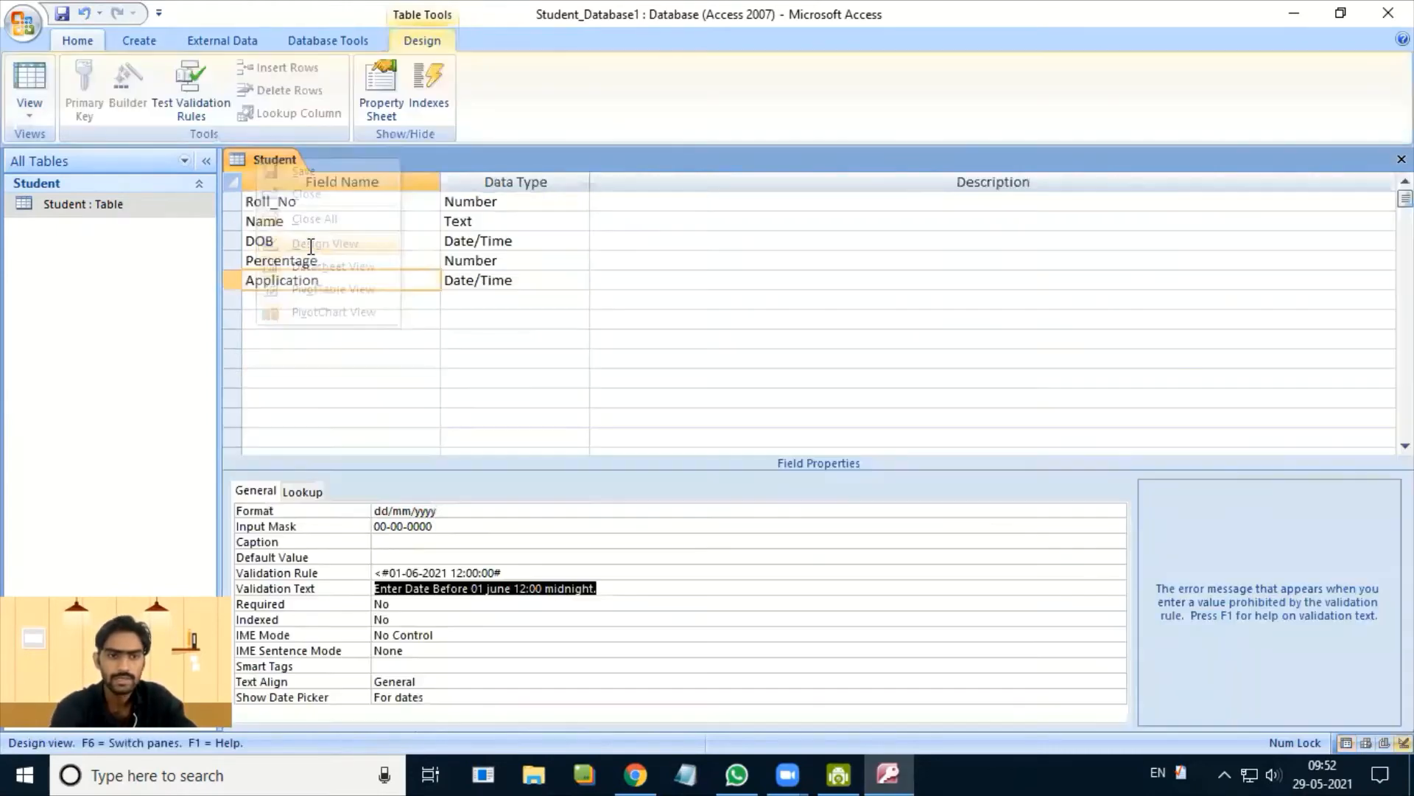
pyautogui.click(643, 588)
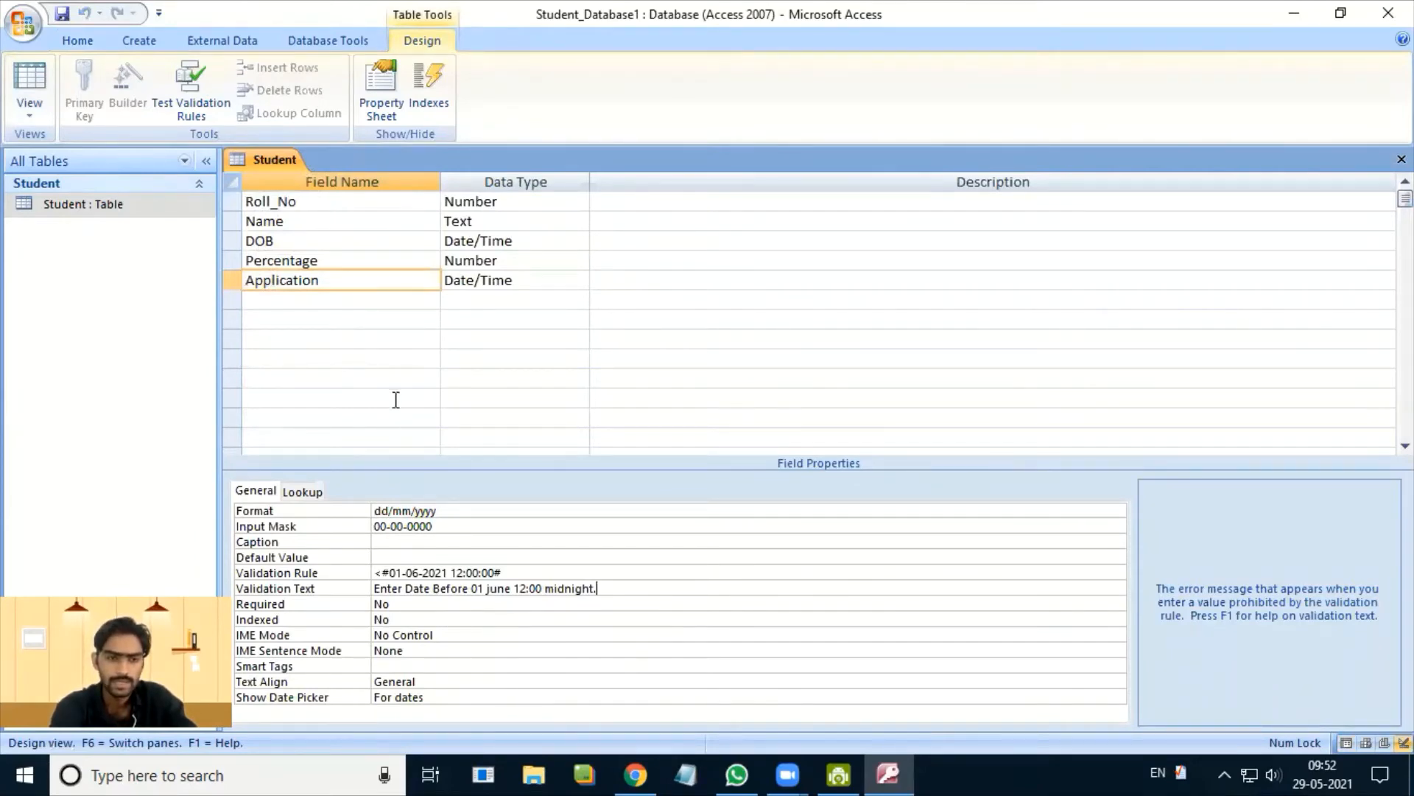
pyautogui.click(366, 296)
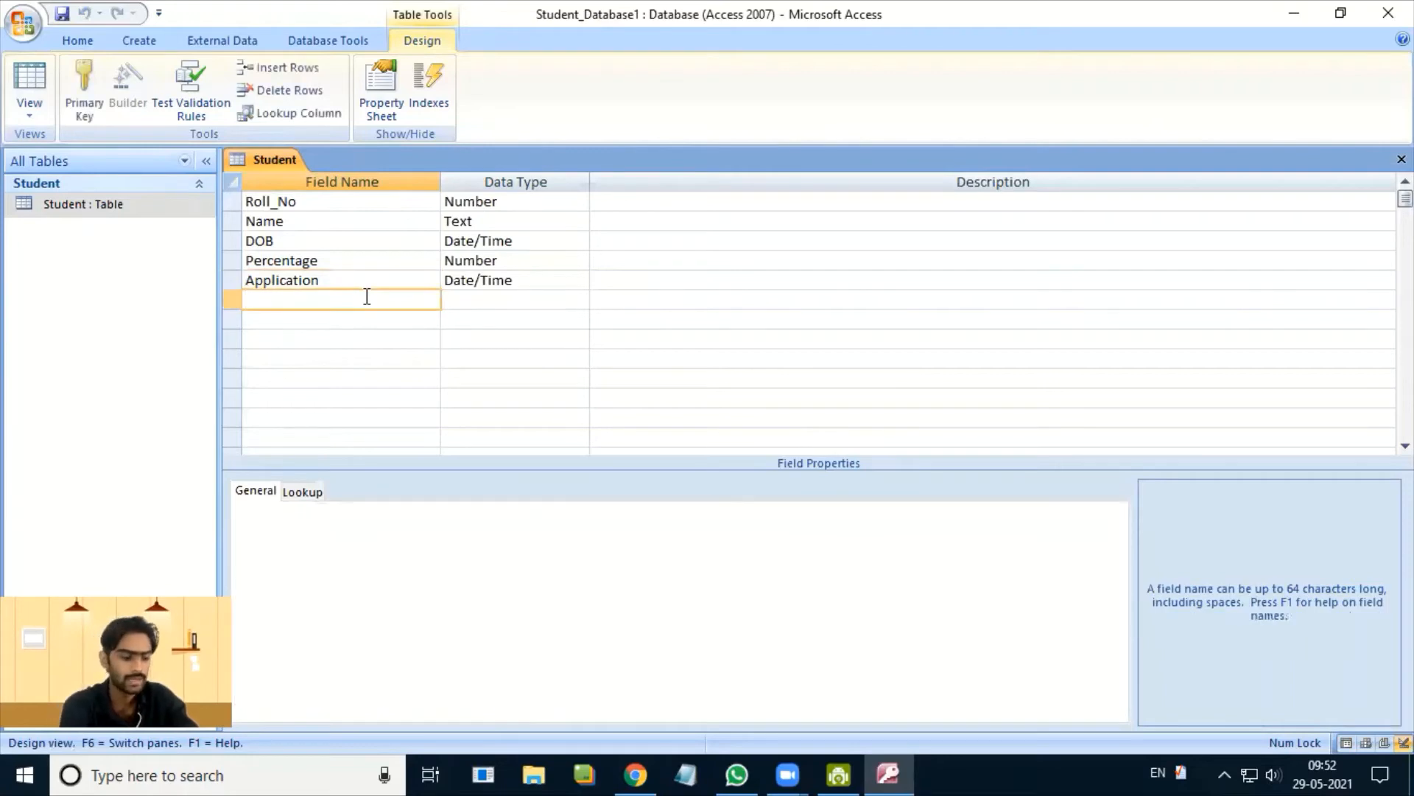
pyautogui.write('Gender')
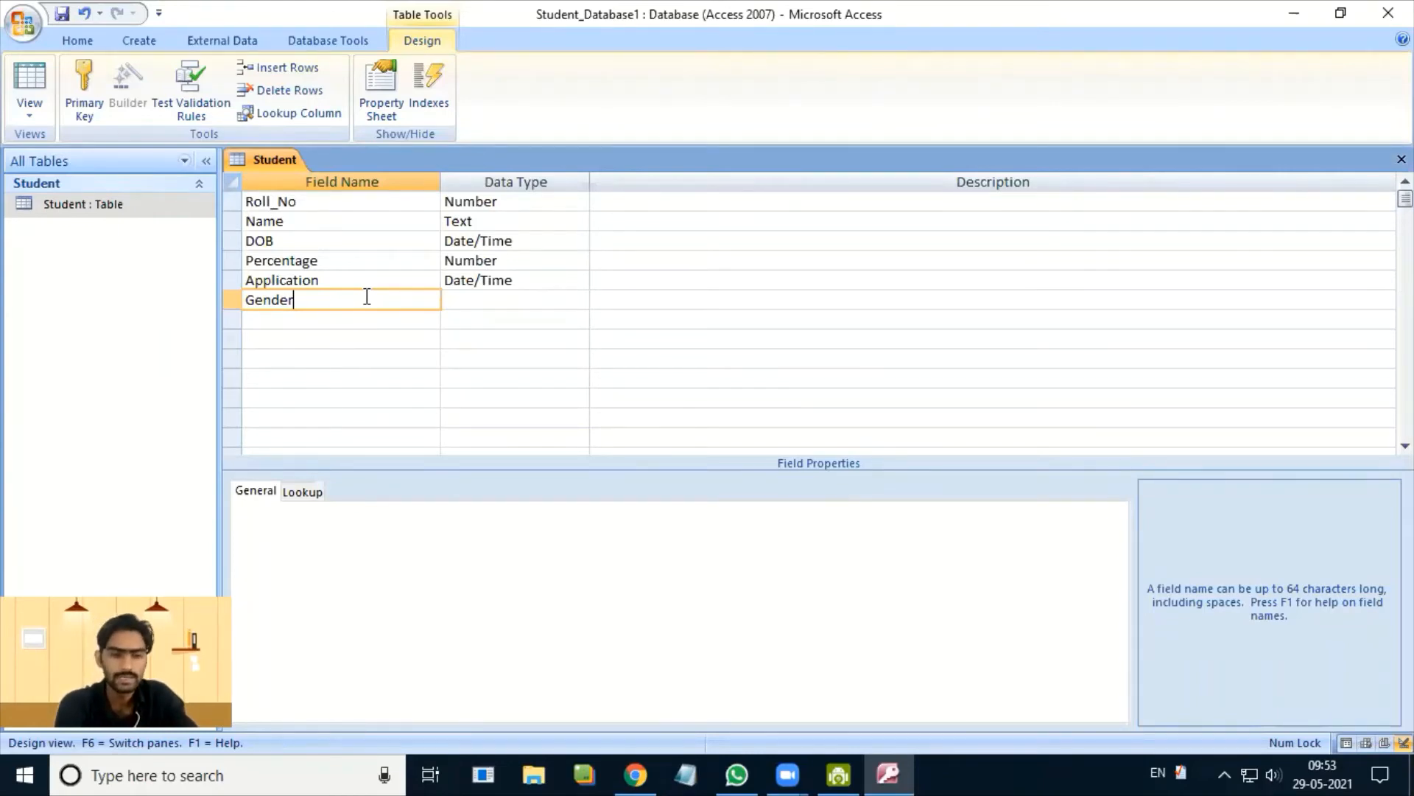
pyautogui.press('Tab')
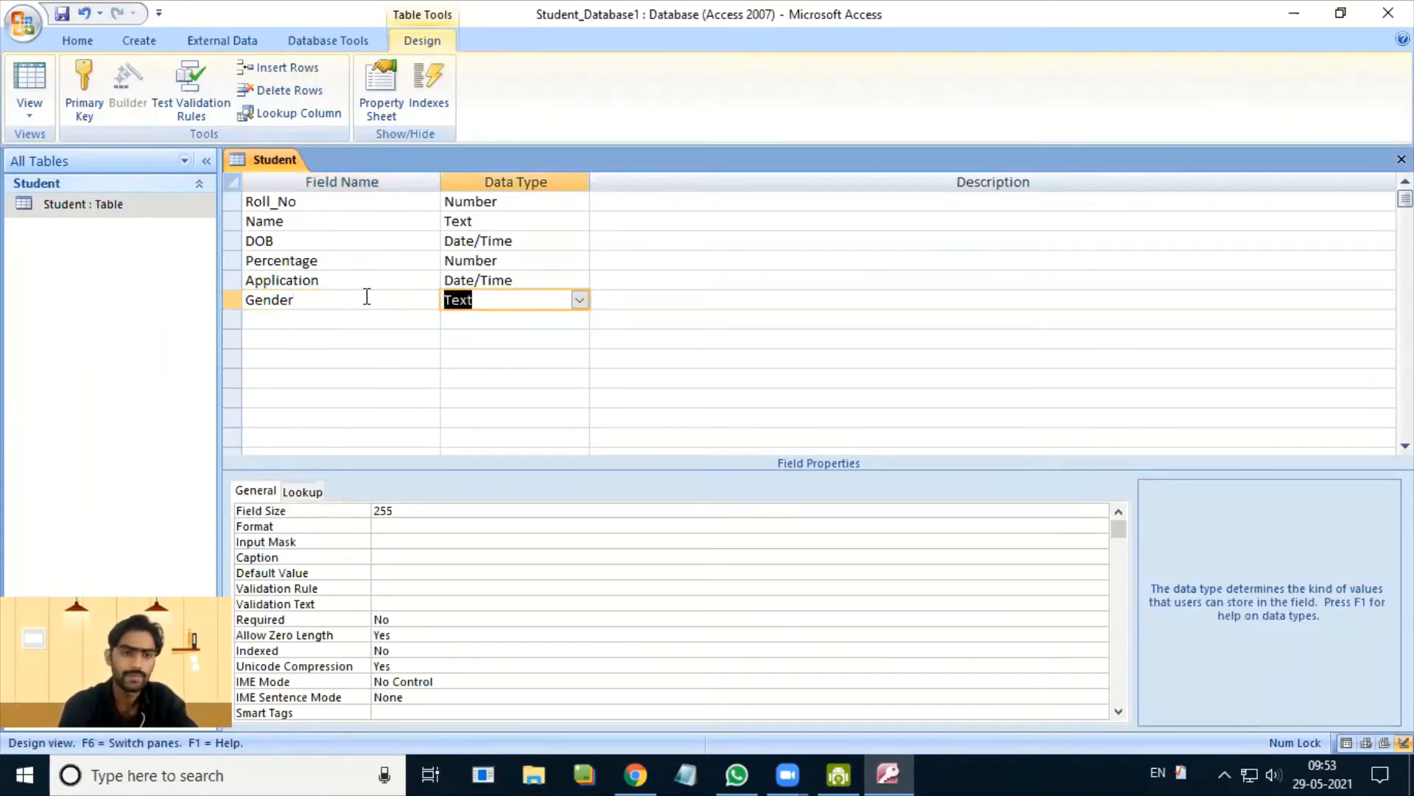
# - Set the Gender field's size to 1
pyautogui.click(394, 302)
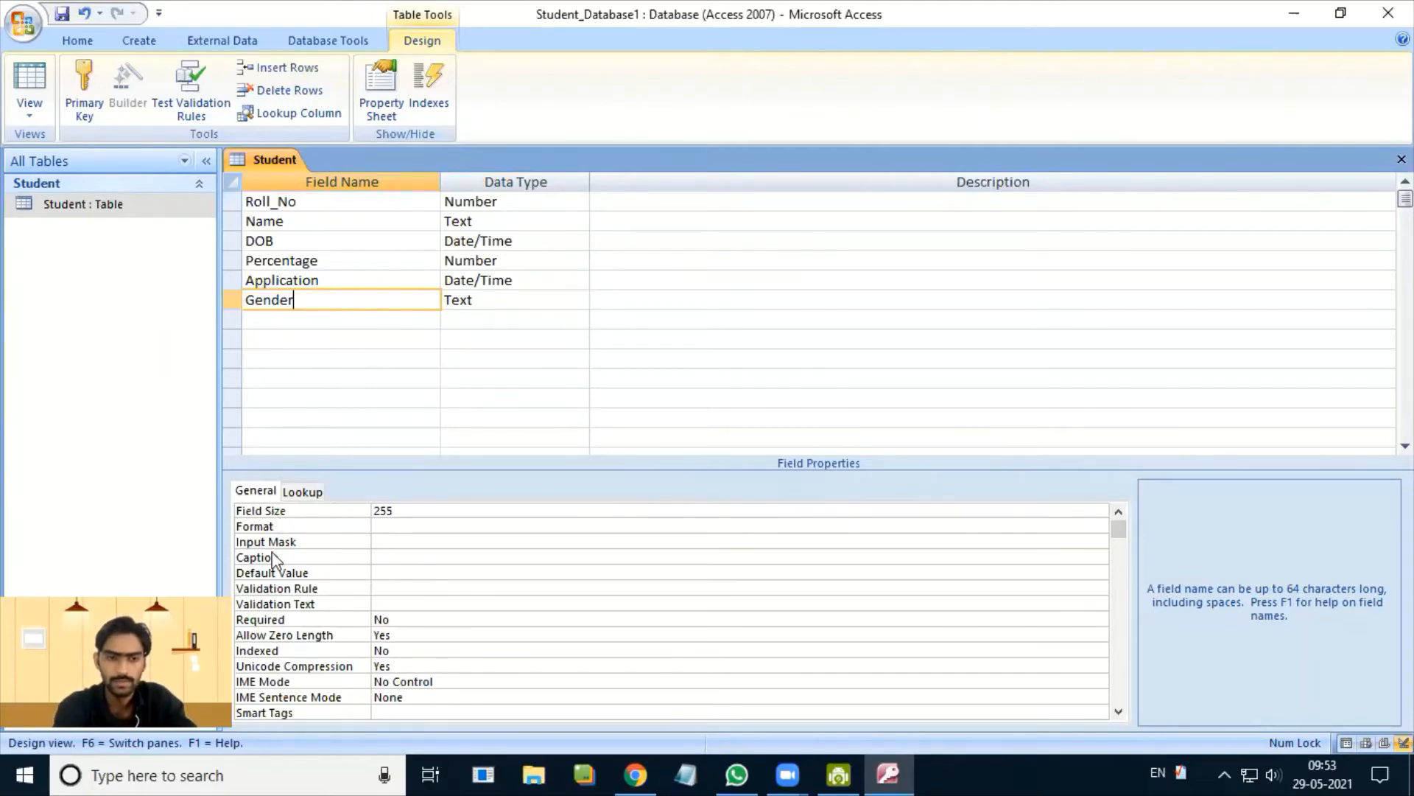
pyautogui.click(295, 491)
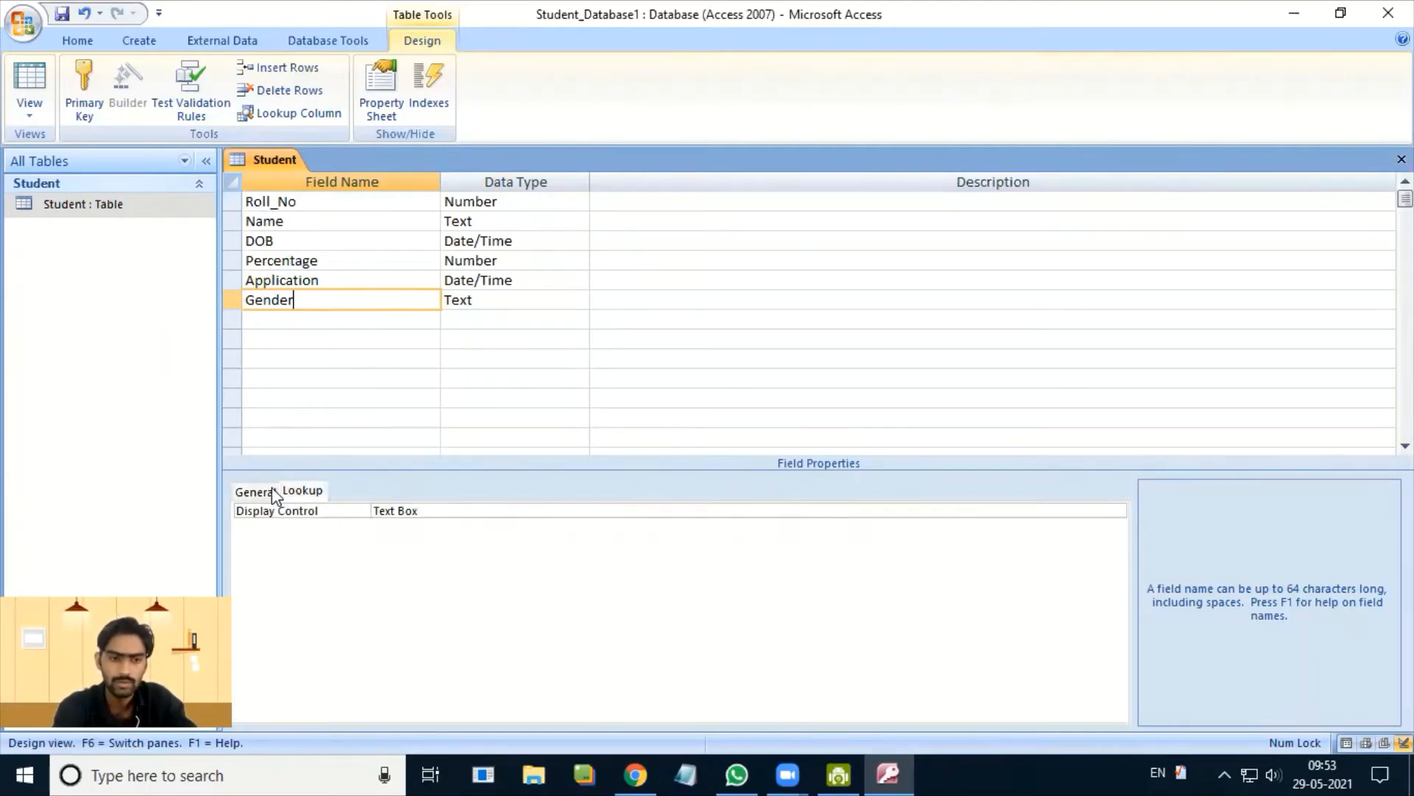
pyautogui.click(264, 492)
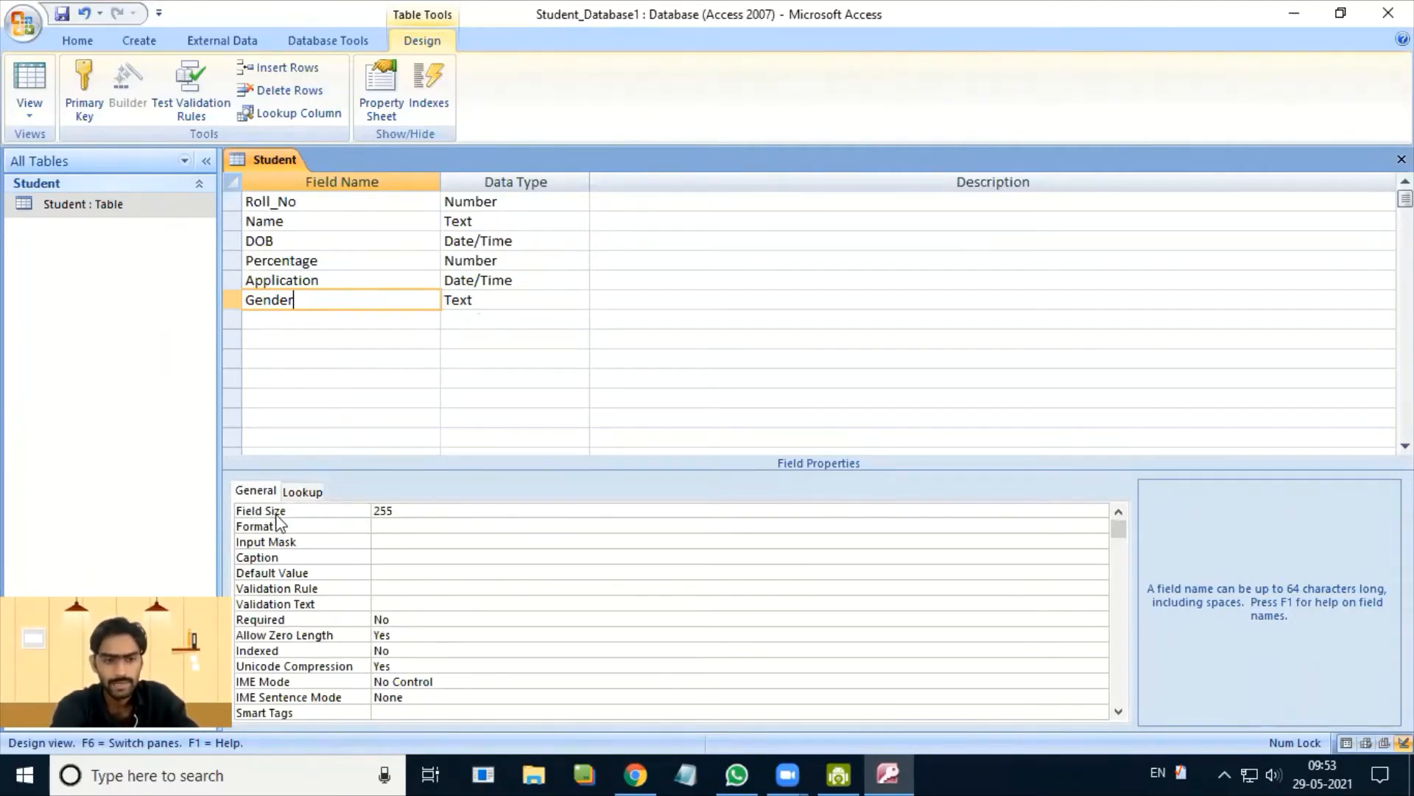
pyautogui.click(414, 509)
pyautogui.write('1')
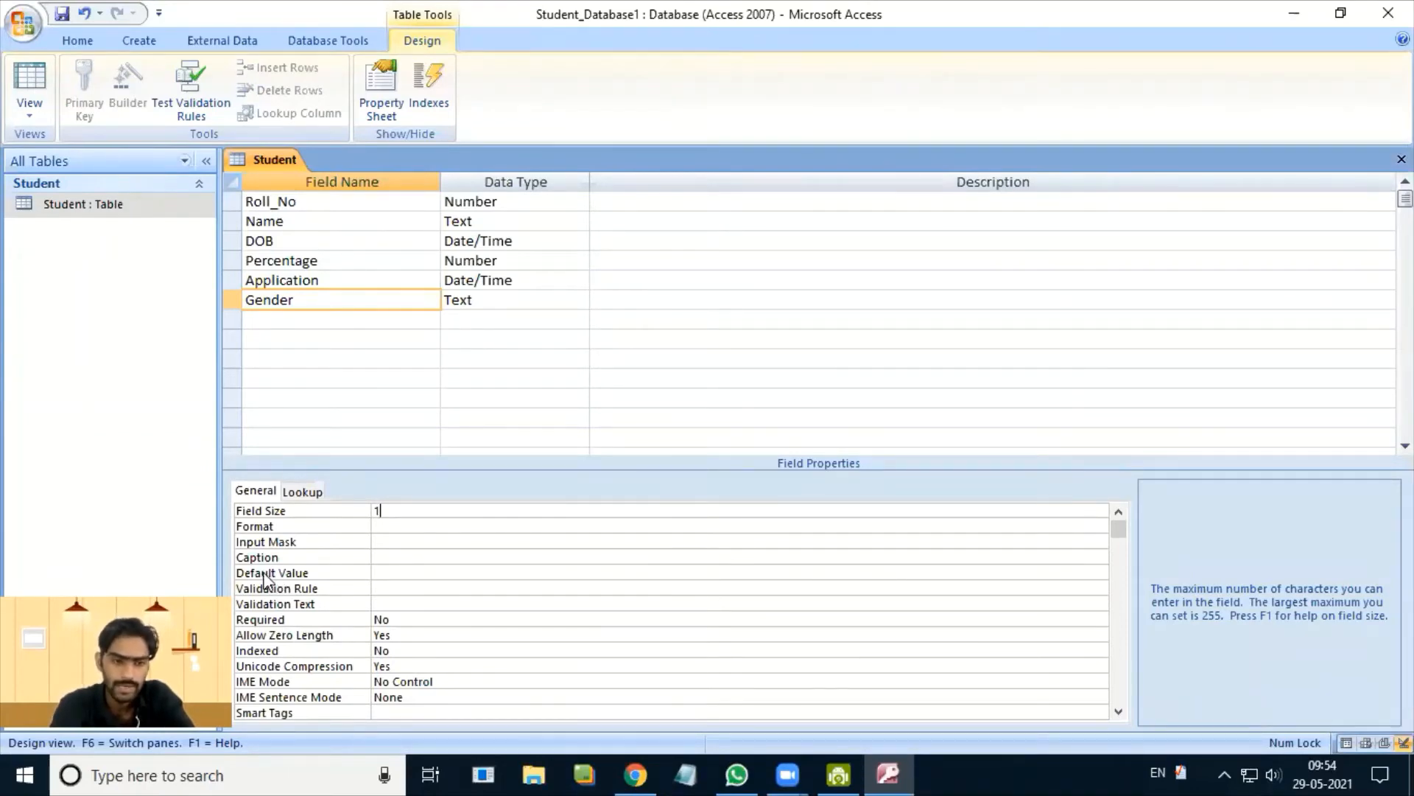
# - Set the Gender field's validation rule to "M" Or "F"
pyautogui.click(404, 587)
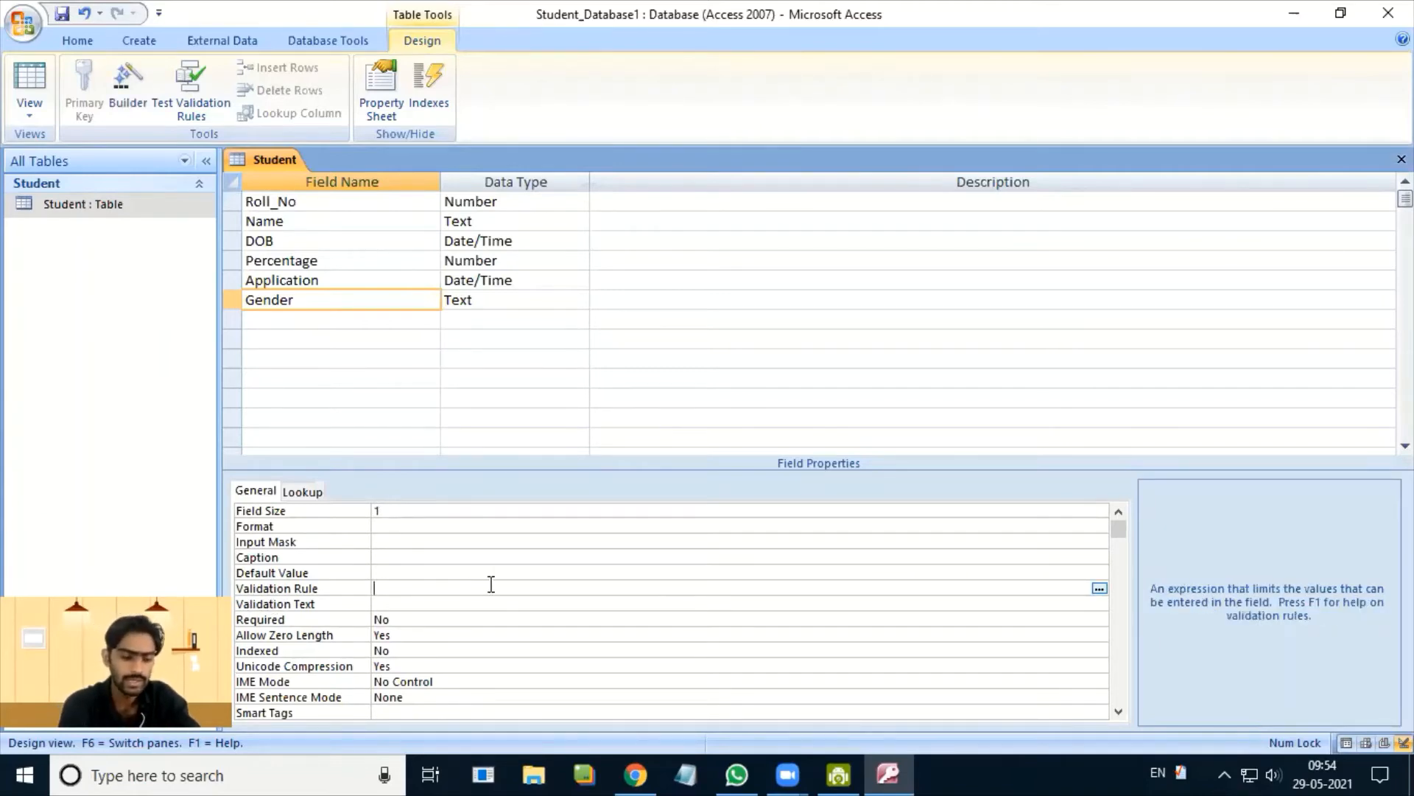
pyautogui.write('"')
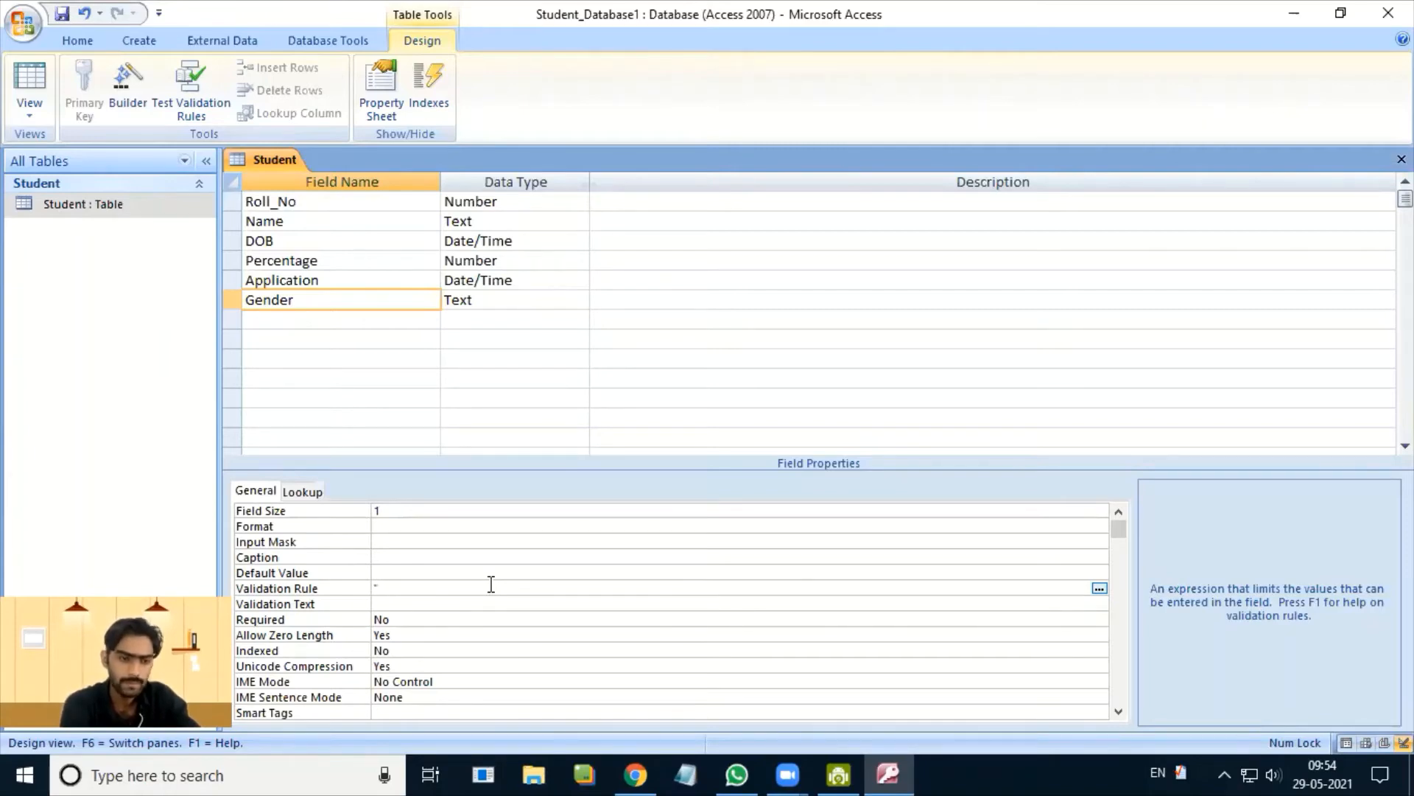
pyautogui.write('M')
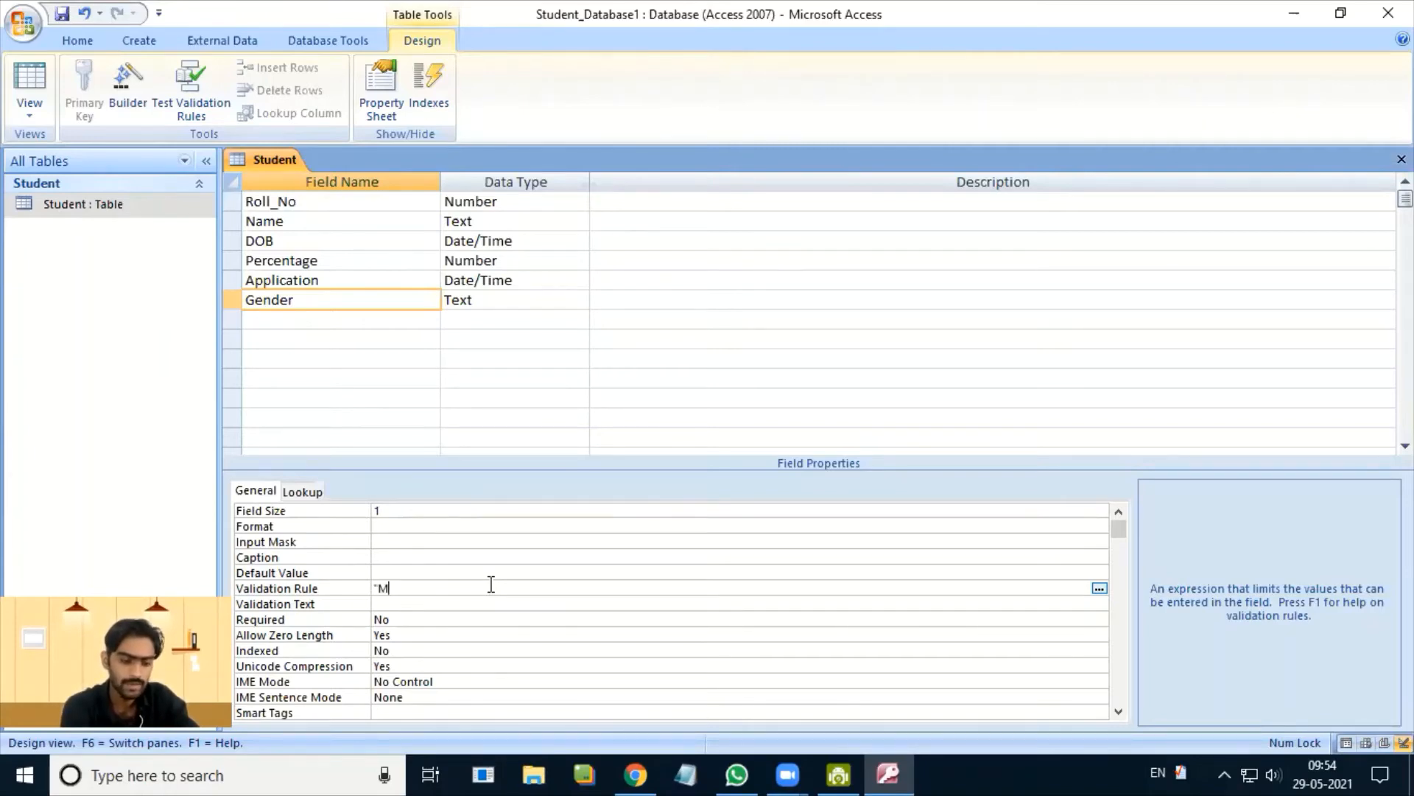
pyautogui.write('" or')
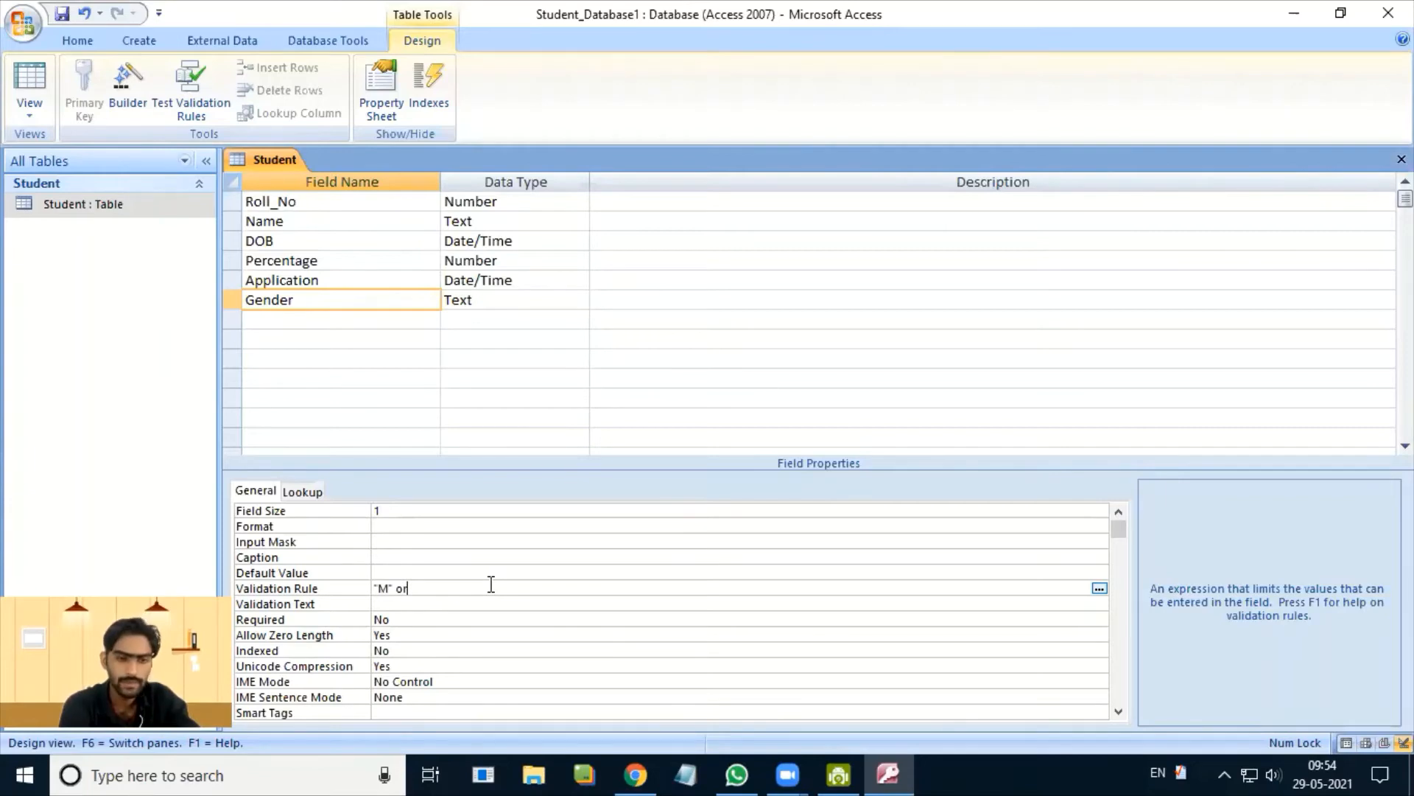
pyautogui.write(' "')
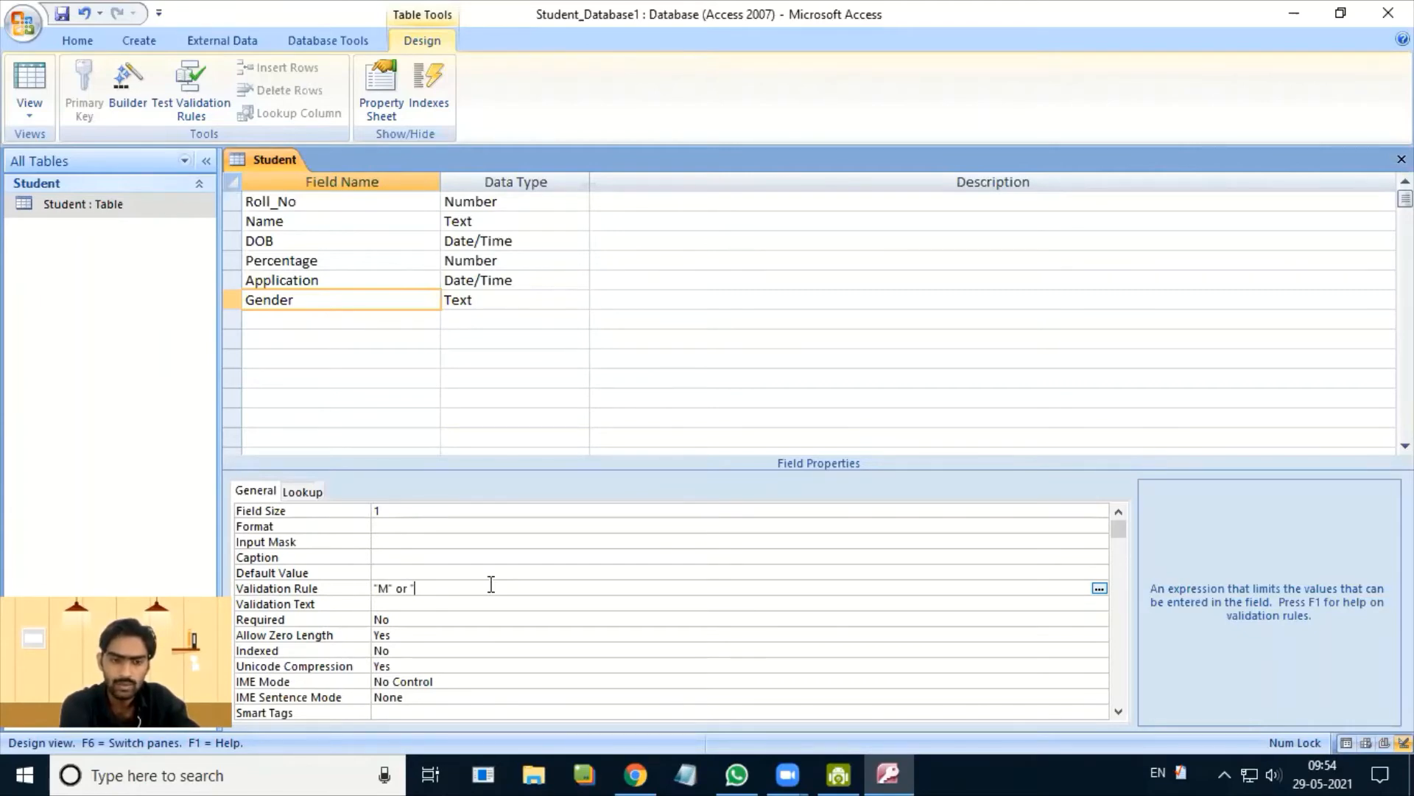
pyautogui.write('f')
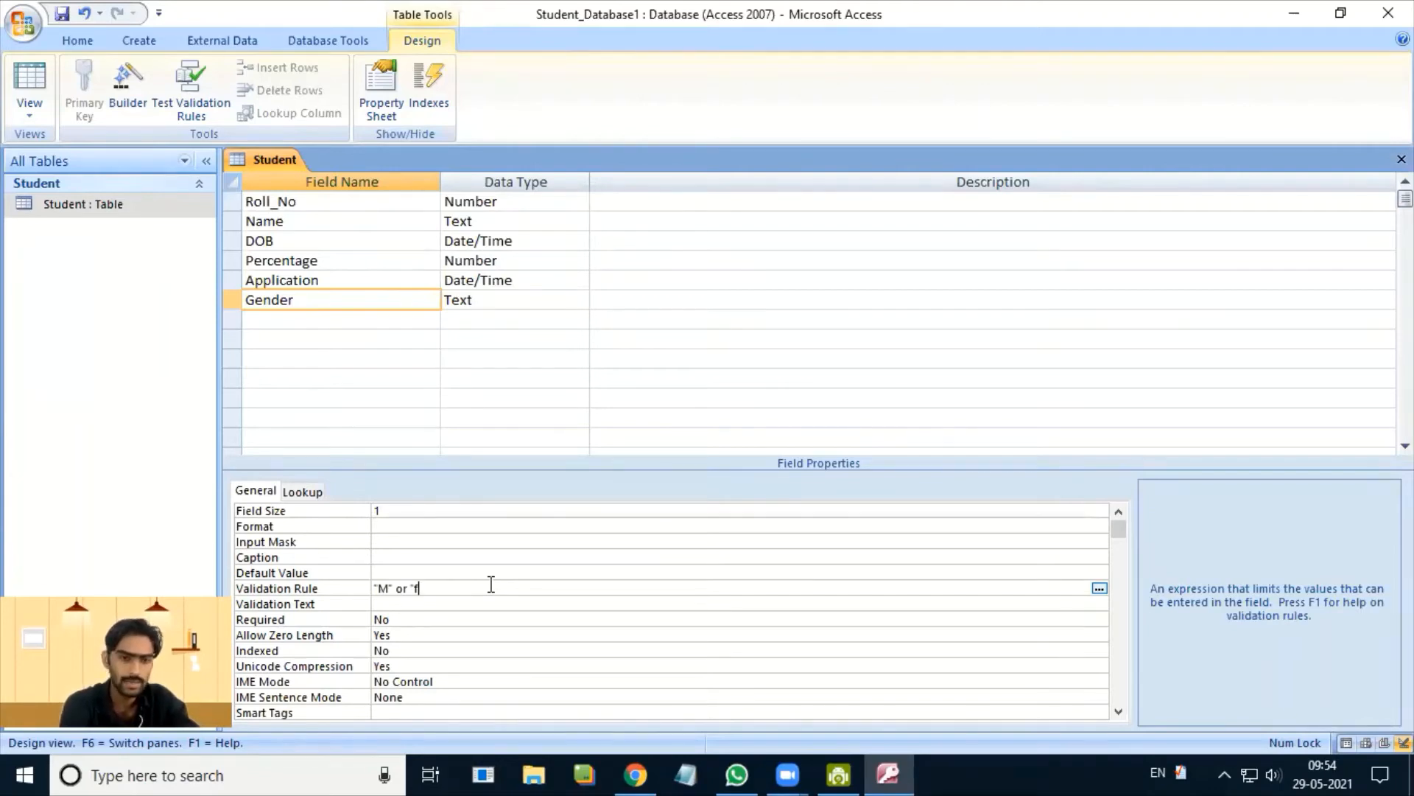
pyautogui.press('BackSpace')
pyautogui.write('F"')
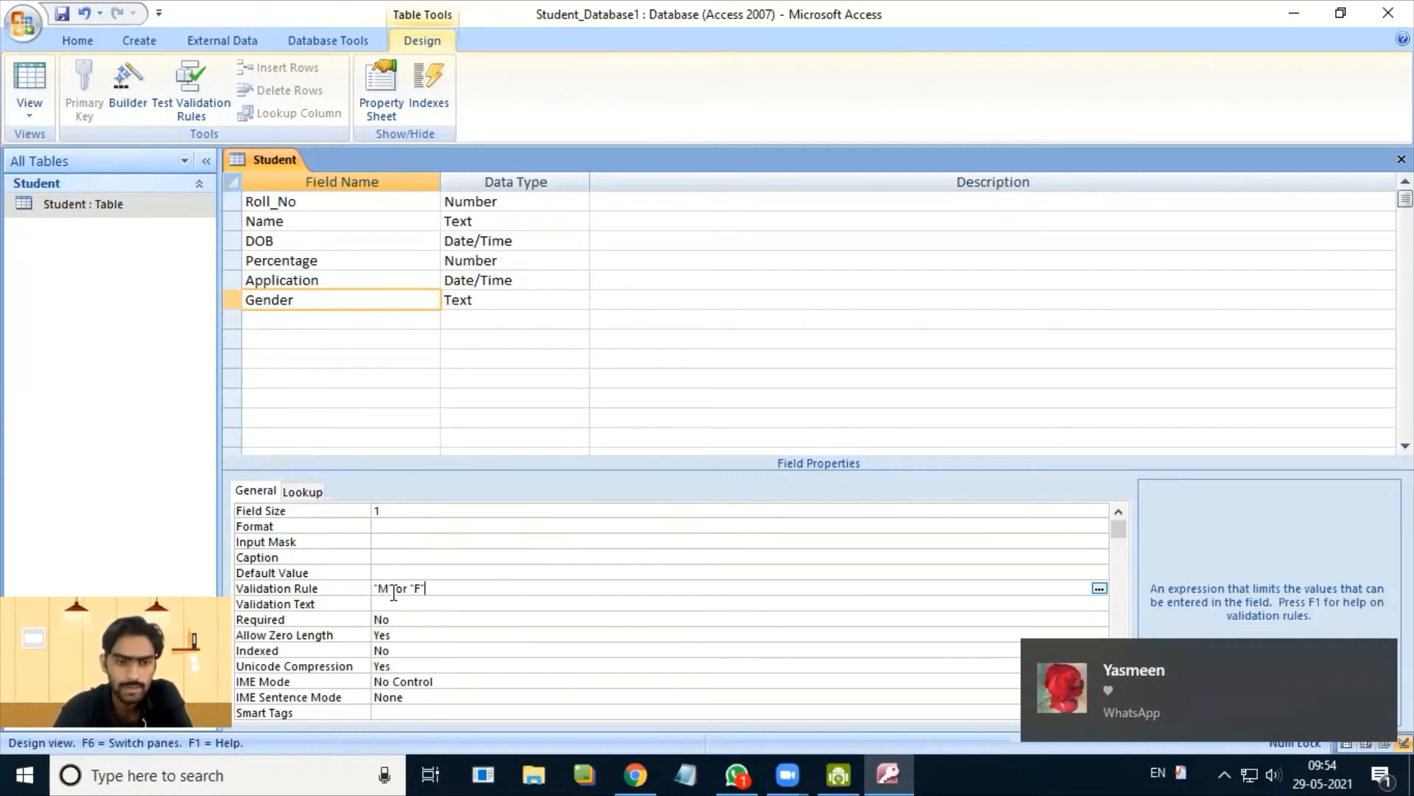
pyautogui.press('Return')
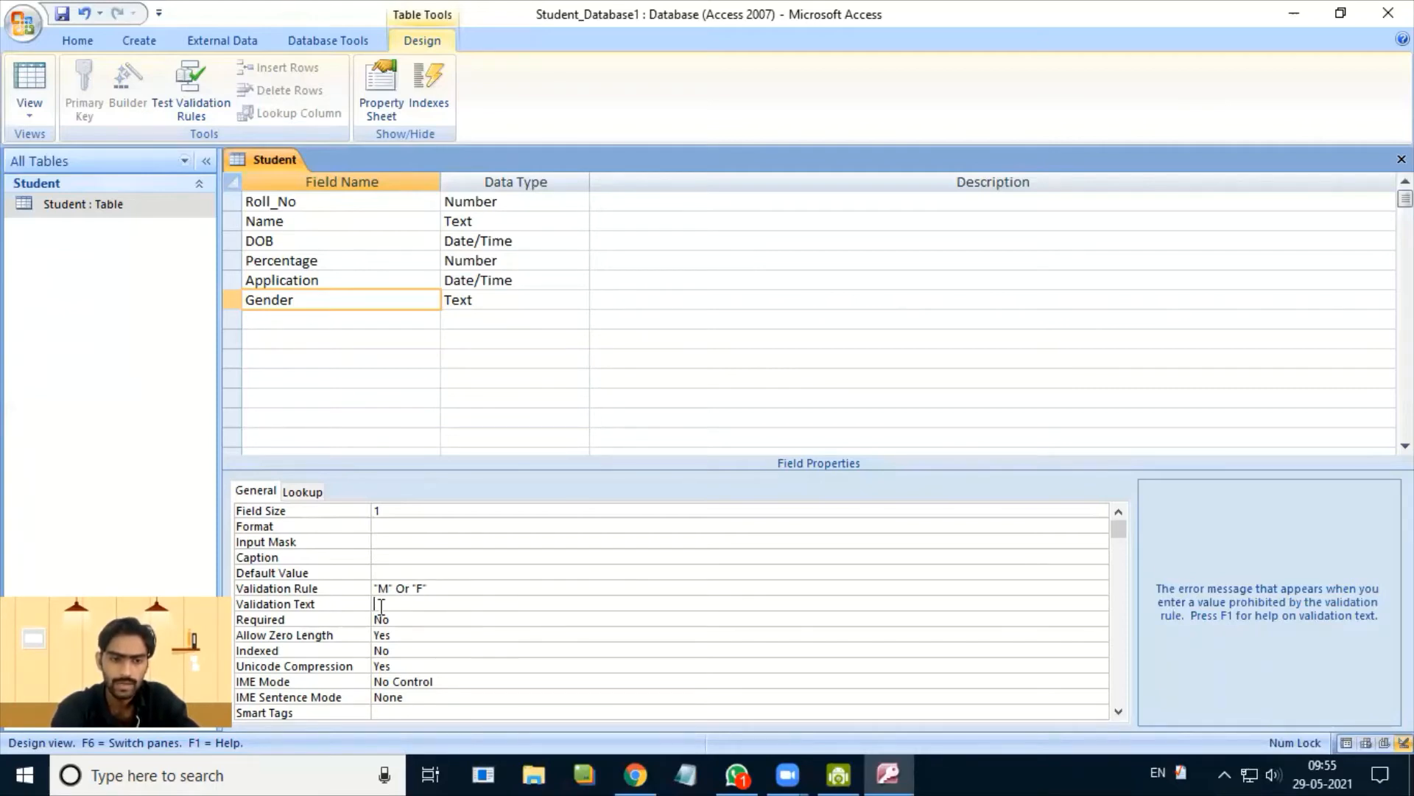
# - Set the Gender field's validation text to "Please Insert M for Male and F for Female."
pyautogui.write('Pleas')
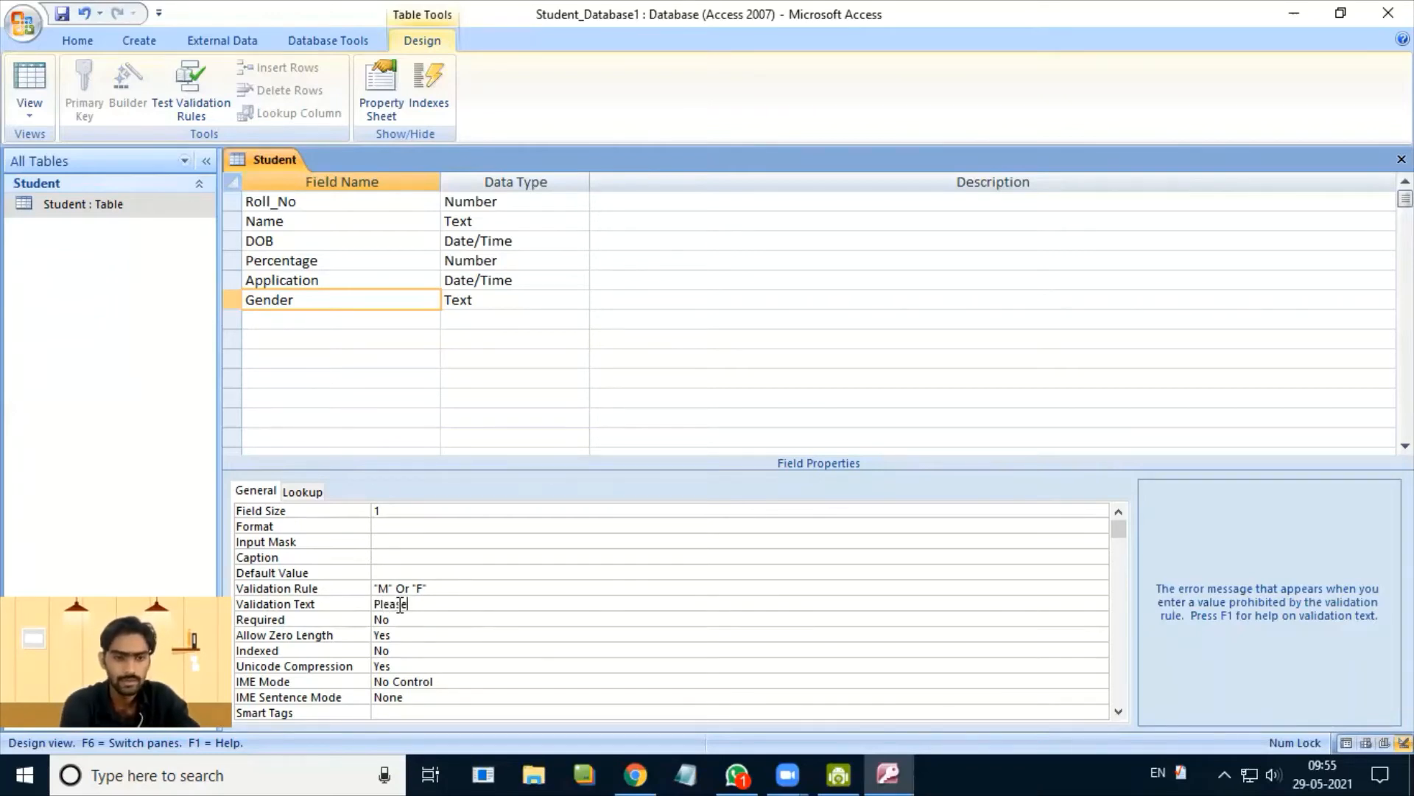
pyautogui.write('e')
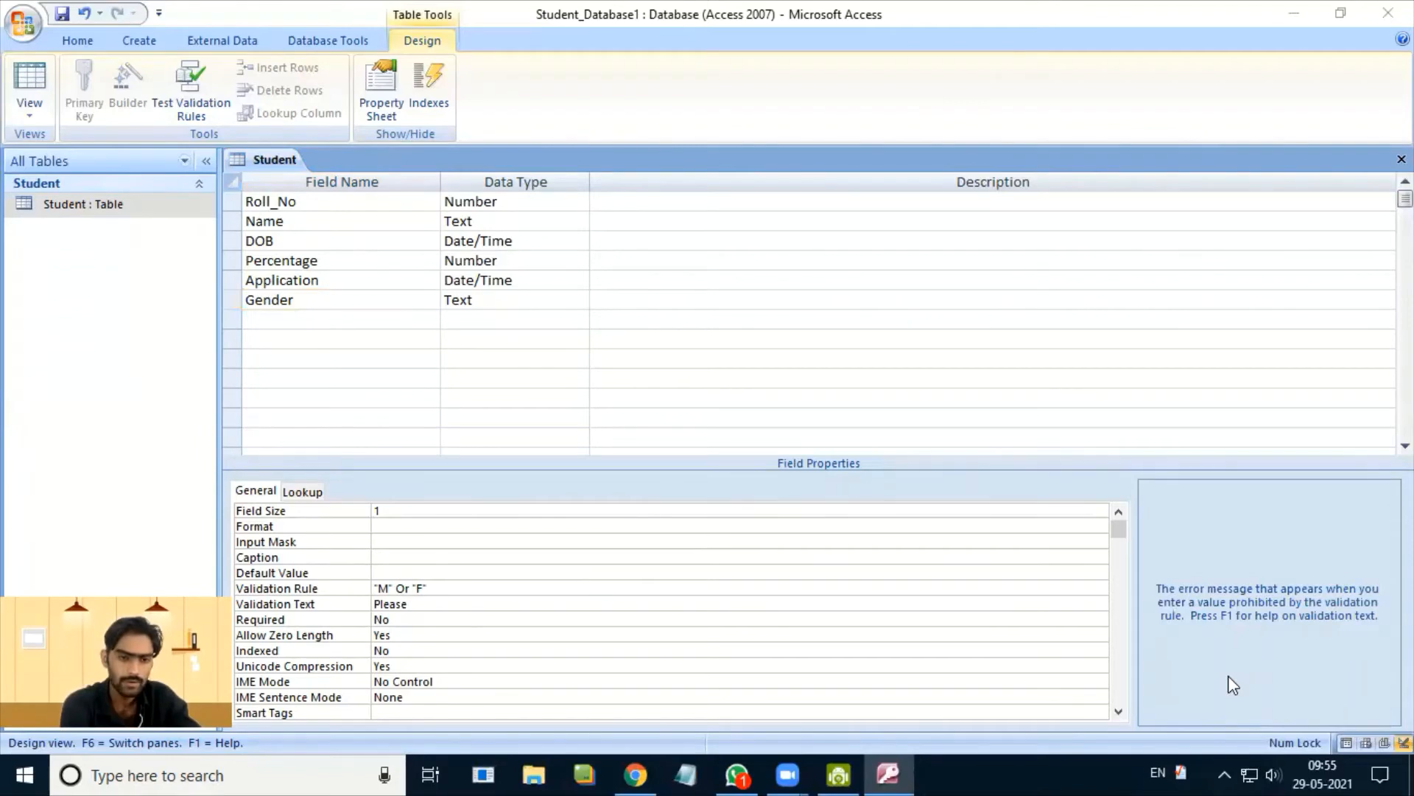
pyautogui.click(637, 598)
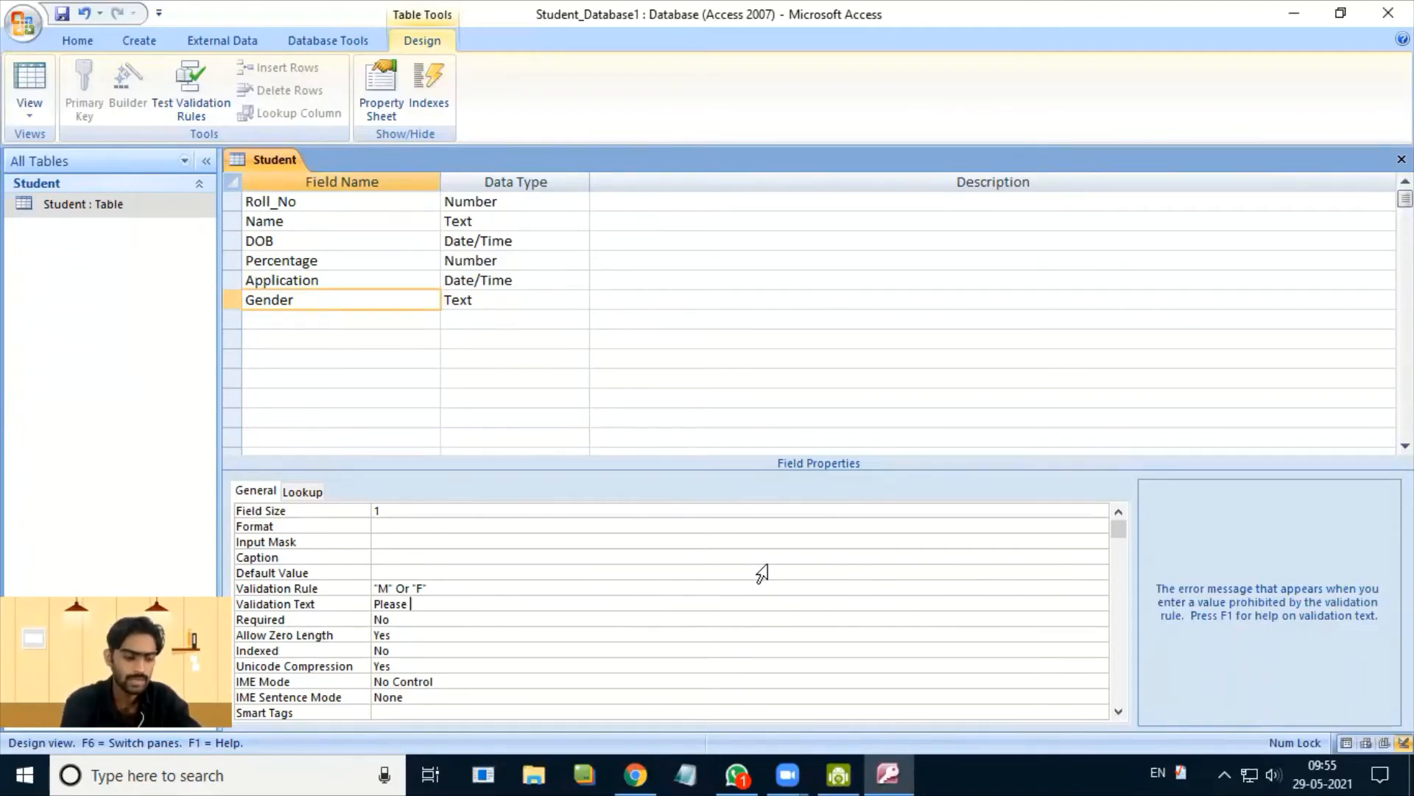
pyautogui.write('Inse')
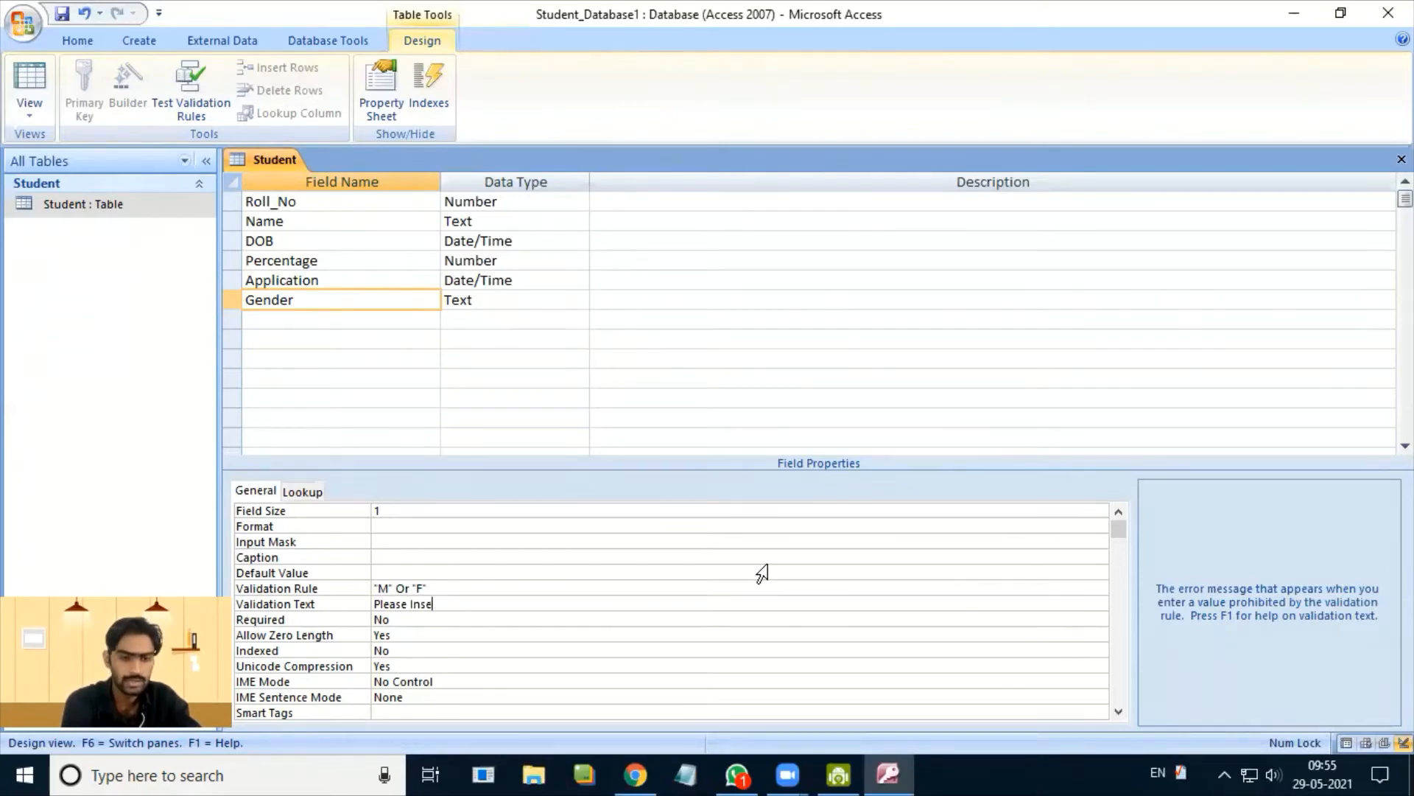
pyautogui.write('rt M')
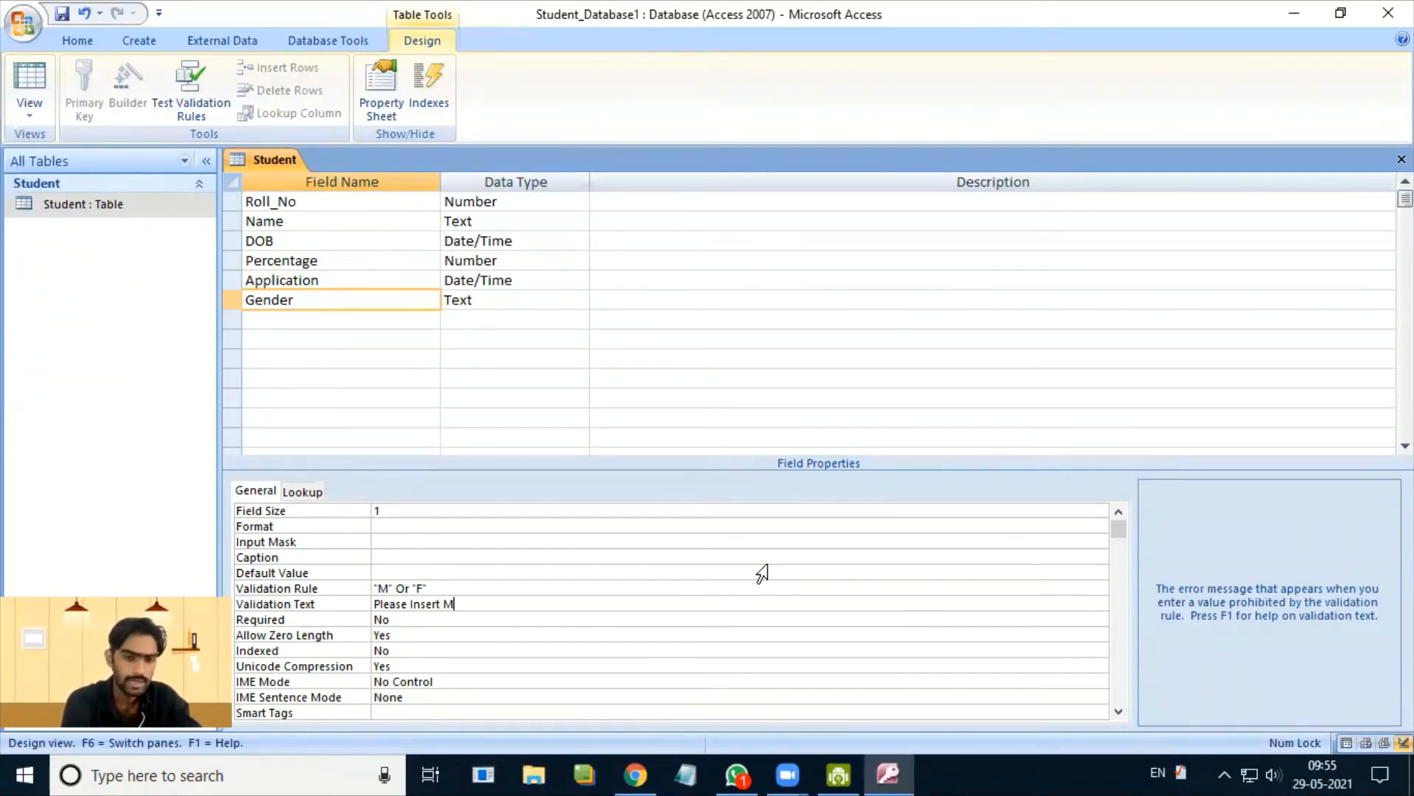
pyautogui.write(' for Ma')
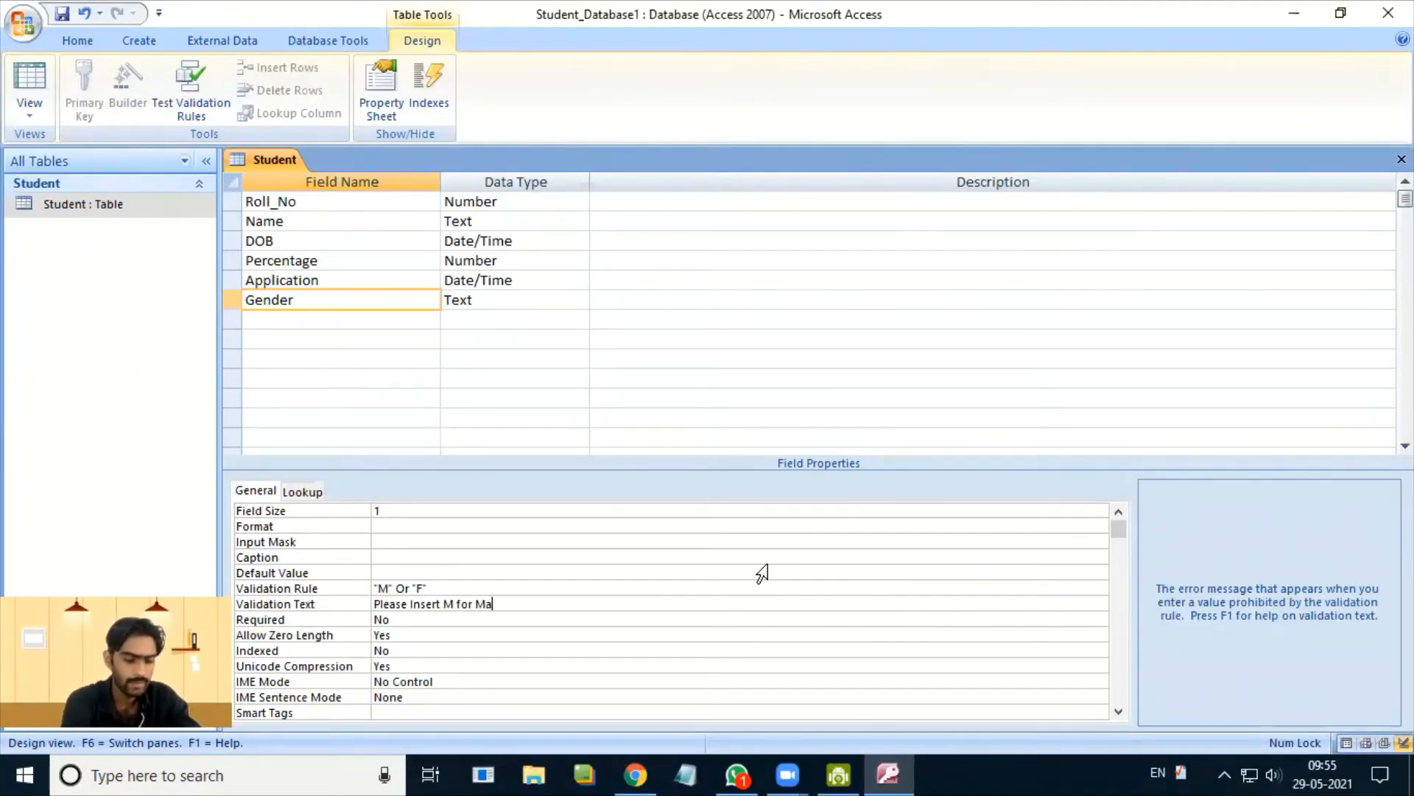
pyautogui.write('le a')
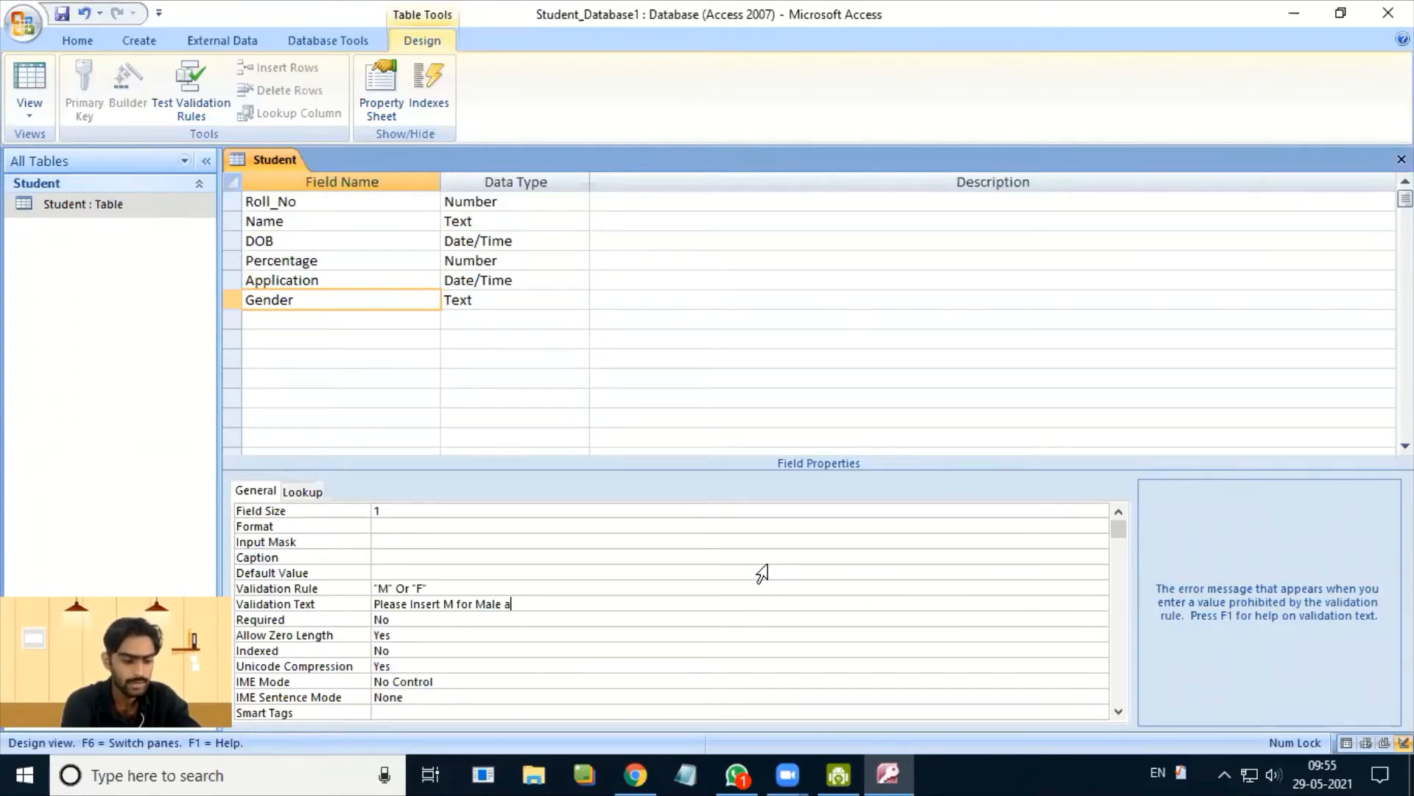
pyautogui.write('nd F for')
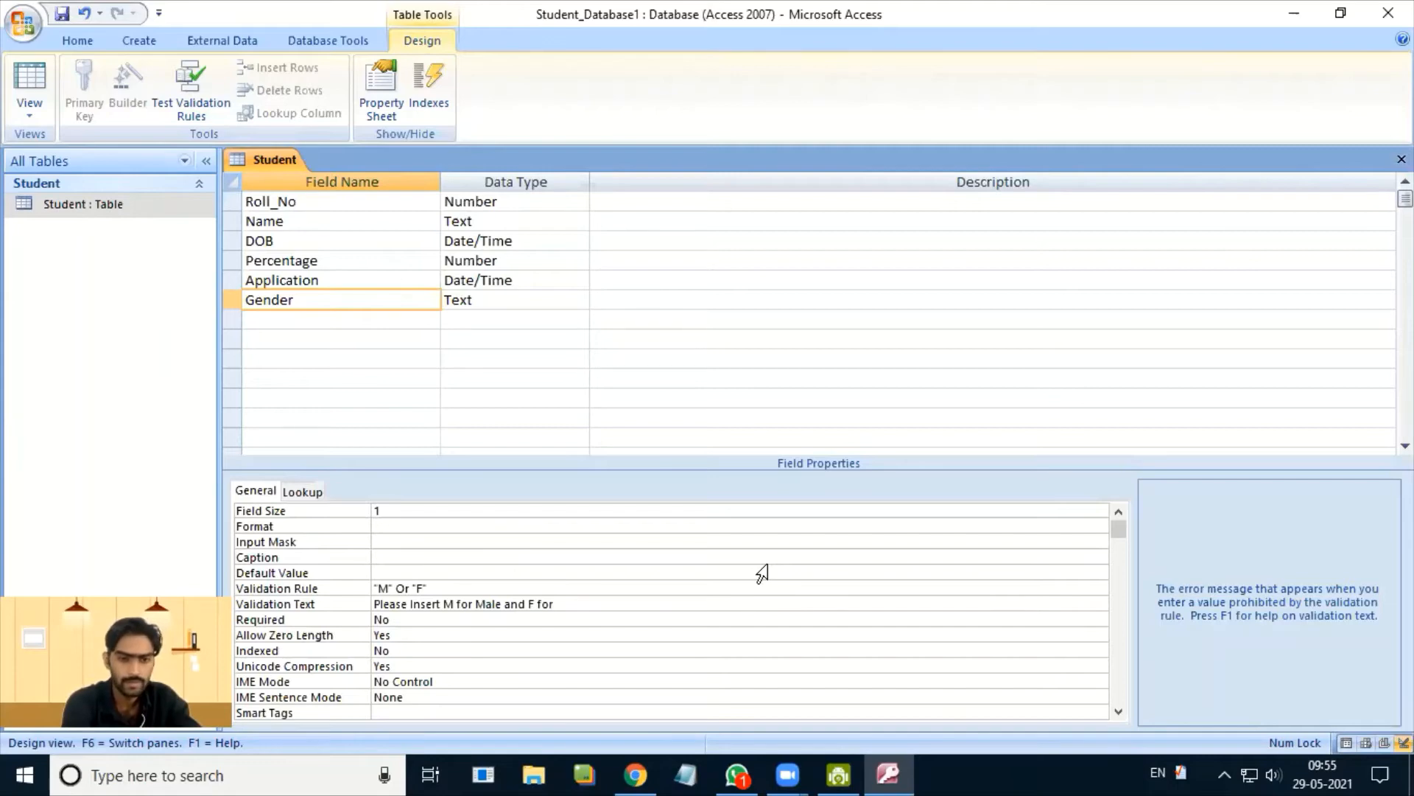
pyautogui.write(' Fe')
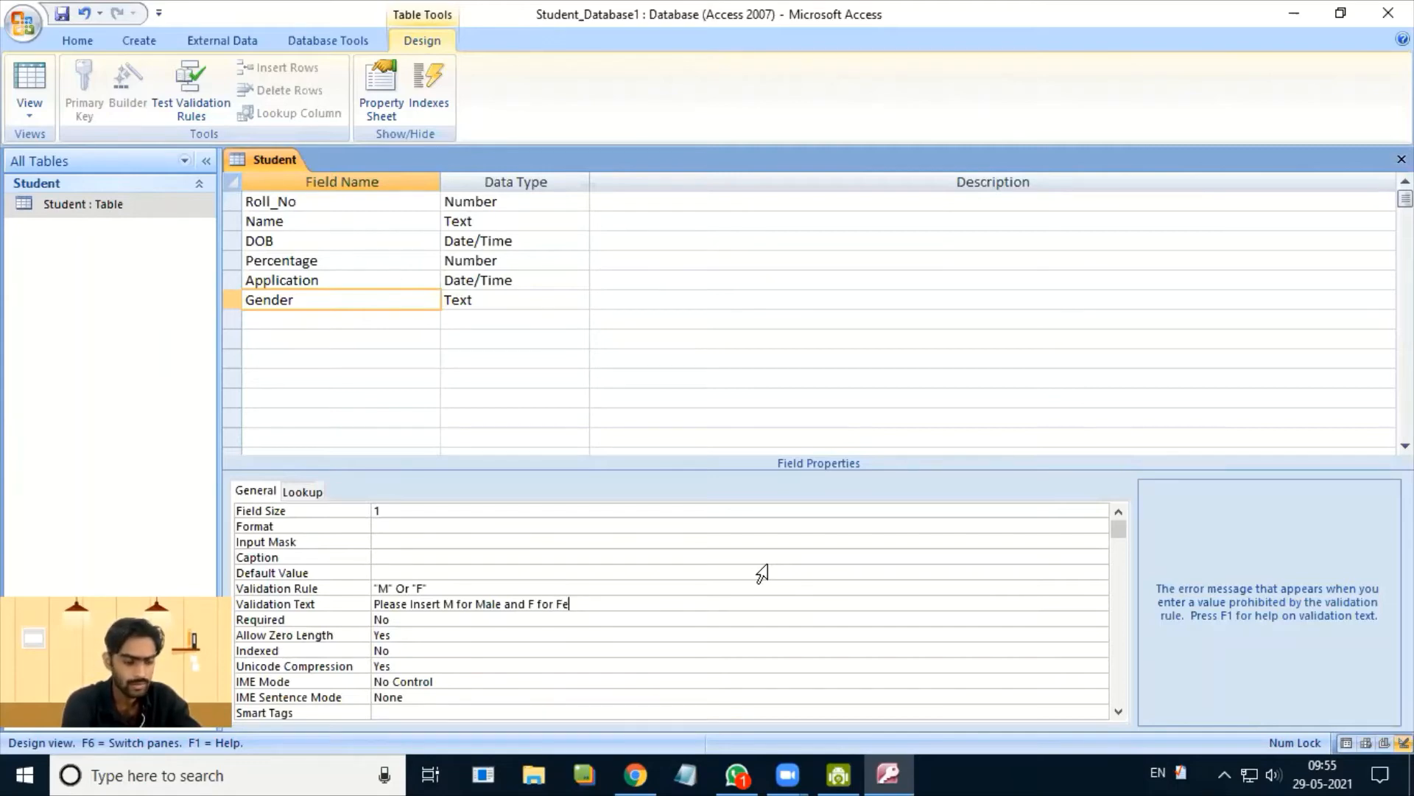
pyautogui.write('male')
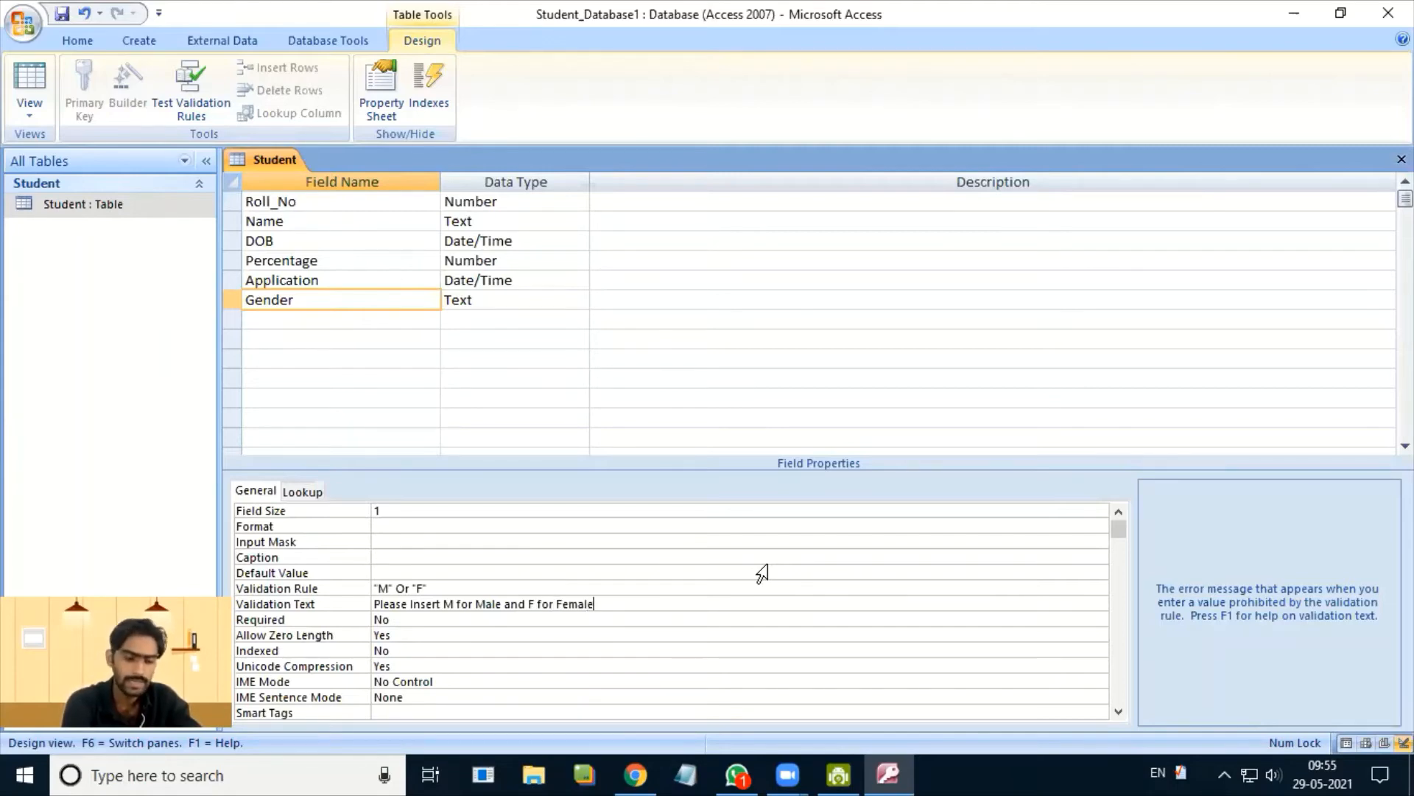
pyautogui.write('.')
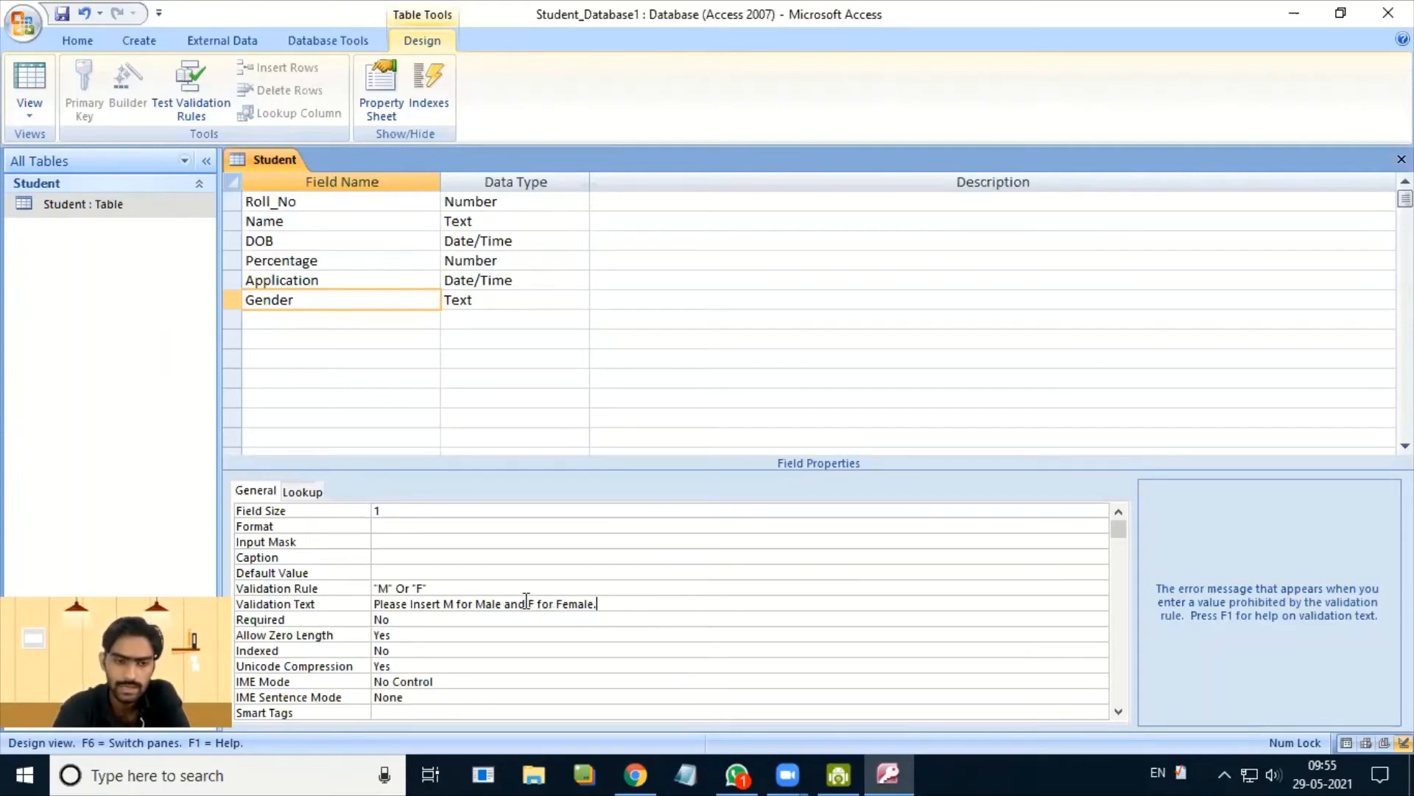
# - Save the Student table, testing existing data and keeping the new Gender rule, and switch to Datasheet View
pyautogui.rightClick(267, 156)
pyautogui.click(321, 170)
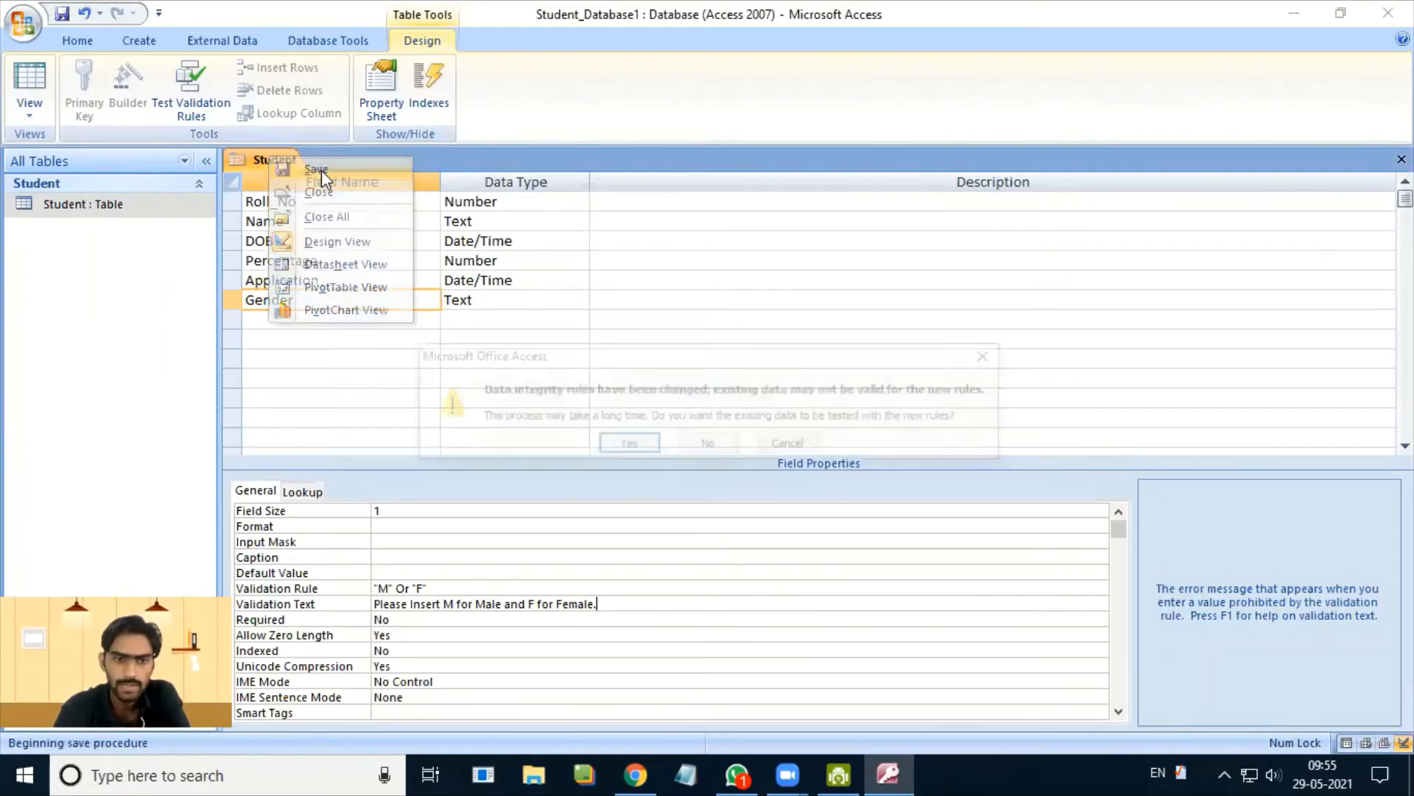
pyautogui.click(619, 444)
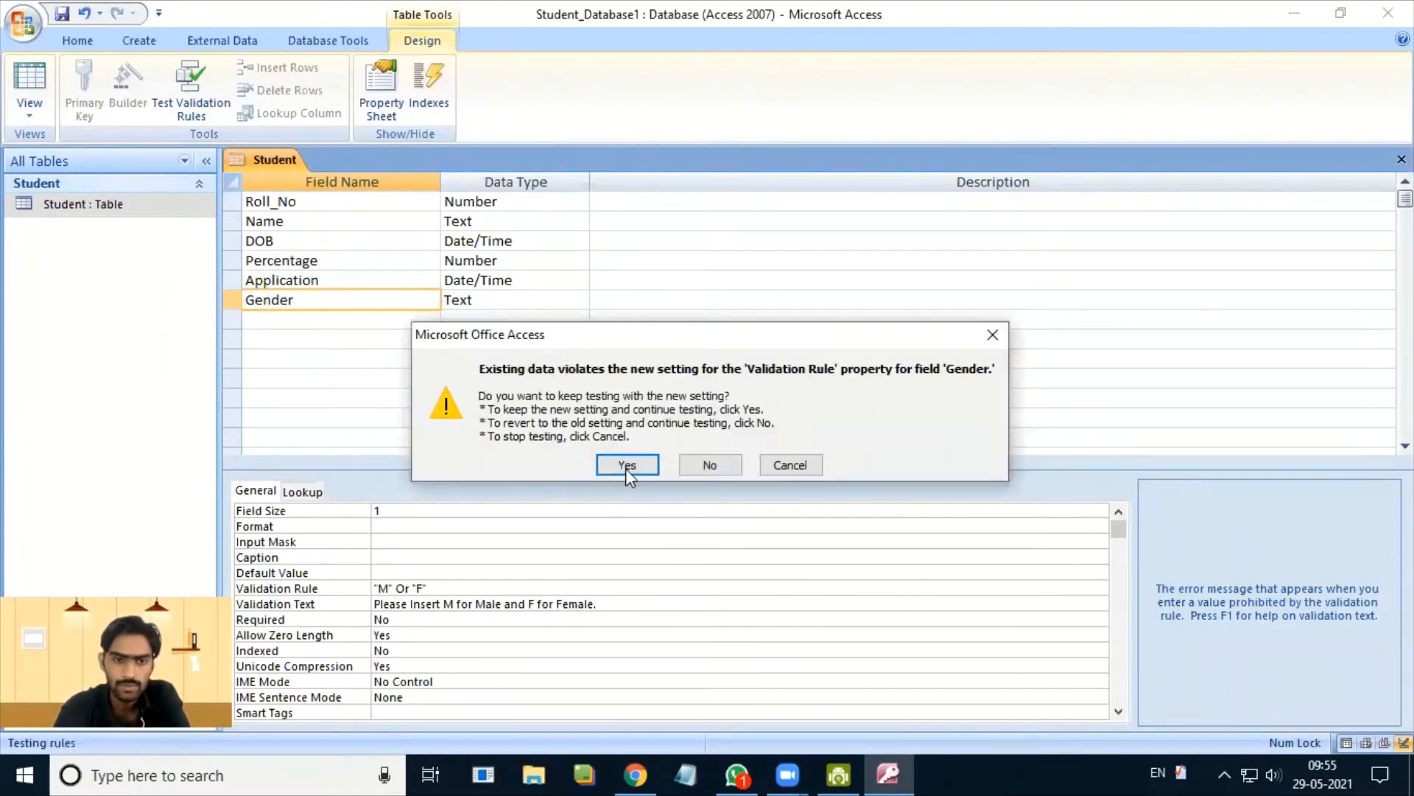
pyautogui.click(624, 467)
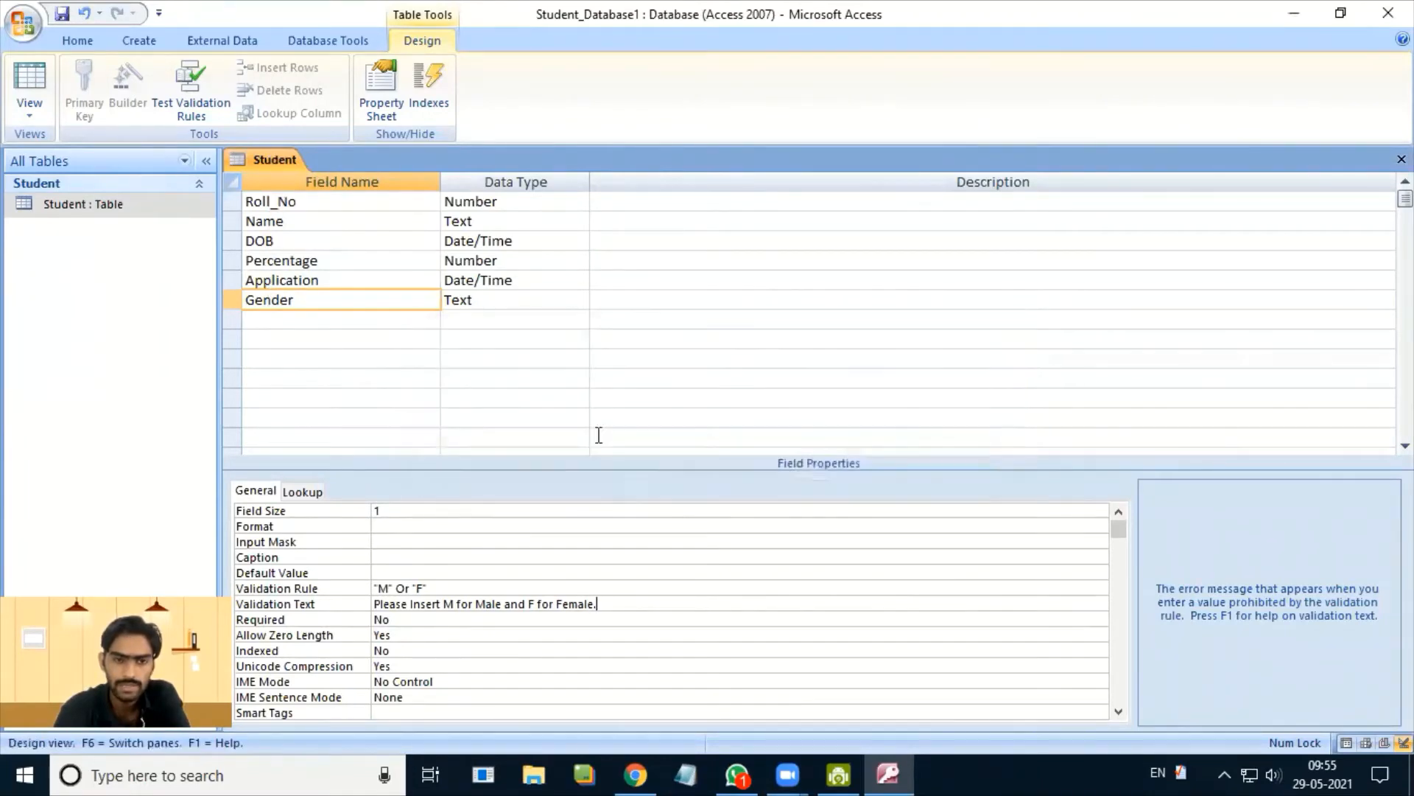
pyautogui.rightClick(266, 159)
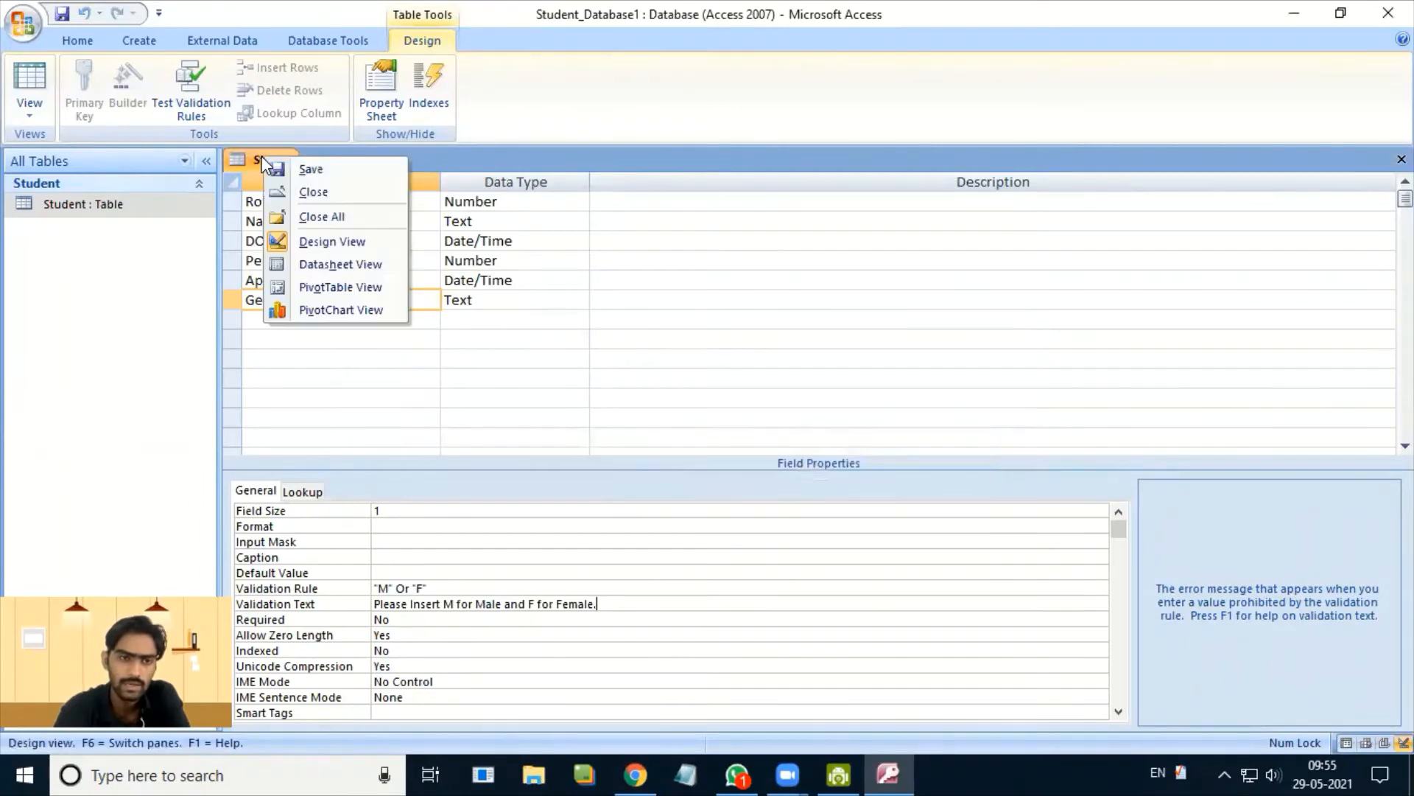
pyautogui.click(326, 265)
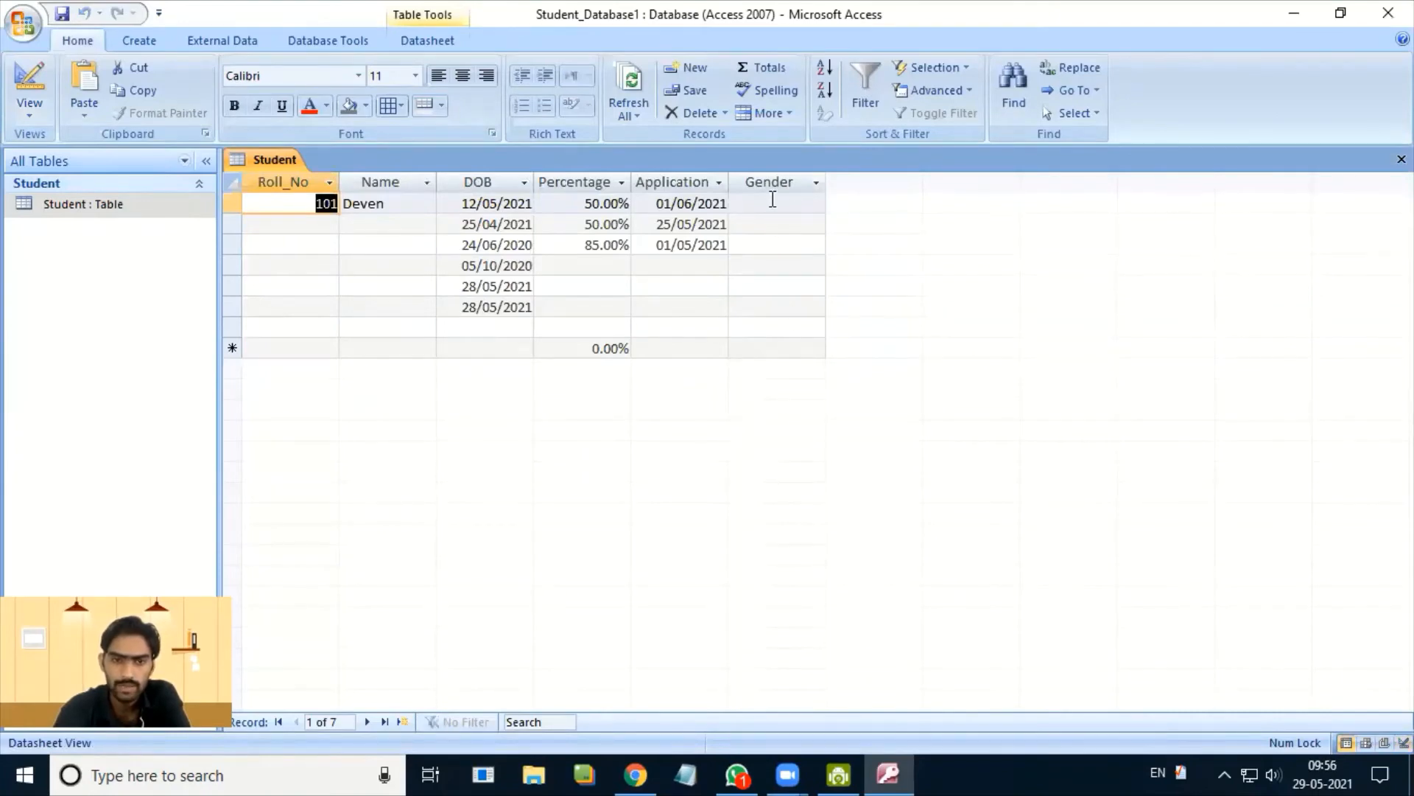
# - Enter lowercase m as the first record's Gender and lowercase f as the second record's Gender
pyautogui.click(774, 203)
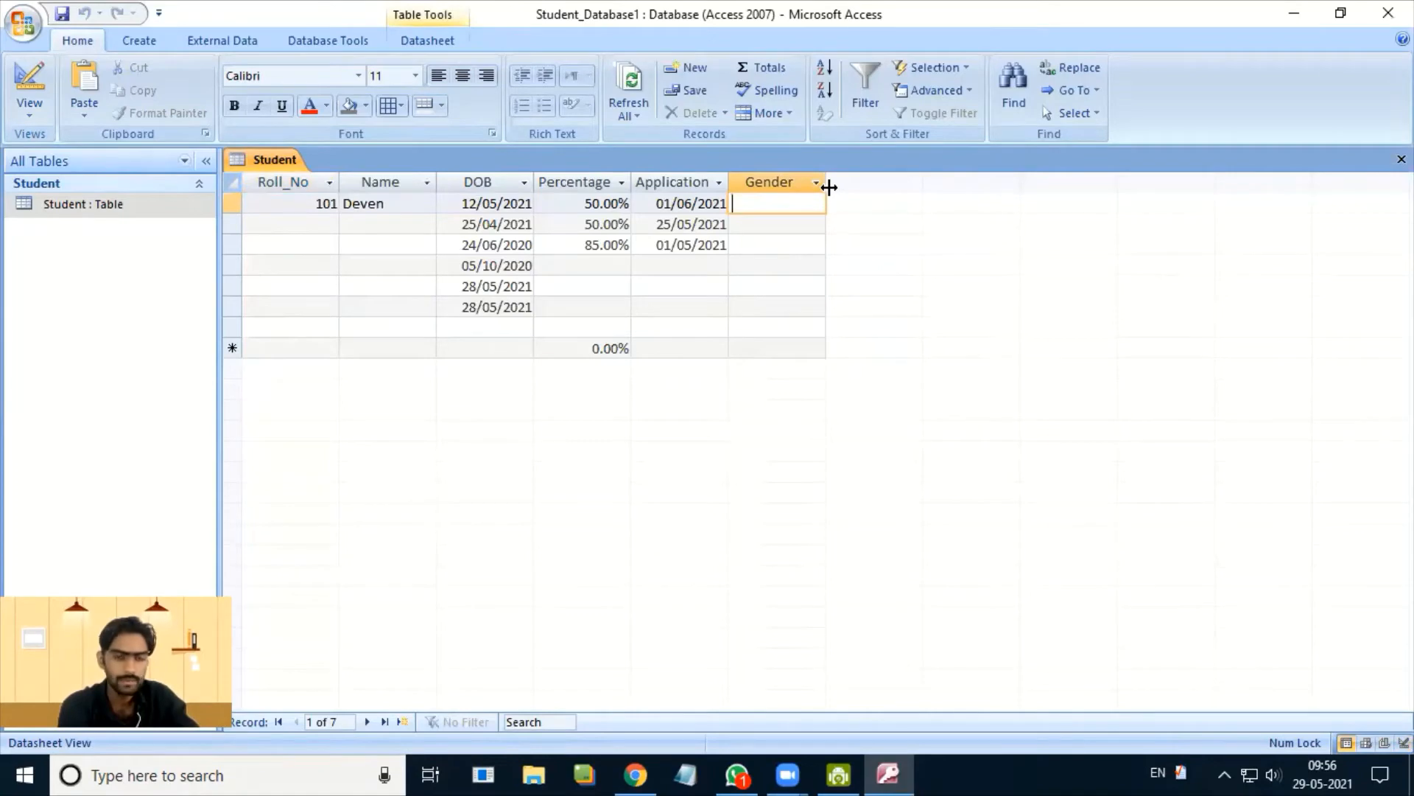
pyautogui.write('m')
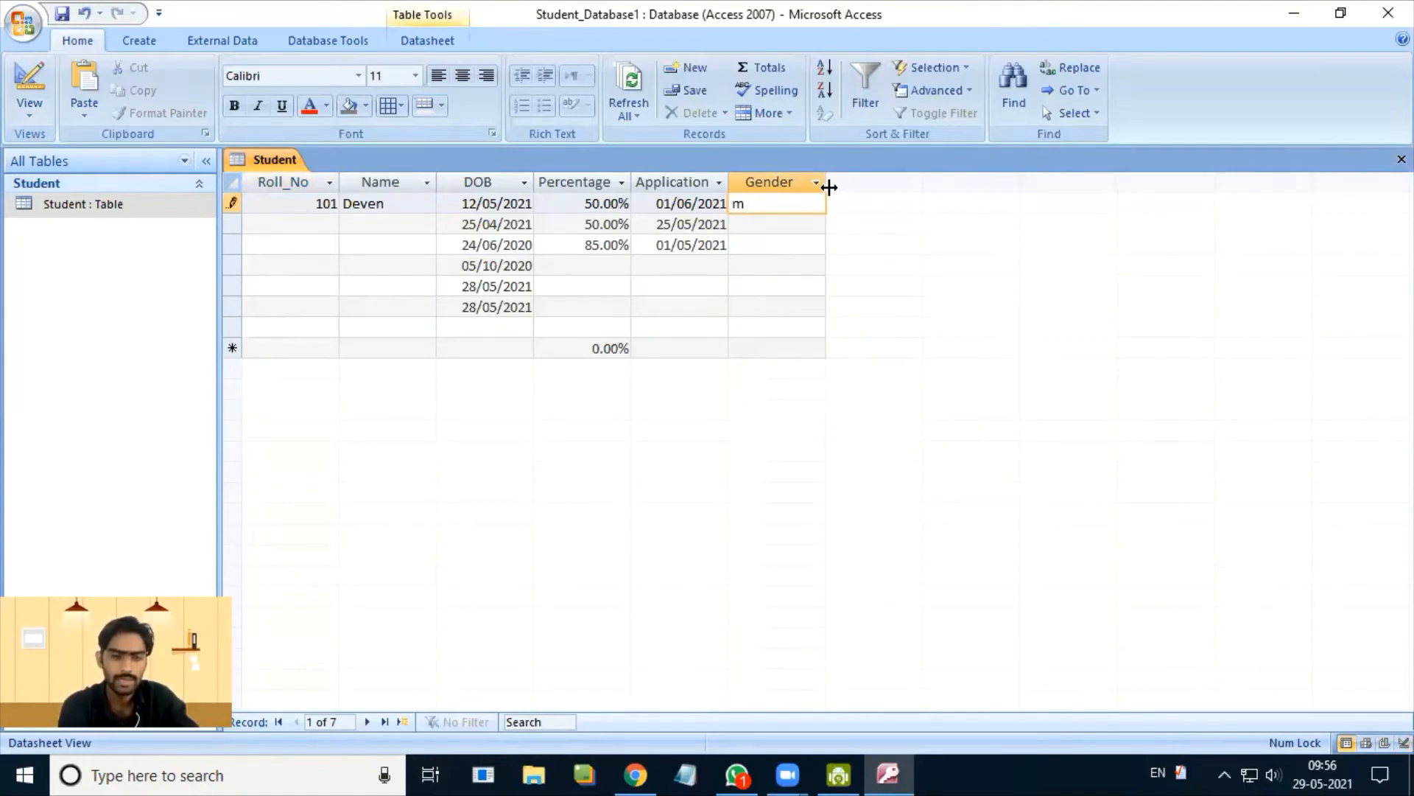
pyautogui.press('Tab')
pyautogui.hotkey('shift', 'Tab')
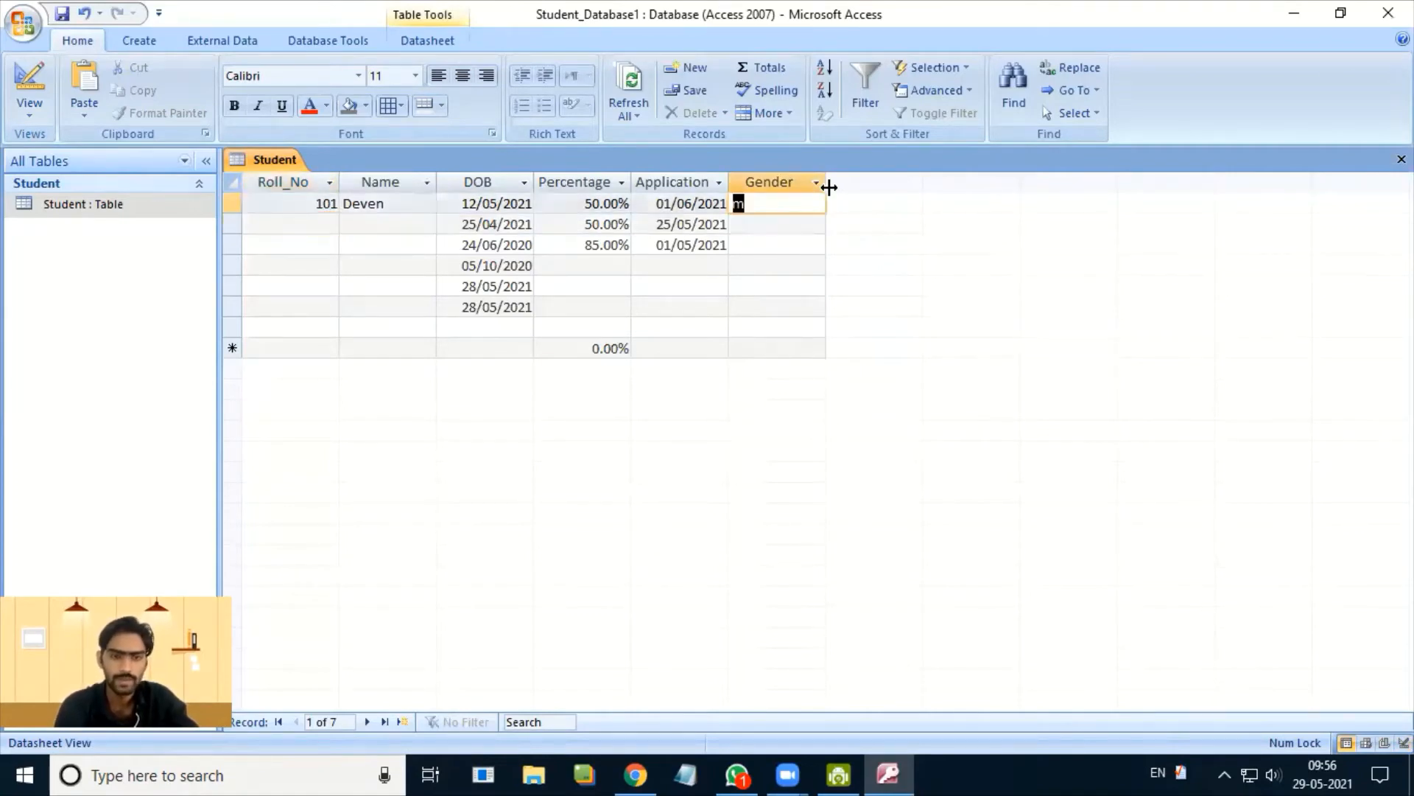
pyautogui.press('Down')
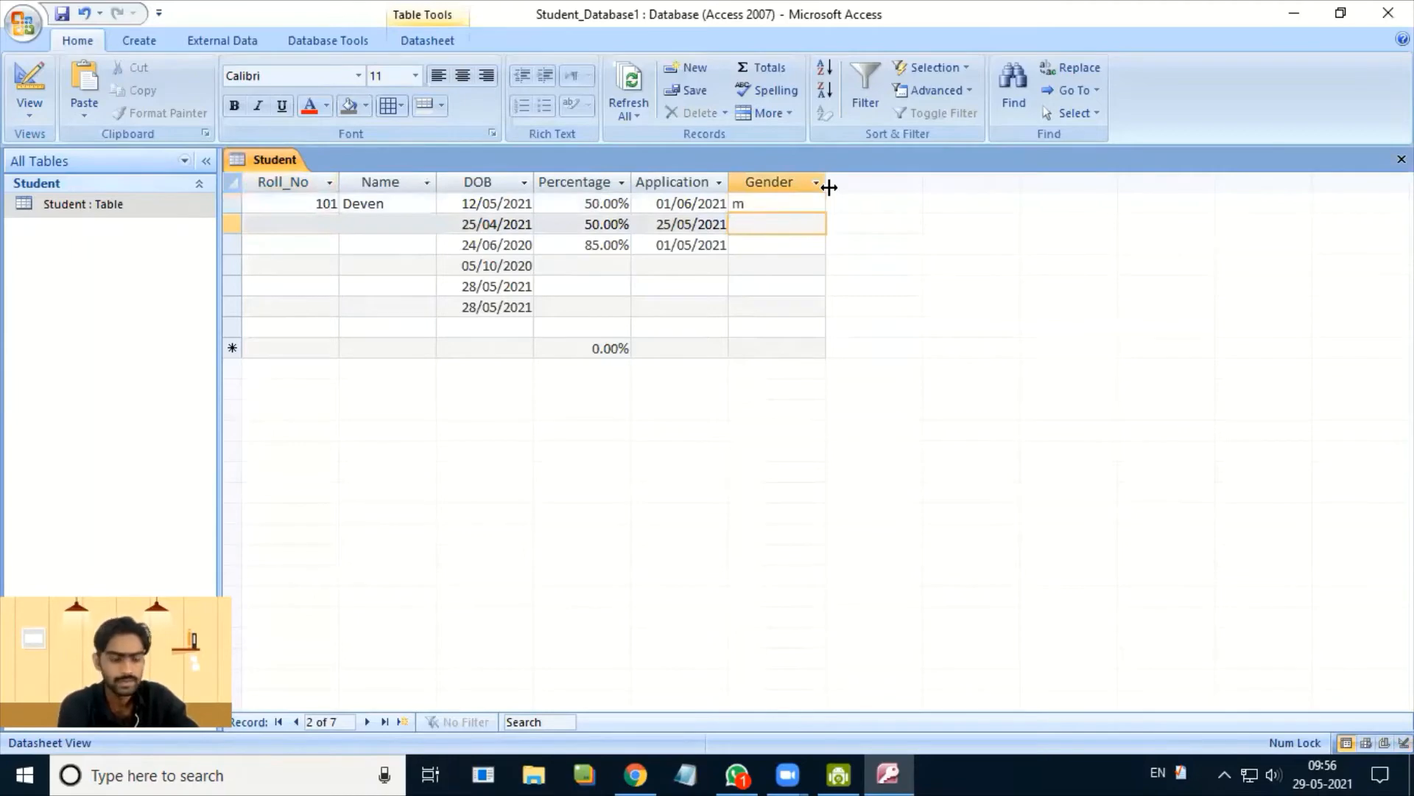
pyautogui.write('f')
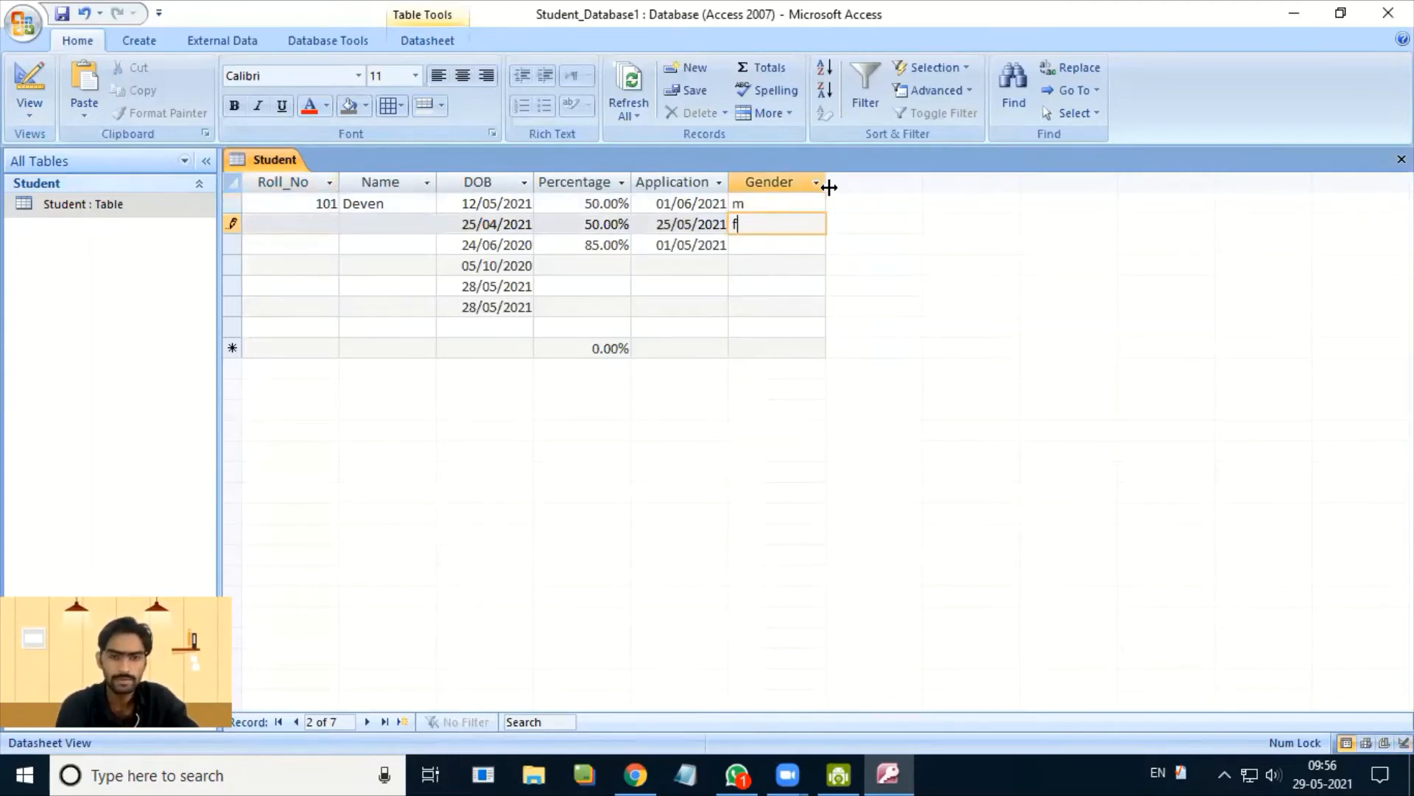
pyautogui.press('Down')
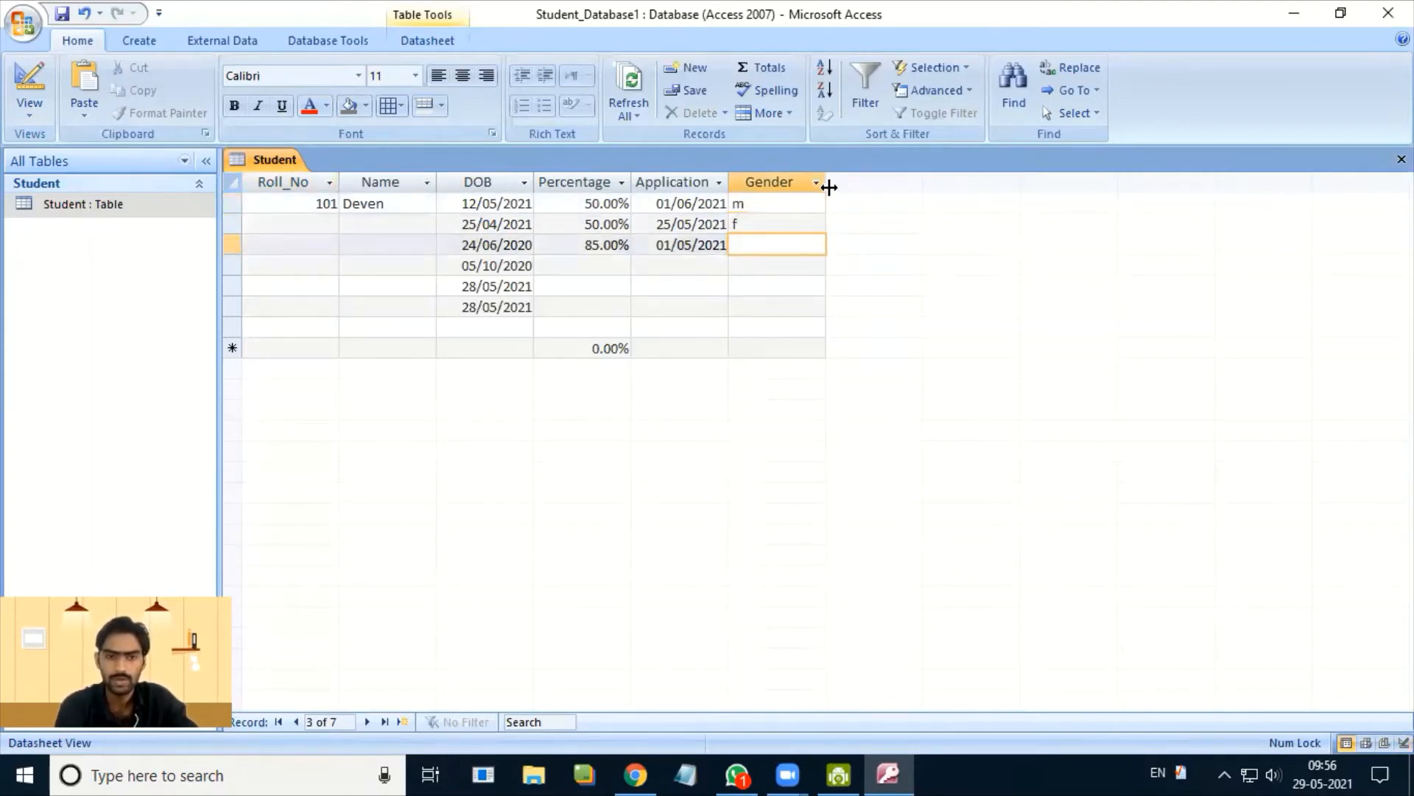
# - Enter uppercase M as the third record's Gender and uppercase F as the fourth record's, committing both records
pyautogui.press('capslock')
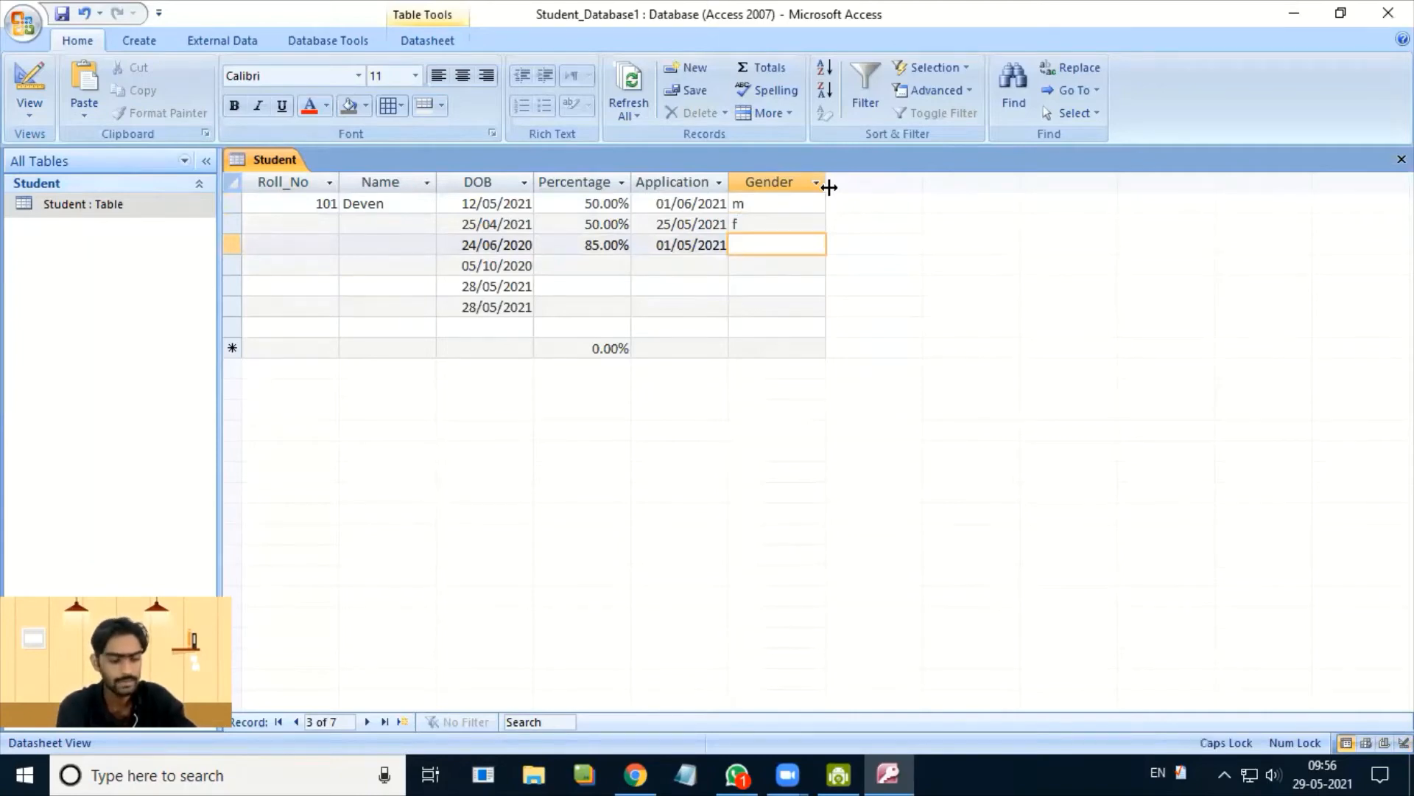
pyautogui.write('M')
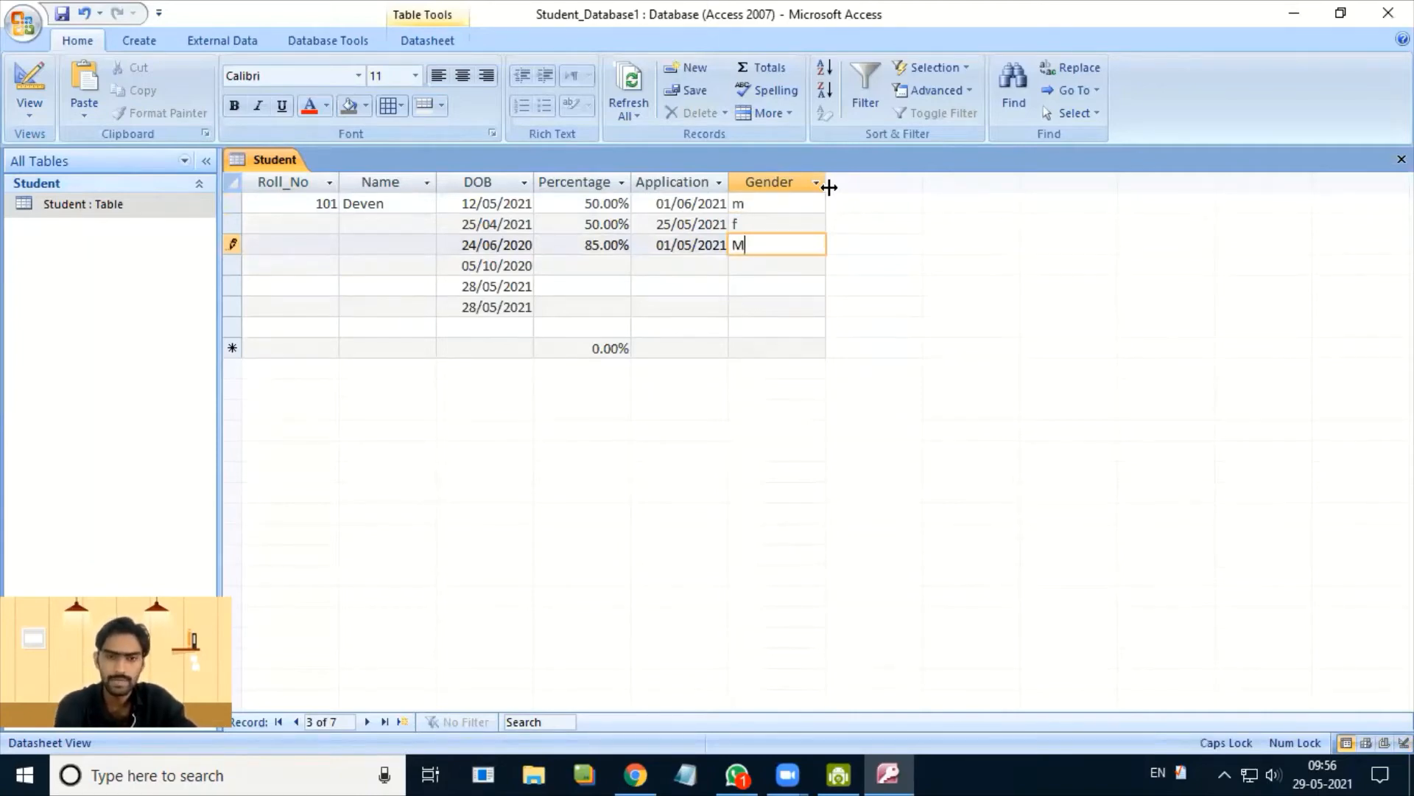
pyautogui.press('Tab')
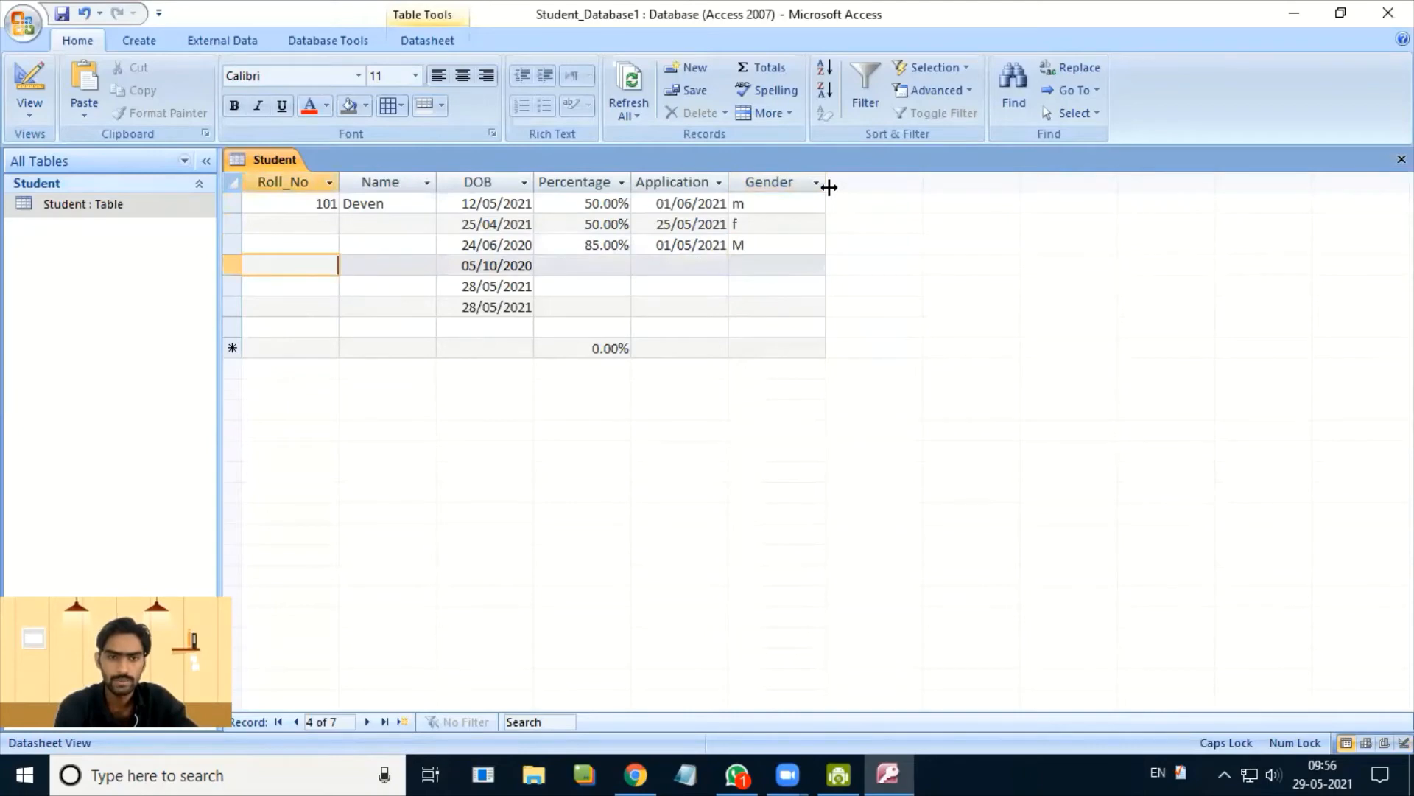
pyautogui.press('Left')
pyautogui.press('Down')
pyautogui.write('F')
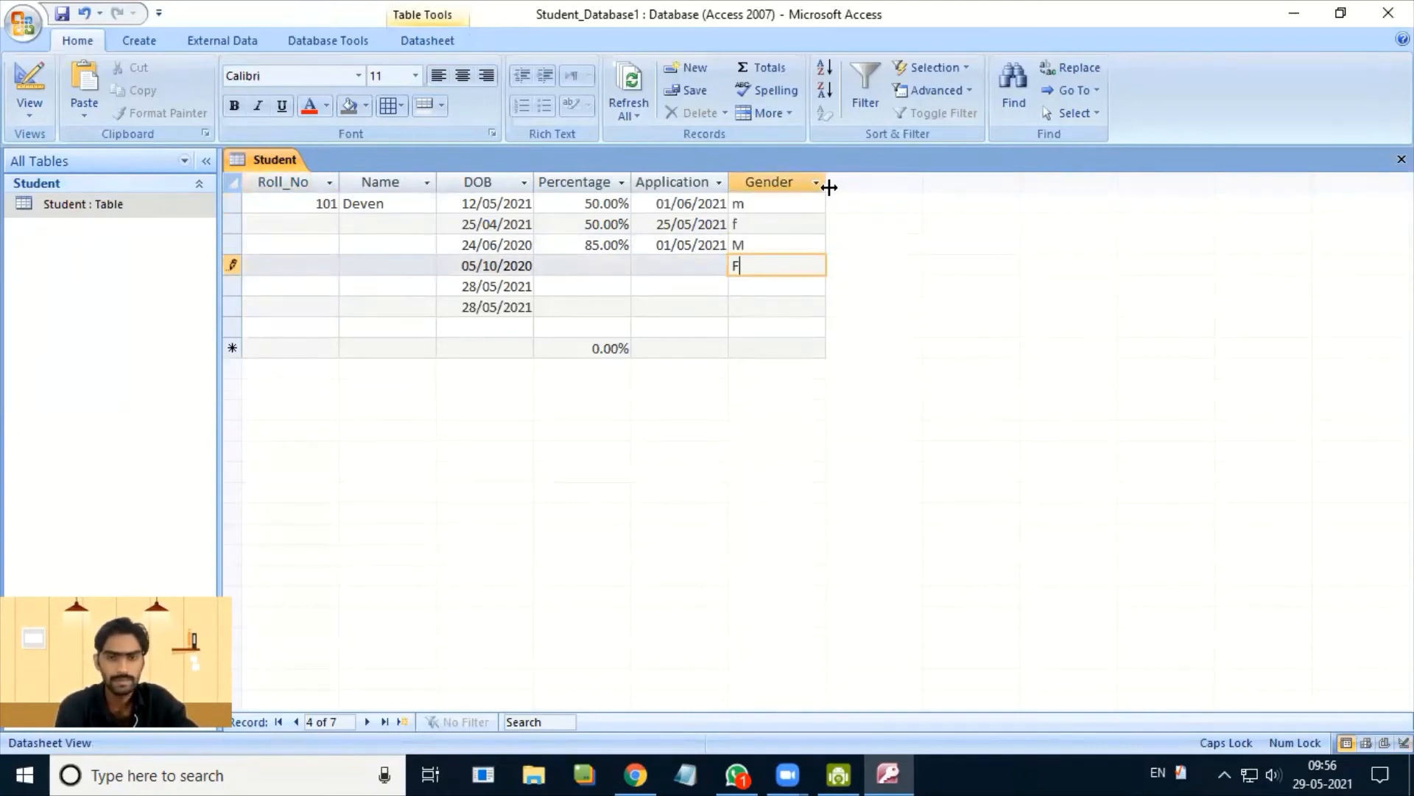
pyautogui.press('Tab')
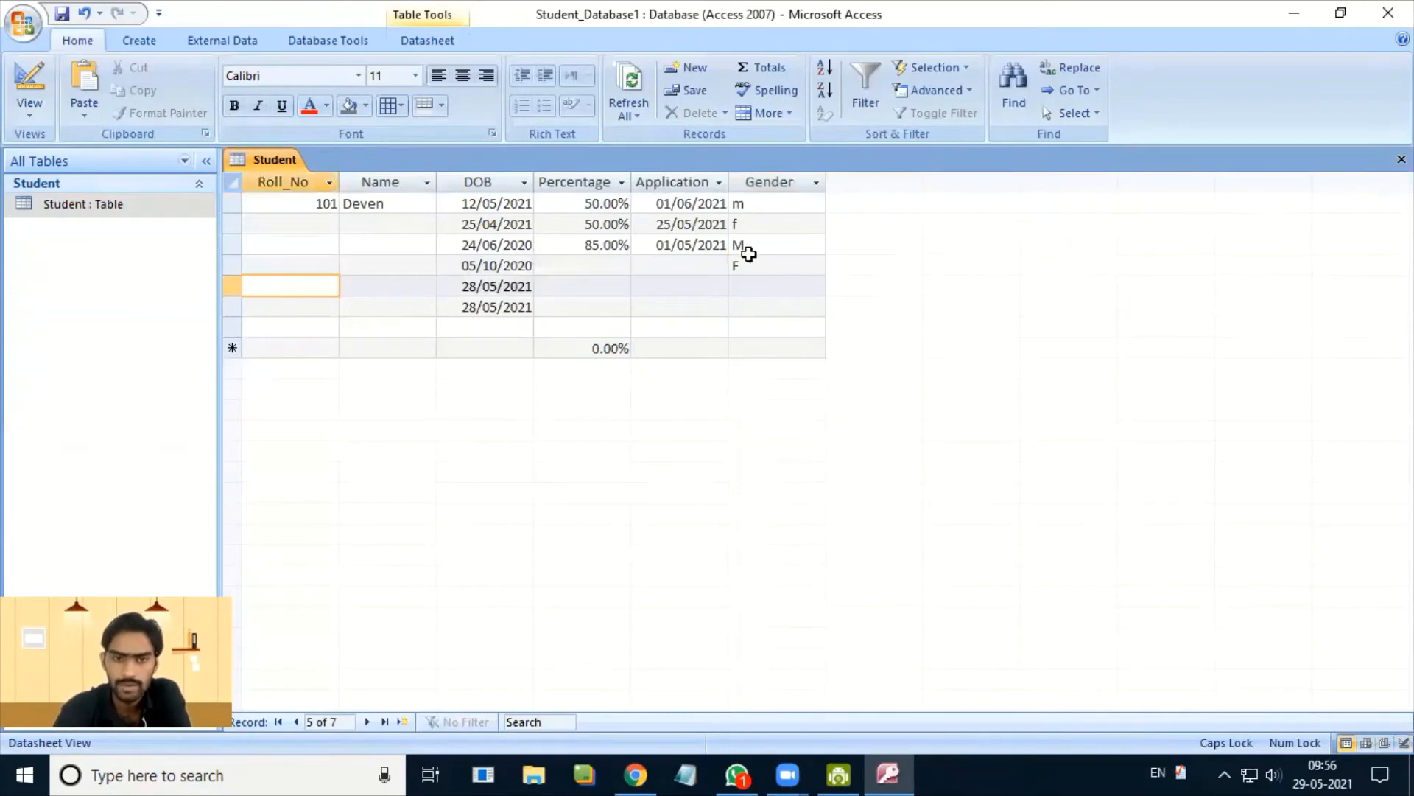
# - Try uppercase M and uppercase F as the fifth record's Gender, clearing each entry
pyautogui.click(779, 286)
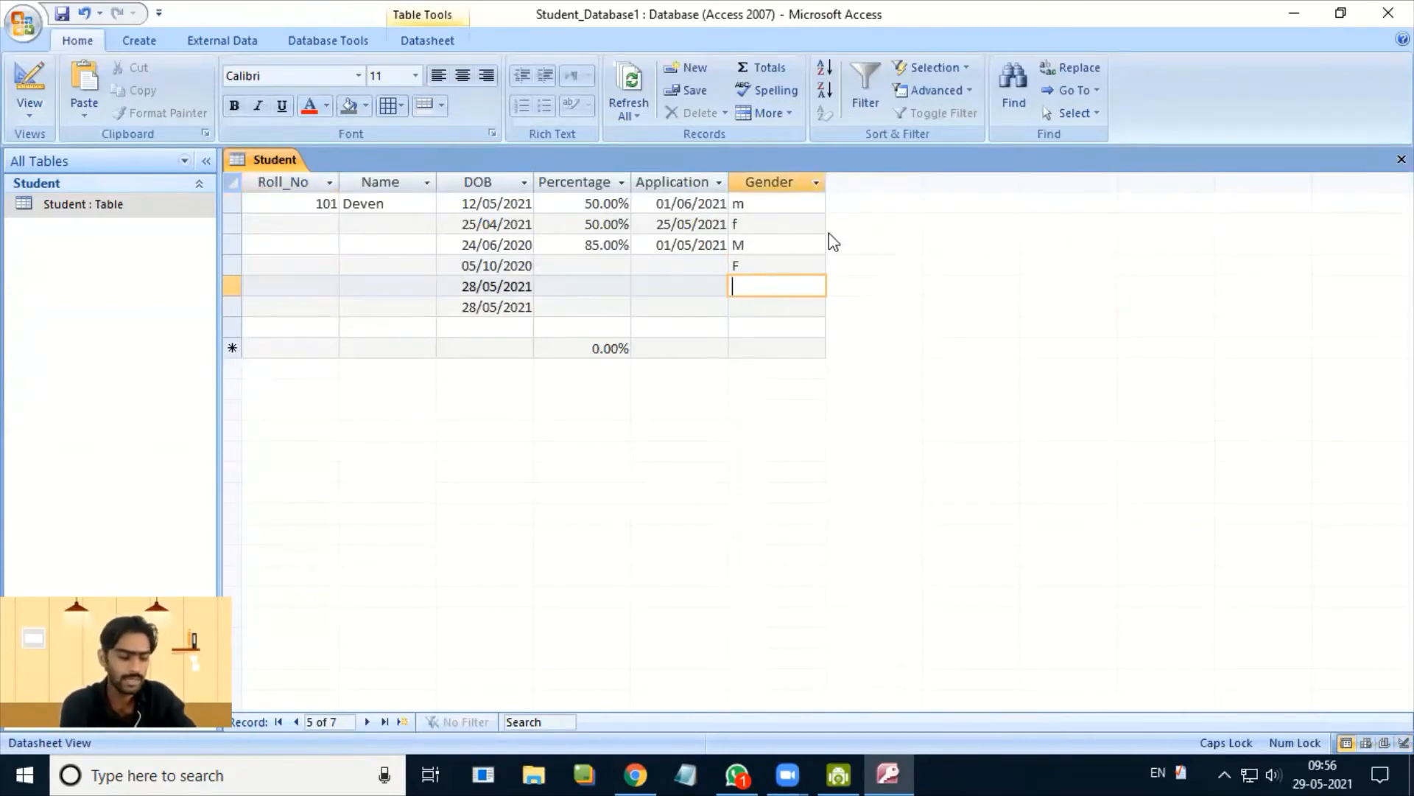
pyautogui.write('M')
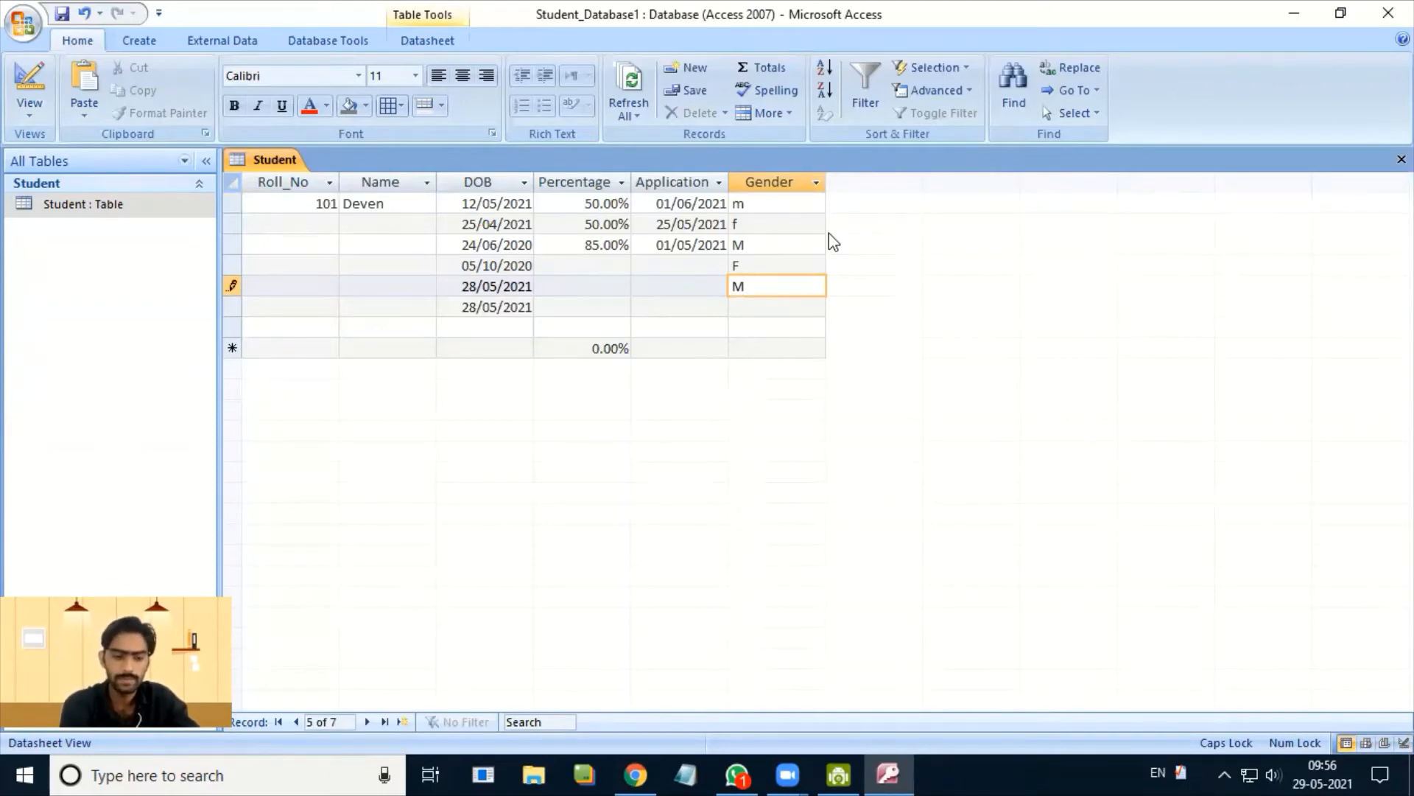
pyautogui.press('XF86AudioLowerVolume')
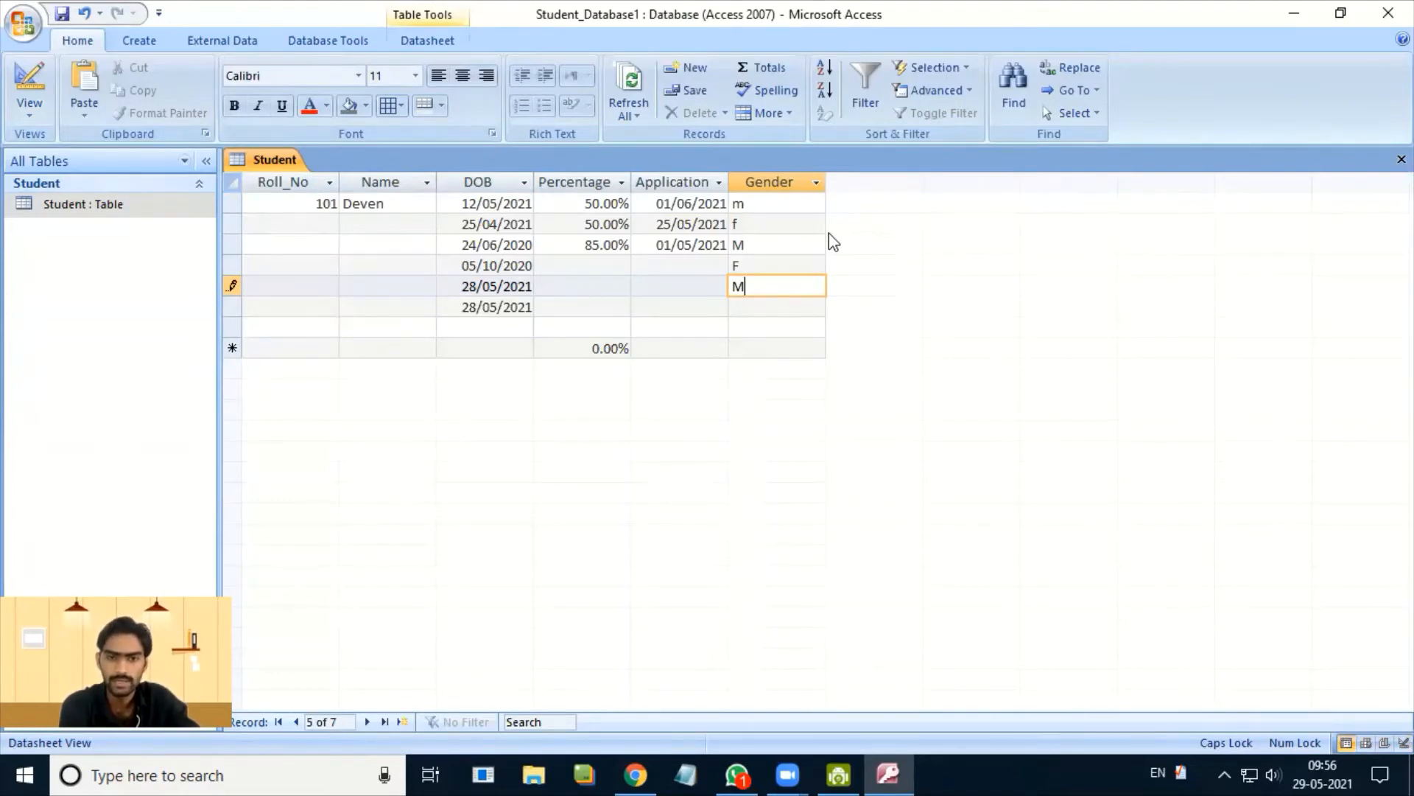
pyautogui.press('BackSpace')
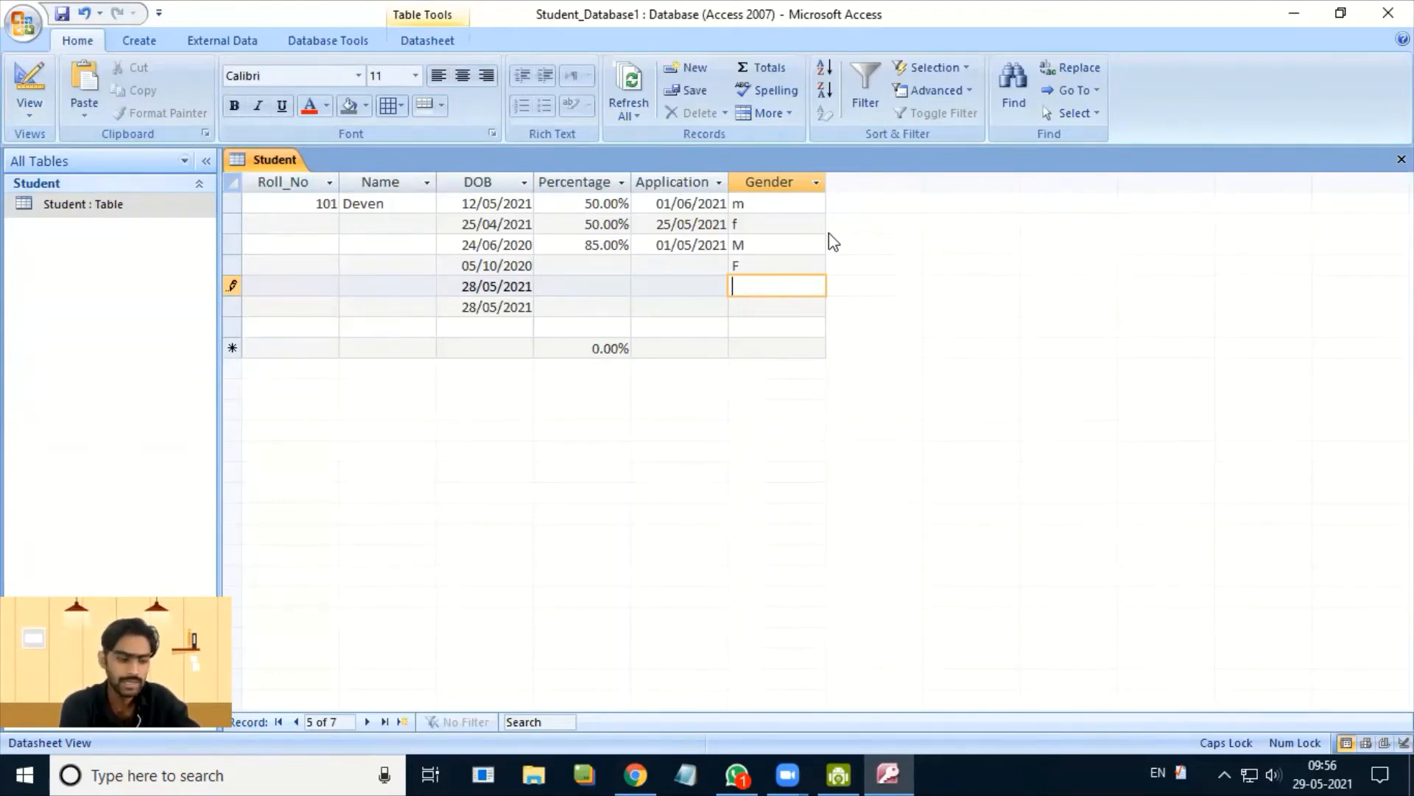
pyautogui.write('F')
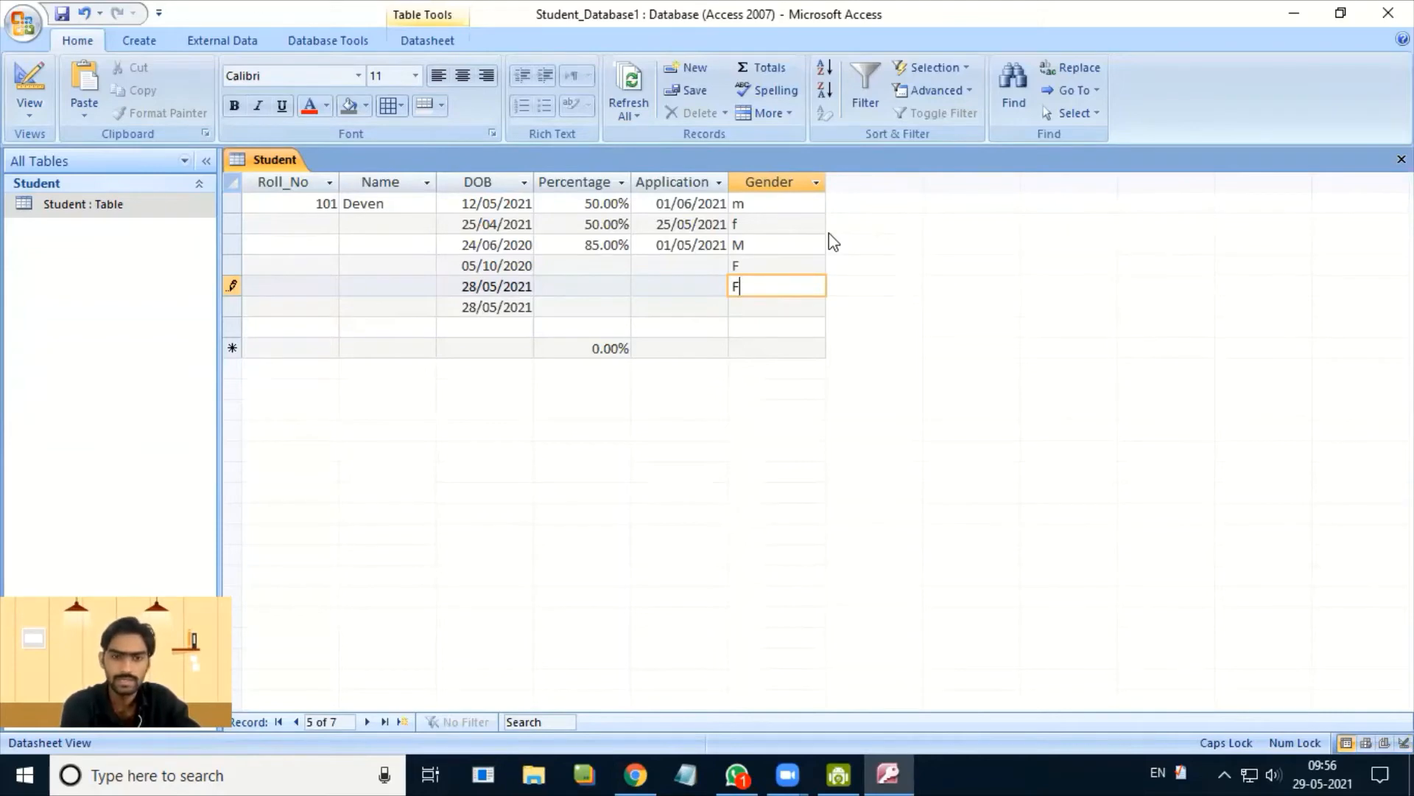
pyautogui.press('BackSpace')
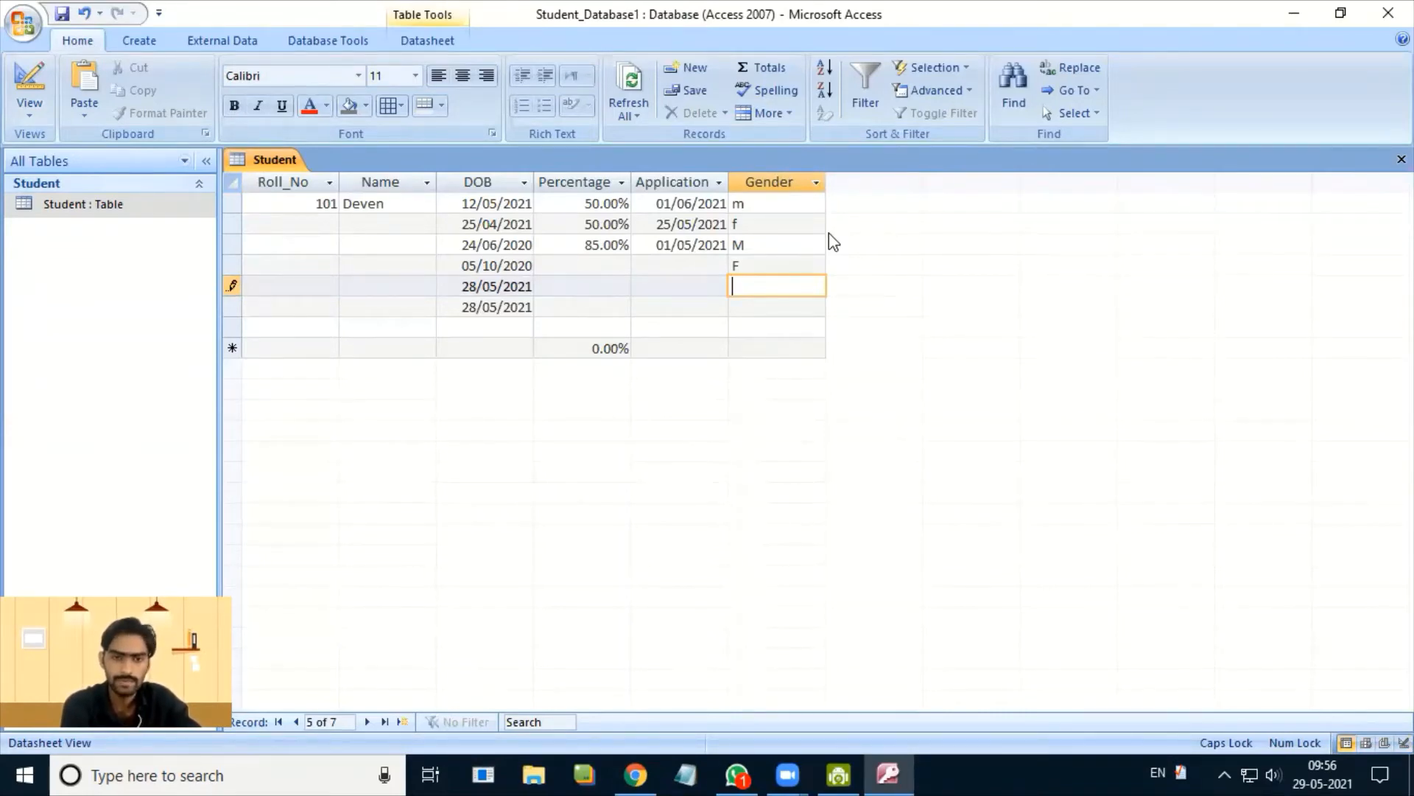
# - Test the Gender rule by trying to commit A in the fifth record and to switch the table to Design View
pyautogui.write('A')
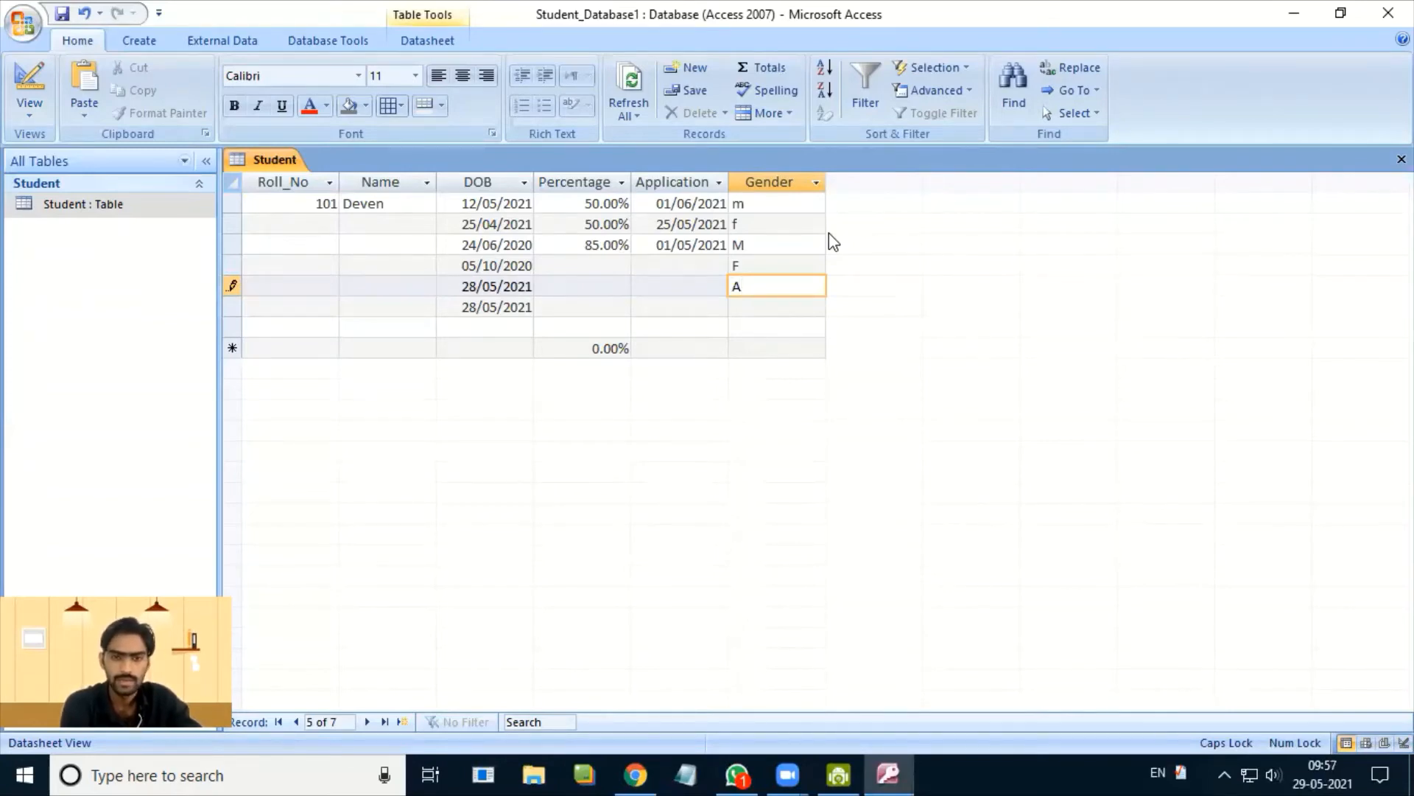
pyautogui.press('Return')
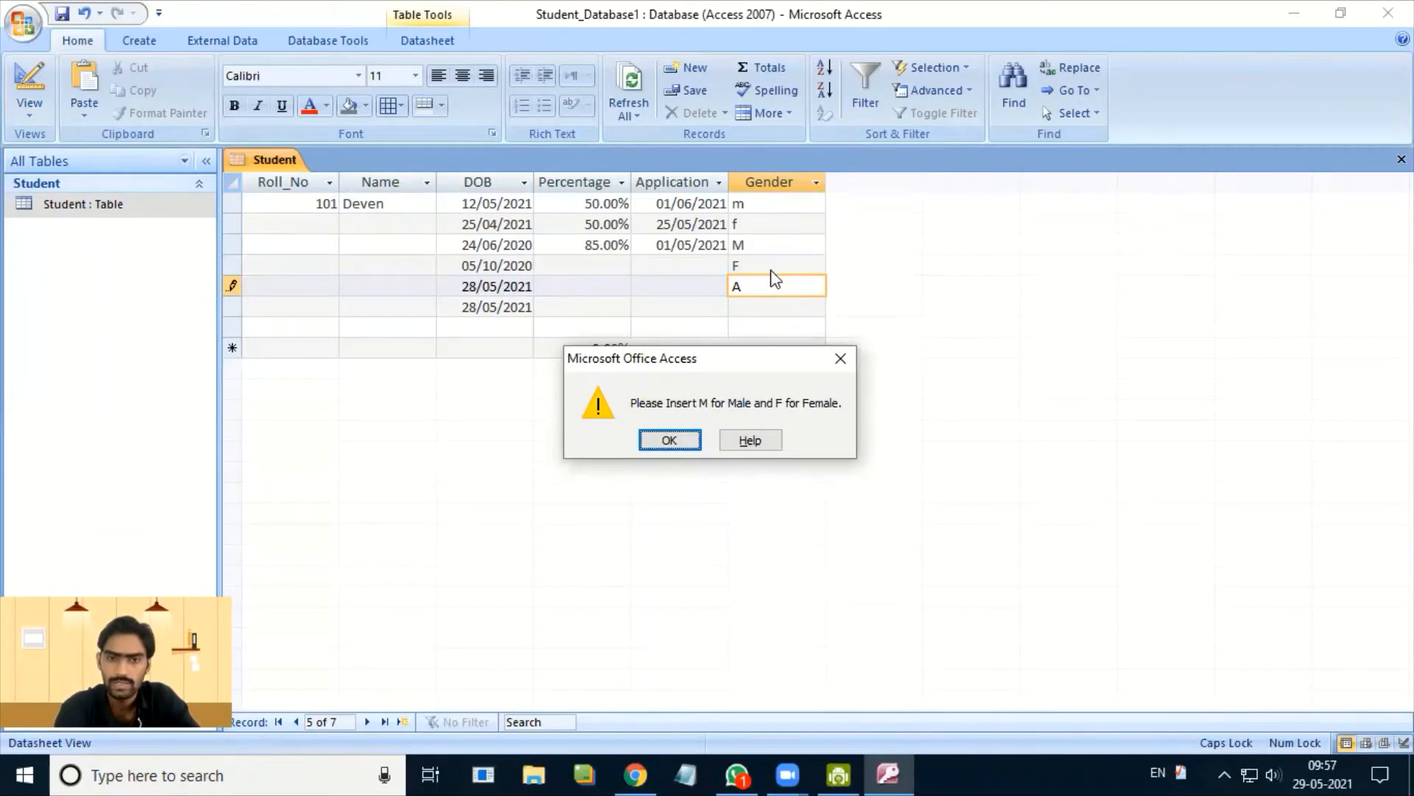
pyautogui.click(670, 441)
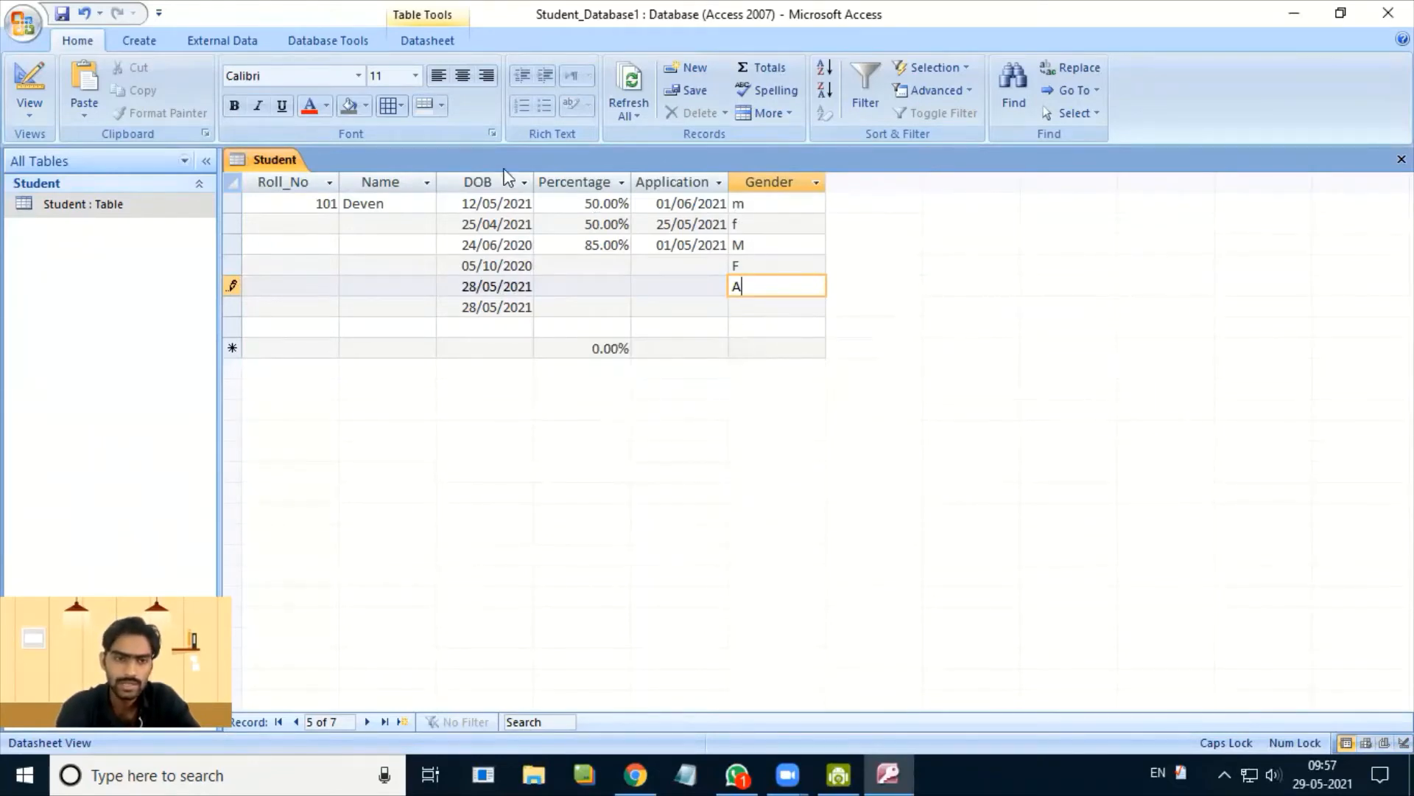
pyautogui.rightClick(269, 158)
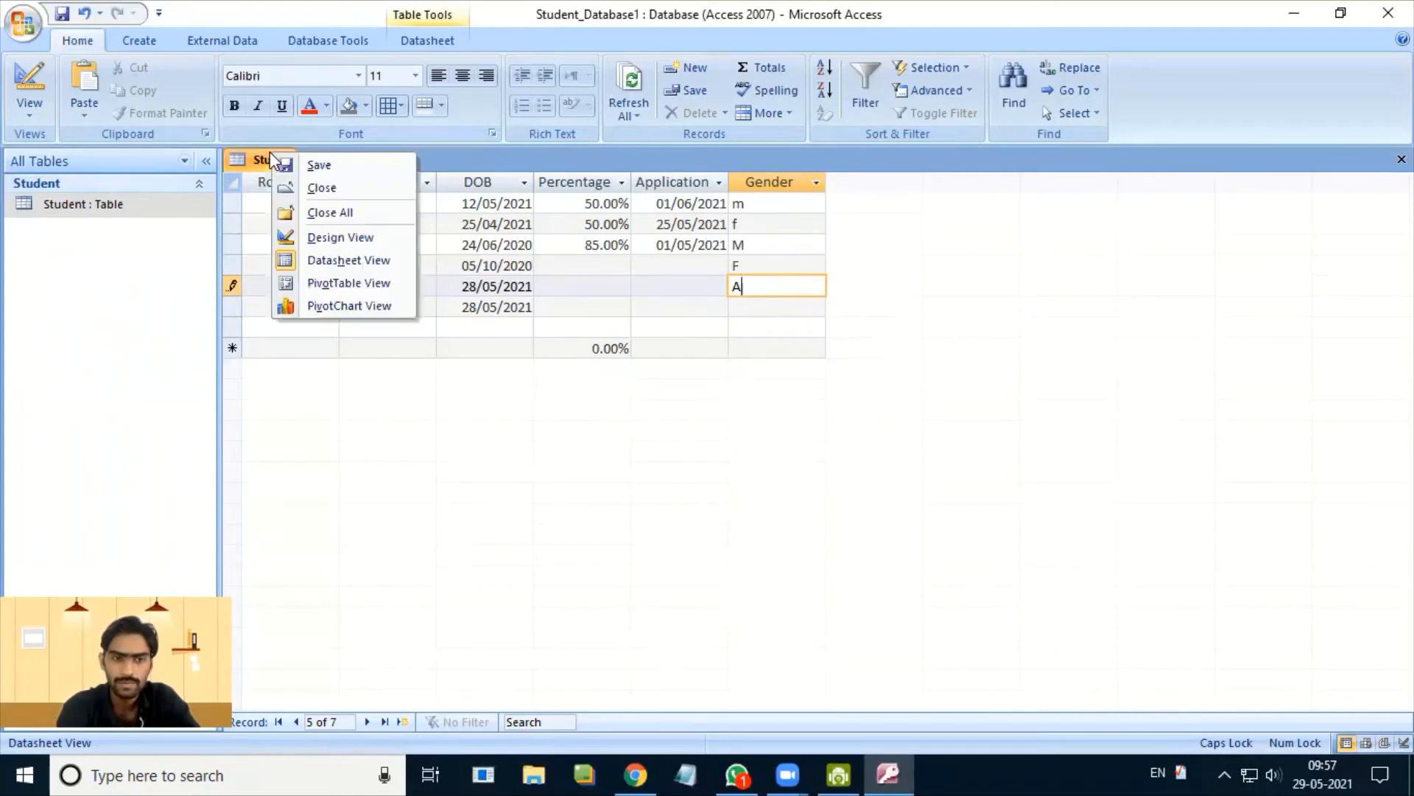
pyautogui.click(328, 237)
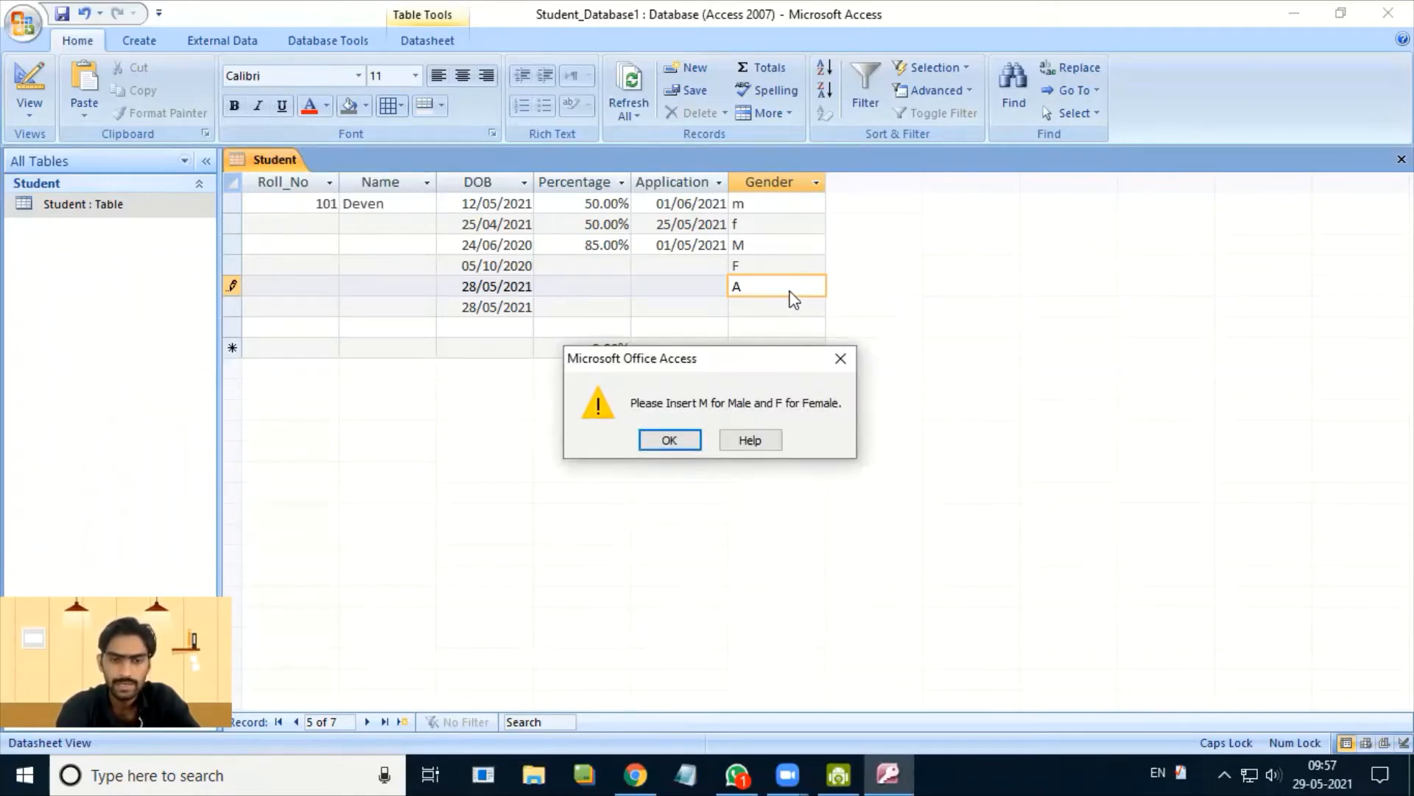
pyautogui.click(670, 439)
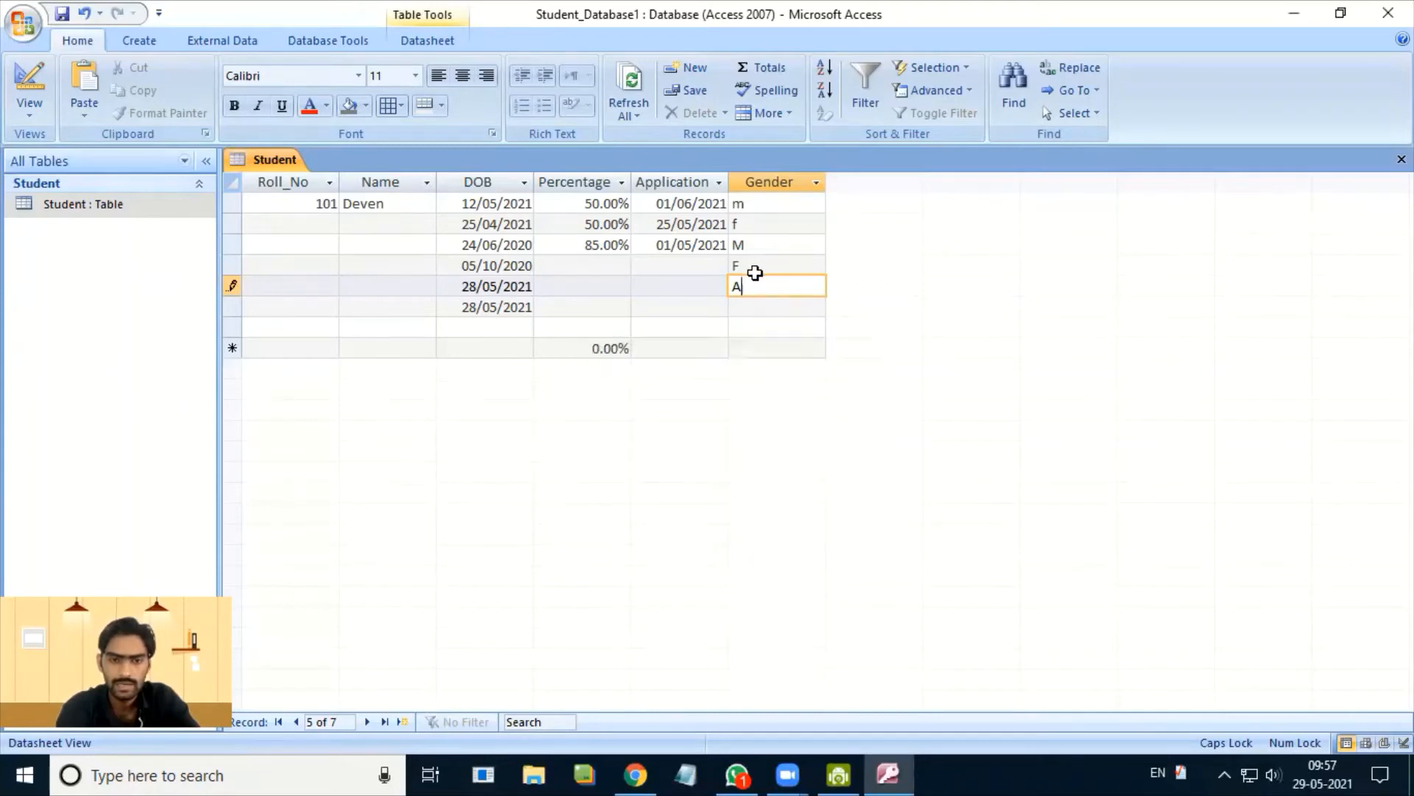
# - Set the fifth record's Gender to uppercase F, commit the record and switch the Student table to Design View
pyautogui.press('BackSpace')
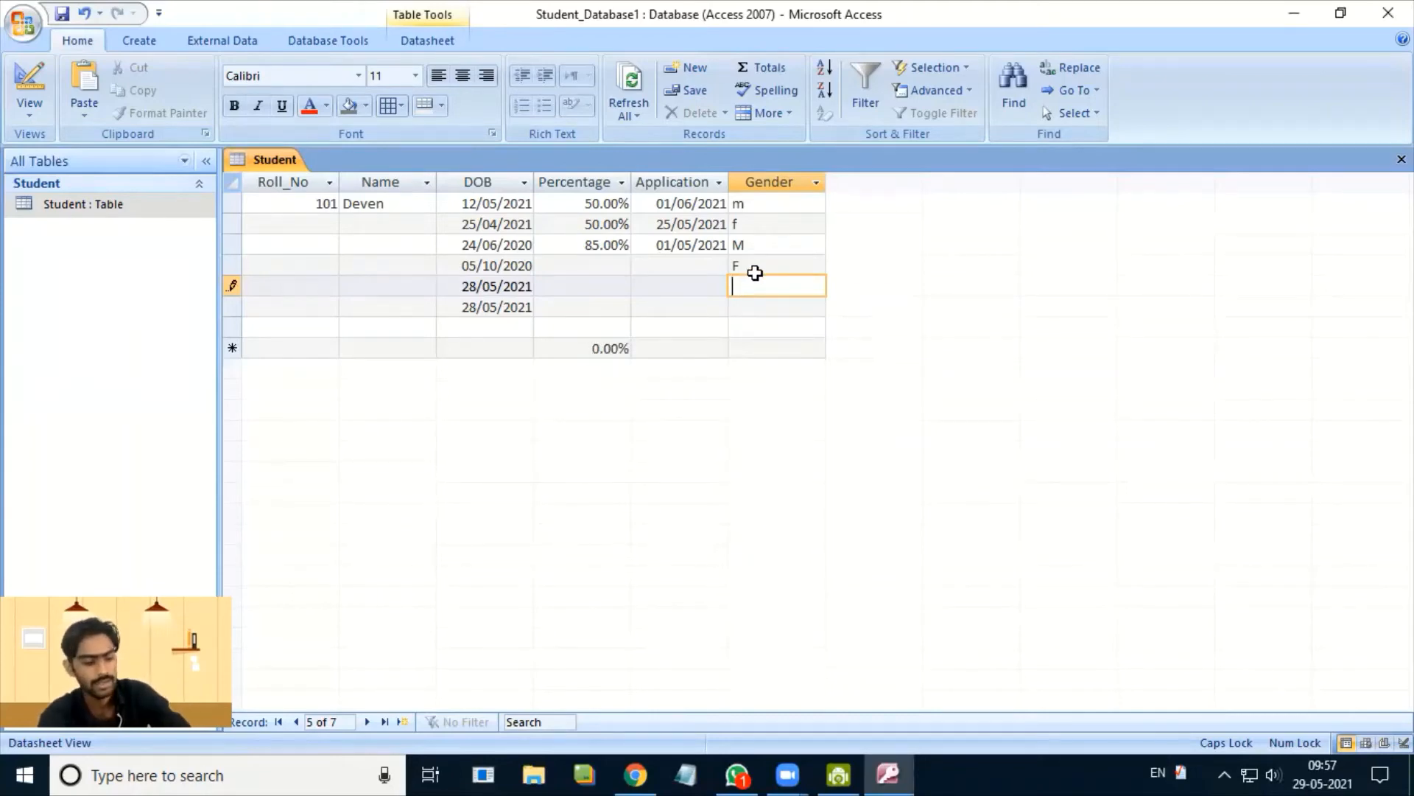
pyautogui.write('F')
pyautogui.click(757, 345)
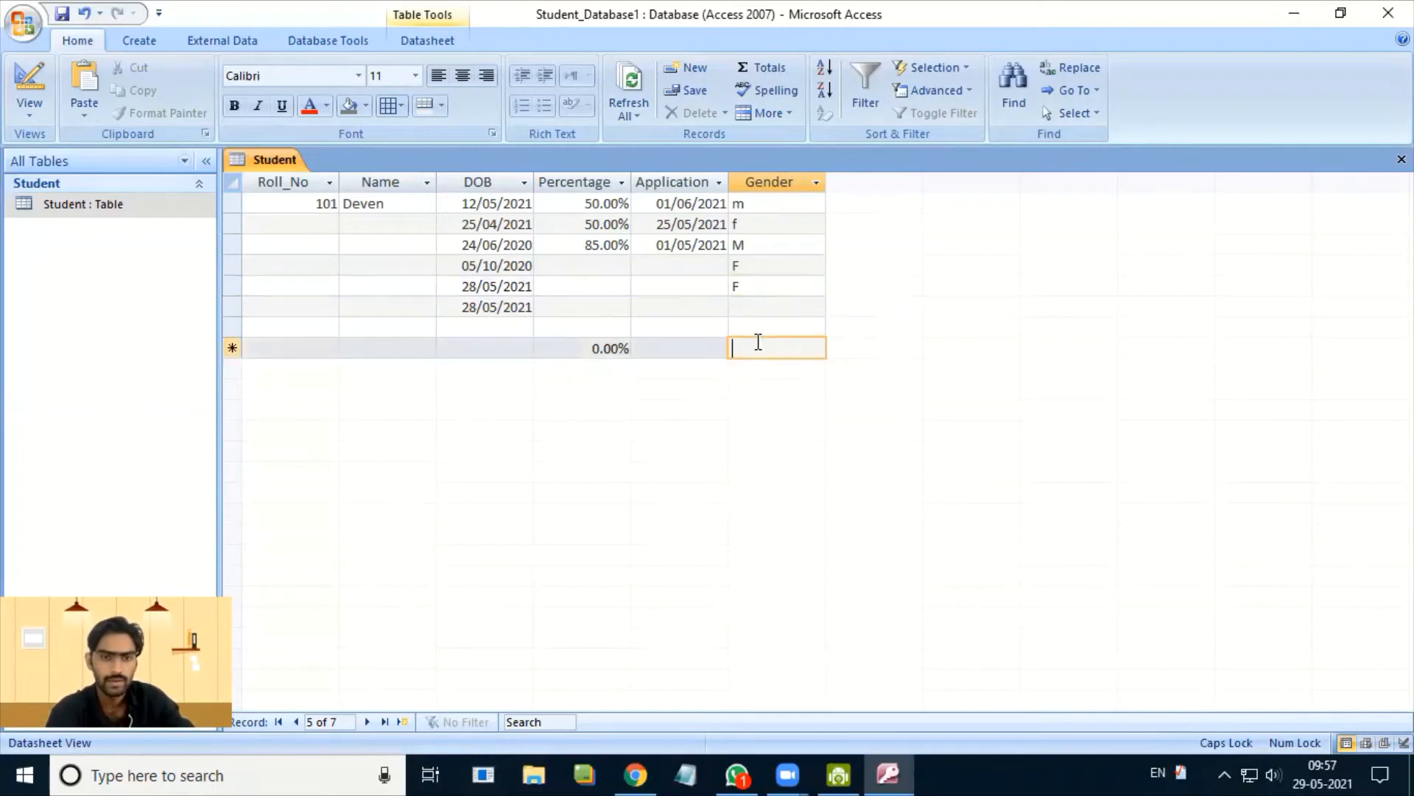
pyautogui.rightClick(267, 160)
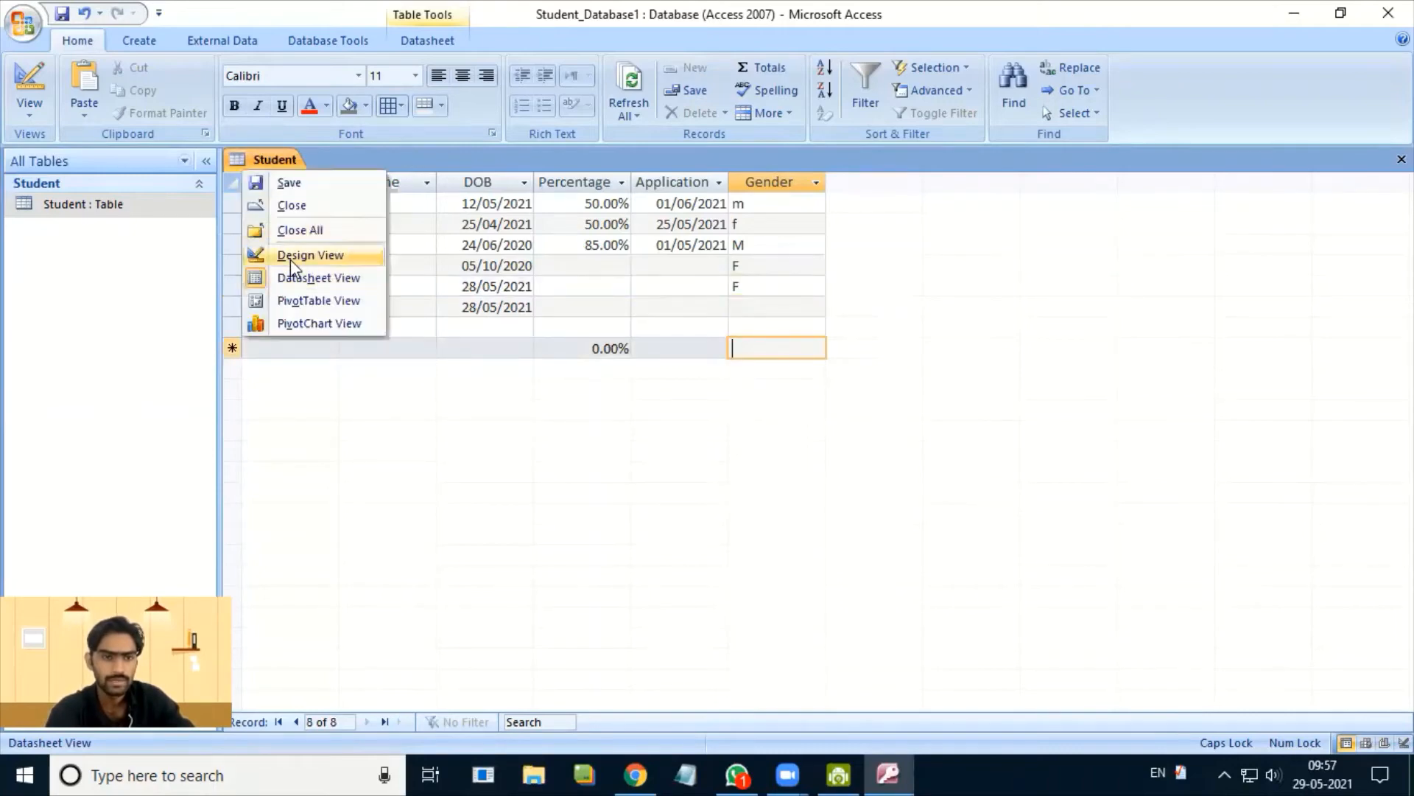
pyautogui.click(290, 259)
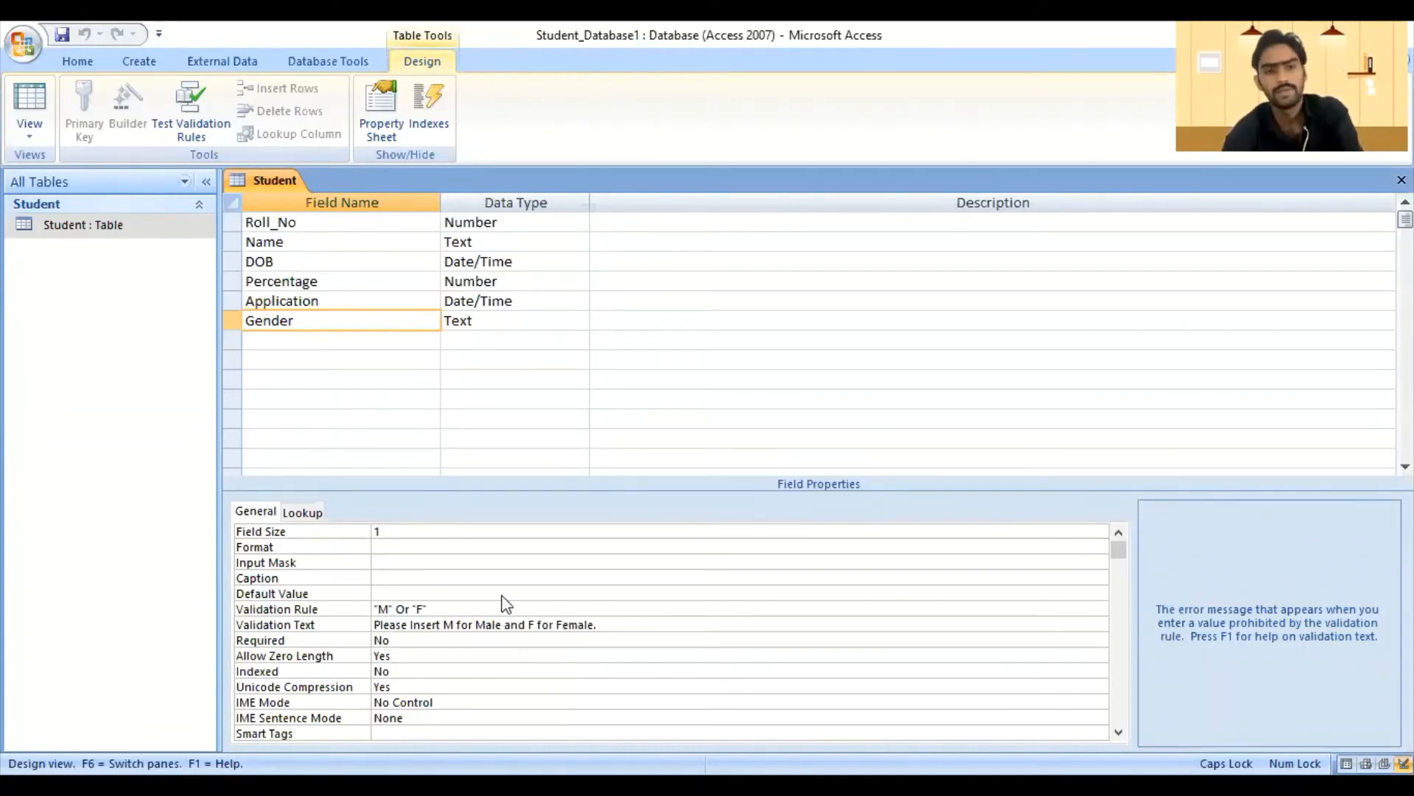
# - Add a field named Registration with the Date/Time data type below the Gender field
pyautogui.click(387, 342)
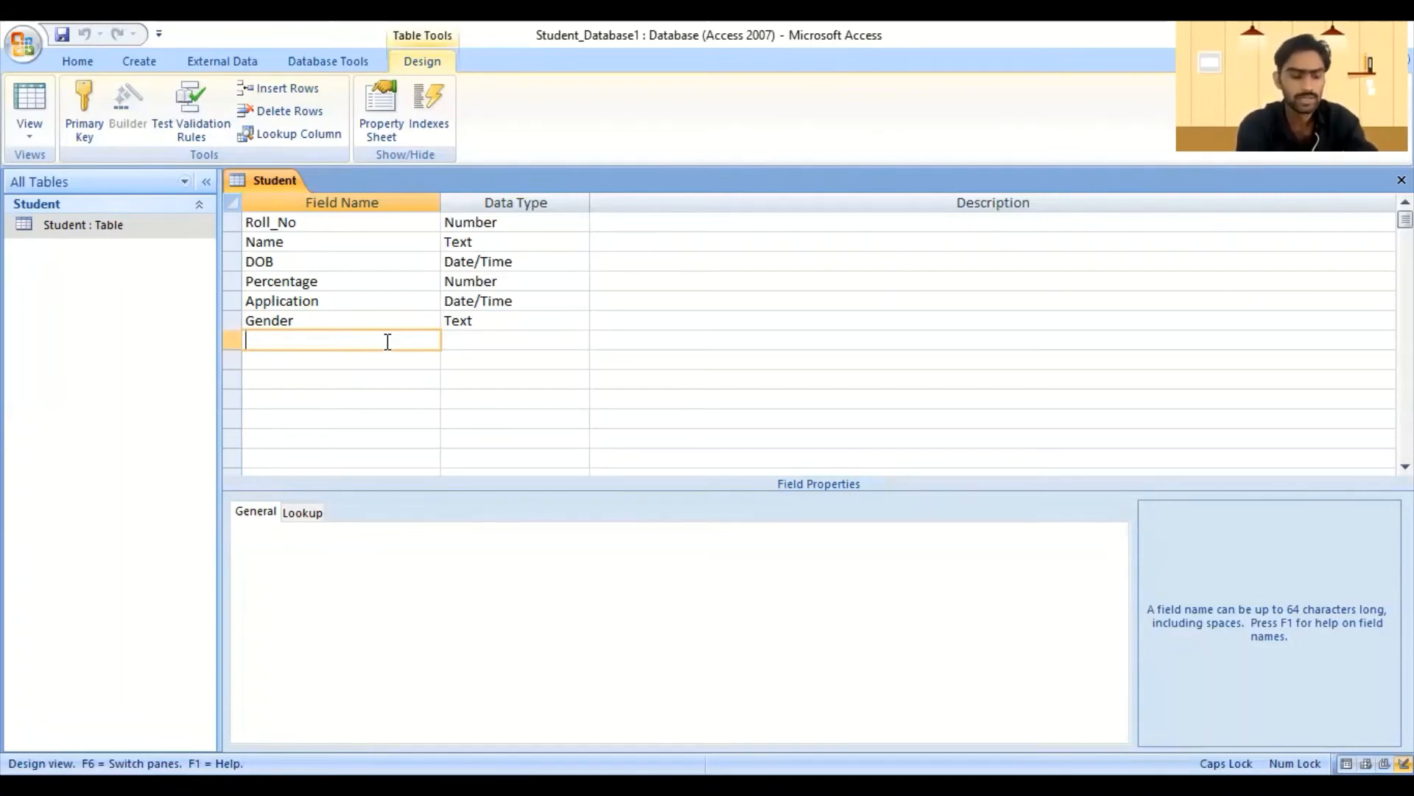
pyautogui.write('r')
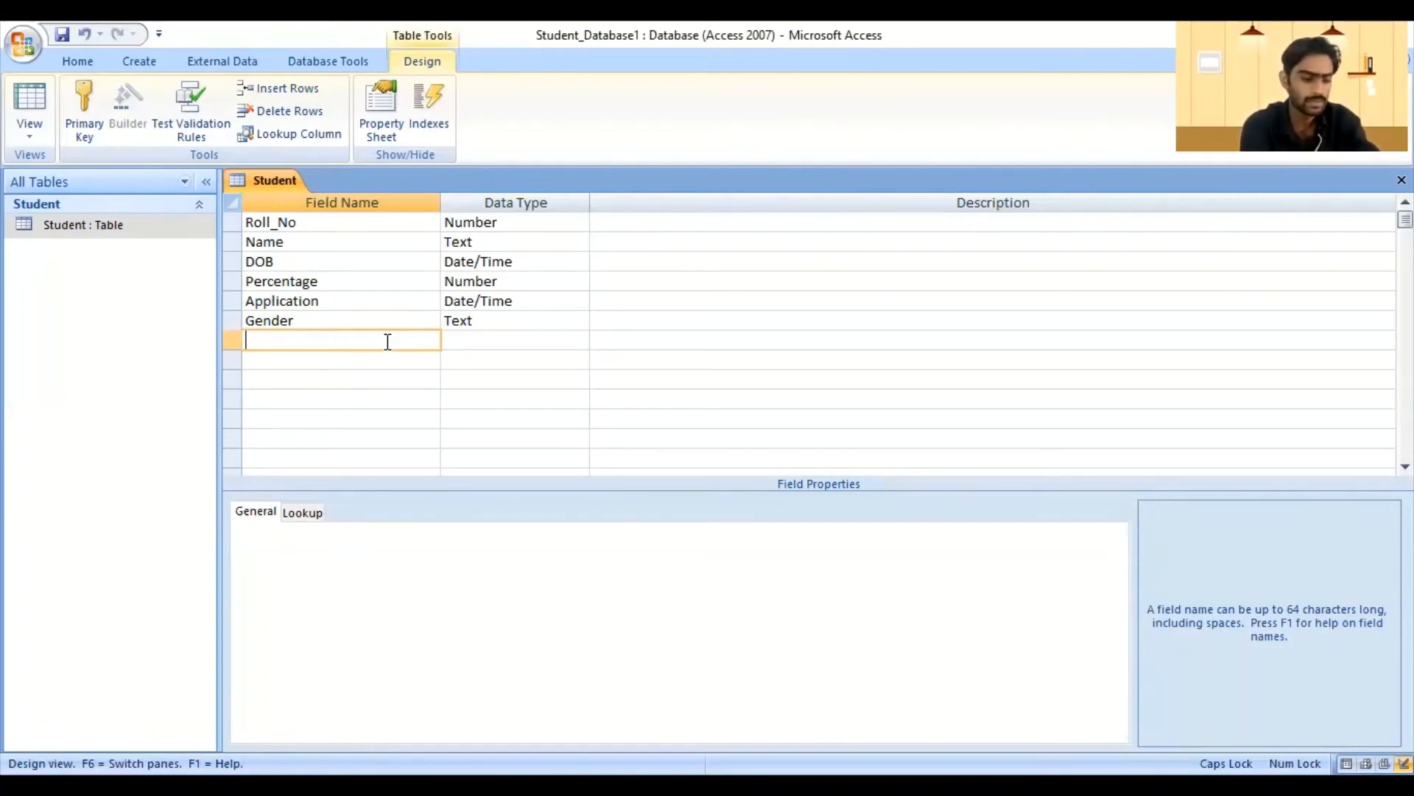
pyautogui.press('capslock')
pyautogui.press('BackSpace')
pyautogui.write('R')
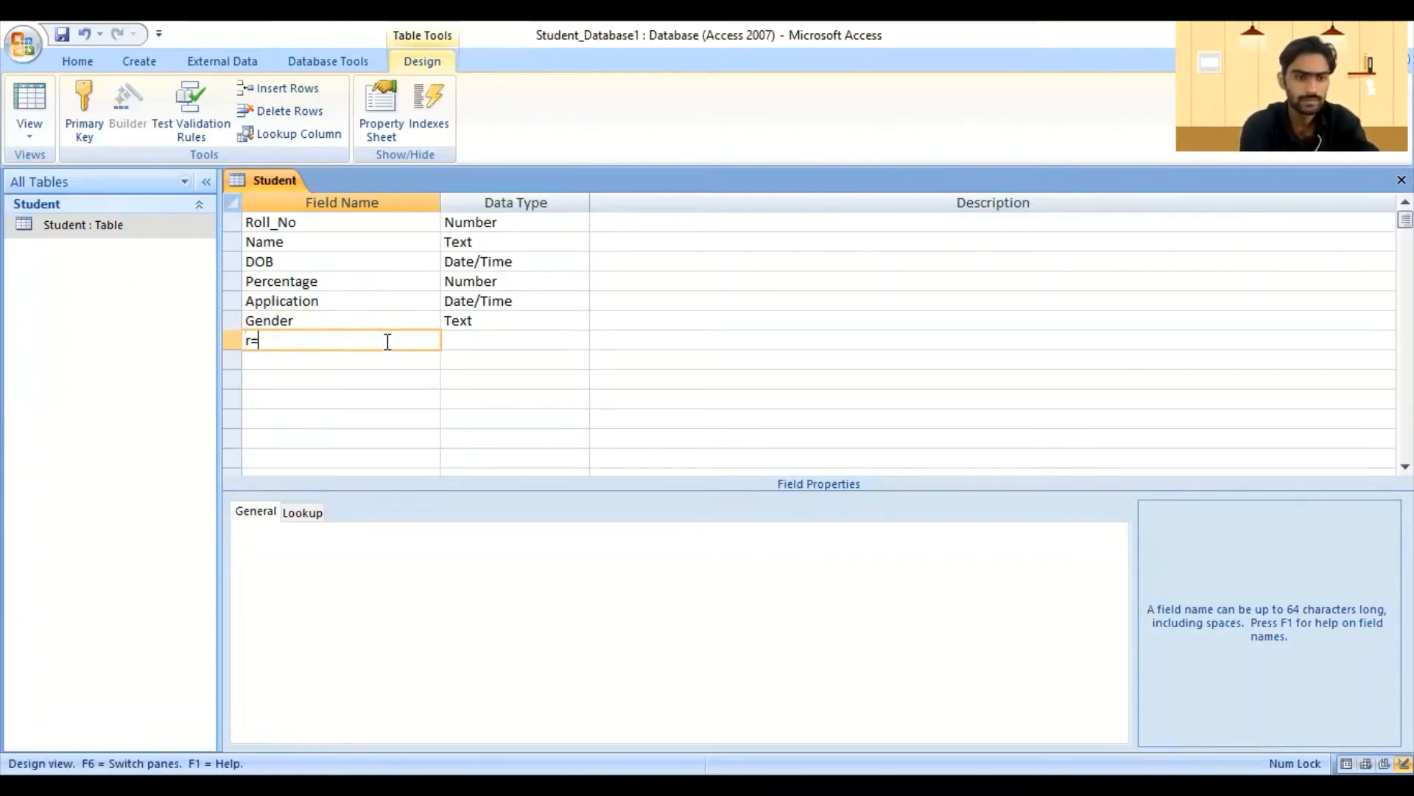
pyautogui.press('BackSpace')
pyautogui.write('Re')
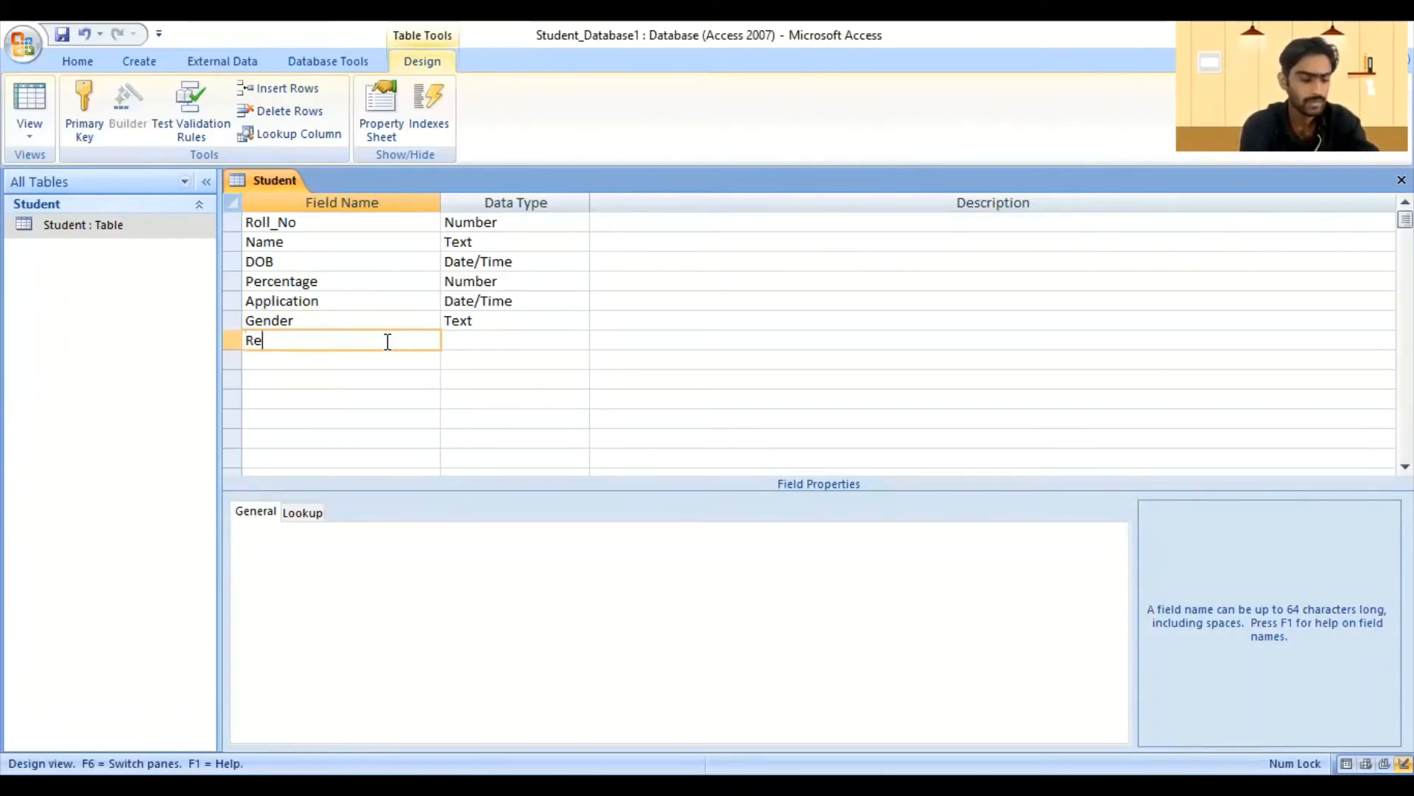
pyautogui.write('gu')
pyautogui.press('BackSpace')
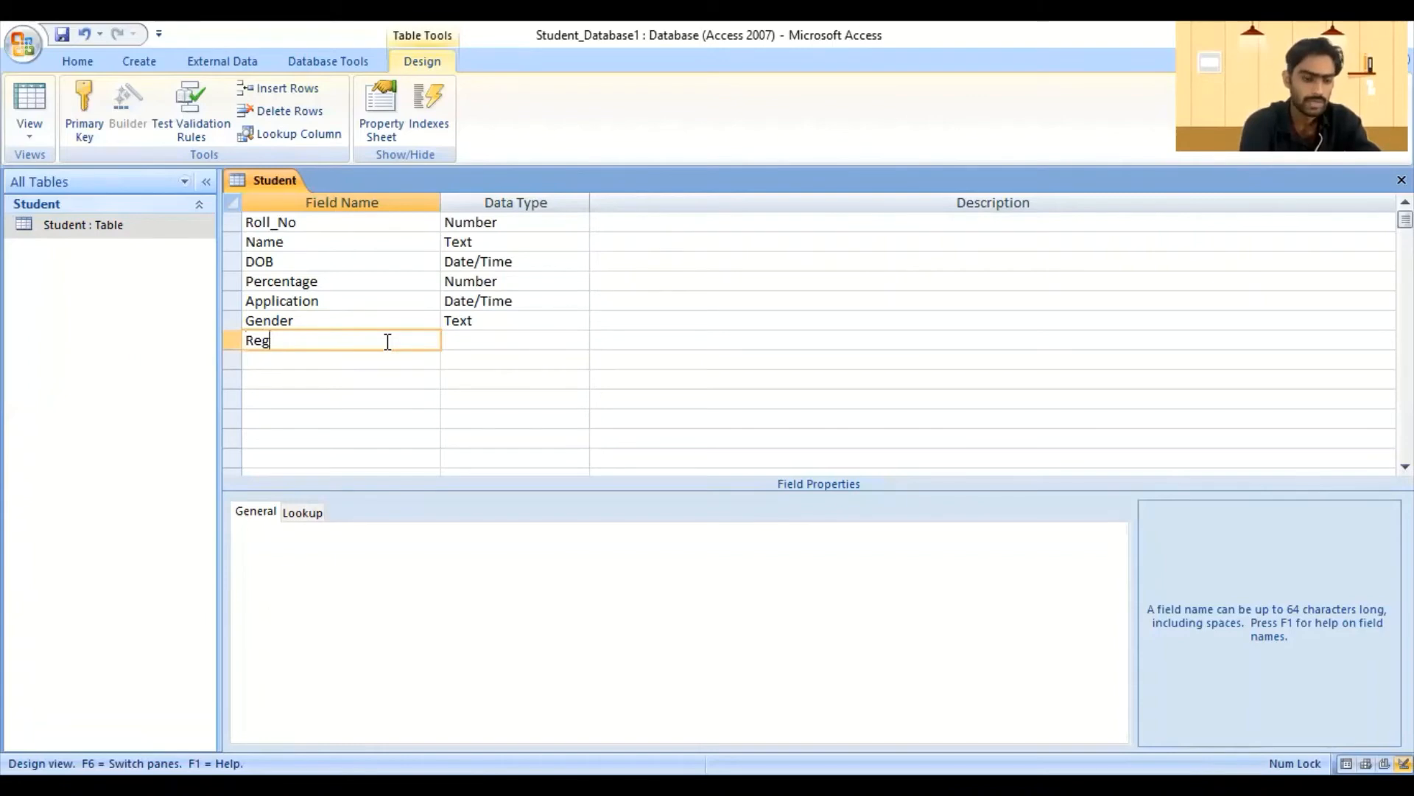
pyautogui.write('istera')
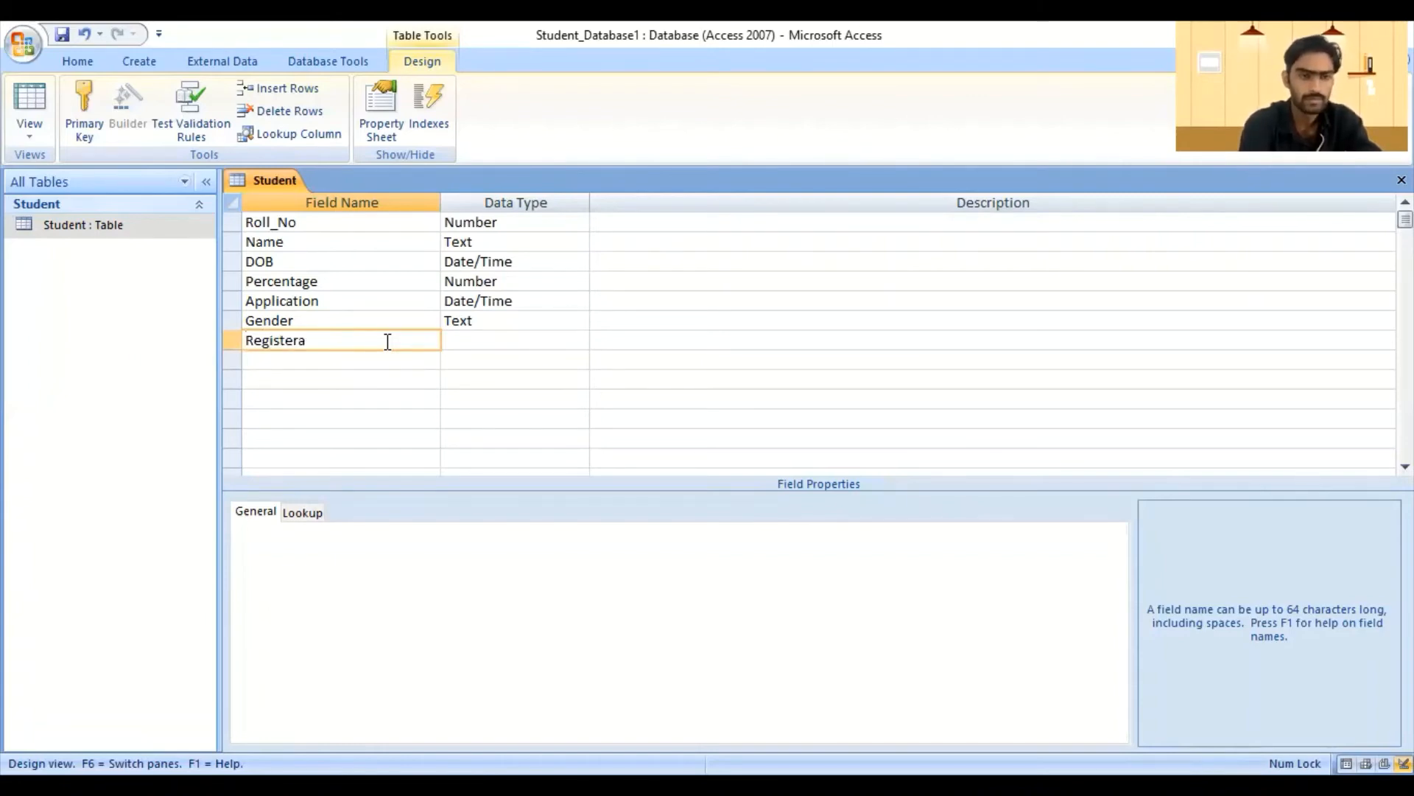
pyautogui.press('BackSpace')
pyautogui.press('BackSpace')
pyautogui.press('BackSpace')
pyautogui.write('r')
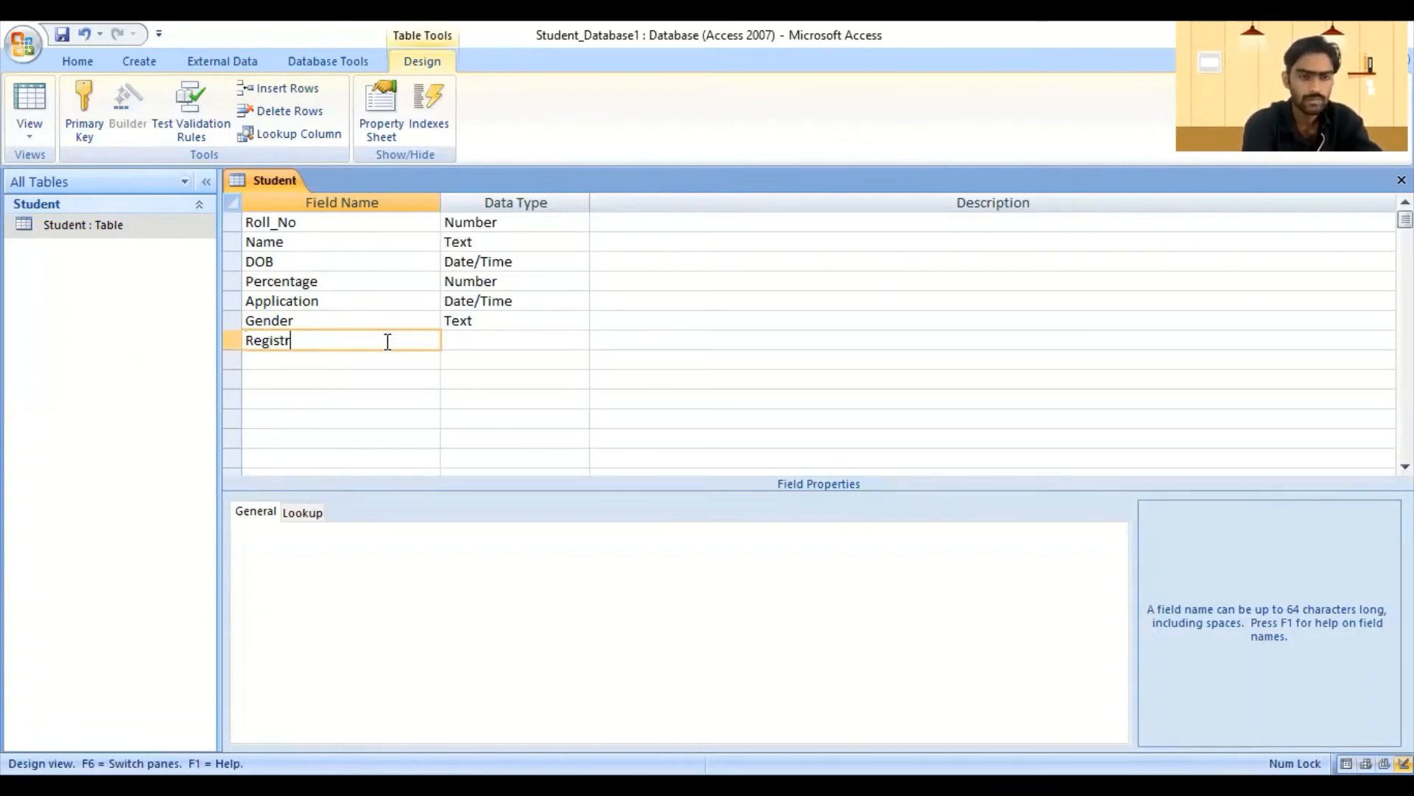
pyautogui.write('atio')
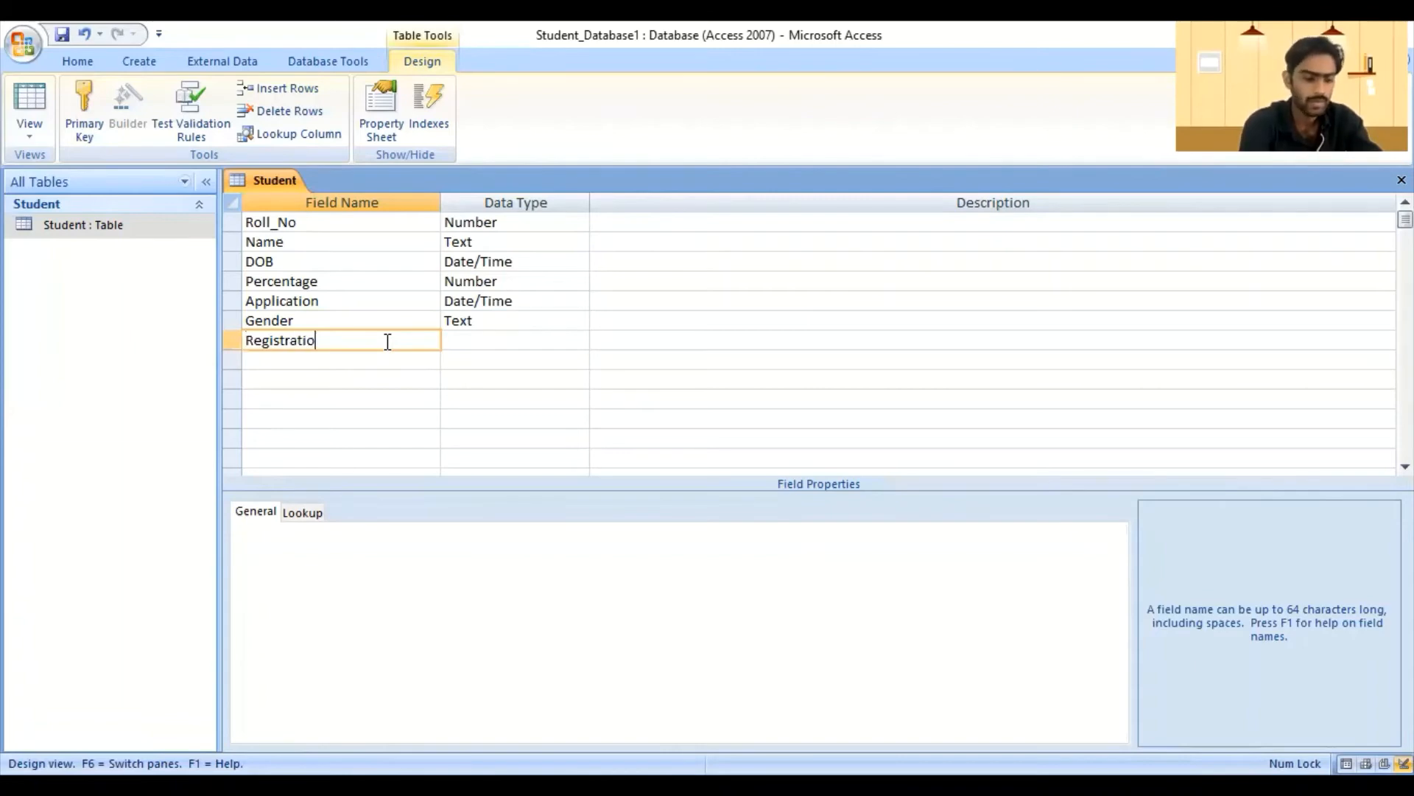
pyautogui.write('n')
pyautogui.press('Tab')
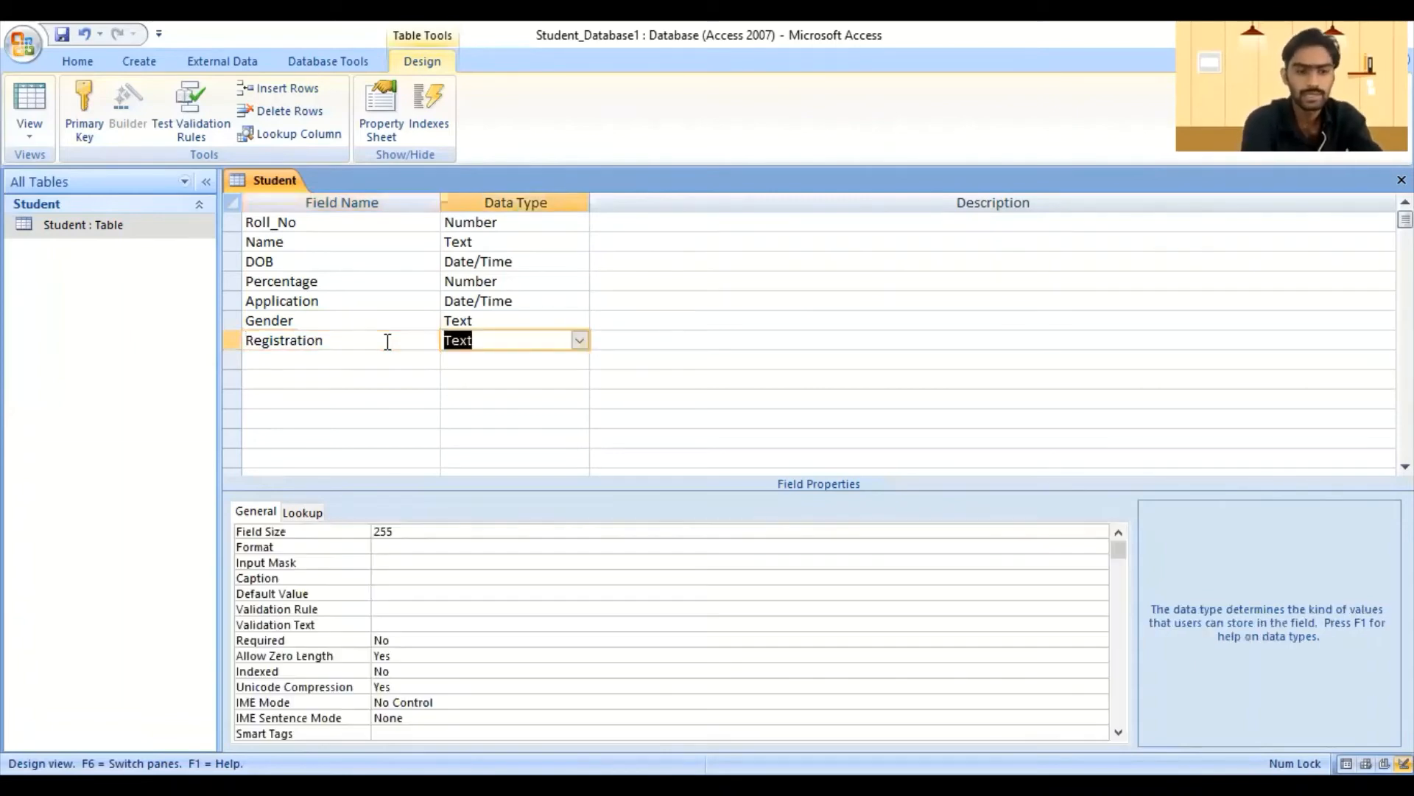
pyautogui.write('date/Tim')
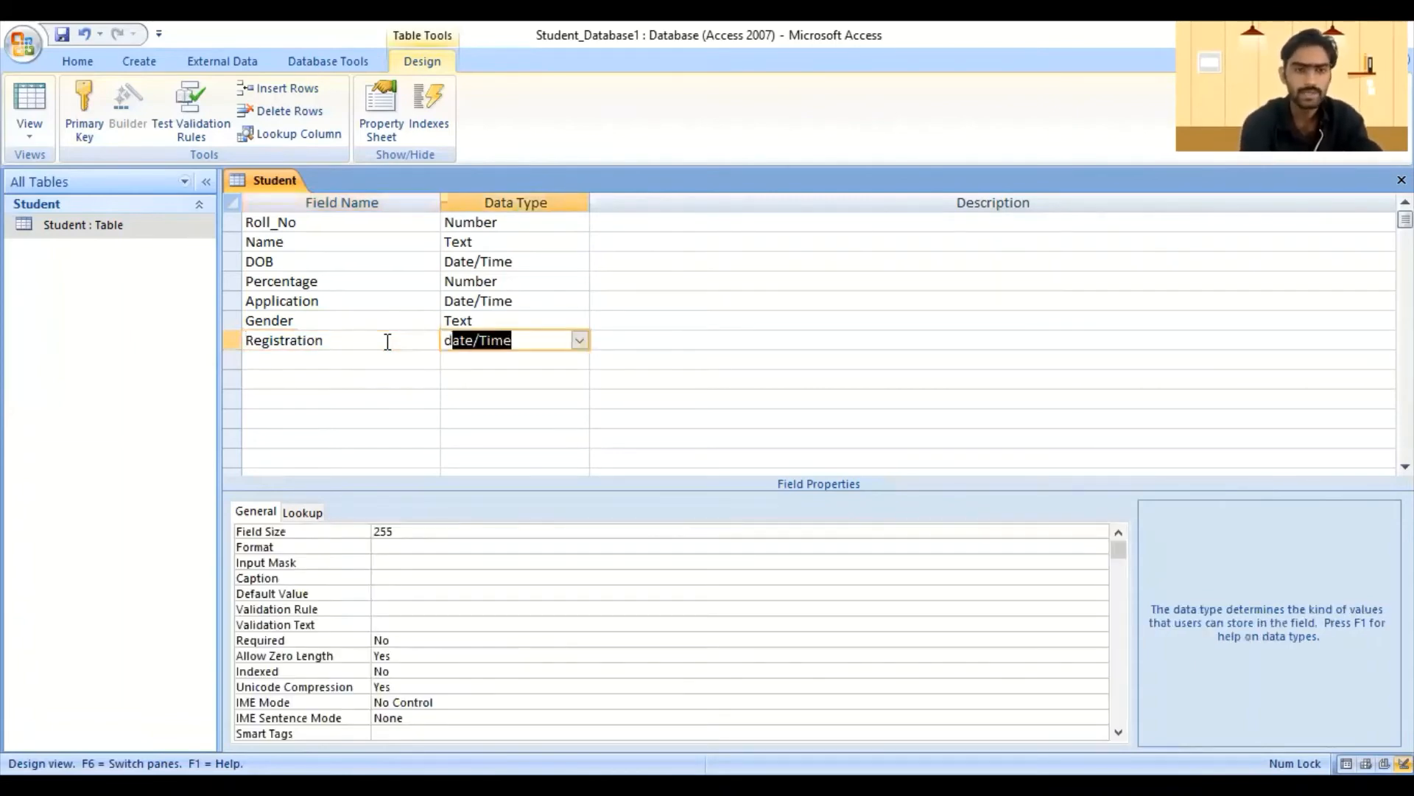
pyautogui.press('Tab')
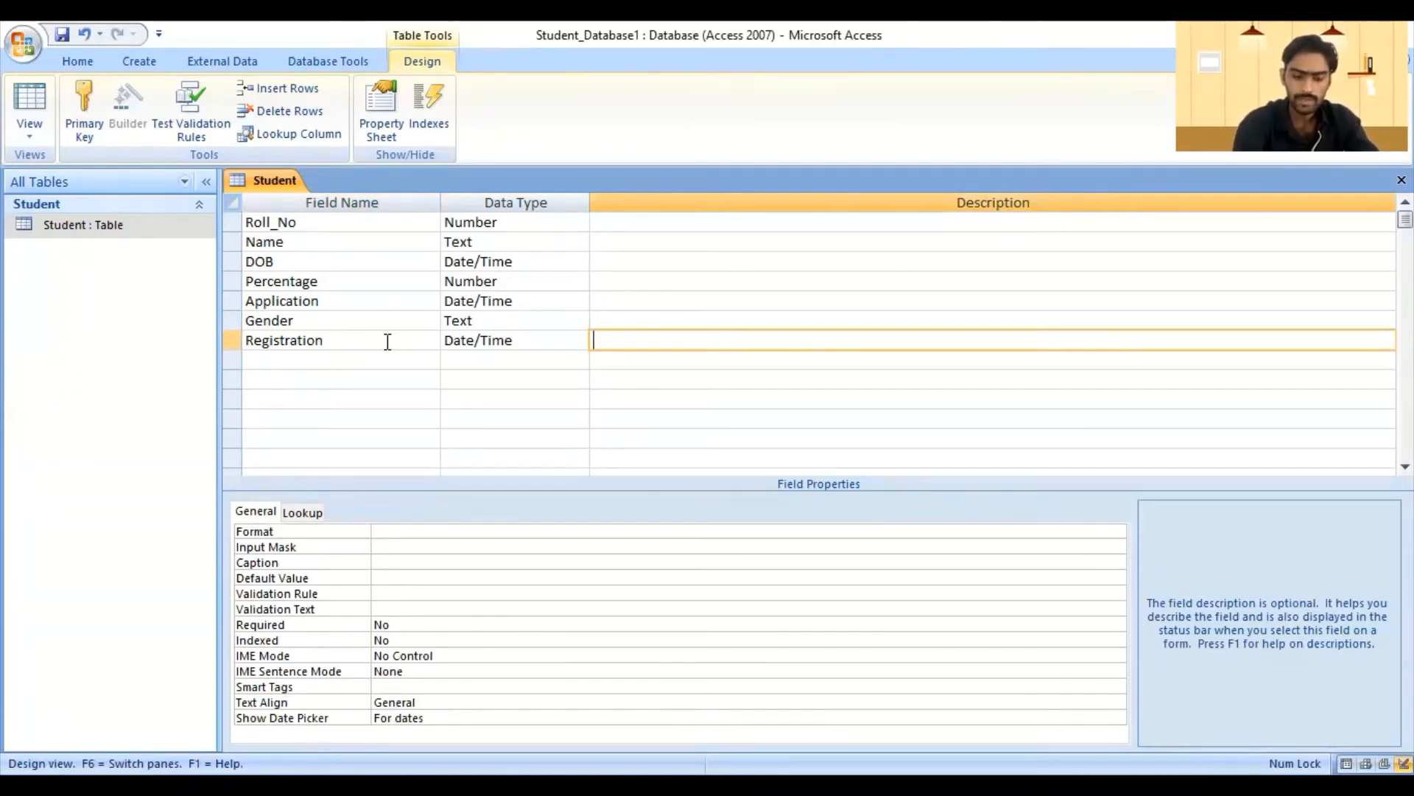
# - Enter "01/05/2021 and 15/05/2021" as the description of the Registration field
pyautogui.write('01/')
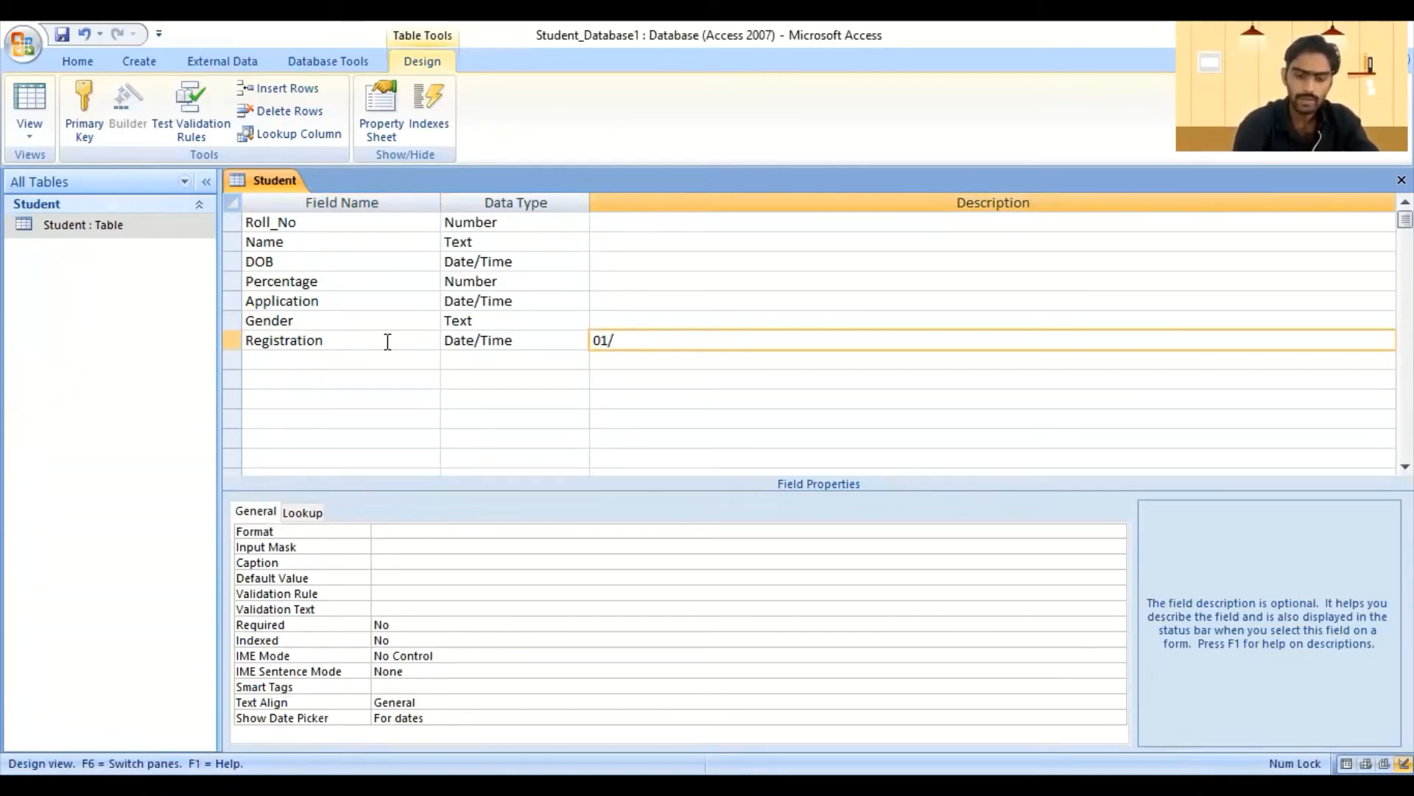
pyautogui.write('05/')
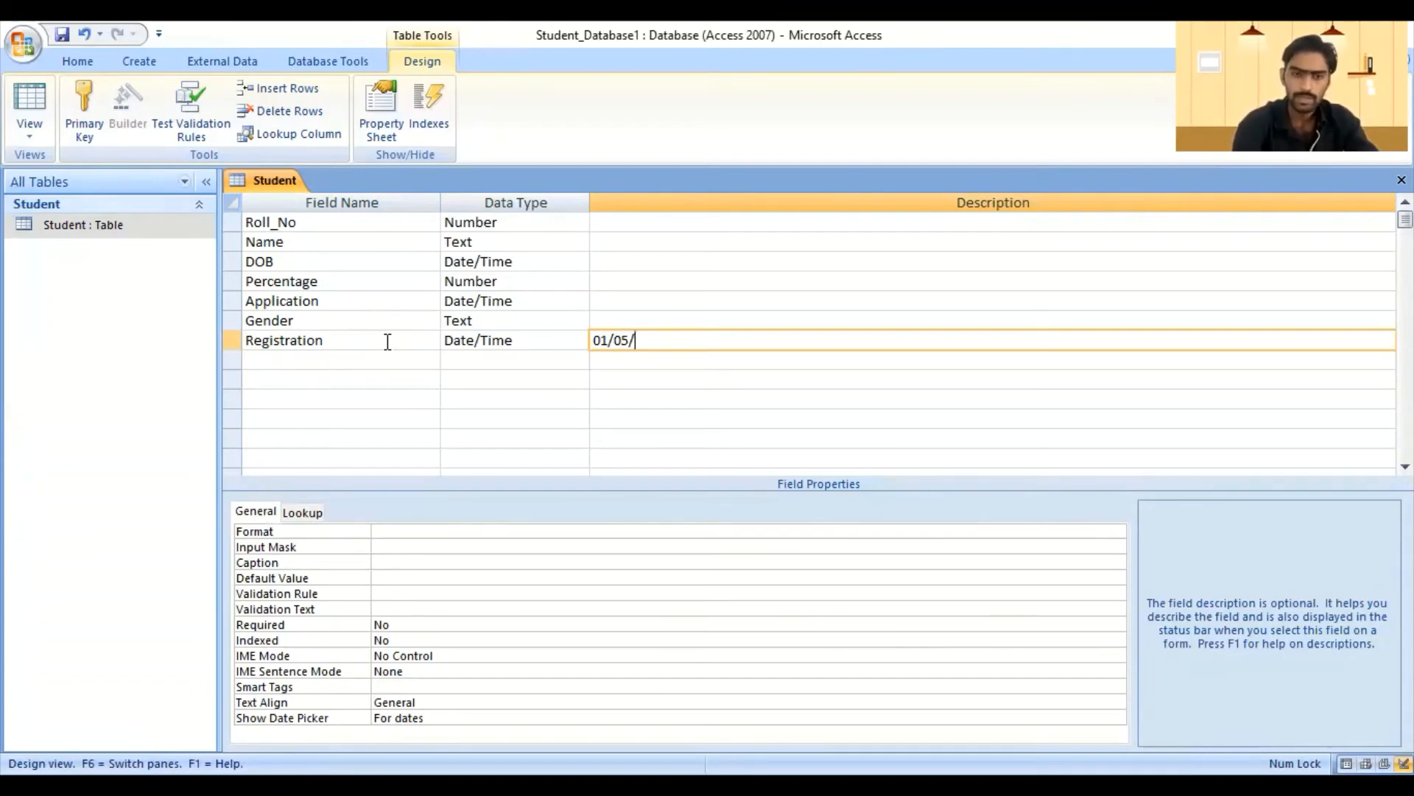
pyautogui.write('2021')
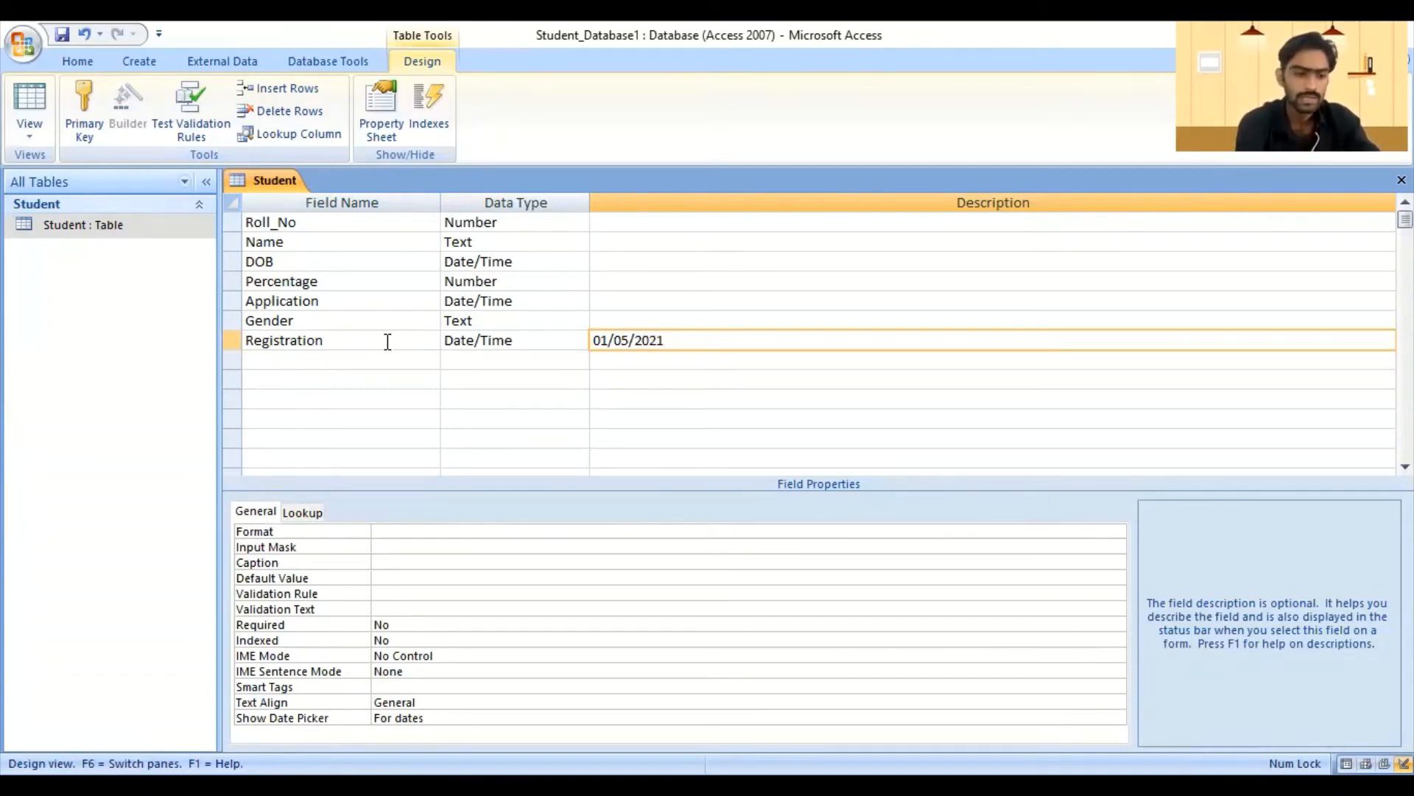
pyautogui.write(' nad')
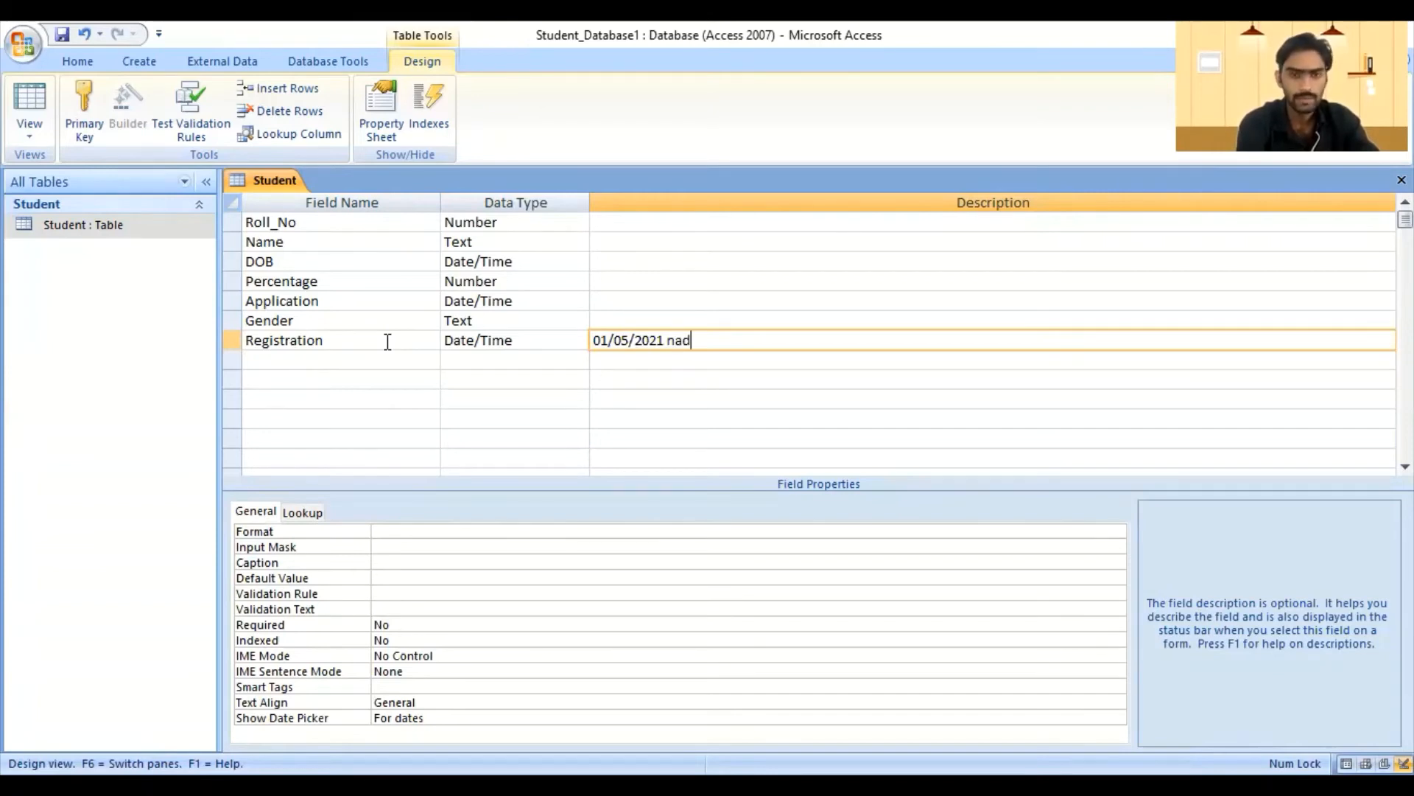
pyautogui.press('BackSpace')
pyautogui.press('BackSpace')
pyautogui.press('BackSpace')
pyautogui.write('a')
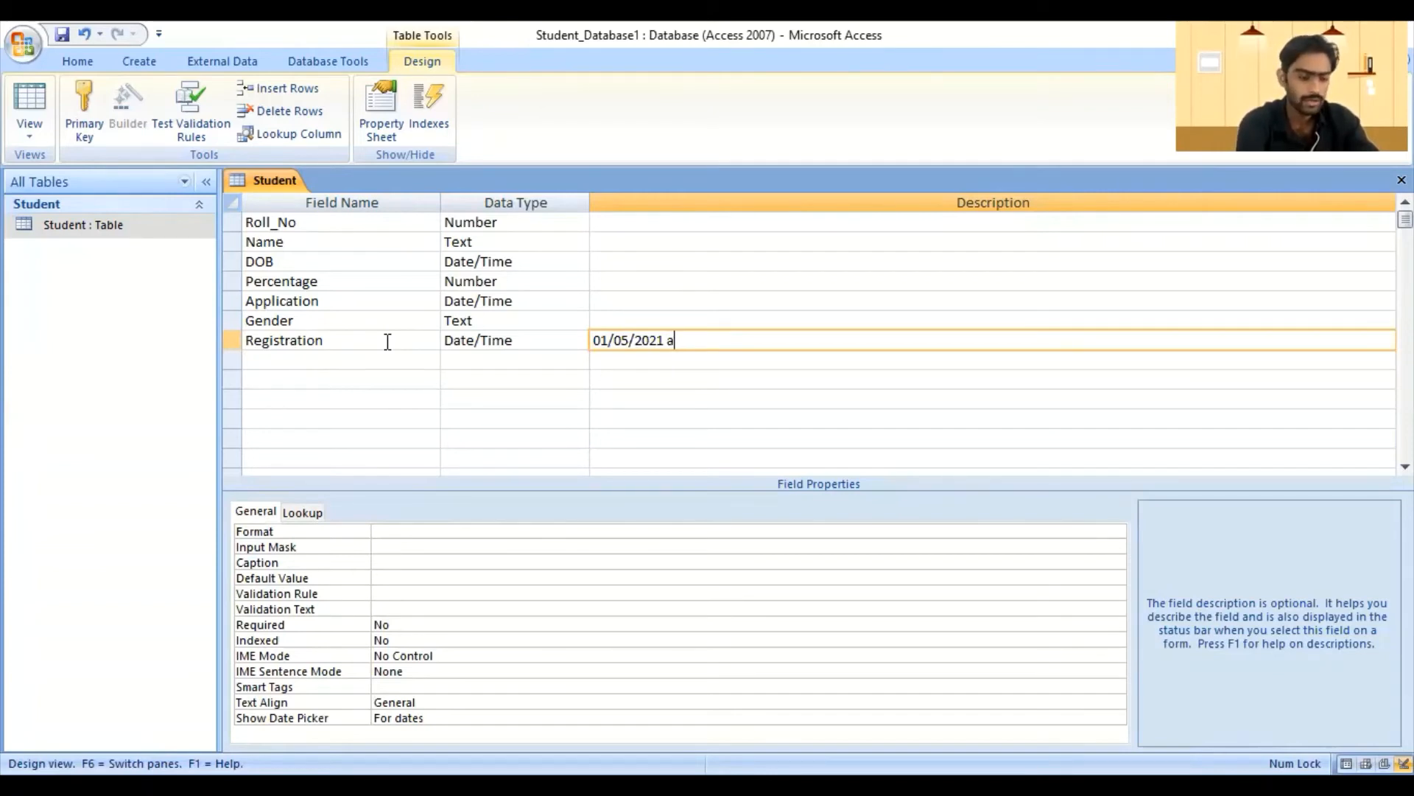
pyautogui.write('nd')
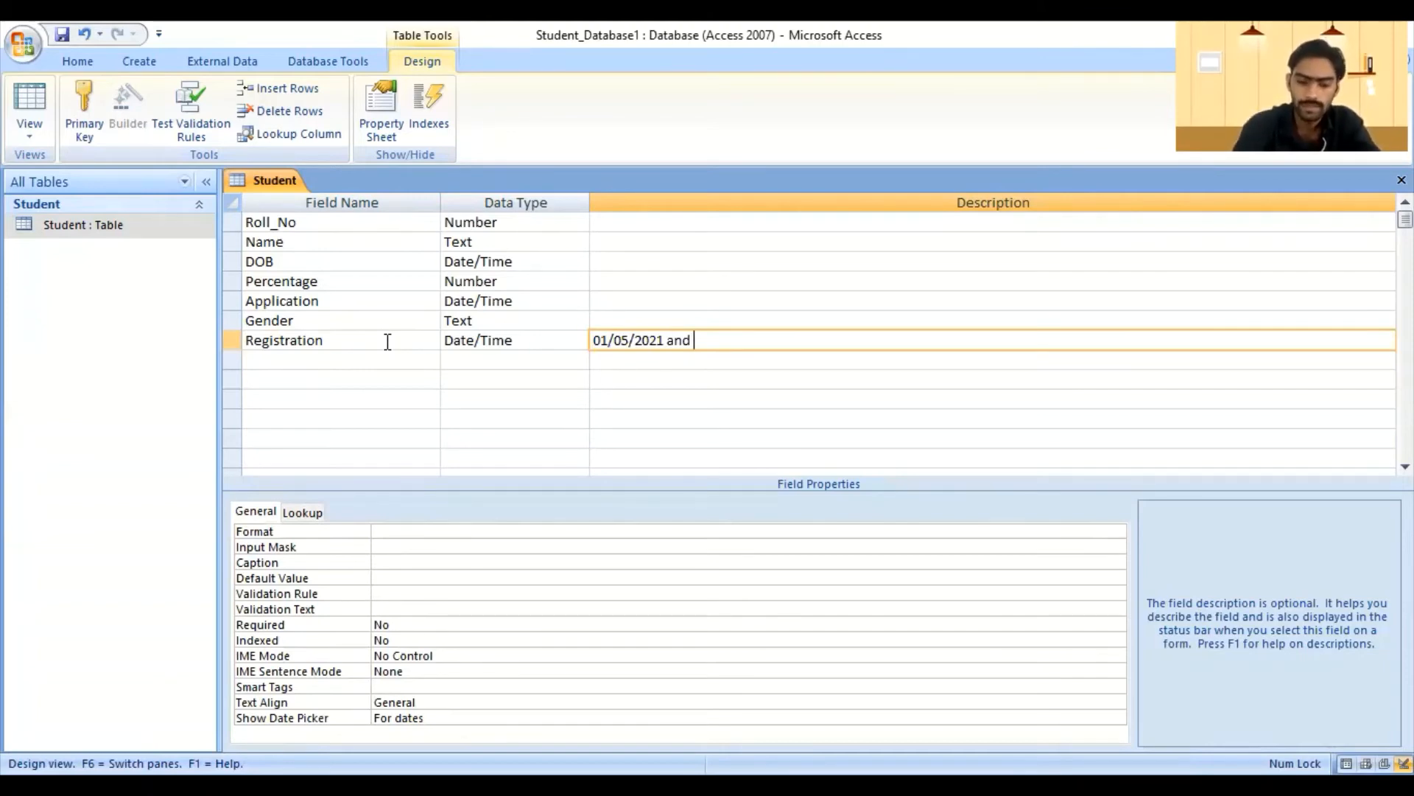
pyautogui.write(' 15/05')
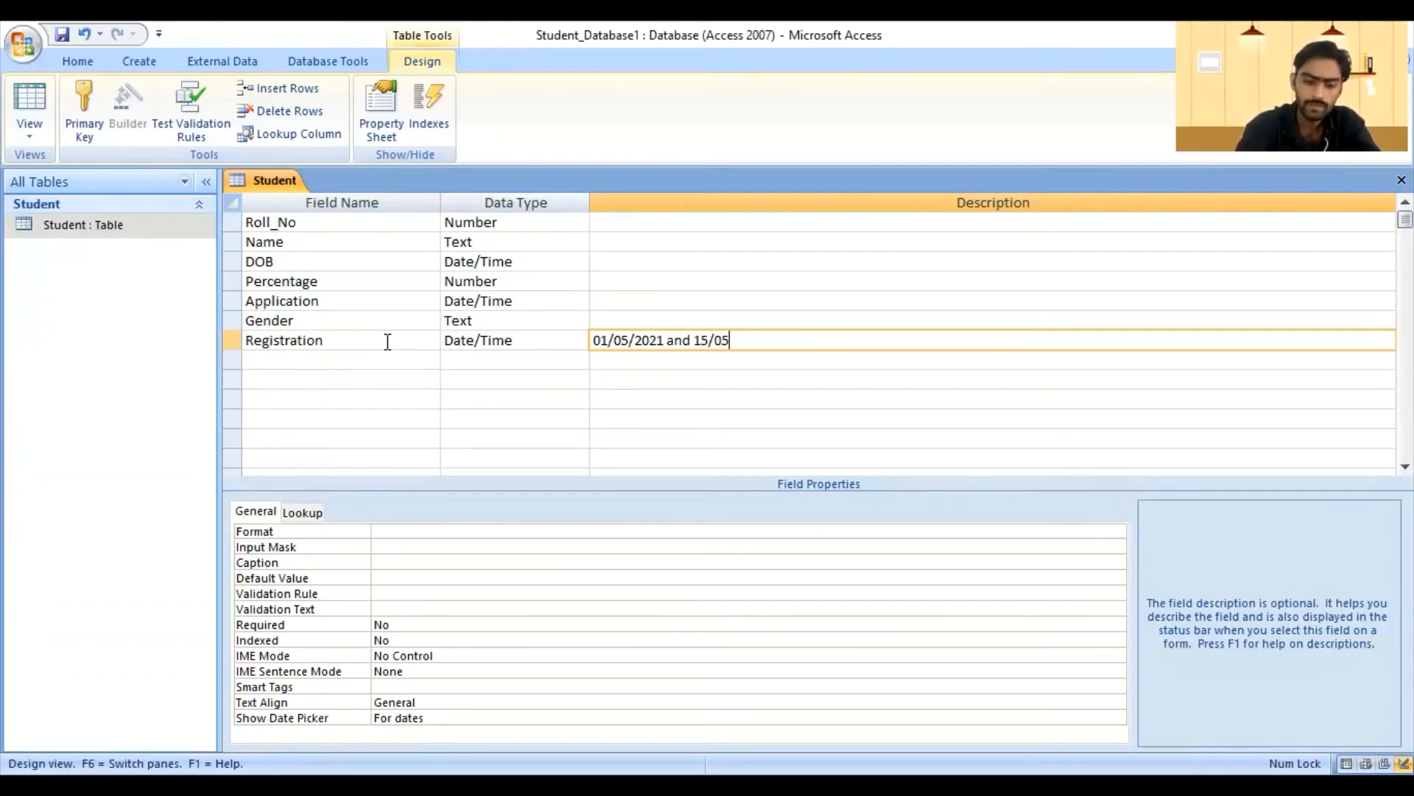
pyautogui.write('/201')
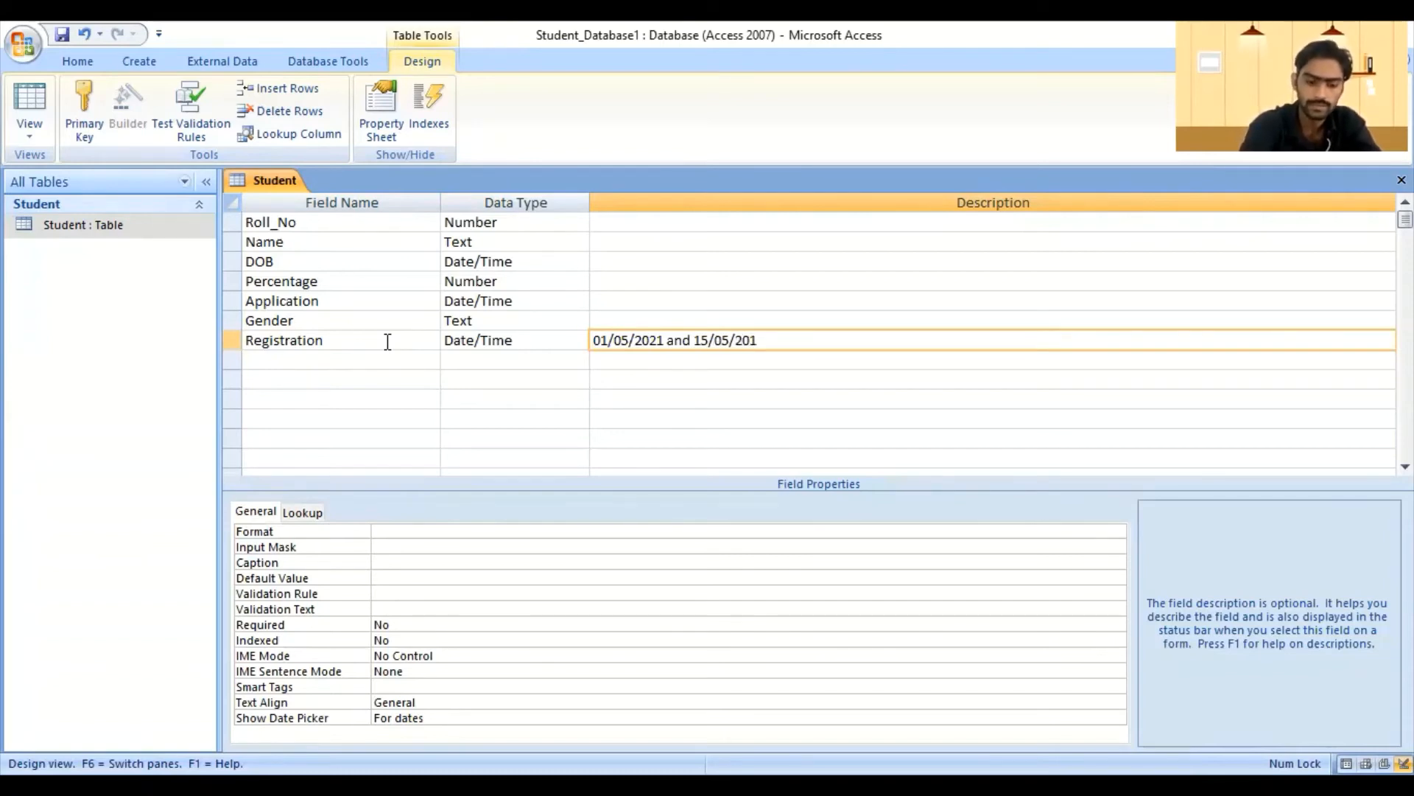
pyautogui.press('BackSpace')
pyautogui.write('21')
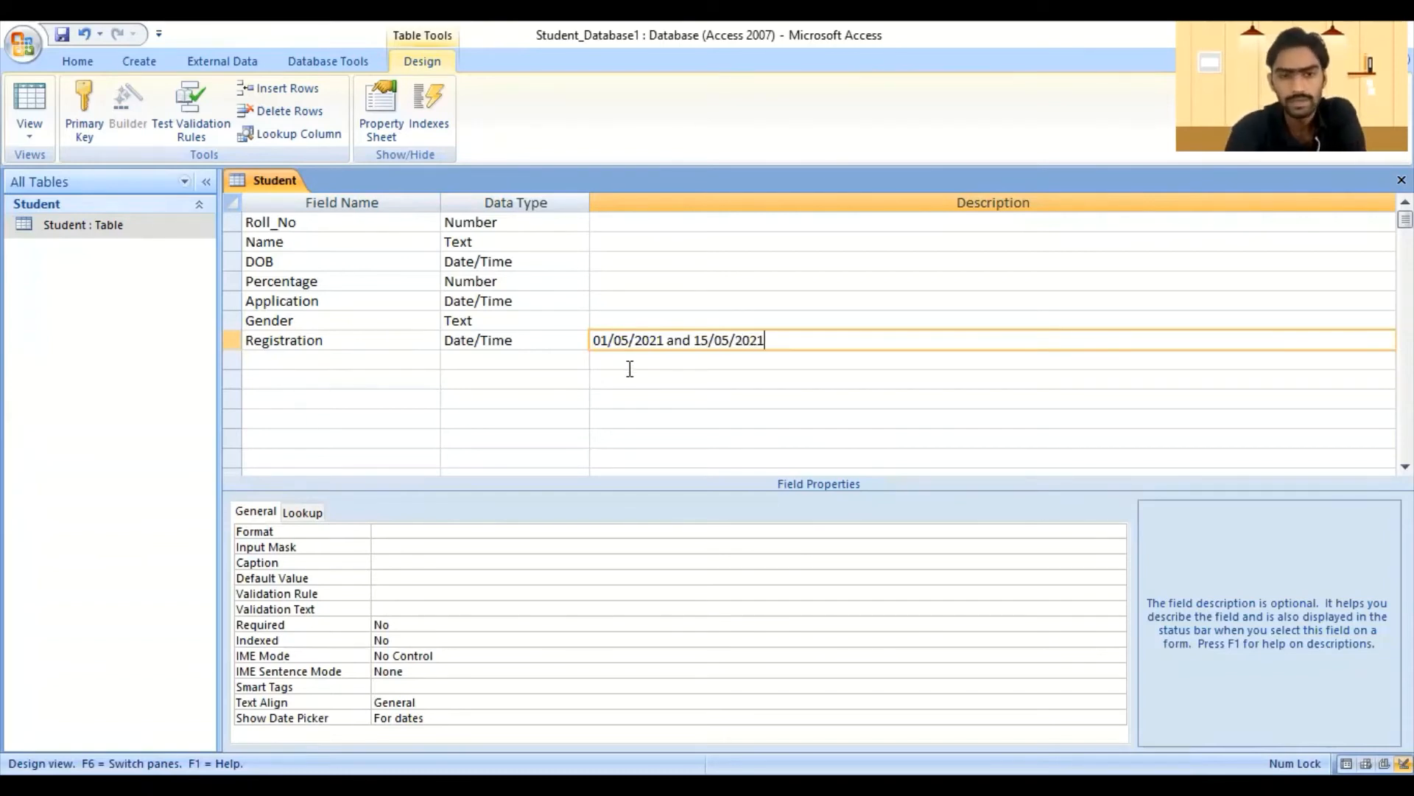
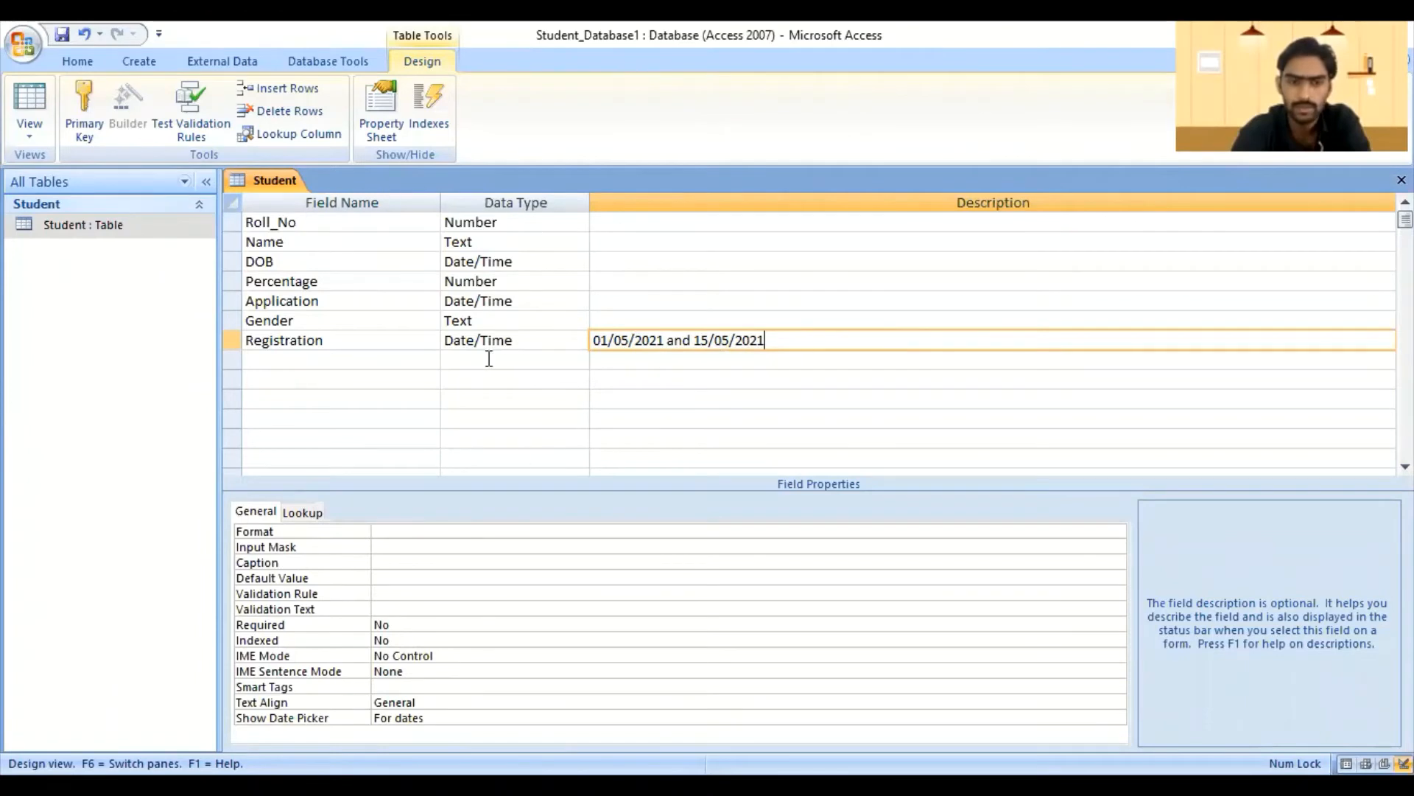
pyautogui.click(630, 340)
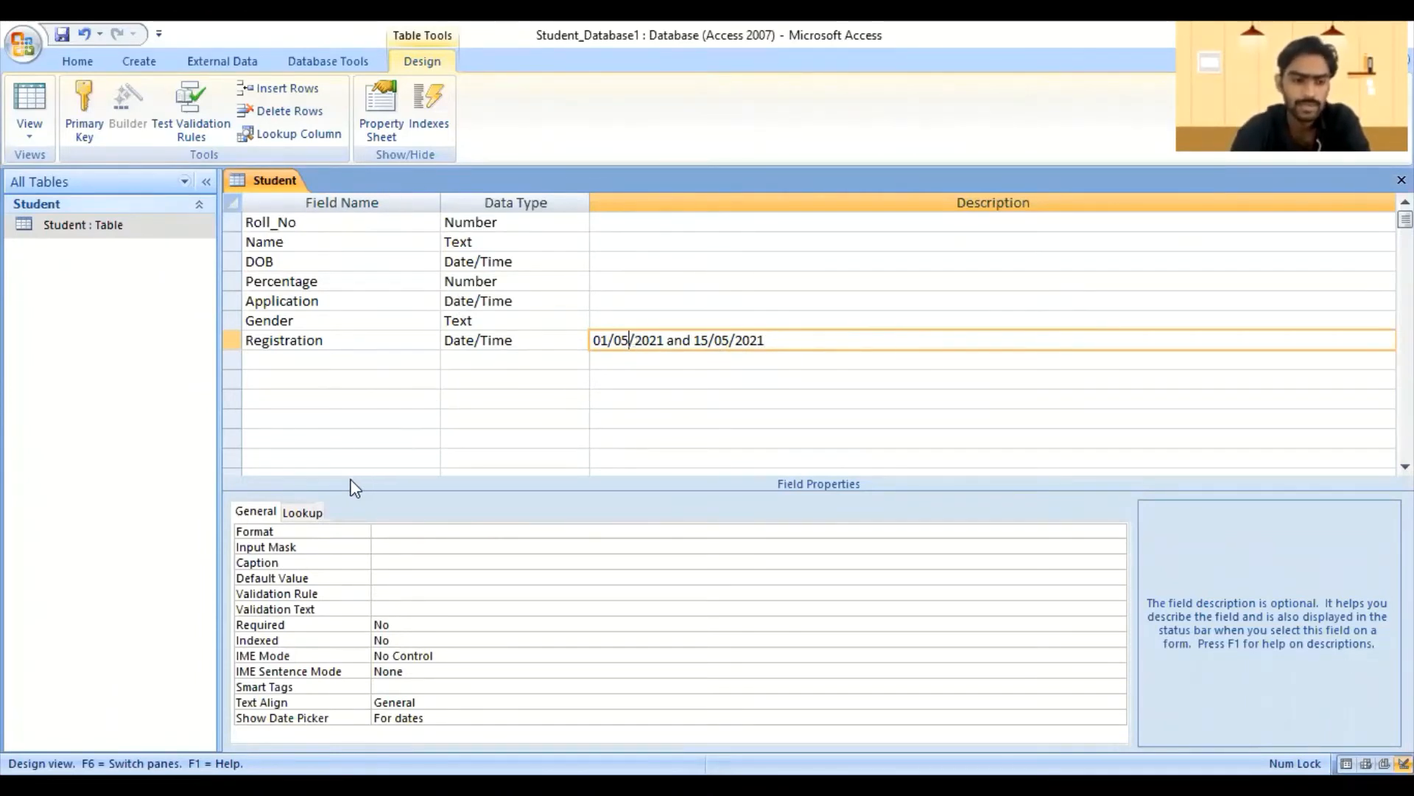
# - Set the Registration field's Format property to dd/mm/yyyy
pyautogui.click(274, 342)
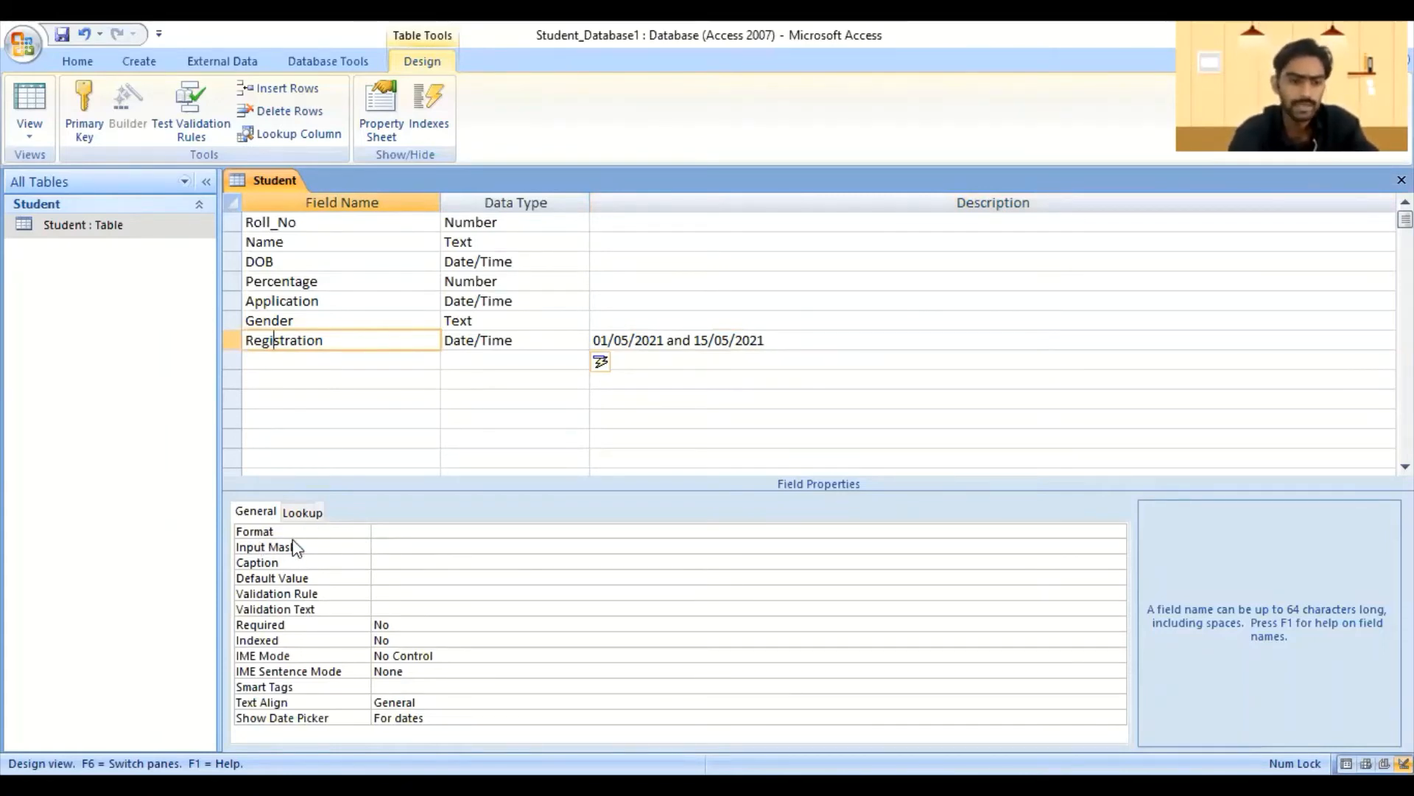
pyautogui.click(516, 525)
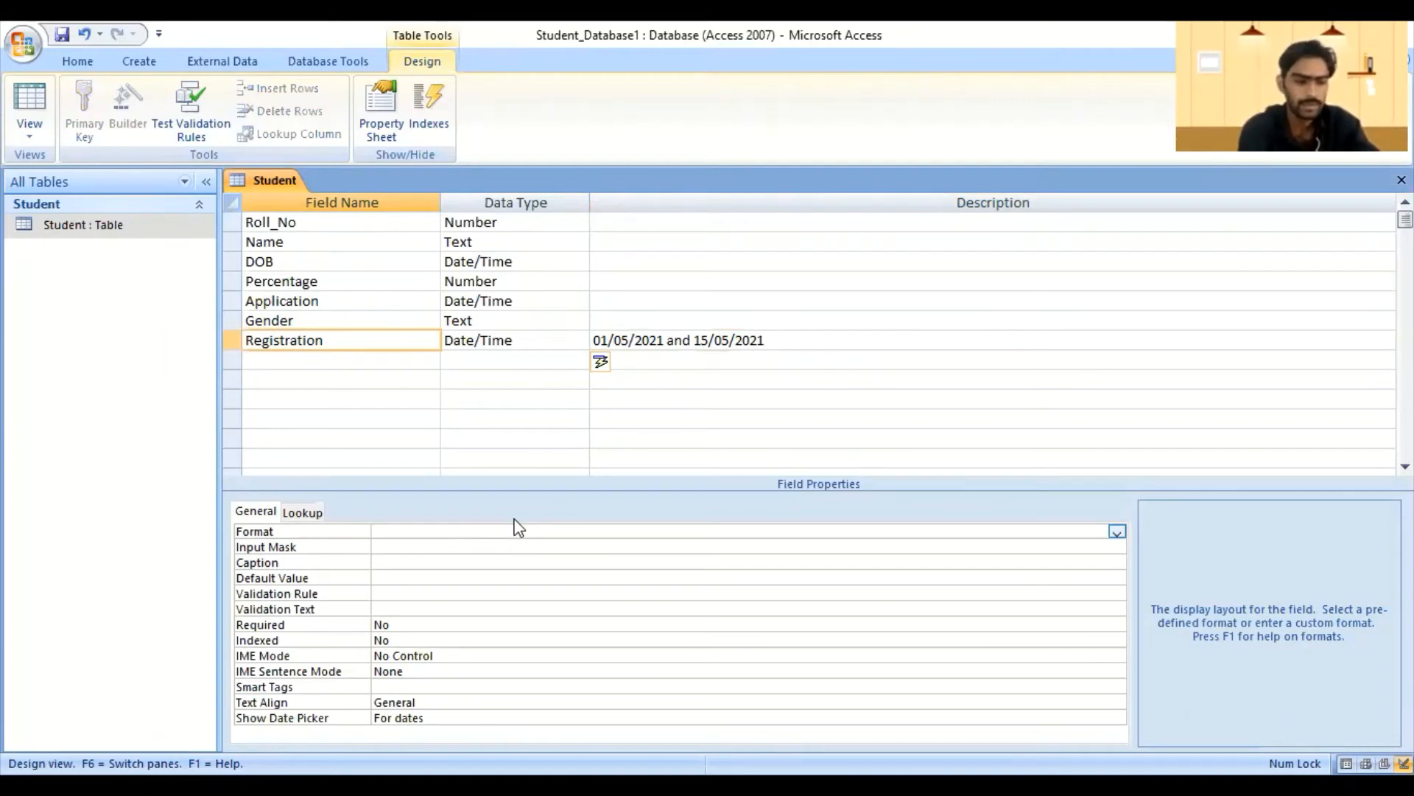
pyautogui.write('dd')
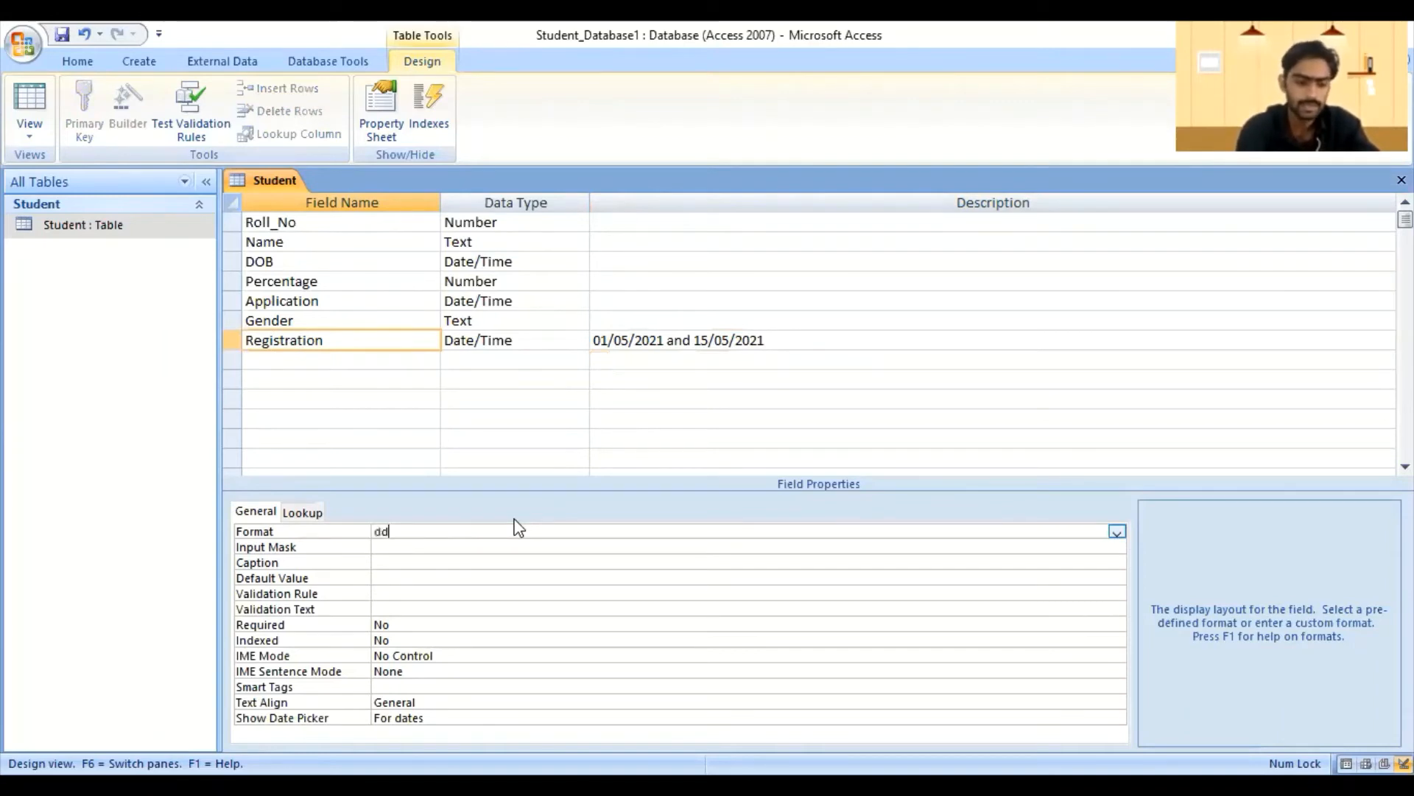
pyautogui.write('/')
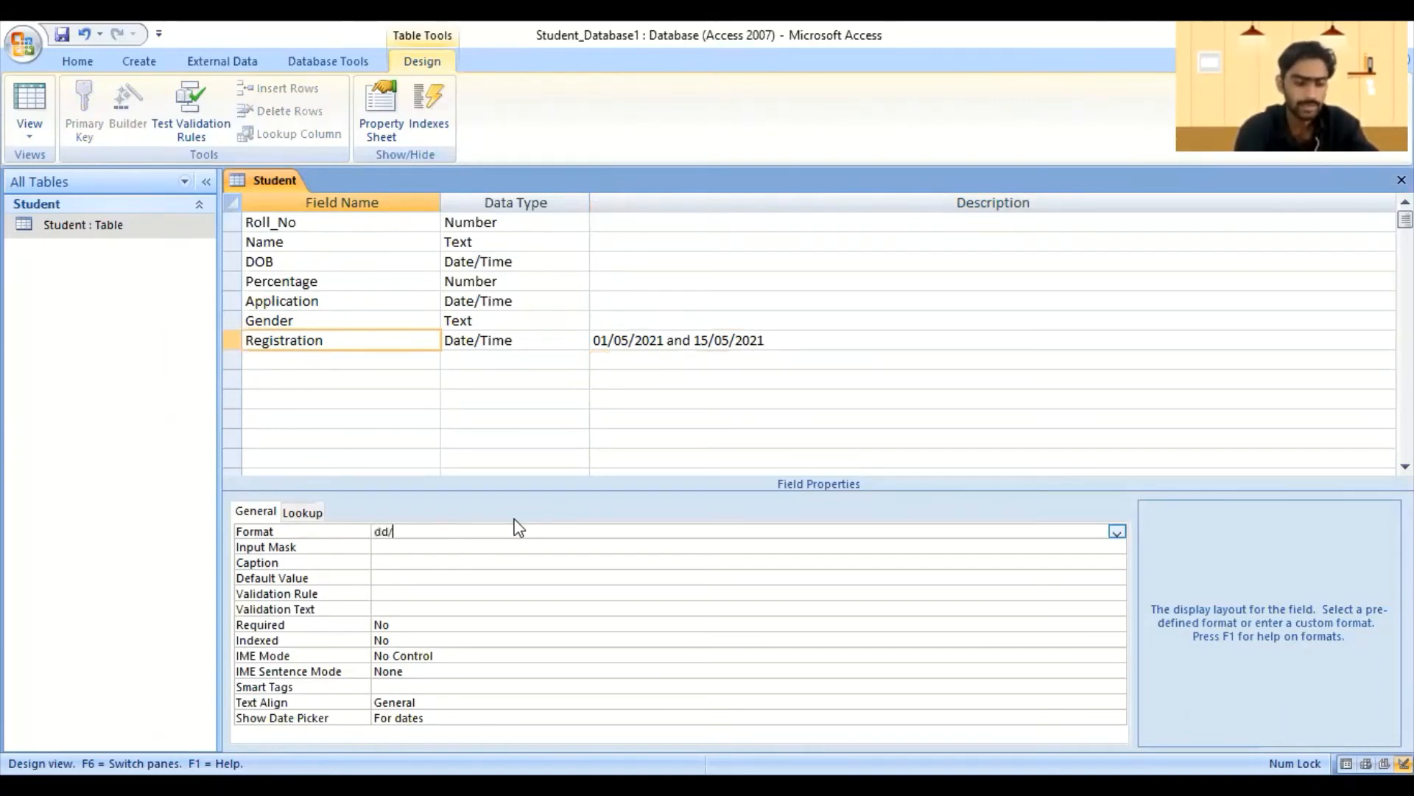
pyautogui.write('mm/')
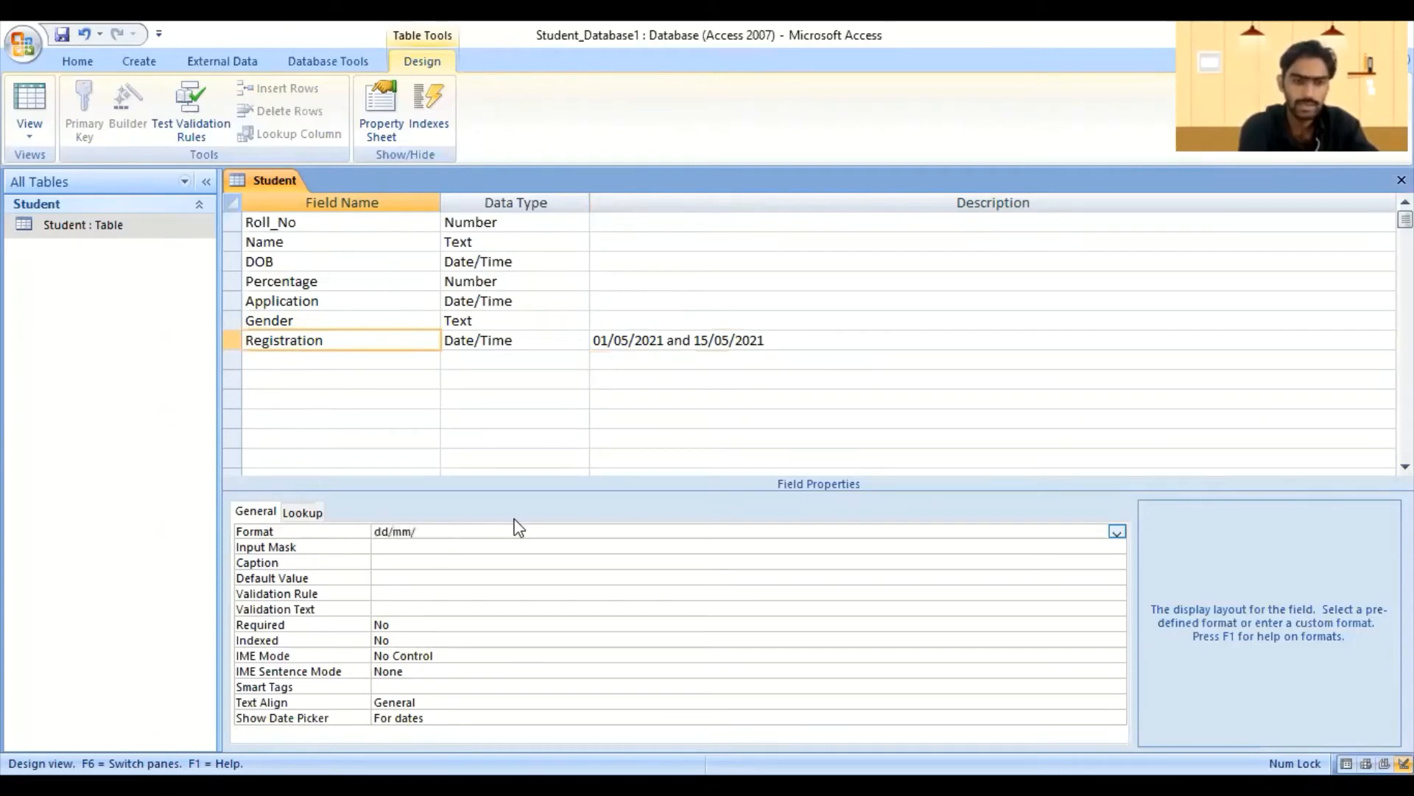
pyautogui.write('yyyy')
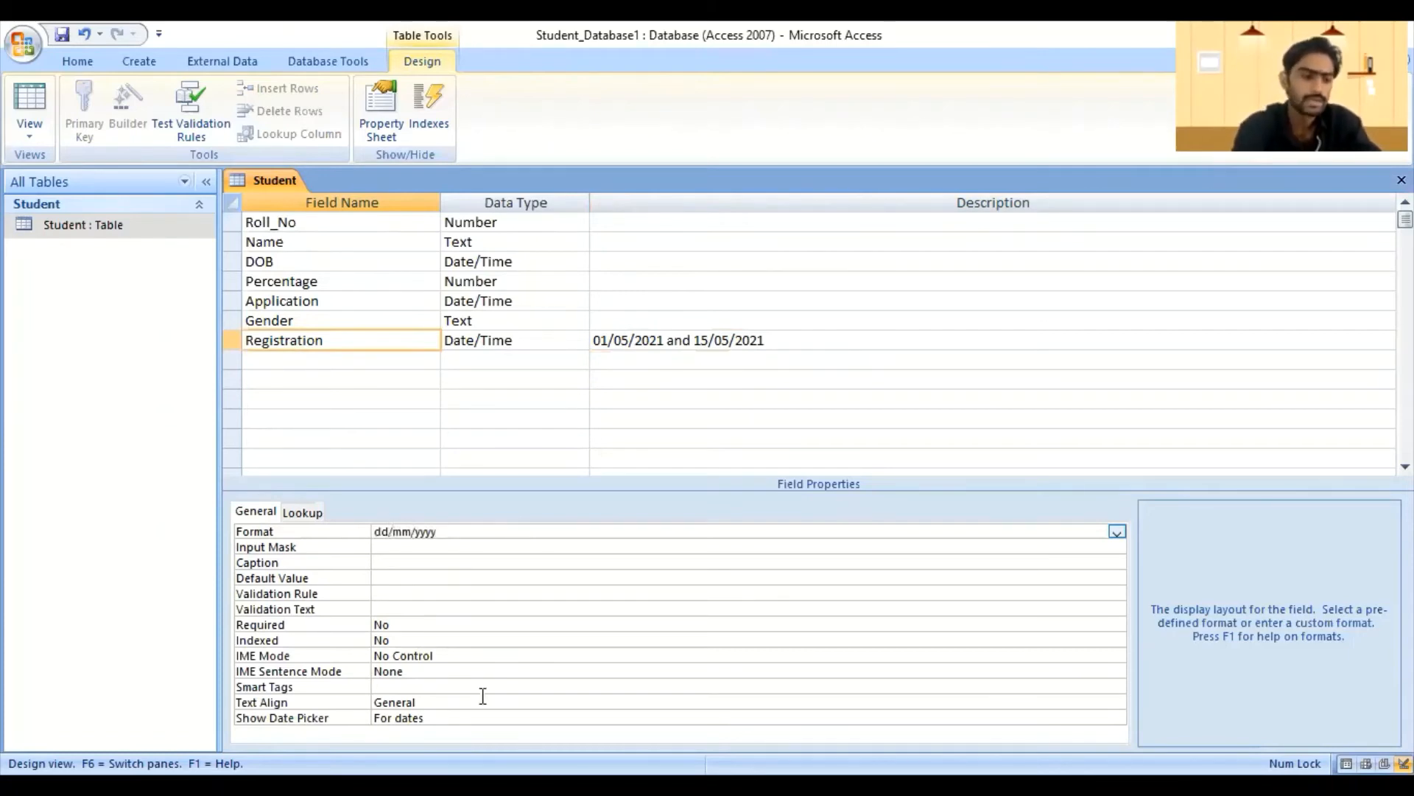
# - Set the Registration field's Input Mask to 00-00-0000
pyautogui.click(412, 547)
pyautogui.write('0')
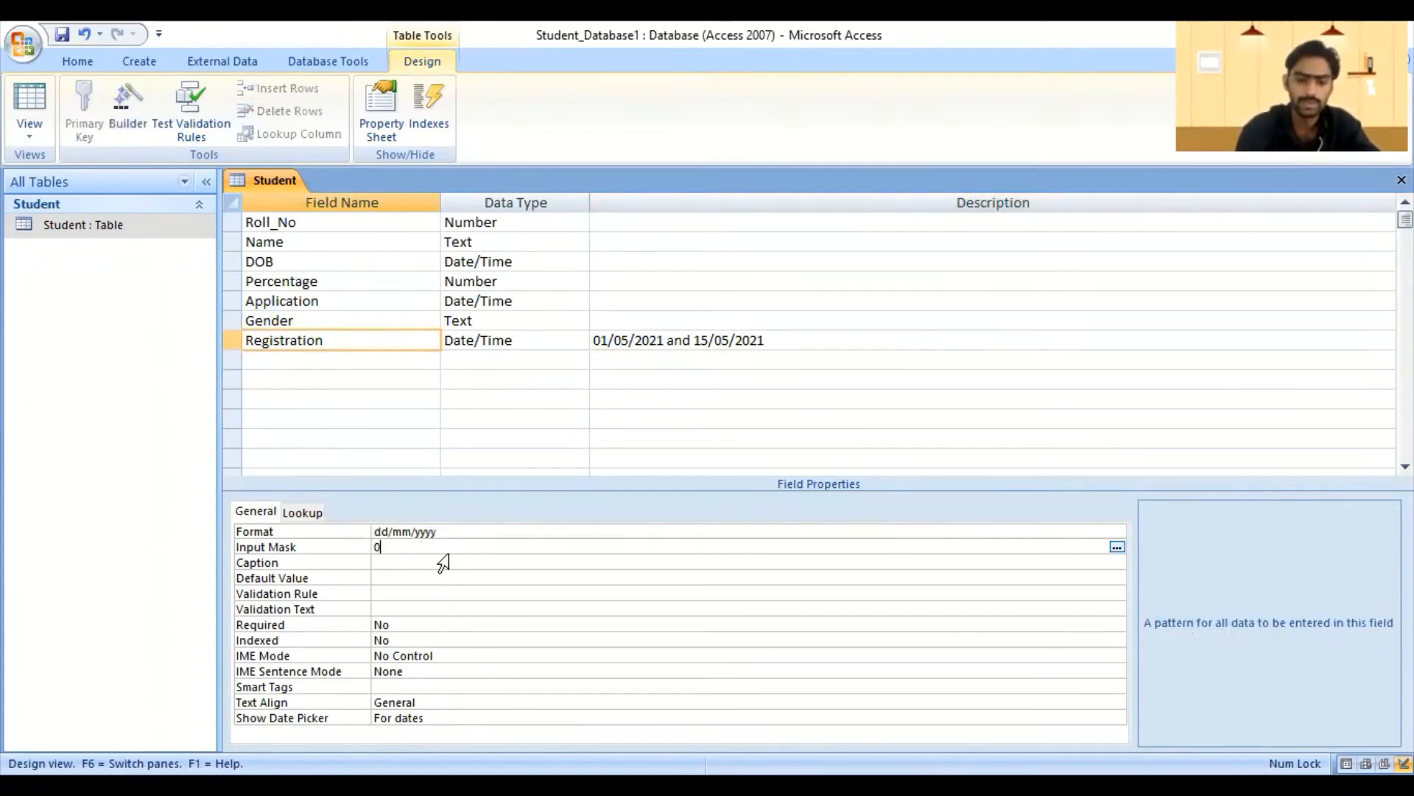
pyautogui.write('0-00-')
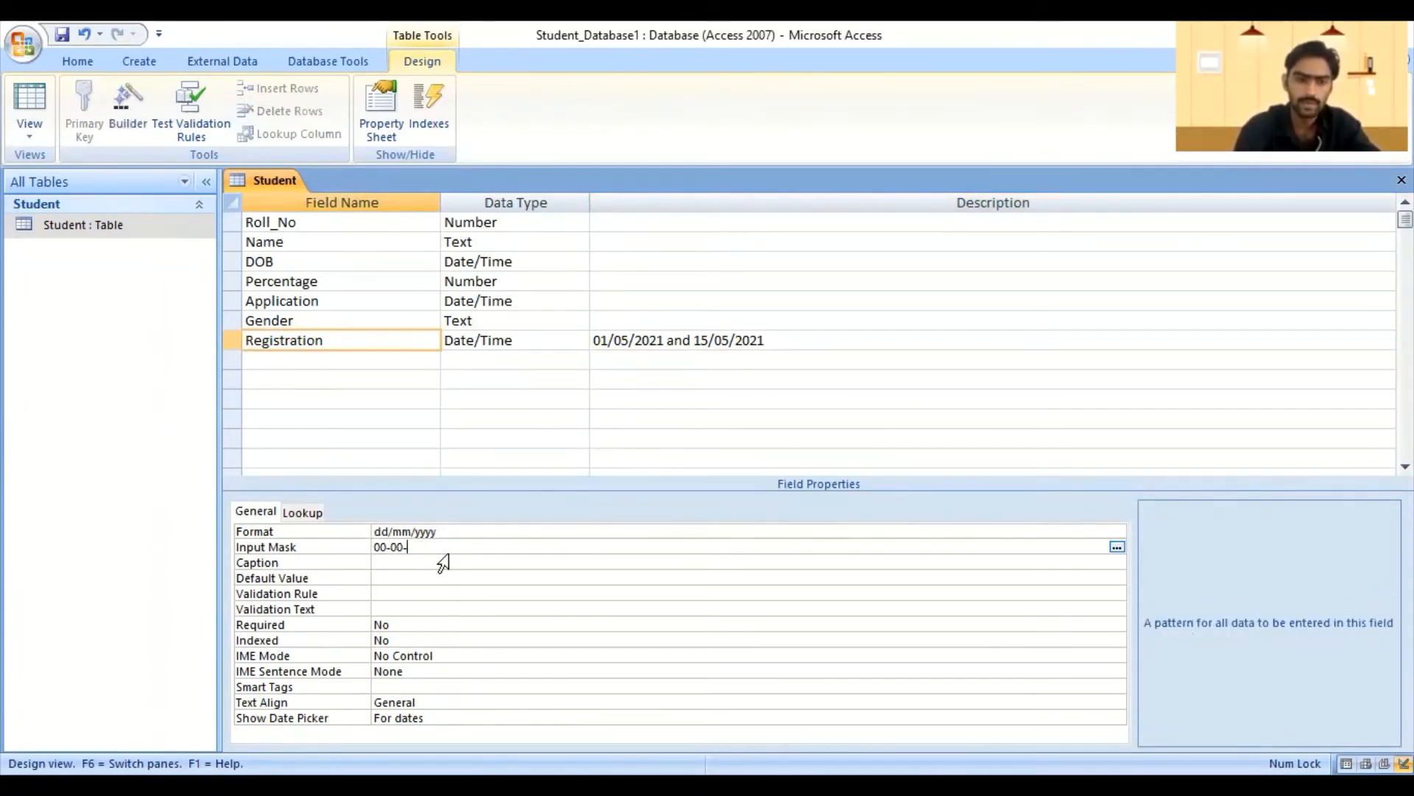
pyautogui.write('0000')
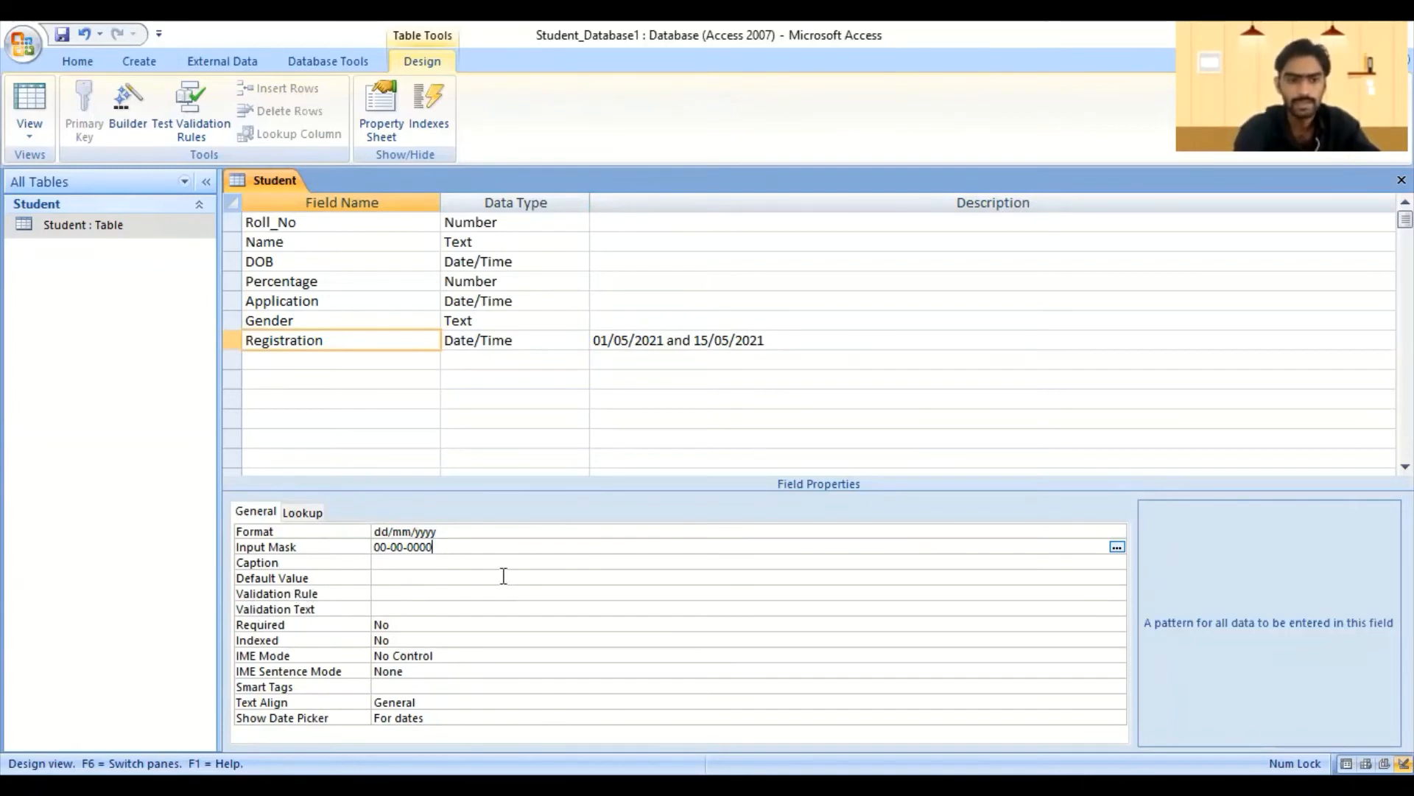
# - Begin the Registration field's Validation Rule with the lower date limit >= #01/05/2021
pyautogui.press('Down')
pyautogui.press('Down')
pyautogui.press('Down')
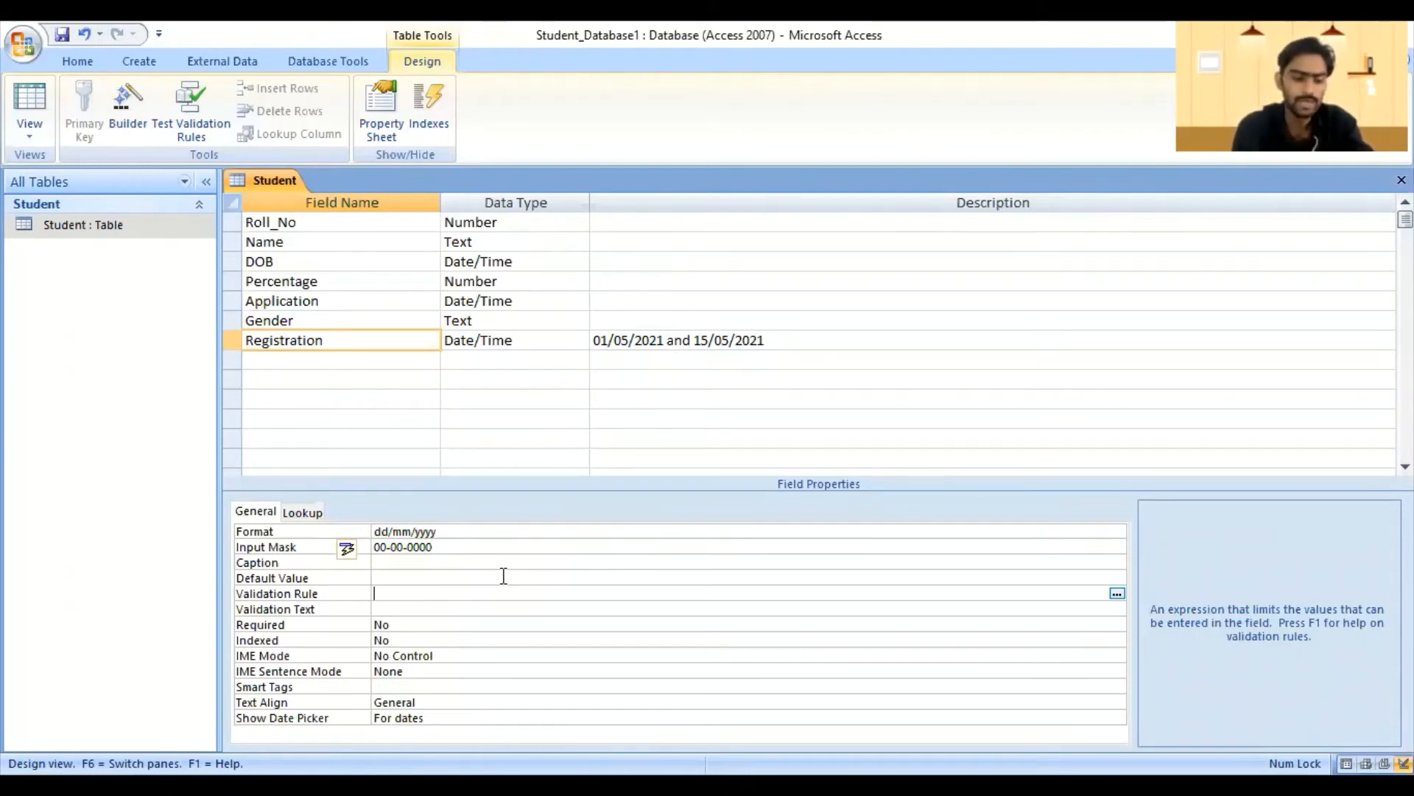
pyautogui.write('>=')
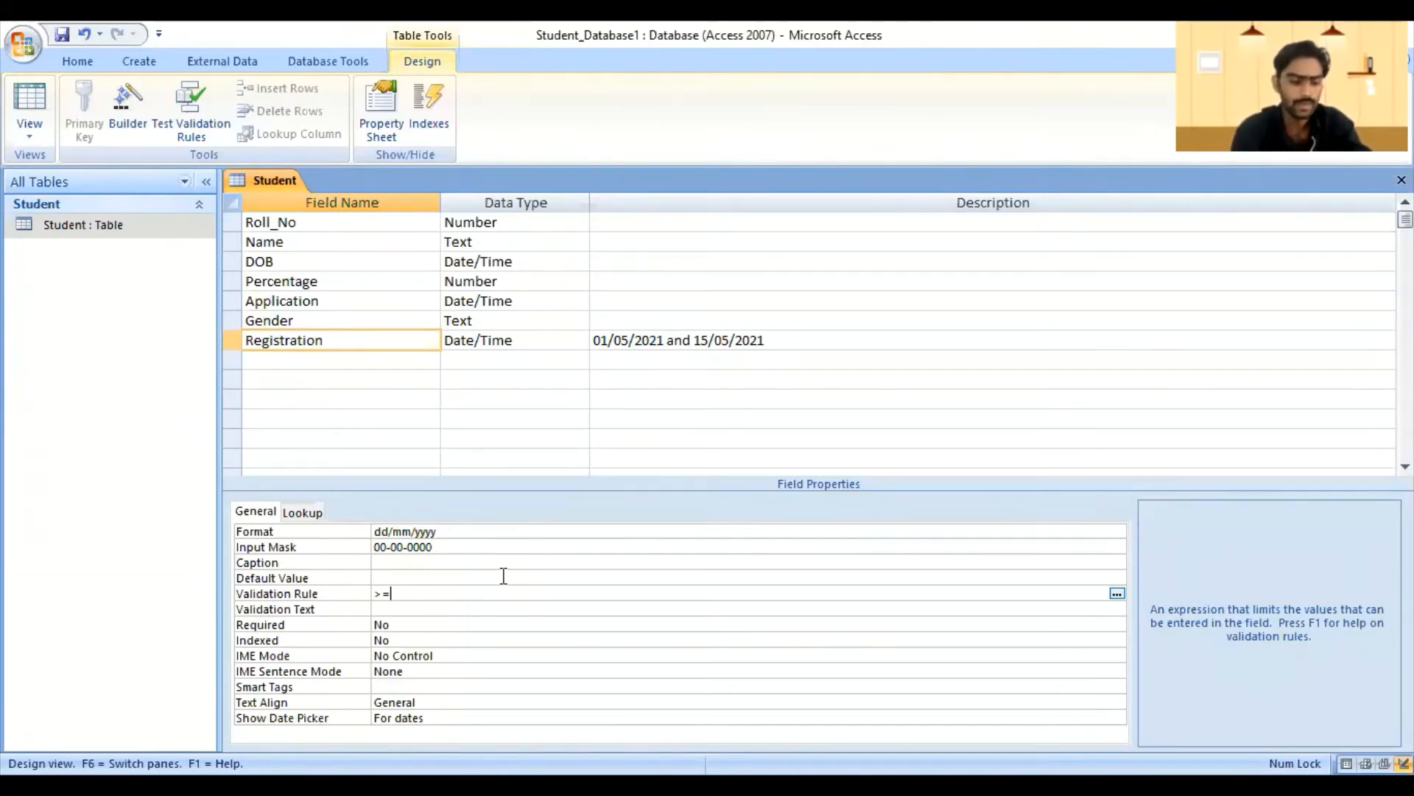
pyautogui.write('#')
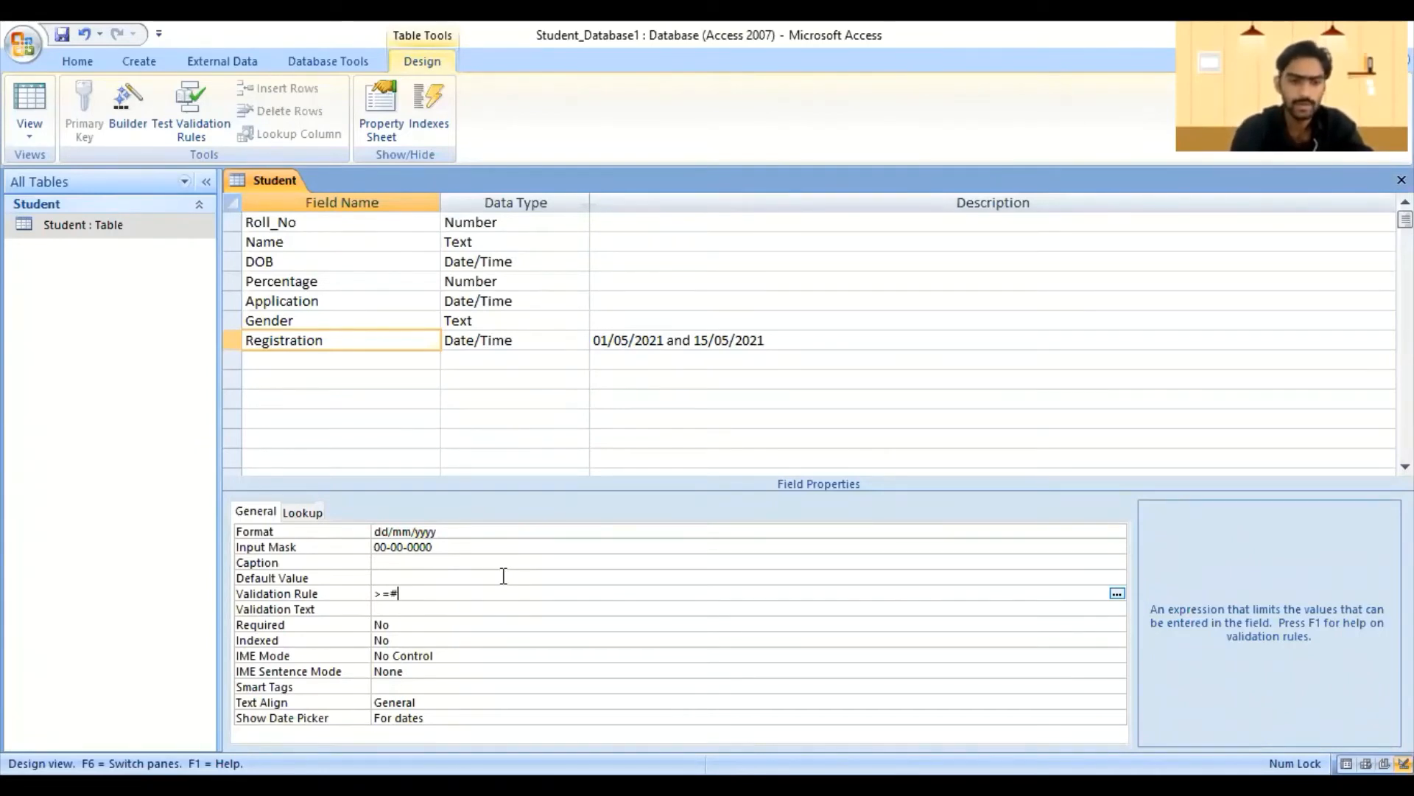
pyautogui.press('BackSpace')
pyautogui.write('#')
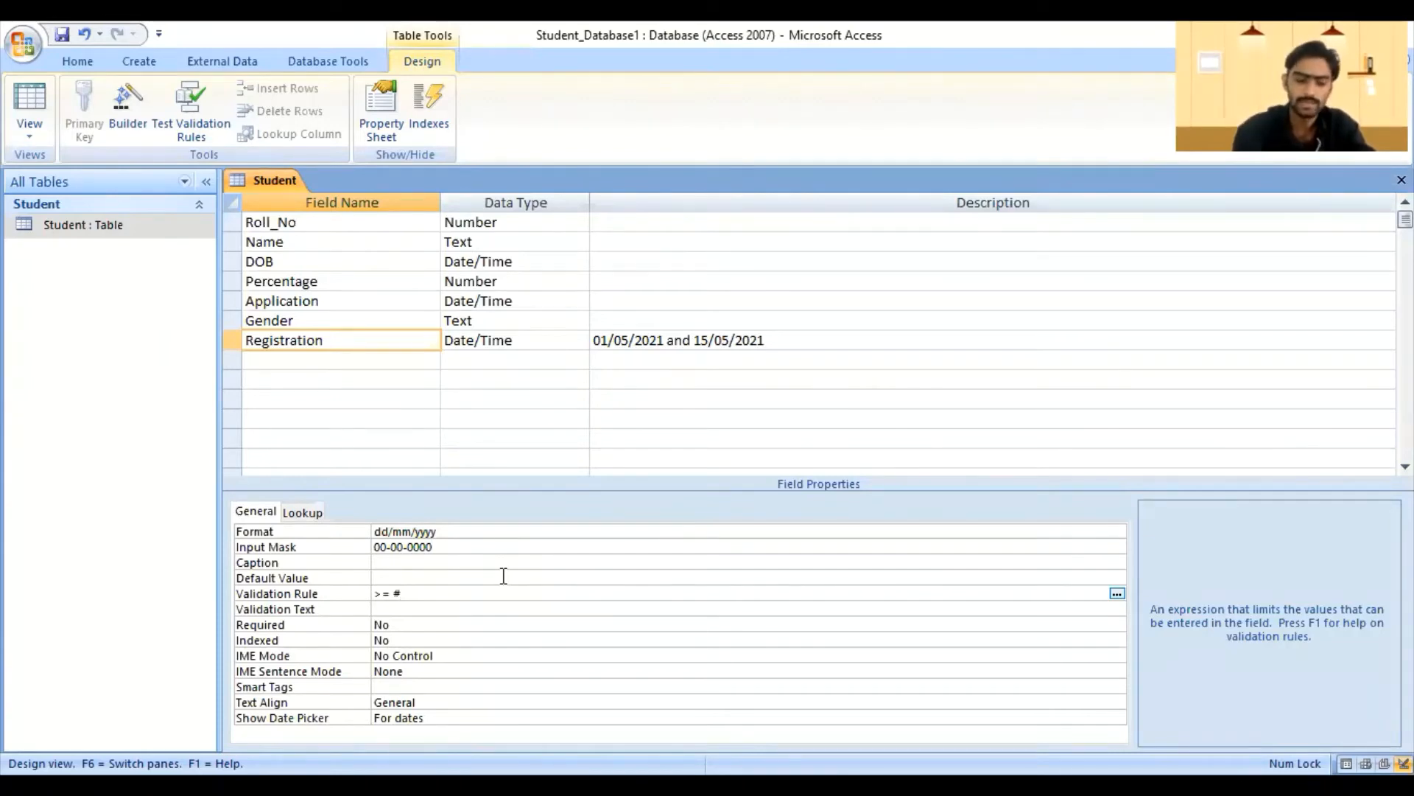
pyautogui.write('01')
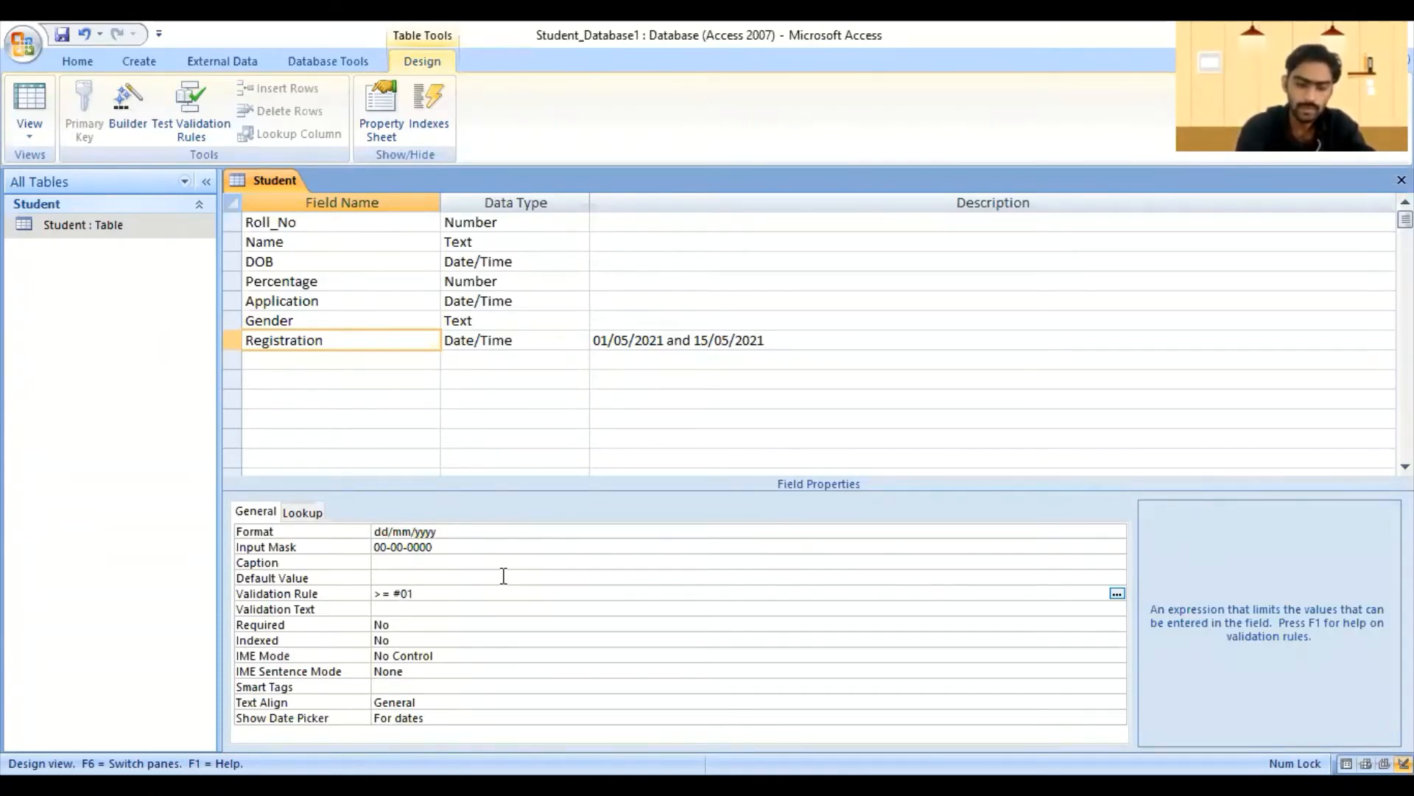
pyautogui.write('/05/')
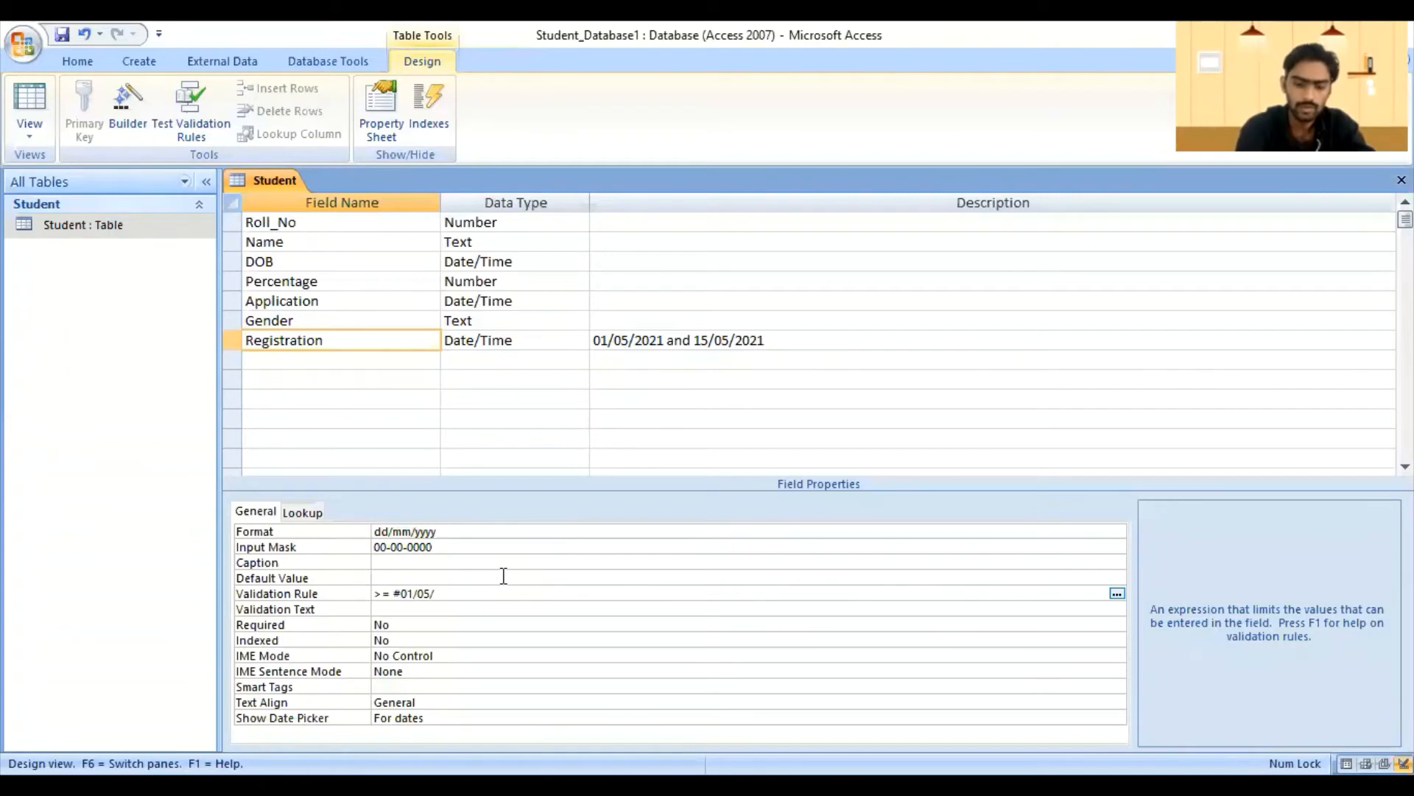
pyautogui.write('2021')
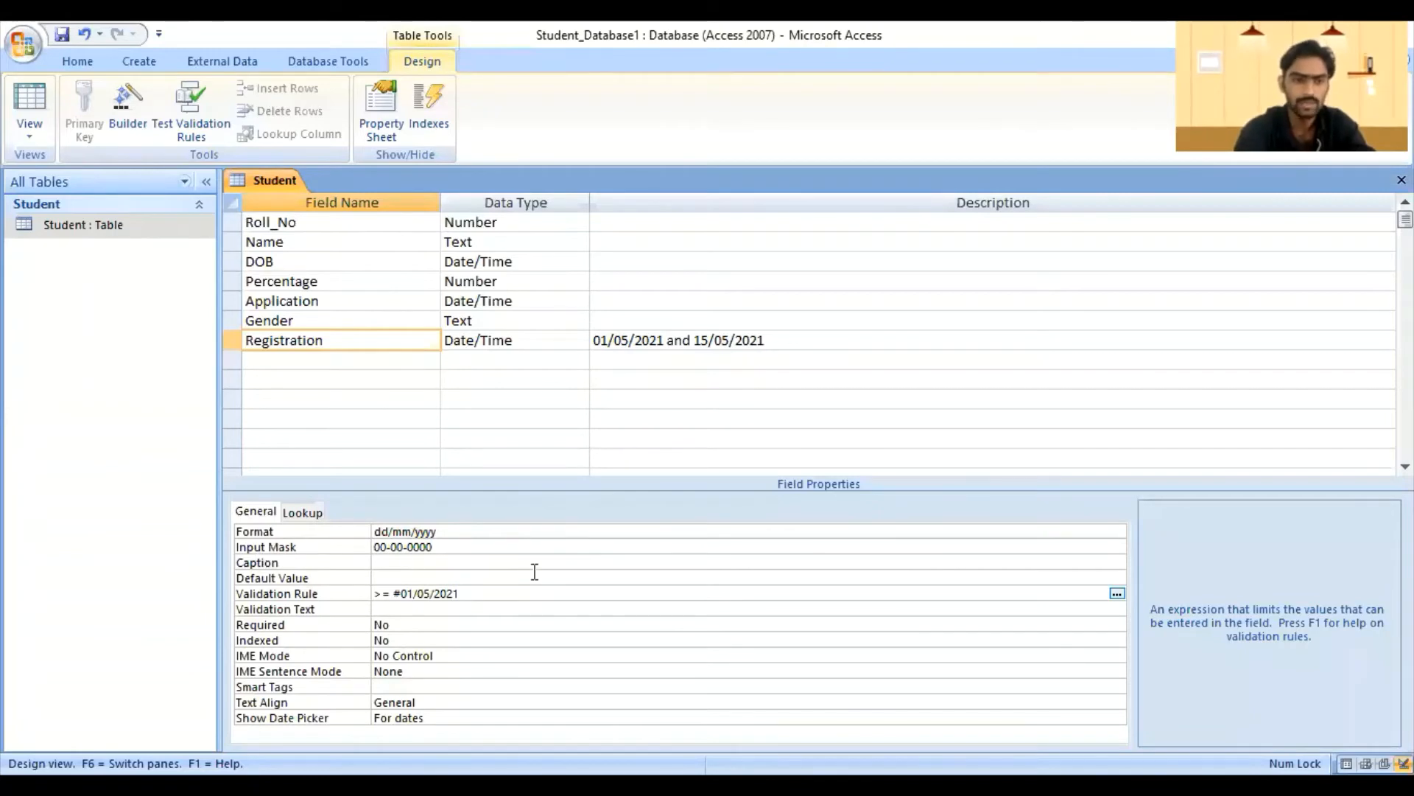
# - Rewrite the rule's date with hyphens and a closing hash, committing >=#01-05-2021# as Registration's Validation Rule
pyautogui.press('BackSpace')
pyautogui.press('BackSpace')
pyautogui.press('BackSpace')
pyautogui.press('BackSpace')
pyautogui.press('BackSpace')
pyautogui.press('BackSpace')
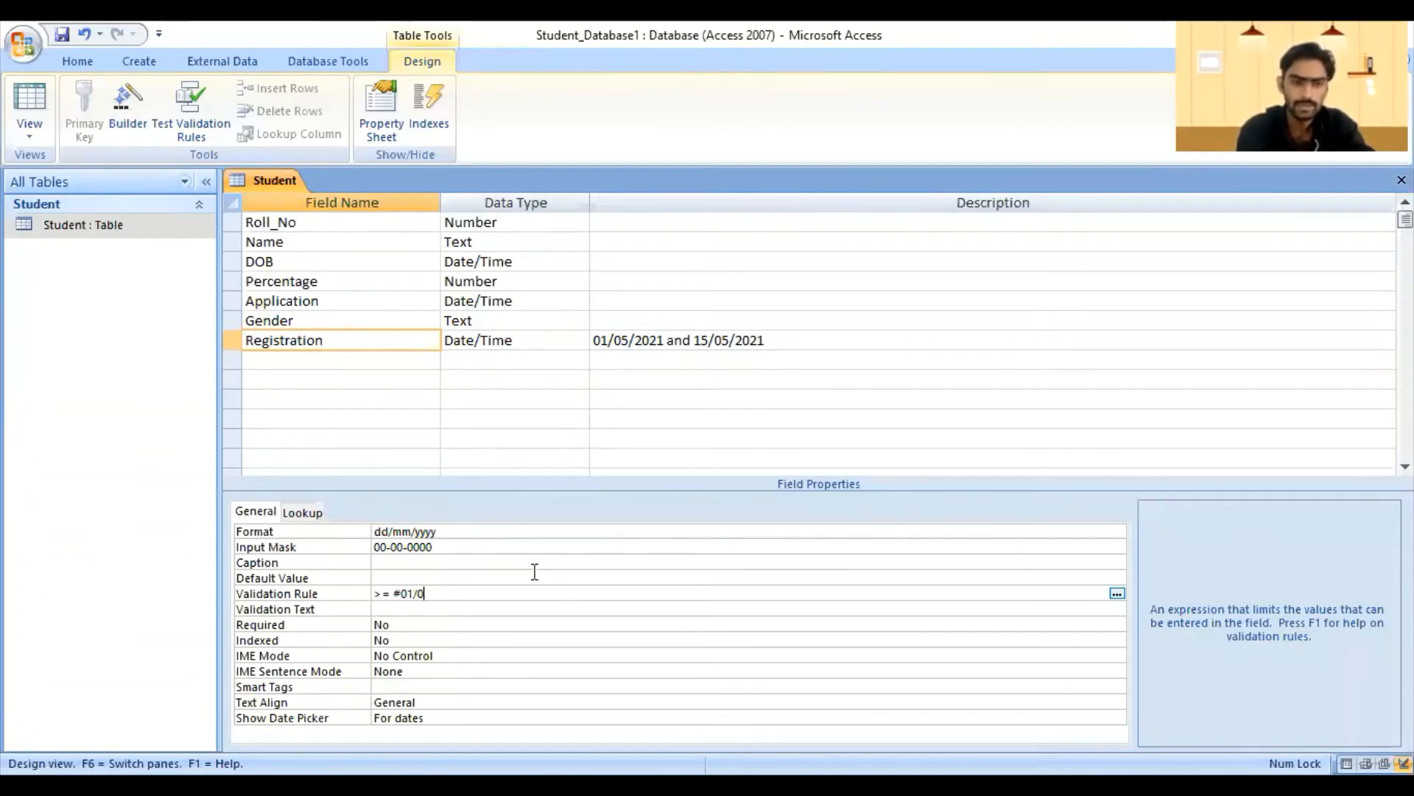
pyautogui.press('BackSpace')
pyautogui.press('BackSpace')
pyautogui.write('-0')
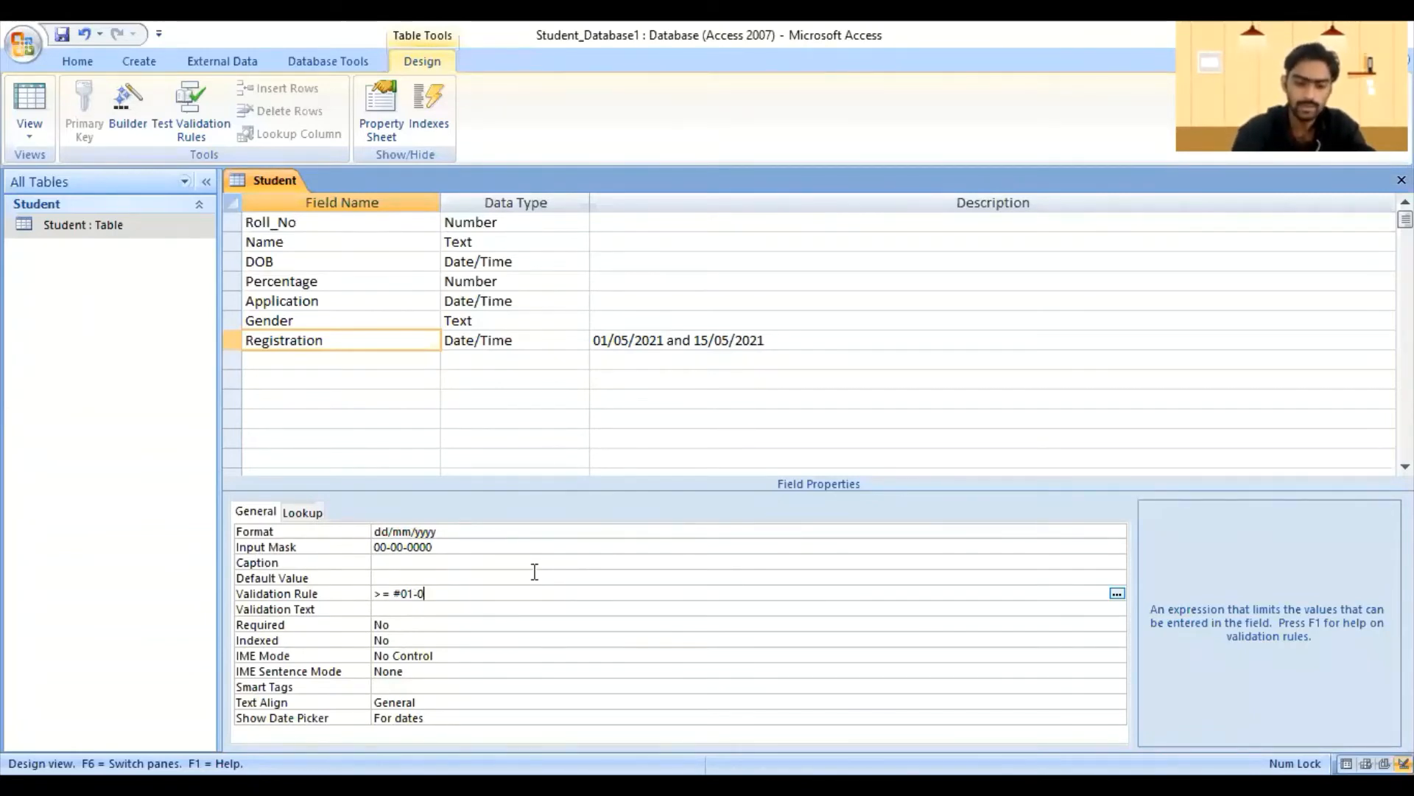
pyautogui.write('5-2020')
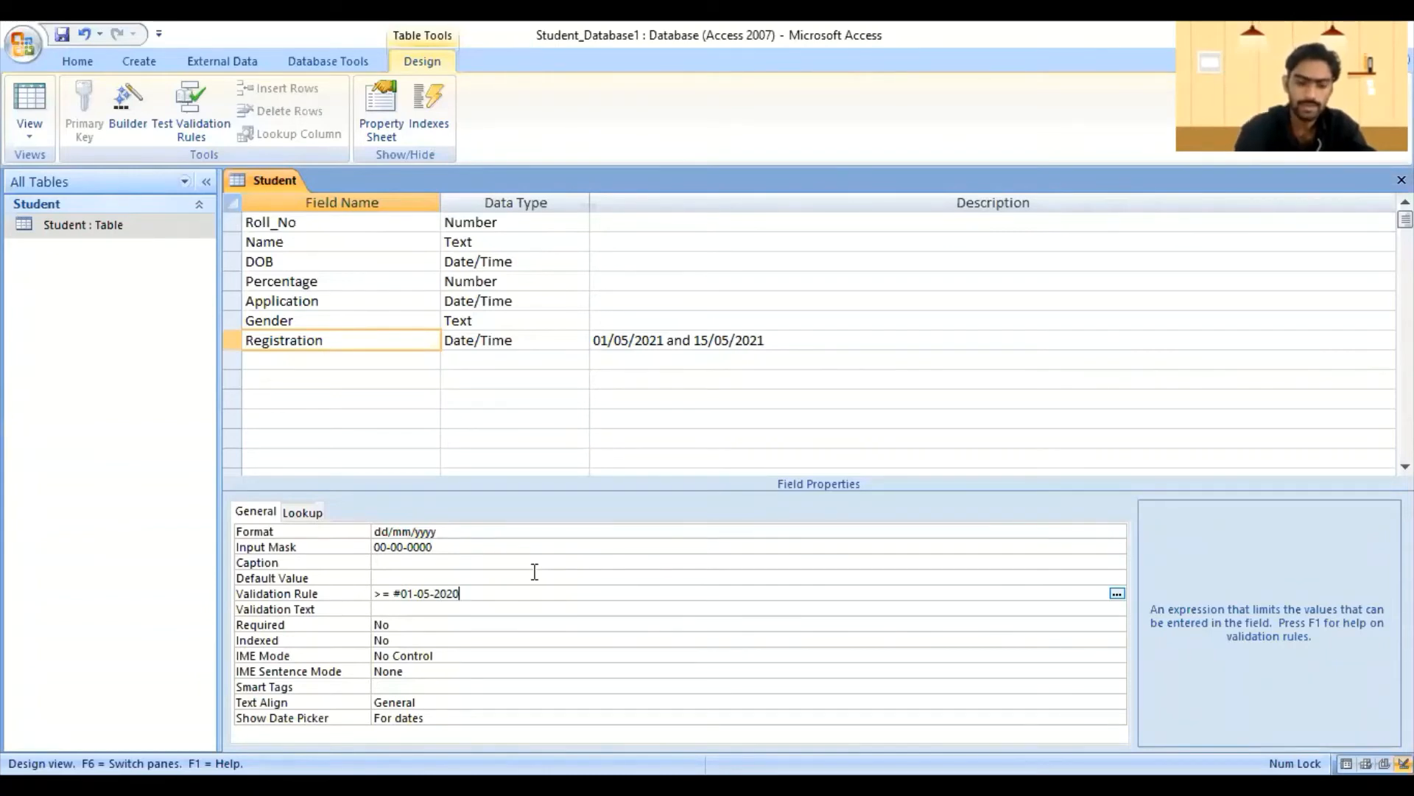
pyautogui.press('BackSpace')
pyautogui.write('1')
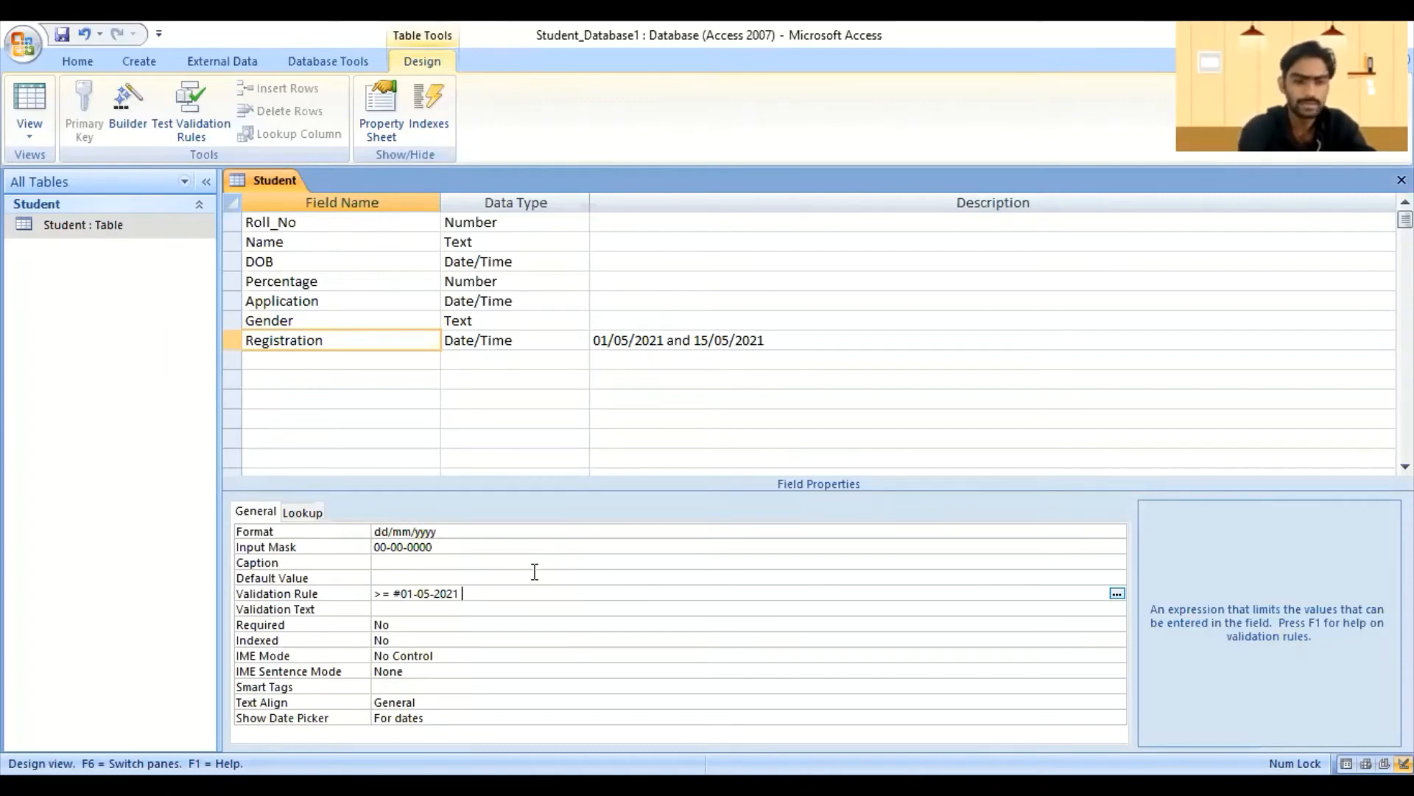
pyautogui.write('#')
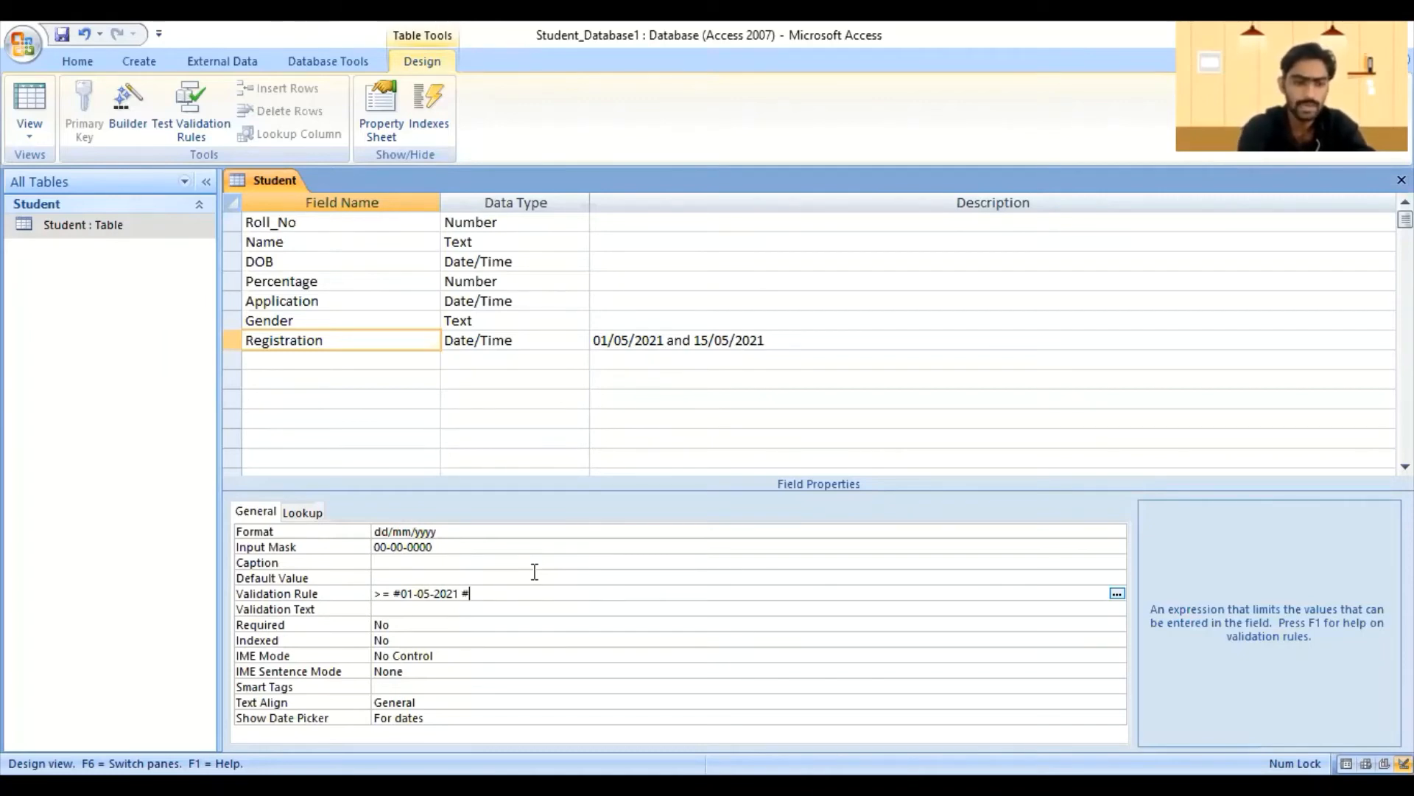
pyautogui.press('Left')
pyautogui.press('BackSpace')
pyautogui.press('Return')
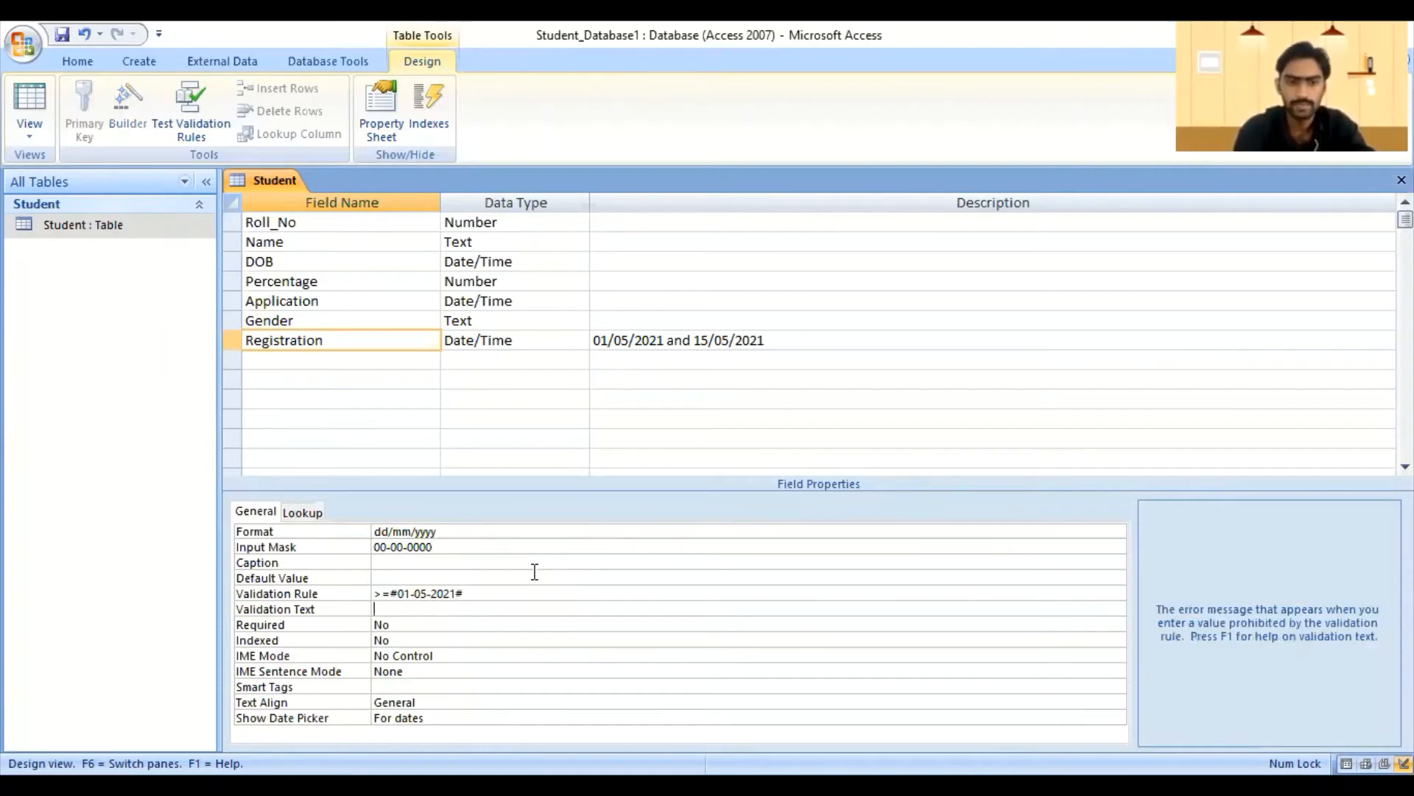
# - Append the And operator after the lower date limit in the Registration field's Validation Rule
pyautogui.press('Up')
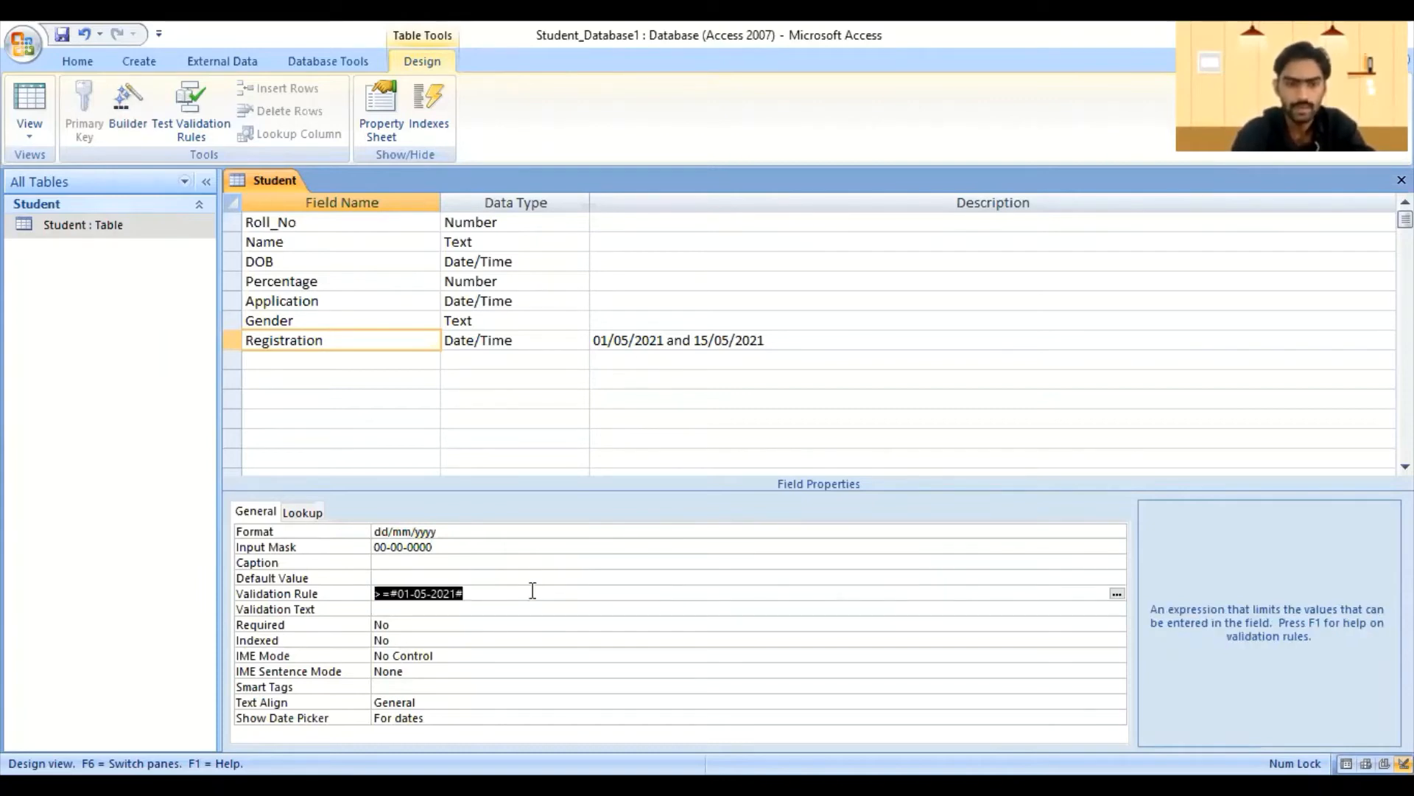
pyautogui.click(532, 590)
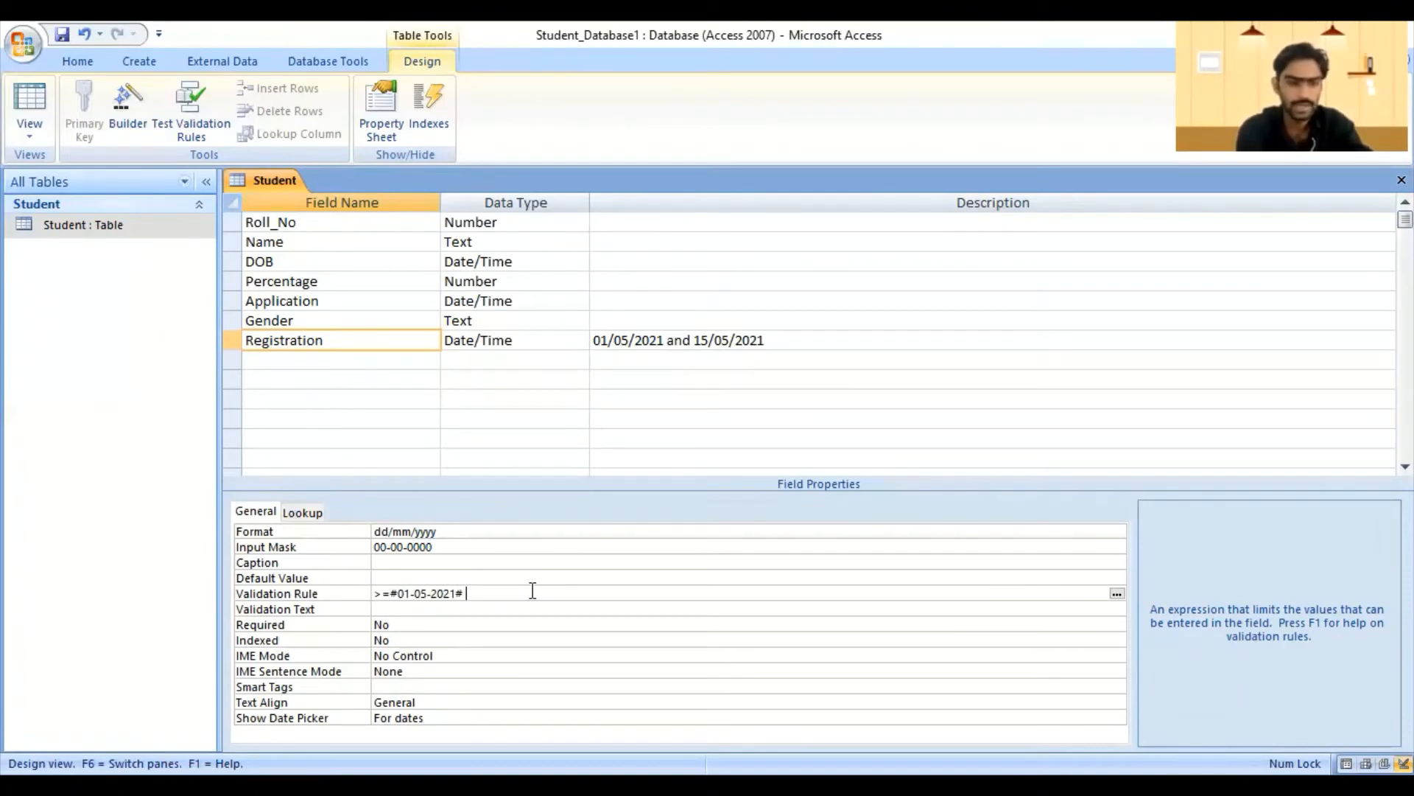
pyautogui.write('and')
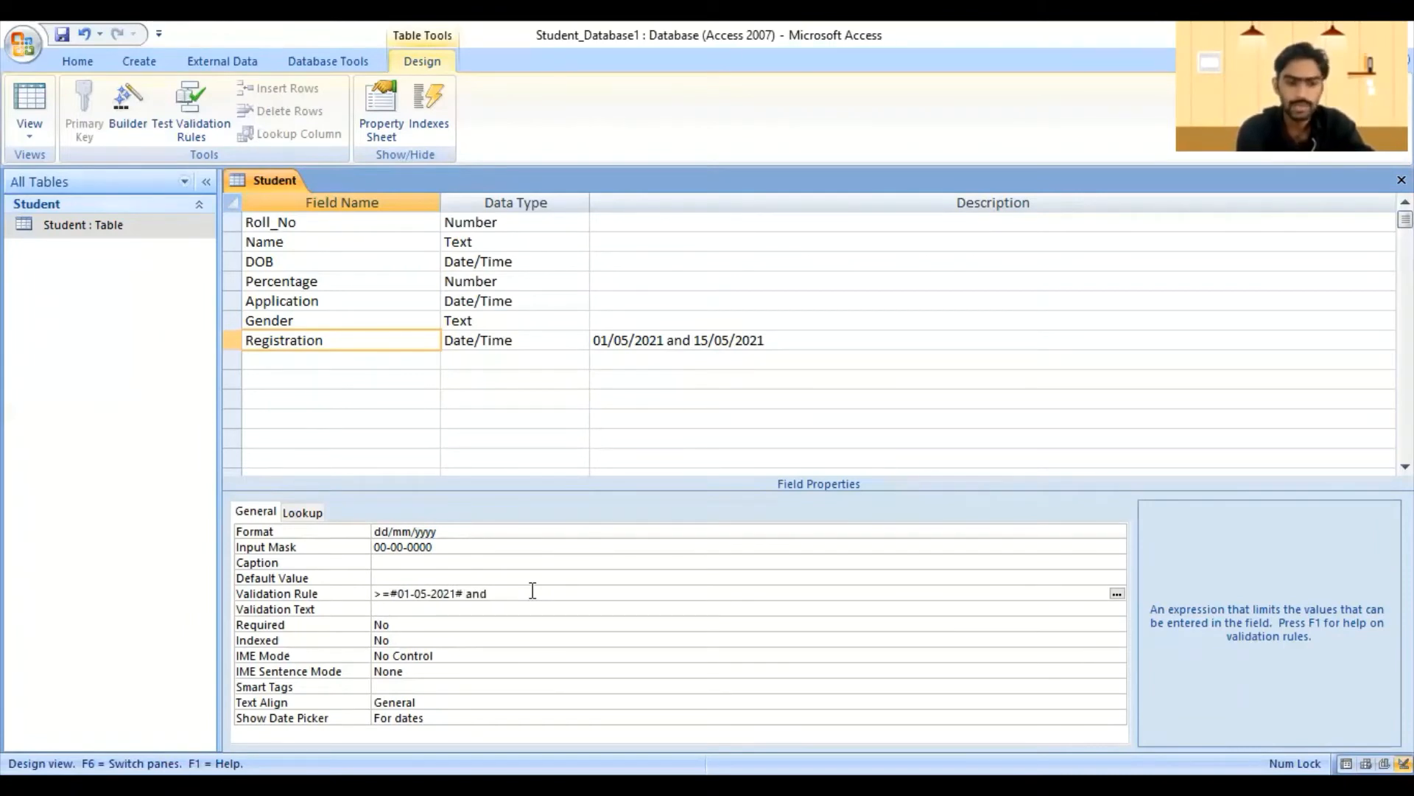
pyautogui.press('BackSpace')
pyautogui.press('BackSpace')
pyautogui.press('BackSpace')
pyautogui.press('BackSpace')
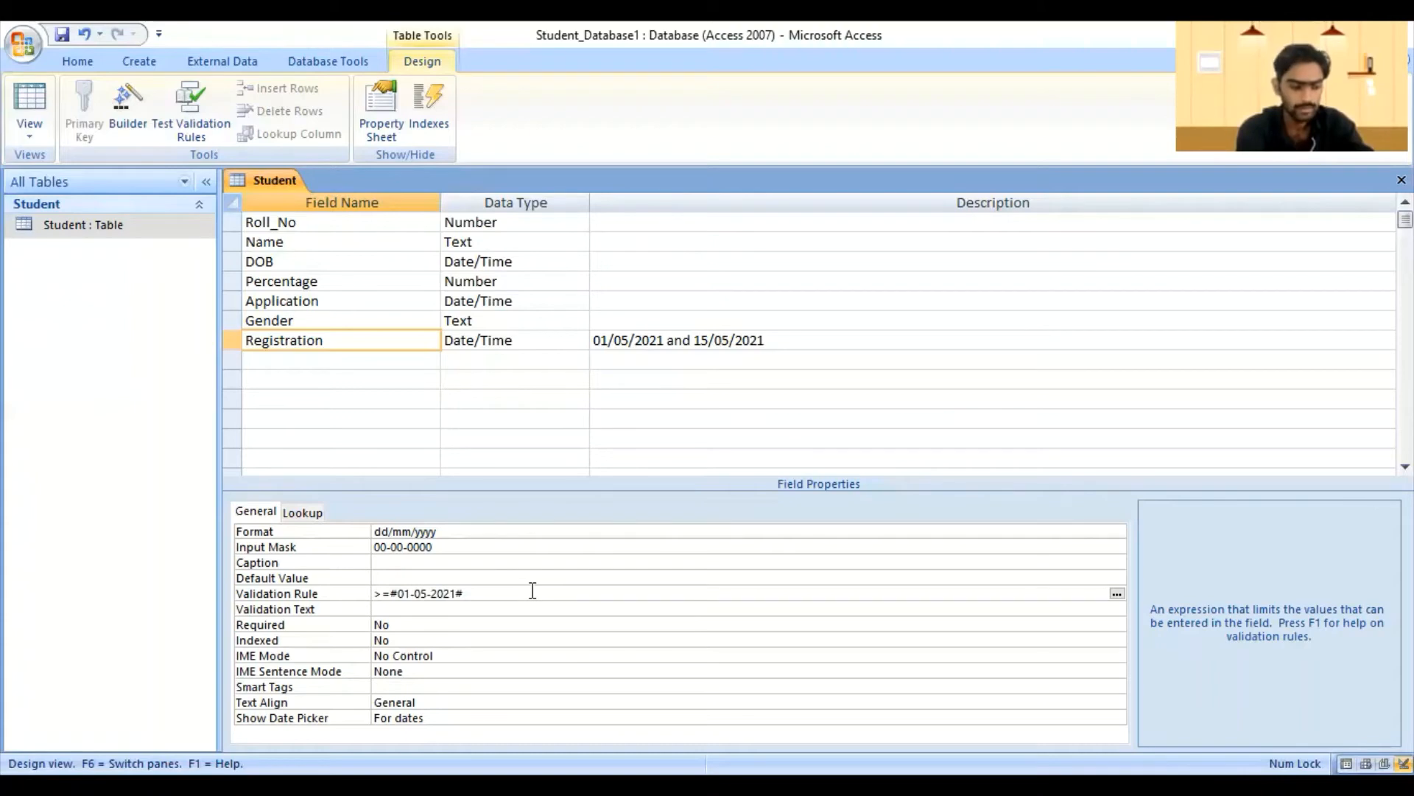
pyautogui.write('And')
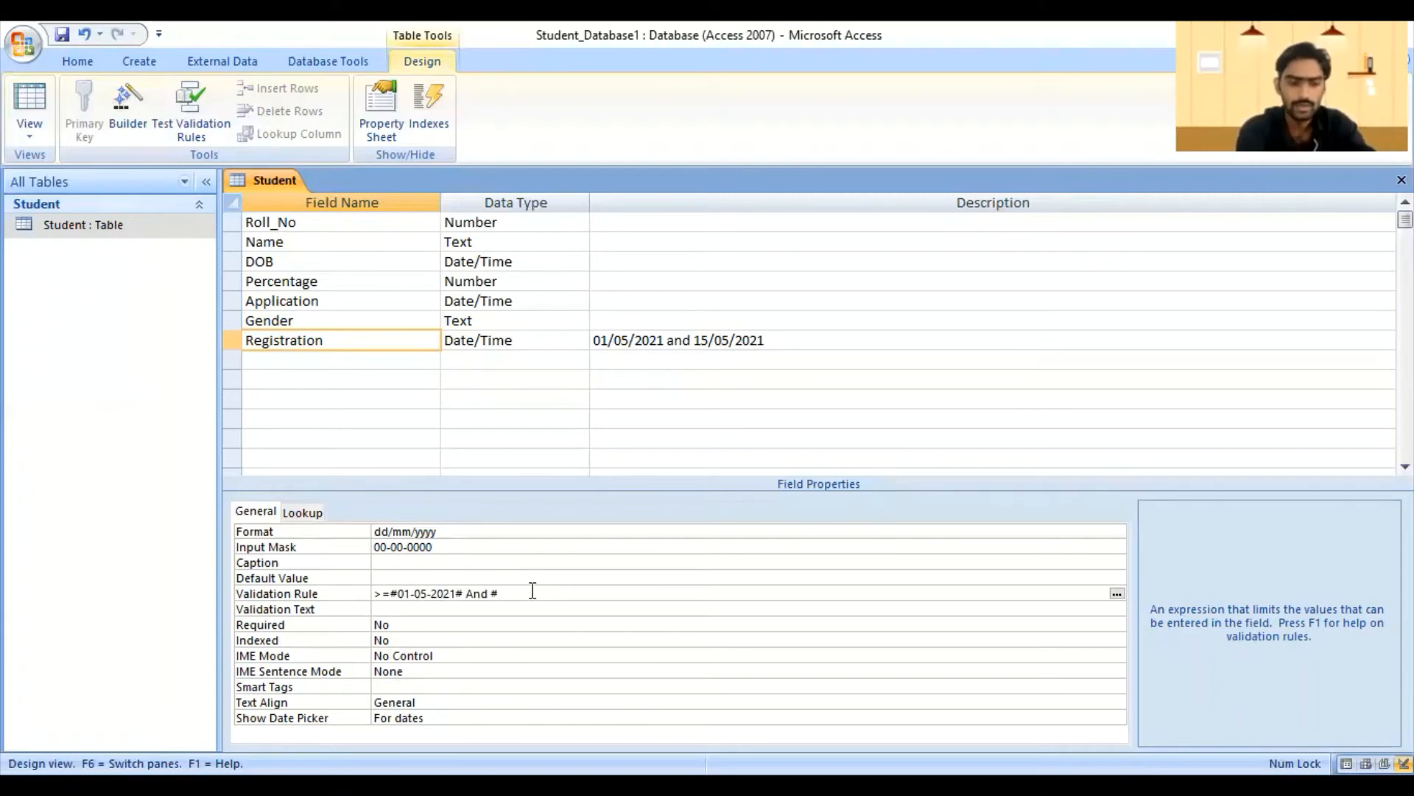
# - Complete the Registration field's Validation Rule with the second date #15-05-2021# after And
pyautogui.write('#15')
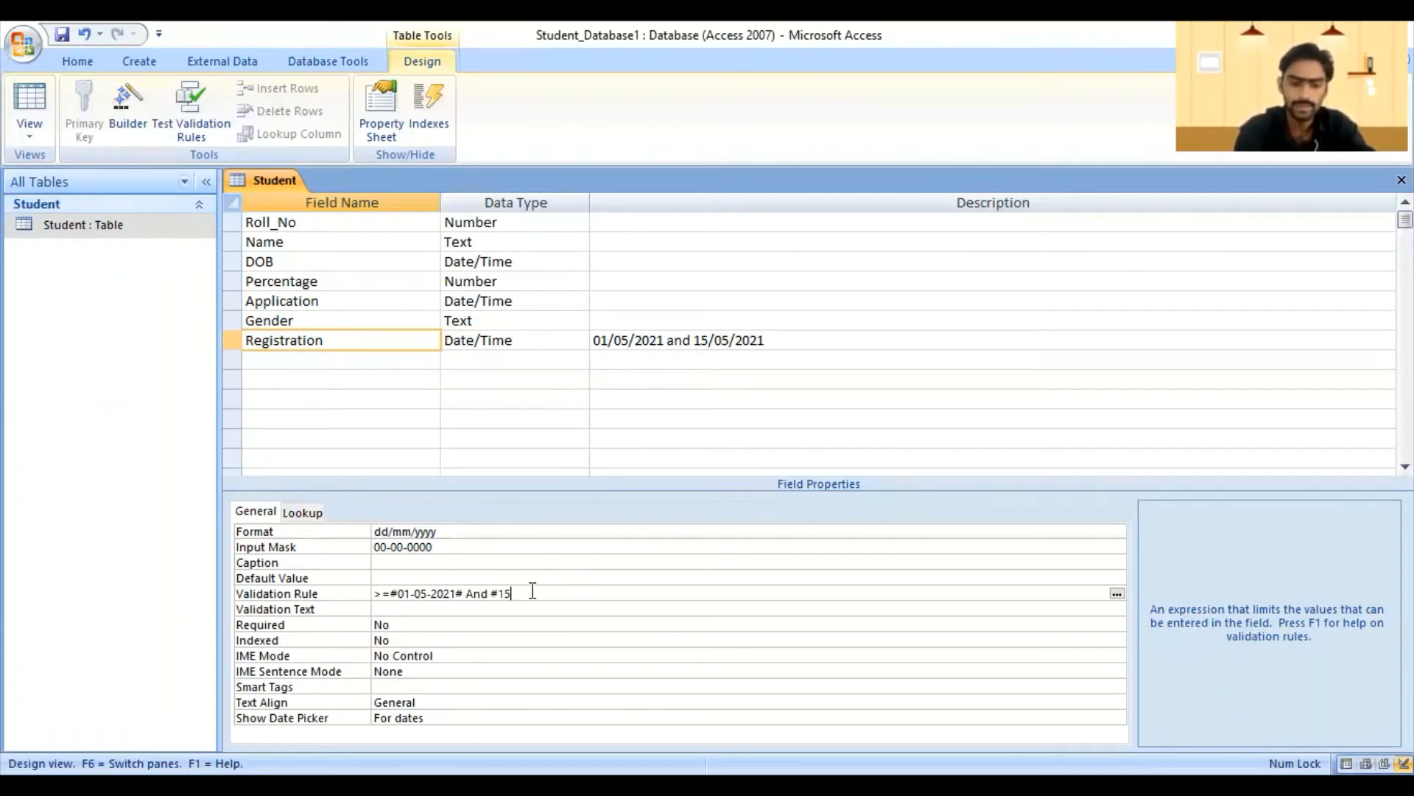
pyautogui.write('/05/')
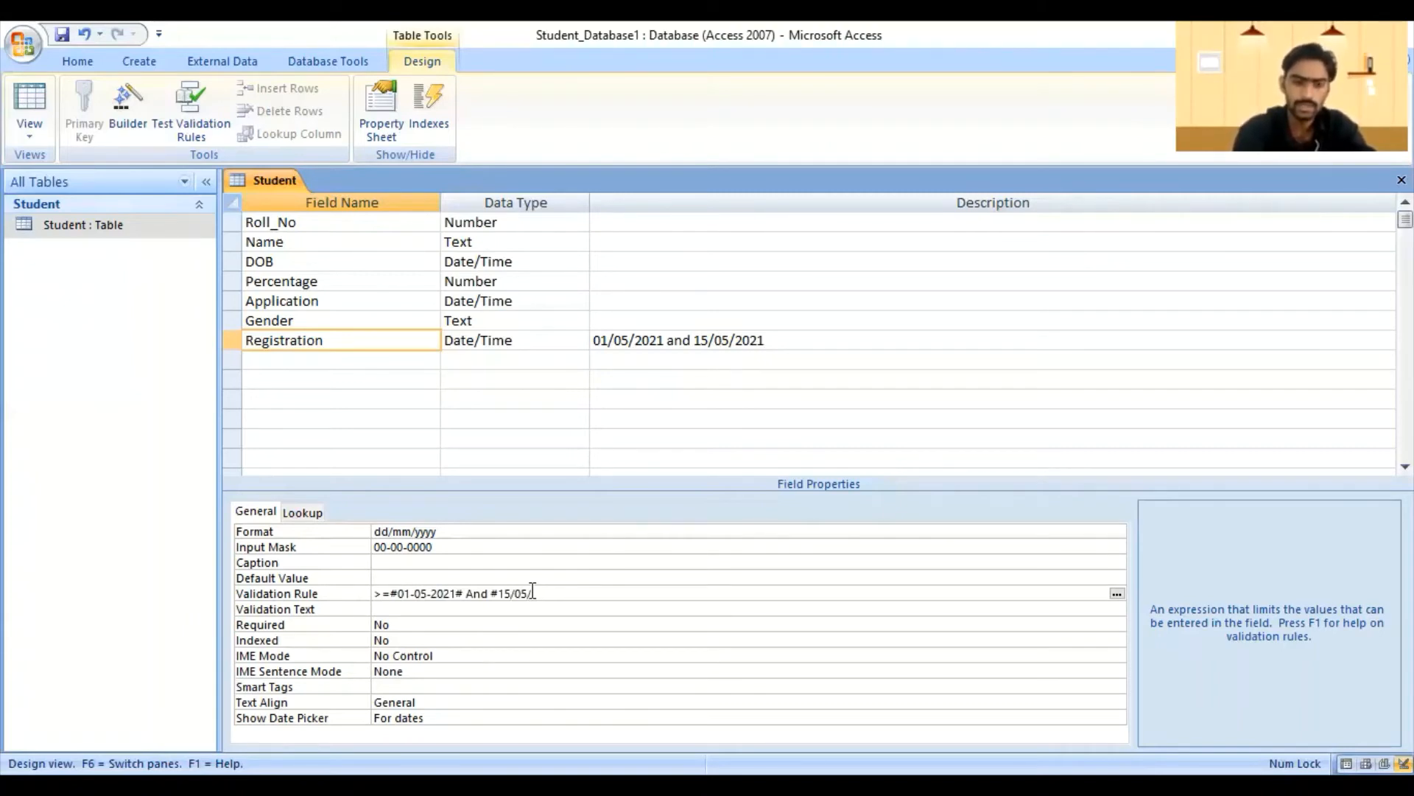
pyautogui.press('BackSpace')
pyautogui.press('BackSpace')
pyautogui.press('BackSpace')
pyautogui.press('BackSpace')
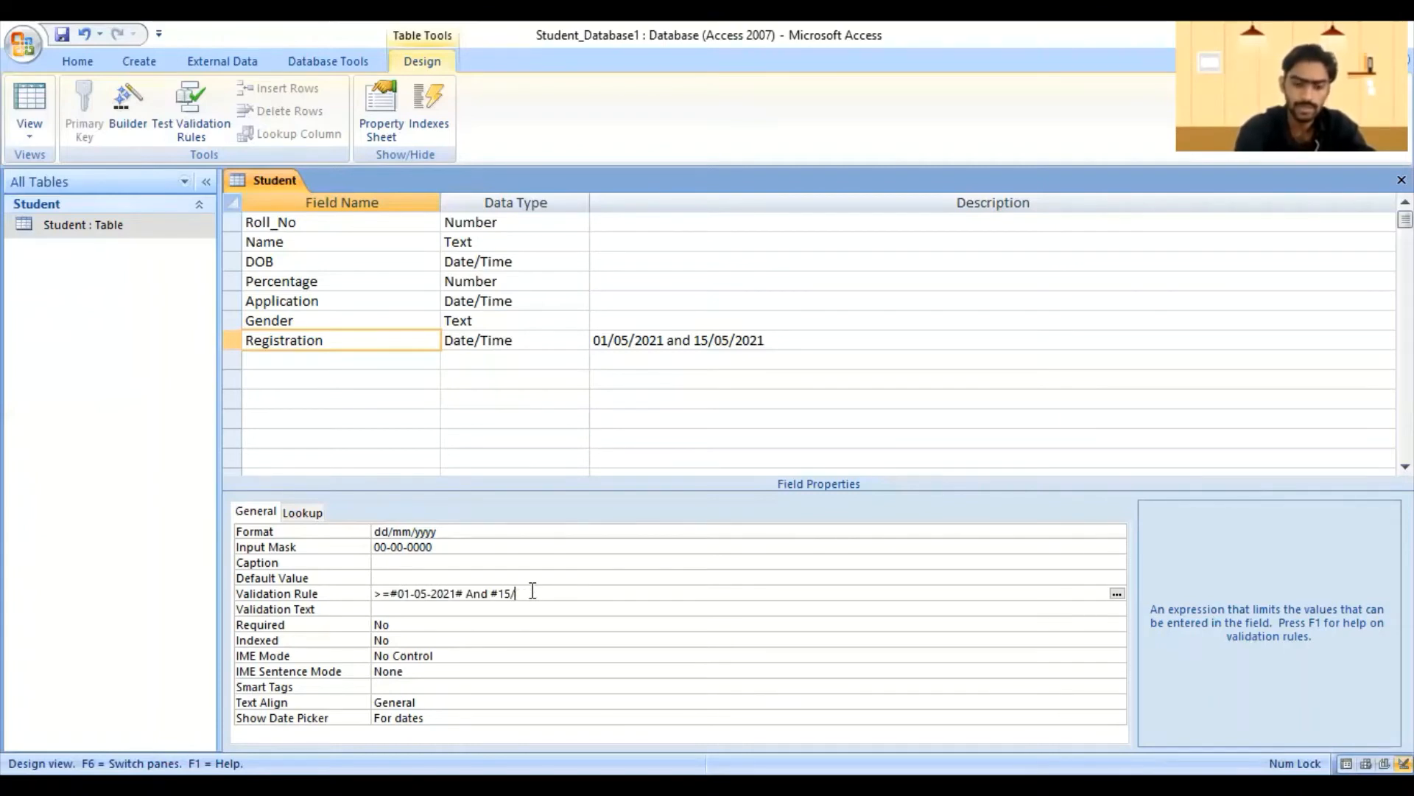
pyautogui.write('-05-')
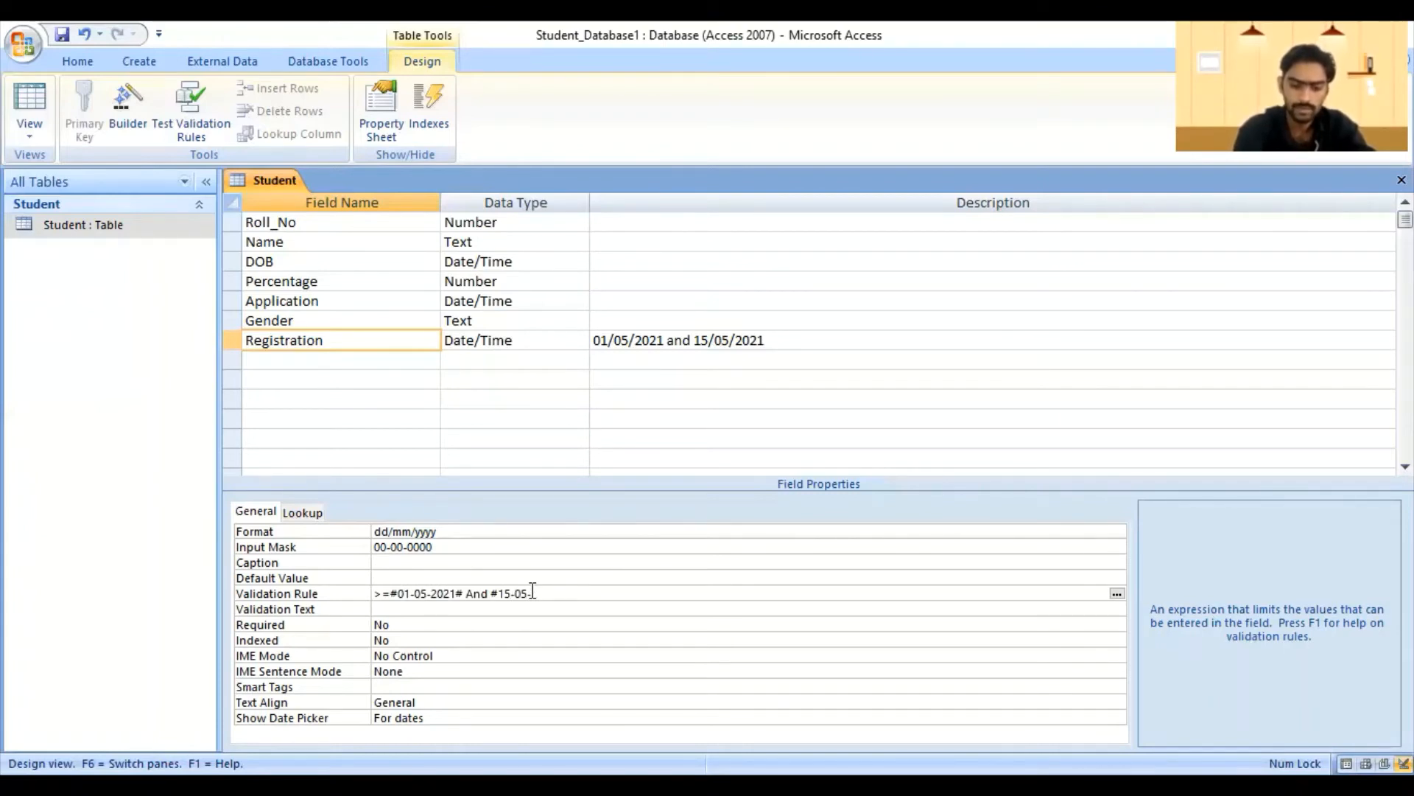
pyautogui.write('2021')
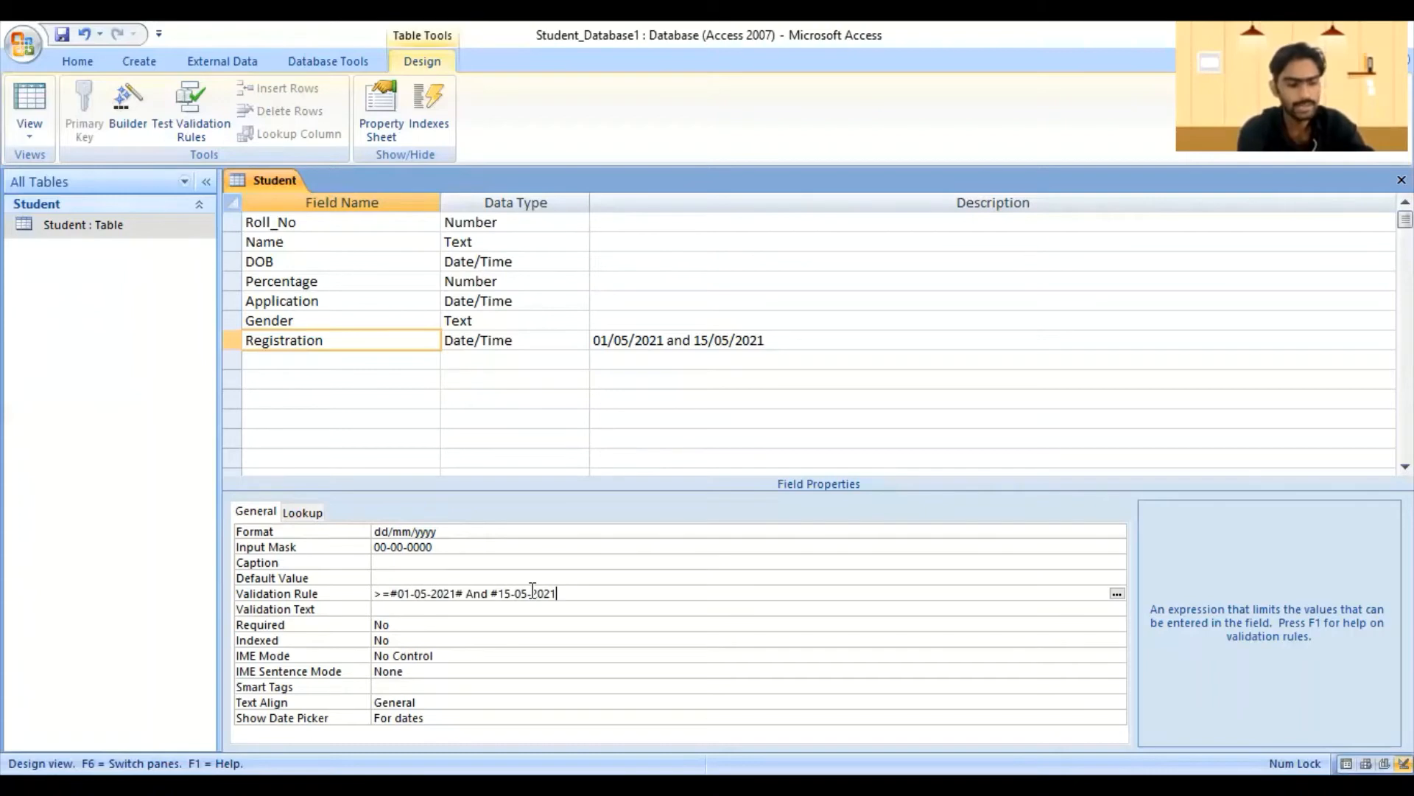
pyautogui.write('#')
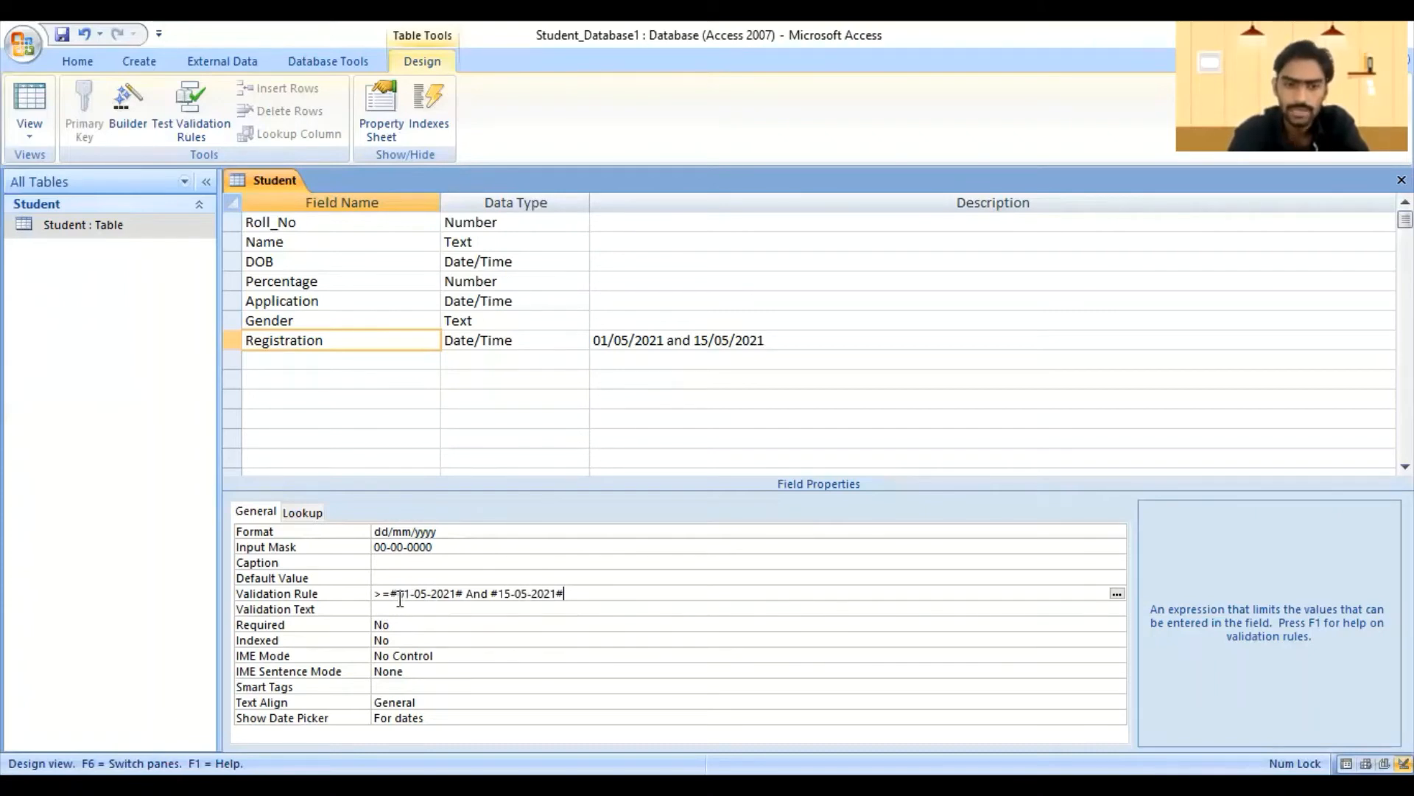
# - Begin the Registration field's Validation Text with "Plese Insert between"
pyautogui.click(436, 608)
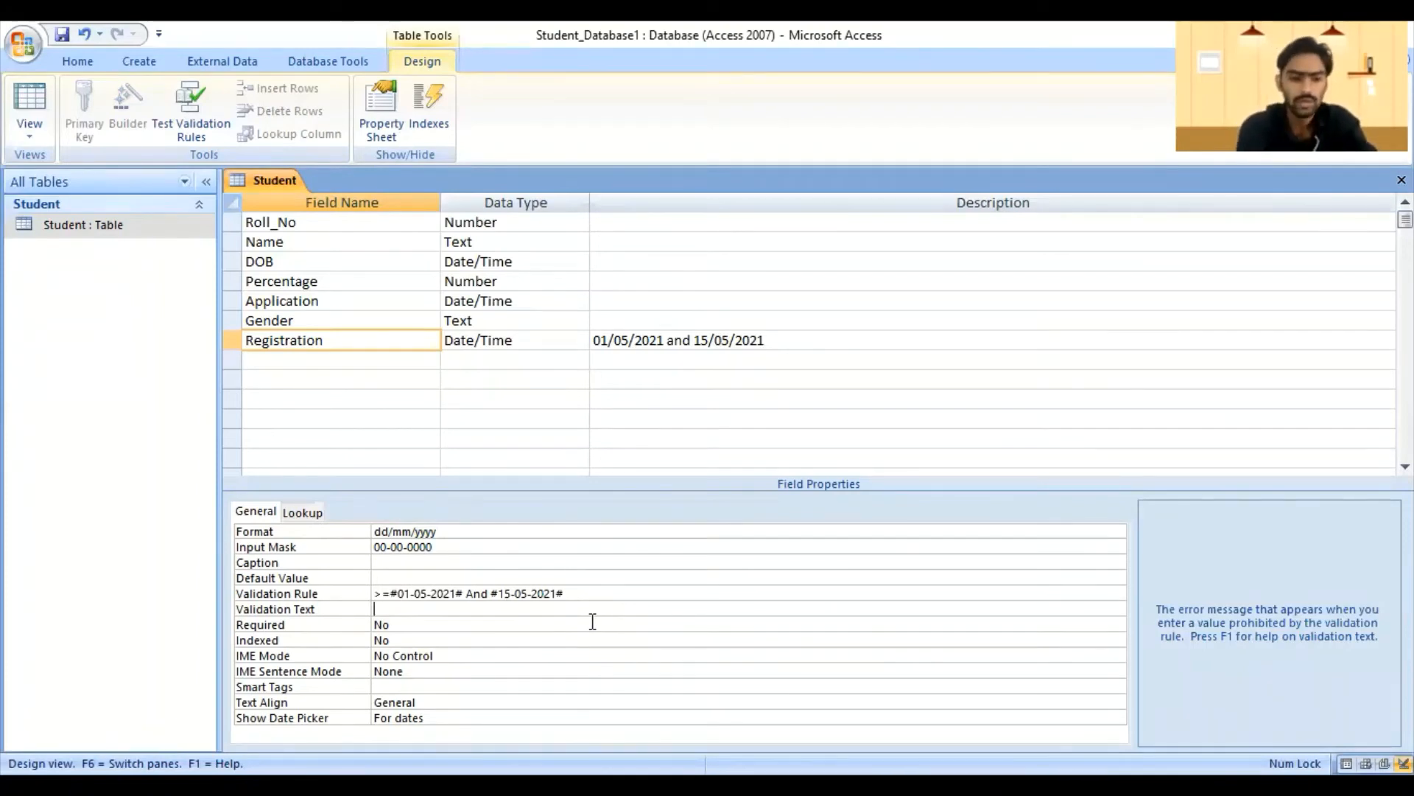
pyautogui.write('Pl')
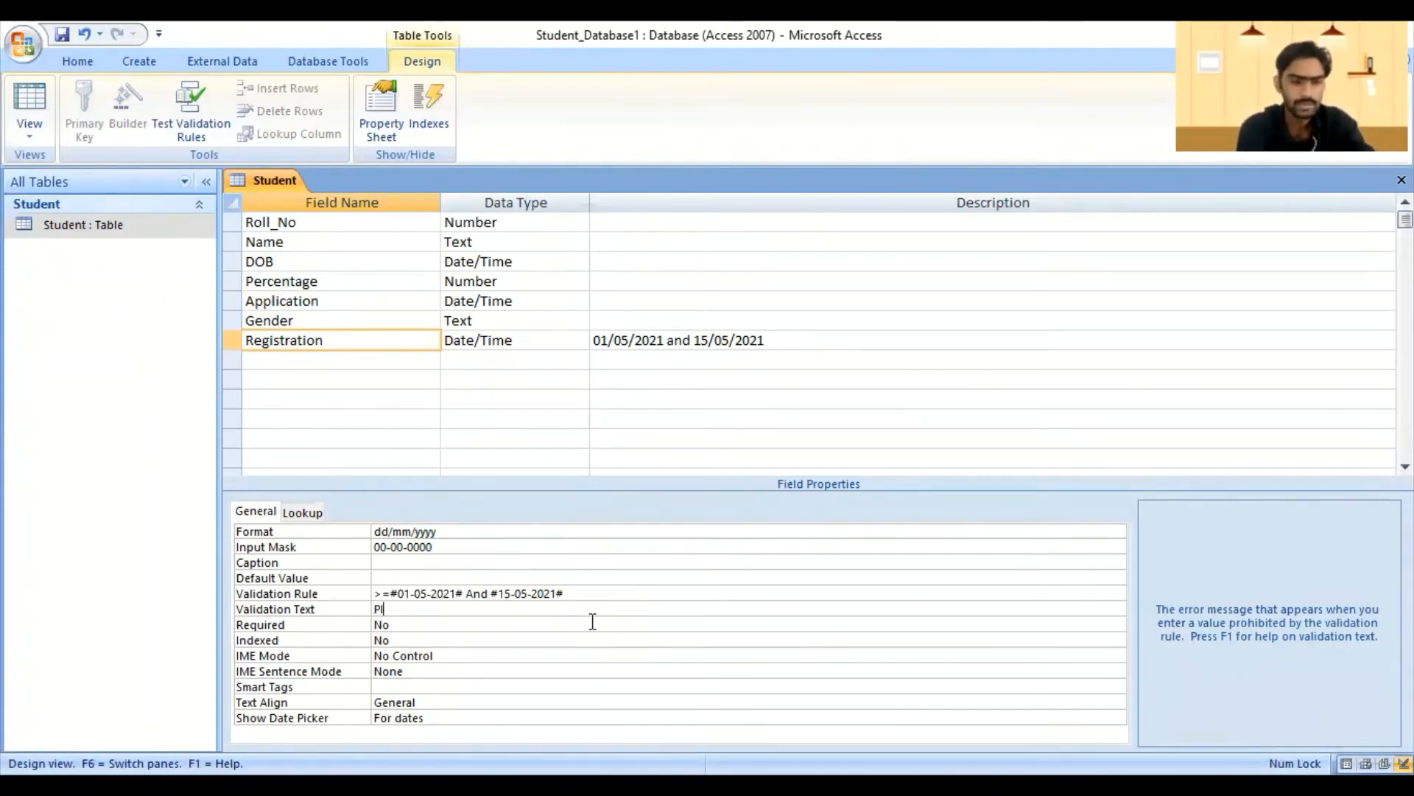
pyautogui.write('ese')
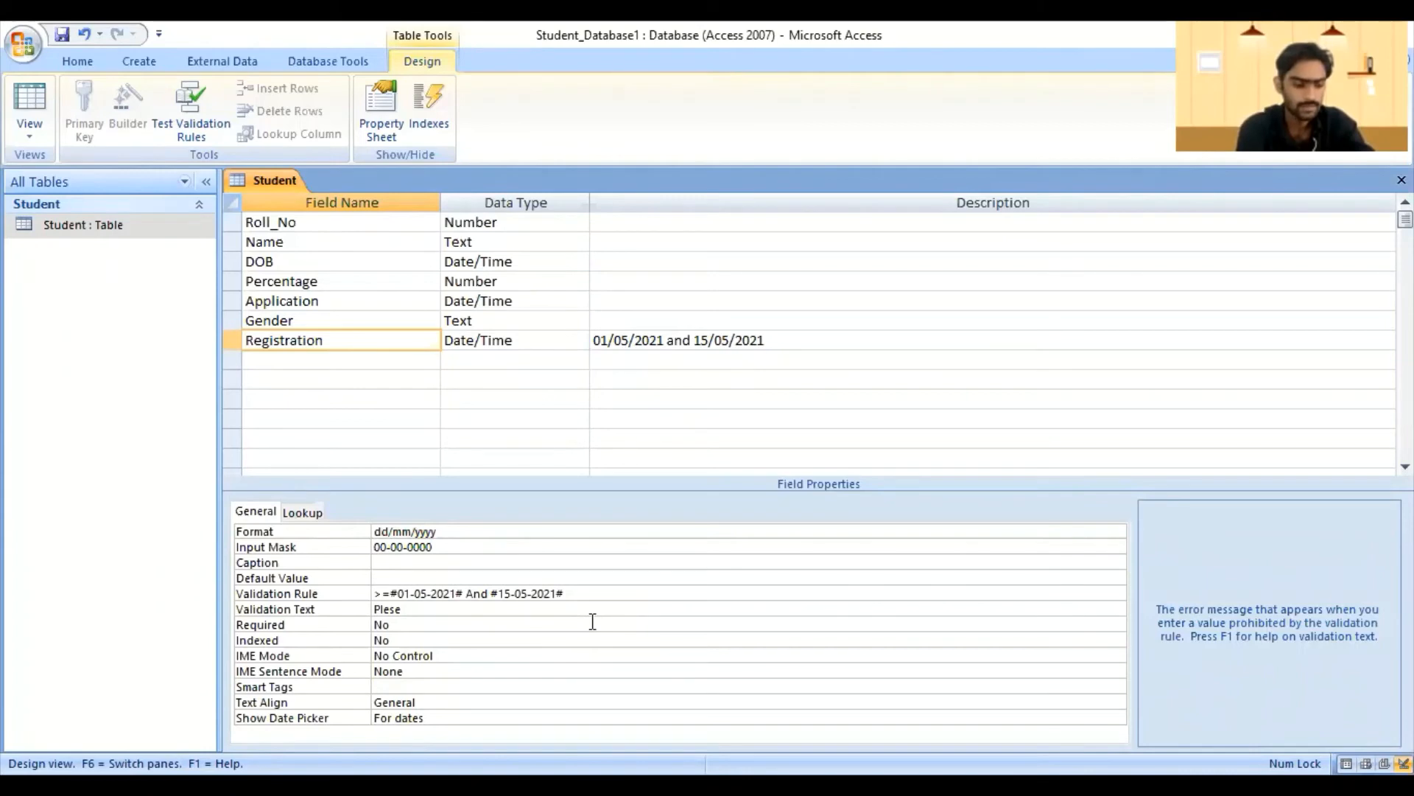
pyautogui.write(' Insert')
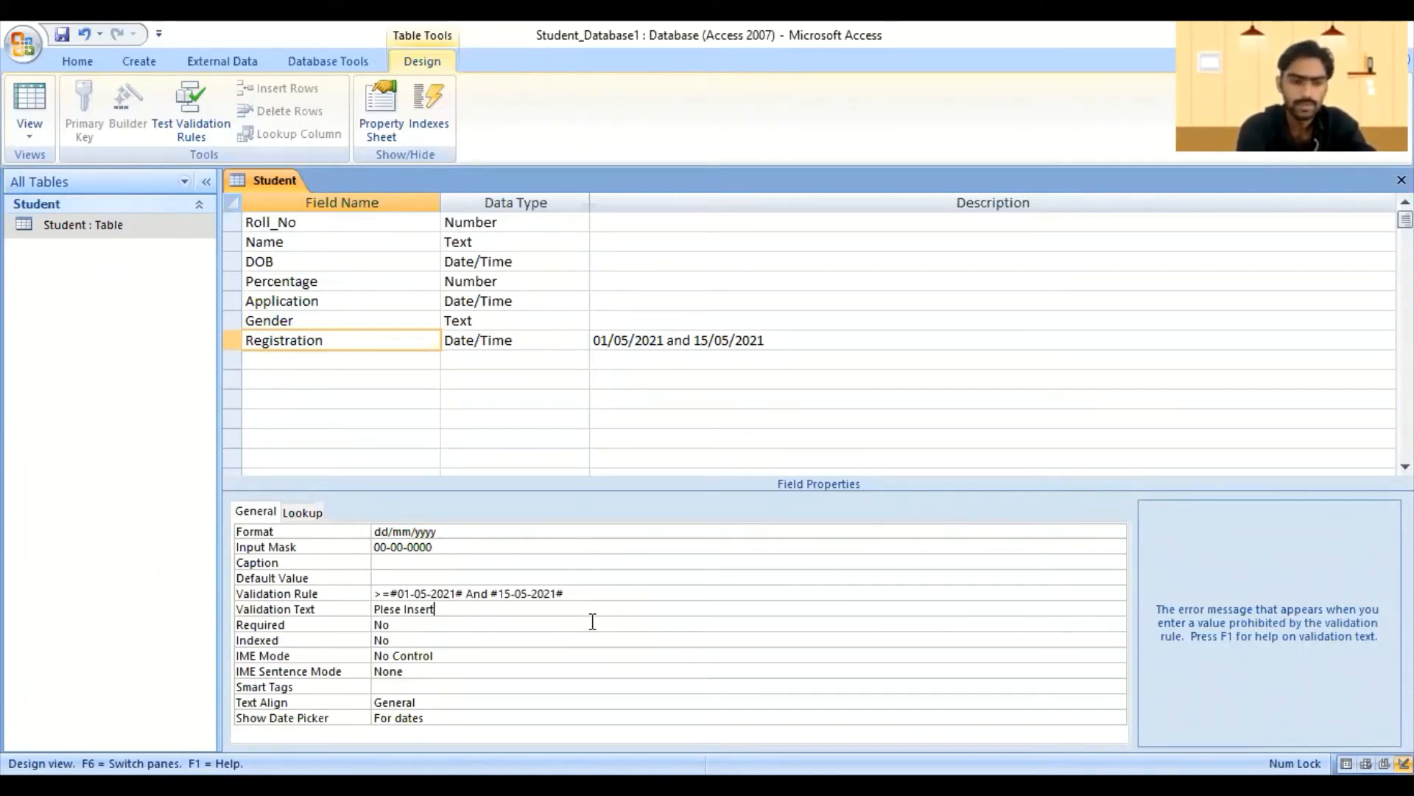
pyautogui.write(' bee')
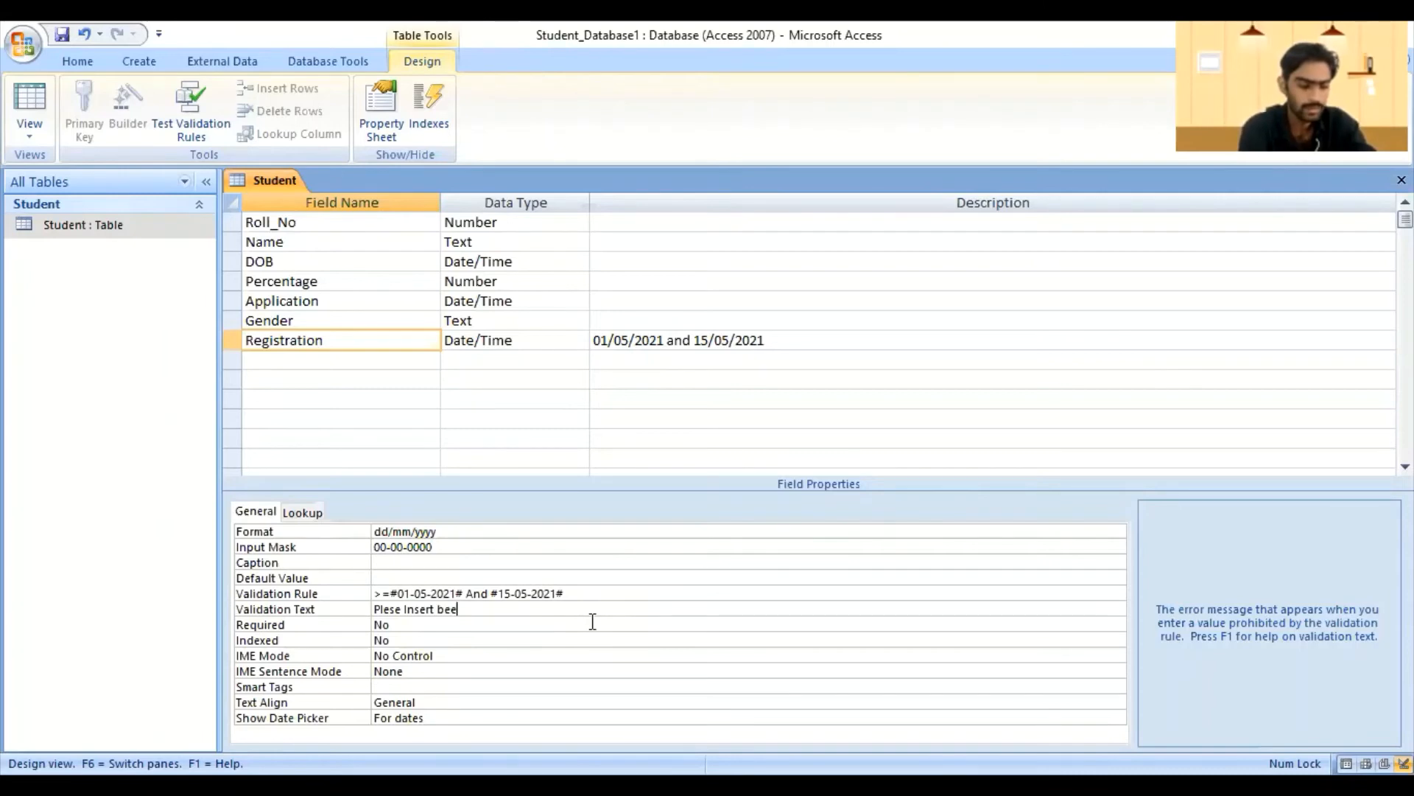
pyautogui.write('tween')
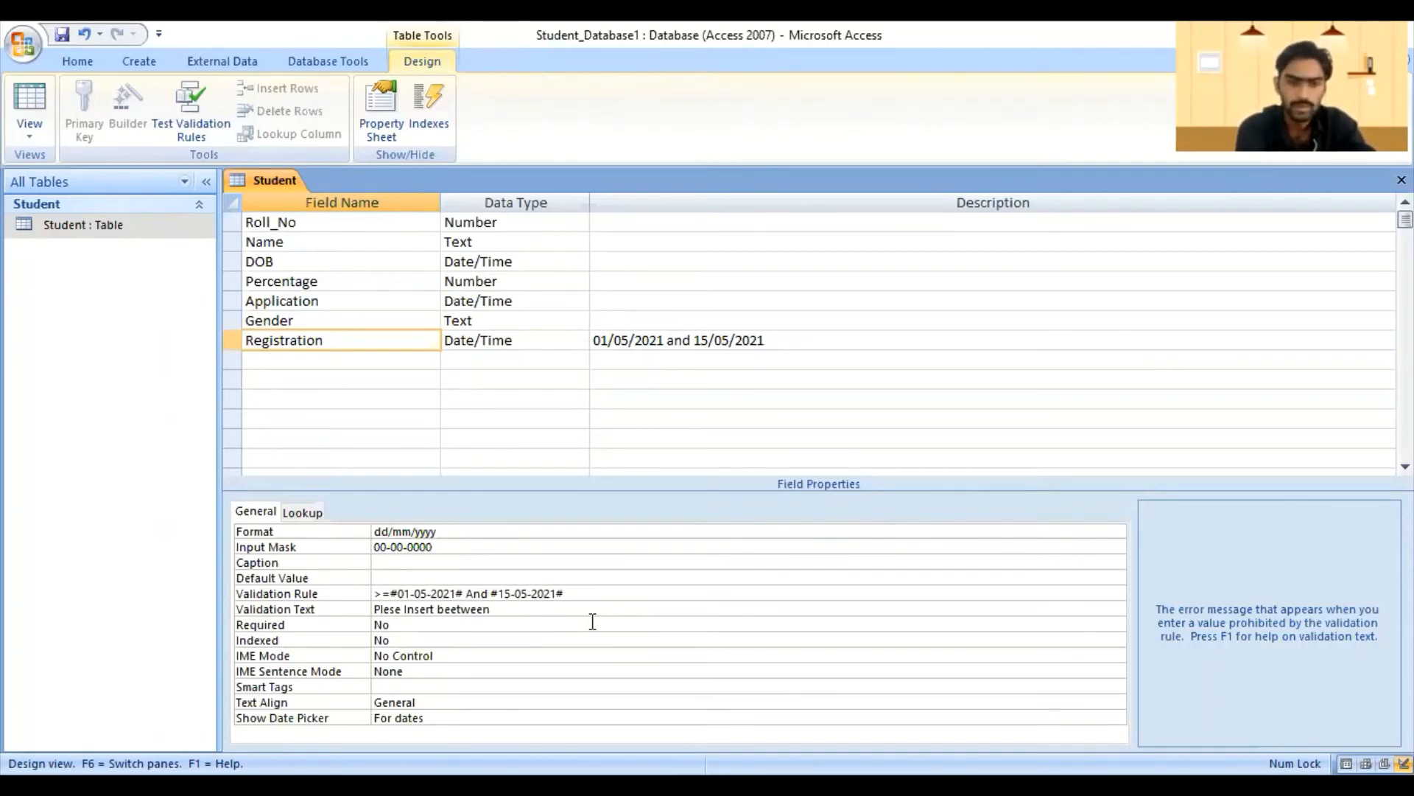
pyautogui.press('BackSpace')
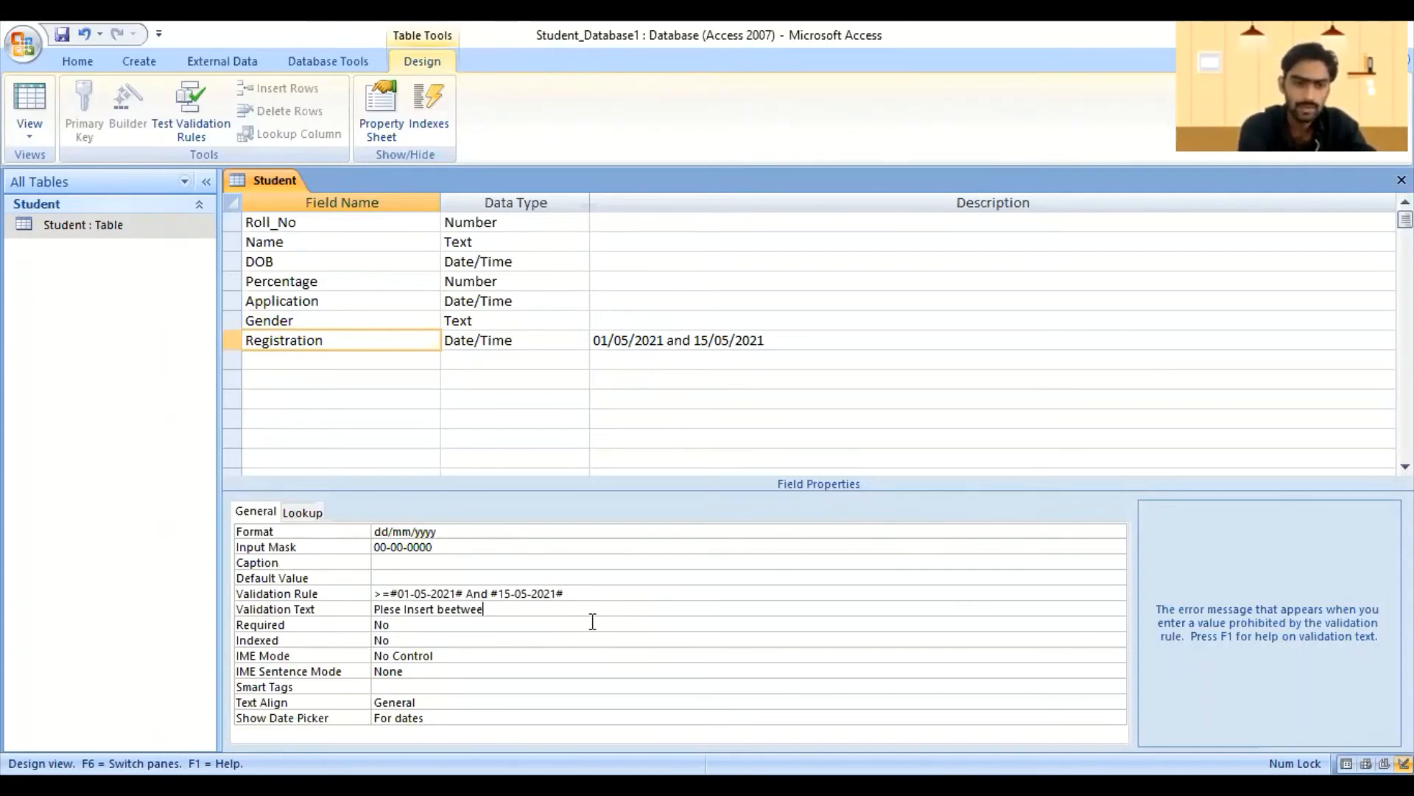
pyautogui.press('BackSpace')
pyautogui.press('BackSpace')
pyautogui.press('BackSpace')
pyautogui.press('BackSpace')
pyautogui.press('BackSpace')
pyautogui.write('te')
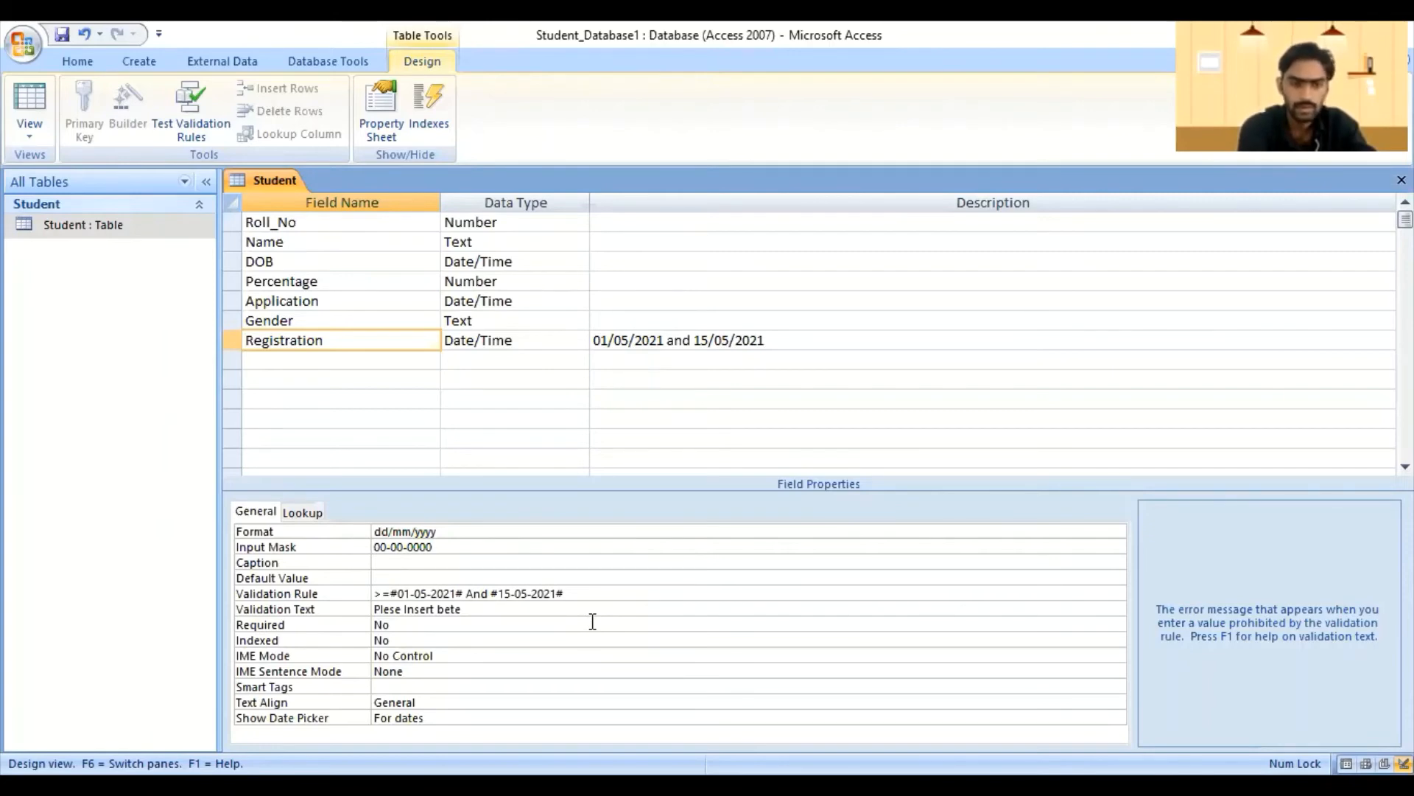
pyautogui.press('BackSpace')
pyautogui.write('w')
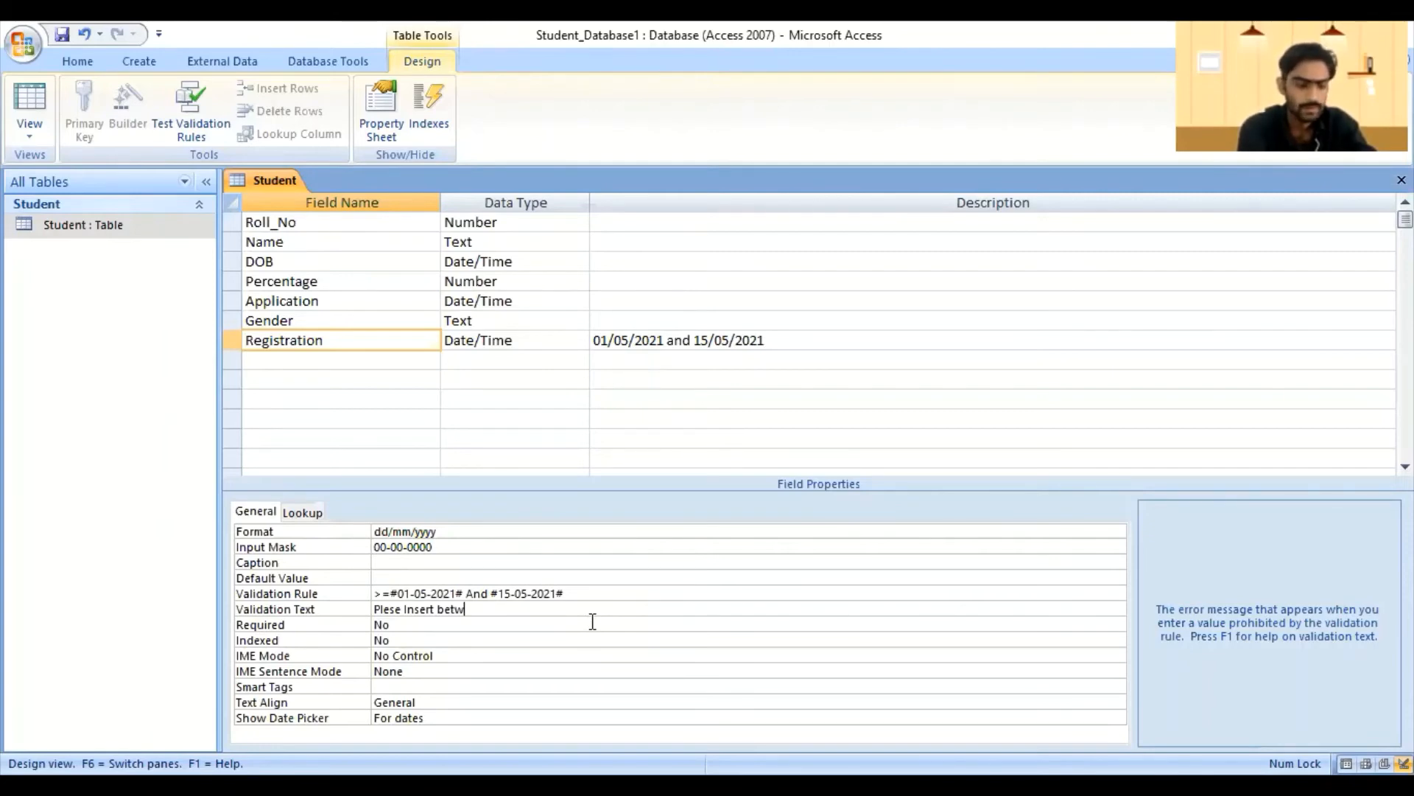
pyautogui.write('een')
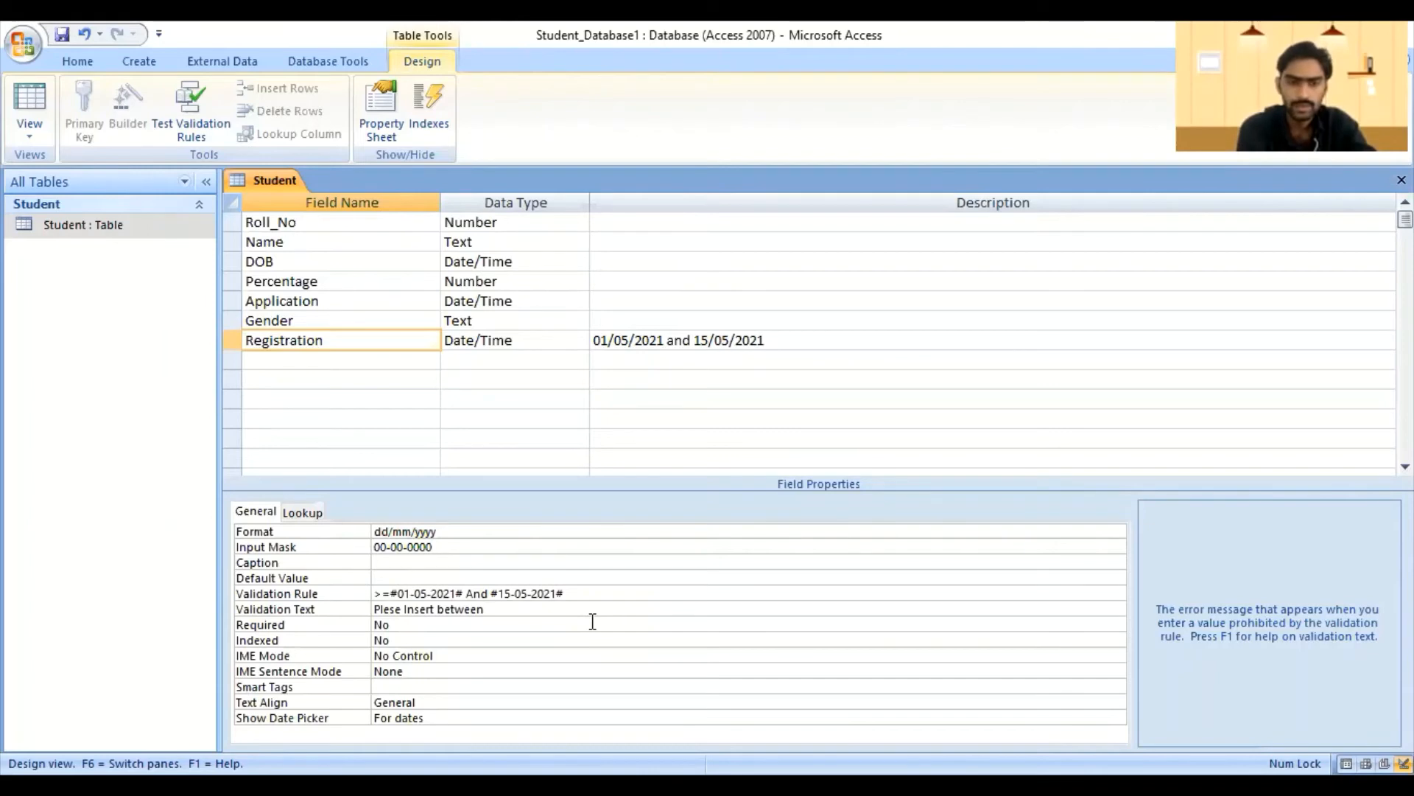
# - Finish the Validation Text with "01 may to 15 May." and correct its first word to "Please"
pyautogui.write(' 01')
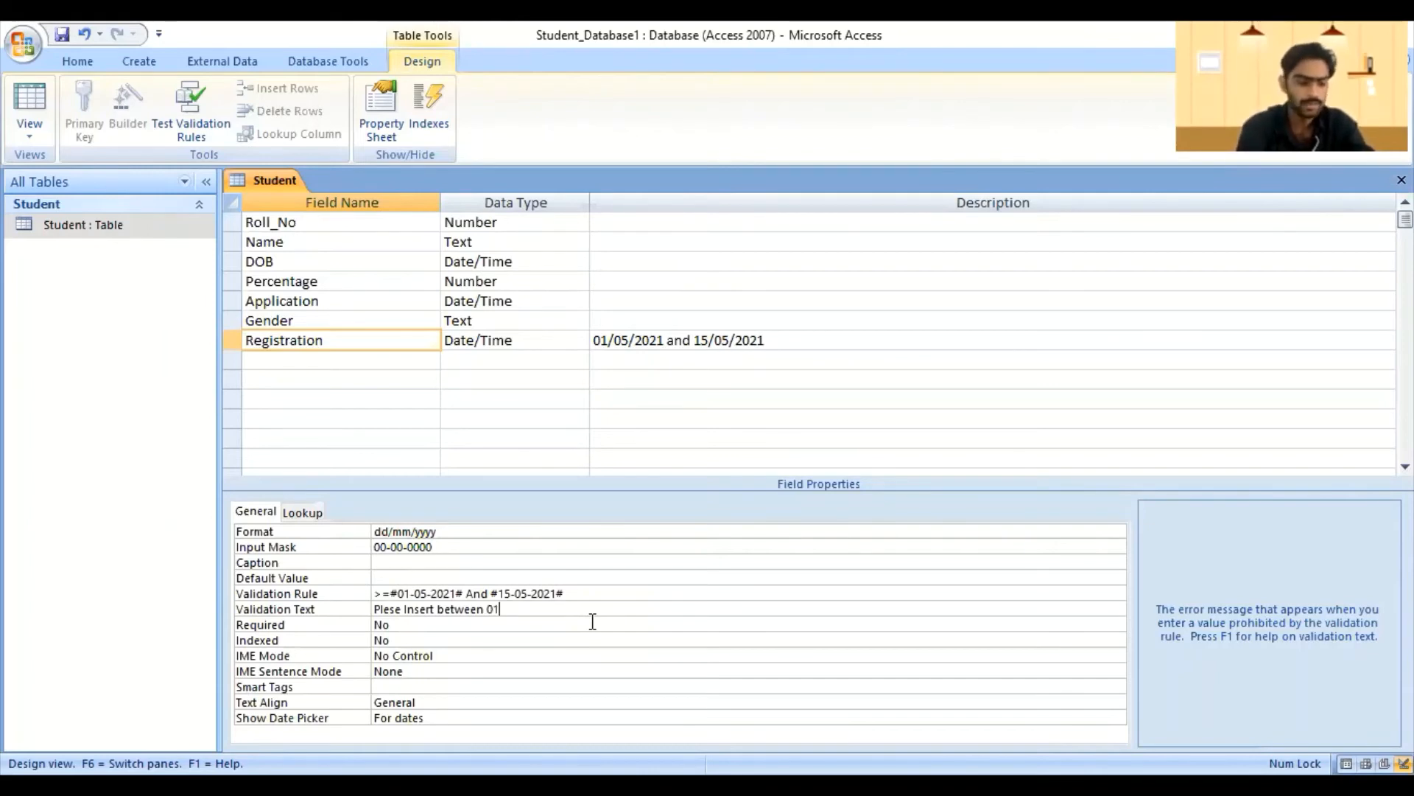
pyautogui.write(' may')
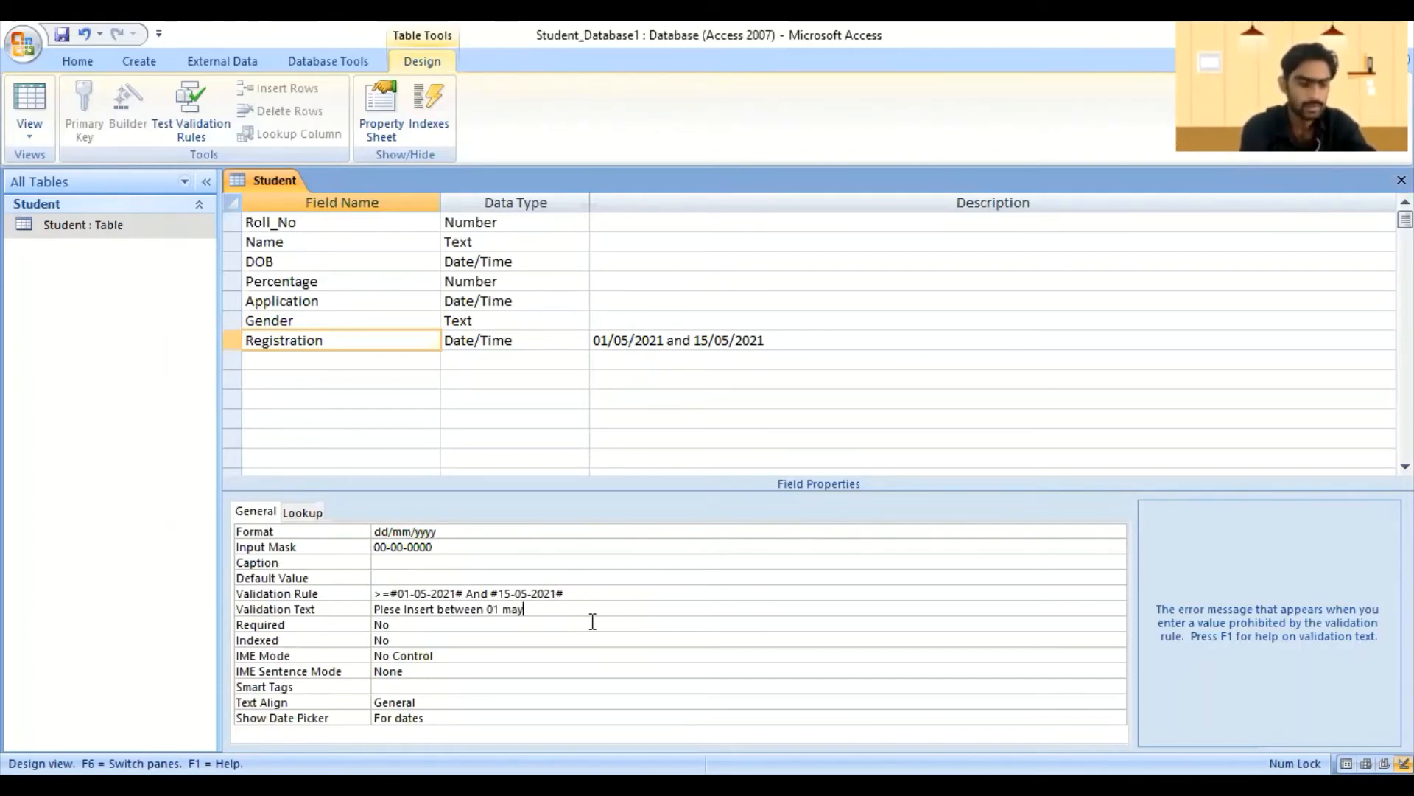
pyautogui.write(' to')
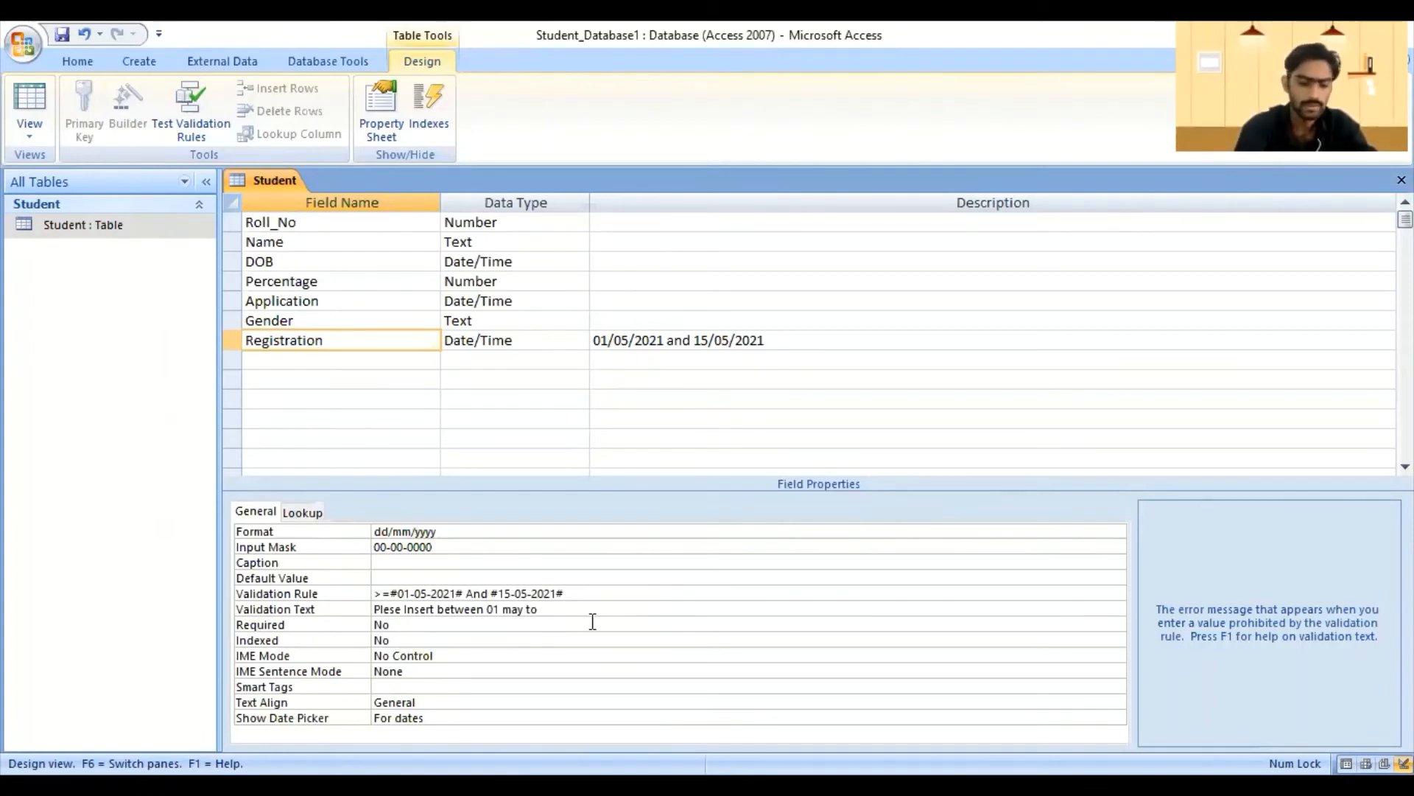
pyautogui.write(' 15 Ma')
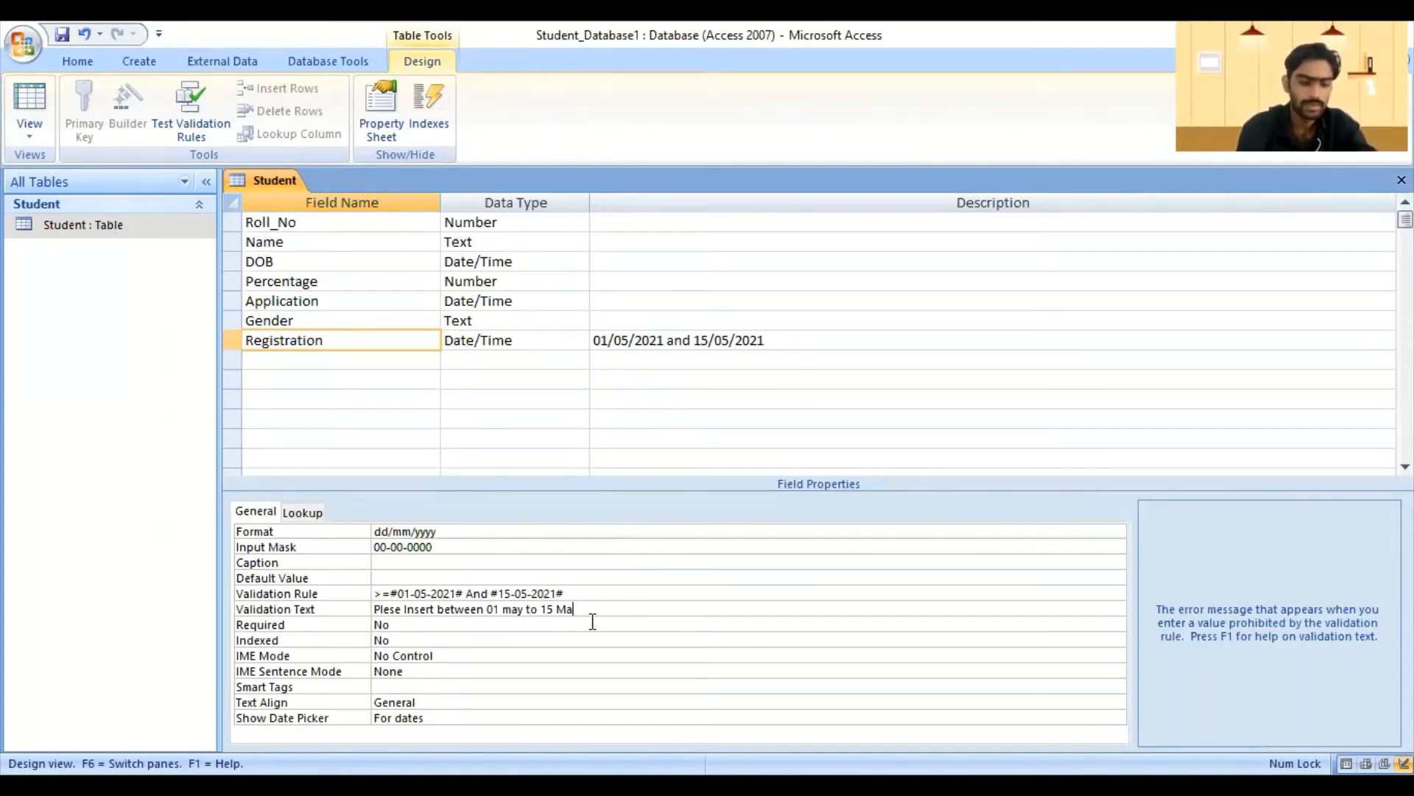
pyautogui.write('y.')
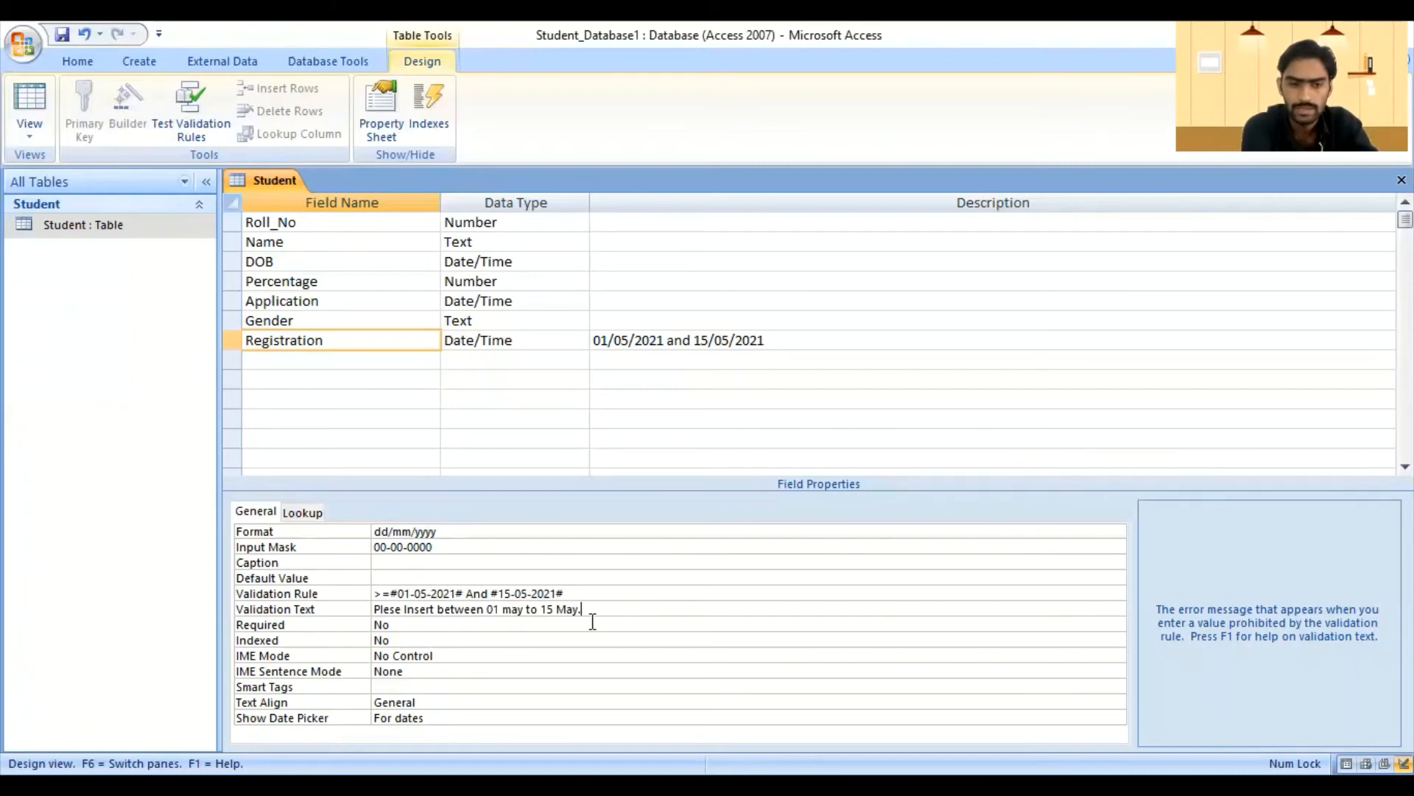
pyautogui.click(389, 610)
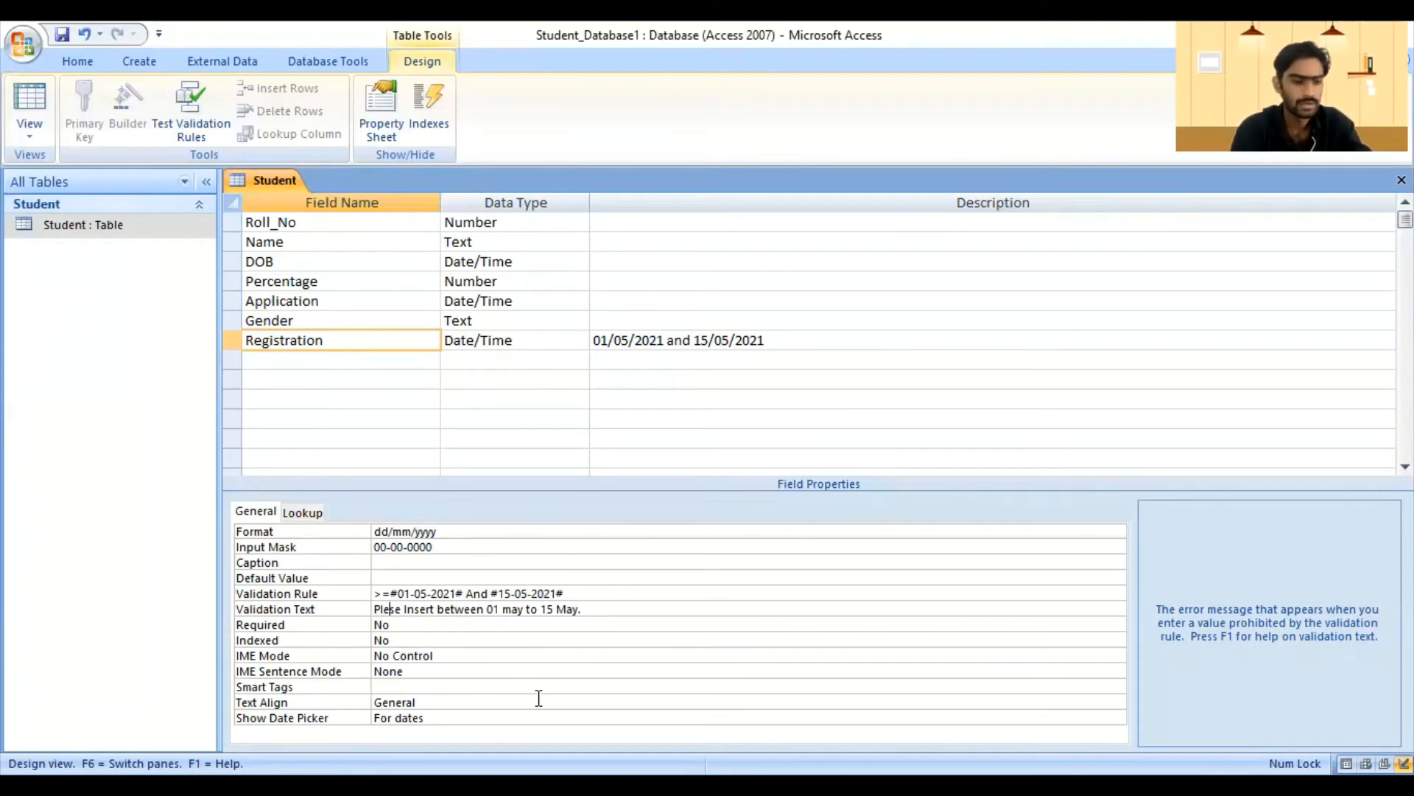
pyautogui.write('a')
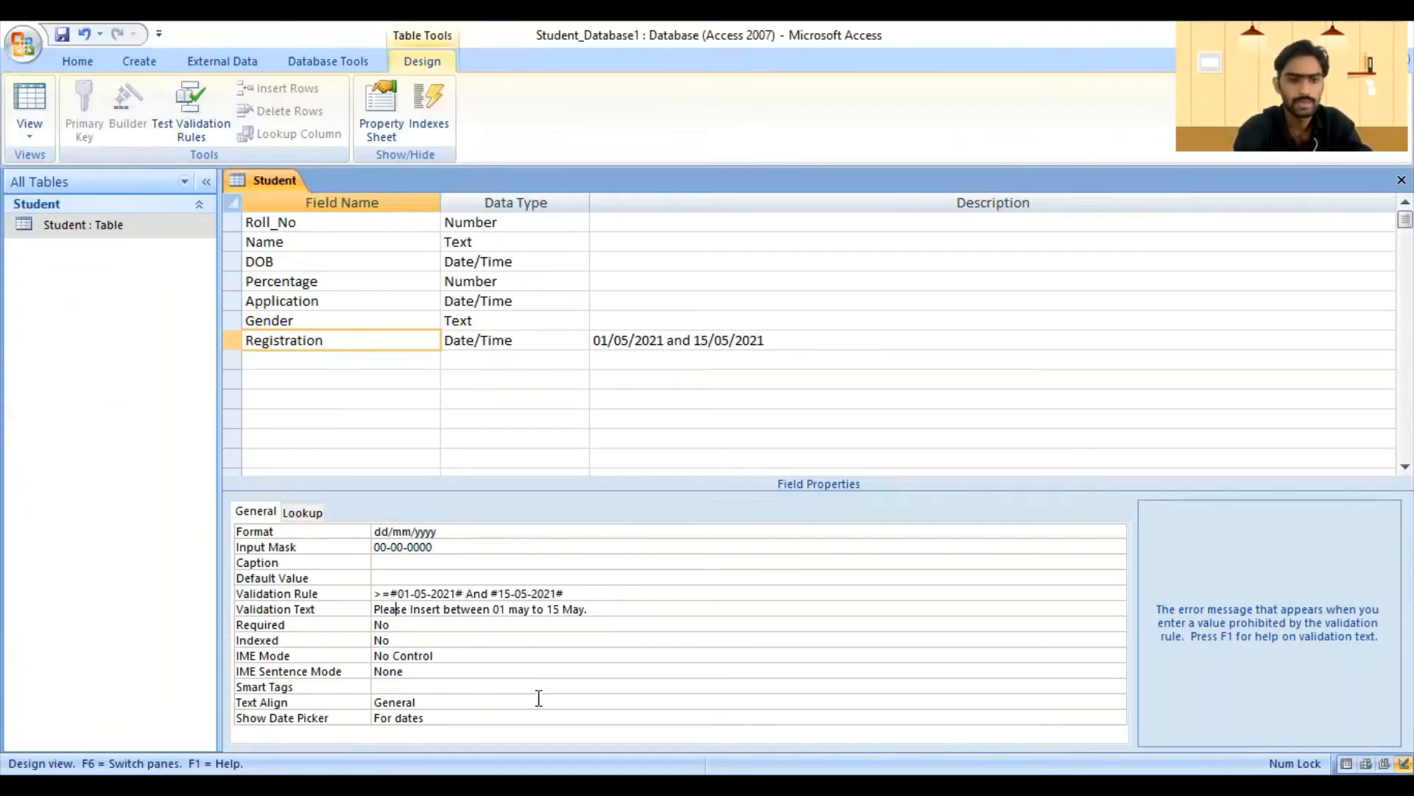
# - Save the Student table design and agree to test the existing data against the new rules
pyautogui.rightClick(258, 182)
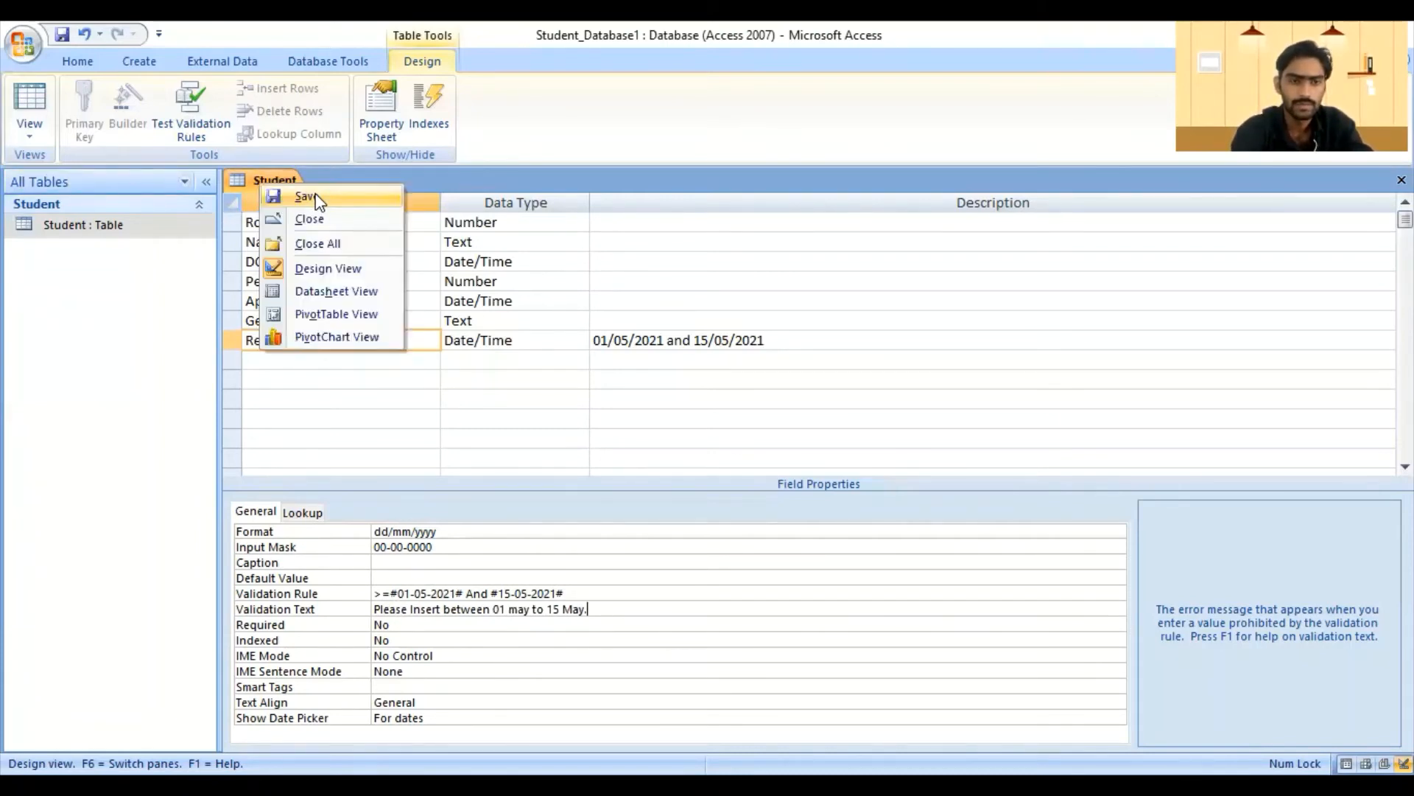
pyautogui.click(318, 199)
pyautogui.click(625, 466)
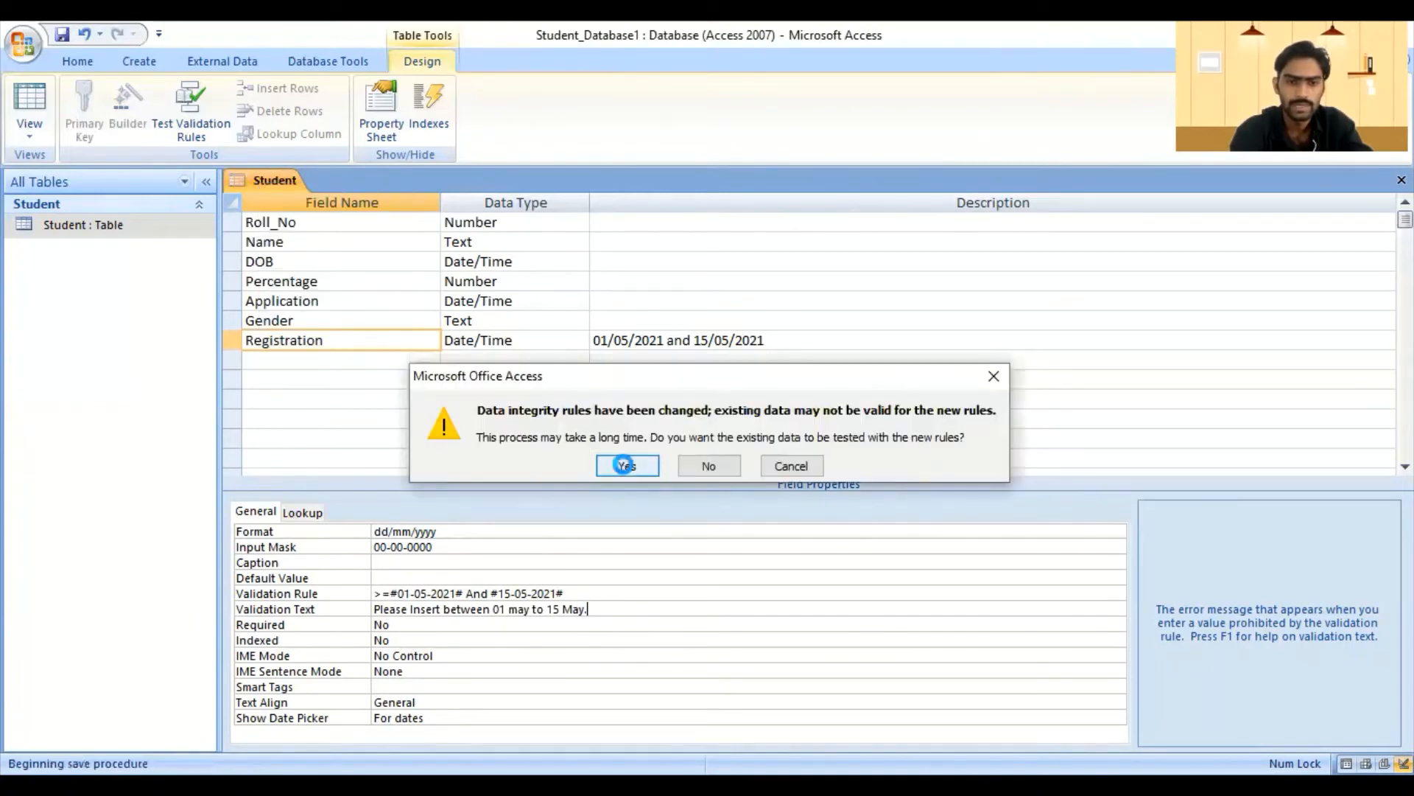
pyautogui.click(627, 485)
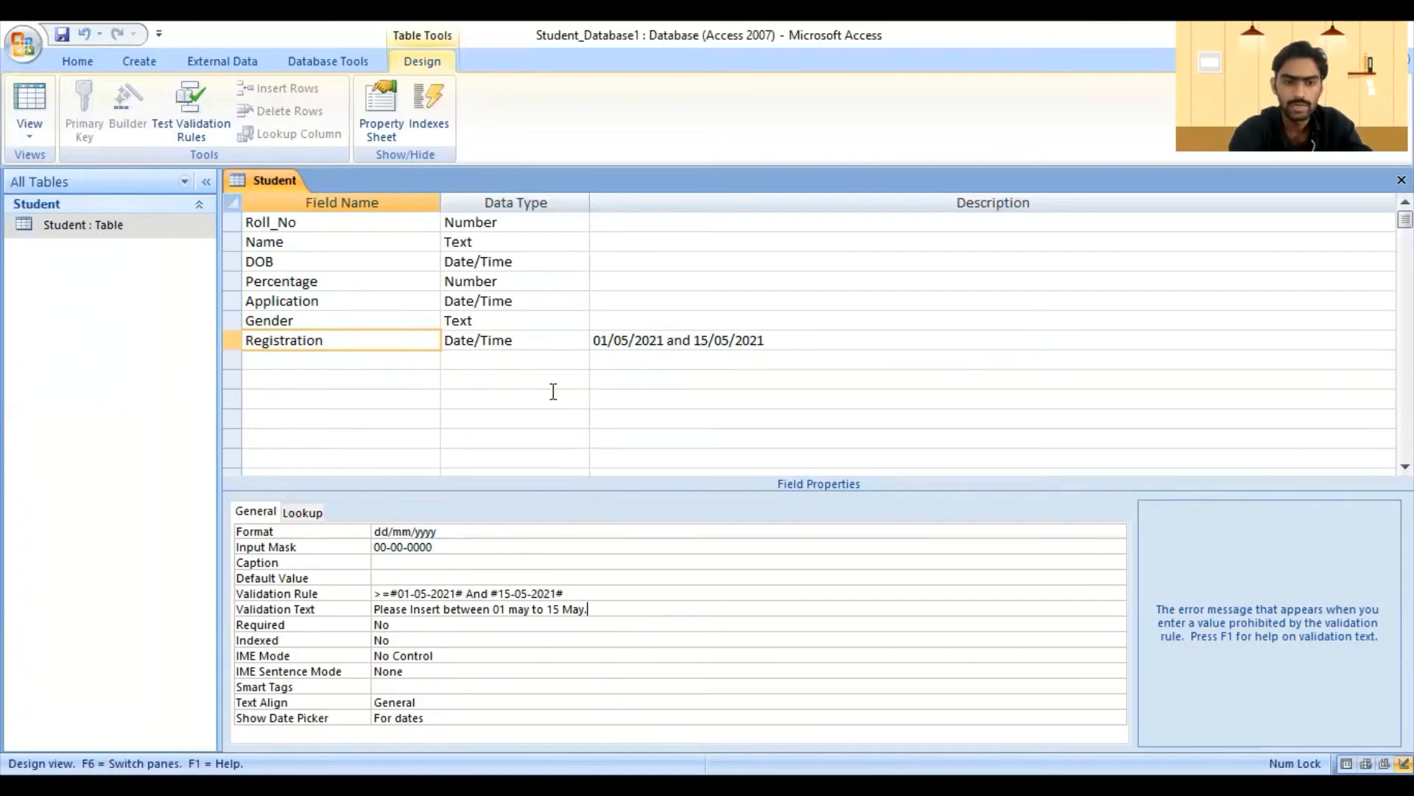
# - Switch the Student table to Datasheet View and try 01-05-2021 as the first record's Registration date
pyautogui.rightClick(263, 184)
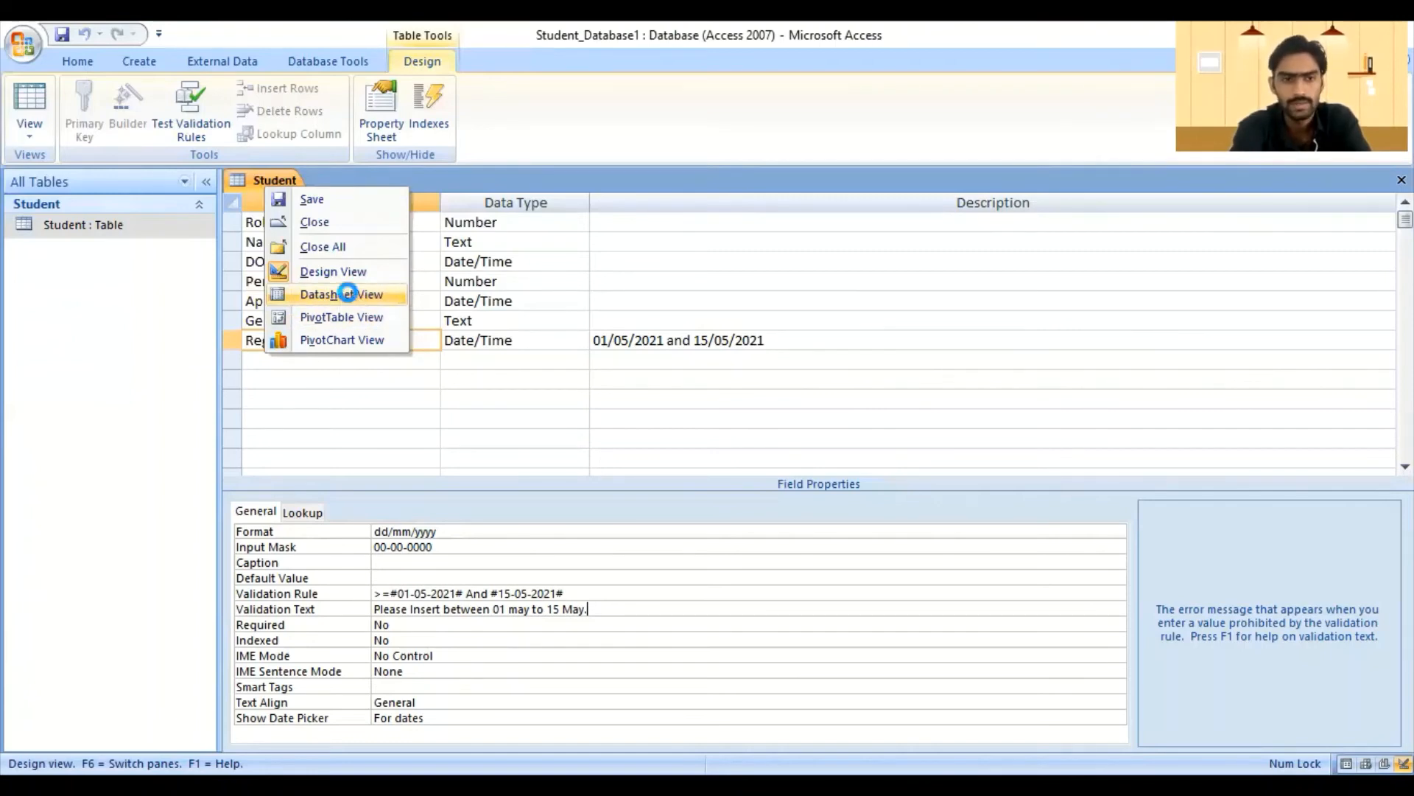
pyautogui.click(347, 294)
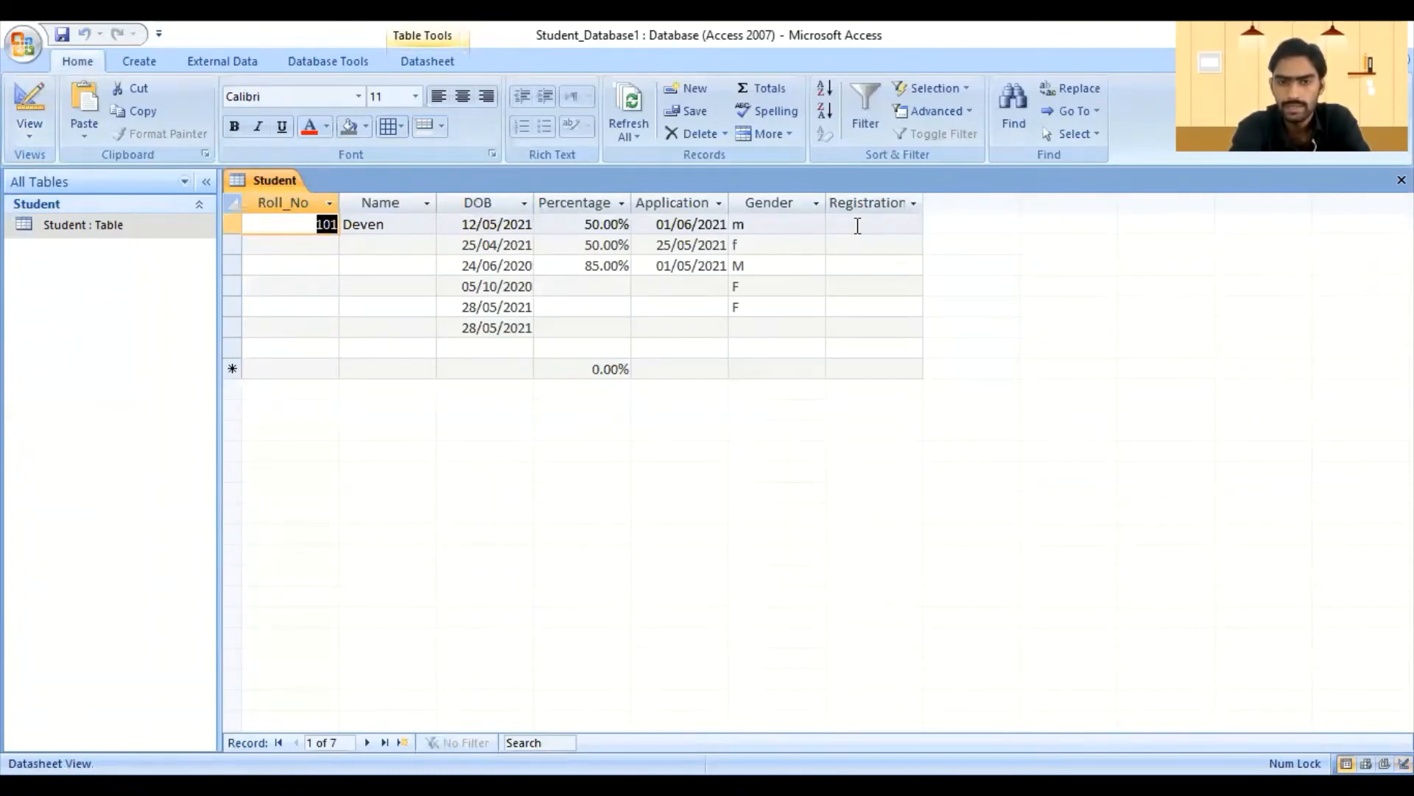
pyautogui.click(848, 224)
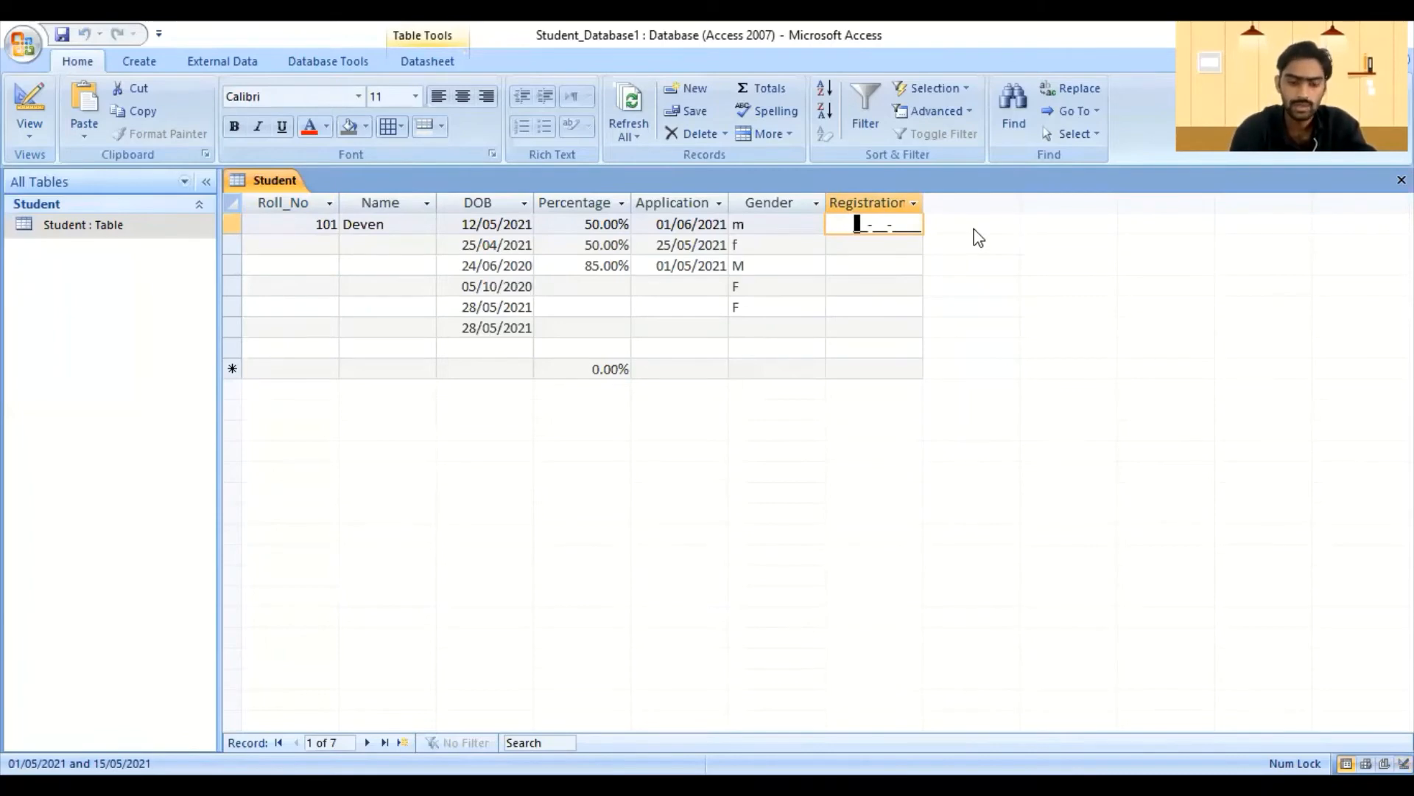
pyautogui.write('01-')
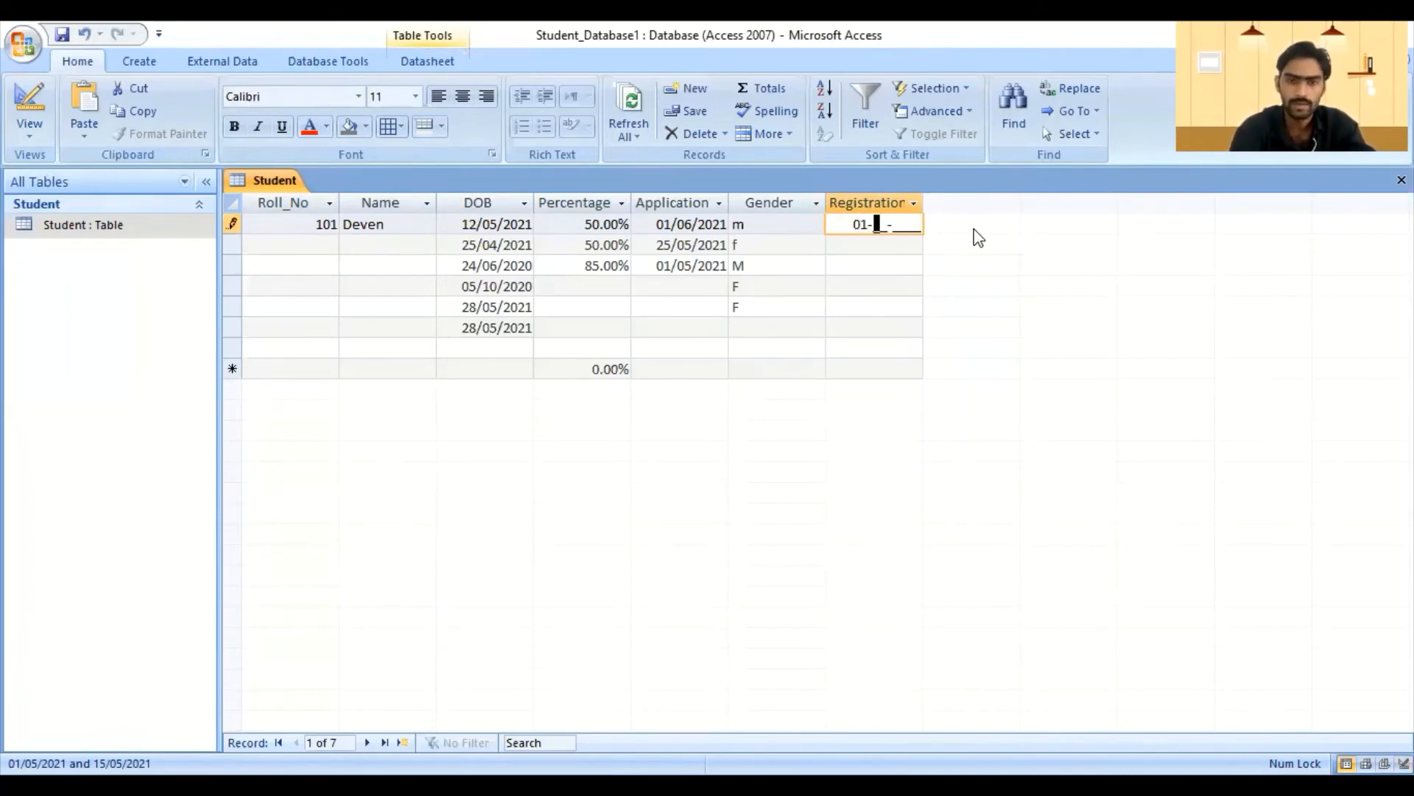
pyautogui.write('05-2021')
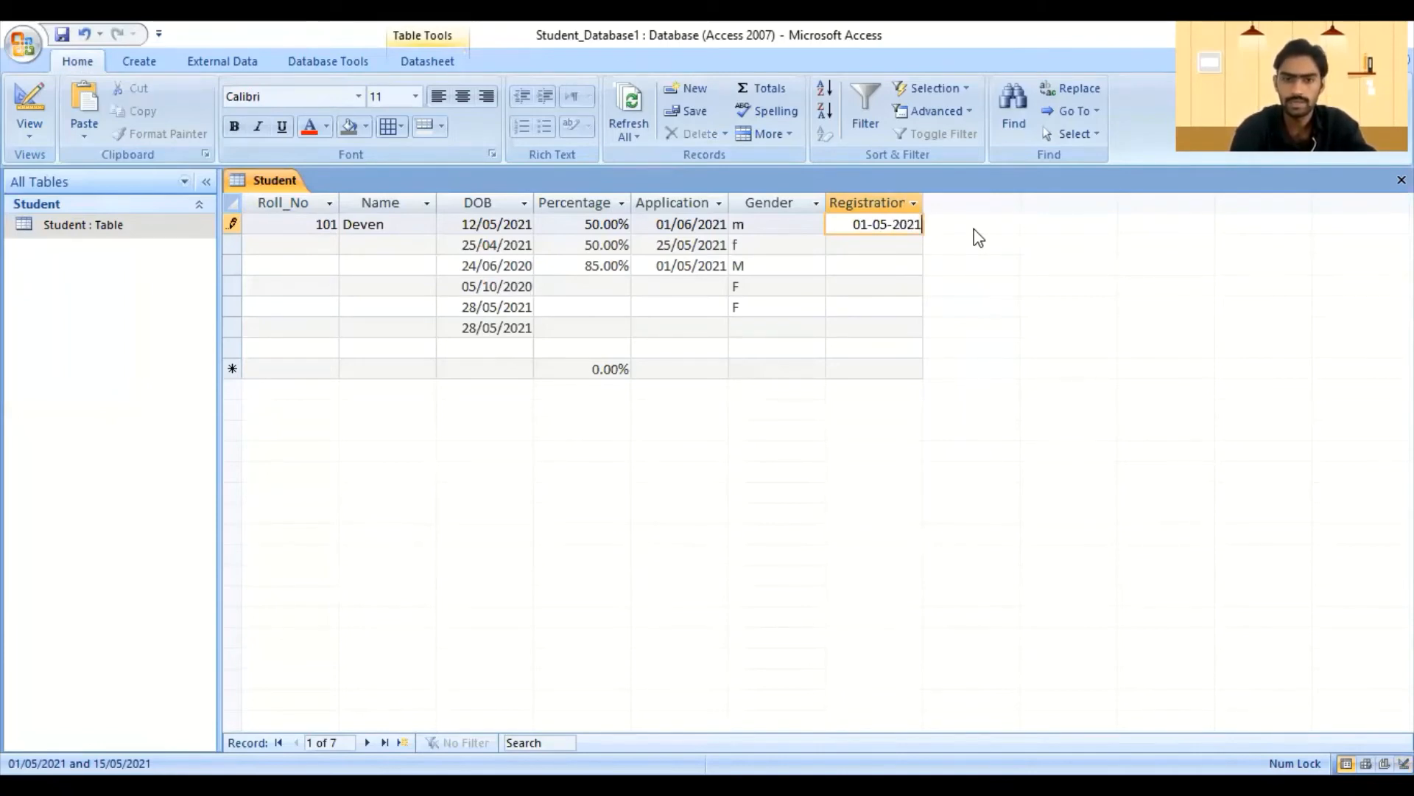
pyautogui.press('Return')
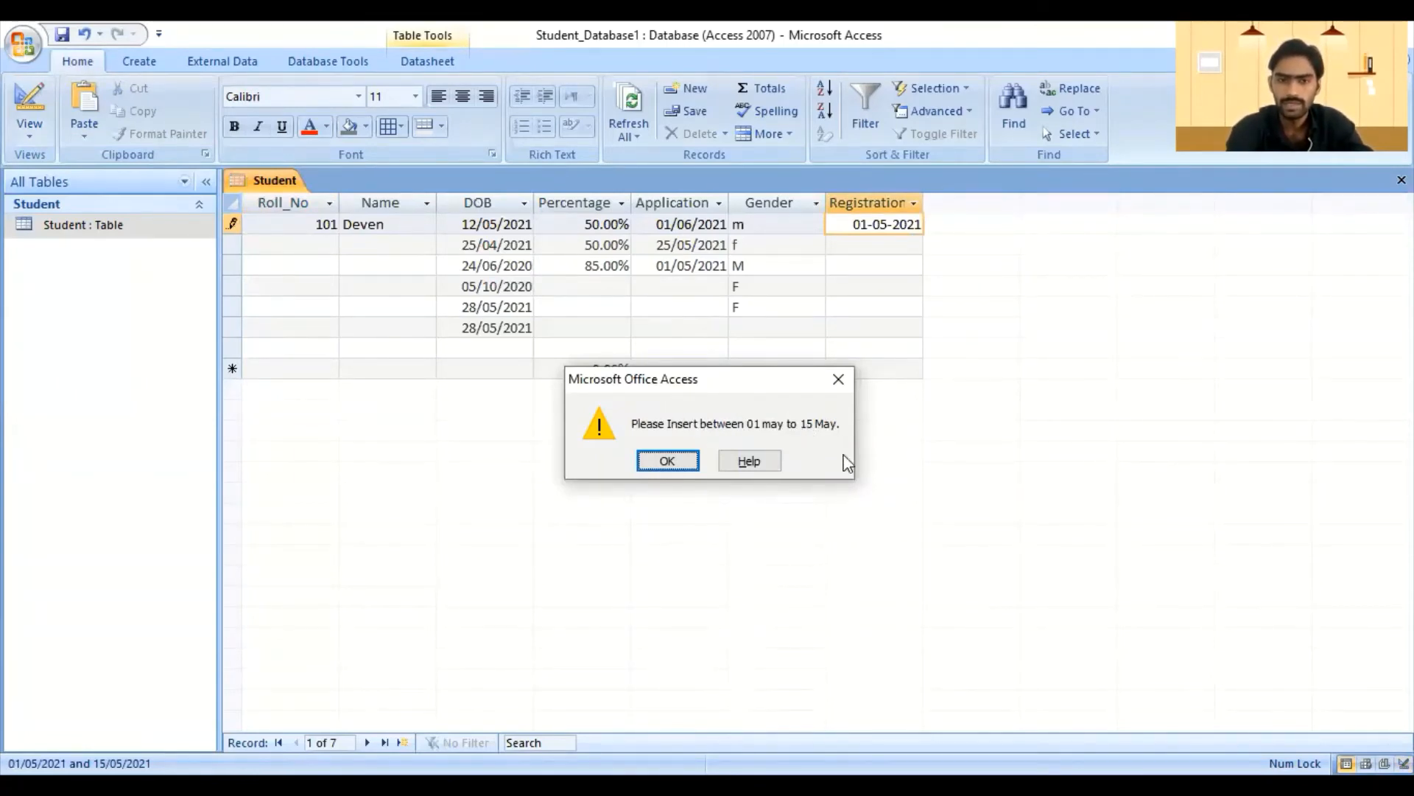
pyautogui.click(676, 460)
# - Try 02-05-2021 as the first record's Registration date and dismiss the validation message
pyautogui.press('Left')
pyautogui.press('Left')
pyautogui.press('Left')
pyautogui.press('Left')
pyautogui.press('Left')
pyautogui.press('Left')
pyautogui.press('Left')
pyautogui.press('Left')
pyautogui.press('Right')
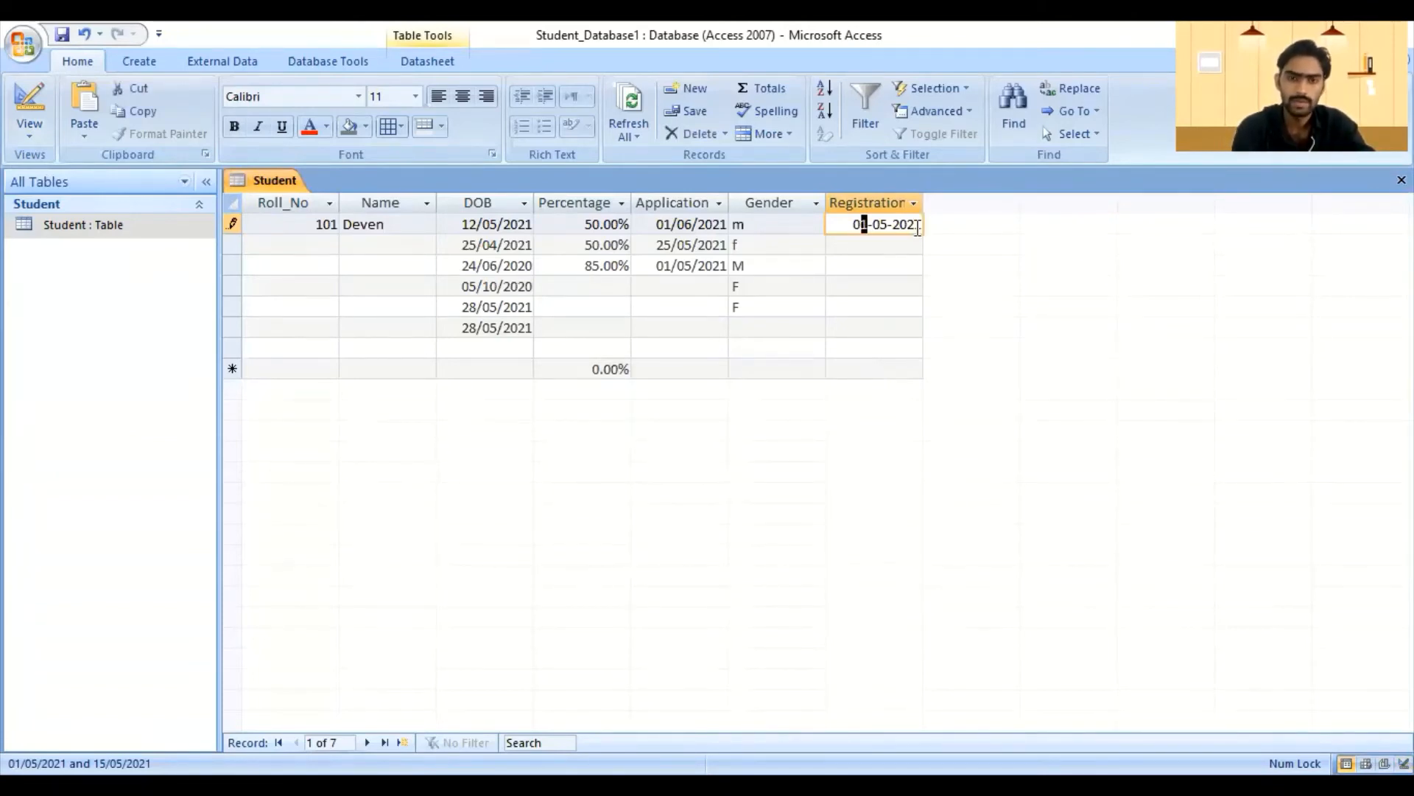
pyautogui.press('Left')
pyautogui.write('02')
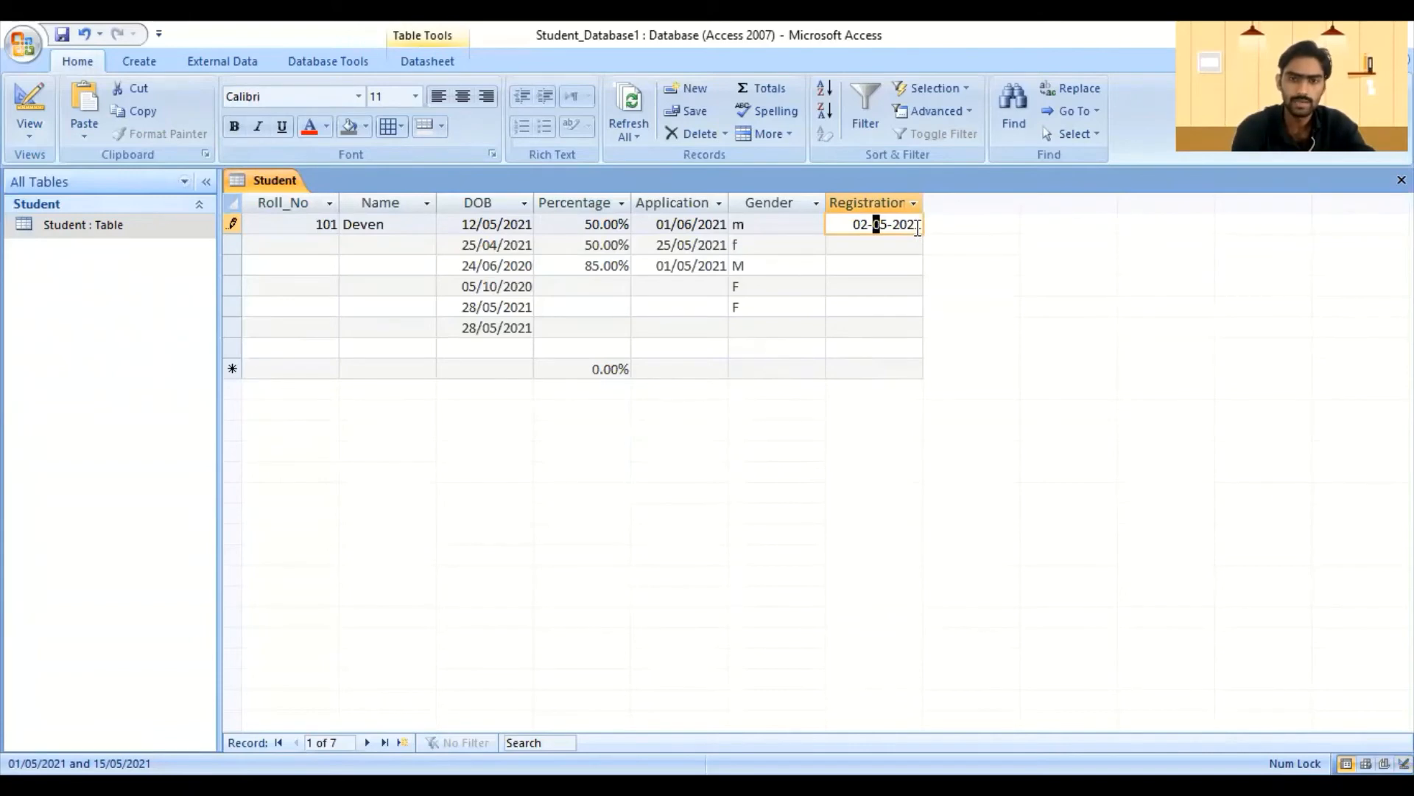
pyautogui.press('Return')
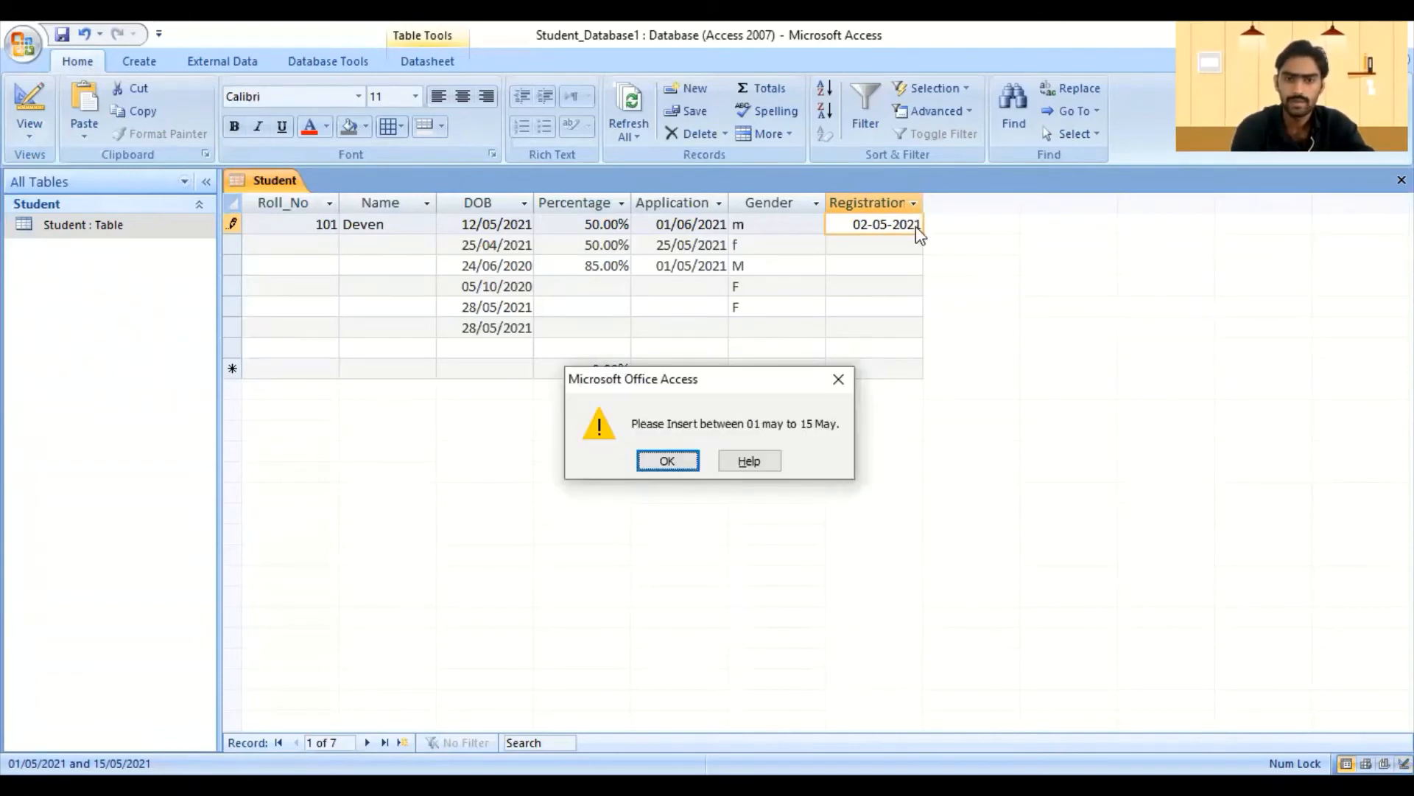
pyautogui.press('Return')
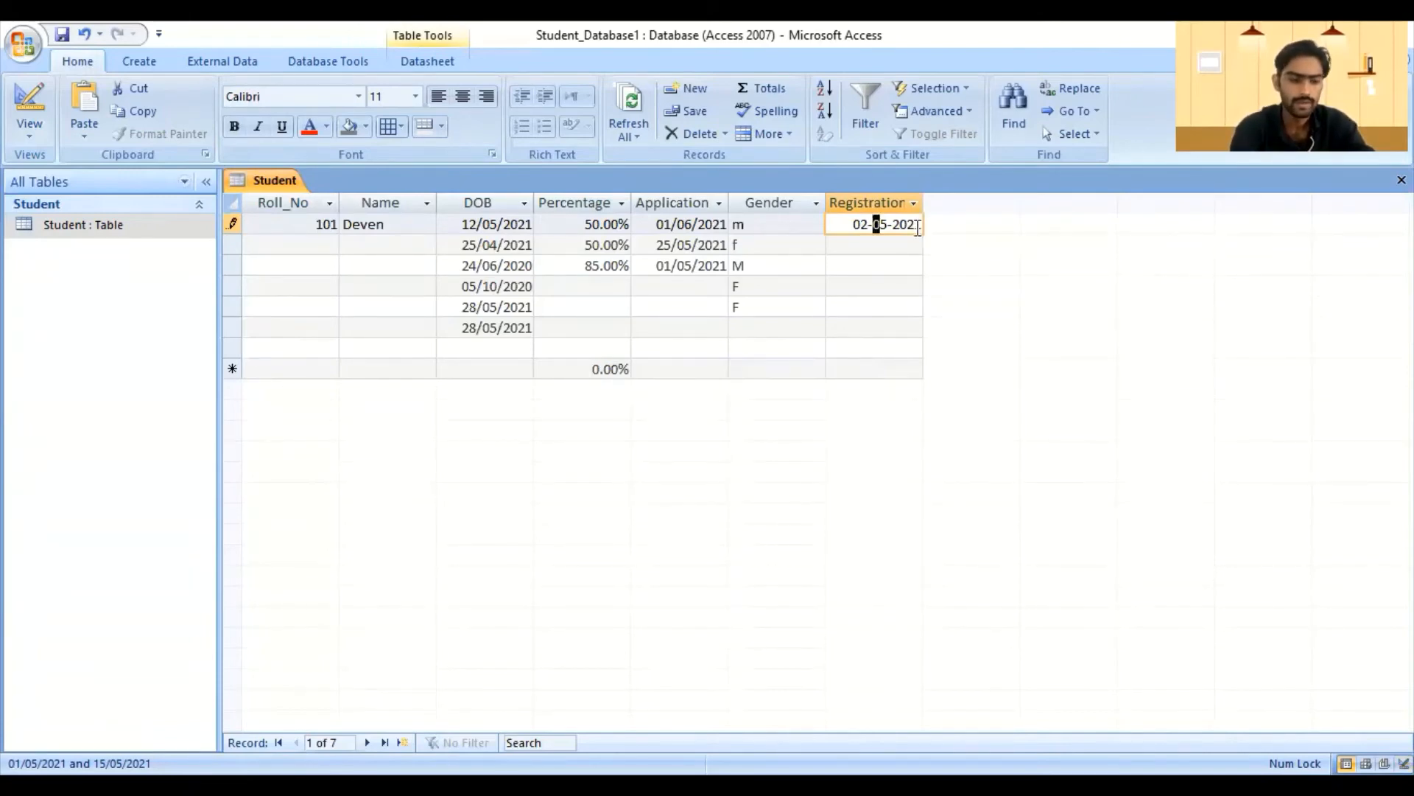
# - Try the first record's Registration date with the month changed to 04 and dismiss the validation message
pyautogui.press('Right')
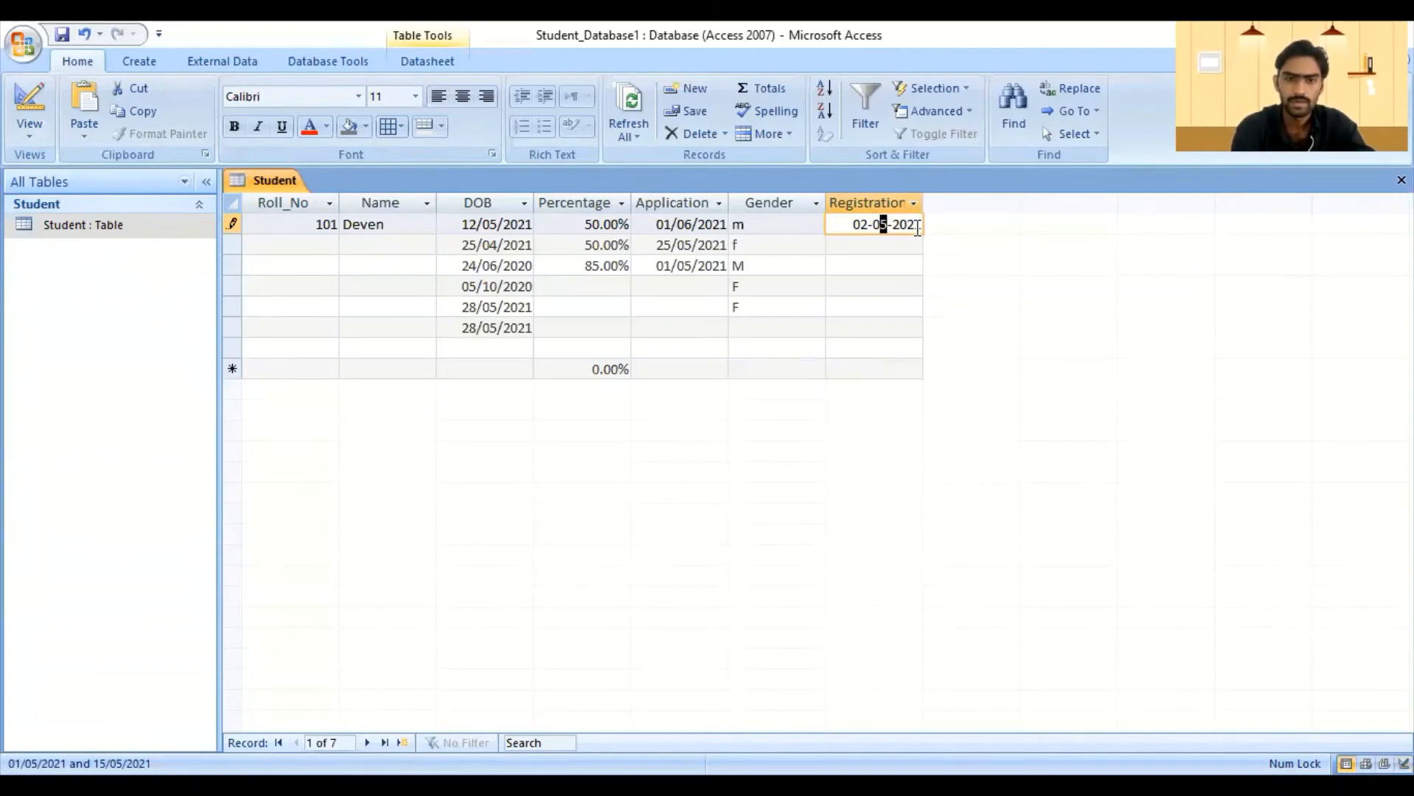
pyautogui.write('4')
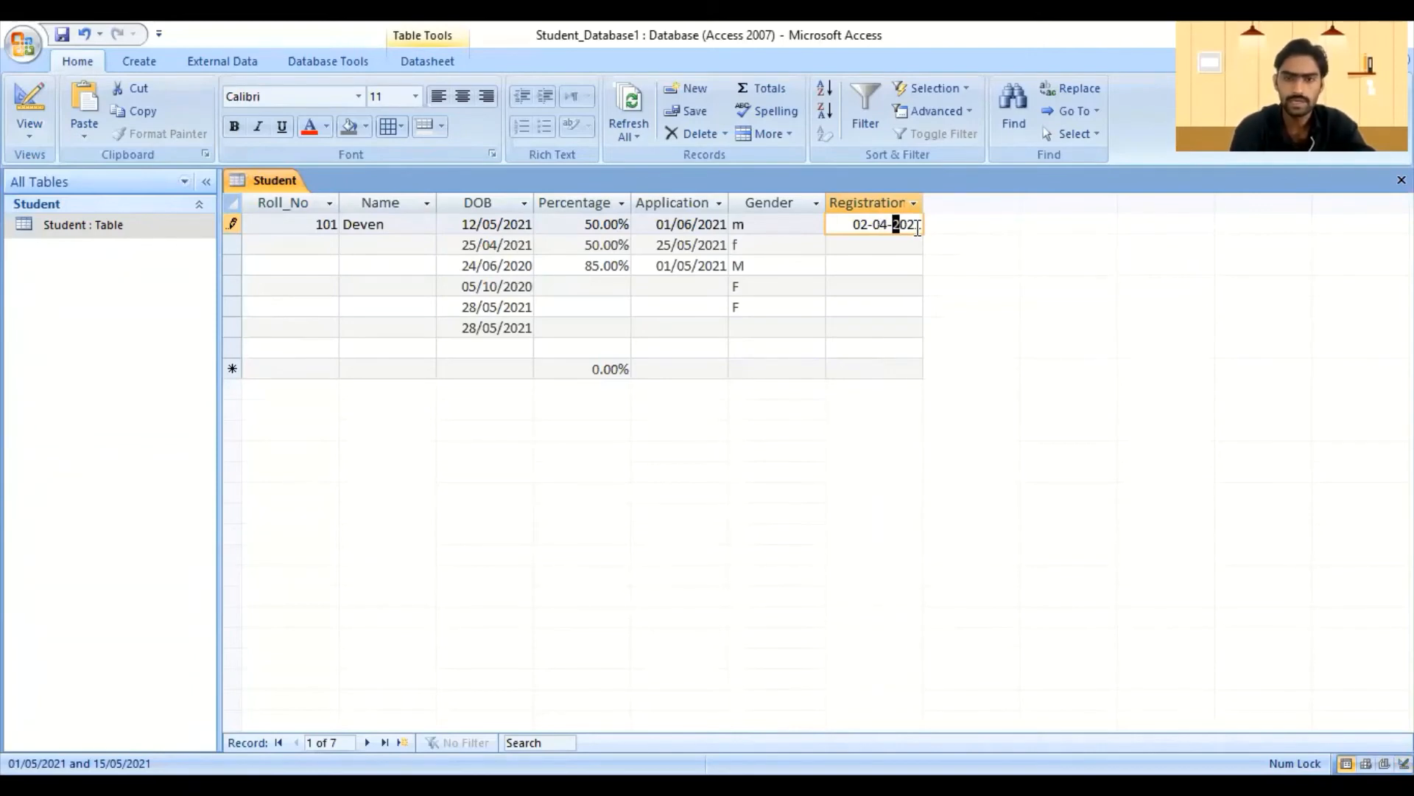
pyautogui.press('Return')
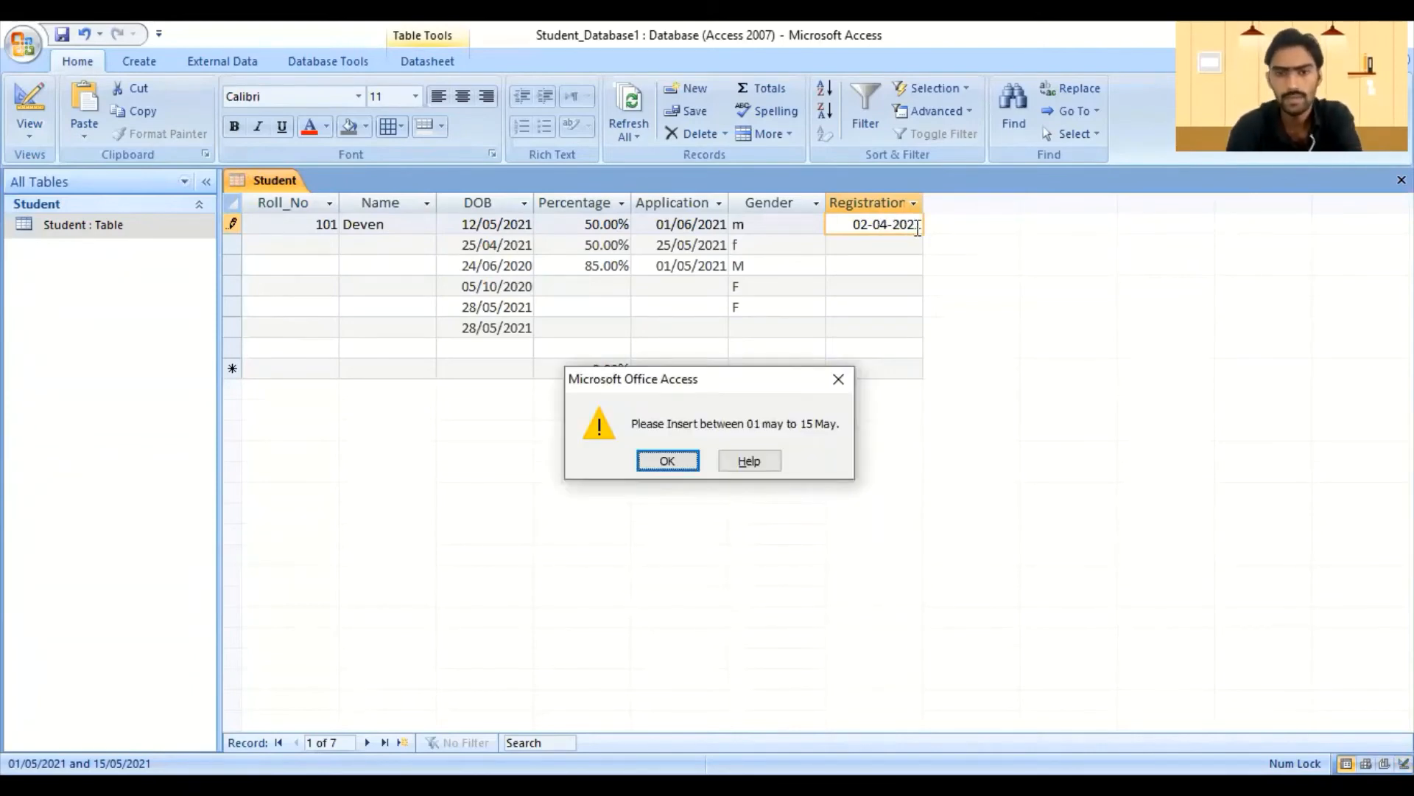
pyautogui.press('Return')
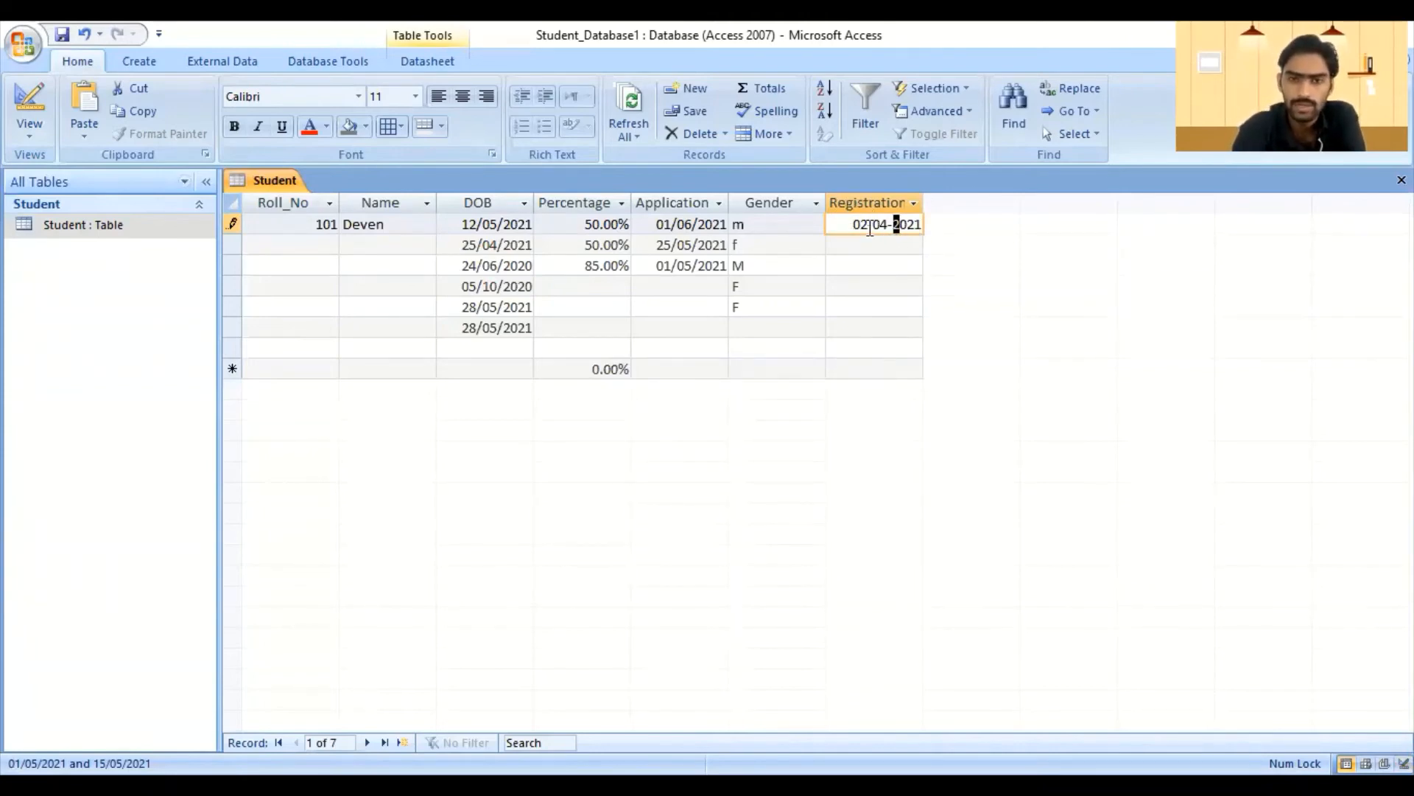
# - Replace the first record's whole Registration date with 15-05-2021 and commit it
pyautogui.click(863, 223)
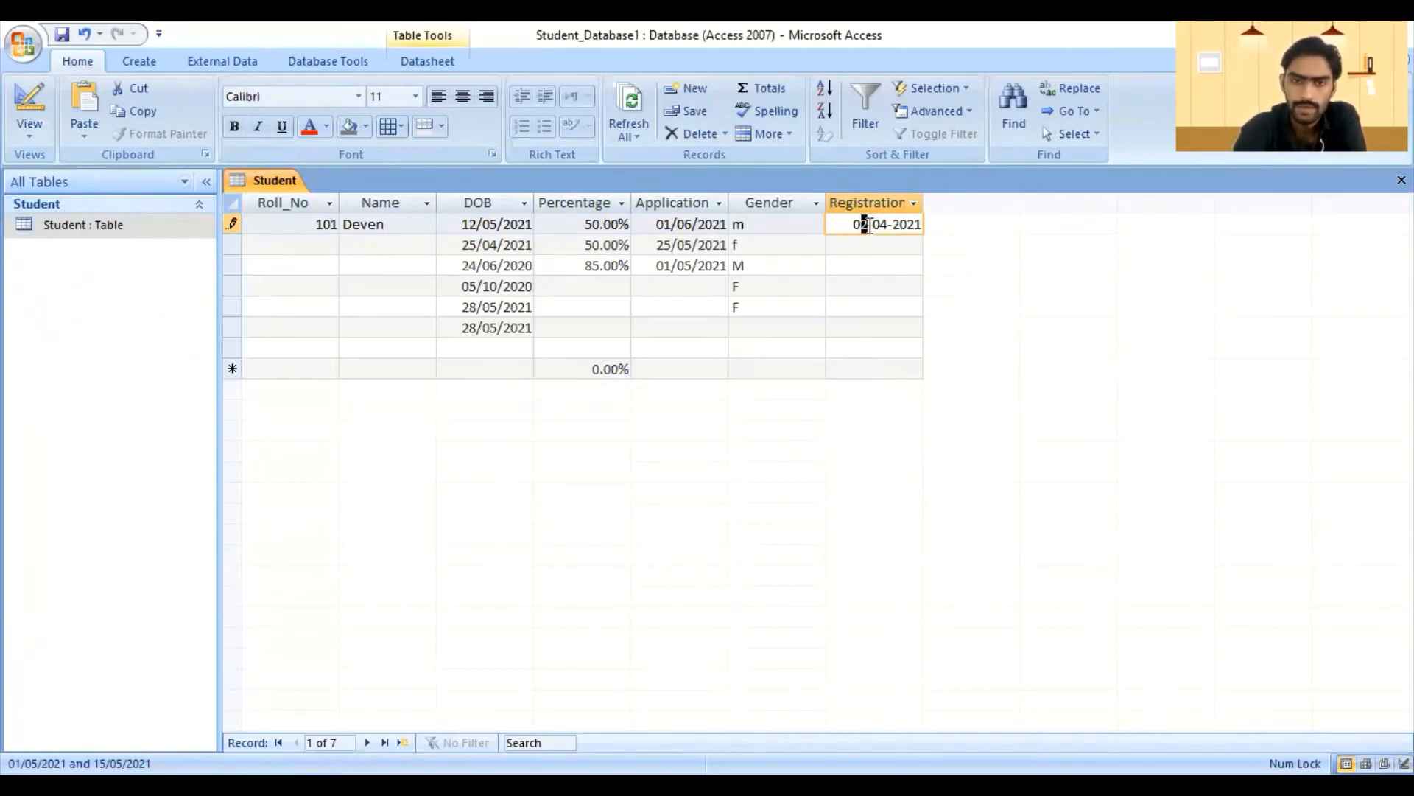
pyautogui.moveTo(849, 226); pyautogui.dragTo(988, 230)
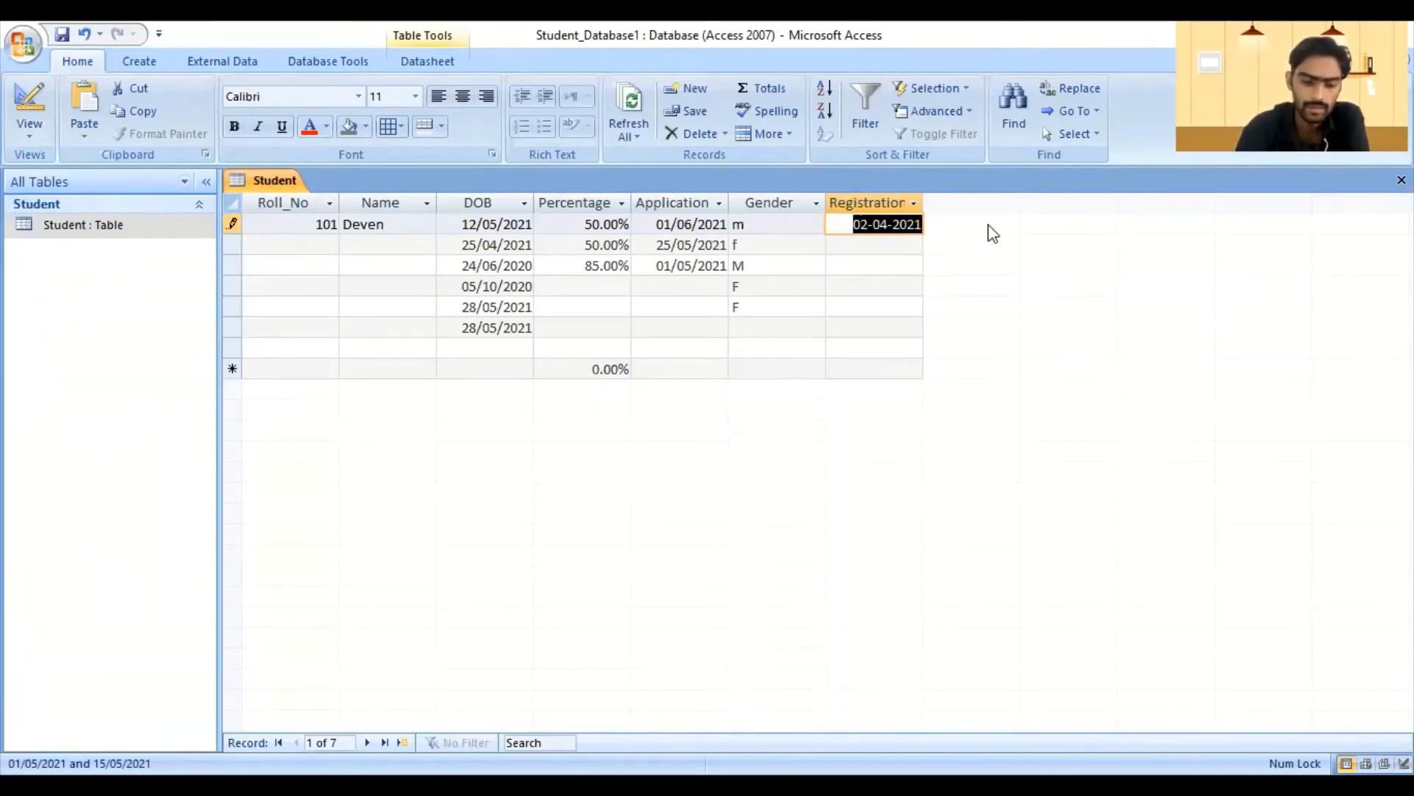
pyautogui.press('BackSpace')
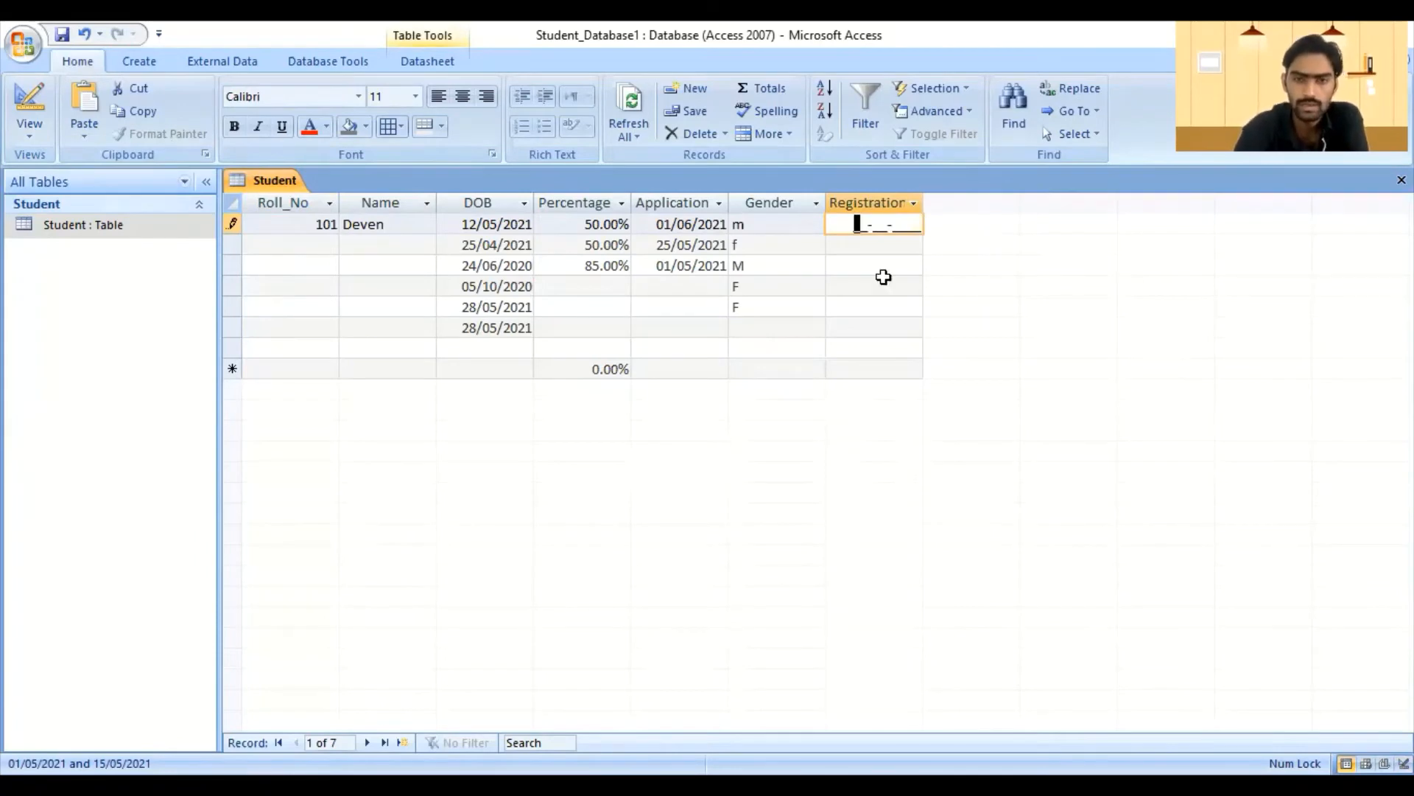
pyautogui.write('15/')
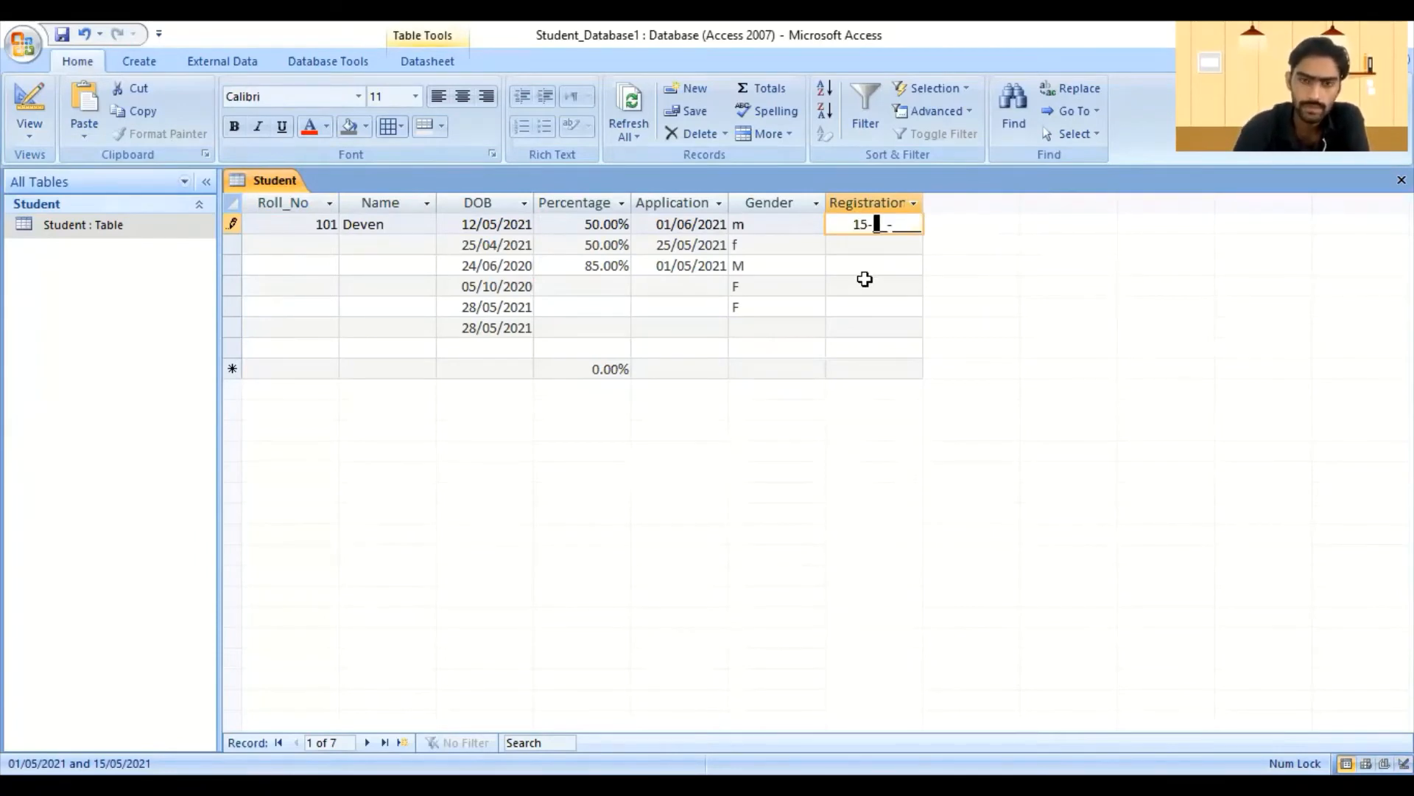
pyautogui.write('05/20')
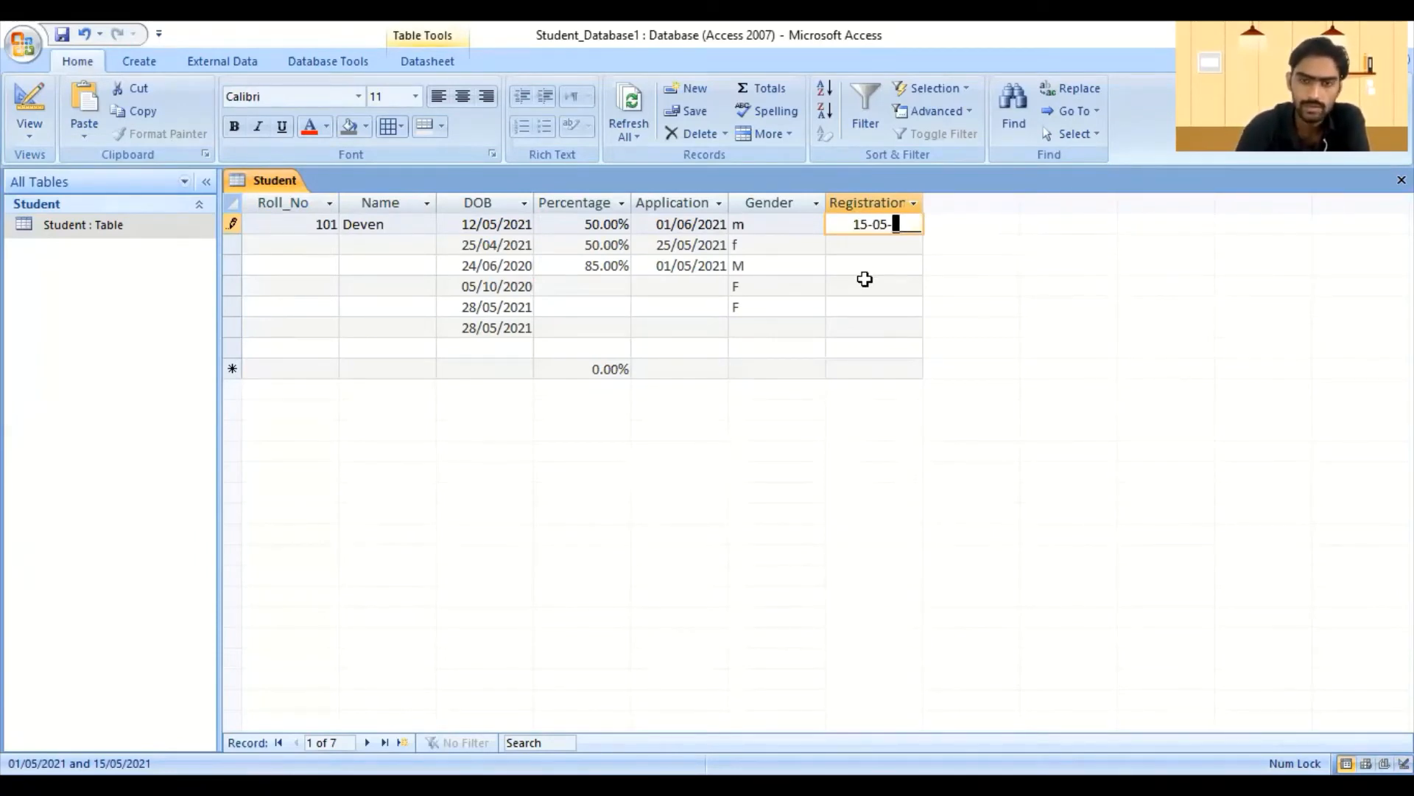
pyautogui.write('21')
pyautogui.press('Return')
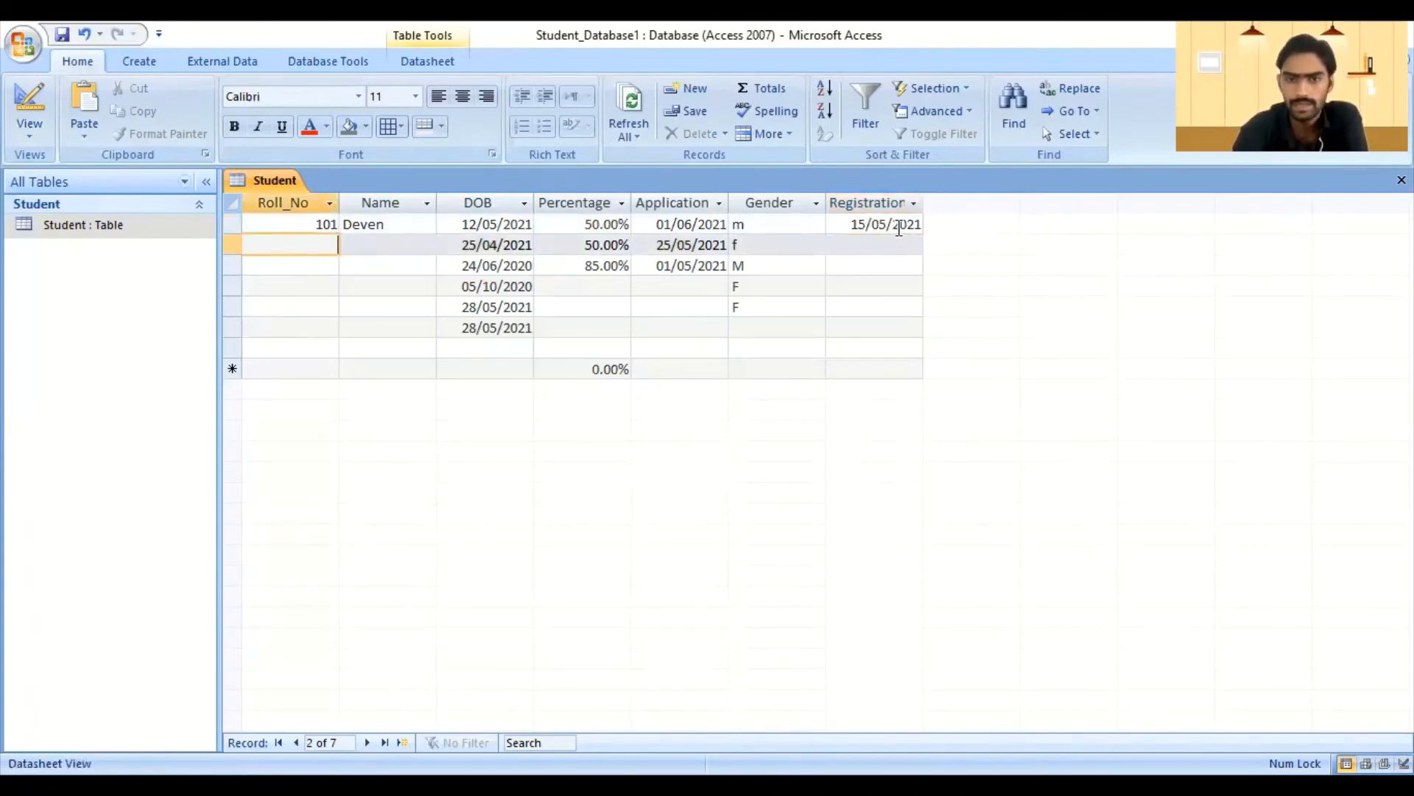
# - Try to change only the day of the first record's Registration date to 14 and dismiss the input mask message
pyautogui.click(867, 221)
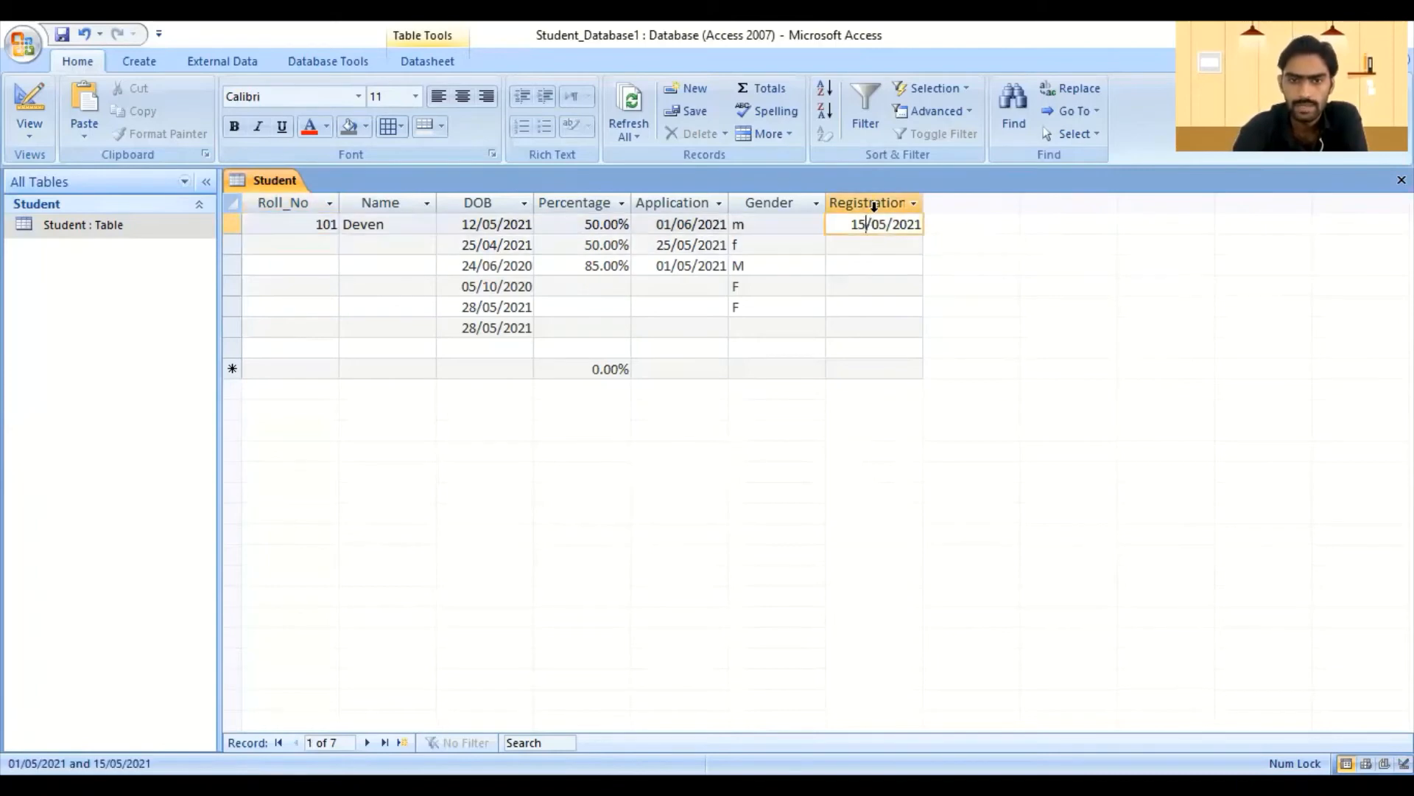
pyautogui.press('BackSpace')
pyautogui.write('4')
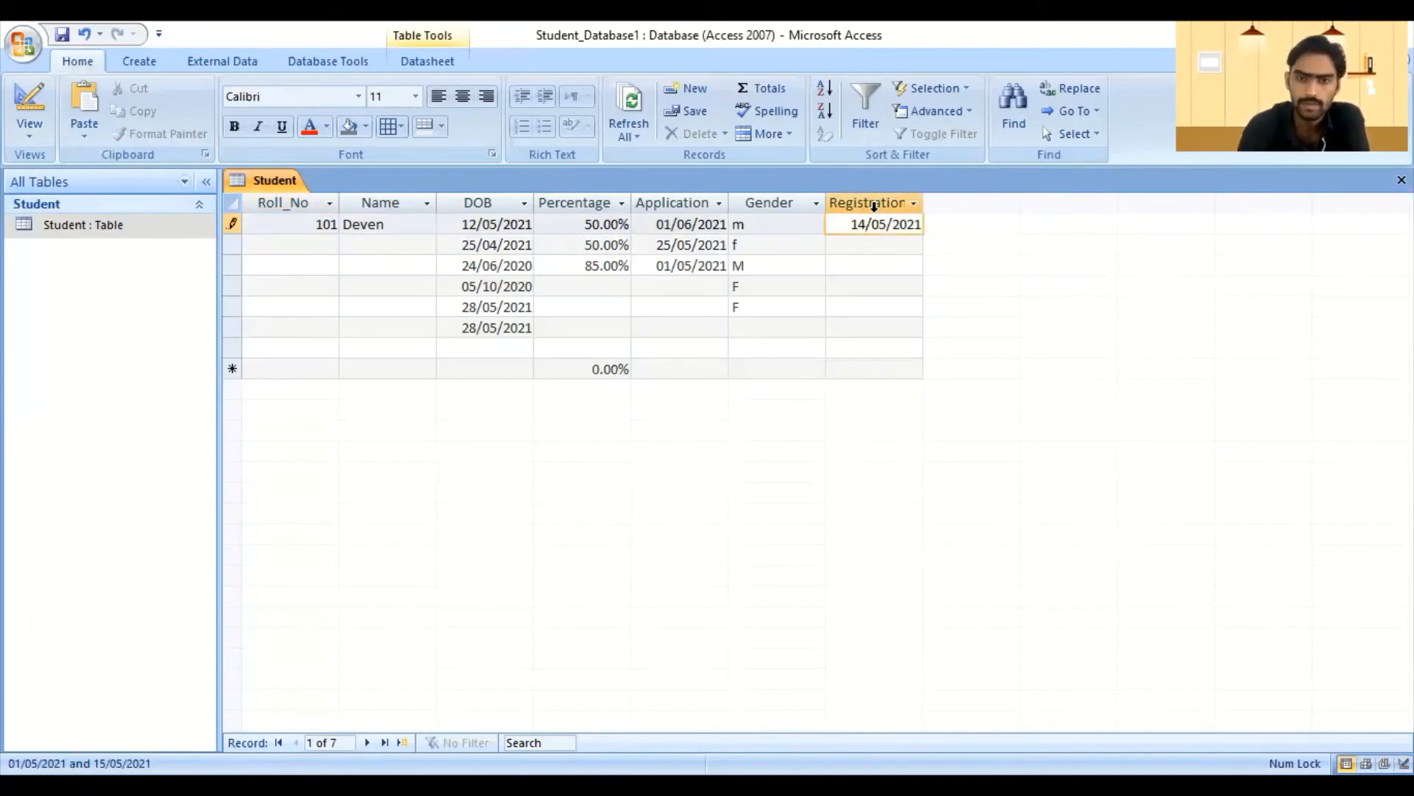
pyautogui.press('Return')
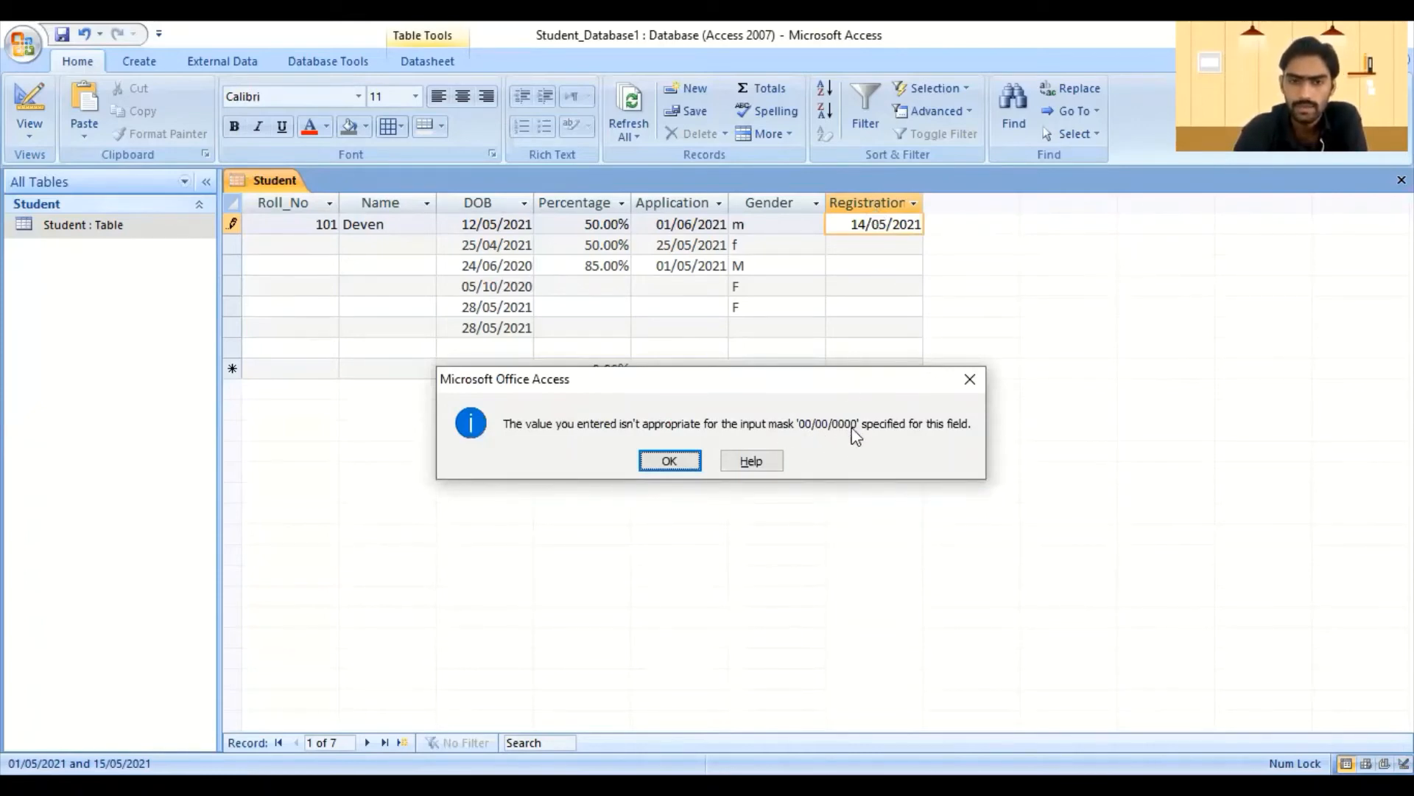
pyautogui.click(688, 463)
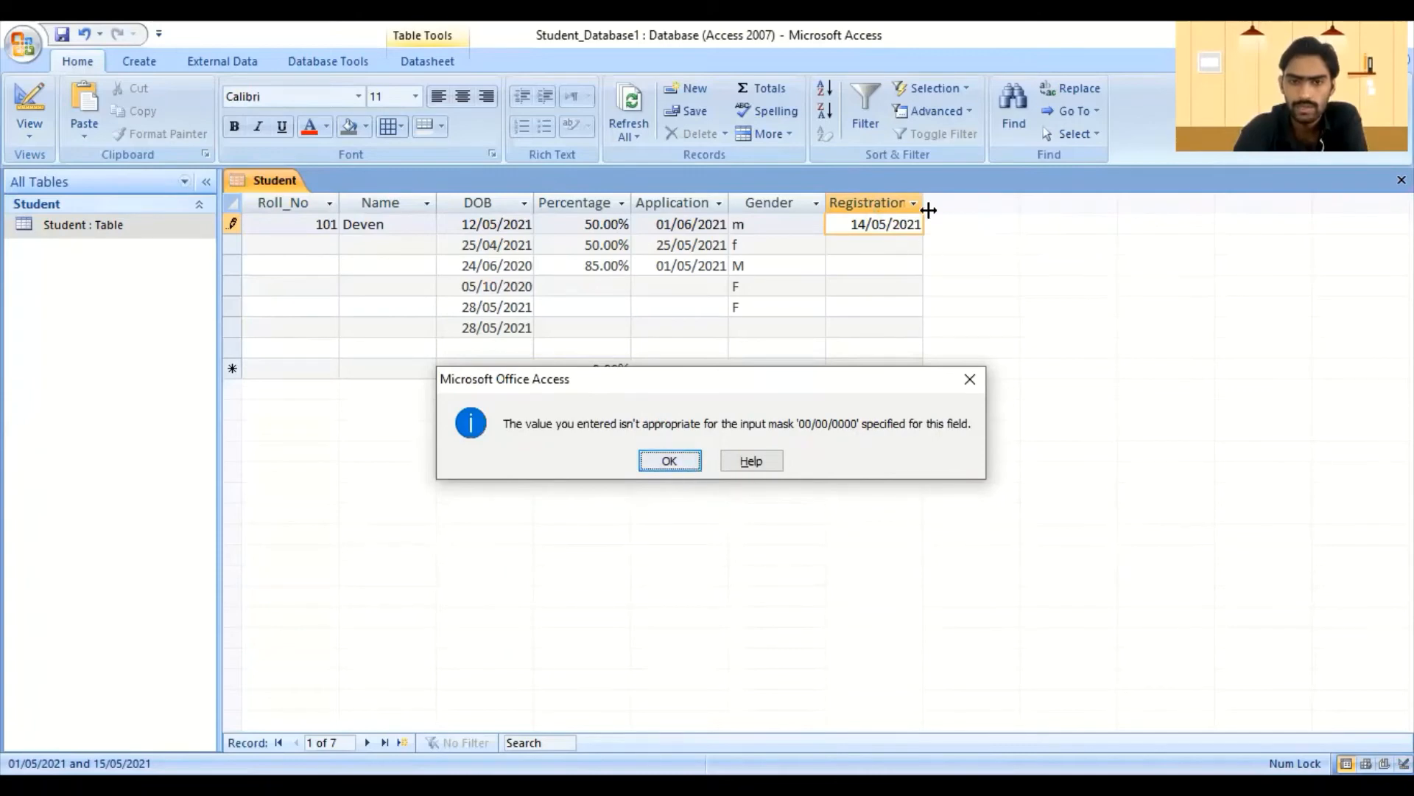
# - Clear the first record's Registration date
pyautogui.press('Left')
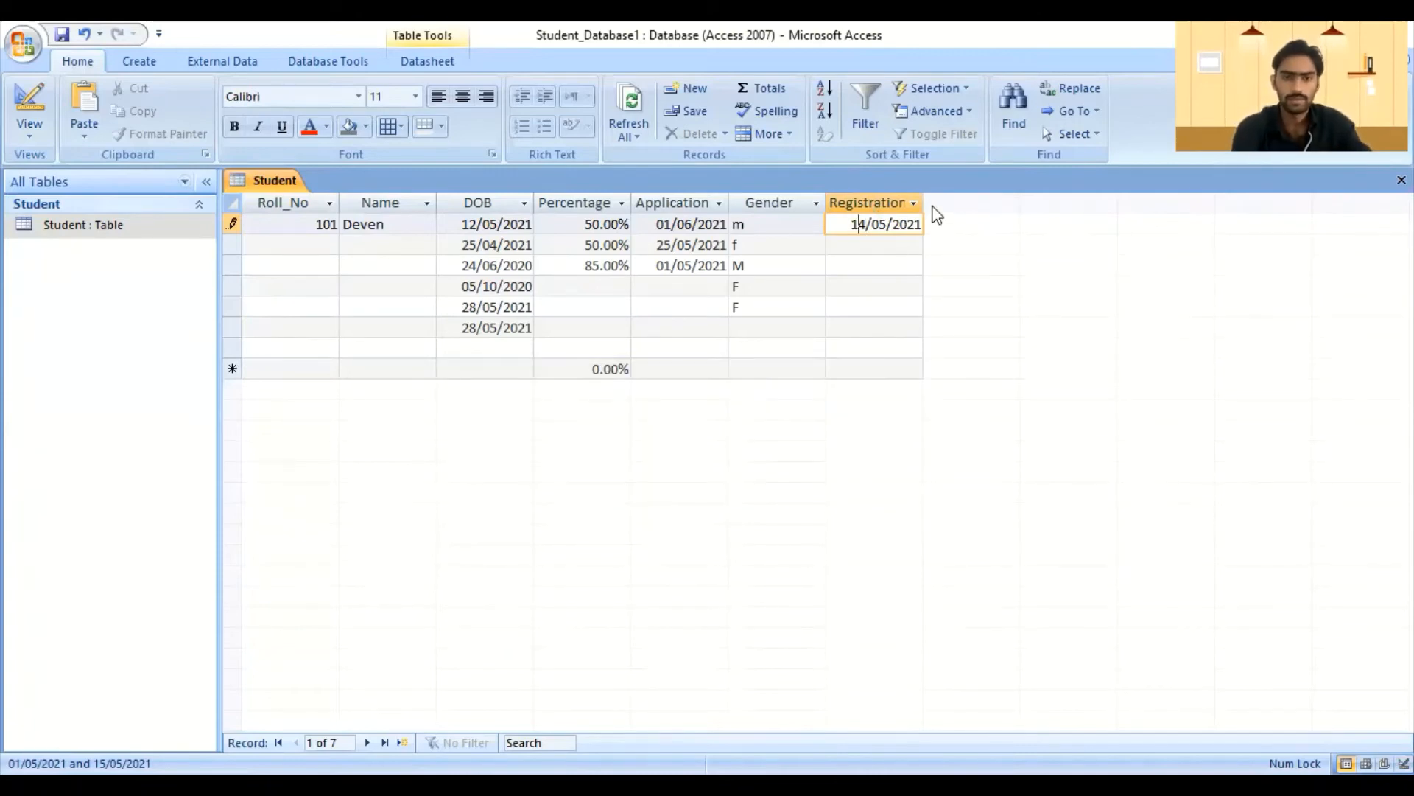
pyautogui.press('Delete')
pyautogui.press('Escape')
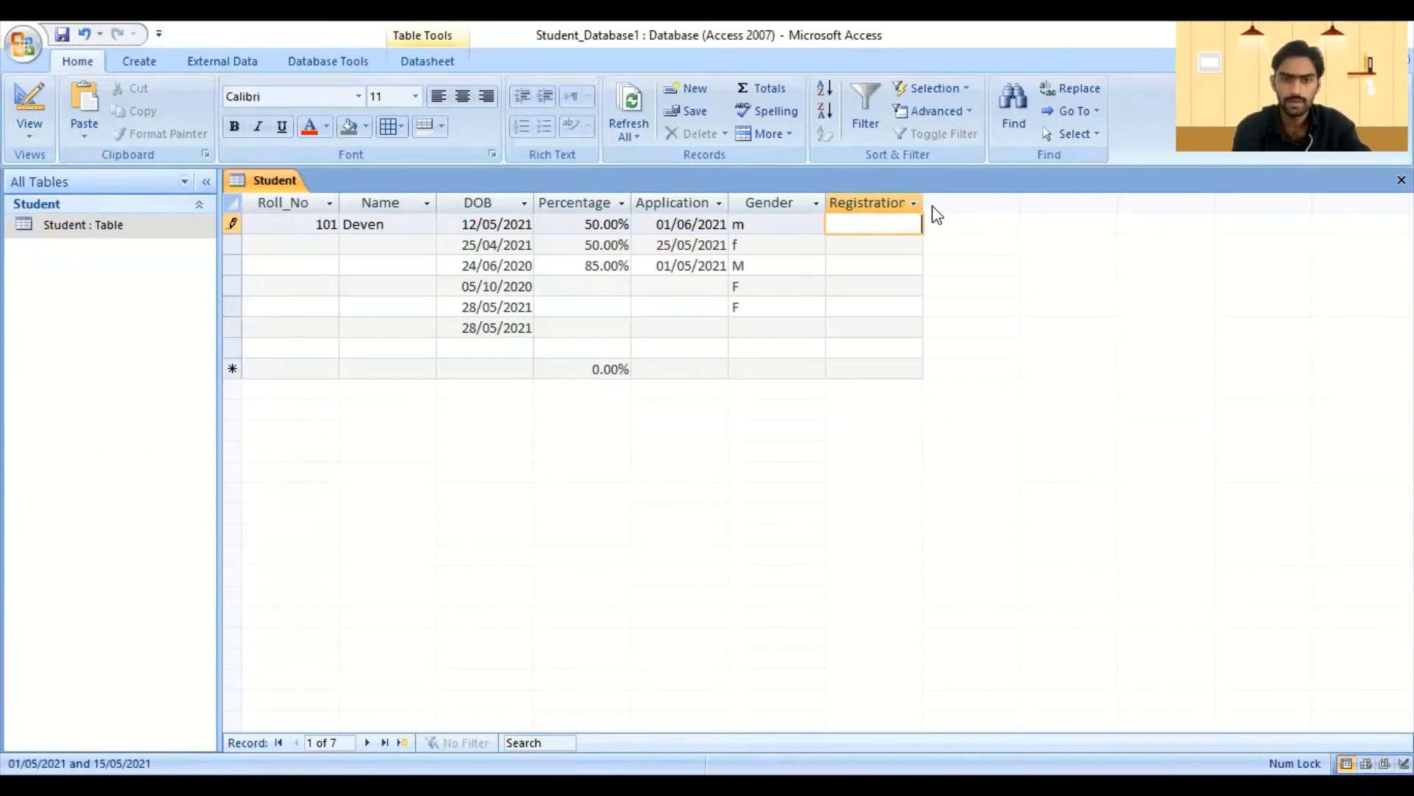
# - Enter 15-05-2021 as the Registration date of the sixth record
pyautogui.click(894, 313)
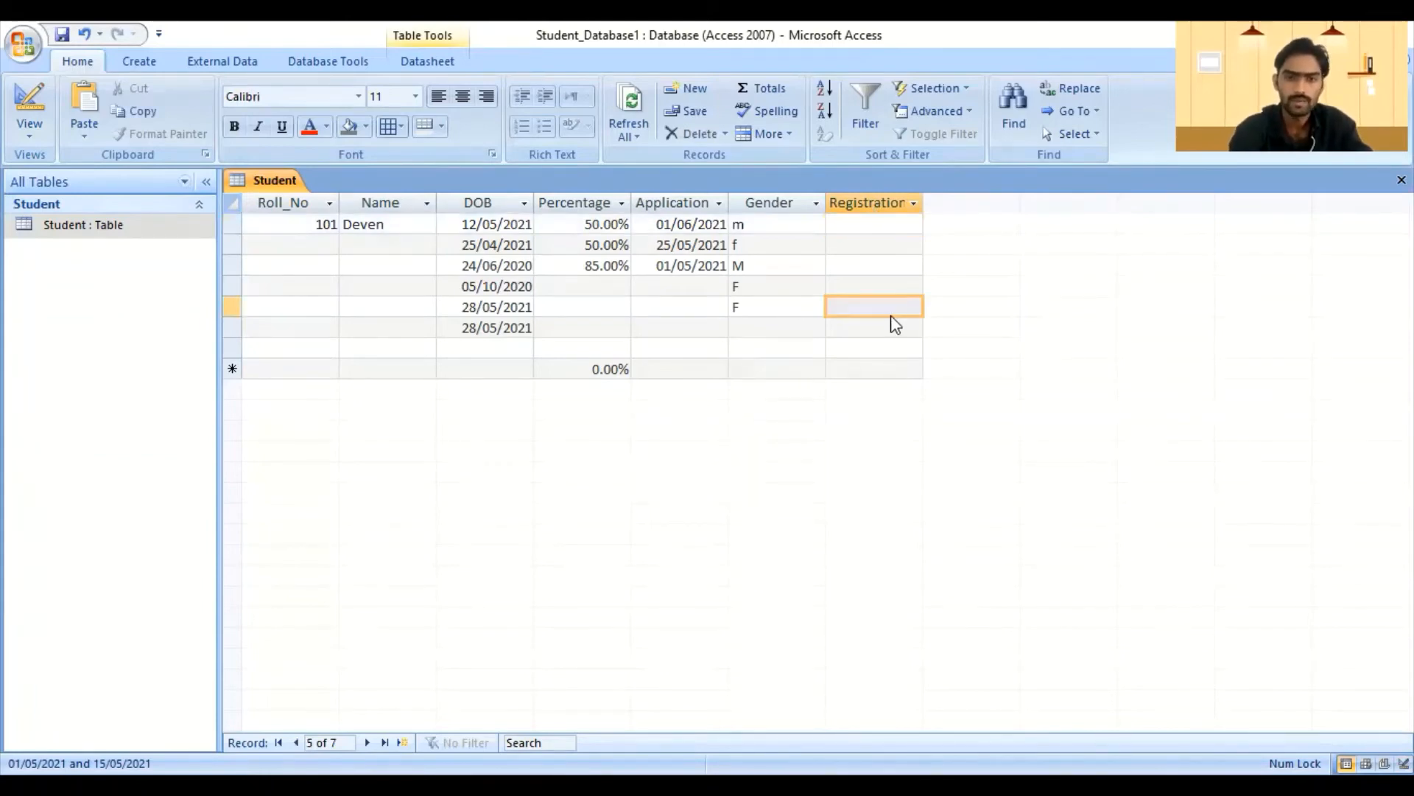
pyautogui.click(887, 263)
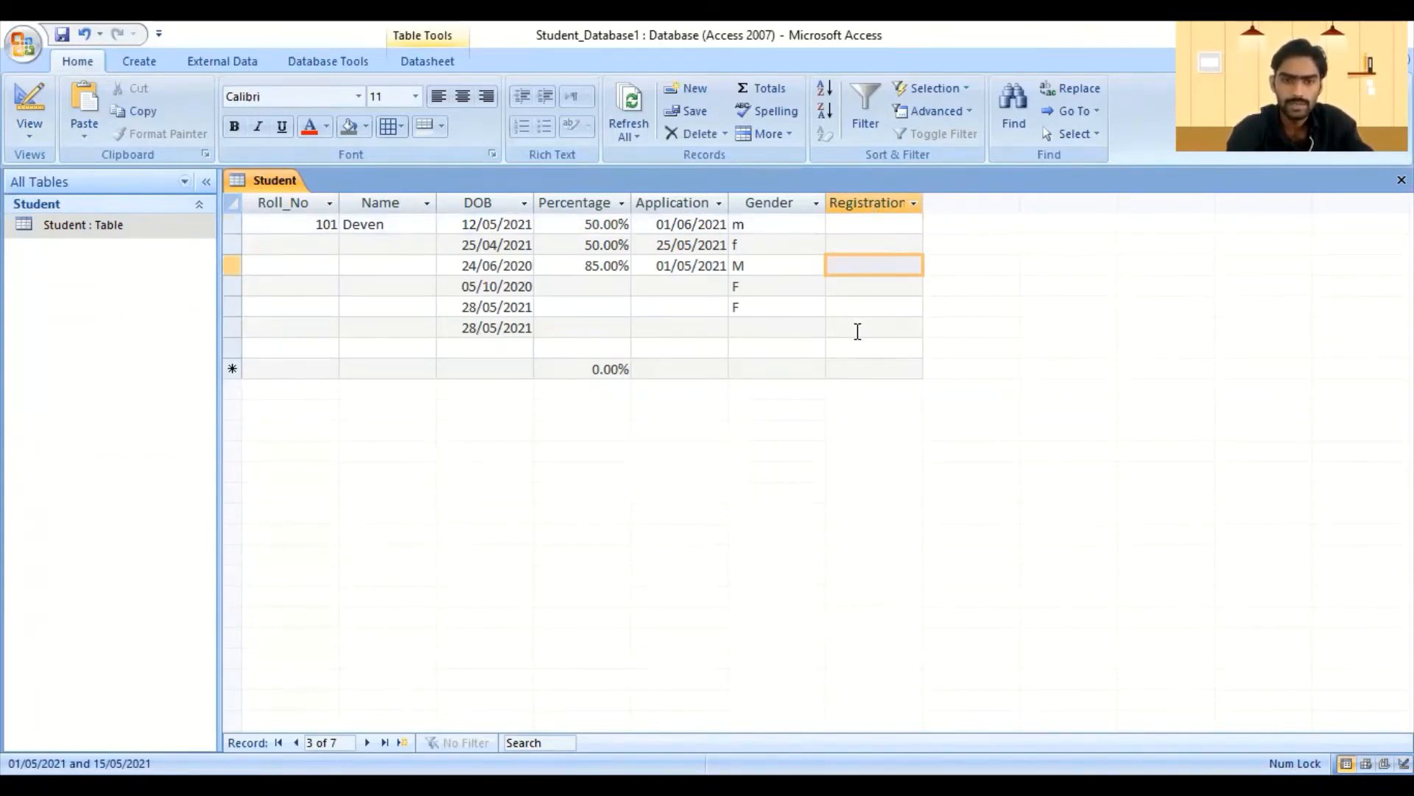
pyautogui.click(855, 329)
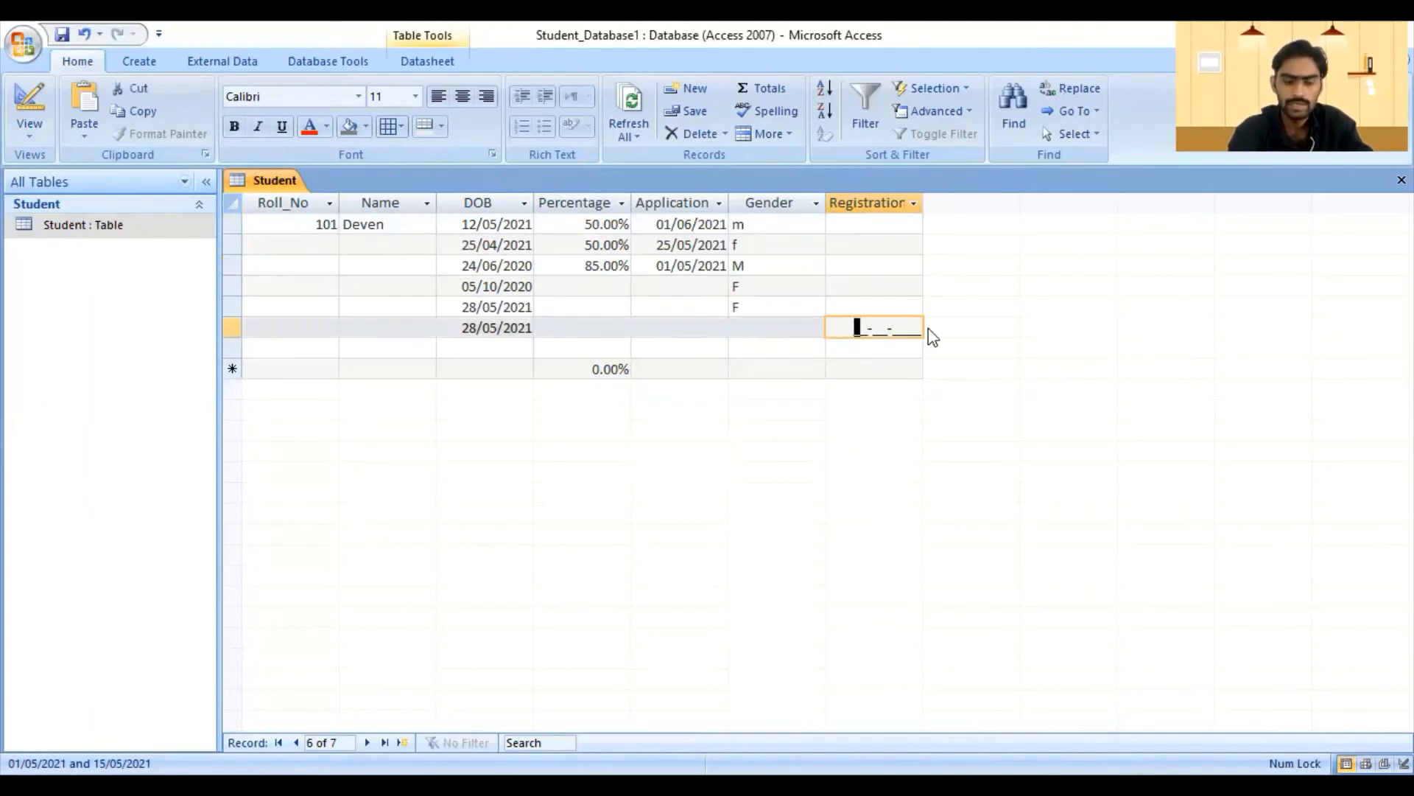
pyautogui.write('15-05-2021')
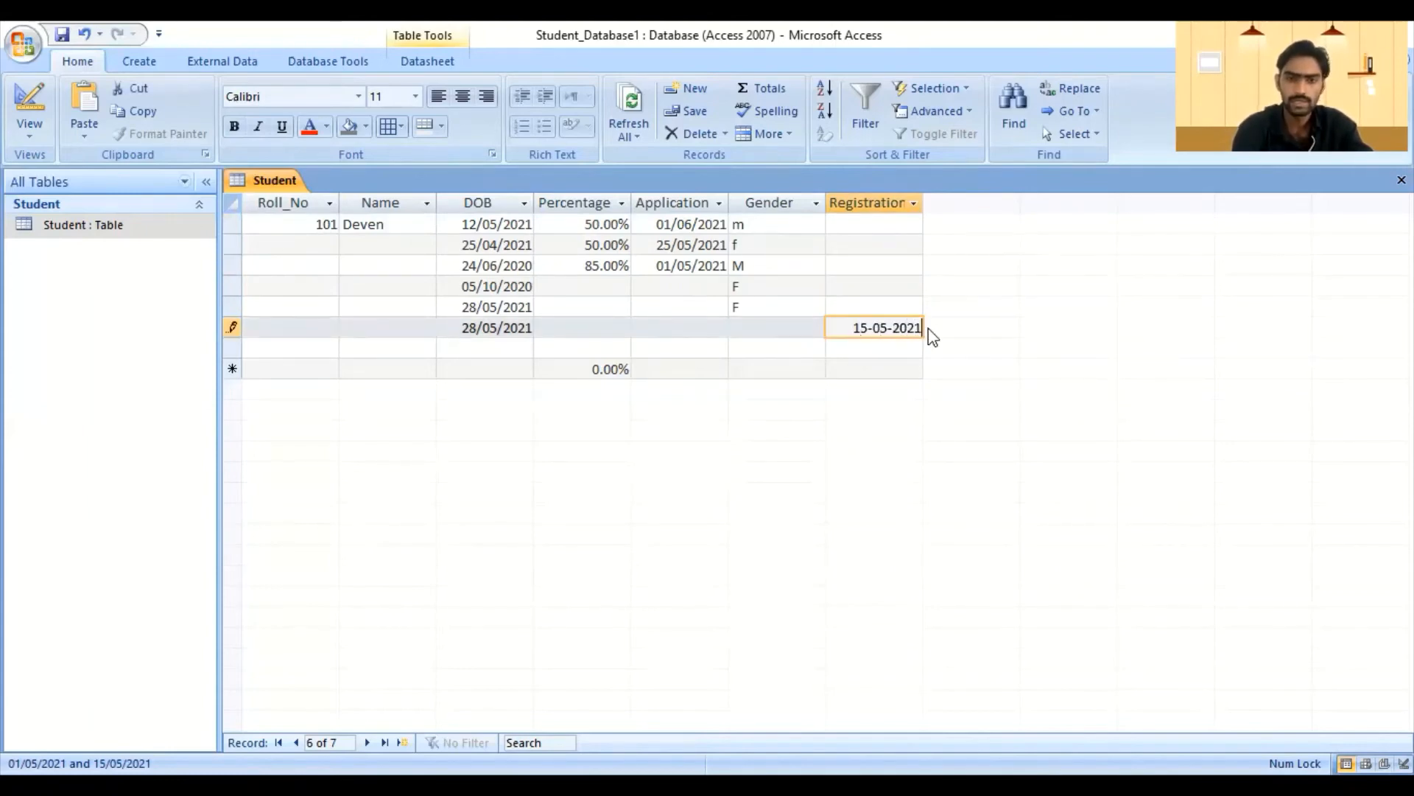
pyautogui.press('Return')
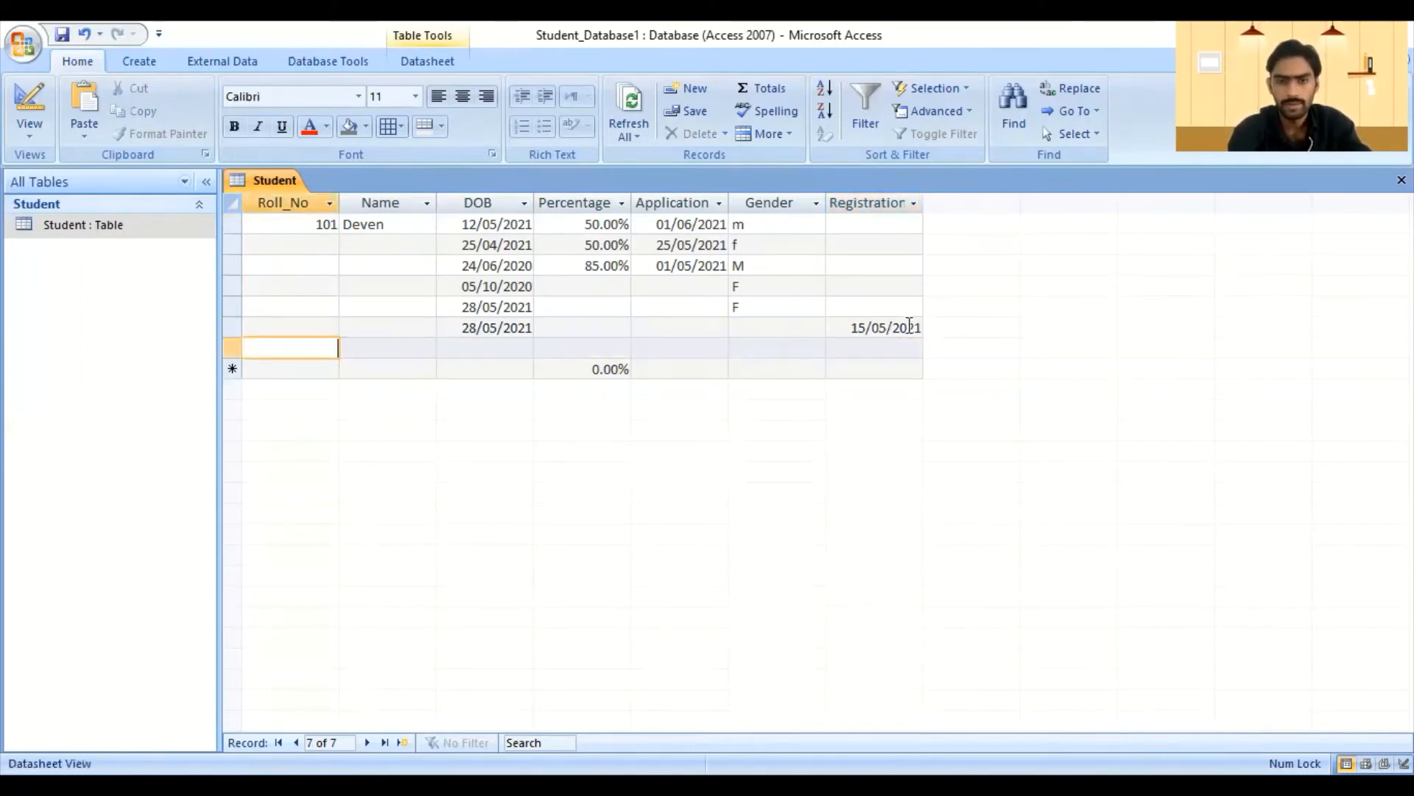
# - Test the validation rule by entering the Registration date 16-05-2021 in the seventh record
pyautogui.click(890, 347)
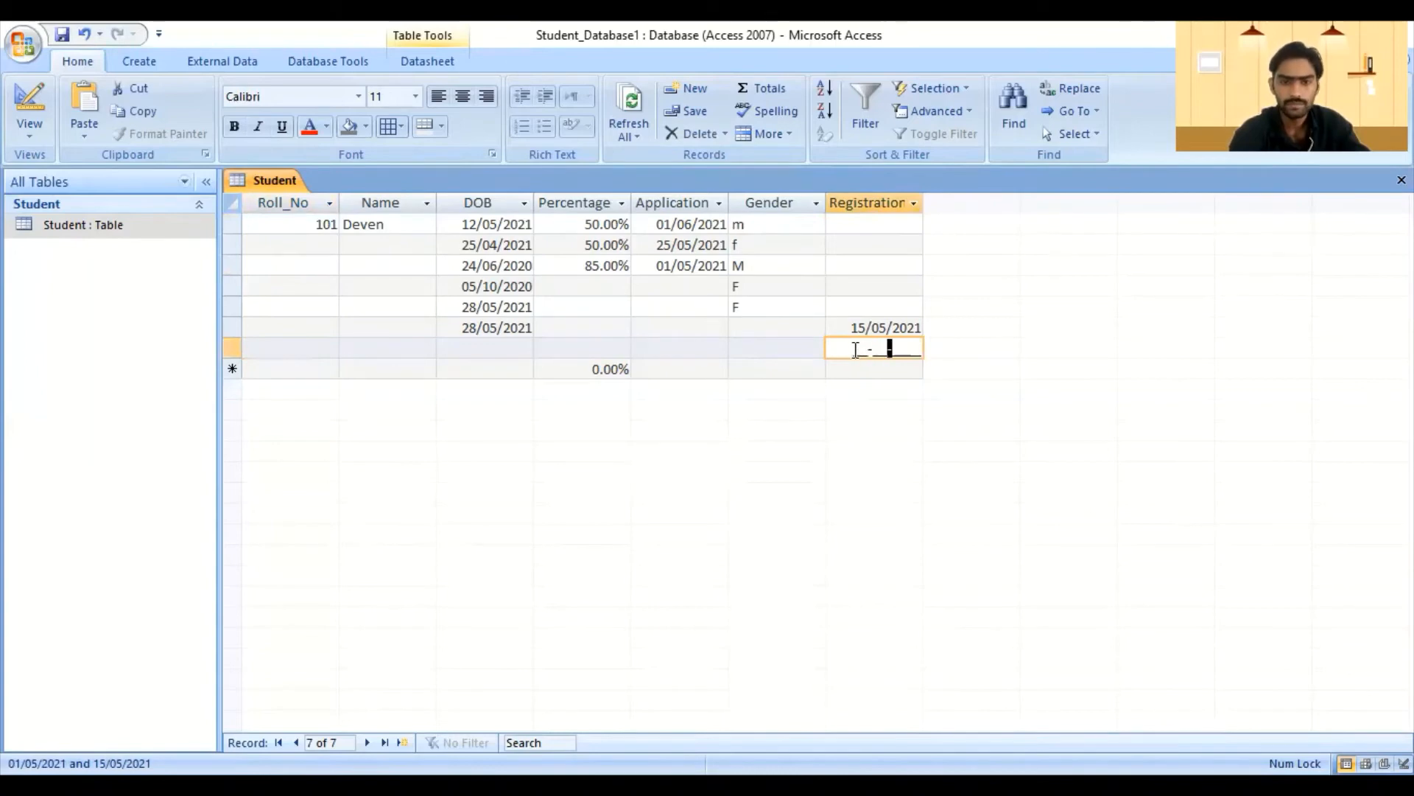
pyautogui.click(856, 349)
pyautogui.write('1')
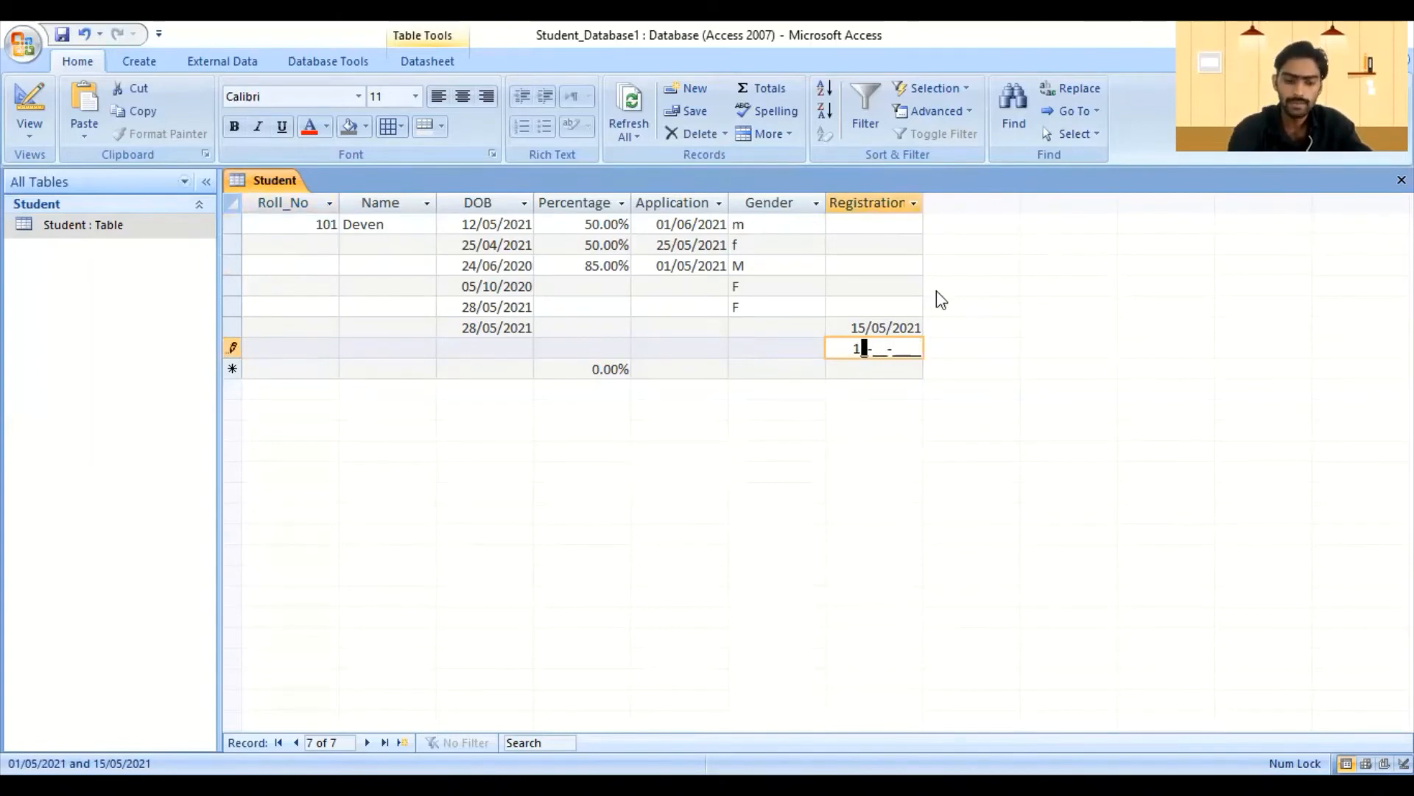
pyautogui.write('6-05-2021')
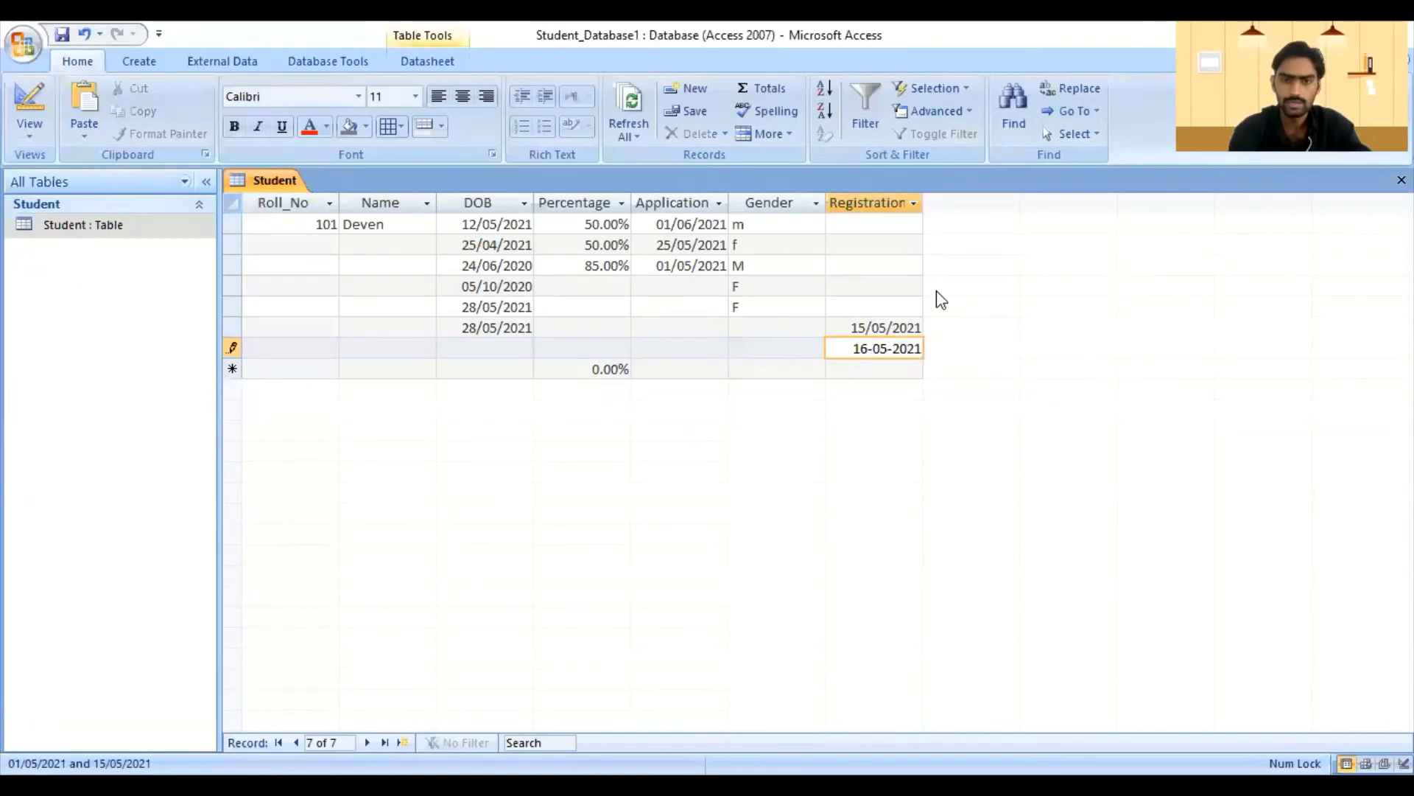
pyautogui.press('Return')
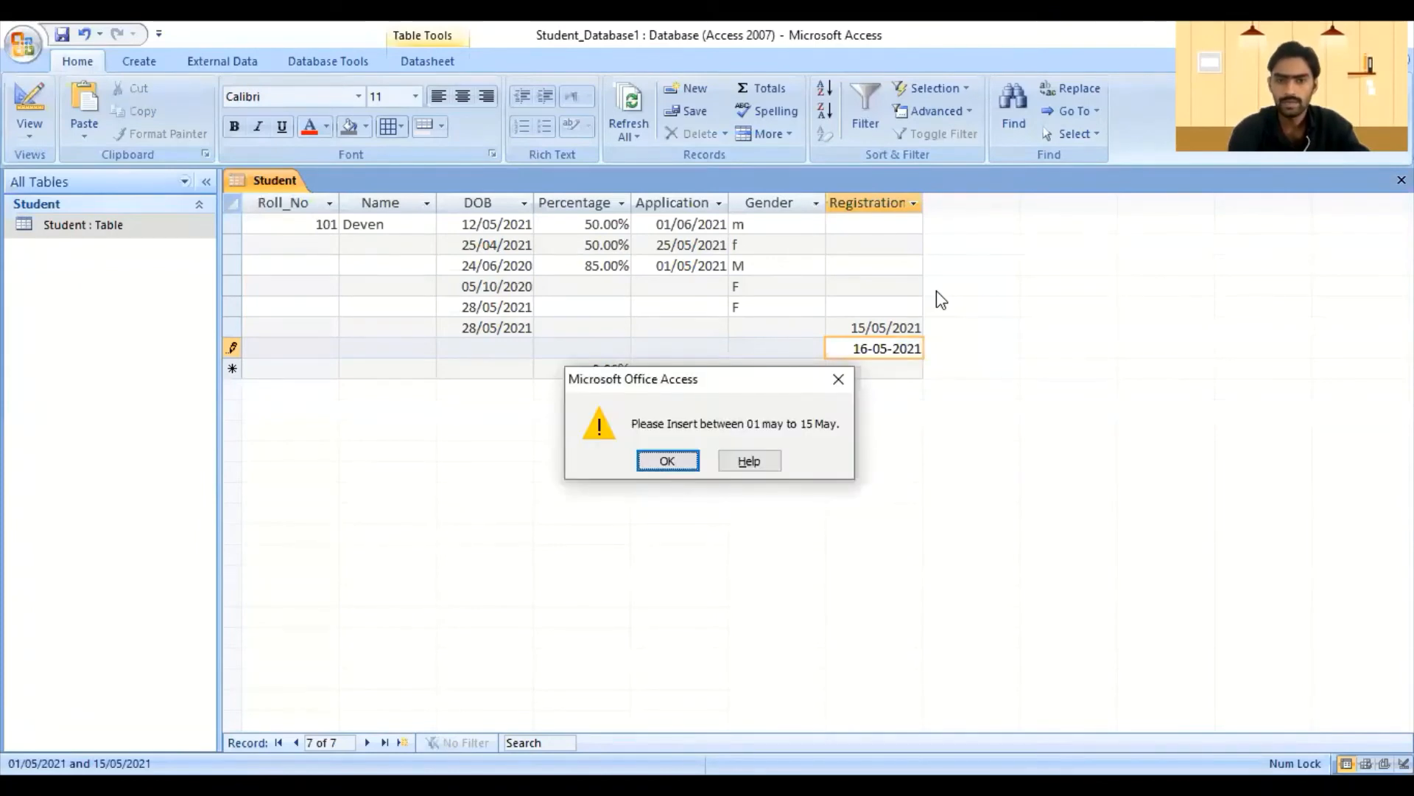
# - Test the validation rule with the Registration date 14-05-2021 in the seventh record, dismiss the message and clear the entry
pyautogui.press('Return')
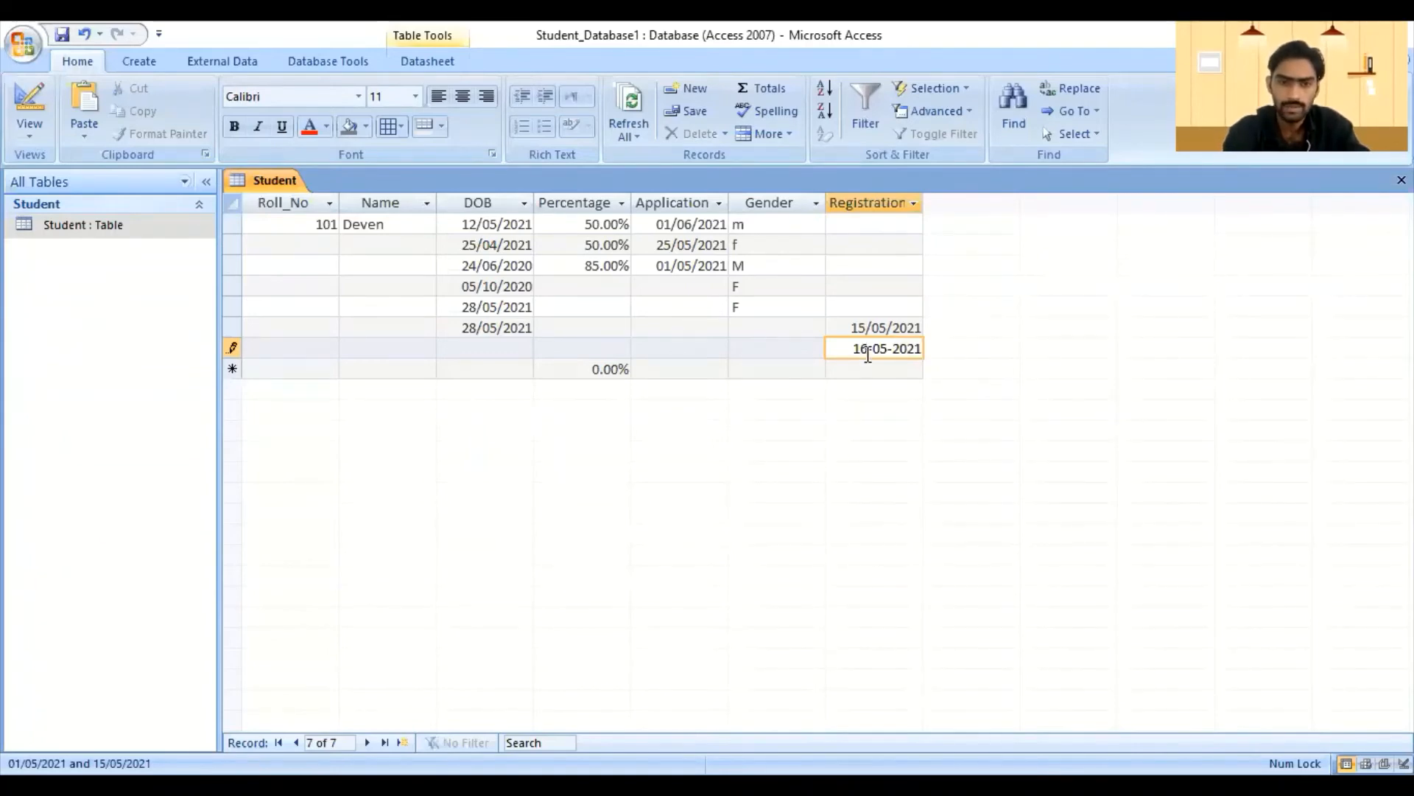
pyautogui.moveTo(868, 354); pyautogui.dragTo(860, 352)
pyautogui.write('4')
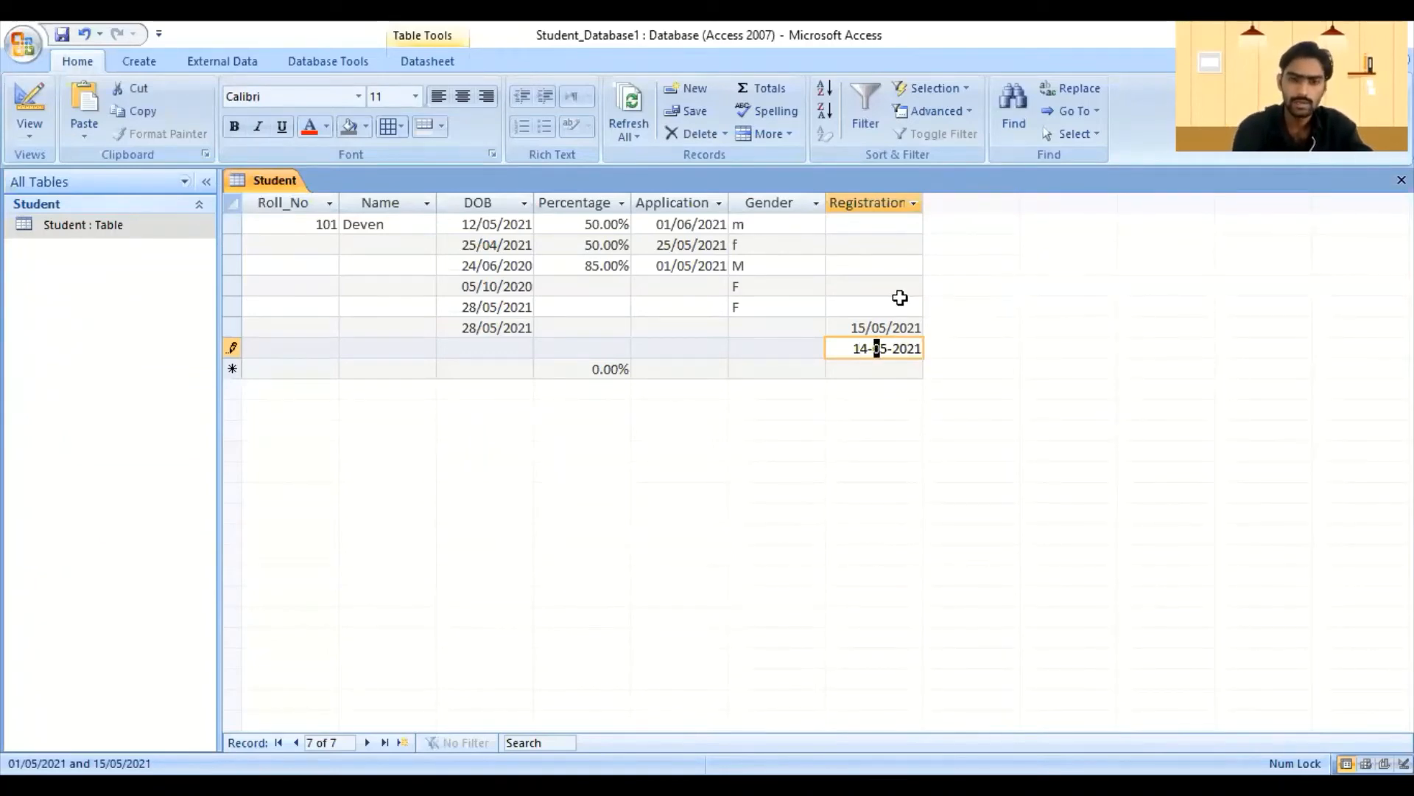
pyautogui.press('Return')
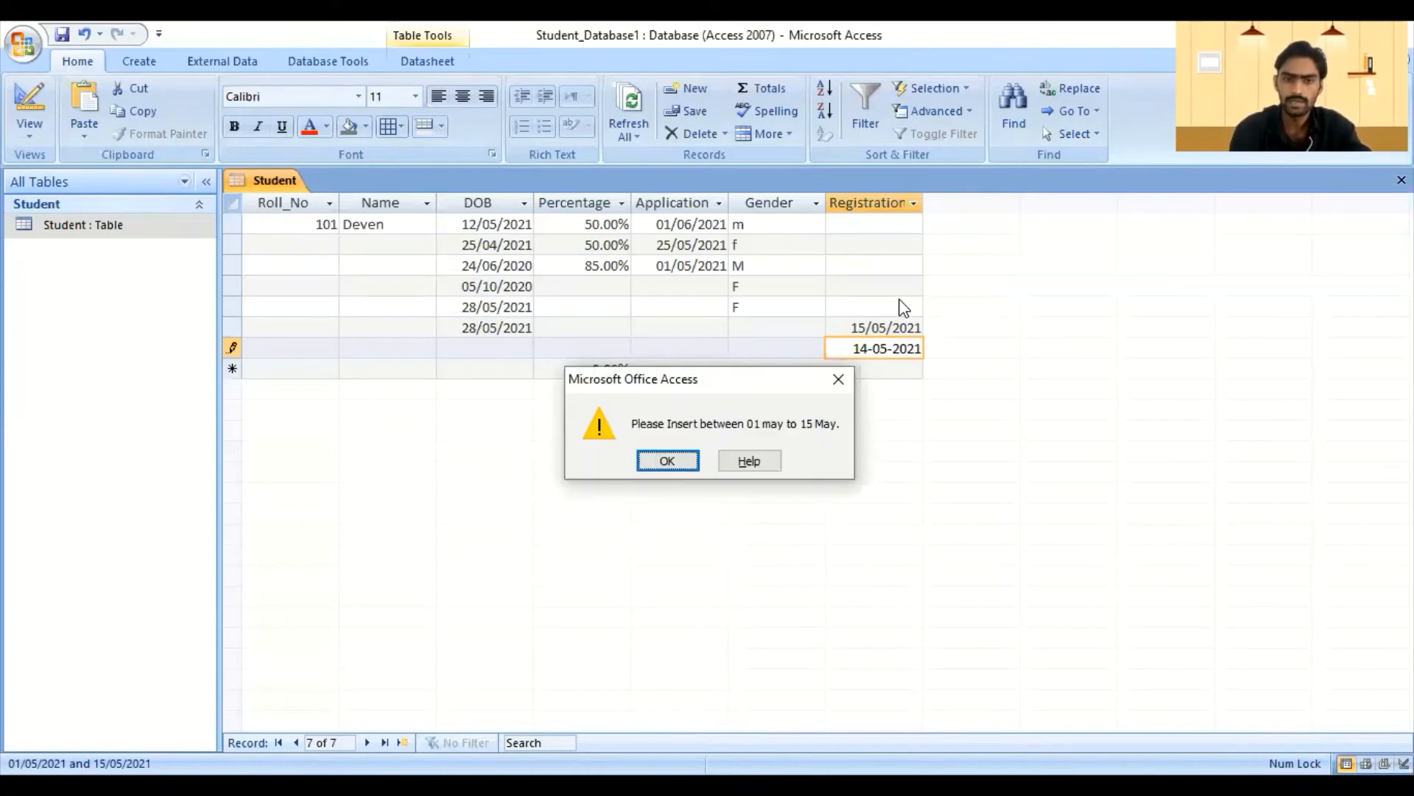
pyautogui.press('Return')
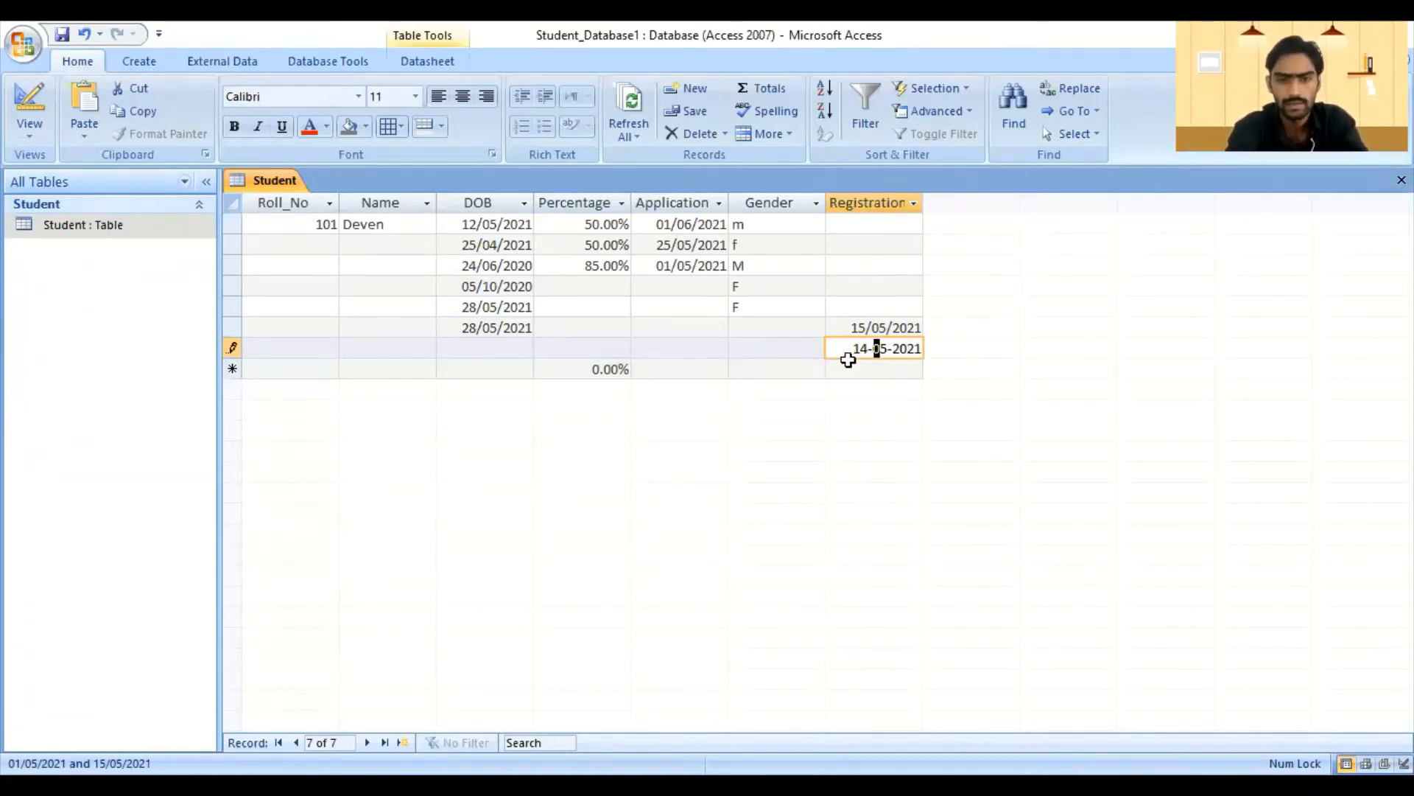
pyautogui.moveTo(847, 348); pyautogui.dragTo(963, 338)
pyautogui.press('BackSpace')
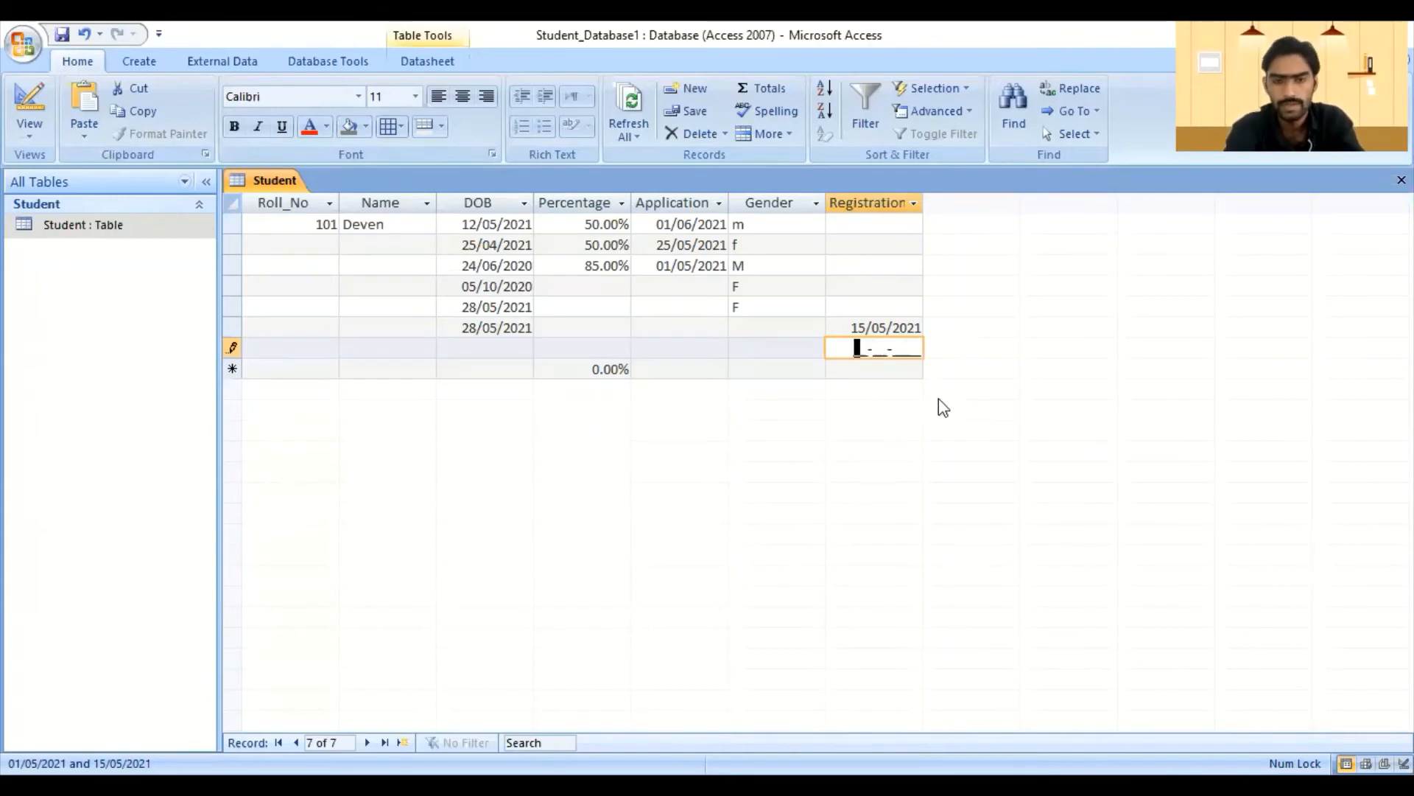
# - In the table's design, shorten the Registration validation rule to >=#01-05-2021# and save, testing existing data against it
pyautogui.rightClick(270, 193)
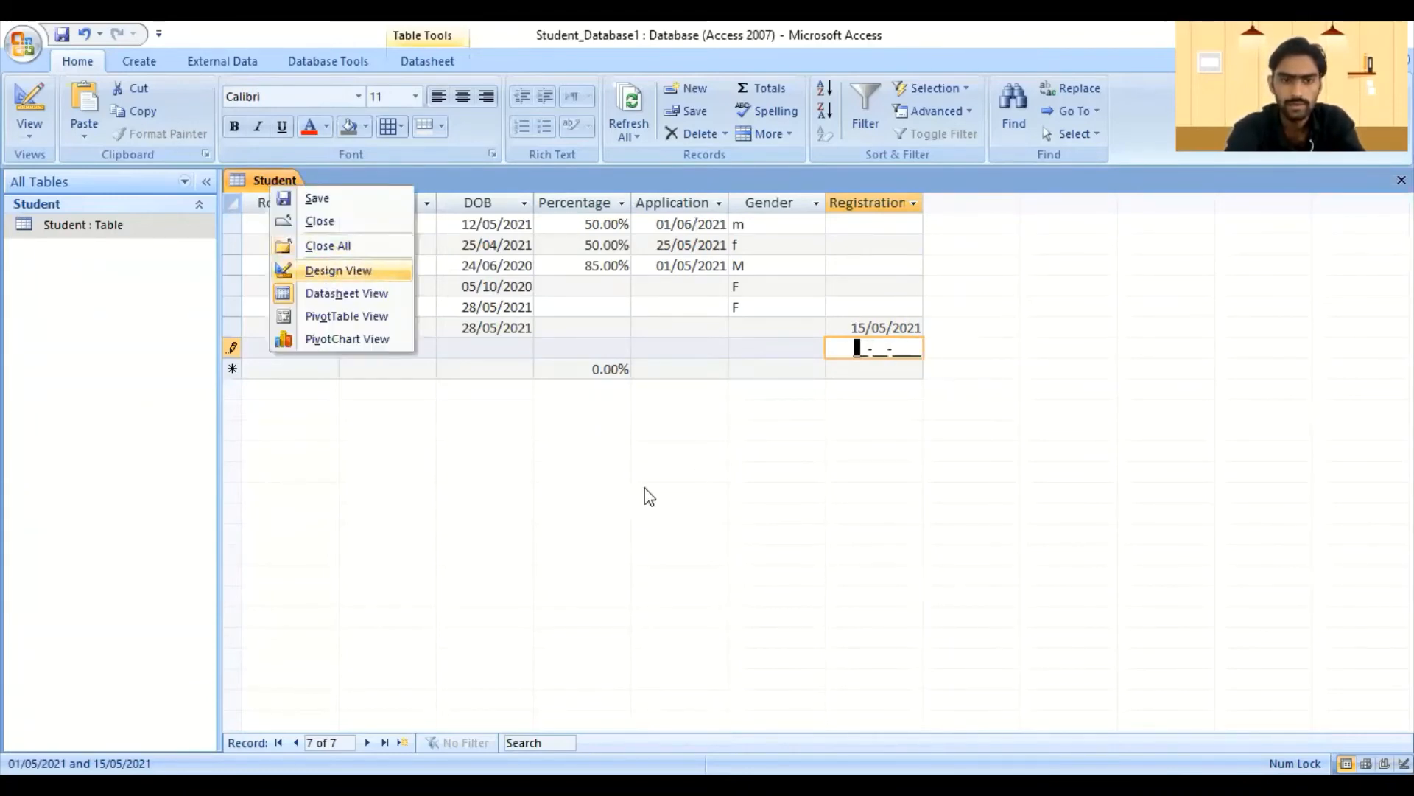
pyautogui.press('Return')
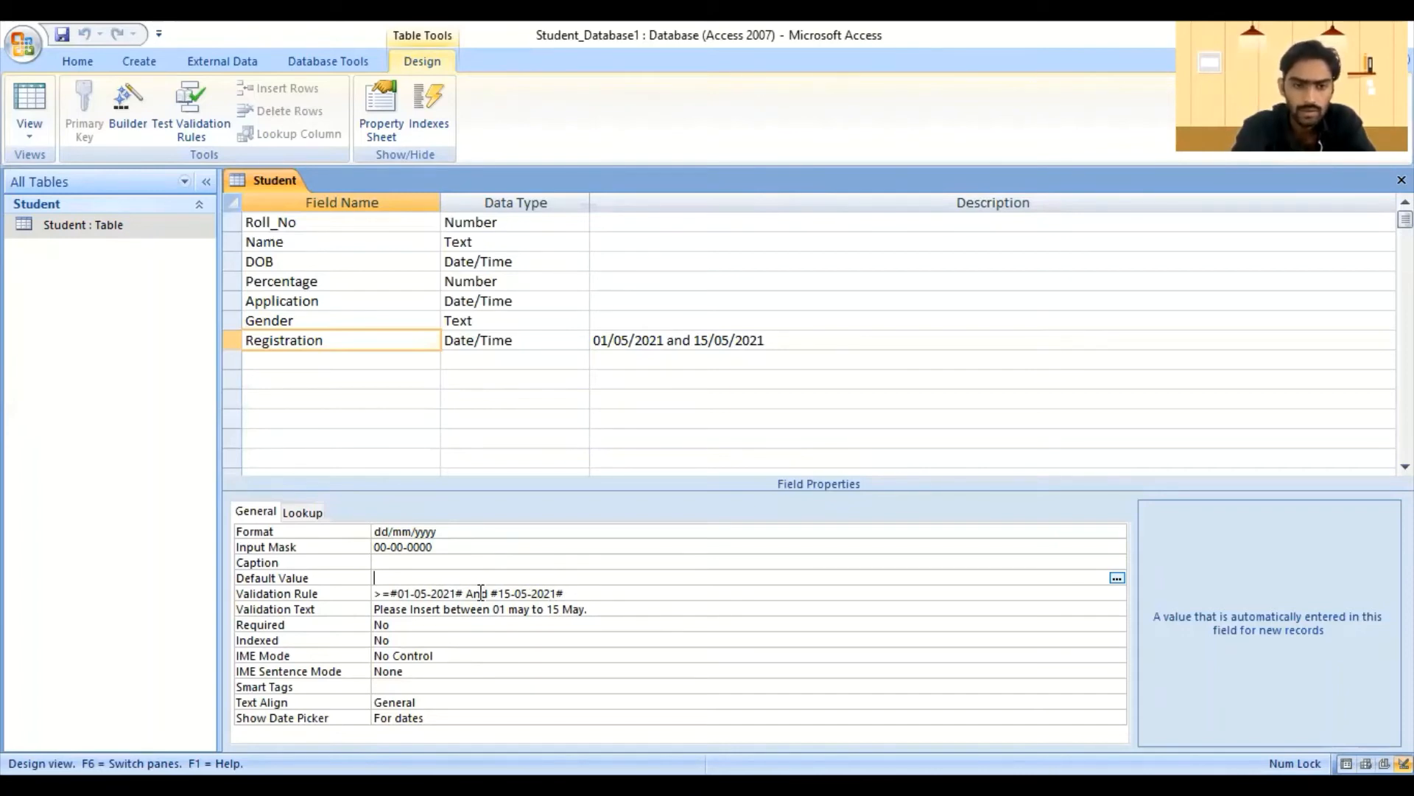
pyautogui.moveTo(462, 593); pyautogui.dragTo(576, 591)
pyautogui.press('BackSpace')
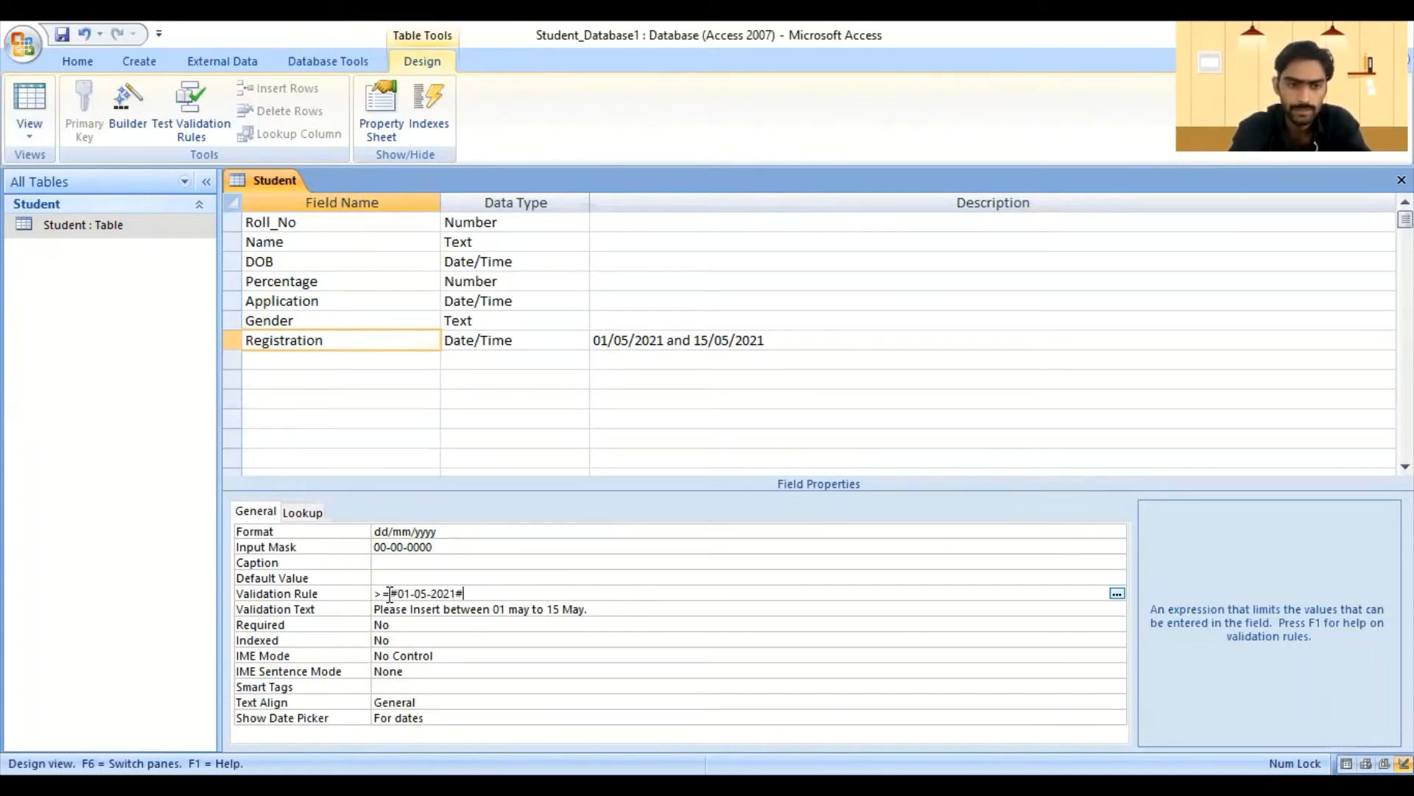
pyautogui.hotkey('ctrl', 's')
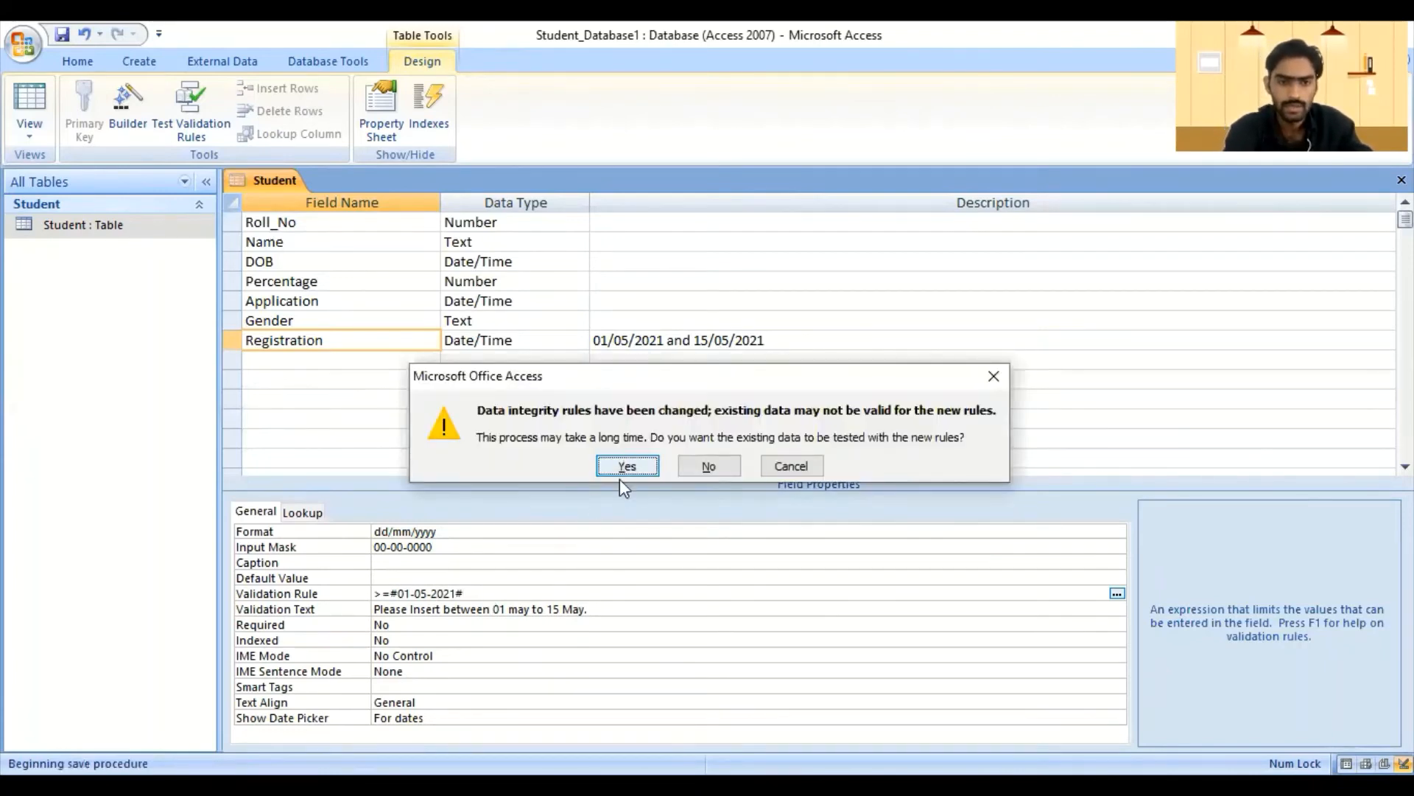
pyautogui.press('Return')
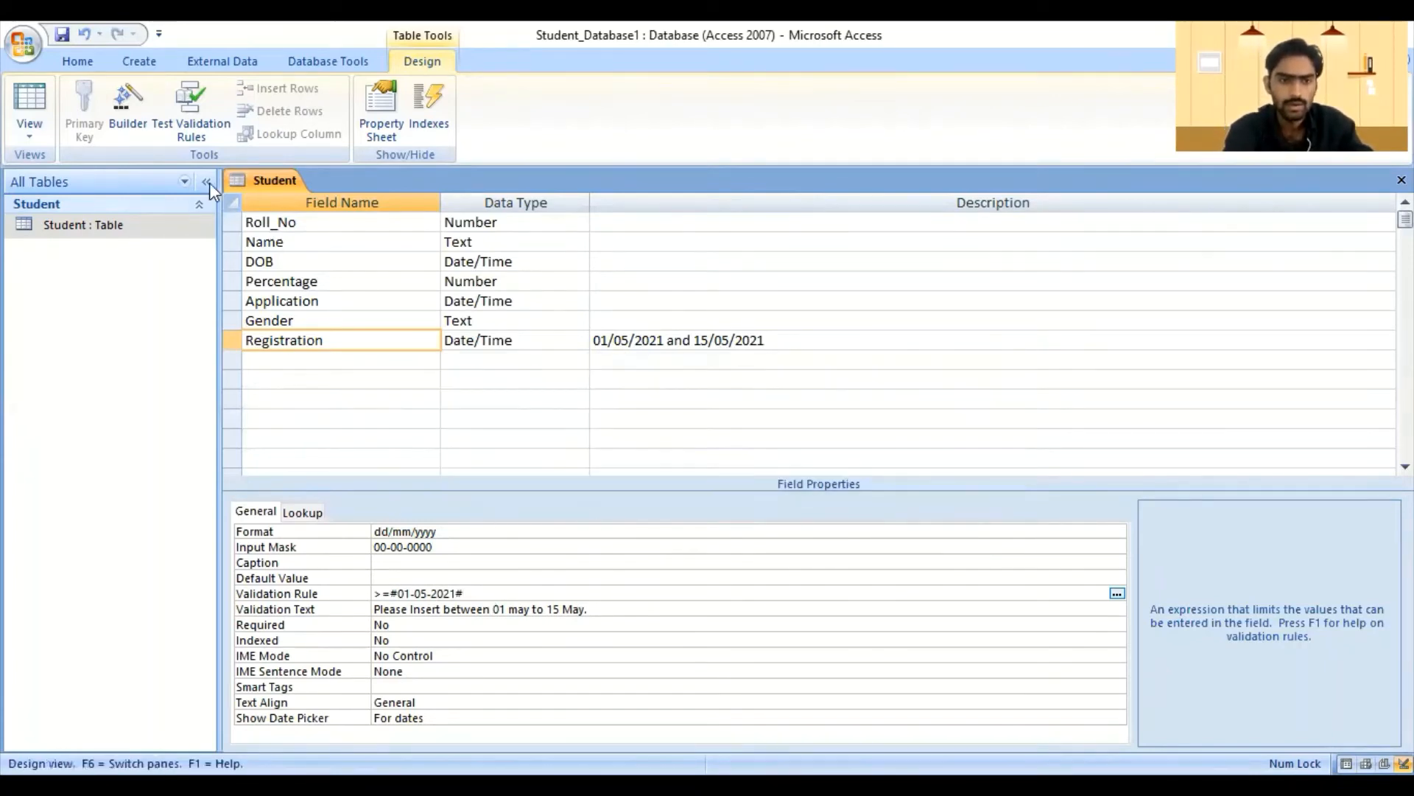
# - Return to the datasheet and enter 01-05-2021 as the first record's Registration date
pyautogui.rightClick(253, 176)
pyautogui.click(320, 278)
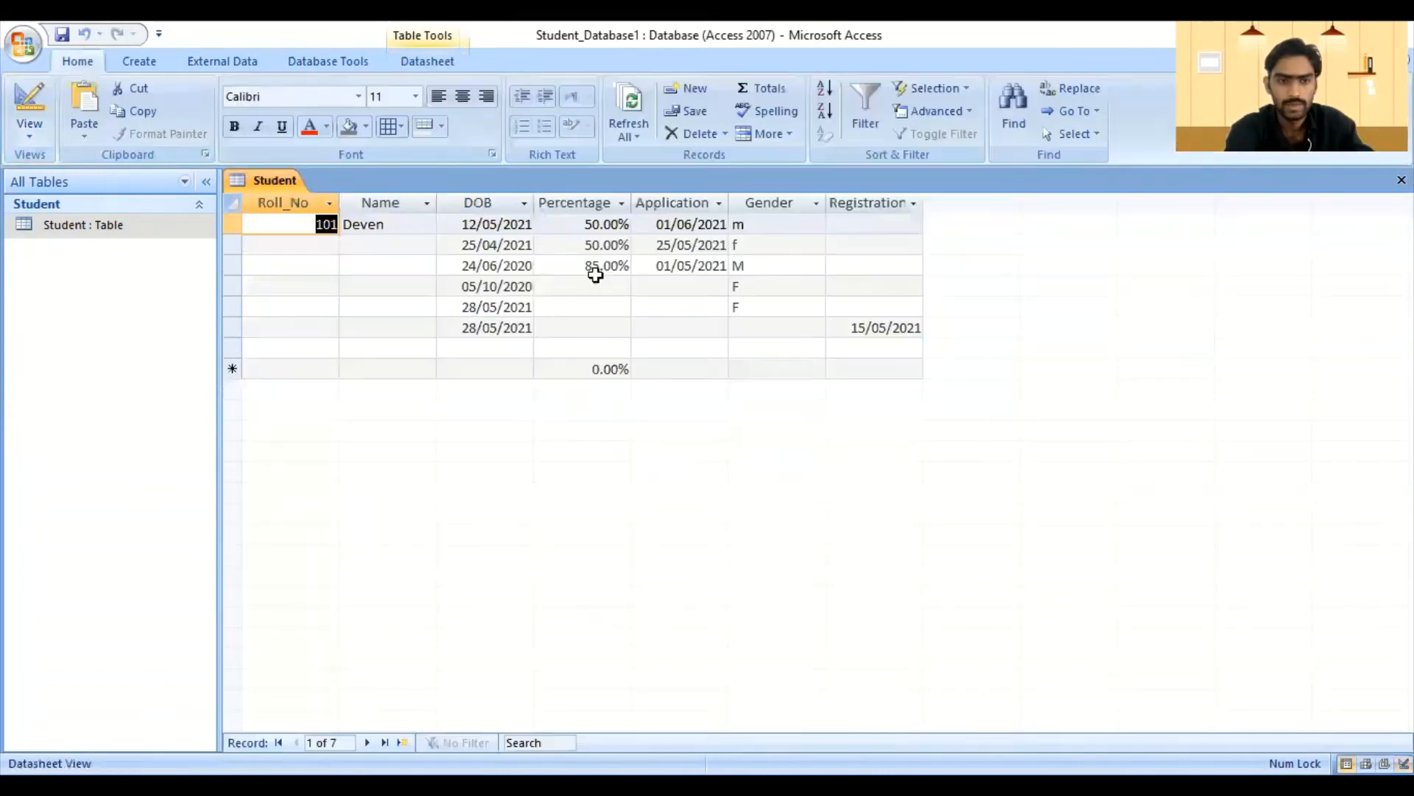
pyautogui.click(840, 224)
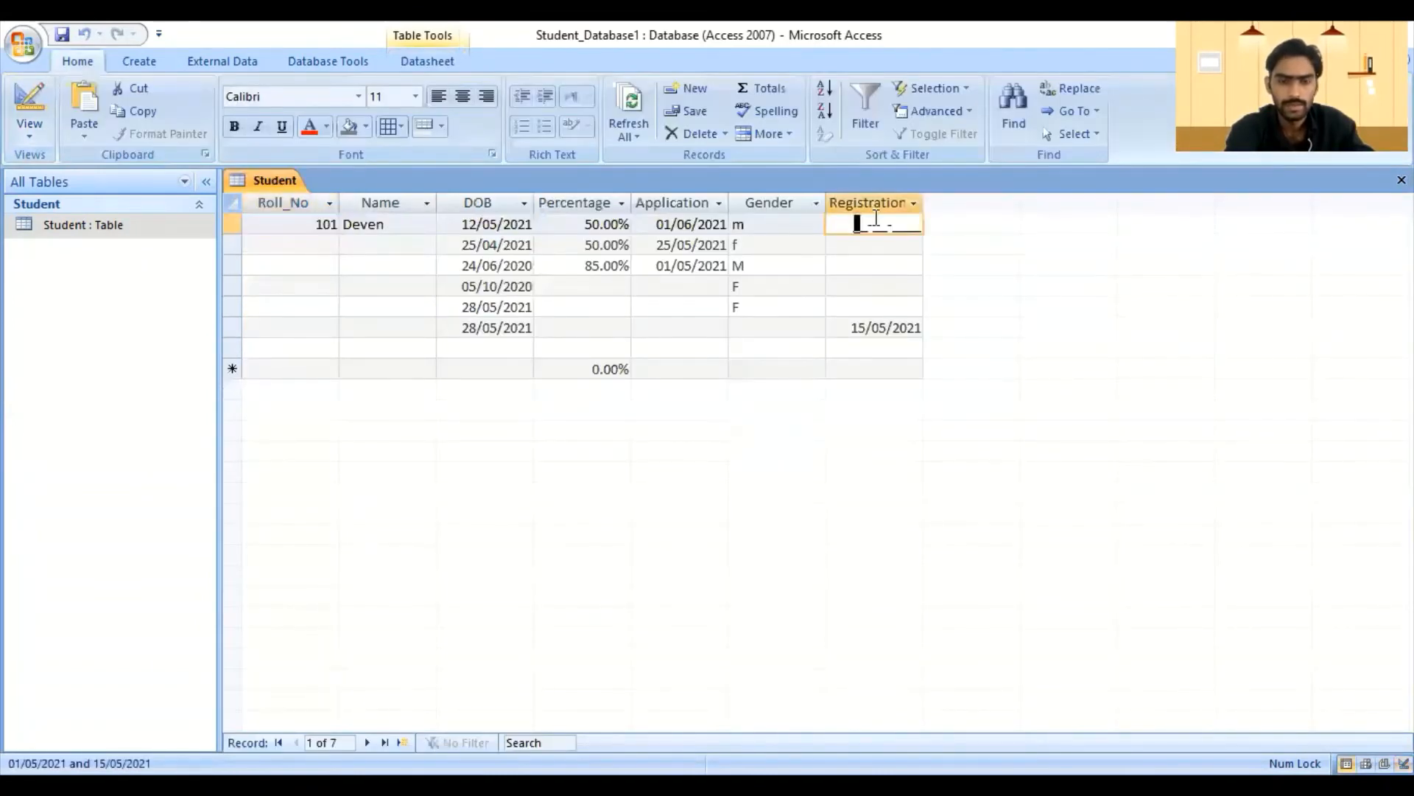
pyautogui.write('01/05/')
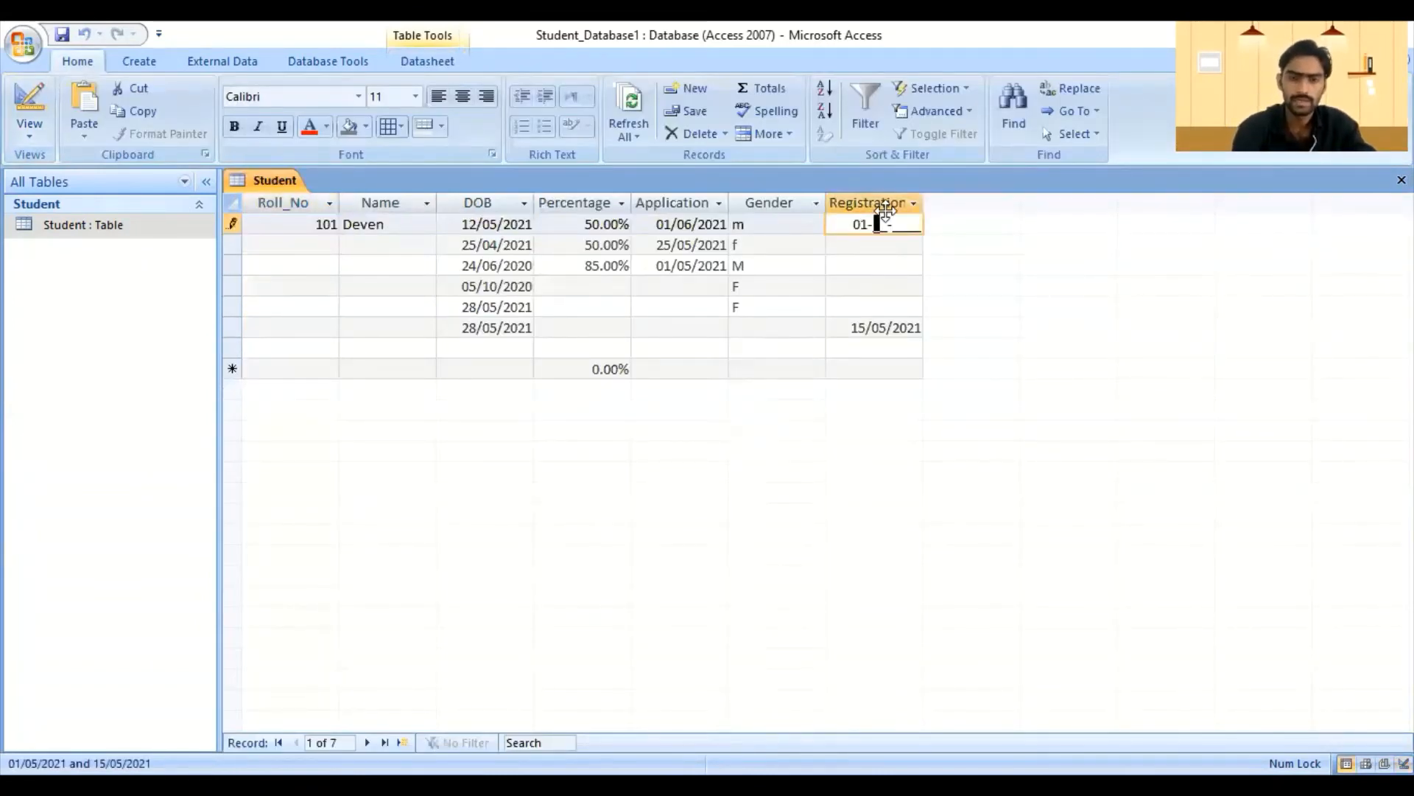
pyautogui.write('2021')
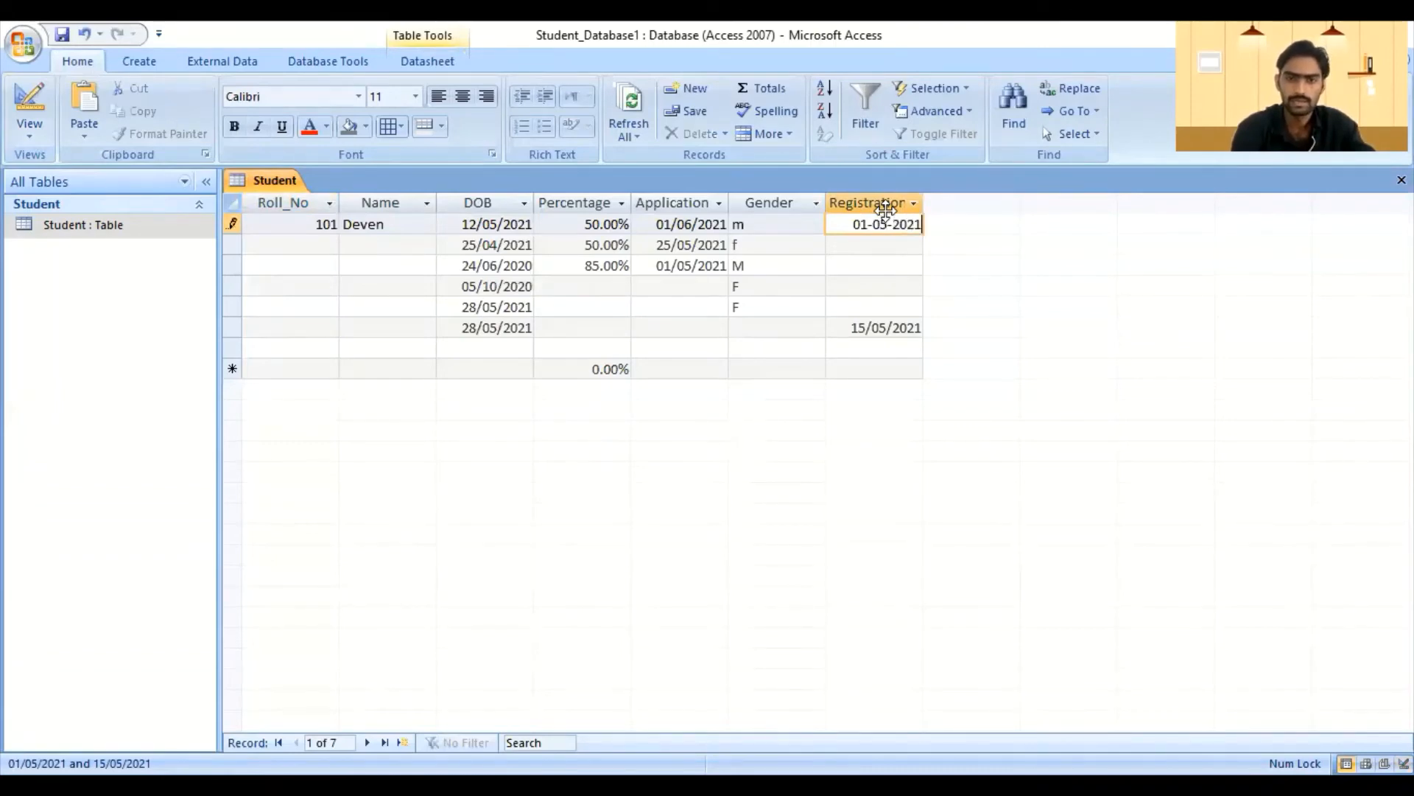
pyautogui.press('Return')
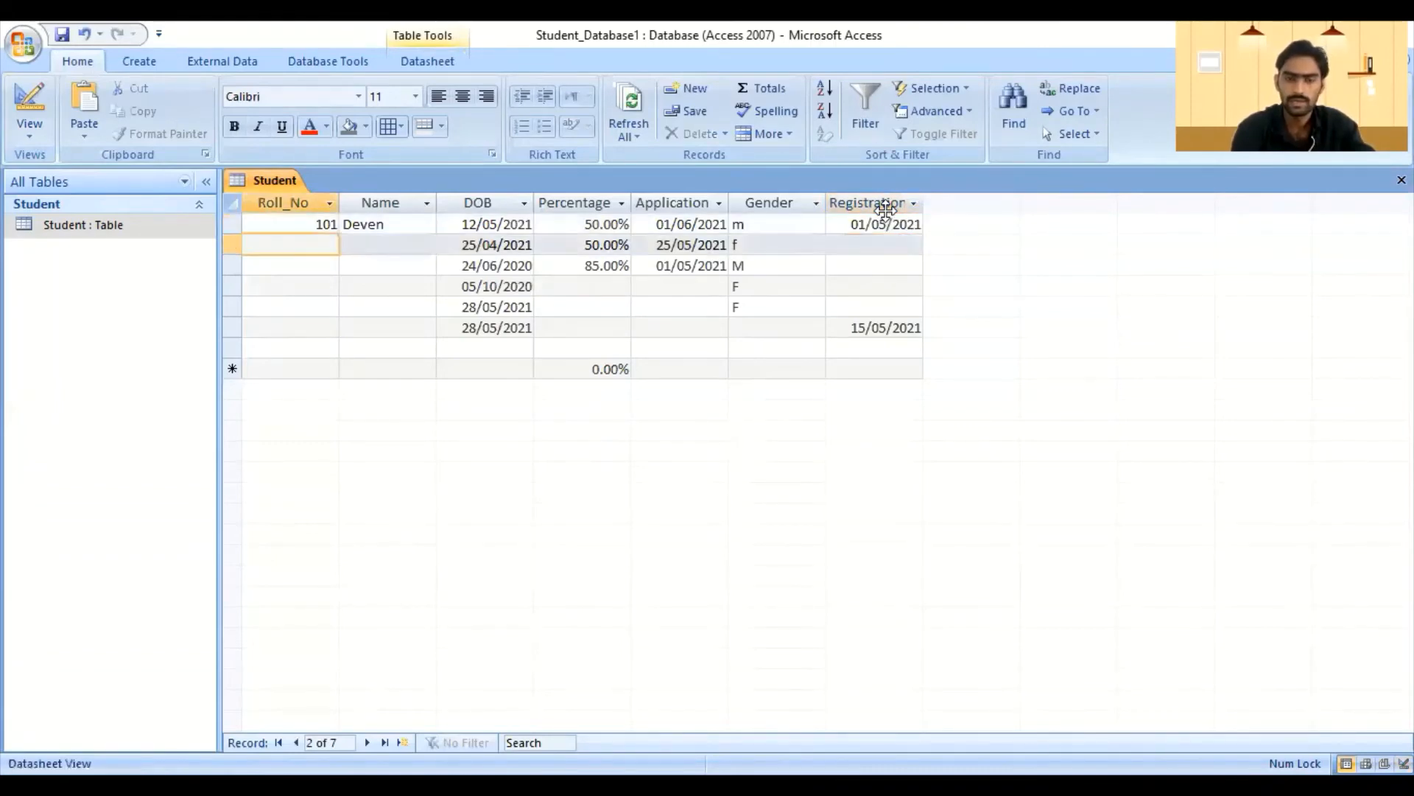
# - Test the rule by entering the Registration date 25-04-2021 in the second record and dismiss the message
pyautogui.press('Left')
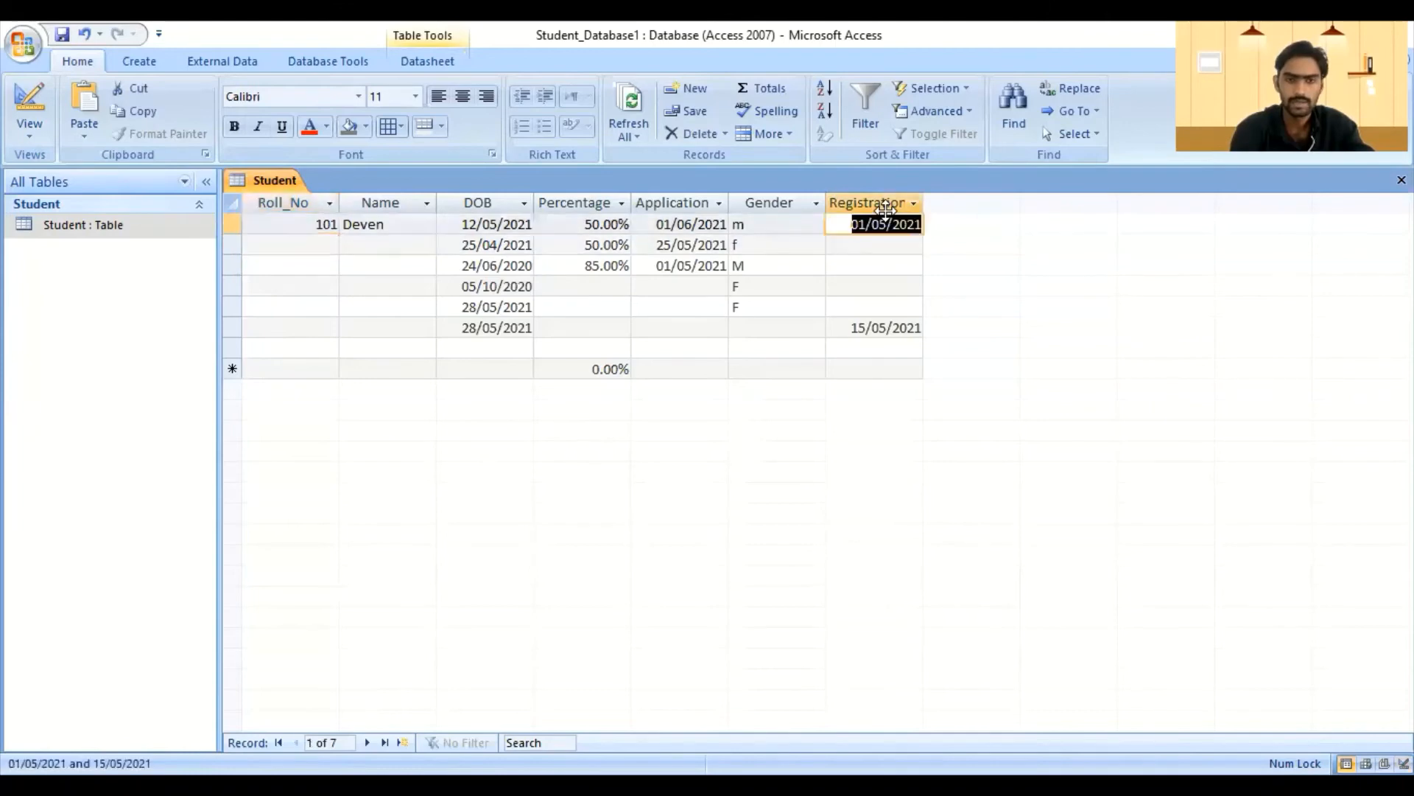
pyautogui.press('Down')
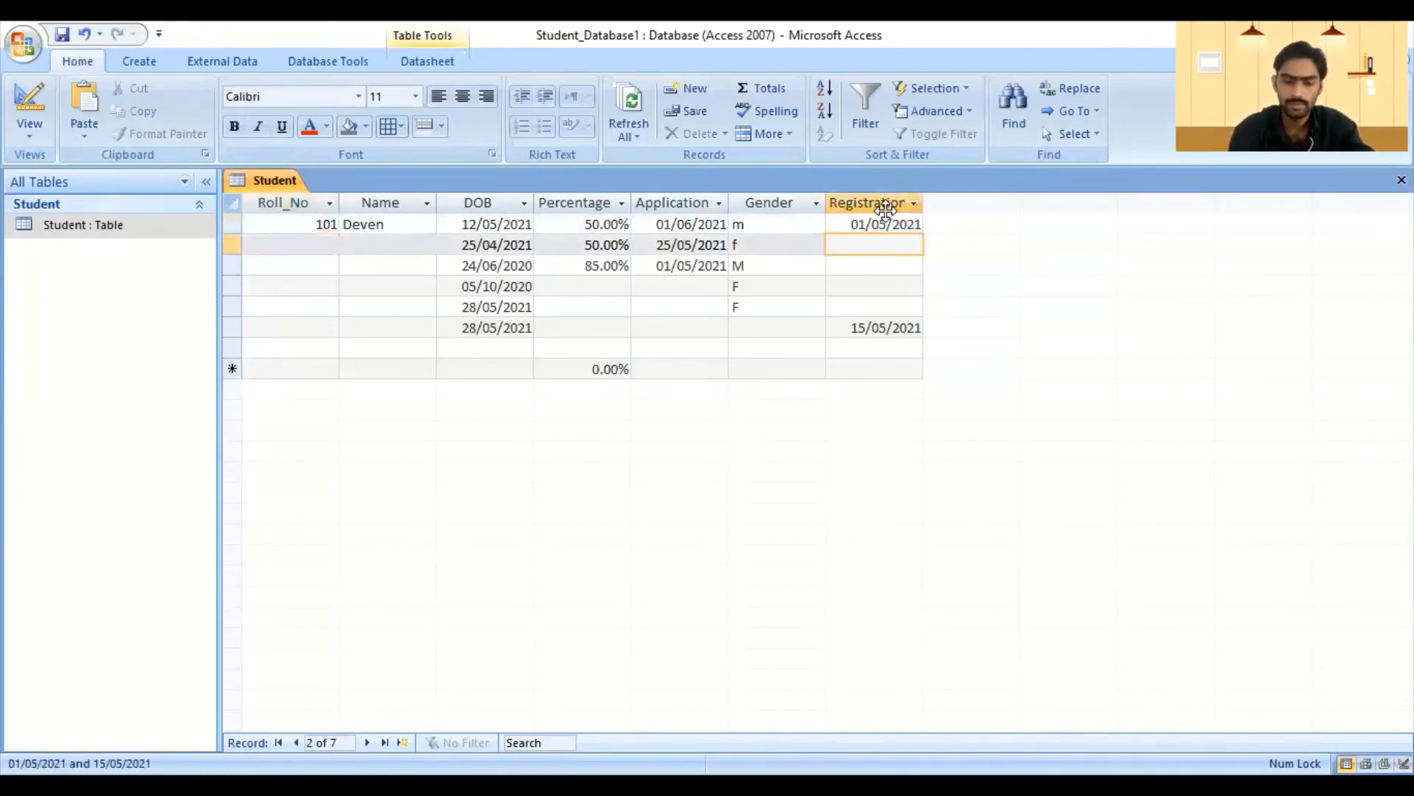
pyautogui.write('2')
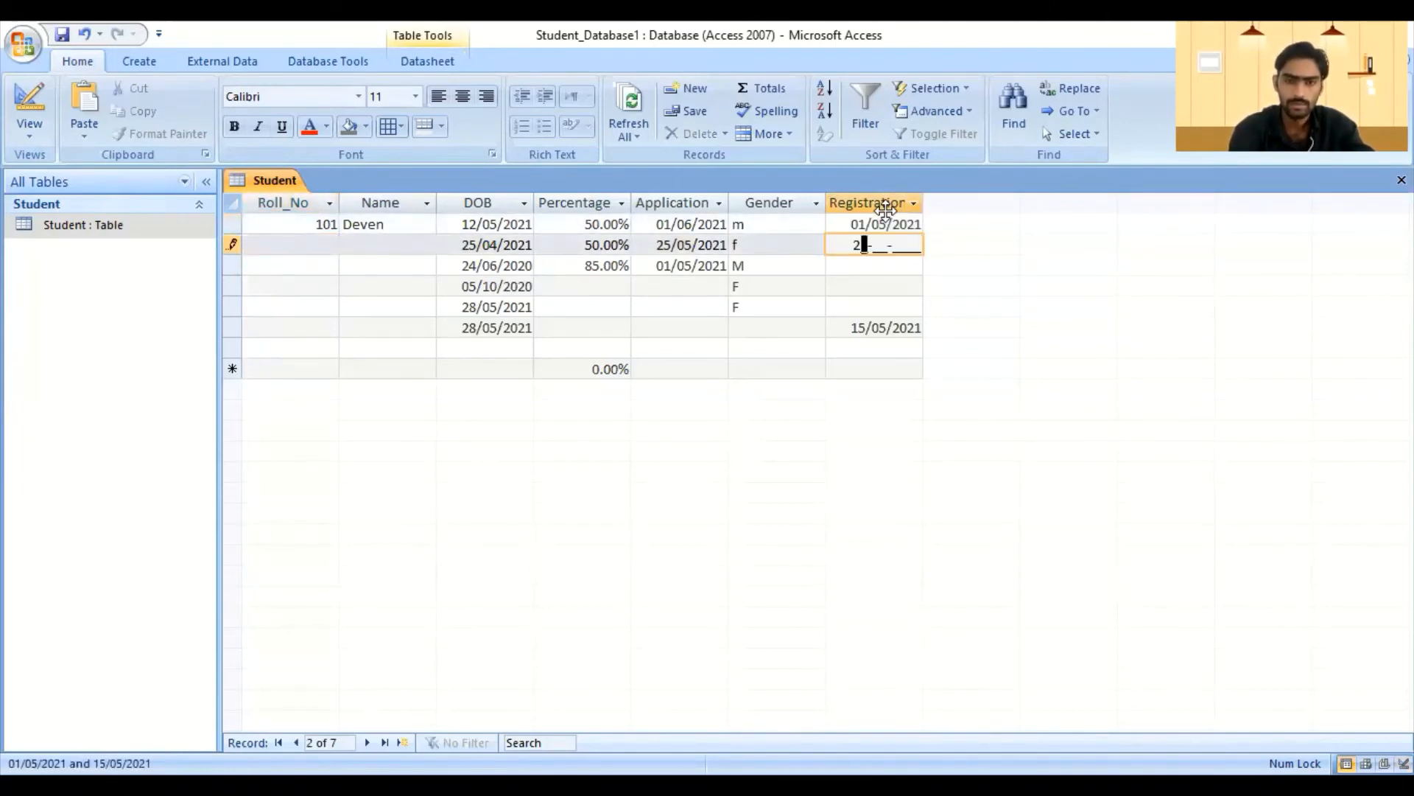
pyautogui.write('5-04-2021')
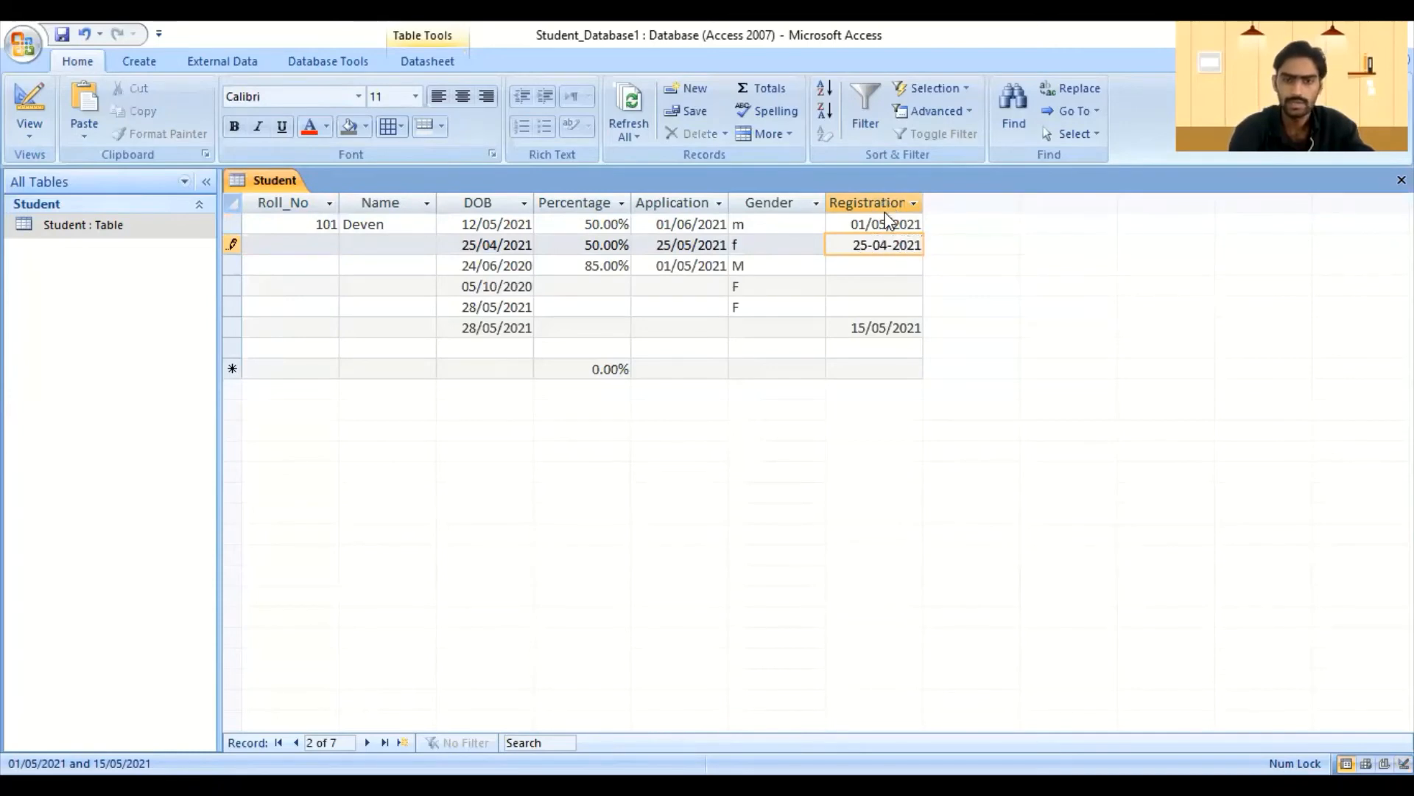
pyautogui.press('Return')
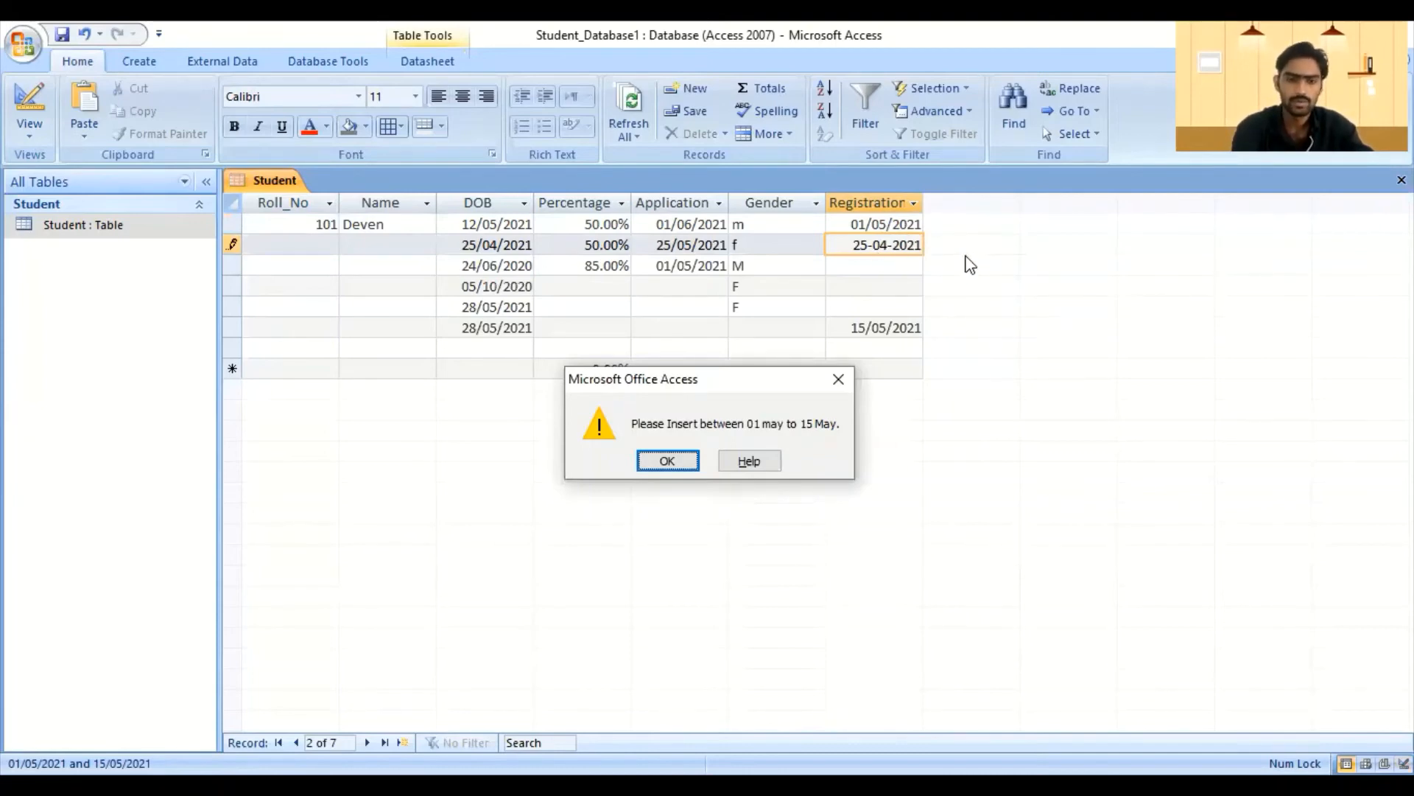
pyautogui.press('Return')
# - Change the second record's Registration date to 02-05-2021
pyautogui.press('Left')
pyautogui.press('Left')
pyautogui.press('Left')
pyautogui.press('Left')
pyautogui.press('Left')
pyautogui.press('Left')
pyautogui.press('Left')
pyautogui.press('Left')
pyautogui.press('Left')
pyautogui.hotkey('shift', 'Right')
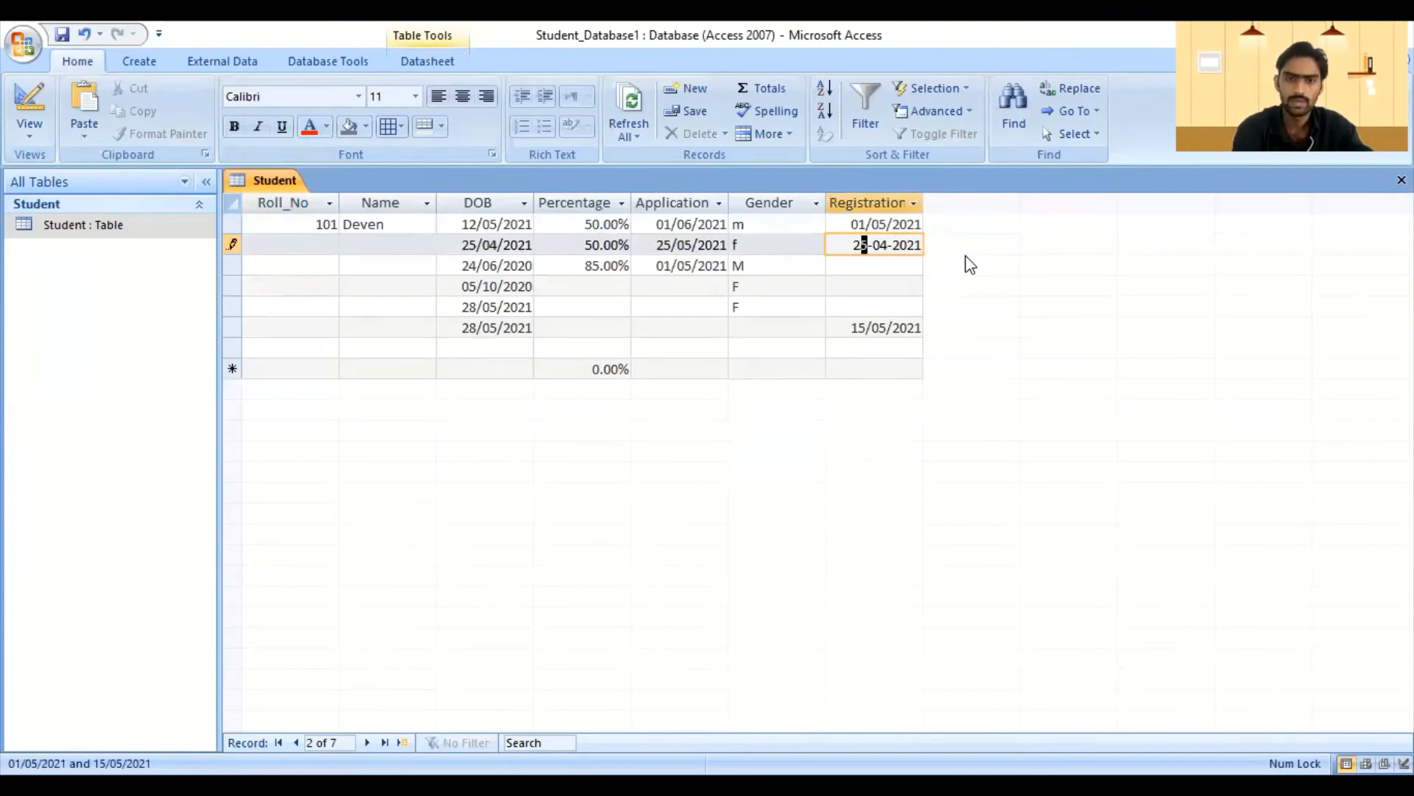
pyautogui.press('Left')
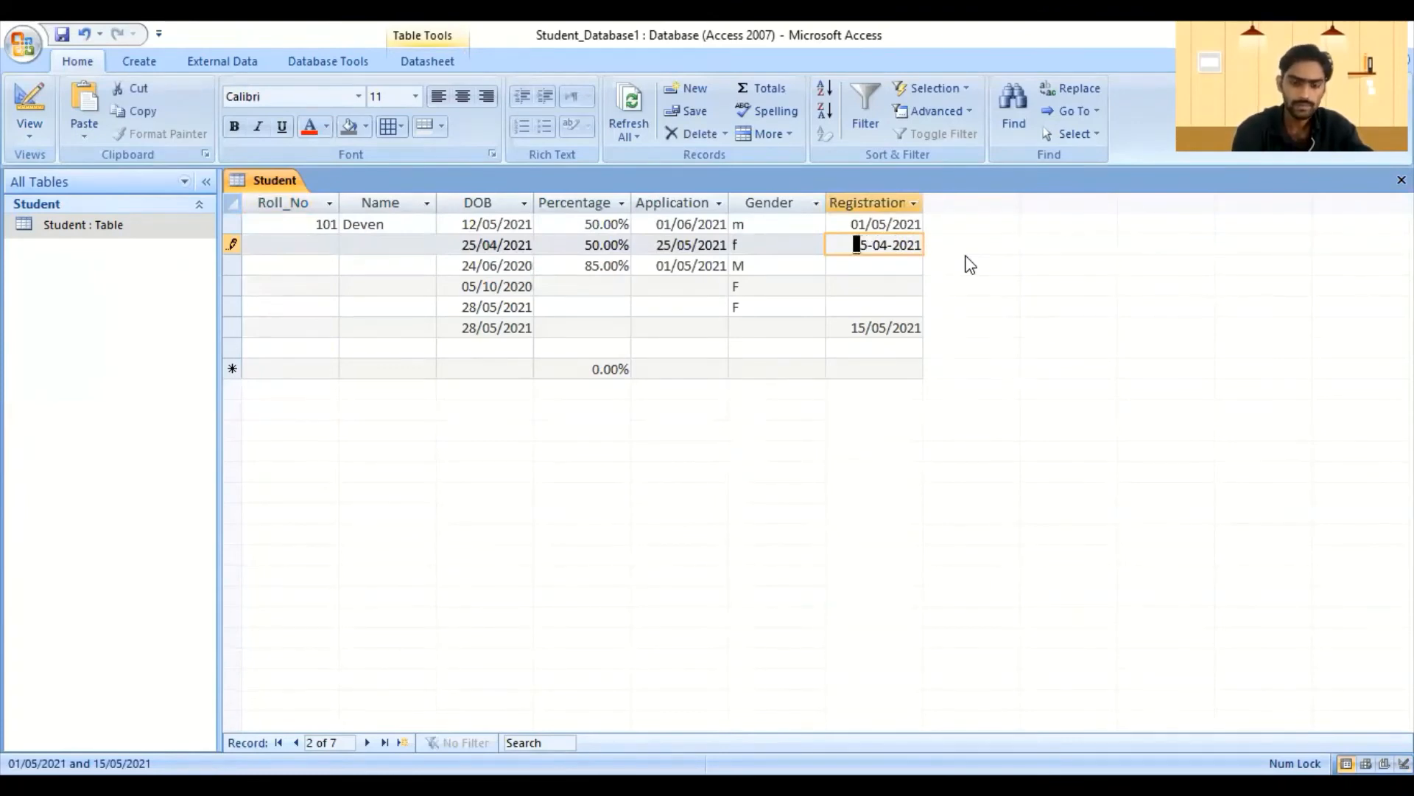
pyautogui.write('02-')
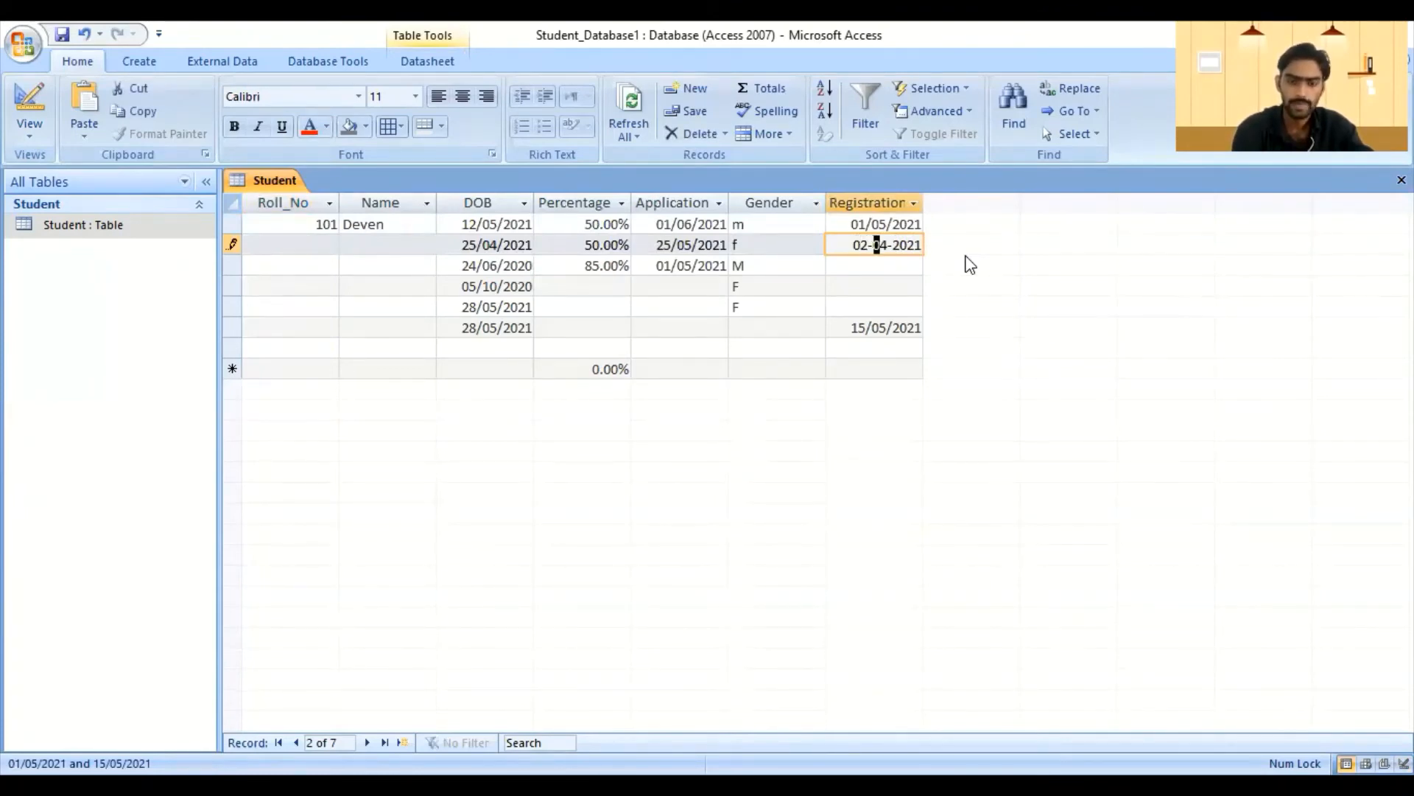
pyautogui.write('05')
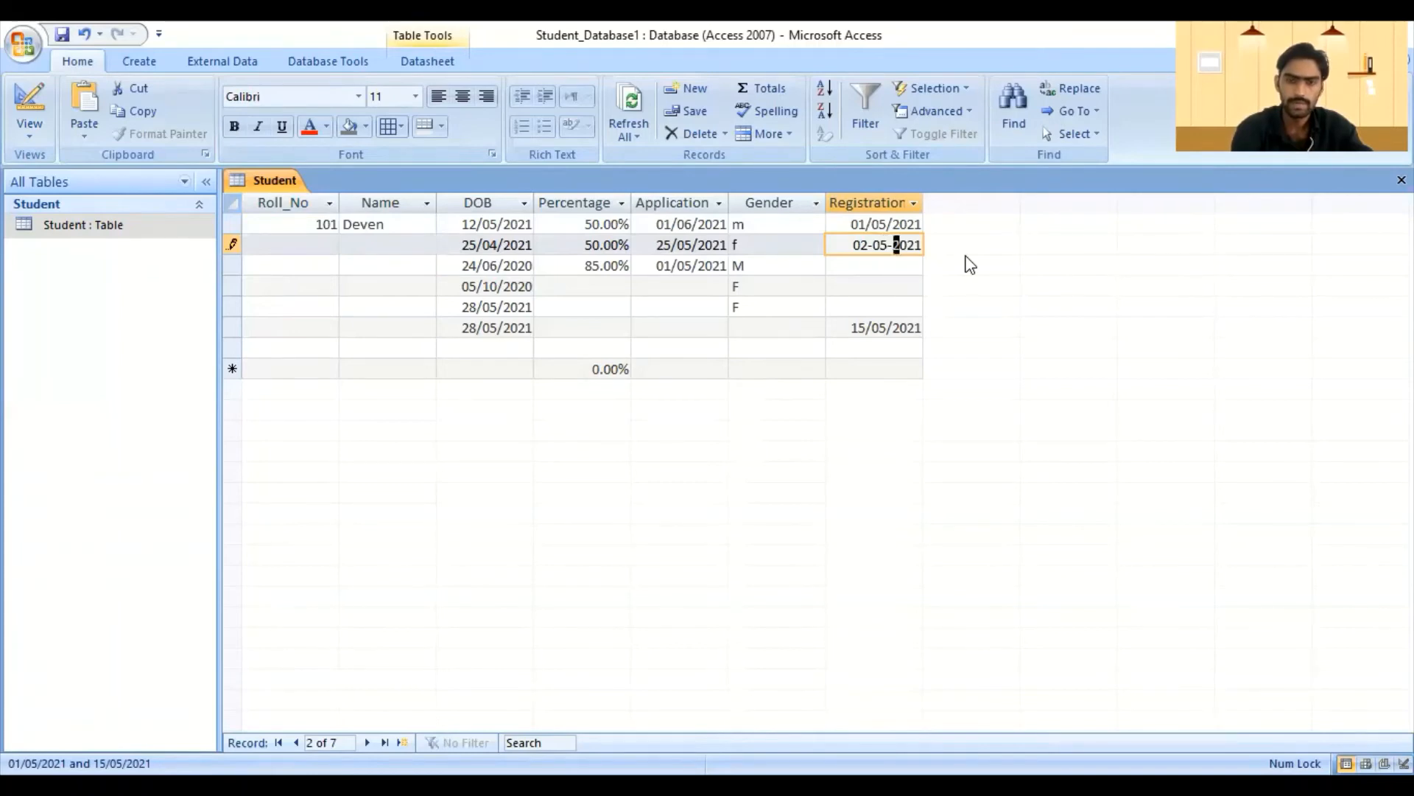
pyautogui.press('Return')
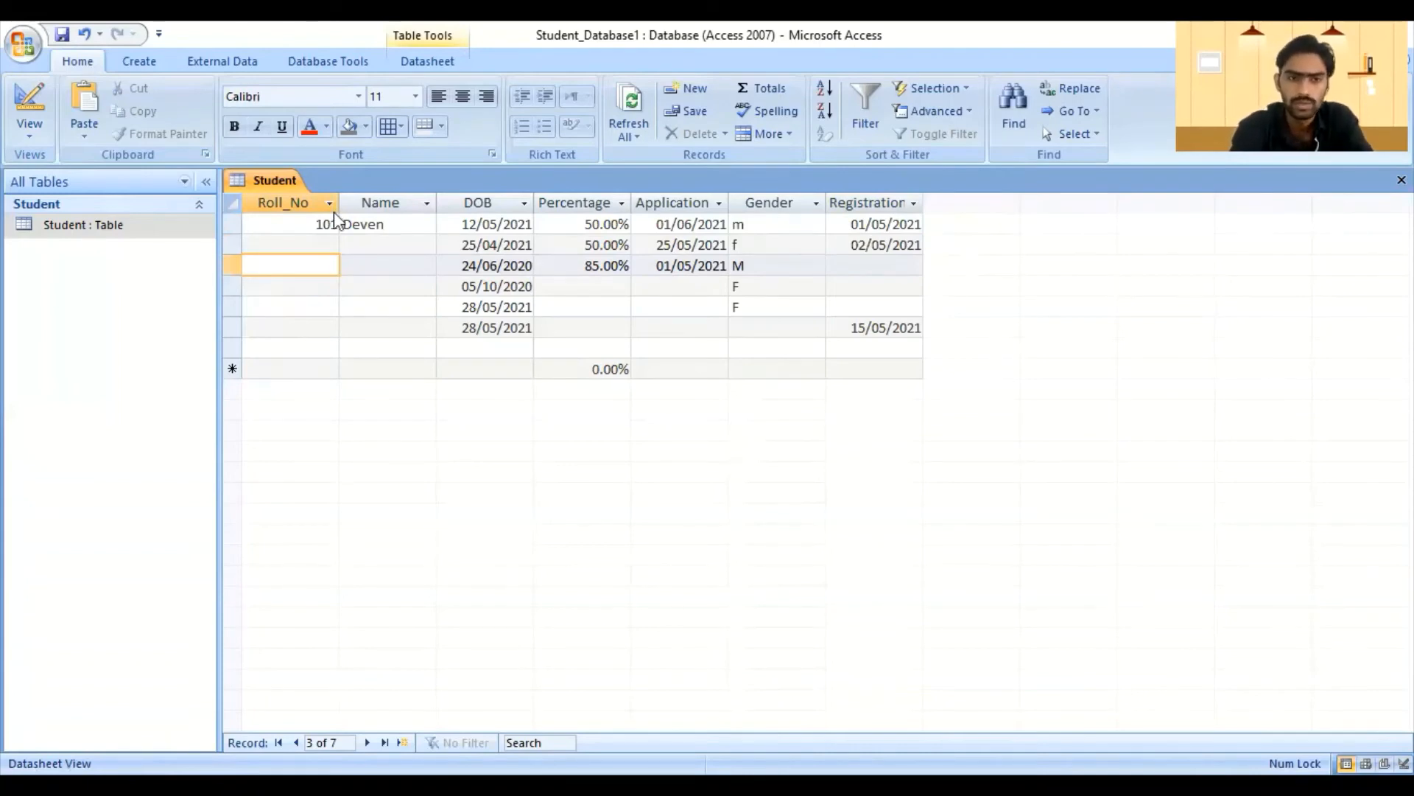
# - In the table's design, extend the Registration validation rule to >=#01-05-2021# and #02-06-2021#
pyautogui.rightClick(274, 184)
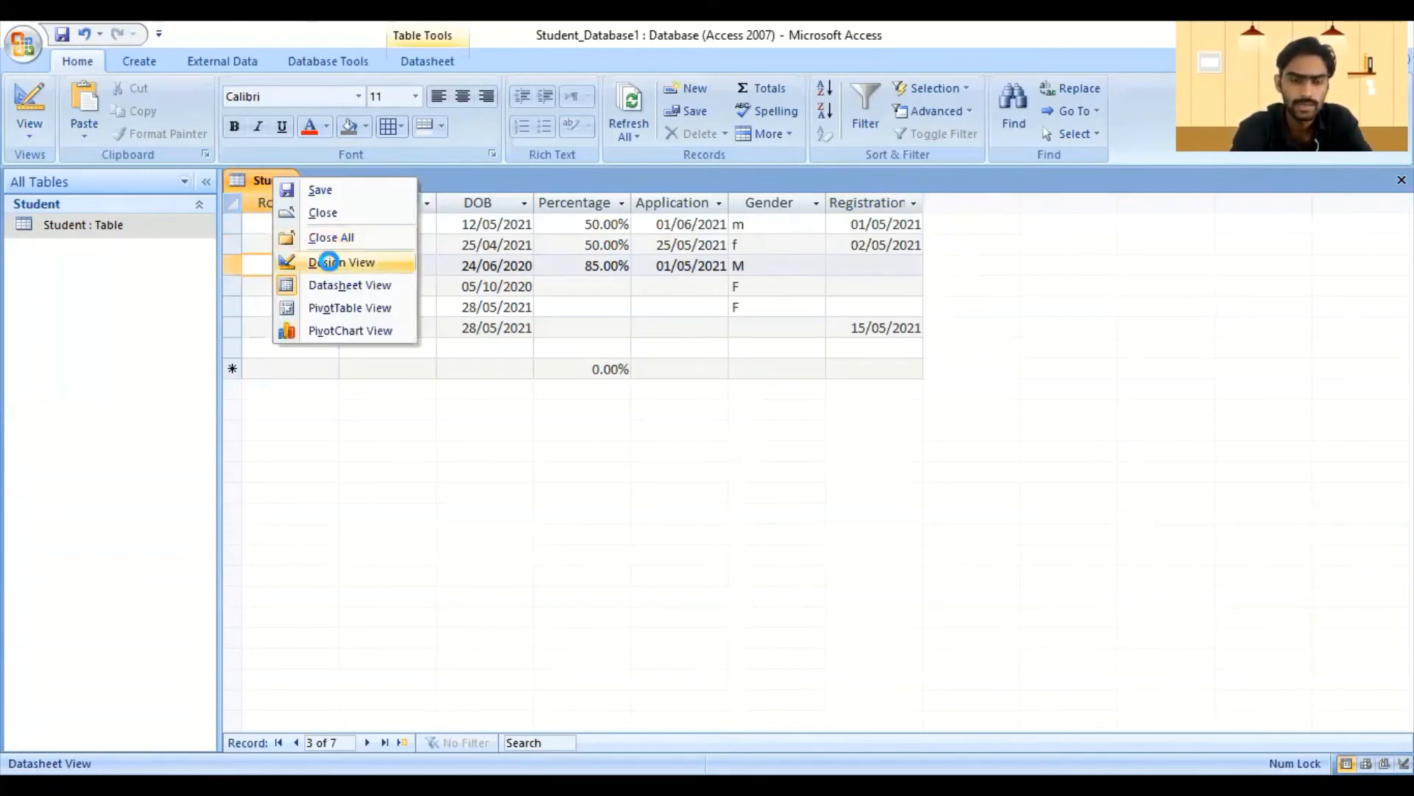
pyautogui.click(332, 262)
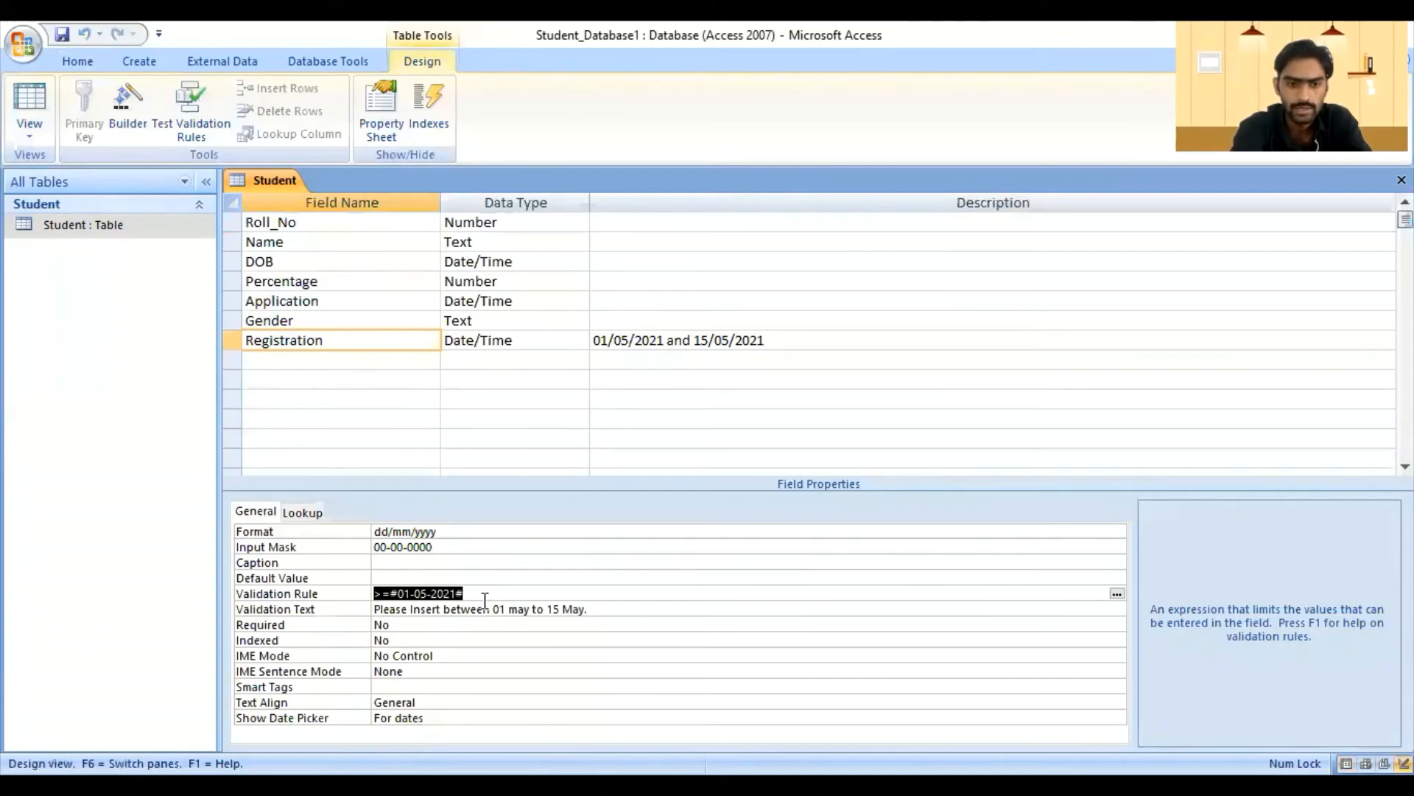
pyautogui.click(506, 591)
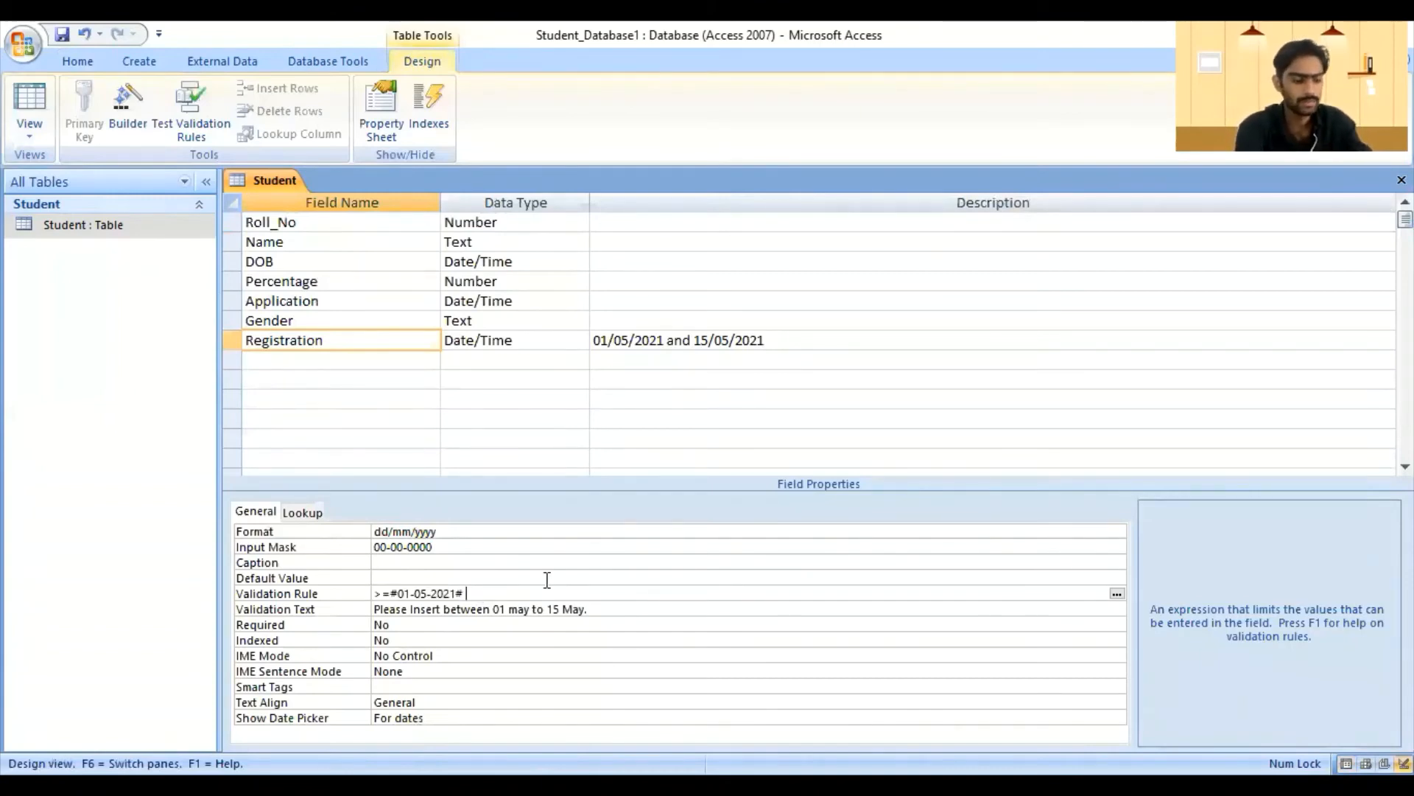
pyautogui.write('nad')
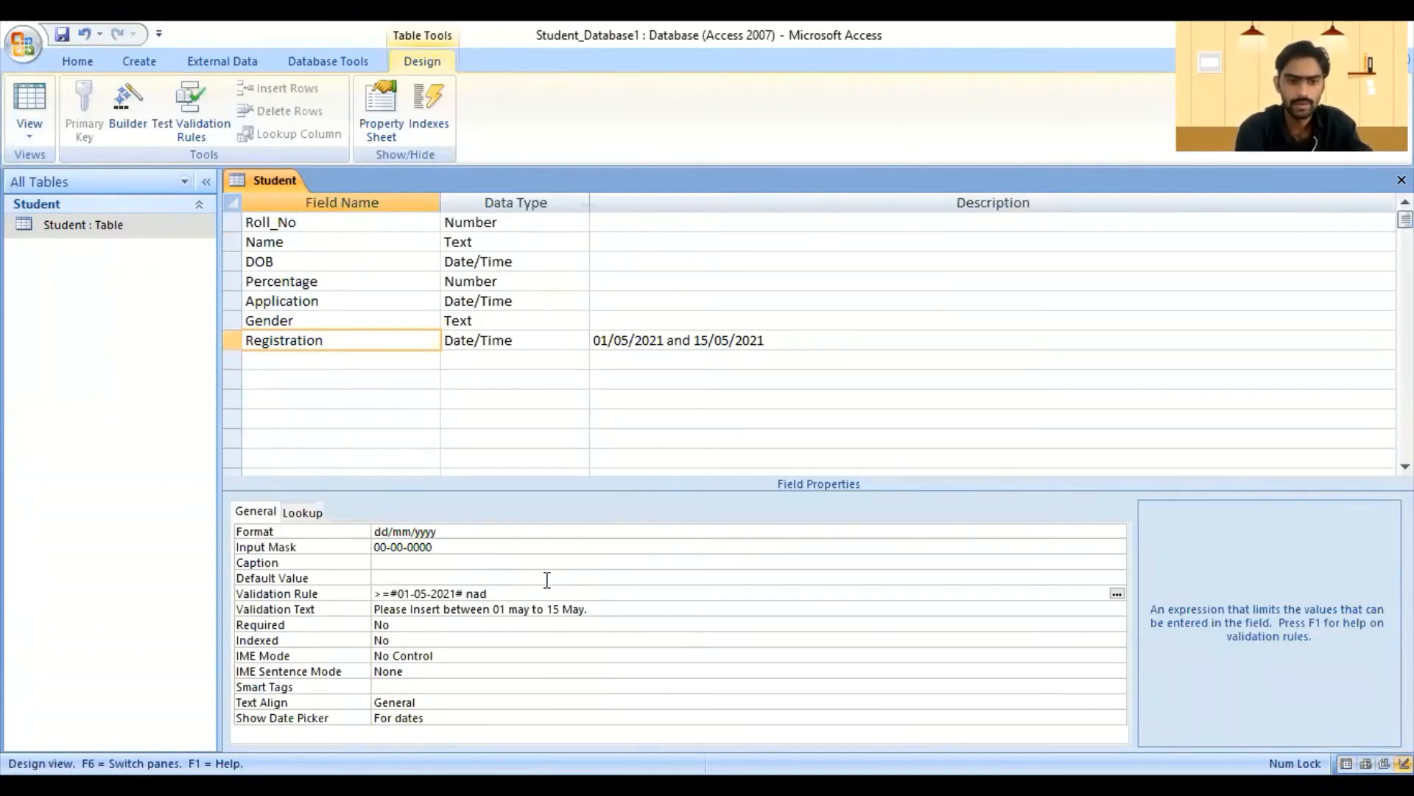
pyautogui.press('BackSpace')
pyautogui.press('BackSpace')
pyautogui.press('BackSpace')
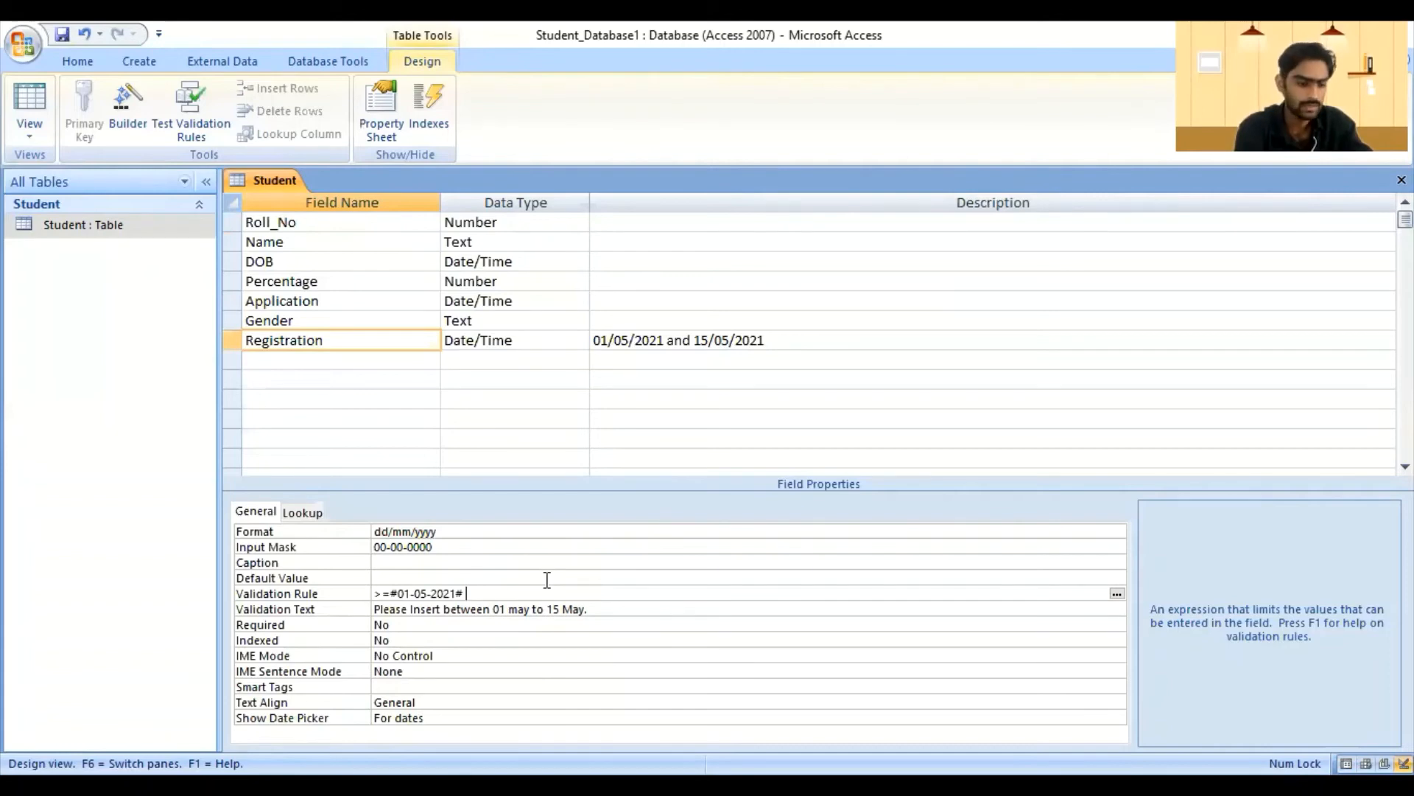
pyautogui.write('and')
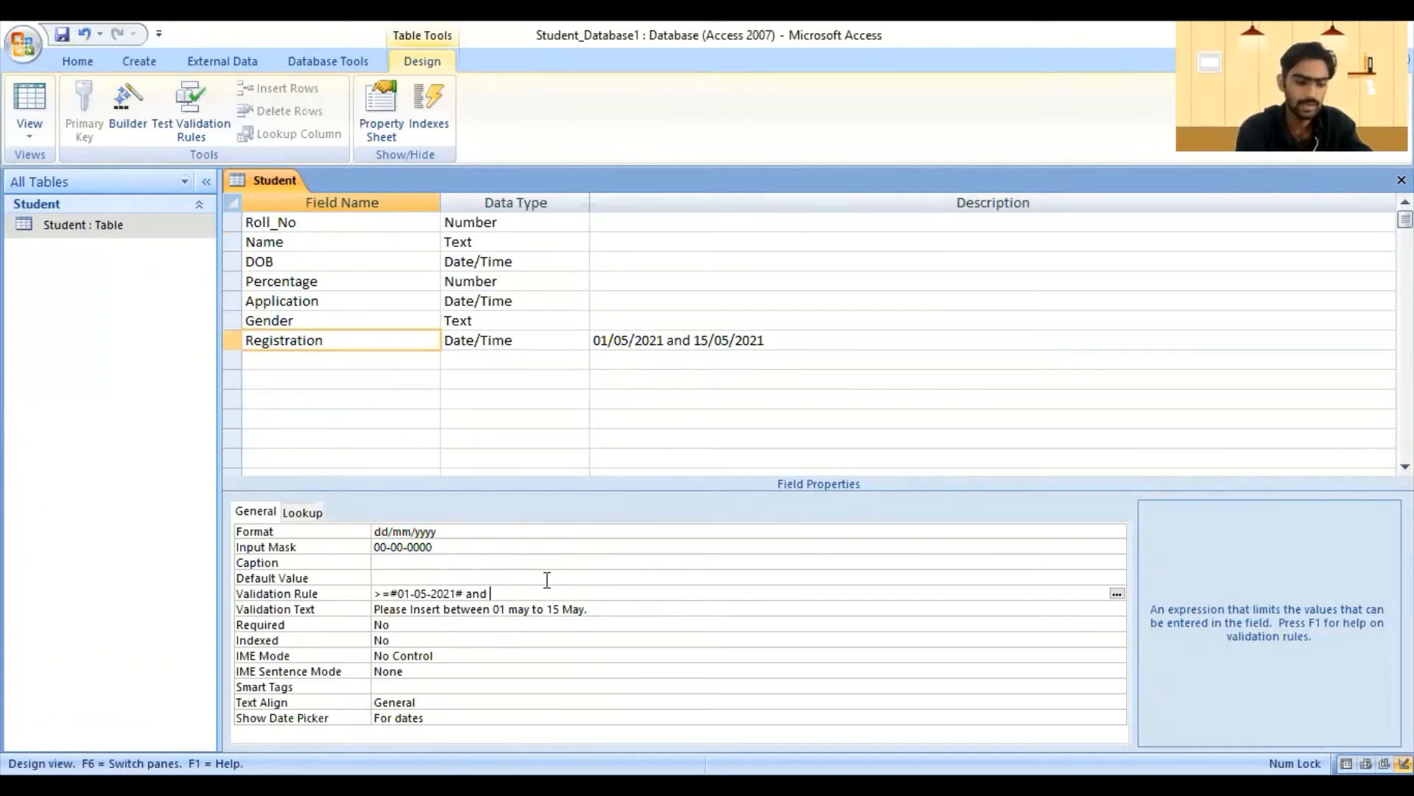
pyautogui.write(' ##')
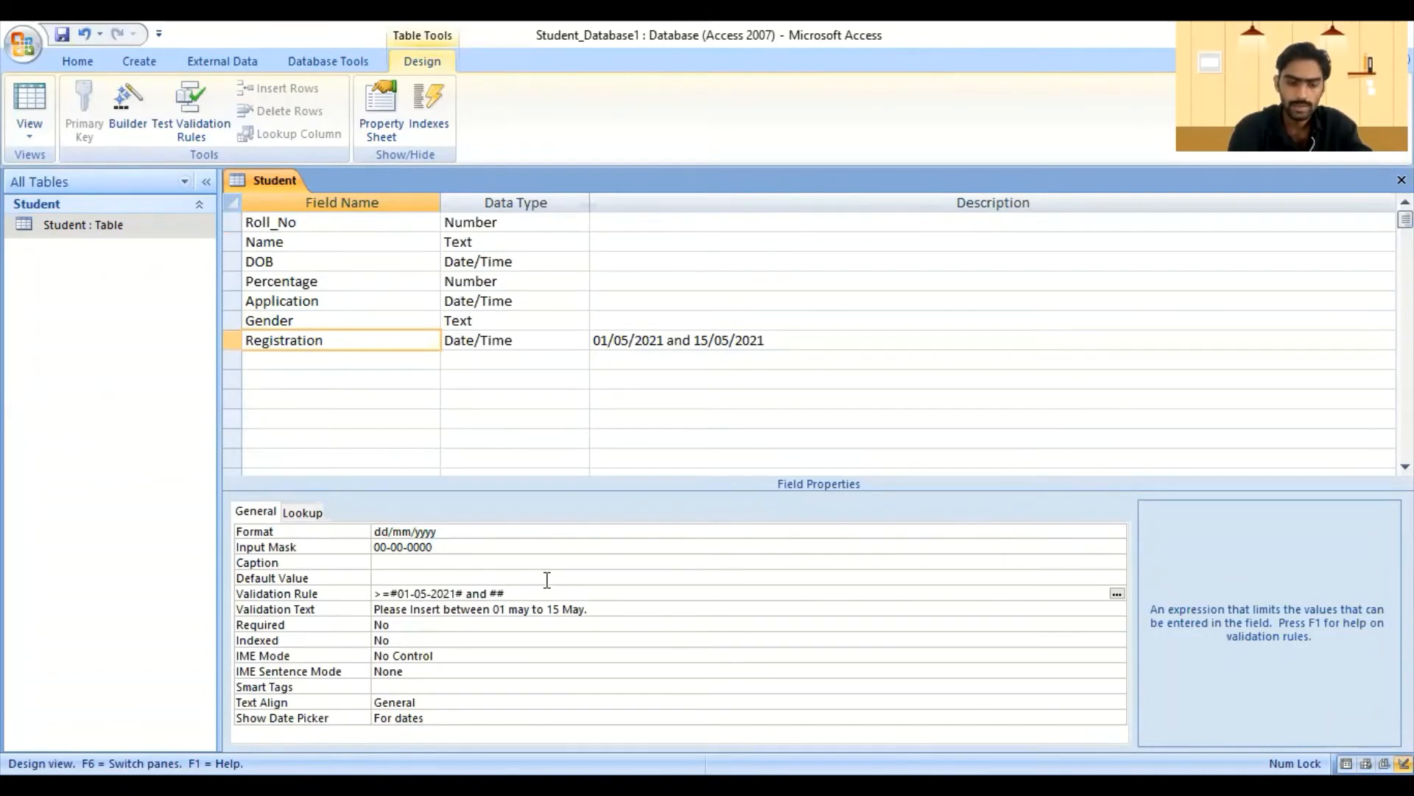
pyautogui.write('02')
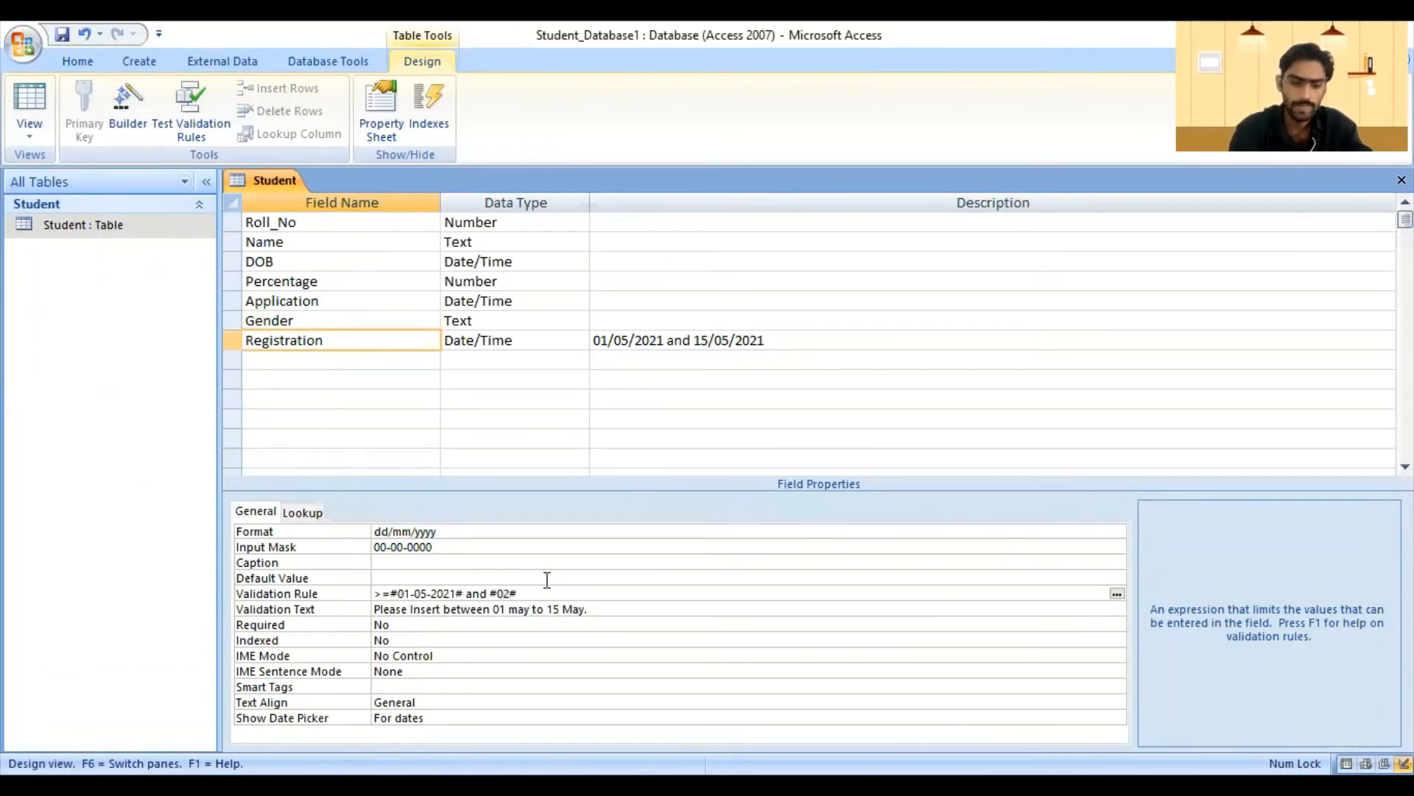
pyautogui.write('-')
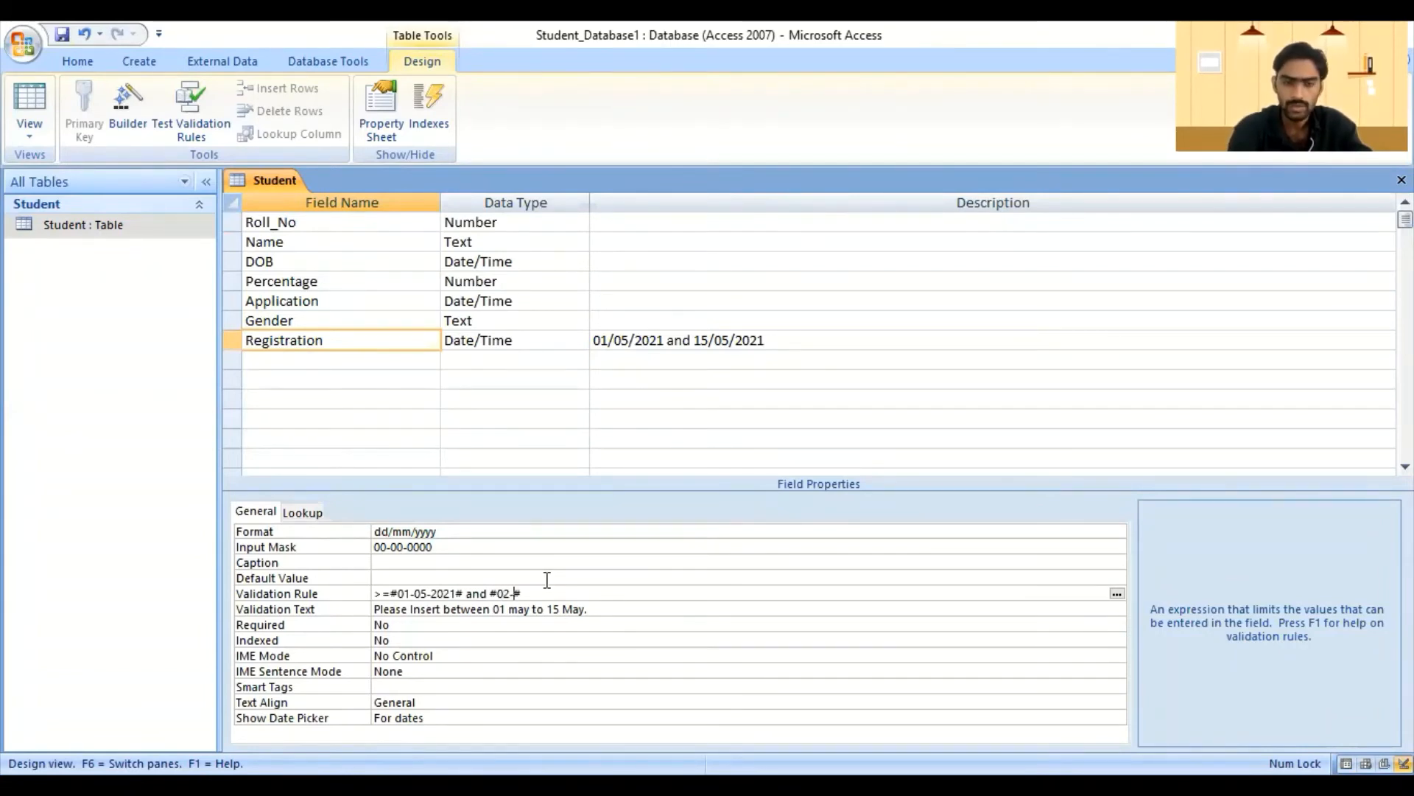
pyautogui.write('06')
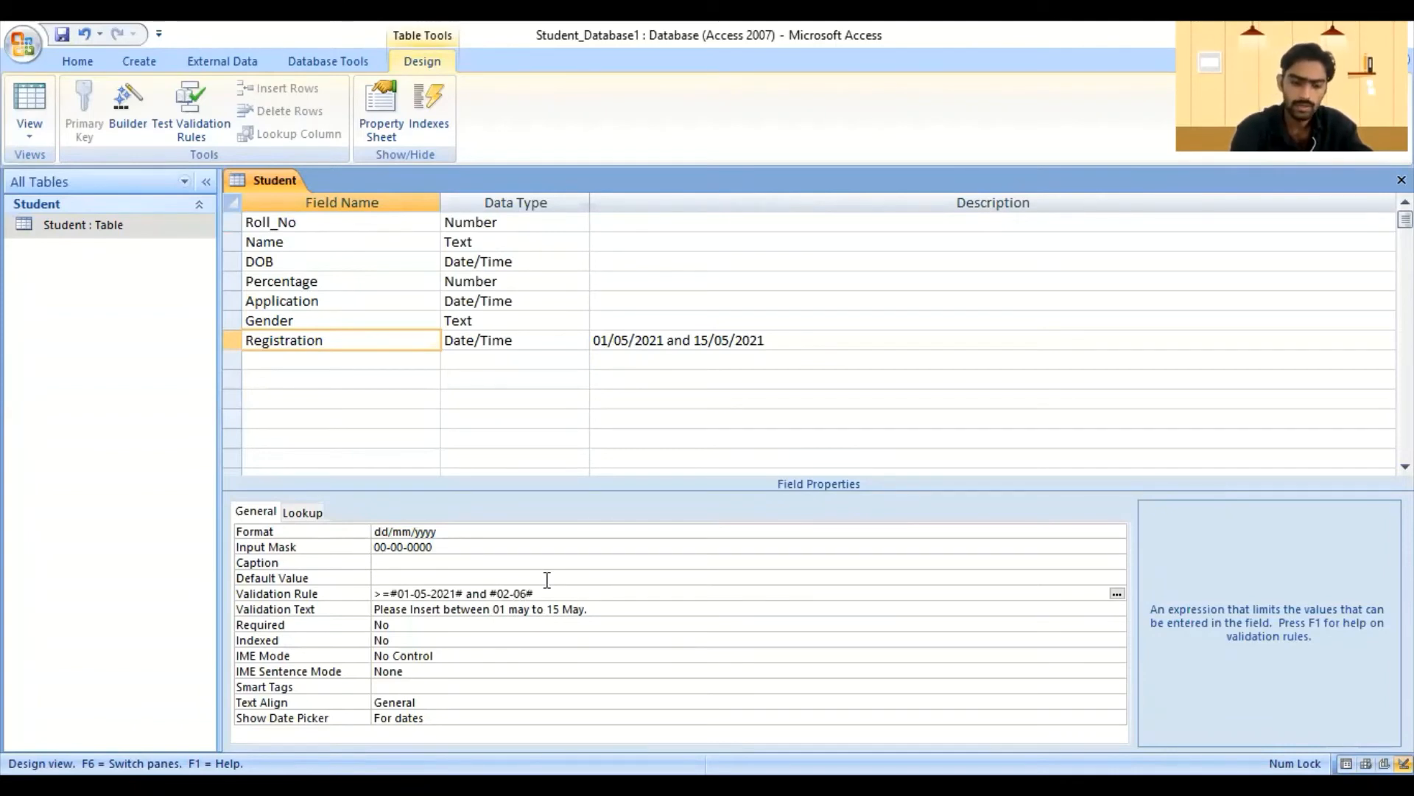
pyautogui.write('-2021')
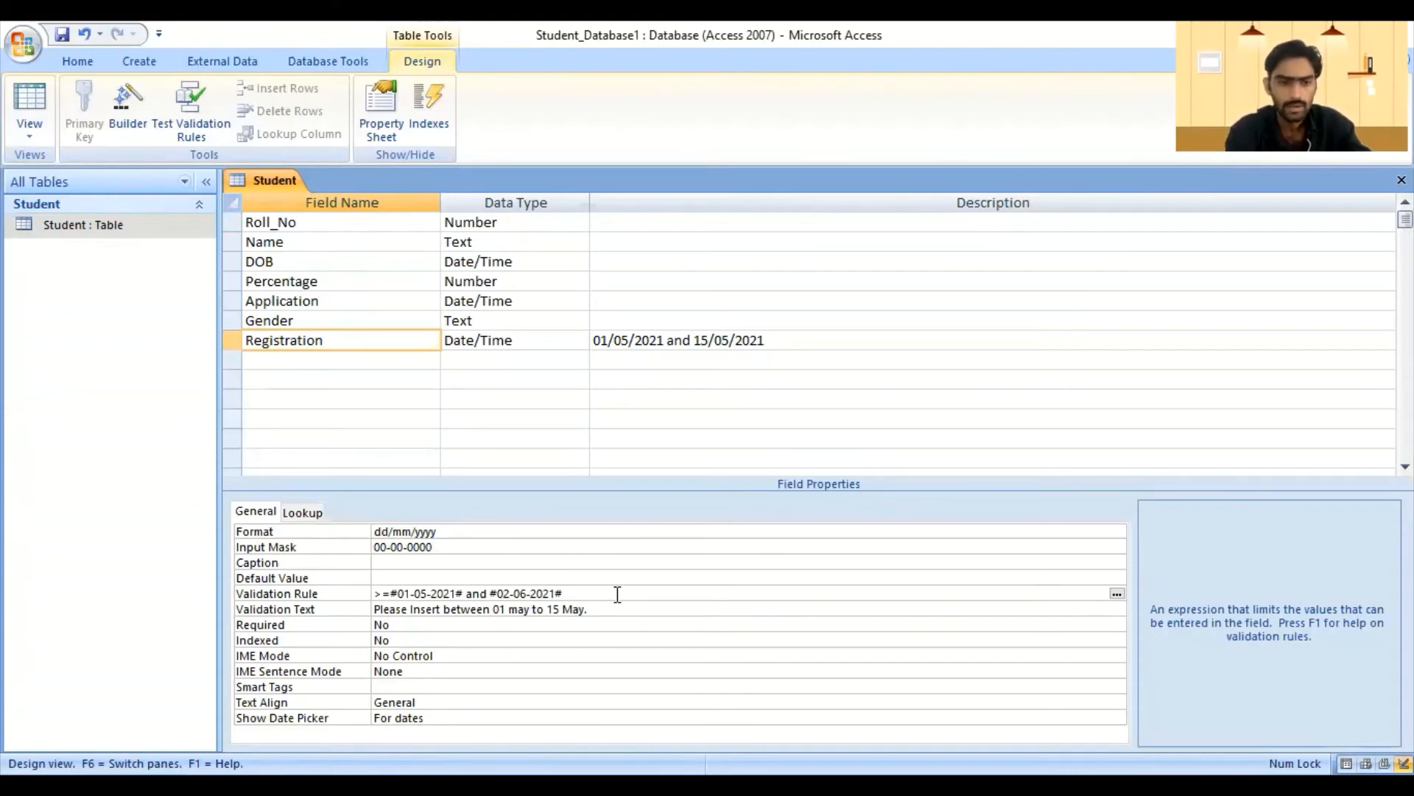
# - Save the Student table design, test existing data and keep the new Registration rule, and display the table in Datasheet View
pyautogui.rightClick(266, 177)
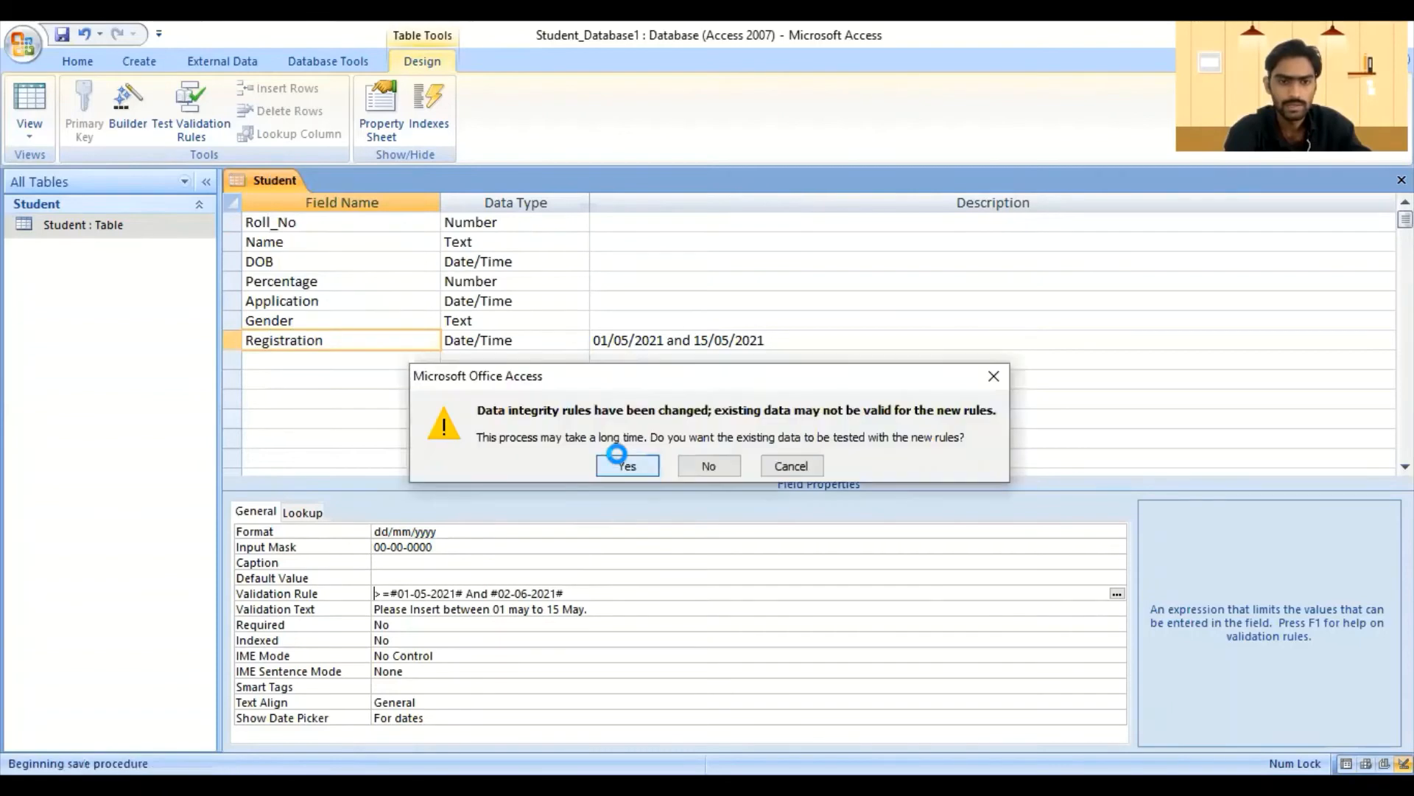
pyautogui.click(626, 464)
pyautogui.click(628, 485)
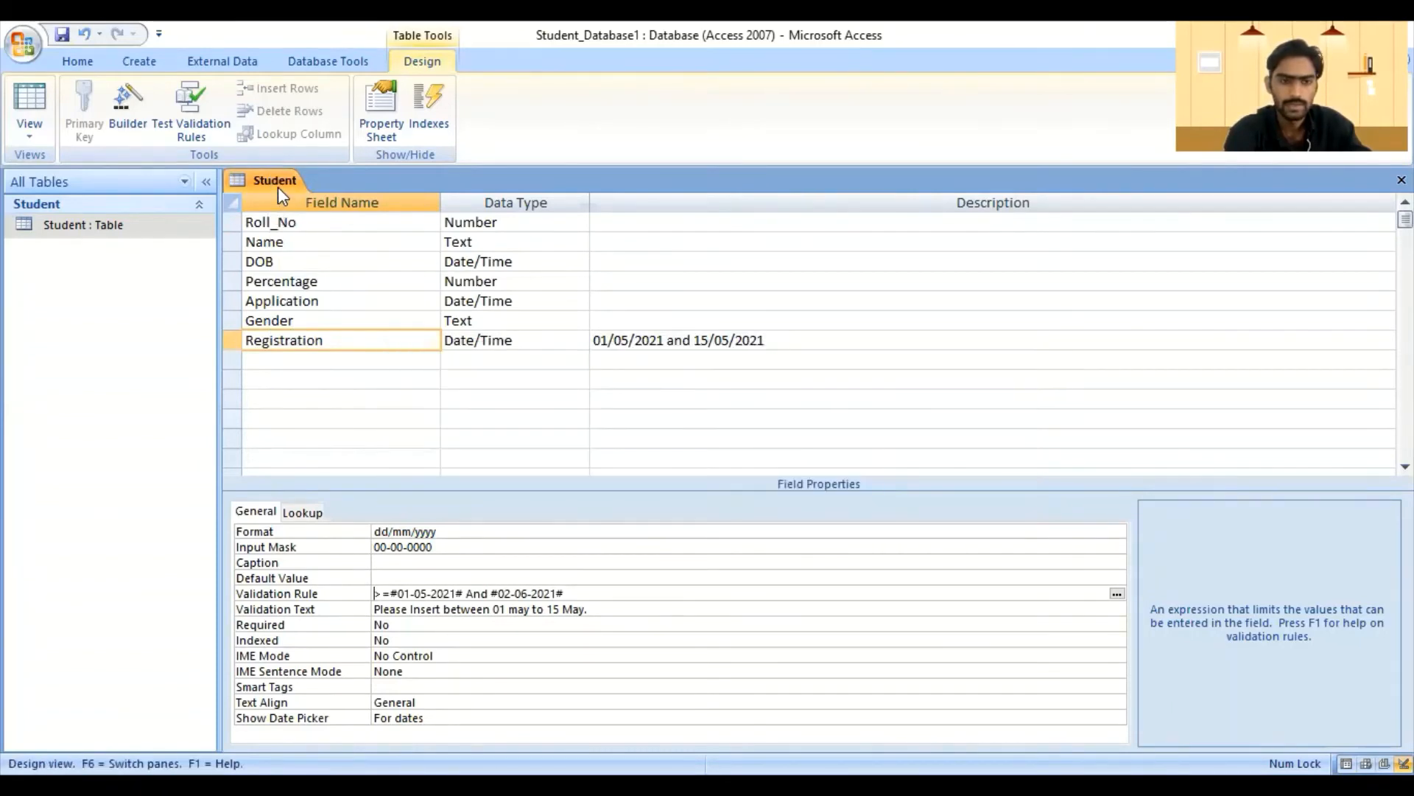
pyautogui.rightClick(277, 187)
pyautogui.click(354, 296)
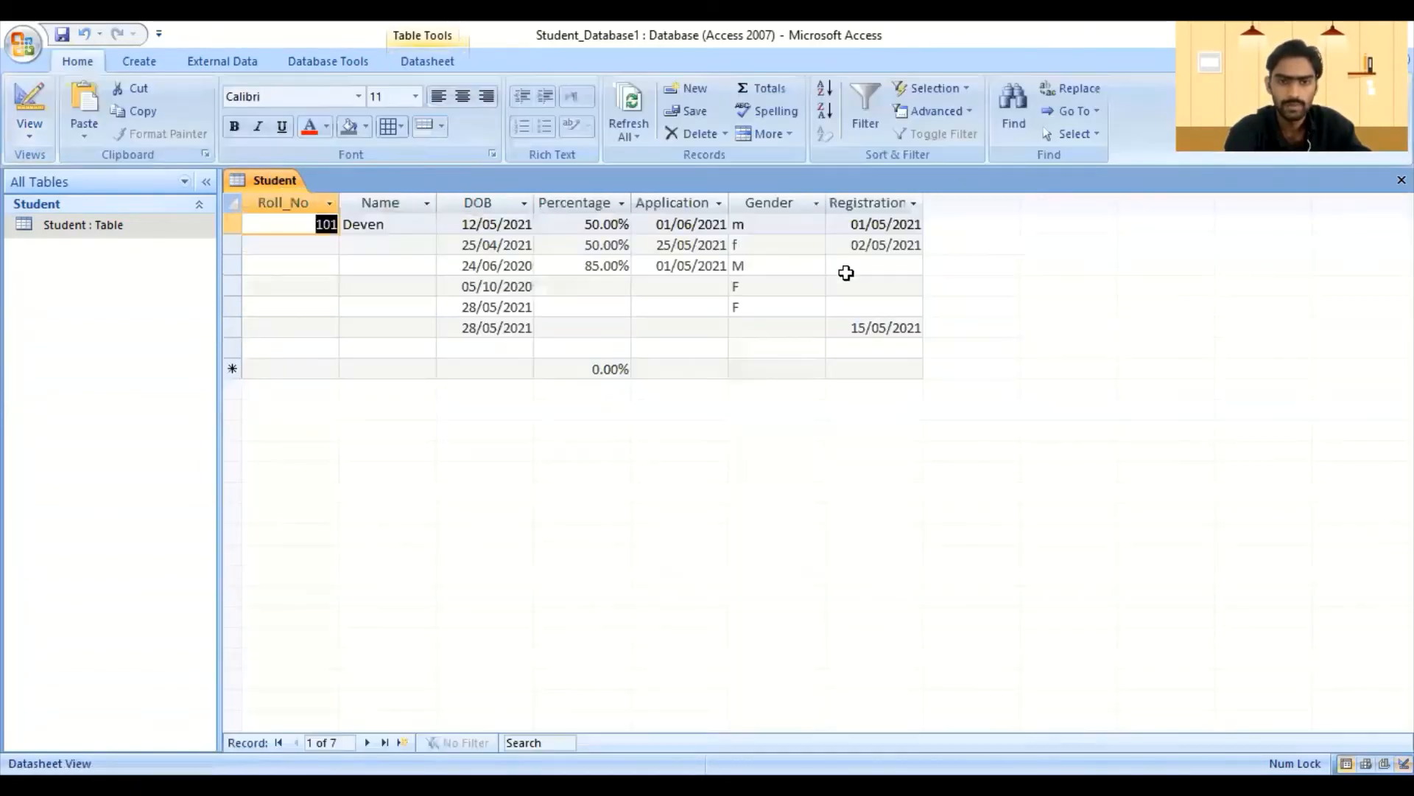
# - Try to enter 03-05-2021 as the Registration date in the third record
pyautogui.click(854, 265)
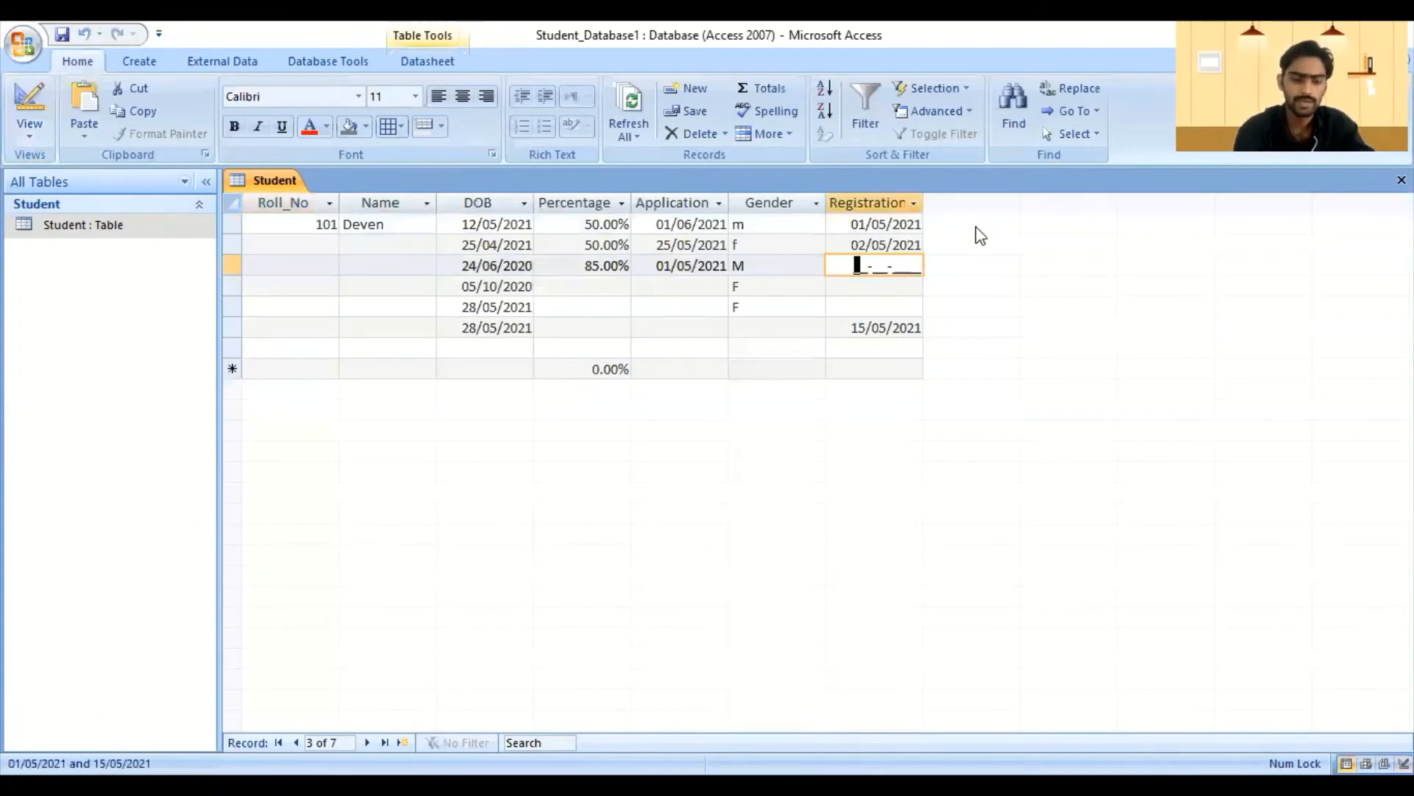
pyautogui.press('Left')
pyautogui.press('Right')
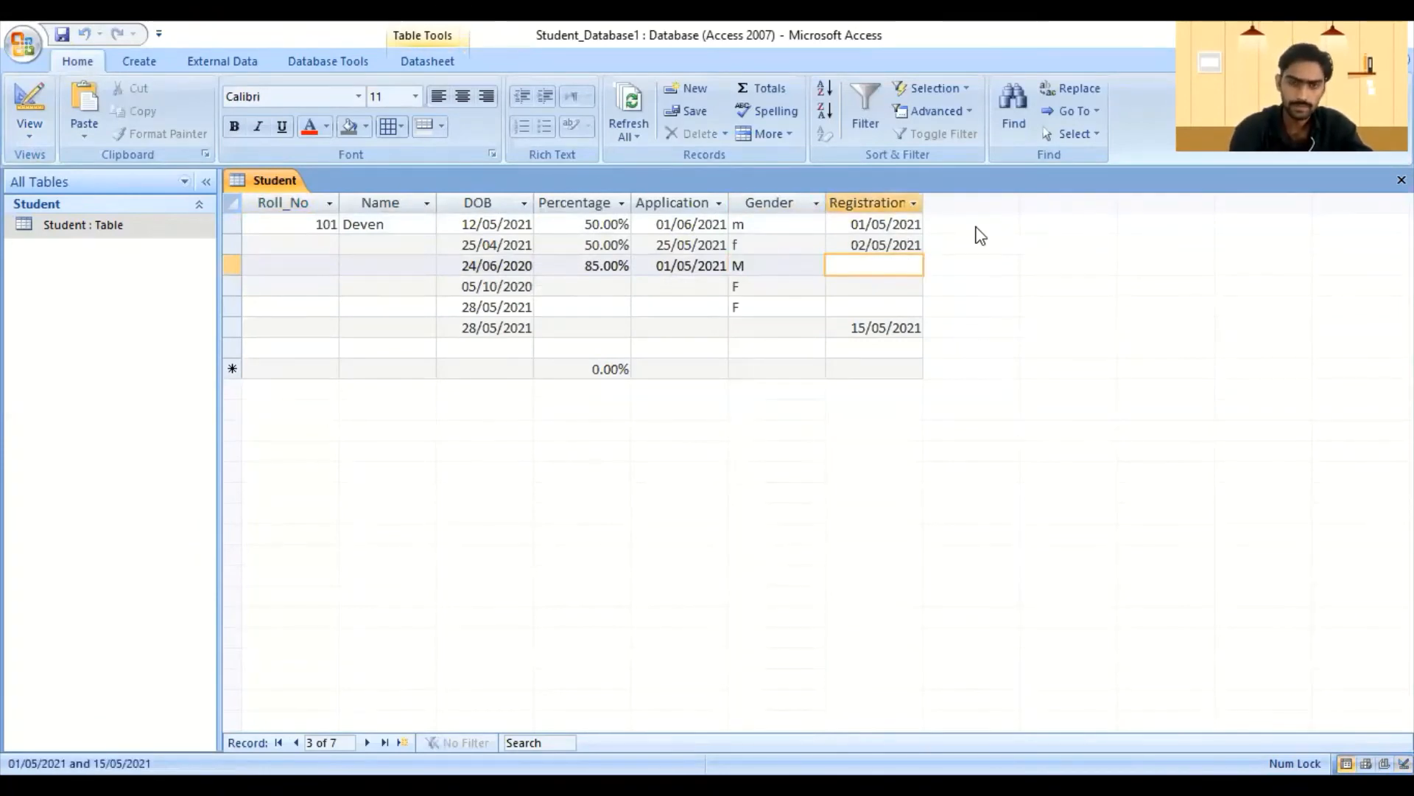
pyautogui.write('03-0')
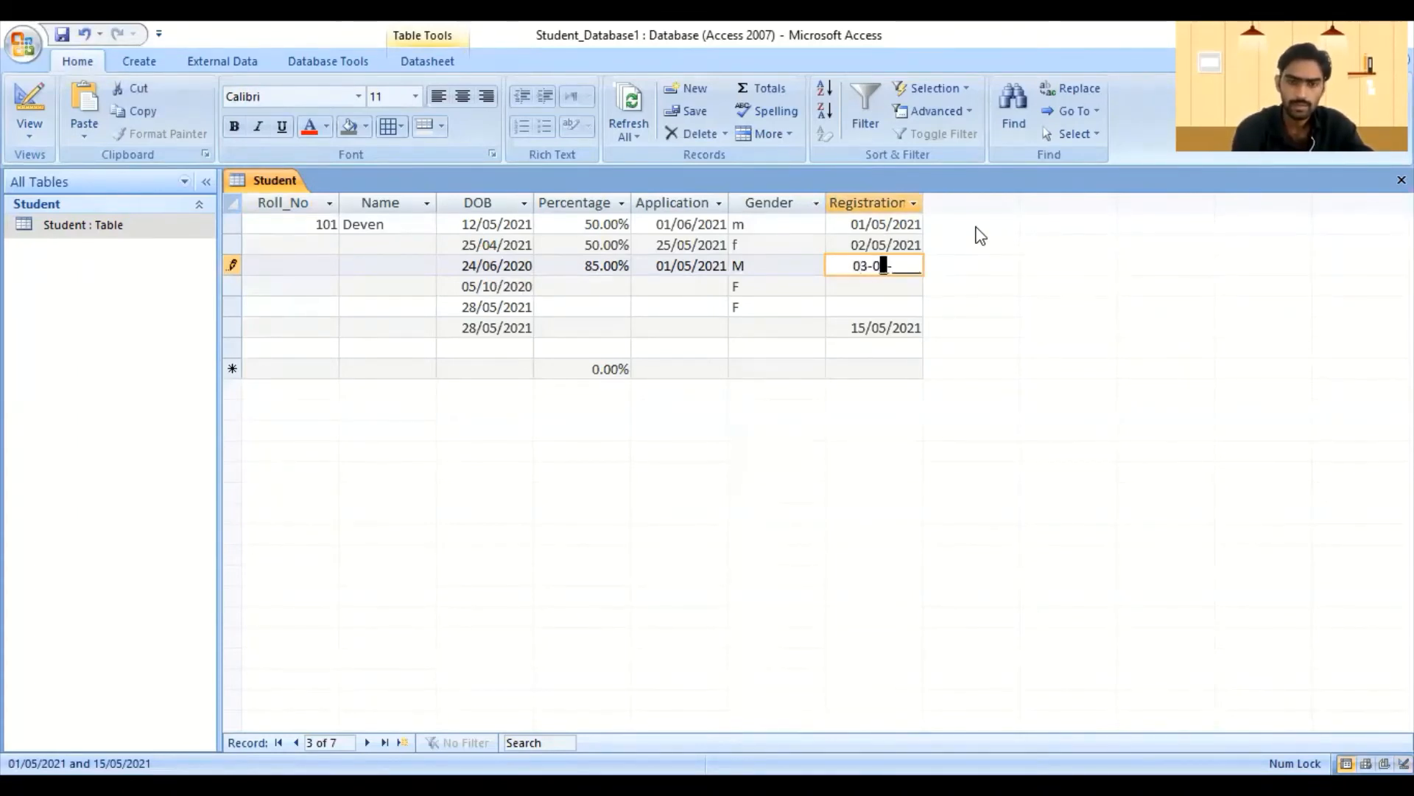
pyautogui.write('5-2021')
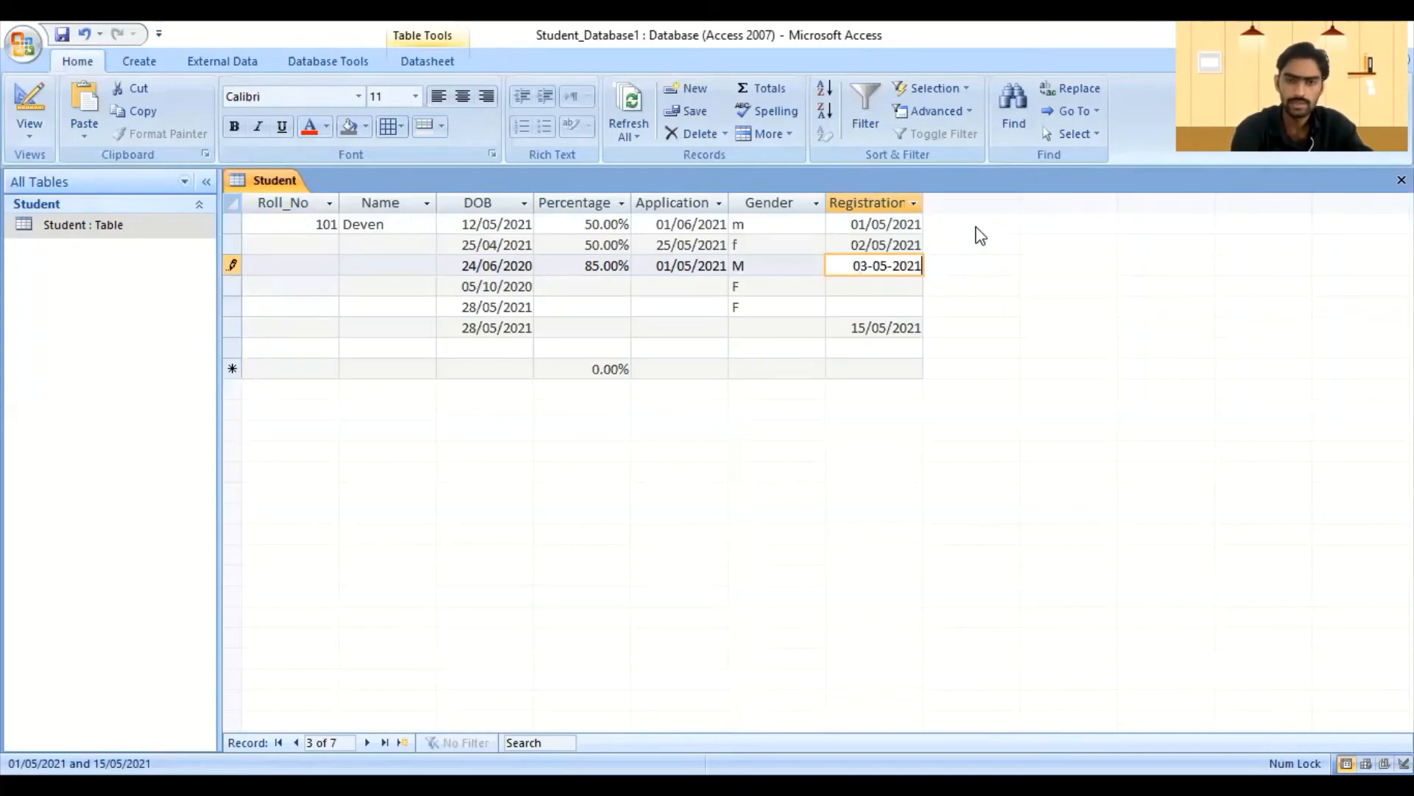
pyautogui.press('Return')
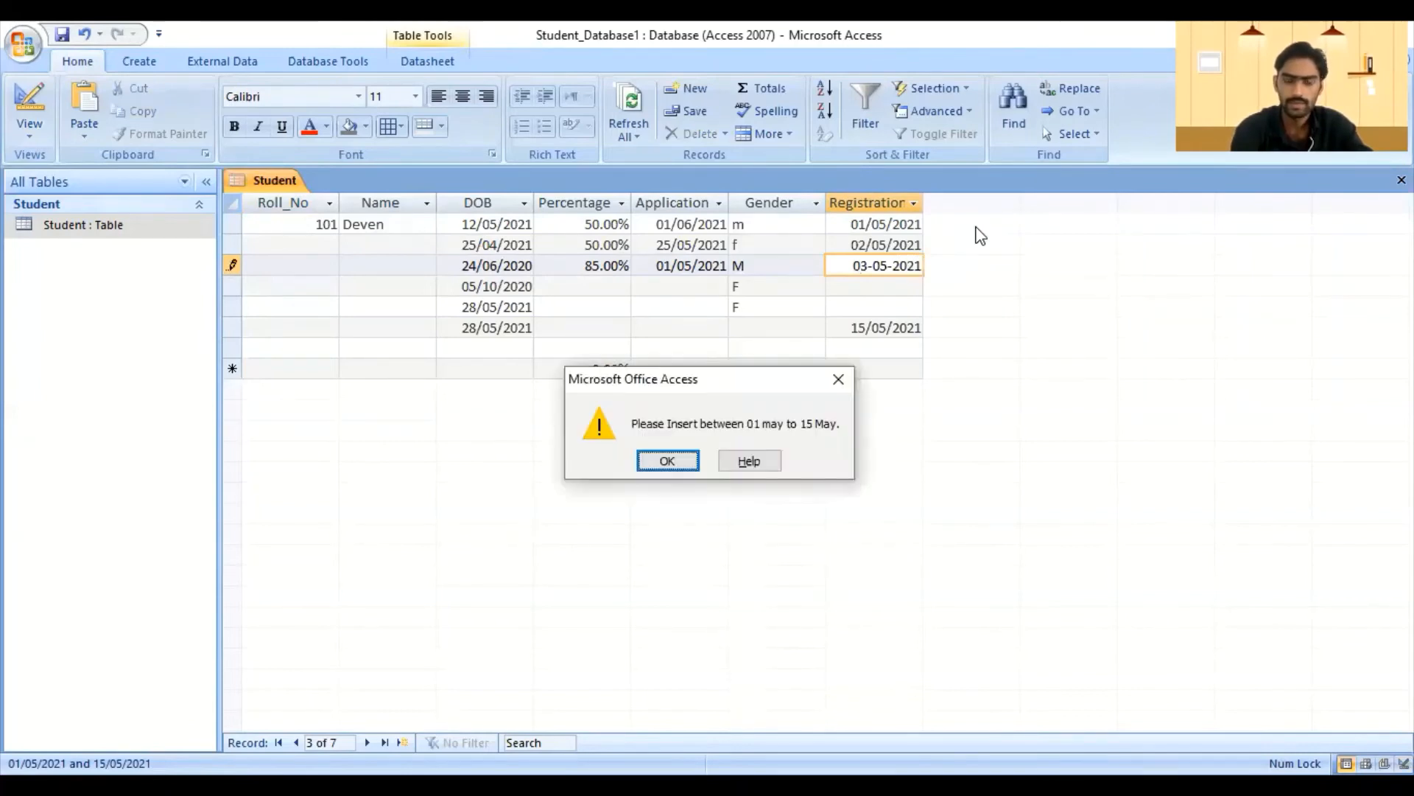
pyautogui.press('Return')
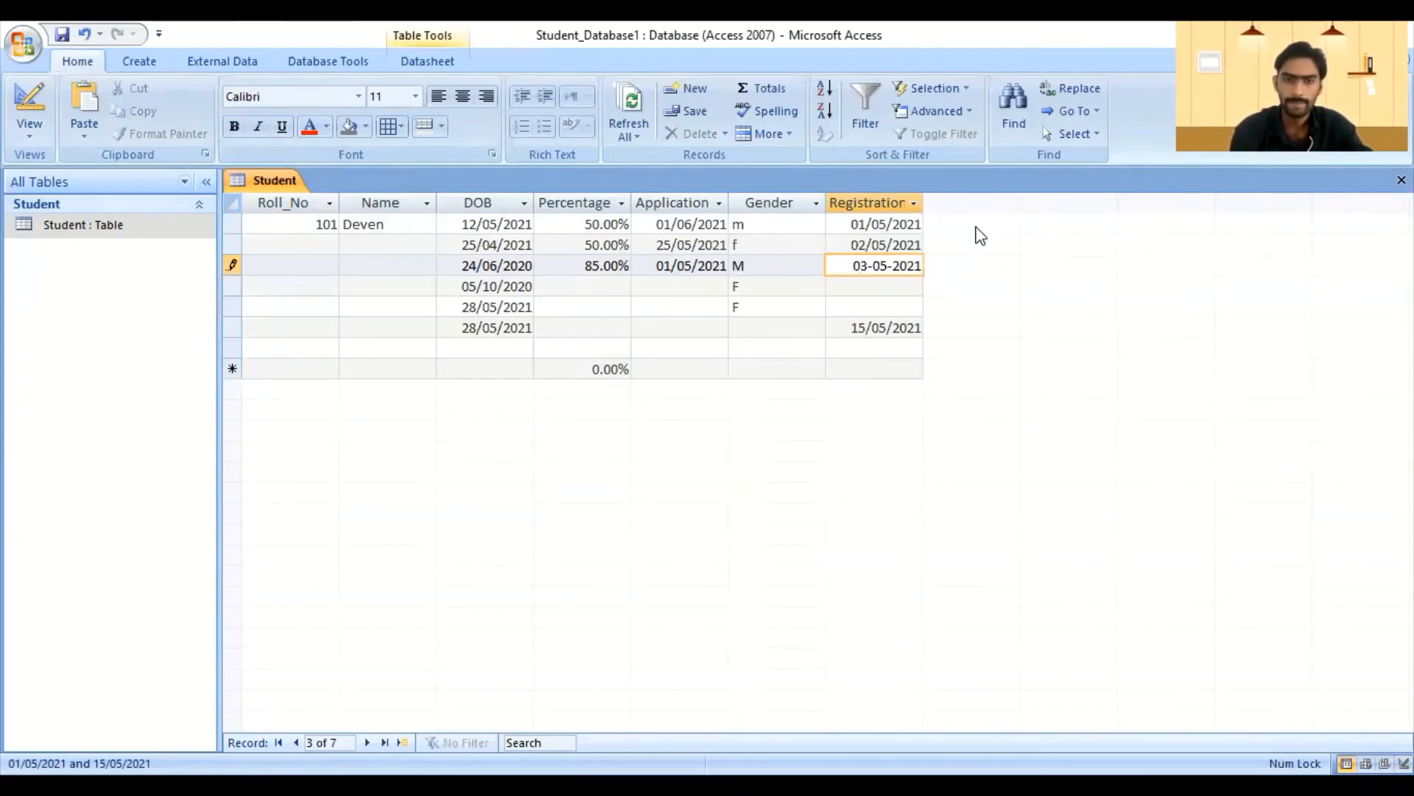
# - Try changing the day of the third record's Registration date so that it reads 01-05-2021
pyautogui.press('Left')
pyautogui.press('Left')
pyautogui.press('Left')
pyautogui.press('Left')
pyautogui.press('Left')
pyautogui.press('Left')
pyautogui.press('Left')
pyautogui.press('Left')
pyautogui.press('Left')
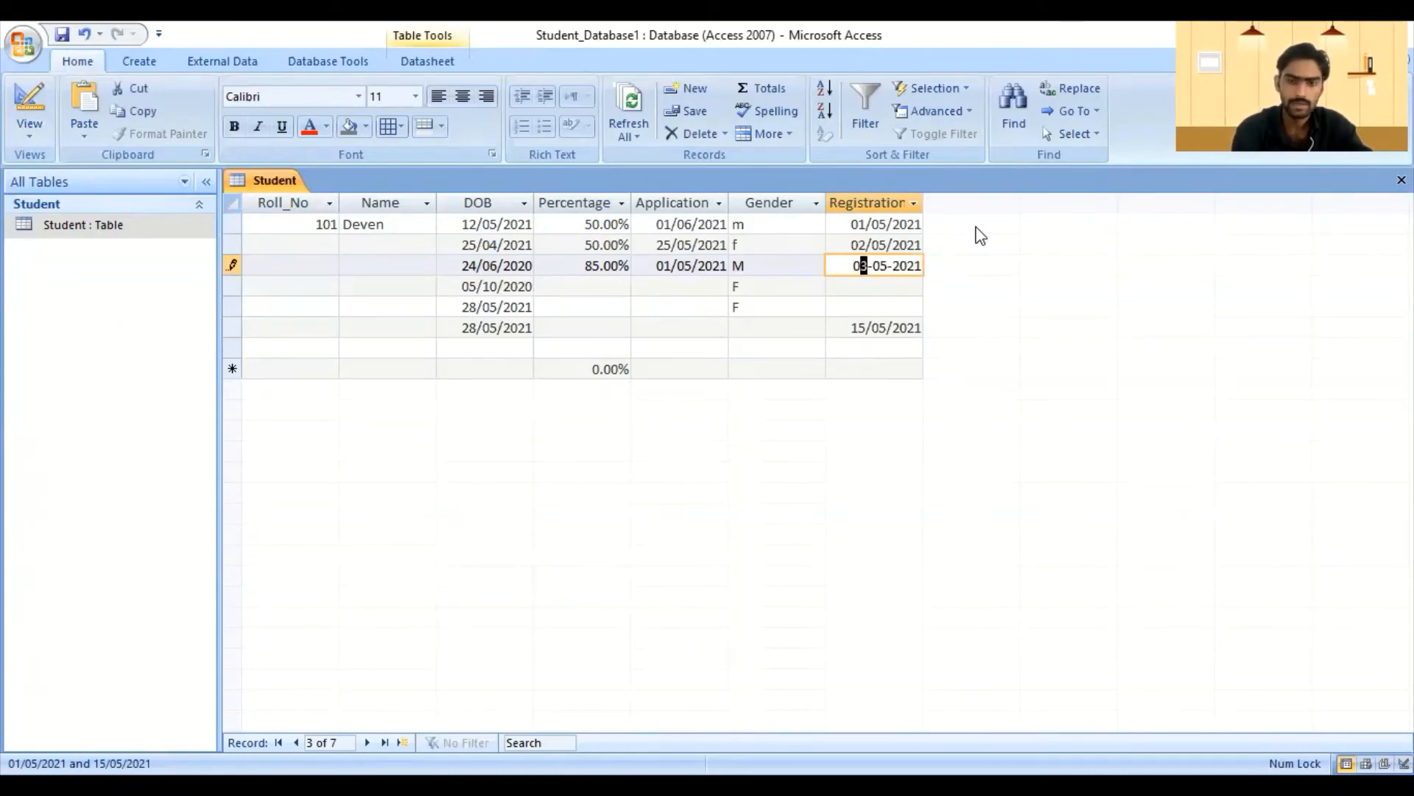
pyautogui.write('1')
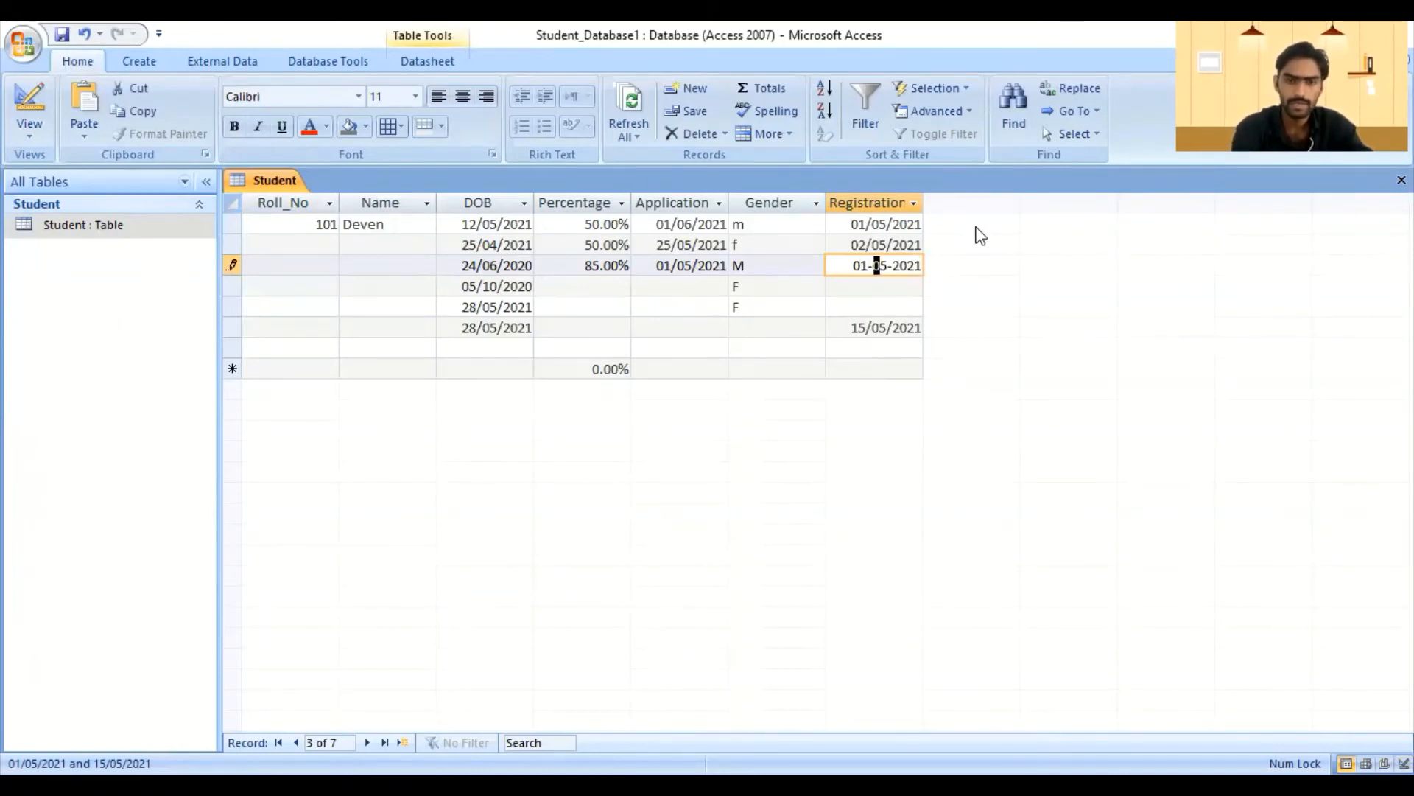
pyautogui.press('Return')
pyautogui.press('Return')
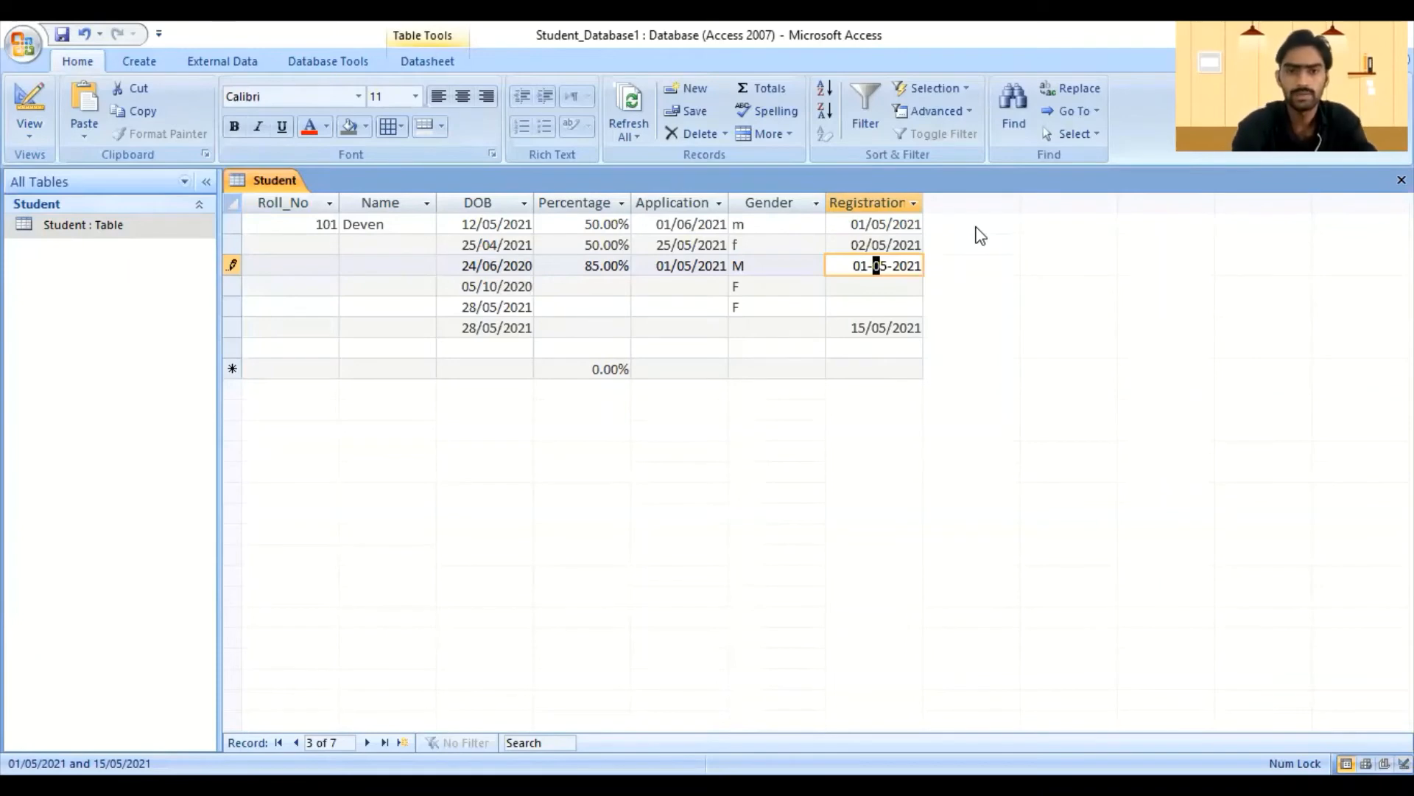
# - Clear the Registration date in the third record and return the Student table to Design View
pyautogui.moveTo(848, 266); pyautogui.dragTo(943, 267)
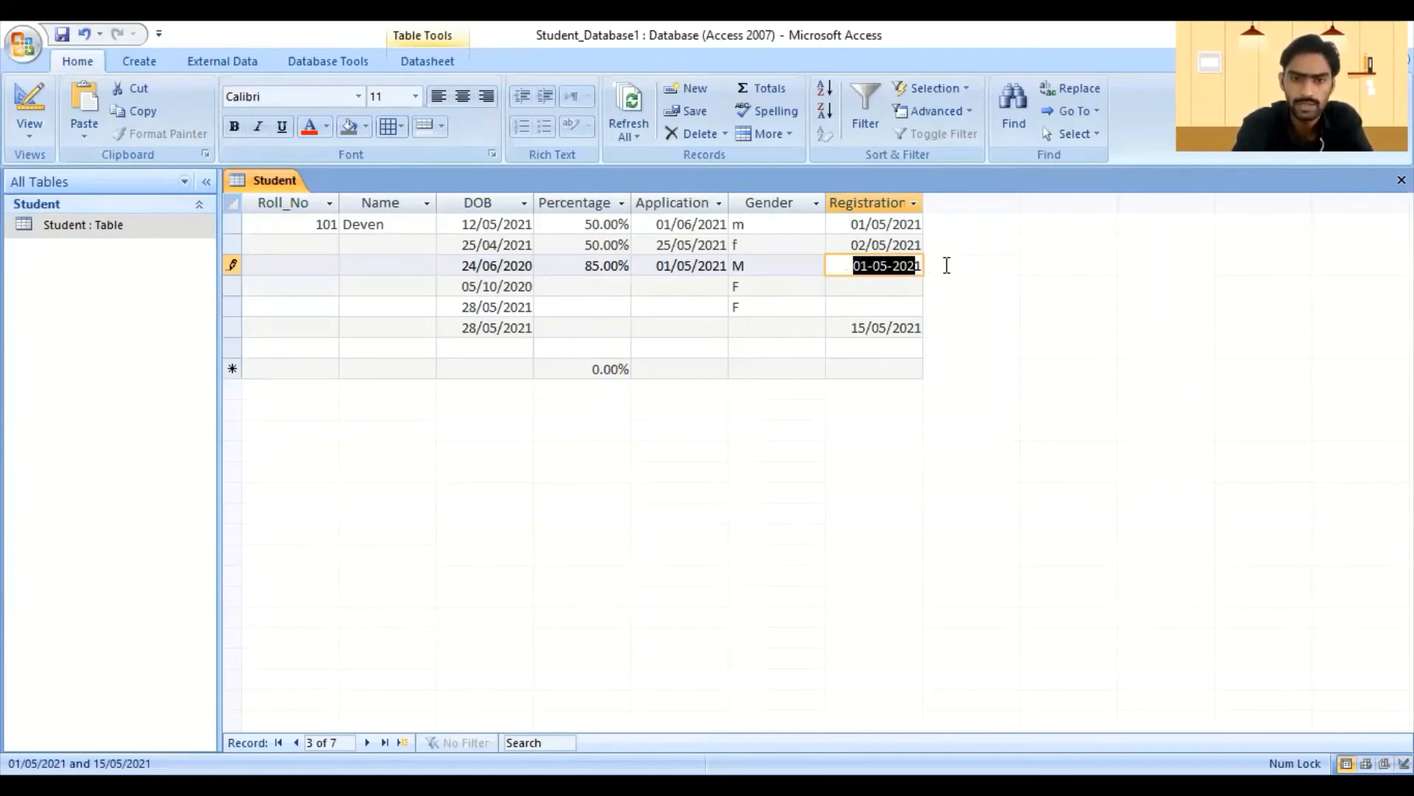
pyautogui.press('BackSpace')
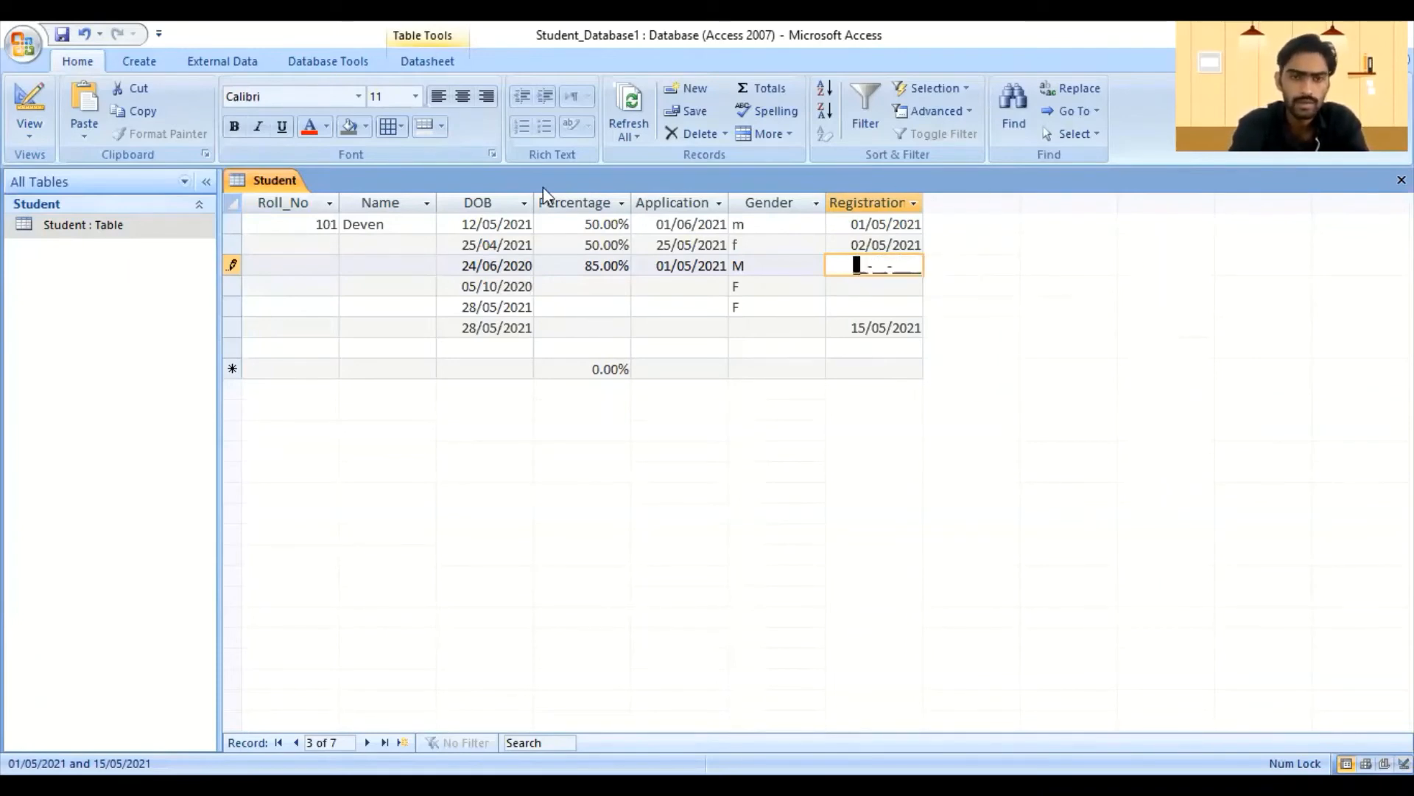
pyautogui.rightClick(271, 189)
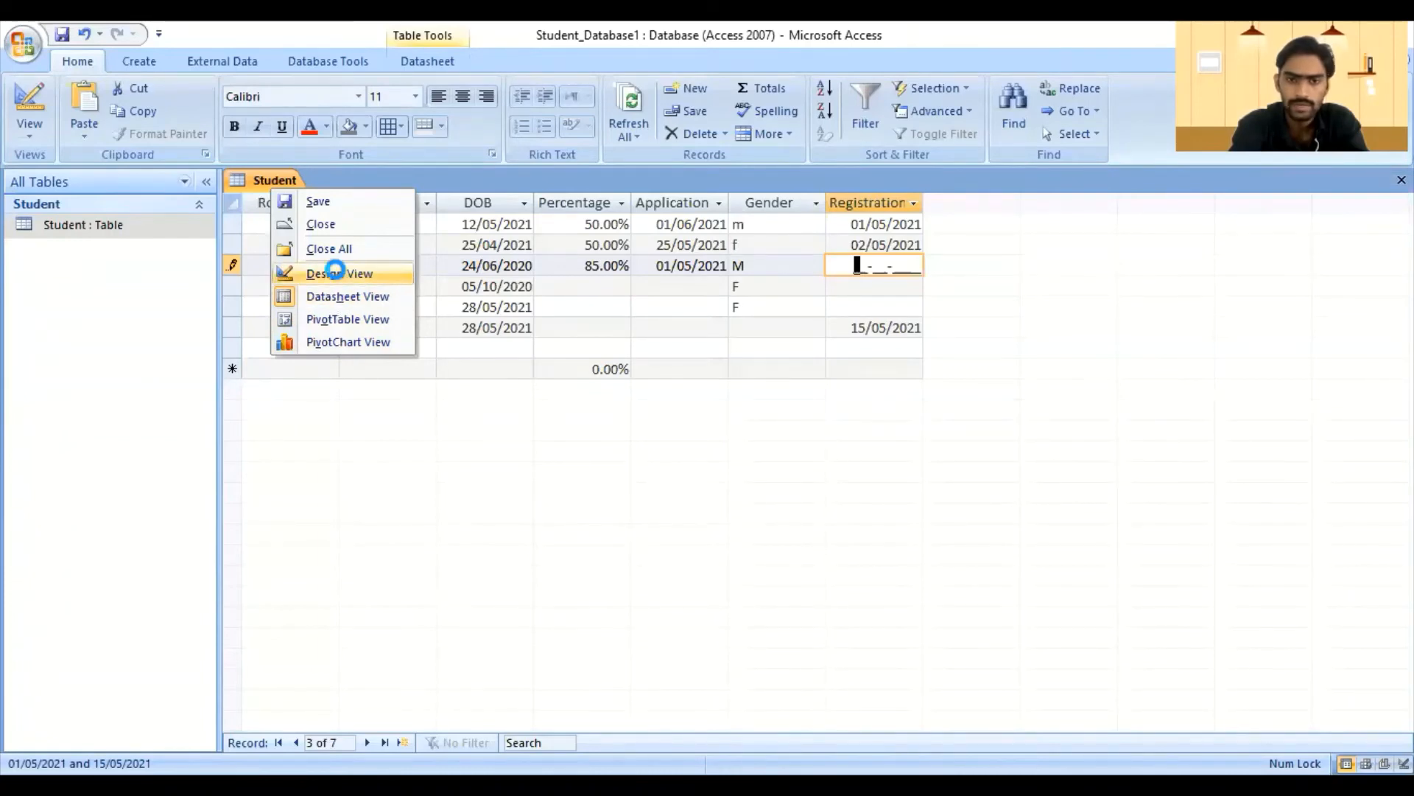
pyautogui.click(333, 274)
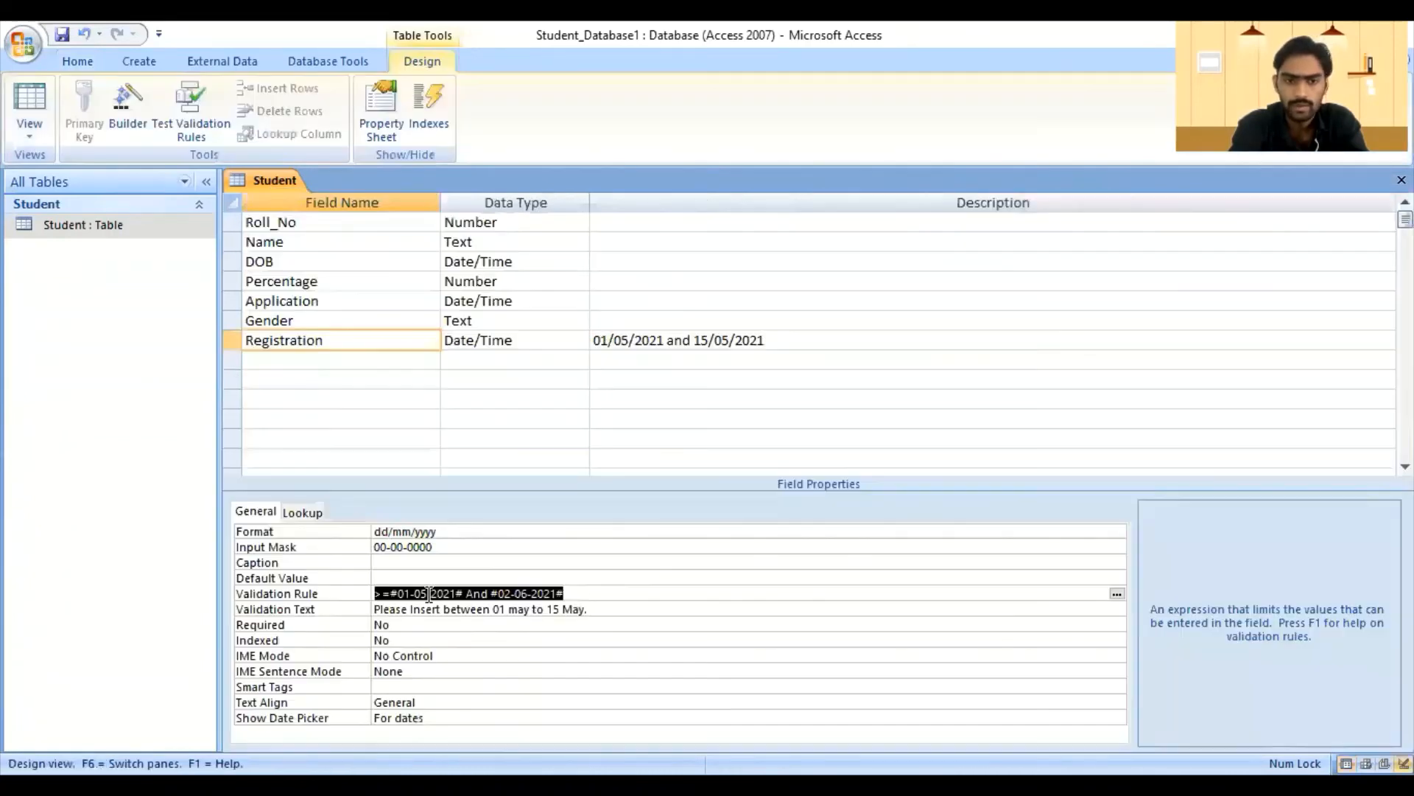
# - Insert the <= operator before the second date in the Registration field's validation rule
pyautogui.click(502, 594)
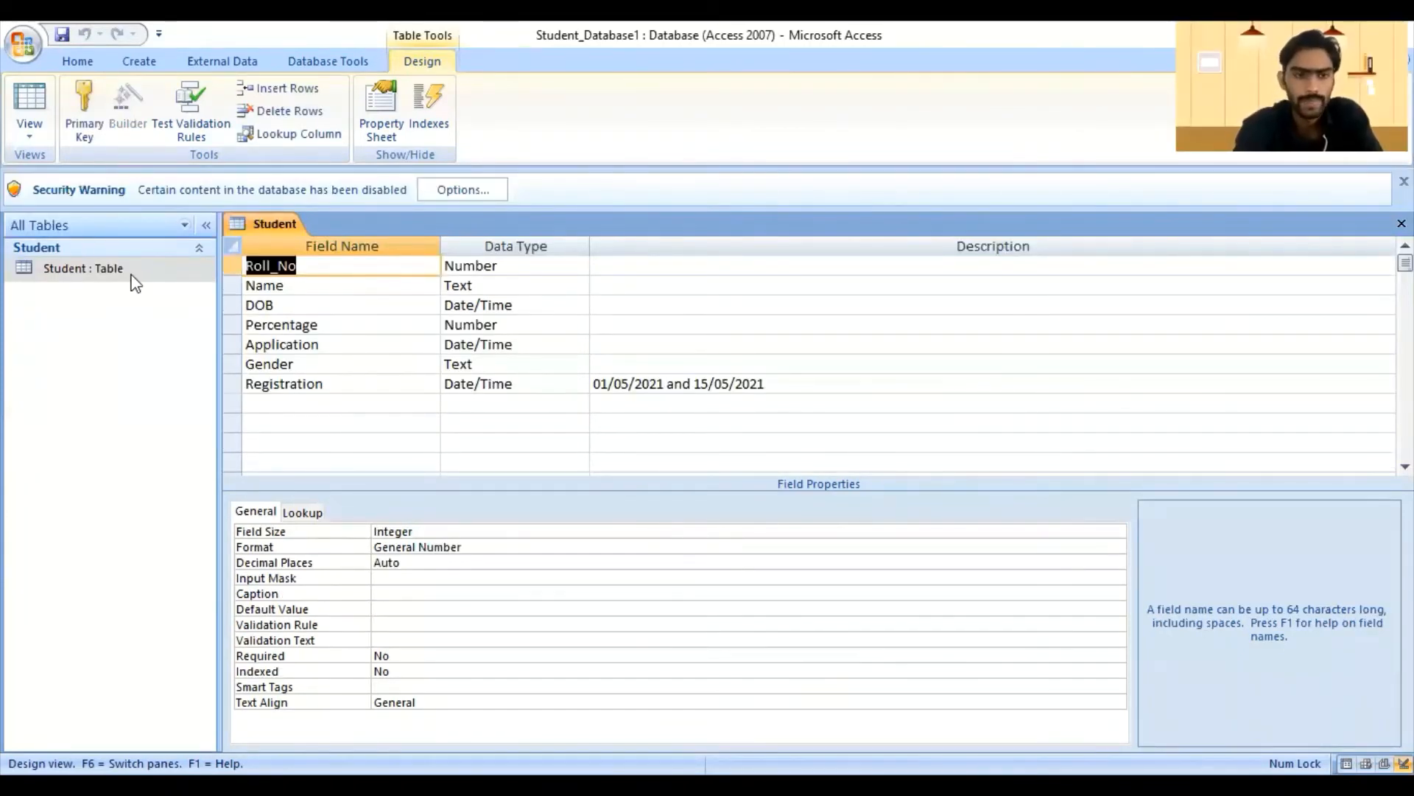
pyautogui.click(330, 266)
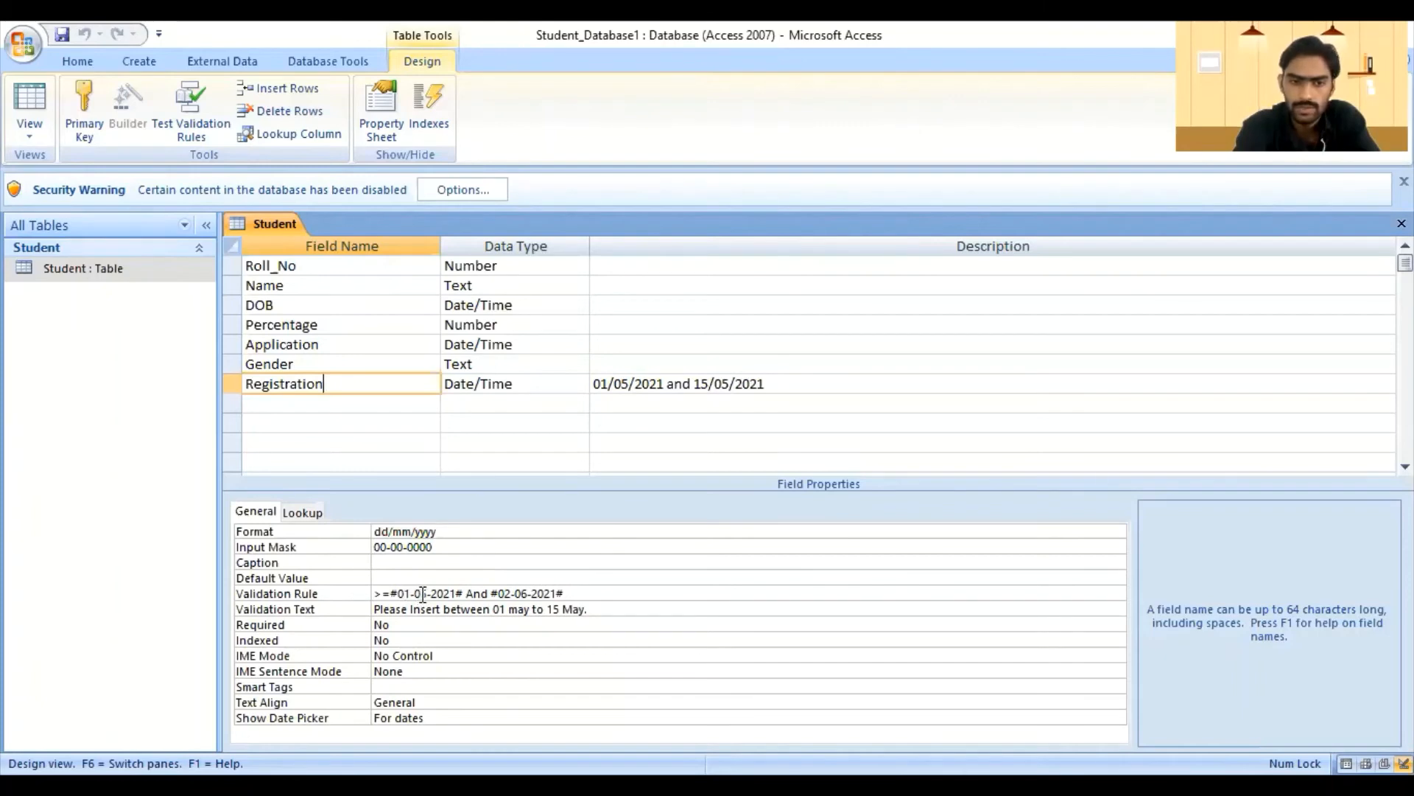
pyautogui.click(489, 594)
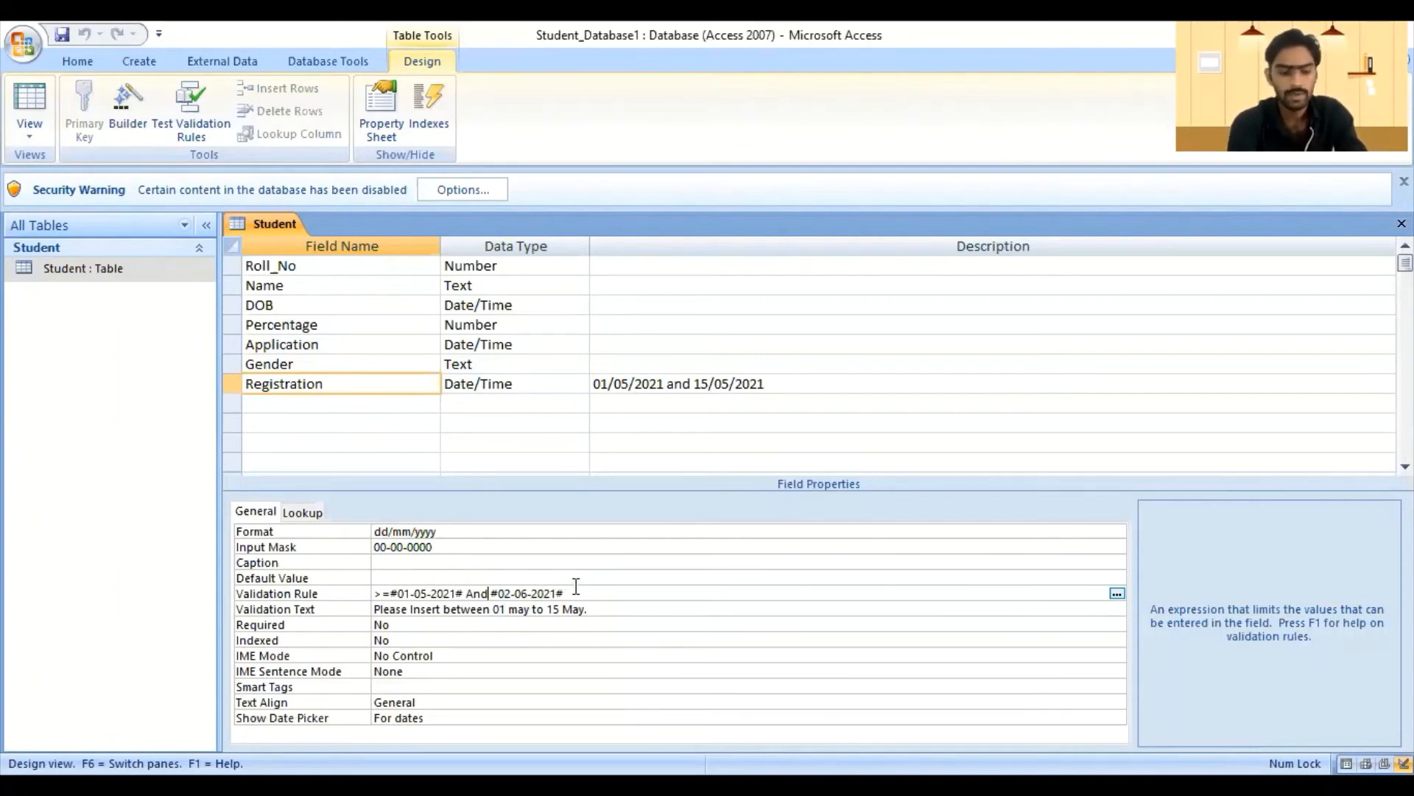
pyautogui.write('< ')
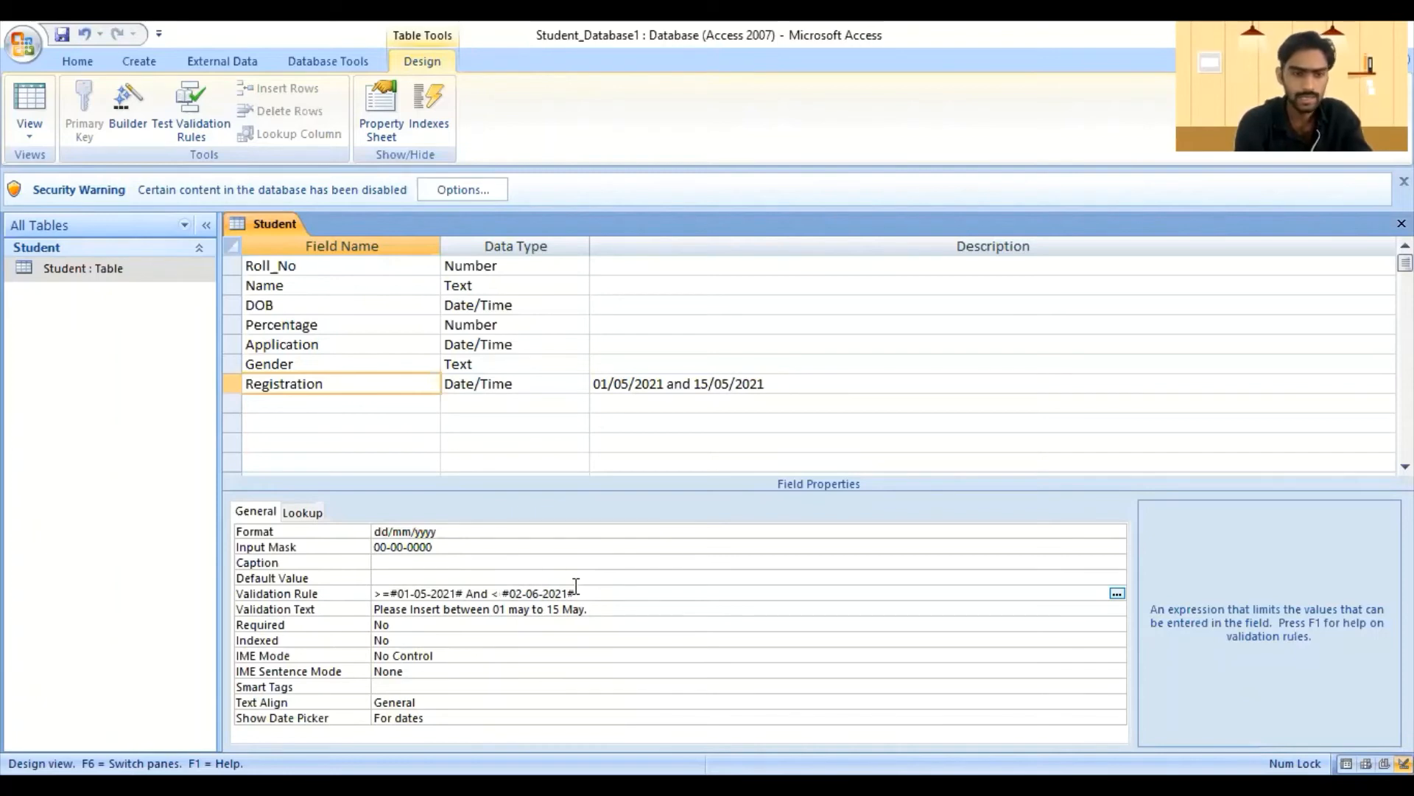
pyautogui.write('=')
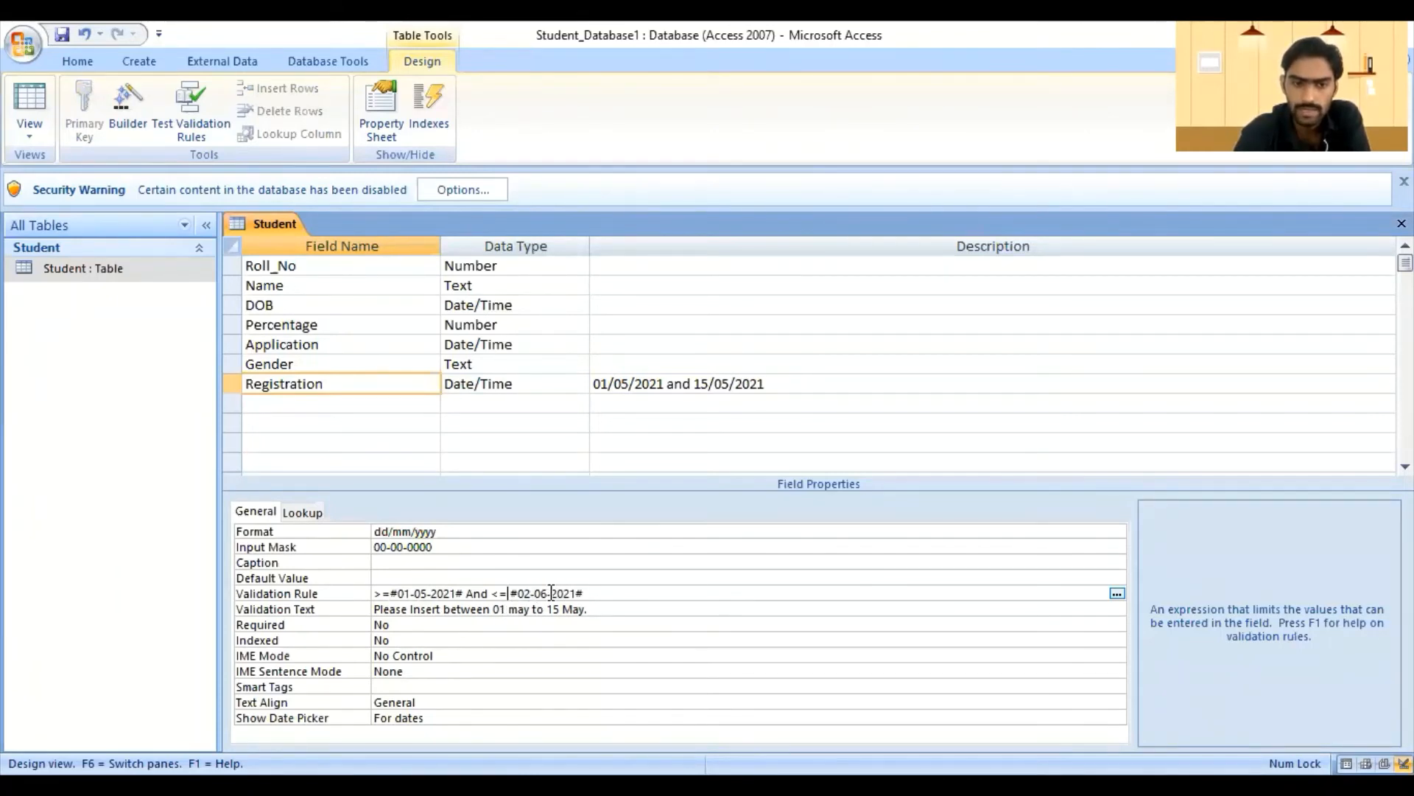
# - Set the second date in the Registration field's validation rule to 15-05-2021
pyautogui.press('Right')
pyautogui.press('Right')
pyautogui.press('Right')
pyautogui.press('BackSpace')
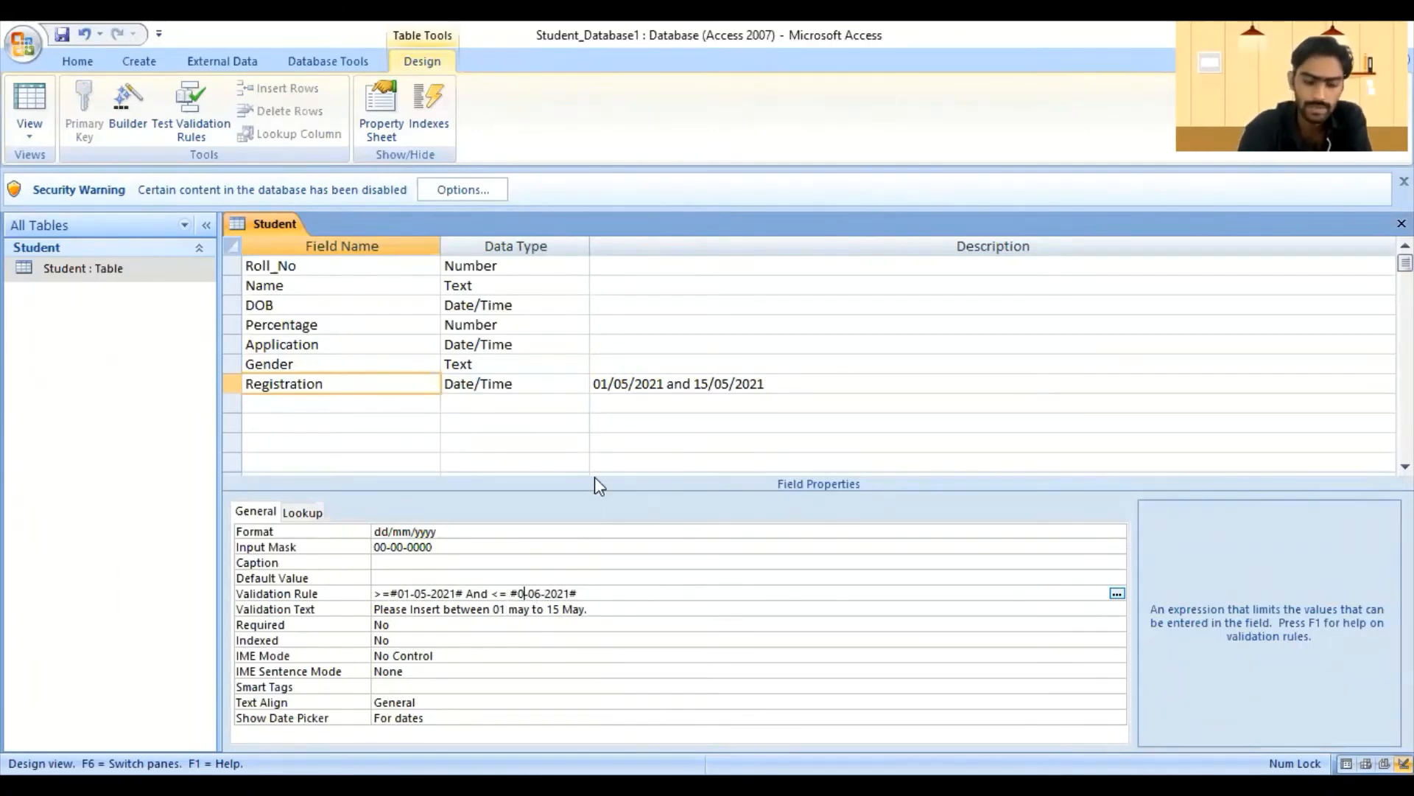
pyautogui.press('BackSpace')
pyautogui.write('15')
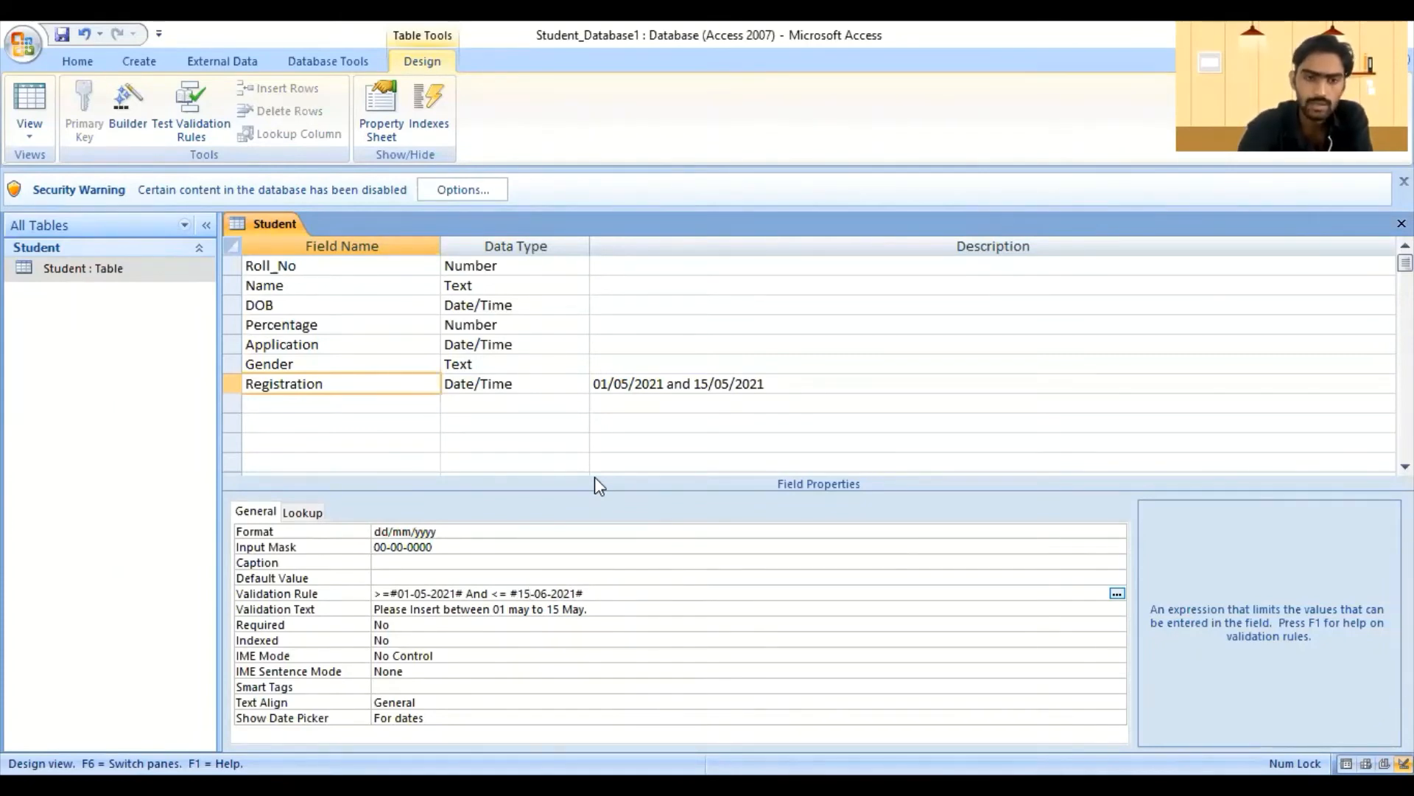
pyautogui.press('Right')
pyautogui.press('Right')
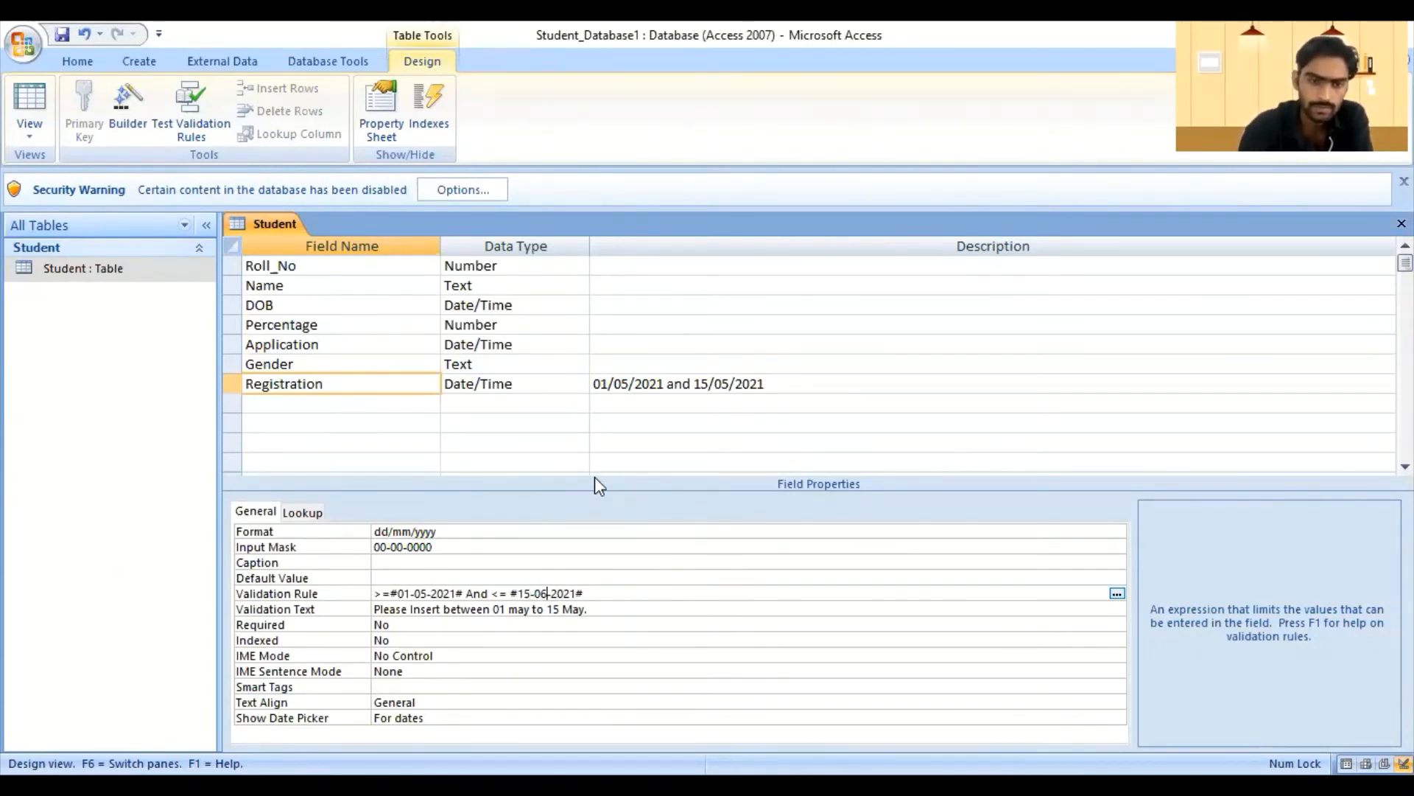
pyautogui.press('BackSpace')
pyautogui.write('5')
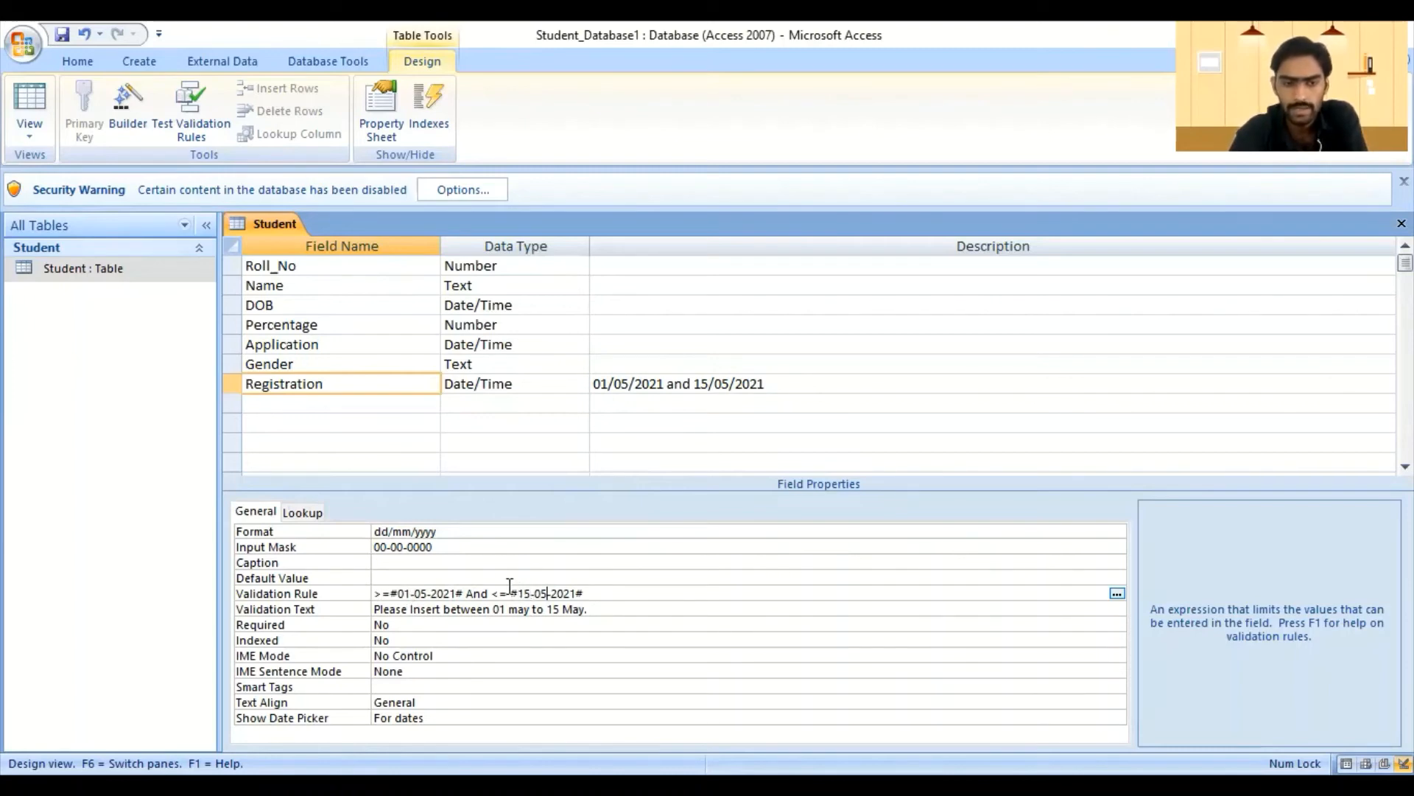
pyautogui.rightClick(276, 221)
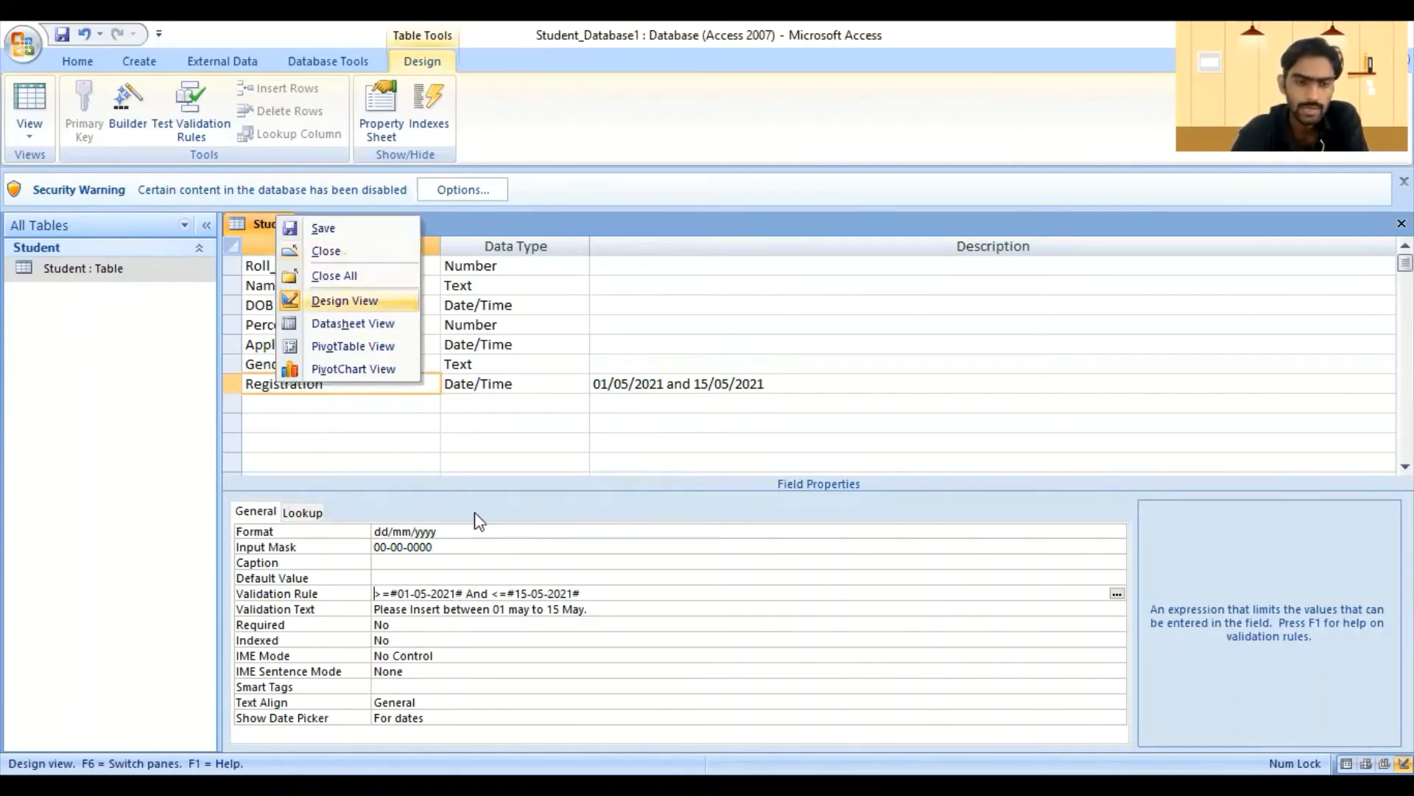
# - Set the Registration field's display format to dd-mm-yyyy
pyautogui.click(442, 531)
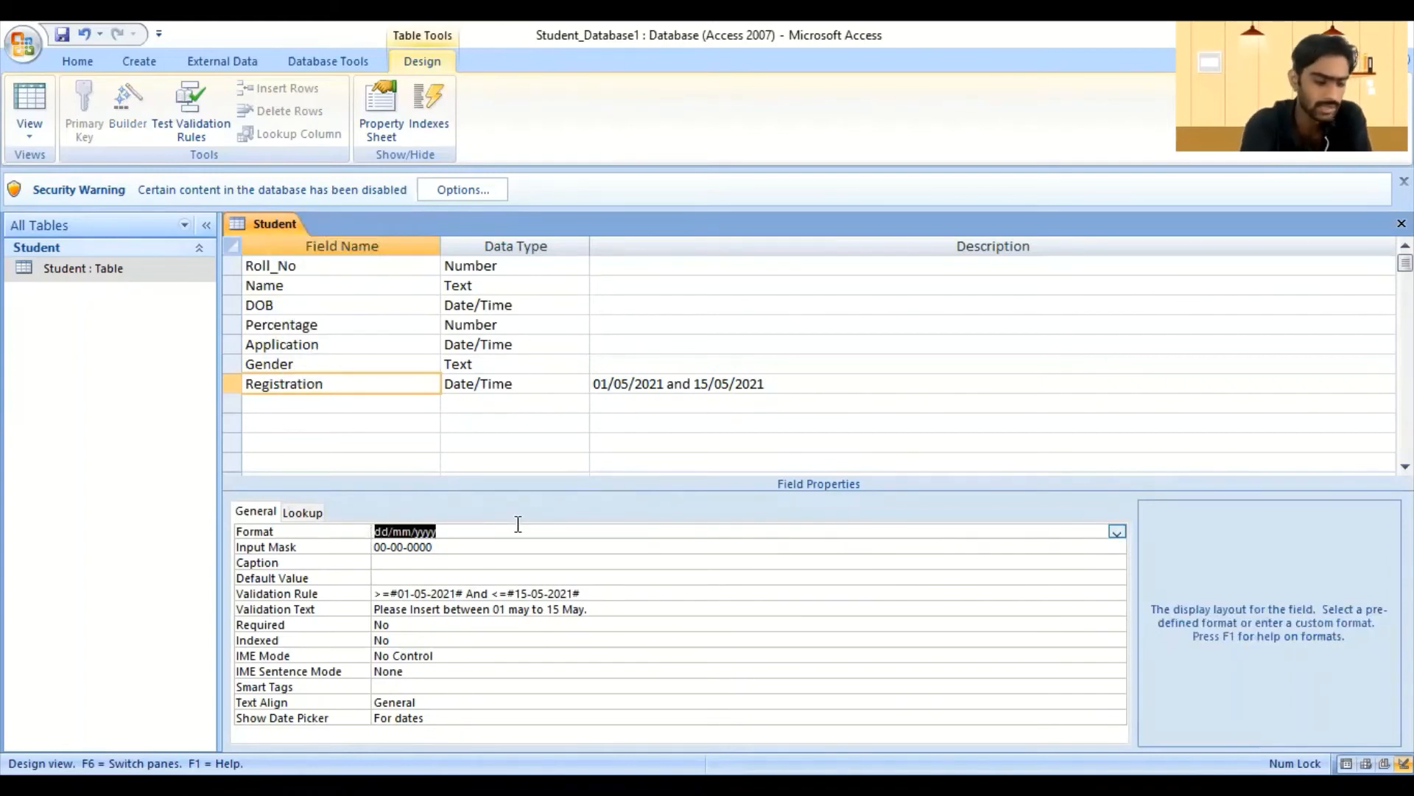
pyautogui.write('dd-')
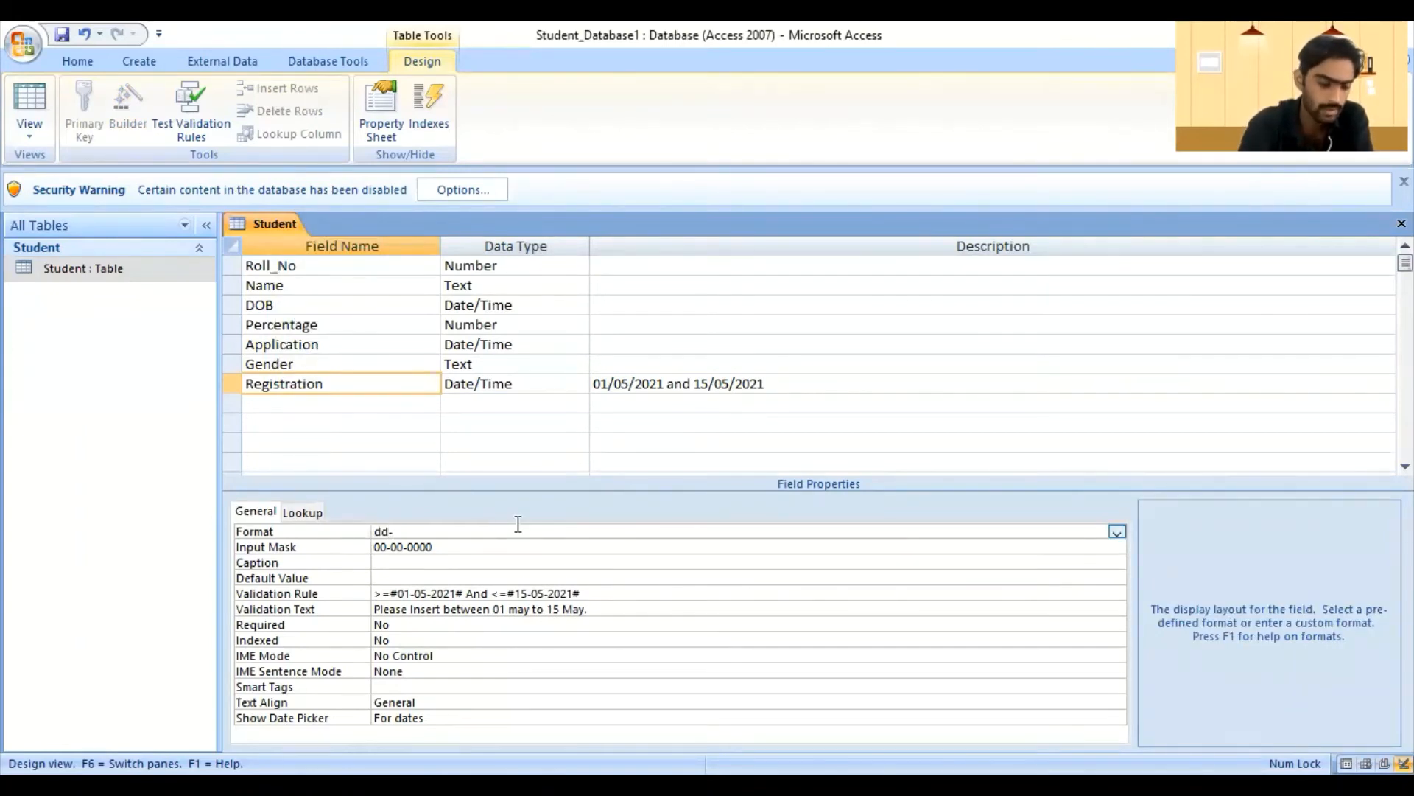
pyautogui.write('mm-')
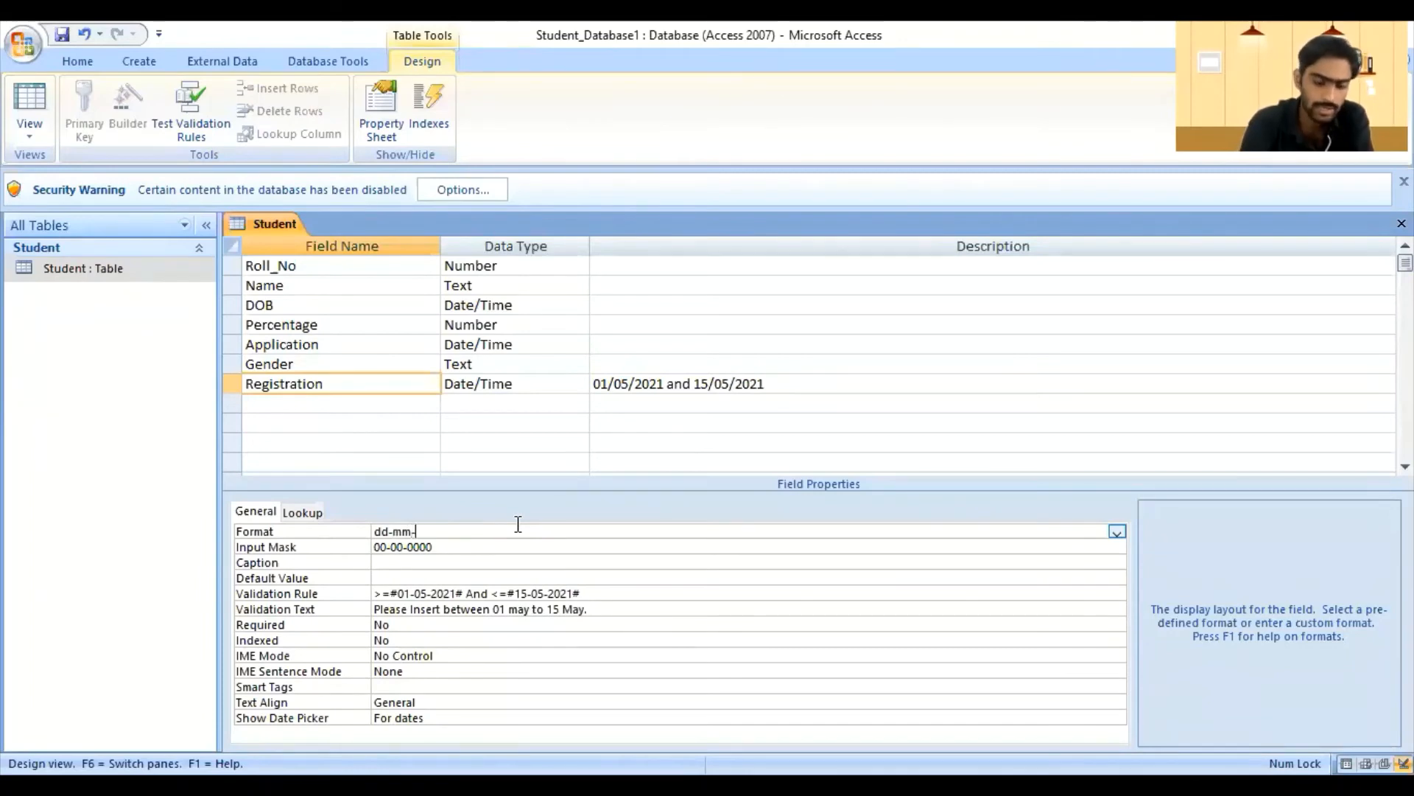
pyautogui.write('yyyy\\')
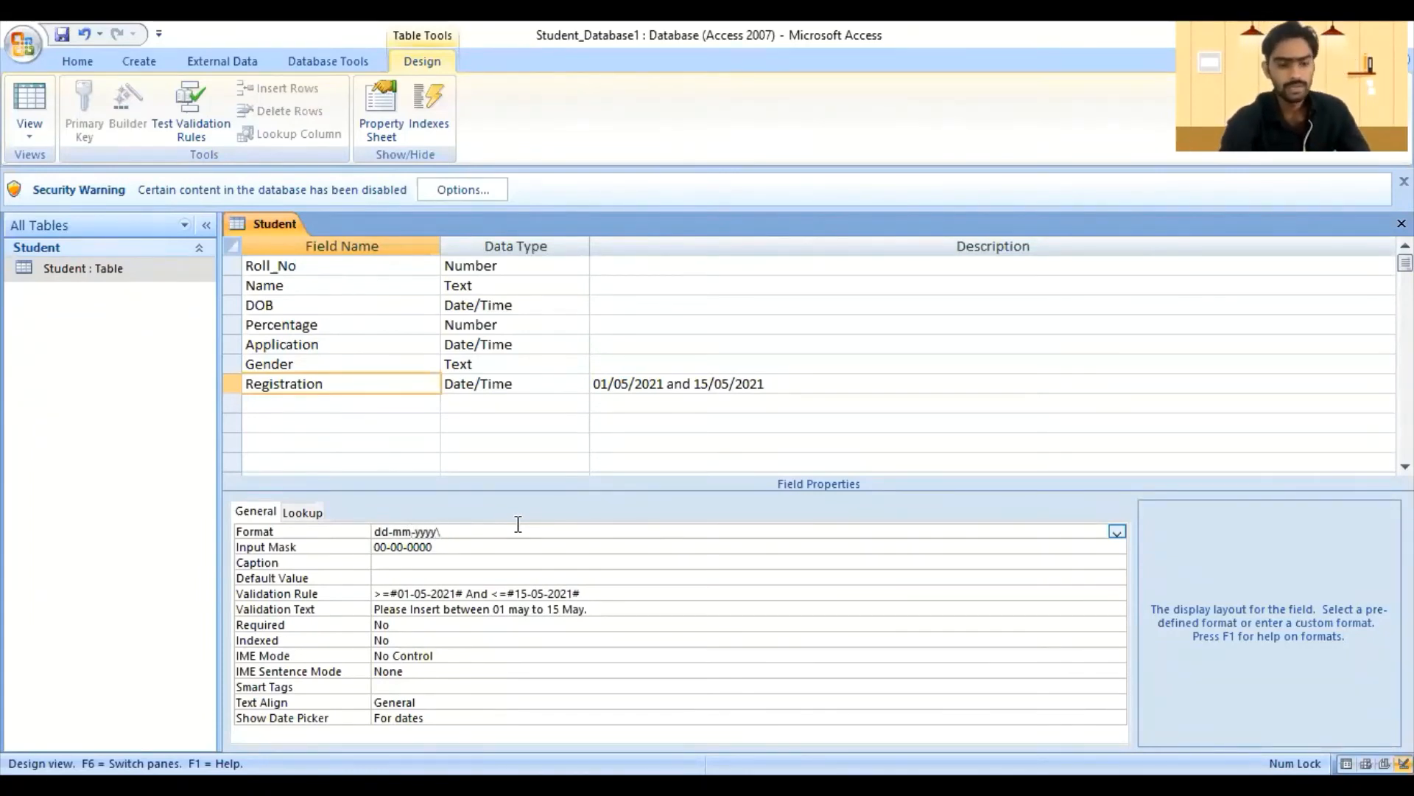
pyautogui.press('BackSpace')
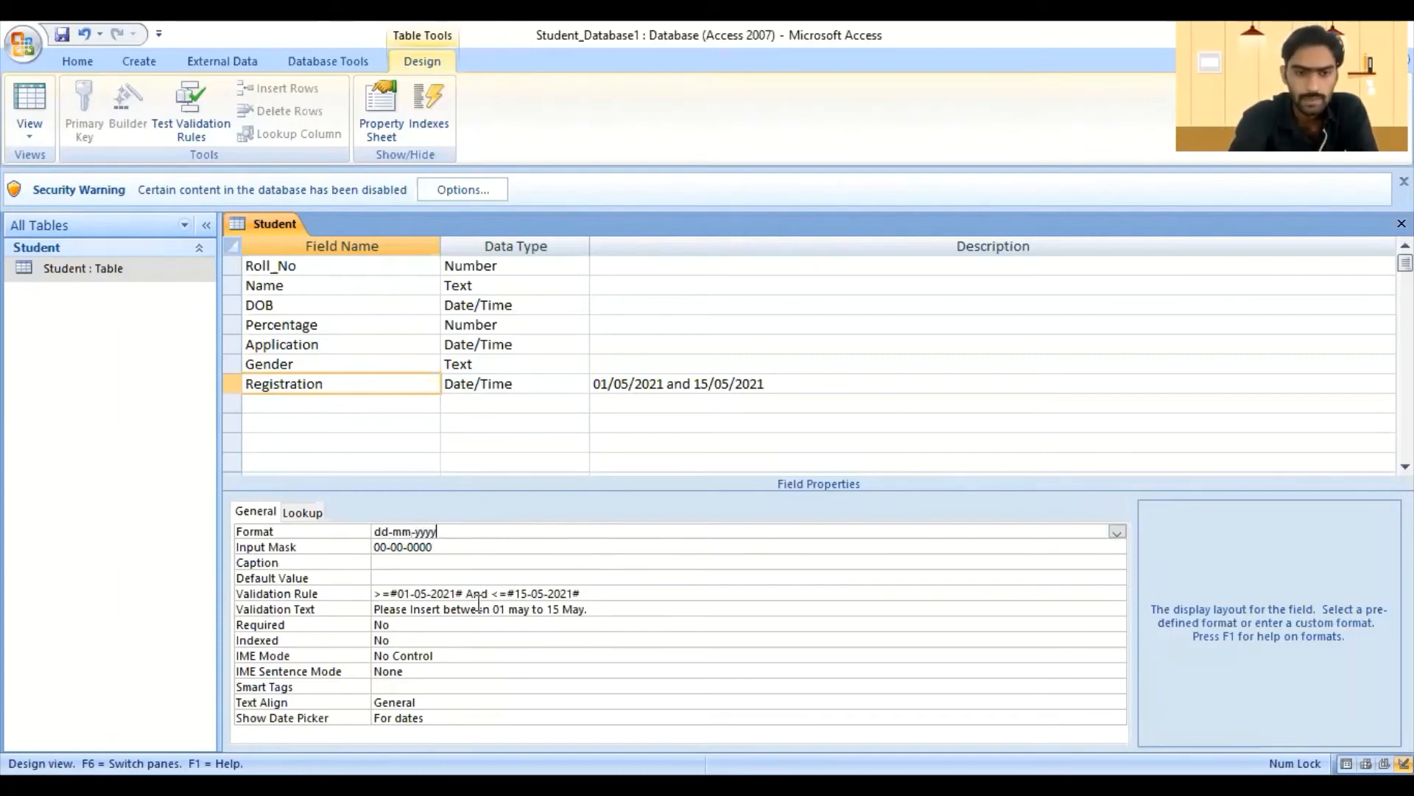
# - Save the revised Student table, accept testing and keeping the corrected validation rule, and reopen the records in Datasheet View
pyautogui.rightClick(278, 223)
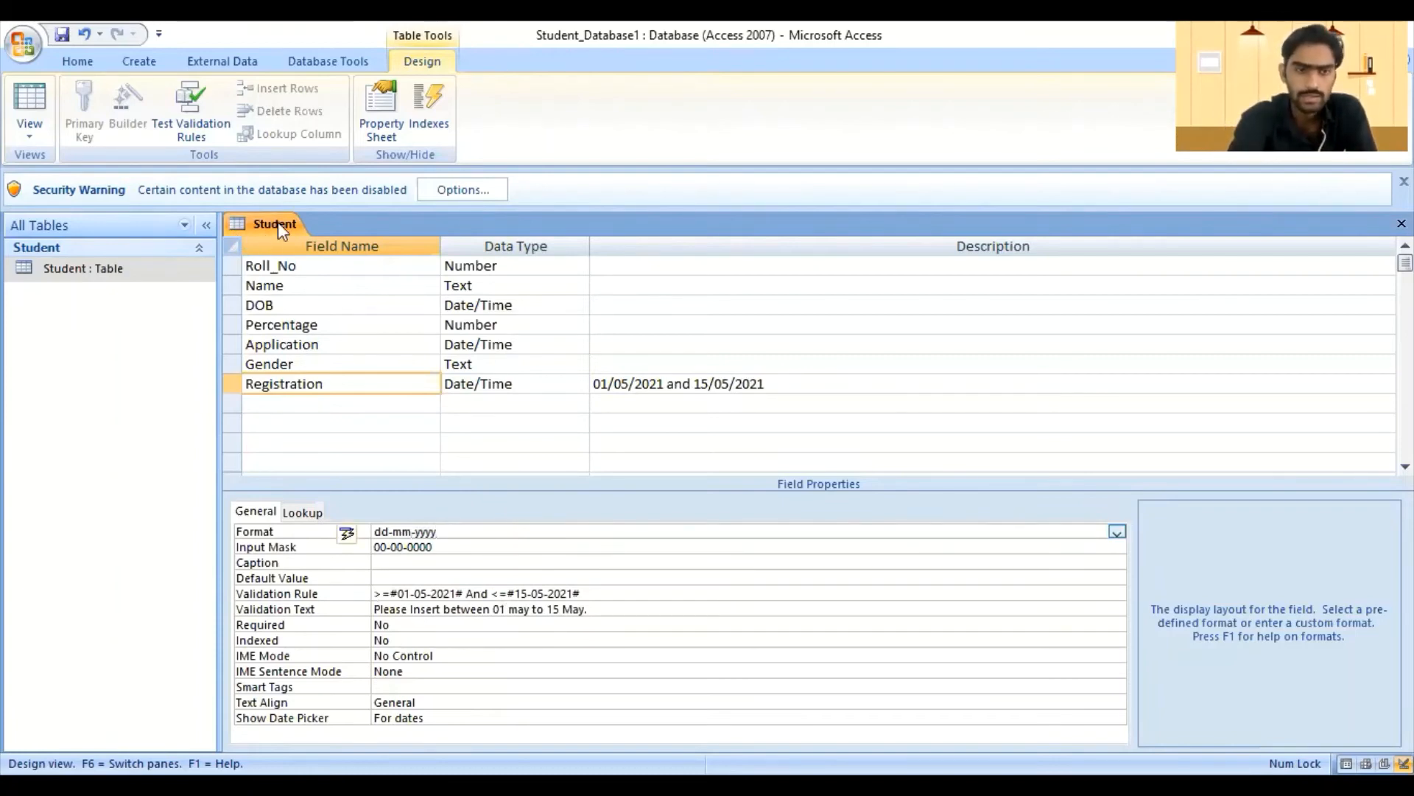
pyautogui.press('Return')
pyautogui.click(610, 464)
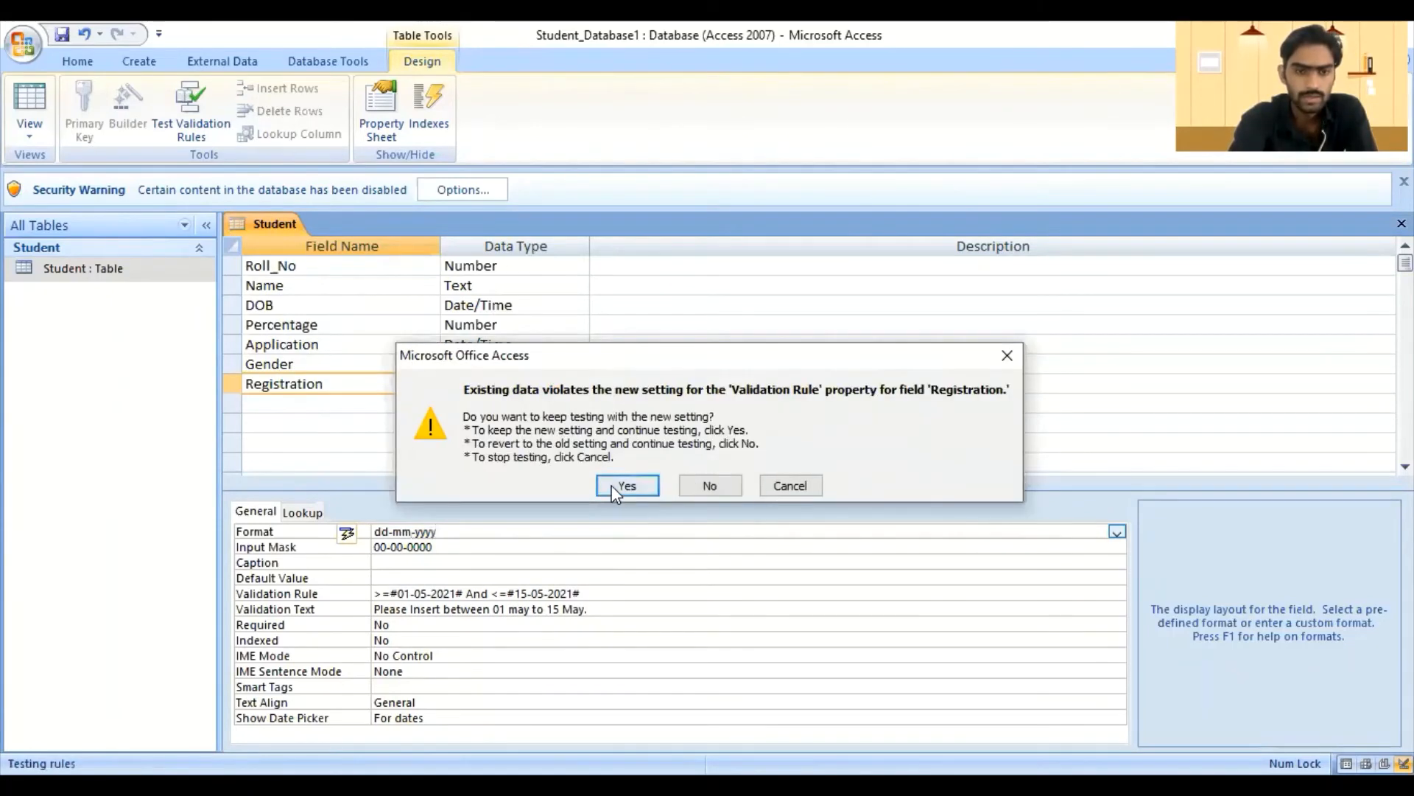
pyautogui.press('Return')
pyautogui.rightClick(240, 218)
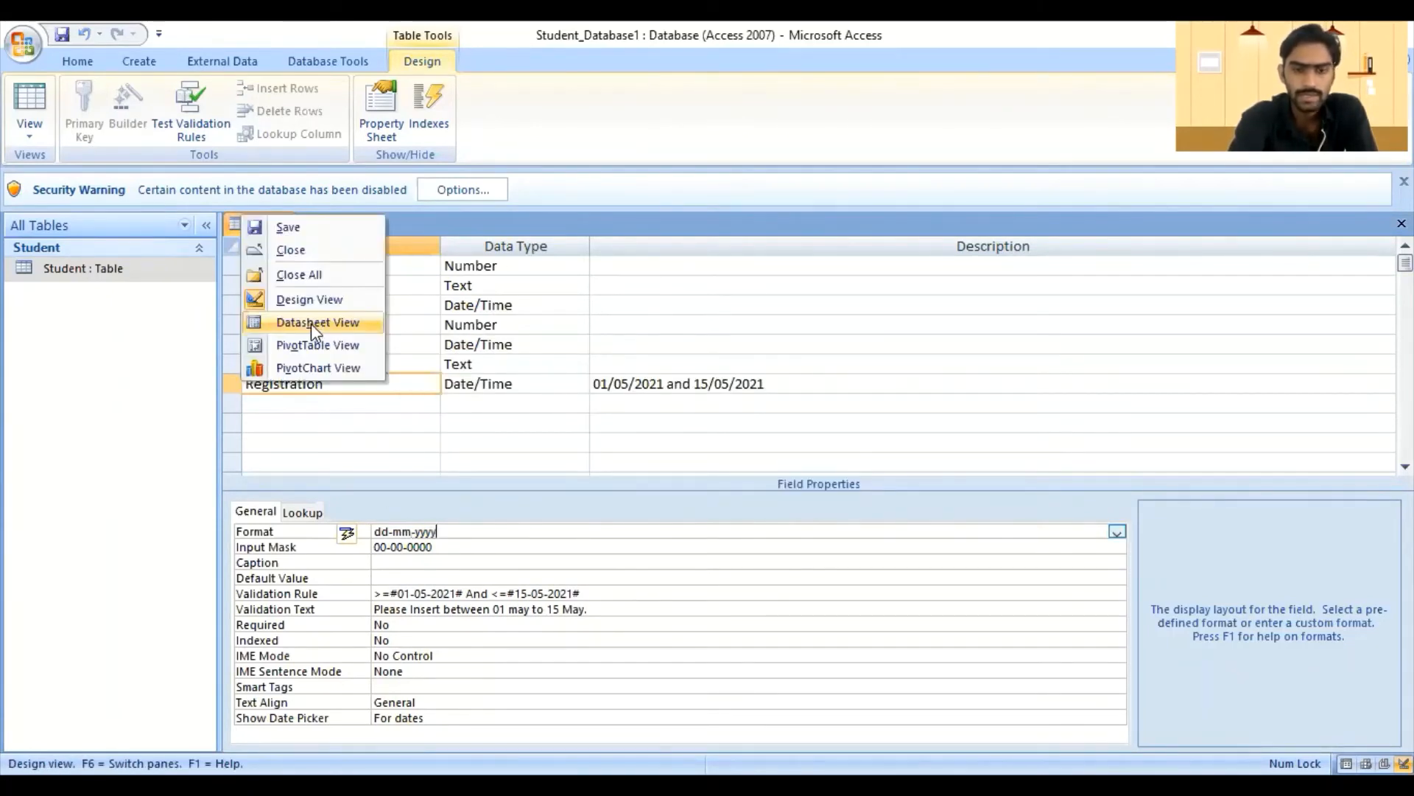
pyautogui.click(311, 325)
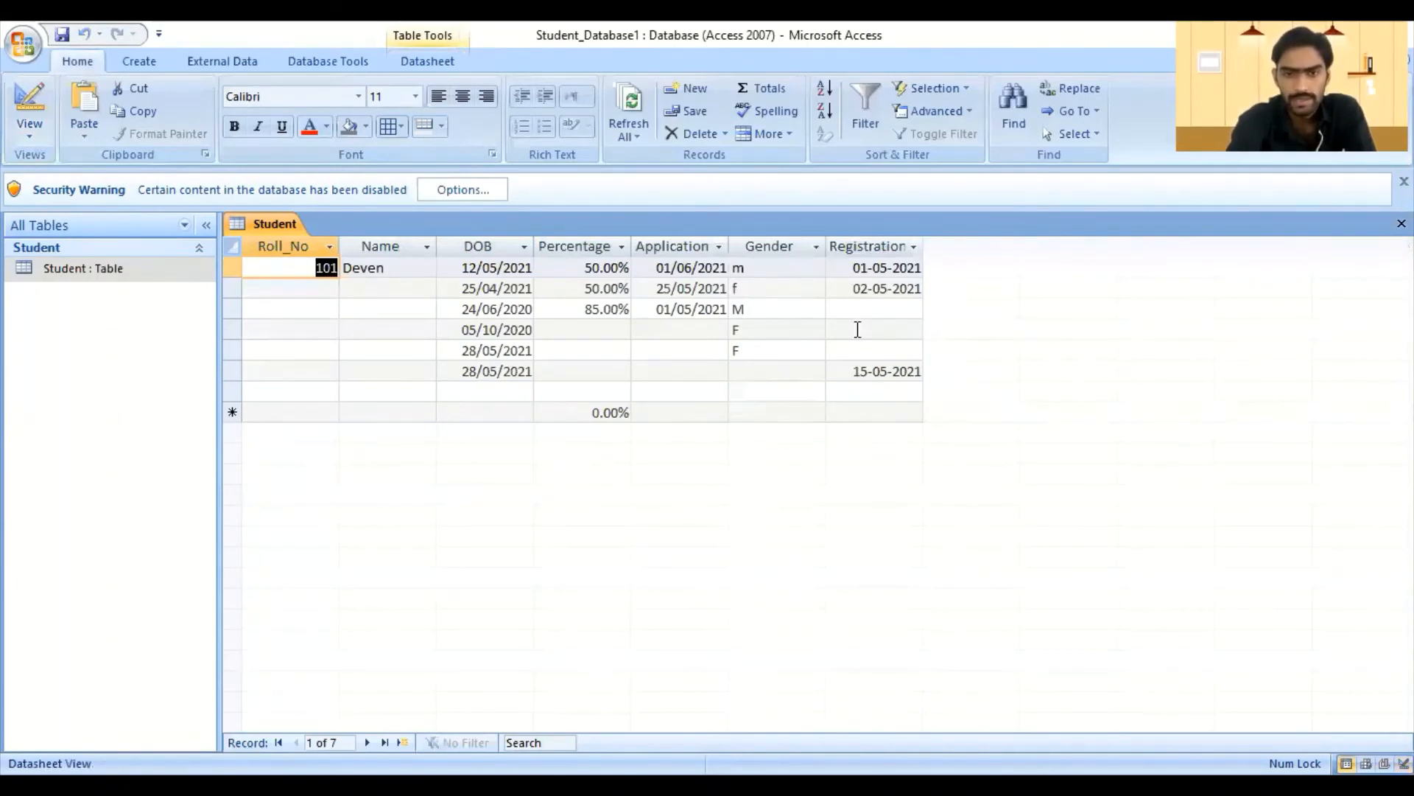
# - Enter 01-05-2021 as the Registration date of the fourth Student record to test the range's lower limit
pyautogui.click(856, 329)
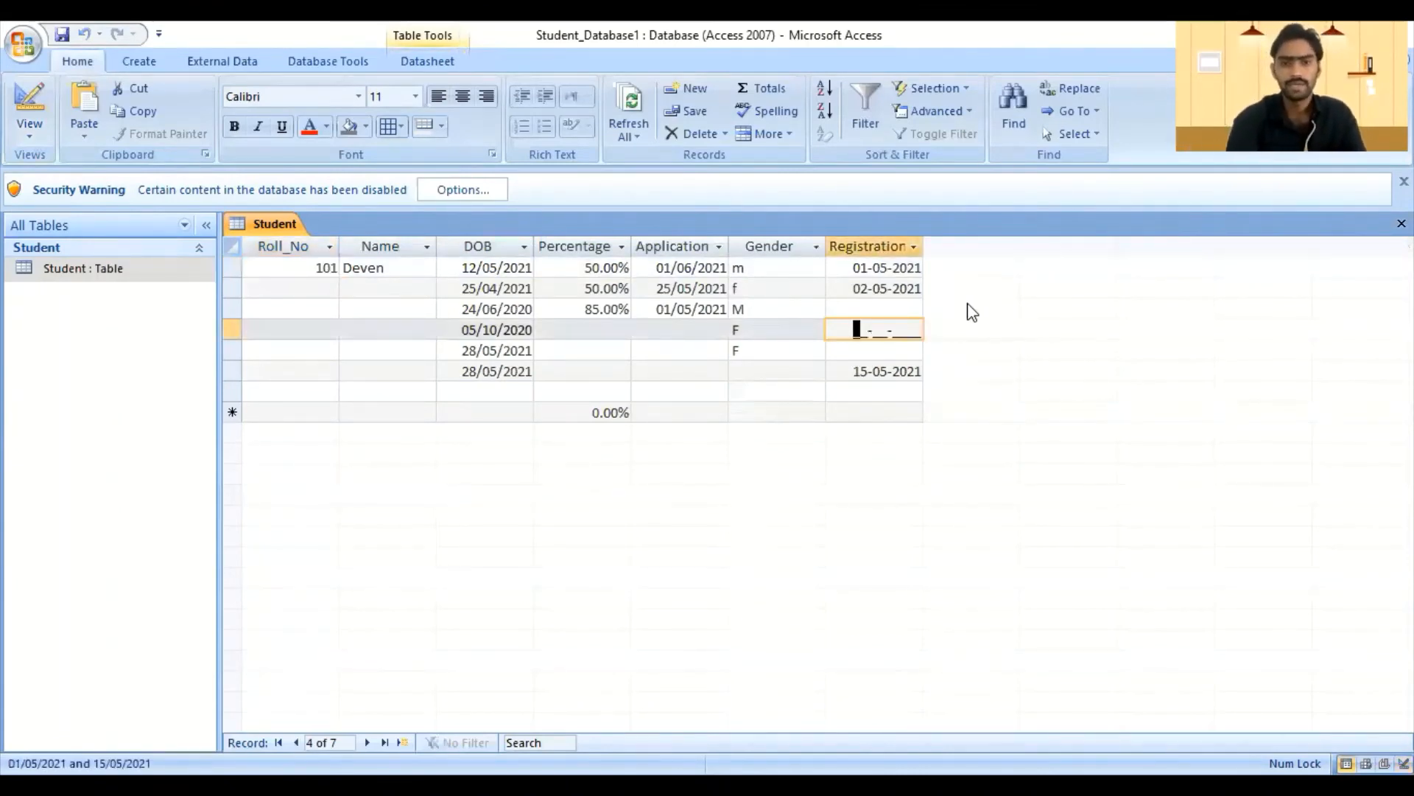
pyautogui.write('01-05-')
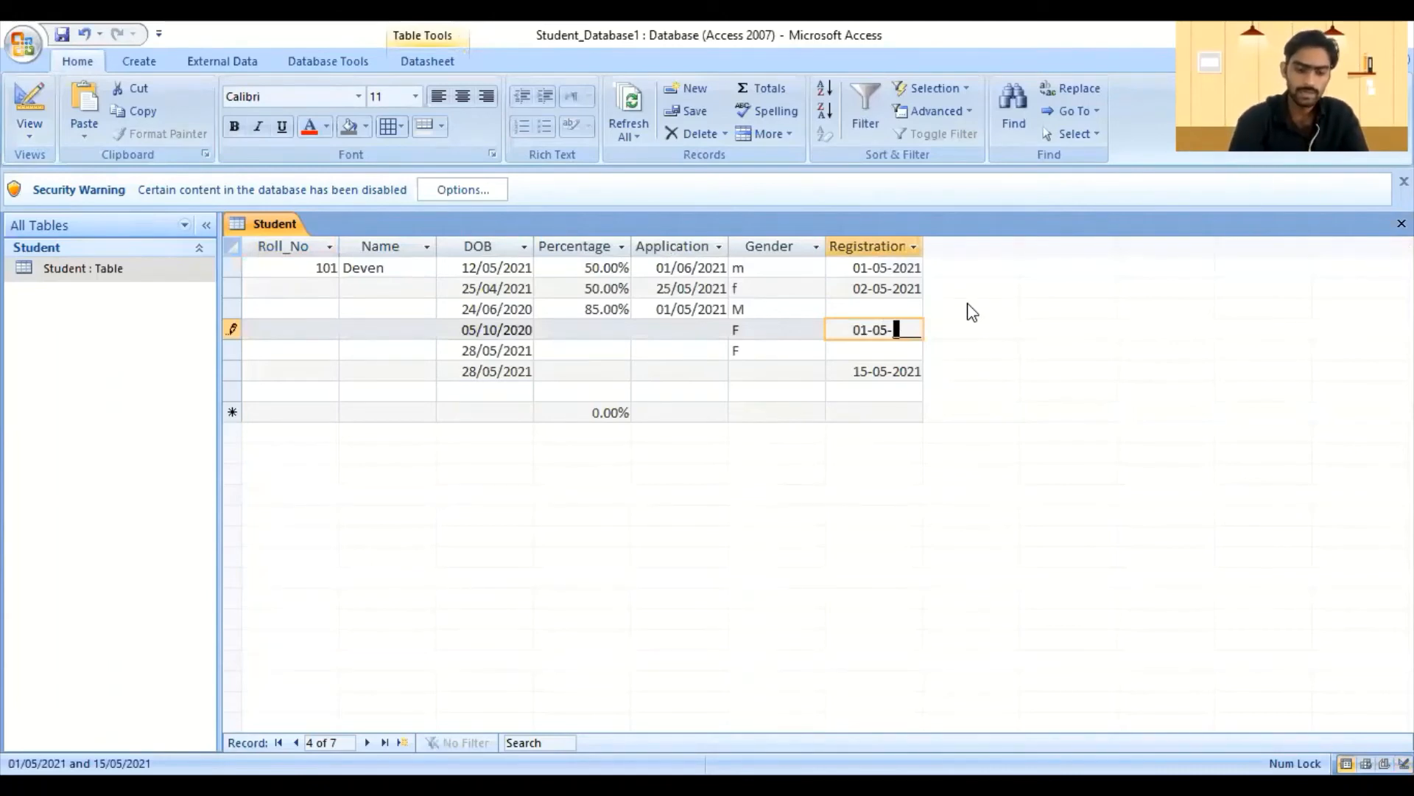
pyautogui.write('2021')
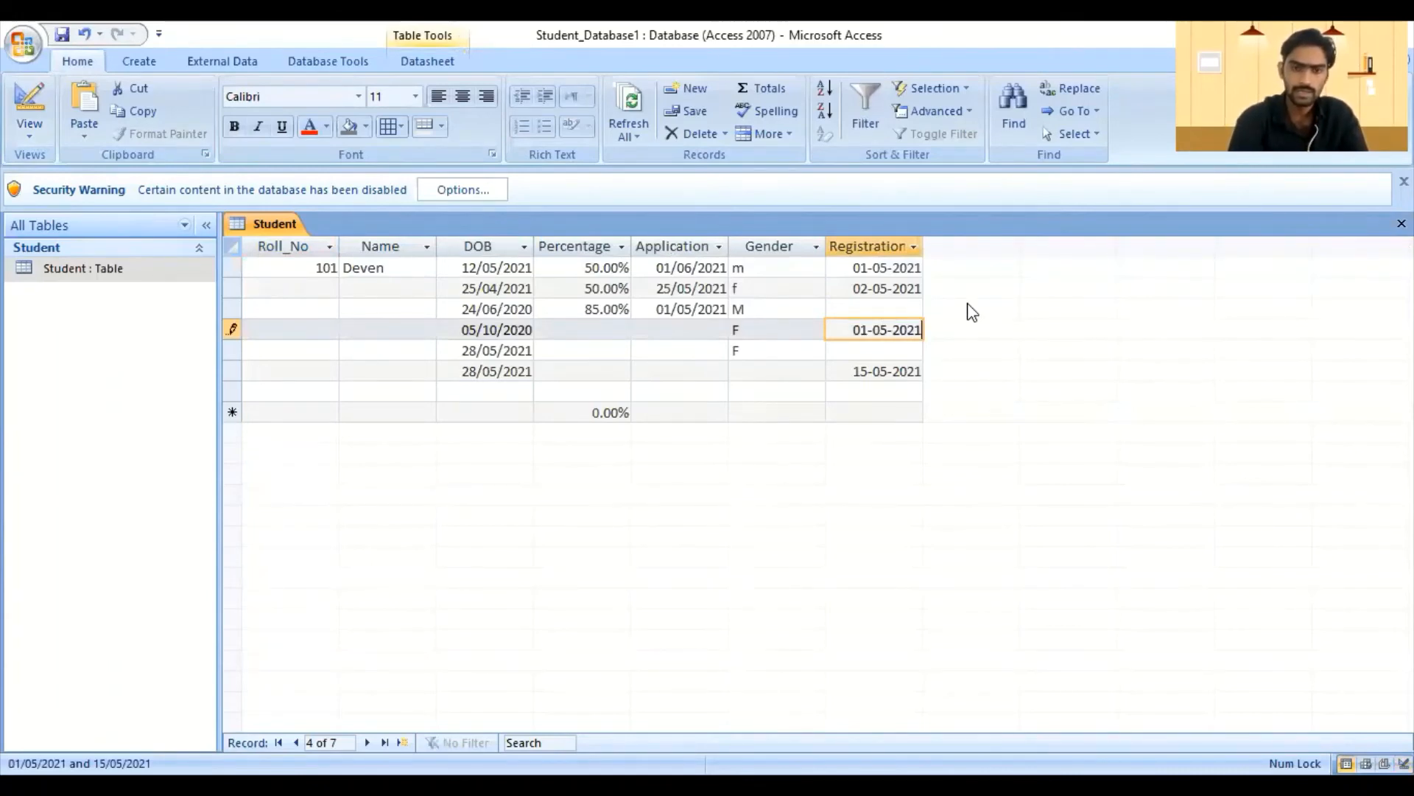
pyautogui.press('Return')
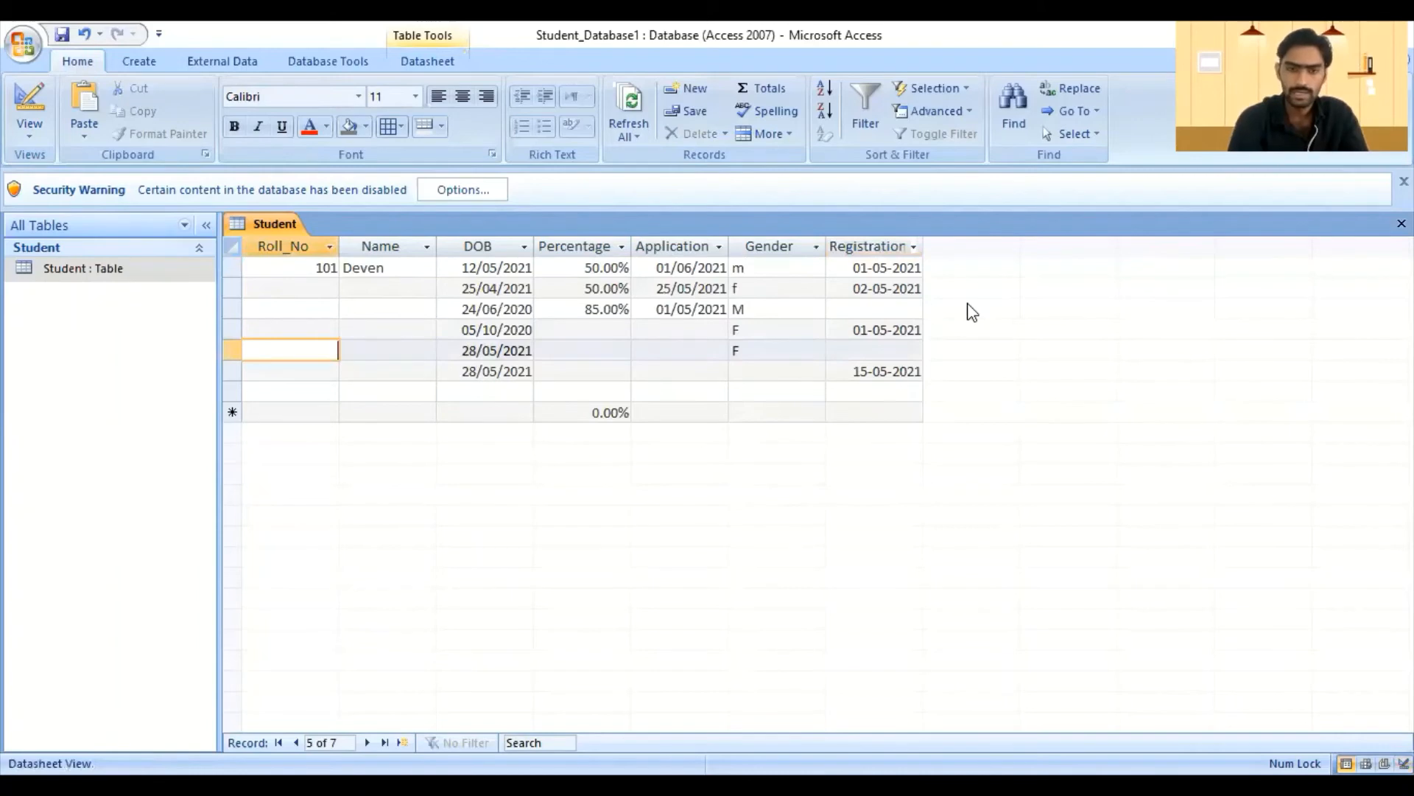
# - Enter 15-05-2021 as the Registration date of the fifth Student record to test the range's upper limit
pyautogui.hotkey('shift', 'Tab')
pyautogui.press('Down')
pyautogui.write('15-')
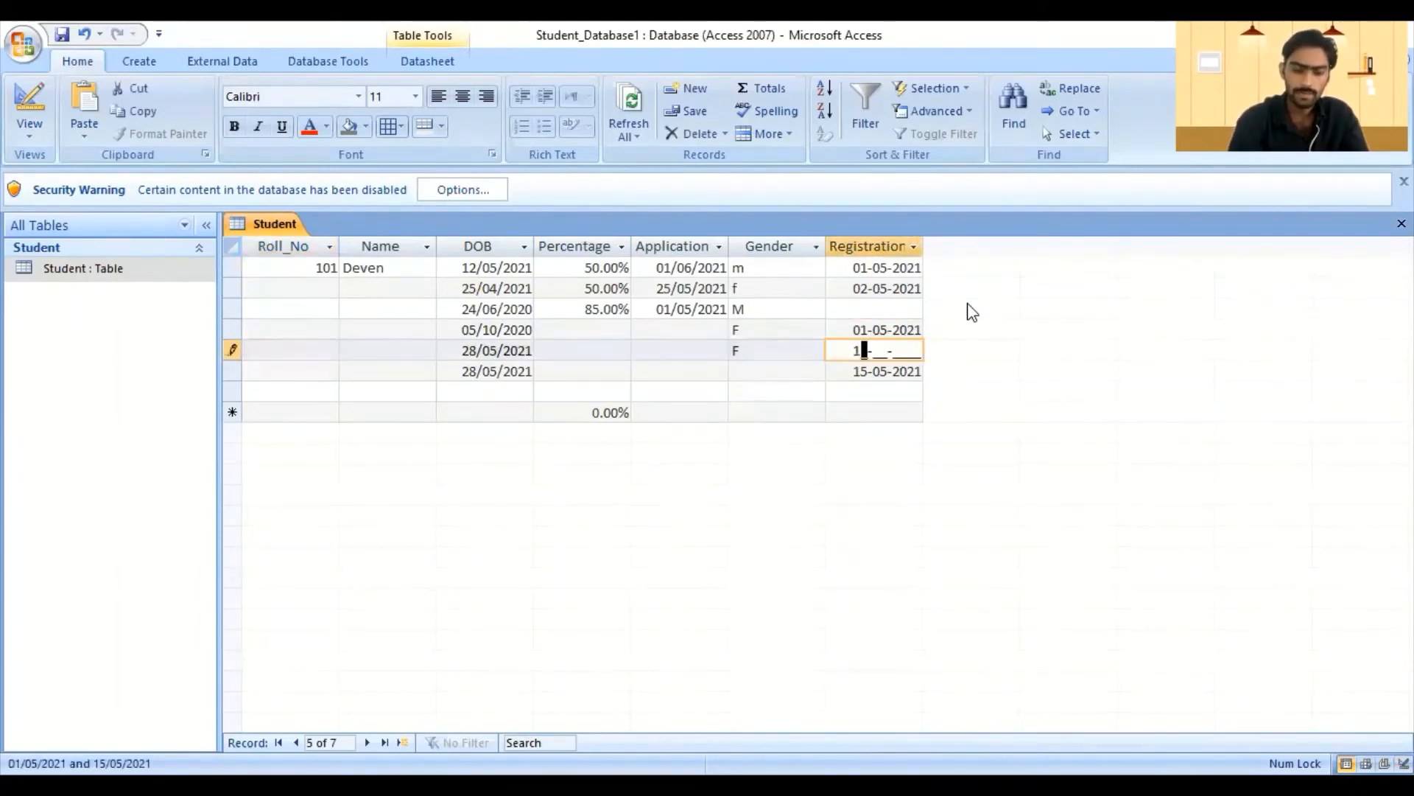
pyautogui.write('05-')
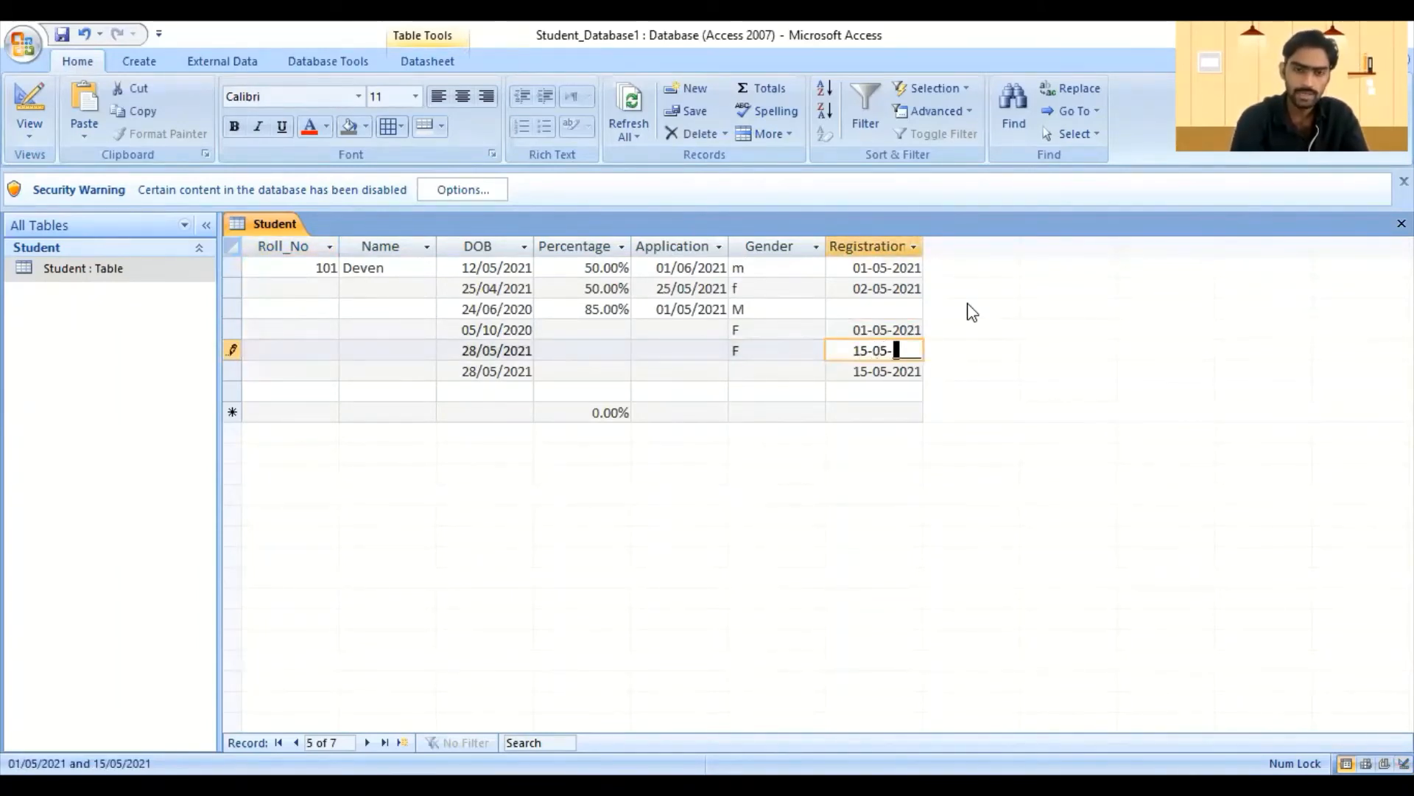
pyautogui.write('2021')
pyautogui.press('Return')
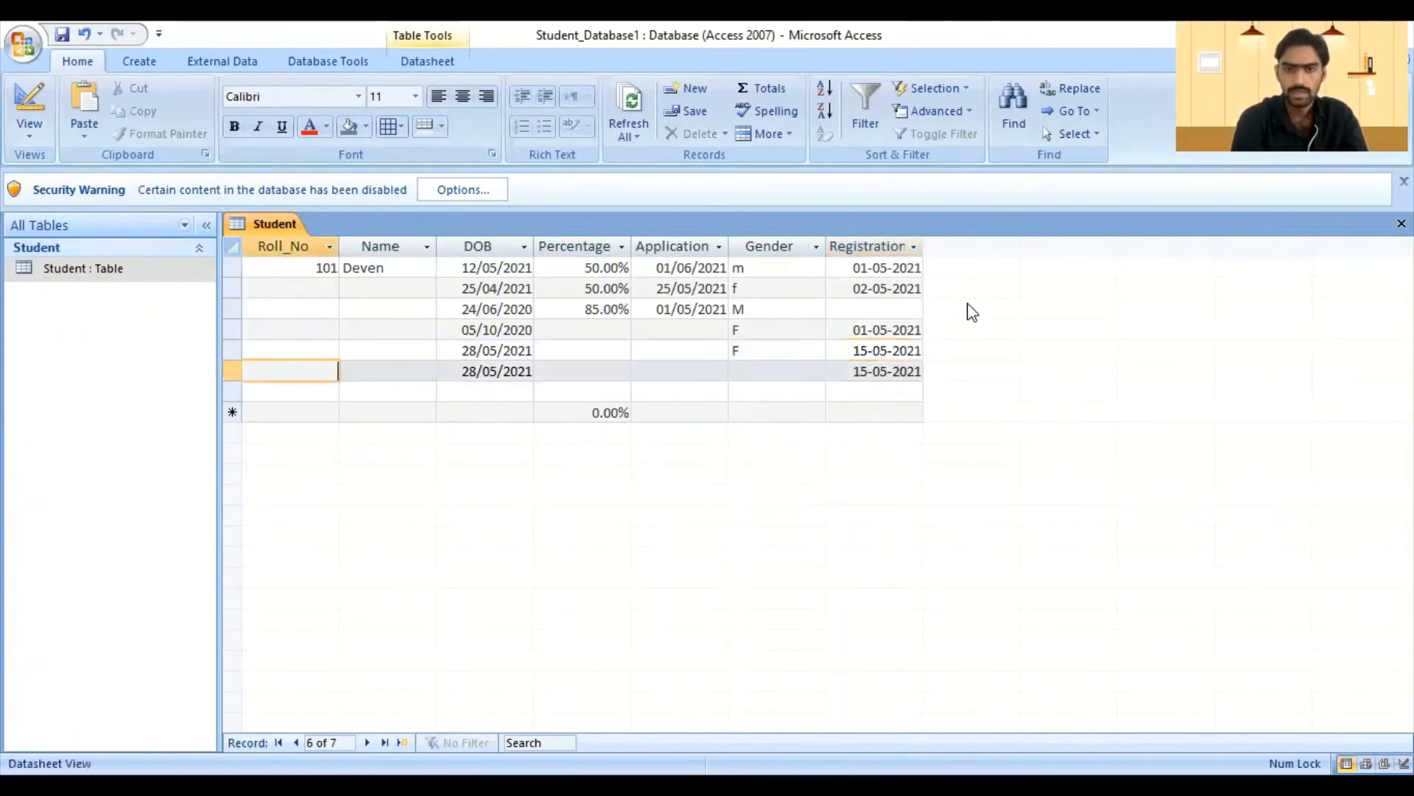
pyautogui.hotkey('shift', 'Tab')
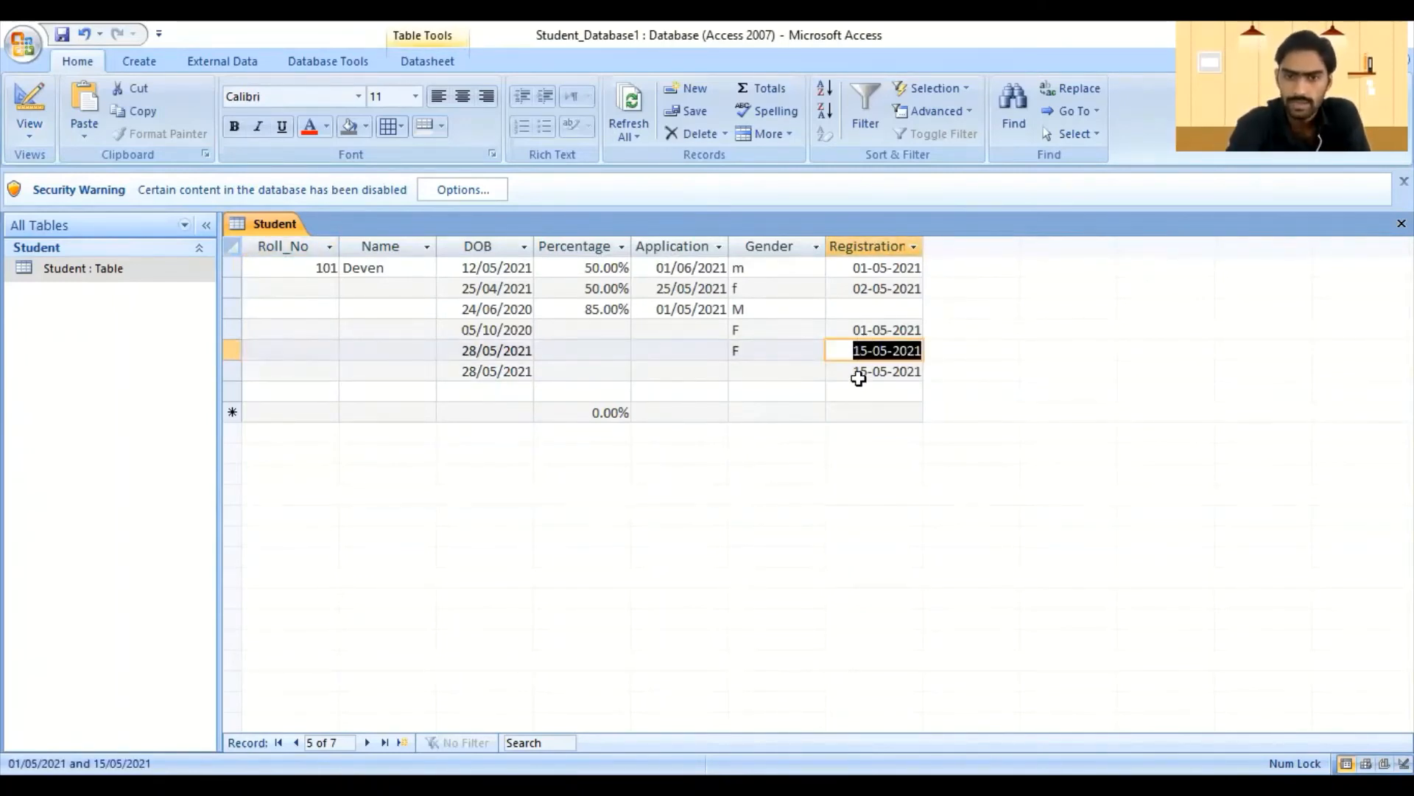
# - Try to replace the sixth record's Registration date with 16-05-2021, one day past the allowed range
pyautogui.click(858, 378)
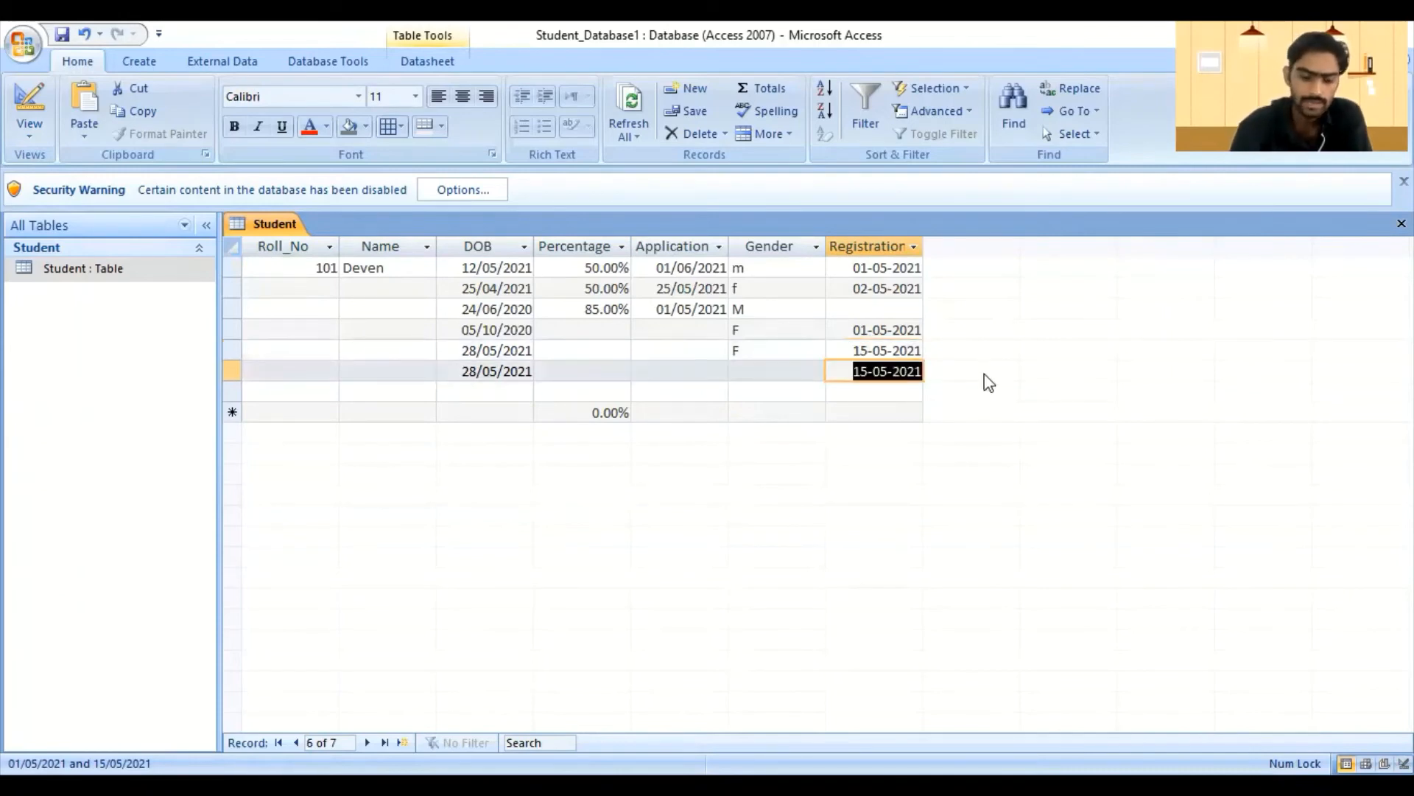
pyautogui.press('Delete')
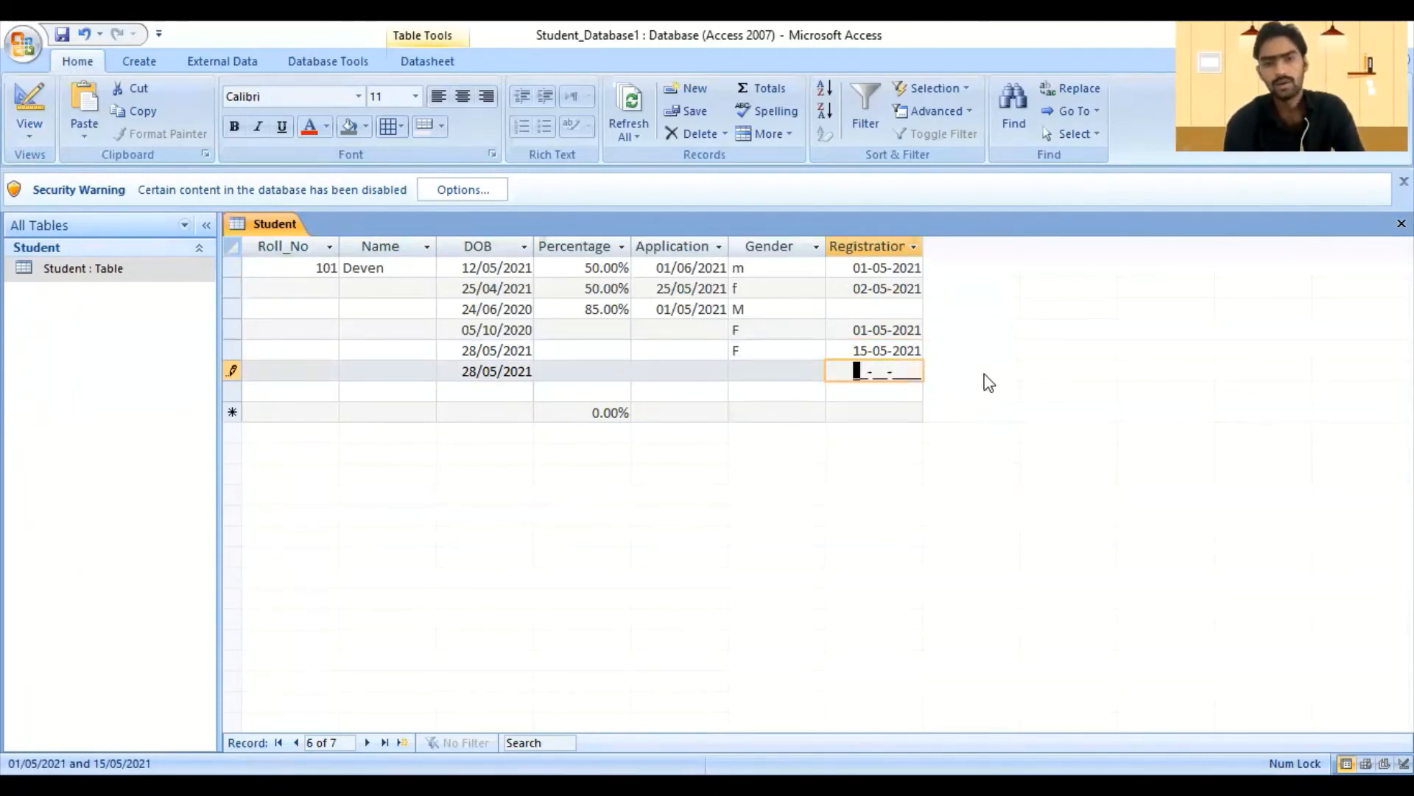
pyautogui.write('16-')
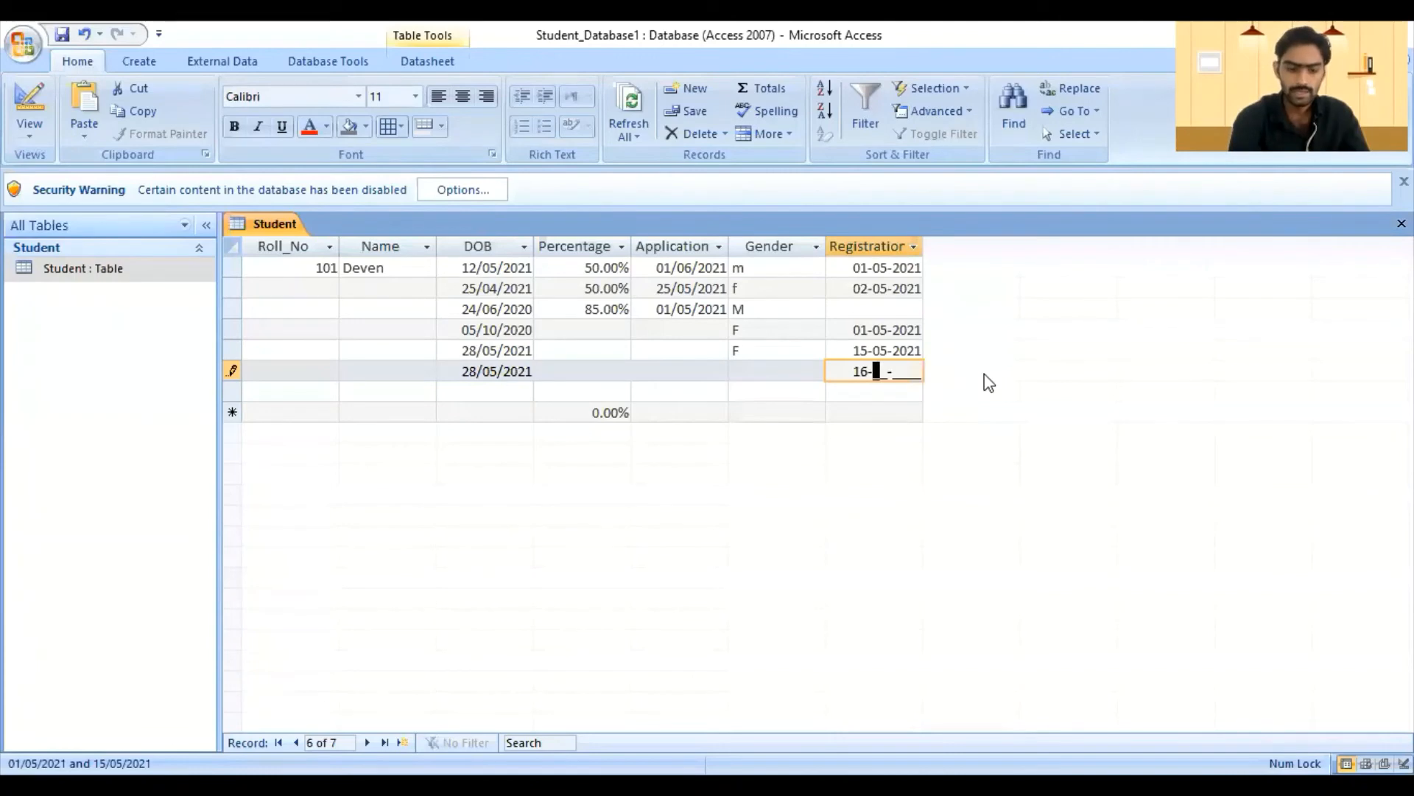
pyautogui.write('05-2021')
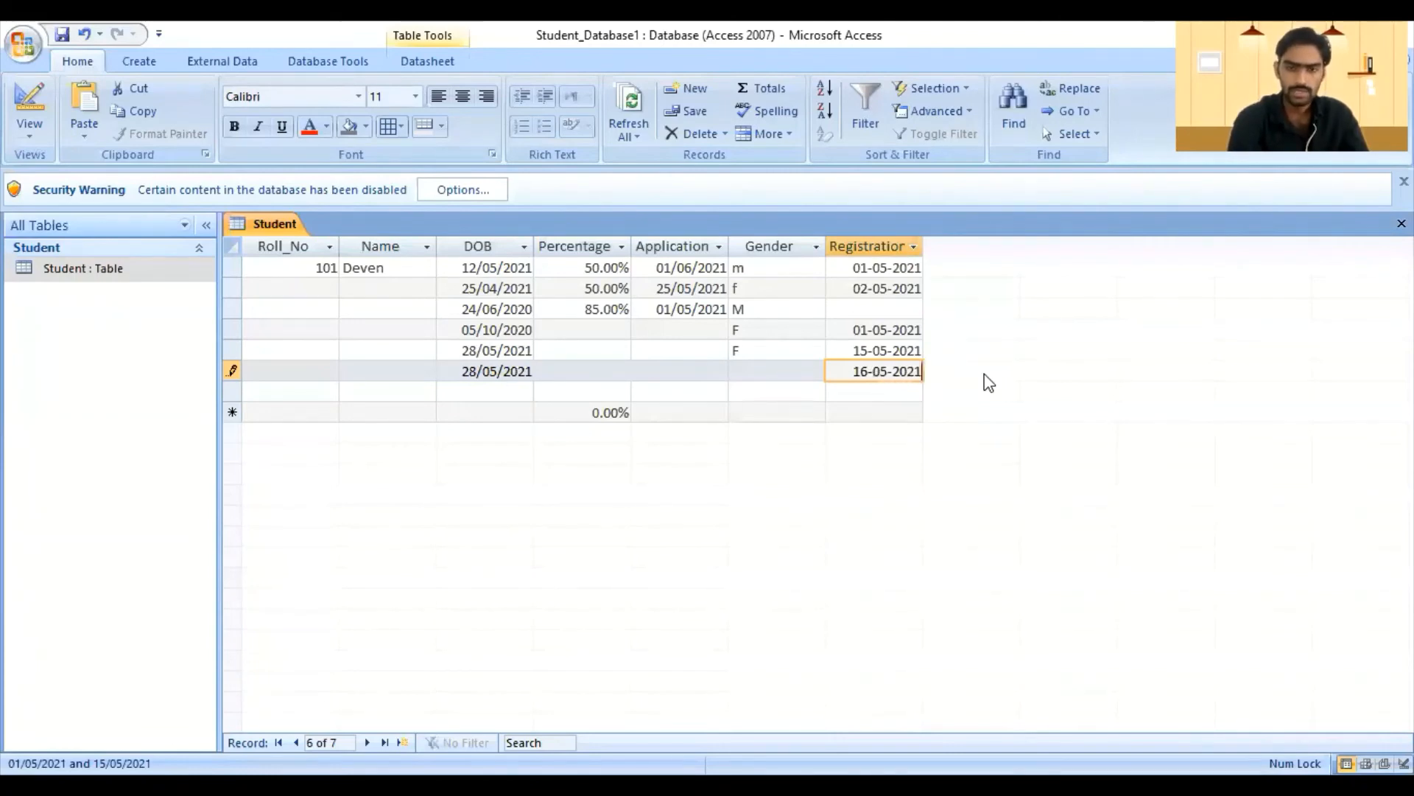
pyautogui.press('Return')
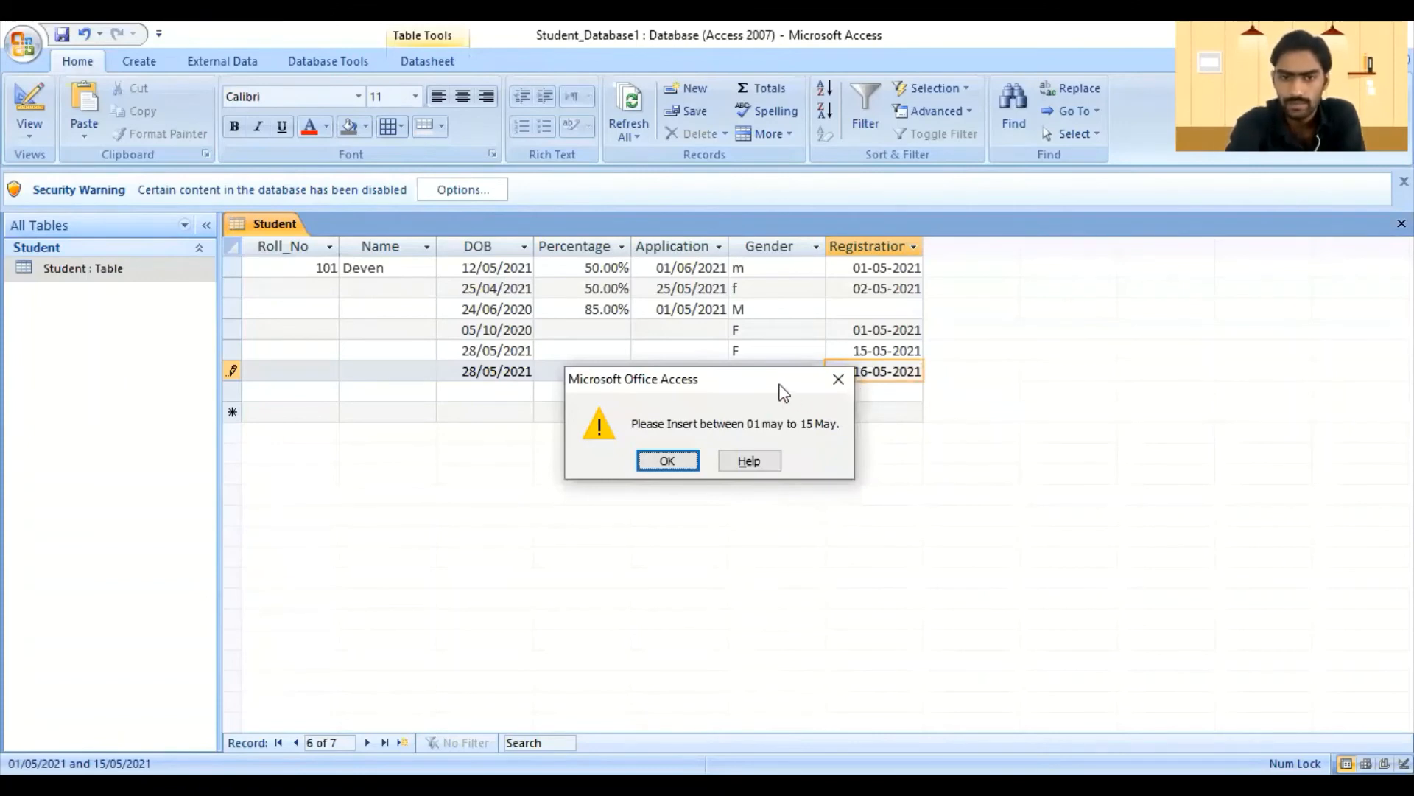
pyautogui.moveTo(775, 380); pyautogui.dragTo(753, 390)
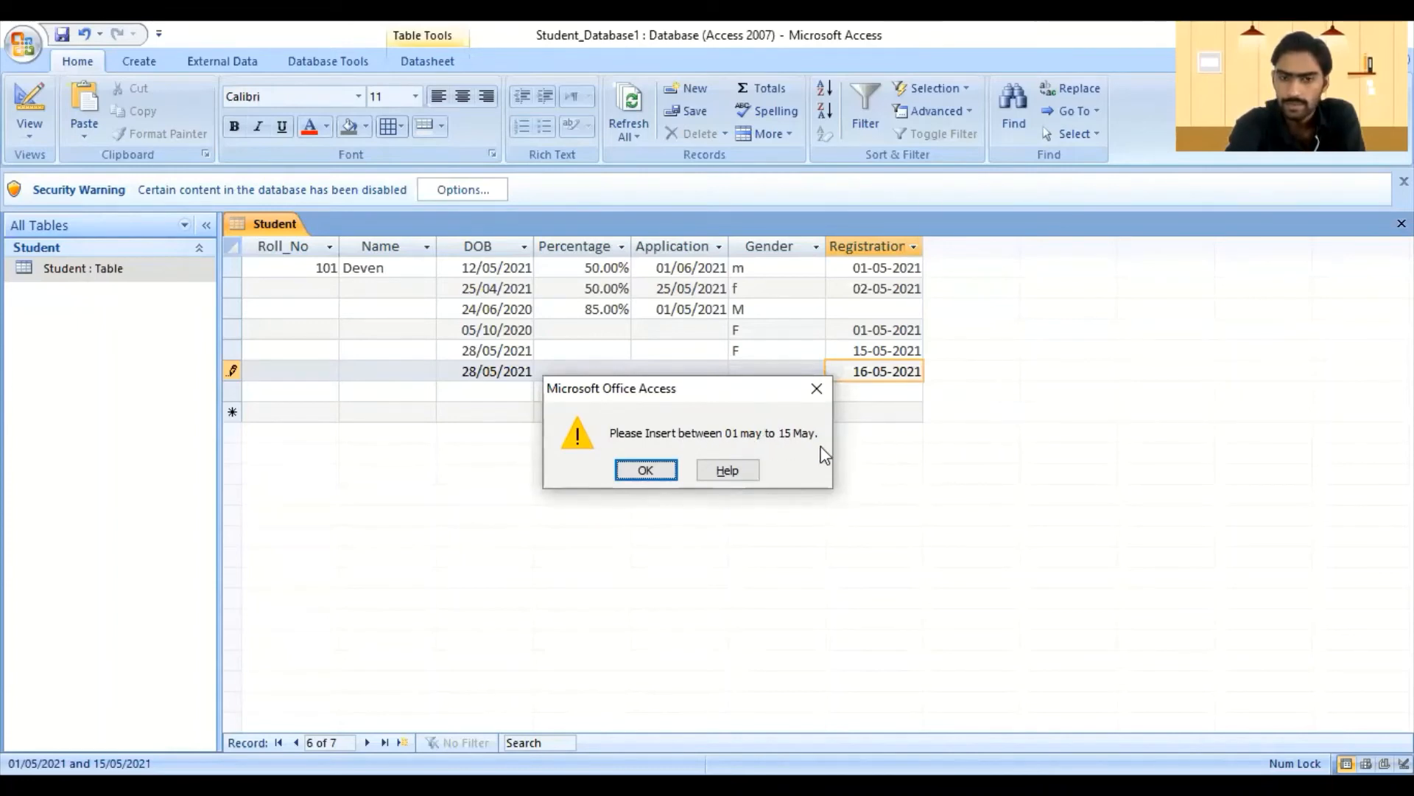
pyautogui.click(646, 470)
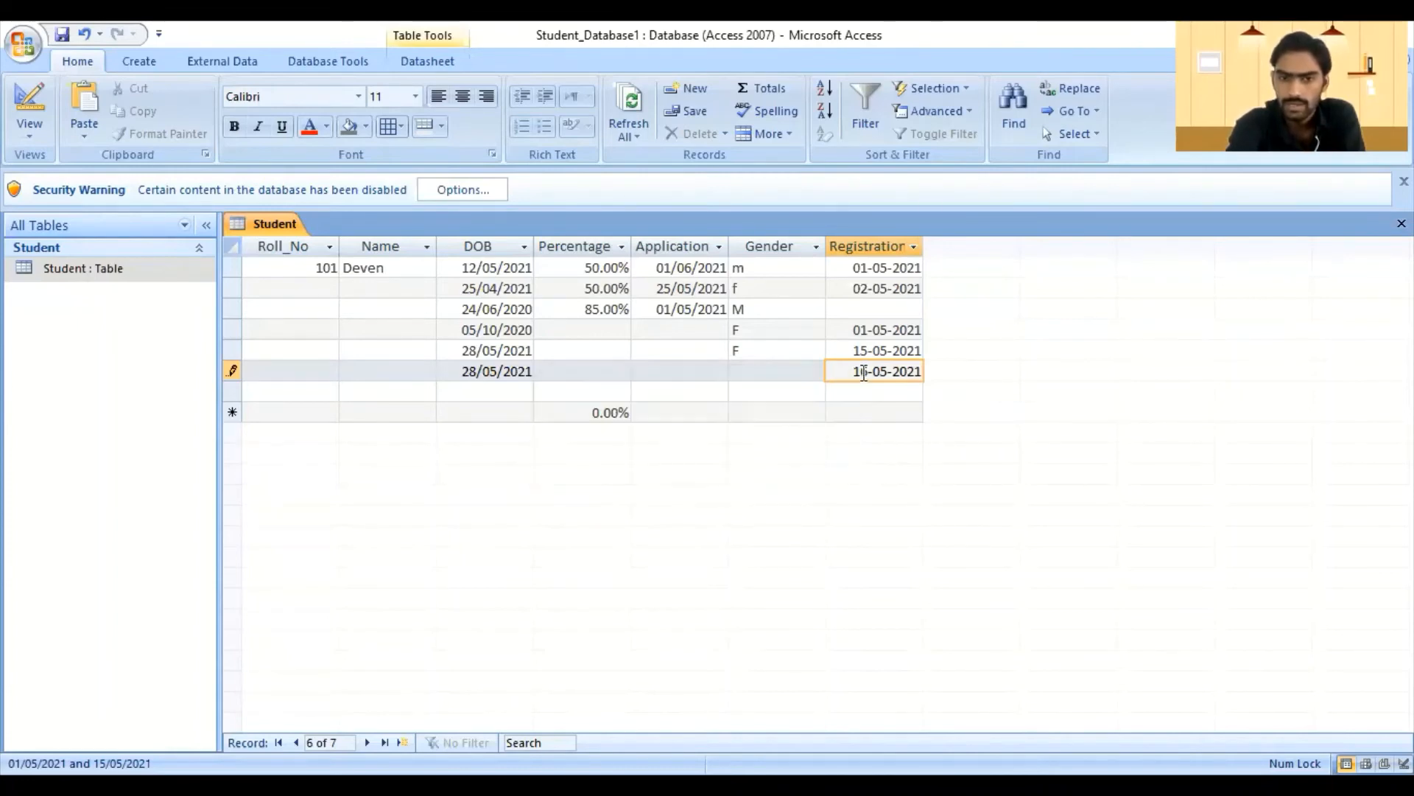
# - Try to change the month of the sixth record's Registration date to April, giving 16-04-2021
pyautogui.moveTo(869, 370); pyautogui.dragTo(852, 368)
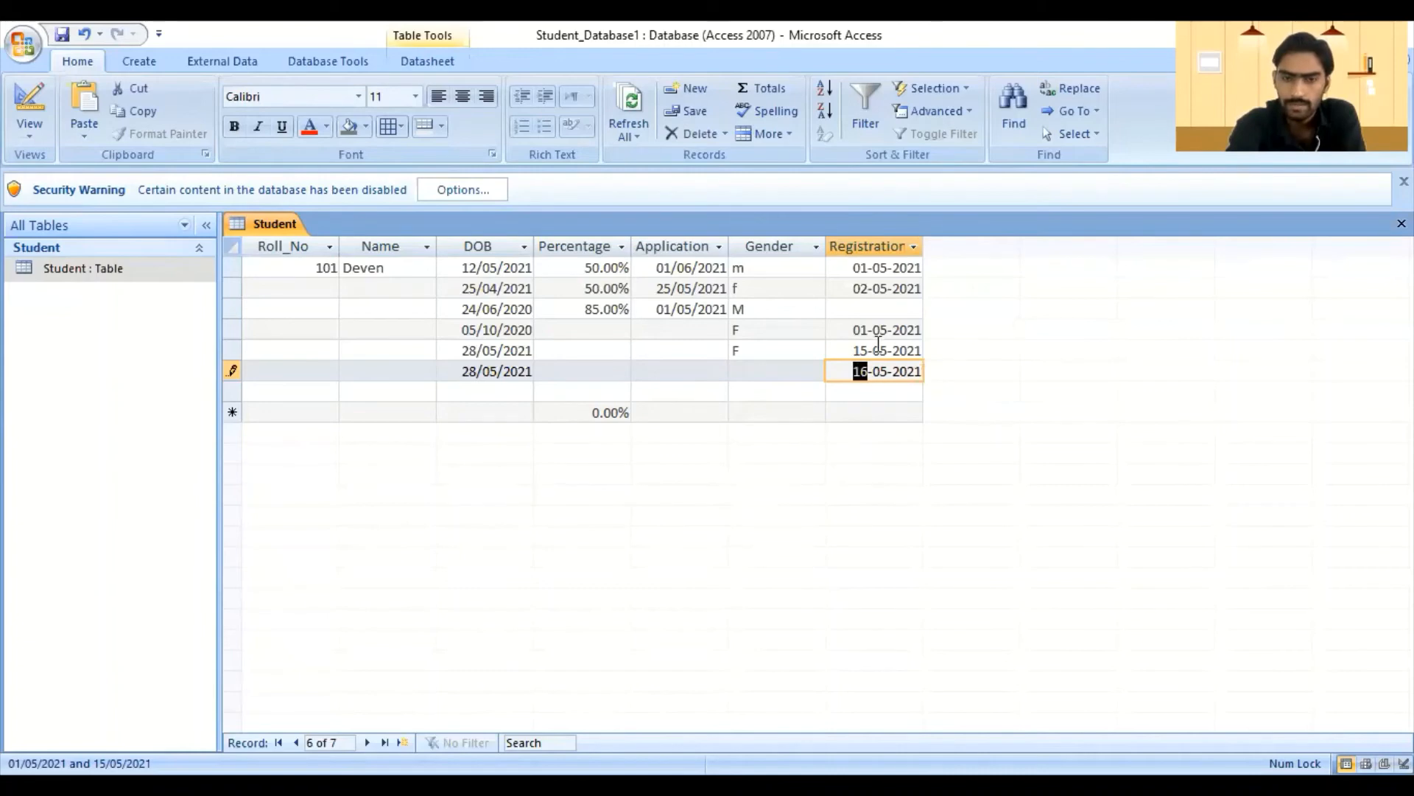
pyautogui.click(884, 371)
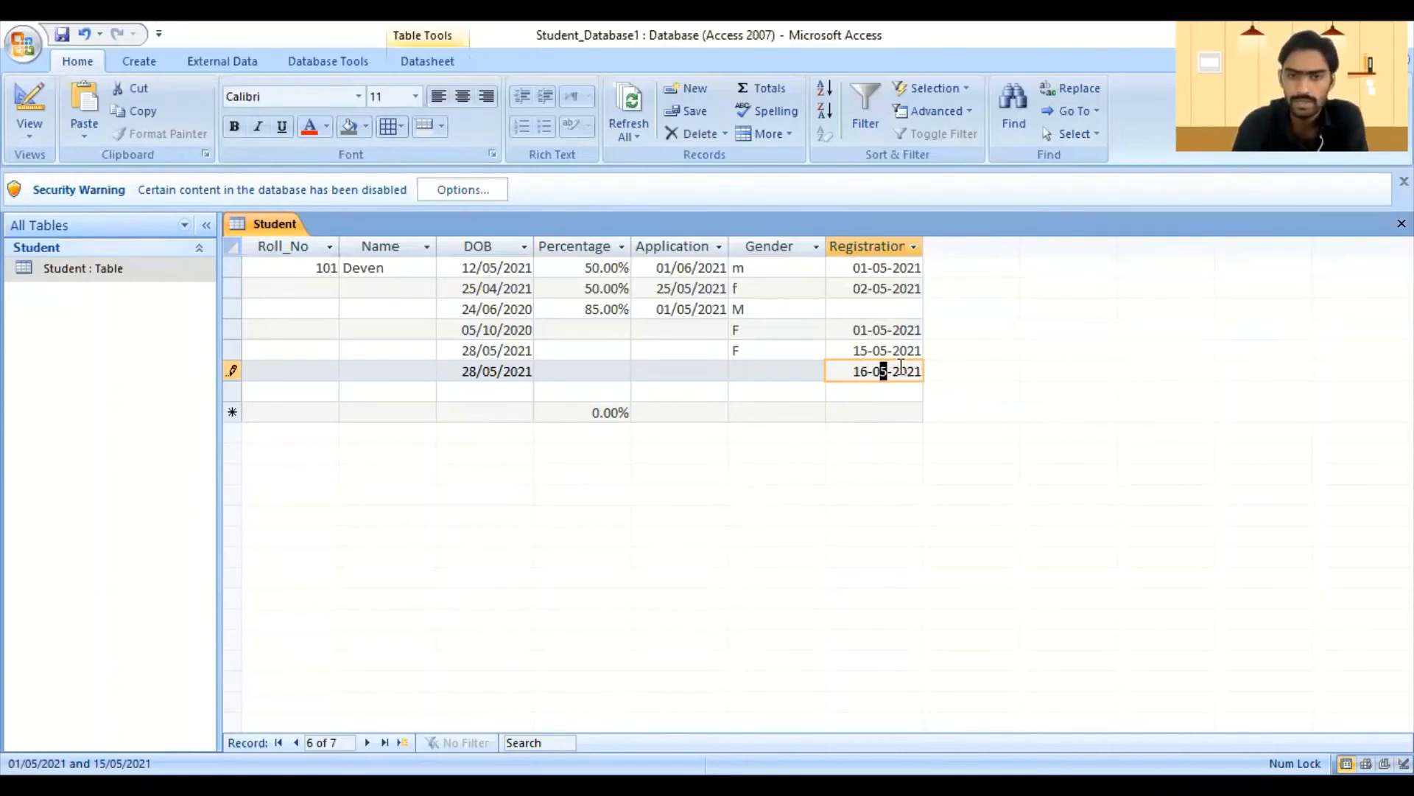
pyautogui.write('4')
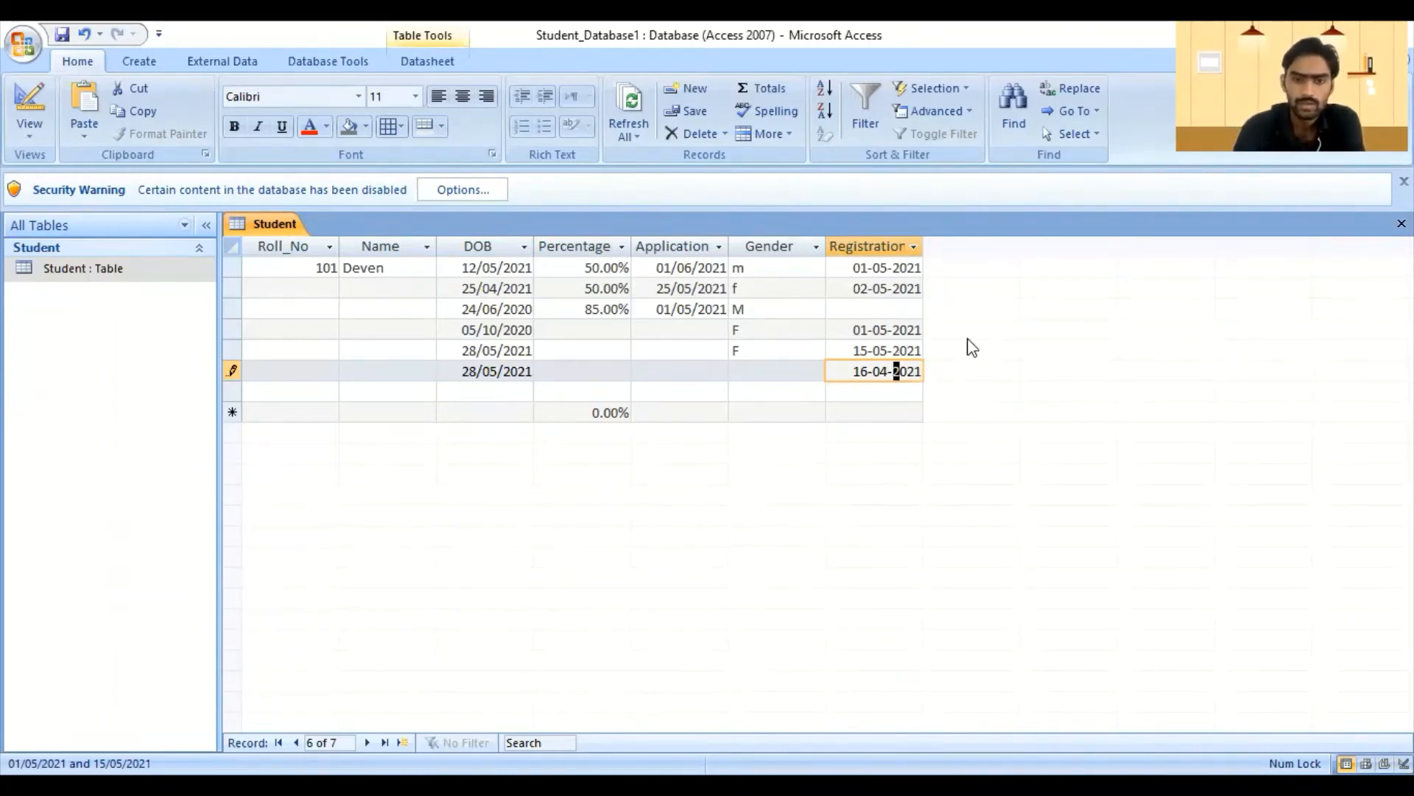
pyautogui.press('Return')
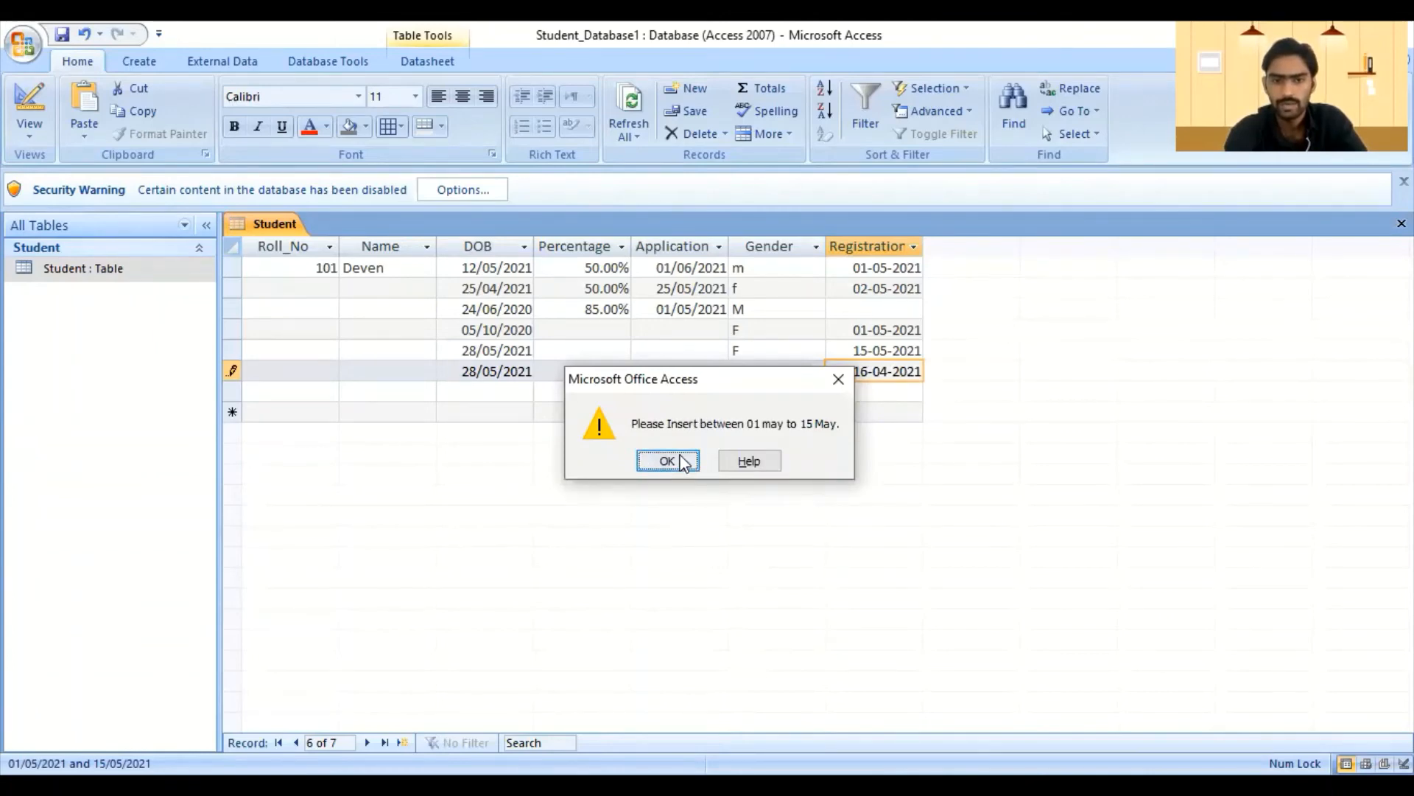
pyautogui.click(668, 461)
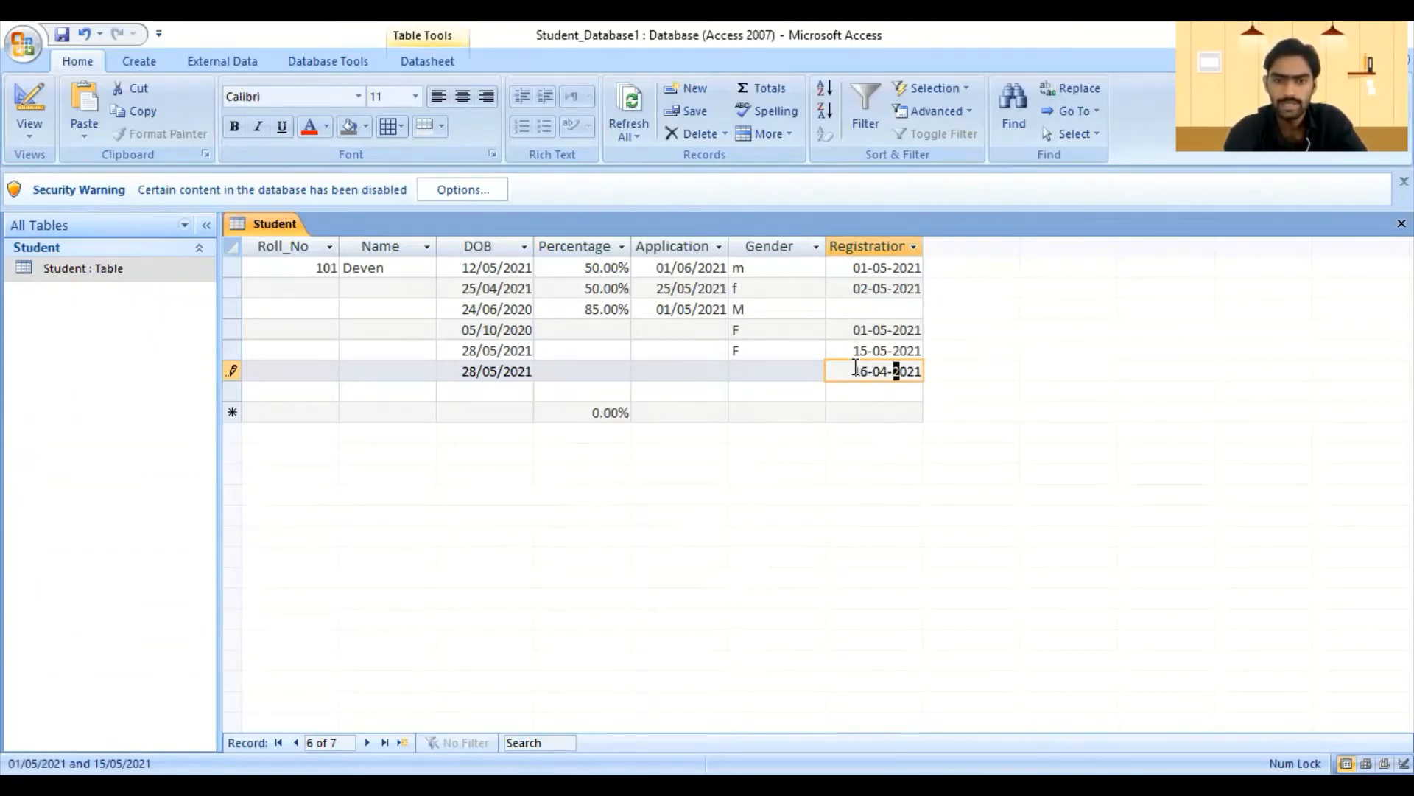
# - Set the sixth record's Registration date to 03-05-2021, within the allowed range
pyautogui.moveTo(849, 371); pyautogui.dragTo(975, 368)
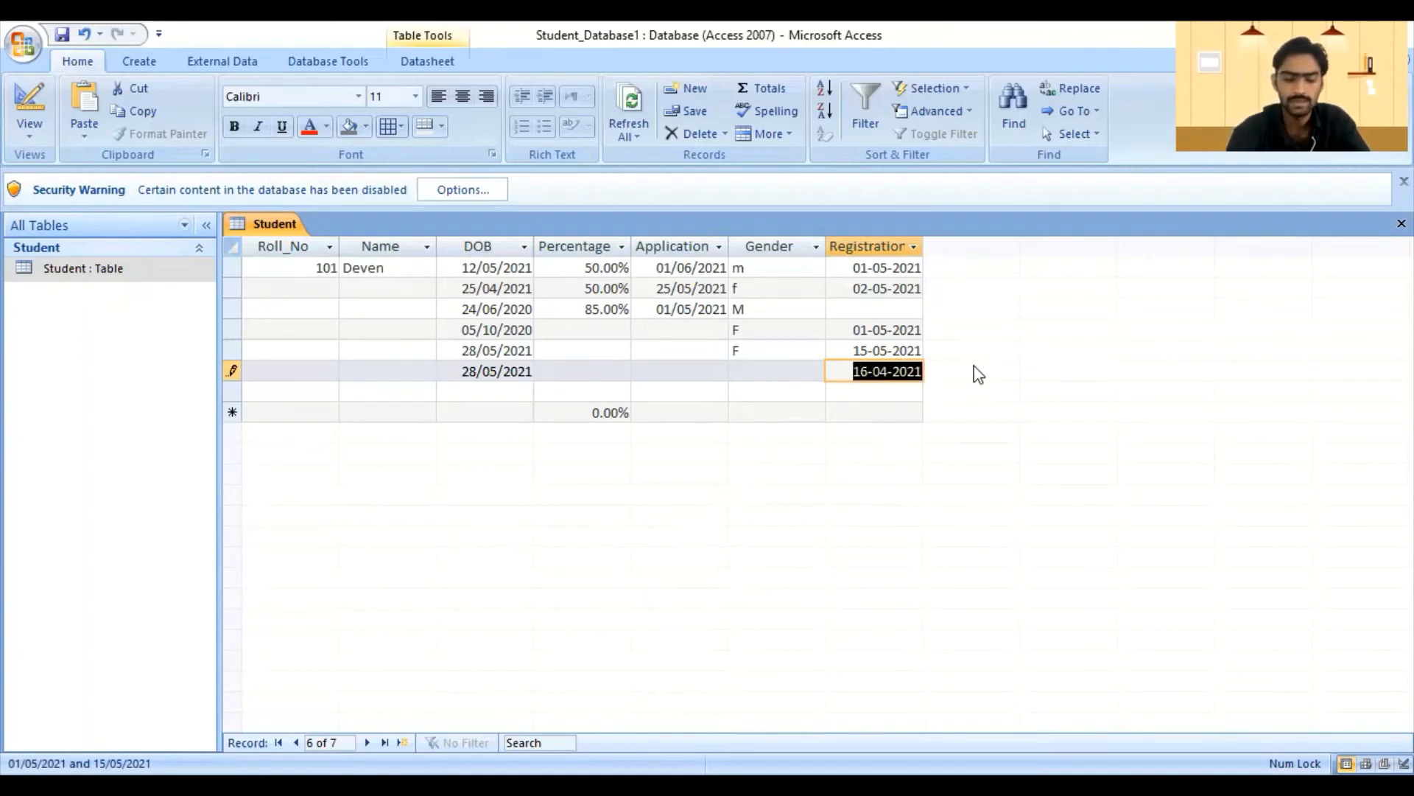
pyautogui.write('03-')
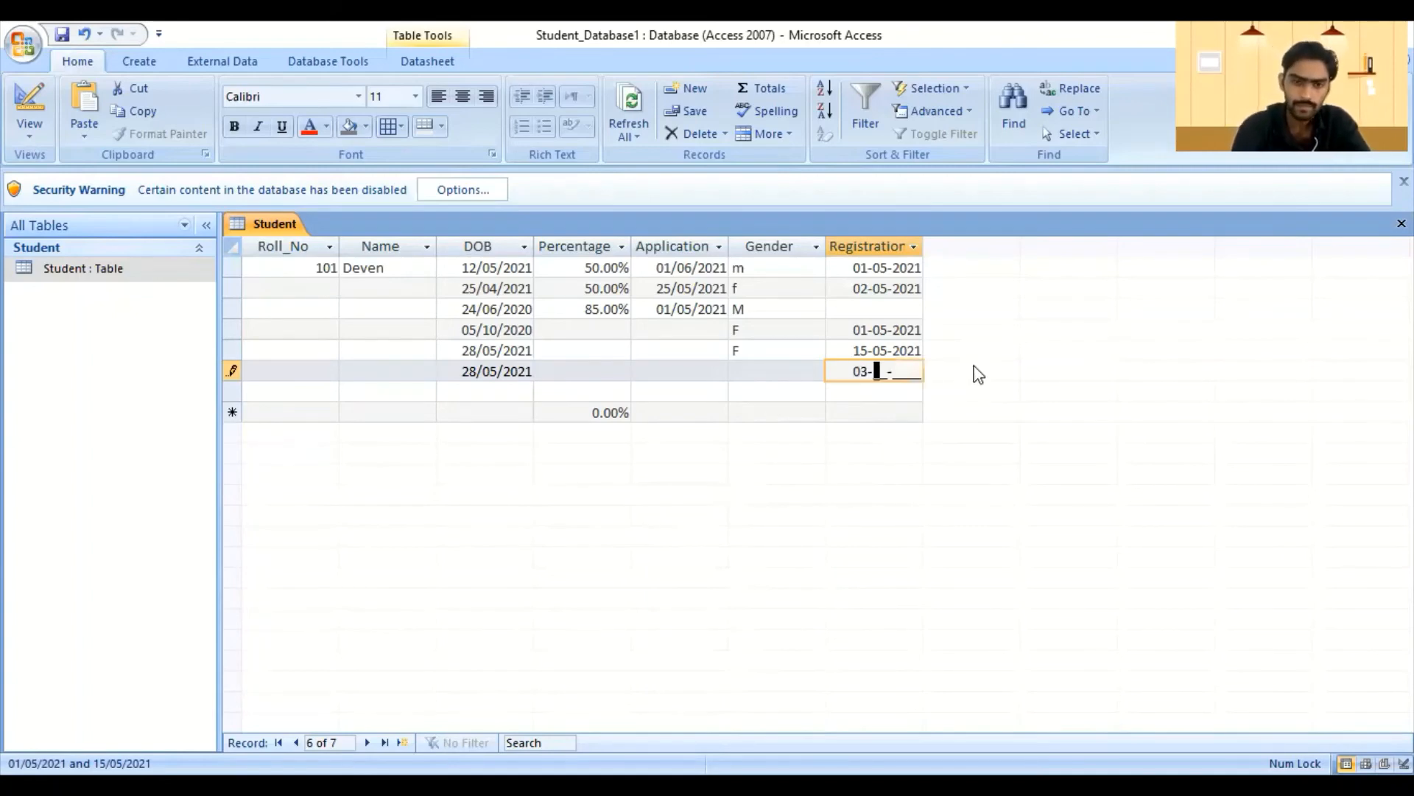
pyautogui.write('0522')
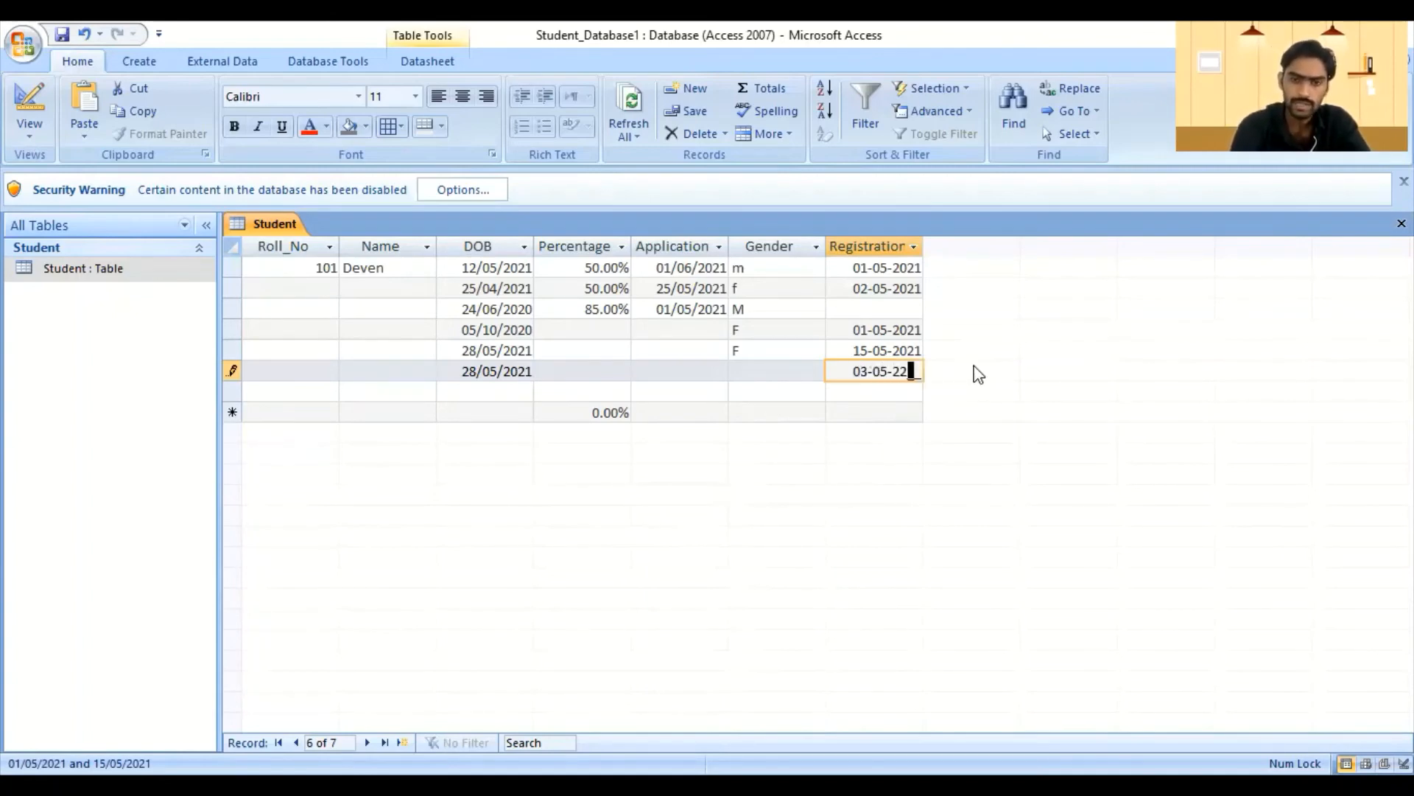
pyautogui.write('21')
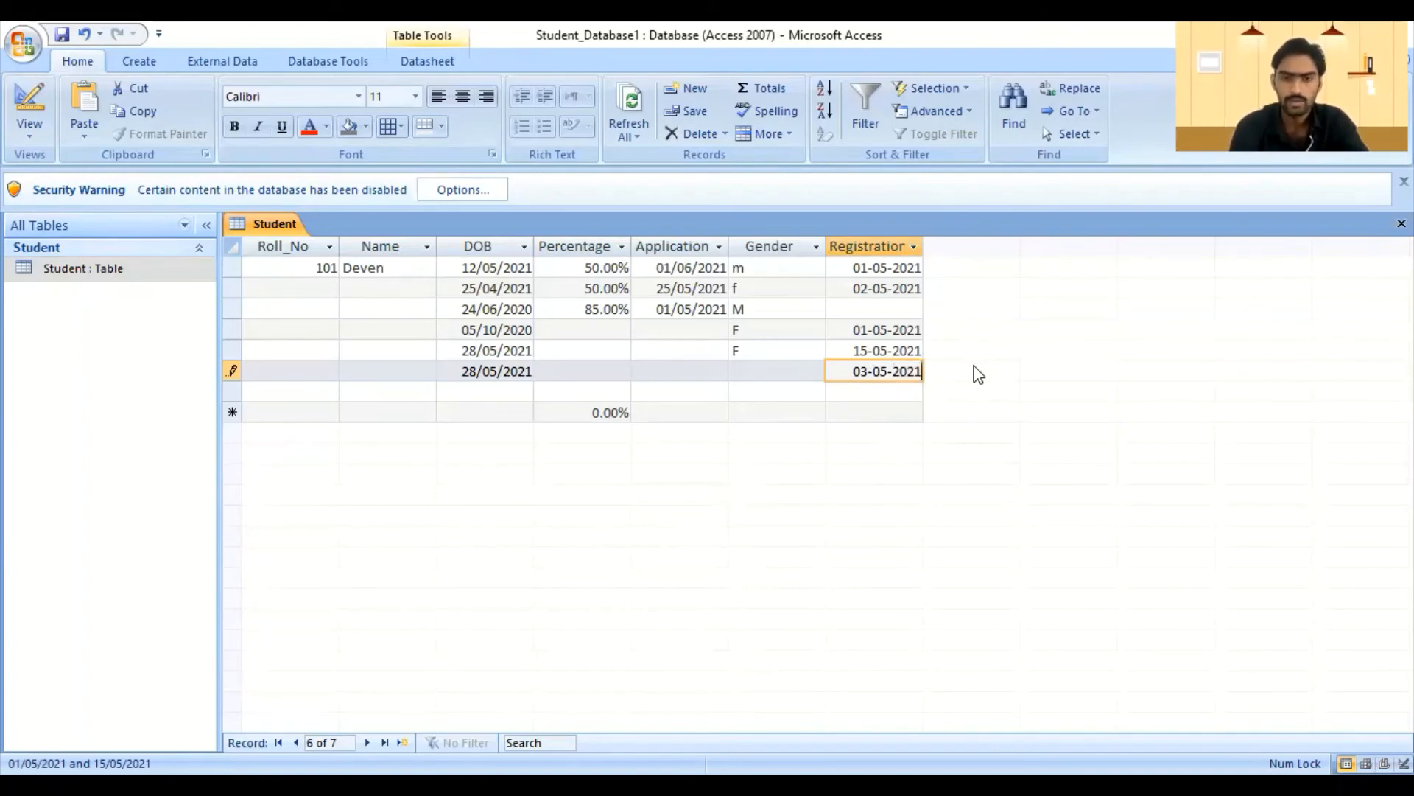
pyautogui.press('Return')
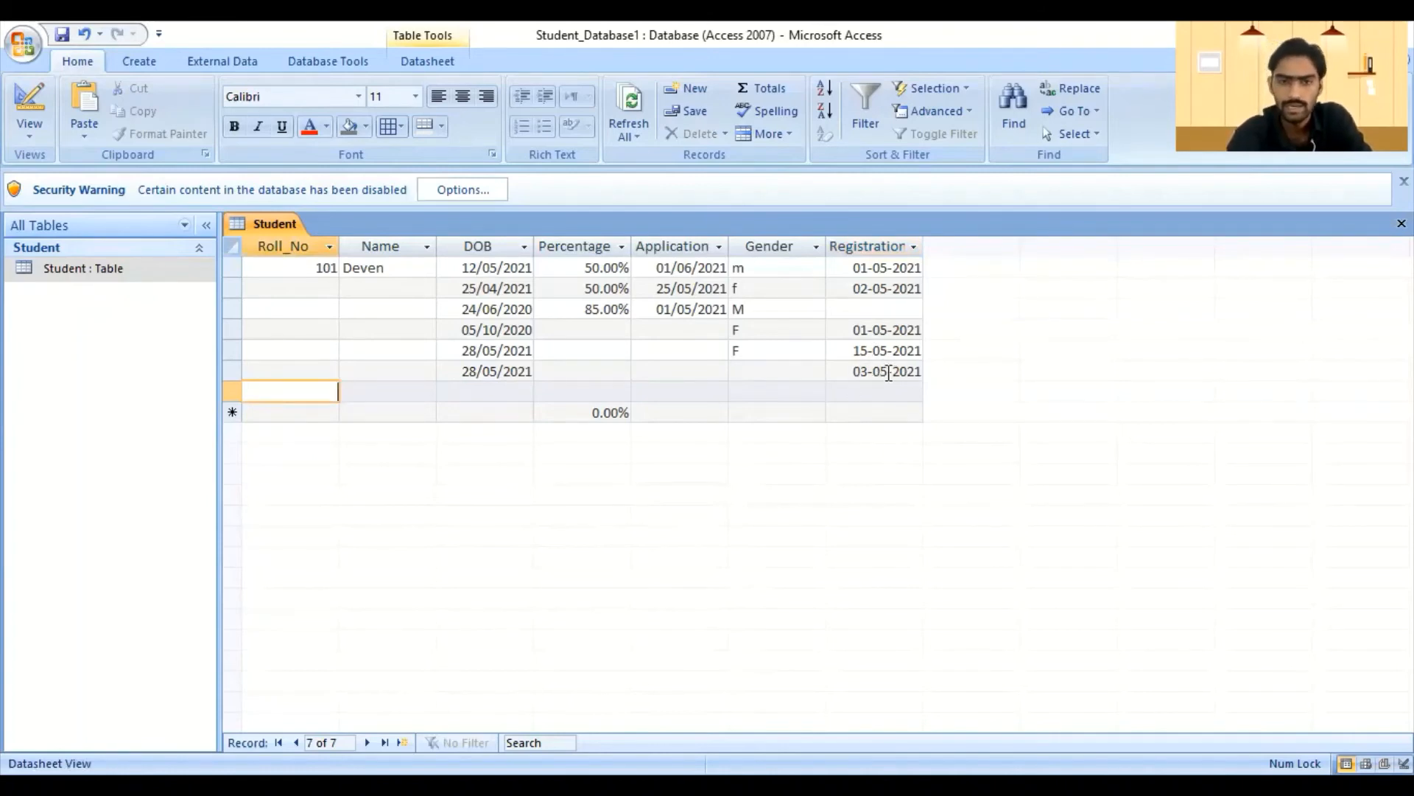
# - Try to change the month of the sixth record's Registration date to June, giving 03-06-2021
pyautogui.click(885, 372)
pyautogui.press('BackSpace')
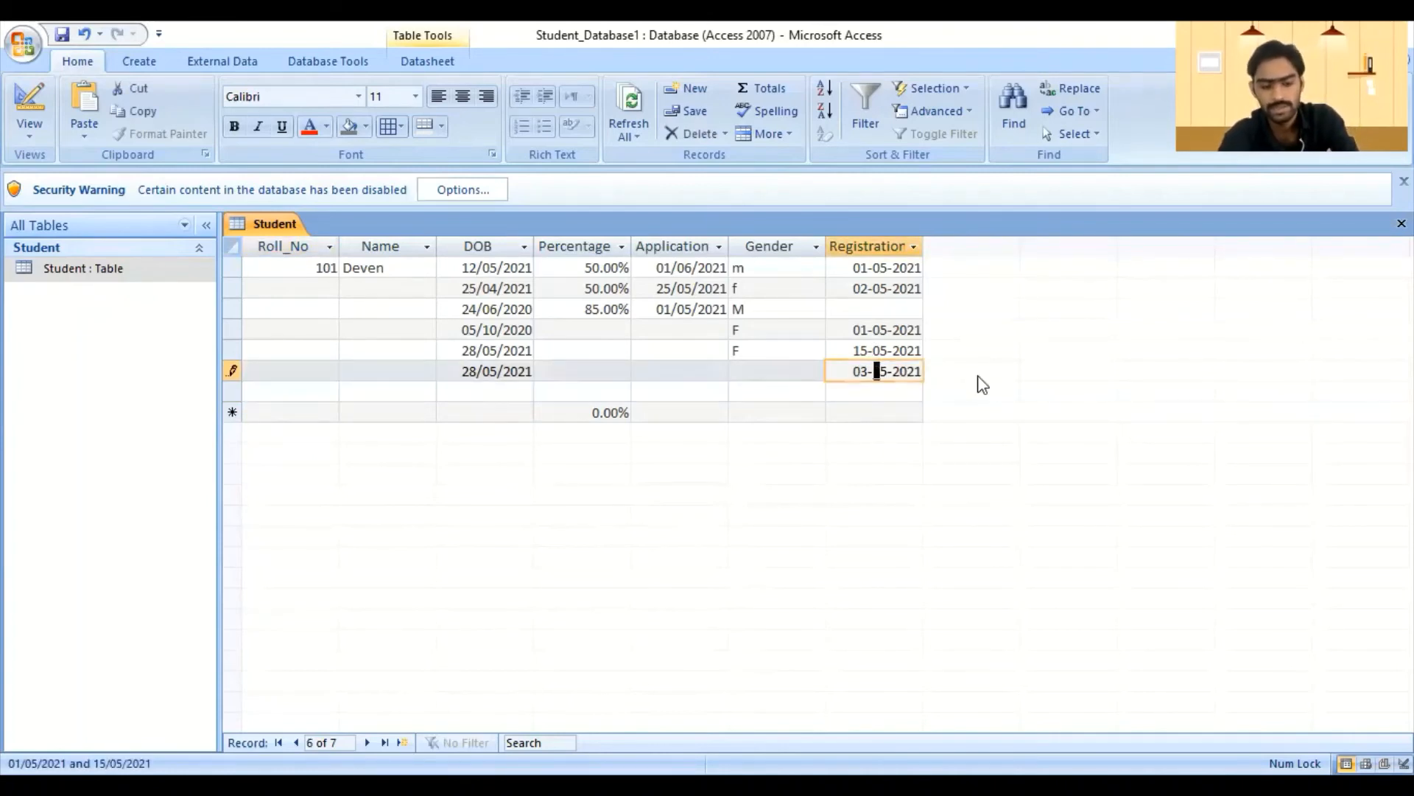
pyautogui.write('6')
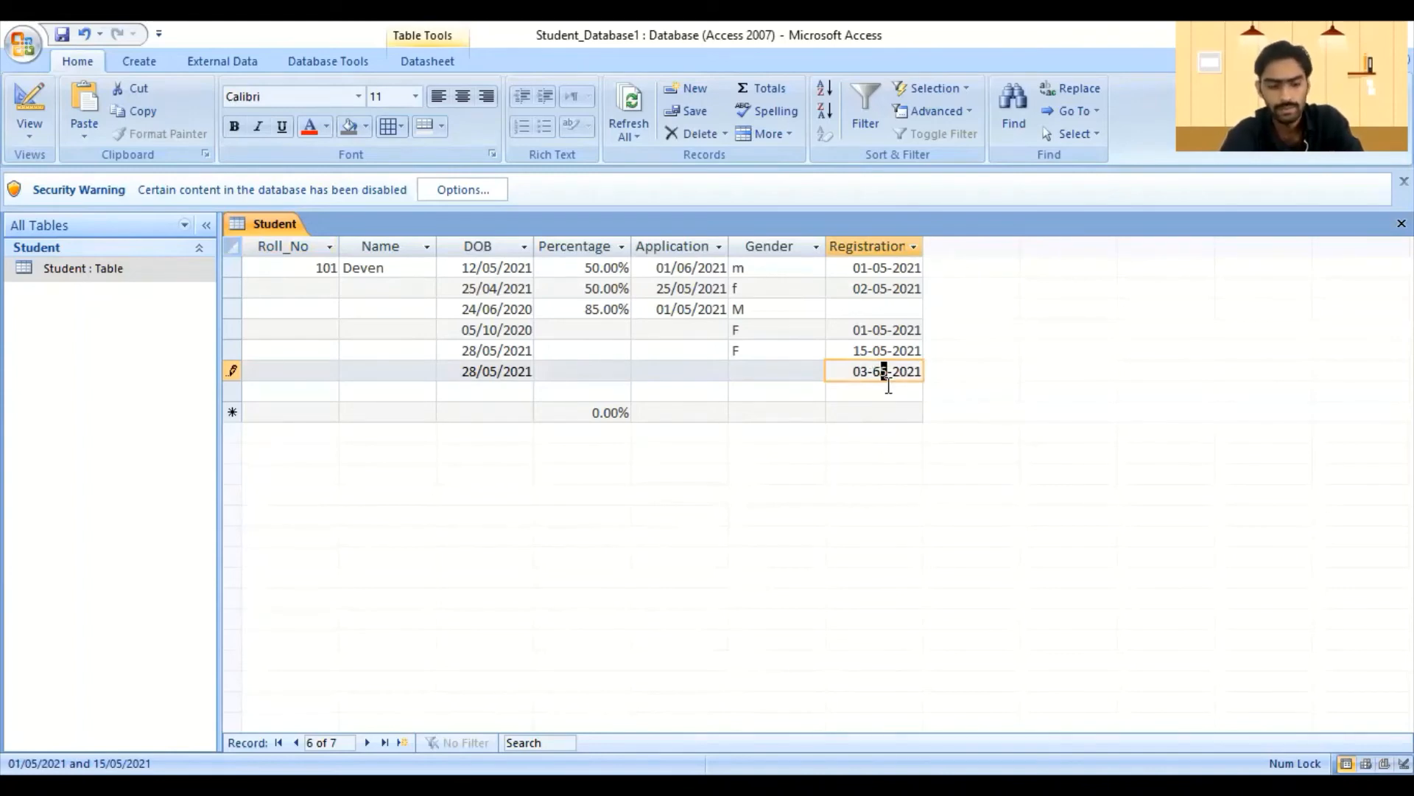
pyautogui.press('Left')
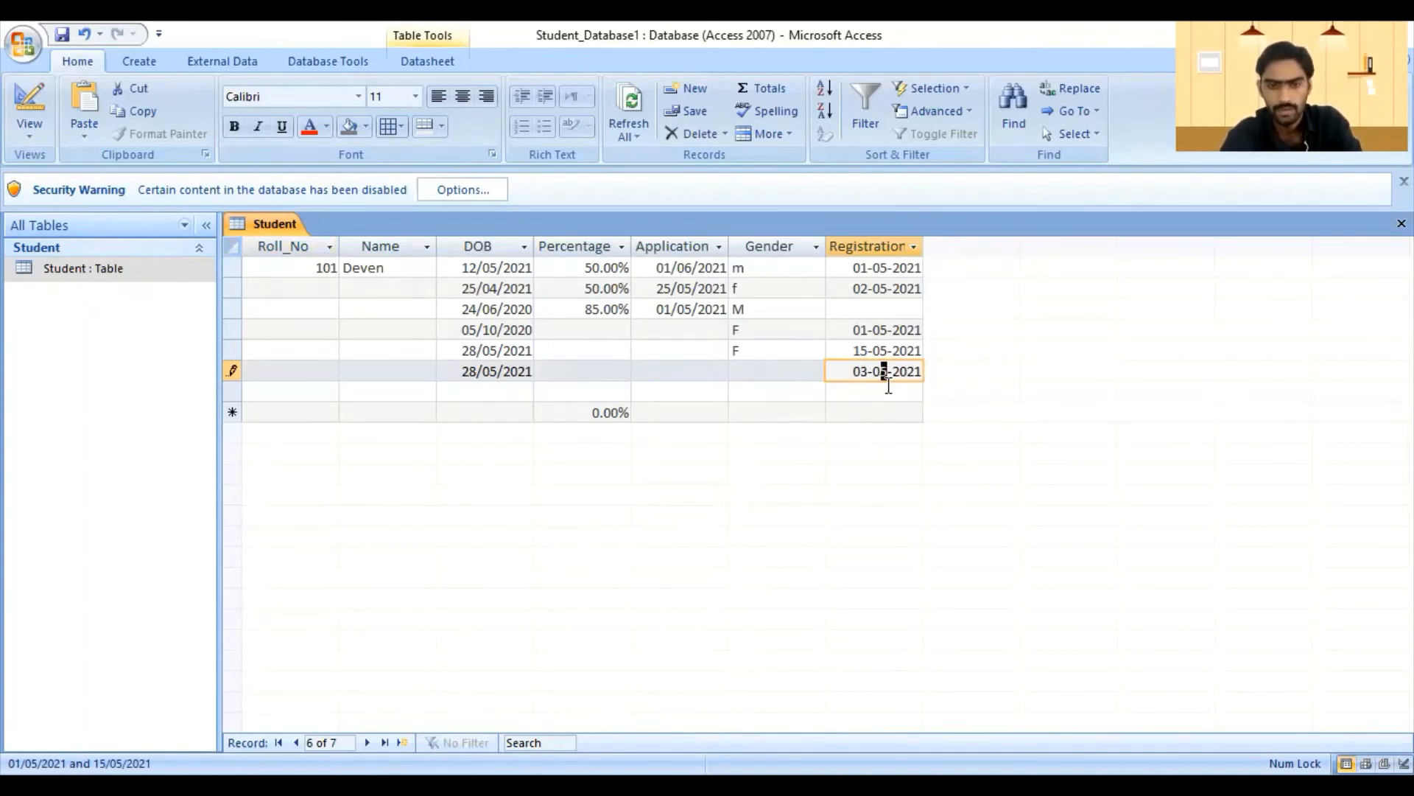
pyautogui.write('0')
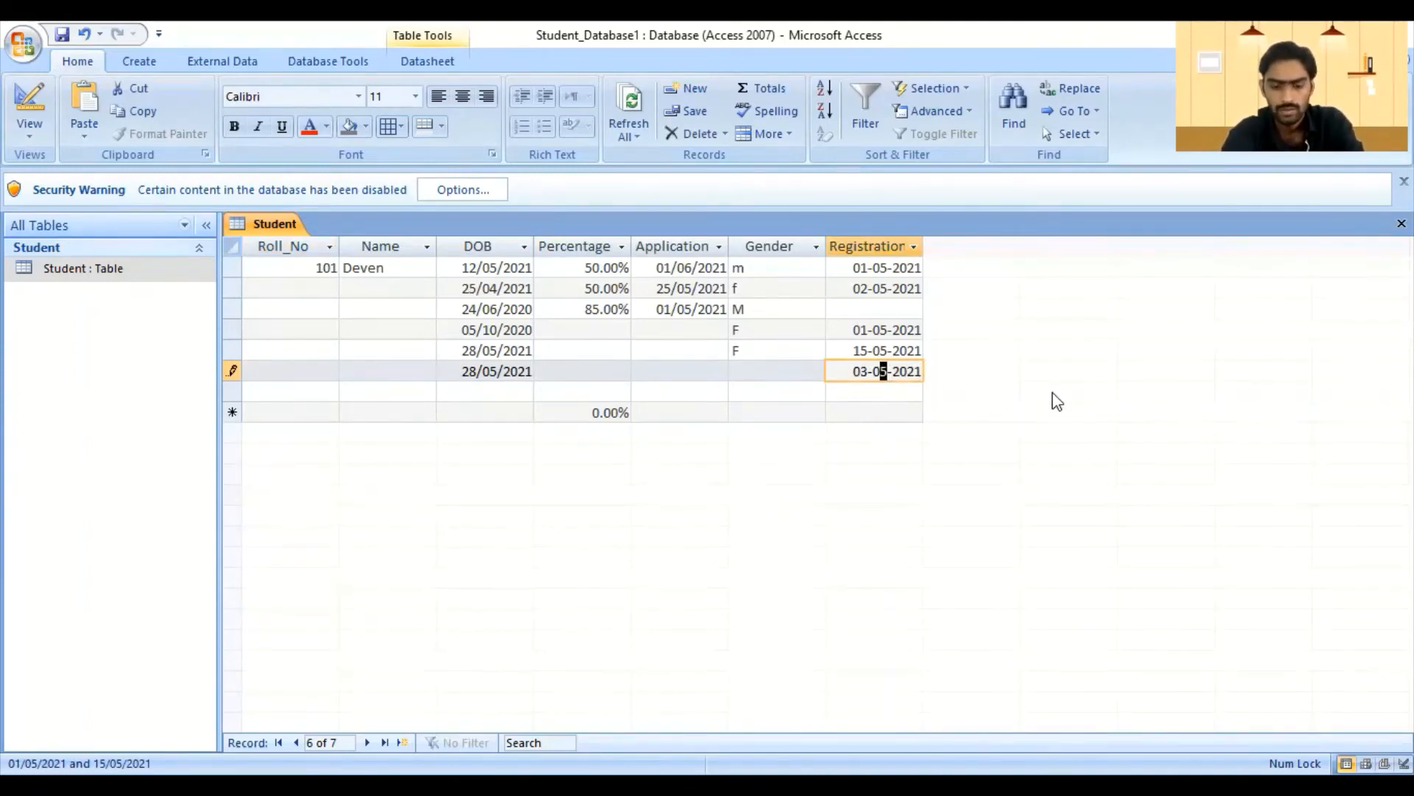
pyautogui.write('6')
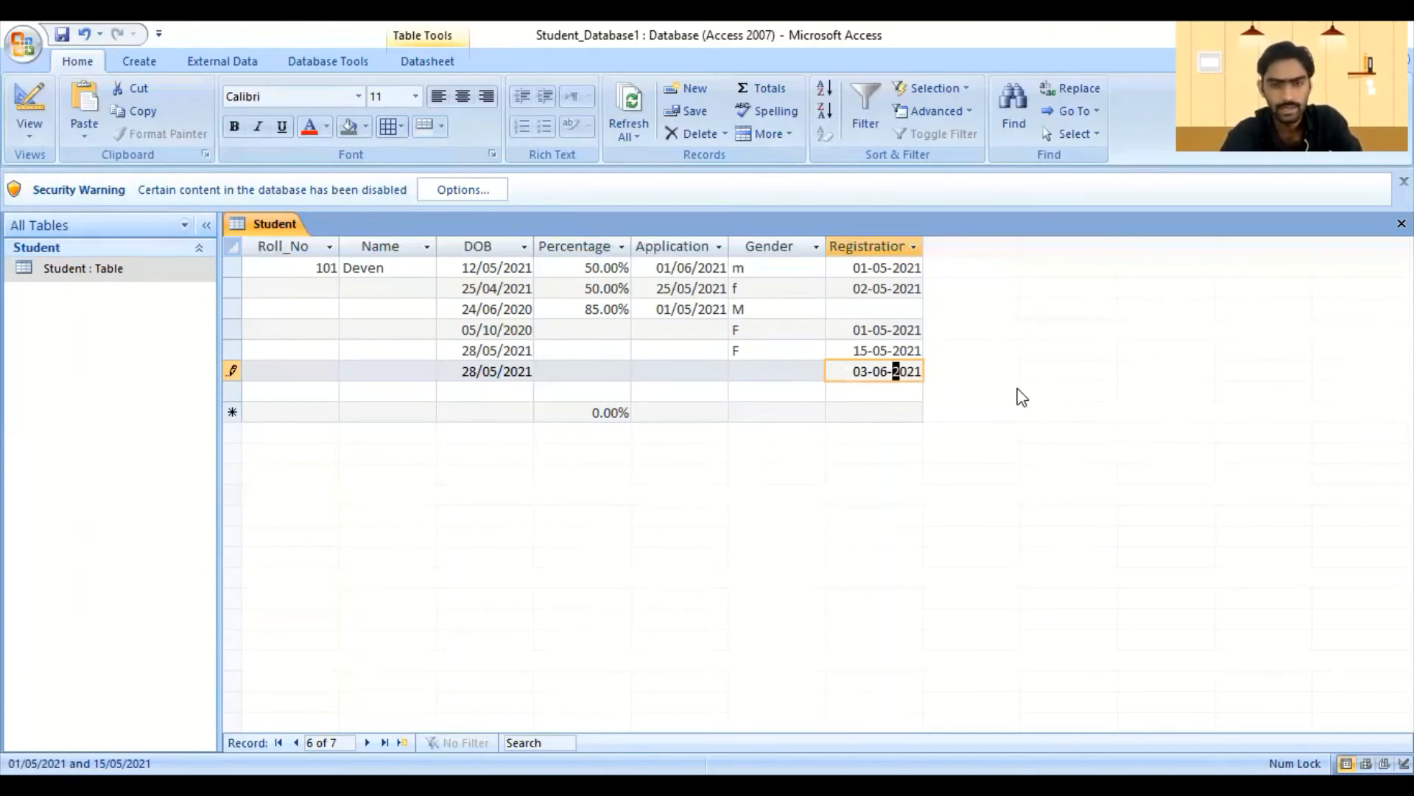
pyautogui.press('Return')
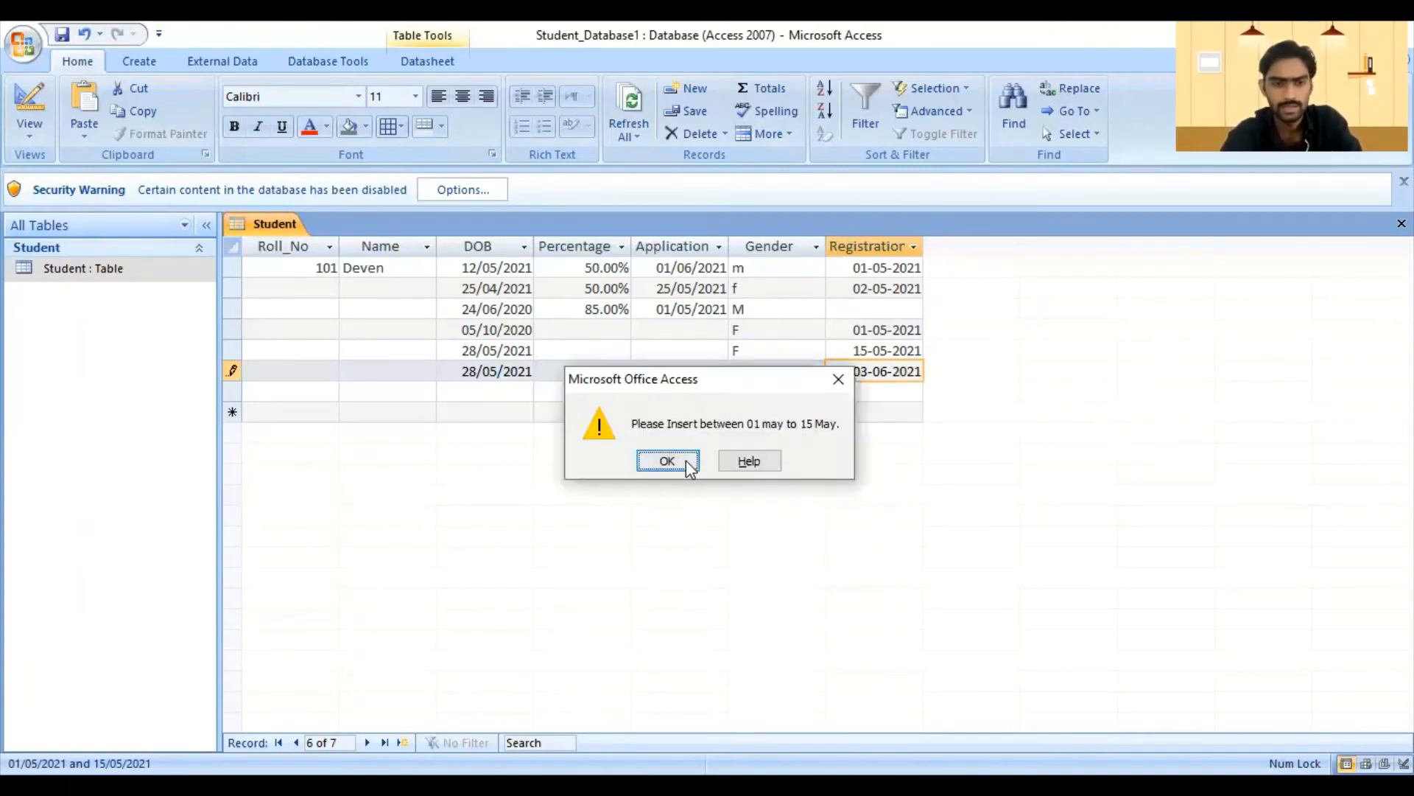
pyautogui.click(667, 461)
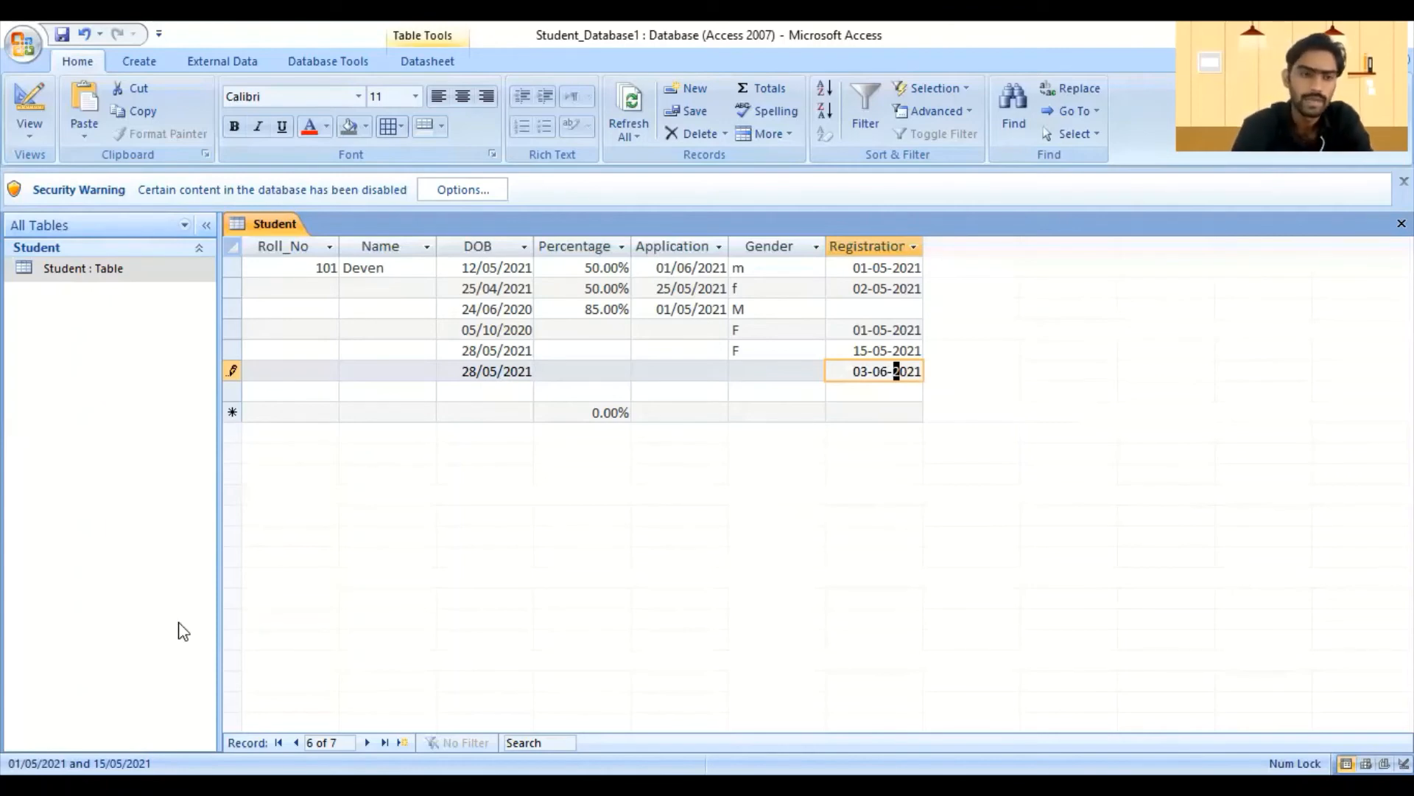
# - Set the sixth record's Registration date to 03-05-2021 and return the Student table to Design View
pyautogui.rightClick(267, 231)
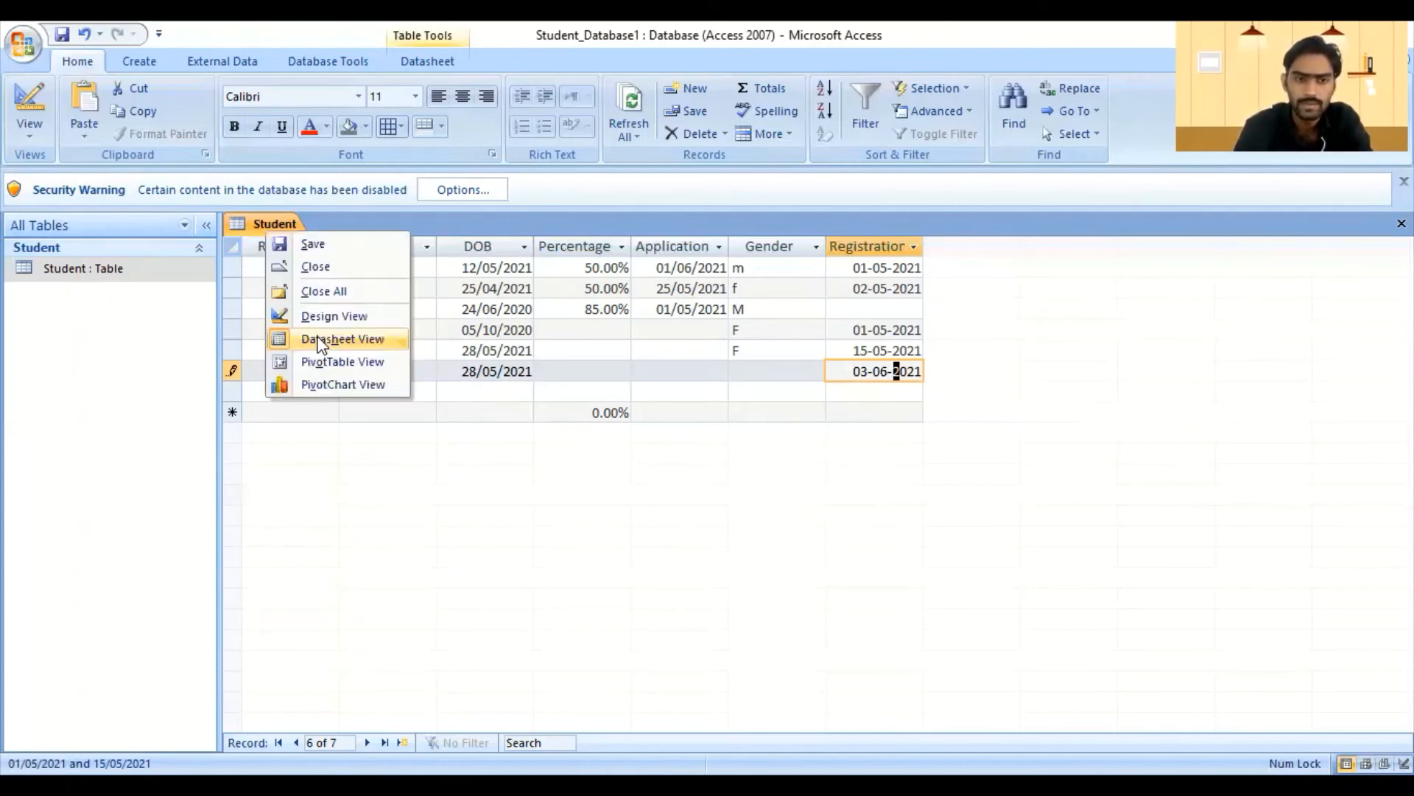
pyautogui.click(324, 338)
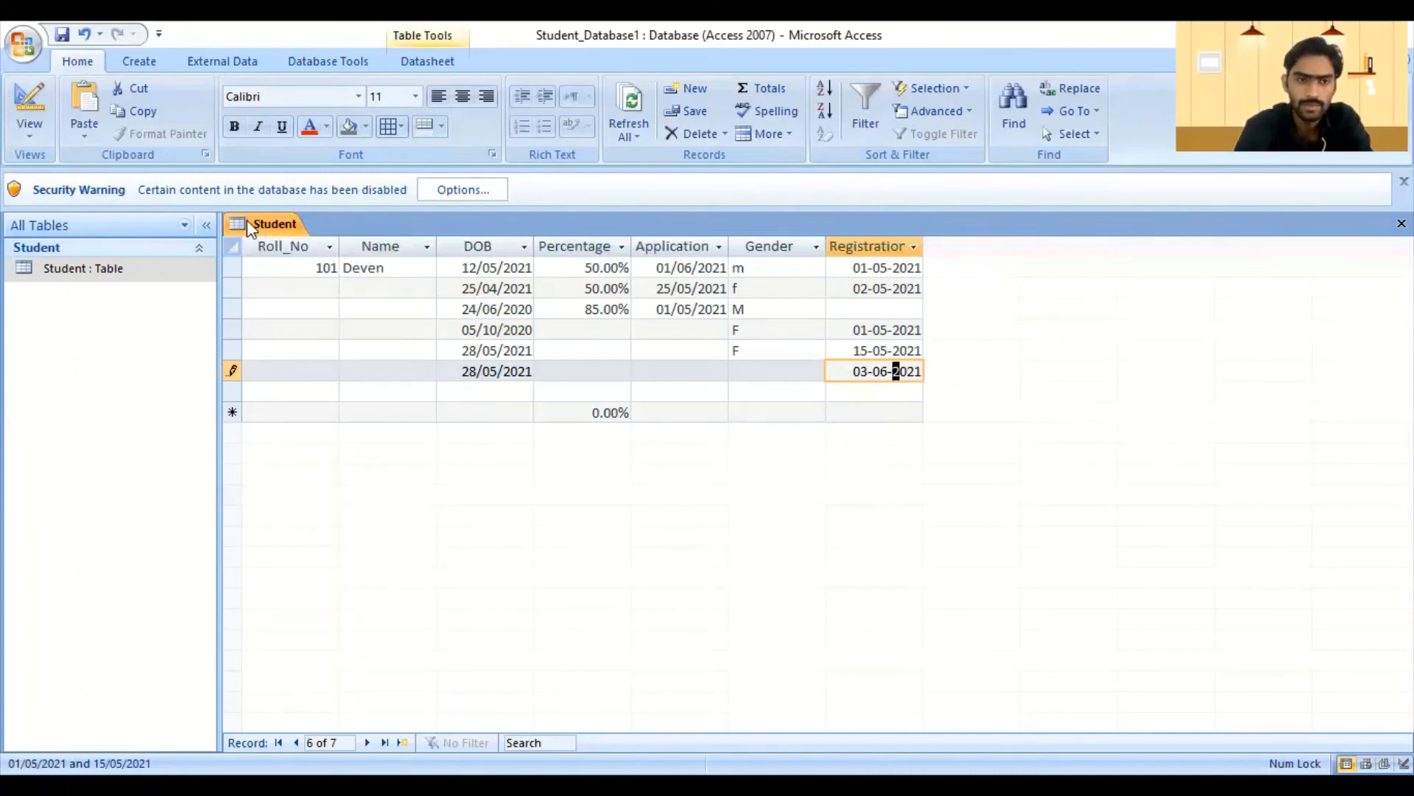
pyautogui.rightClick(246, 219)
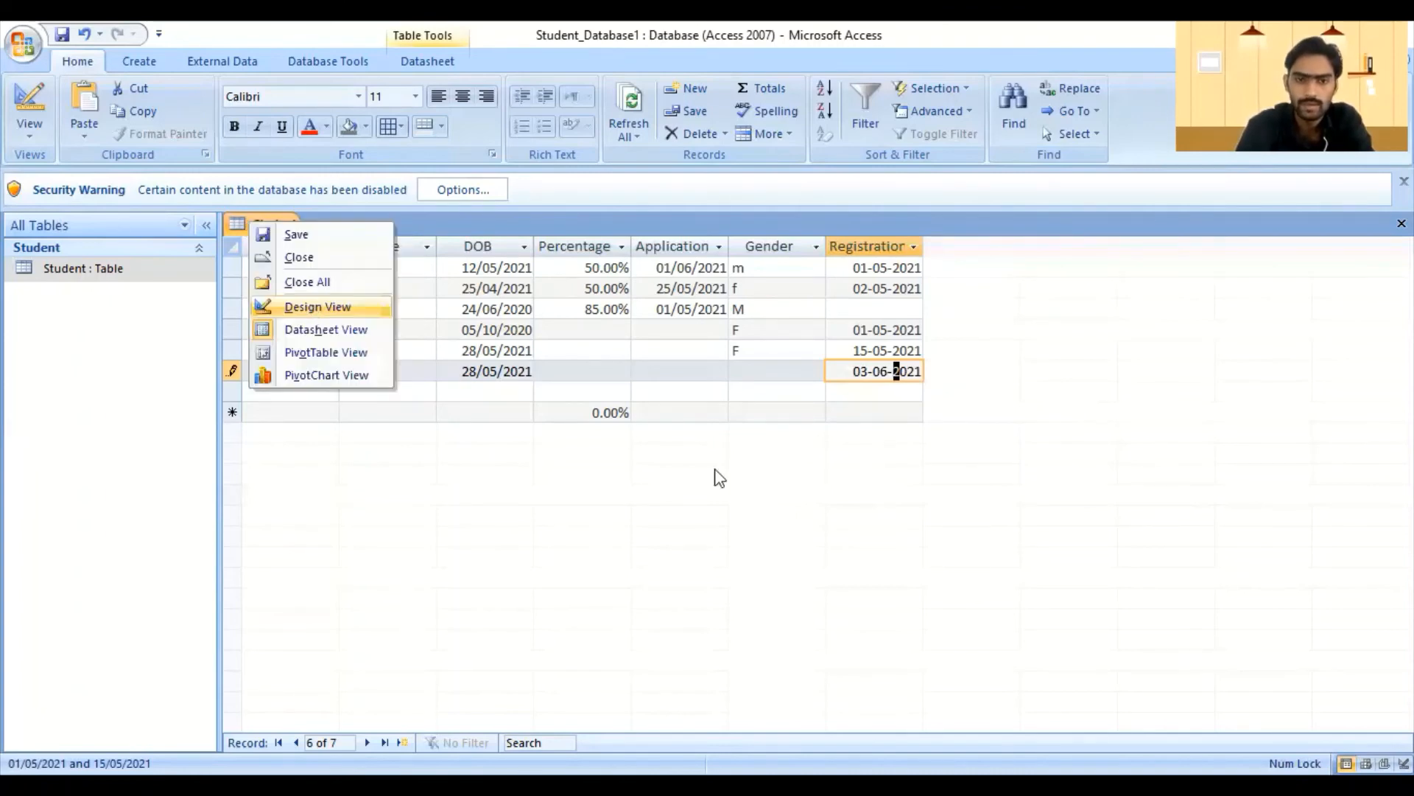
pyautogui.click(917, 365)
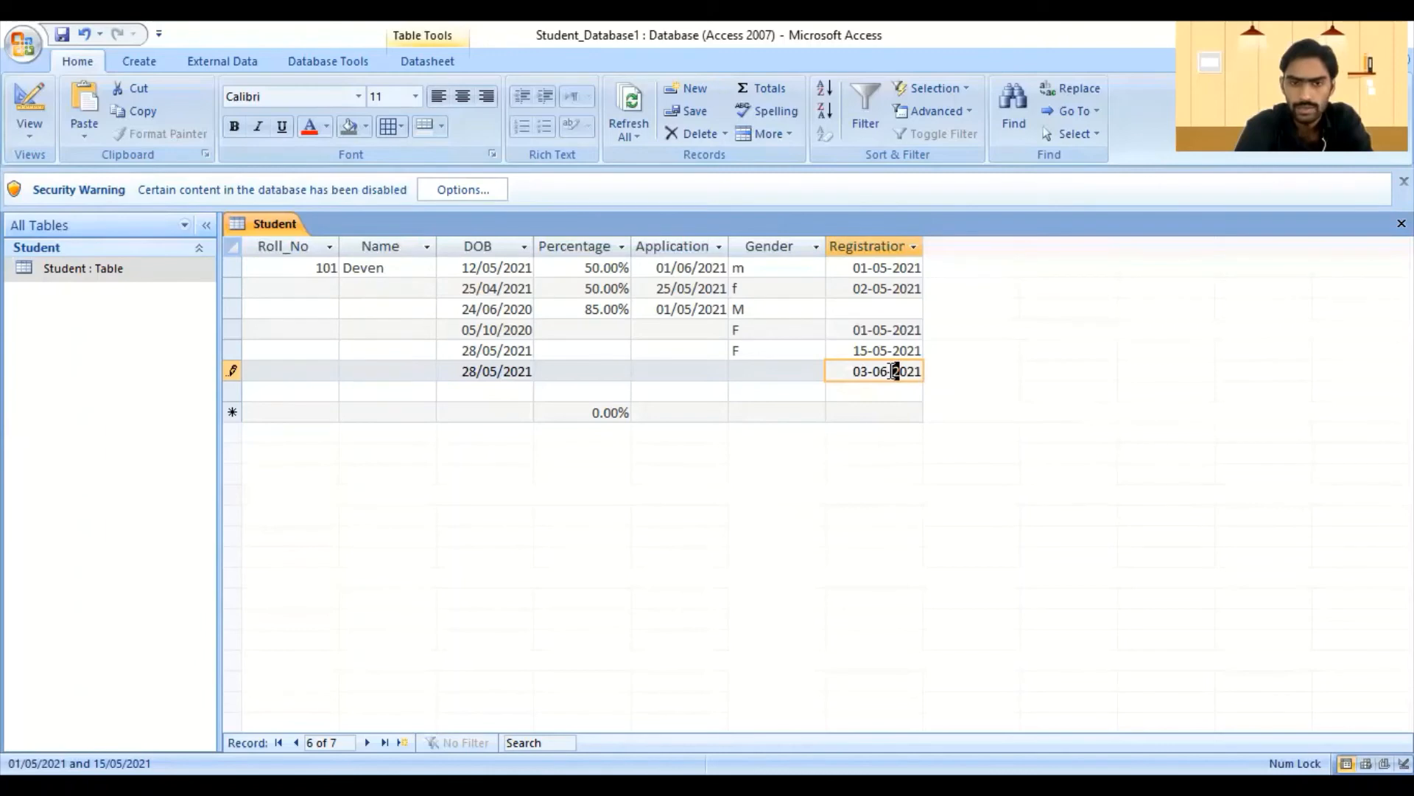
pyautogui.press('Left')
pyautogui.write('5')
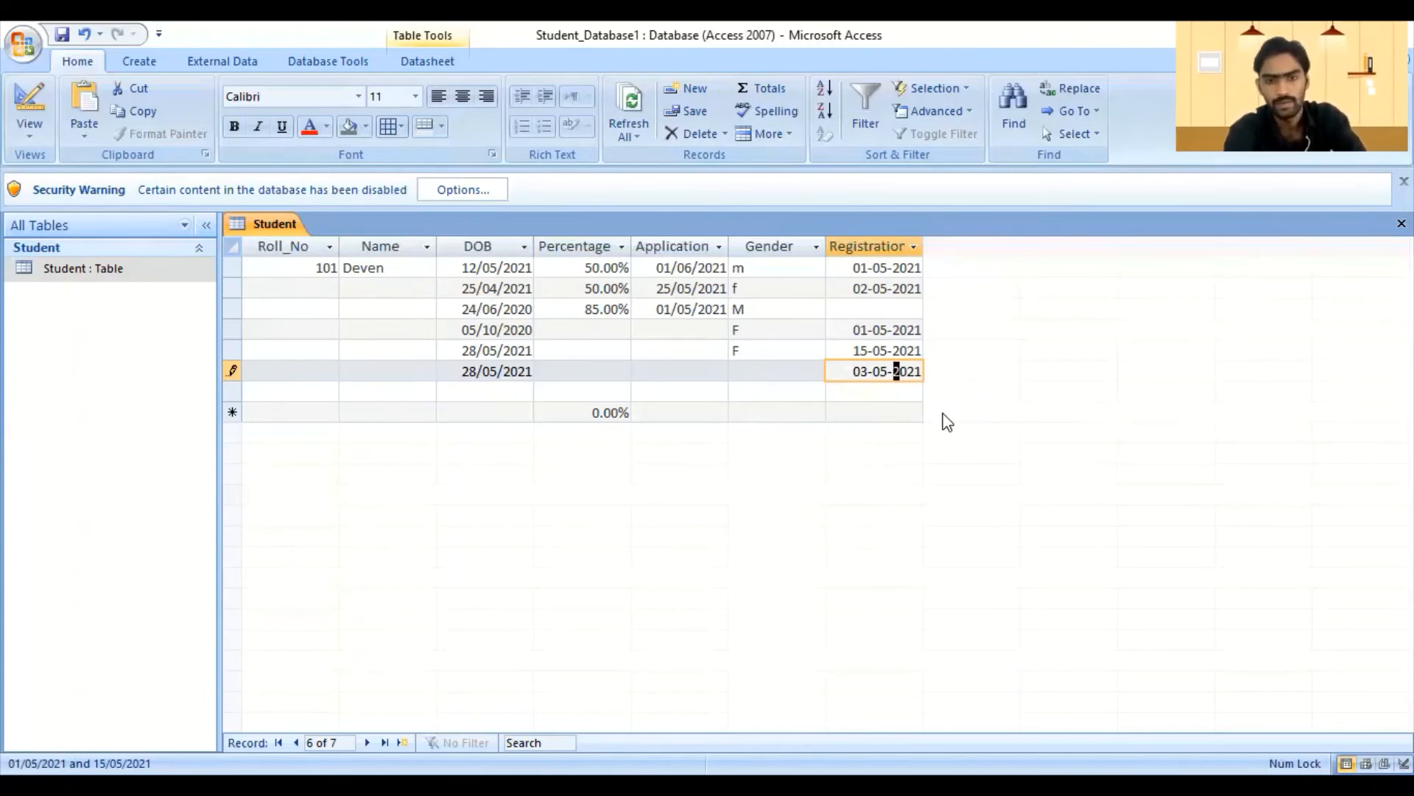
pyautogui.rightClick(297, 224)
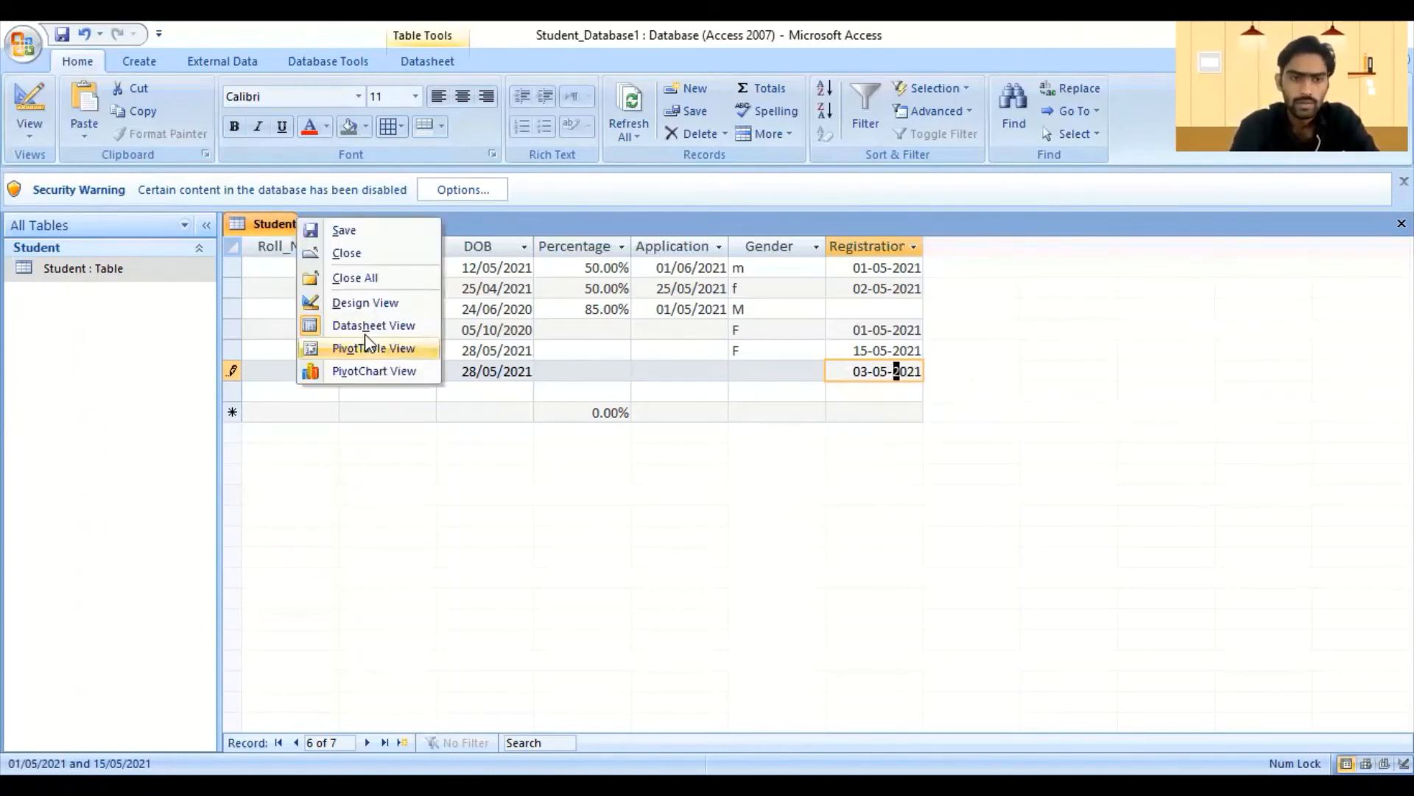
pyautogui.click(374, 304)
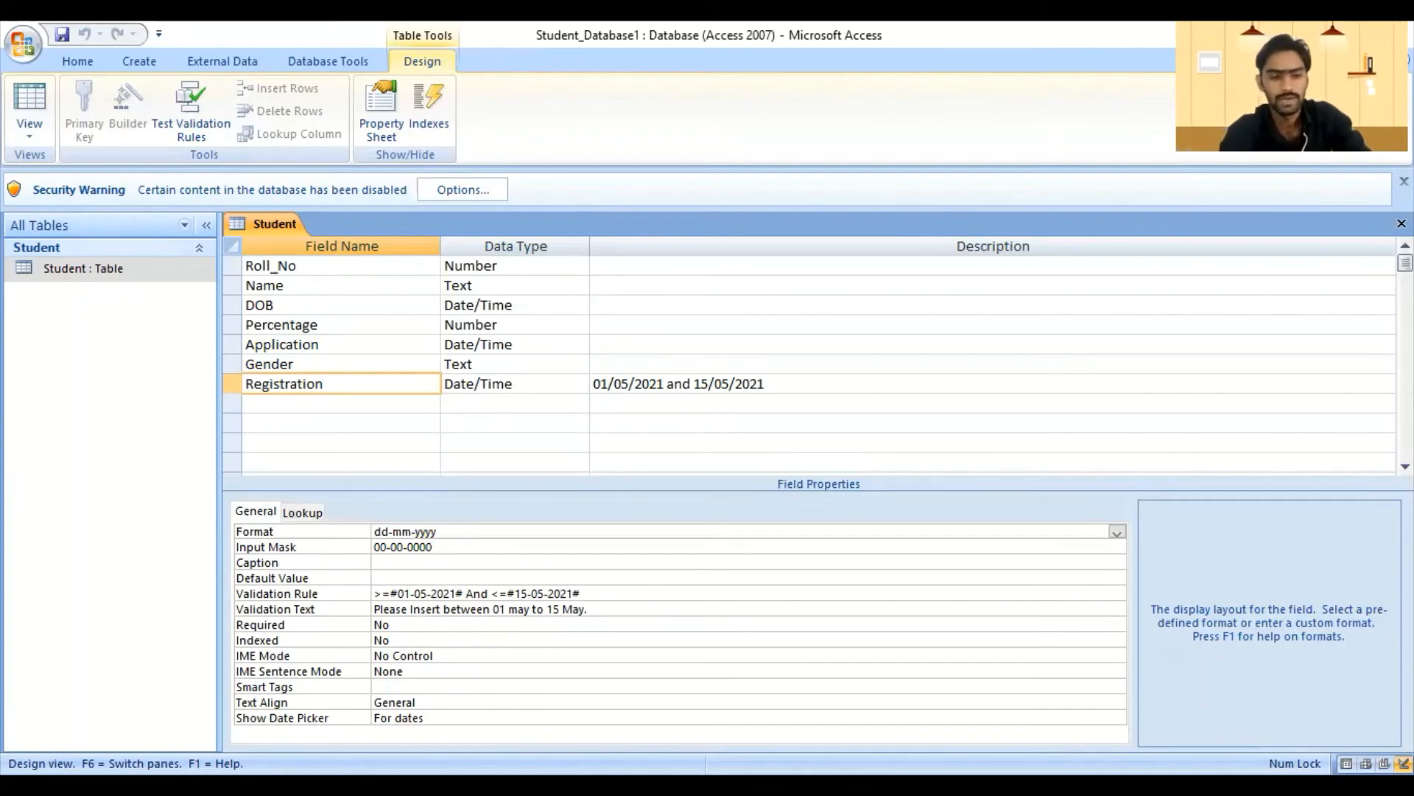
# - Add a field named Marks below Registration with the Number data type
pyautogui.click(371, 403)
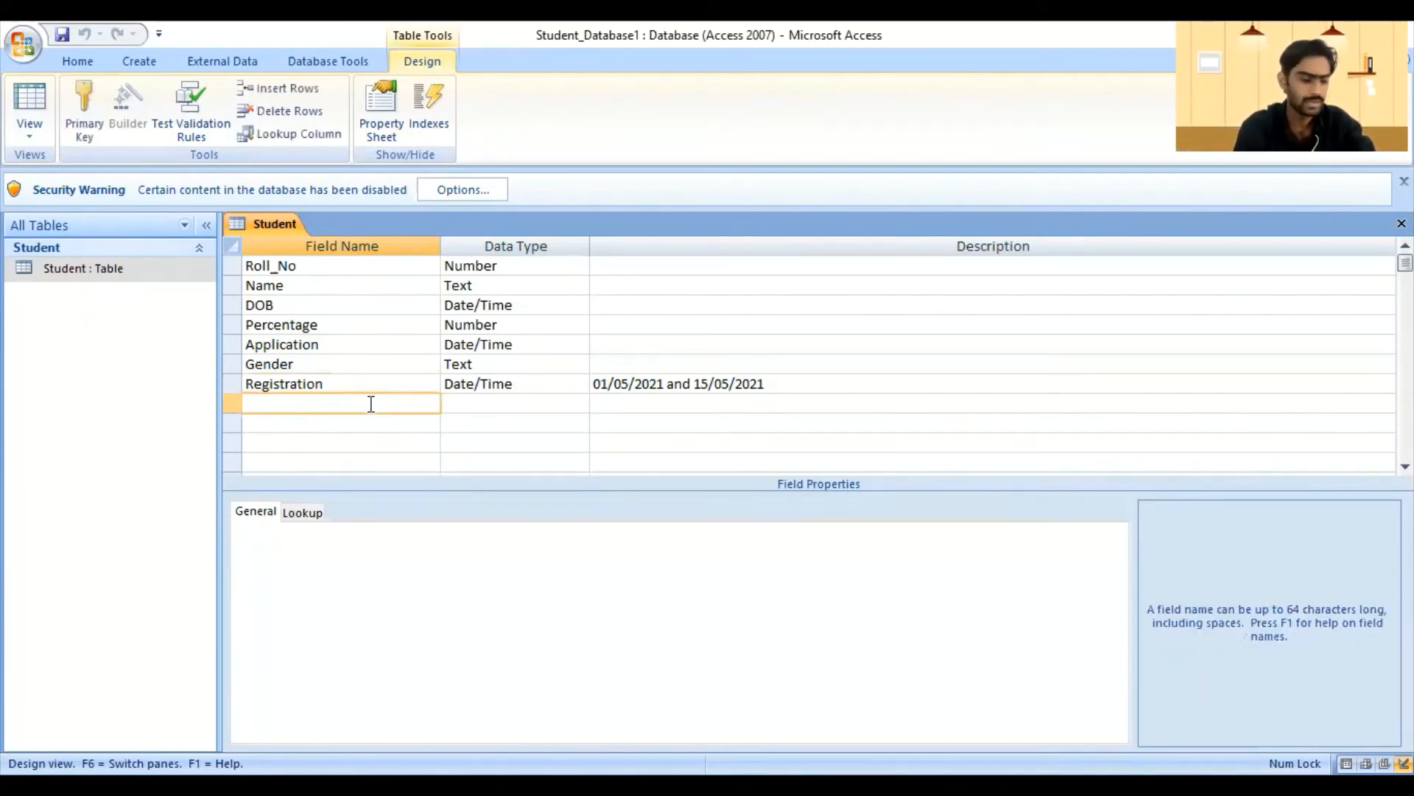
pyautogui.write('Marks')
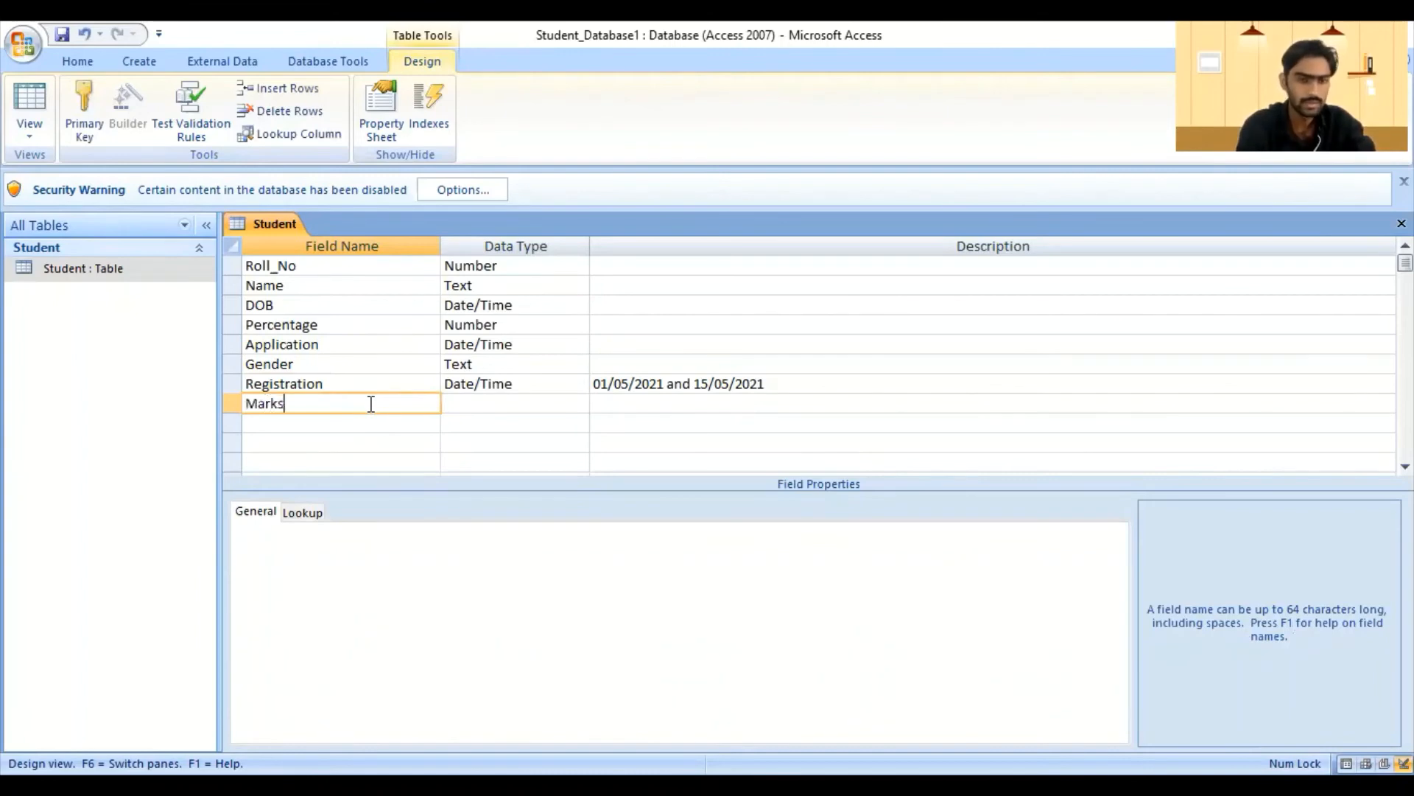
pyautogui.click(468, 401)
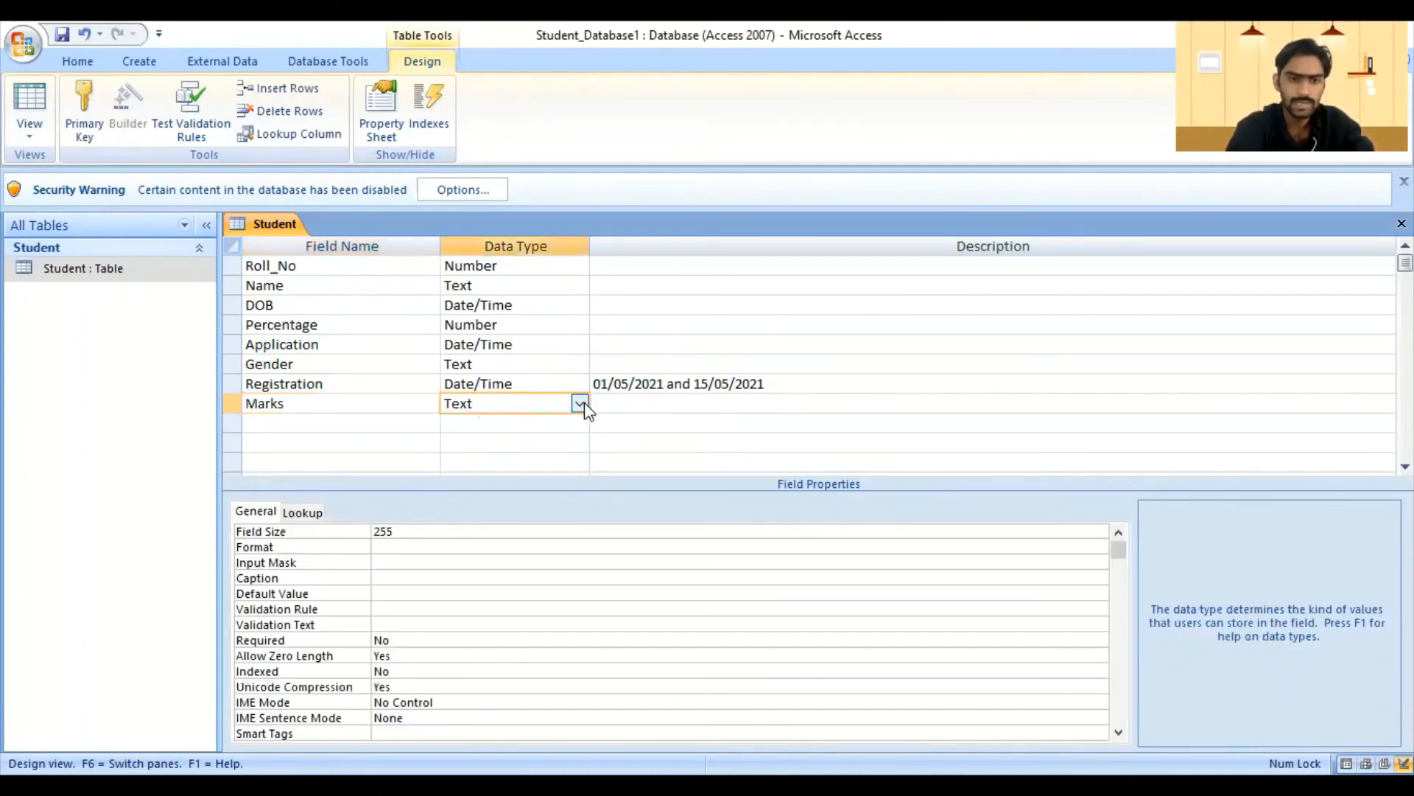
pyautogui.click(581, 403)
pyautogui.click(487, 462)
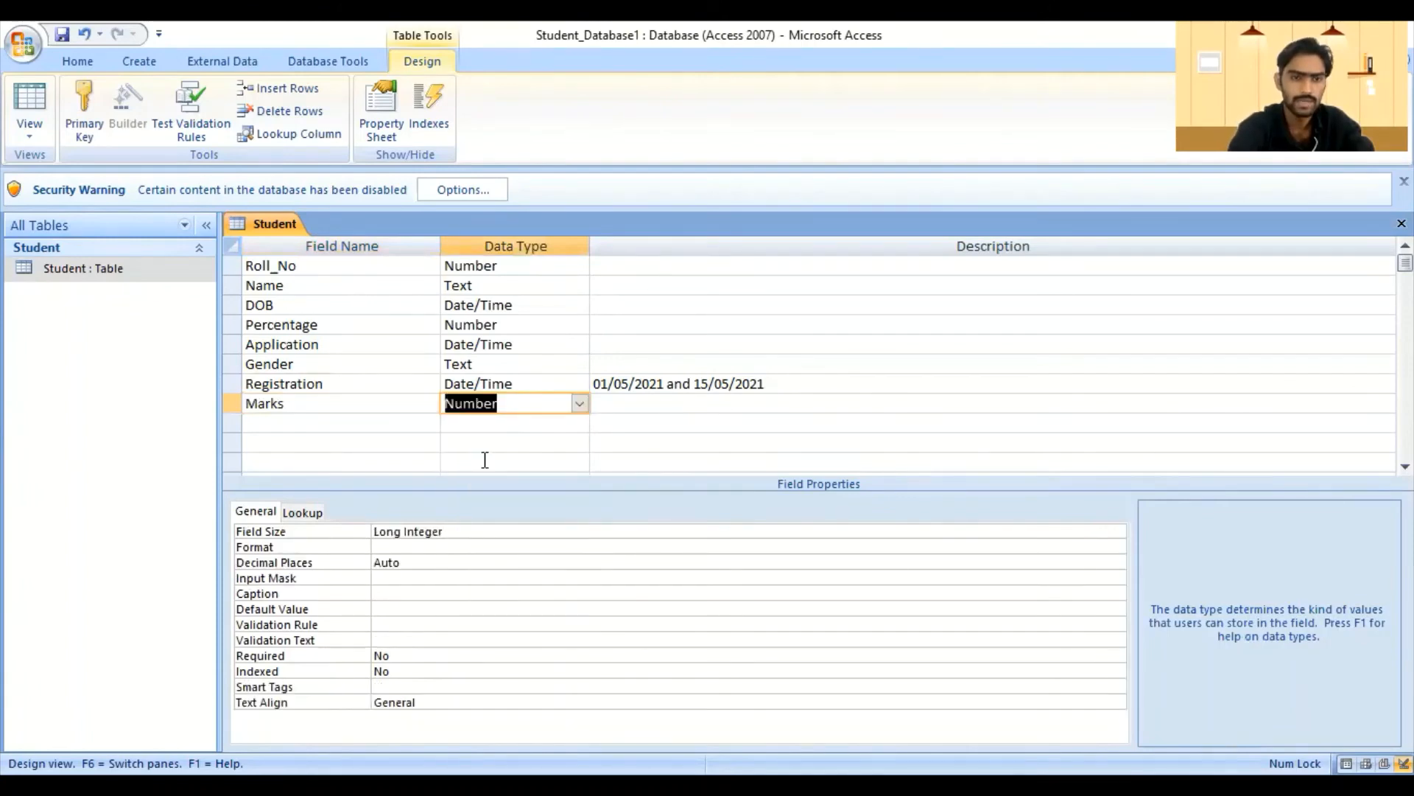
# - Enter the expression >=50 AND <=80 as the Default Value of the Marks field
pyautogui.click(376, 403)
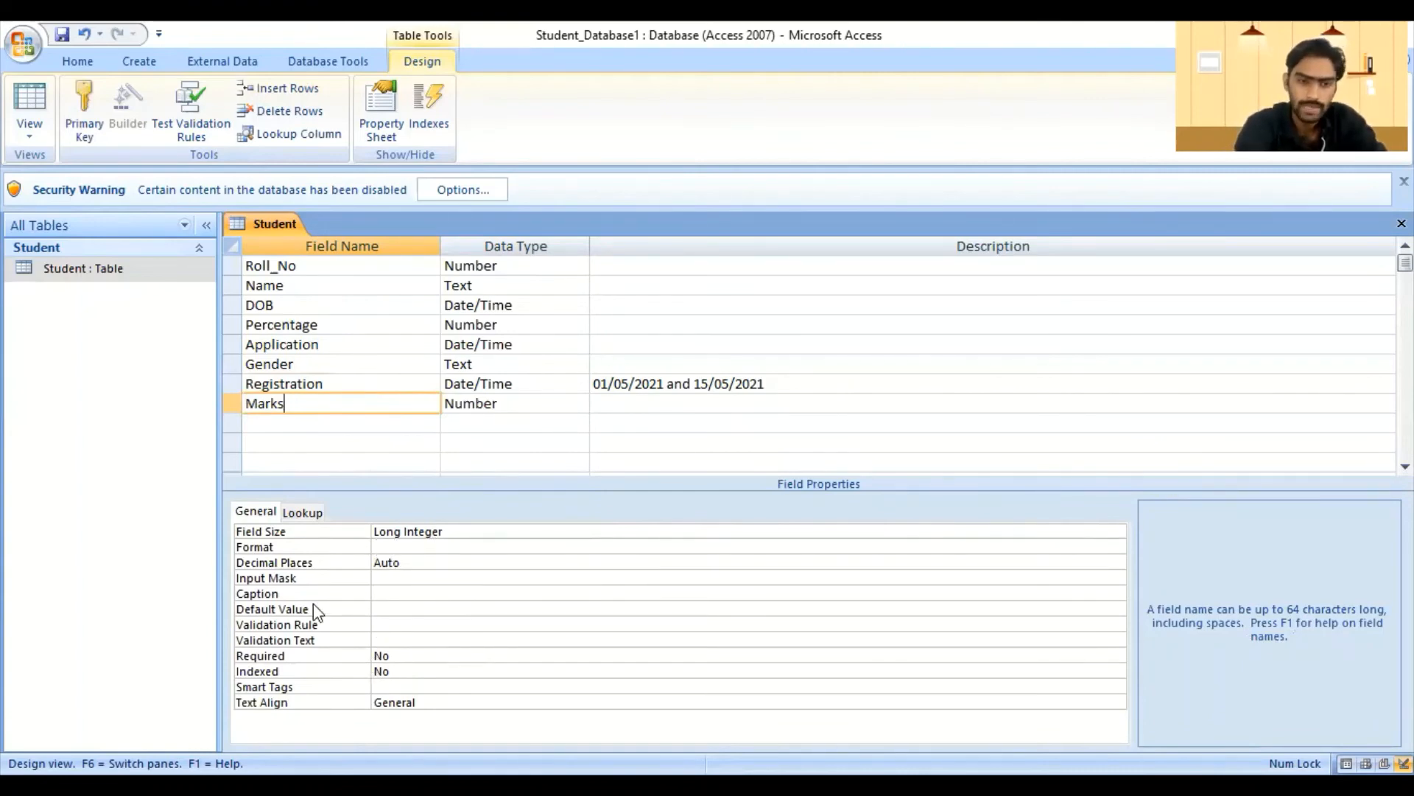
pyautogui.click(394, 611)
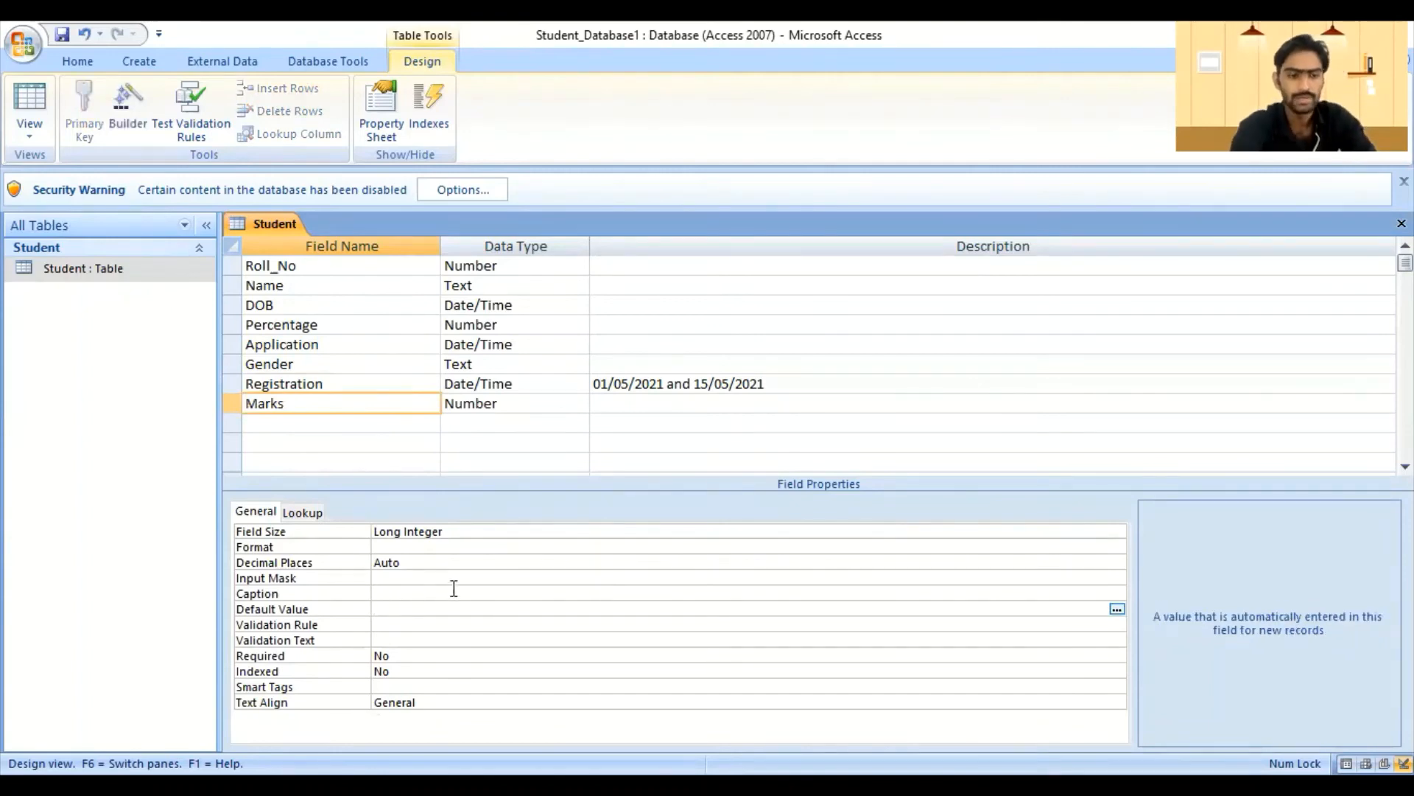
pyautogui.write('>')
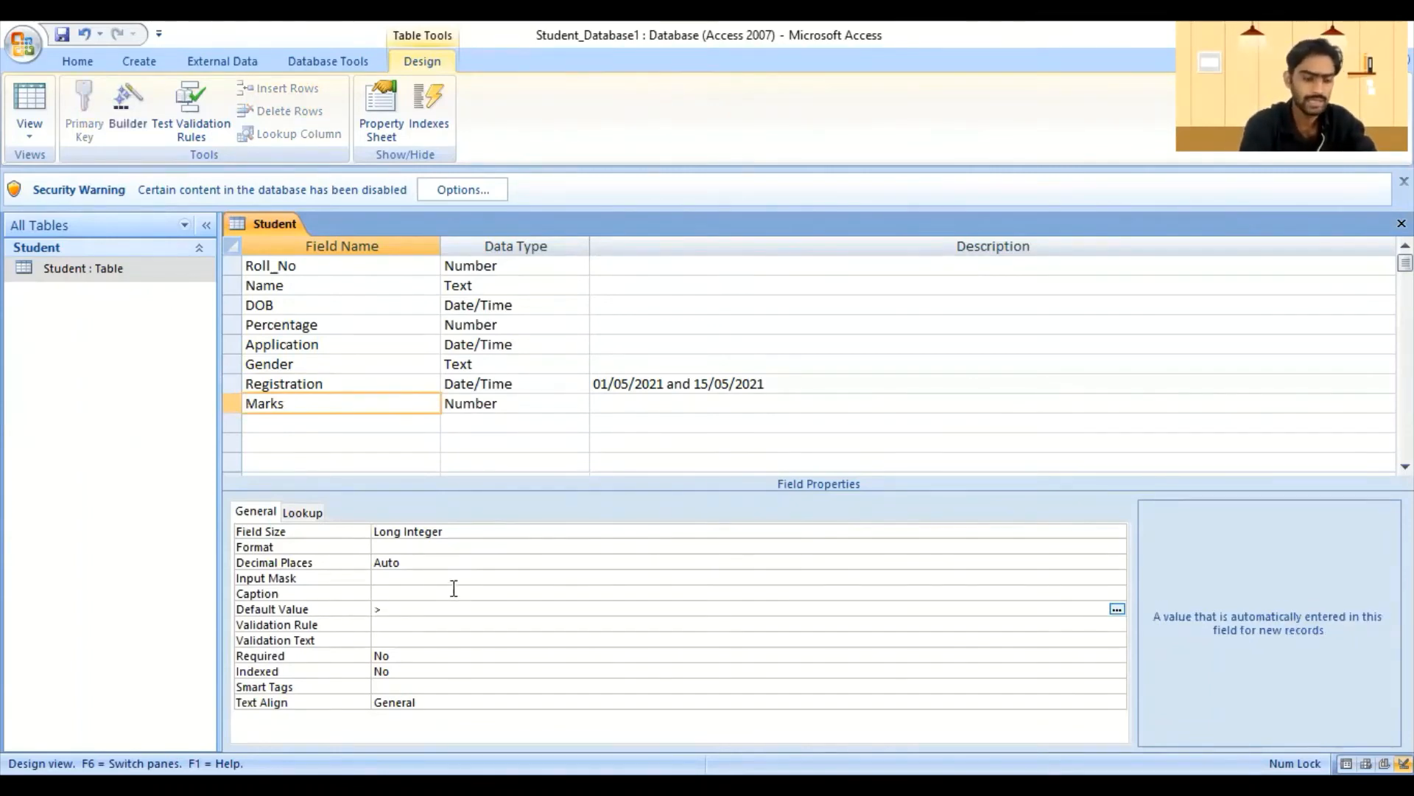
pyautogui.write('=')
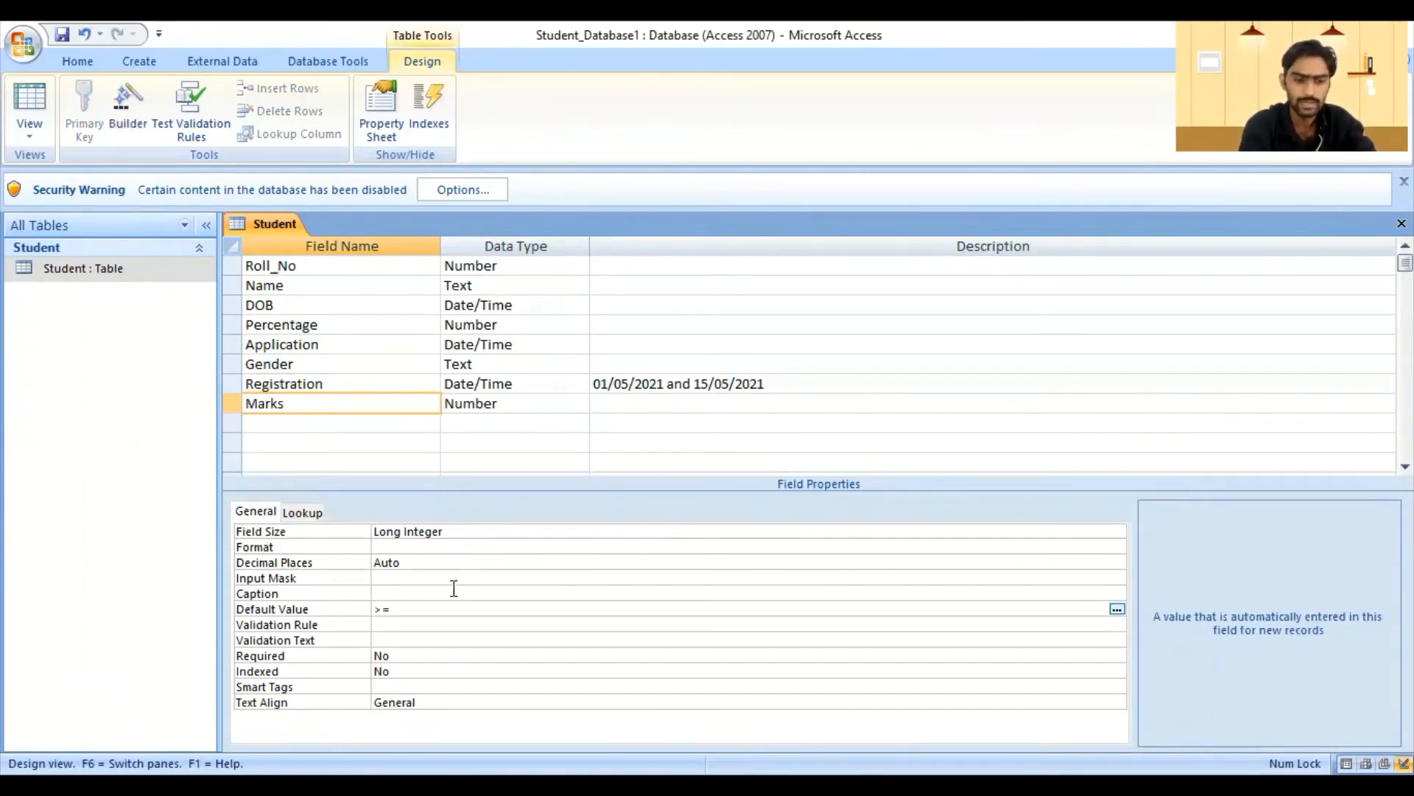
pyautogui.write('50')
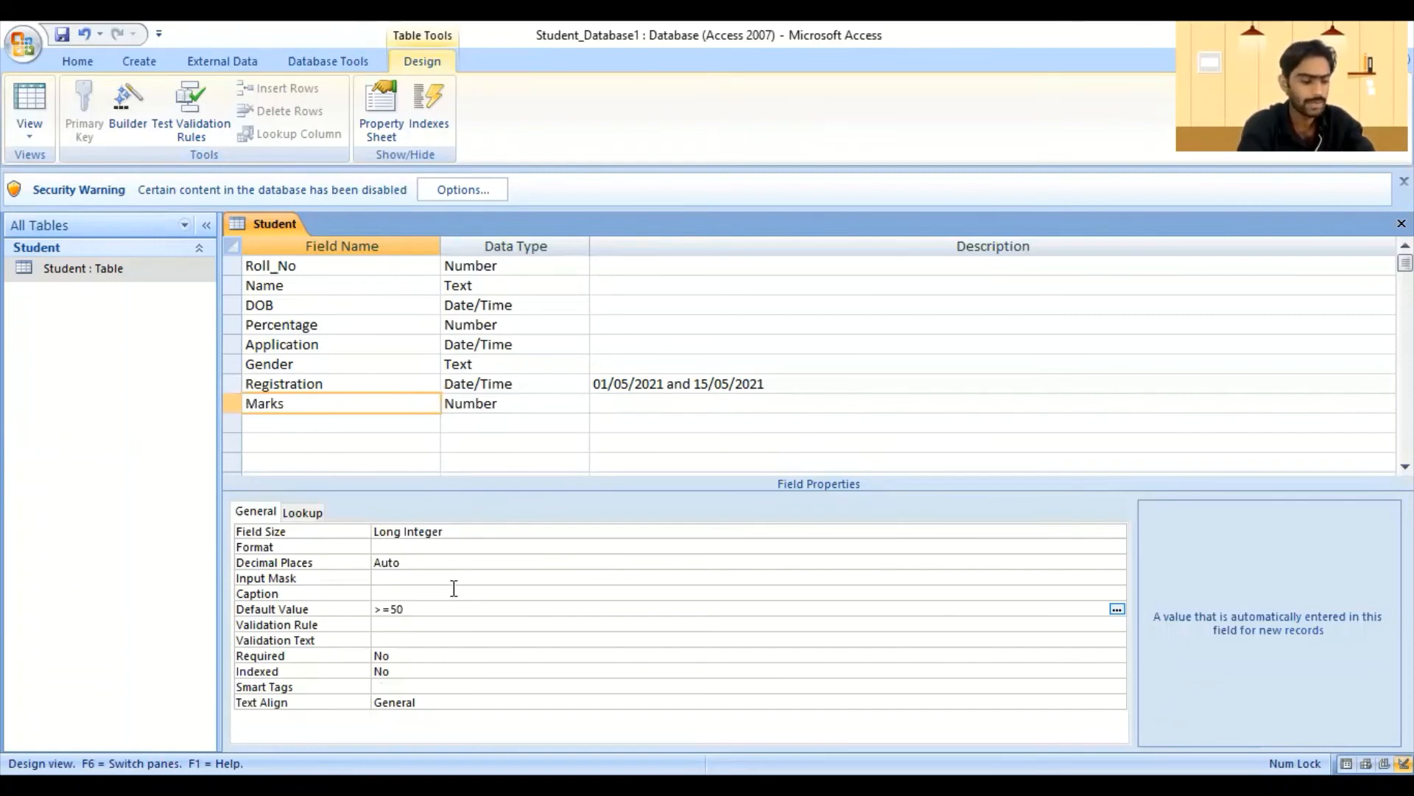
pyautogui.write(' ANSD')
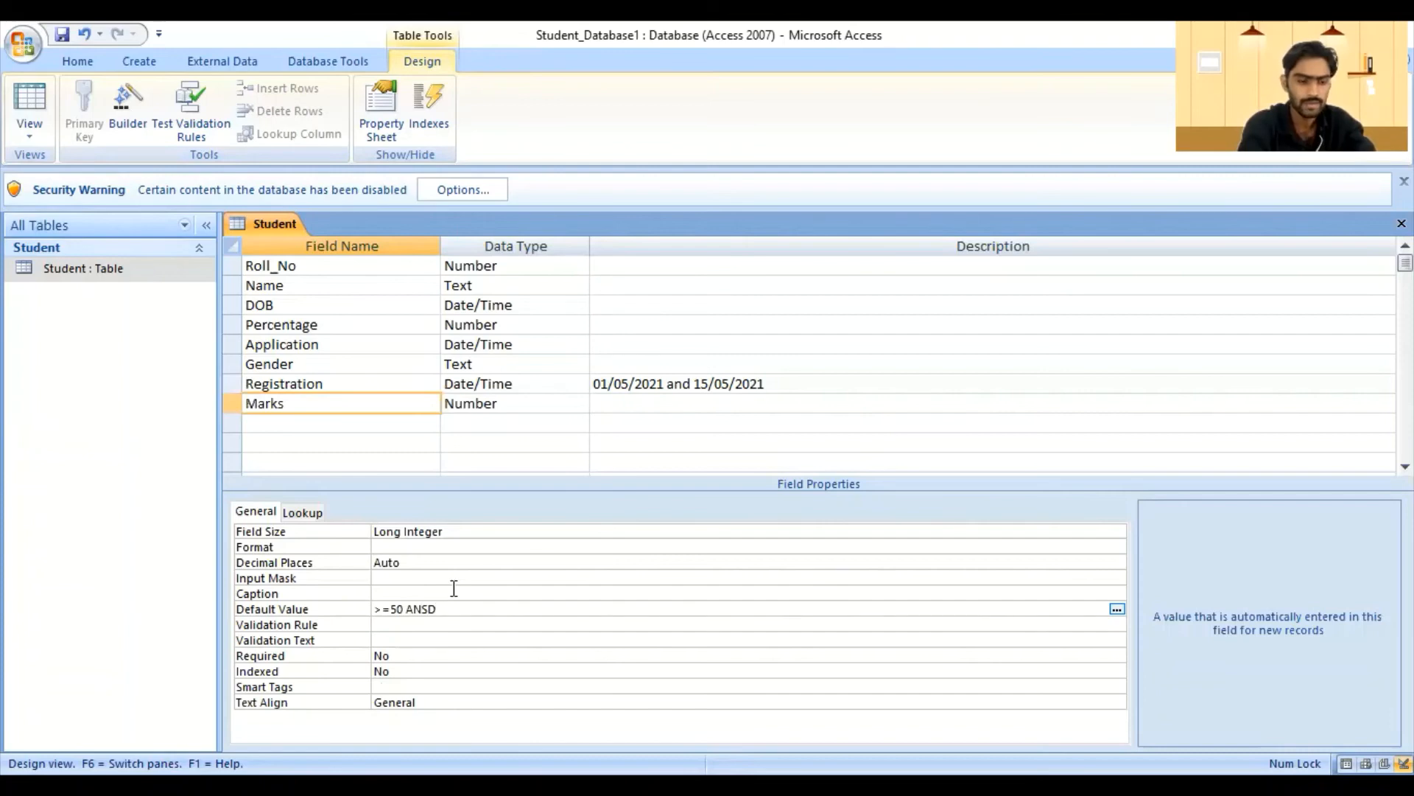
pyautogui.press('BackSpace')
pyautogui.press('BackSpace')
pyautogui.write('D <=')
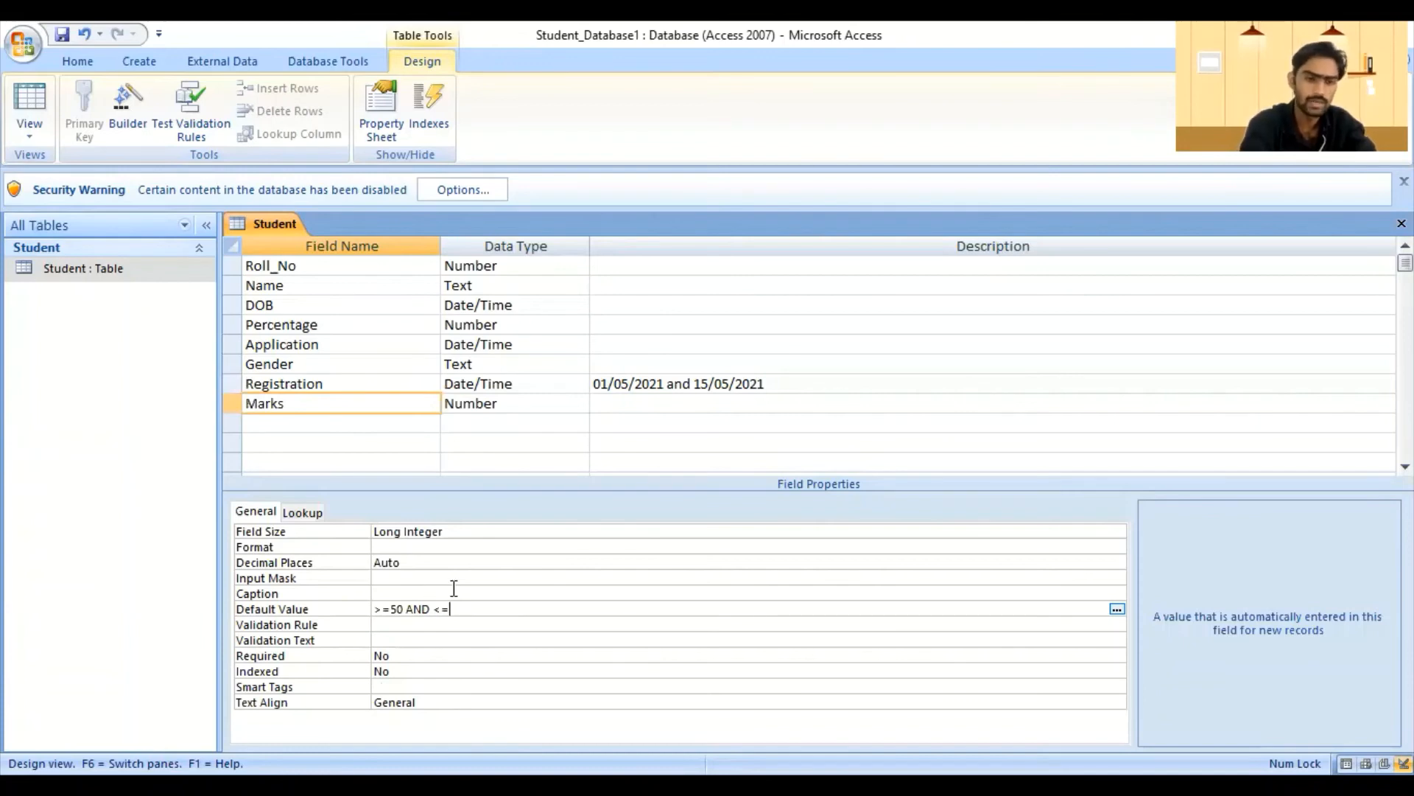
pyautogui.write('80')
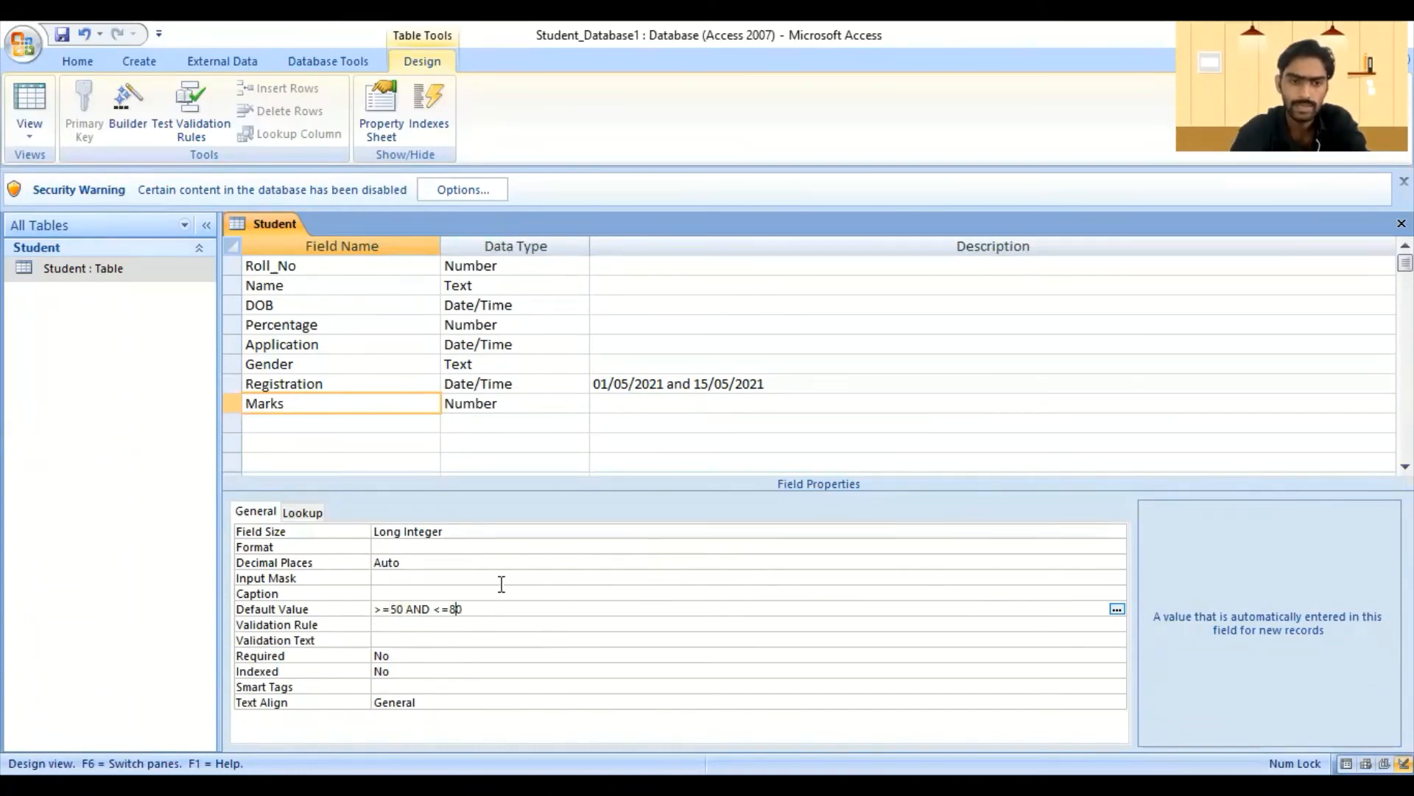
# - Change the upper limit in the Marks field's expression to 100, giving >=50 AND <=100
pyautogui.press('BackSpace')
pyautogui.write('21')
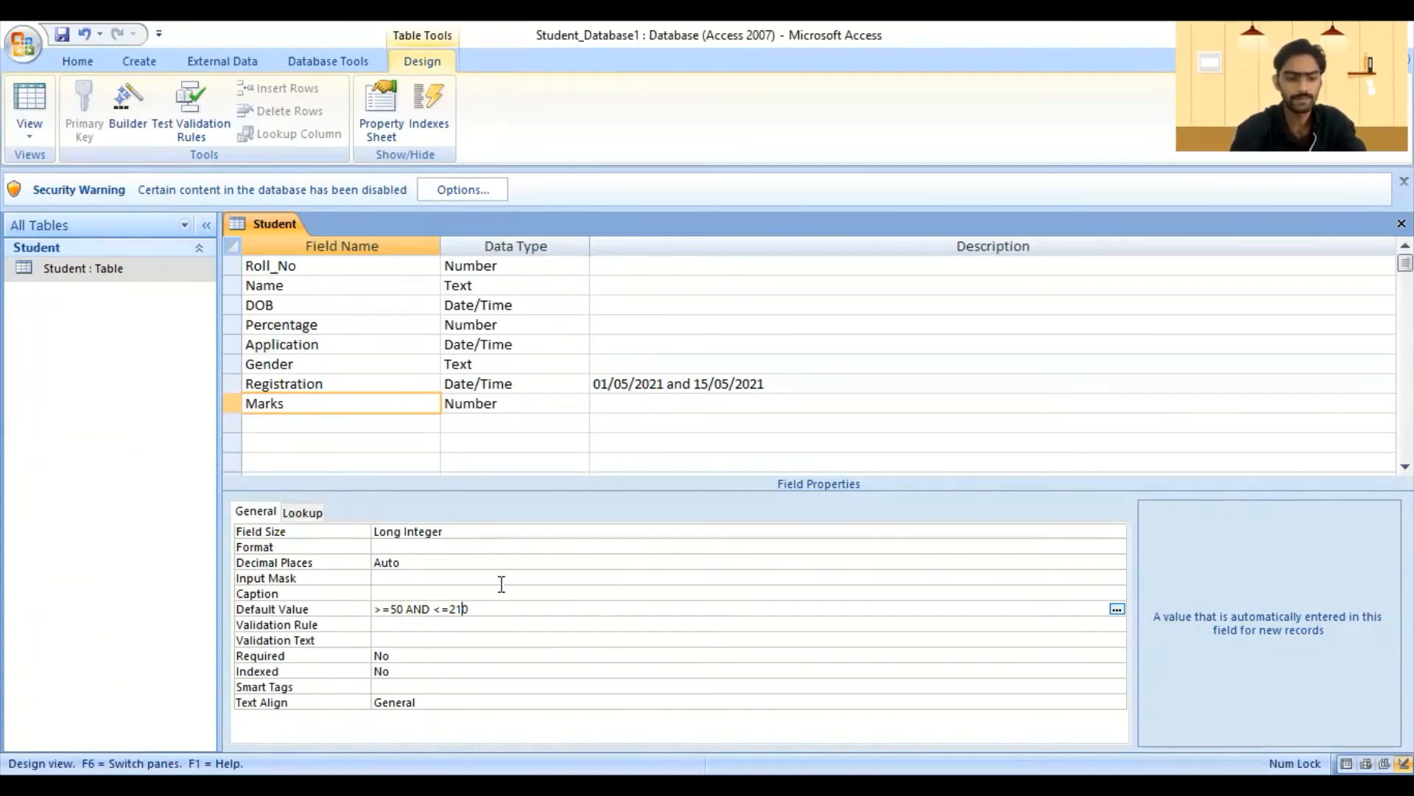
pyautogui.press('BackSpace')
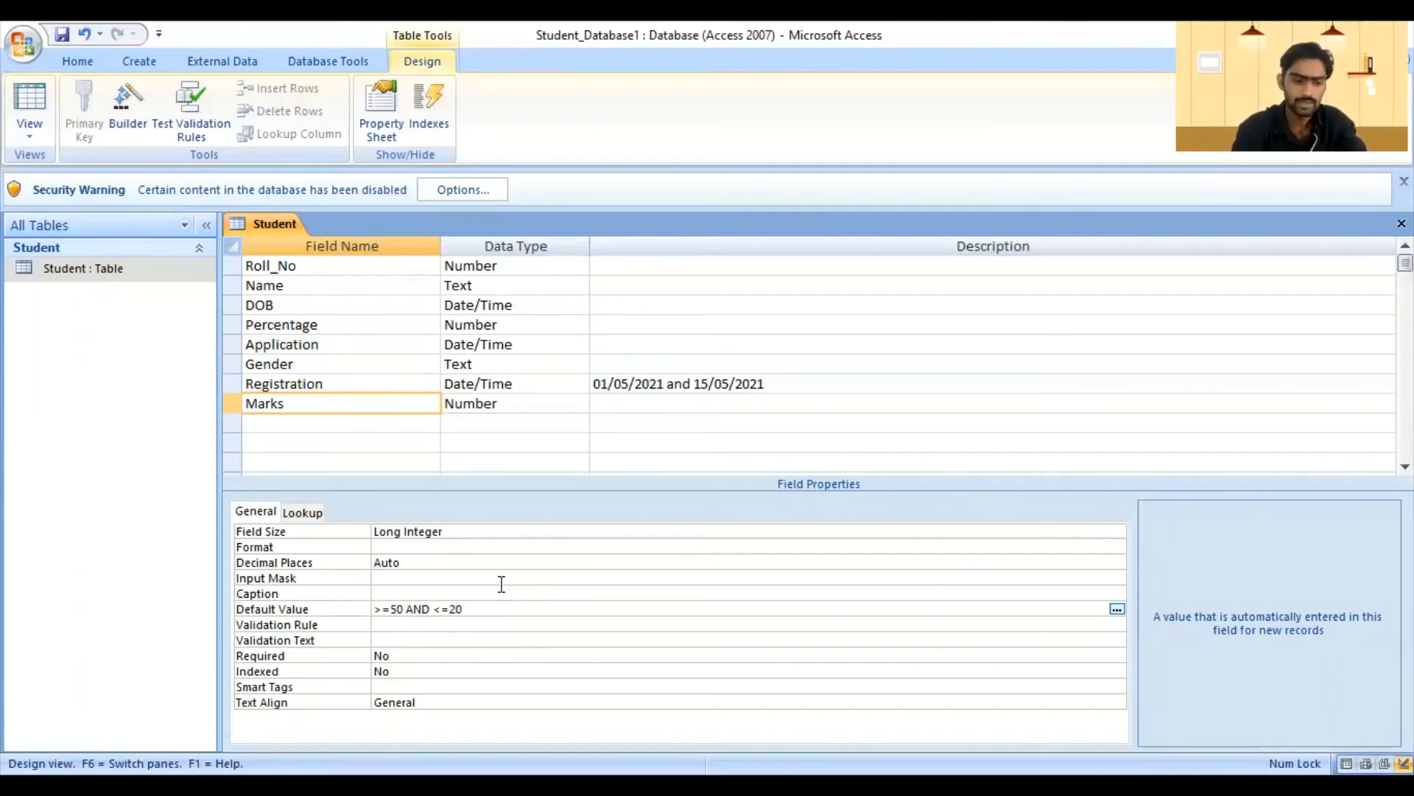
pyautogui.press('BackSpace')
pyautogui.write('100')
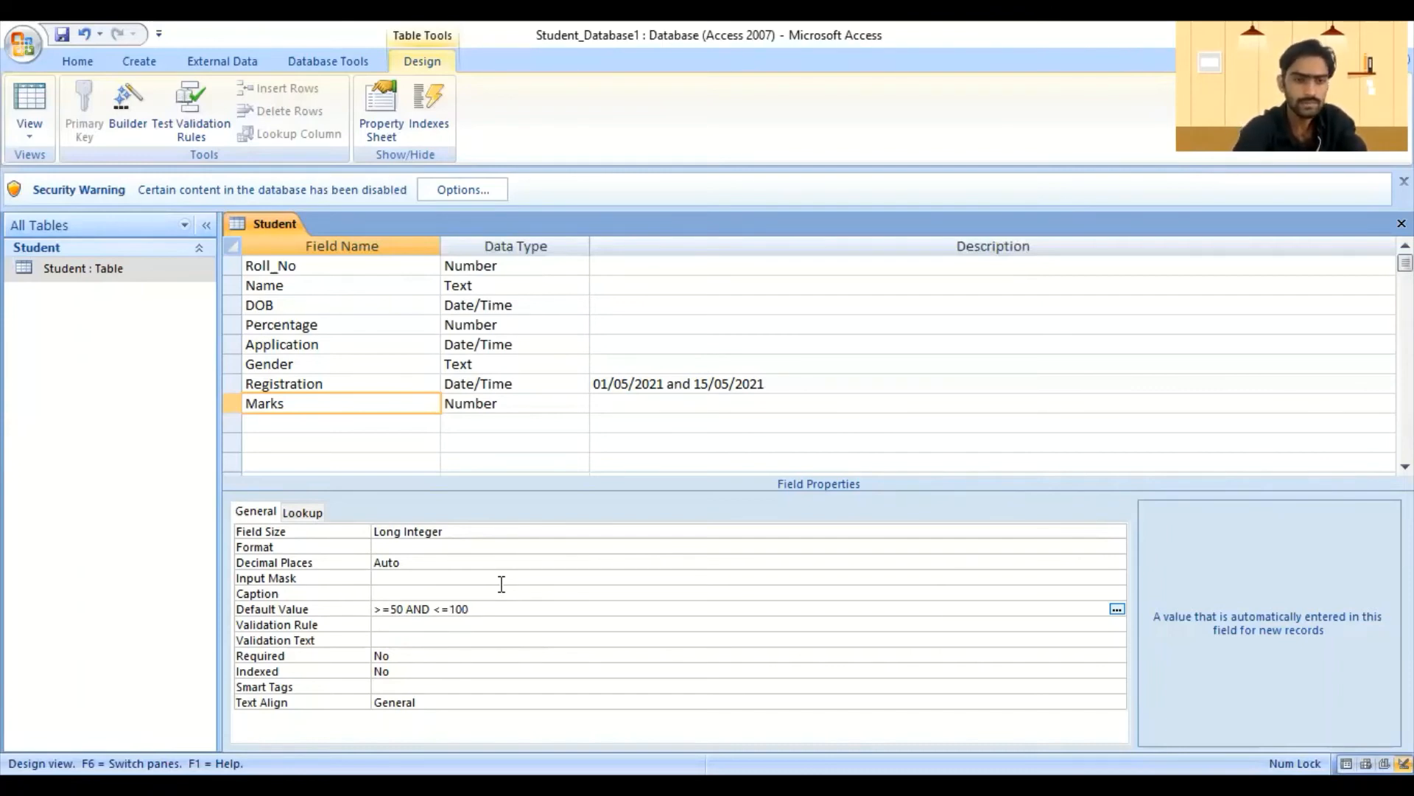
# - Move the expression >=50 AND <=100 from the Marks field's Default Value to its Validation Rule
pyautogui.click(475, 625)
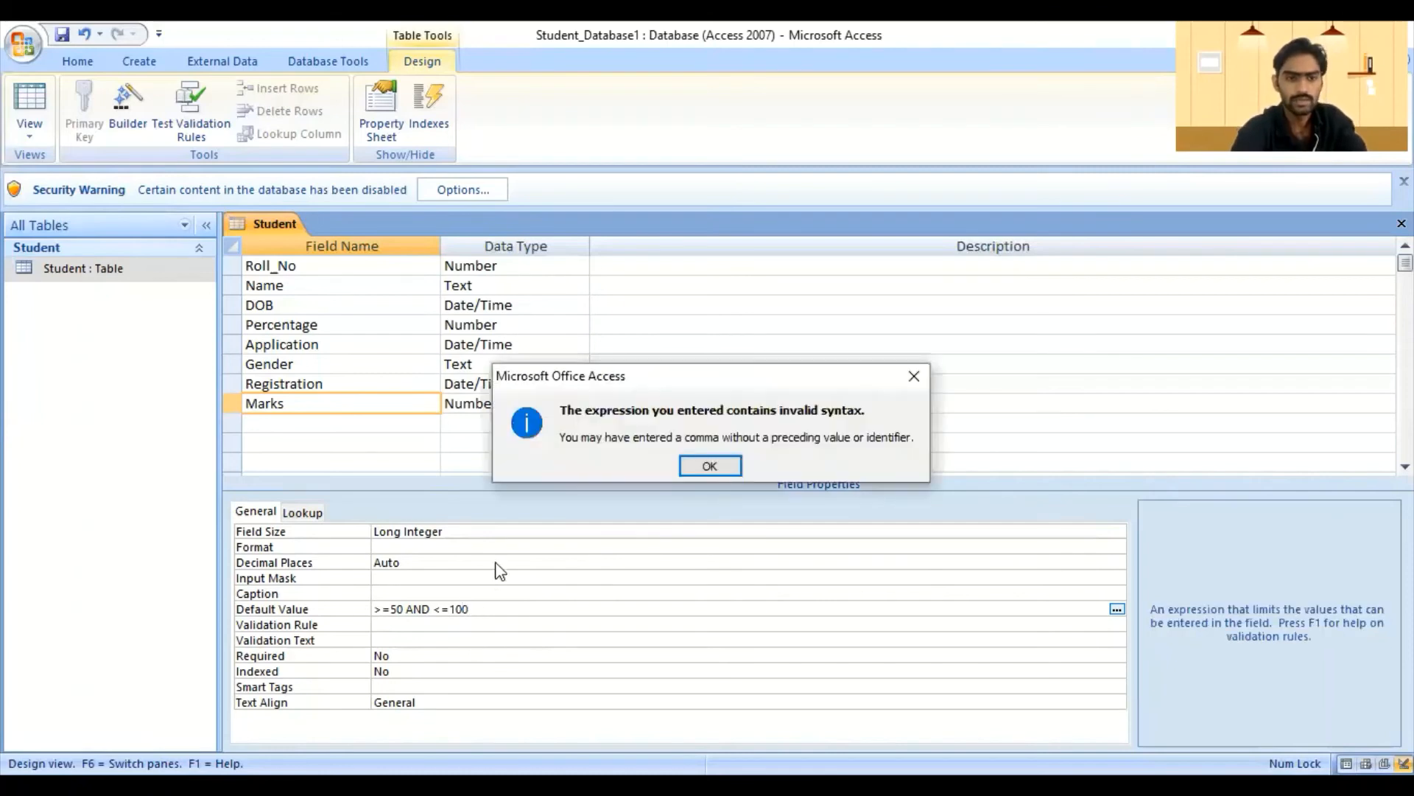
pyautogui.click(711, 471)
pyautogui.moveTo(468, 609); pyautogui.dragTo(364, 610)
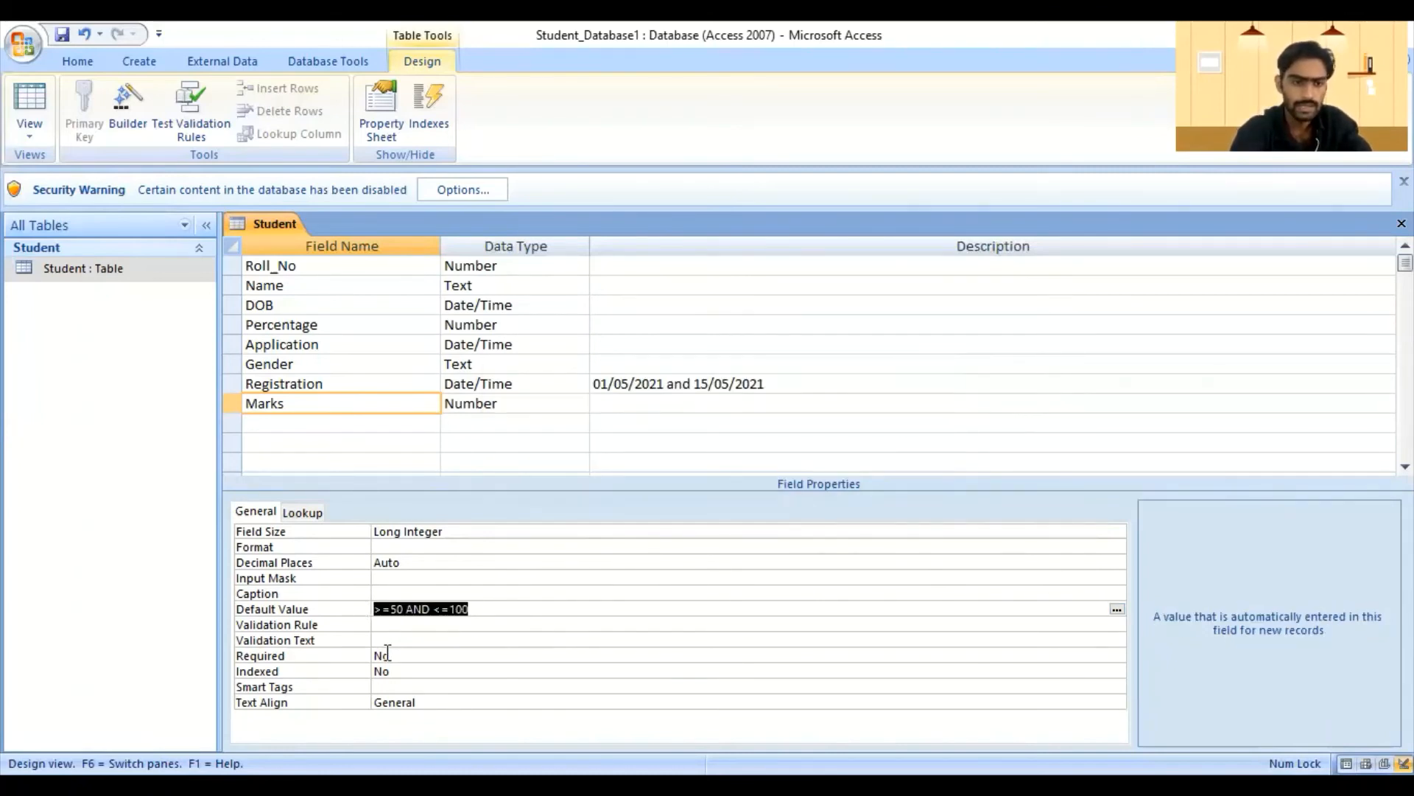
pyautogui.hotkey('ctrl', 'x')
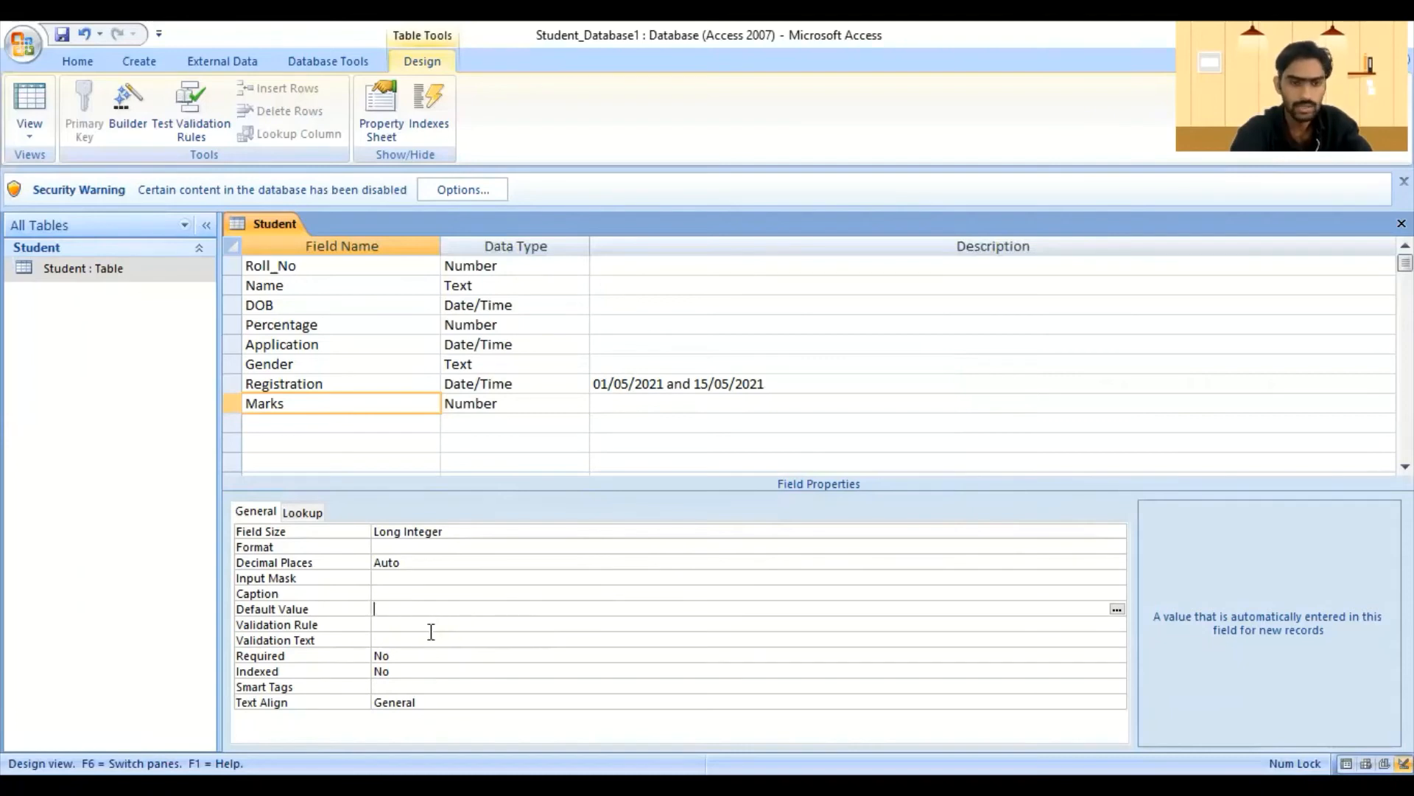
pyautogui.click(420, 623)
pyautogui.hotkey('ctrl', 'v')
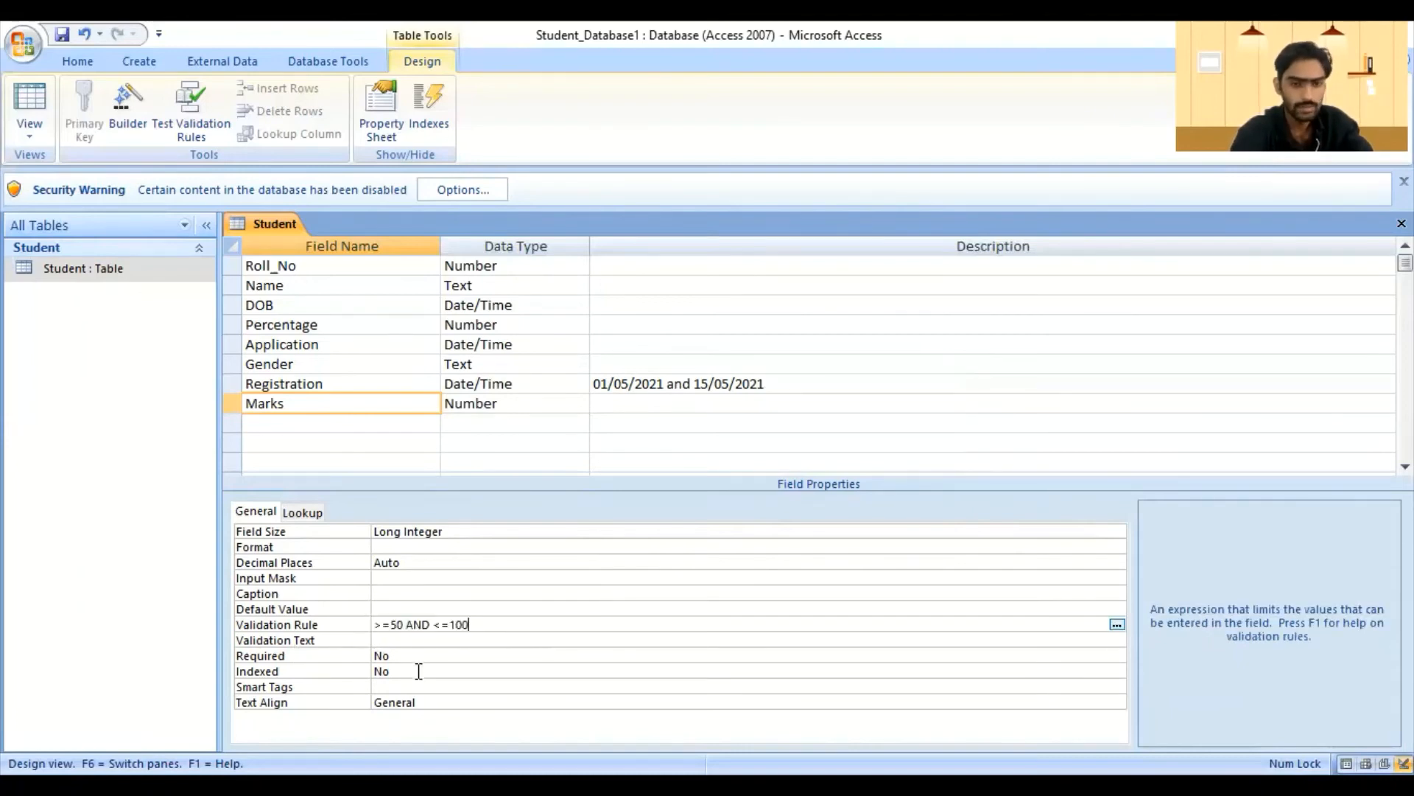
# - Set the Marks field's Validation Text to "Please Insert Marks Between 50 to 100 percent."
pyautogui.click(444, 638)
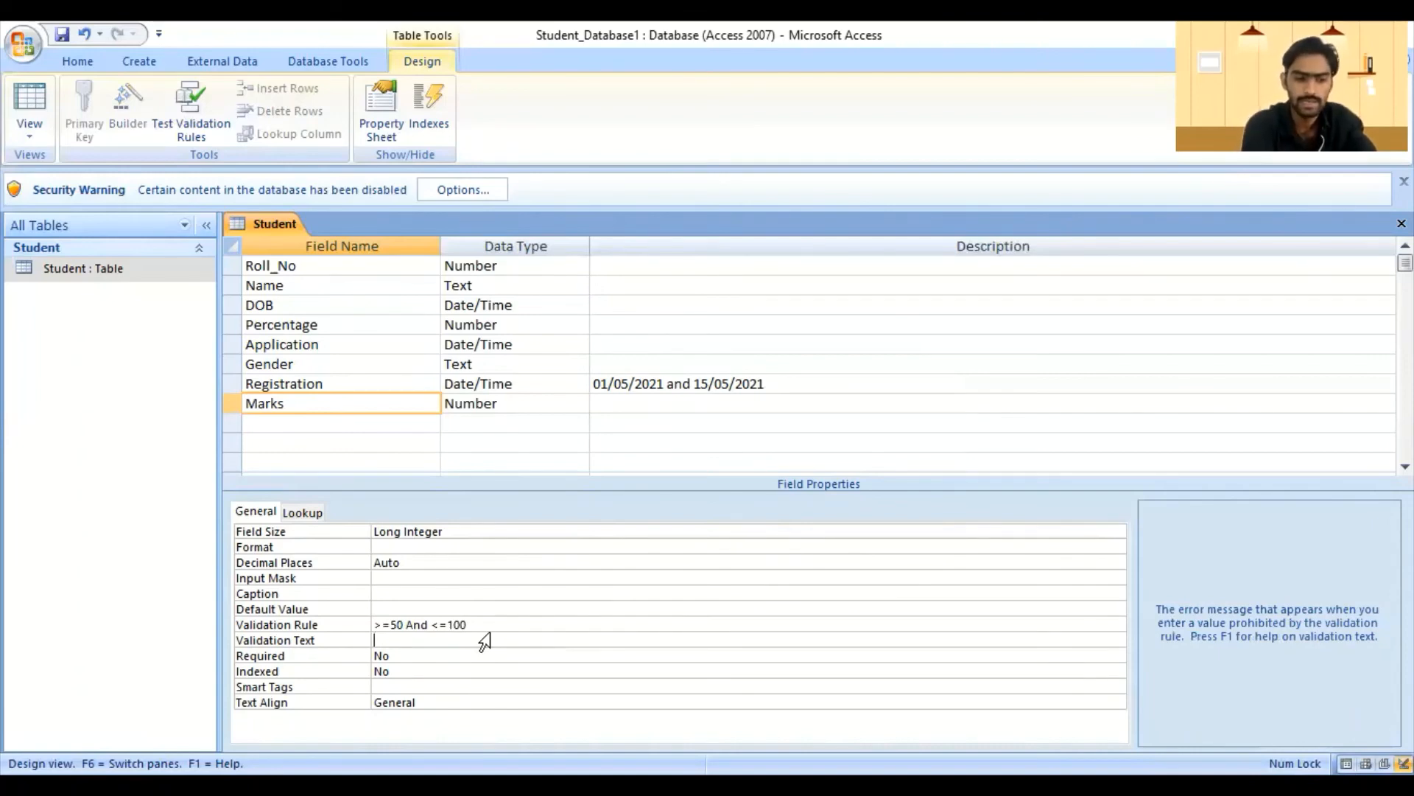
pyautogui.write('Plea')
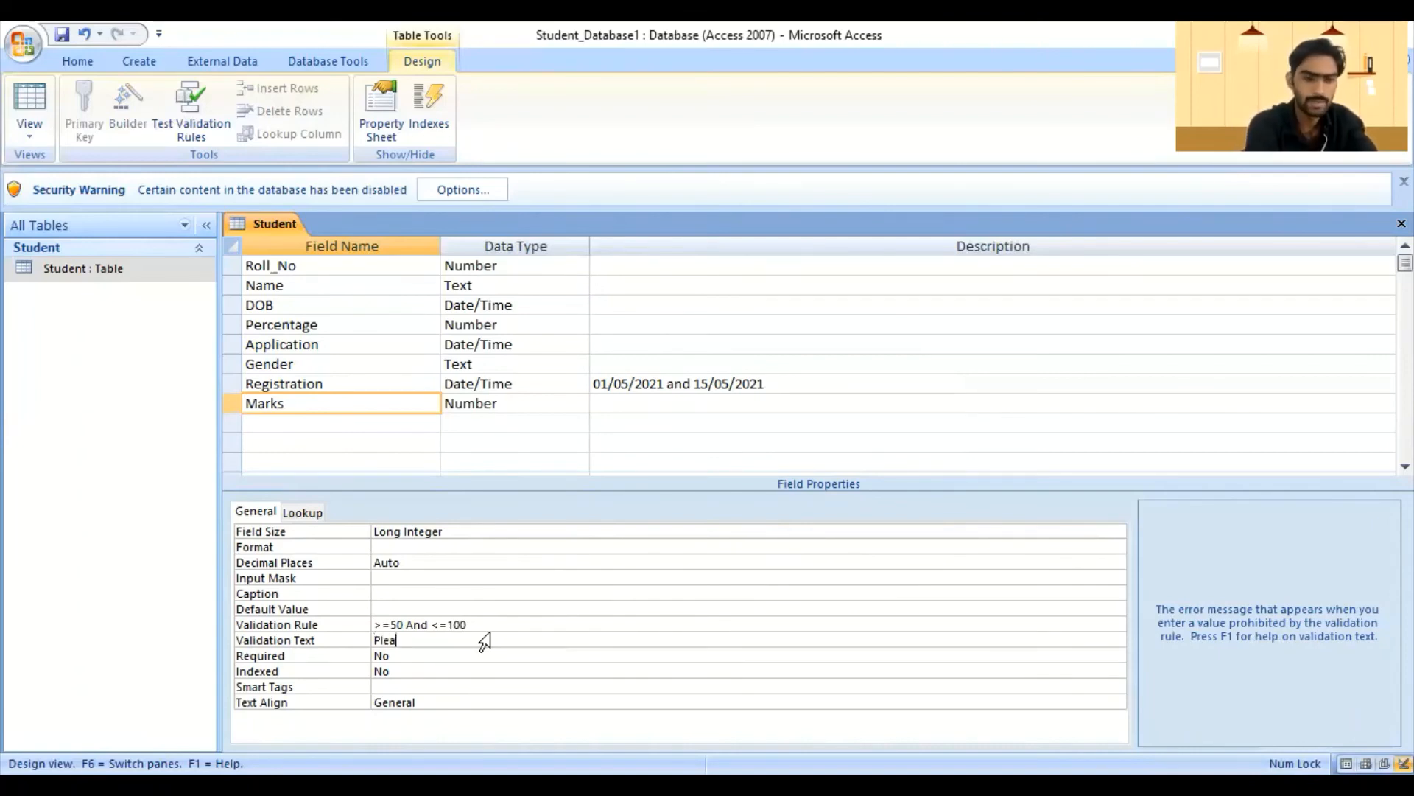
pyautogui.write('se In')
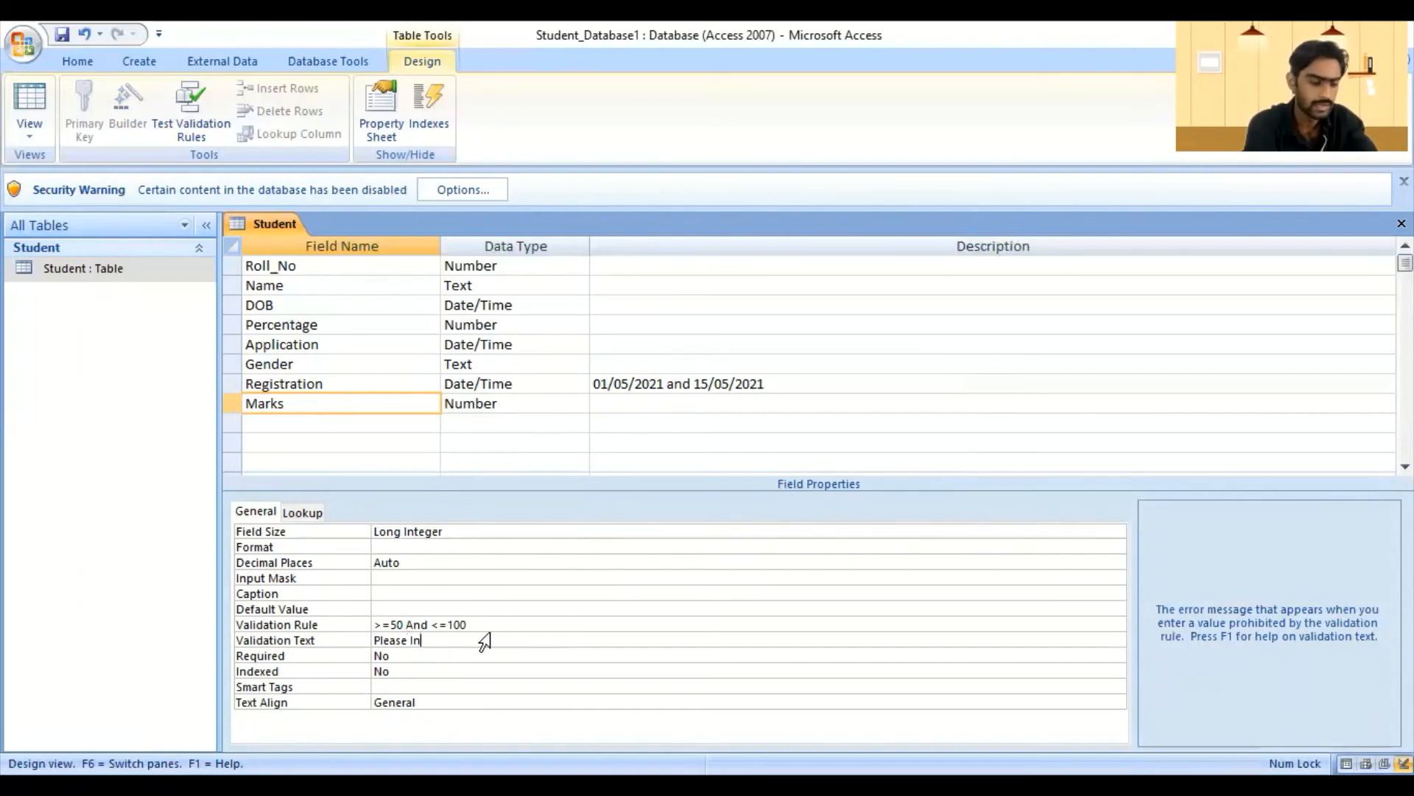
pyautogui.write('sert')
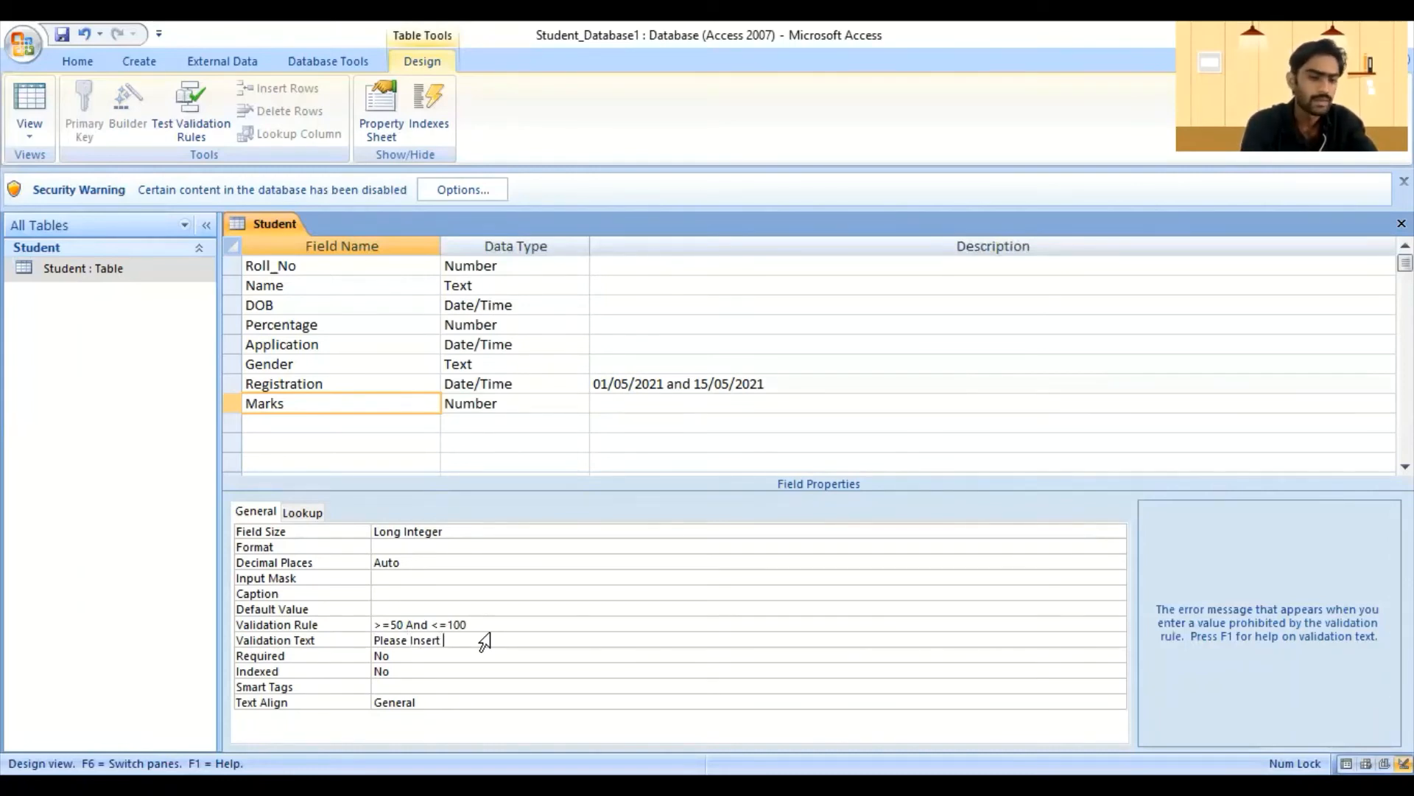
pyautogui.write(' Mar')
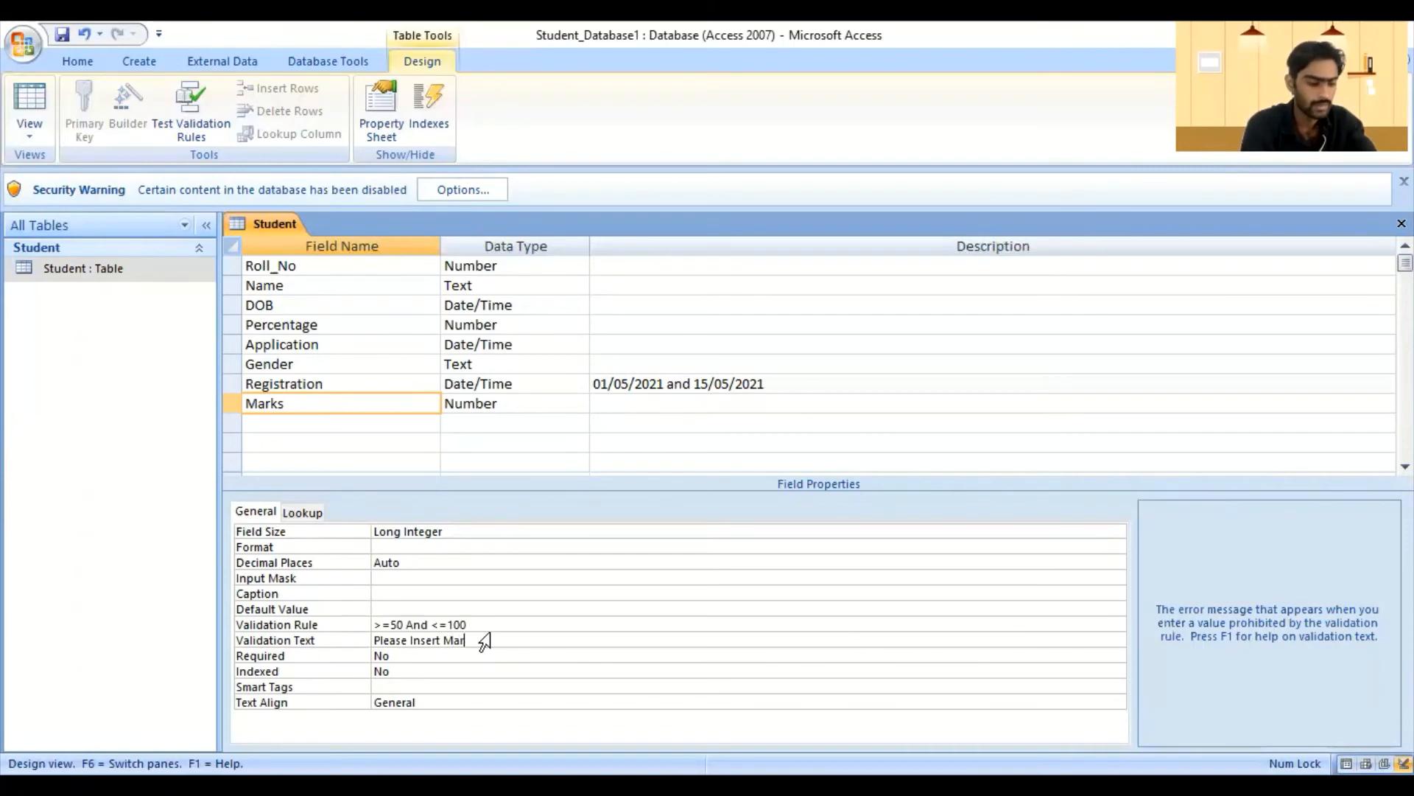
pyautogui.write('ks Between ')
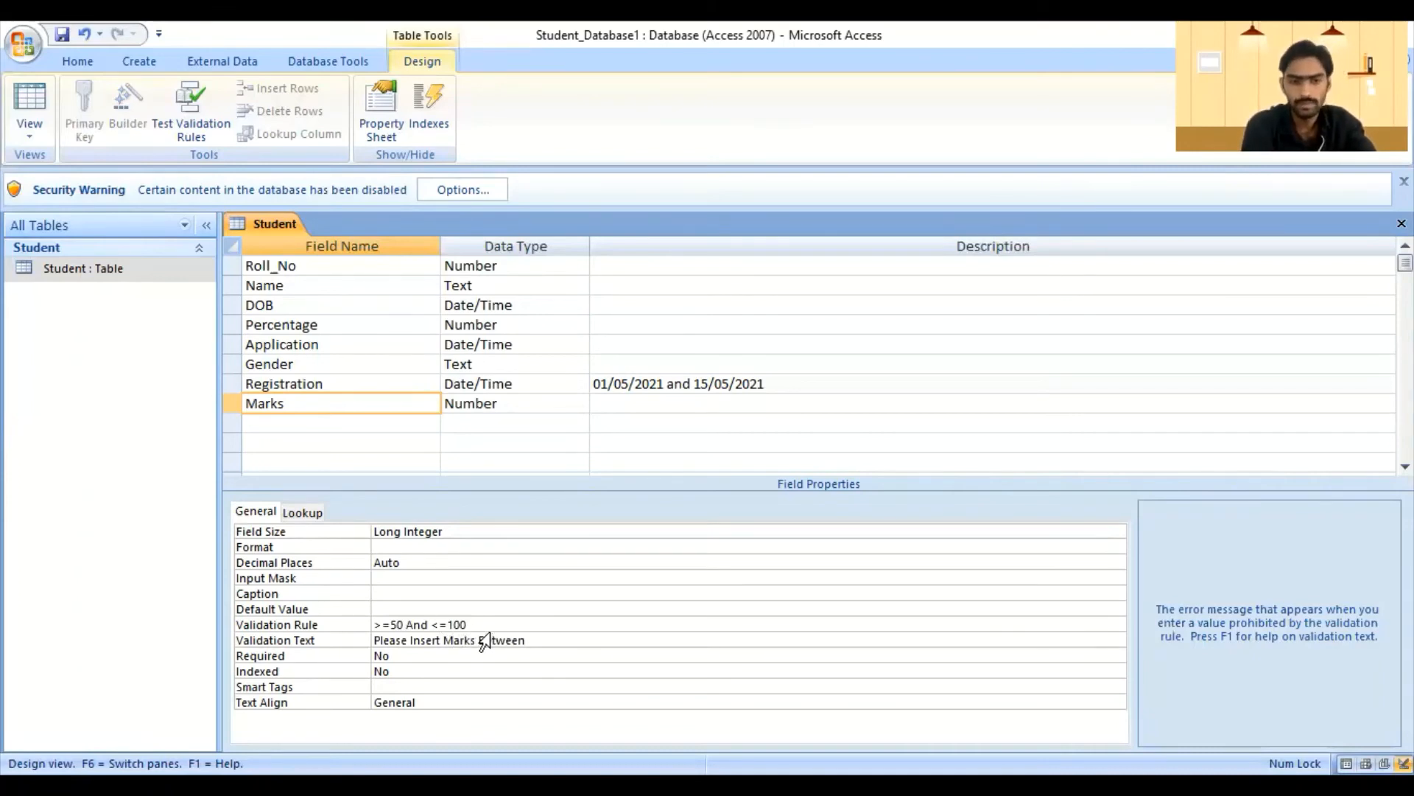
pyautogui.write('5')
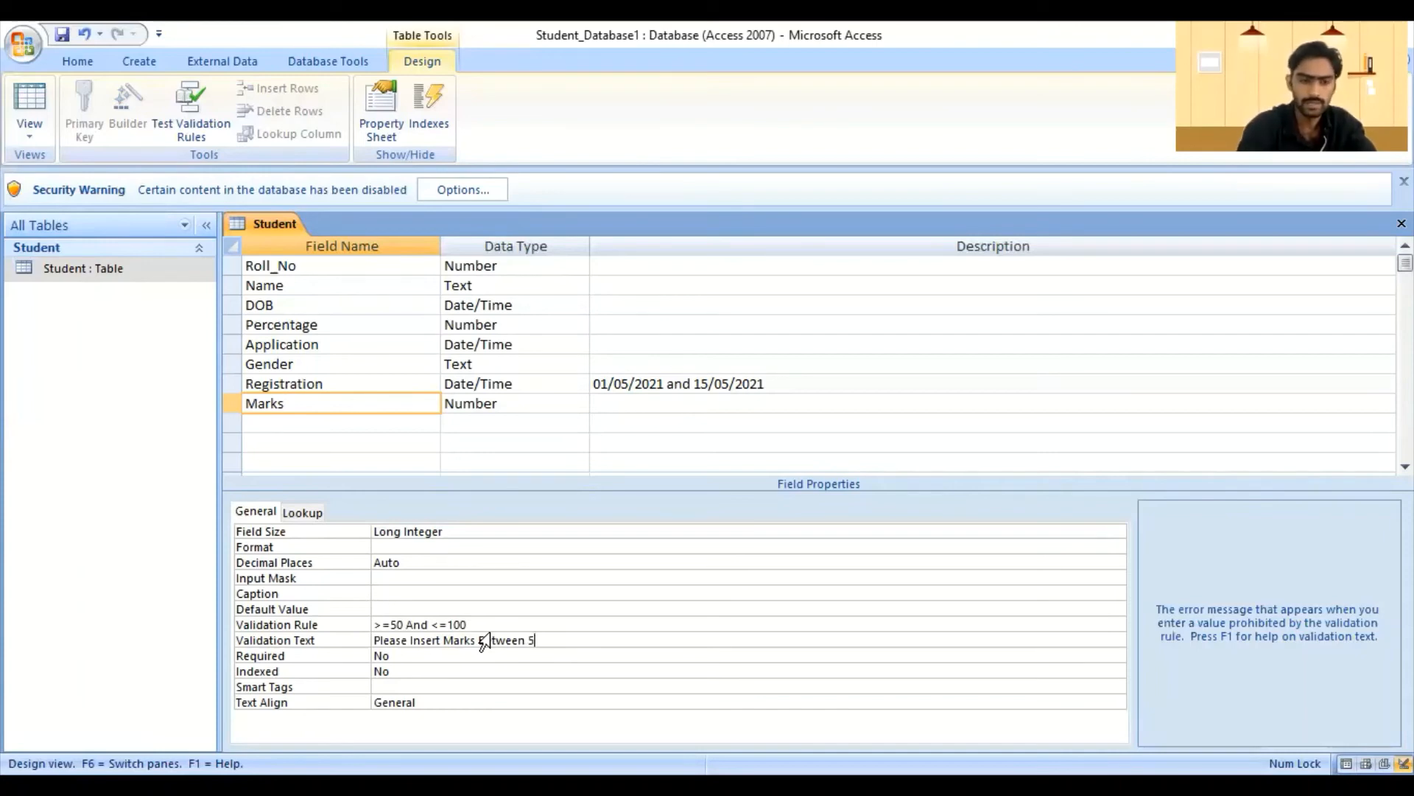
pyautogui.write('0 to')
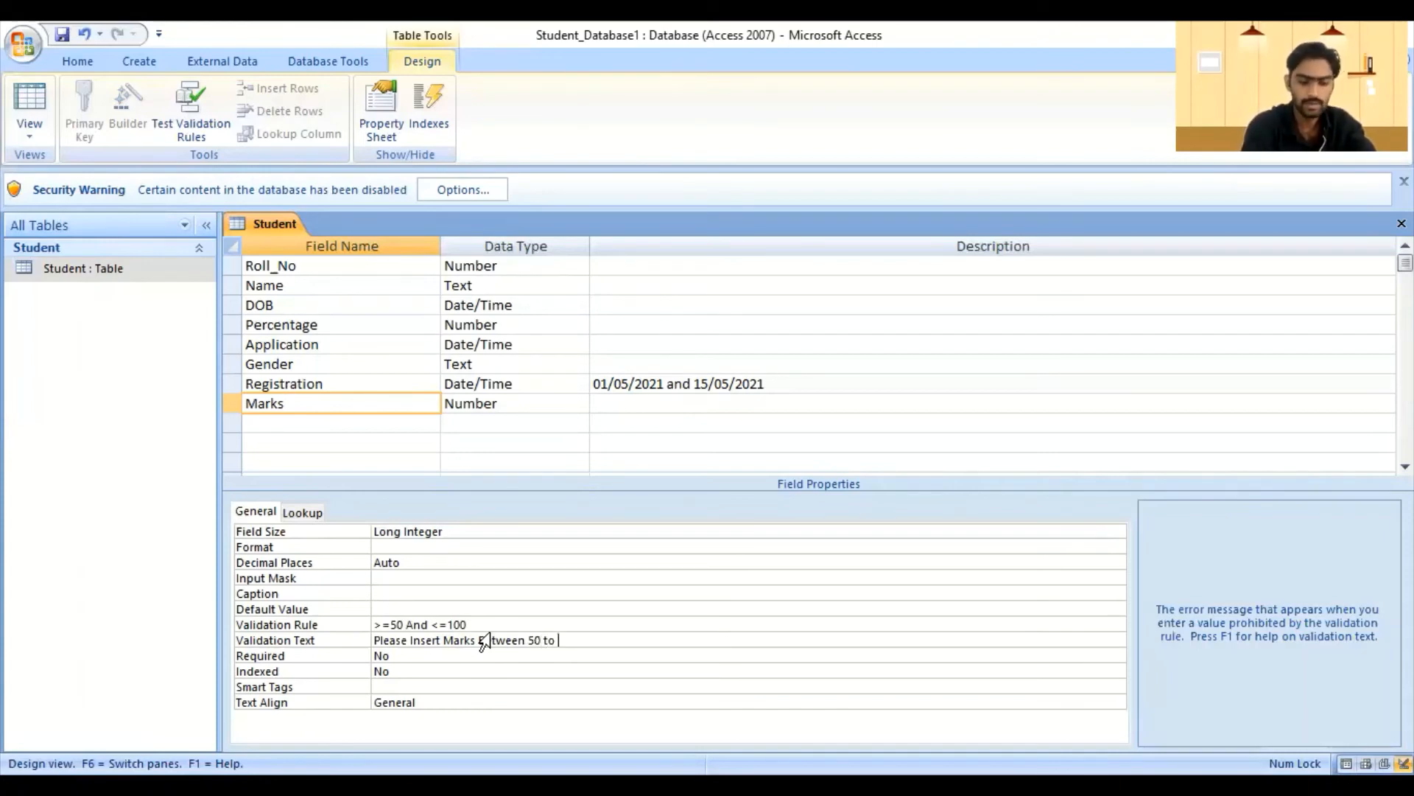
pyautogui.write(' 100 p')
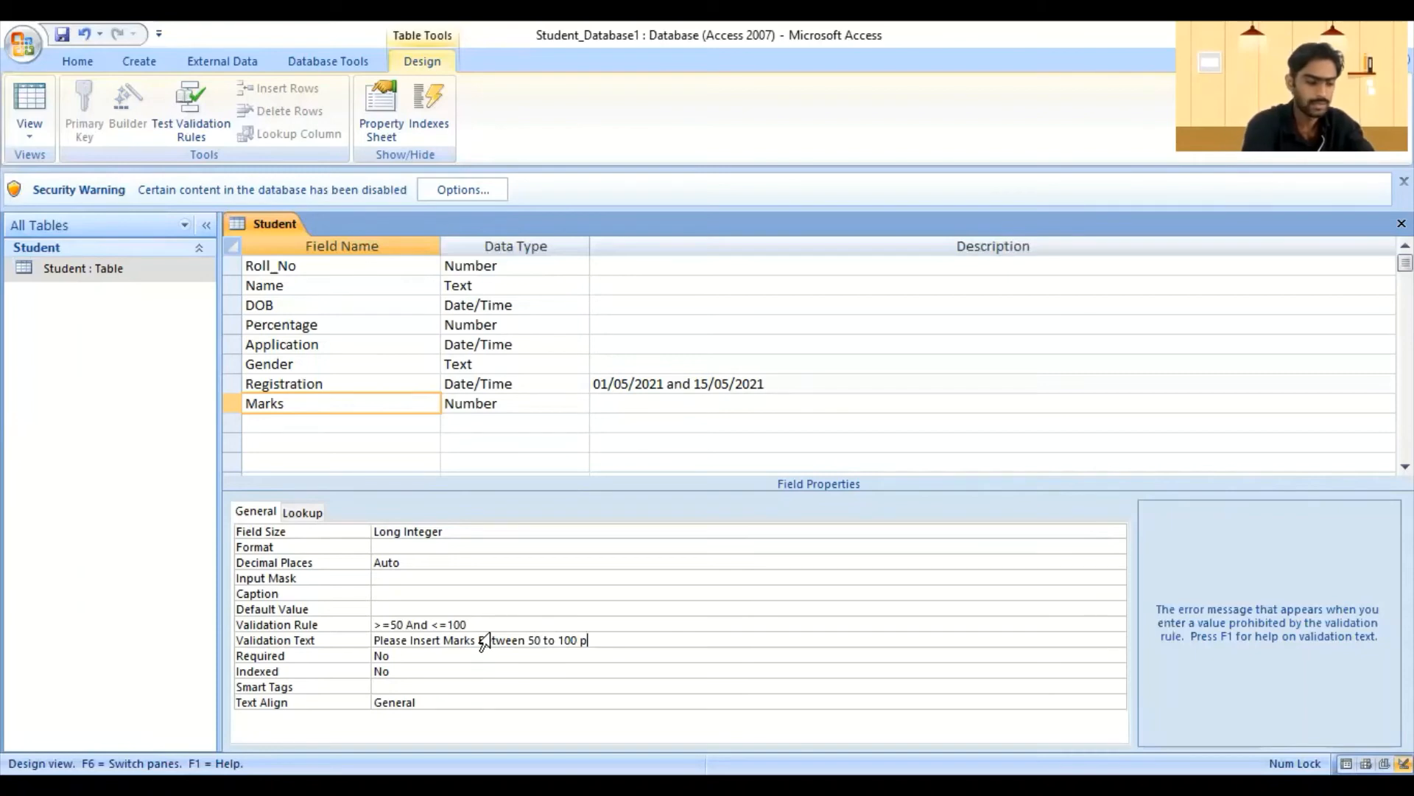
pyautogui.write('ercen')
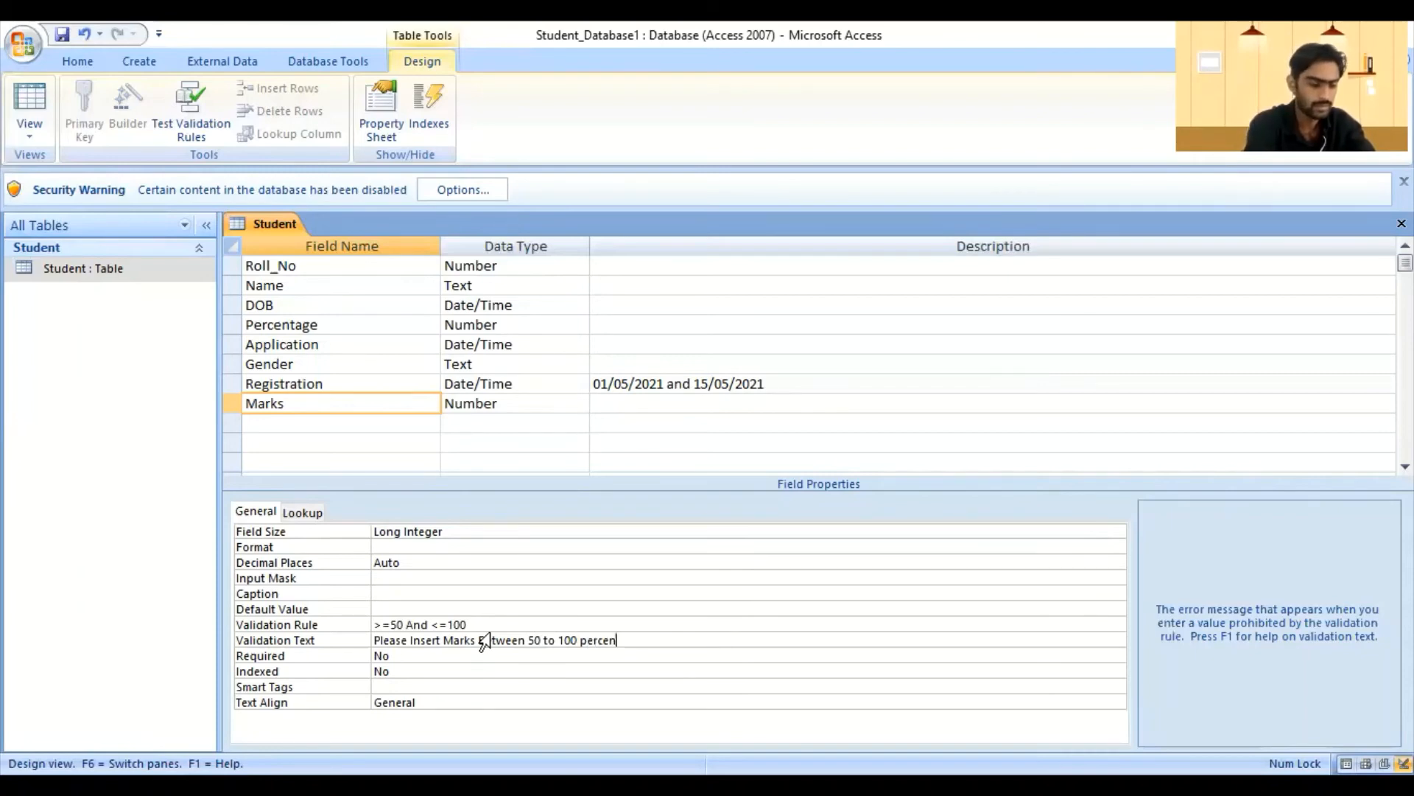
pyautogui.write('t')
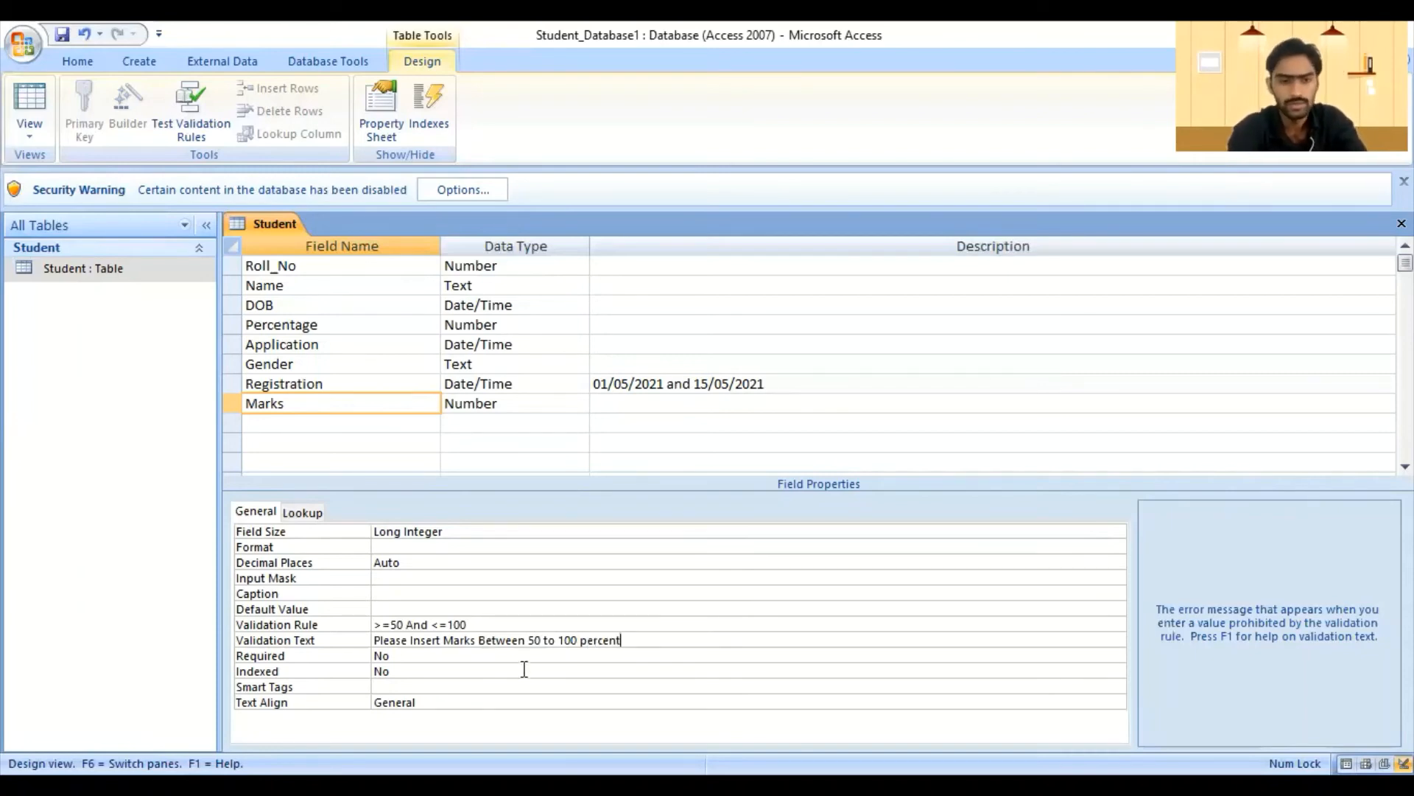
pyautogui.write('.')
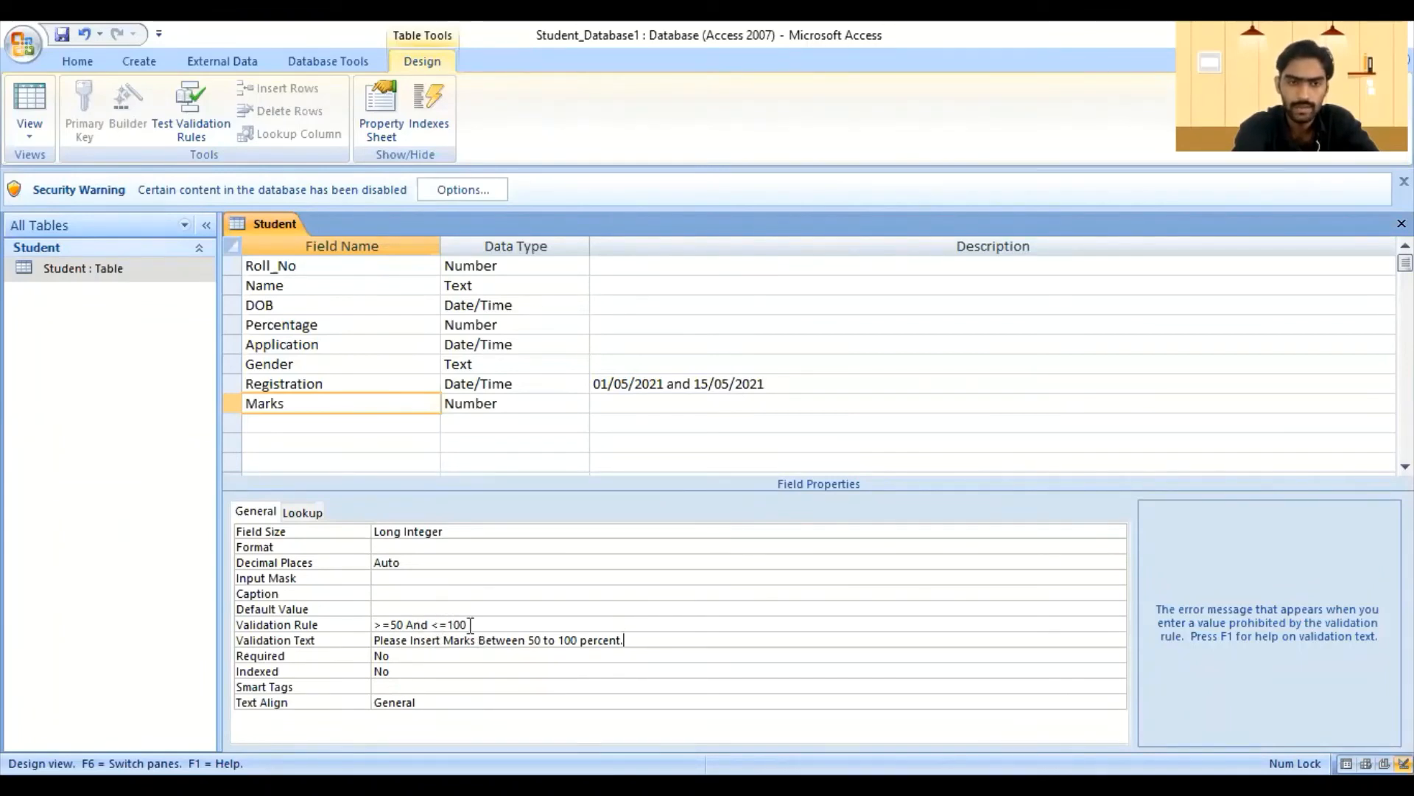
# - Switch the Student table to Datasheet View, saving the design and testing existing data against the new rules
pyautogui.rightClick(267, 235)
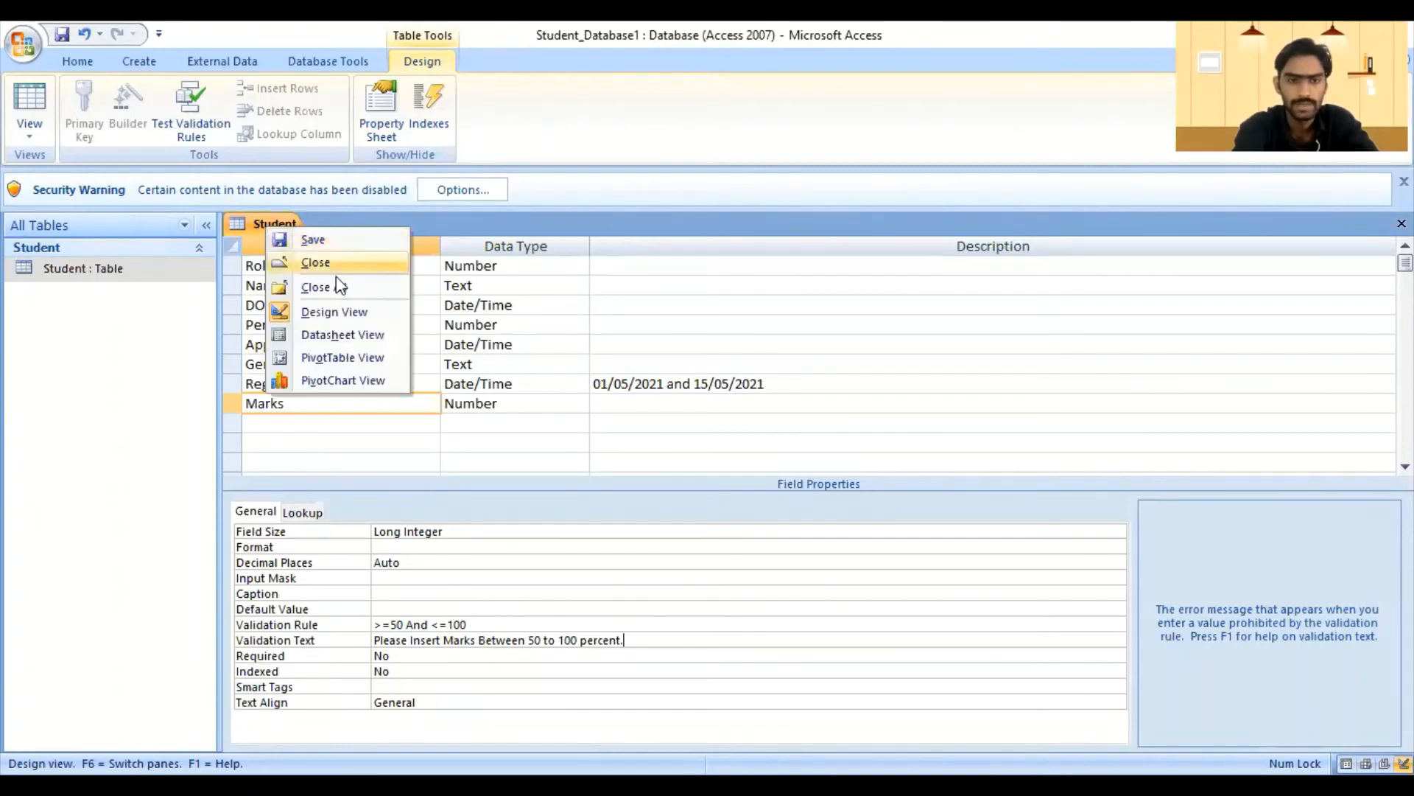
pyautogui.click(347, 336)
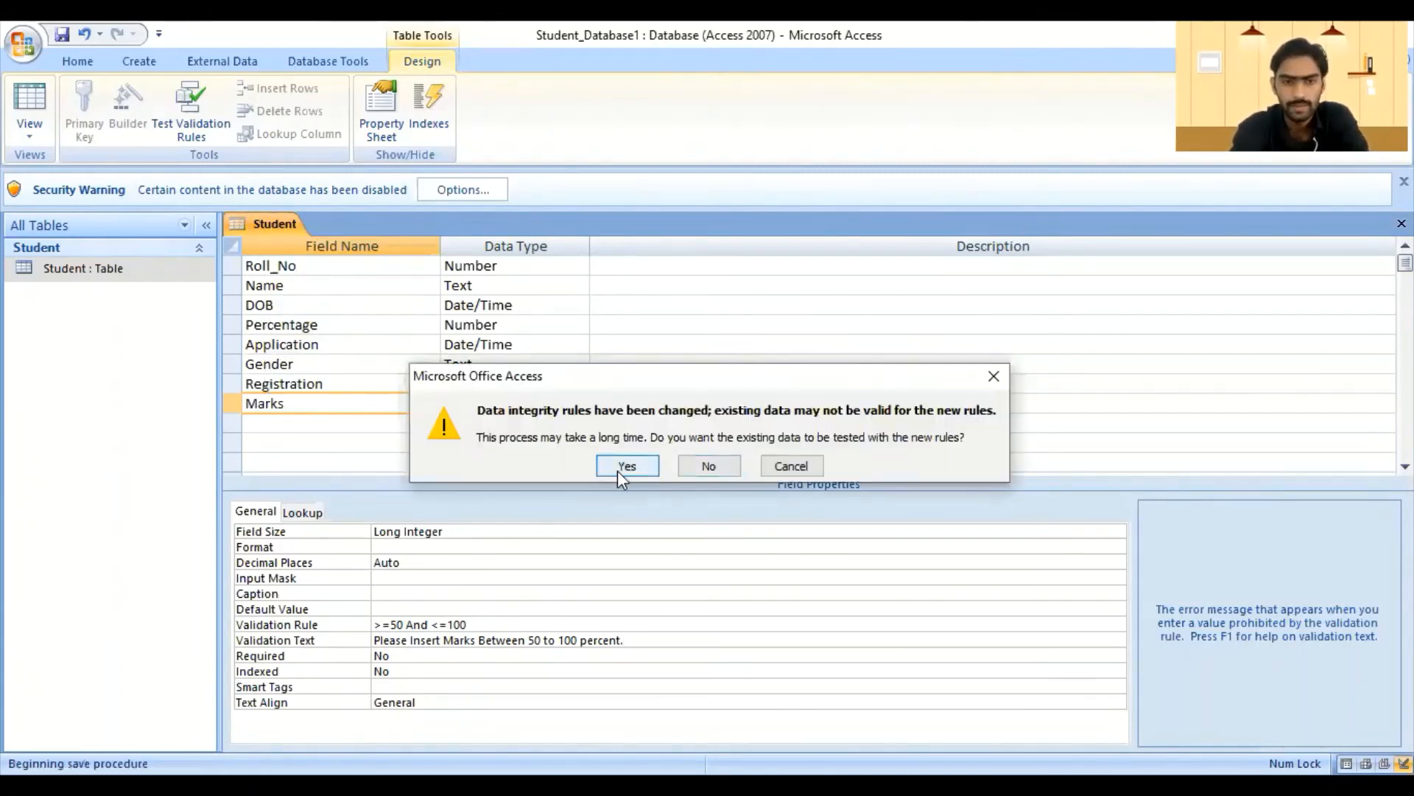
pyautogui.click(617, 470)
pyautogui.click(619, 485)
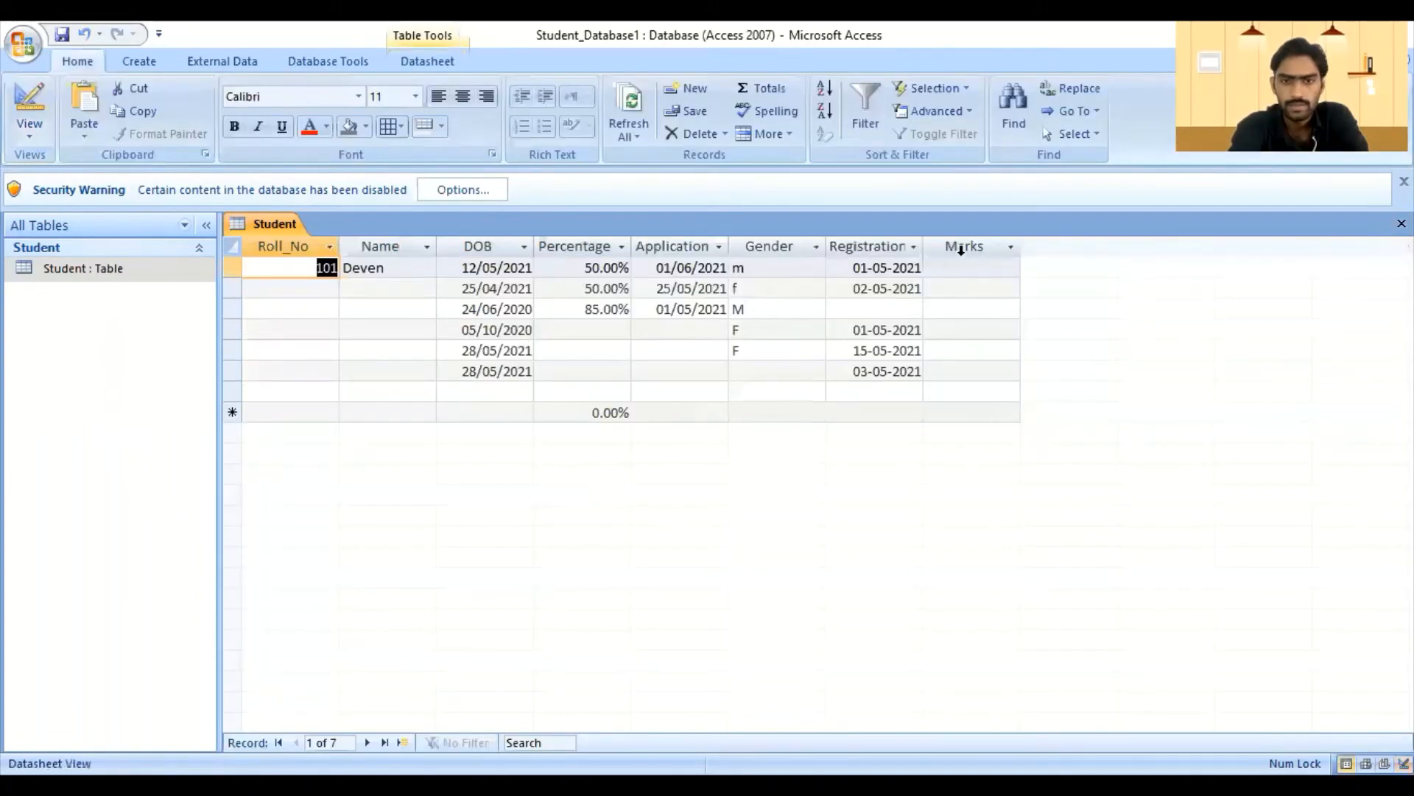
# - Enter 50 as the Marks of the first record and 100 as the Marks of the second record
pyautogui.click(973, 269)
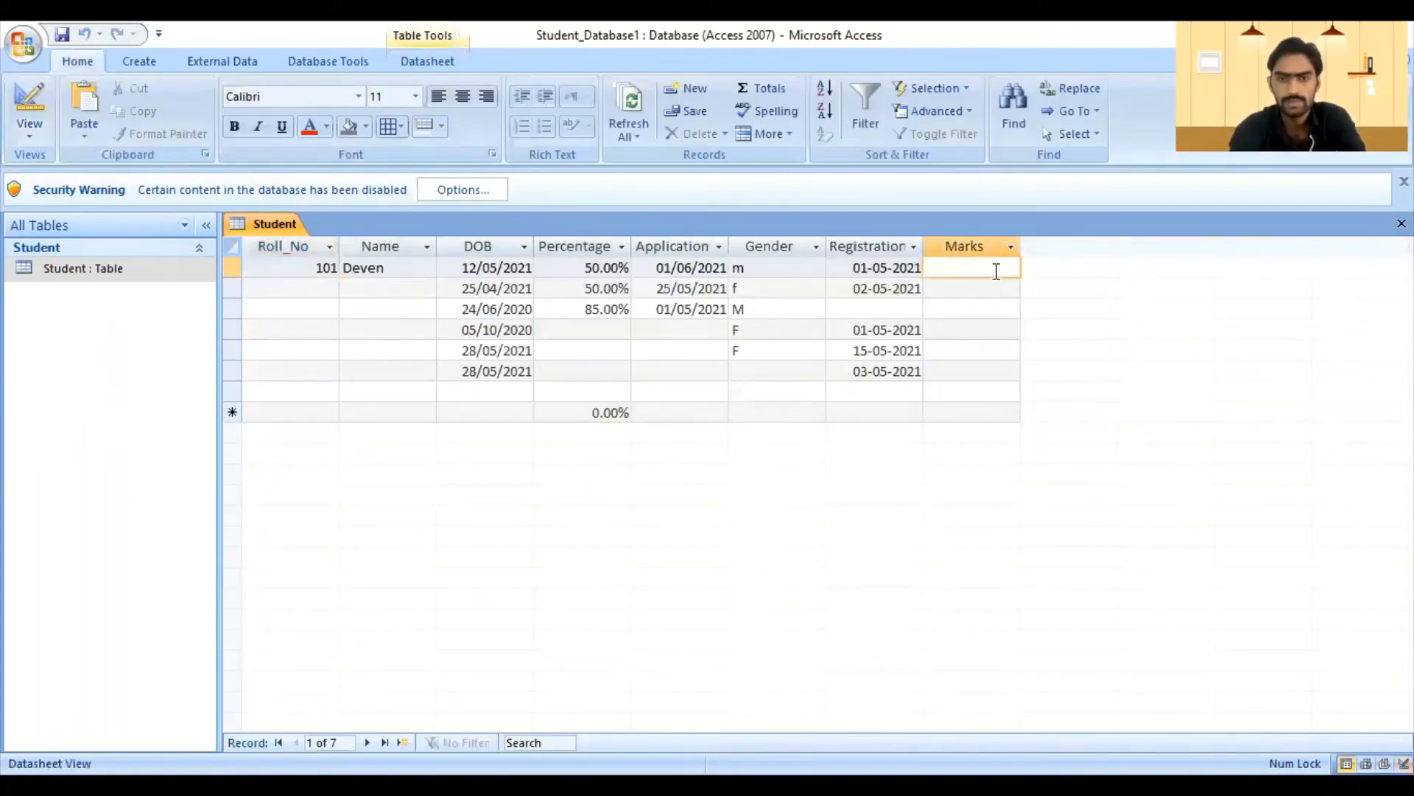
pyautogui.write('50')
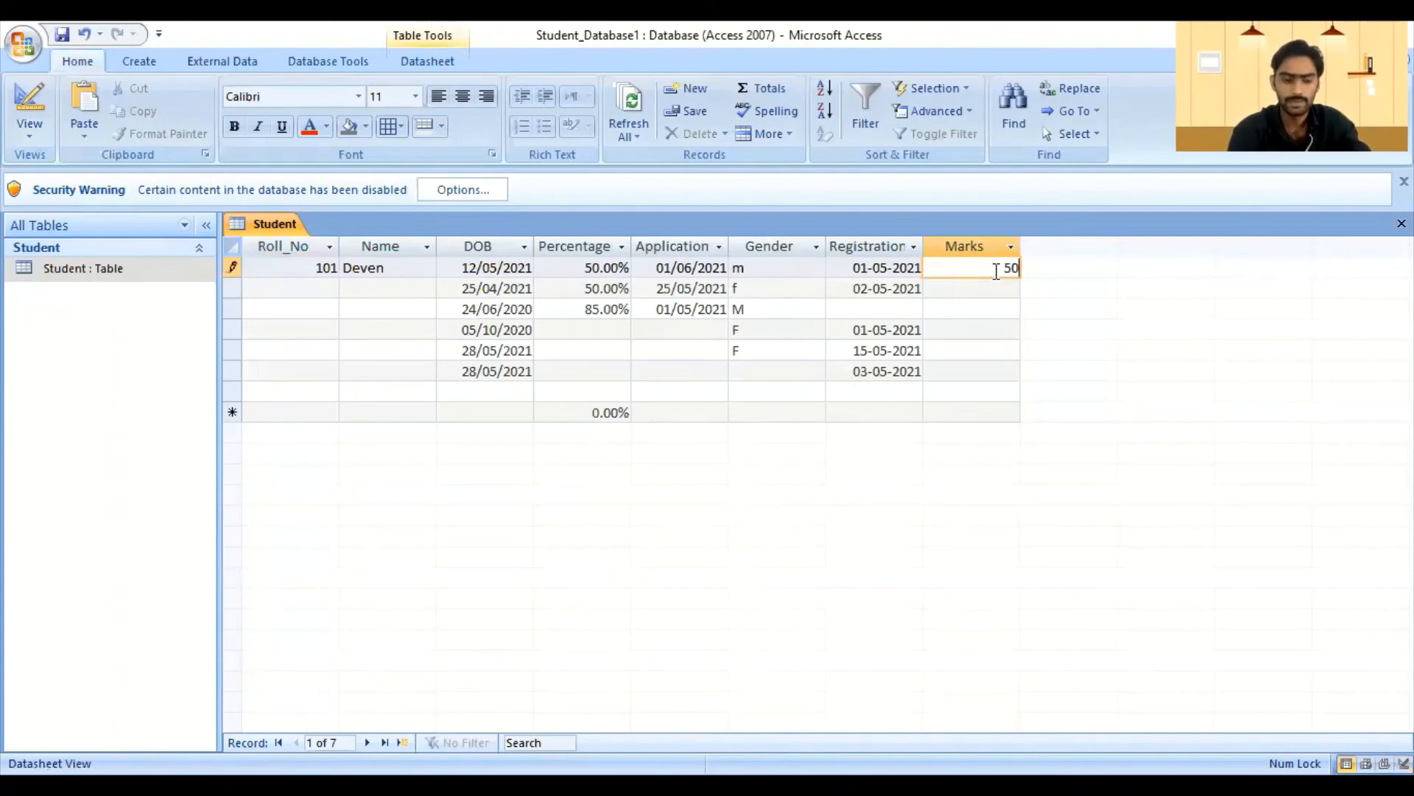
pyautogui.press('Down')
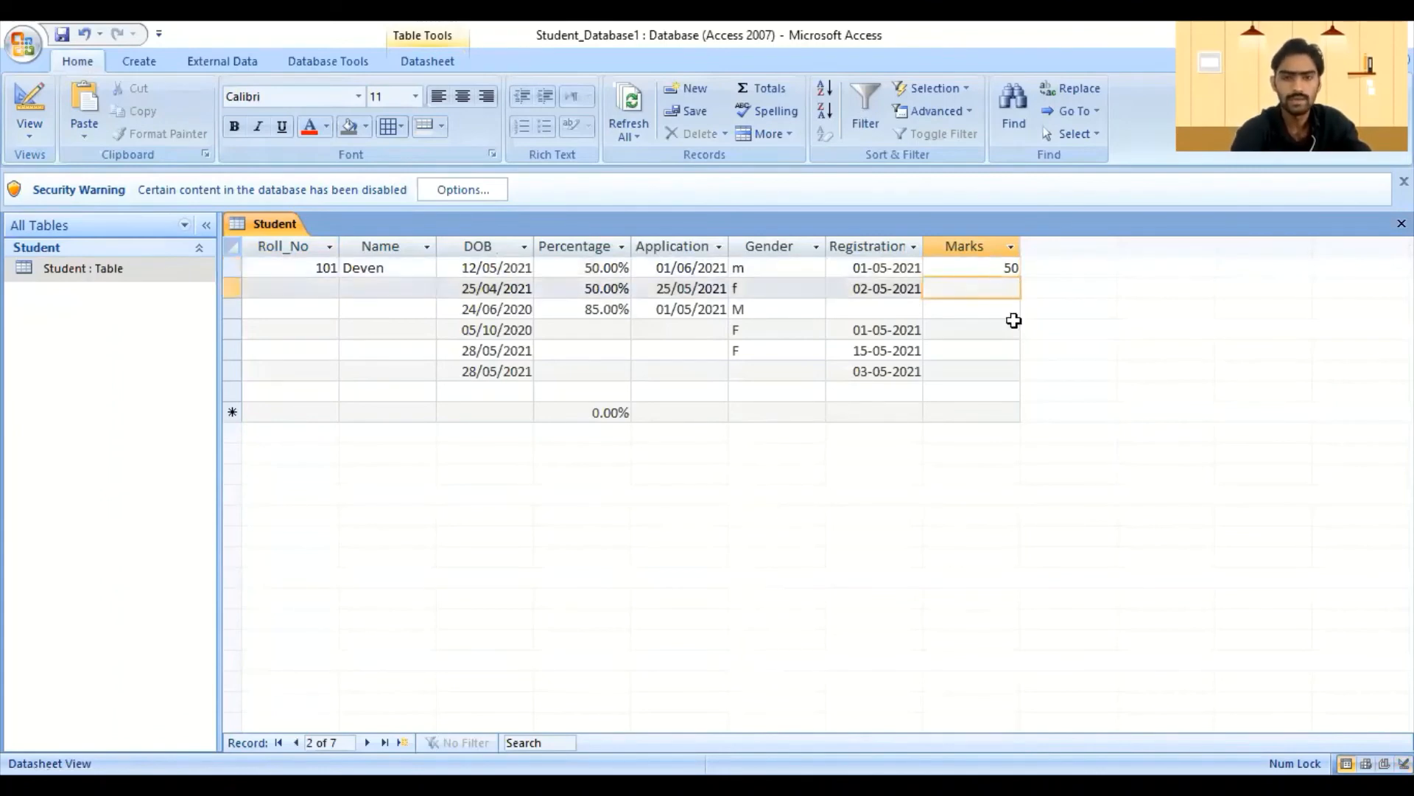
pyautogui.write('100')
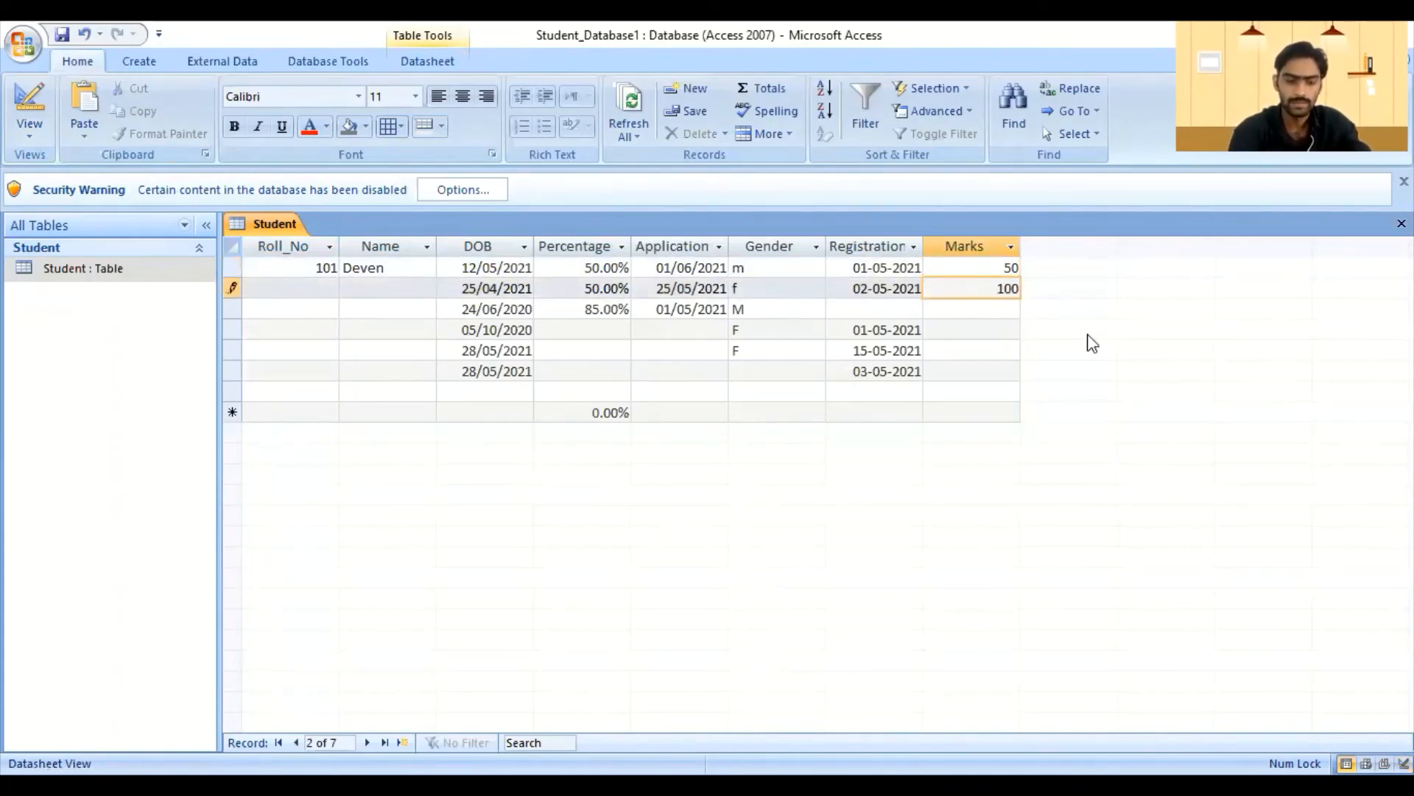
pyautogui.press('Down')
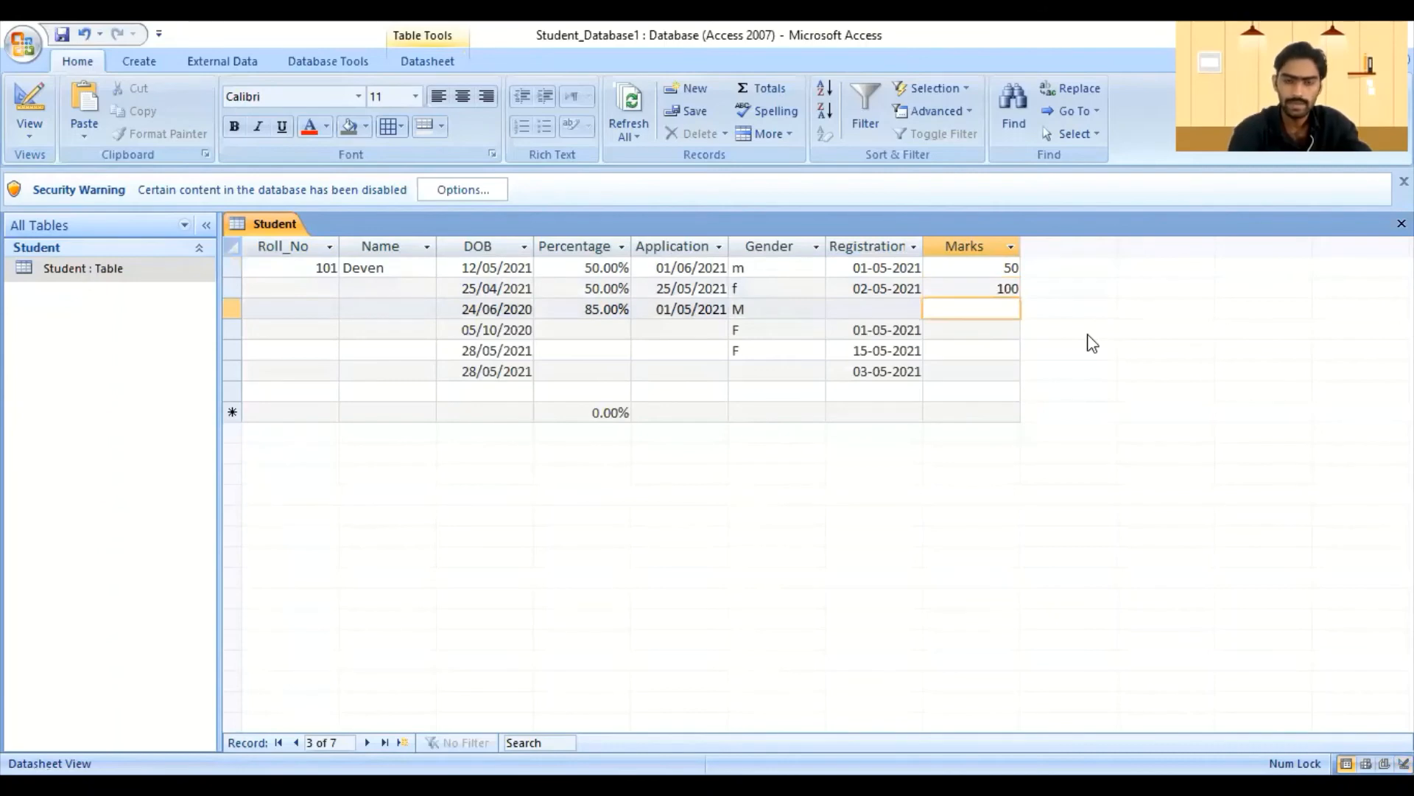
# - Test the lower limit of the Marks rule by trying 45 and then 49 in the third record
pyautogui.write('5')
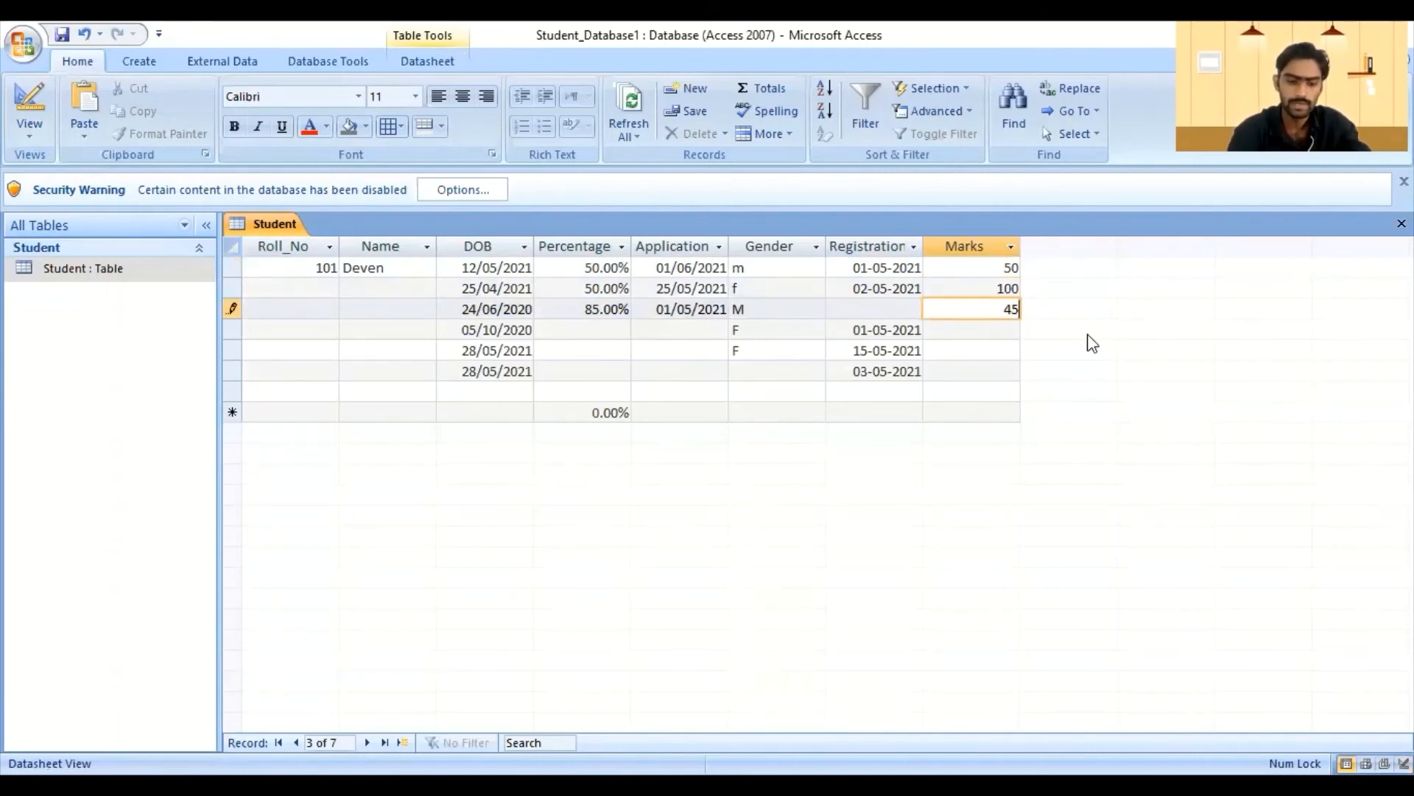
pyautogui.press('Return')
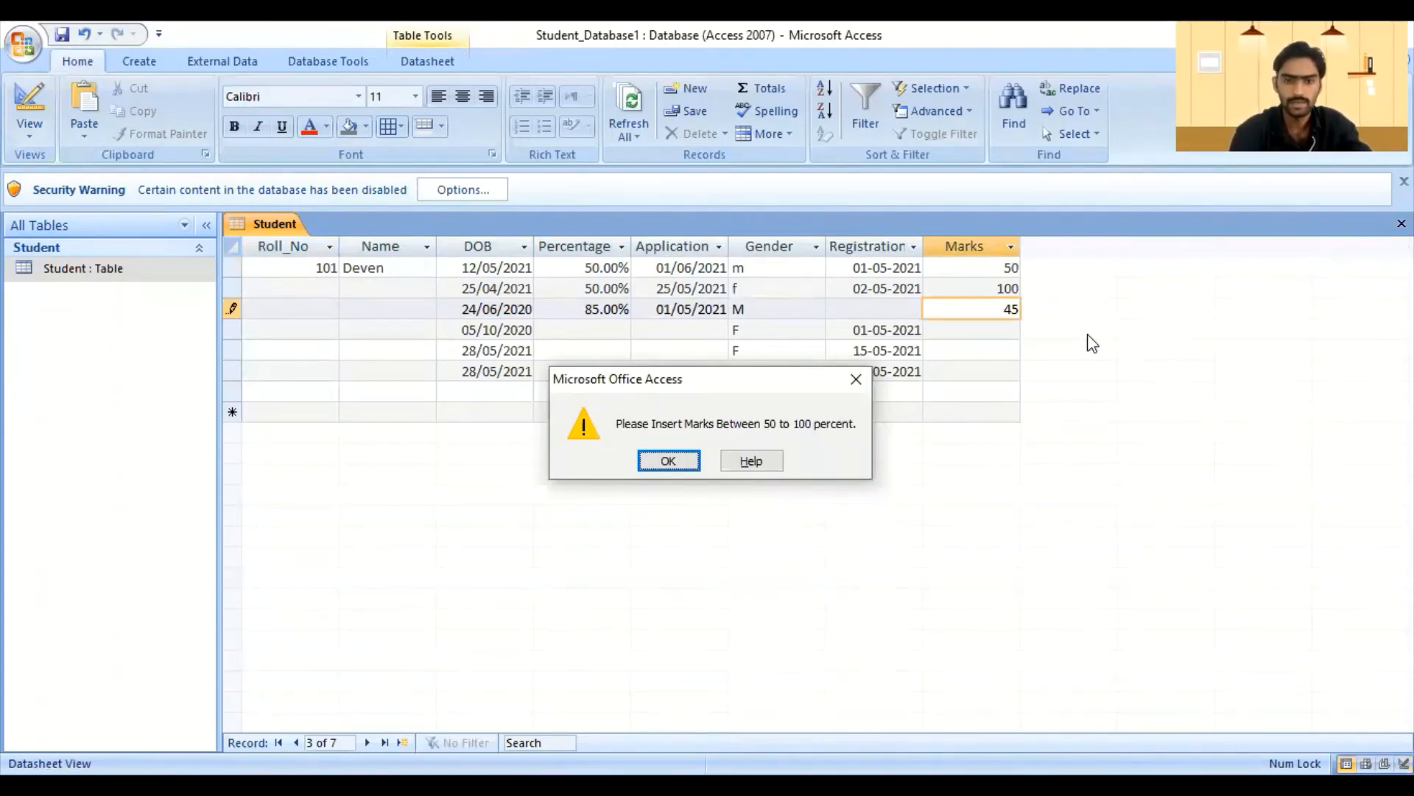
pyautogui.press('Return')
pyautogui.press('BackSpace')
pyautogui.press('BackSpace')
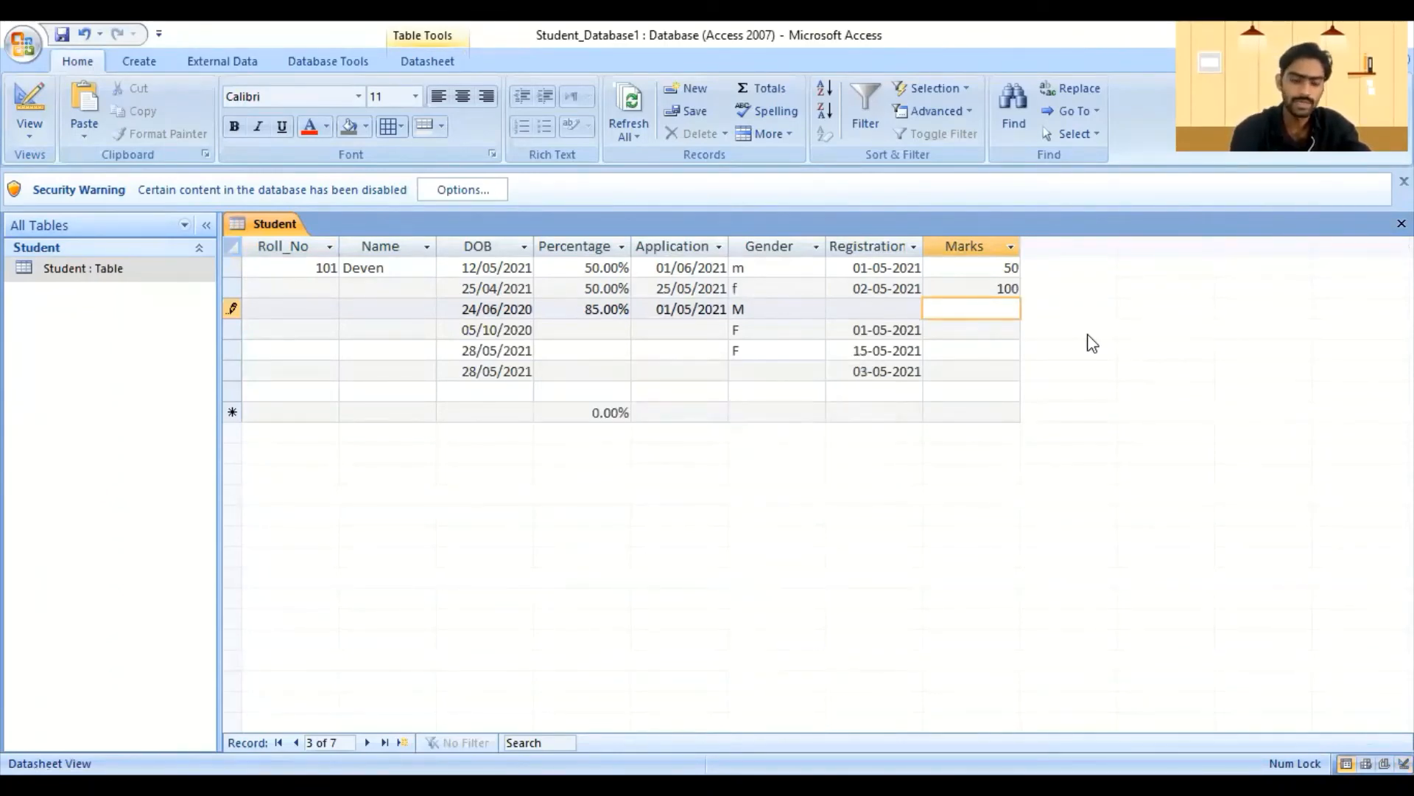
pyautogui.write('49')
pyautogui.press('Return')
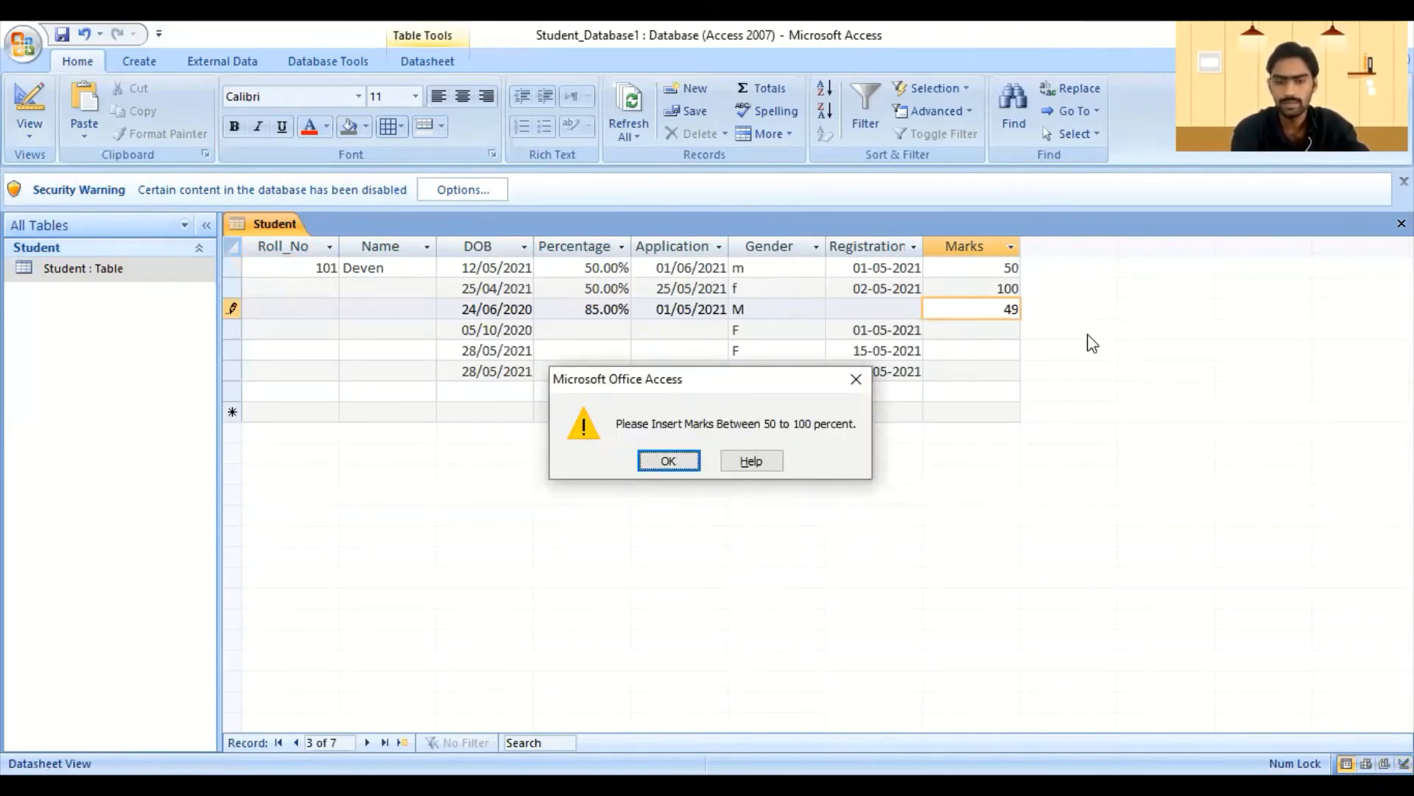
pyautogui.press('Return')
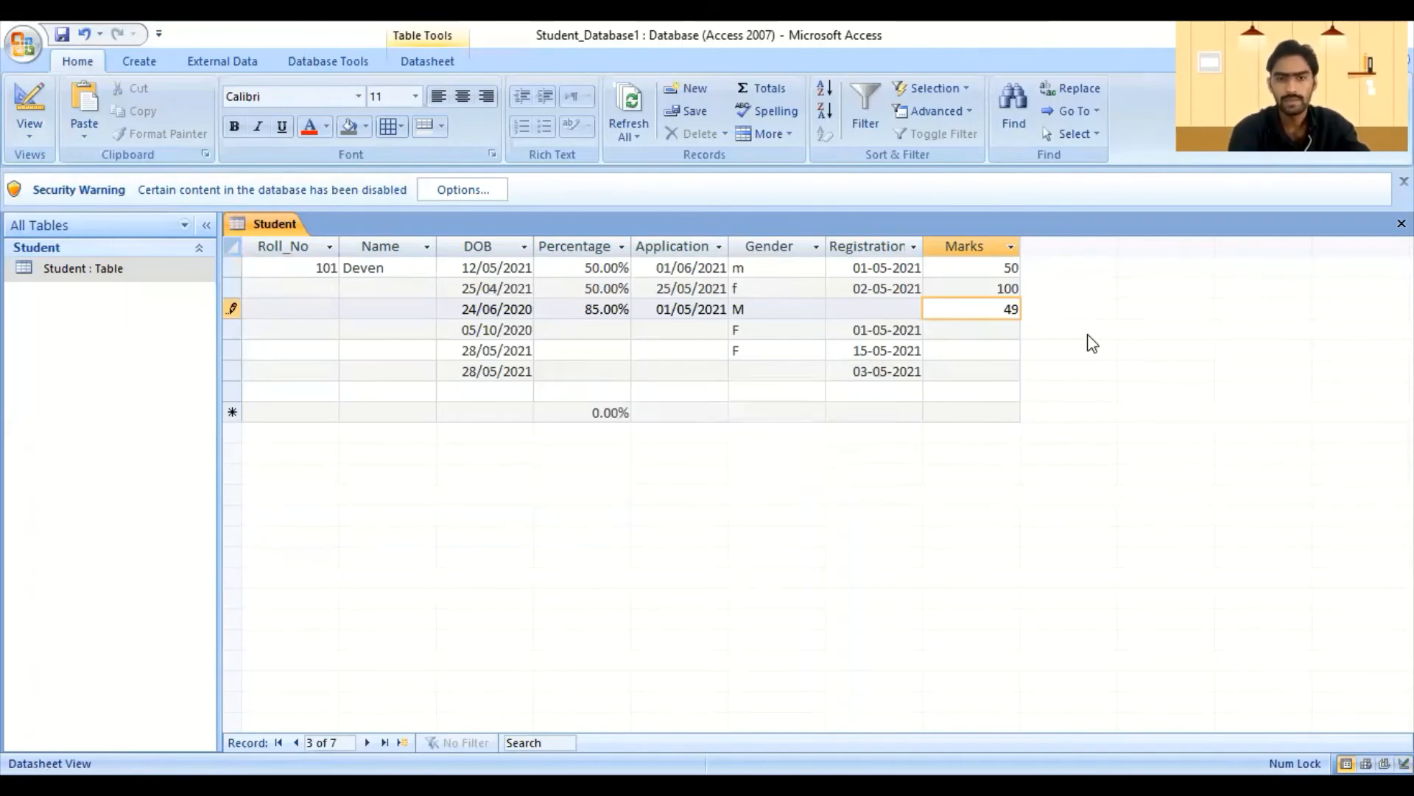
# - Test the upper limit of the Marks rule by trying 101 in the third record
pyautogui.press('BackSpace')
pyautogui.press('BackSpace')
pyautogui.write('101')
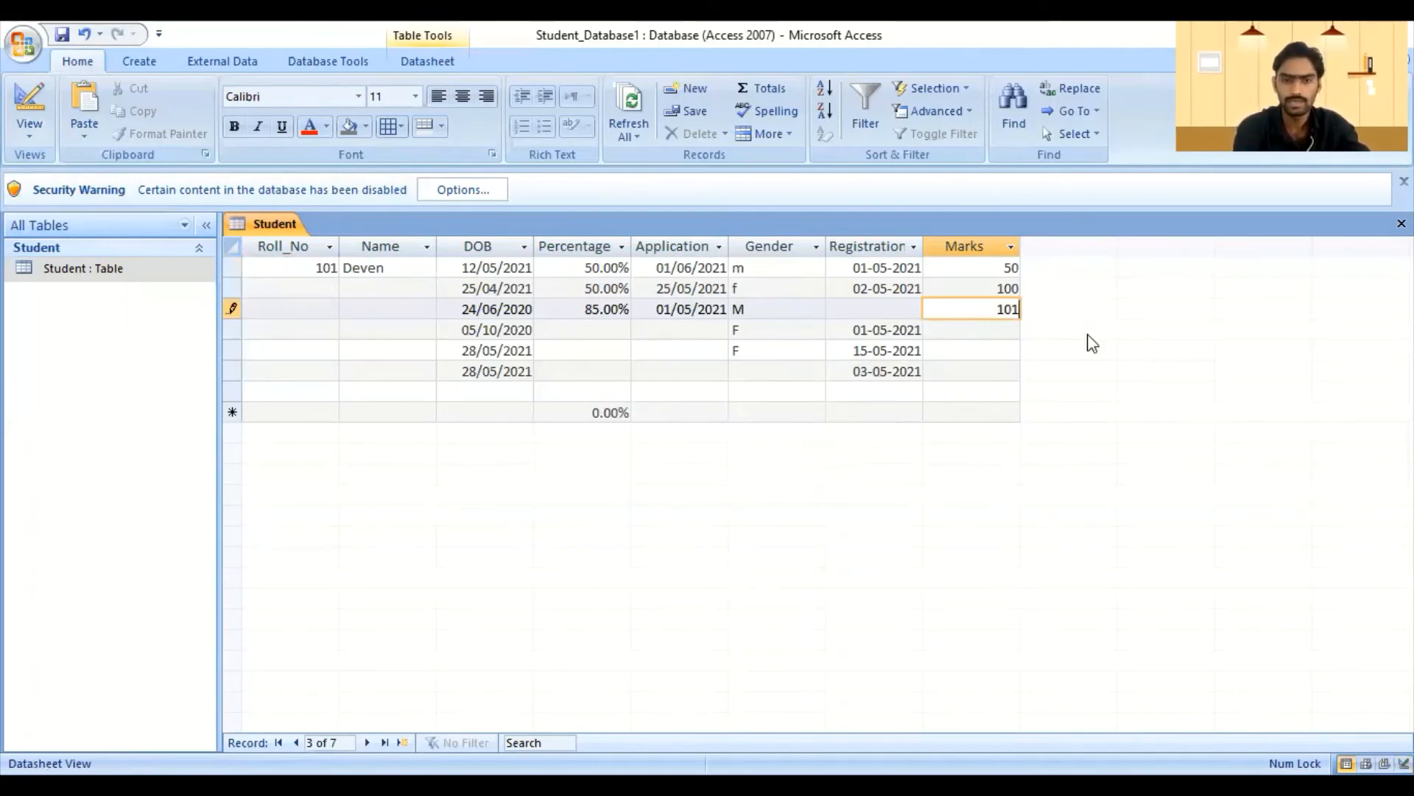
pyautogui.press('Return')
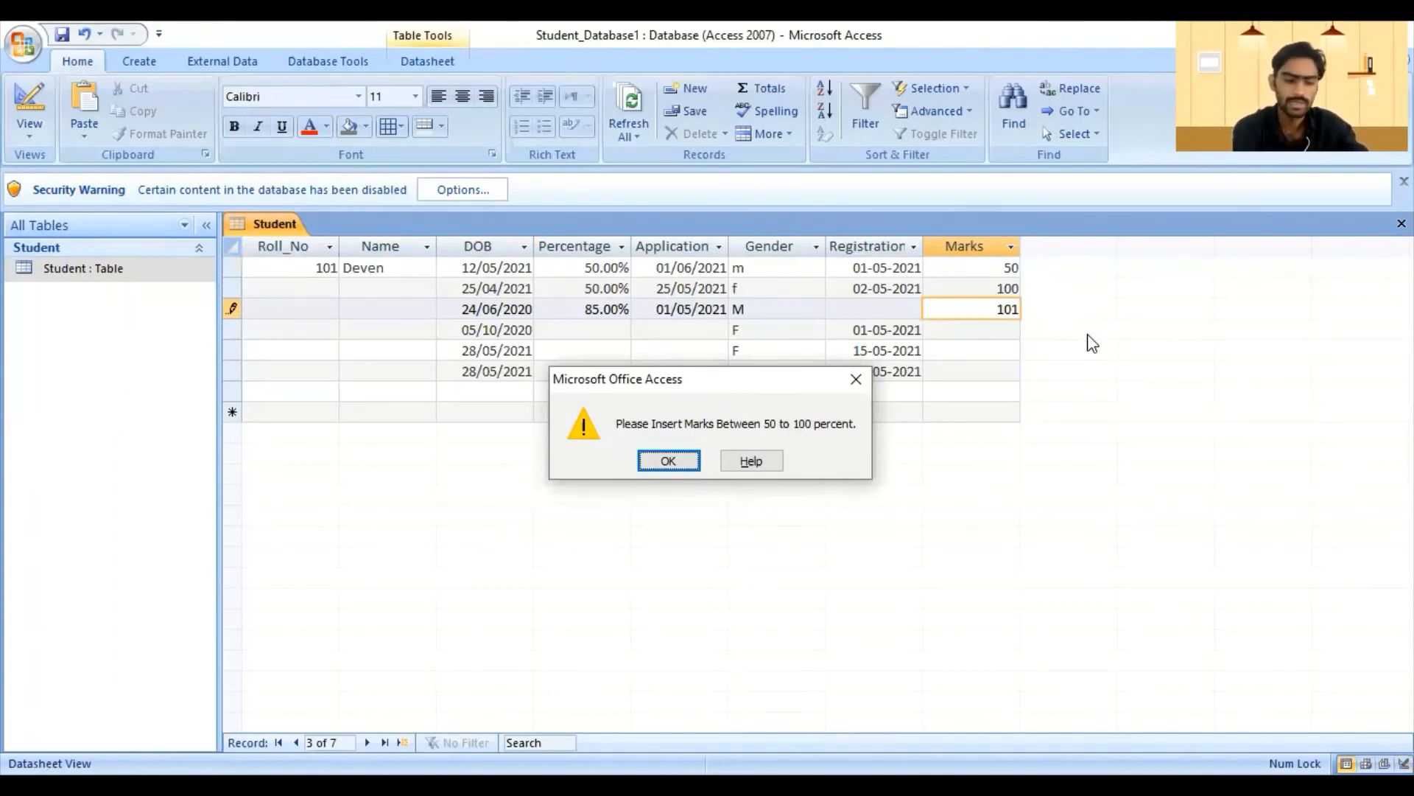
pyautogui.press('Return')
# - Replace the third record's Marks value with 85 and commit the record
pyautogui.press('BackSpace')
pyautogui.press('BackSpace')
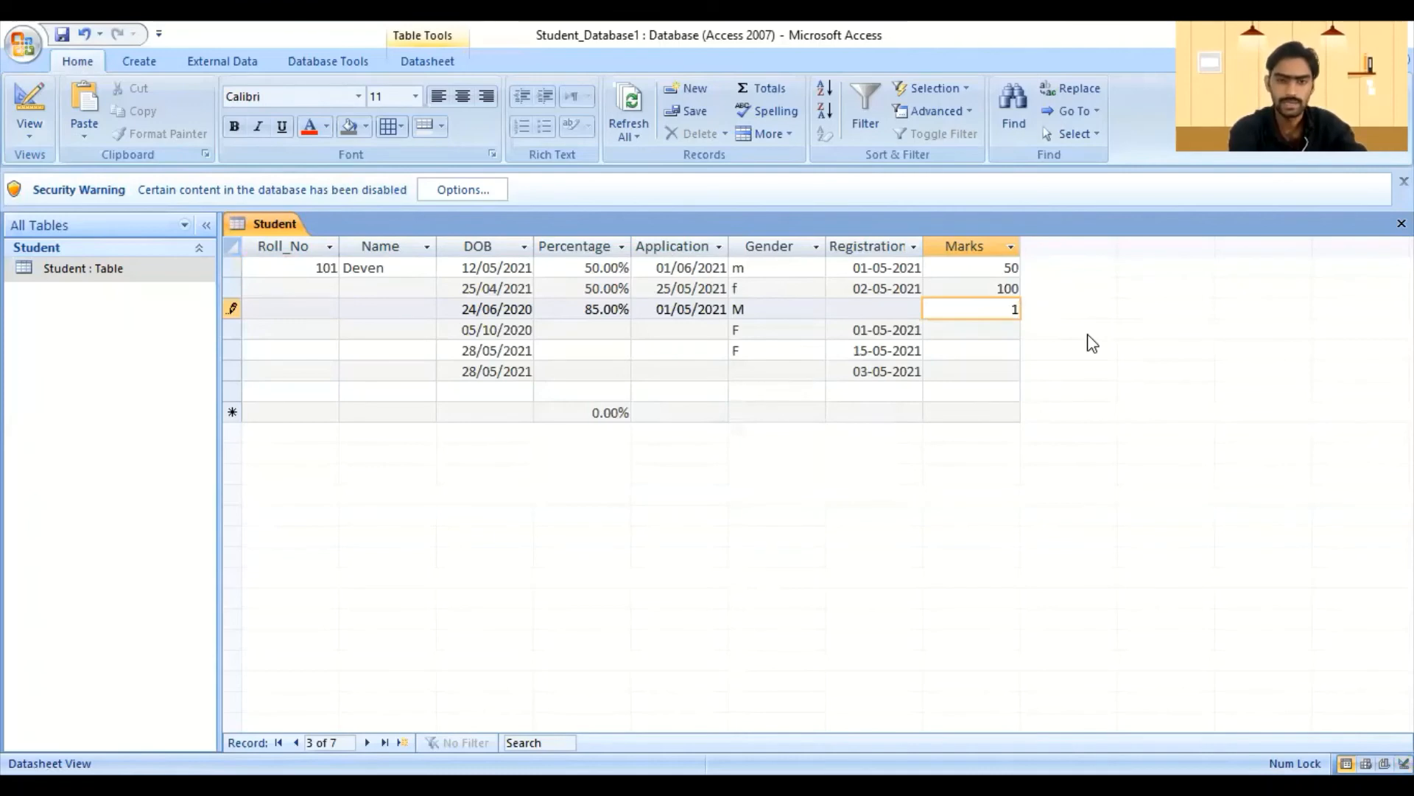
pyautogui.press('BackSpace')
pyautogui.write('85')
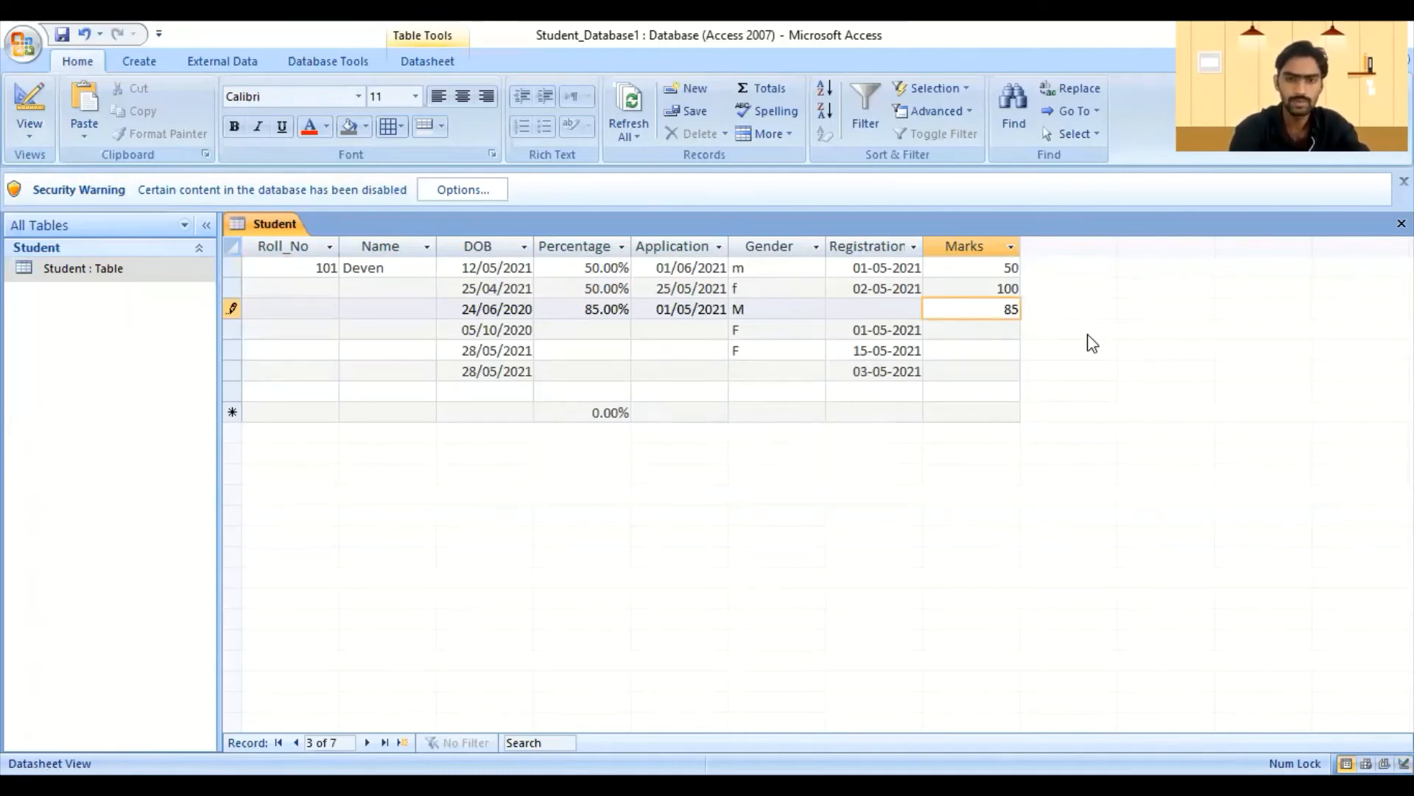
pyautogui.press('Return')
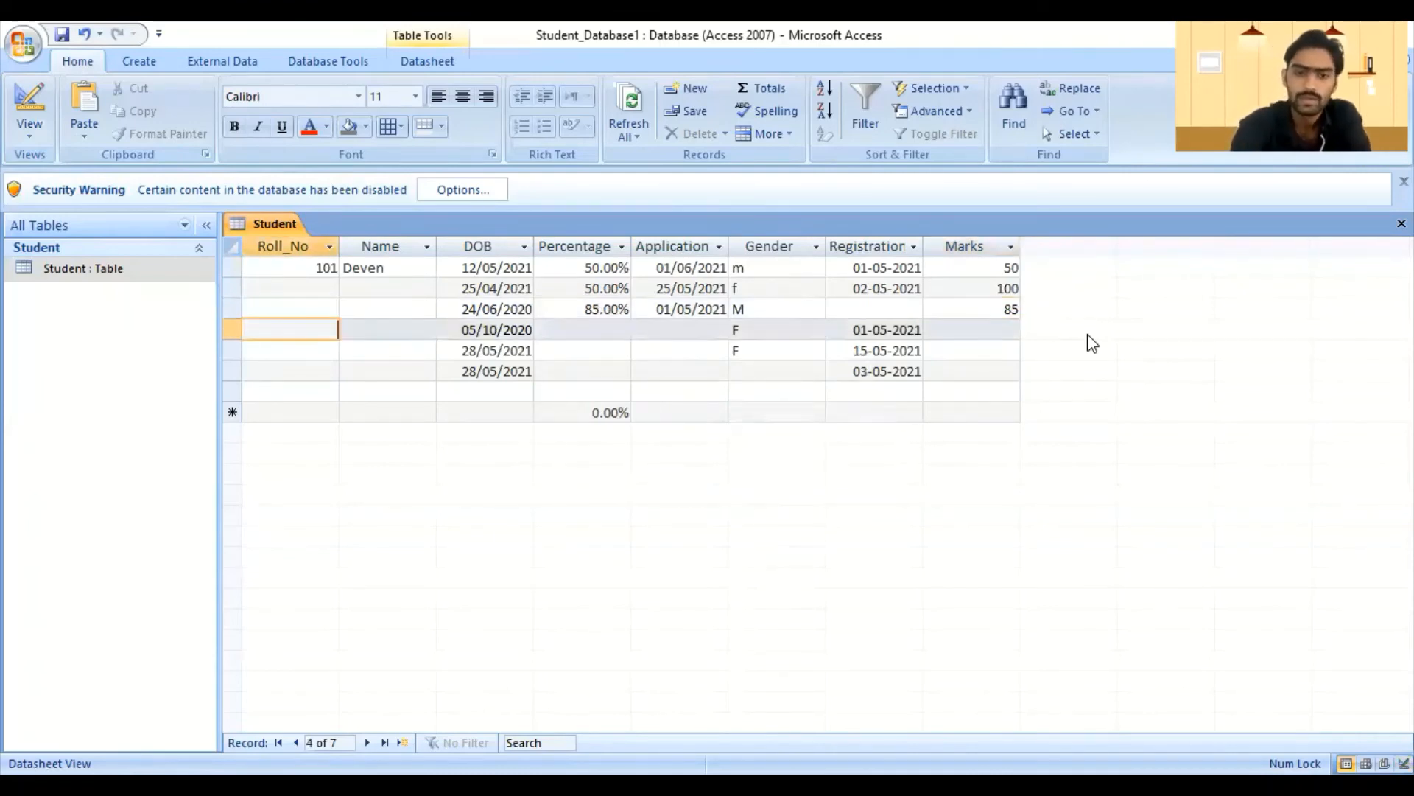
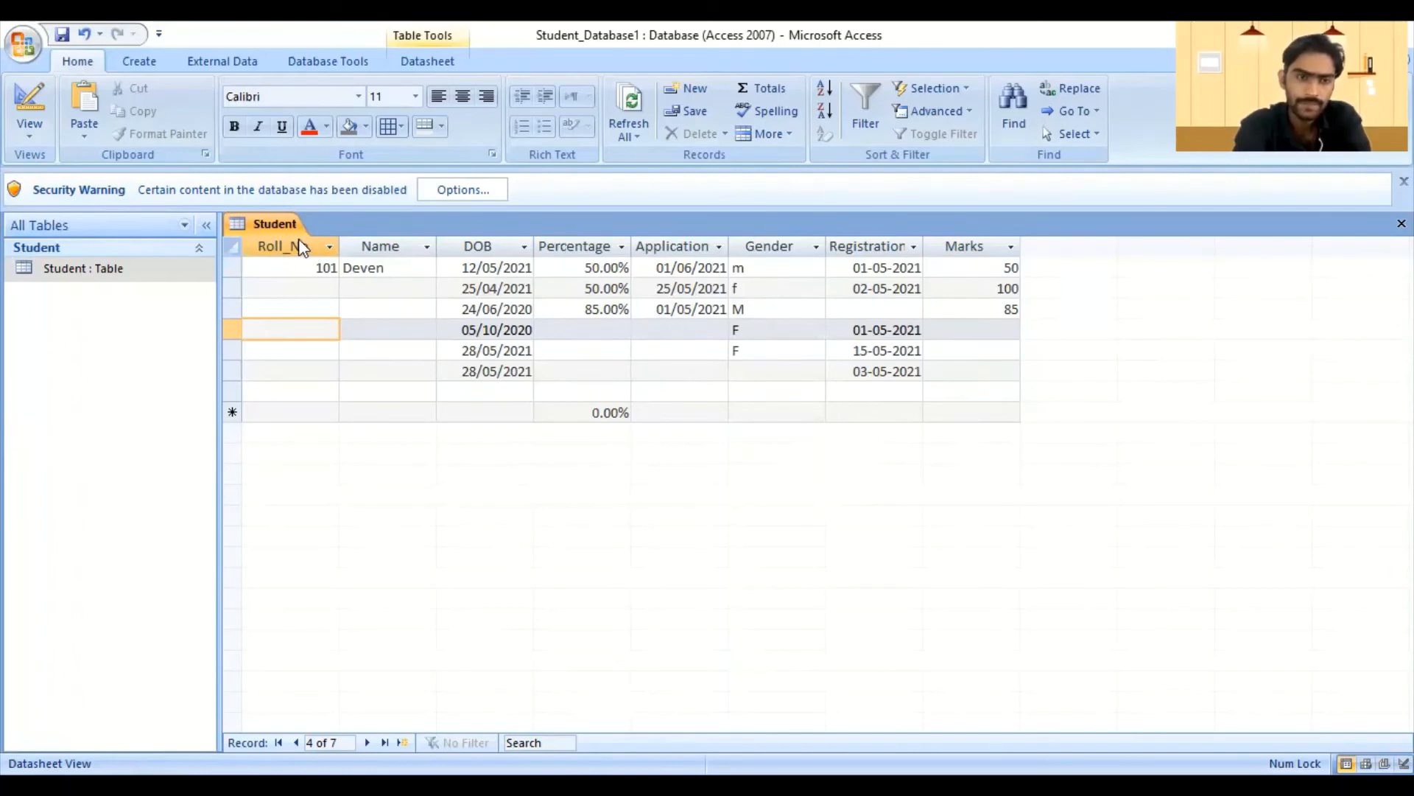
# - Add a Department field with the Text data type below Marks in the Student table's design
pyautogui.rightClick(281, 223)
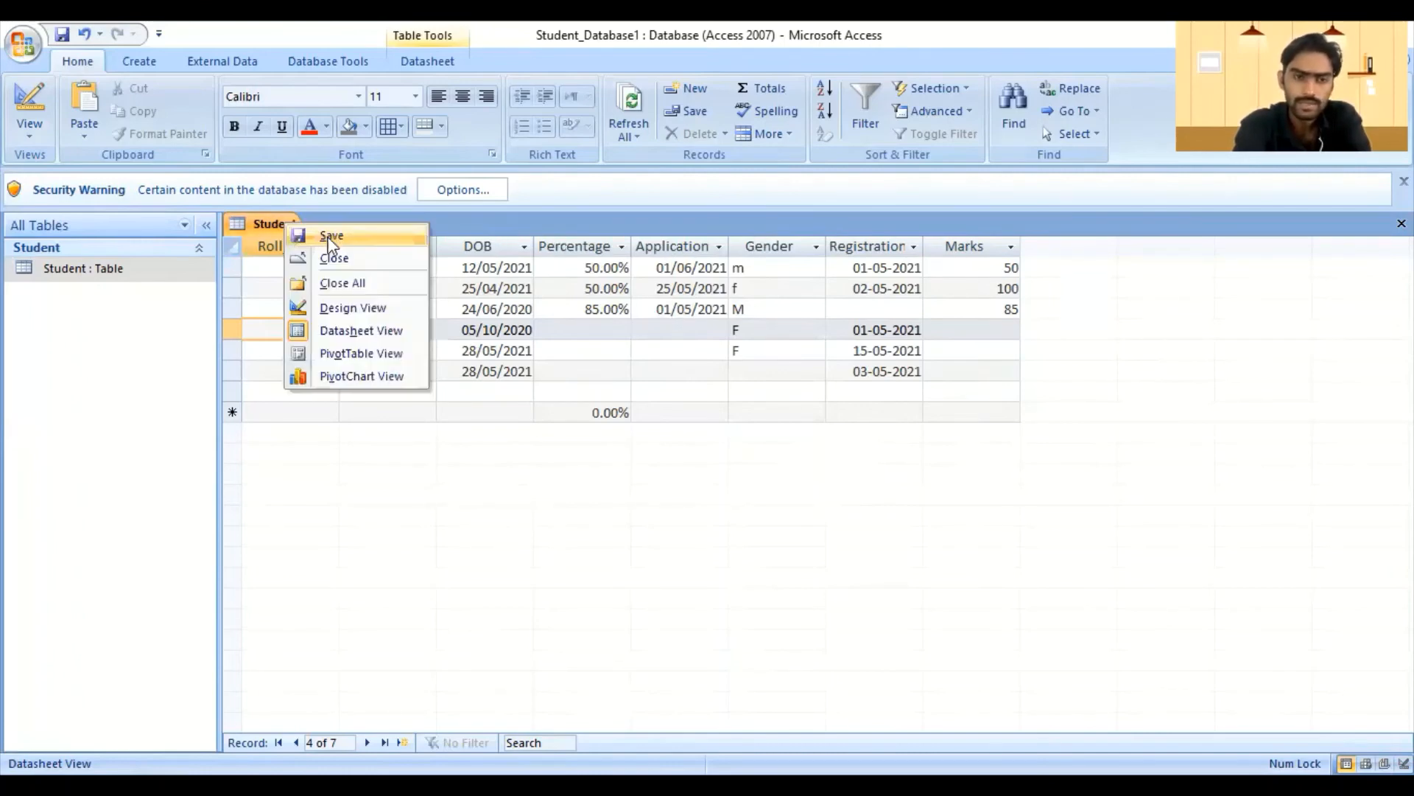
pyautogui.click(339, 309)
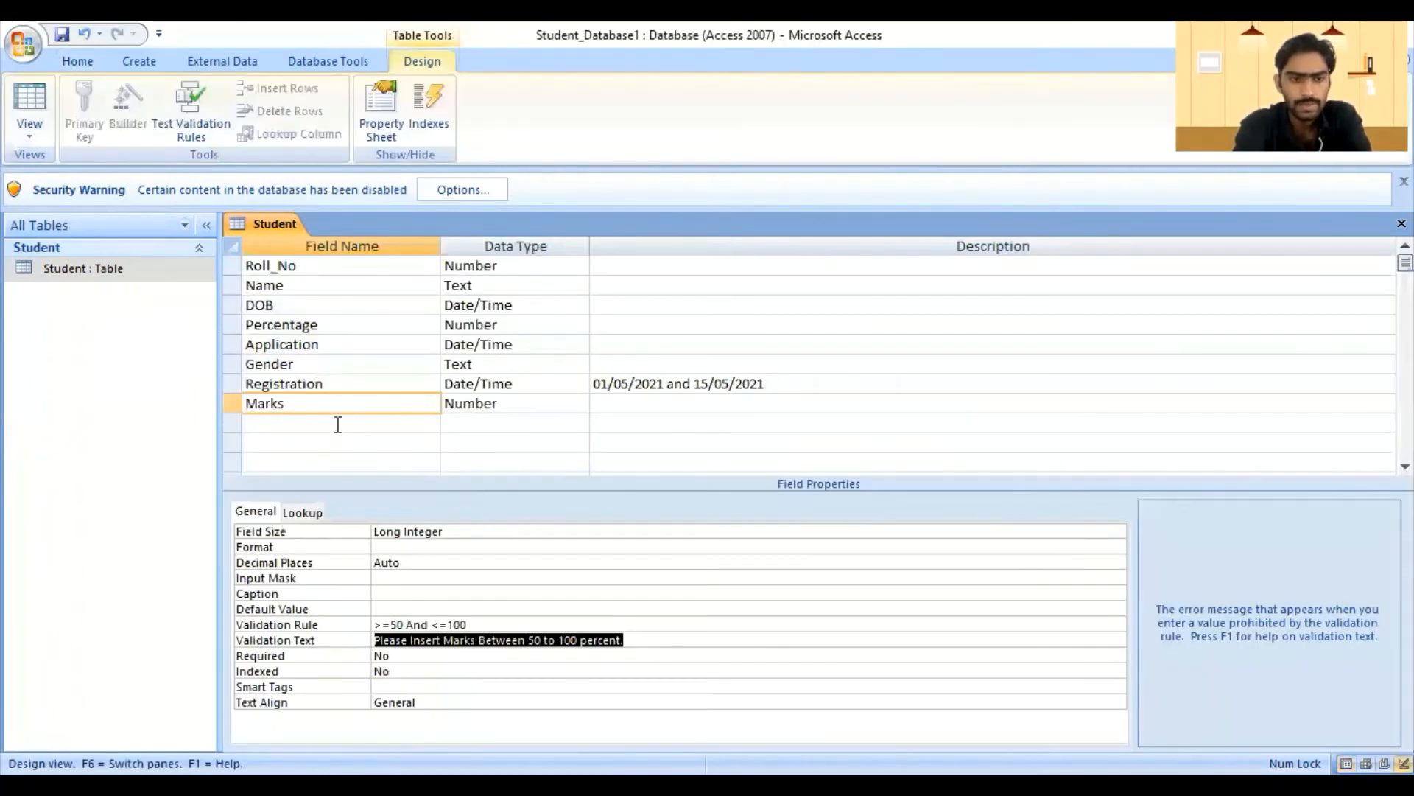
pyautogui.click(339, 425)
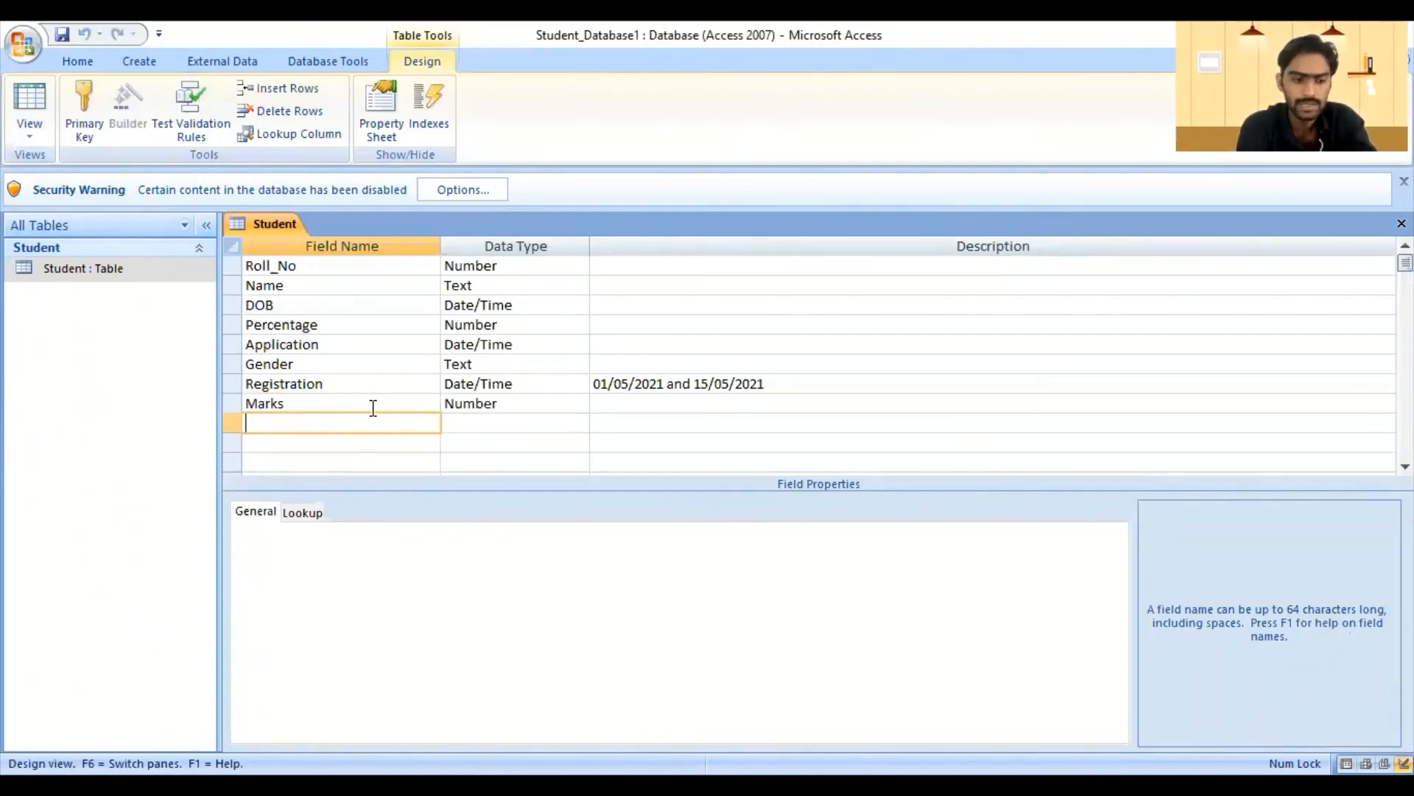
pyautogui.write('De')
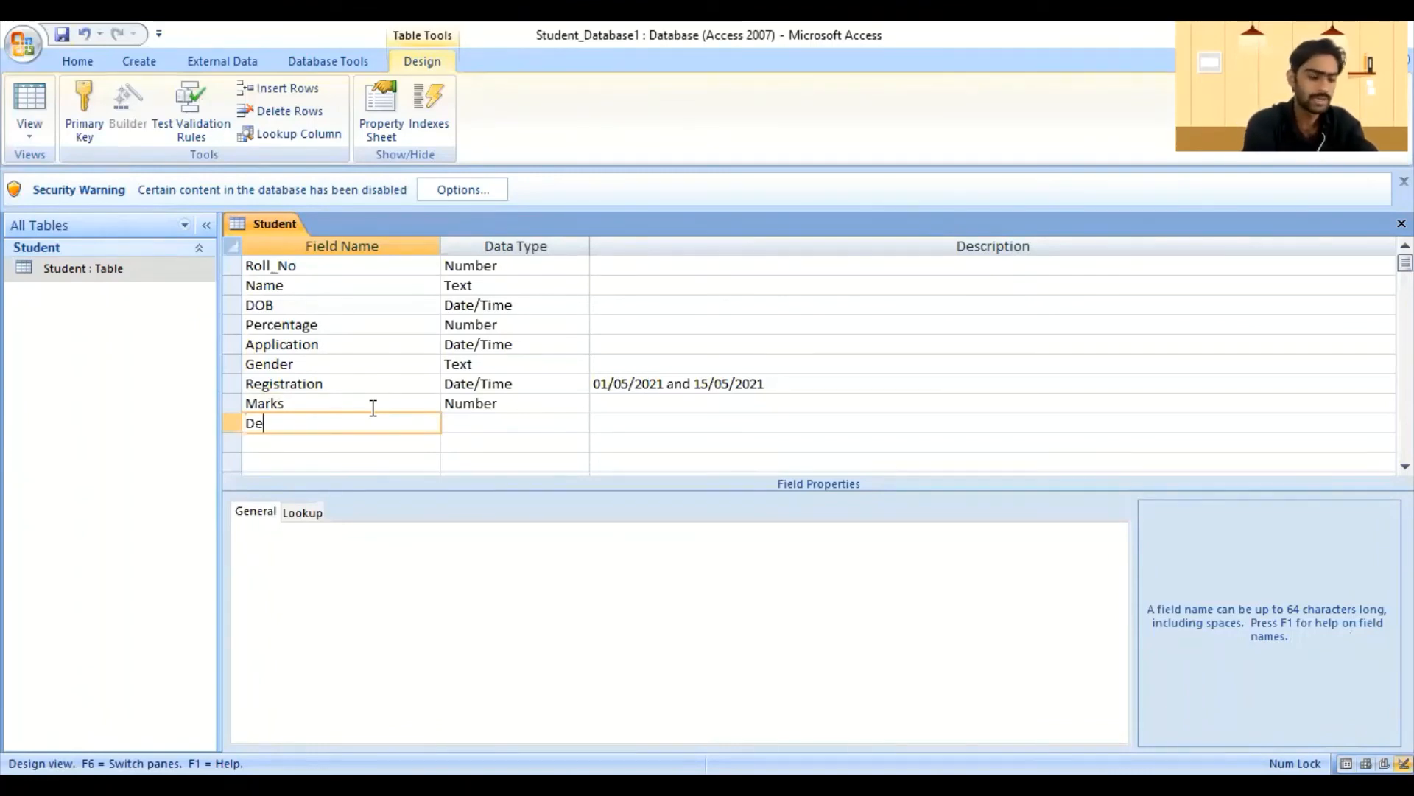
pyautogui.write('partmen')
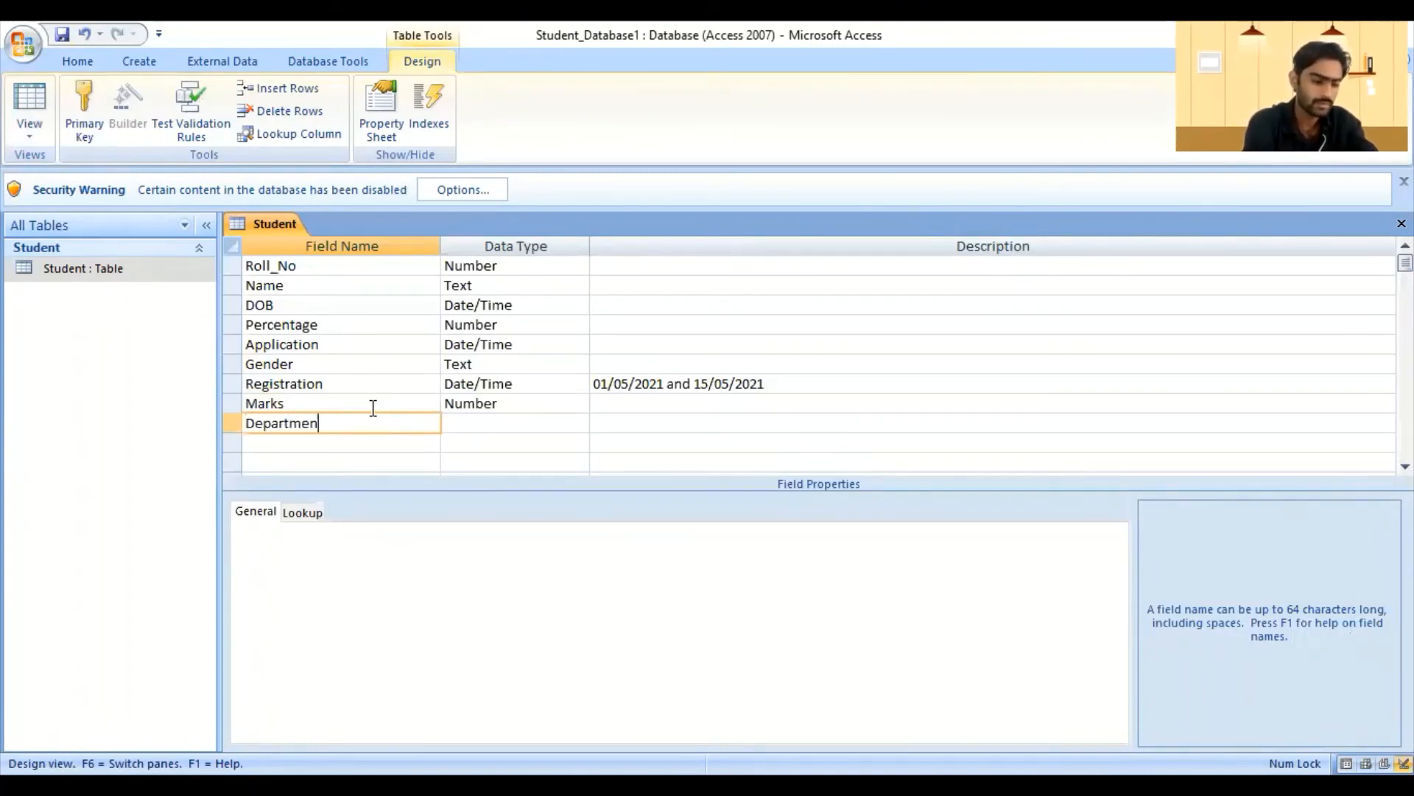
pyautogui.write('t')
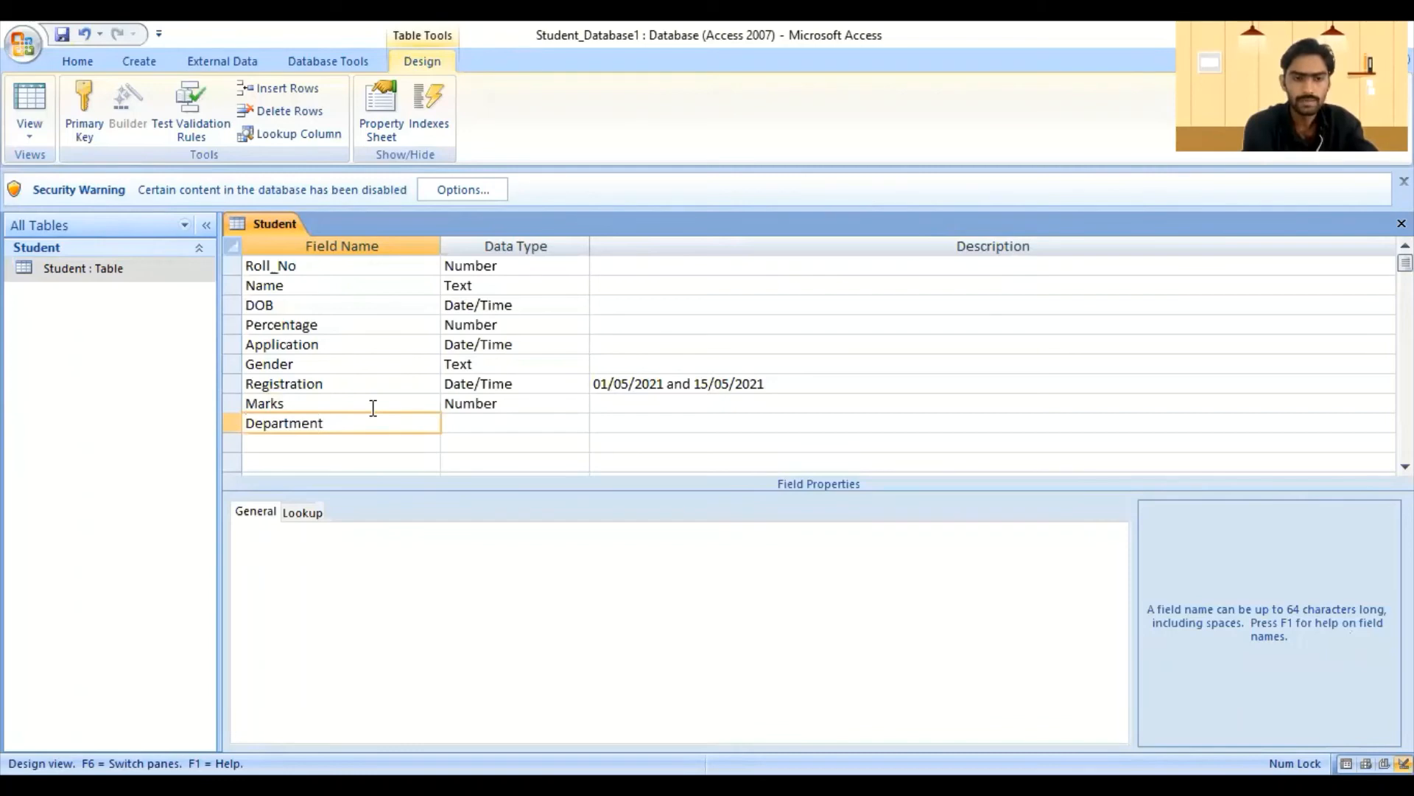
pyautogui.press('Tab')
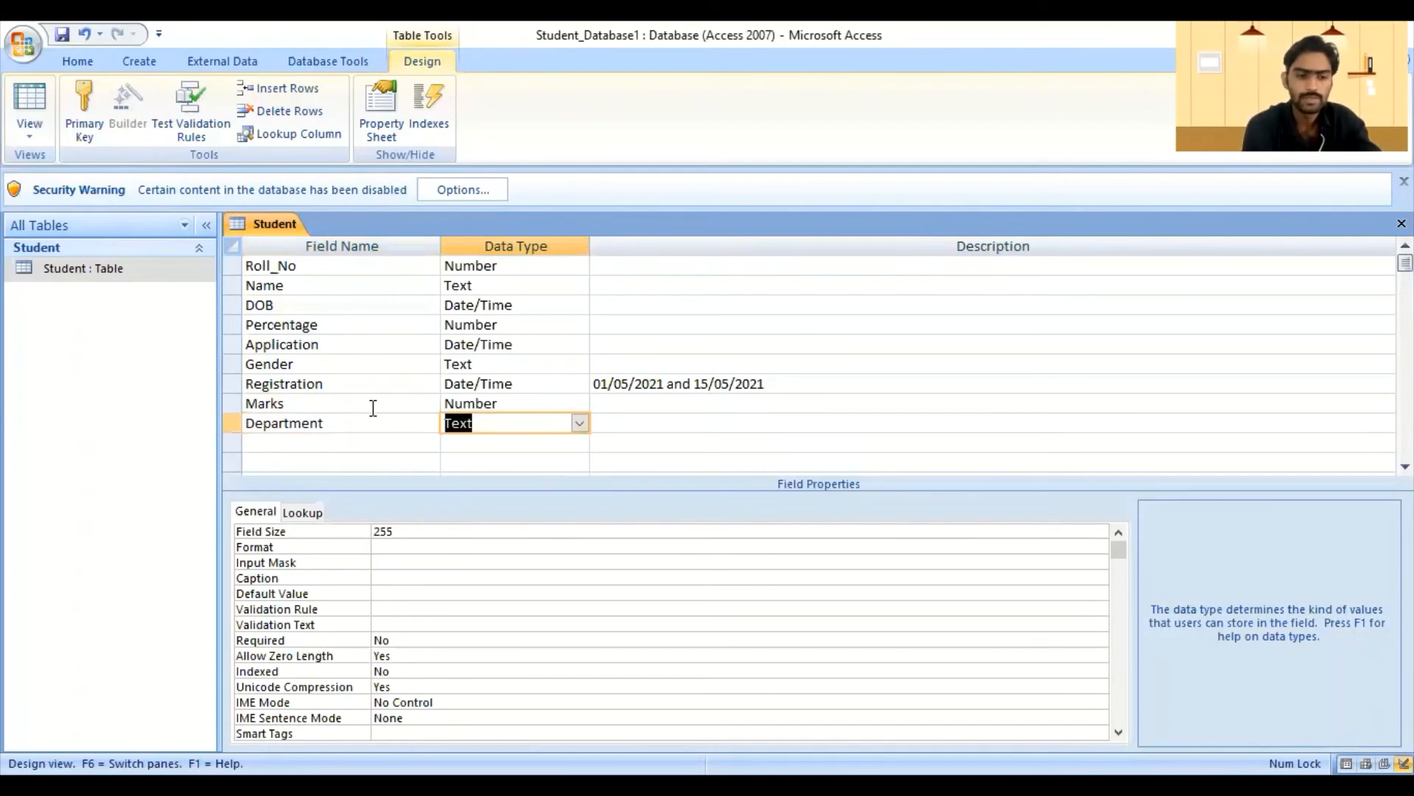
# - Enter com as the description of the Department field
pyautogui.click(644, 423)
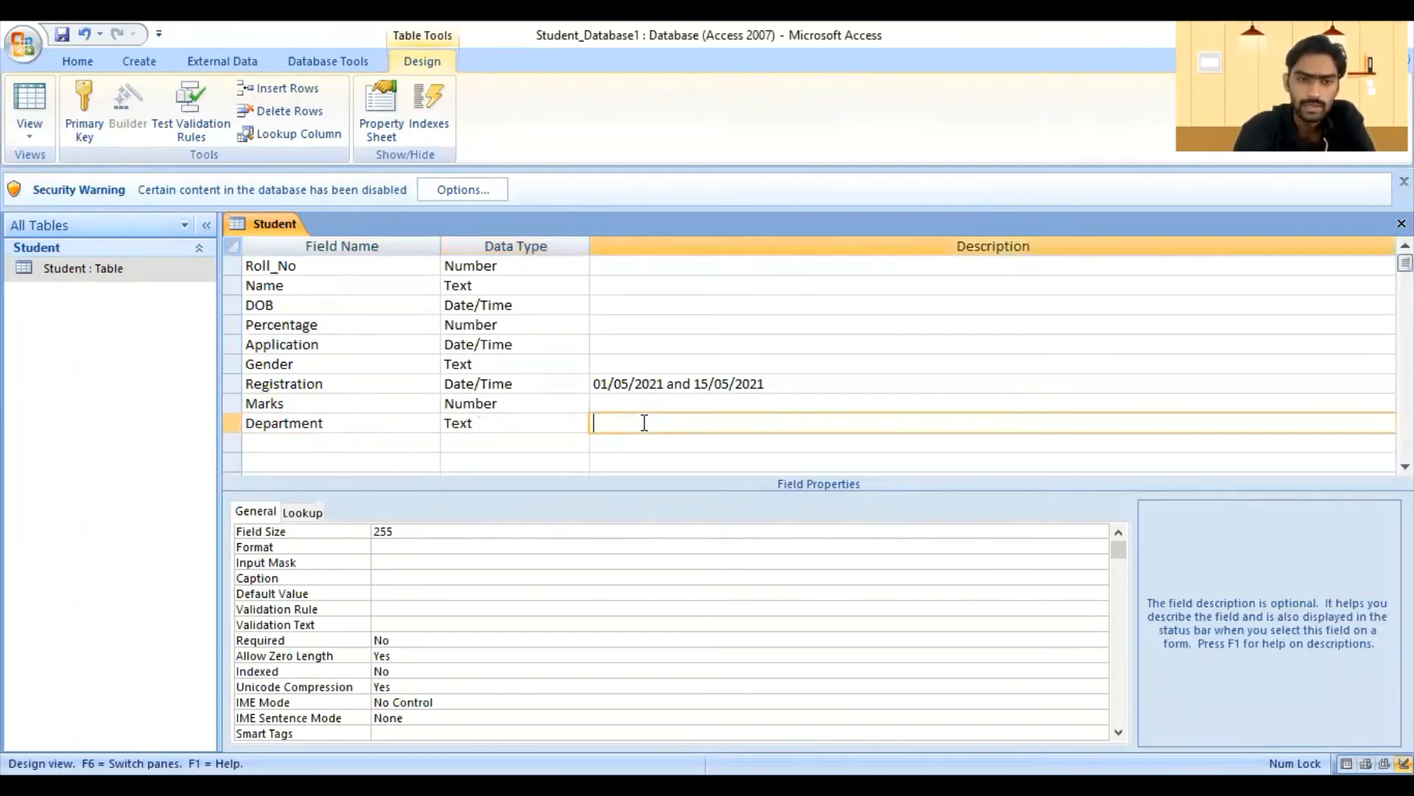
pyautogui.write('com')
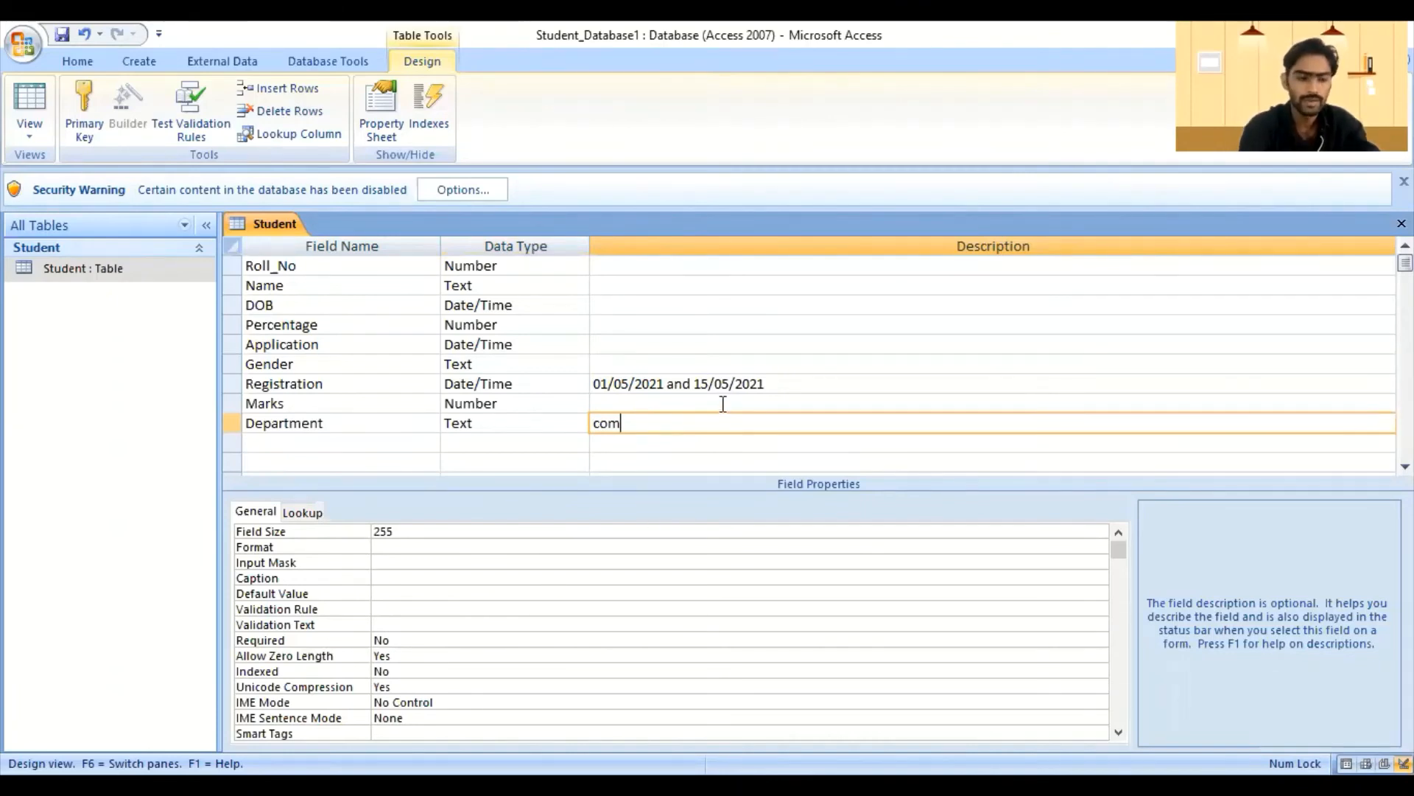
pyautogui.press('BackSpace')
pyautogui.press('BackSpace')
pyautogui.press('BackSpace')
pyautogui.write('a')
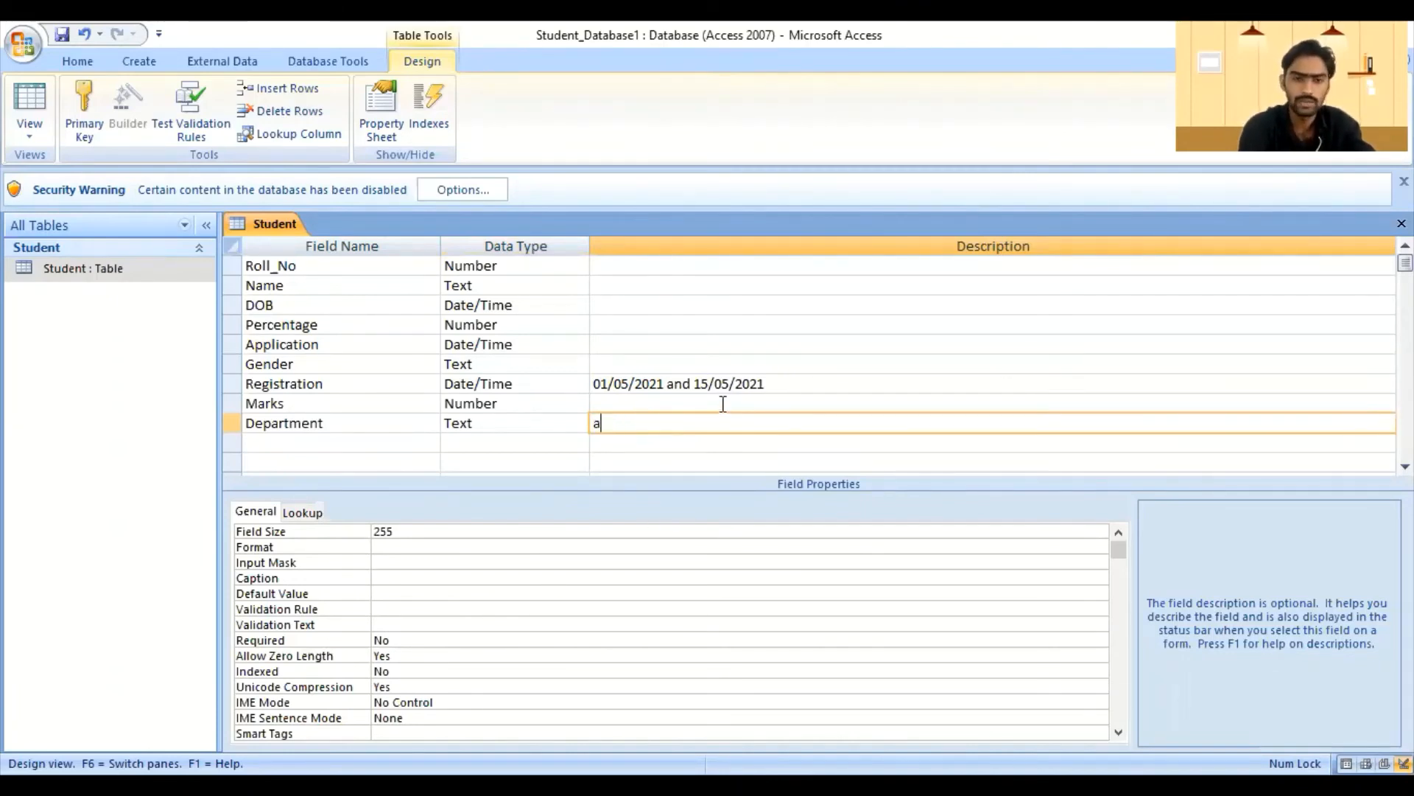
pyautogui.press('BackSpace')
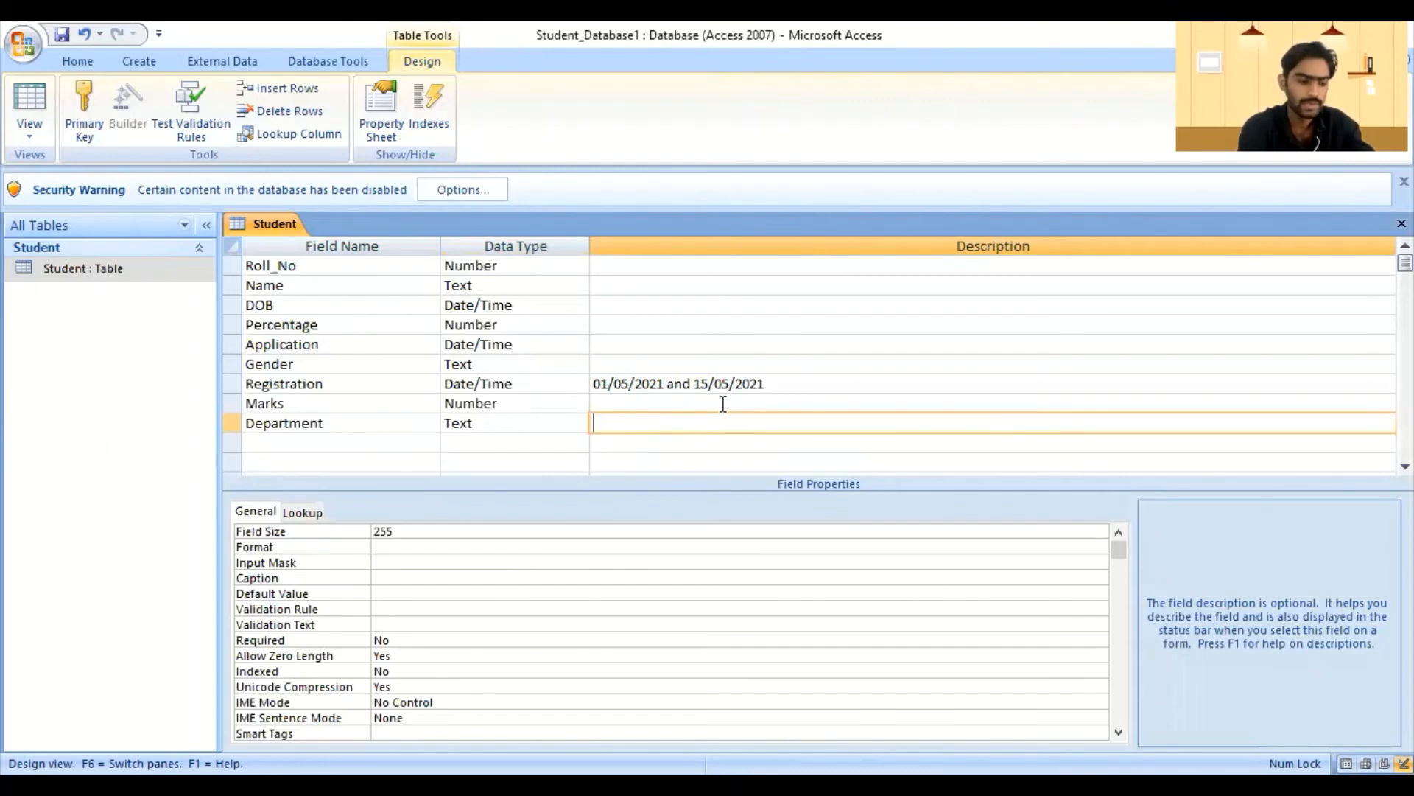
pyautogui.write('s')
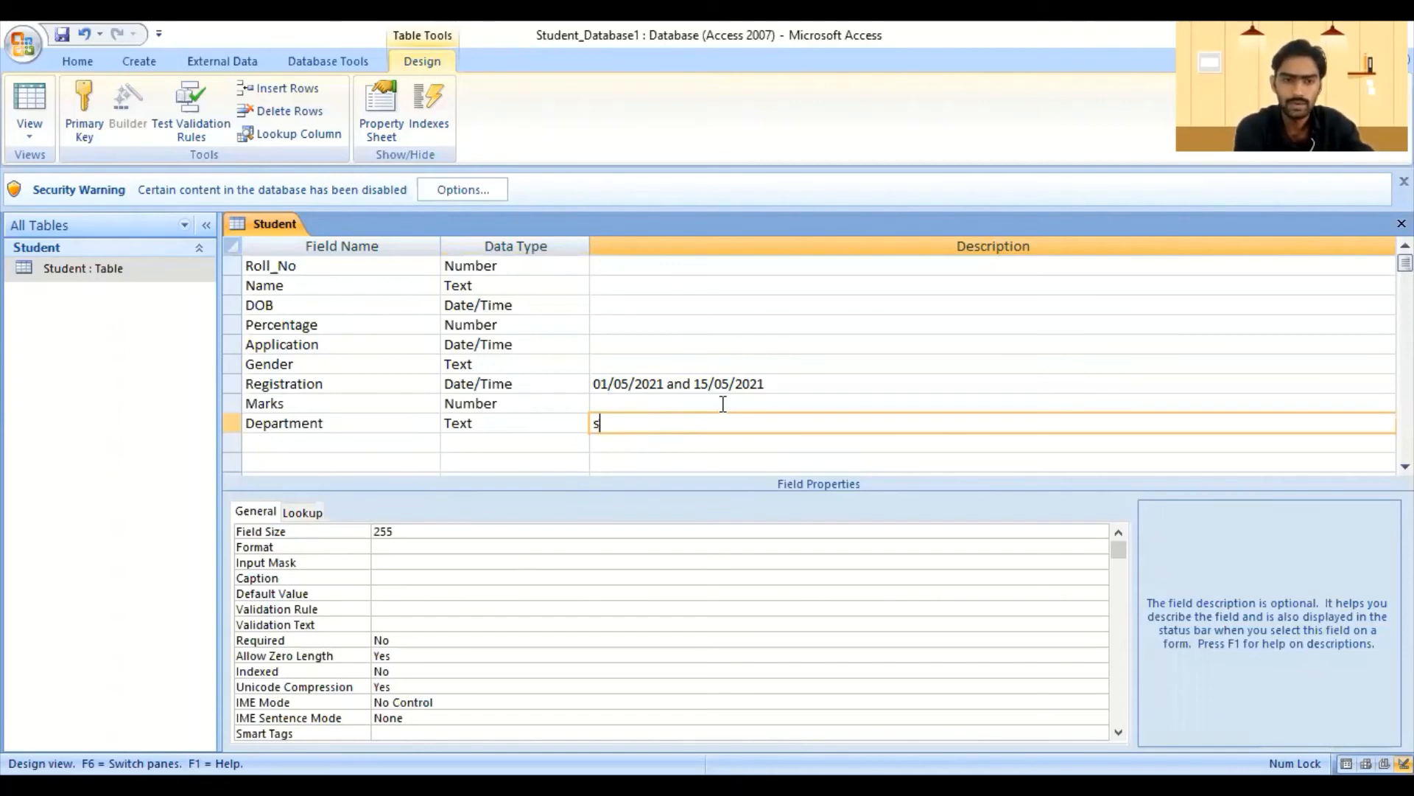
pyautogui.press('BackSpace')
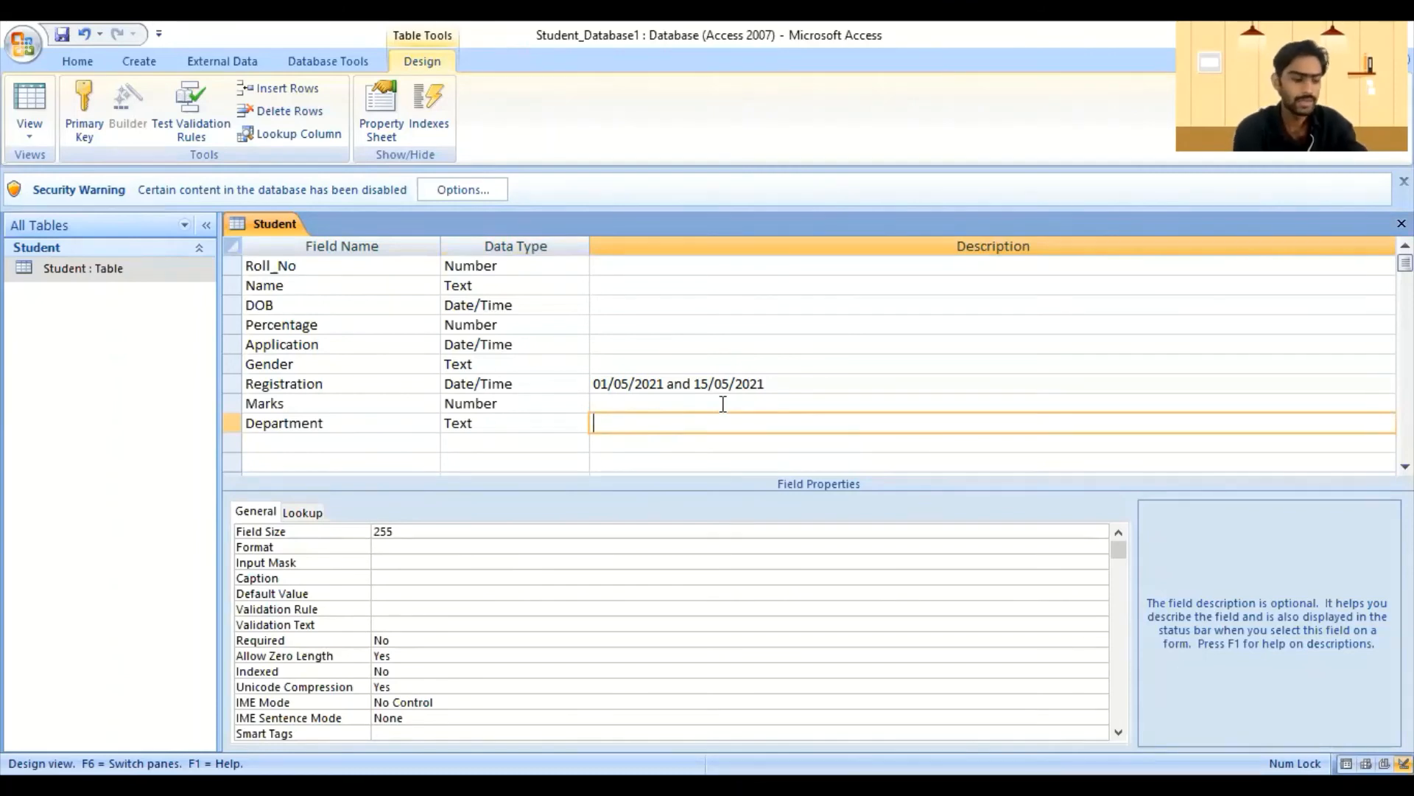
pyautogui.write('com')
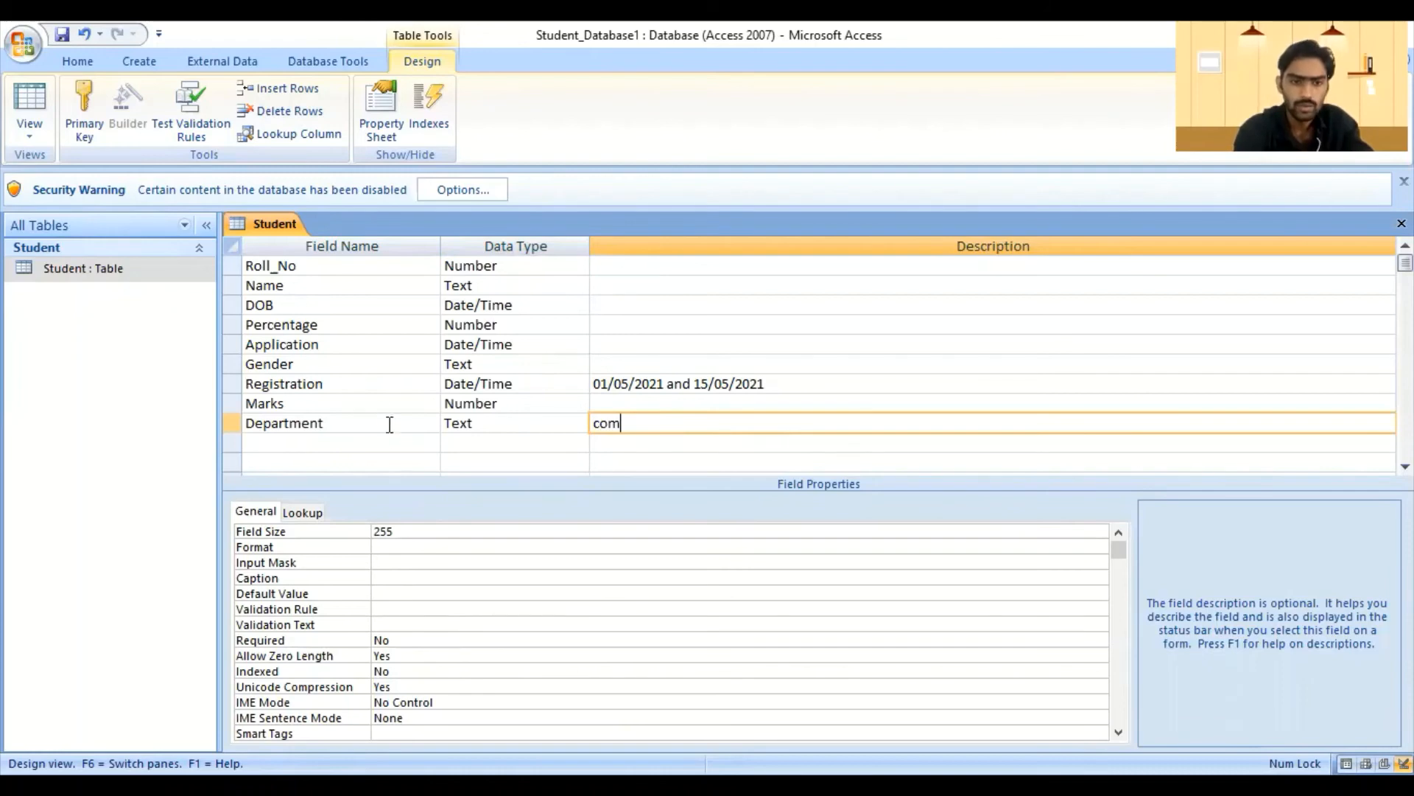
# - Set the Department field's validation rule to Like "com*"
pyautogui.click(367, 422)
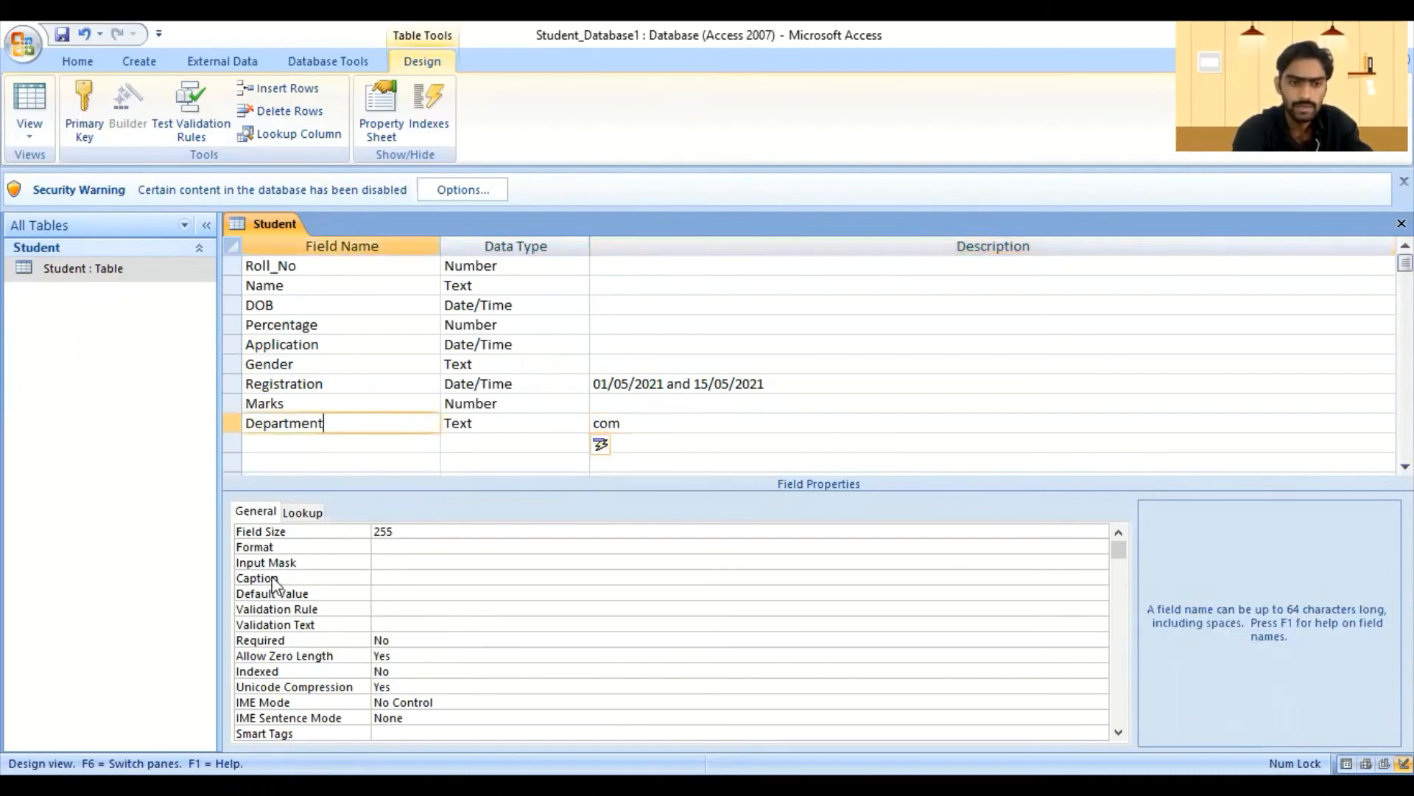
pyautogui.click(393, 609)
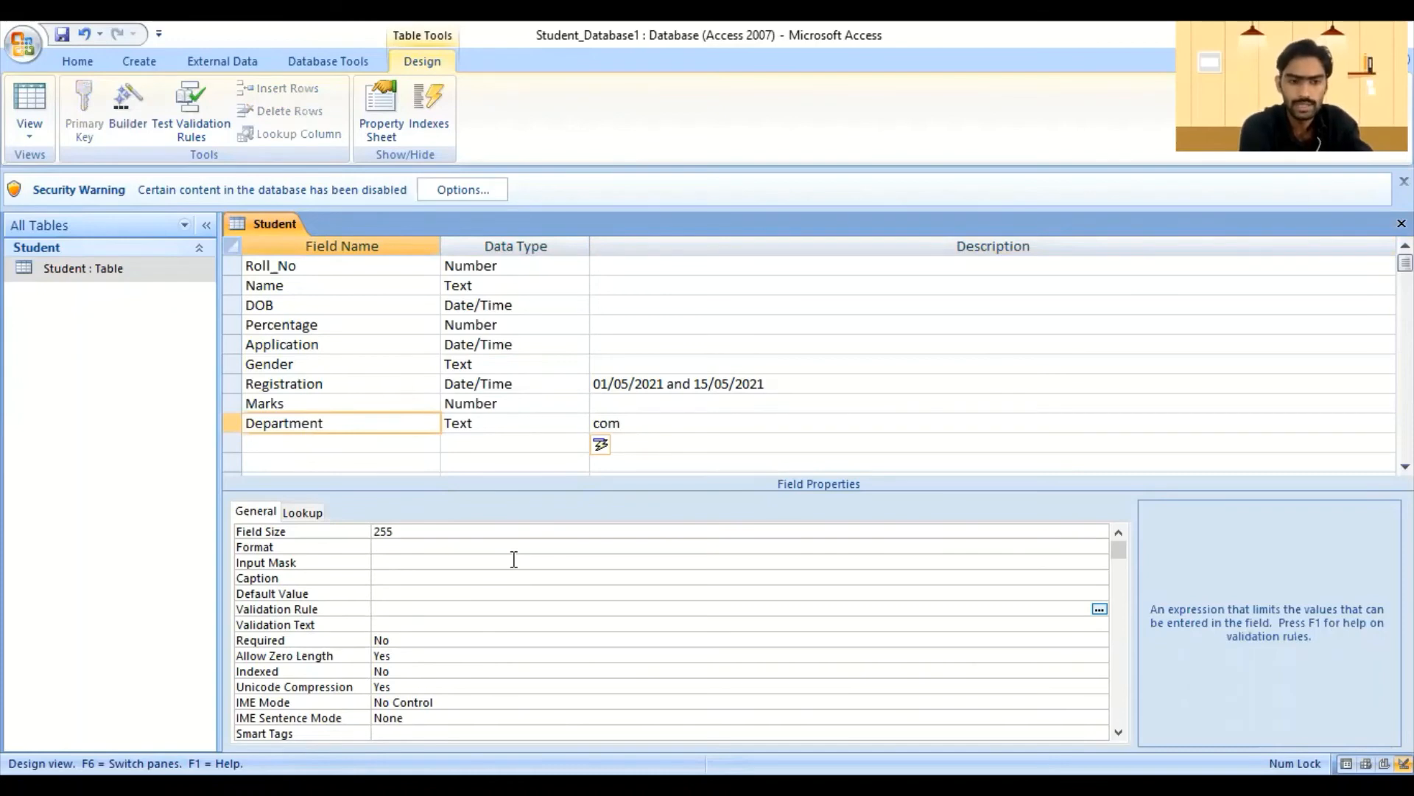
pyautogui.write('like')
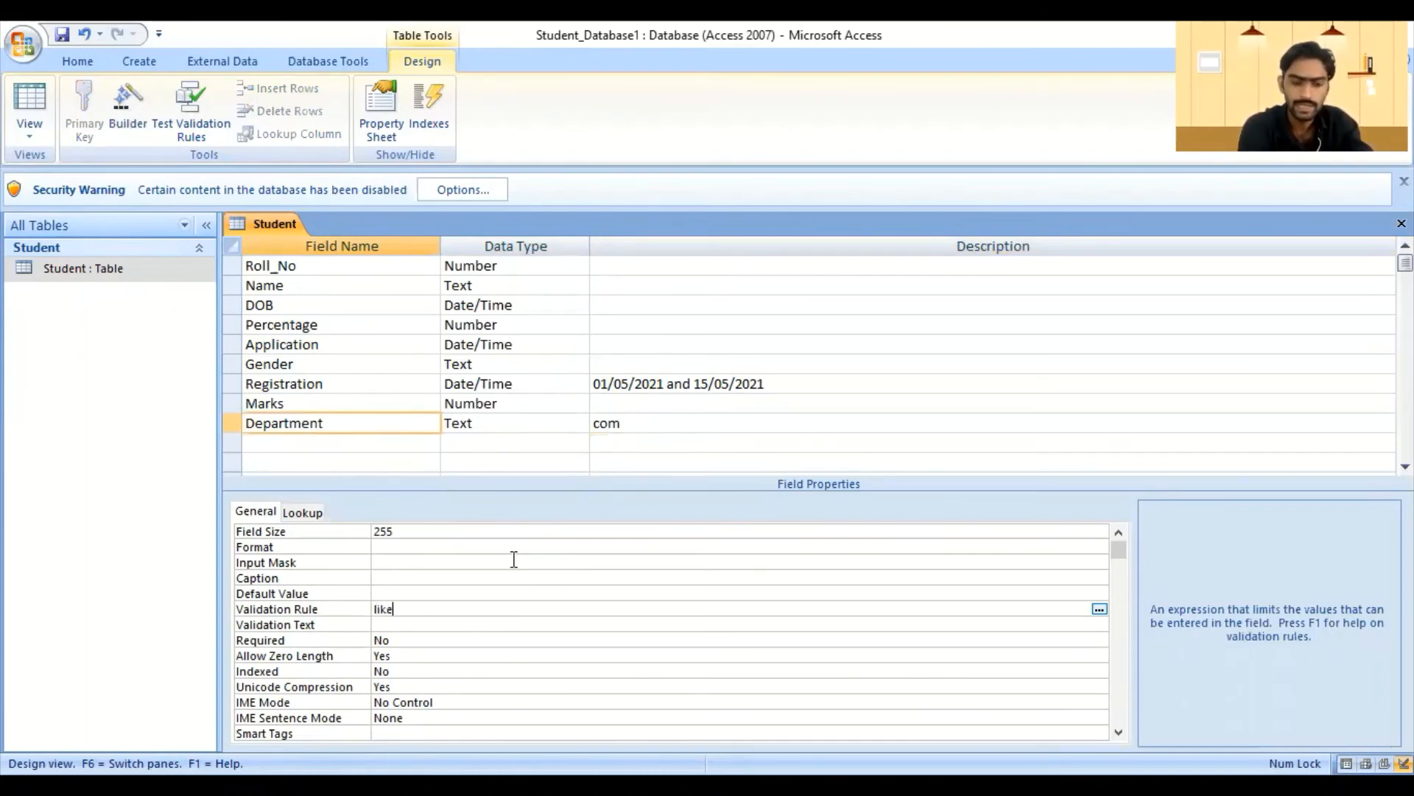
pyautogui.write('""')
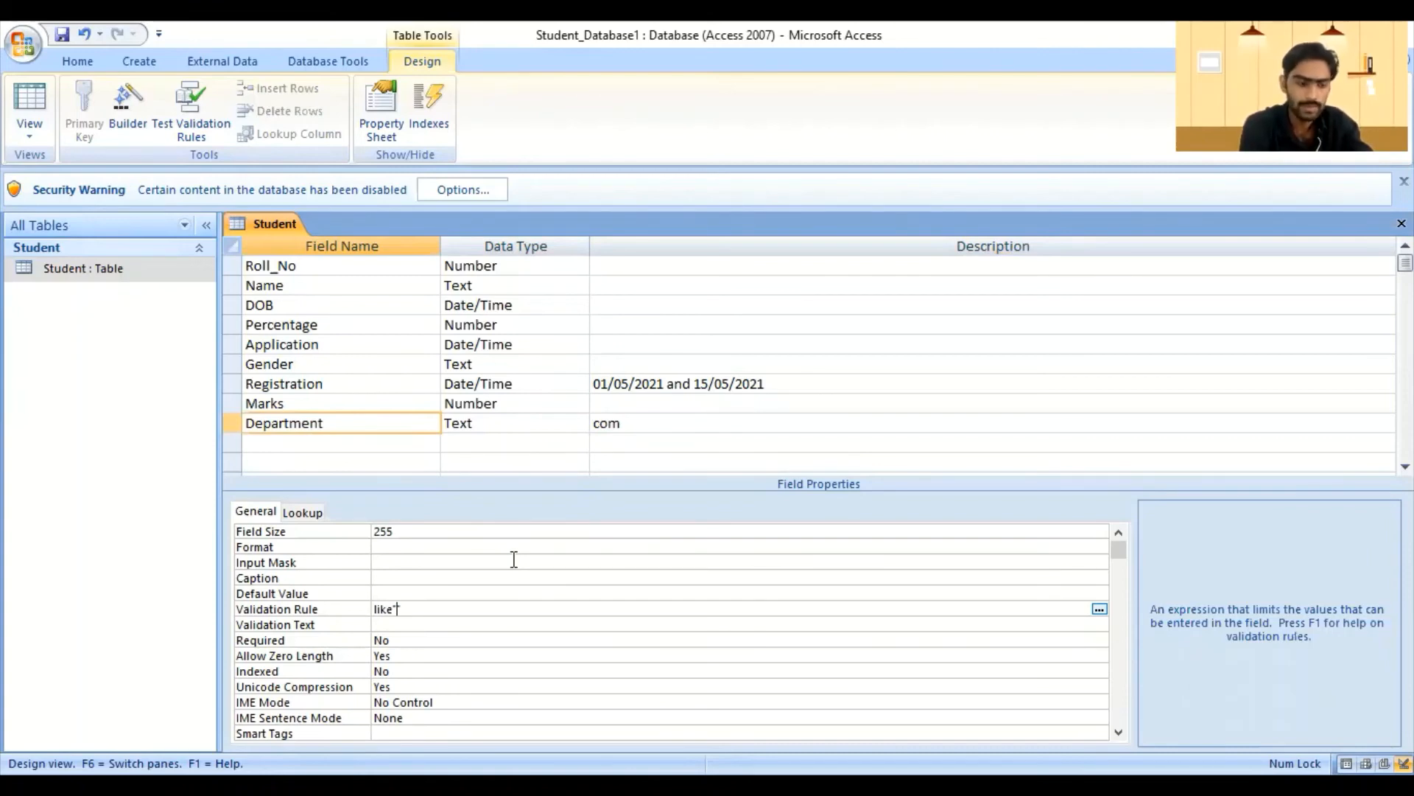
pyautogui.write('com')
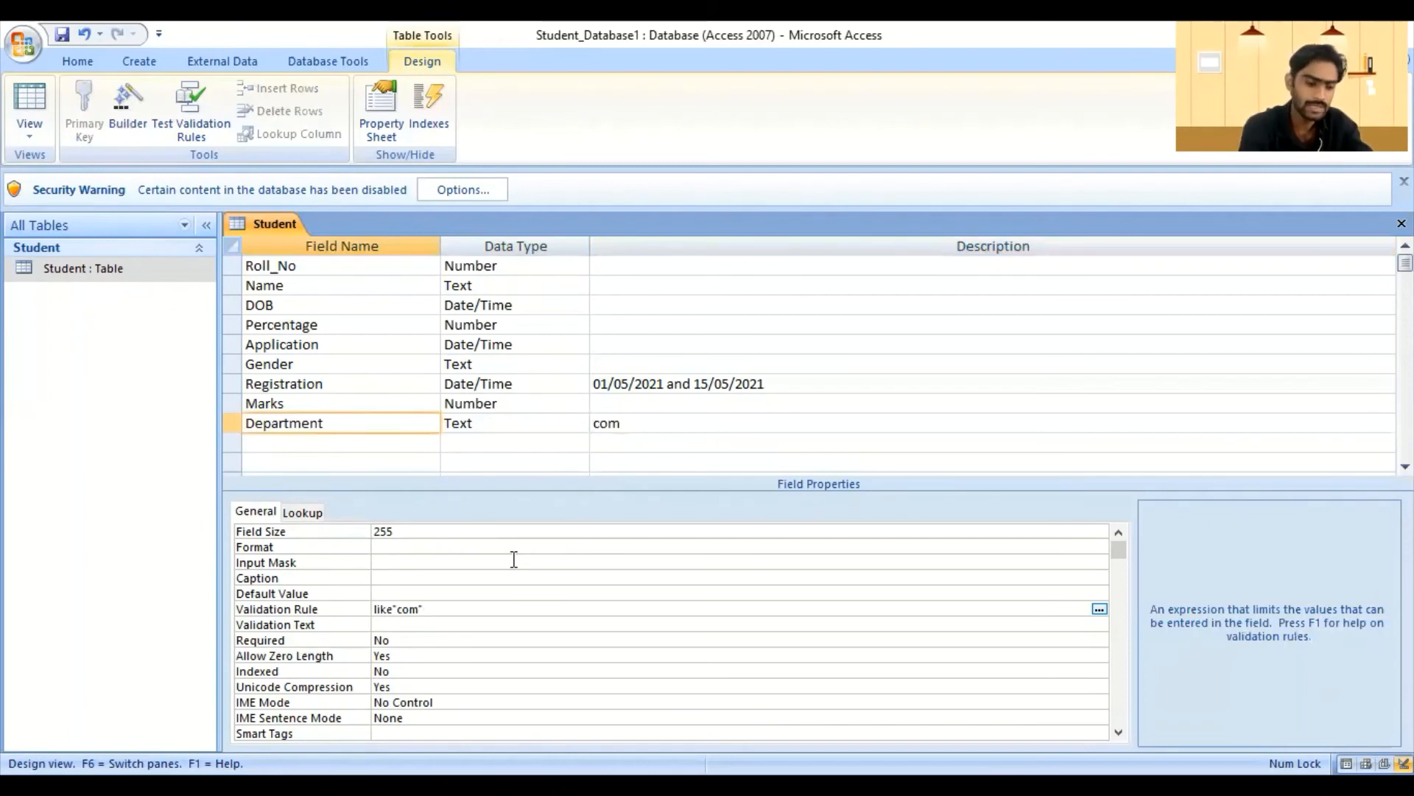
pyautogui.write('*')
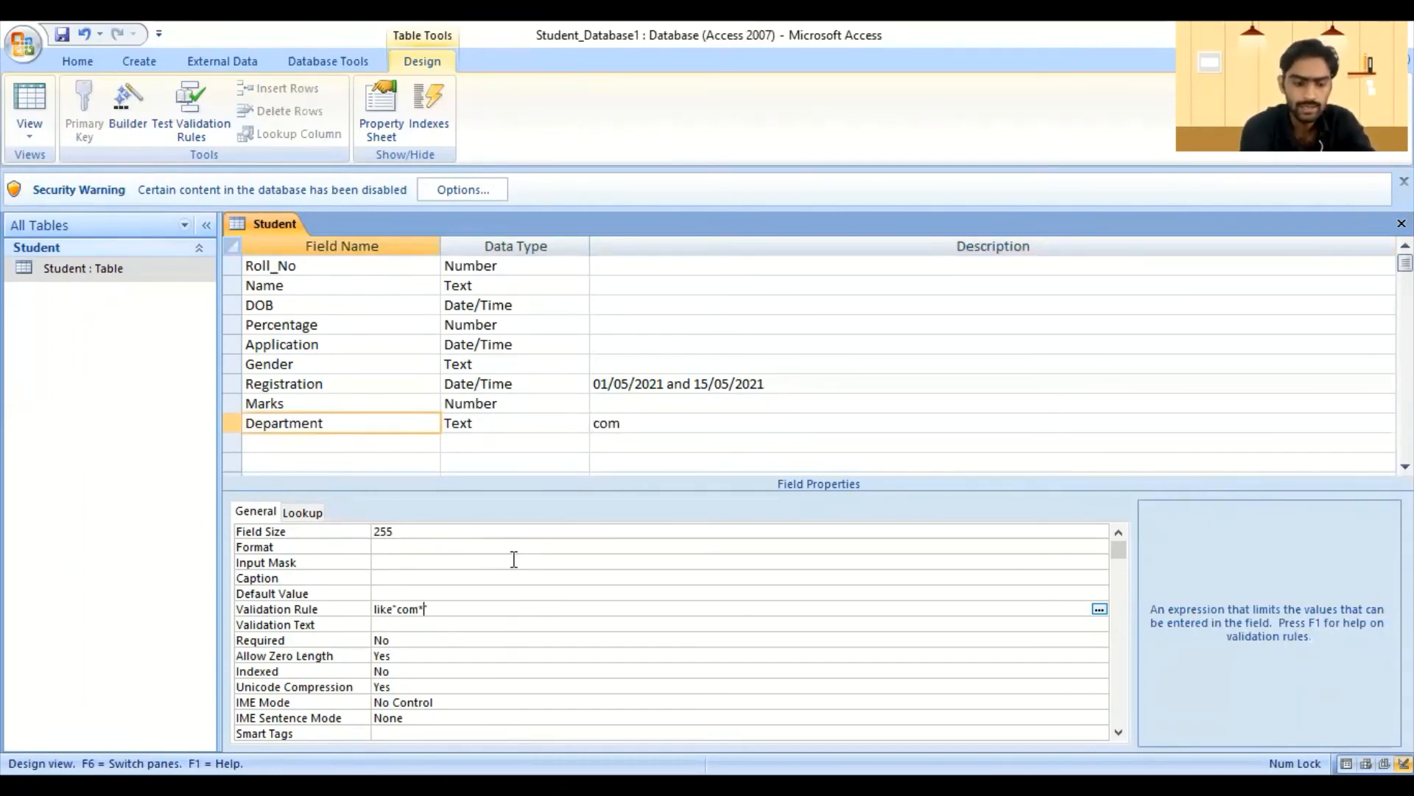
pyautogui.press('Return')
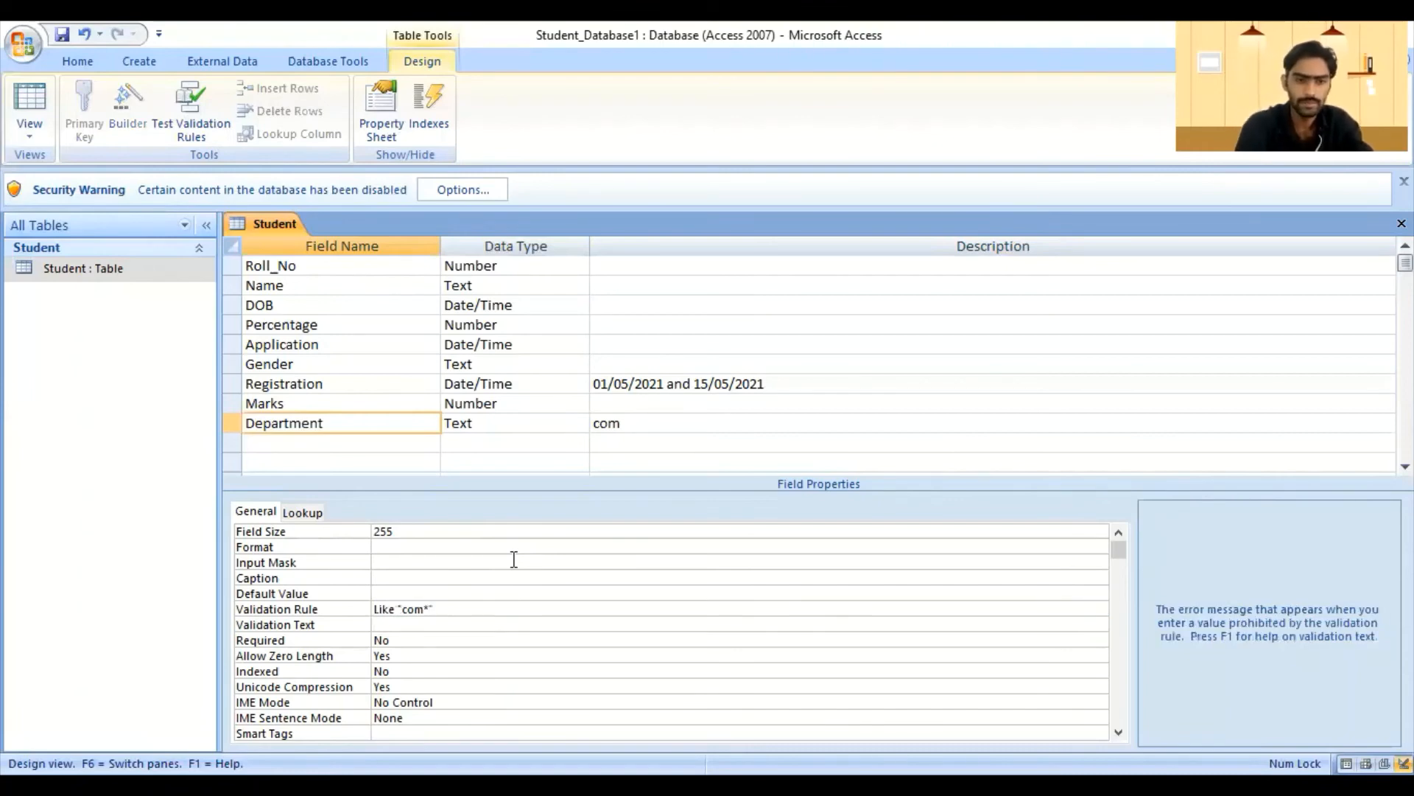
# - Clear the Department field's validation rule and enter it again as like"com*"
pyautogui.press('Up')
pyautogui.press('Delete')
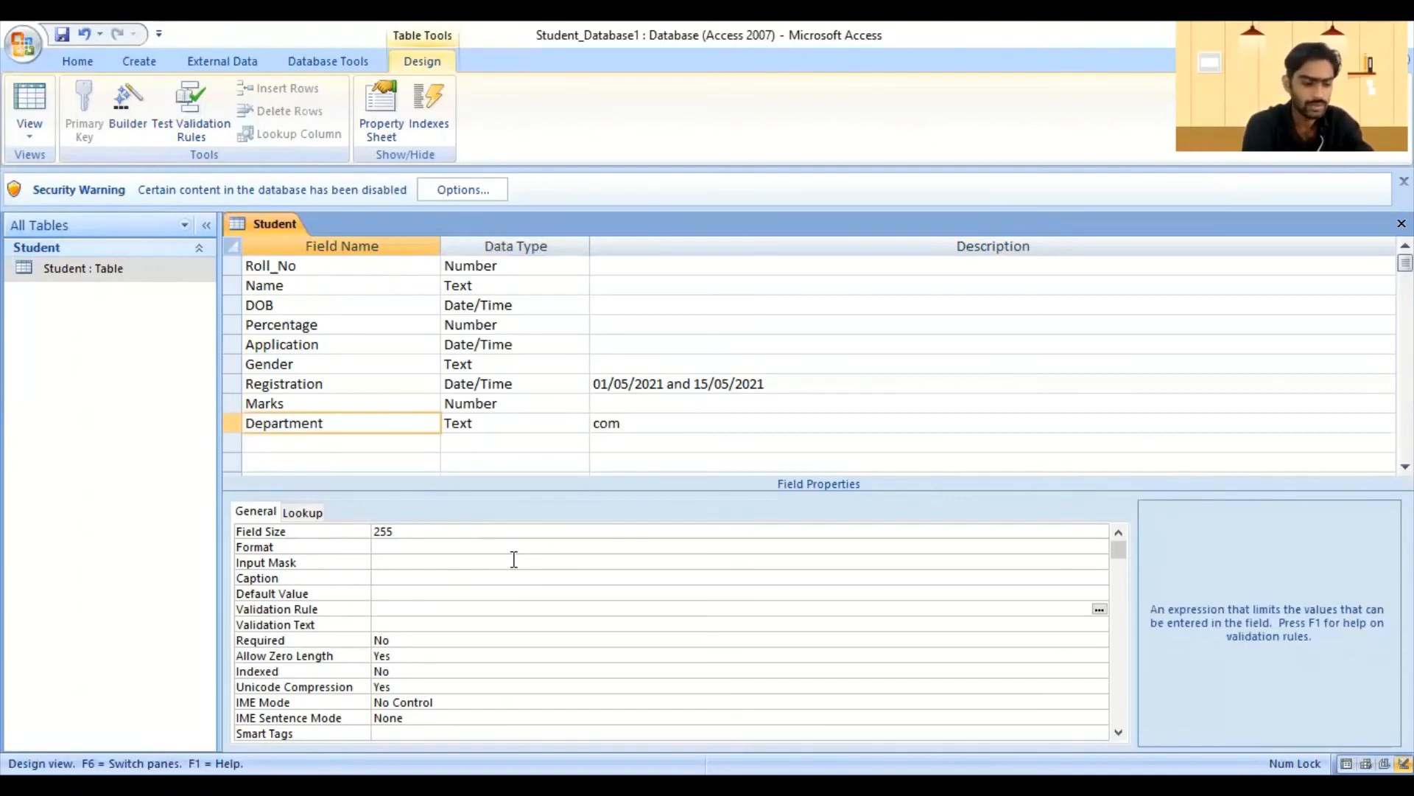
pyautogui.write('like')
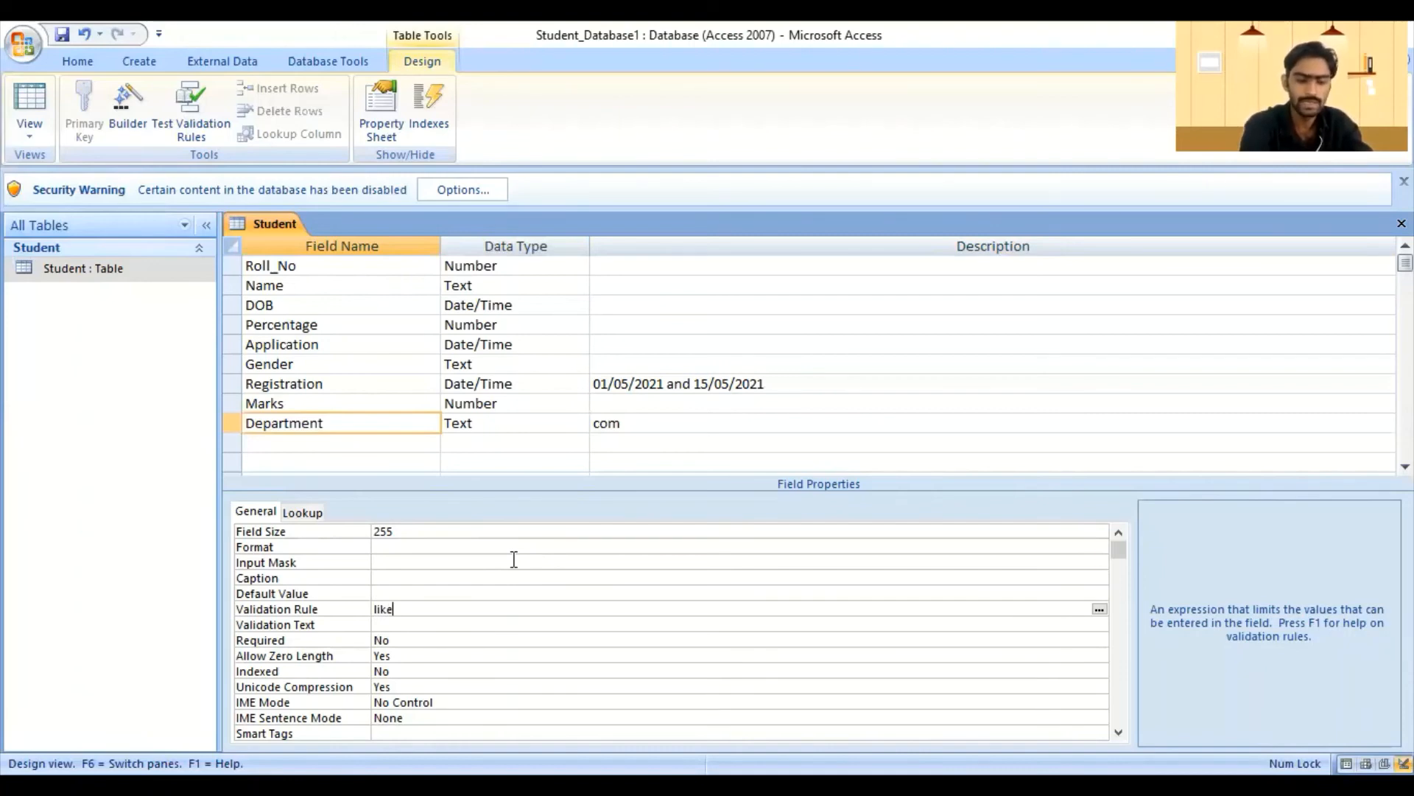
pyautogui.write('"')
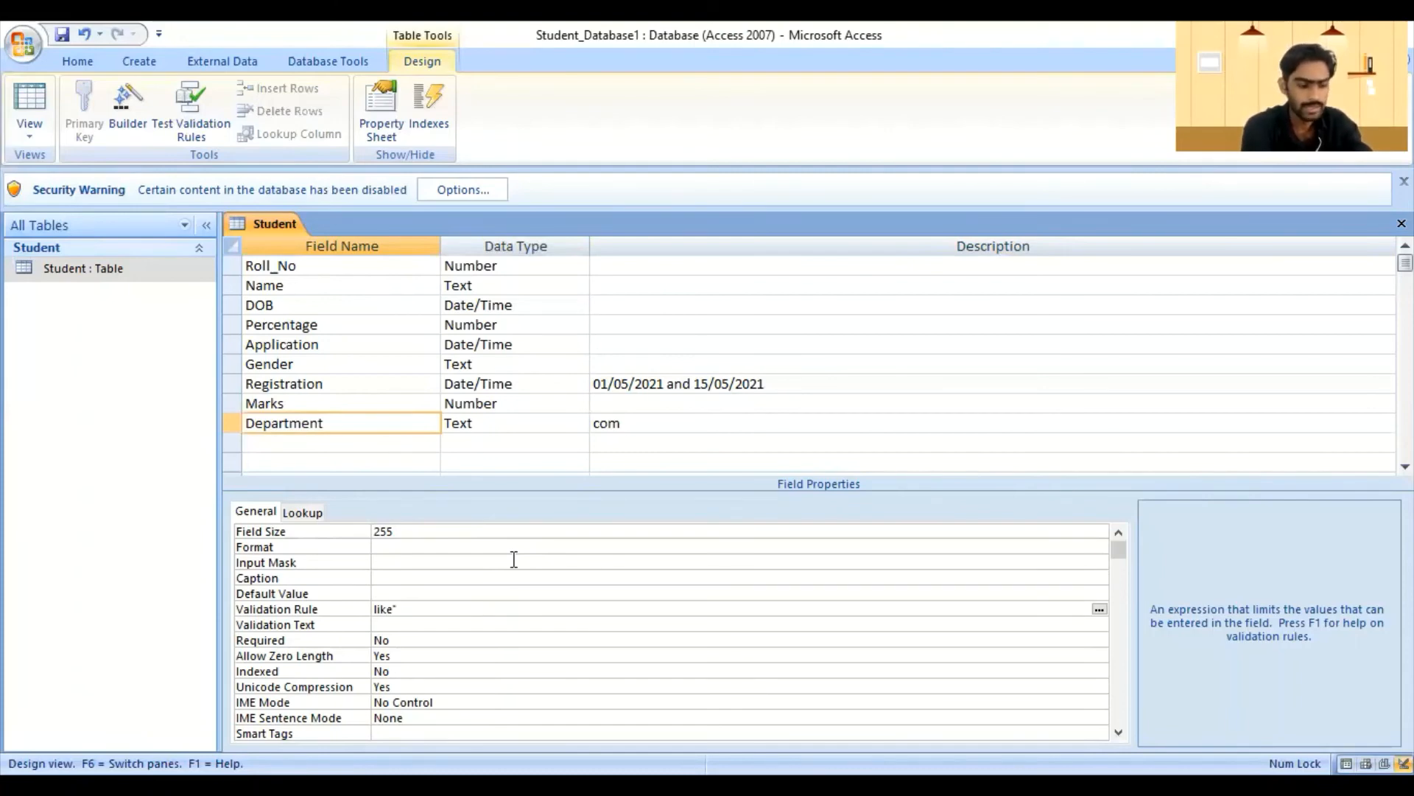
pyautogui.write('com')
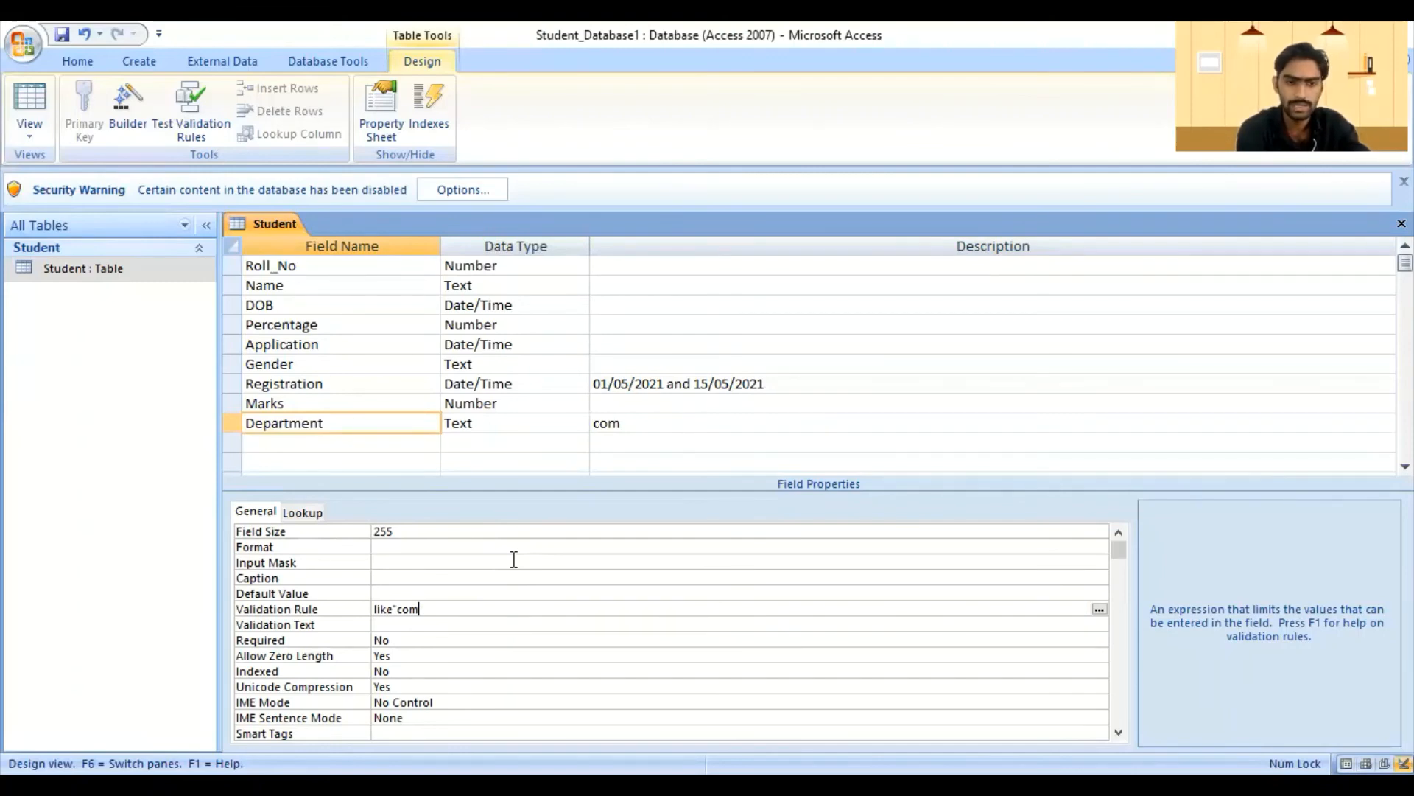
pyautogui.write('*')
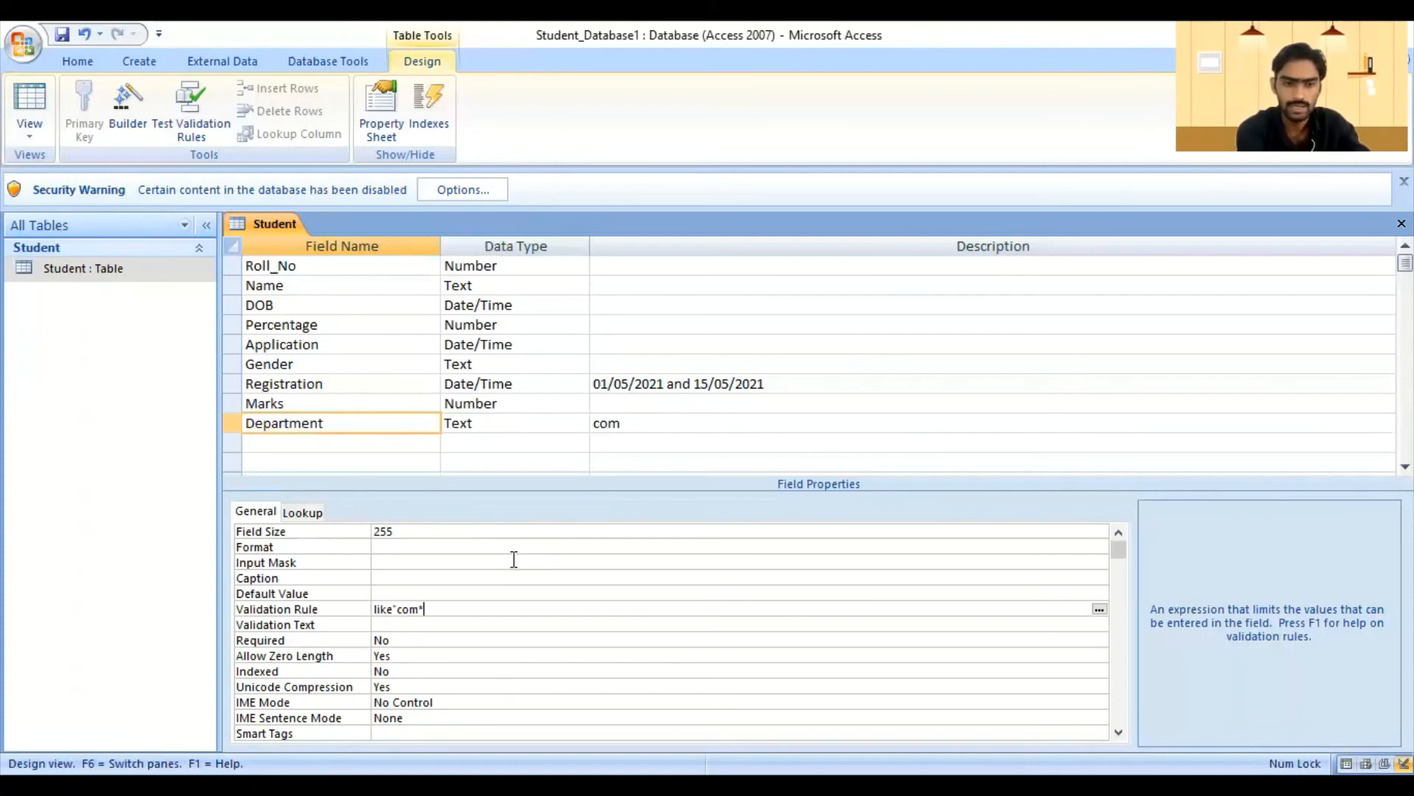
pyautogui.write('"')
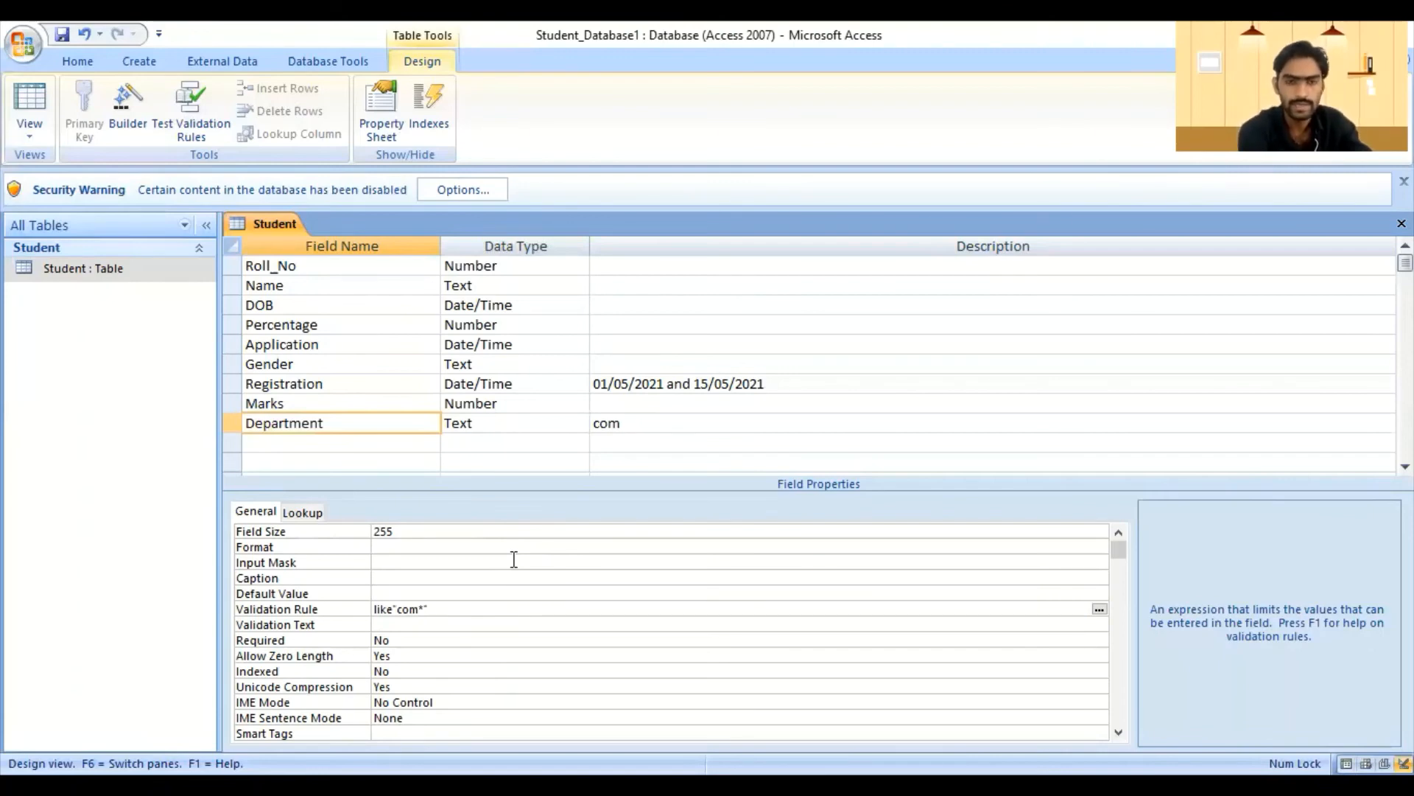
# - Set the Department field's validation text to "Please insert only com started Department."
pyautogui.click(419, 624)
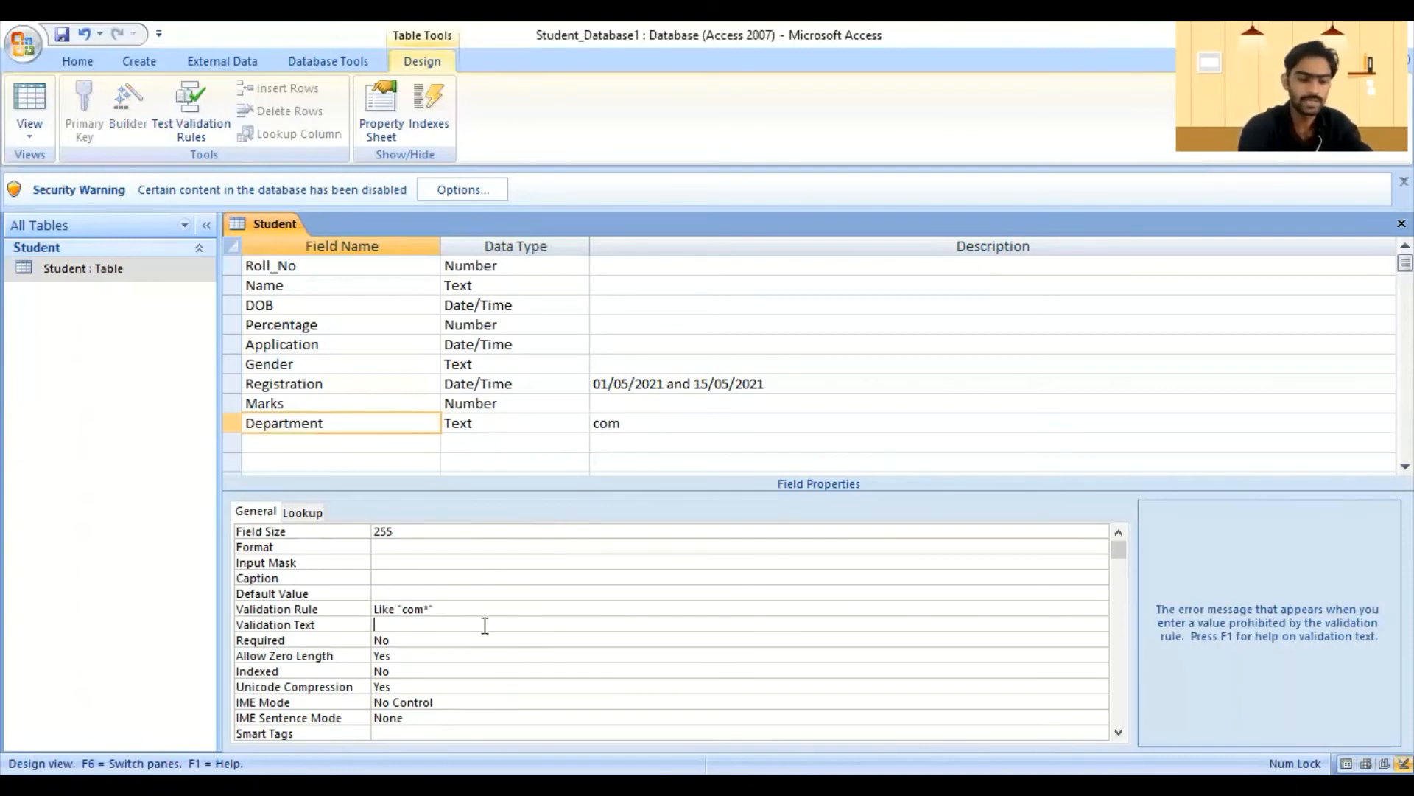
pyautogui.write('Pla')
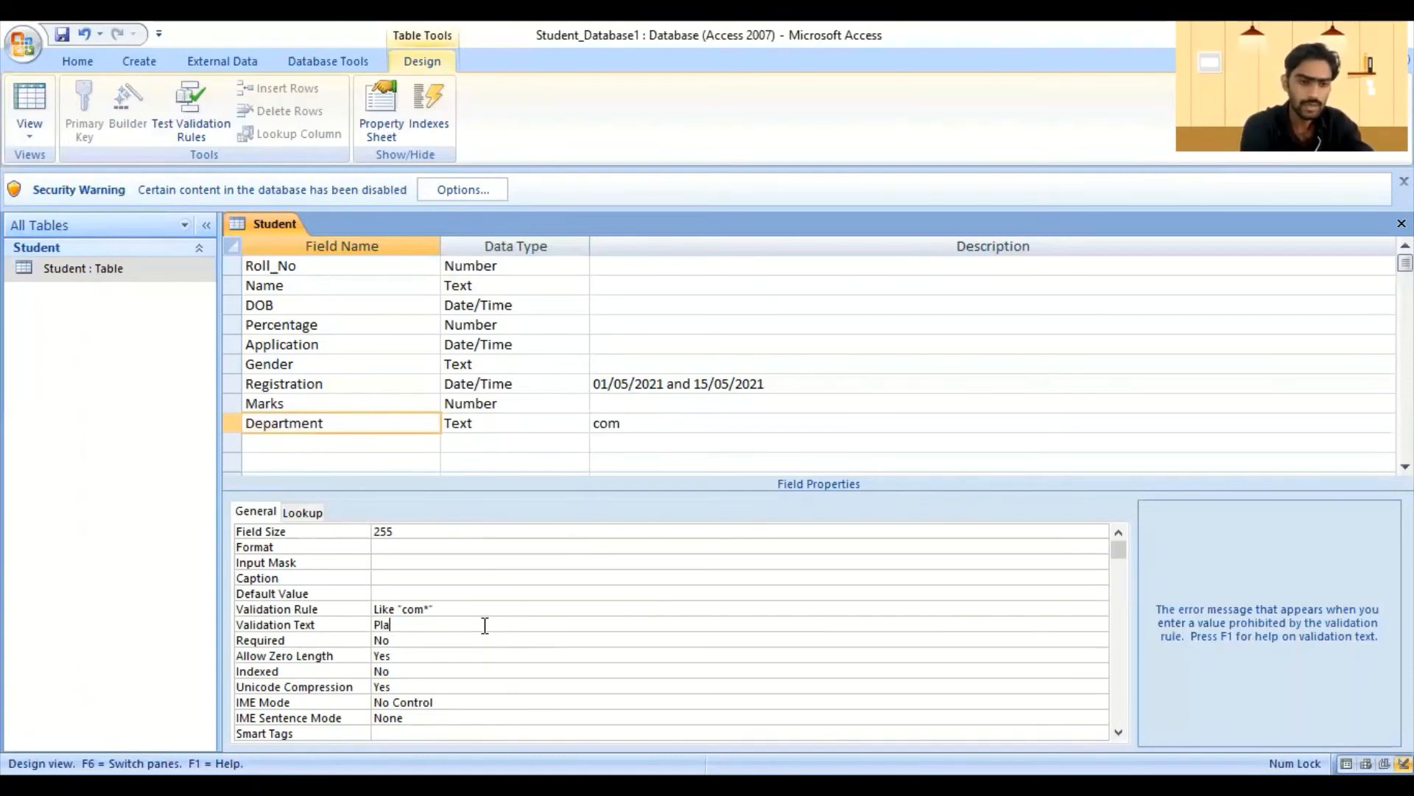
pyautogui.press('BackSpace')
pyautogui.write('ese')
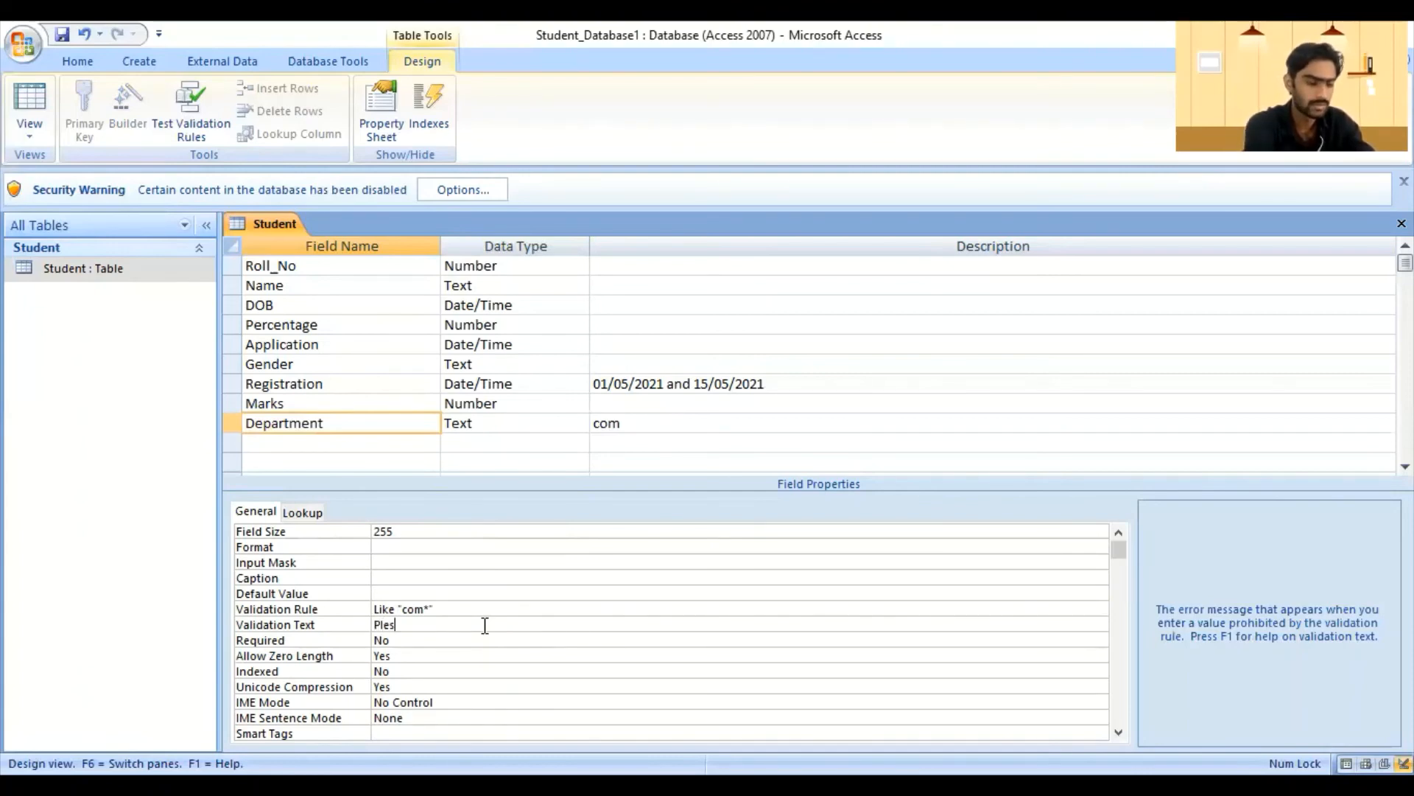
pyautogui.press('BackSpace')
pyautogui.press('BackSpace')
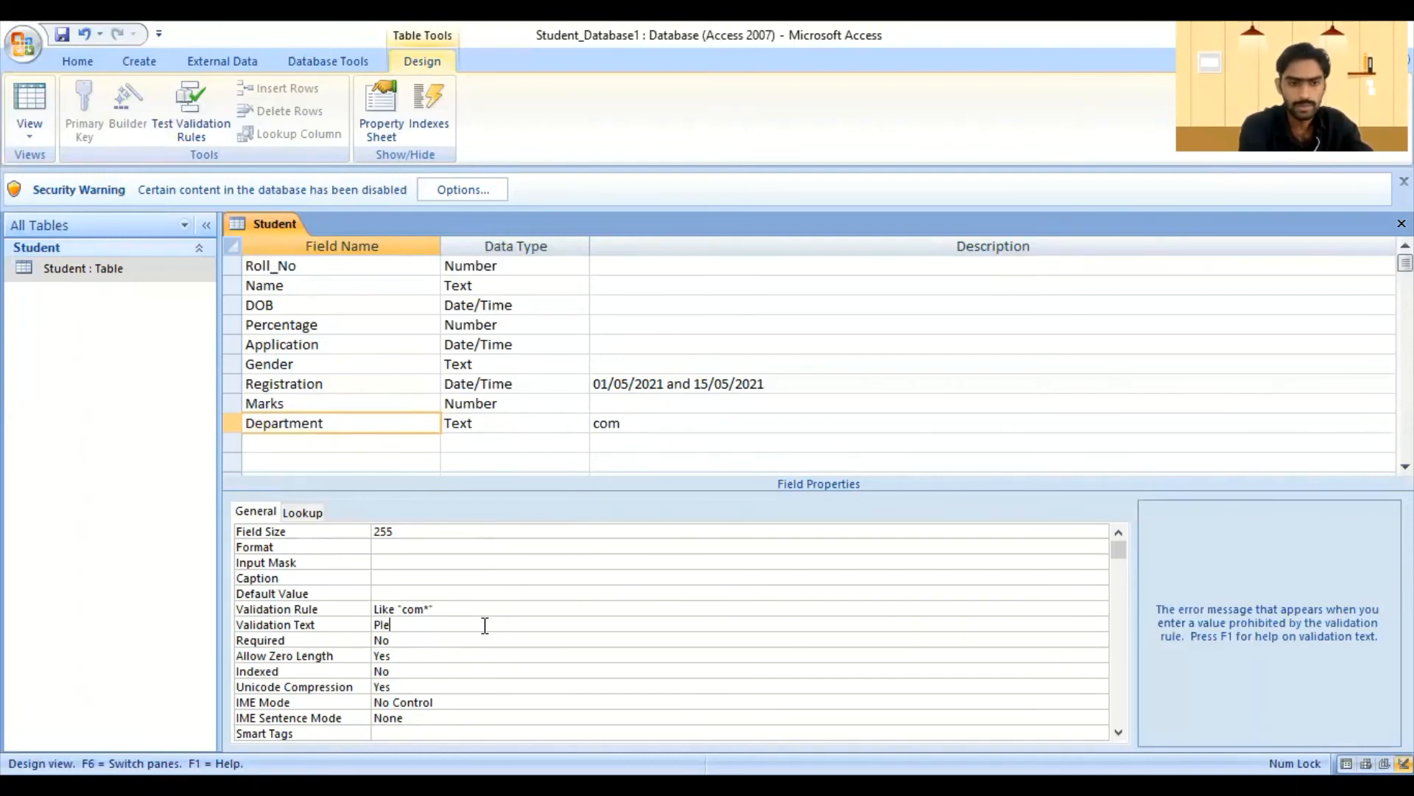
pyautogui.write('ase')
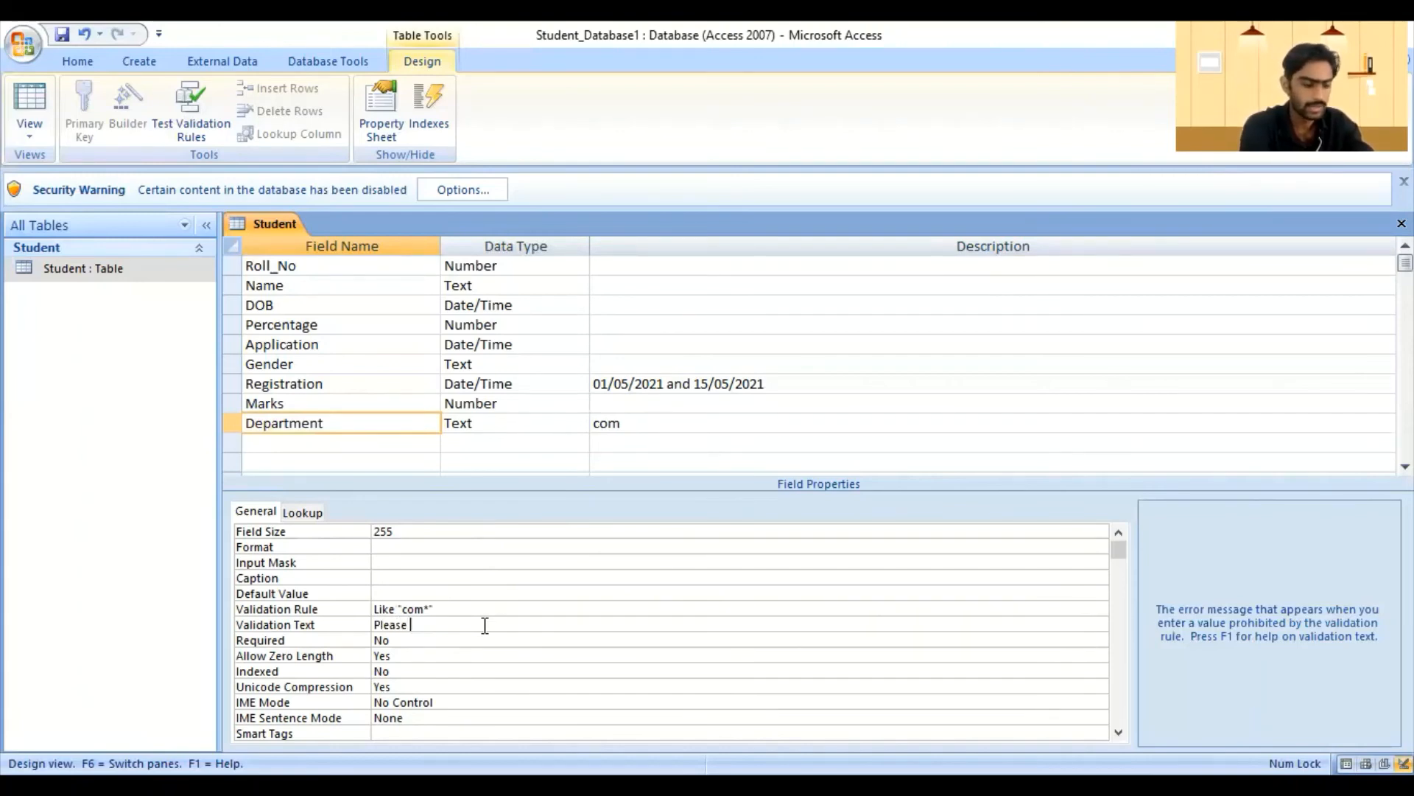
pyautogui.write(' insert ')
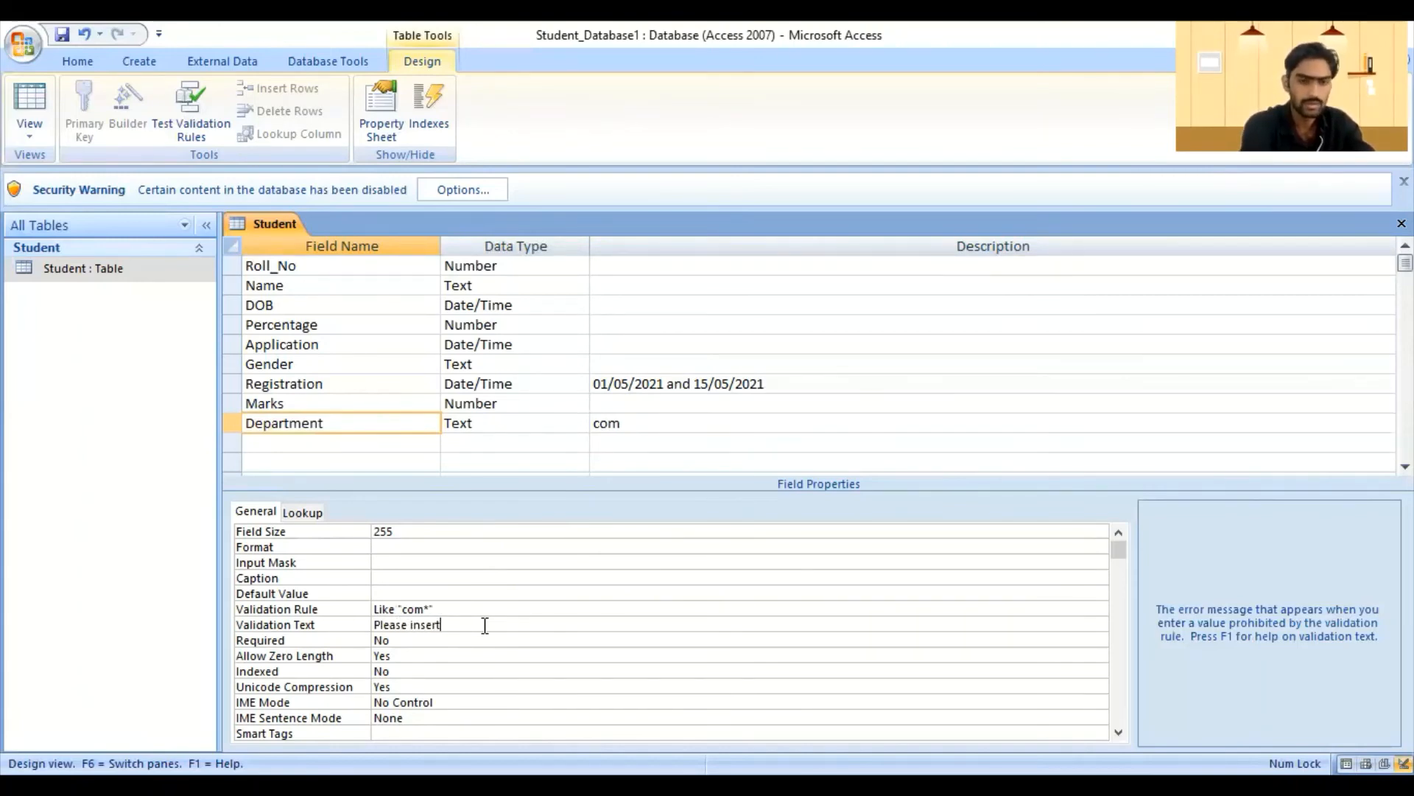
pyautogui.write('onl')
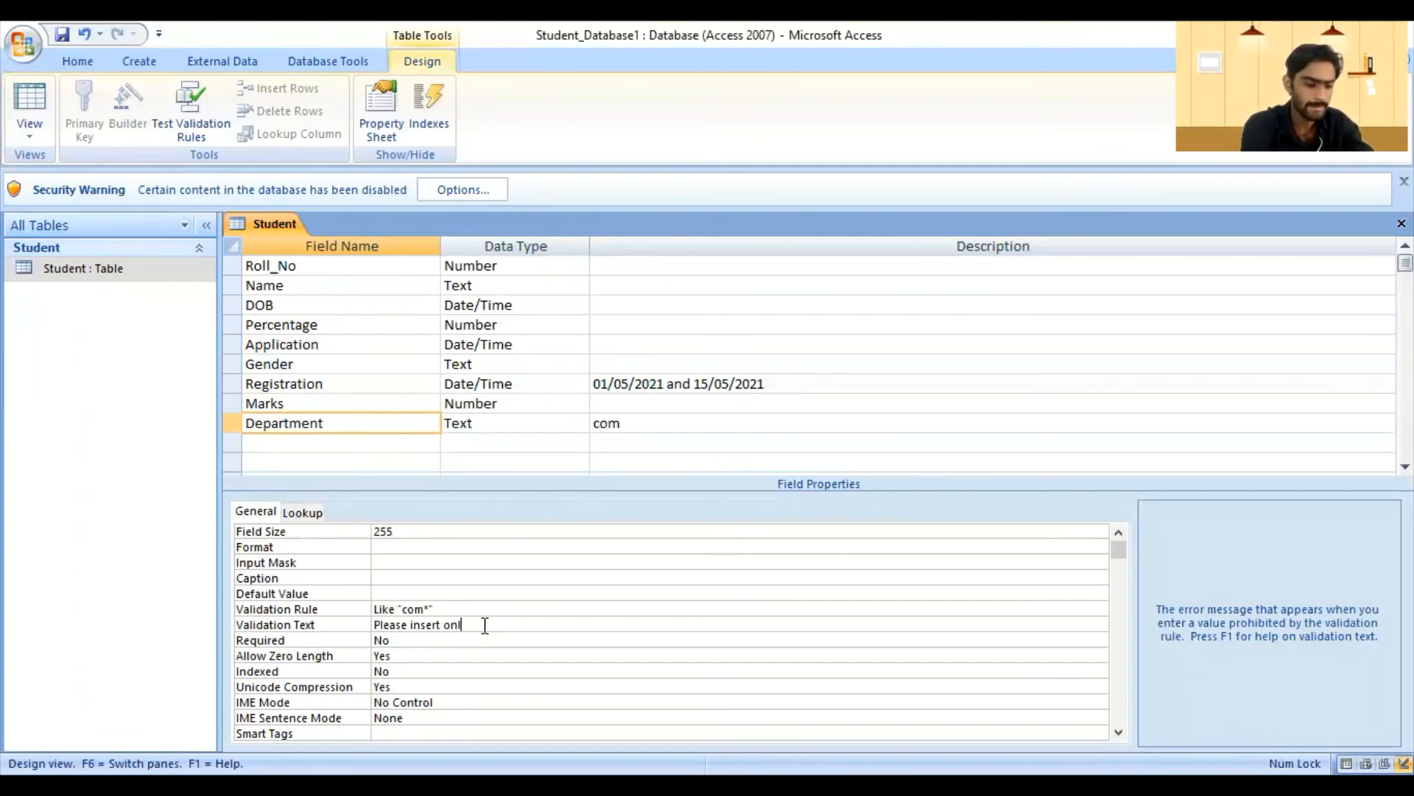
pyautogui.write('y com sta')
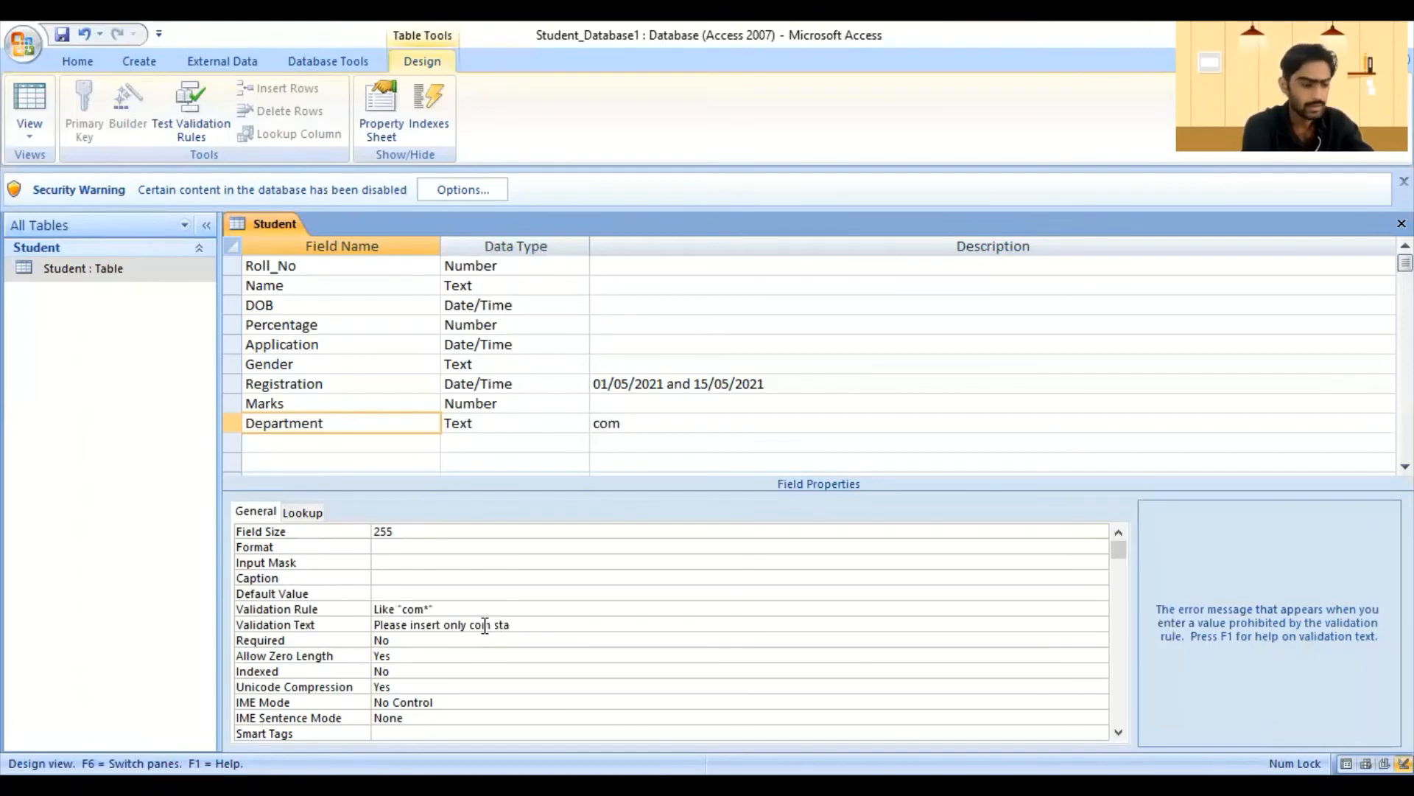
pyautogui.write('rted')
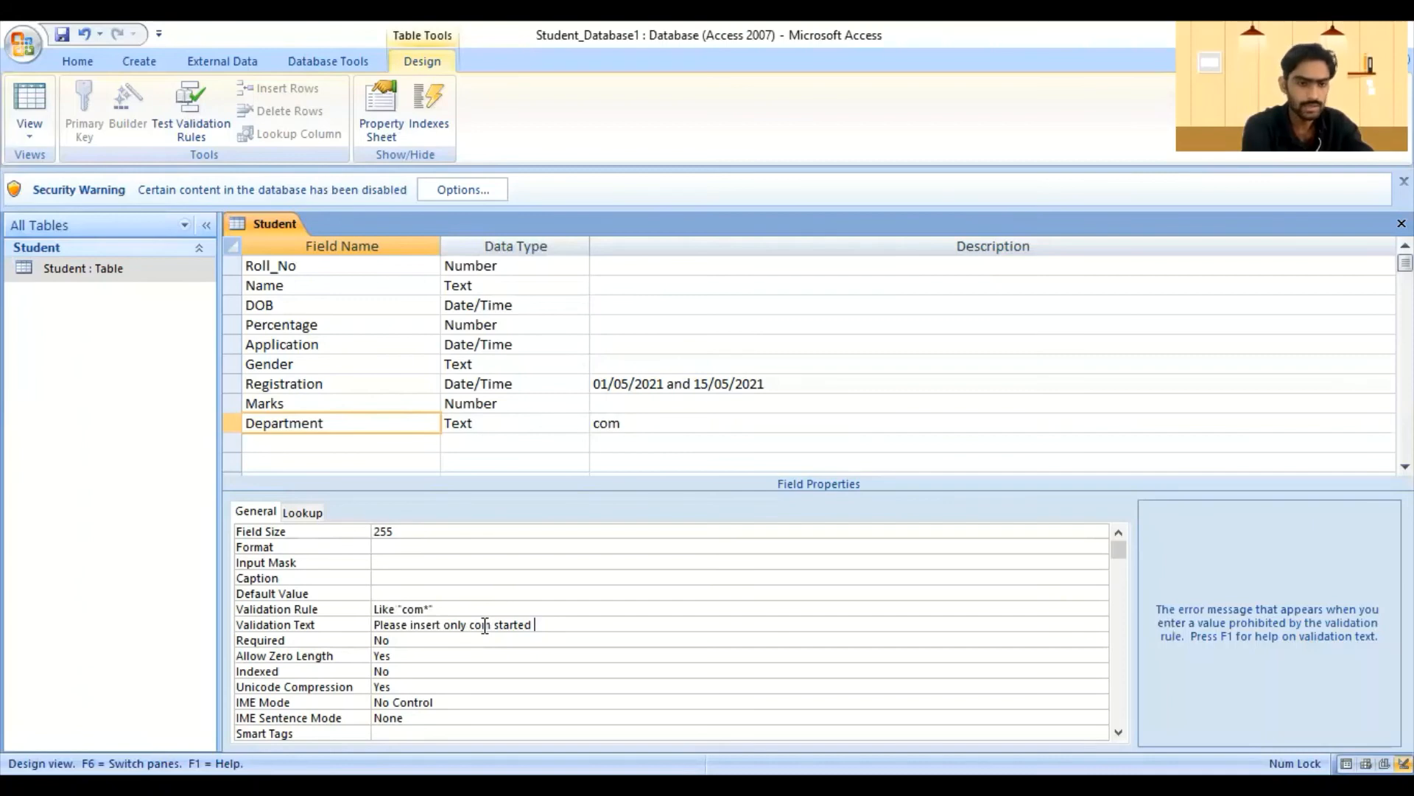
pyautogui.write(' De')
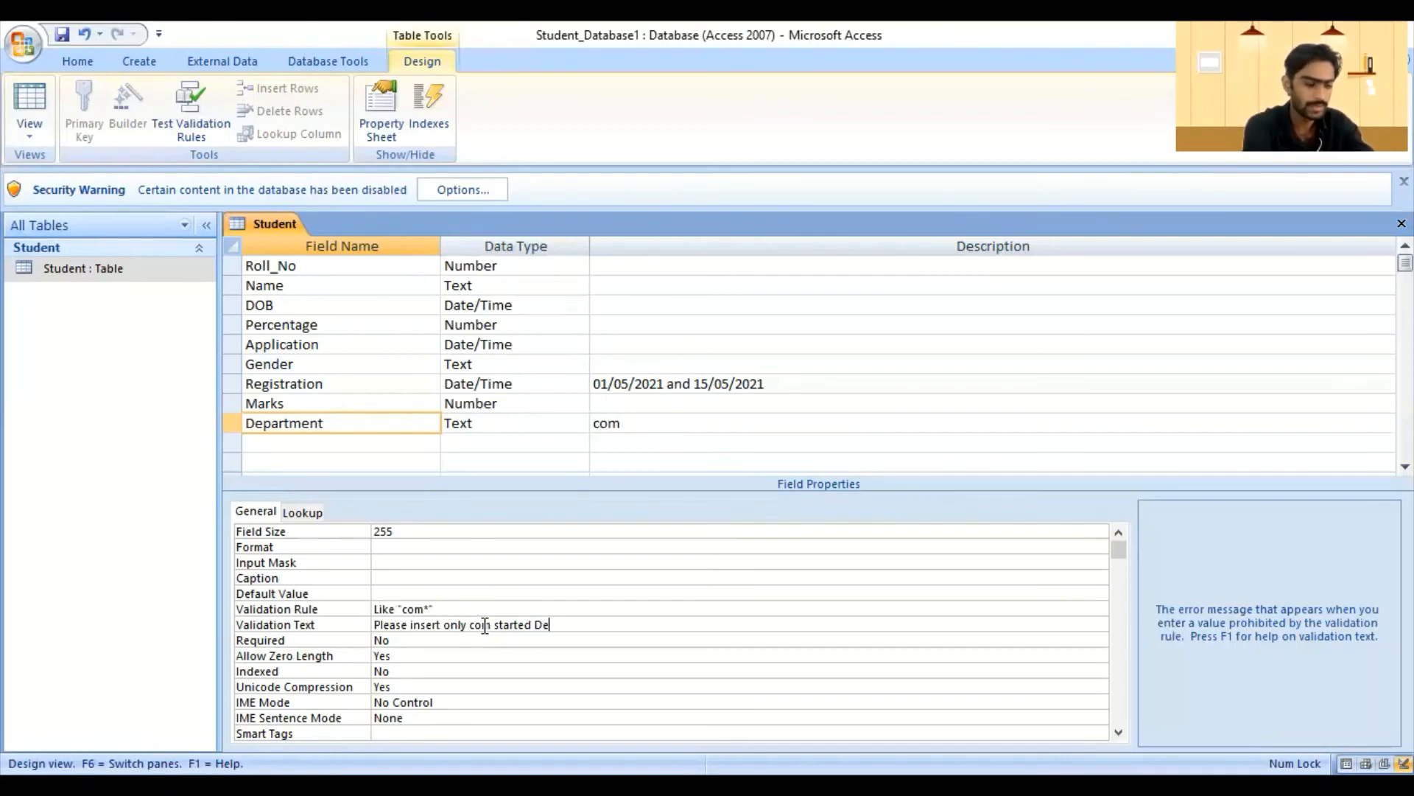
pyautogui.write('partment.')
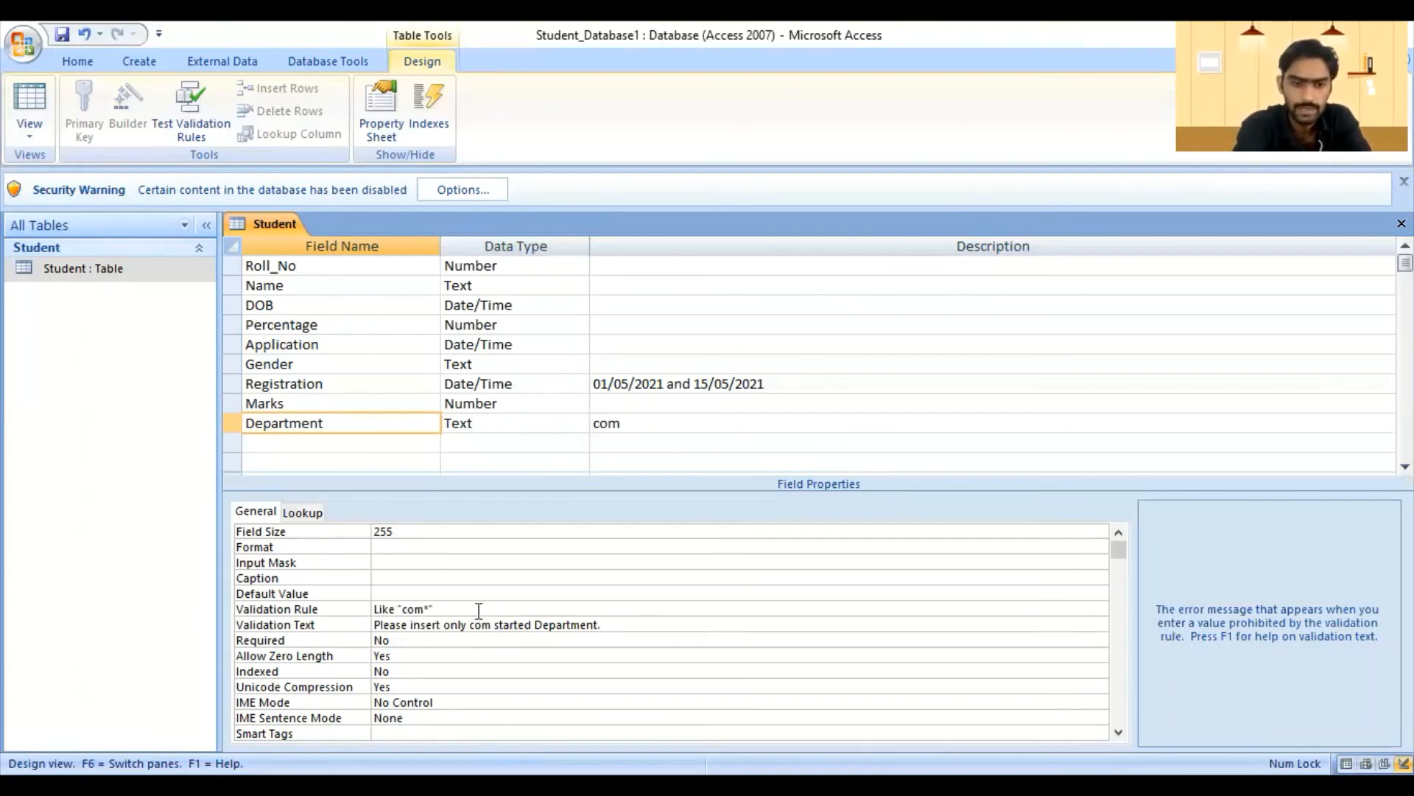
# - Save the Student table design, testing existing data against the new rules, and switch the table to Datasheet View
pyautogui.rightClick(255, 224)
pyautogui.click(305, 240)
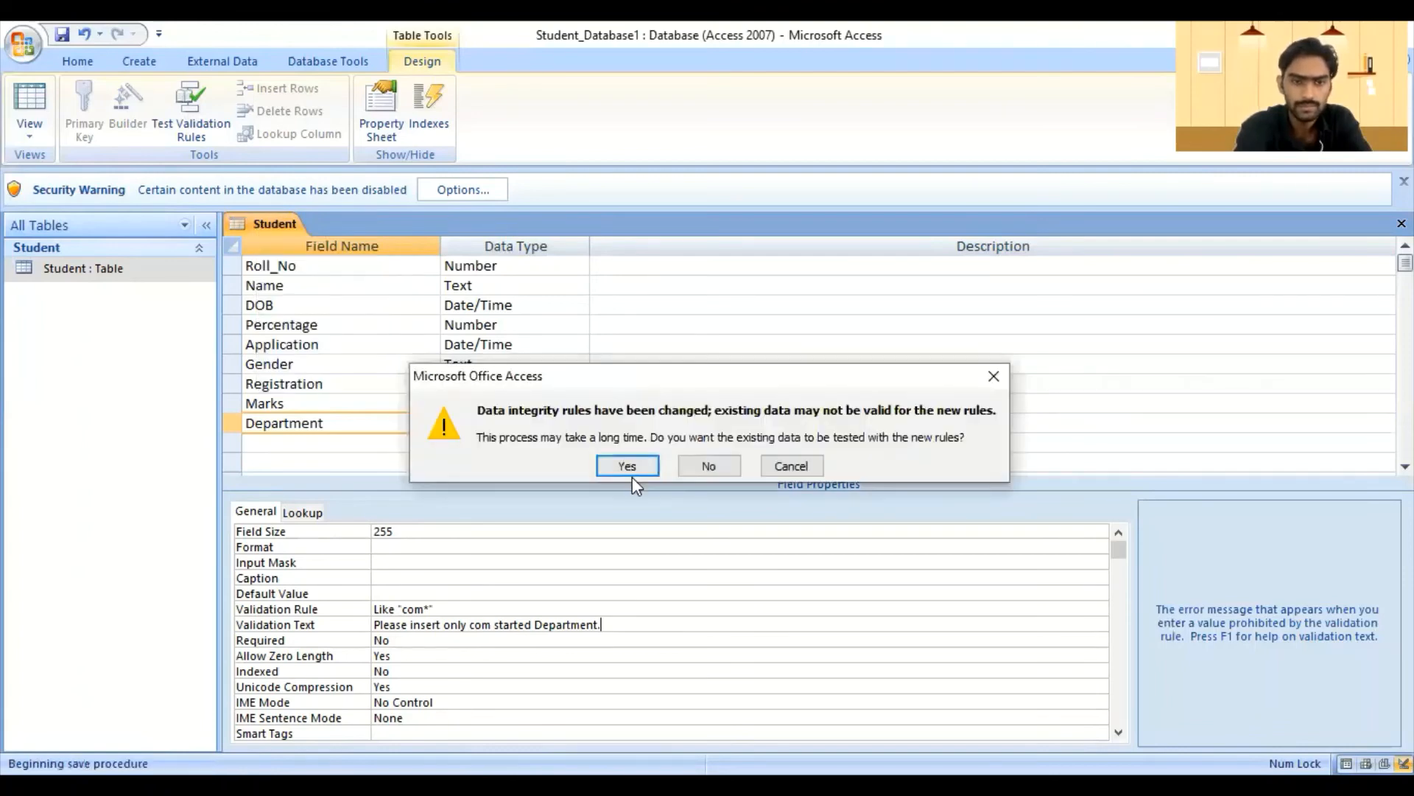
pyautogui.click(628, 466)
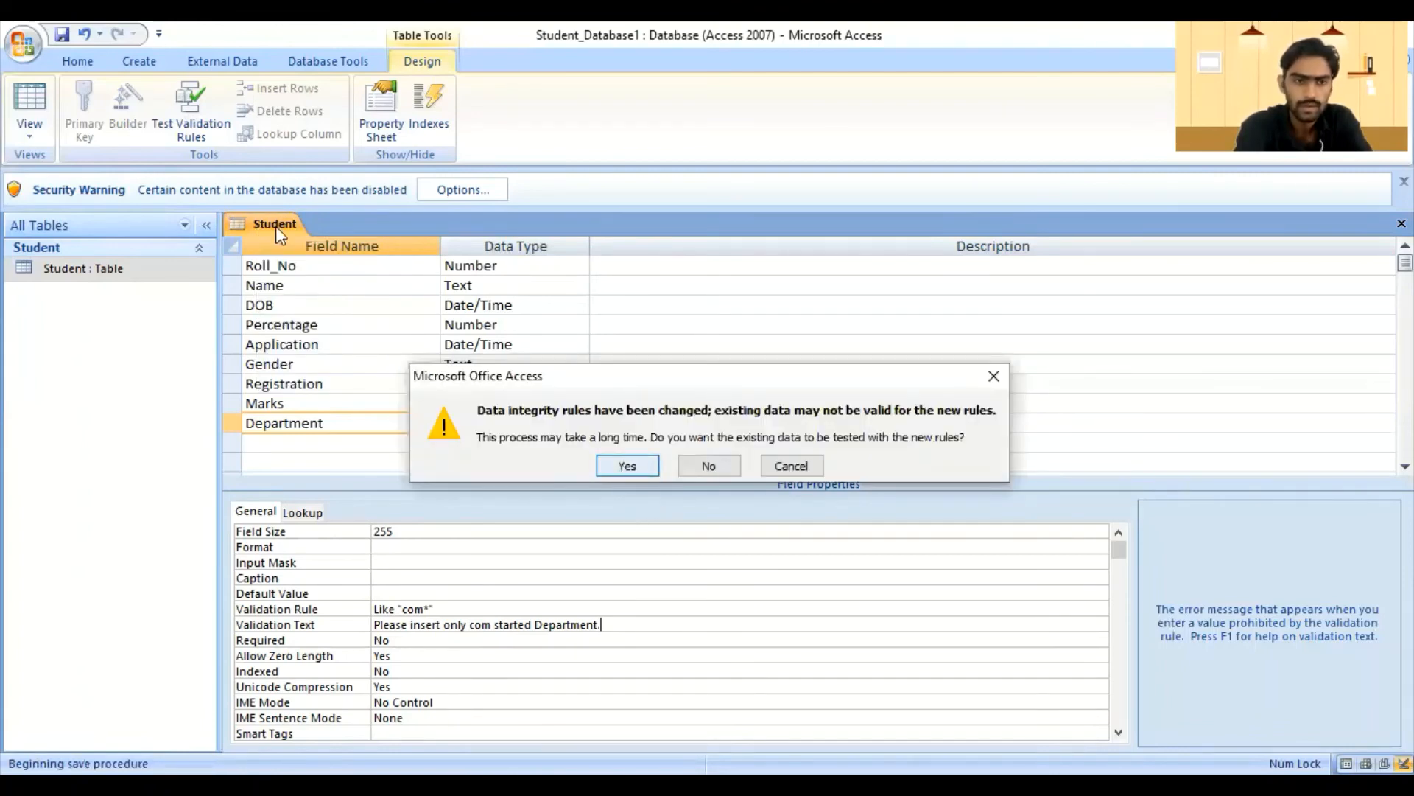
pyautogui.rightClick(276, 225)
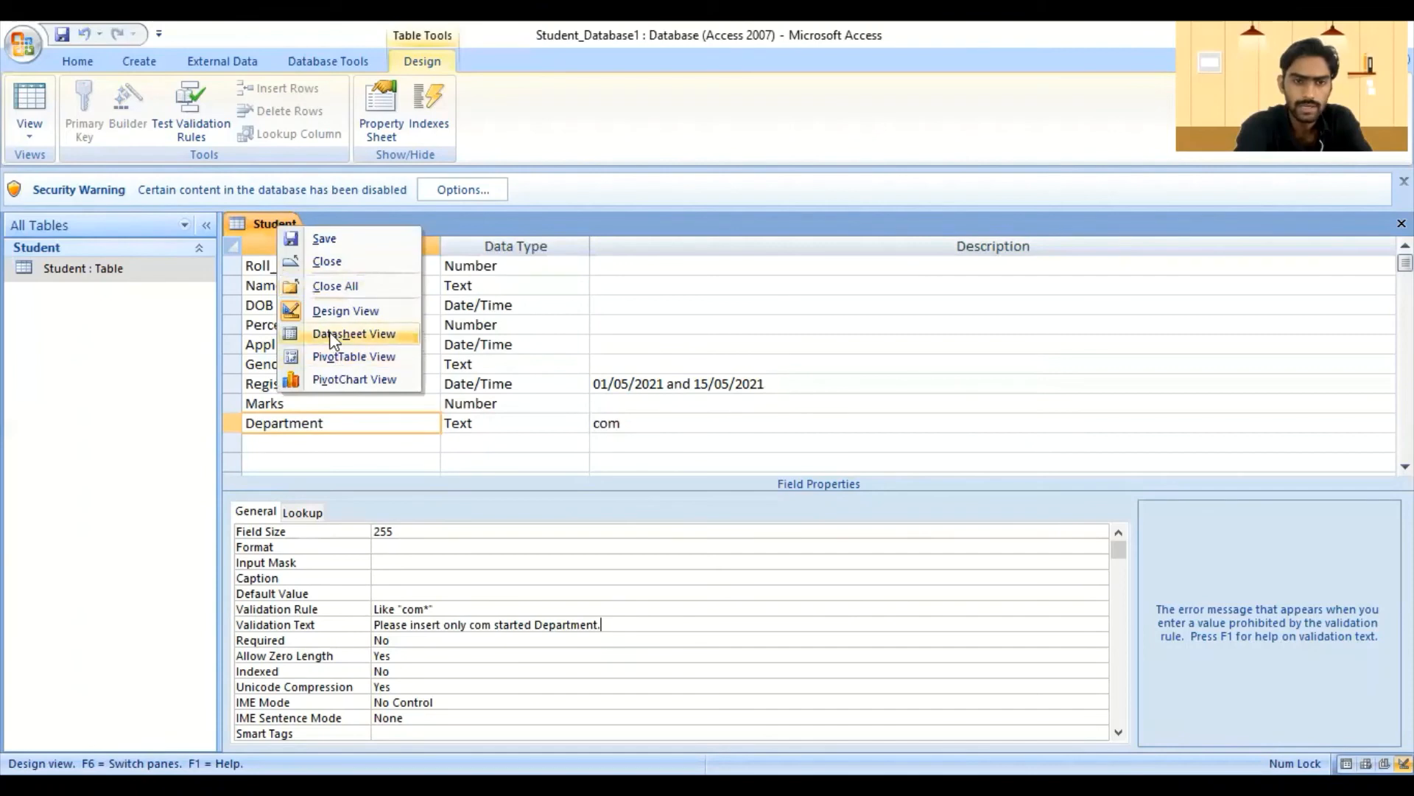
pyautogui.press('Return')
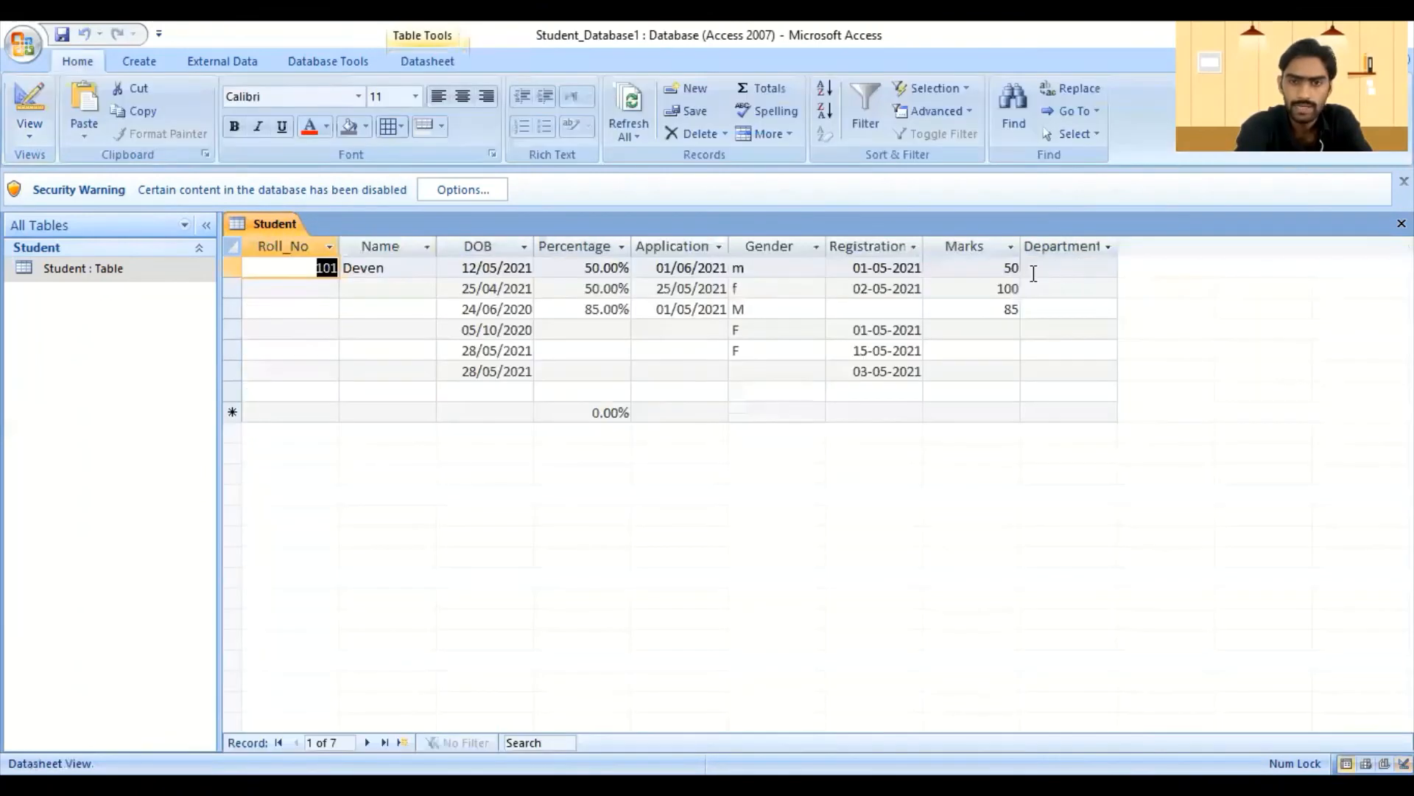
# - Enter computer as the Department in the first student record
pyautogui.click(1057, 271)
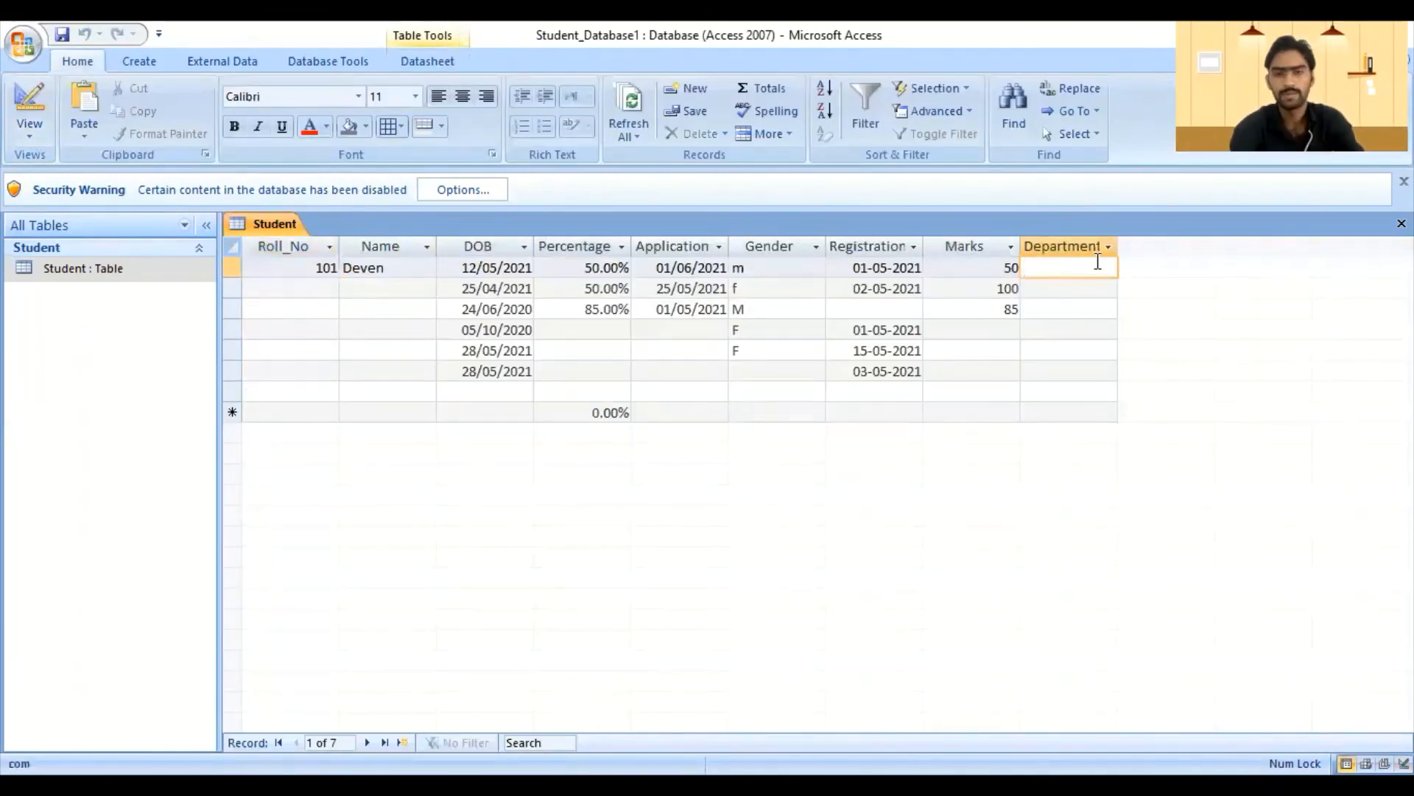
pyautogui.write('com')
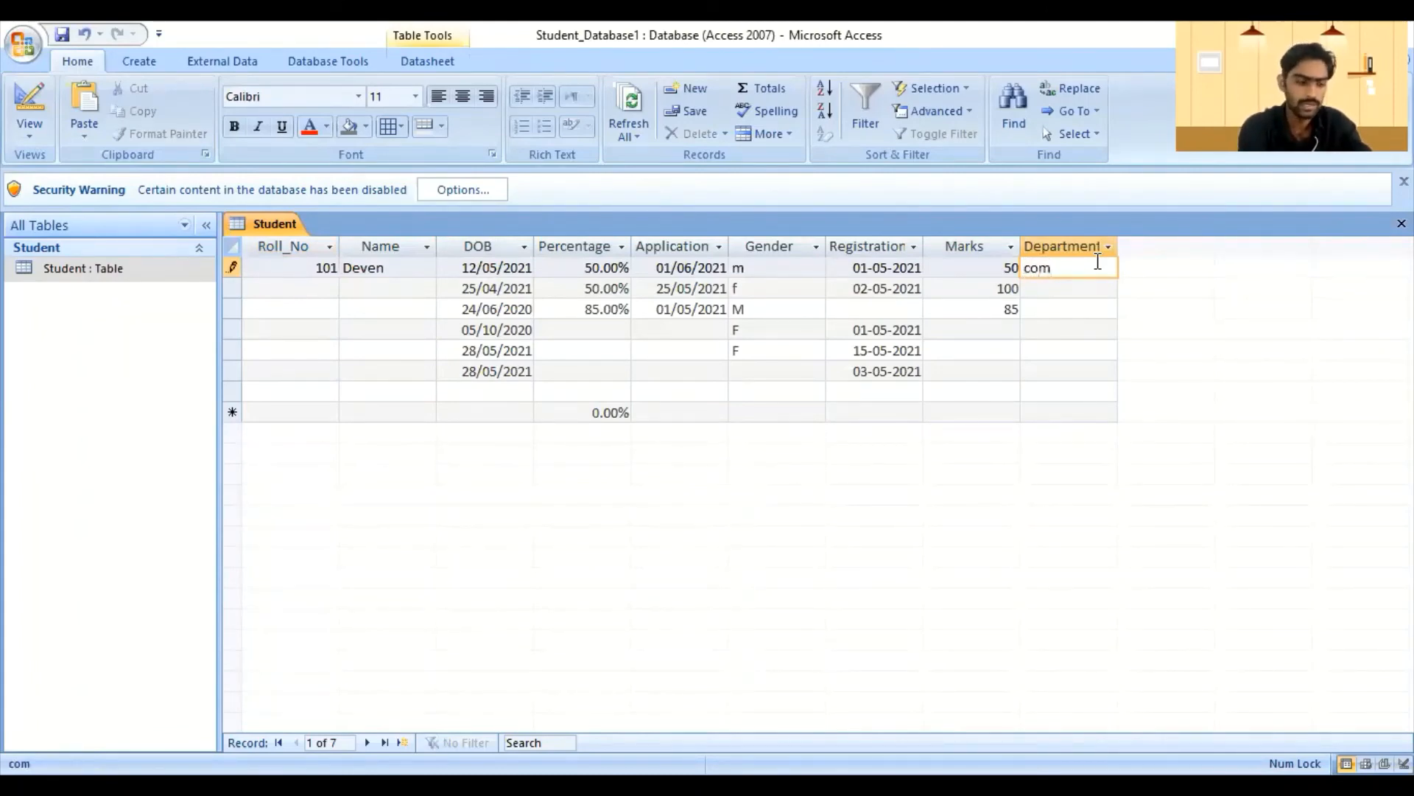
pyautogui.write('puter')
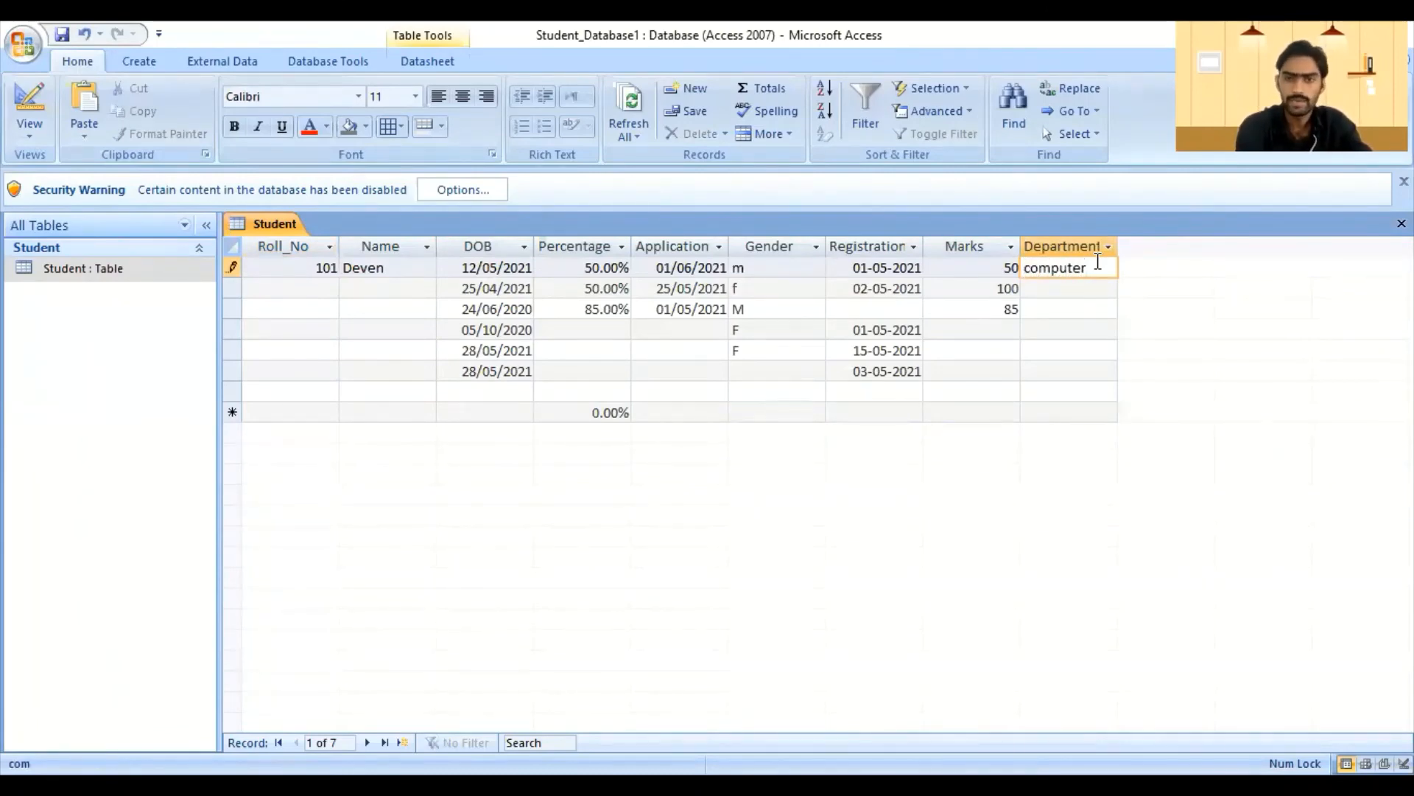
pyautogui.press('Down')
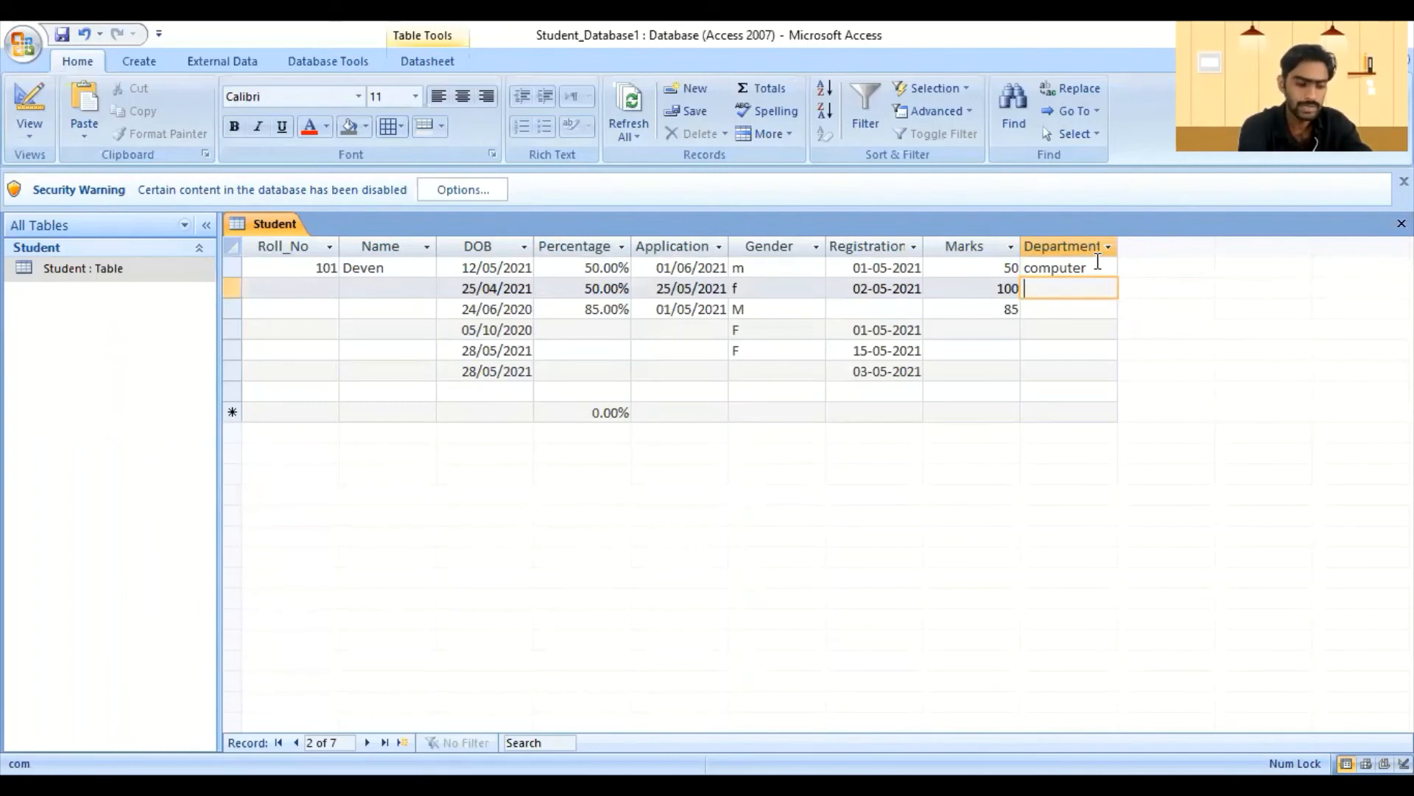
# - Test the Department validation rule by trying physics in the second record, and clear the entry
pyautogui.write('physics')
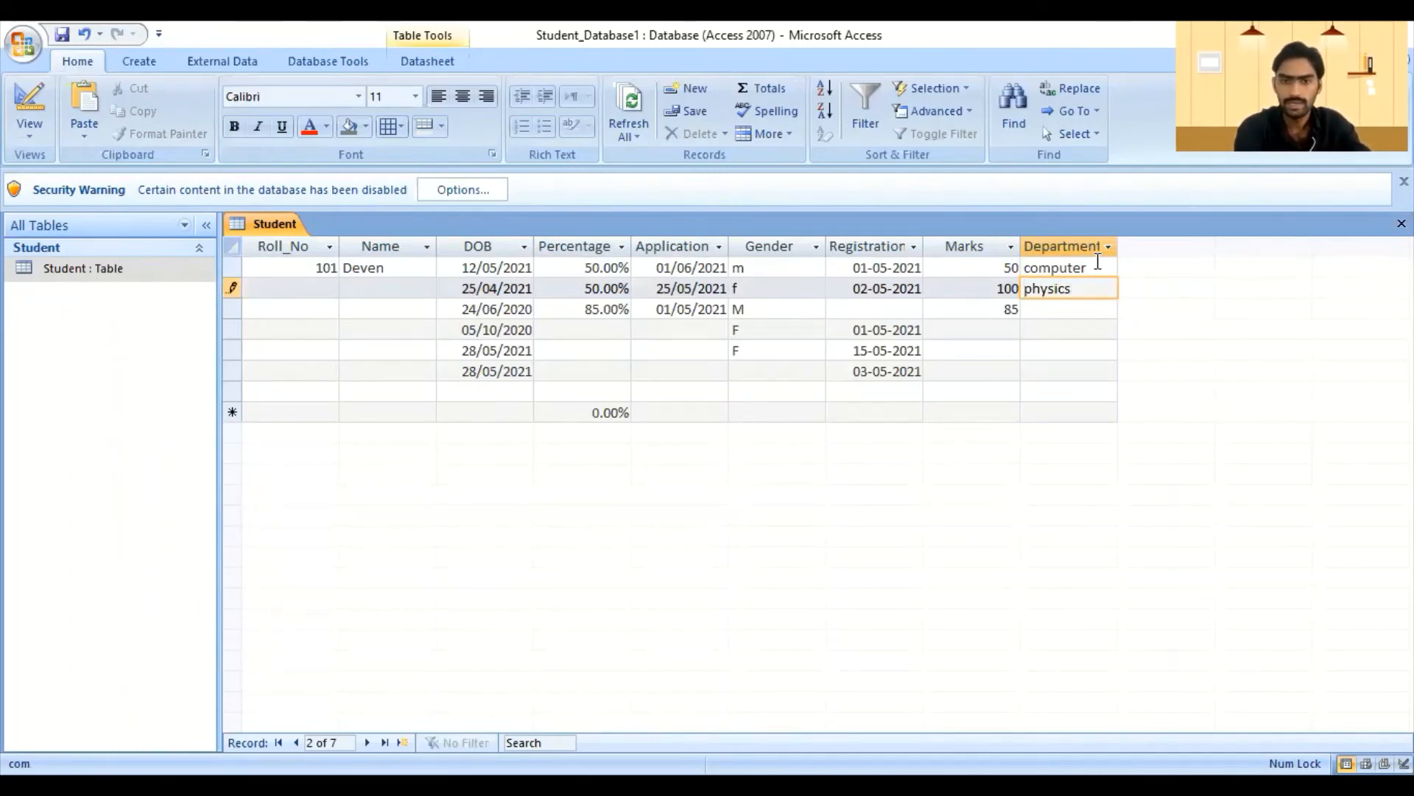
pyautogui.press('Down')
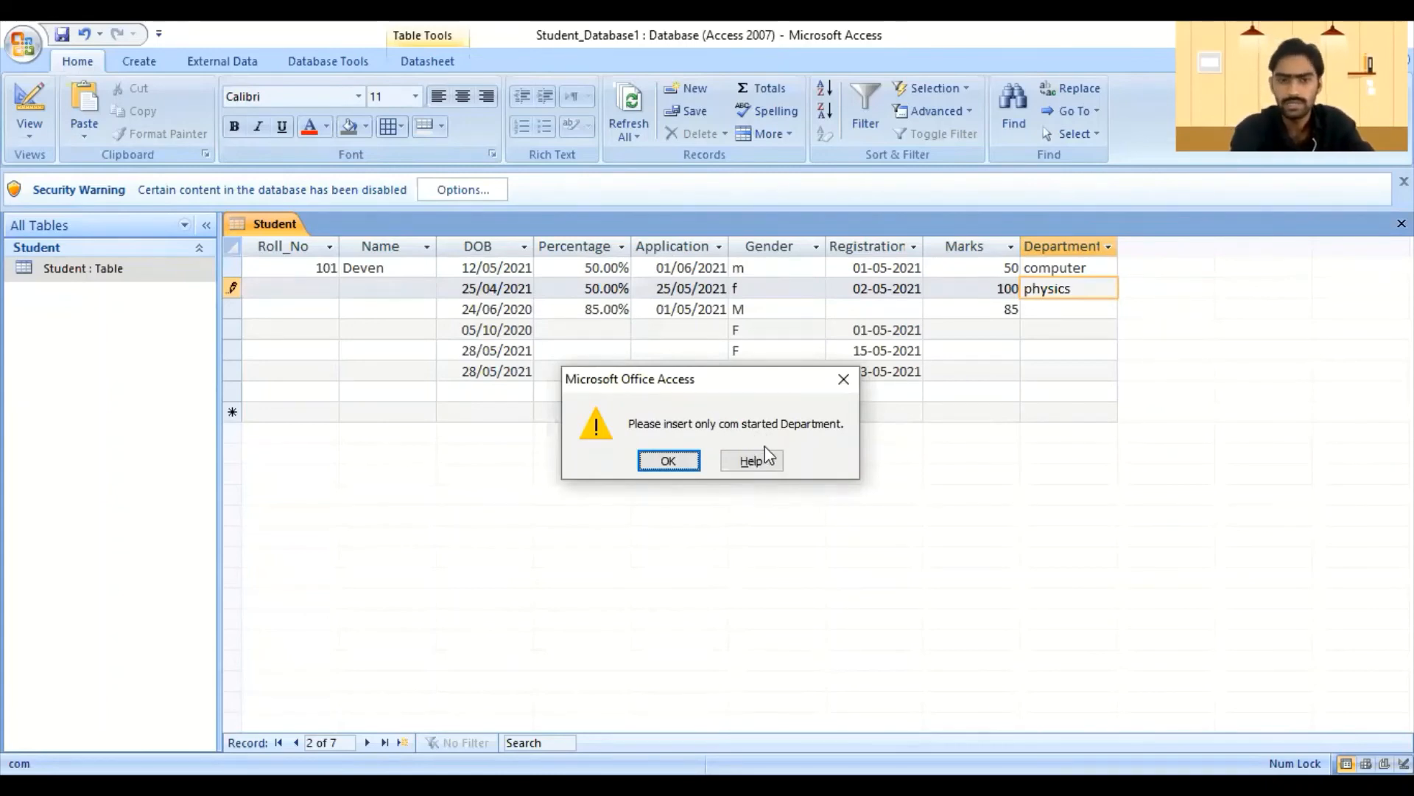
pyautogui.click(669, 460)
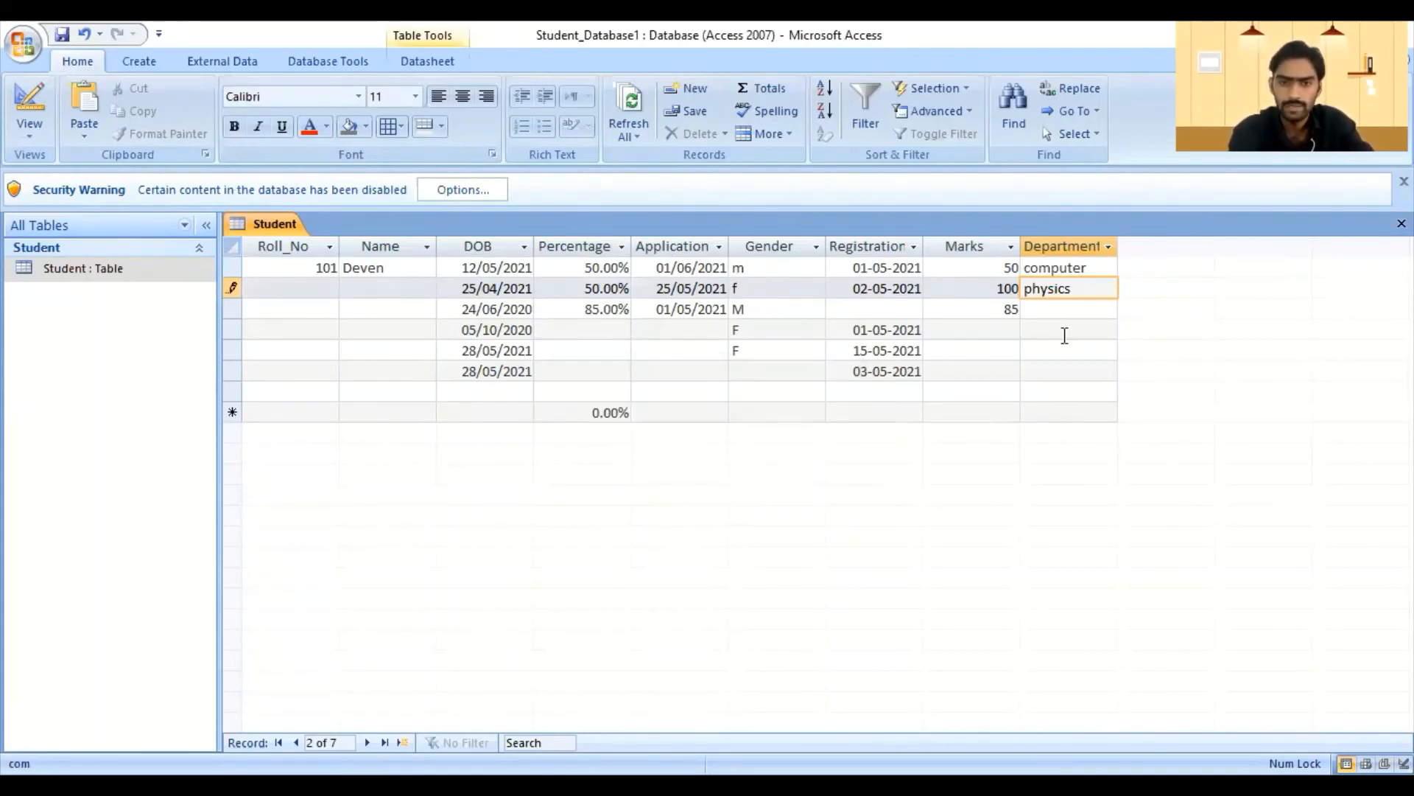
pyautogui.press('BackSpace')
pyautogui.press('BackSpace')
pyautogui.press('BackSpace')
pyautogui.press('BackSpace')
pyautogui.press('BackSpace')
pyautogui.press('BackSpace')
pyautogui.press('BackSpace')
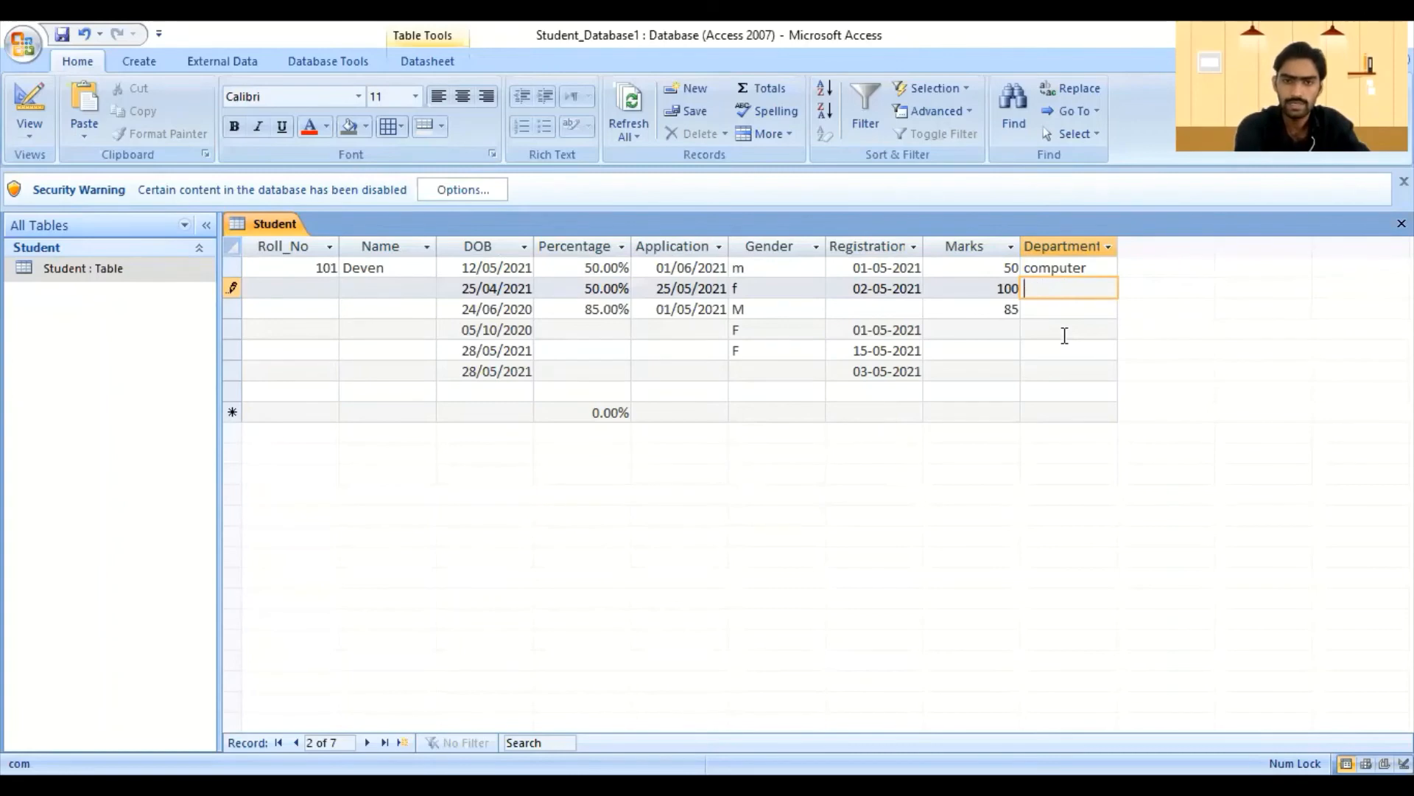
# - Try codgh as the second record's Department to test the rule, and erase it back to the letter c
pyautogui.write('c')
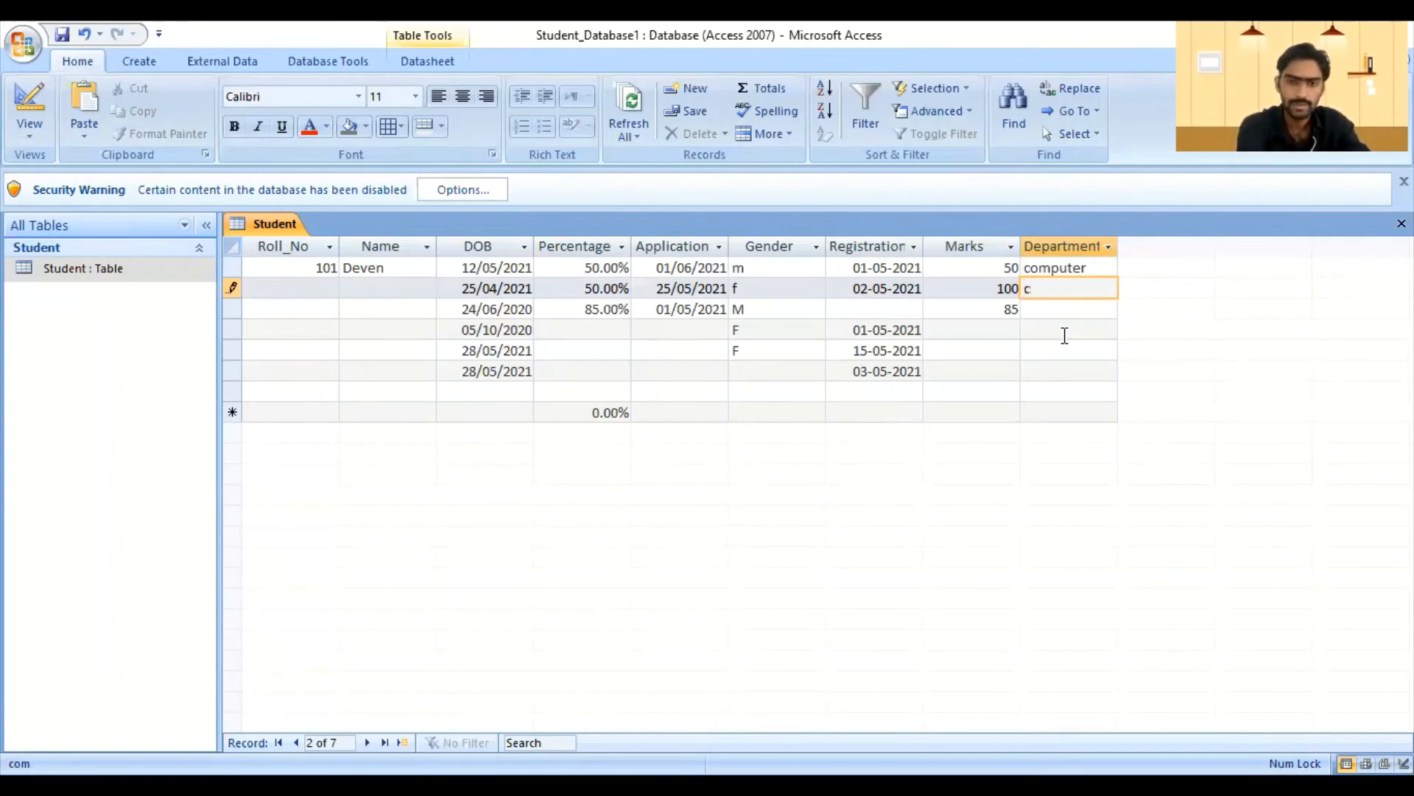
pyautogui.write('om')
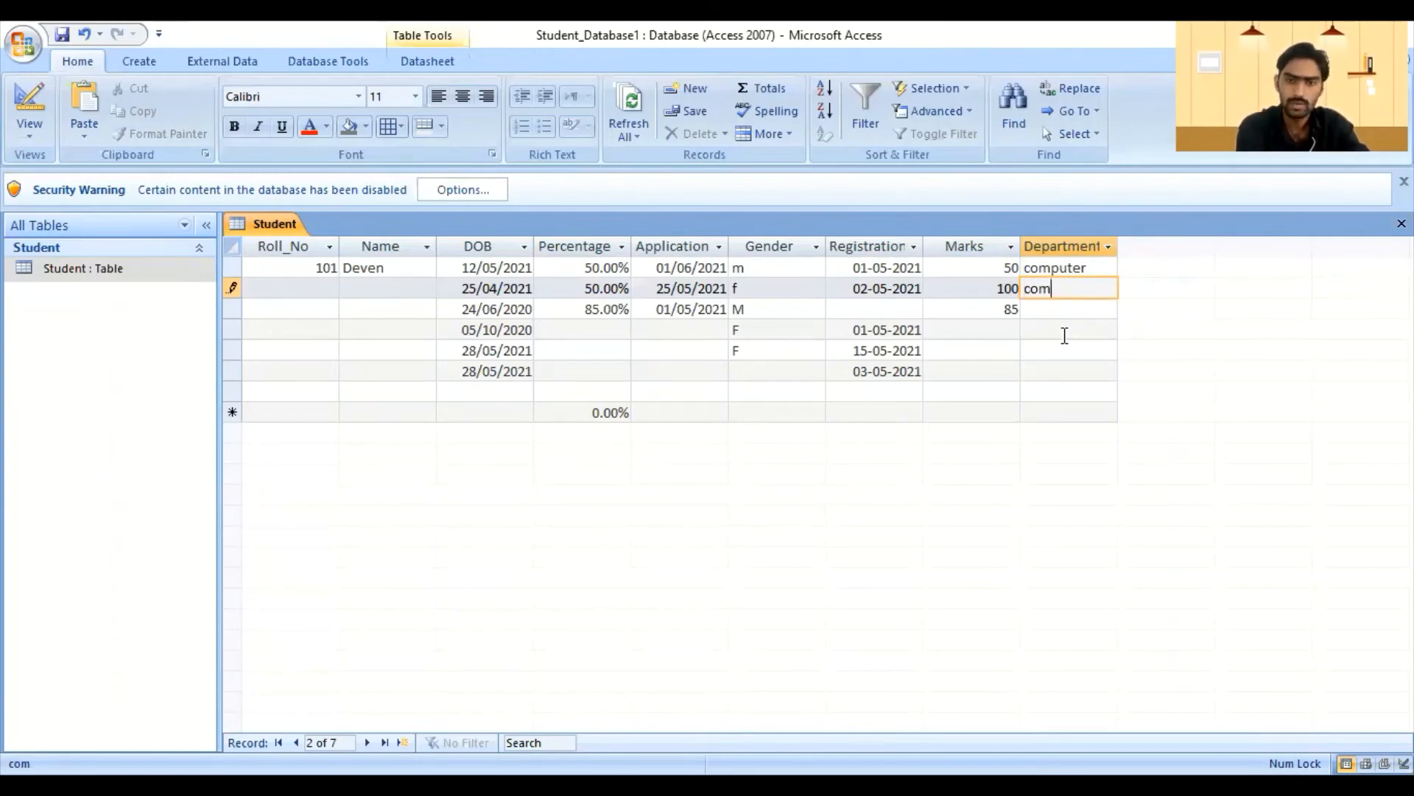
pyautogui.press('BackSpace')
pyautogui.write('dgh')
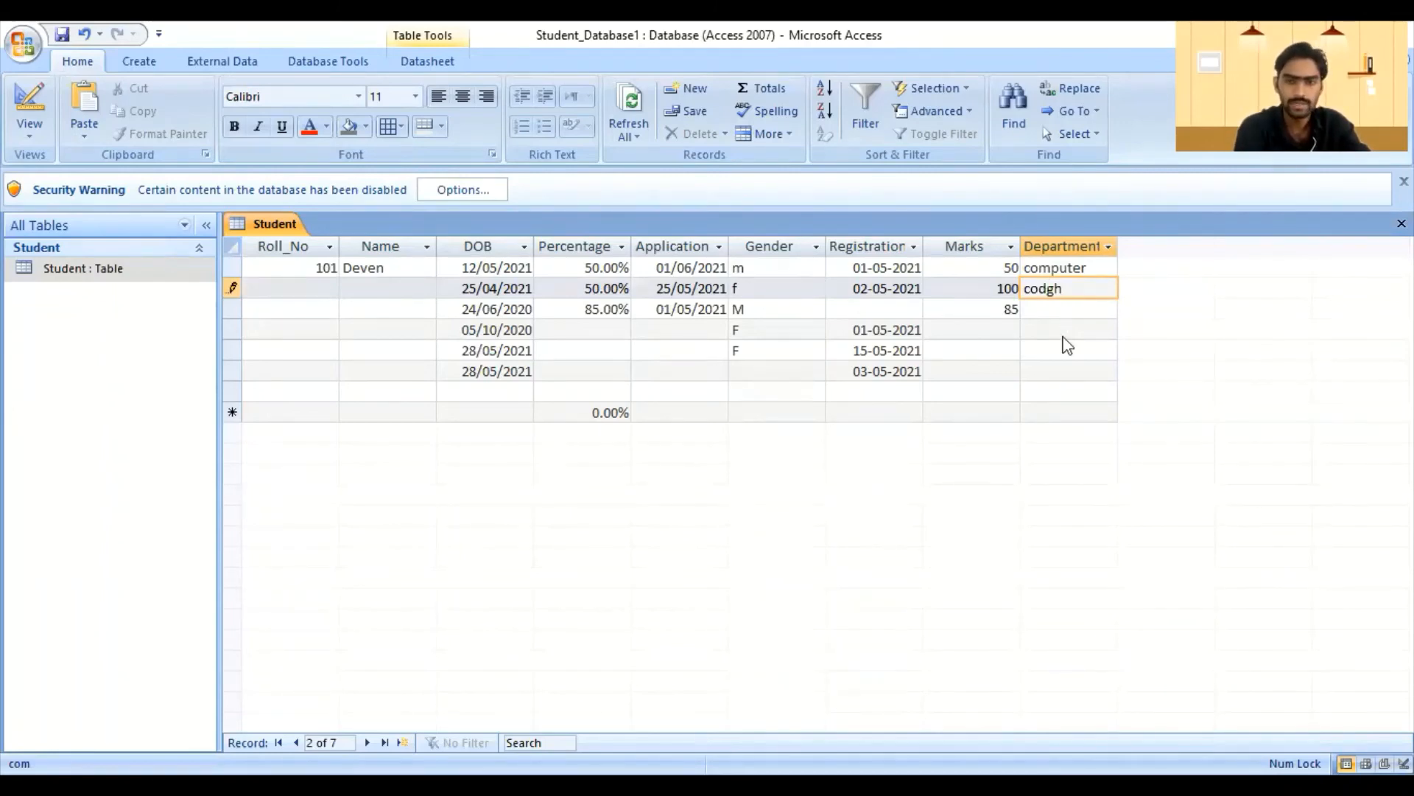
pyautogui.press('Return')
pyautogui.press('Return')
pyautogui.press('BackSpace')
pyautogui.press('BackSpace')
pyautogui.press('BackSpace')
pyautogui.press('BackSpace')
# - Try ckuifgg as the second record's Department, and erase everything after the first letter
pyautogui.write('kuifgg')
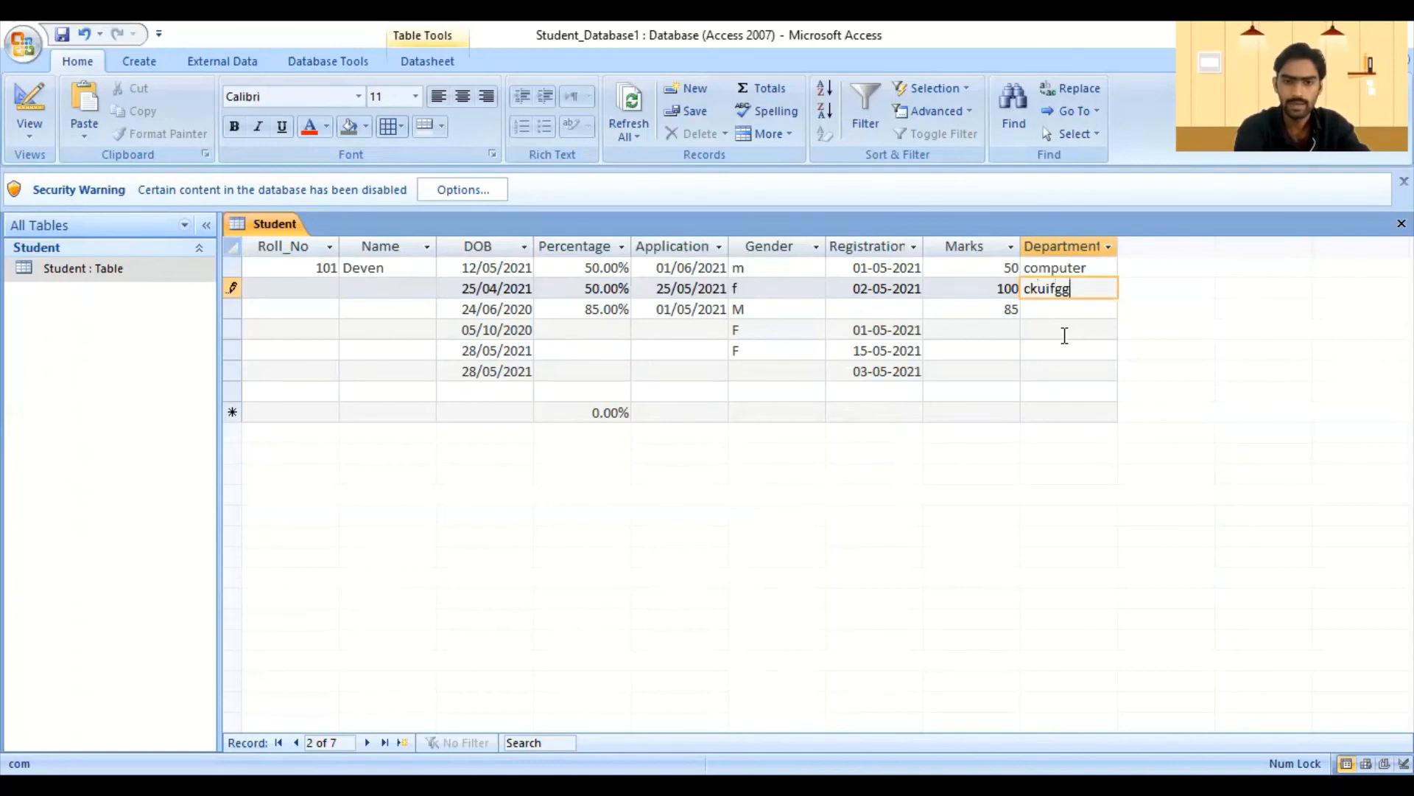
pyautogui.press('Return')
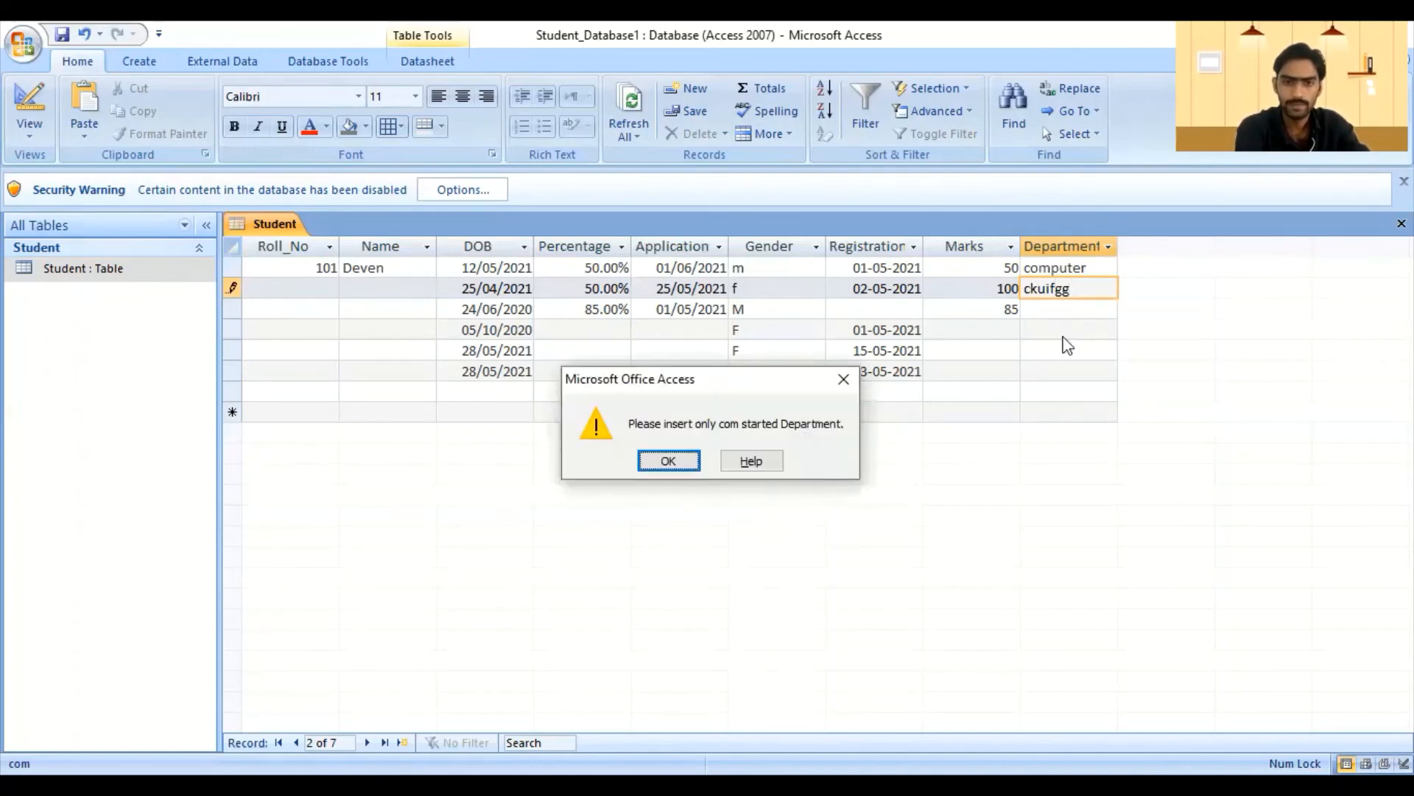
pyautogui.press('Return')
pyautogui.press('BackSpace')
pyautogui.press('BackSpace')
pyautogui.press('BackSpace')
pyautogui.press('BackSpace')
pyautogui.press('BackSpace')
pyautogui.press('BackSpace')
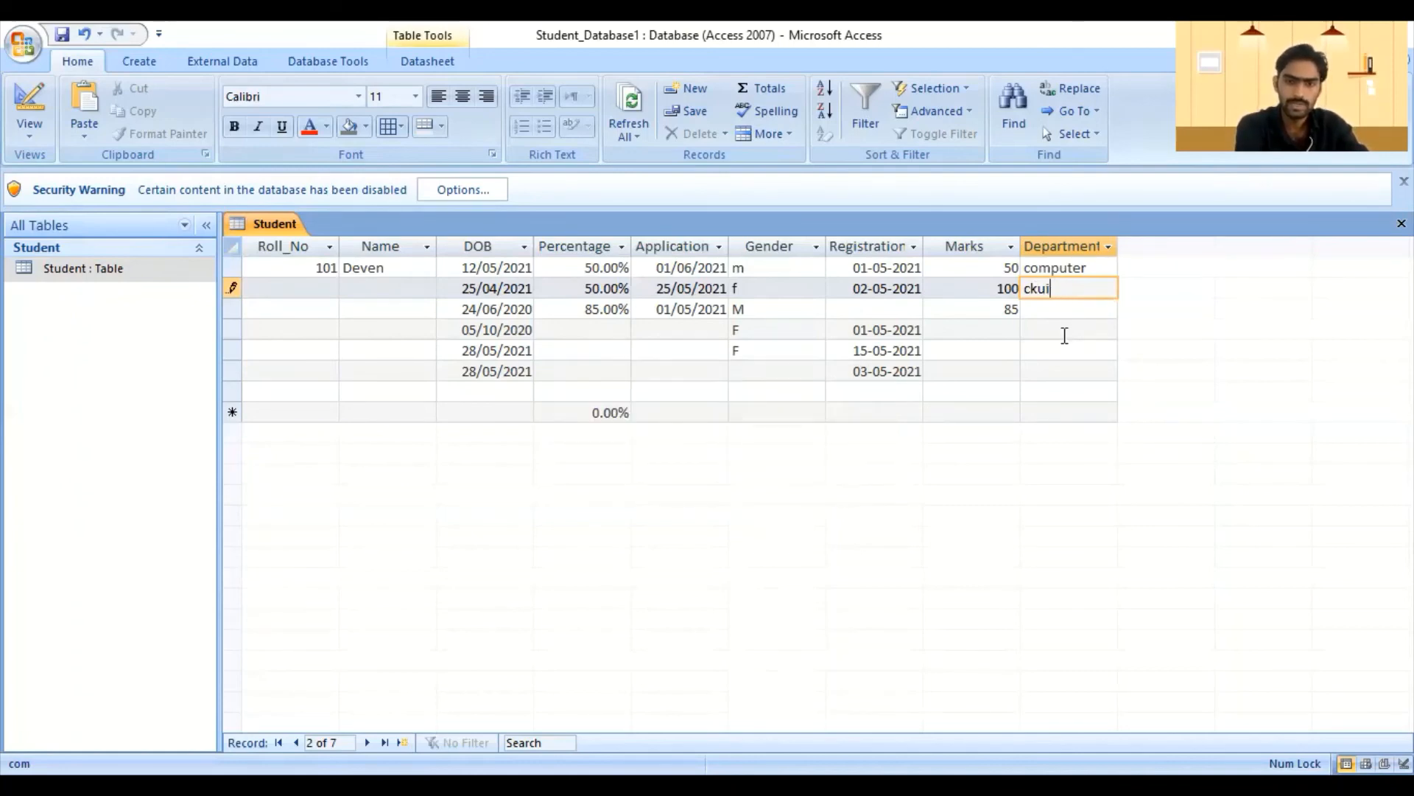
# - Test the rule with an arbitrary entry starting with comjsduygyud in the second record's Department
pyautogui.write('o')
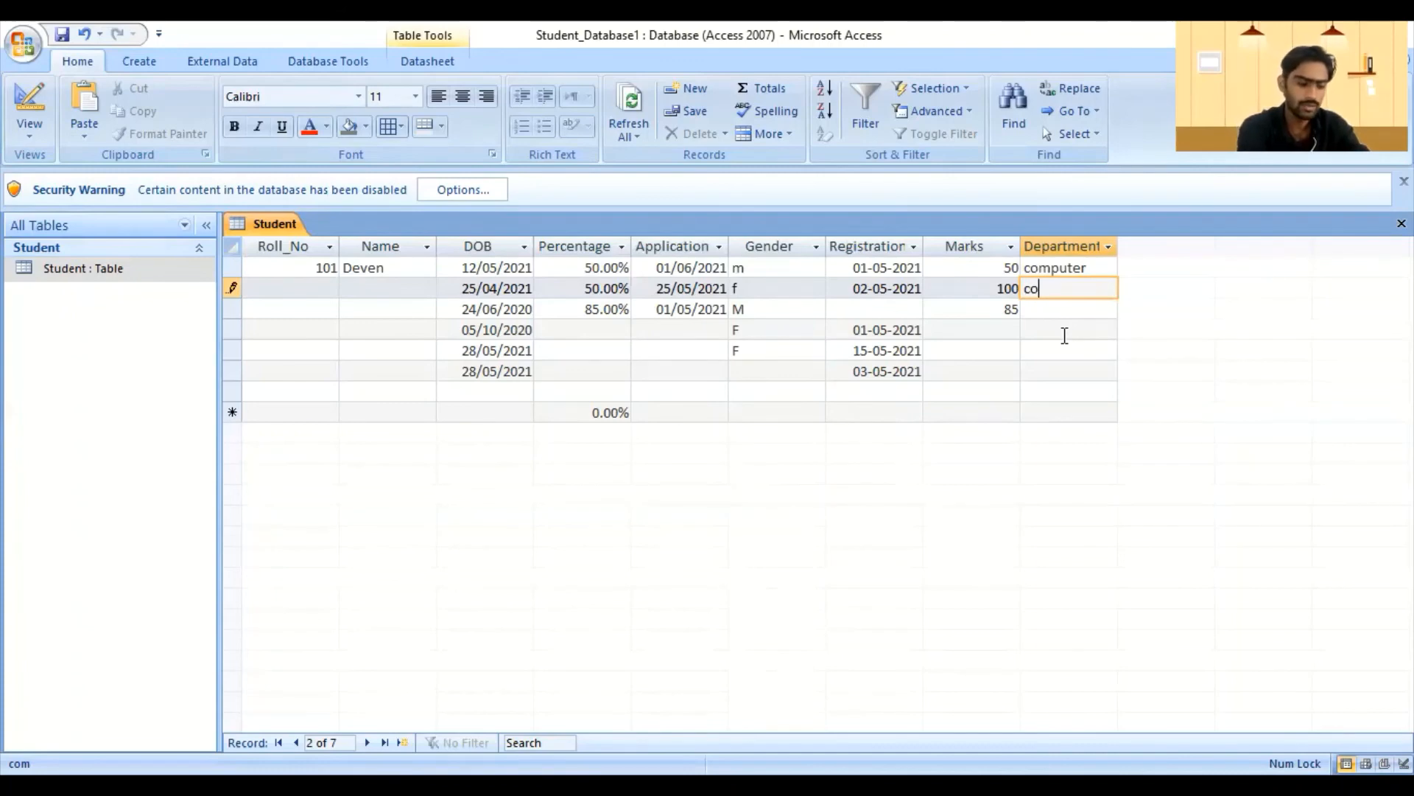
pyautogui.write('msduygyudf')
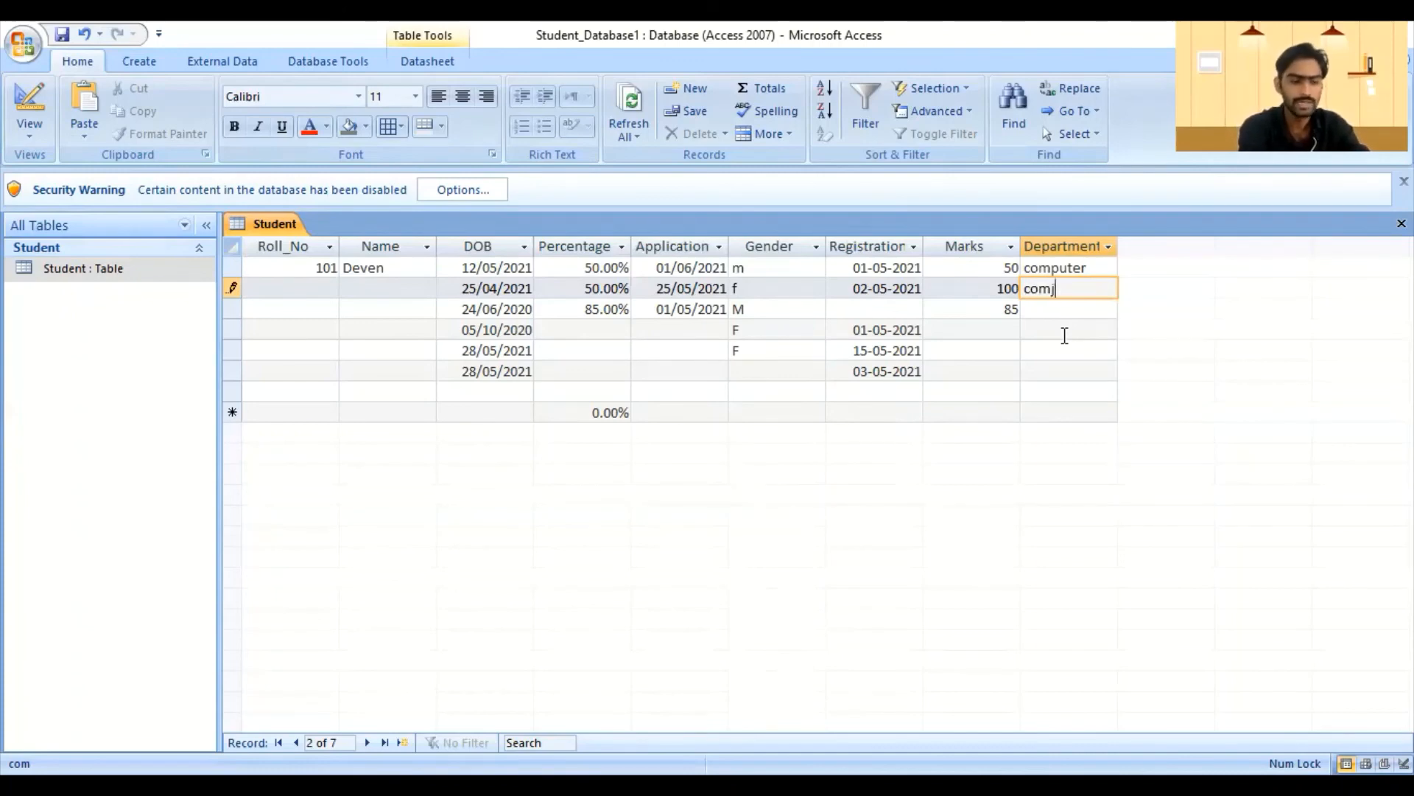
pyautogui.press('Down')
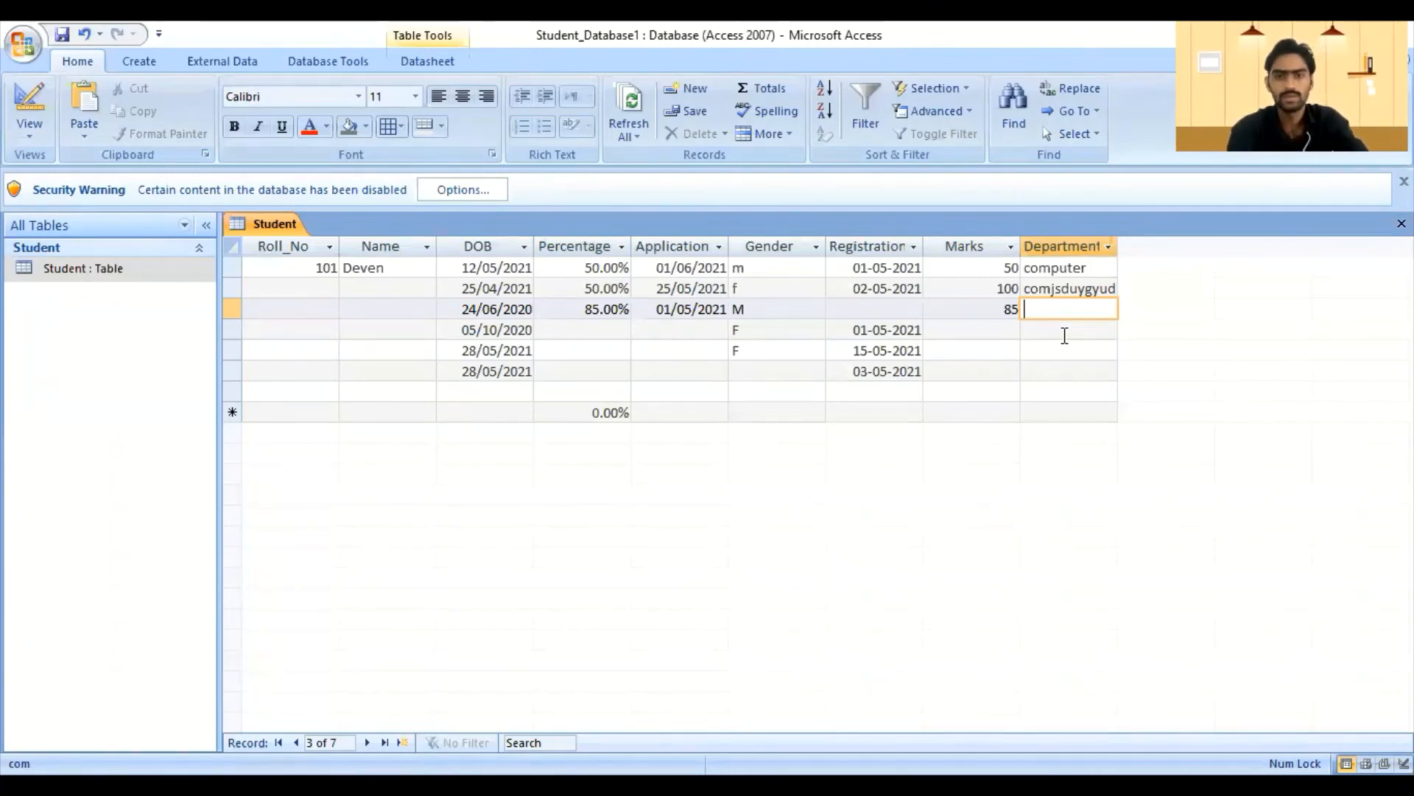
# - Replace the second record's Department with commerce
pyautogui.press('Up')
pyautogui.write('commer')
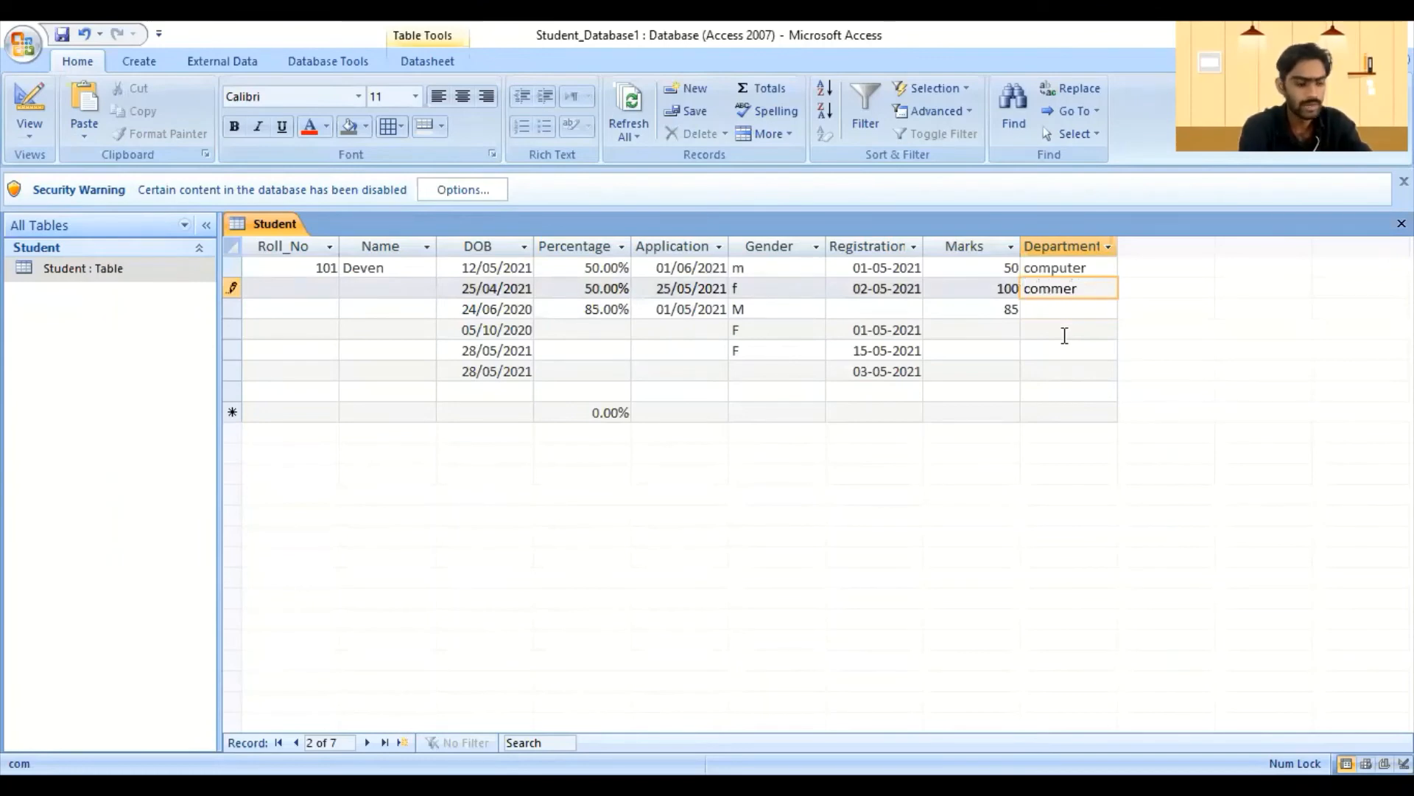
pyautogui.write('ce')
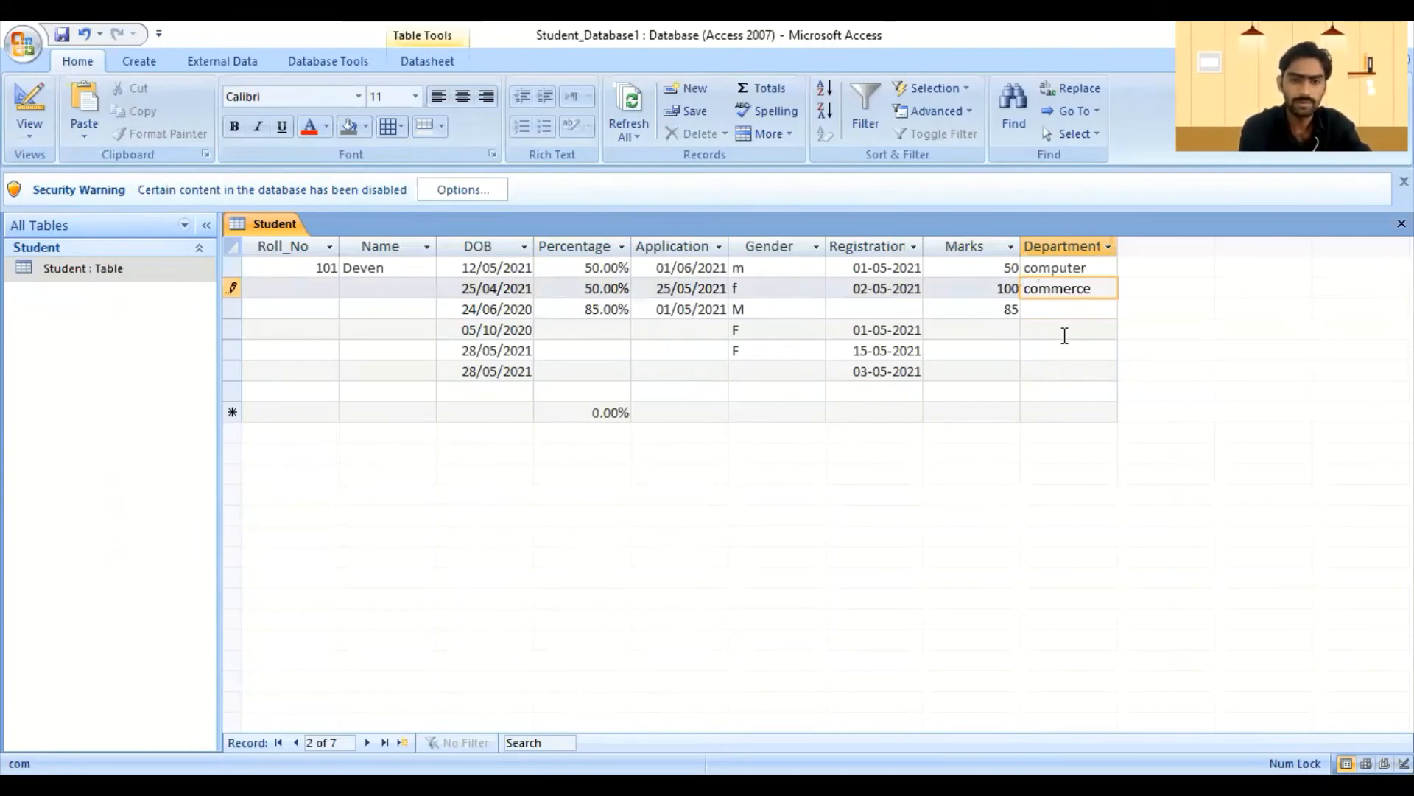
pyautogui.press('Return')
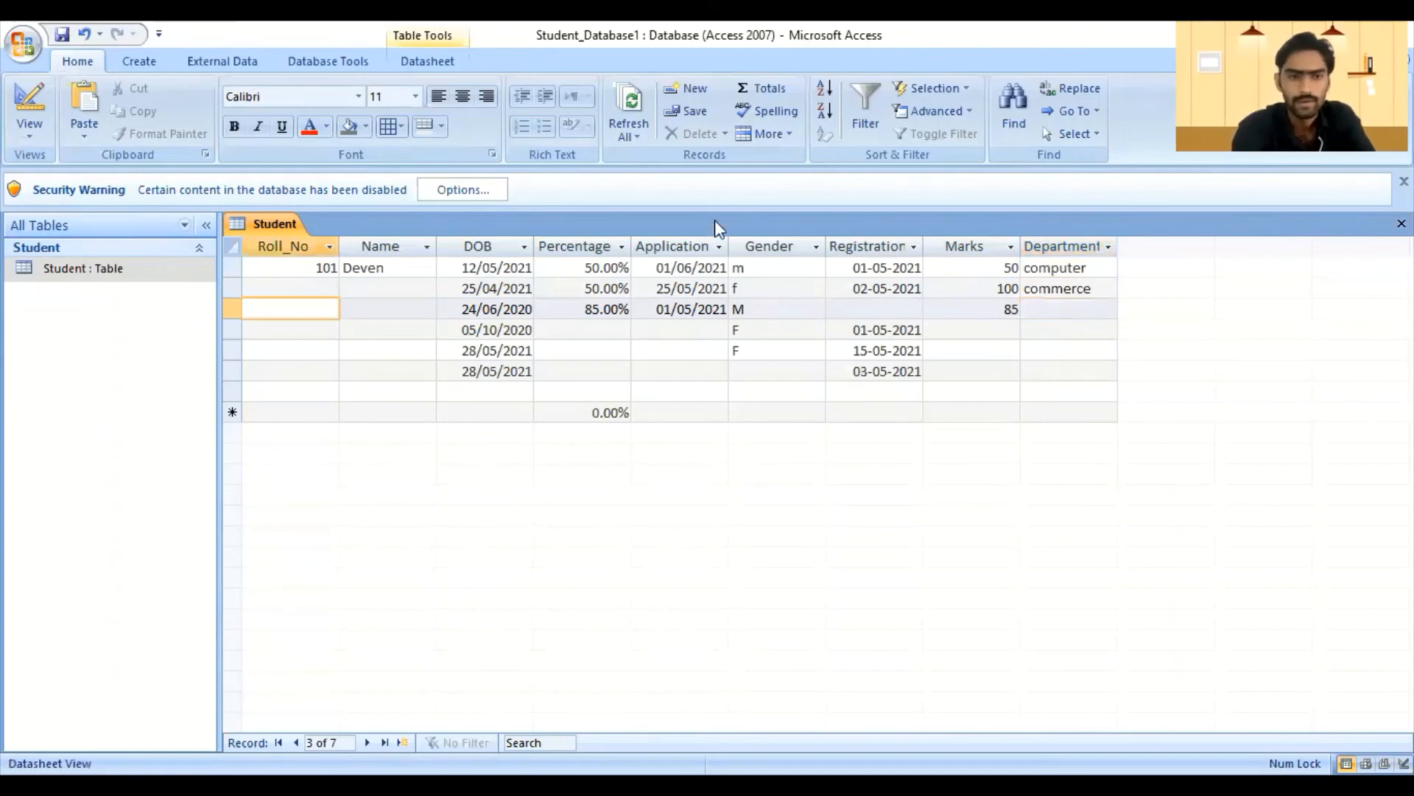
# - Switch the Student table to Design view and add a field named address below Department
pyautogui.rightClick(284, 223)
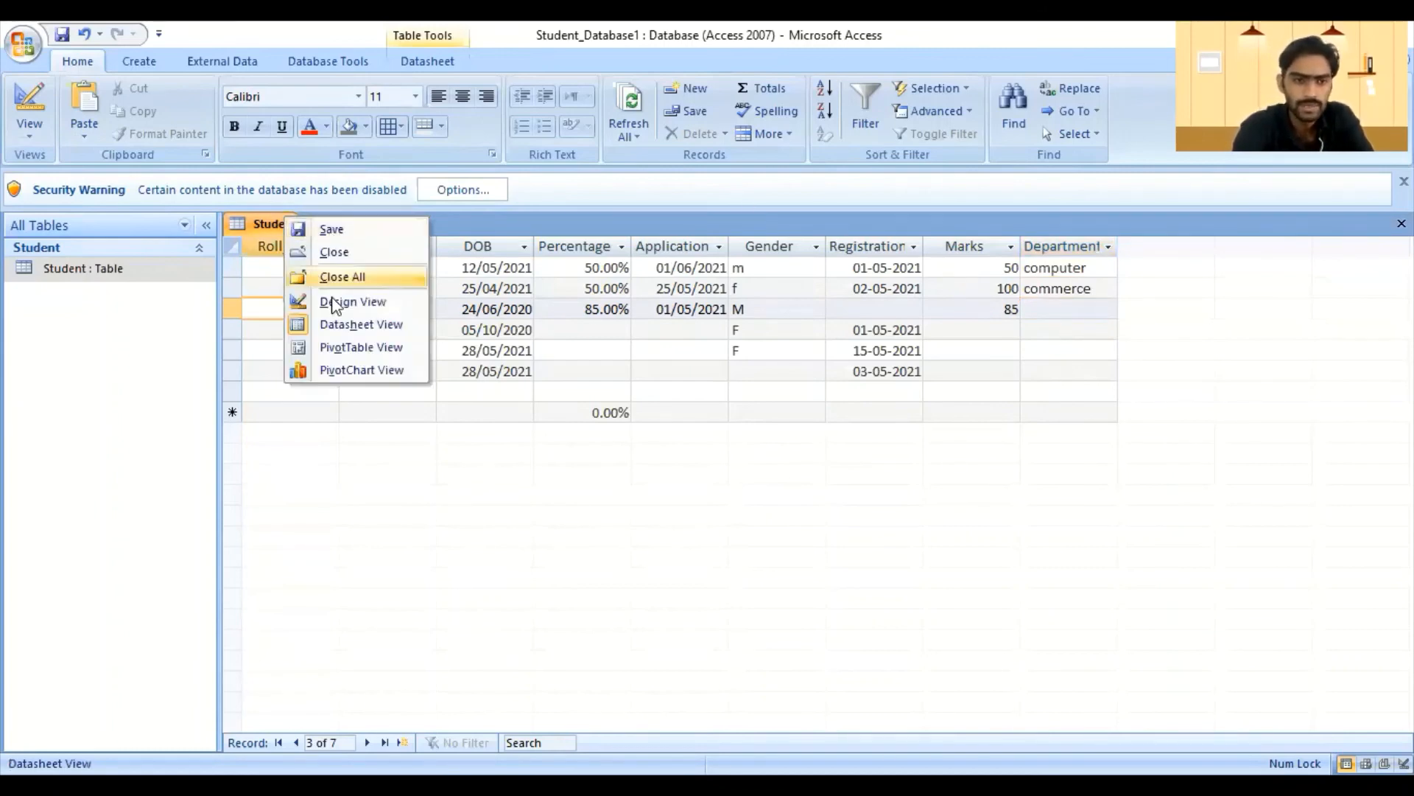
pyautogui.click(343, 300)
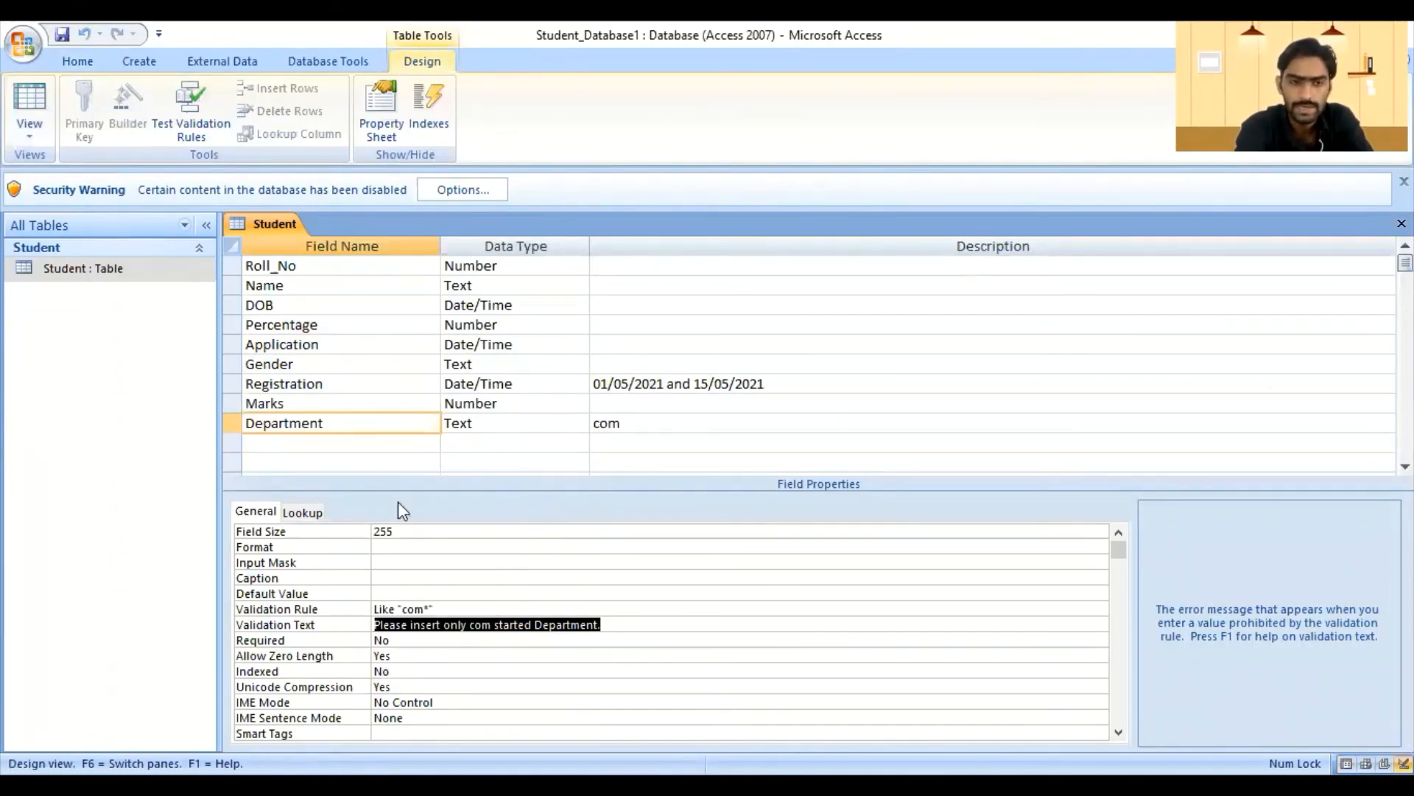
pyautogui.click(358, 443)
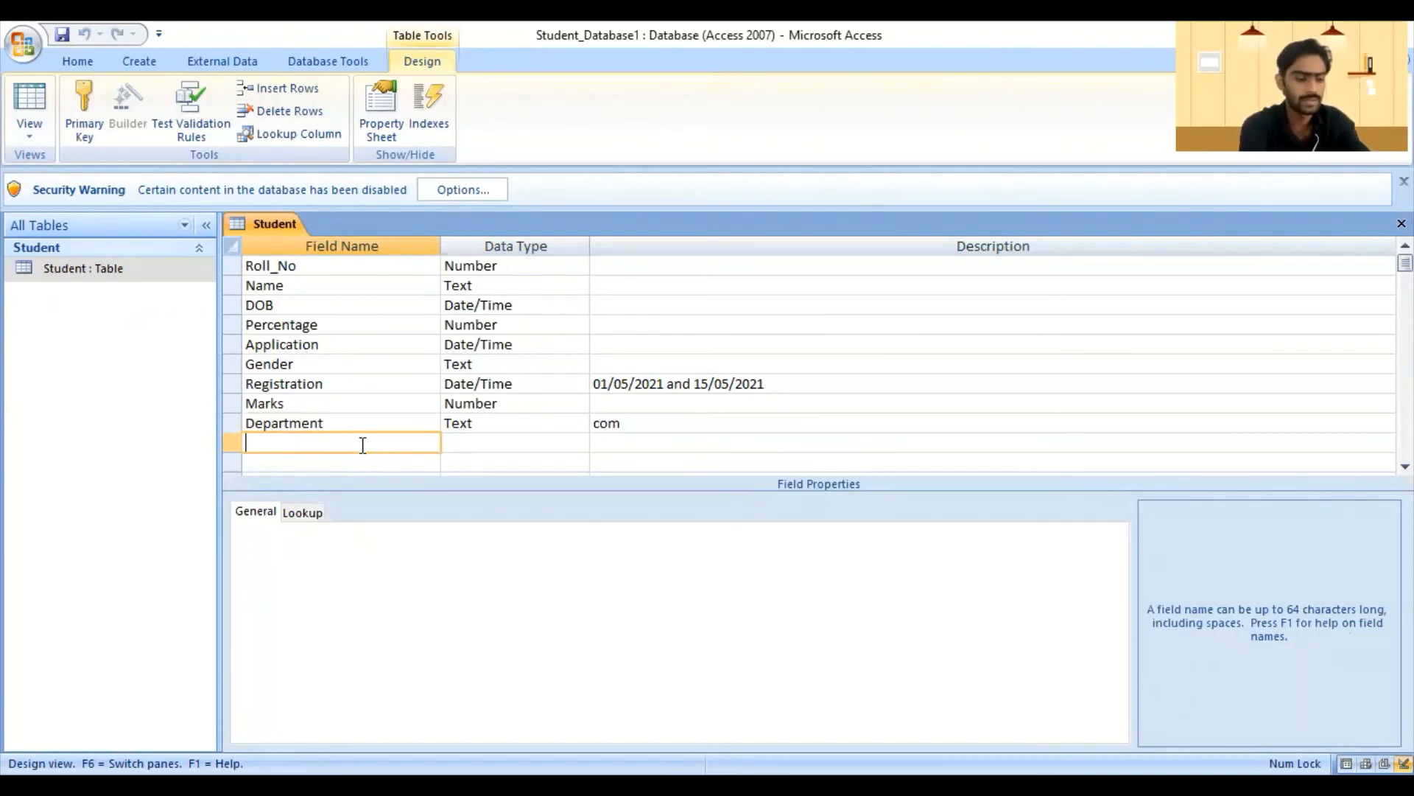
pyautogui.write('adde')
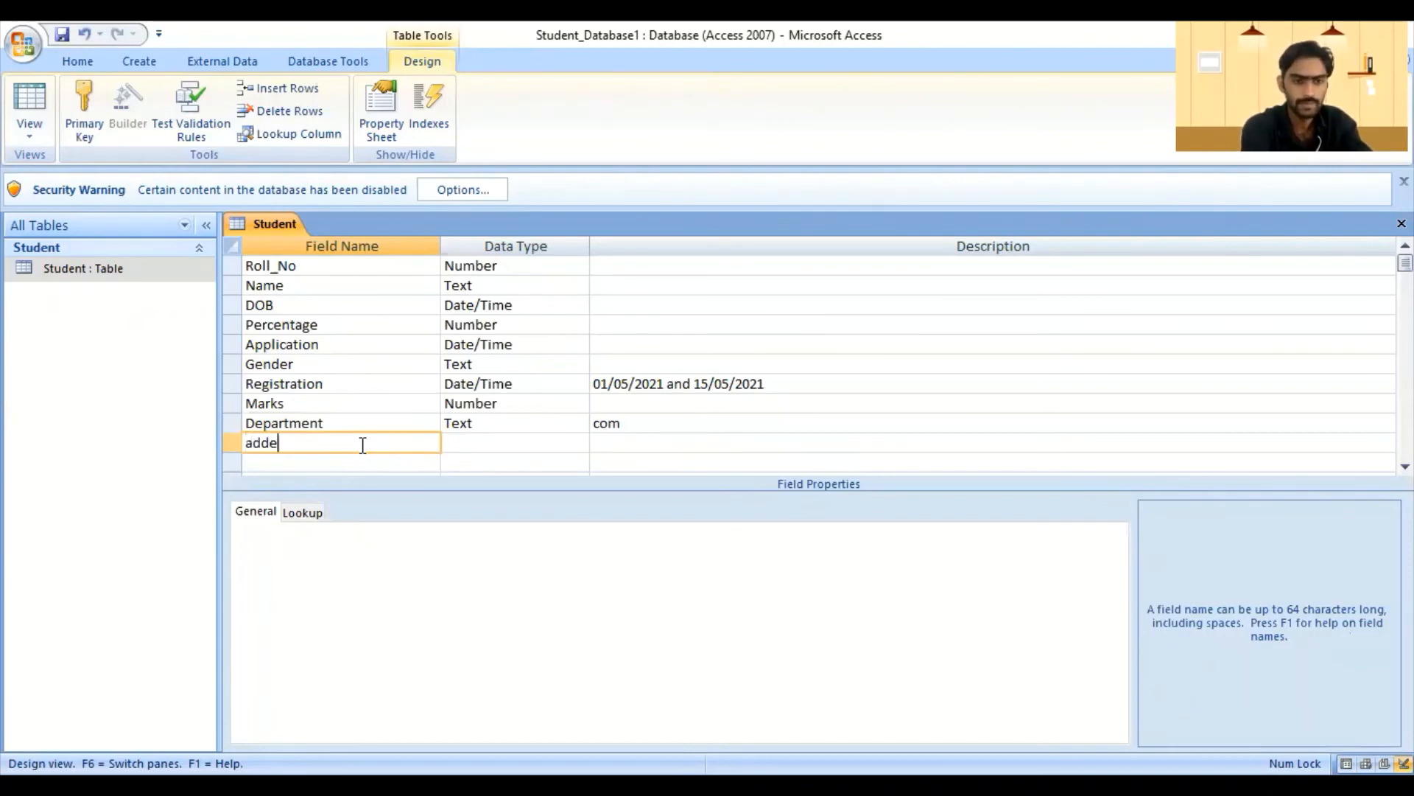
pyautogui.press('BackSpace')
pyautogui.write('ress')
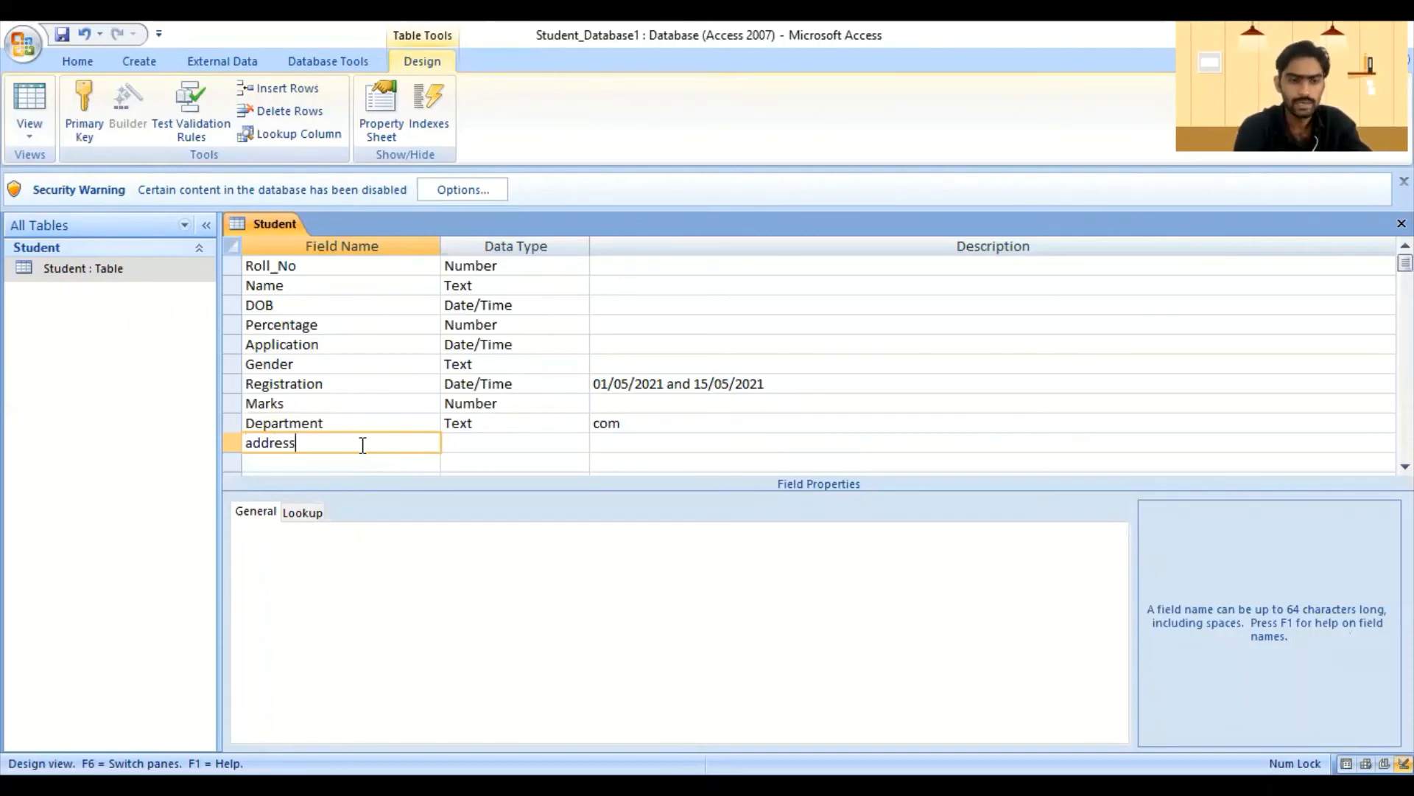
pyautogui.press('Tab')
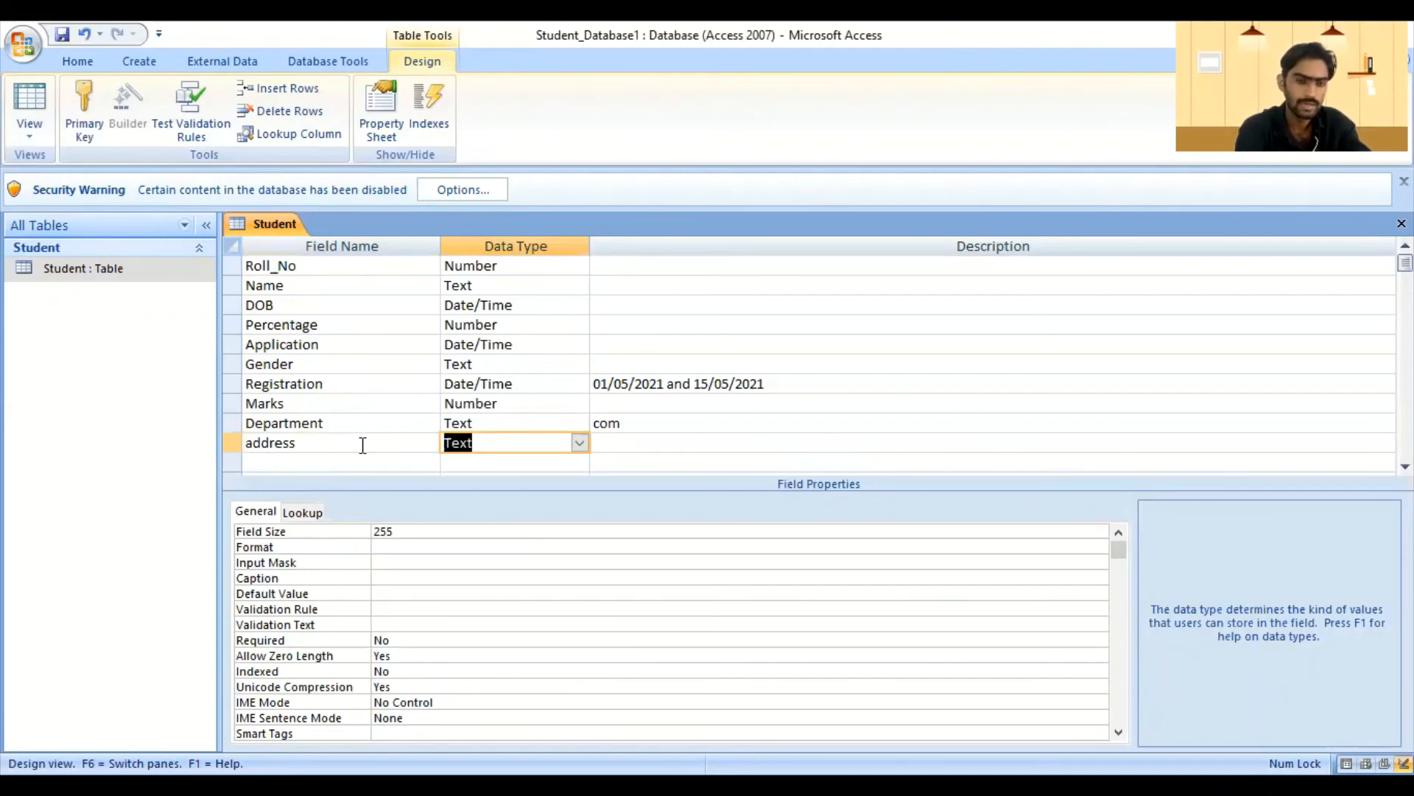
# - Set the address field's data type to Memo and go to its Validation Rule property
pyautogui.write('m')
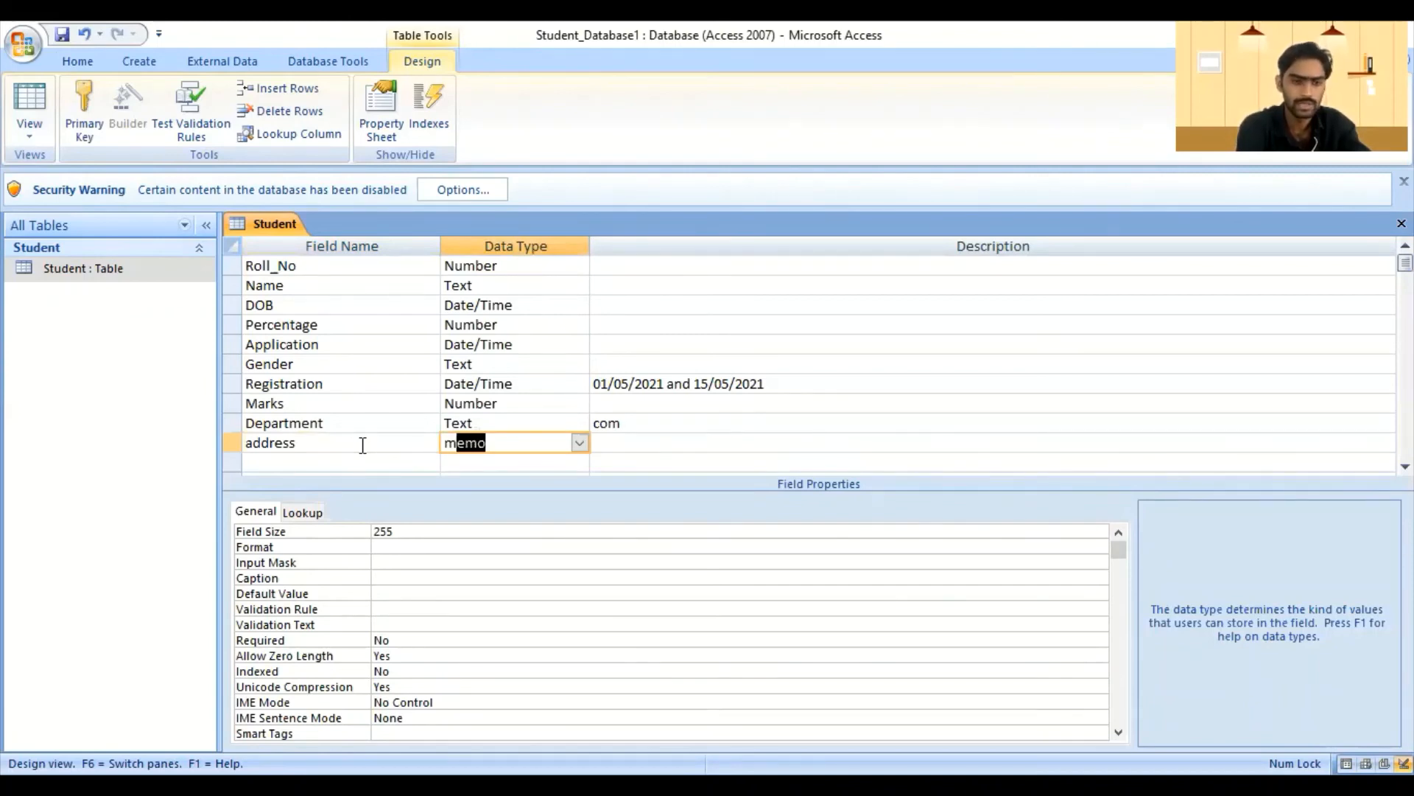
pyautogui.press('BackSpace')
pyautogui.write('em')
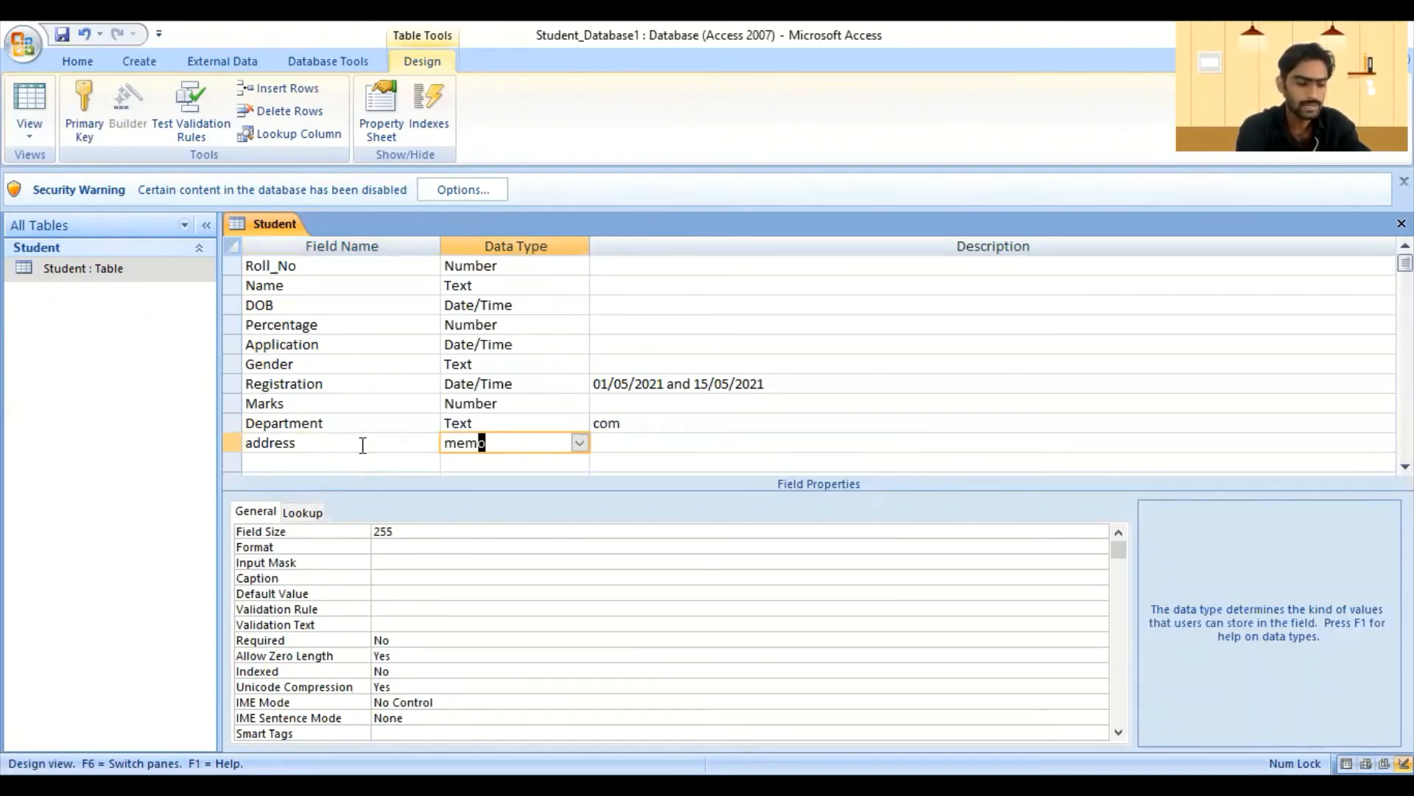
pyautogui.write('o')
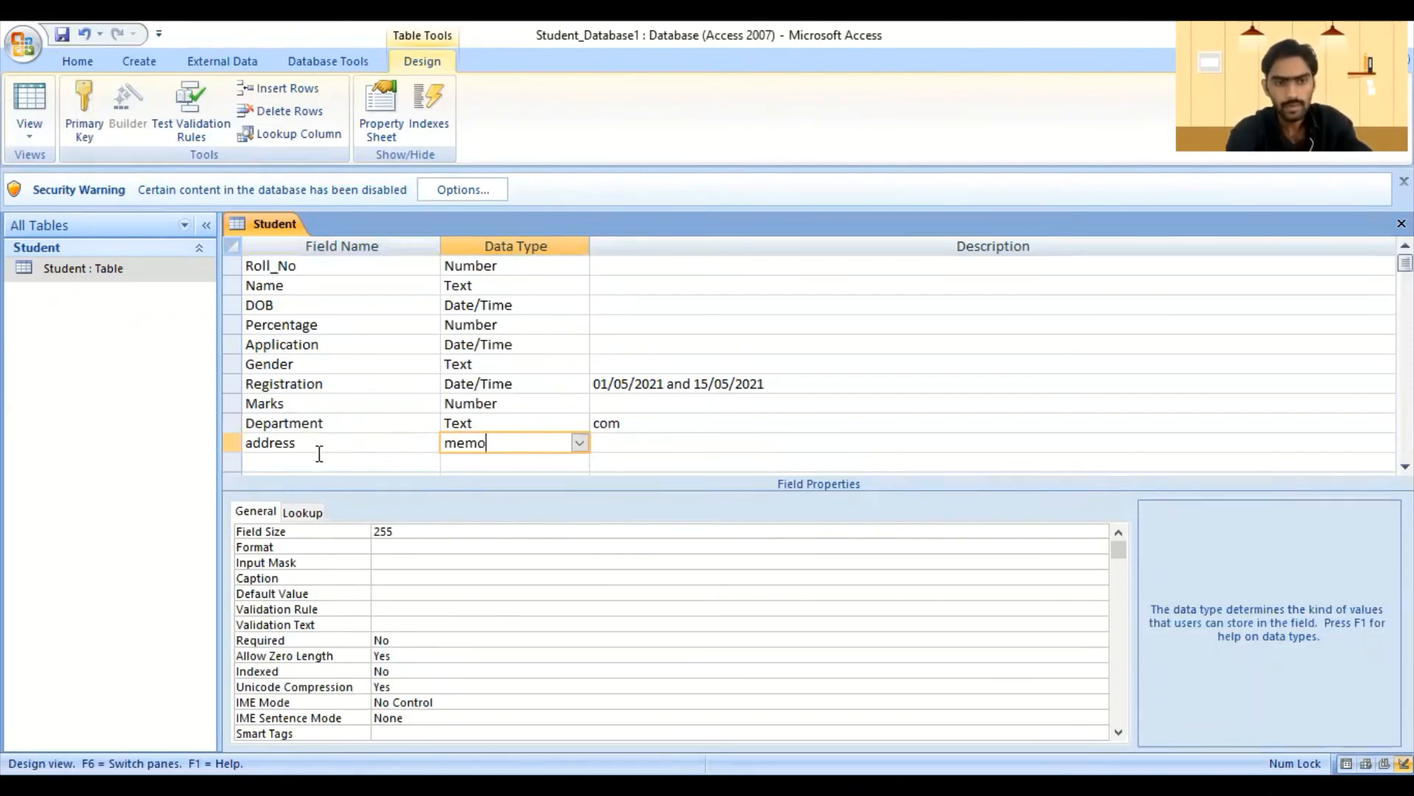
pyautogui.click(402, 439)
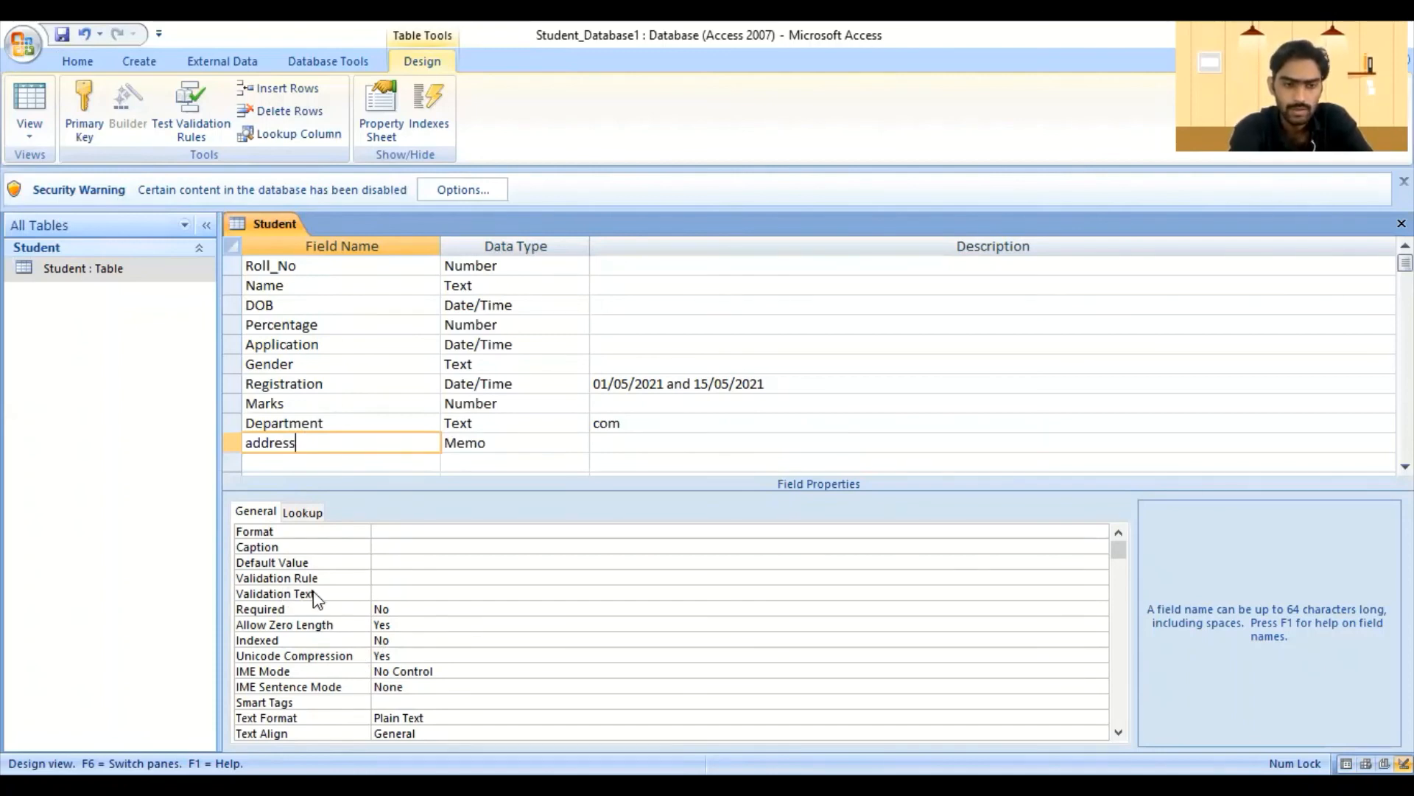
pyautogui.click(340, 580)
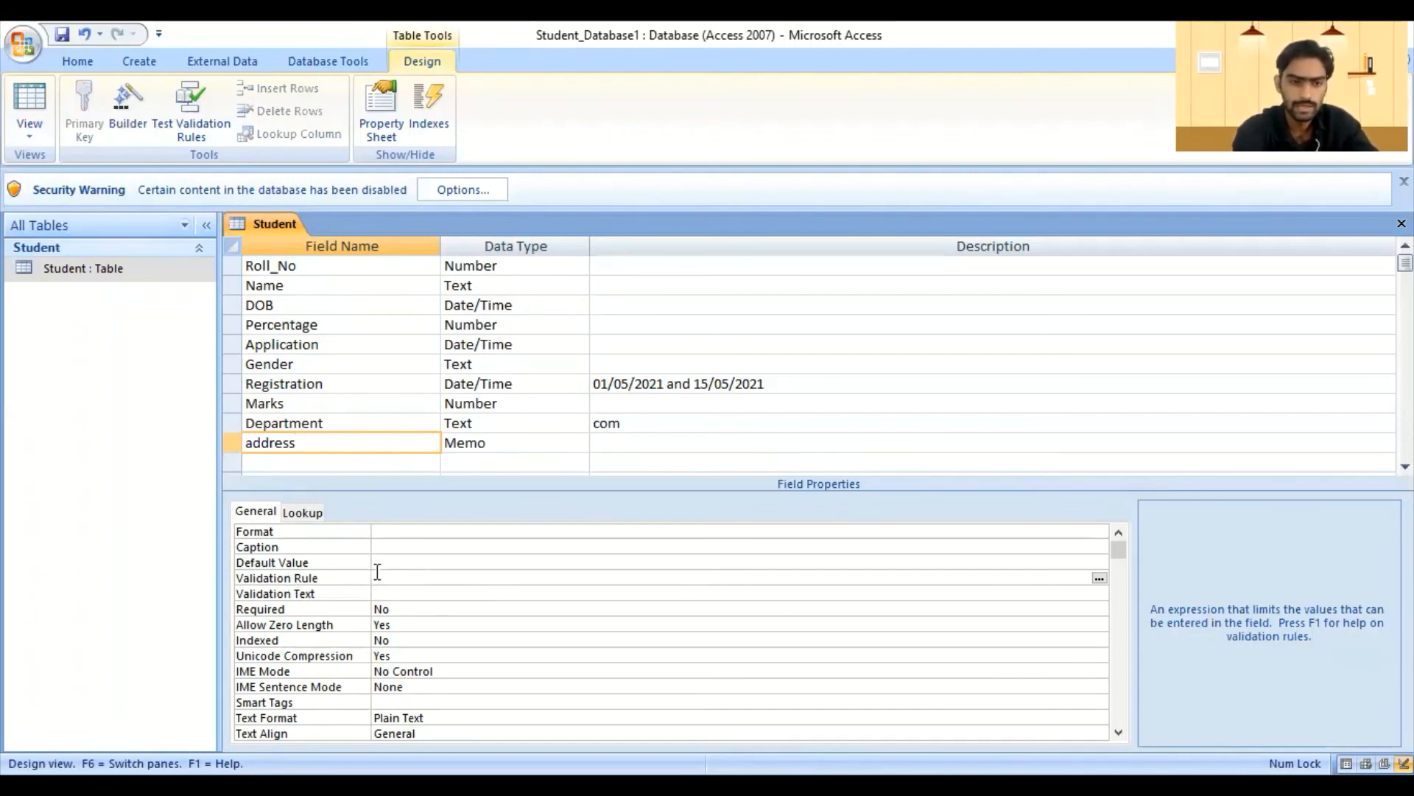
# - Switch the Student table to Datasheet view and start editing the first record's address
pyautogui.rightClick(264, 234)
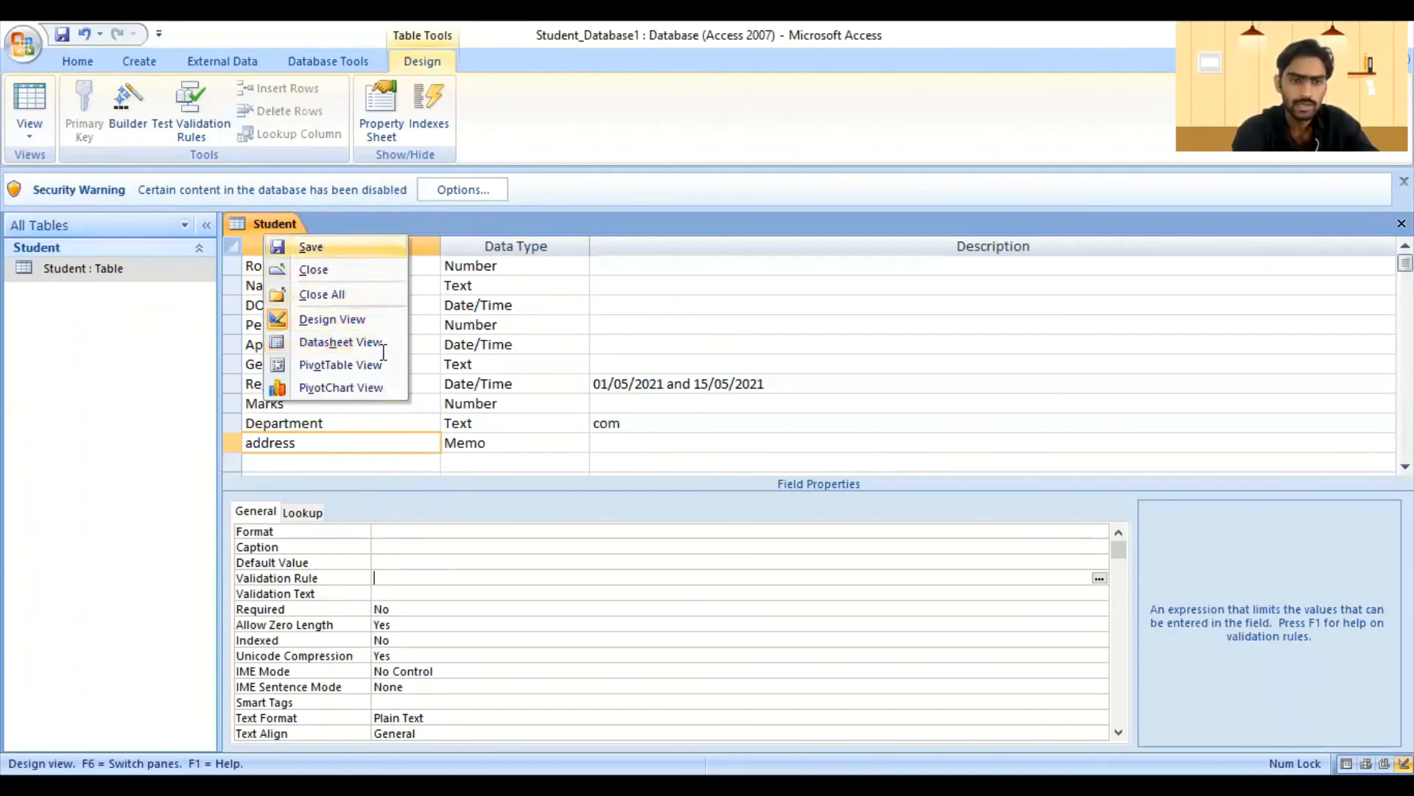
pyautogui.click(1163, 265)
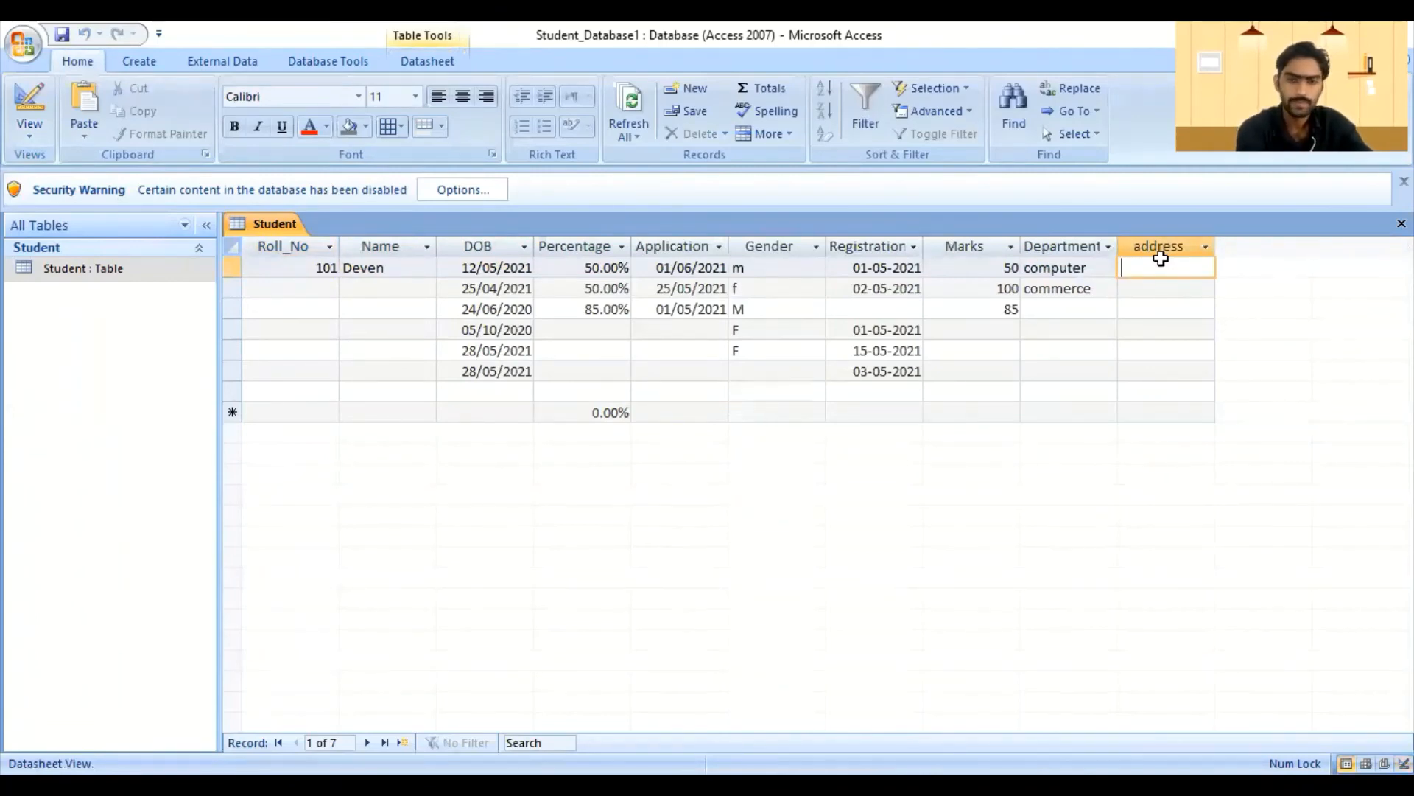
pyautogui.write('bjhsdffj')
pyautogui.press('BackSpace')
pyautogui.press('BackSpace')
pyautogui.press('BackSpace')
pyautogui.press('BackSpace')
pyautogui.press('BackSpace')
pyautogui.press('BackSpace')
pyautogui.press('BackSpace')
pyautogui.press('BackSpace')
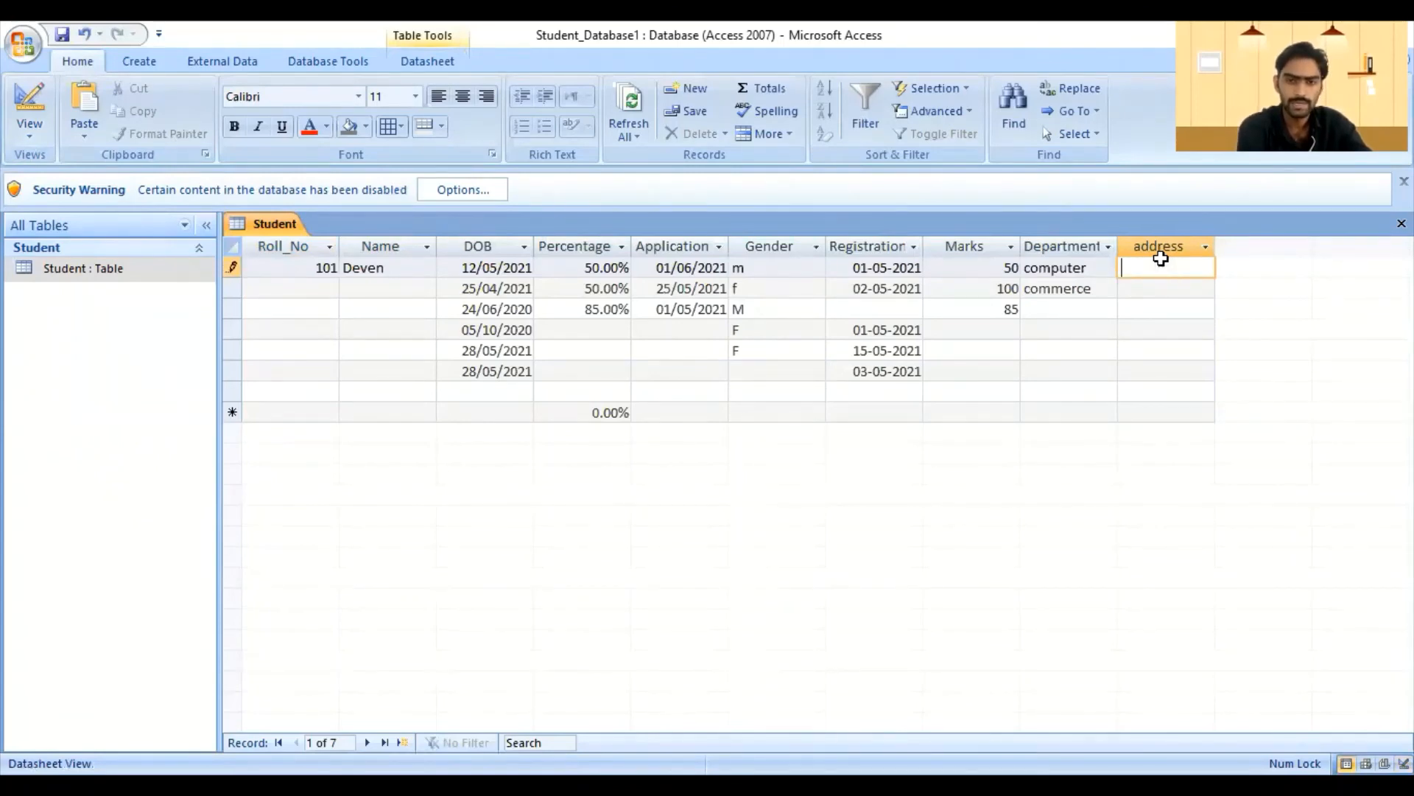
# - Enter satna as the first record's address
pyautogui.write('satna')
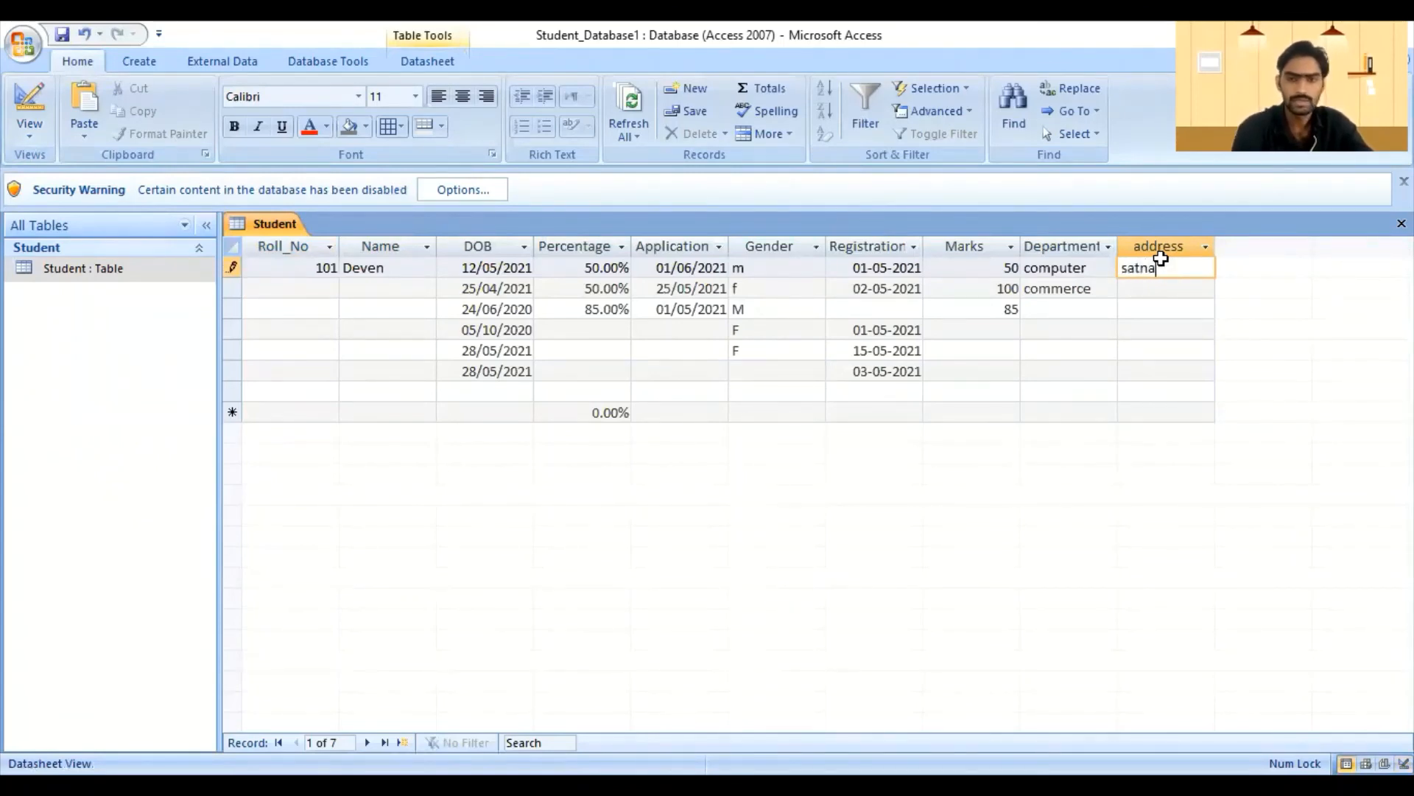
pyautogui.press('Return')
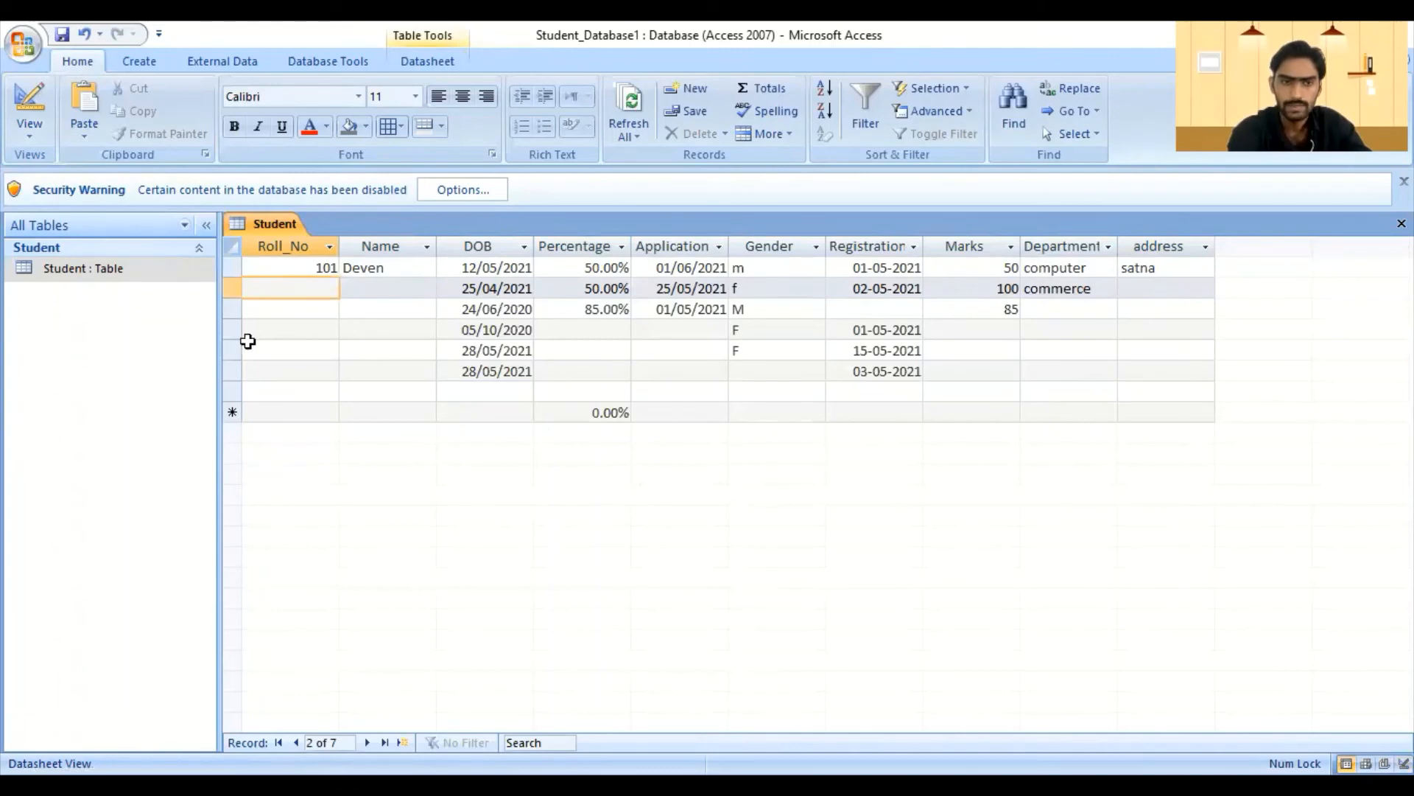
# - Delete all records below the second one from the Student table, accepting the permanent deletion
pyautogui.moveTo(231, 309); pyautogui.dragTo(232, 411)
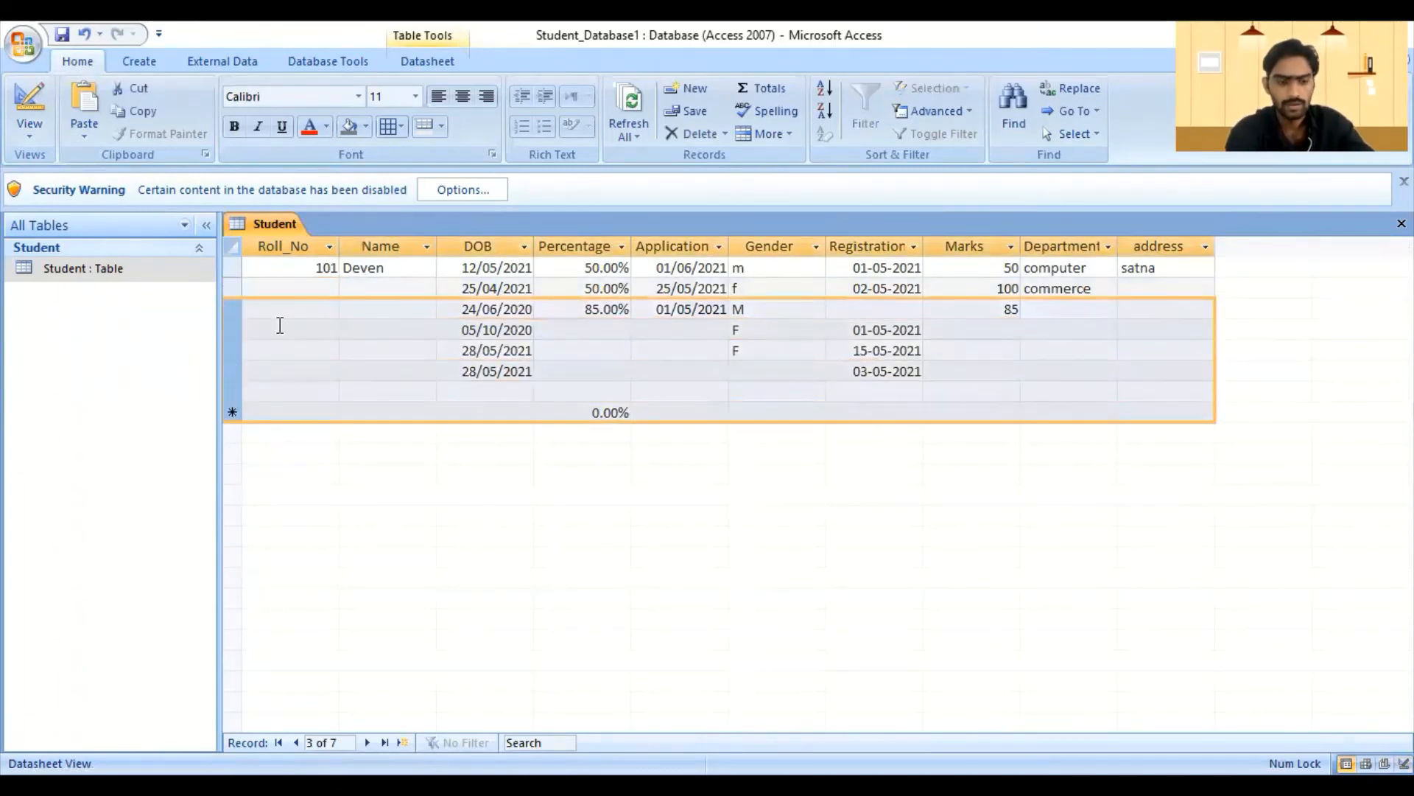
pyautogui.press('Delete')
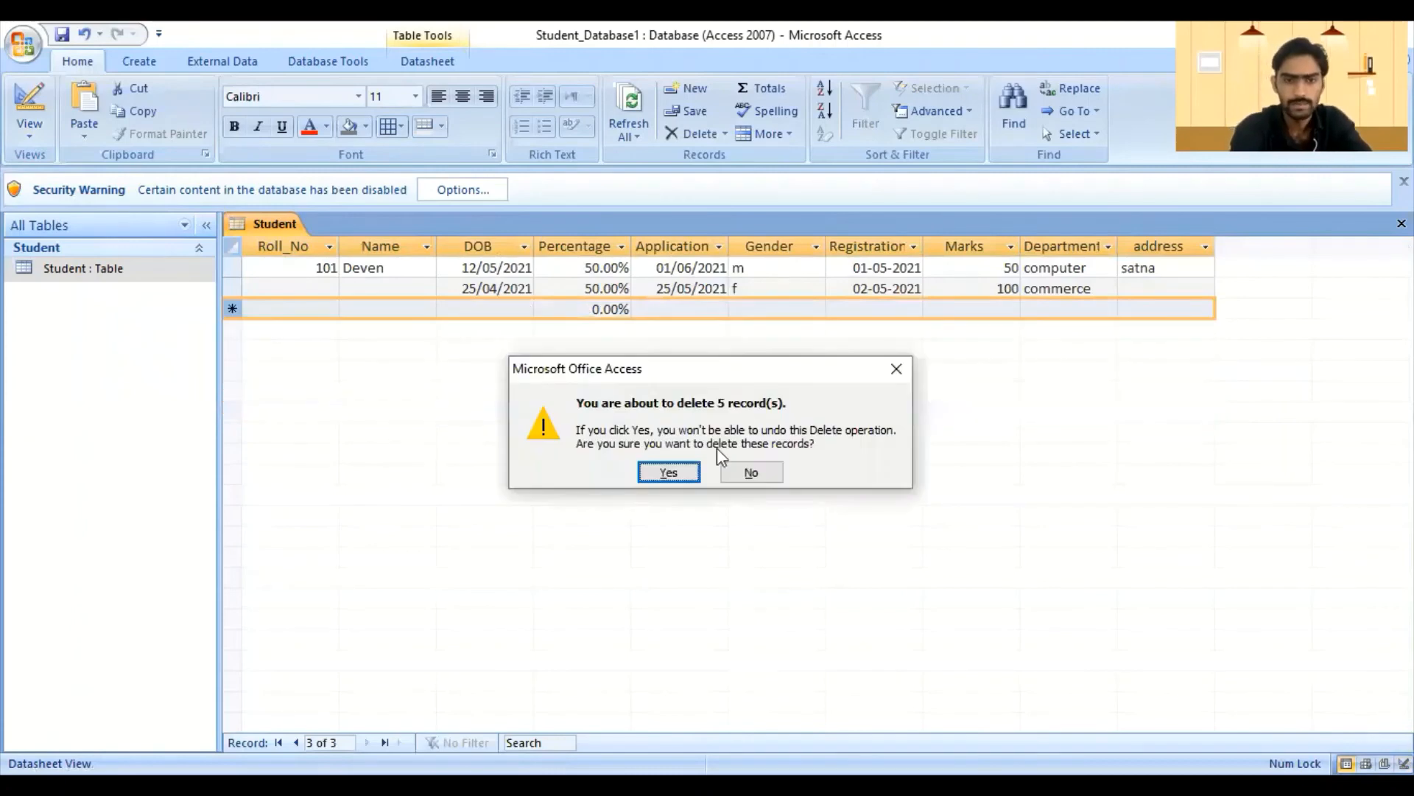
pyautogui.click(669, 472)
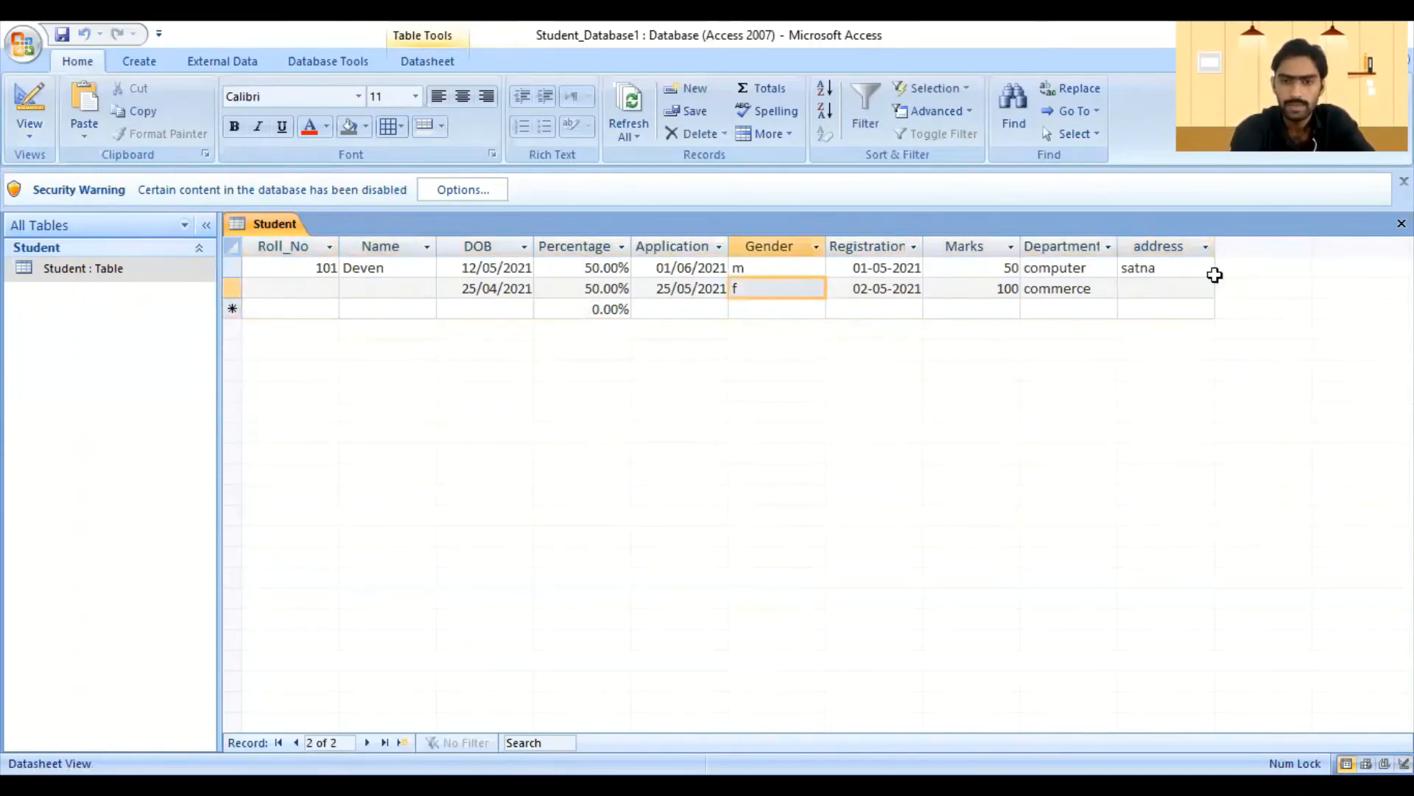
pyautogui.click(1164, 271)
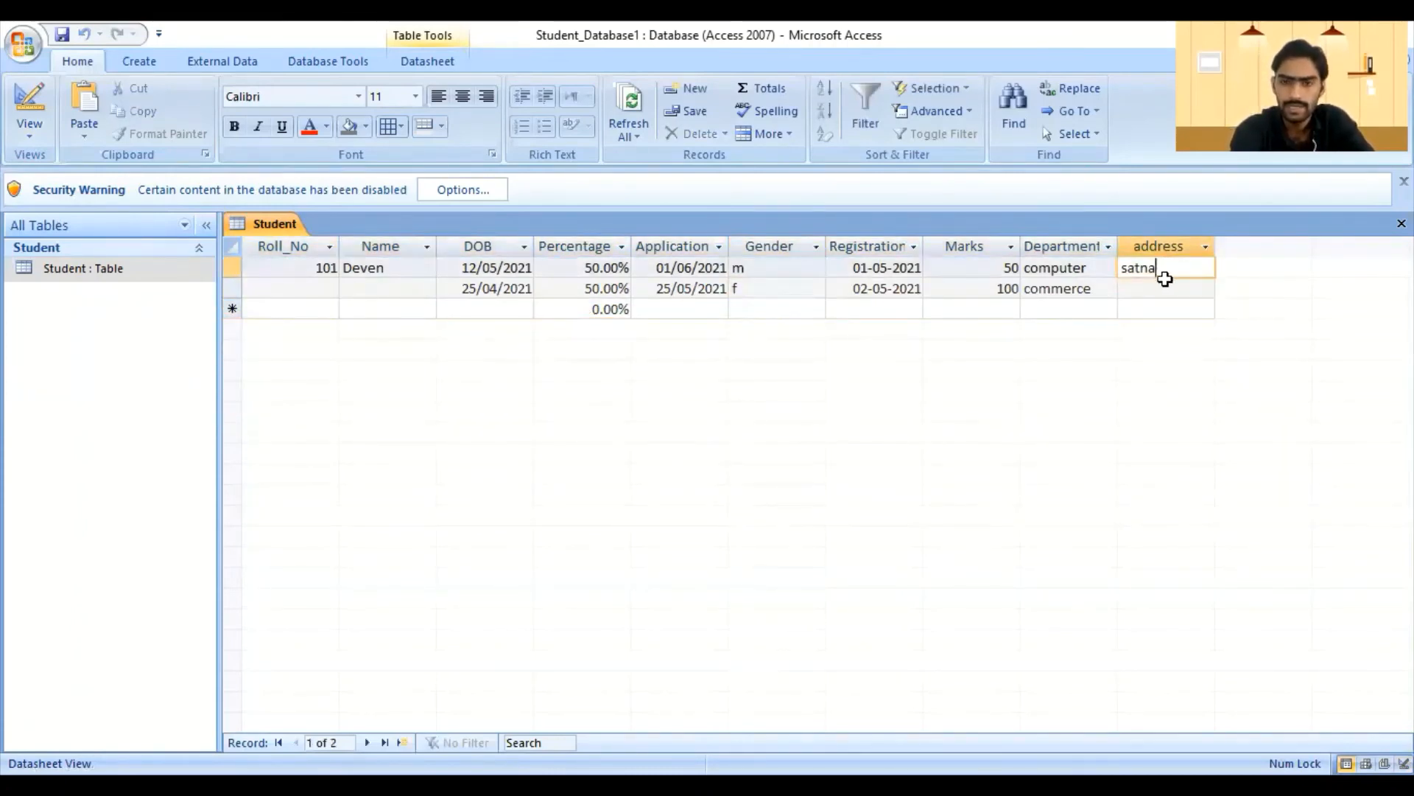
pyautogui.click(1149, 289)
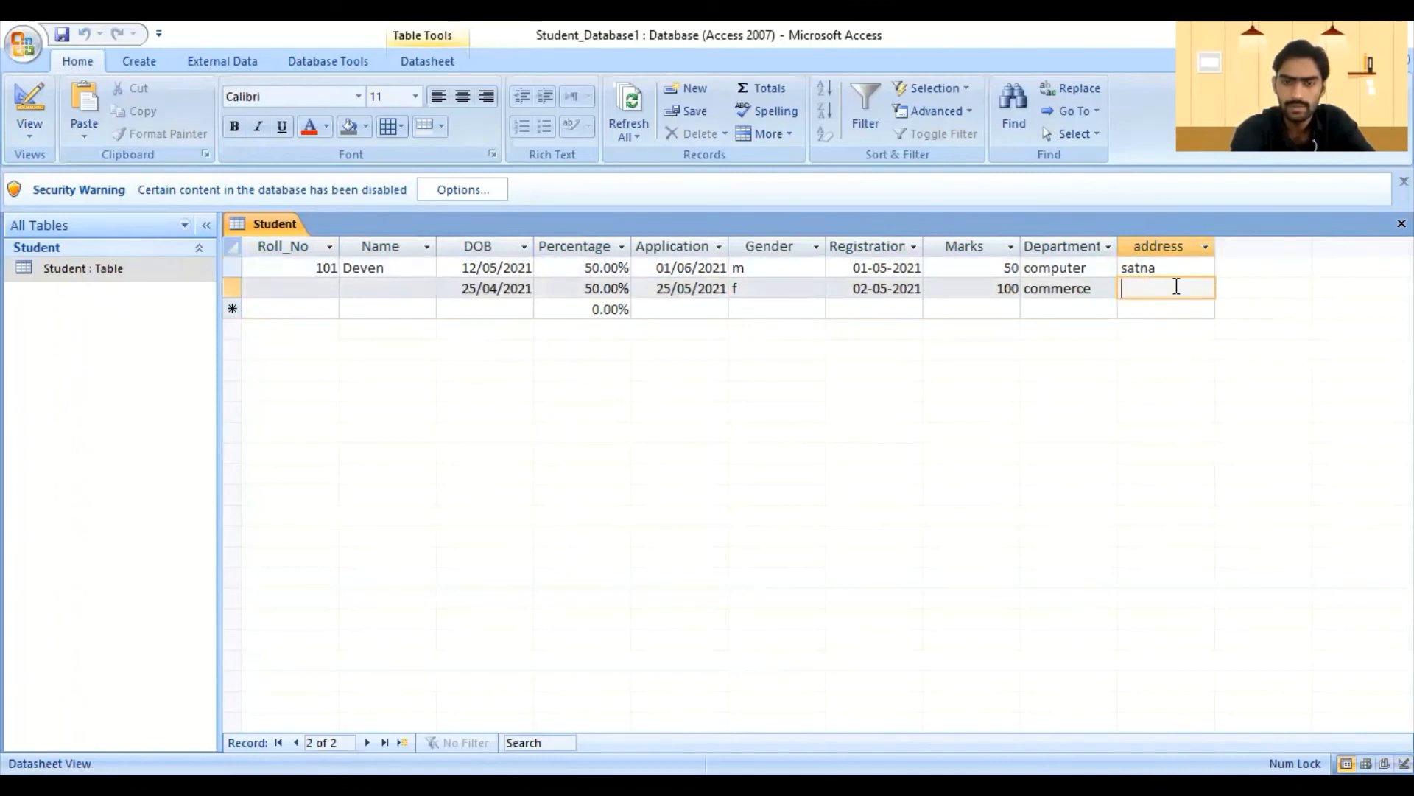
# - Return the Student table to Design view and set the address field's validation rule to is not null
pyautogui.rightClick(280, 227)
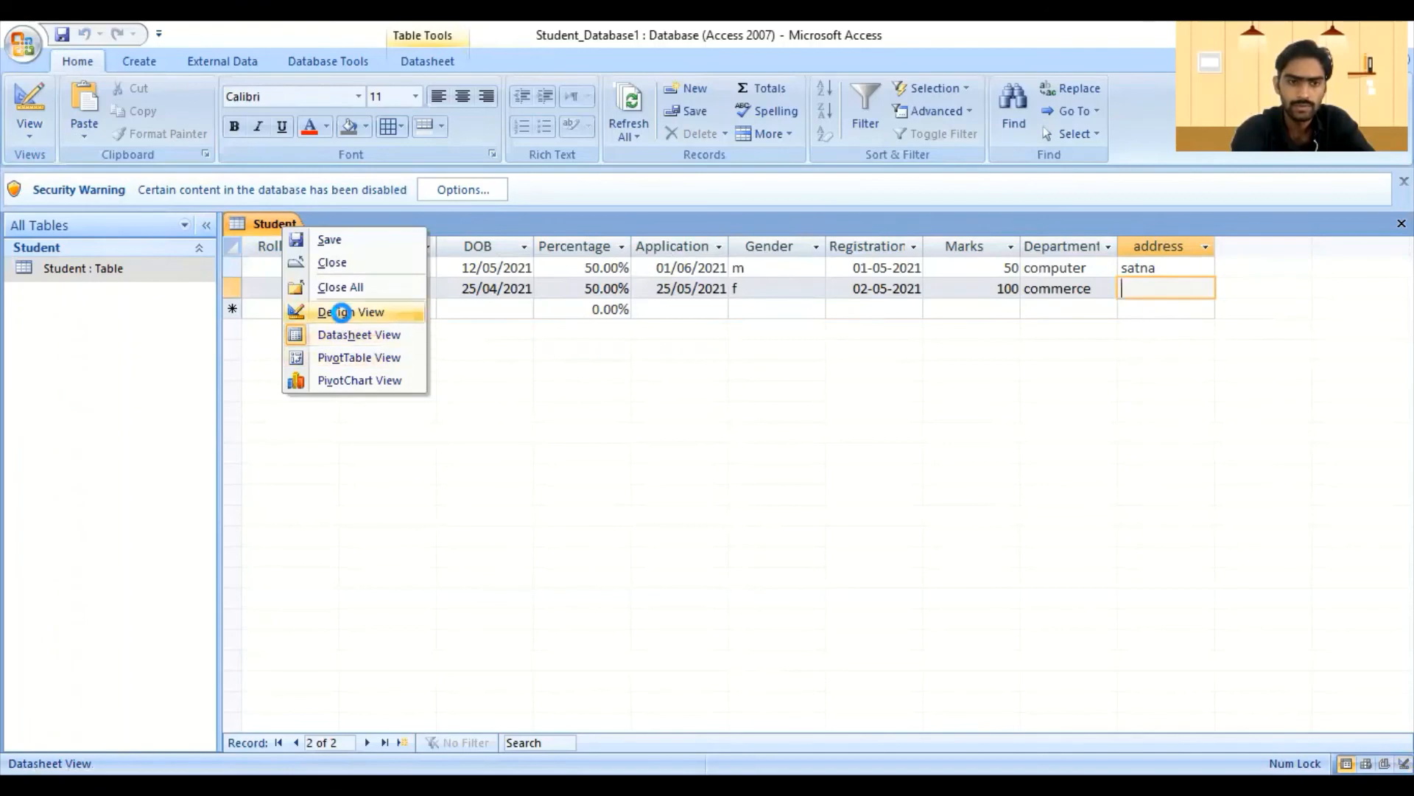
pyautogui.click(341, 312)
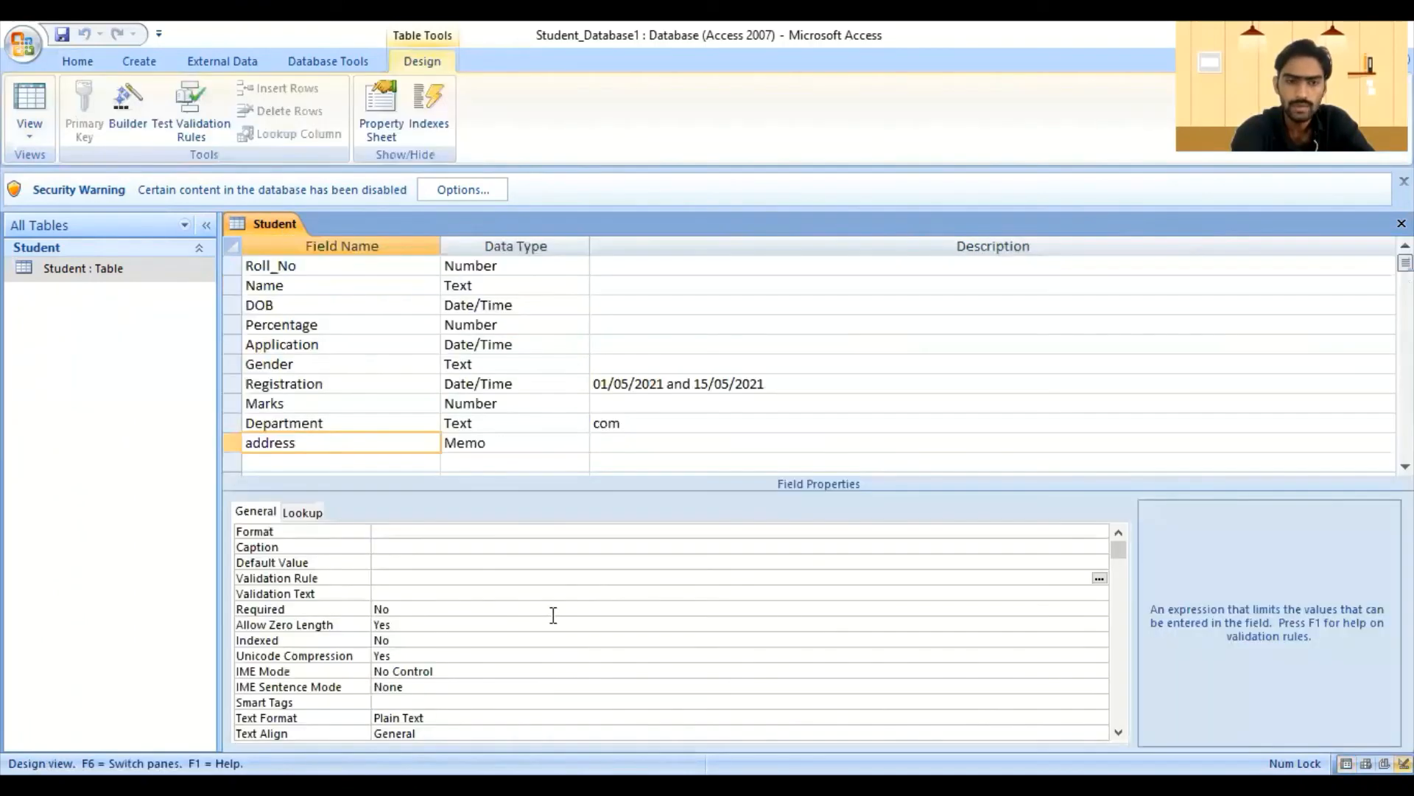
pyautogui.click(376, 577)
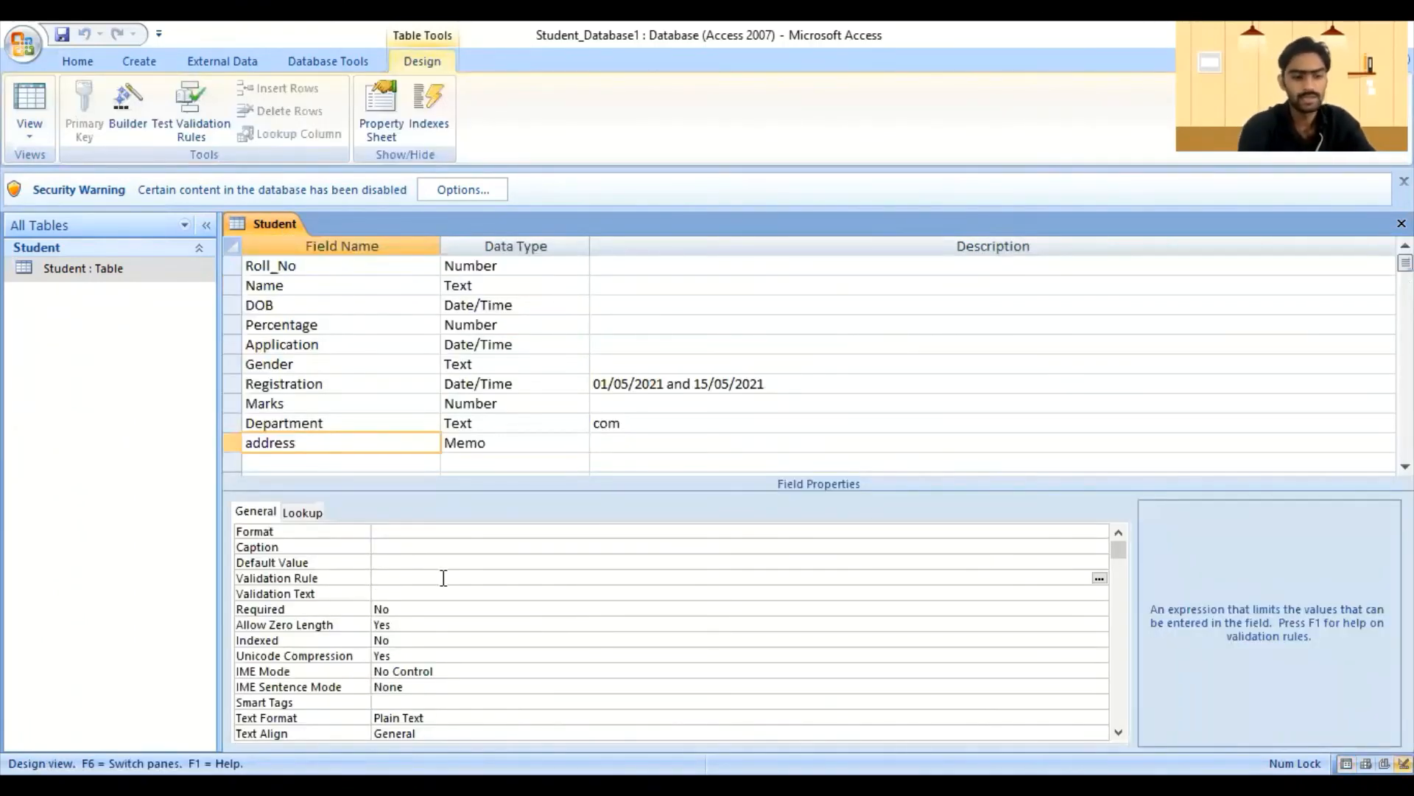
pyautogui.write('is ')
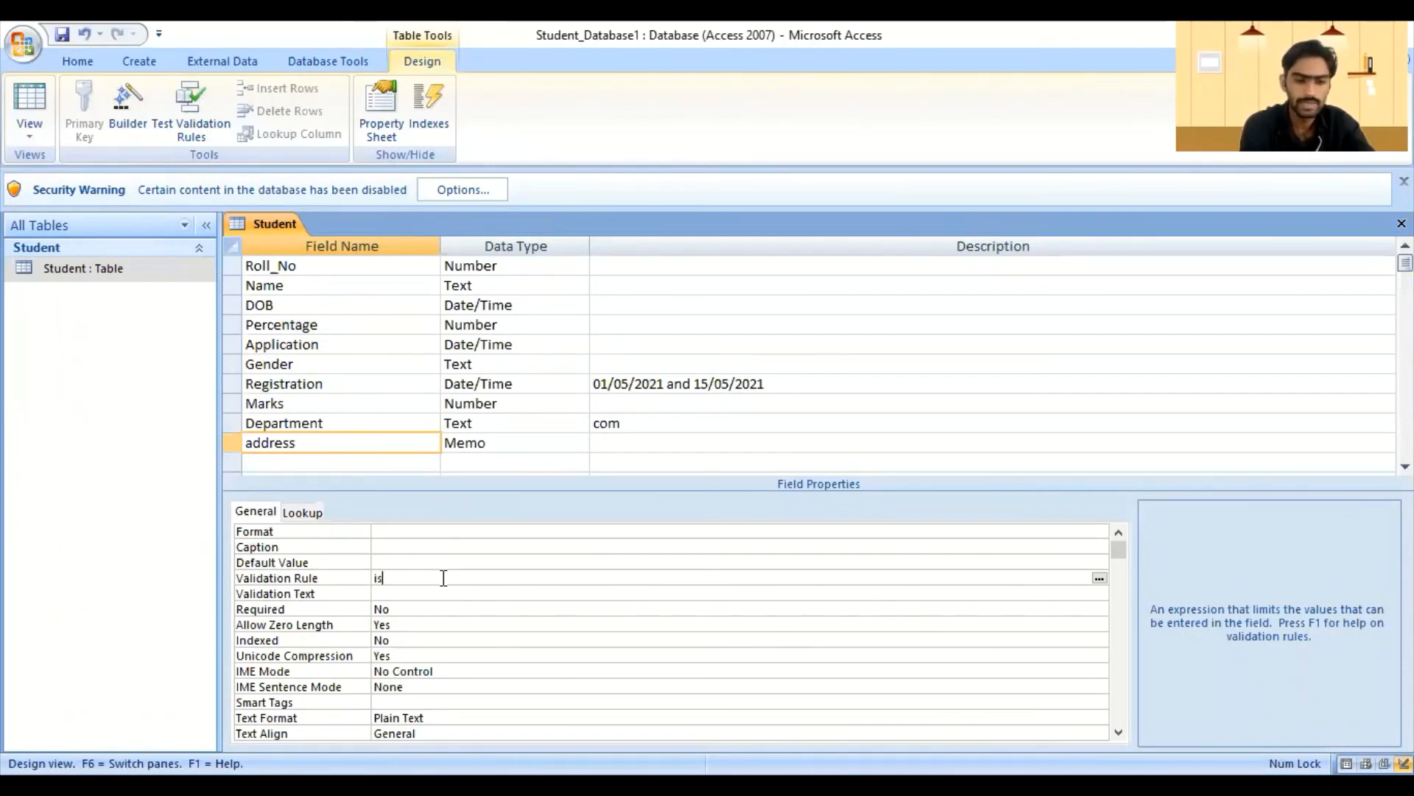
pyautogui.write('not')
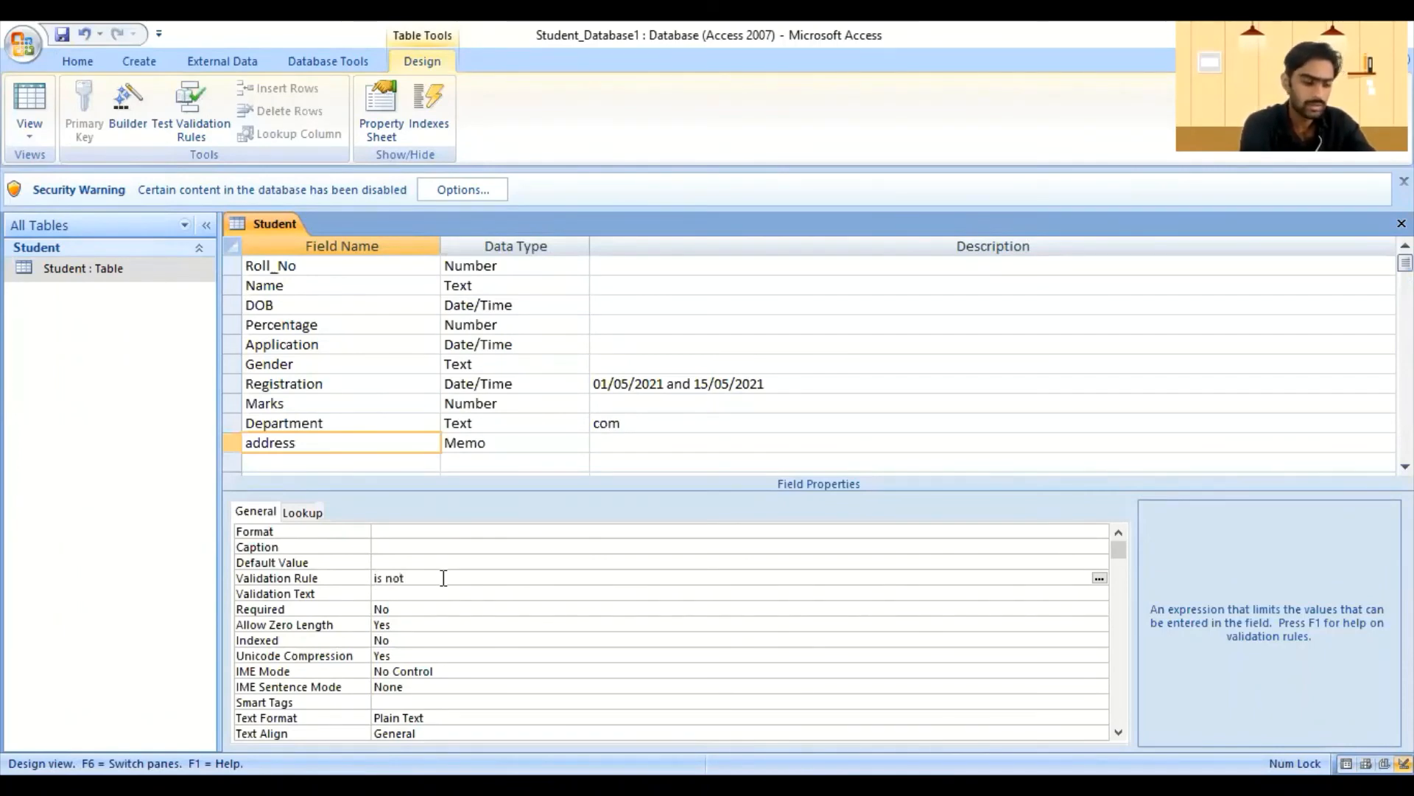
pyautogui.write(' null')
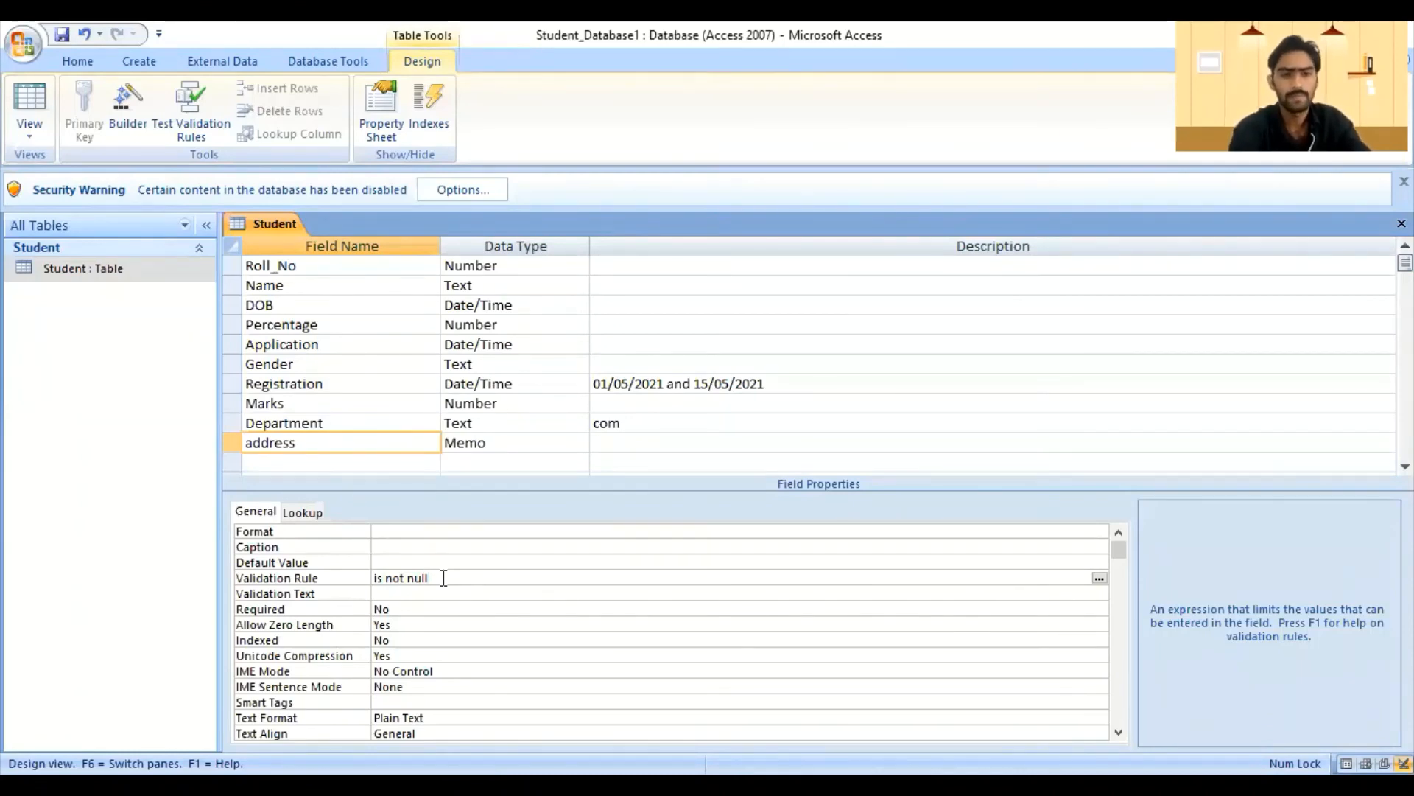
# - Save the table design and have the existing data tested against the new validation rule
pyautogui.rightClick(265, 245)
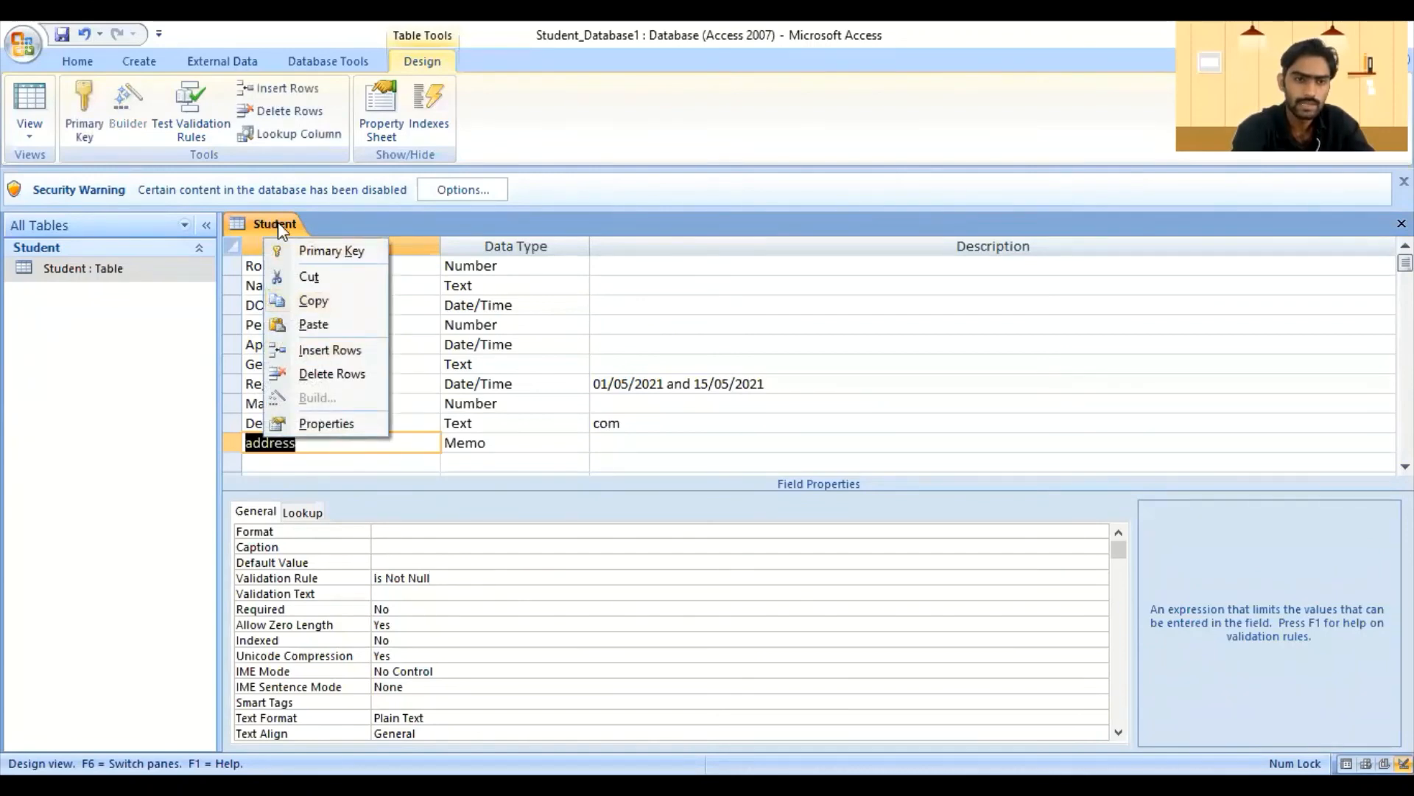
pyautogui.rightClick(279, 224)
pyautogui.click(331, 234)
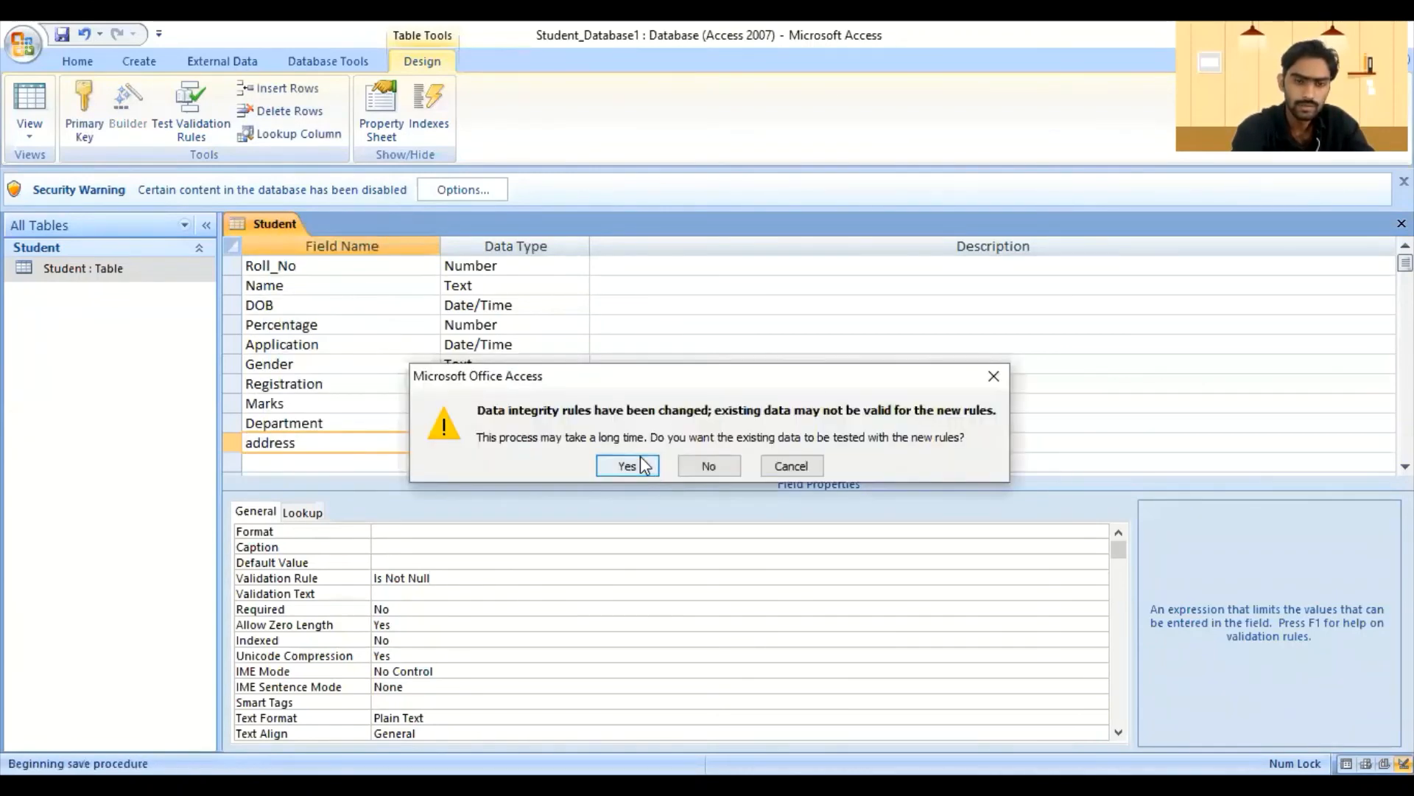
pyautogui.click(641, 467)
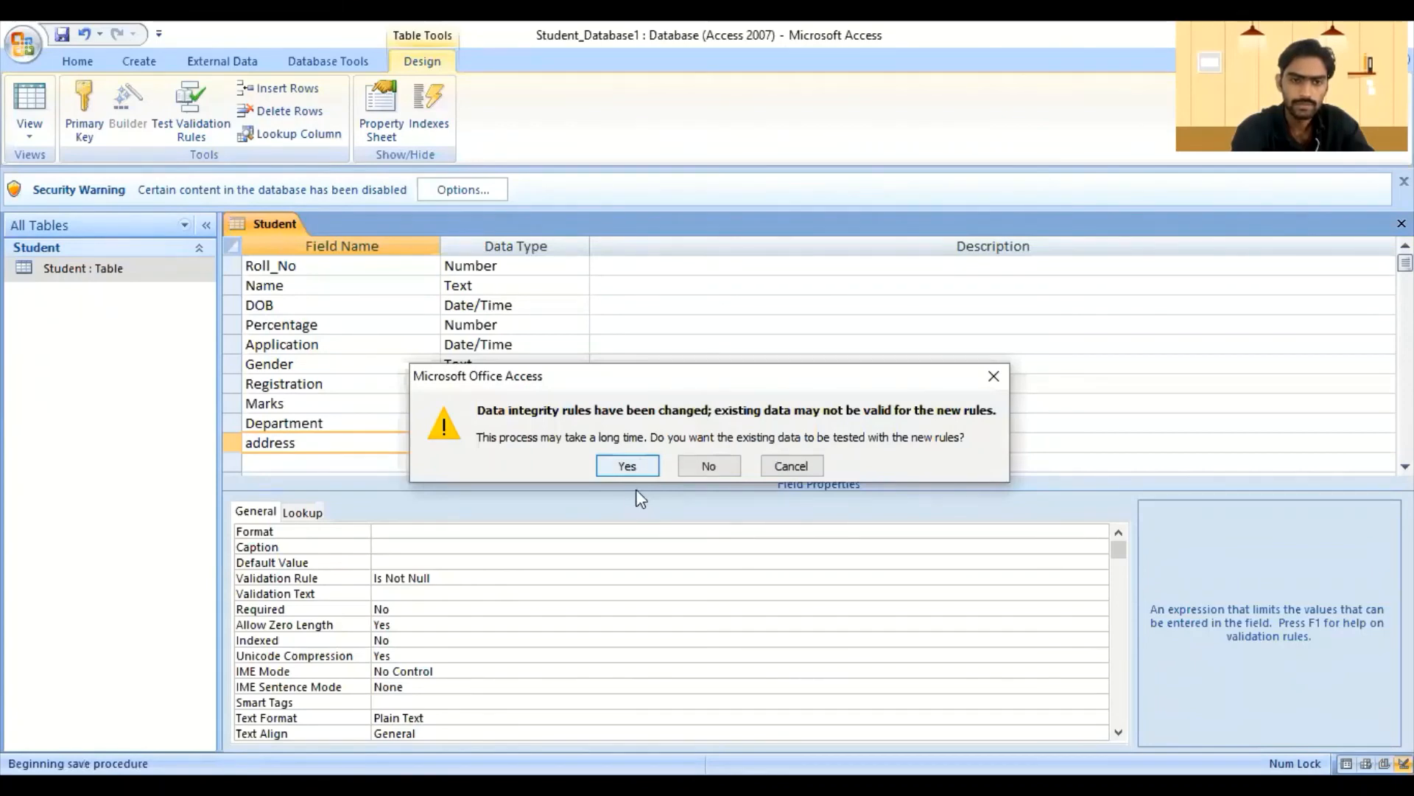
# - Switch the table to Datasheet view and enter rewa as the second record's address
pyautogui.rightClick(272, 222)
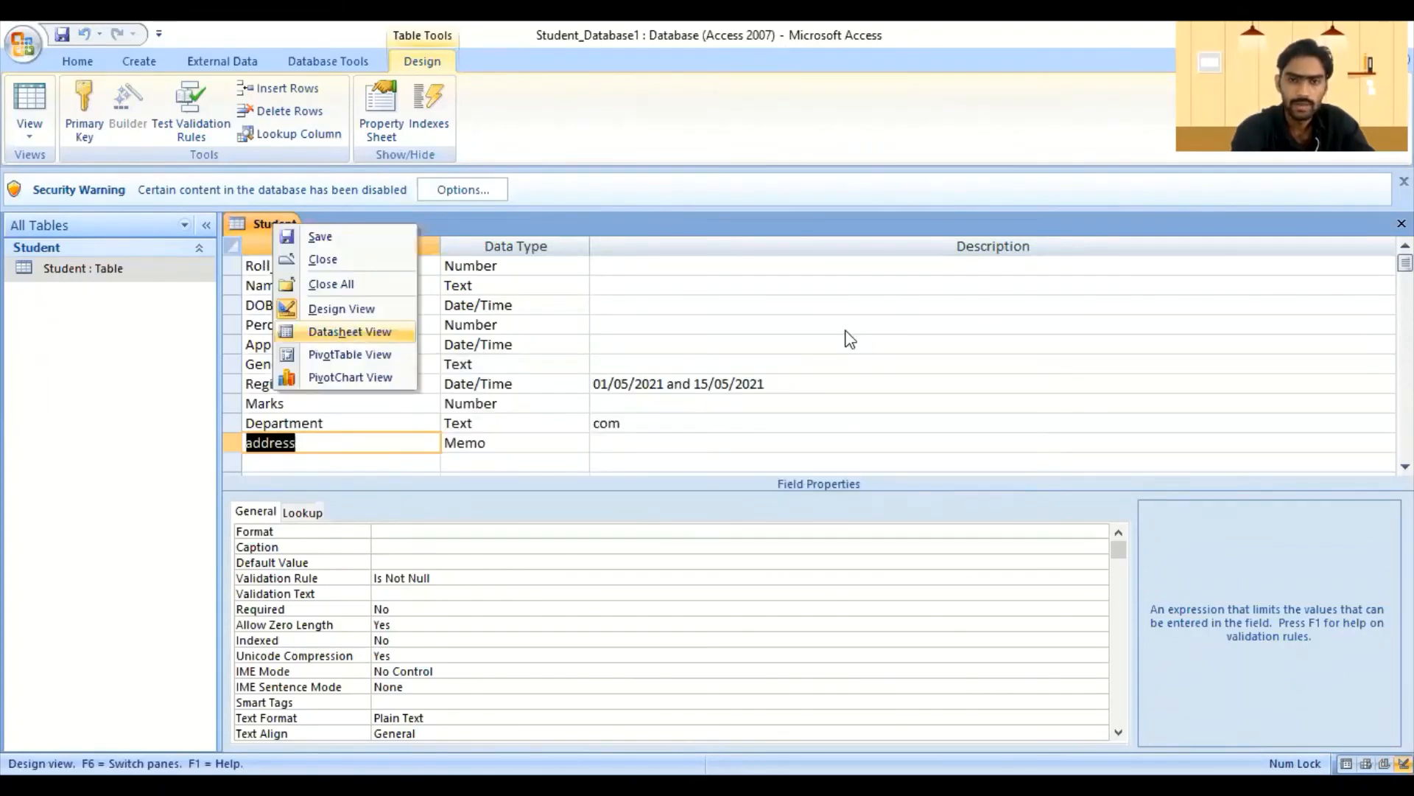
pyautogui.press('Return')
pyautogui.click(1127, 288)
pyautogui.write('rewa')
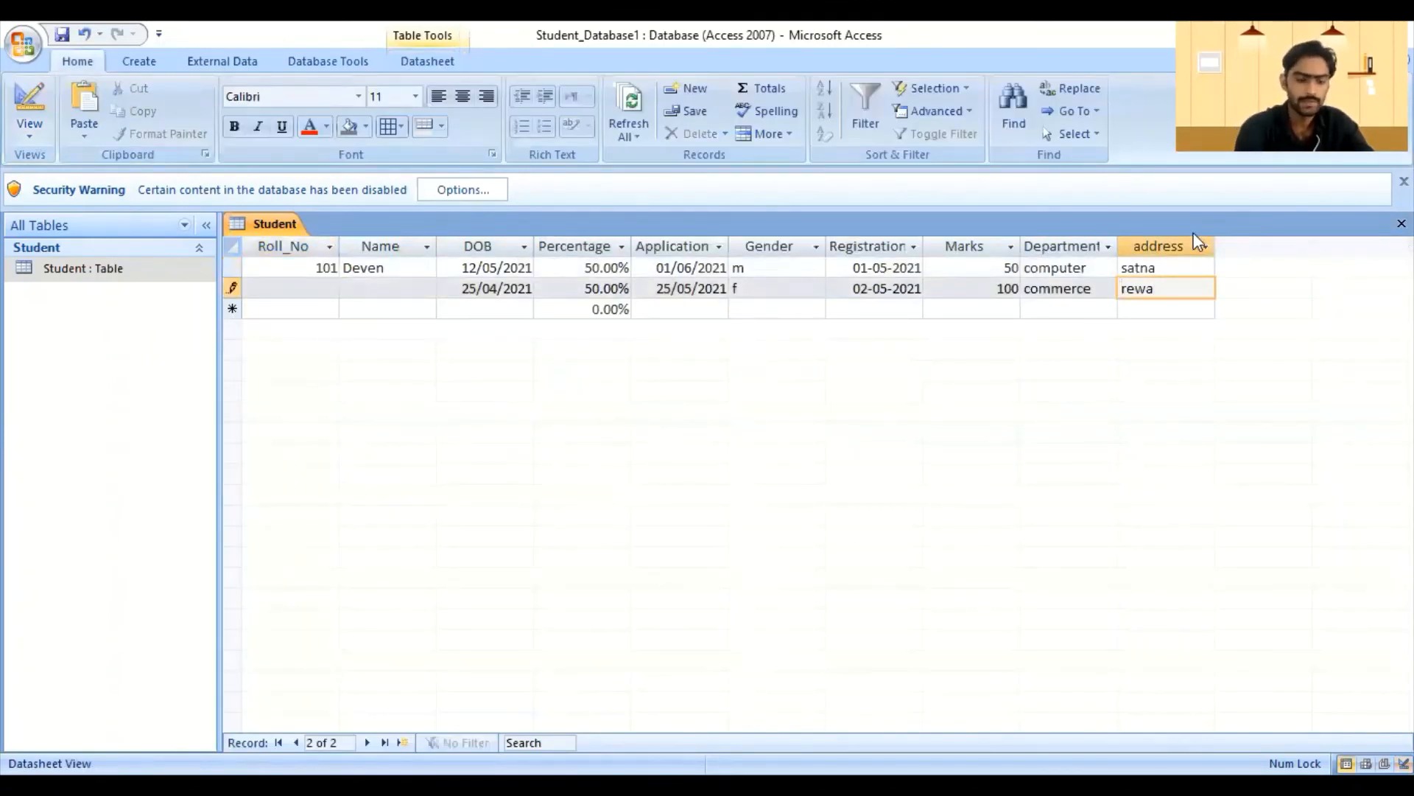
pyautogui.press('Return')
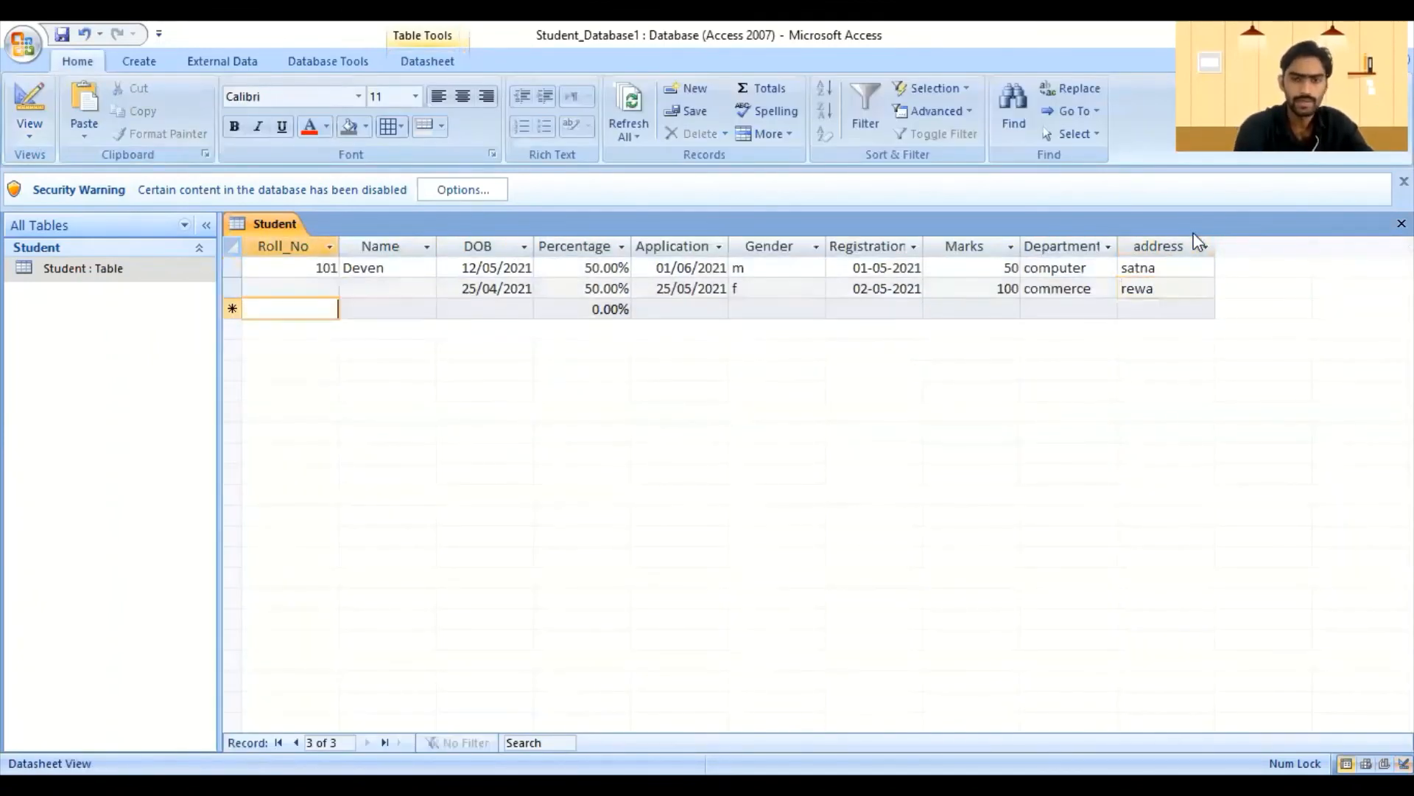
pyautogui.press('Return')
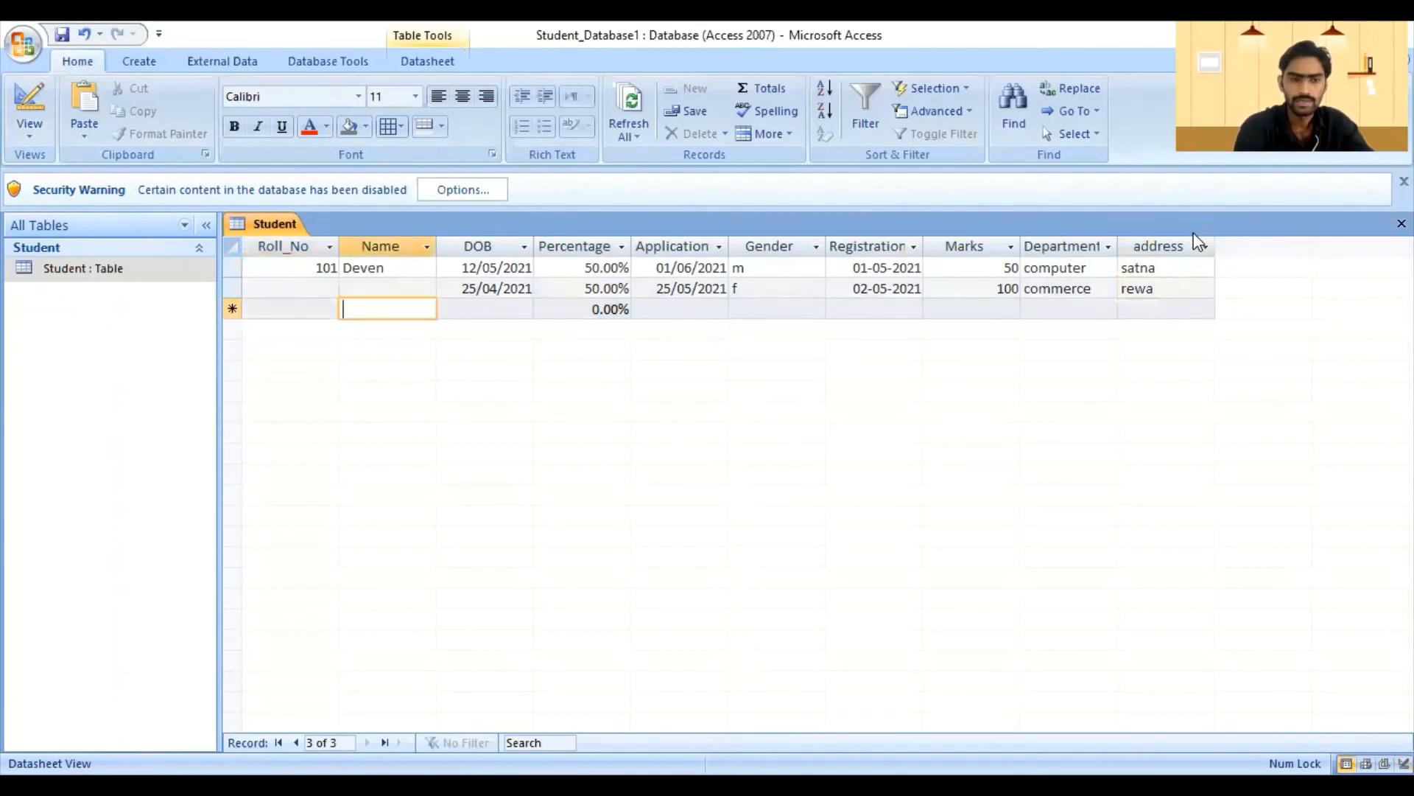
pyautogui.press('Return')
pyautogui.hotkey('shift', 'Tab')
pyautogui.hotkey('shift', 'Tab')
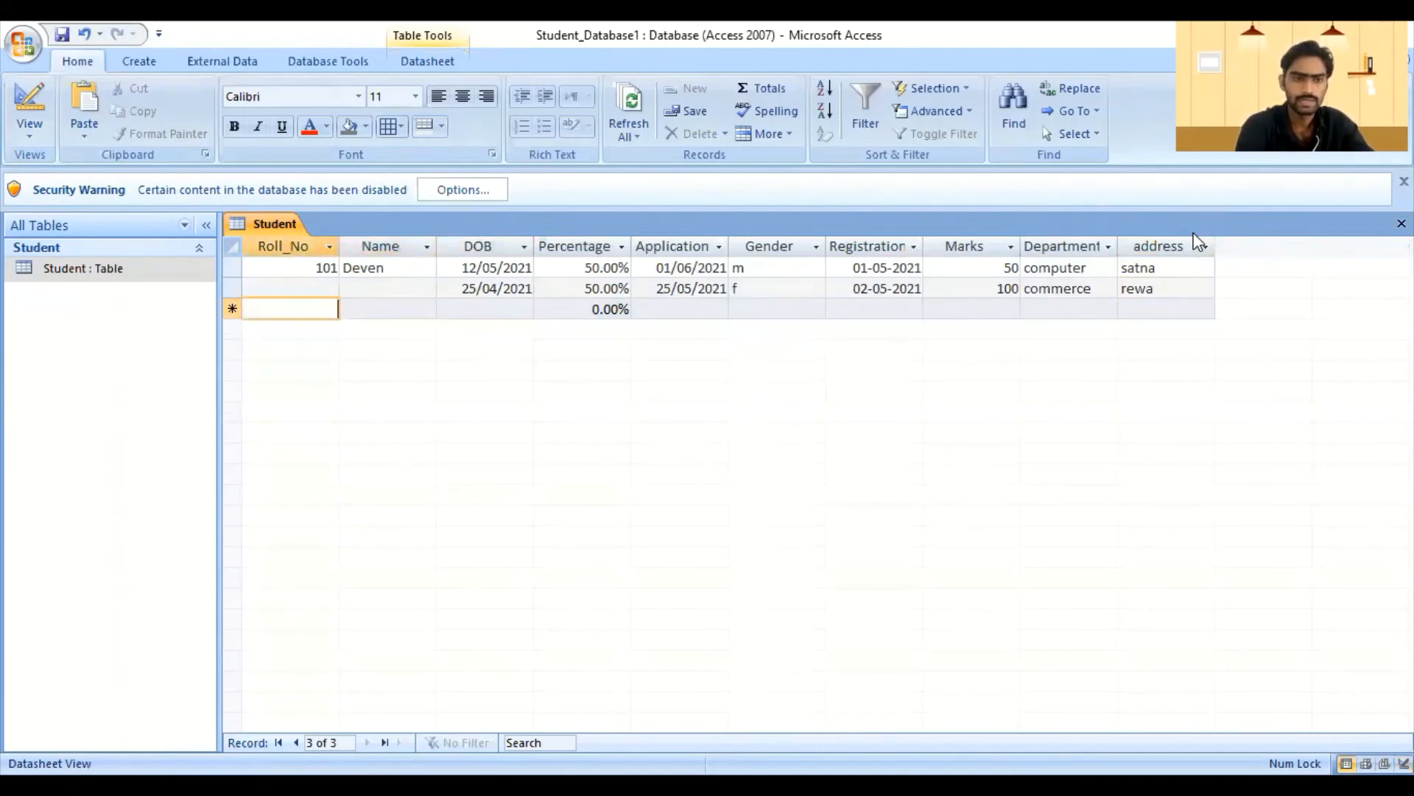
# - Try to save a new third record in the Student table with only Roll_No 0 entered
pyautogui.write('0')
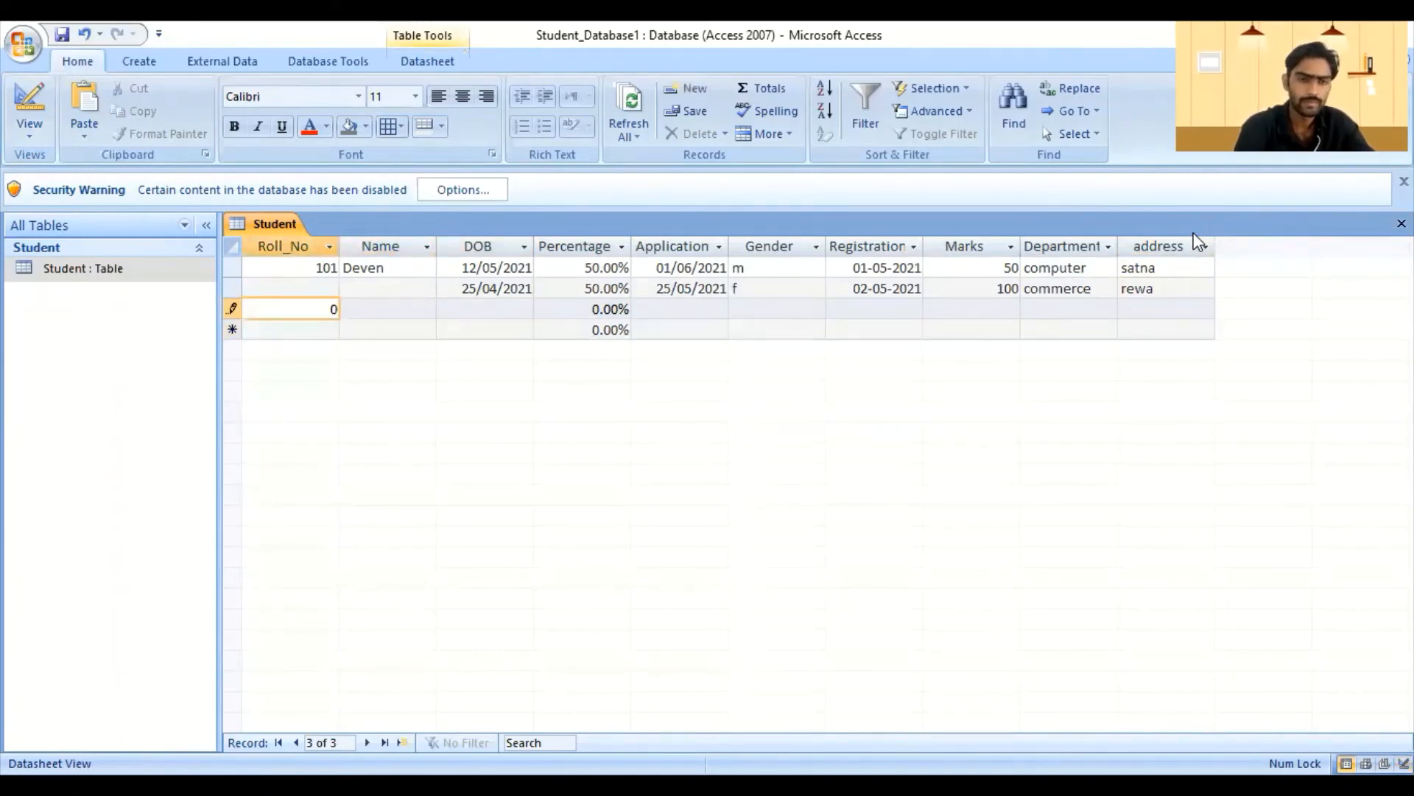
pyautogui.press('Down')
pyautogui.press('Down')
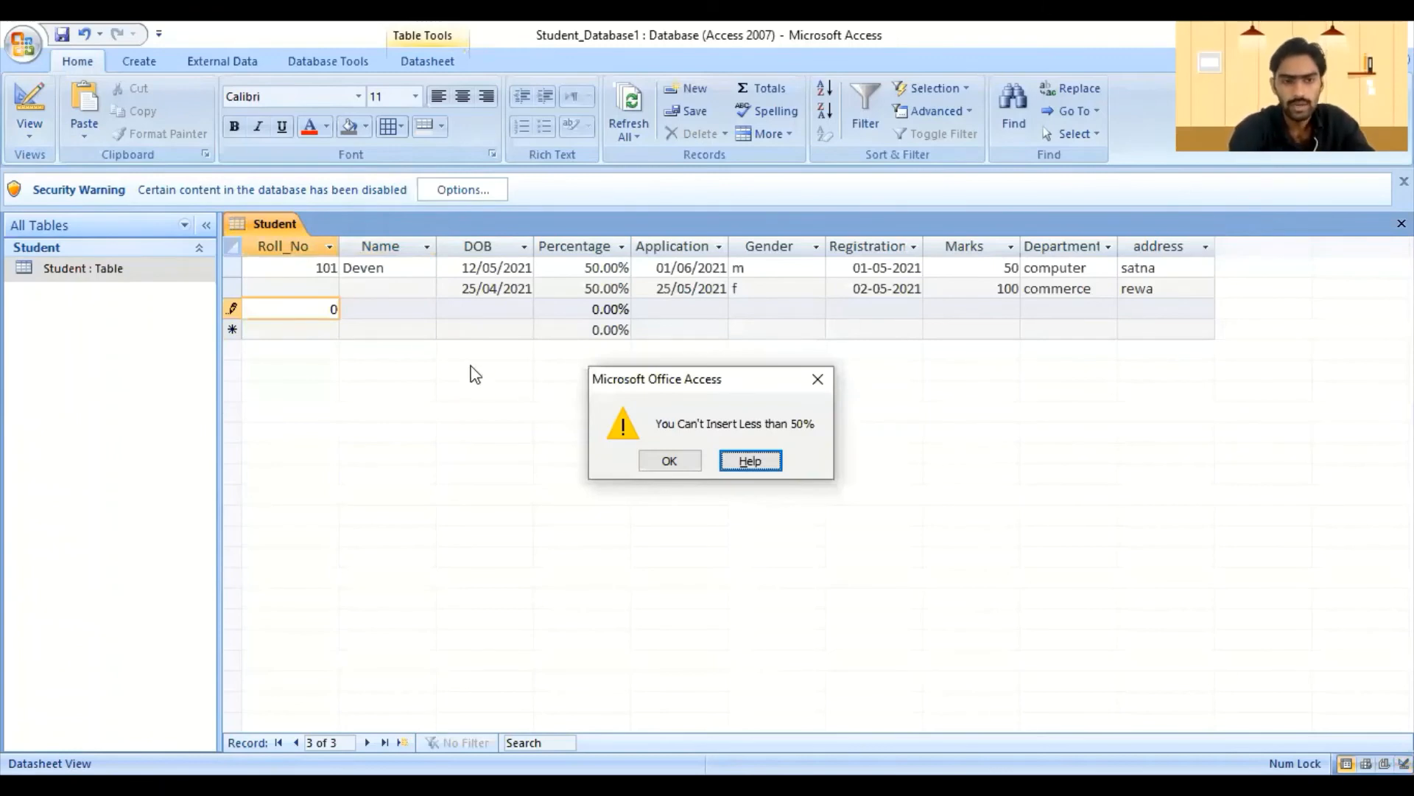
pyautogui.click(328, 306)
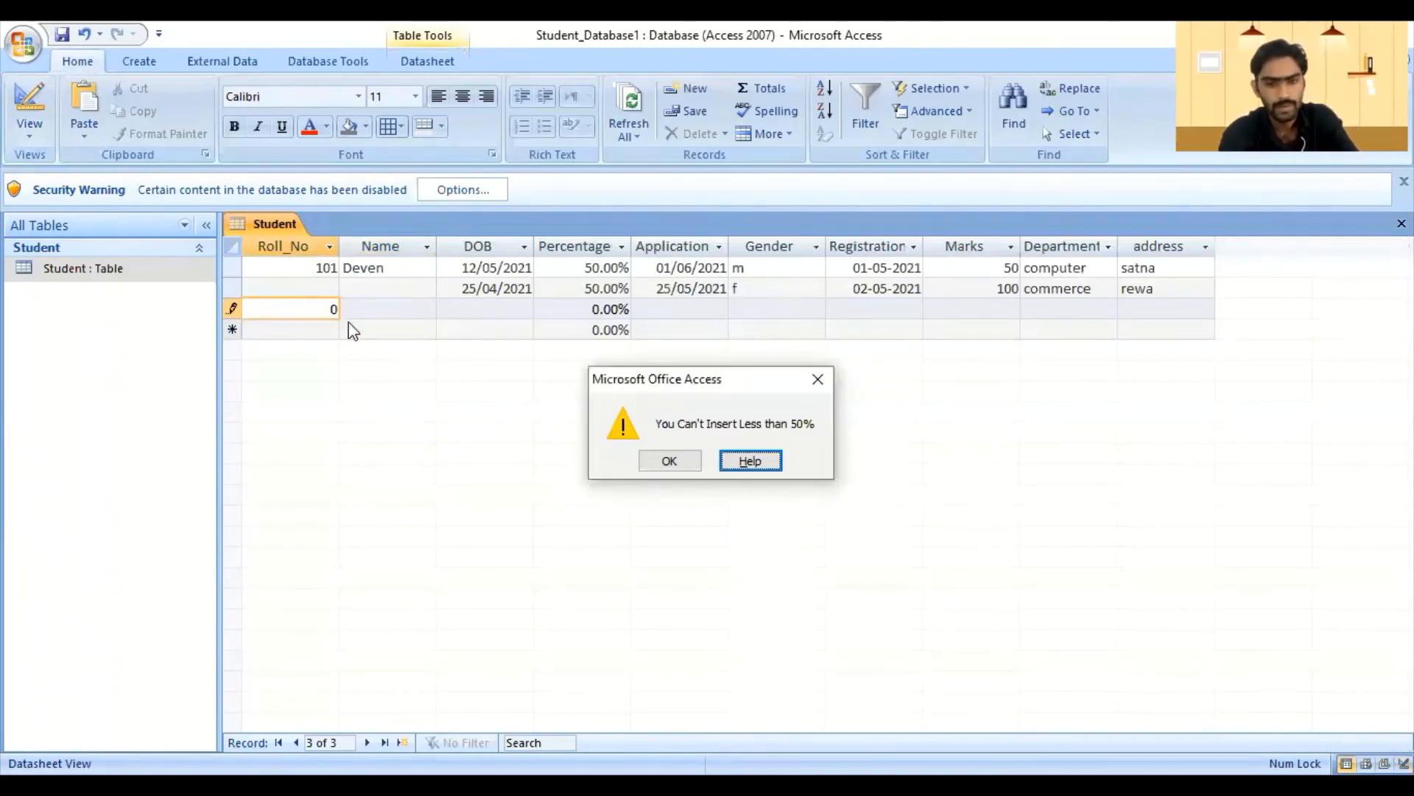
pyautogui.click(663, 460)
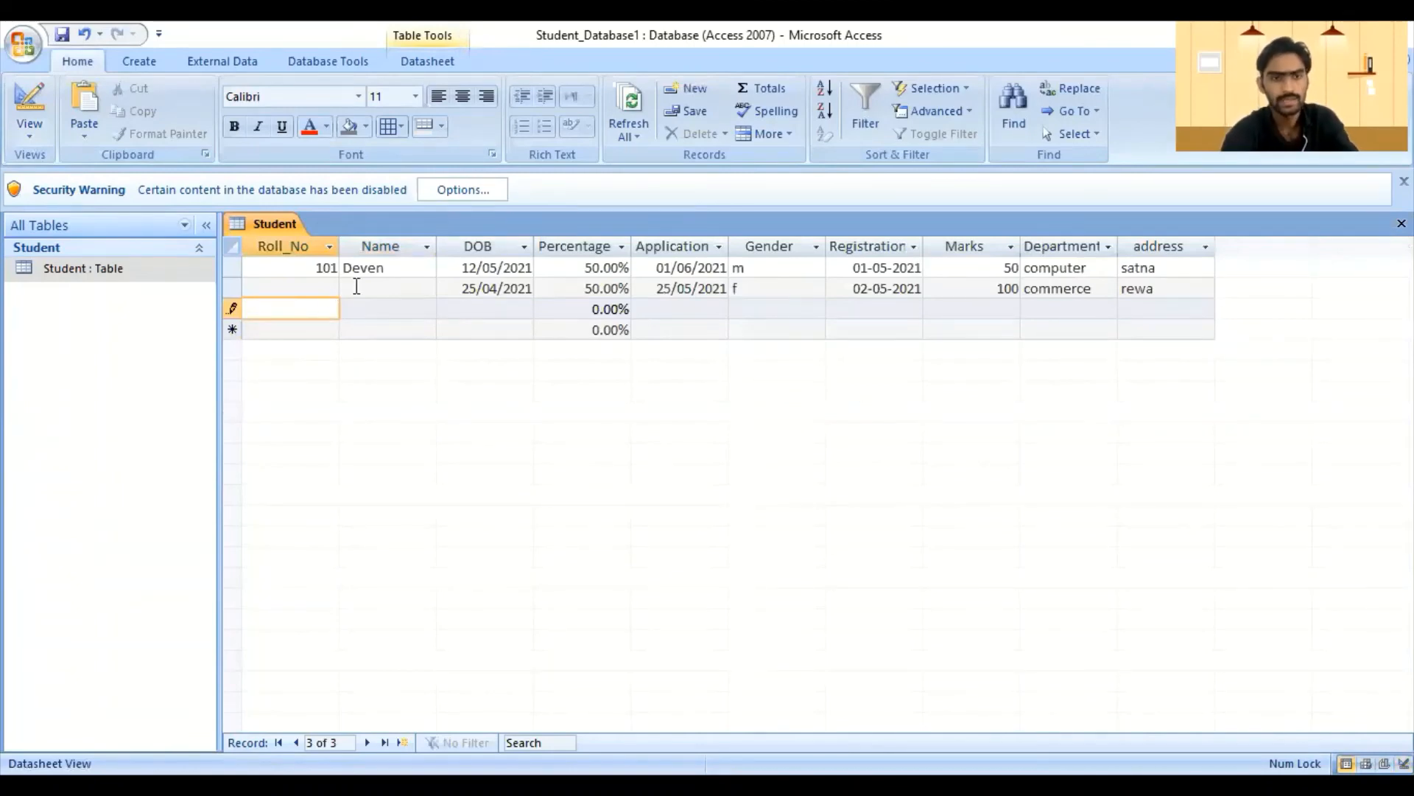
# - Set the third record's Roll_No to 103 and try to leave the record with its default percentage
pyautogui.write('10')
pyautogui.write('1')
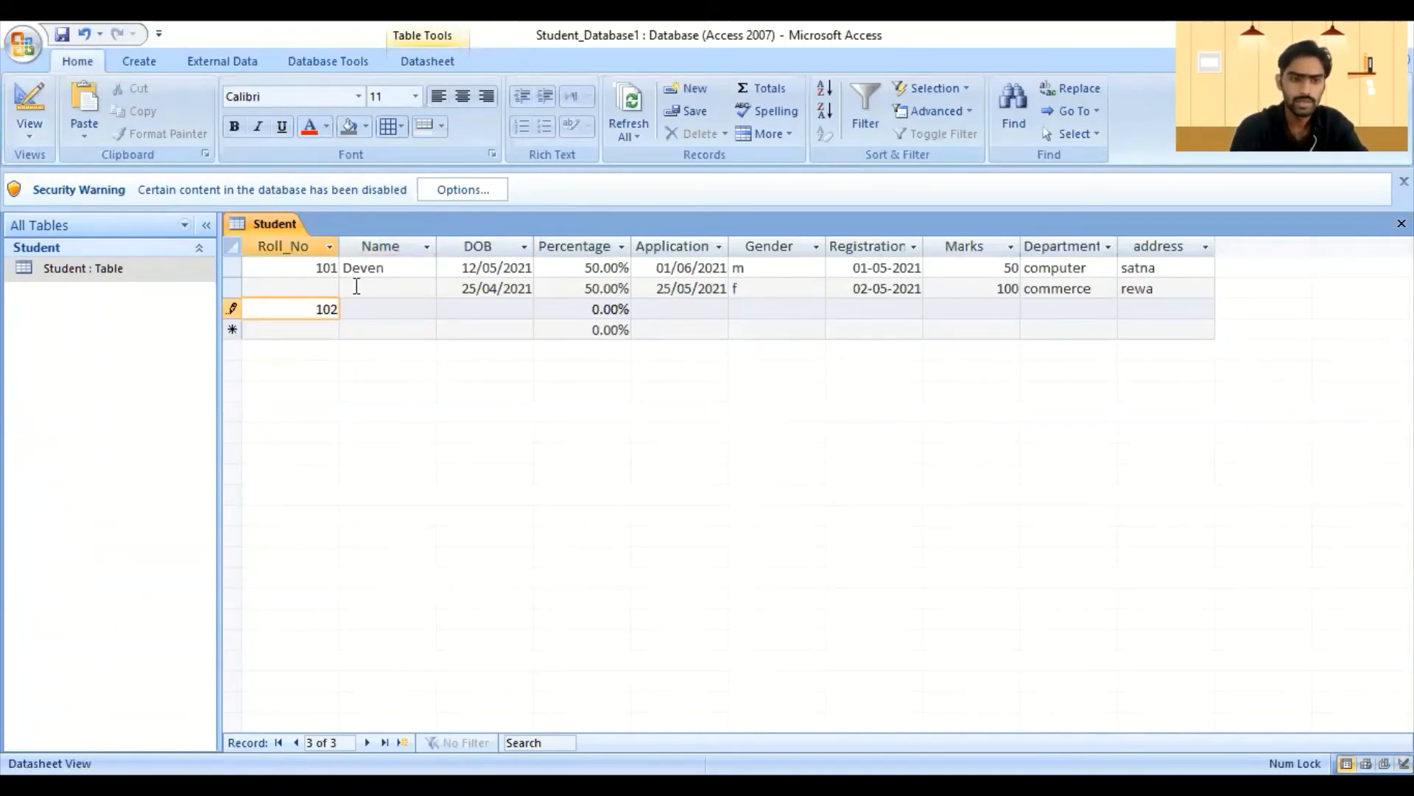
pyautogui.press('BackSpace')
pyautogui.write('3')
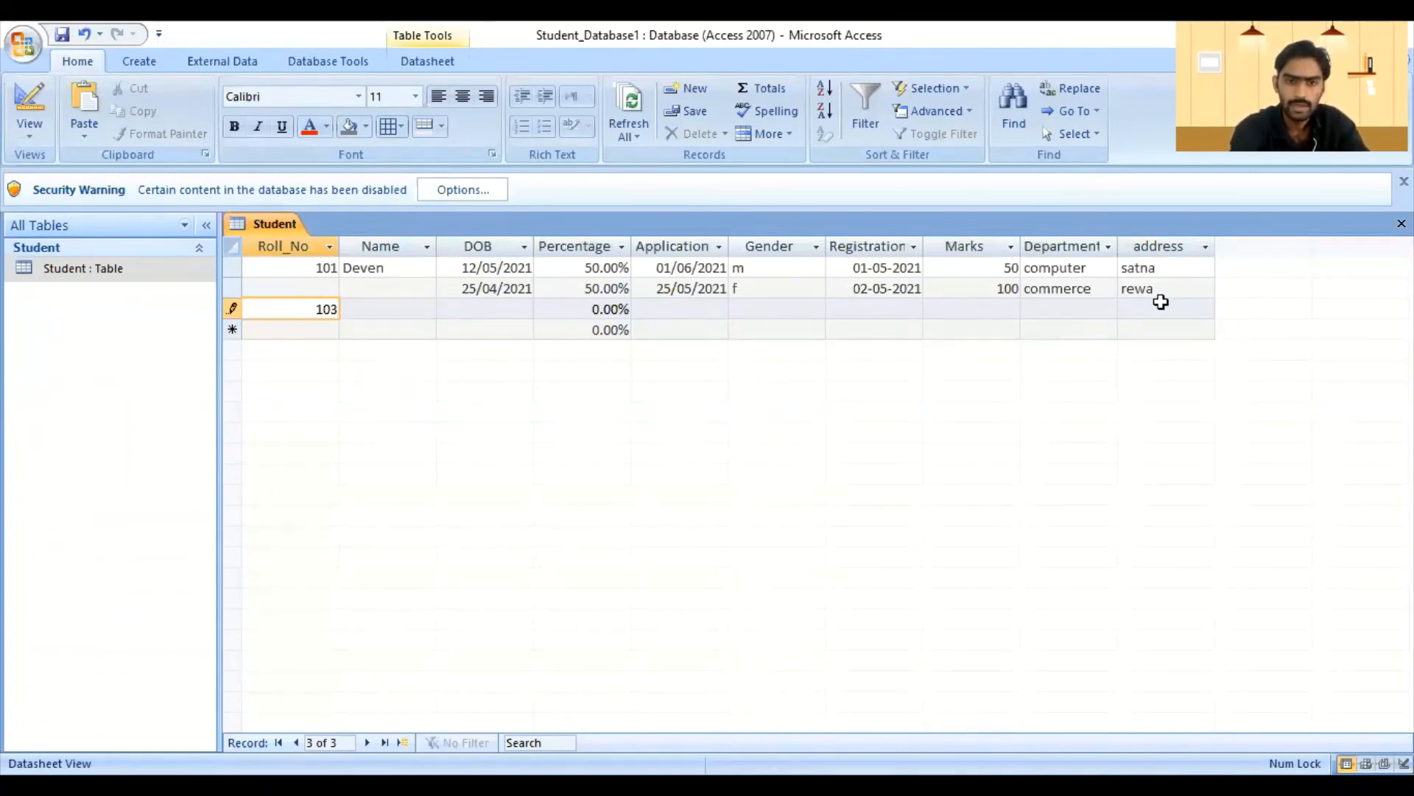
pyautogui.click(1048, 362)
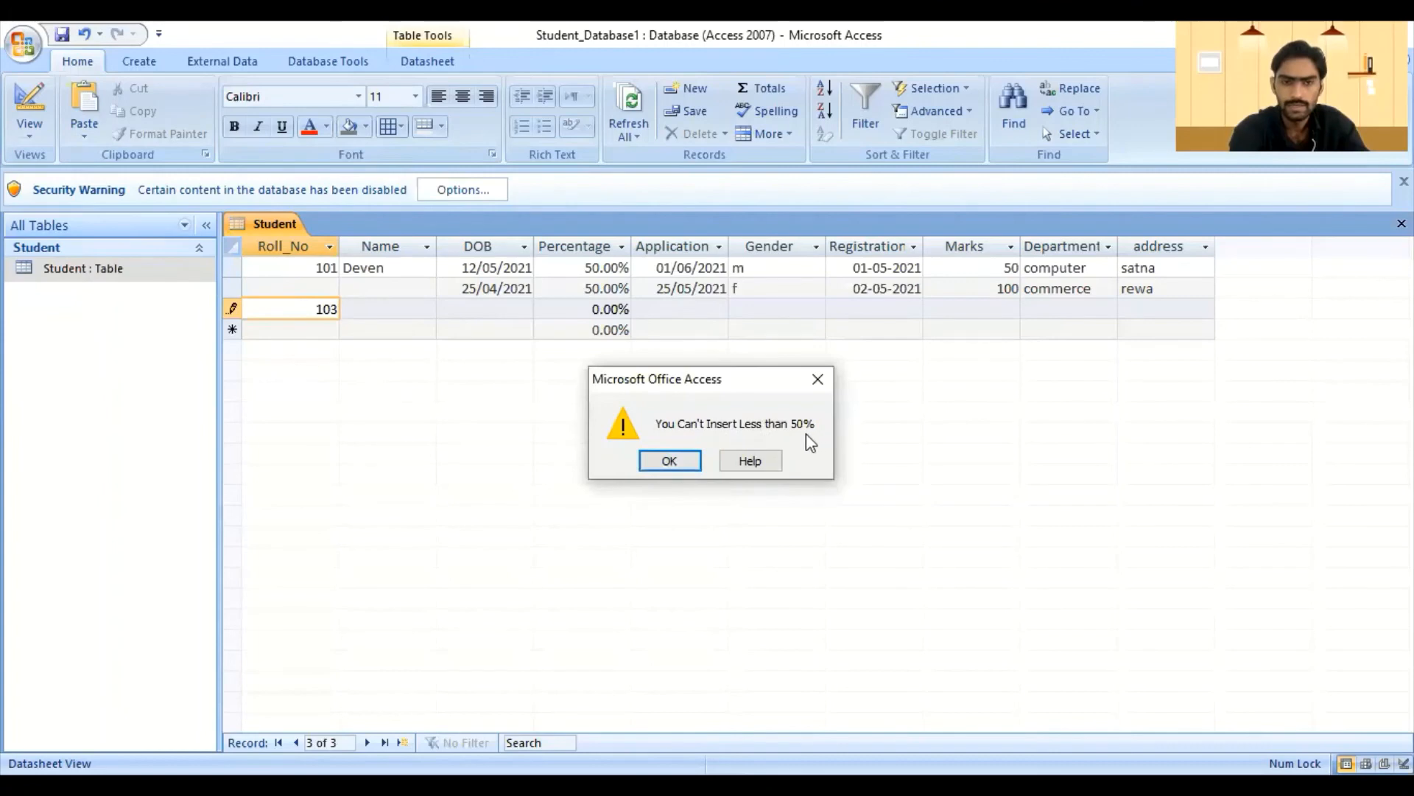
pyautogui.click(674, 462)
# - Set the third record's Percentage to 56
pyautogui.click(415, 310)
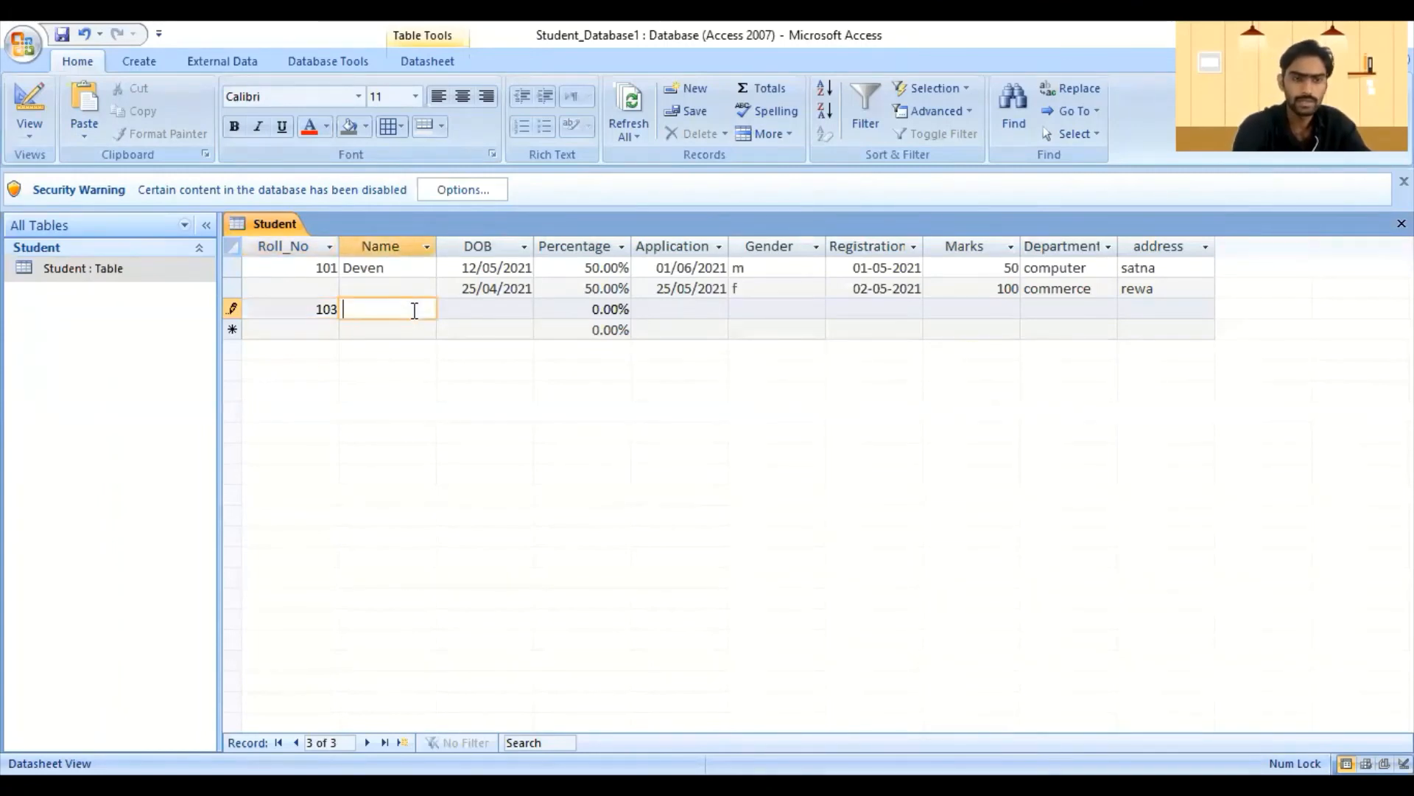
pyautogui.press('Tab')
pyautogui.press('Tab')
pyautogui.press('Tab')
pyautogui.hotkey('shift', 'Tab')
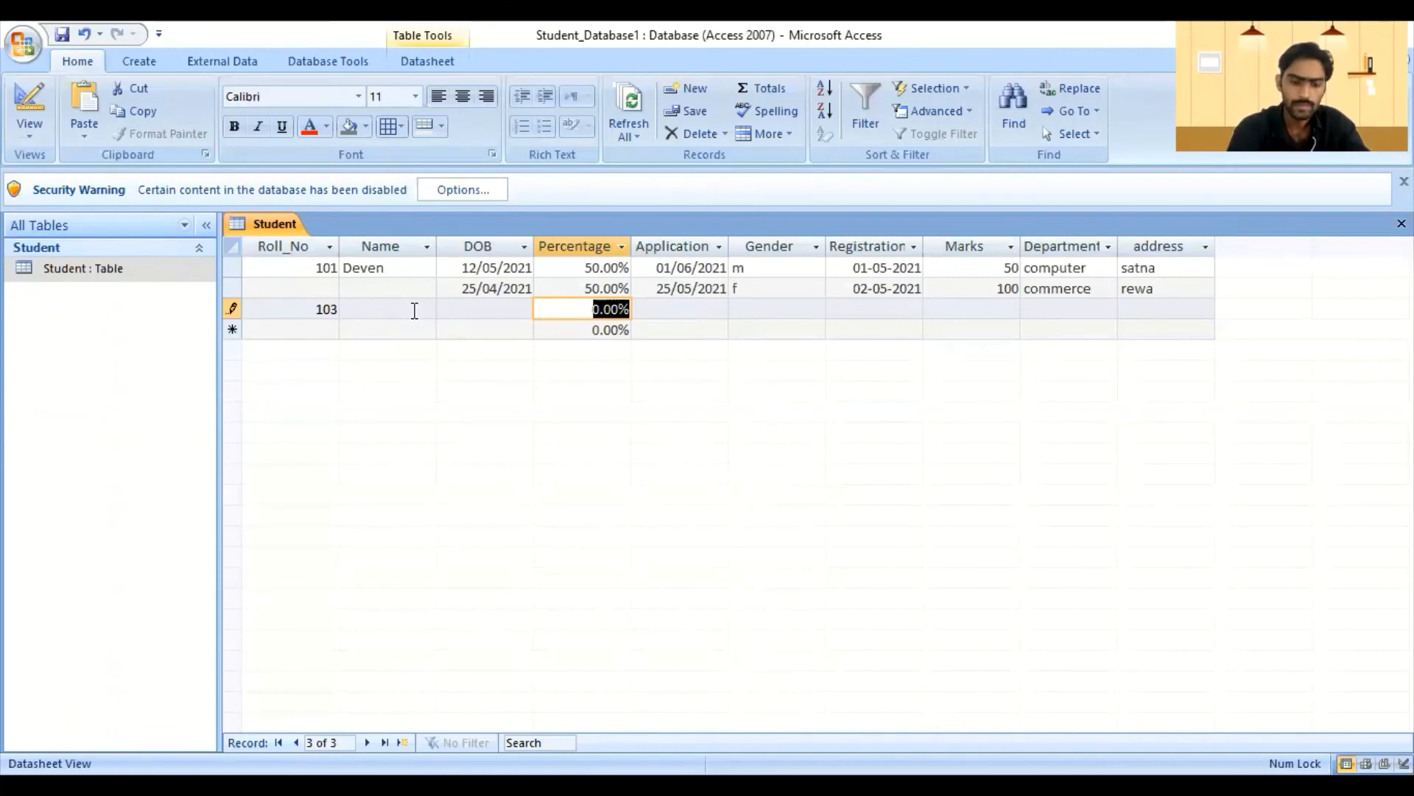
pyautogui.write('56')
pyautogui.press('Tab')
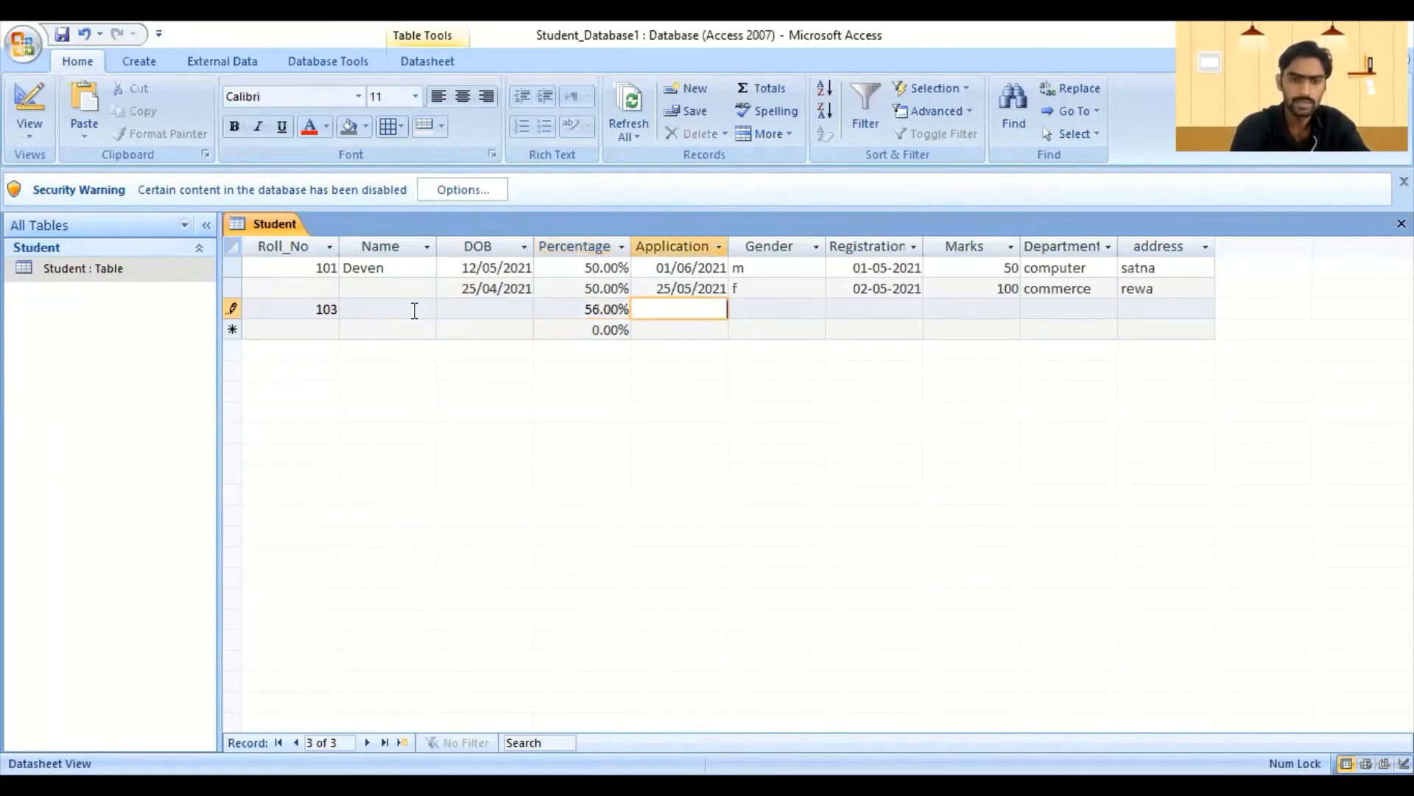
# - Try to leave the third record with its address empty to test the not-null rule
pyautogui.press('Tab')
pyautogui.press('Tab')
pyautogui.press('Tab')
pyautogui.press('Tab')
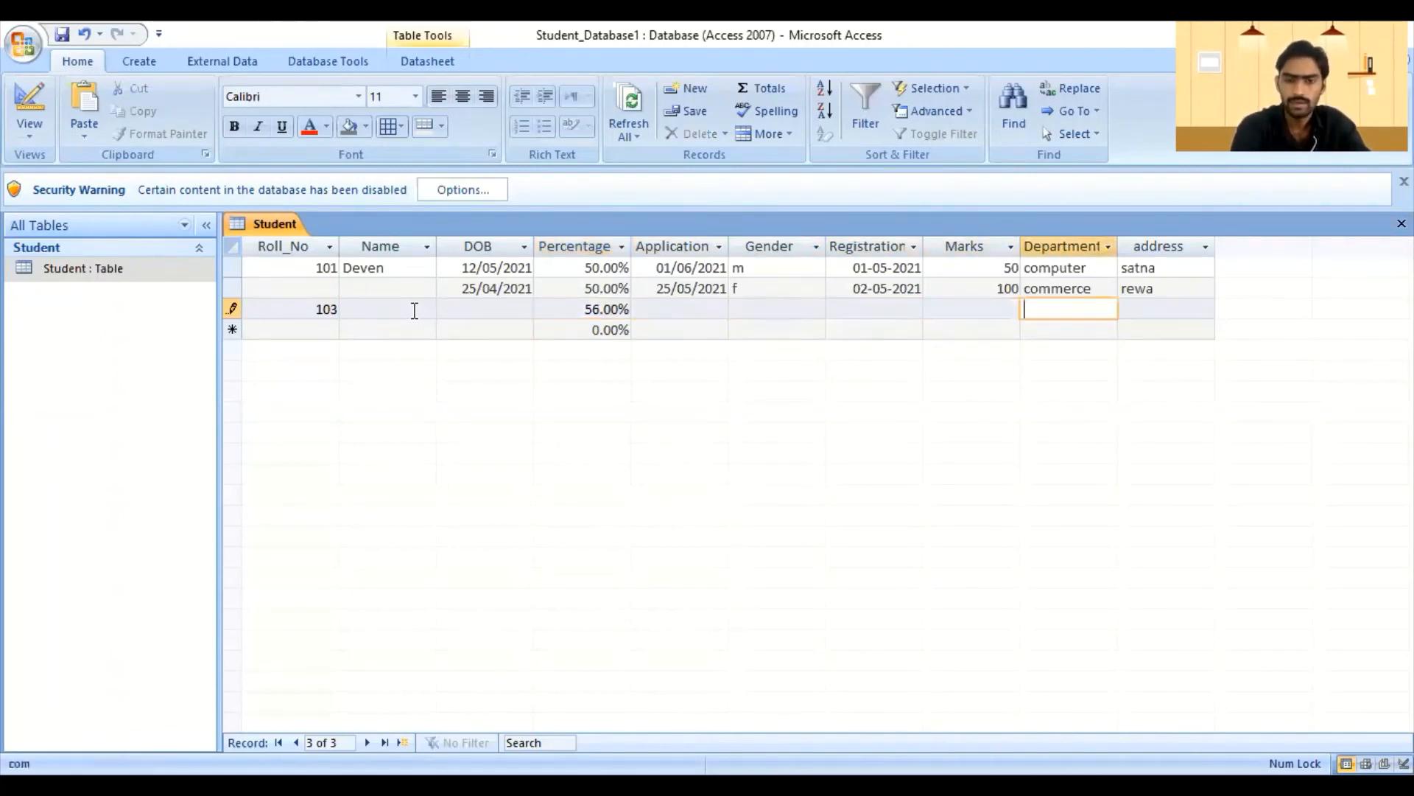
pyautogui.press('Tab')
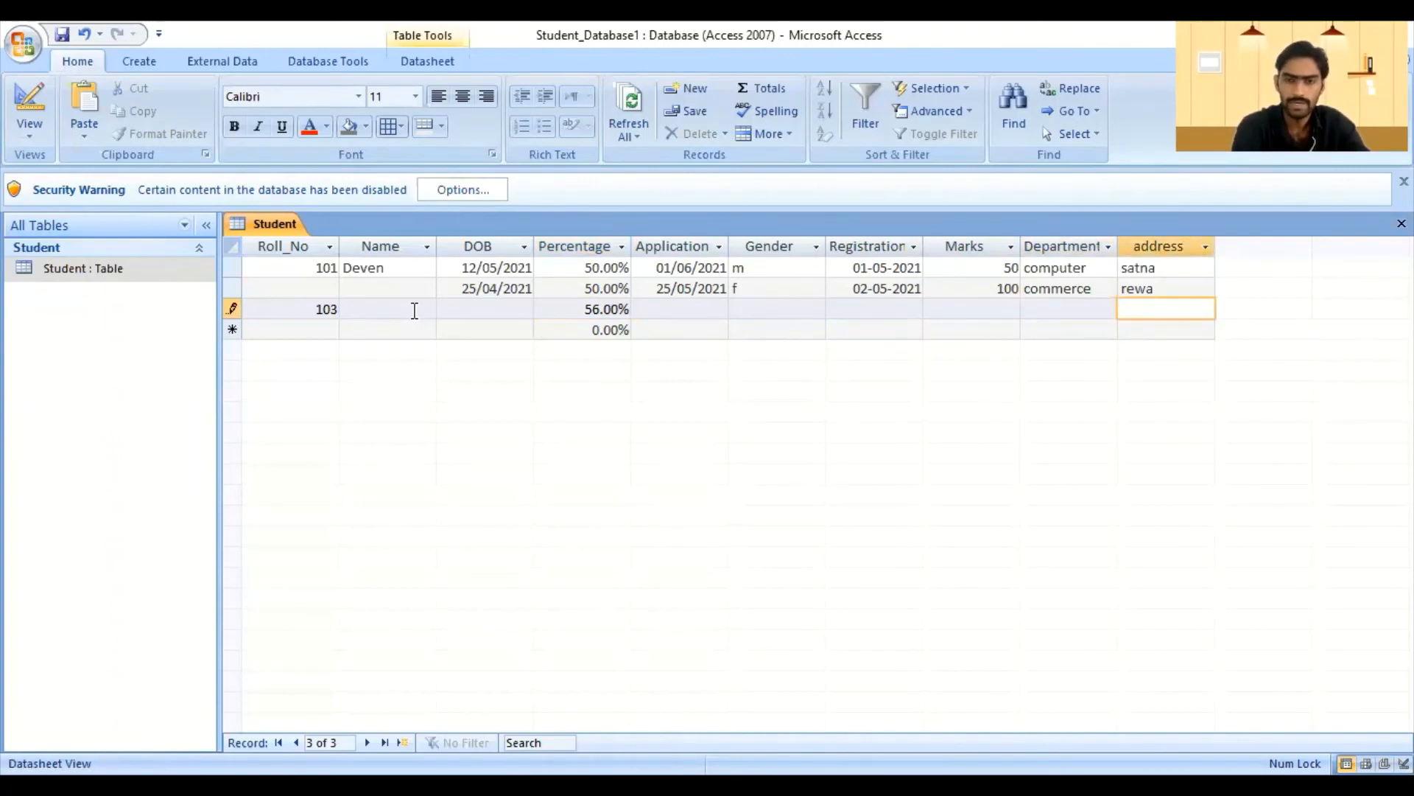
pyautogui.press('Tab')
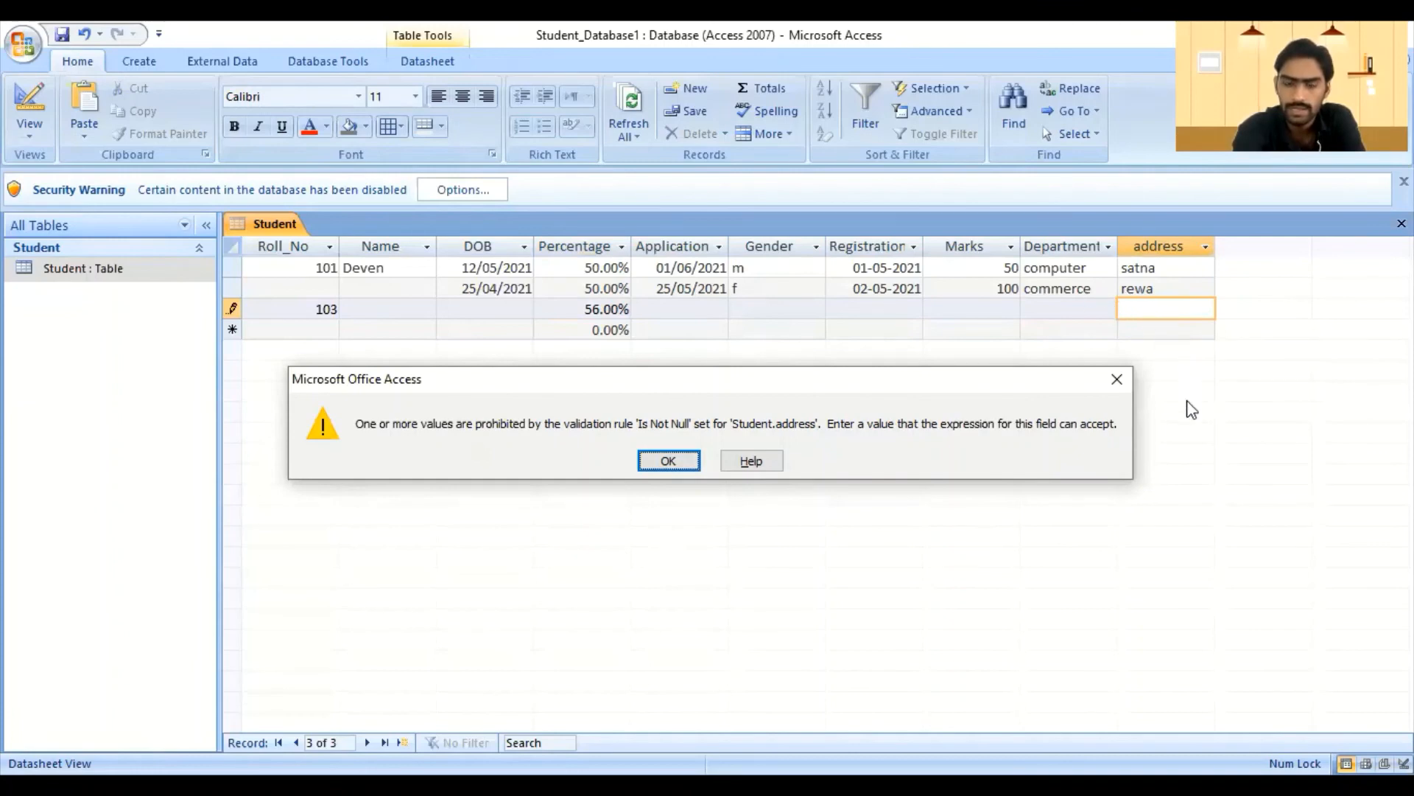
pyautogui.click(668, 460)
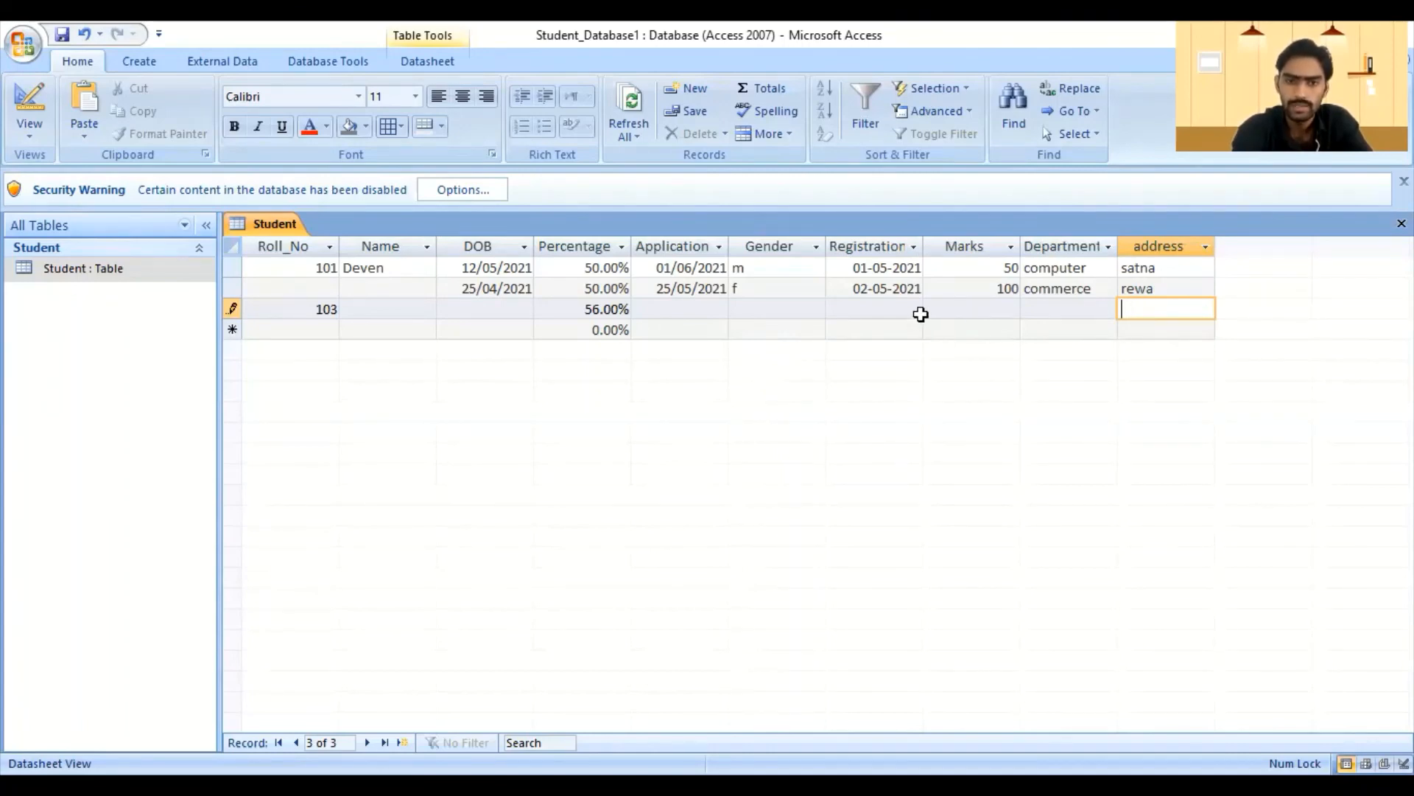
# - Enter satna as the third record's address and save the record
pyautogui.click(1144, 328)
pyautogui.press('Return')
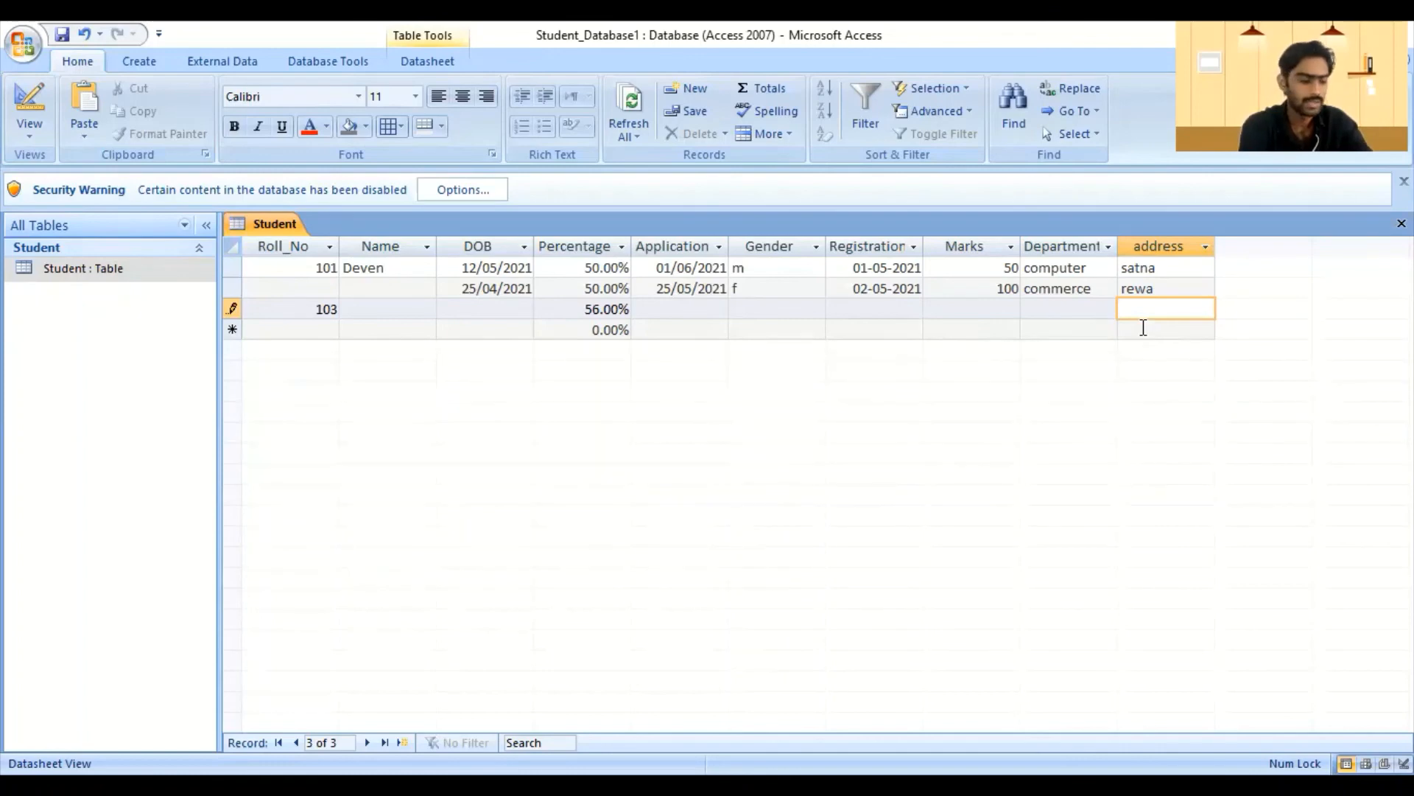
pyautogui.write('satna')
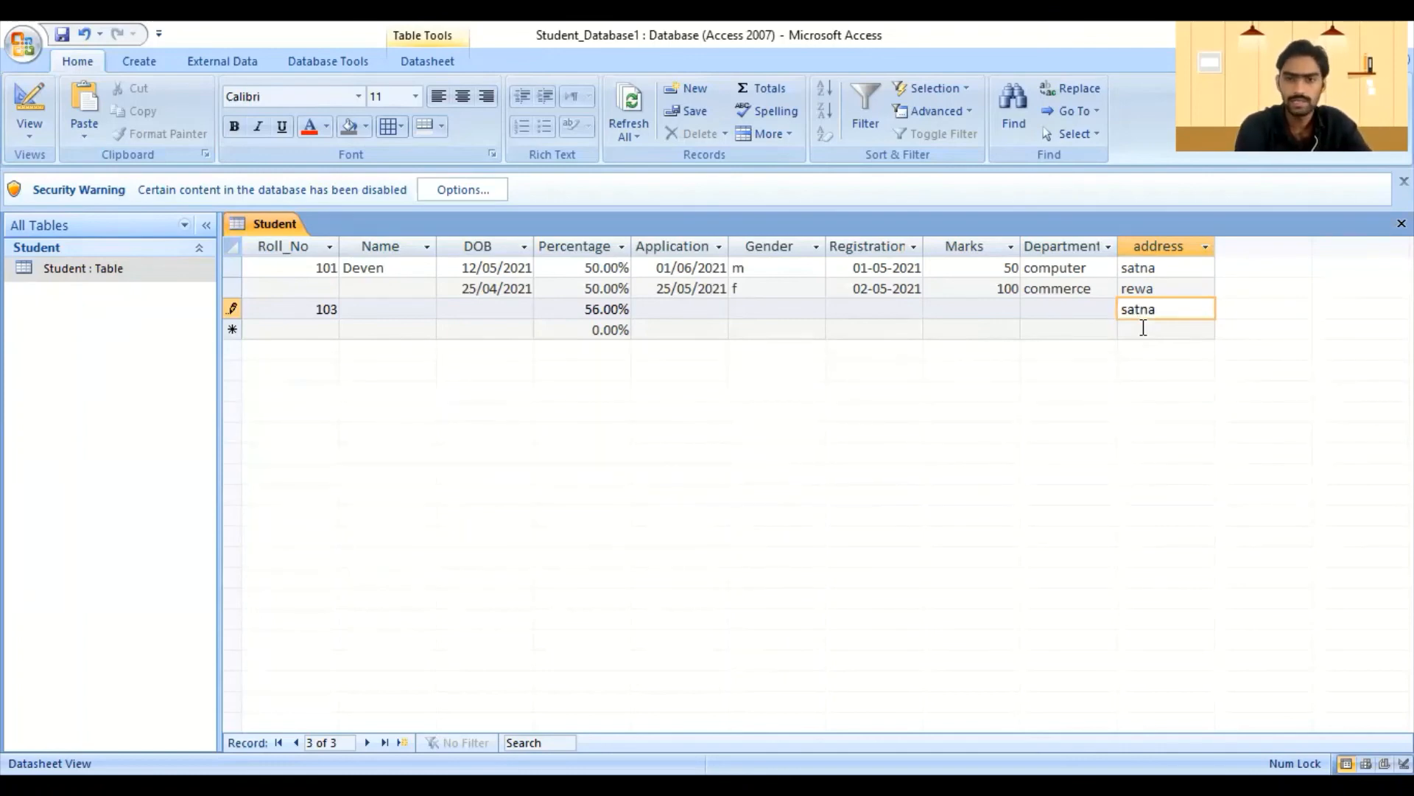
pyautogui.press('Return')
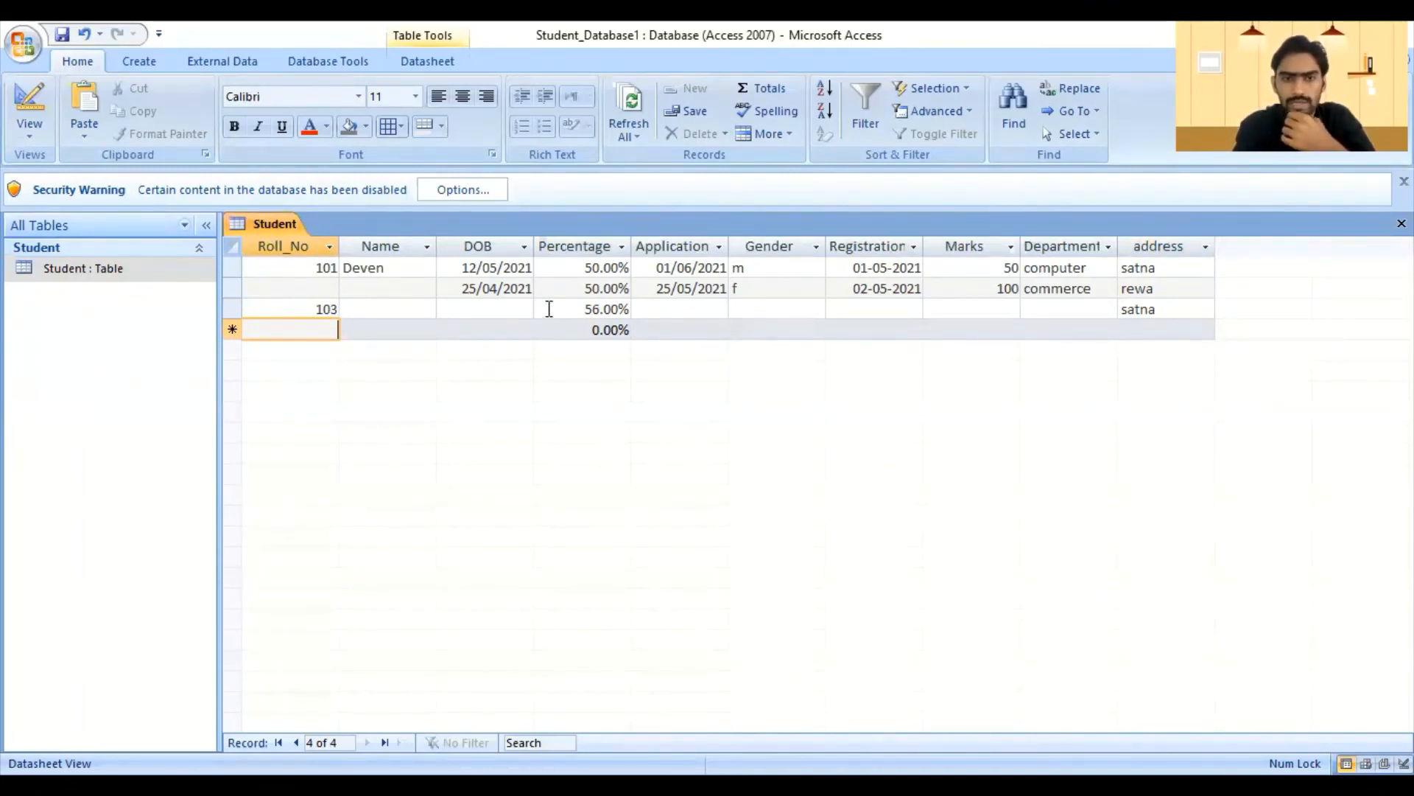
pyautogui.rightClick(286, 221)
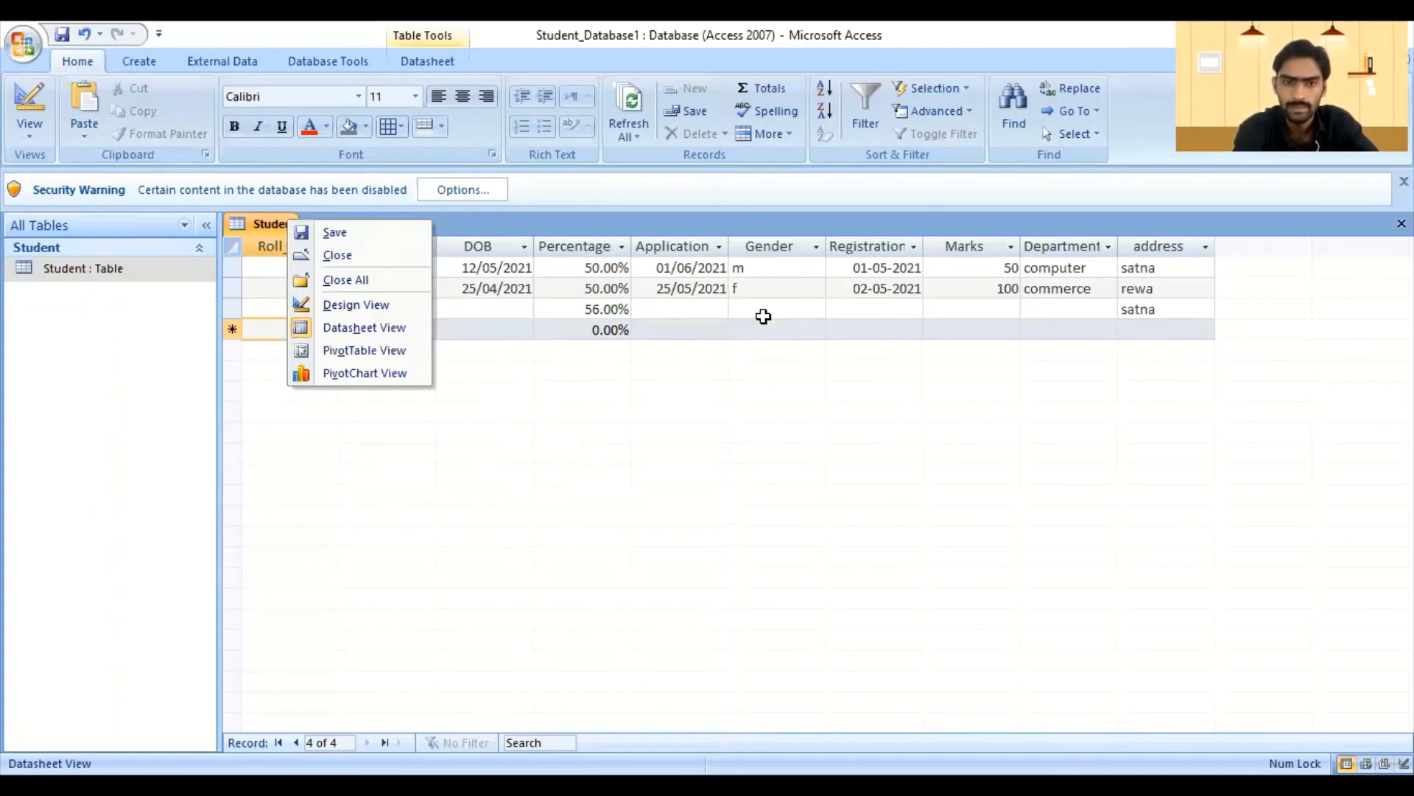
pyautogui.click(354, 265)
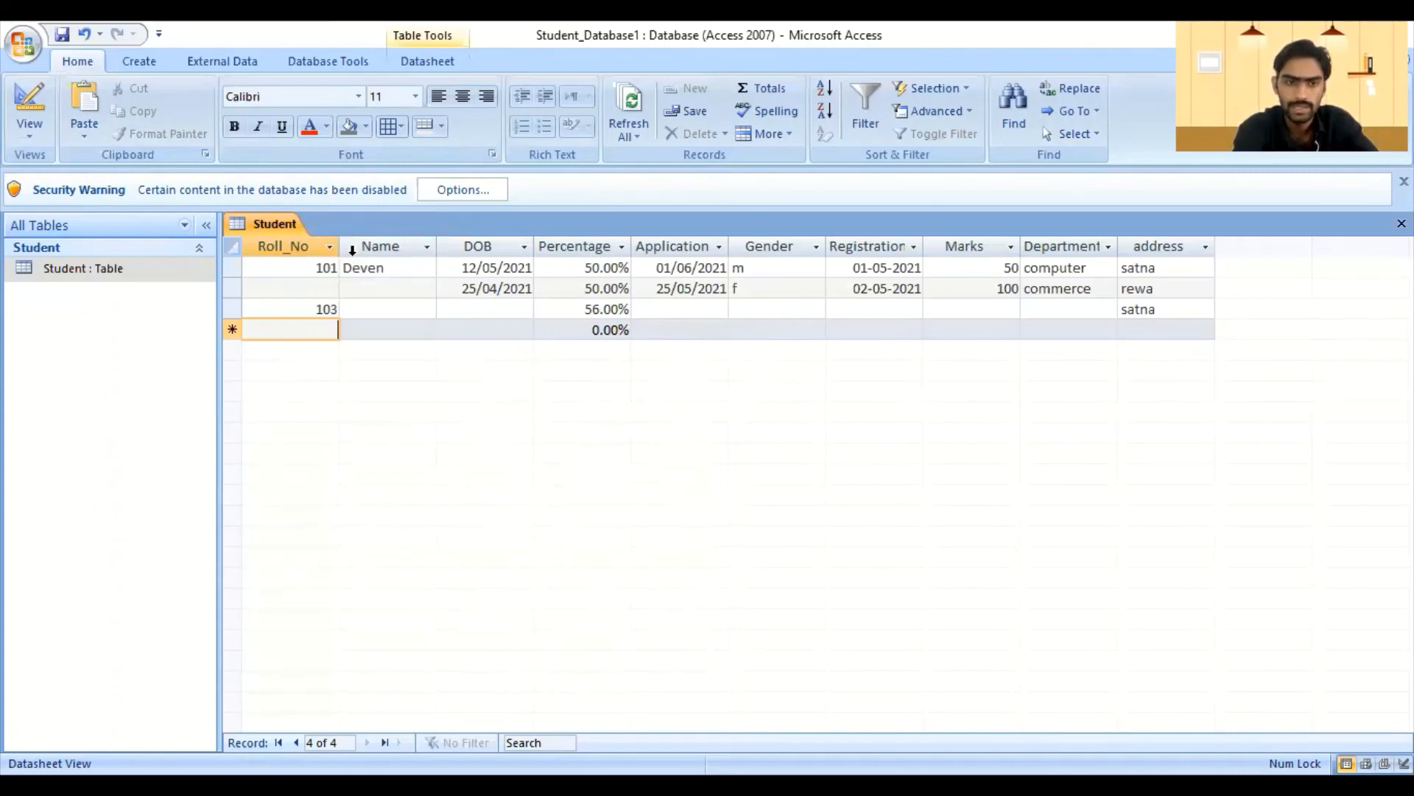
pyautogui.click(380, 310)
pyautogui.write('jhgkuhj')
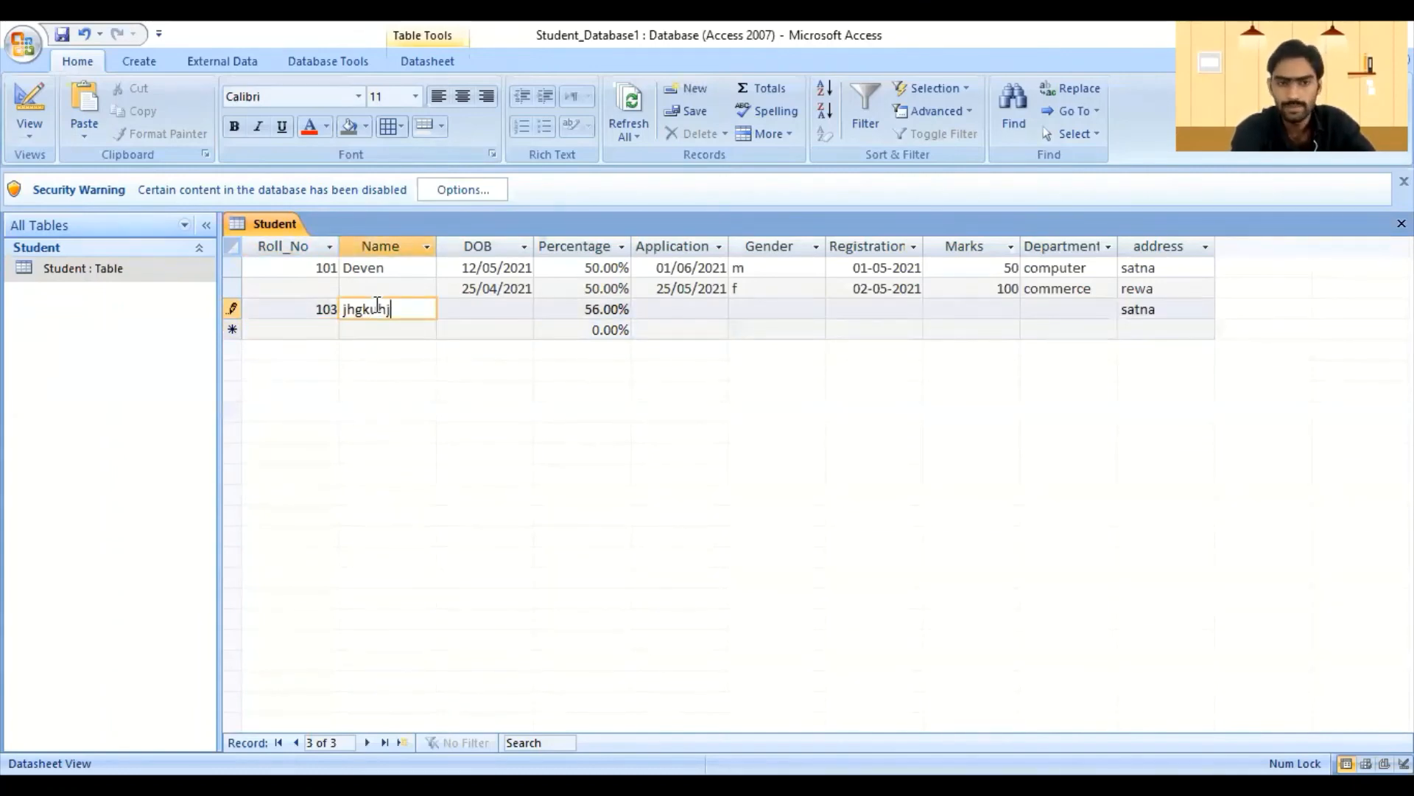
pyautogui.write(',')
pyautogui.press('Tab')
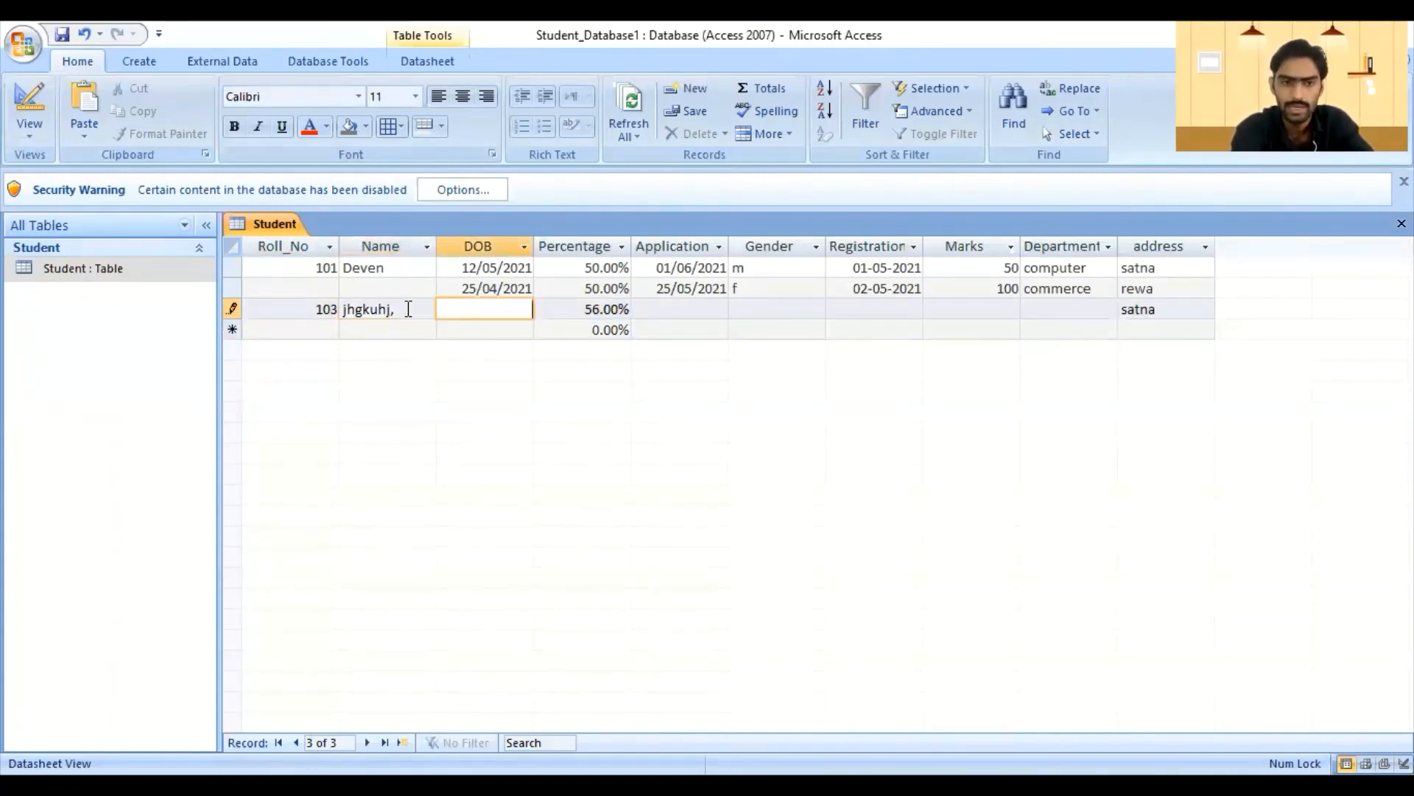
pyautogui.hotkey('shift', 'Tab')
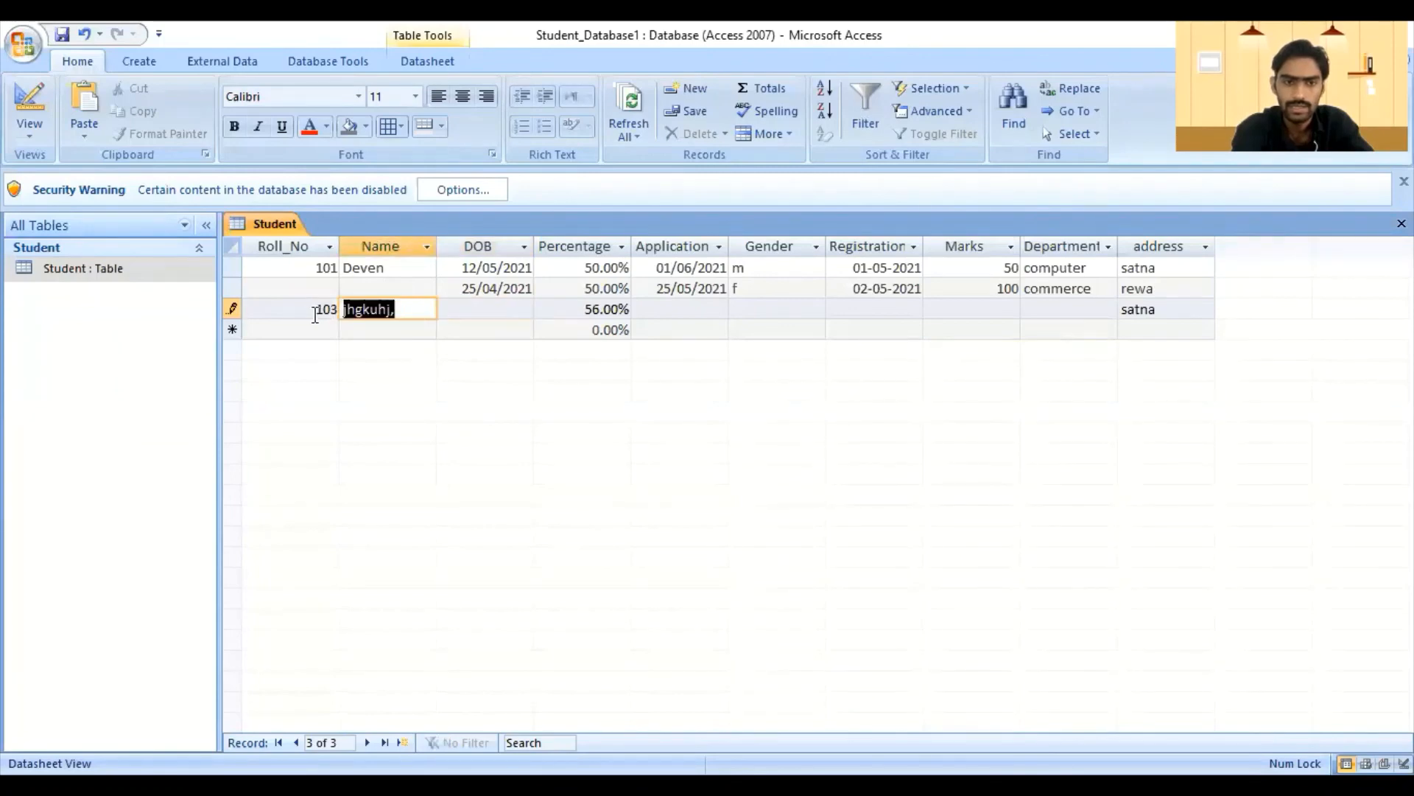
pyautogui.press('Delete')
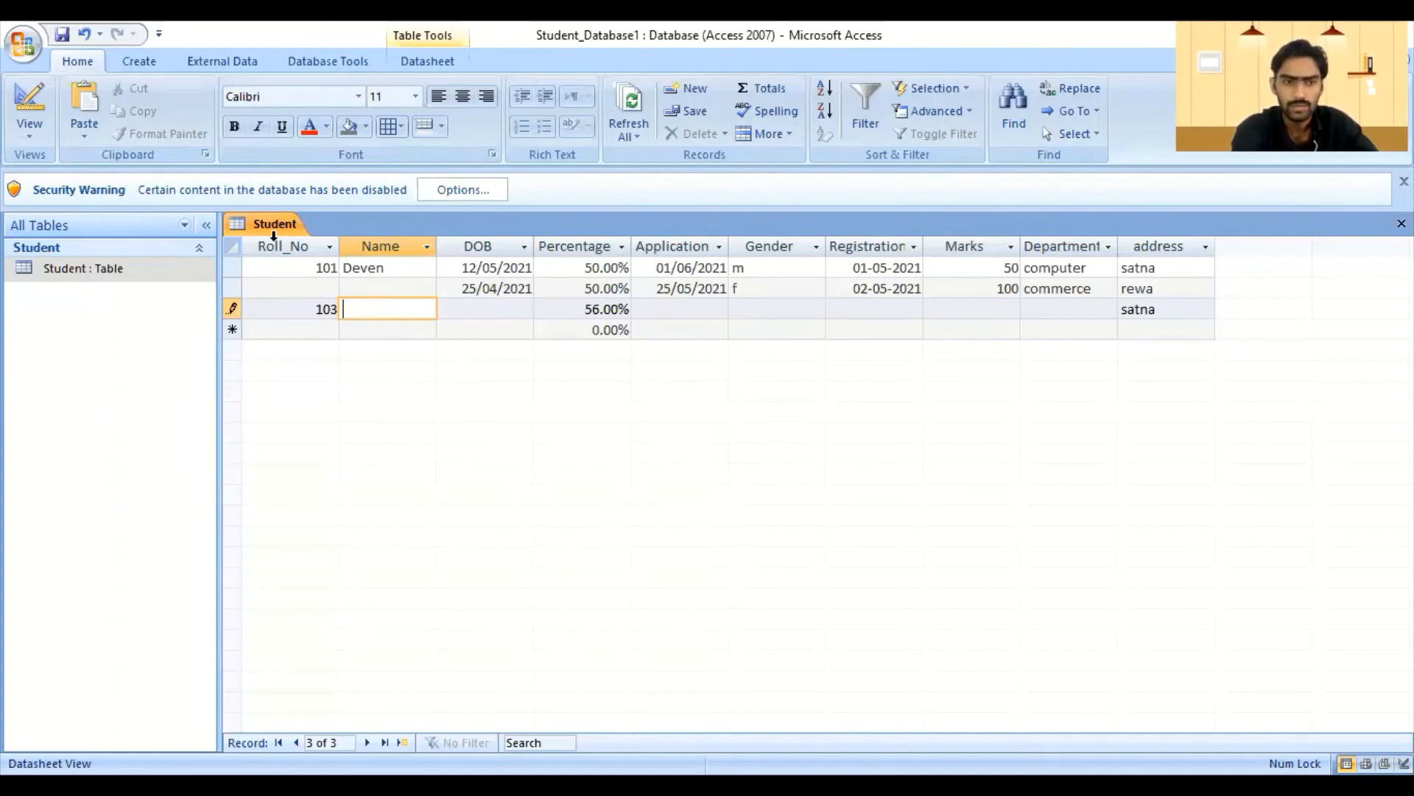
# - Switch the Student table to Design view and add a Month field of type Text below address
pyautogui.rightClick(267, 226)
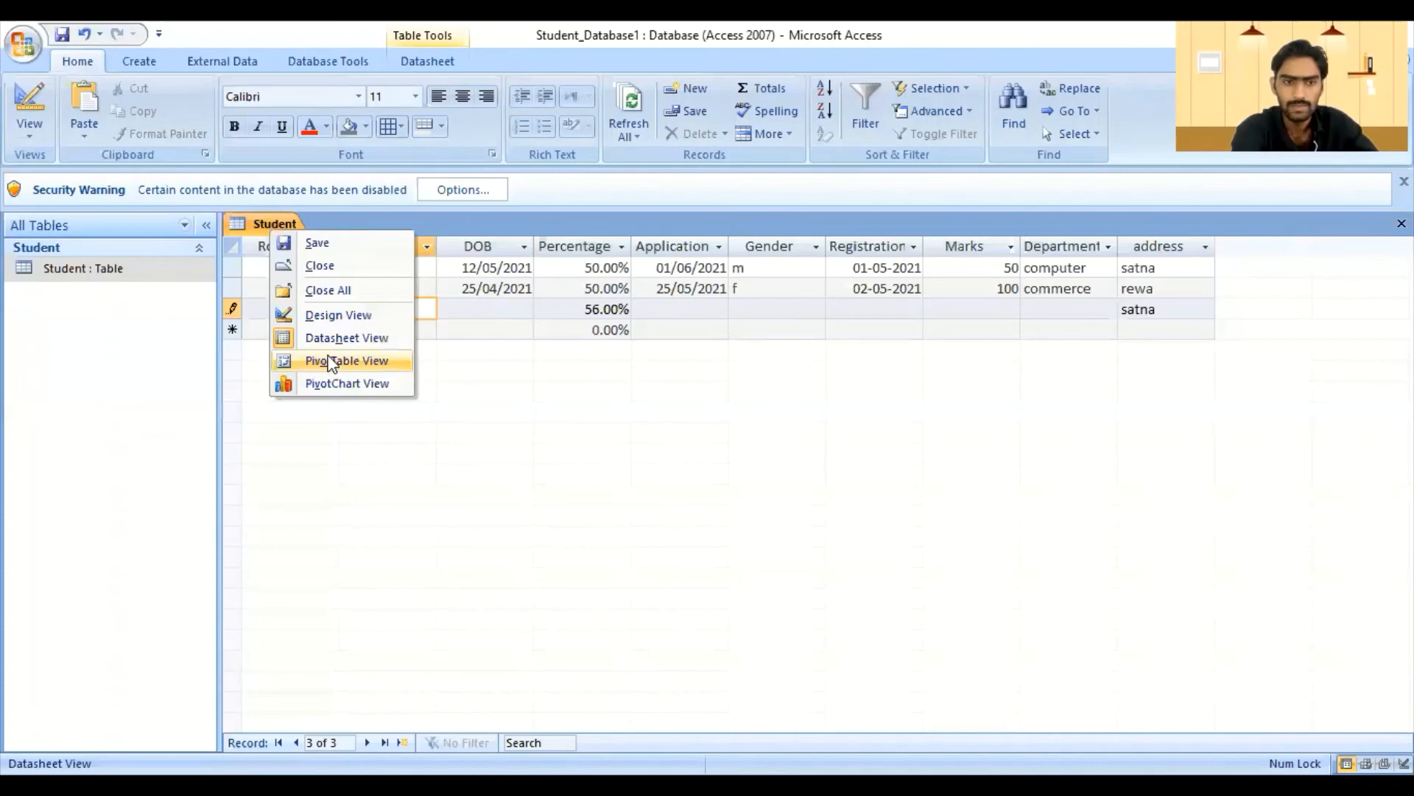
pyautogui.click(333, 315)
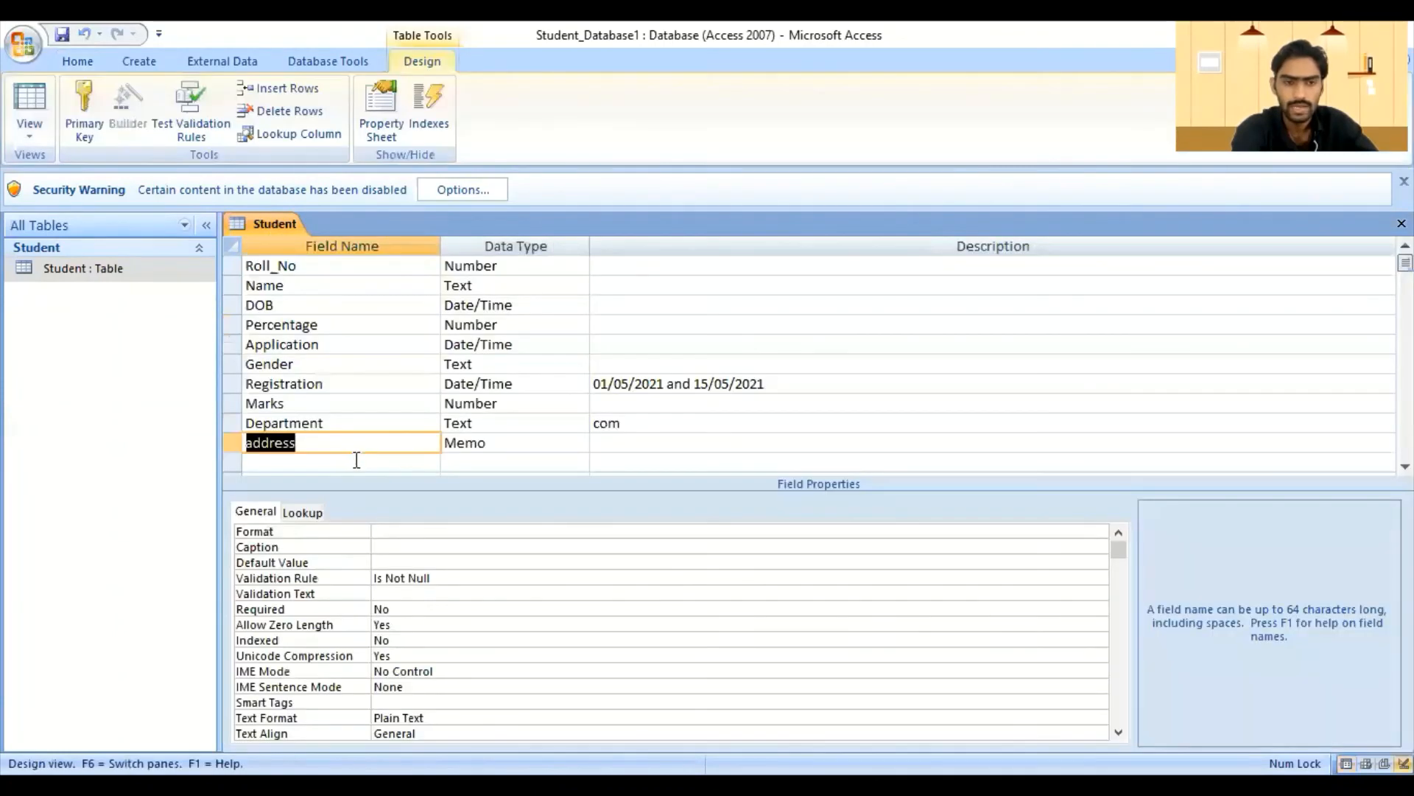
pyautogui.write('Month')
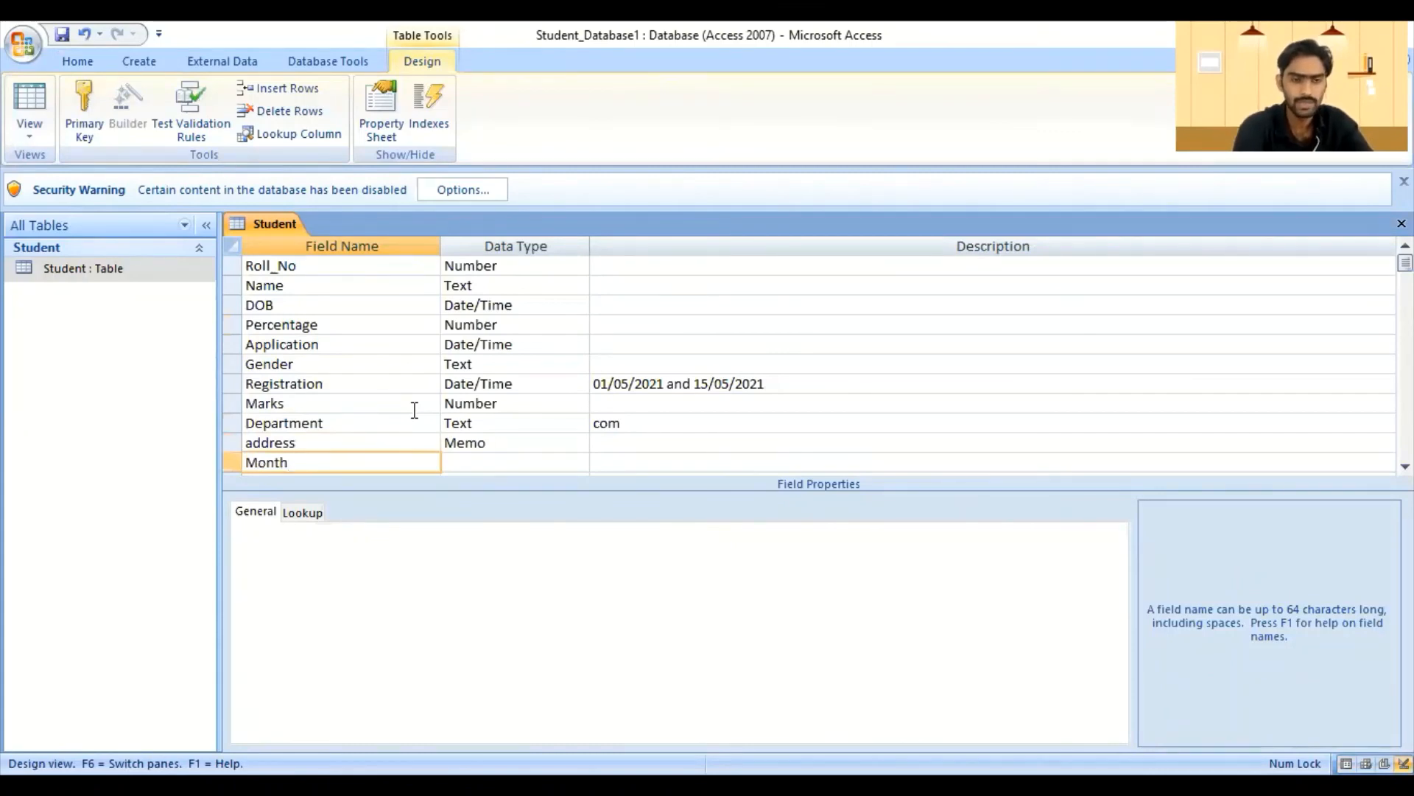
pyautogui.press('Tab')
pyautogui.press('Return')
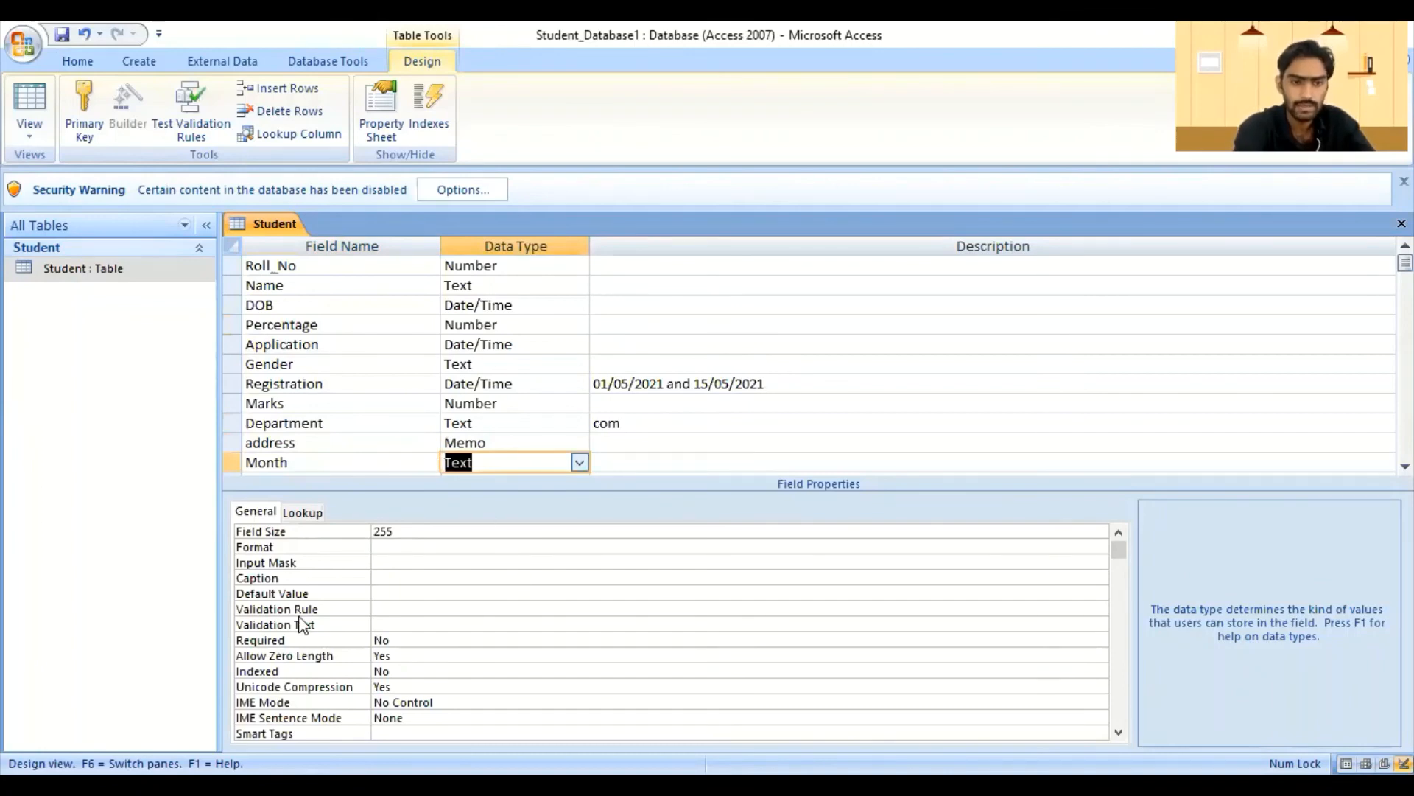
# - Set the Month field's validation rule to "Jan" Or "feb" Or "Mar"
pyautogui.click(399, 608)
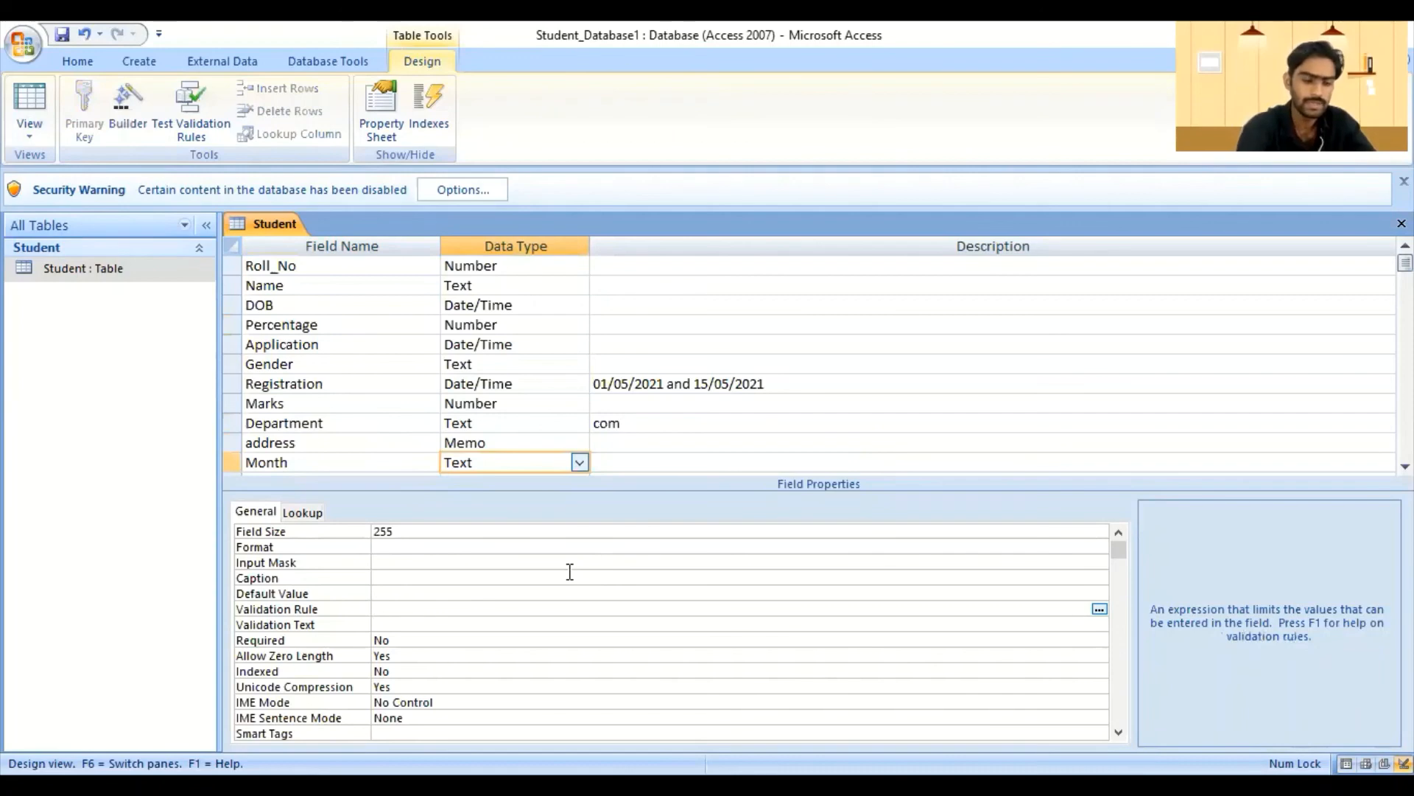
pyautogui.write('"')
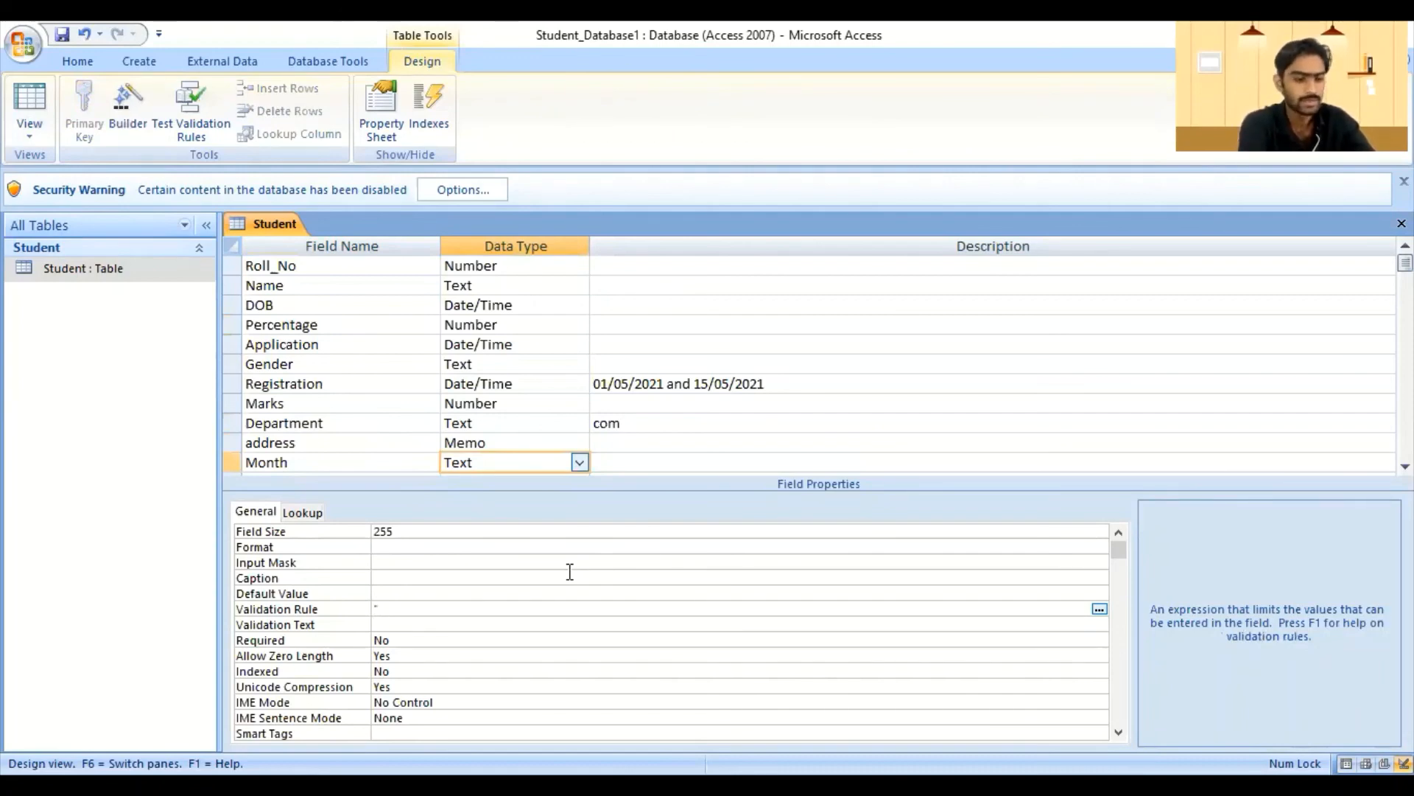
pyautogui.write('Jan')
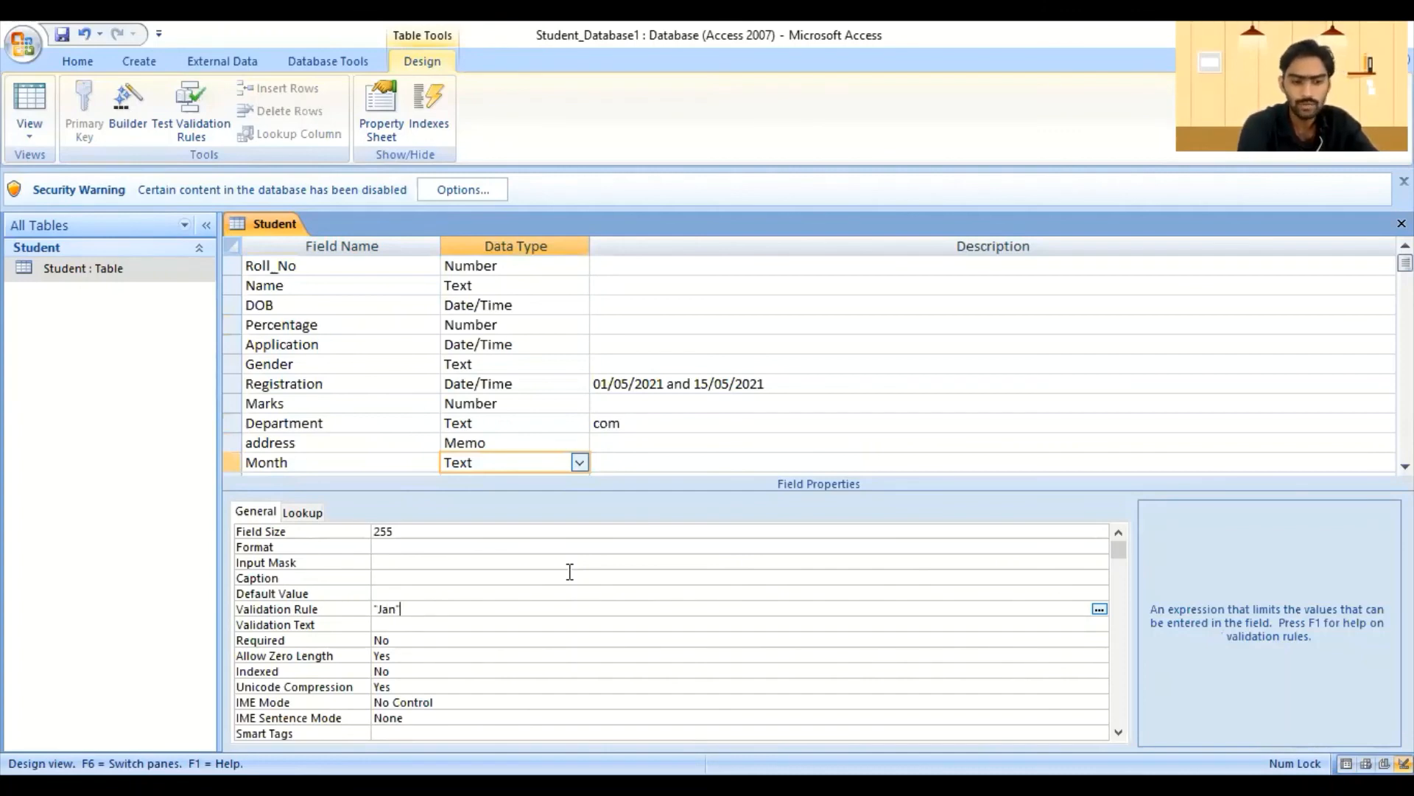
pyautogui.write('" or')
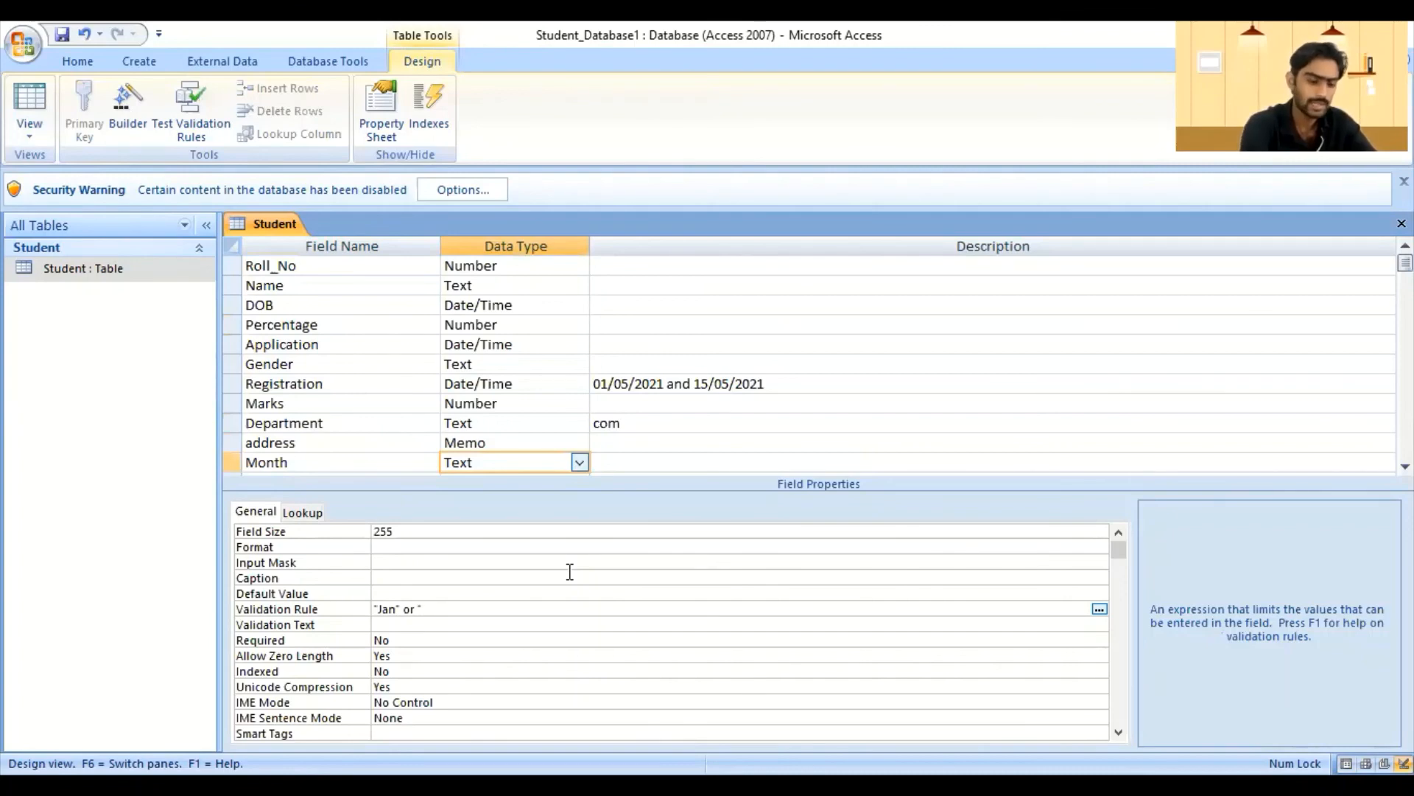
pyautogui.write(' "f')
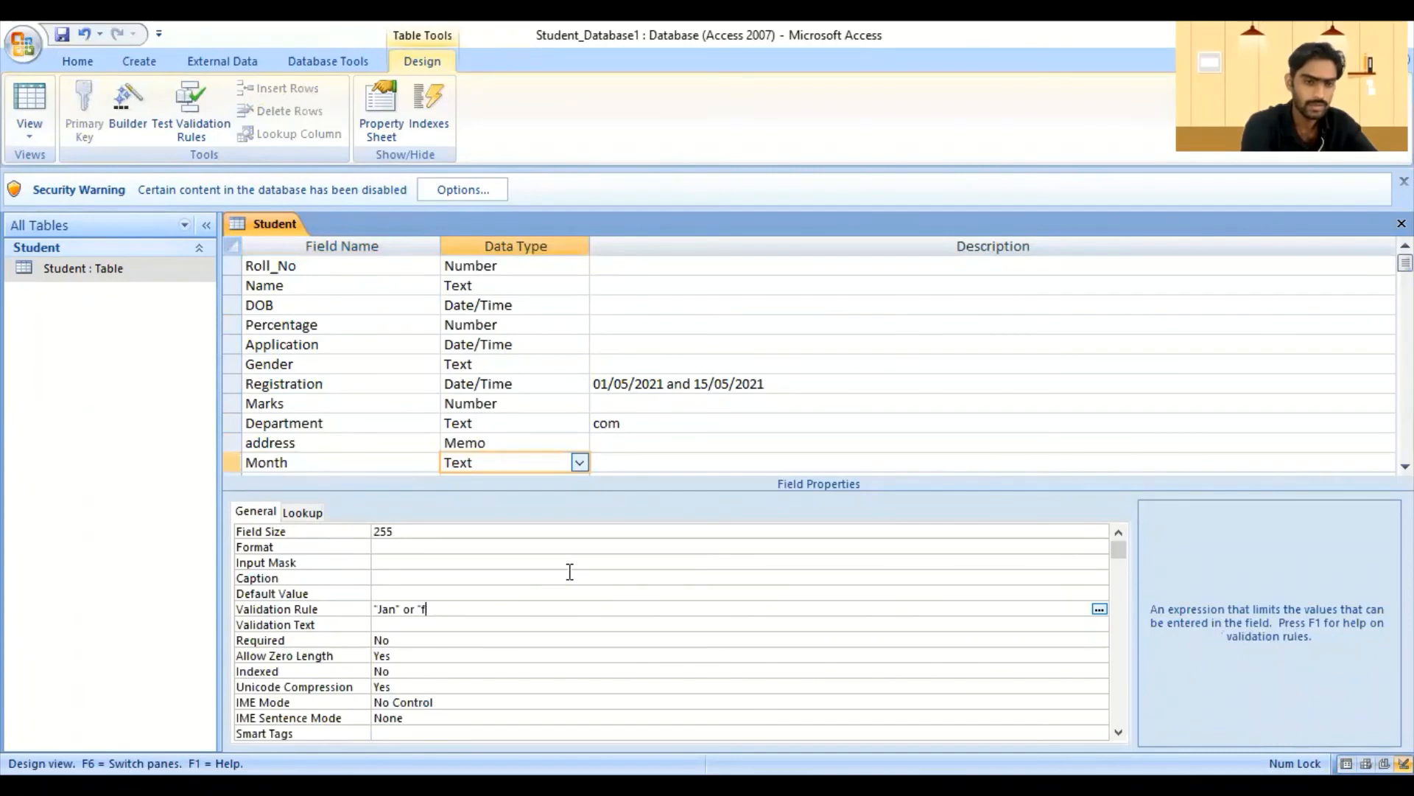
pyautogui.write('eb')
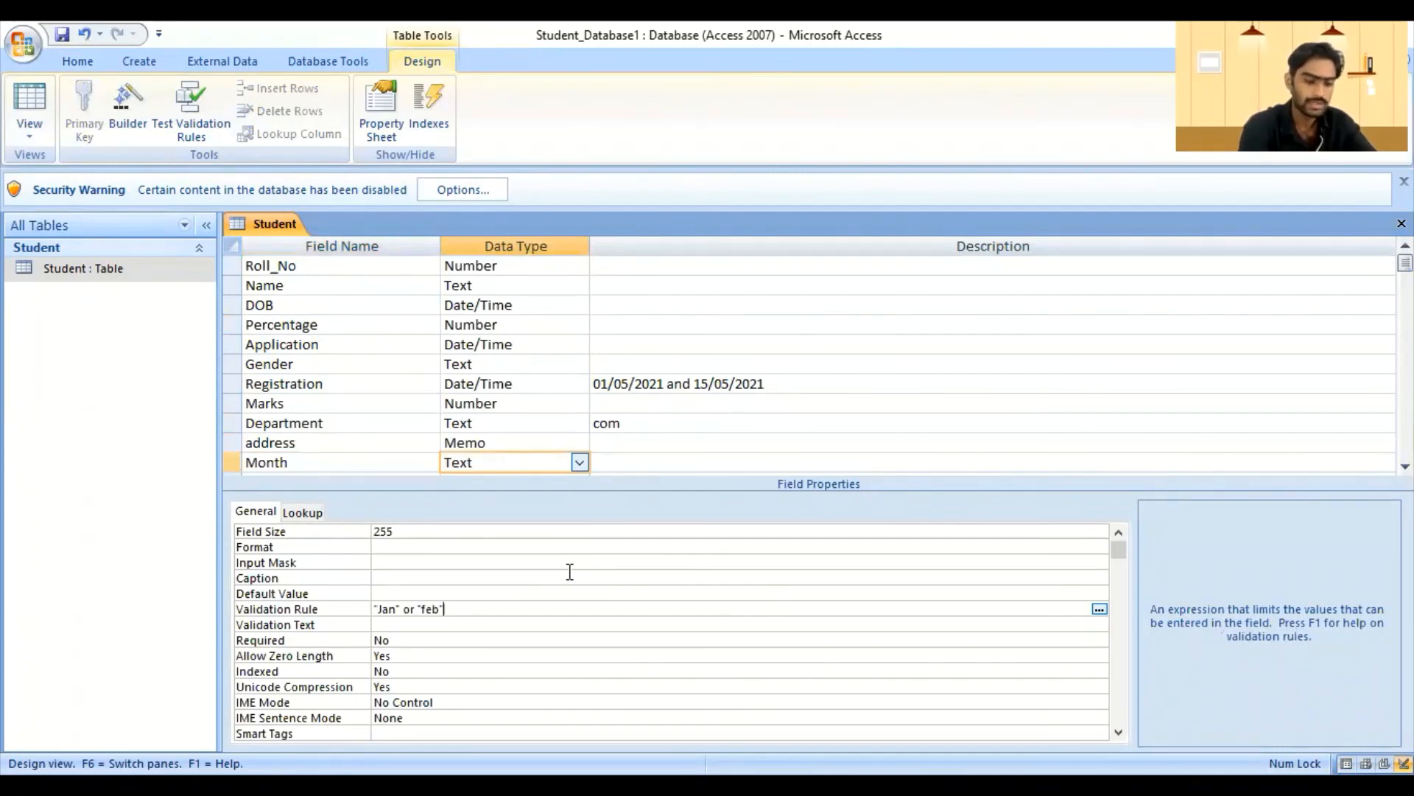
pyautogui.write('" or')
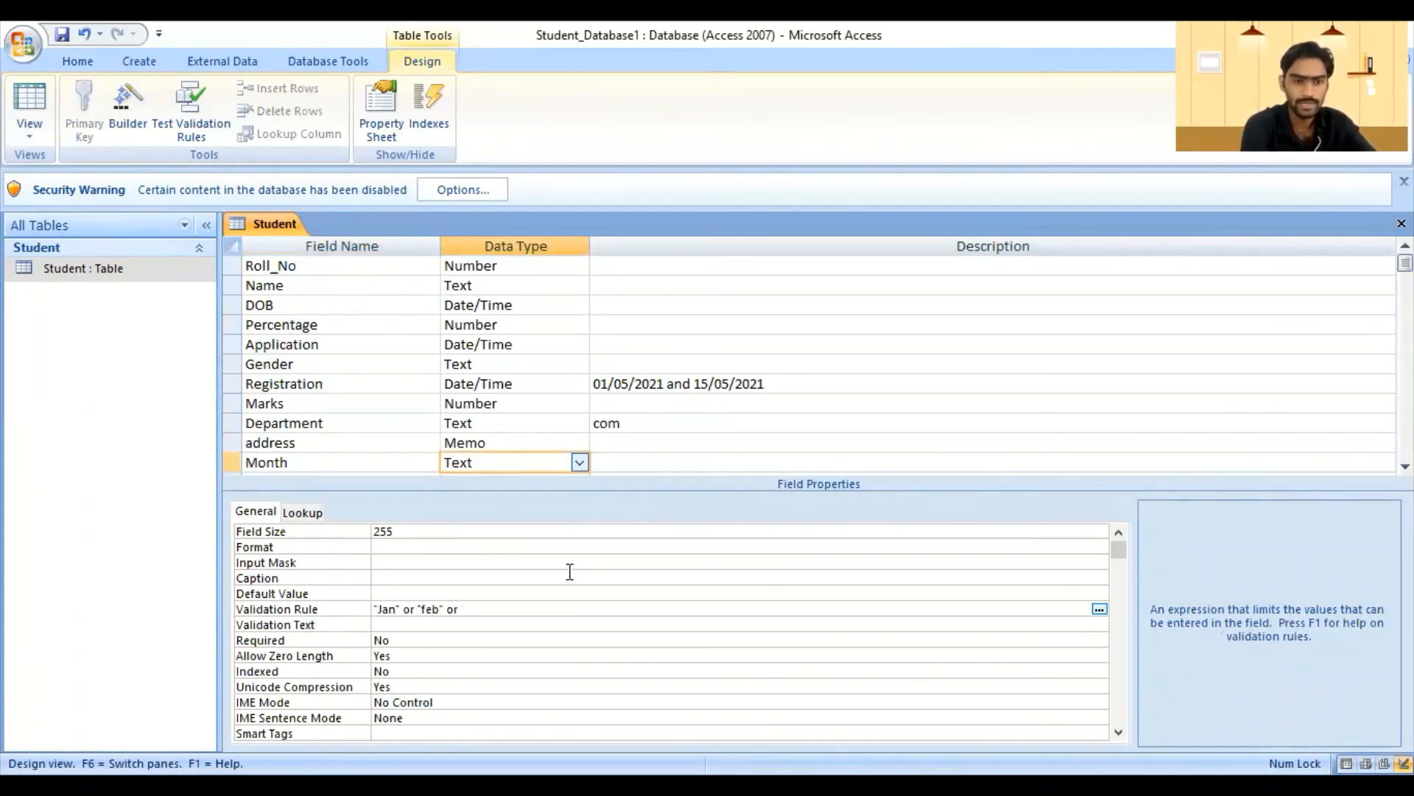
pyautogui.write(' "')
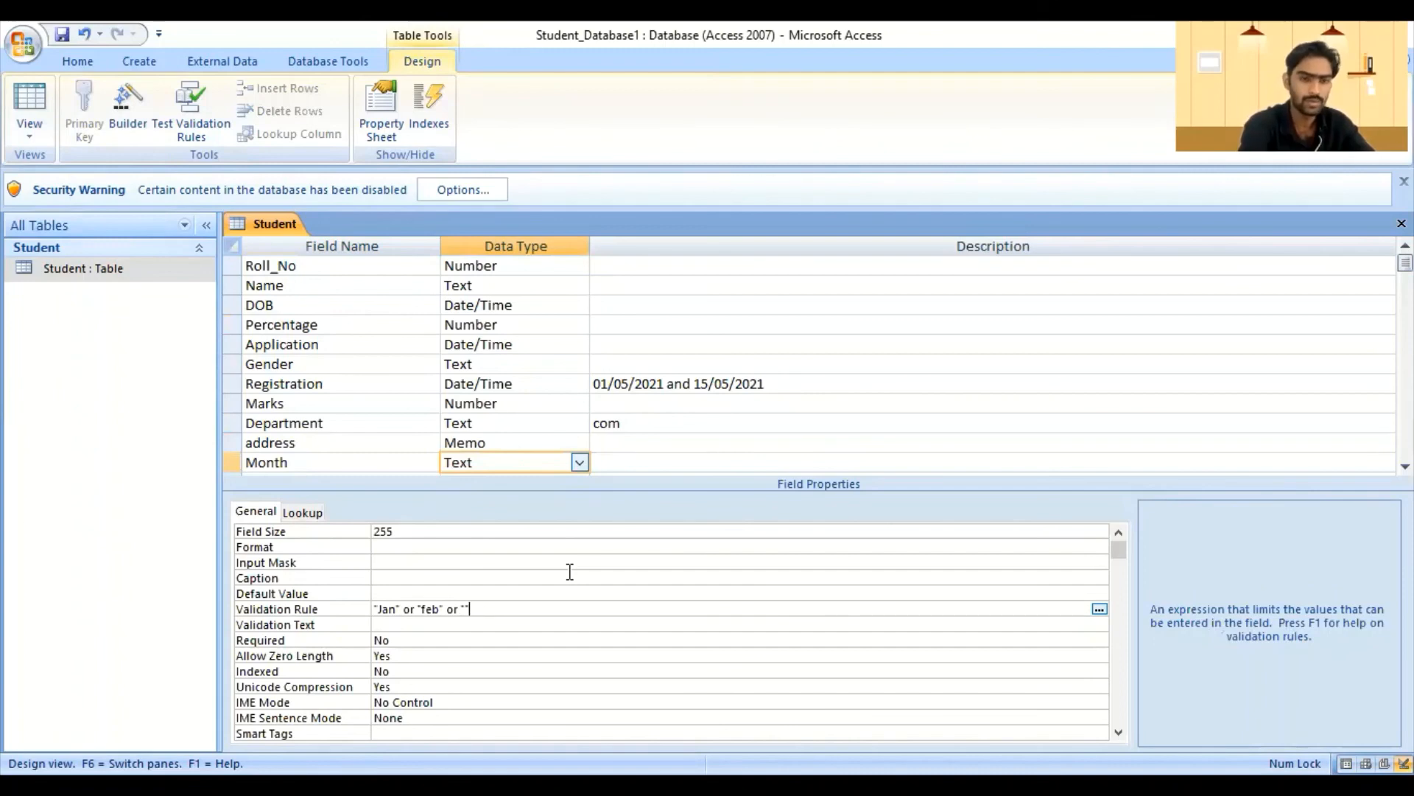
pyautogui.press('BackSpace')
pyautogui.write('Mar"')
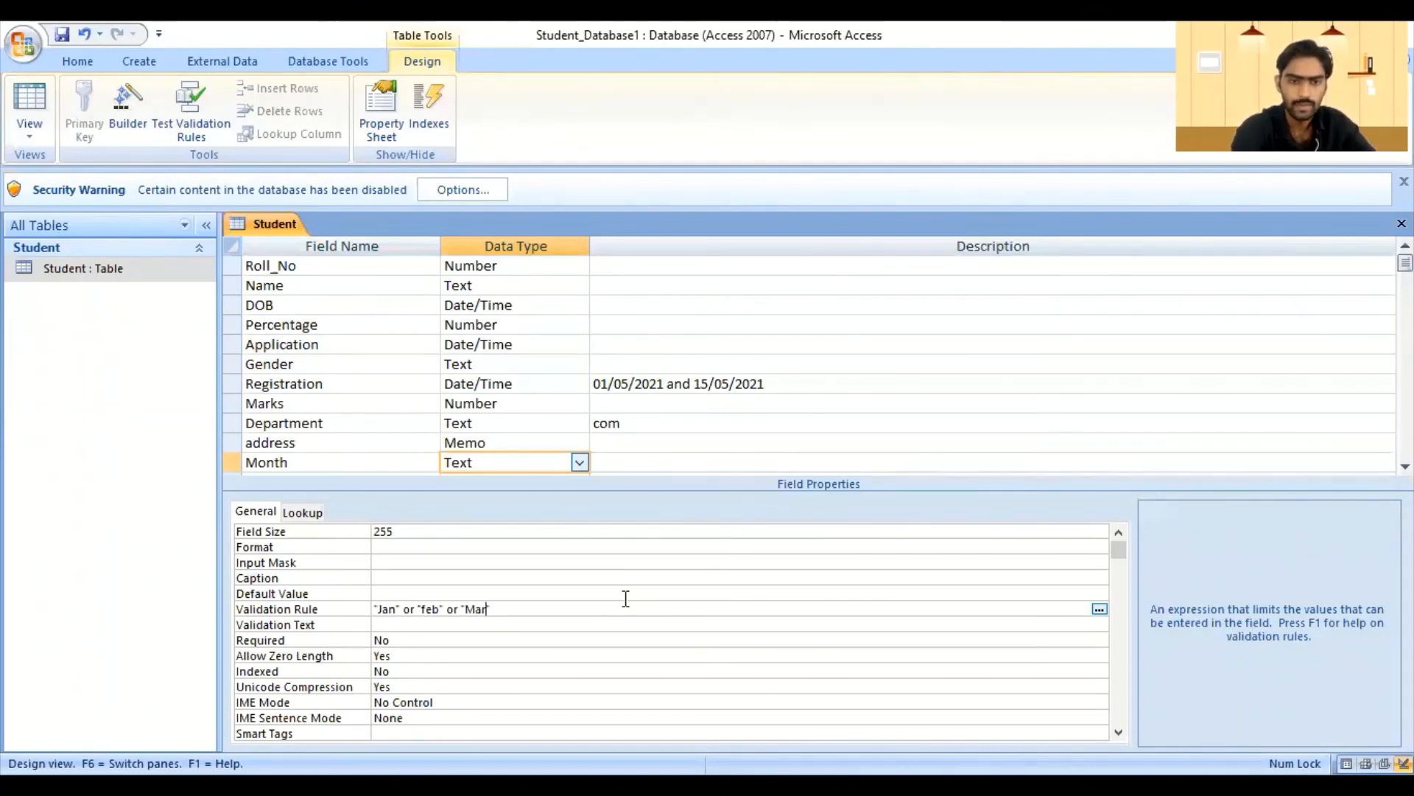
pyautogui.click(460, 621)
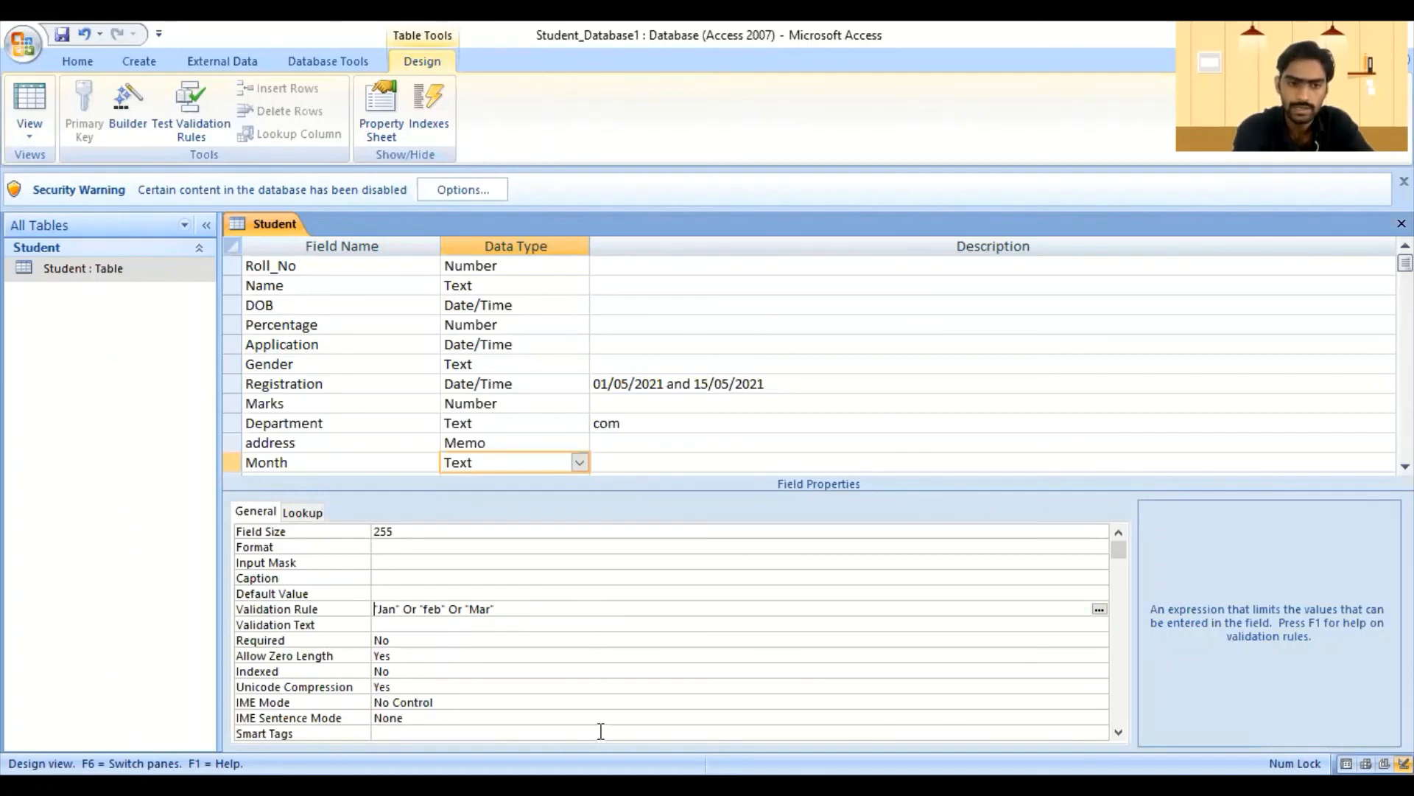
# - Save the Student table design, test the existing data against the new rules, and switch to Datasheet view
pyautogui.rightClick(274, 224)
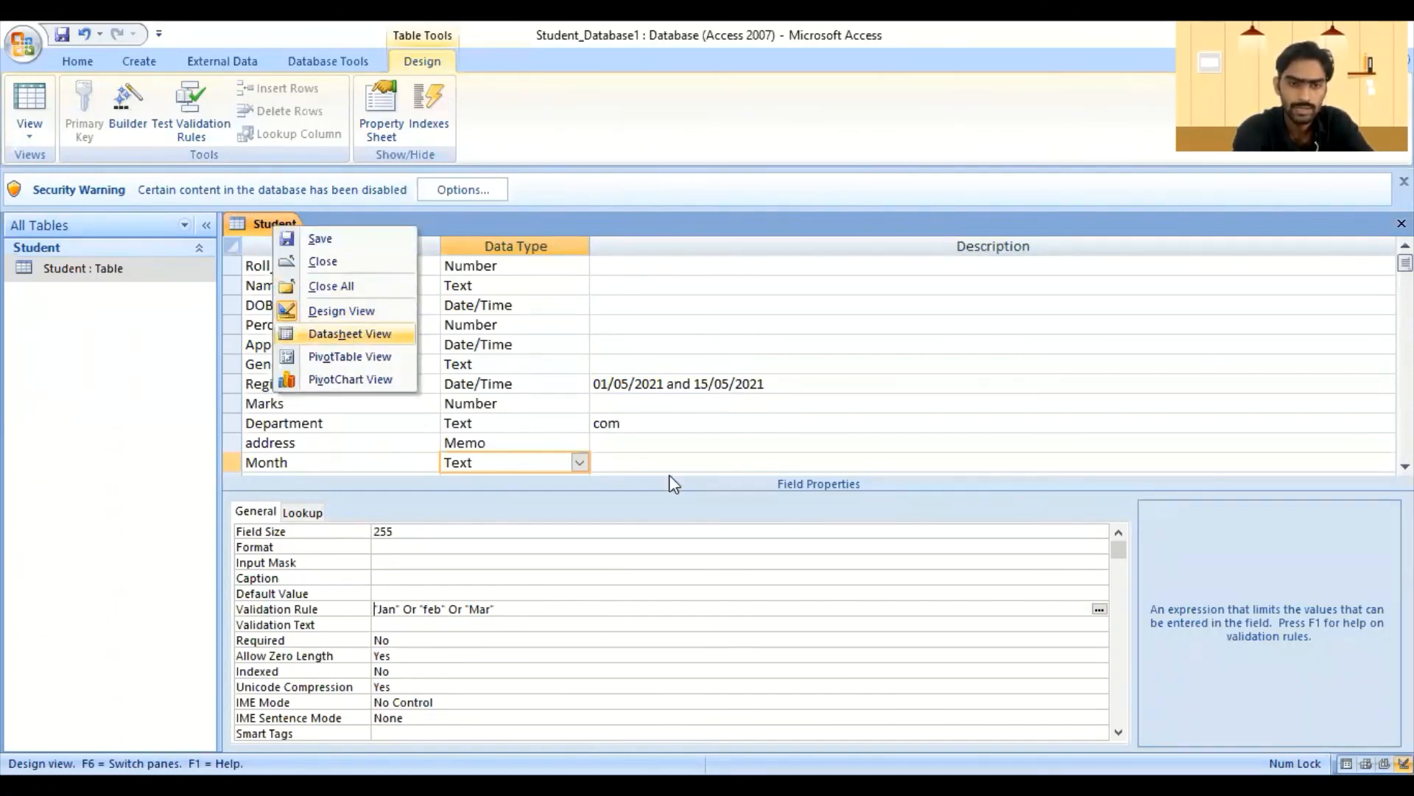
pyautogui.press('Return')
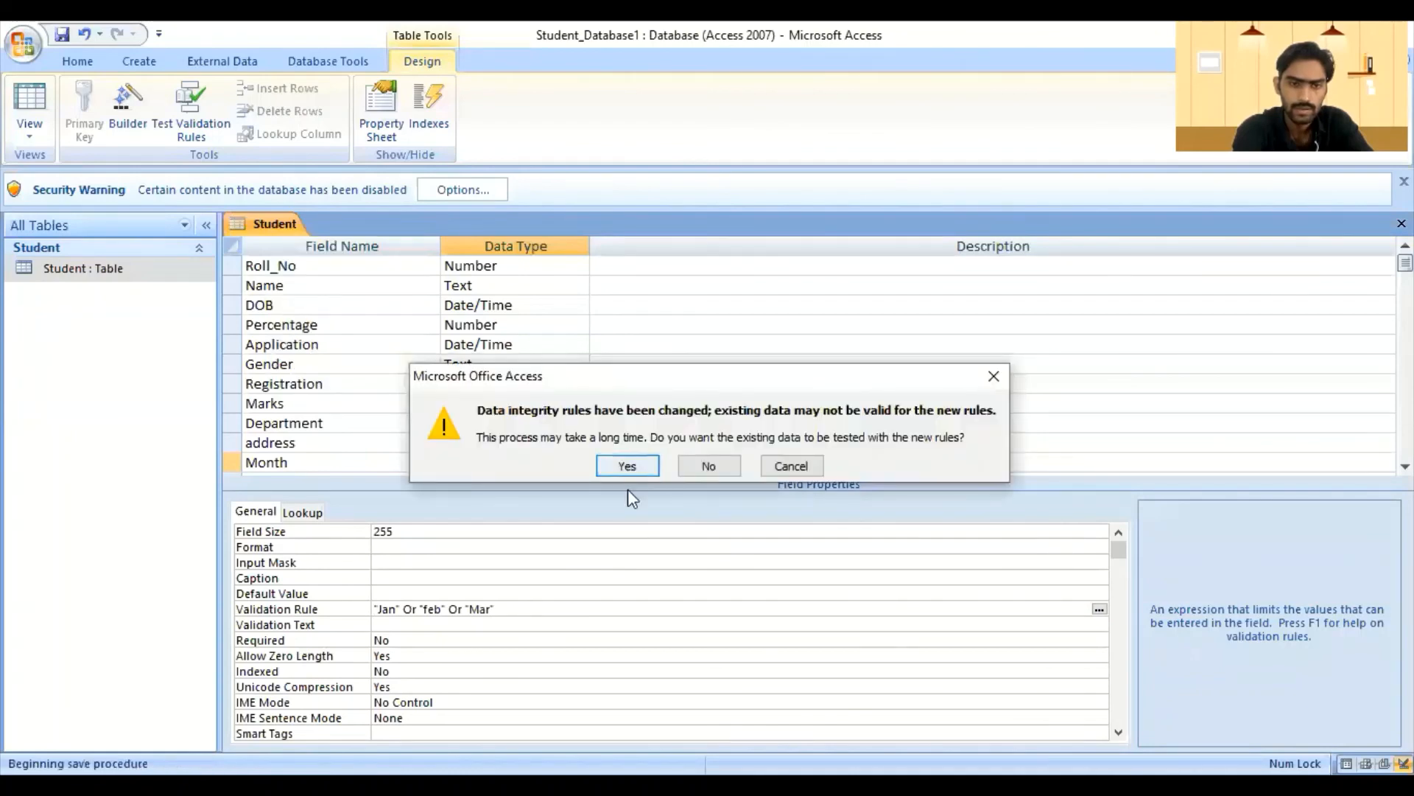
pyautogui.click(626, 466)
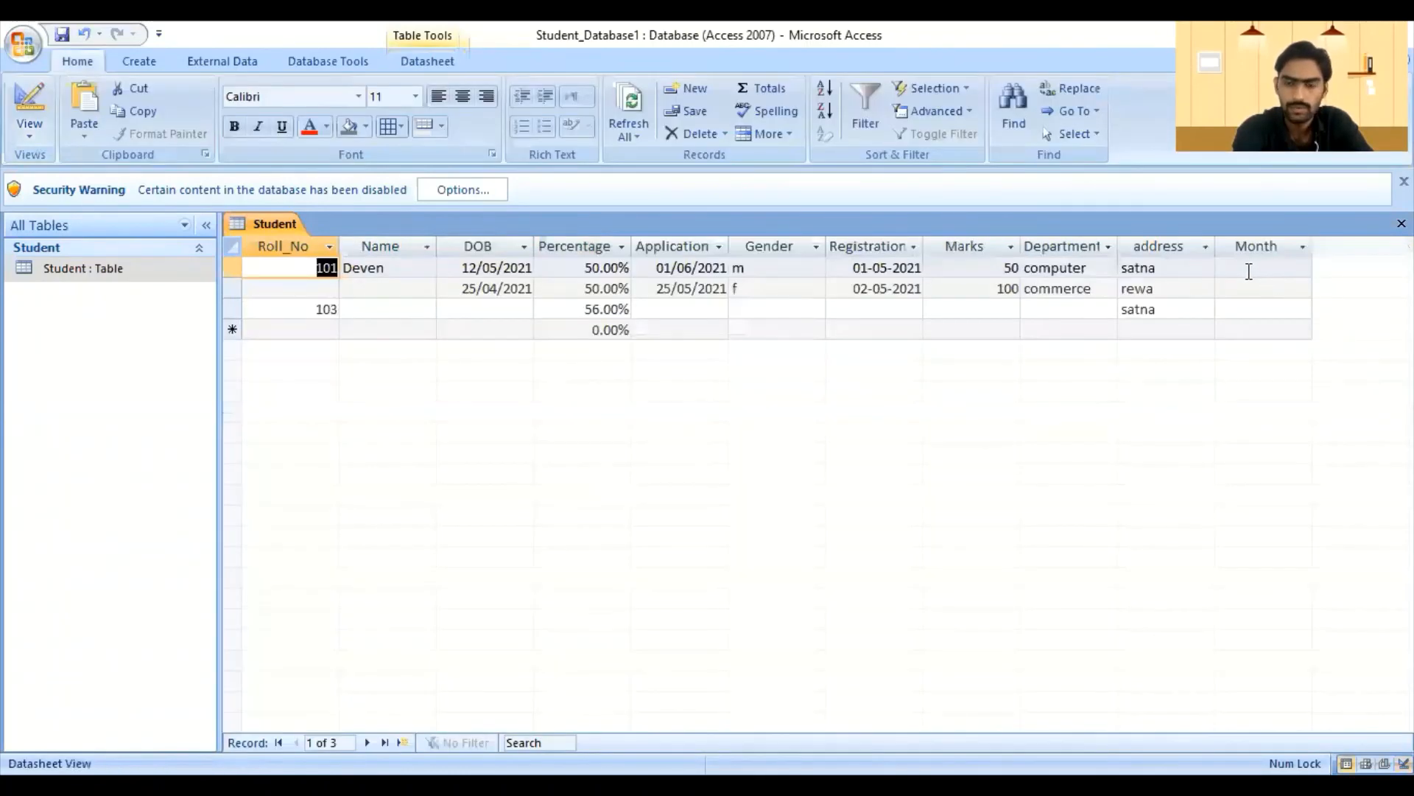
# - Enter jan, feb and mar as the Month values of the first, second and third records
pyautogui.click(1274, 266)
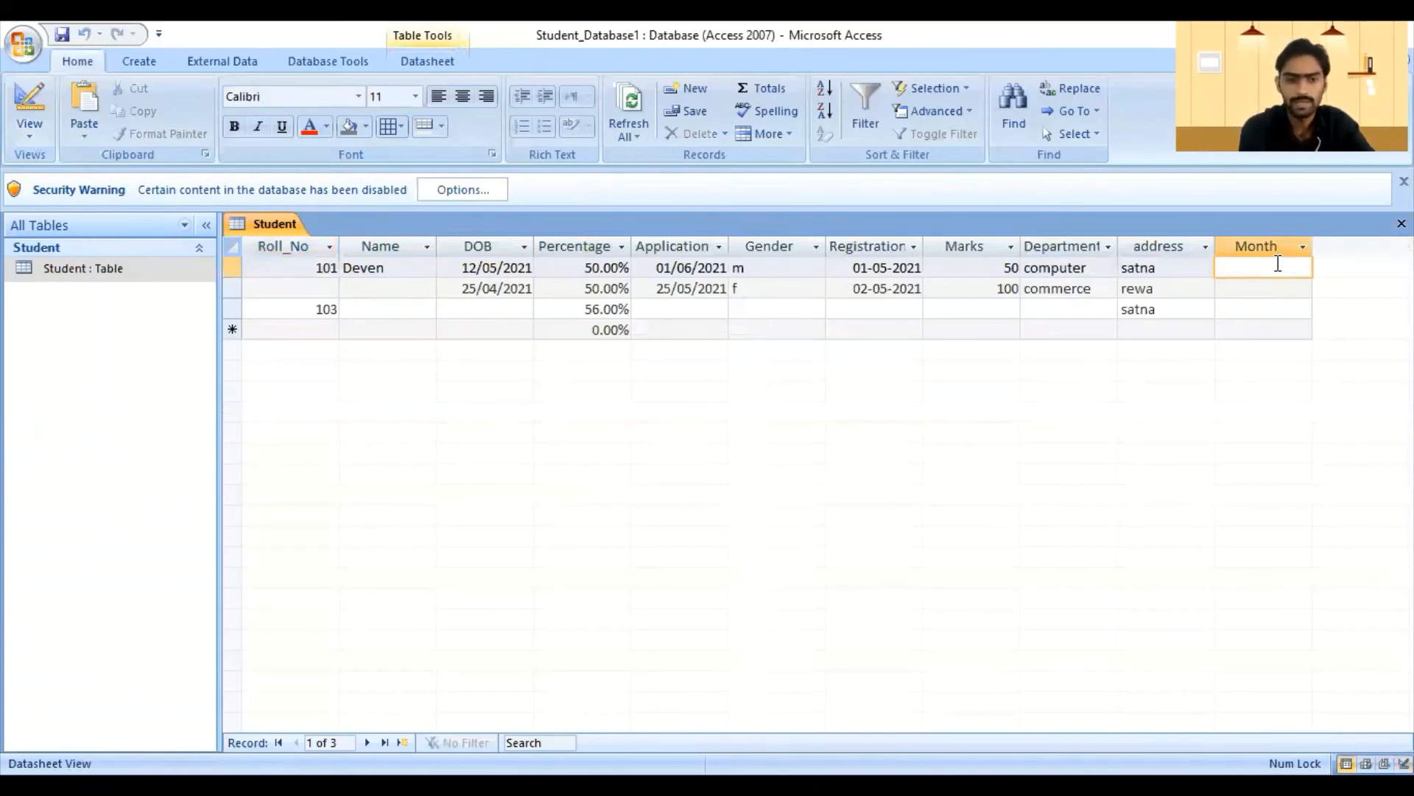
pyautogui.write('jan')
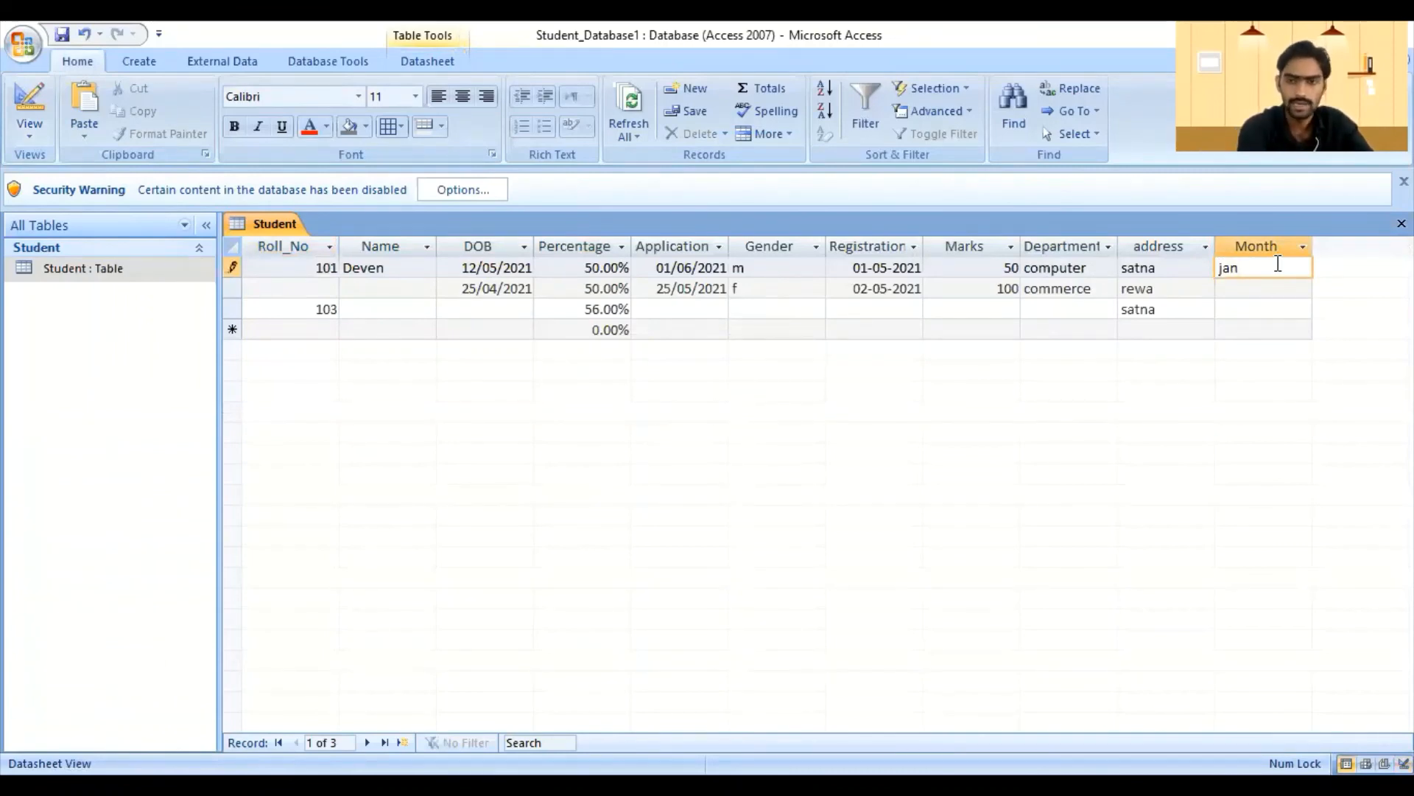
pyautogui.press('Down')
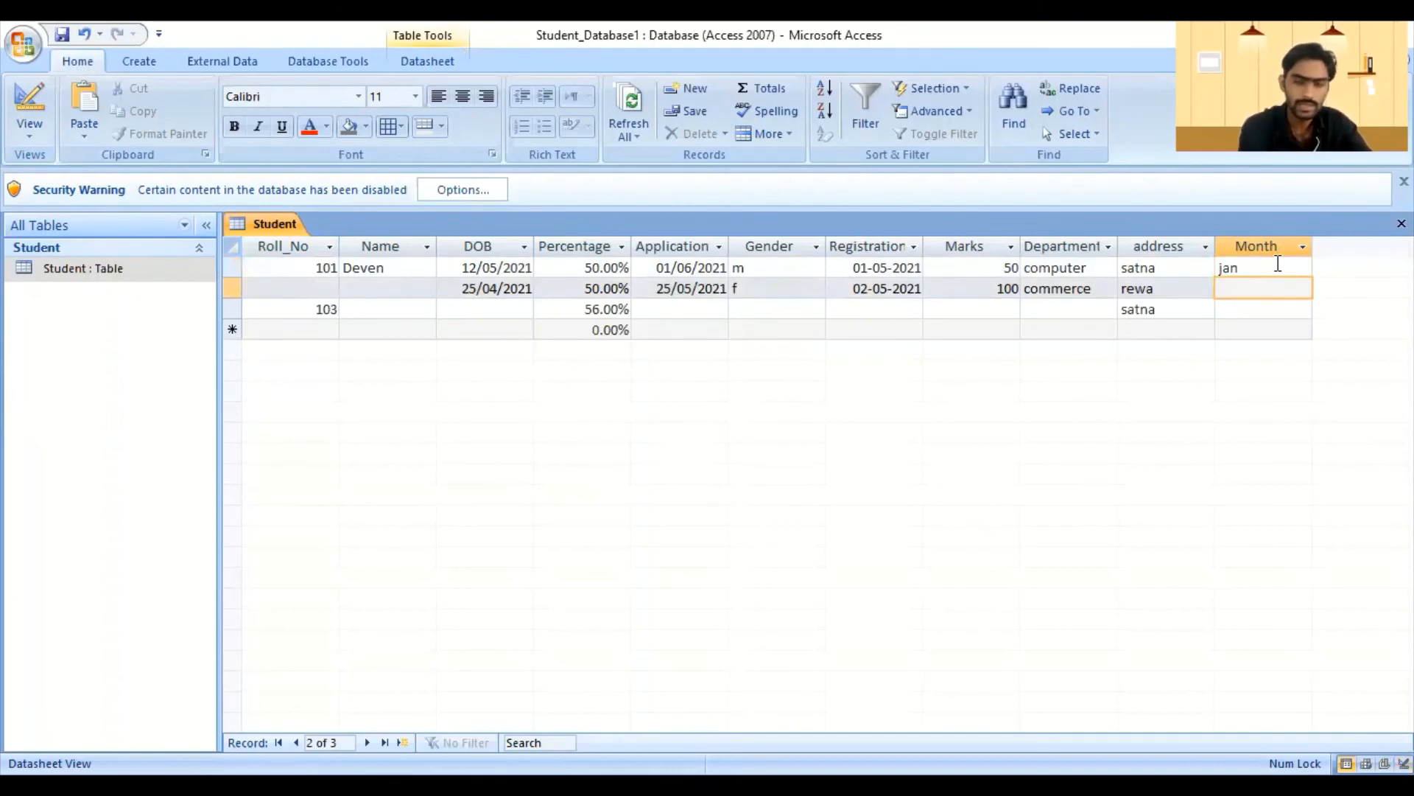
pyautogui.write('feb')
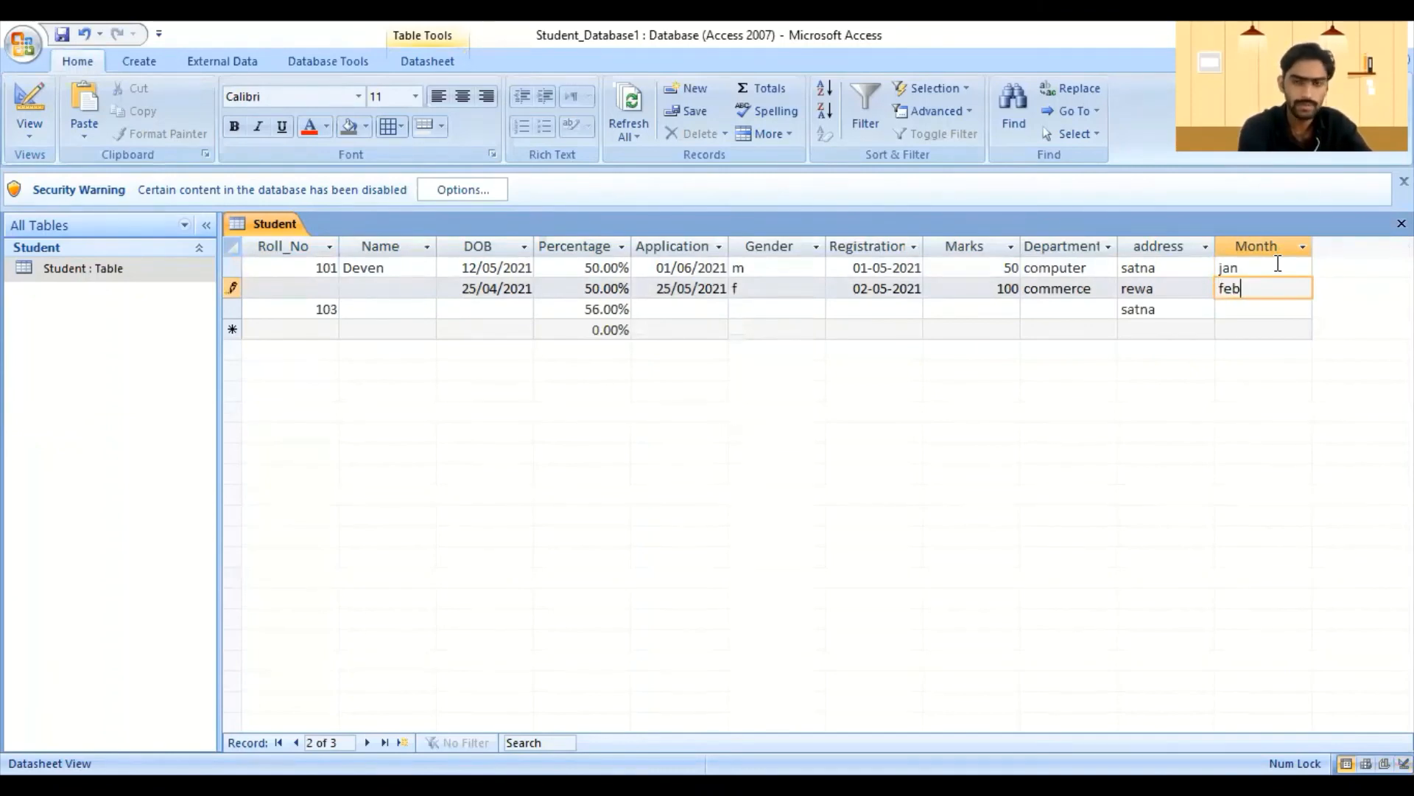
pyautogui.press('Down')
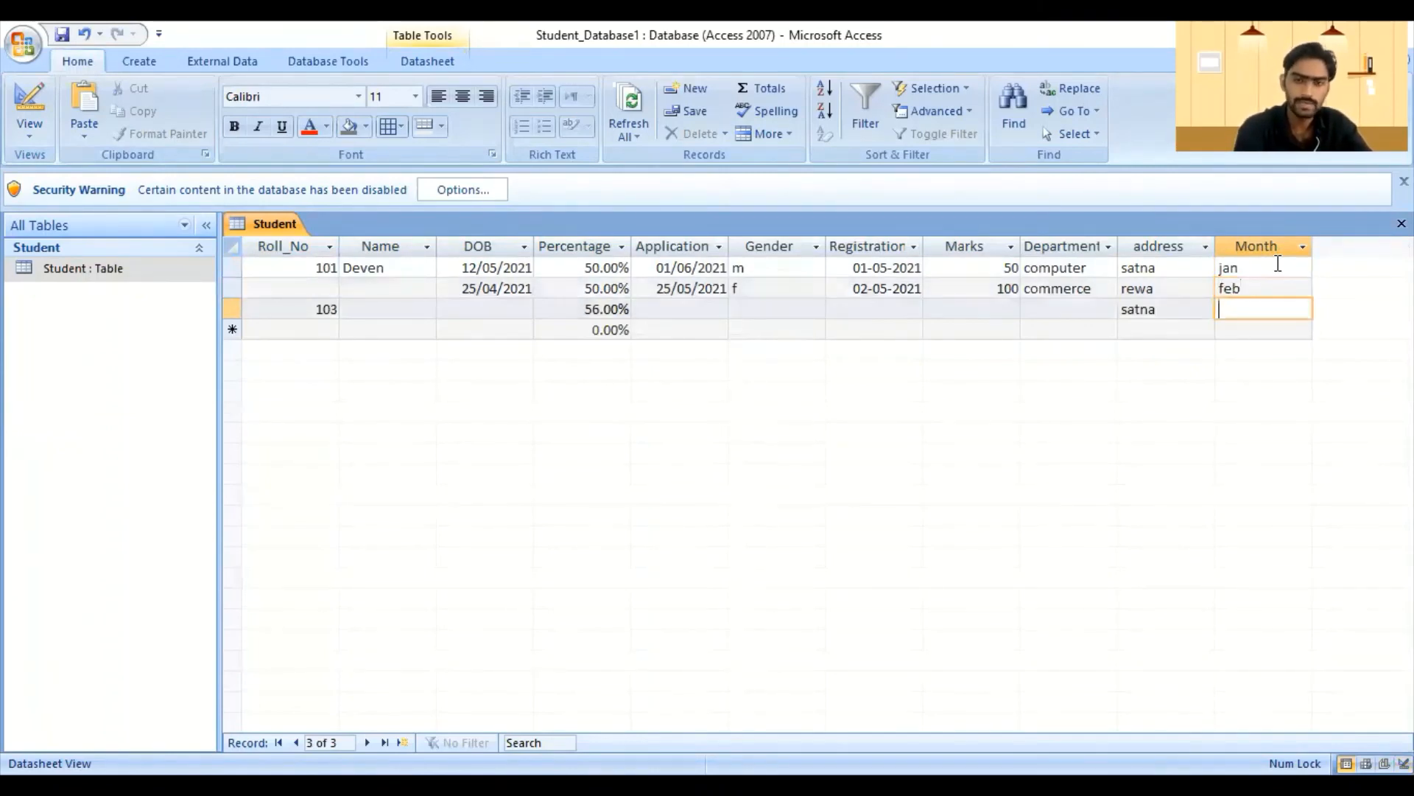
pyautogui.write('mar')
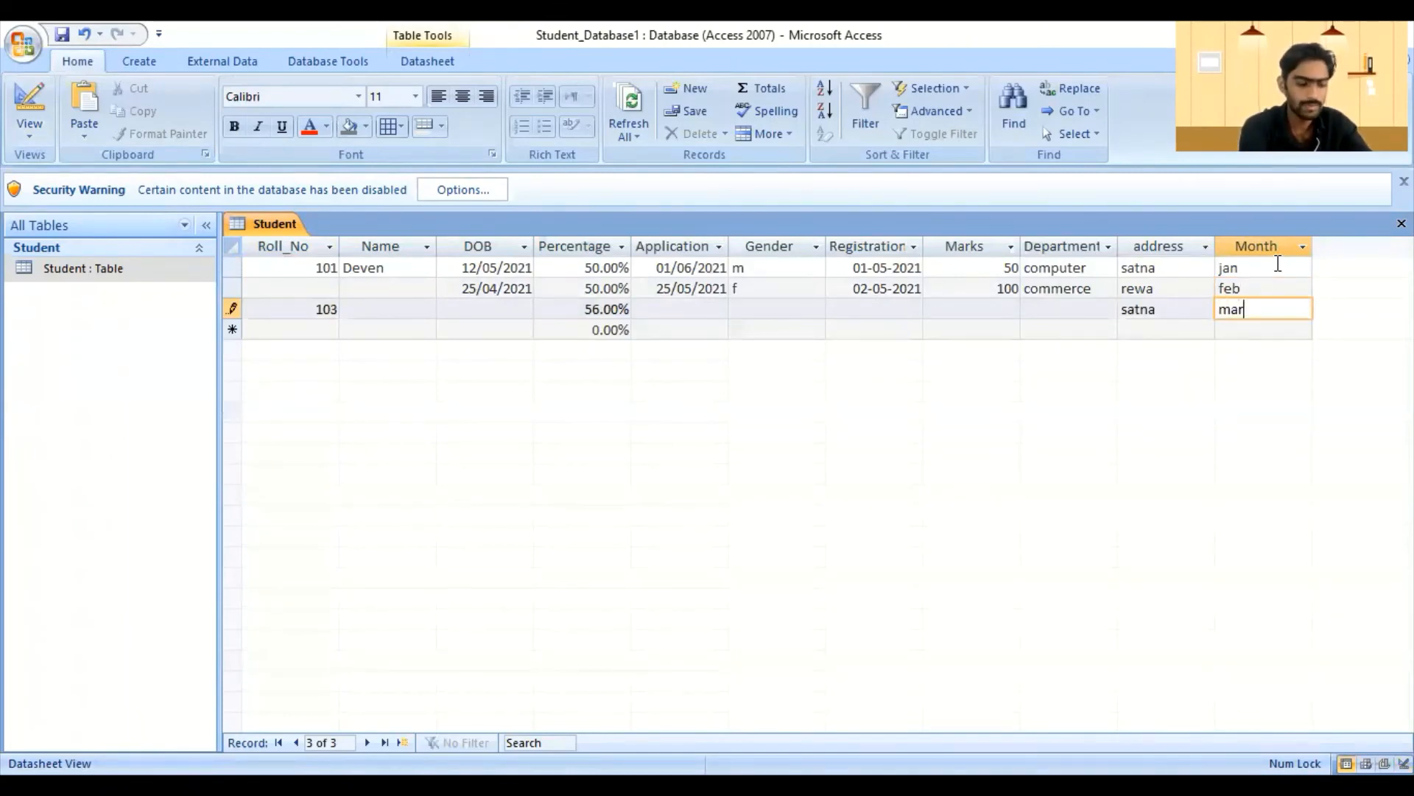
pyautogui.press('Return')
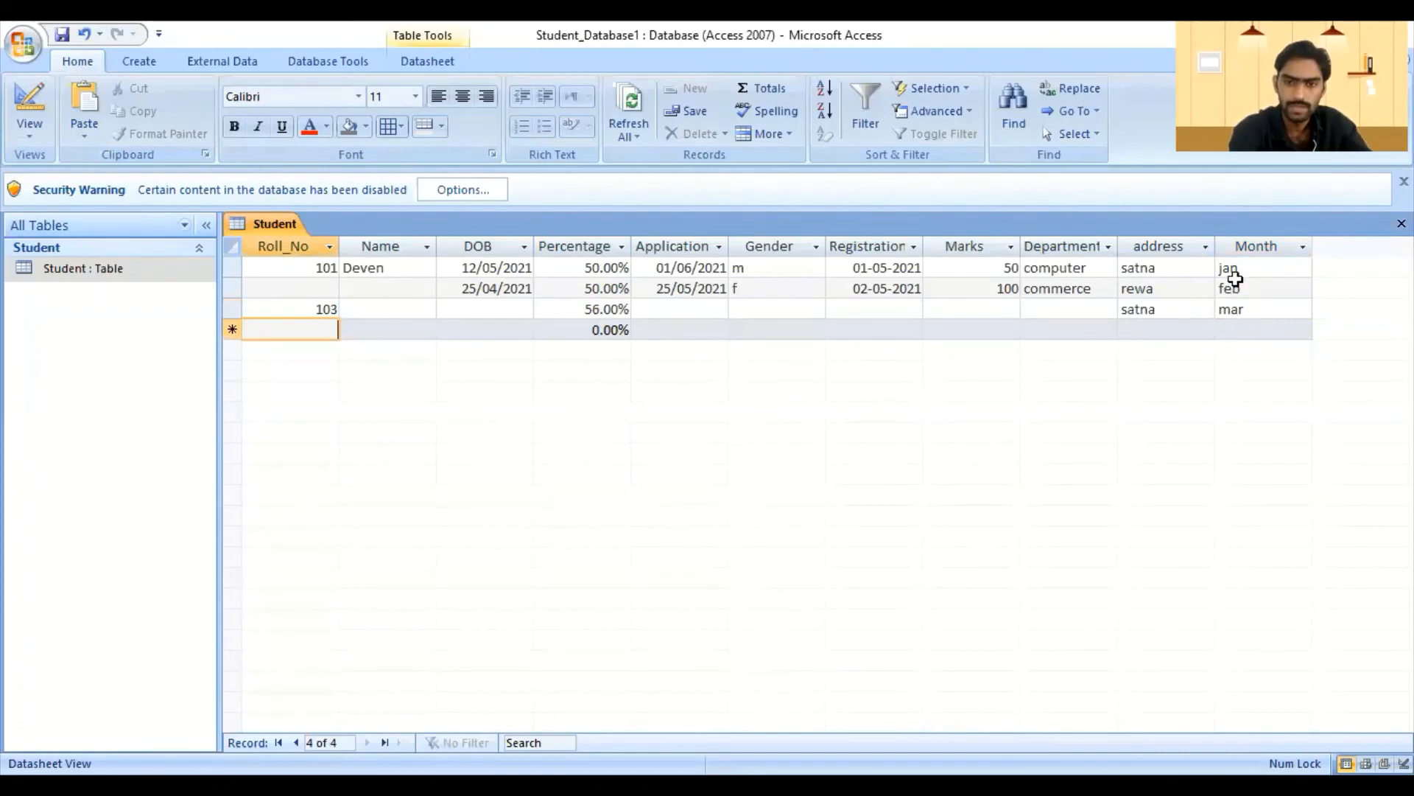
# - Try to set the first record's Month to apr to test the validation rule
pyautogui.click(1239, 268)
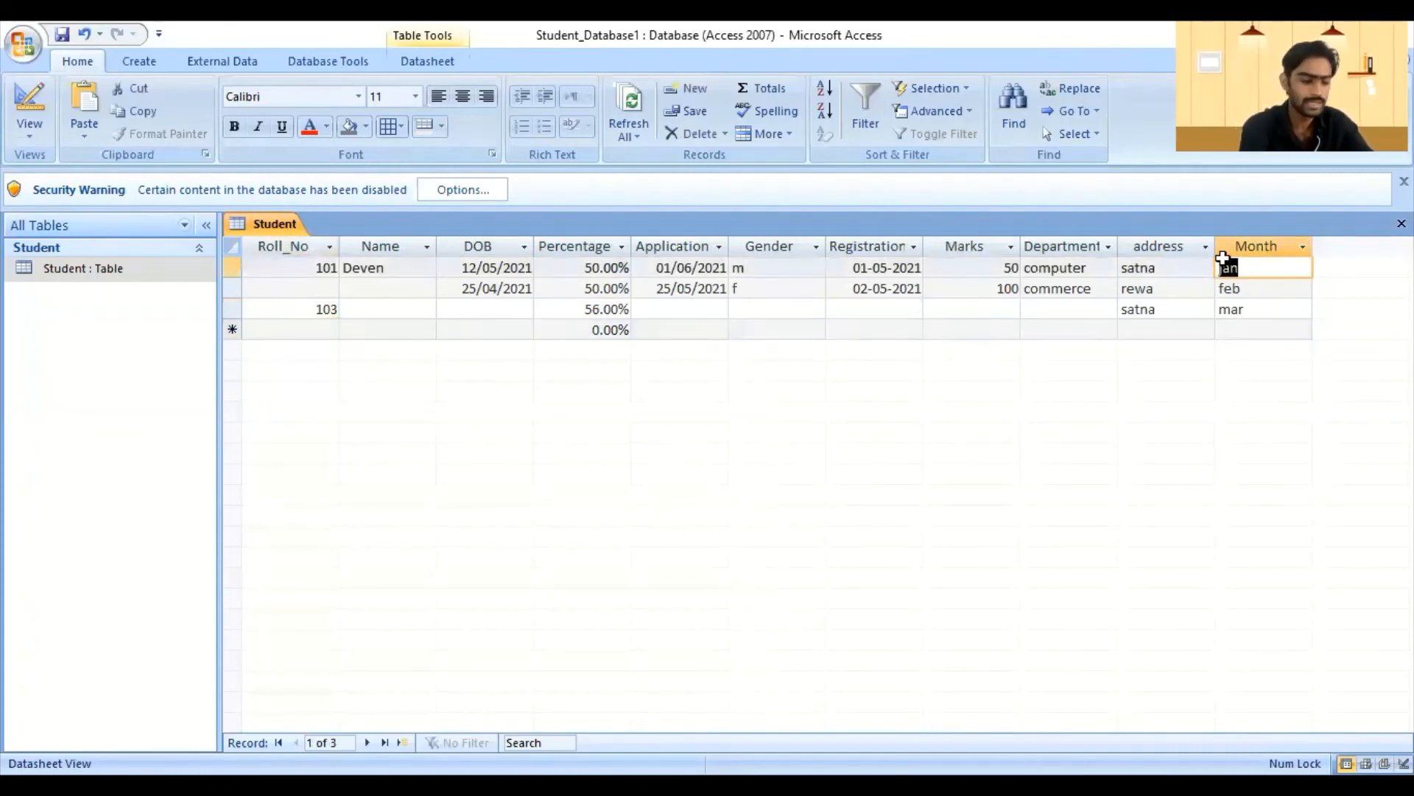
pyautogui.write('apr')
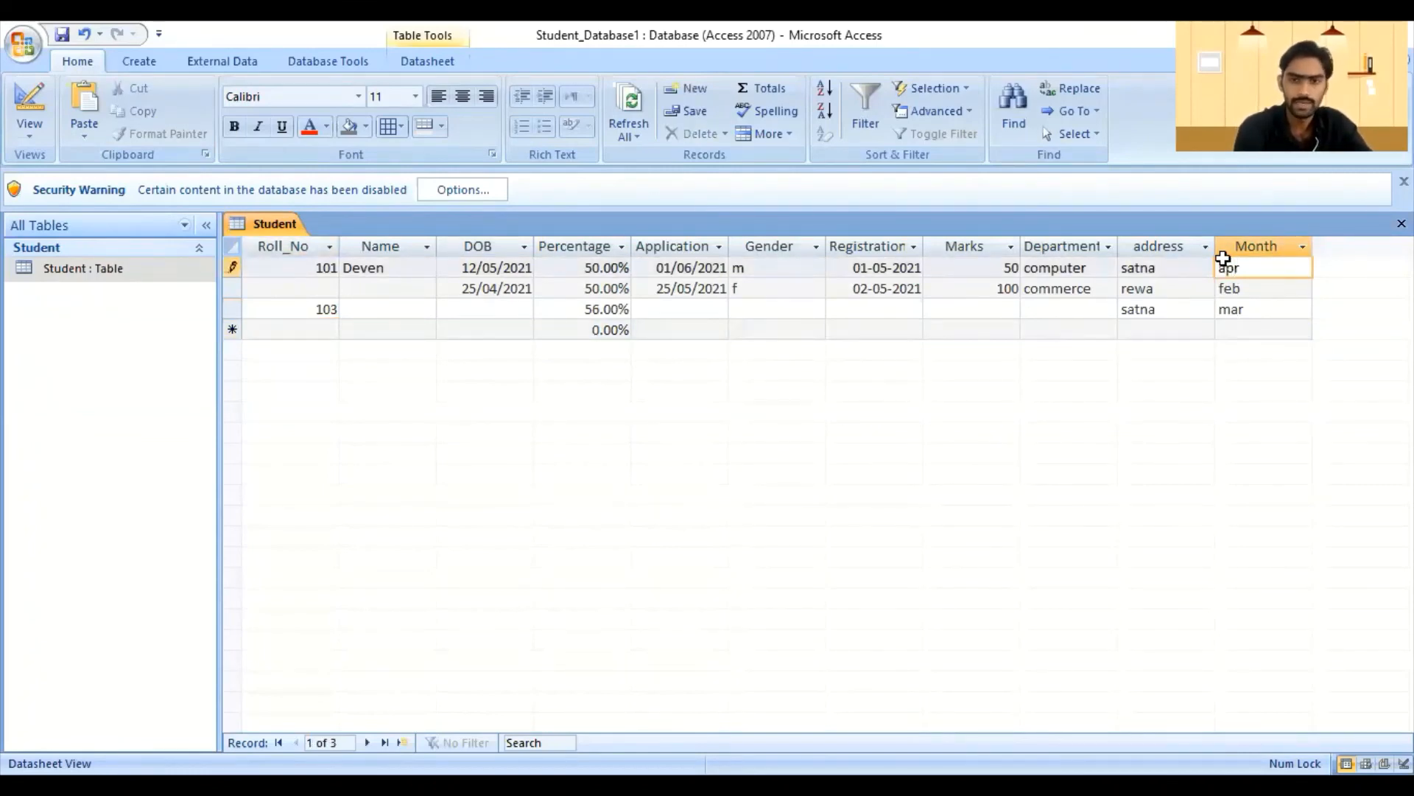
pyautogui.press('Return')
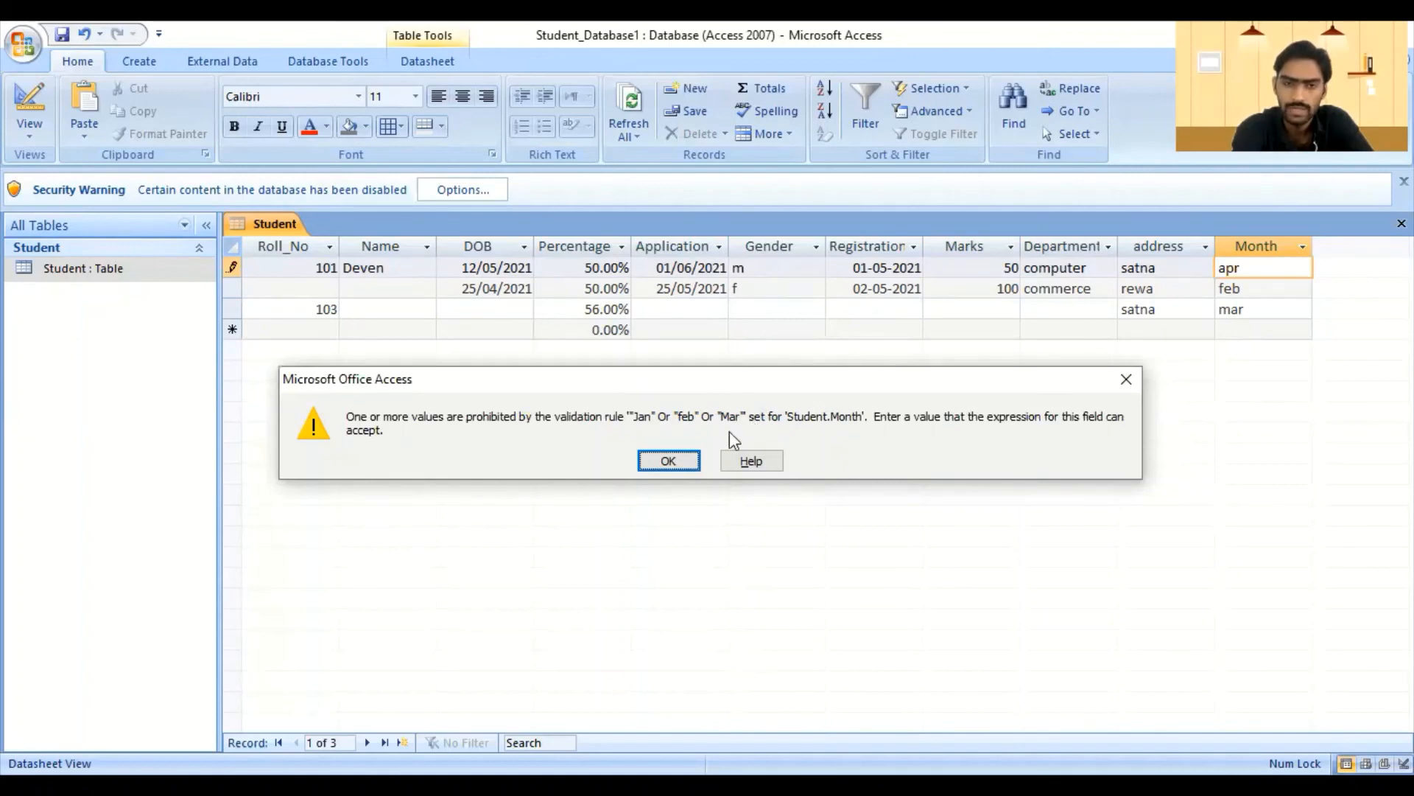
pyautogui.click(692, 462)
# - Try to set the first record's Month to the full name january to test the validation rule
pyautogui.click(1263, 268)
pyautogui.press('BackSpace')
pyautogui.press('BackSpace')
pyautogui.press('BackSpace')
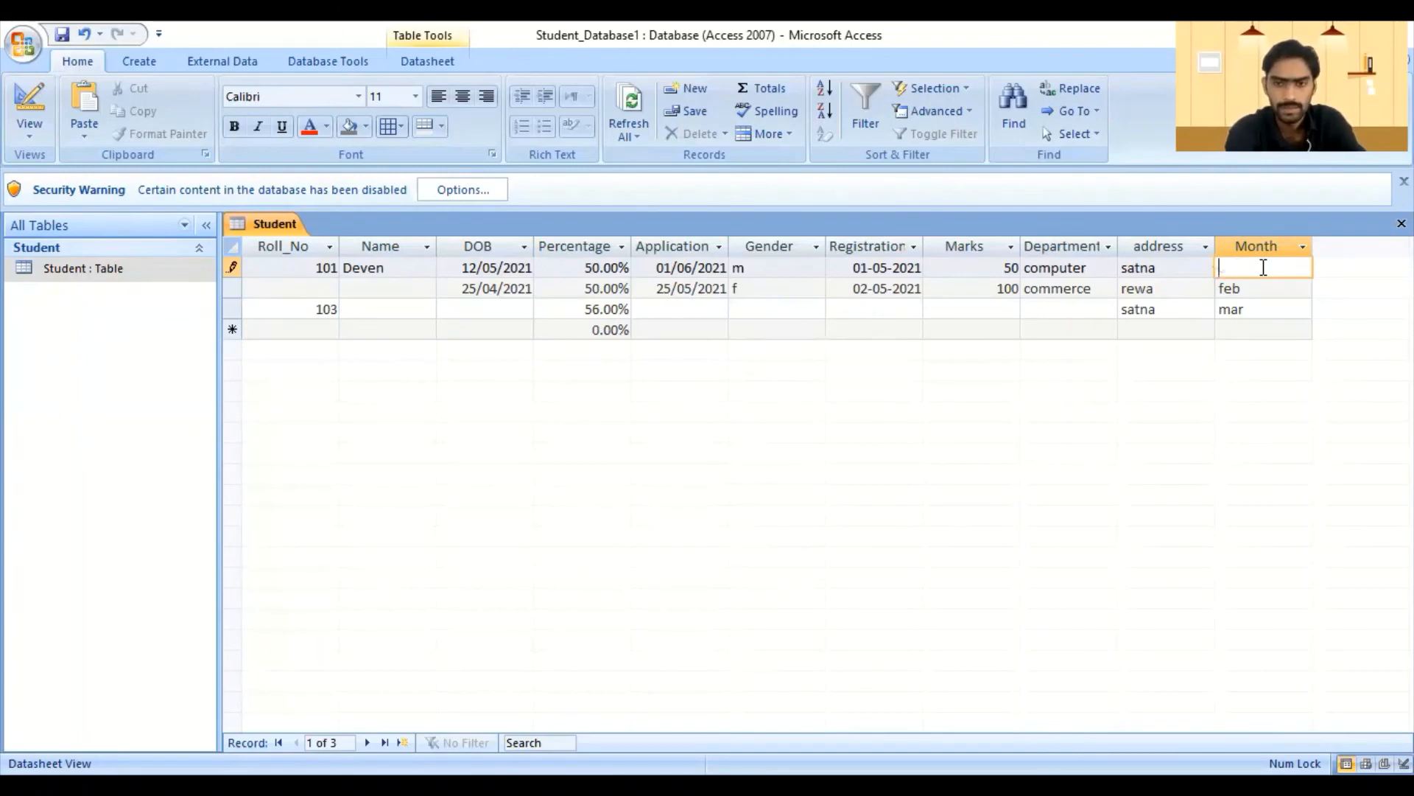
pyautogui.write('jan')
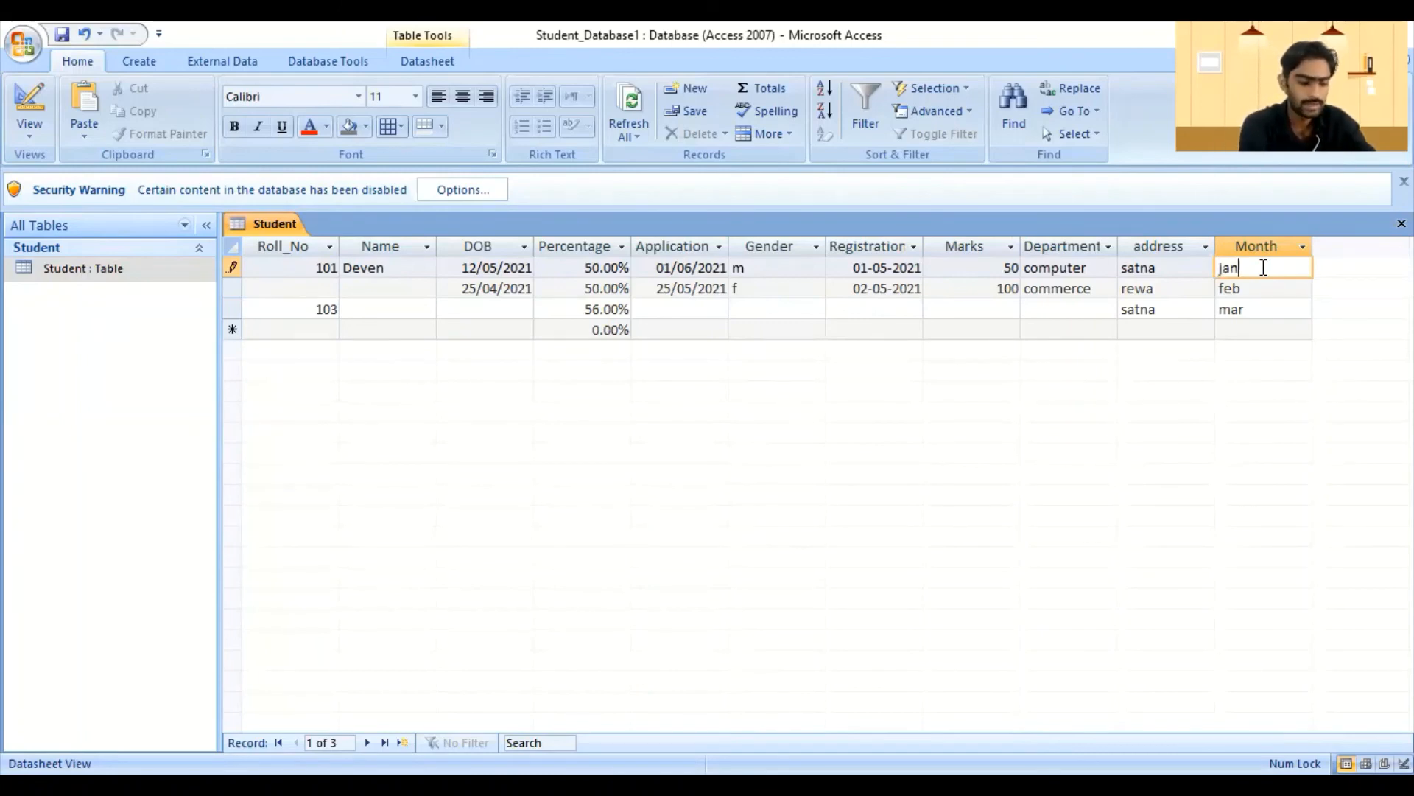
pyautogui.write('u')
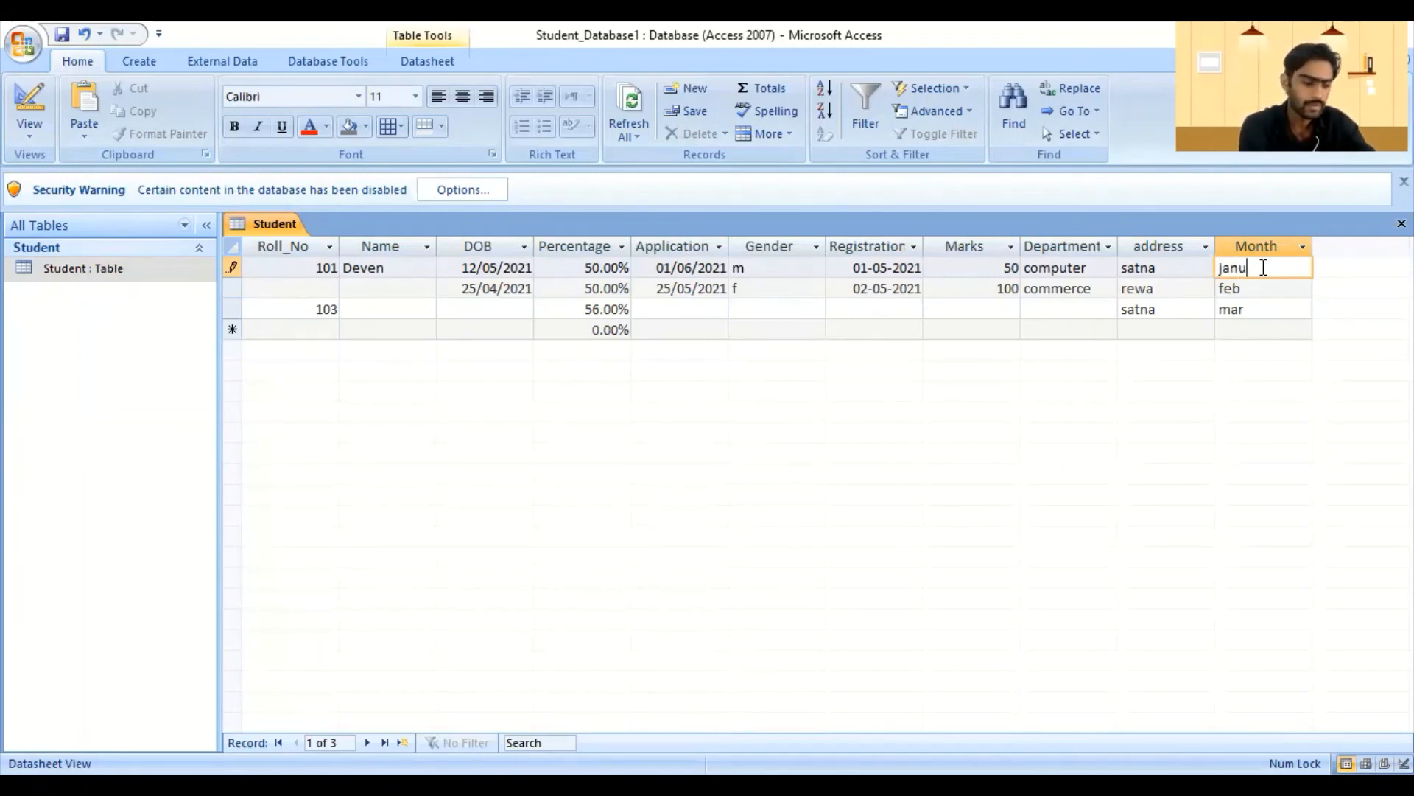
pyautogui.write('ar')
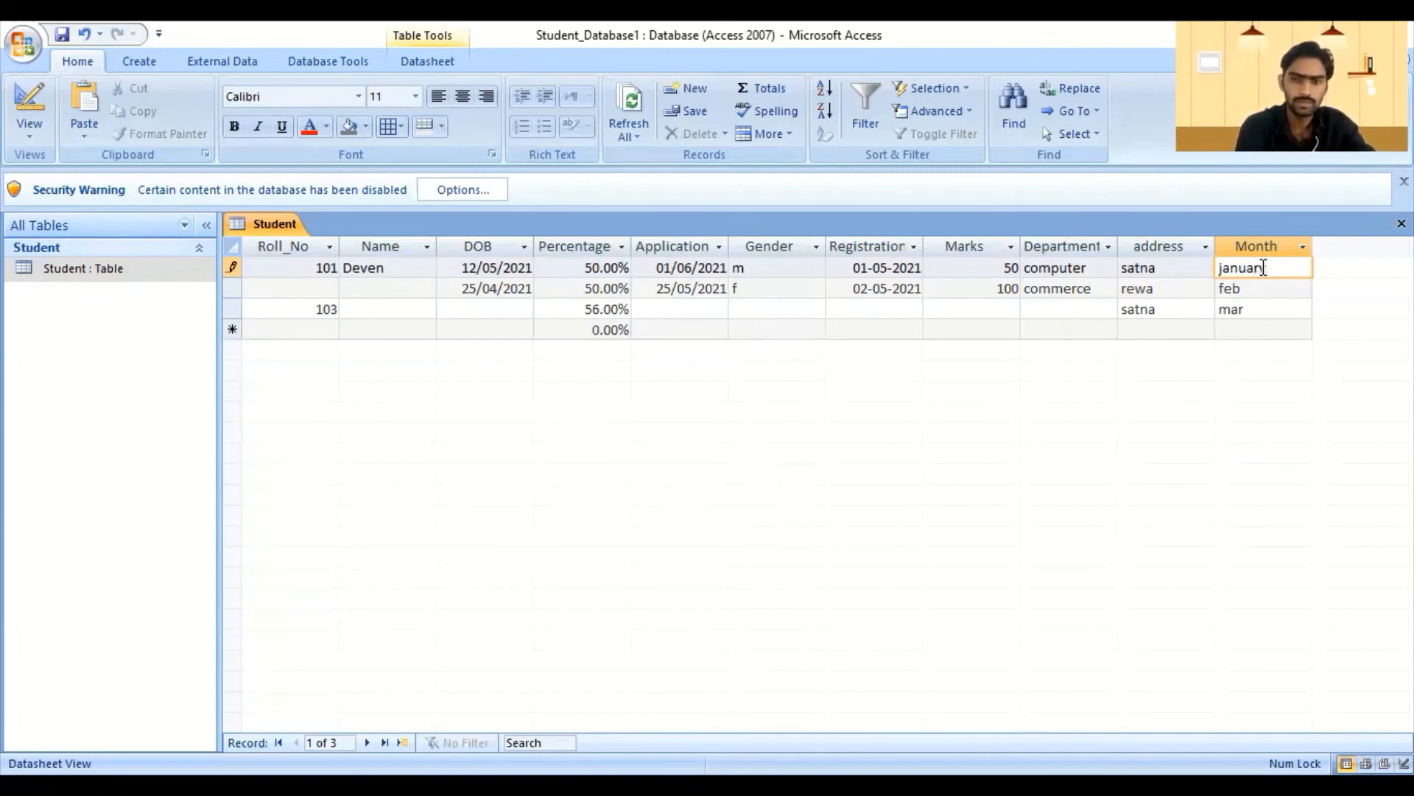
pyautogui.write('y')
pyautogui.press('Return')
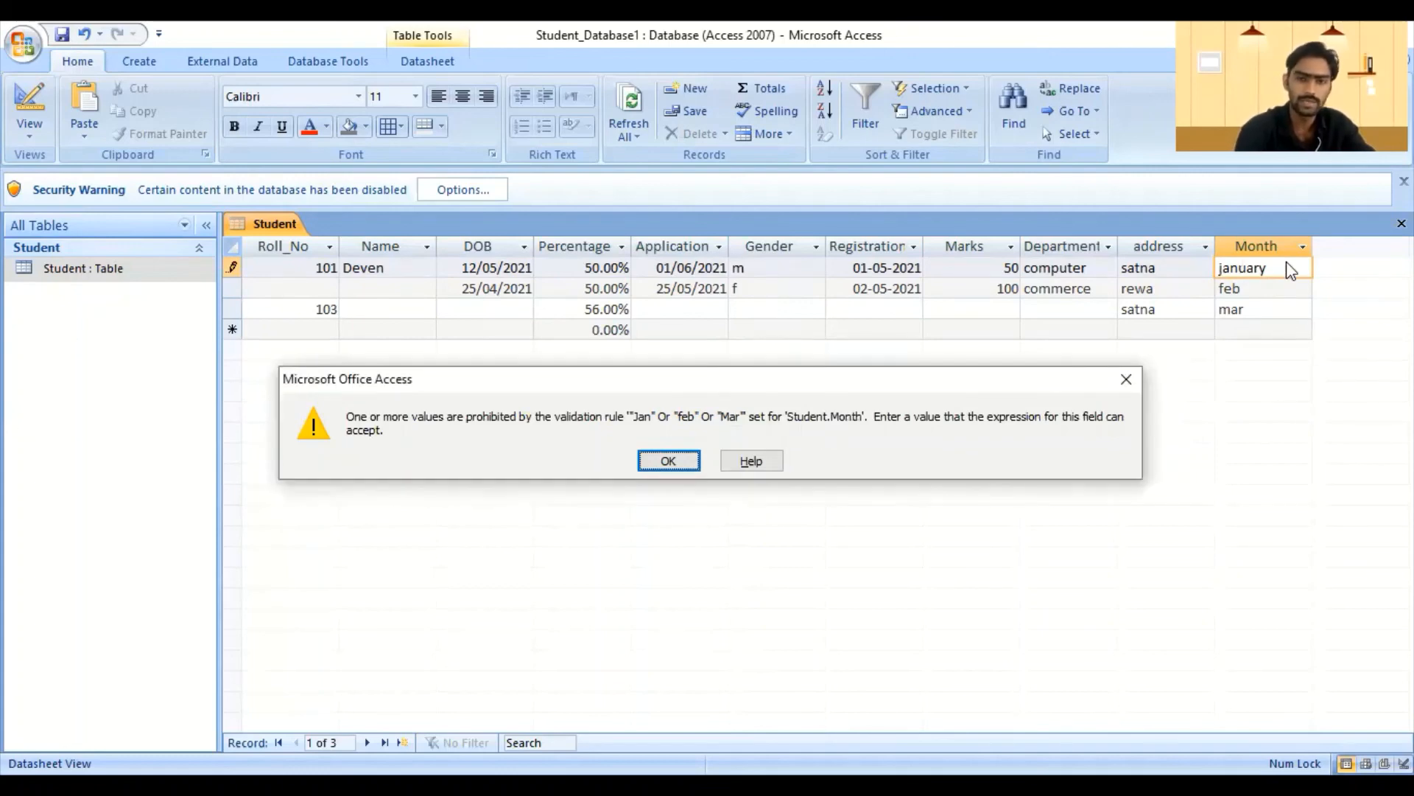
pyautogui.press('Return')
# - Shorten the first record's Month entry back to jan
pyautogui.write('\\\\\\')
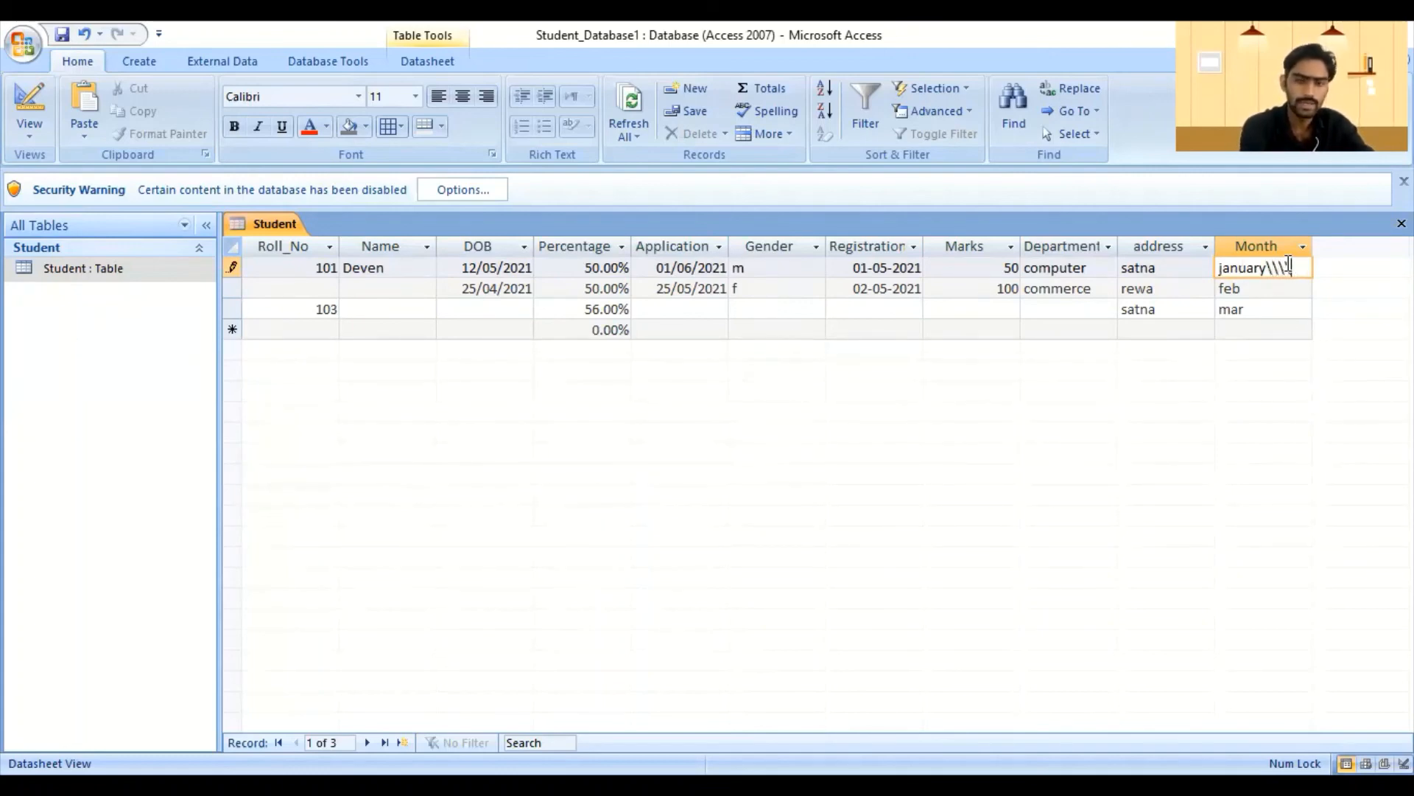
pyautogui.press('BackSpace')
pyautogui.press('BackSpace')
pyautogui.press('BackSpace')
pyautogui.press('BackSpace')
pyautogui.press('BackSpace')
pyautogui.press('BackSpace')
pyautogui.press('BackSpace')
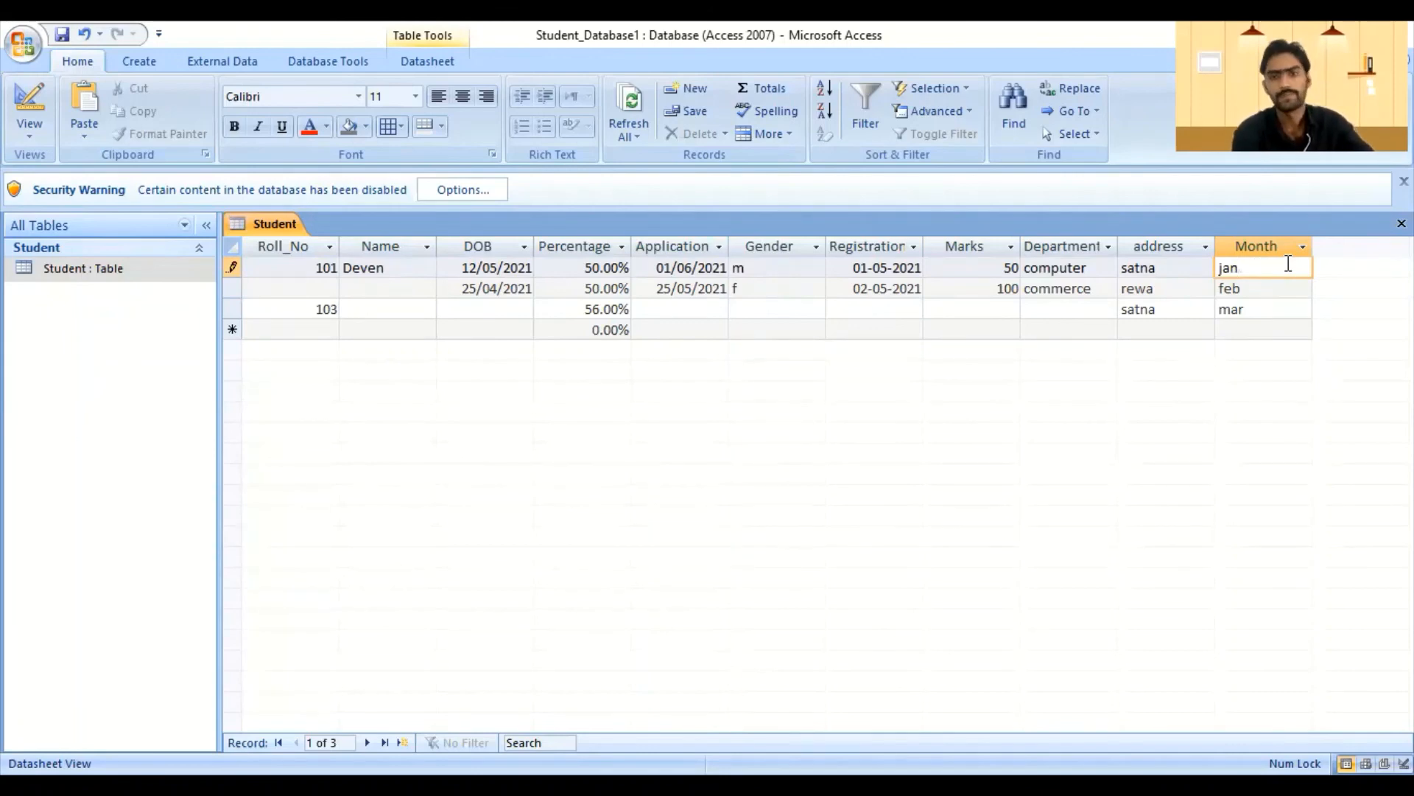
pyautogui.click(1178, 274)
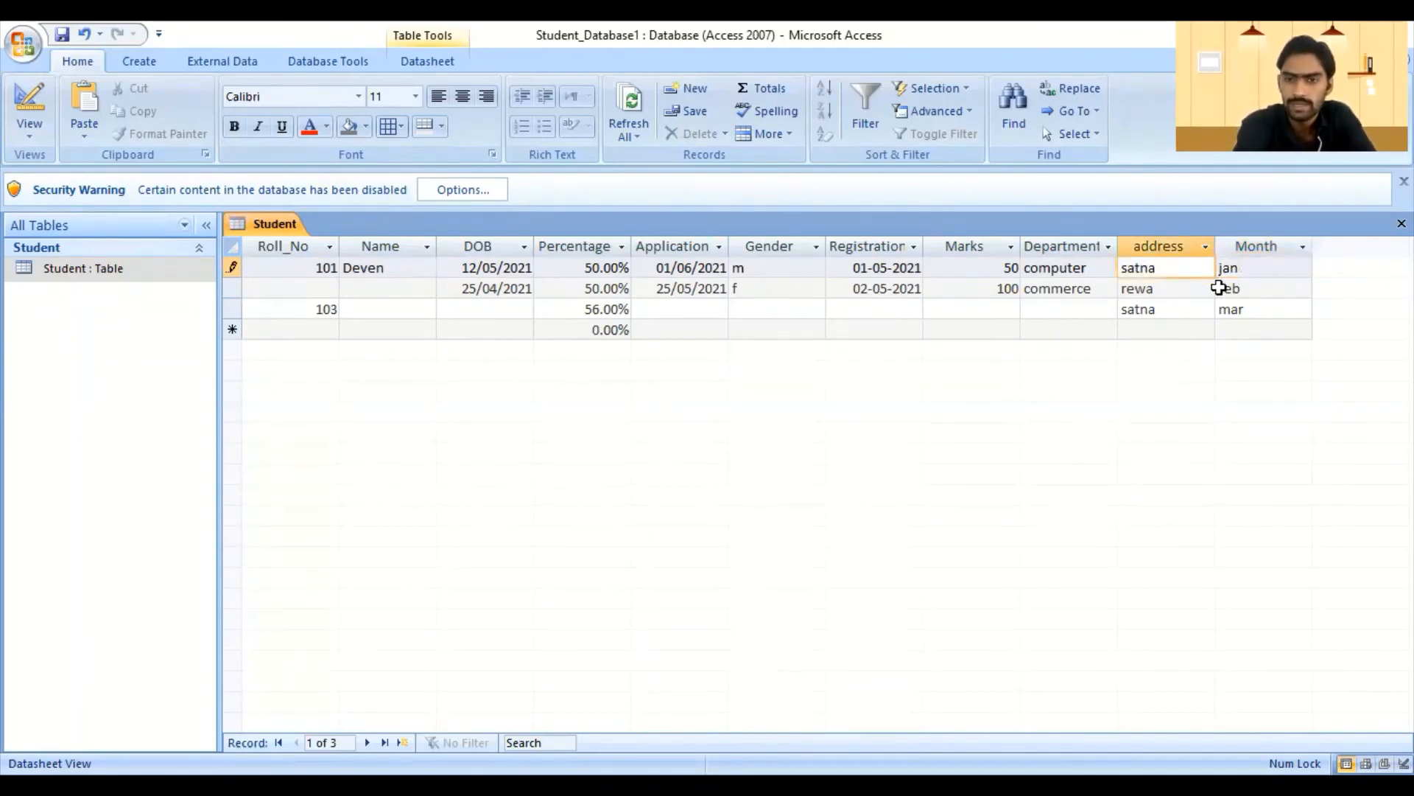
pyautogui.click(1241, 269)
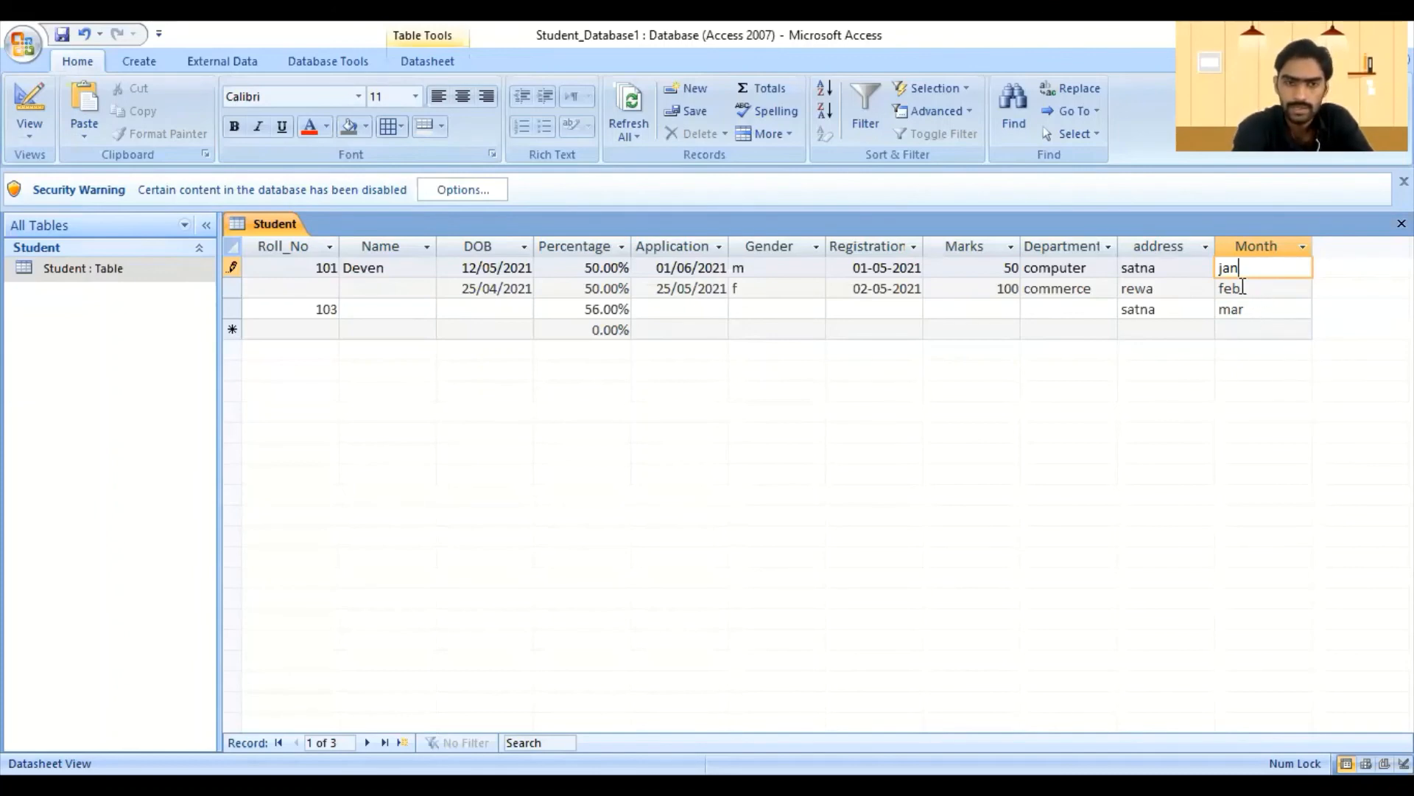
# - Add a Contact field with the Number data type below Month in the Student table's Design View
pyautogui.rightClick(258, 227)
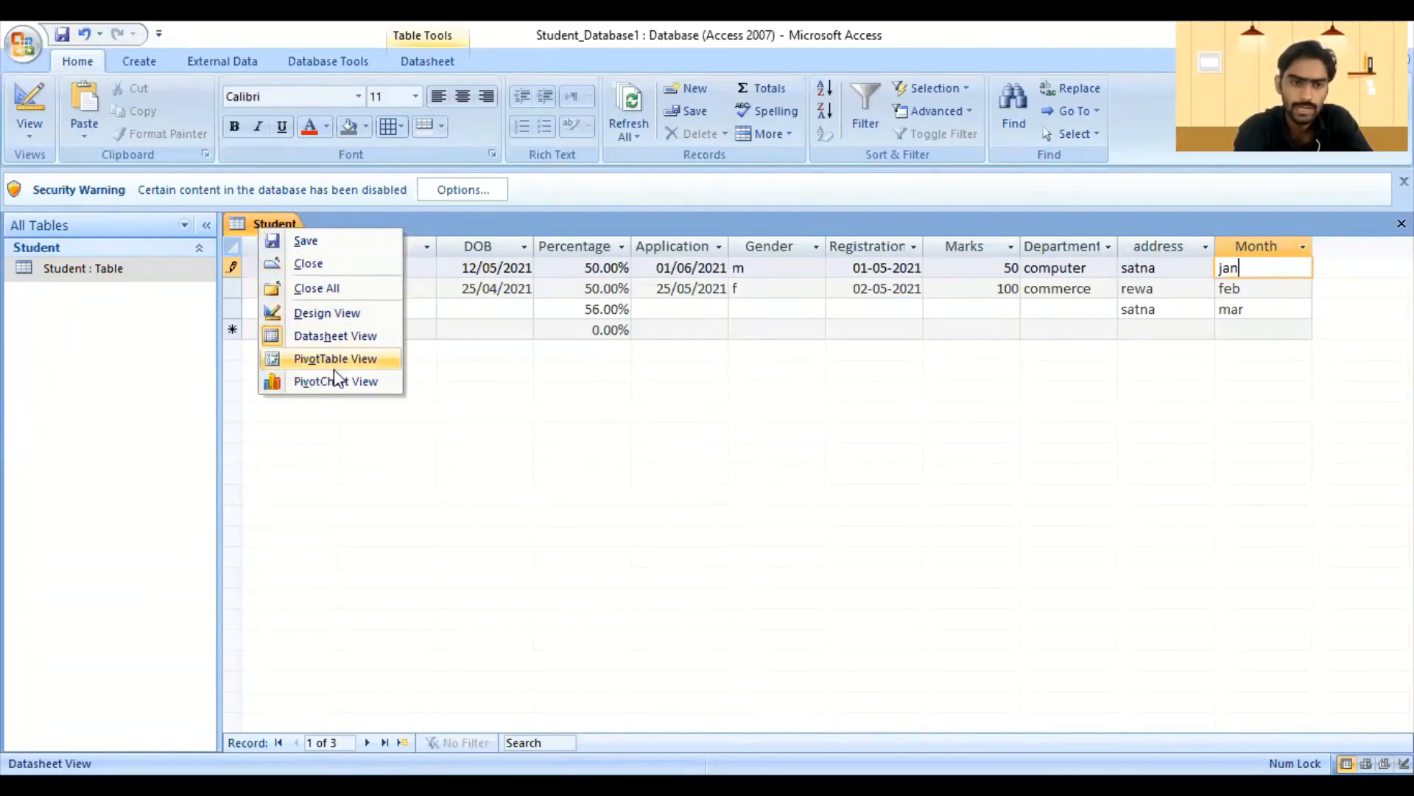
pyautogui.click(308, 317)
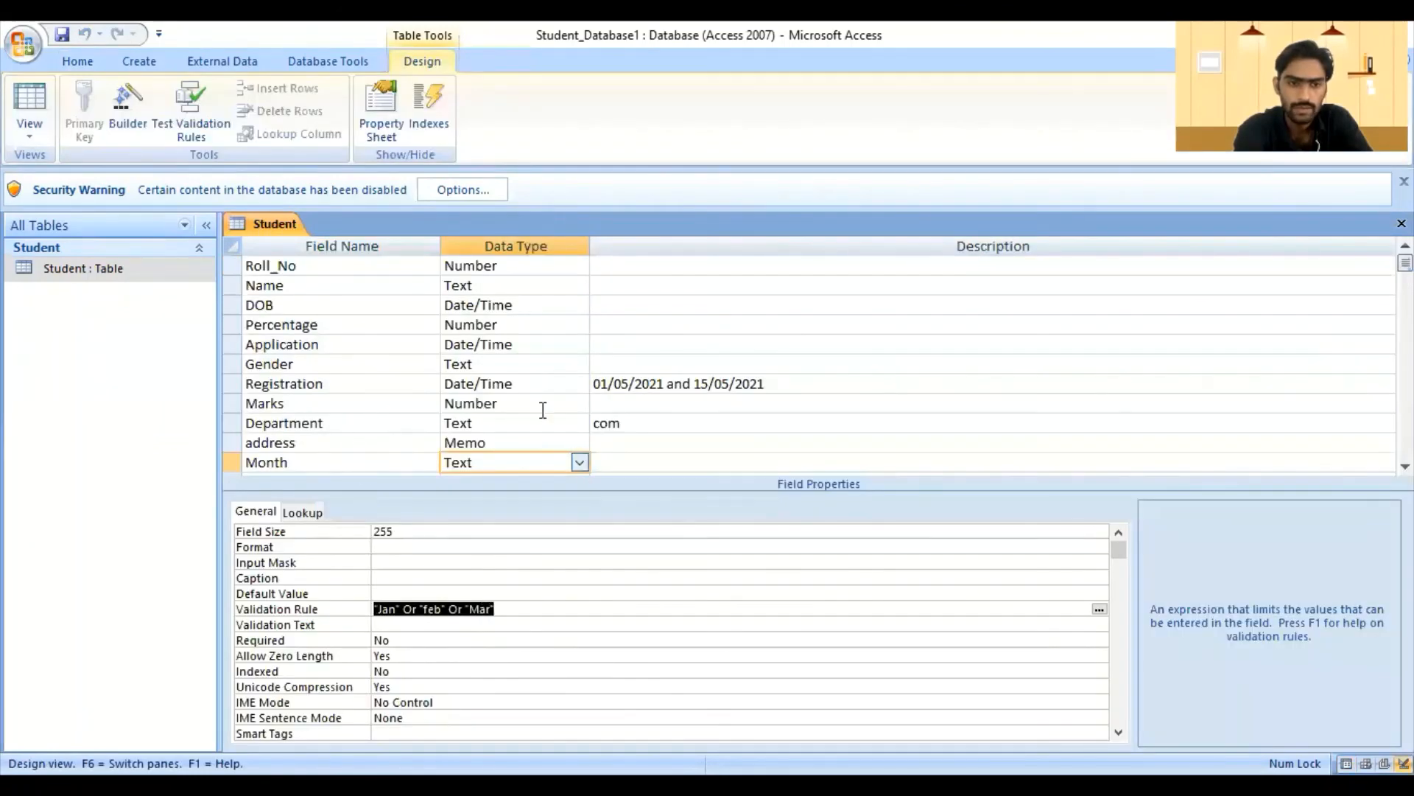
pyautogui.scroll(-1, 502, 376)
pyautogui.click(382, 414)
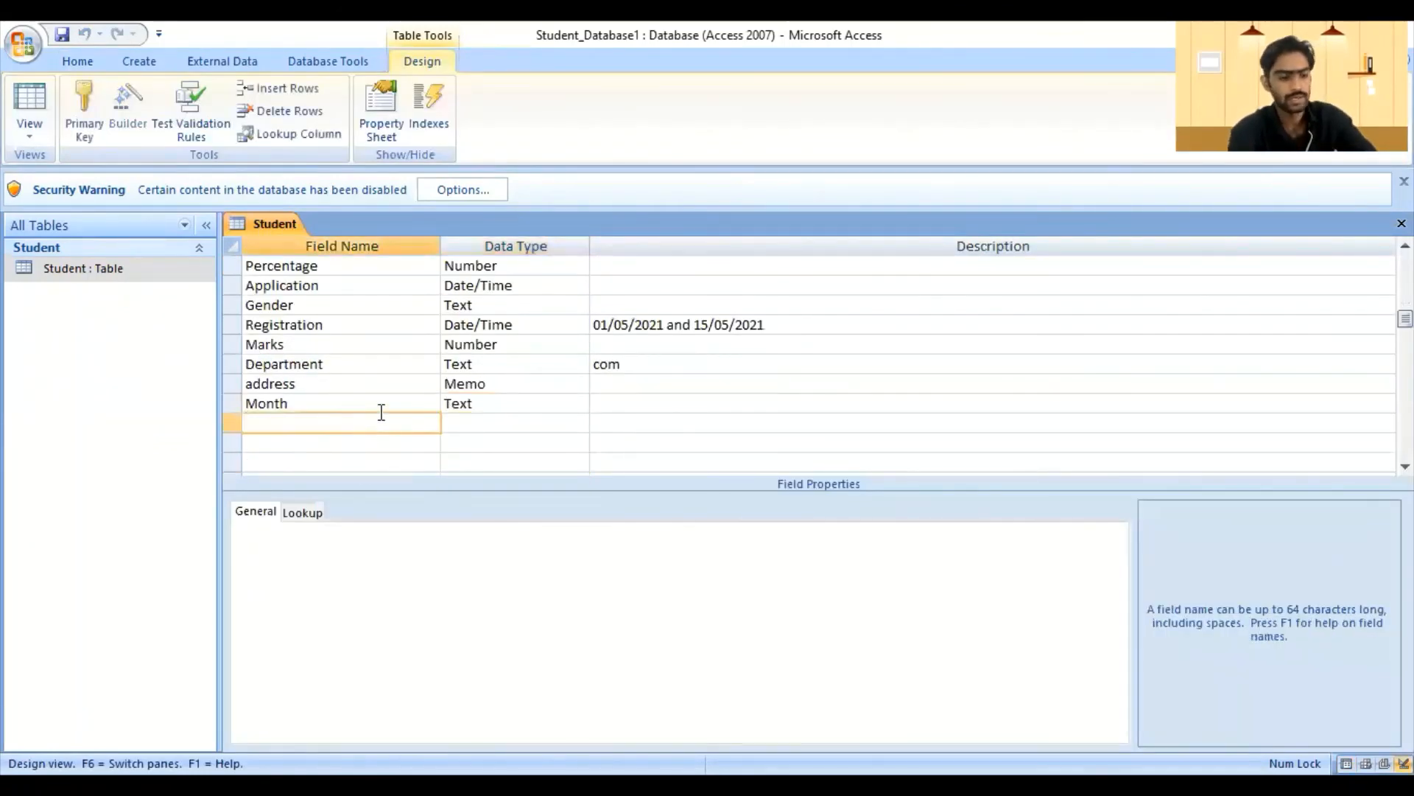
pyautogui.write('Contact')
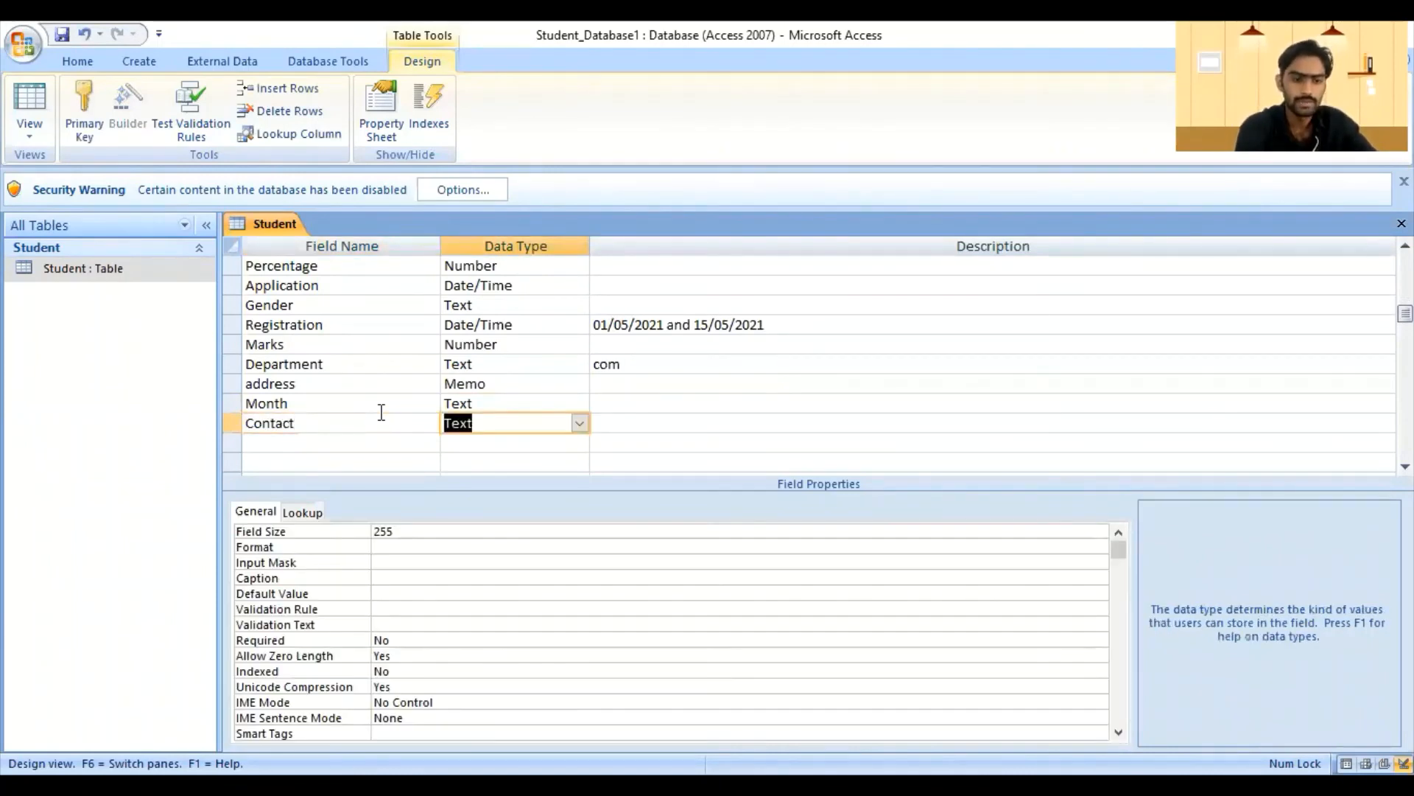
pyautogui.write('number')
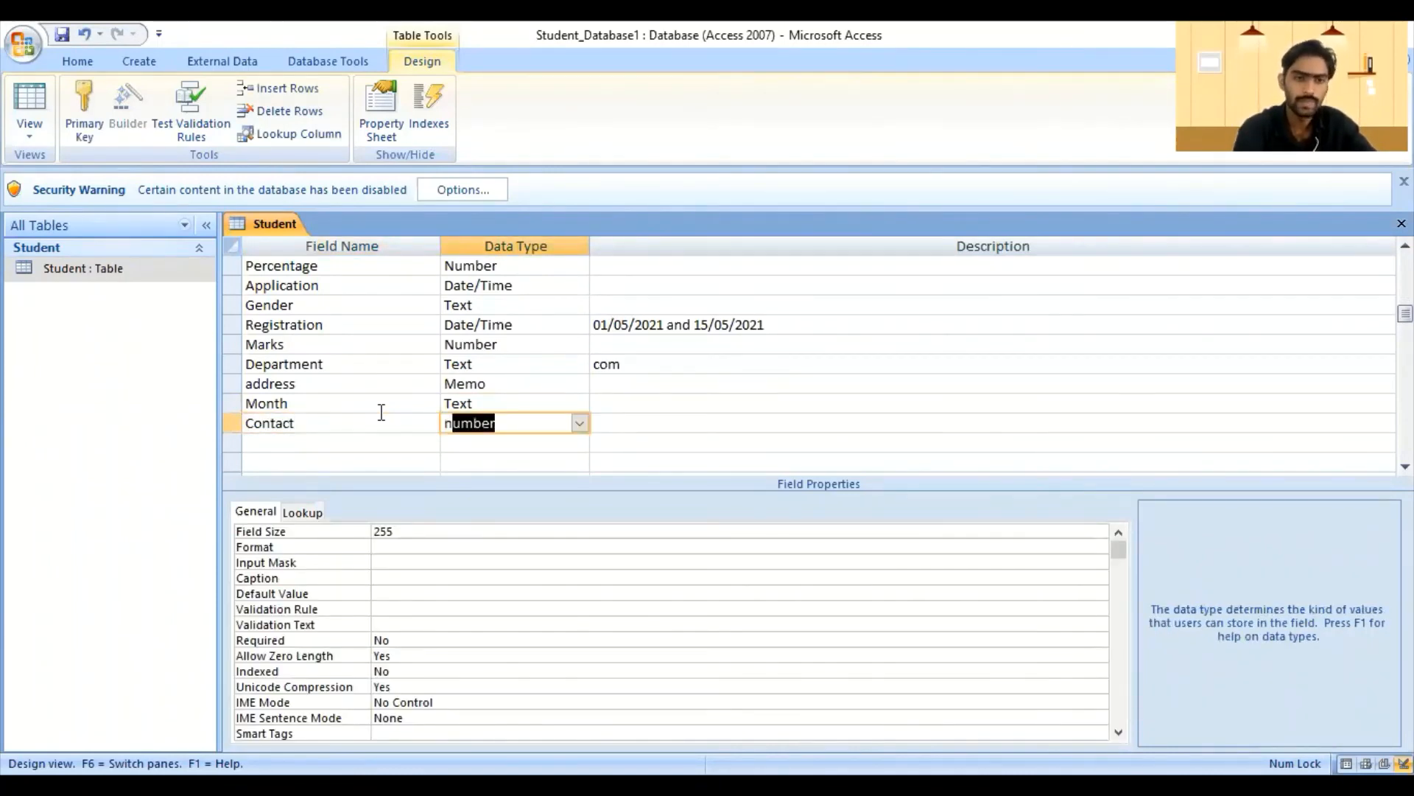
pyautogui.click(355, 423)
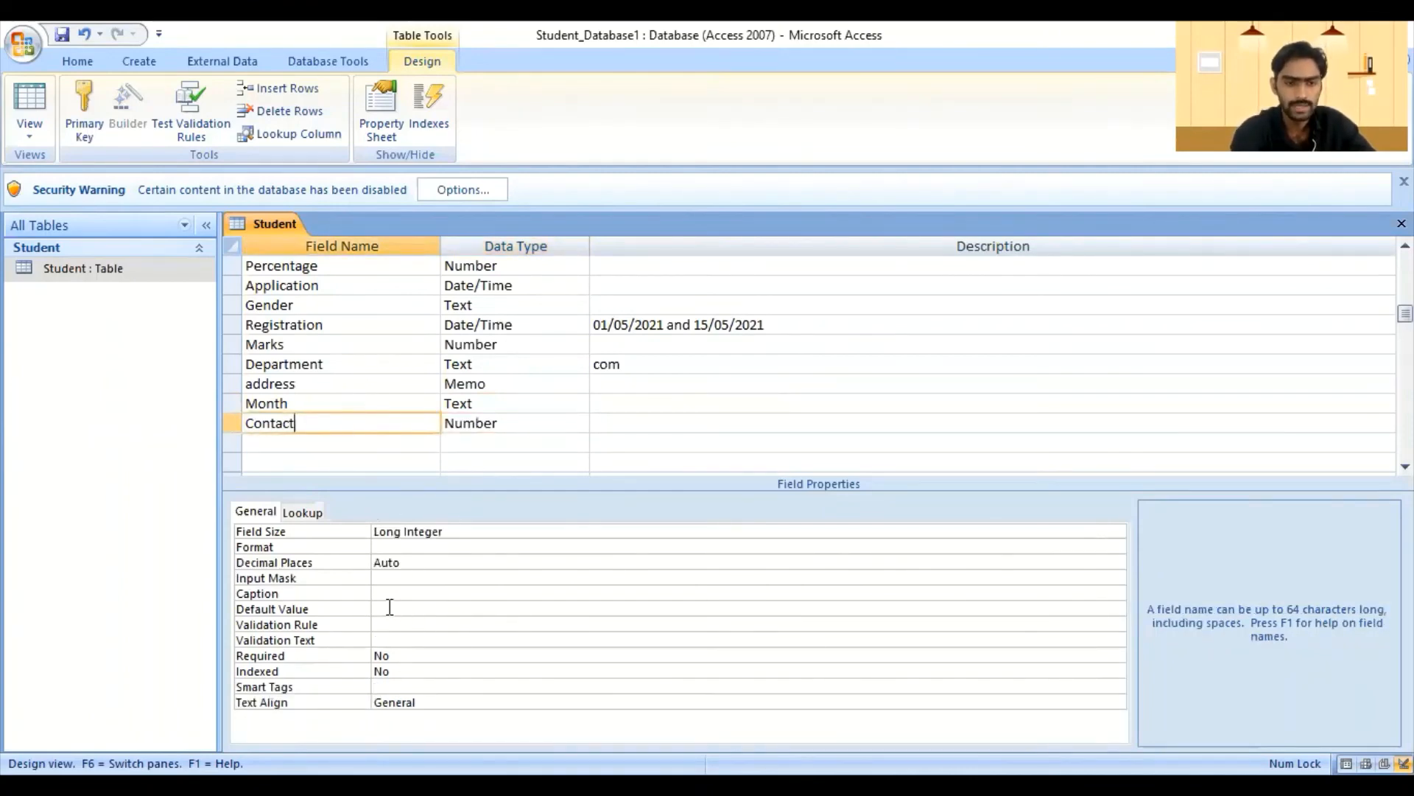
# - Set the Contact field's validation rule to <>0
pyautogui.click(398, 625)
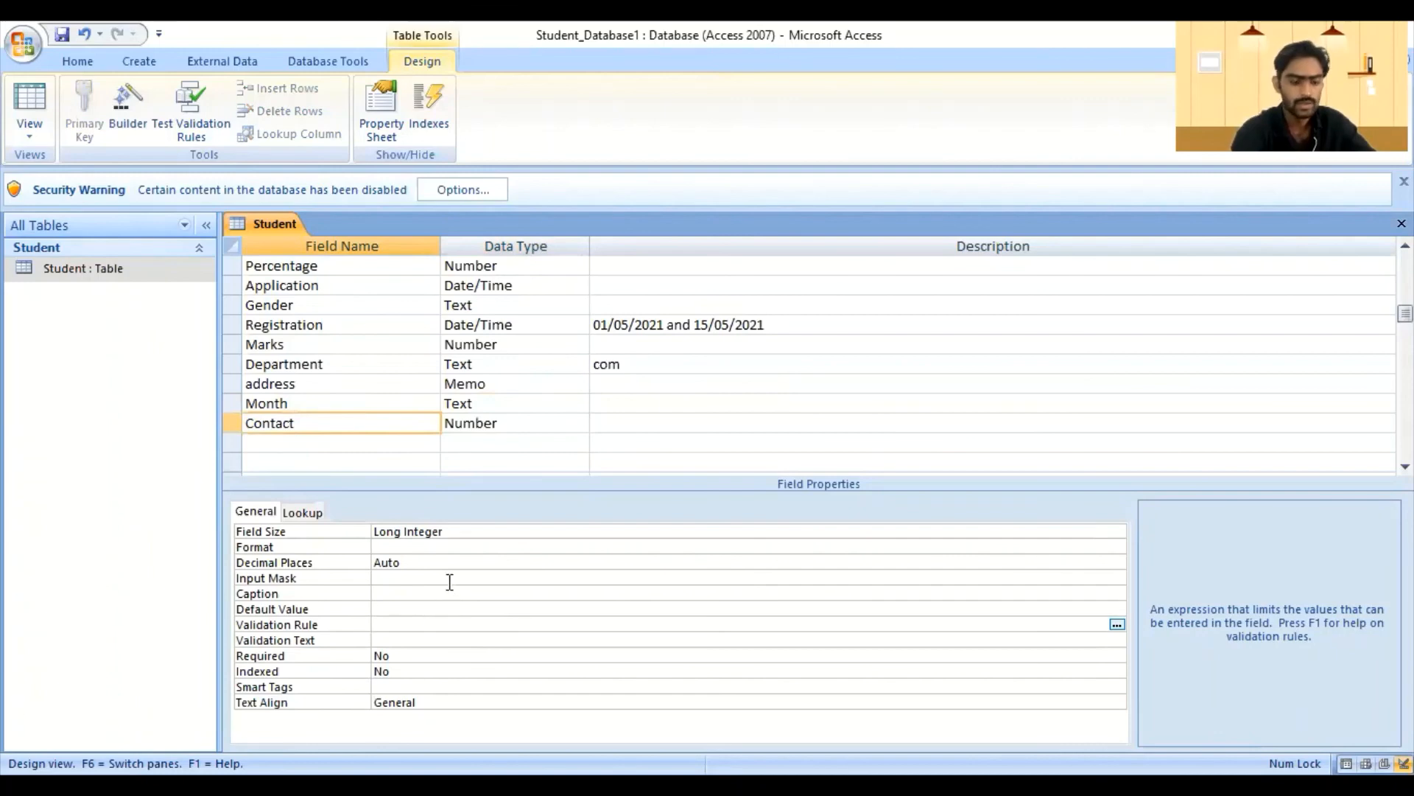
pyautogui.write('<>')
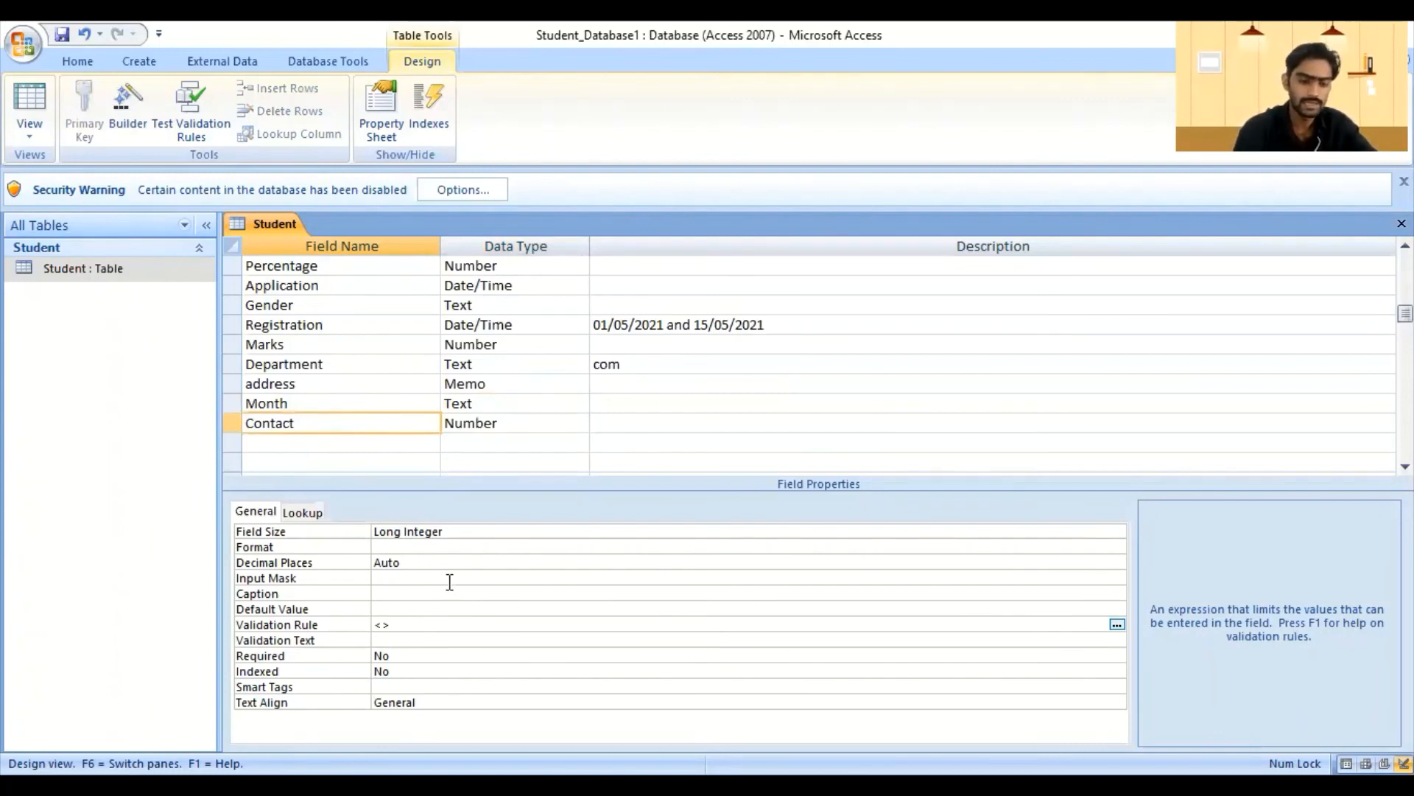
pyautogui.write('0')
pyautogui.press('BackSpace')
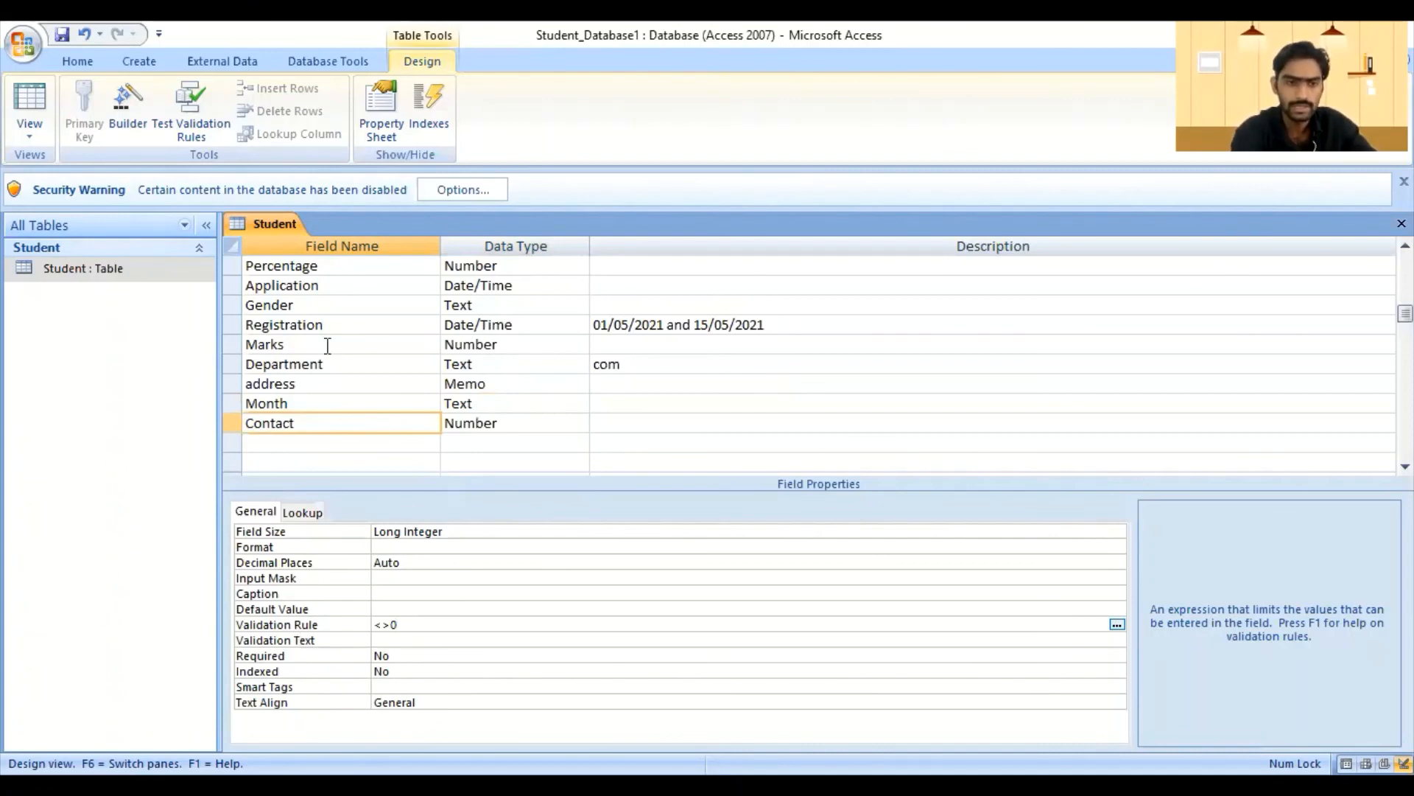
# - Save the Student table, keep the new Contact rule despite the existing data, and switch to Datasheet View
pyautogui.rightClick(282, 234)
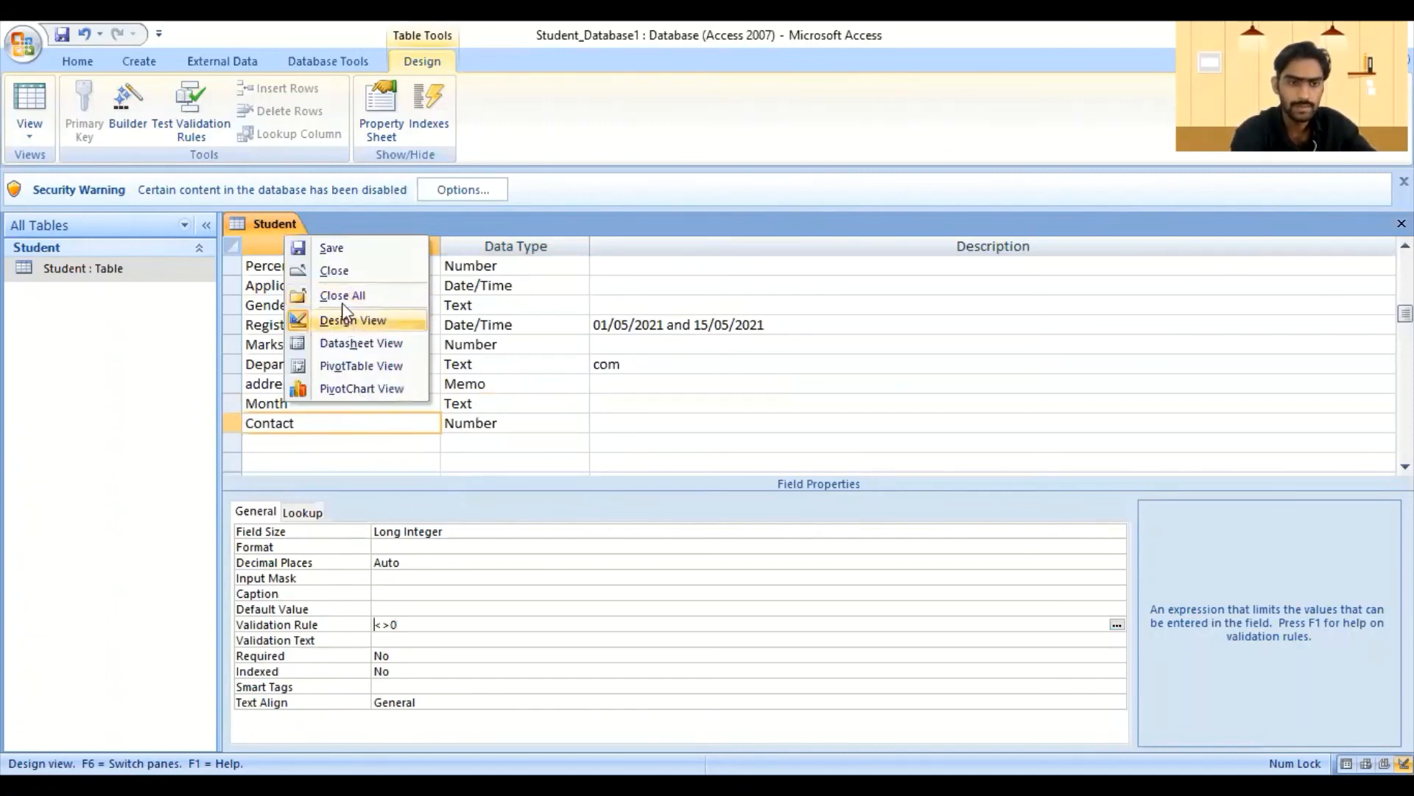
pyautogui.click(343, 343)
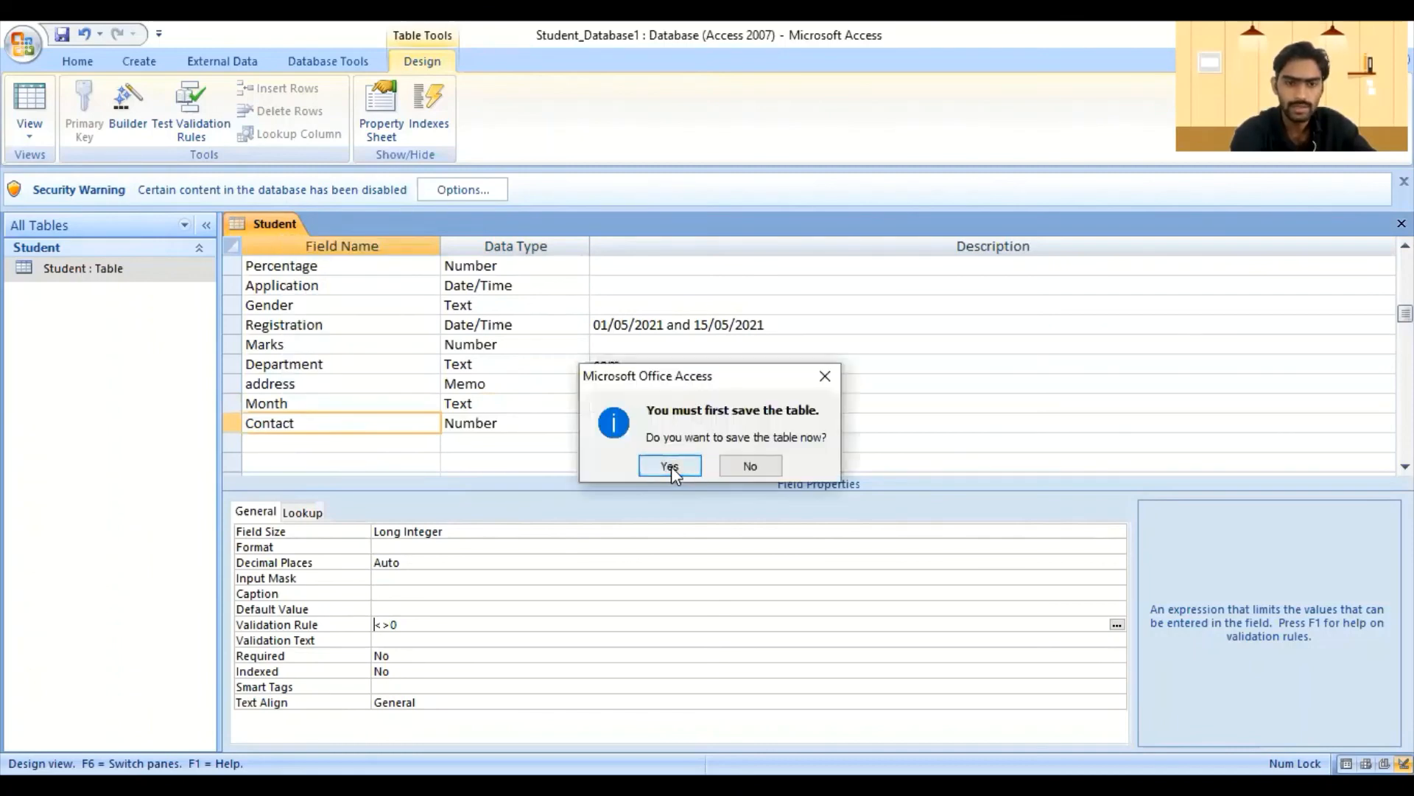
pyautogui.press('Return')
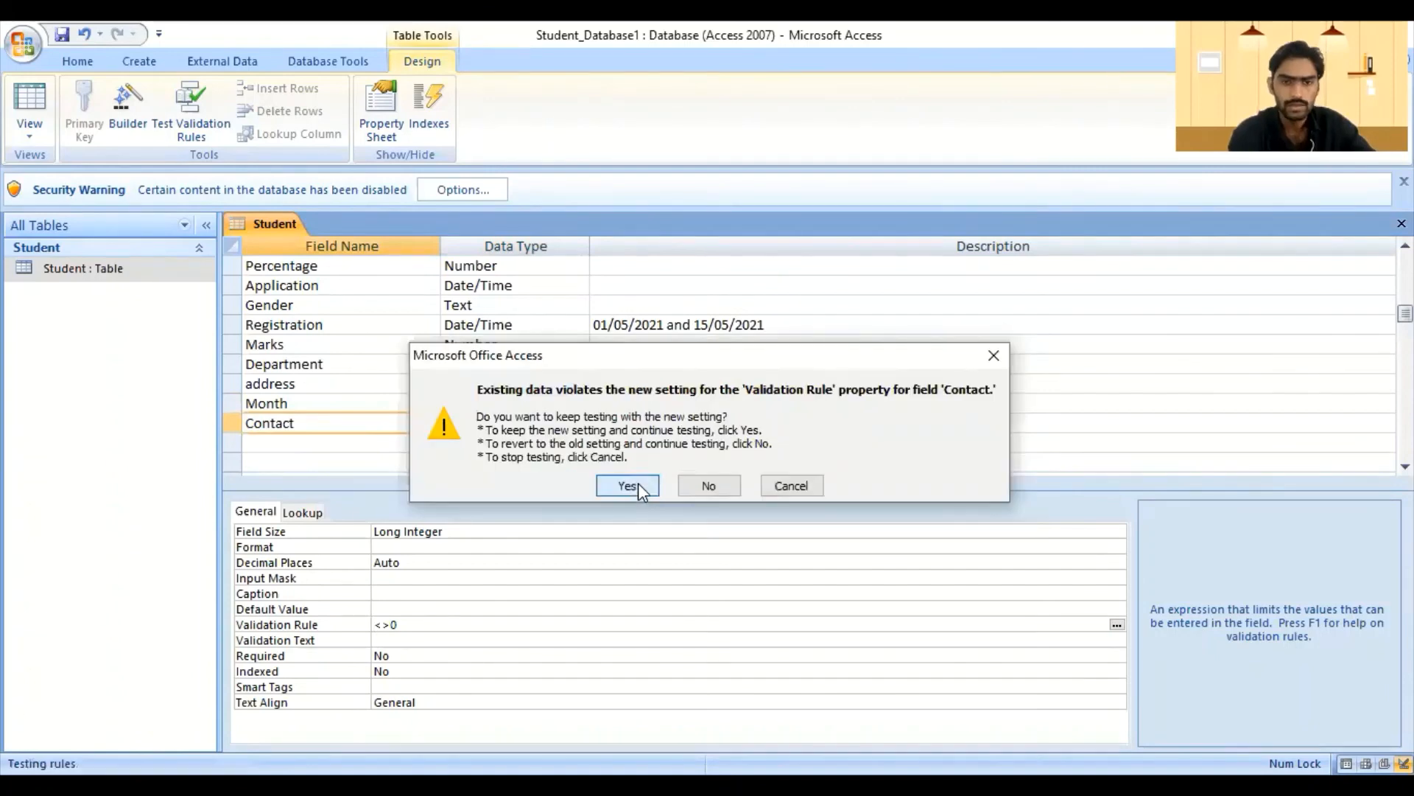
pyautogui.click(638, 483)
# - Enter a positive contact number in the first record's Contact field
pyautogui.click(1329, 270)
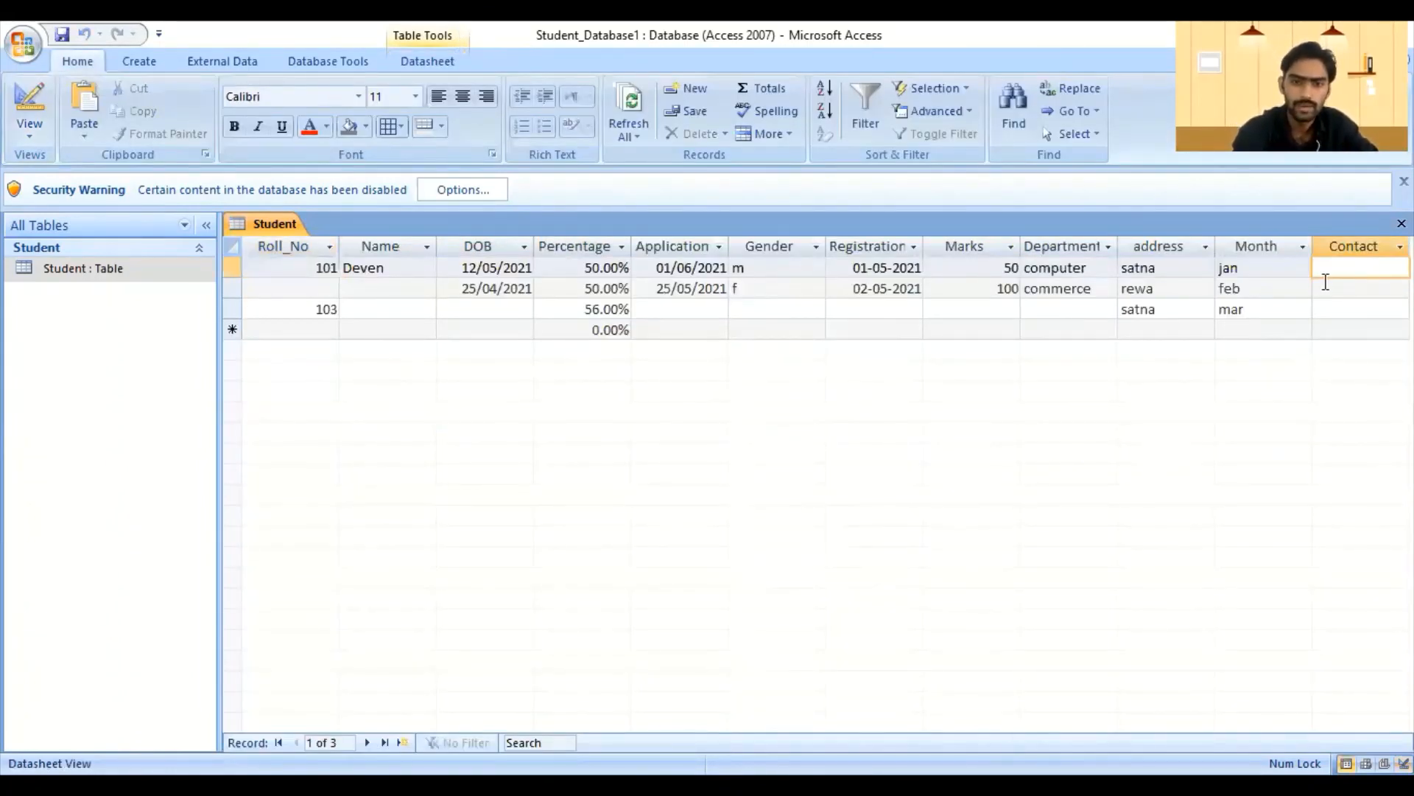
pyautogui.write('5484554')
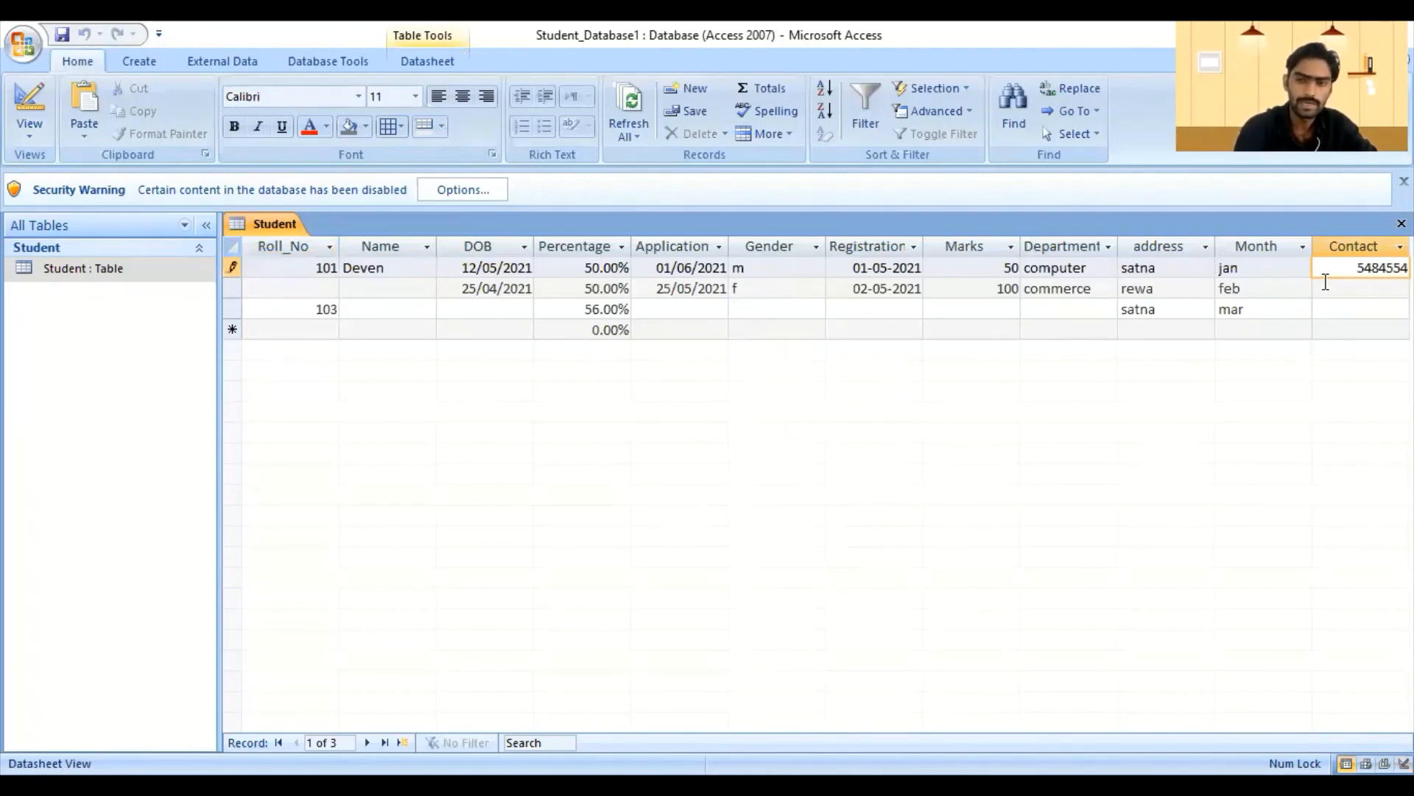
pyautogui.press('Return')
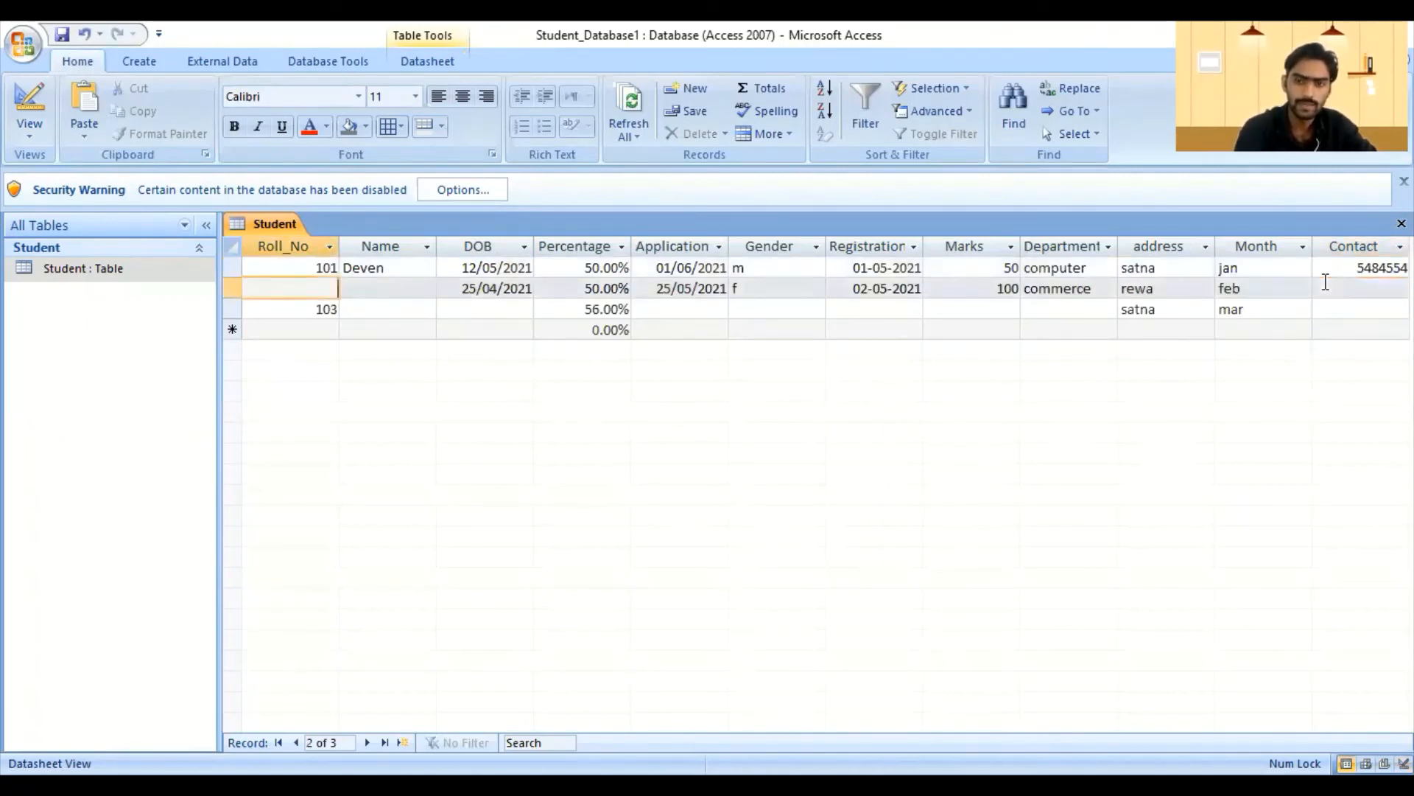
# - Enter a negative number in the second record's Contact field to test the validation rule
pyautogui.press('Tab')
pyautogui.press('Down')
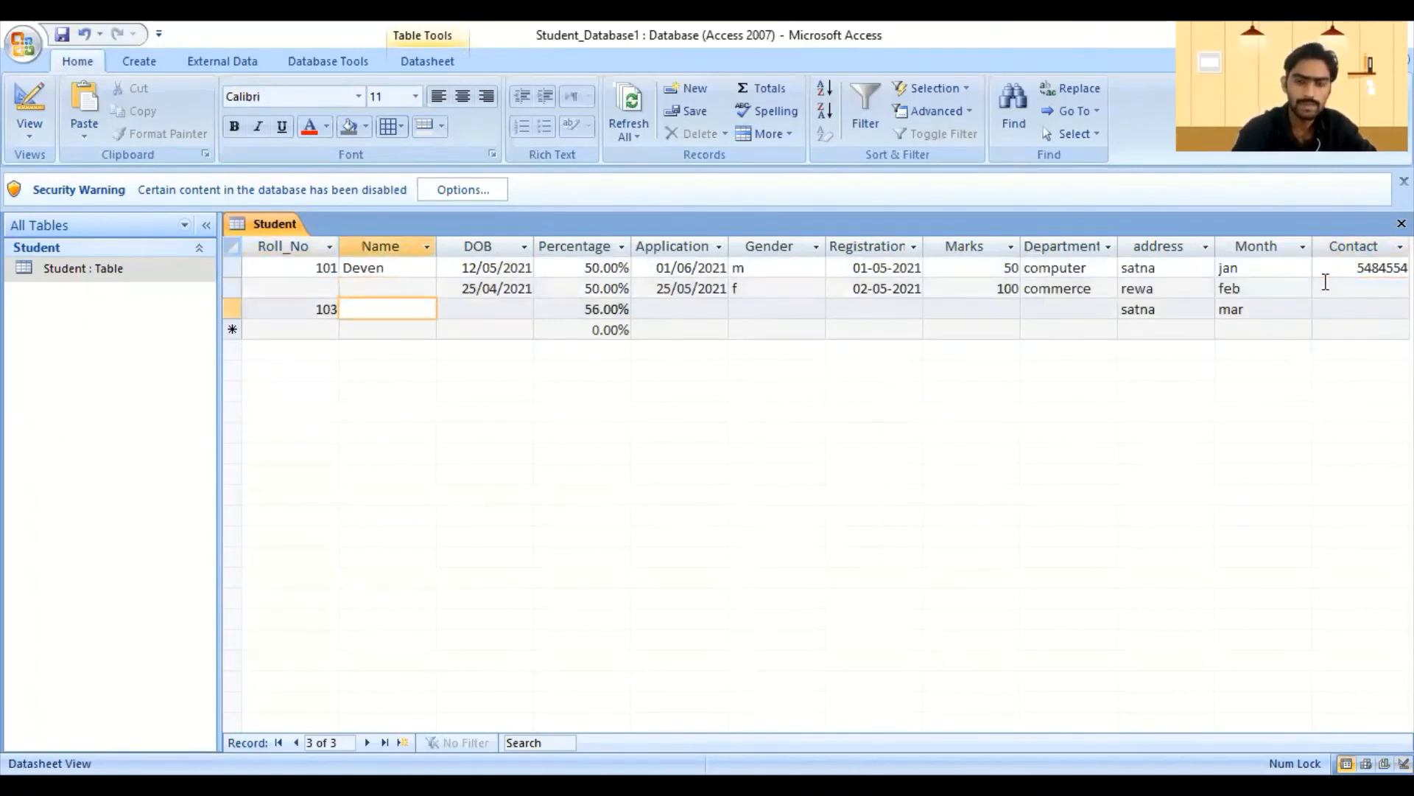
pyautogui.click(1340, 289)
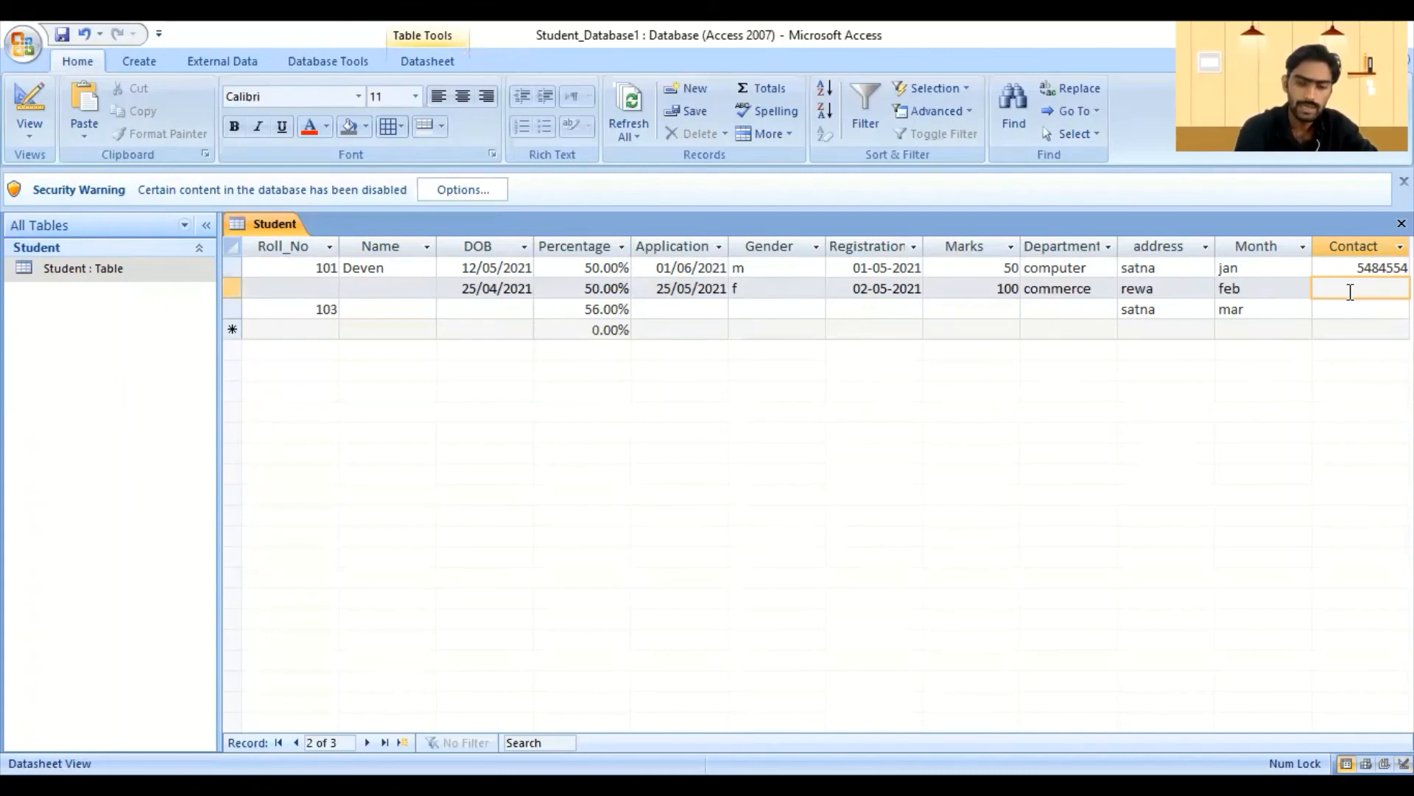
pyautogui.write('-545454')
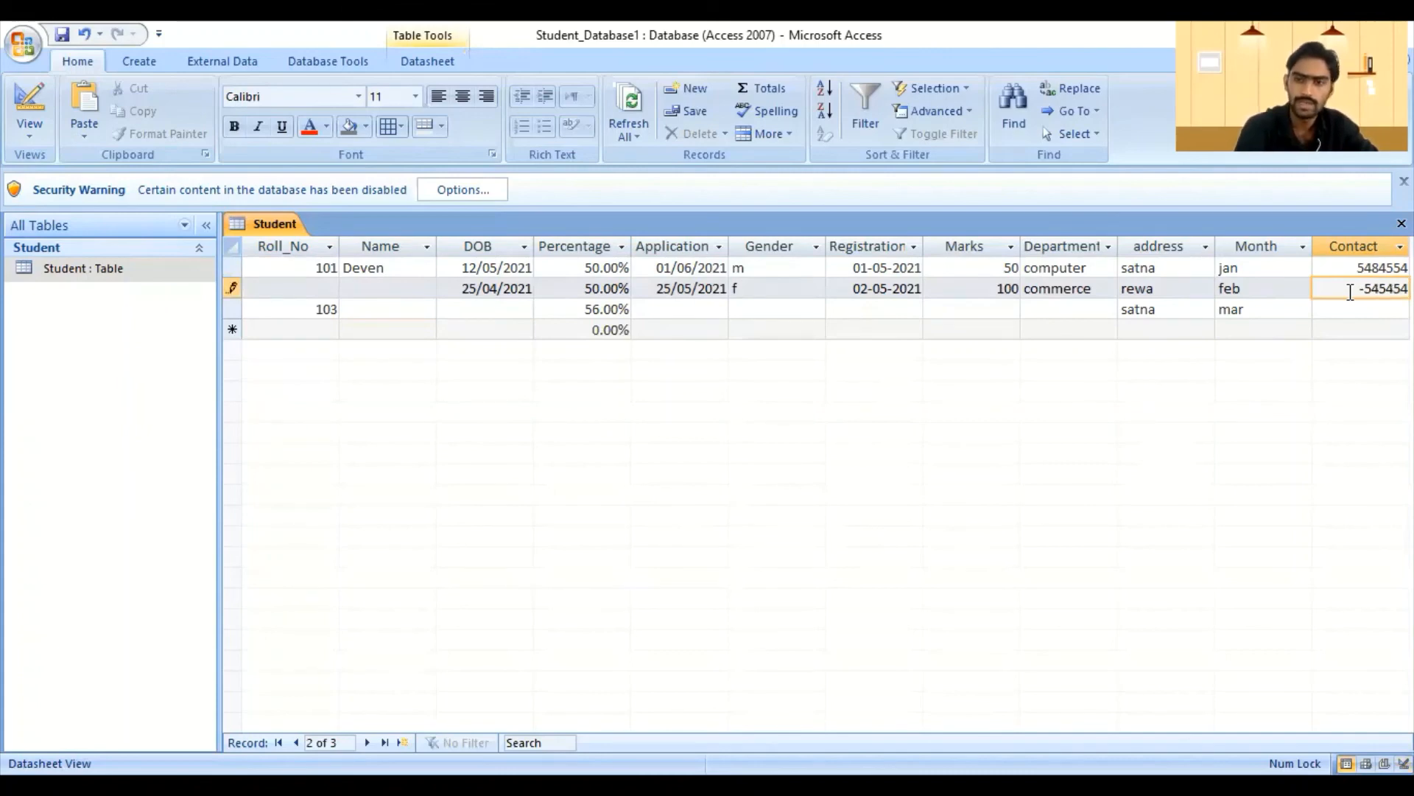
pyautogui.press('Return')
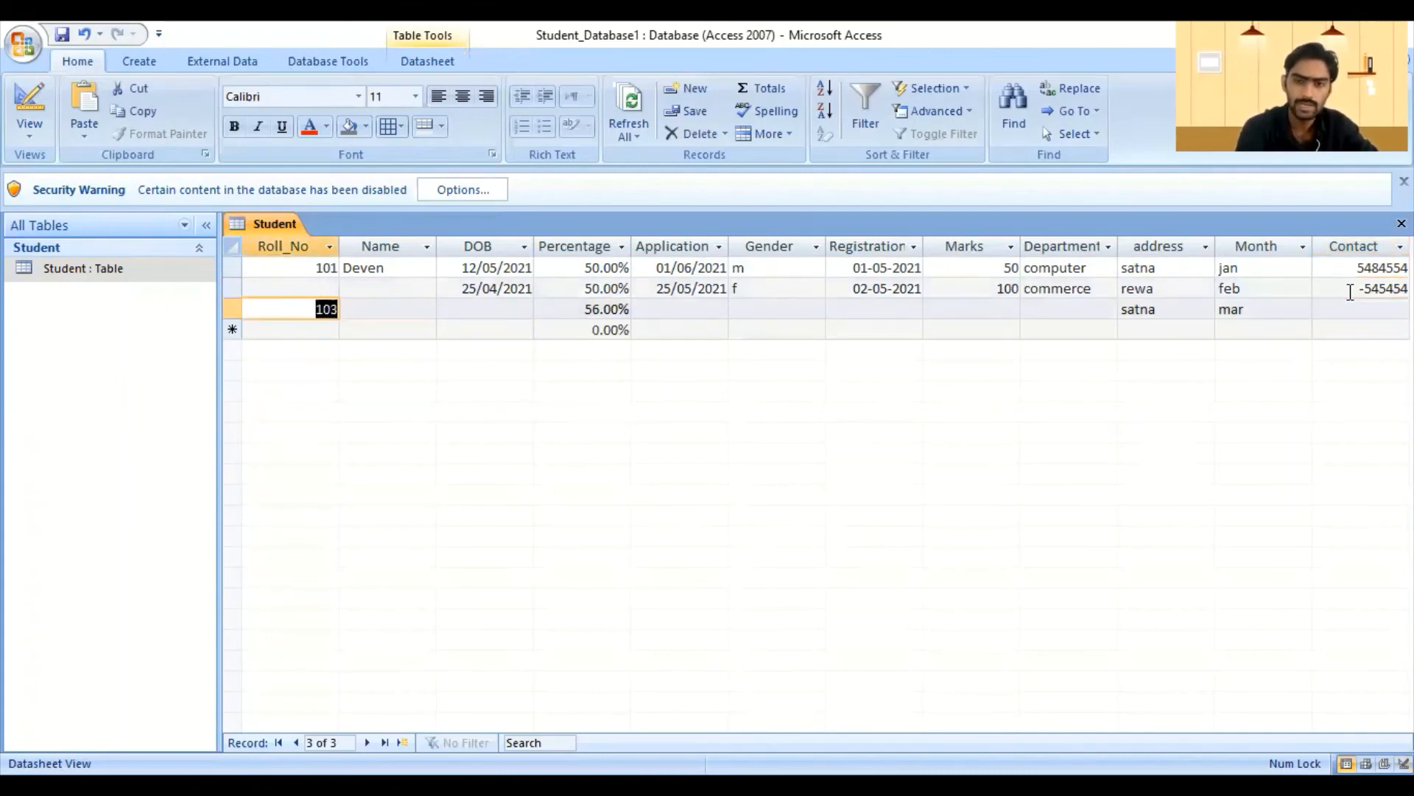
# - Try to set the third record's Contact to 0 to test the validation rule
pyautogui.hotkey('shift', 'Tab')
pyautogui.press('Down')
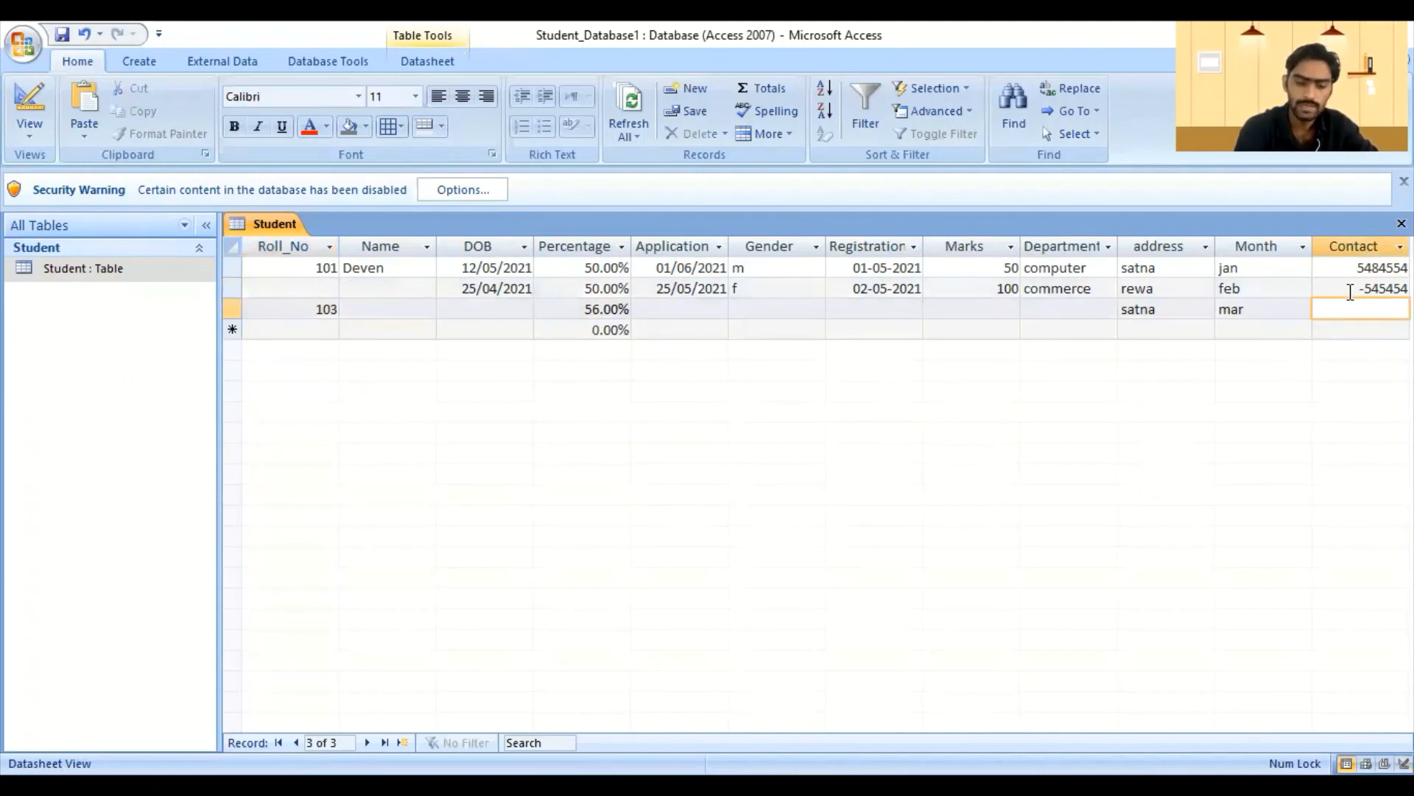
pyautogui.write('0')
pyautogui.press('Return')
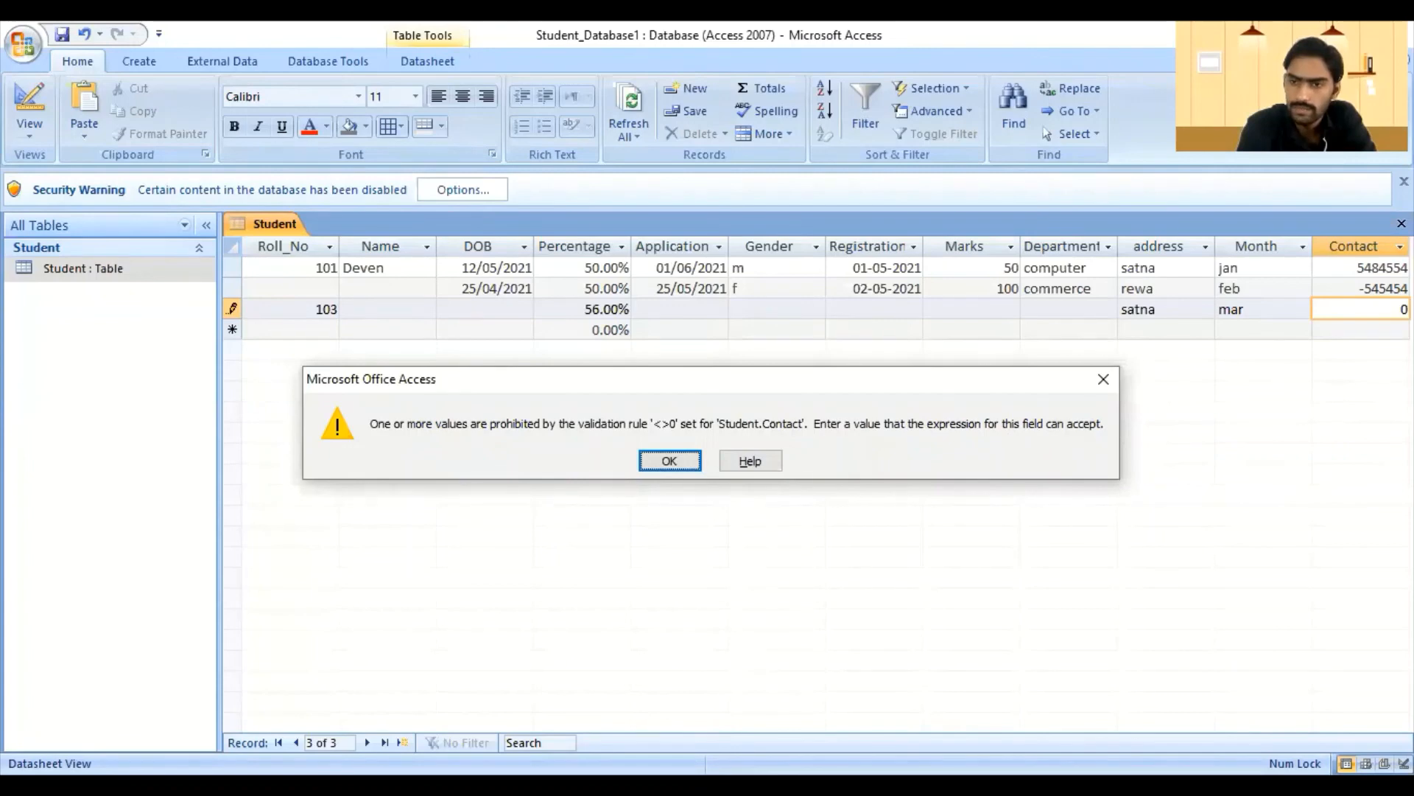
pyautogui.click(1356, 291)
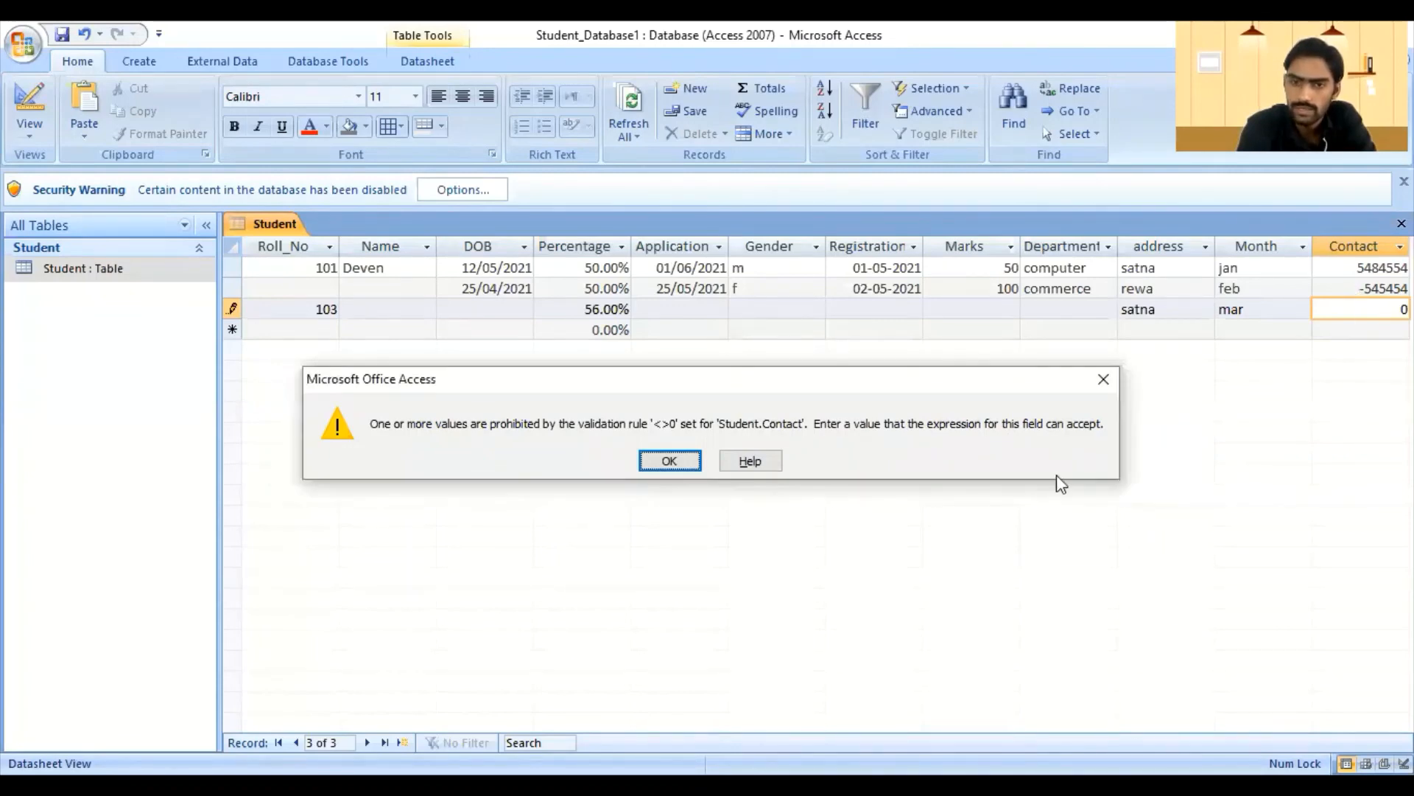
pyautogui.click(665, 460)
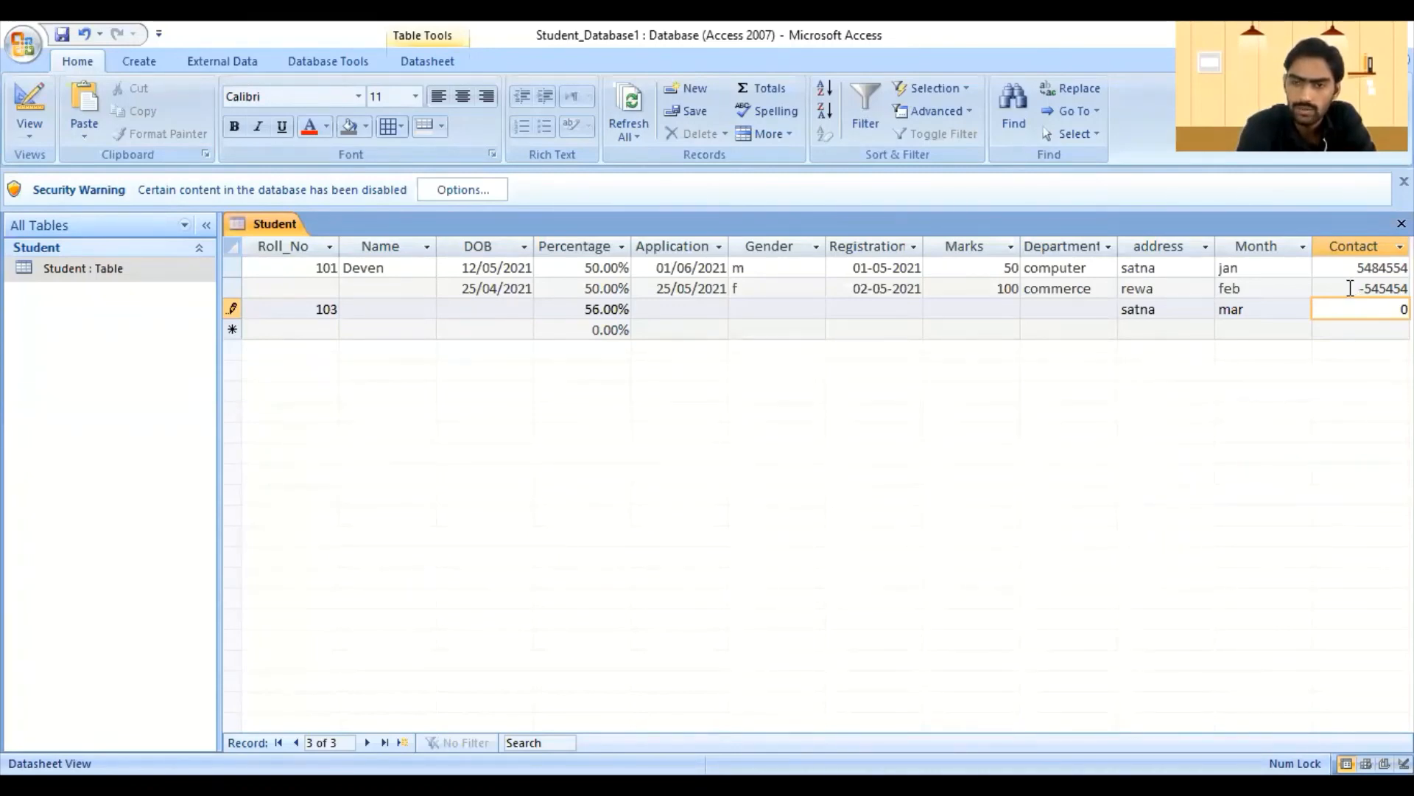
pyautogui.click(1350, 288)
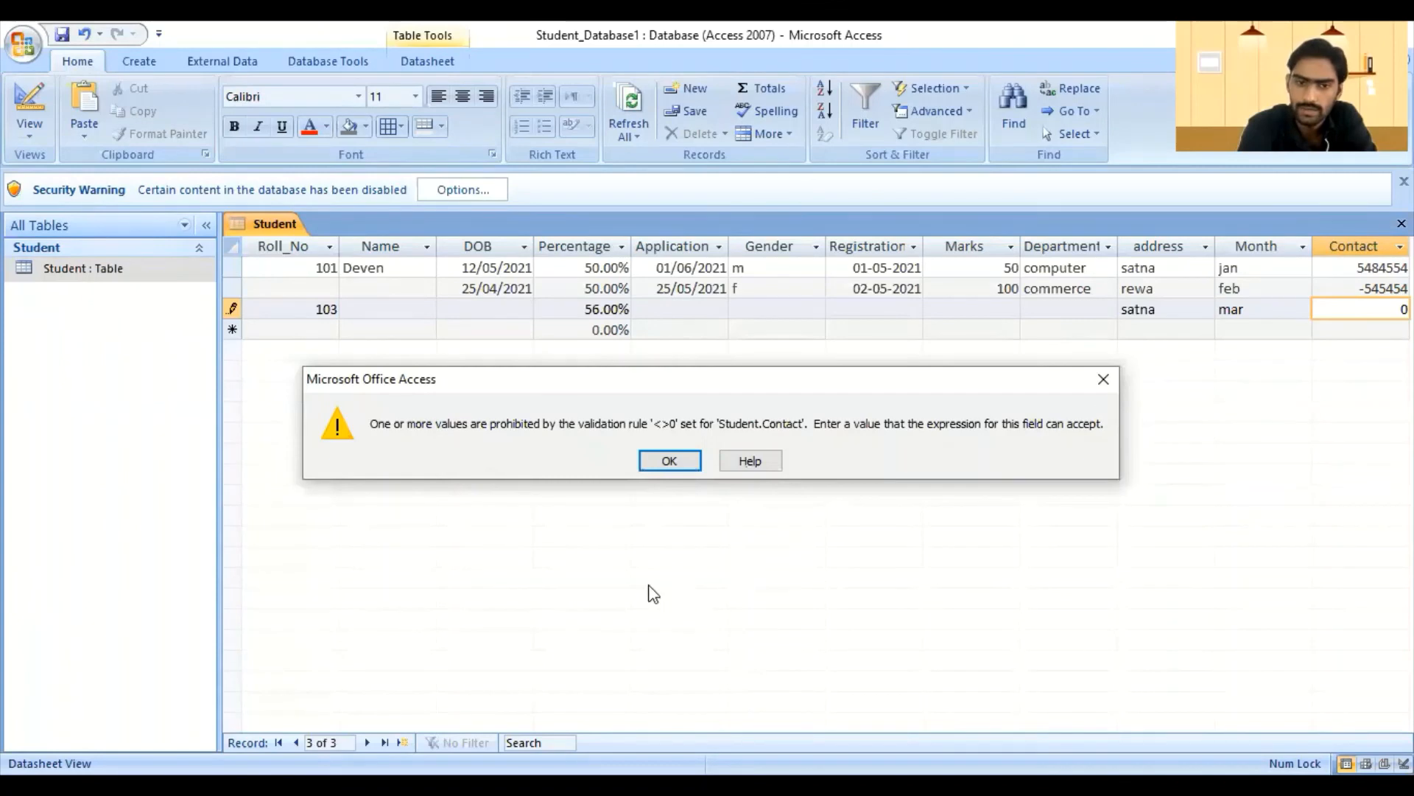
pyautogui.click(672, 463)
# - Set the third record's Contact value to 1
pyautogui.press('BackSpace')
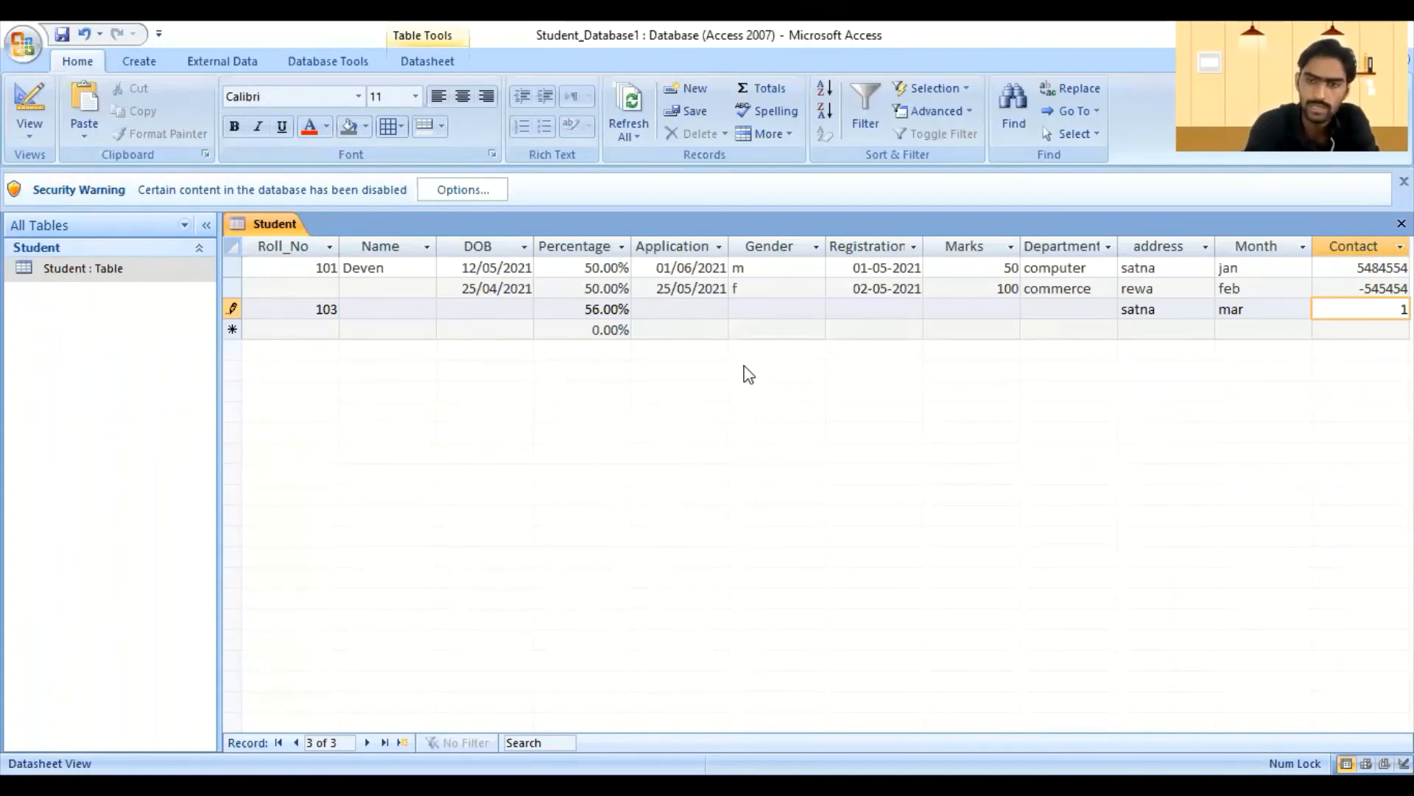
pyautogui.write('1')
pyautogui.press('Tab')
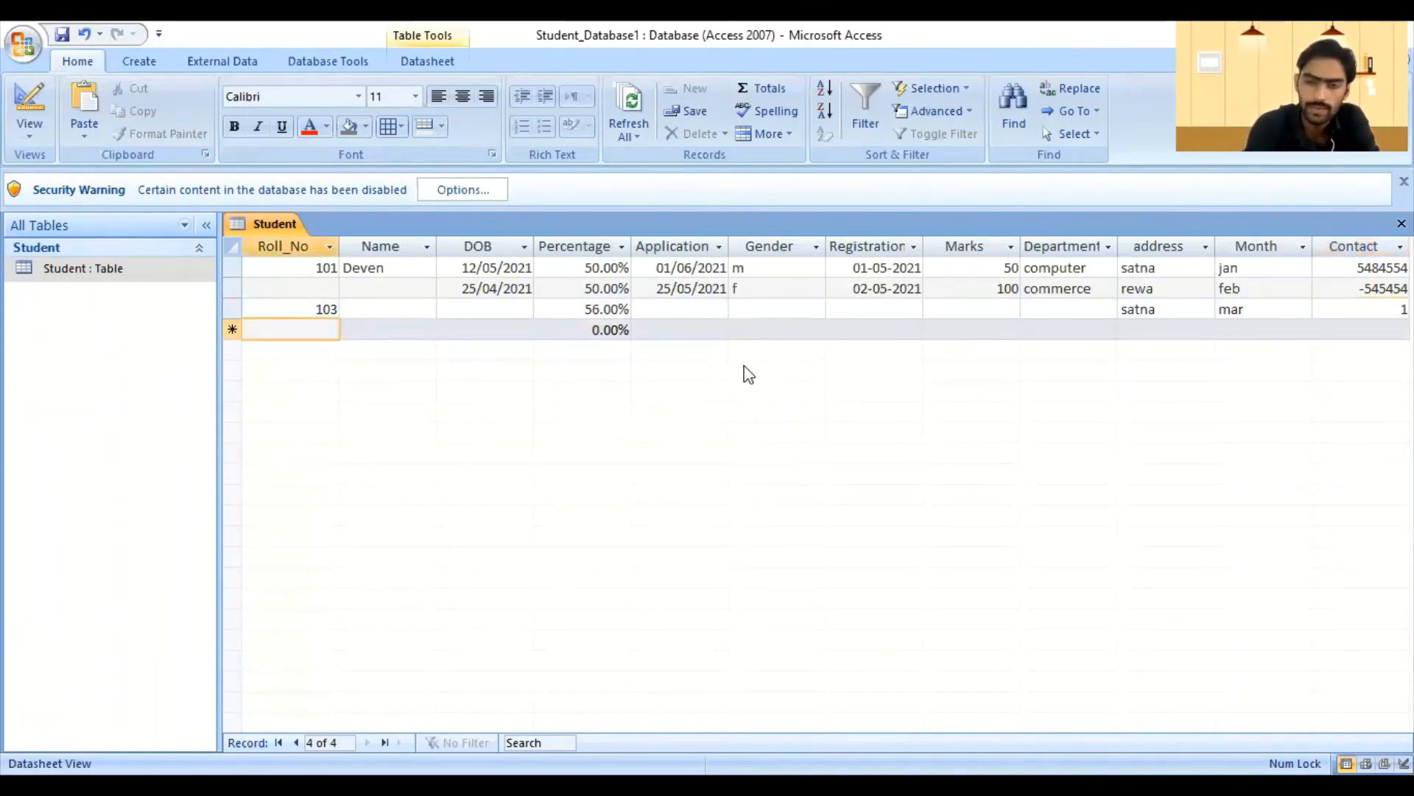
pyautogui.press('Up')
pyautogui.press('Up')
pyautogui.write('12415')
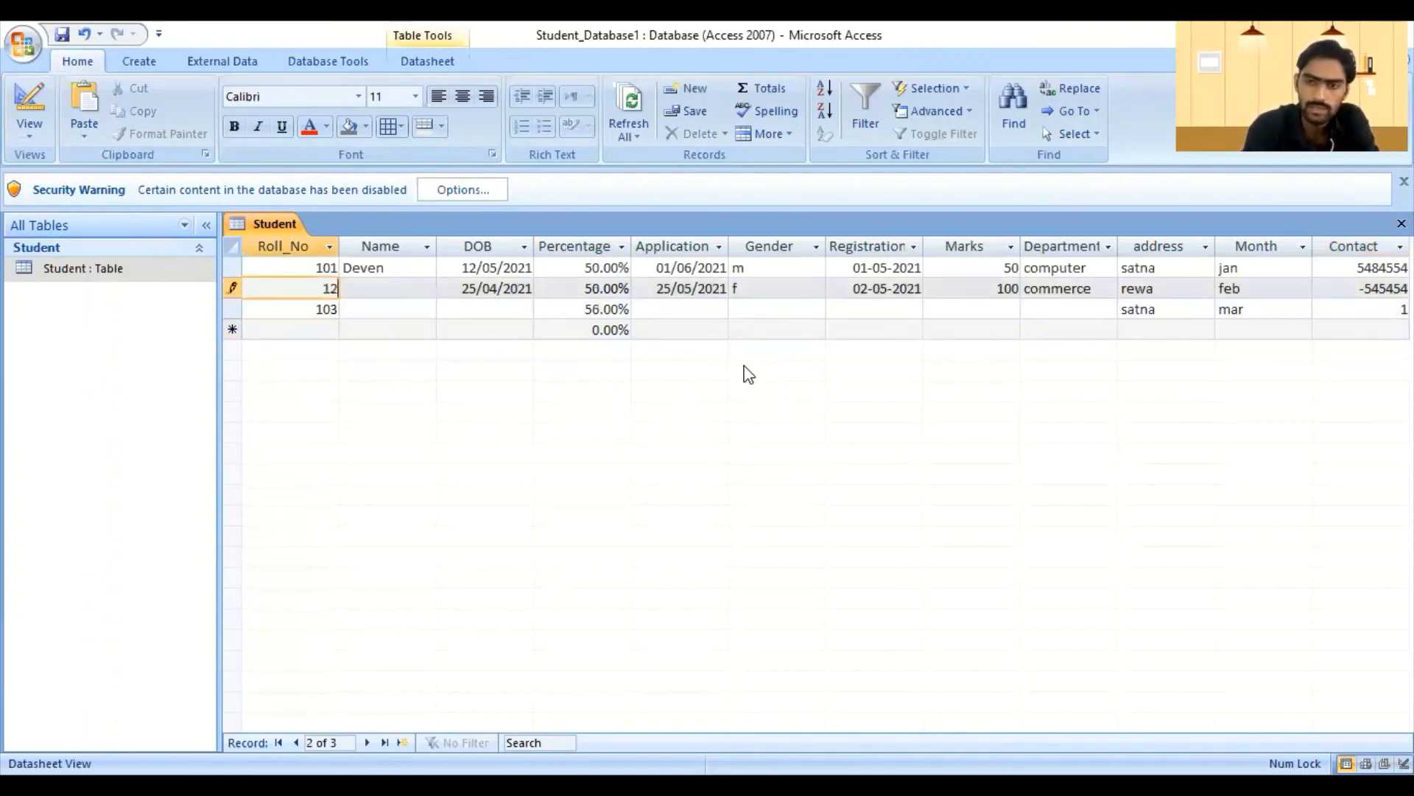
pyautogui.press('BackSpace')
pyautogui.press('BackSpace')
pyautogui.press('BackSpace')
pyautogui.press('BackSpace')
pyautogui.press('BackSpace')
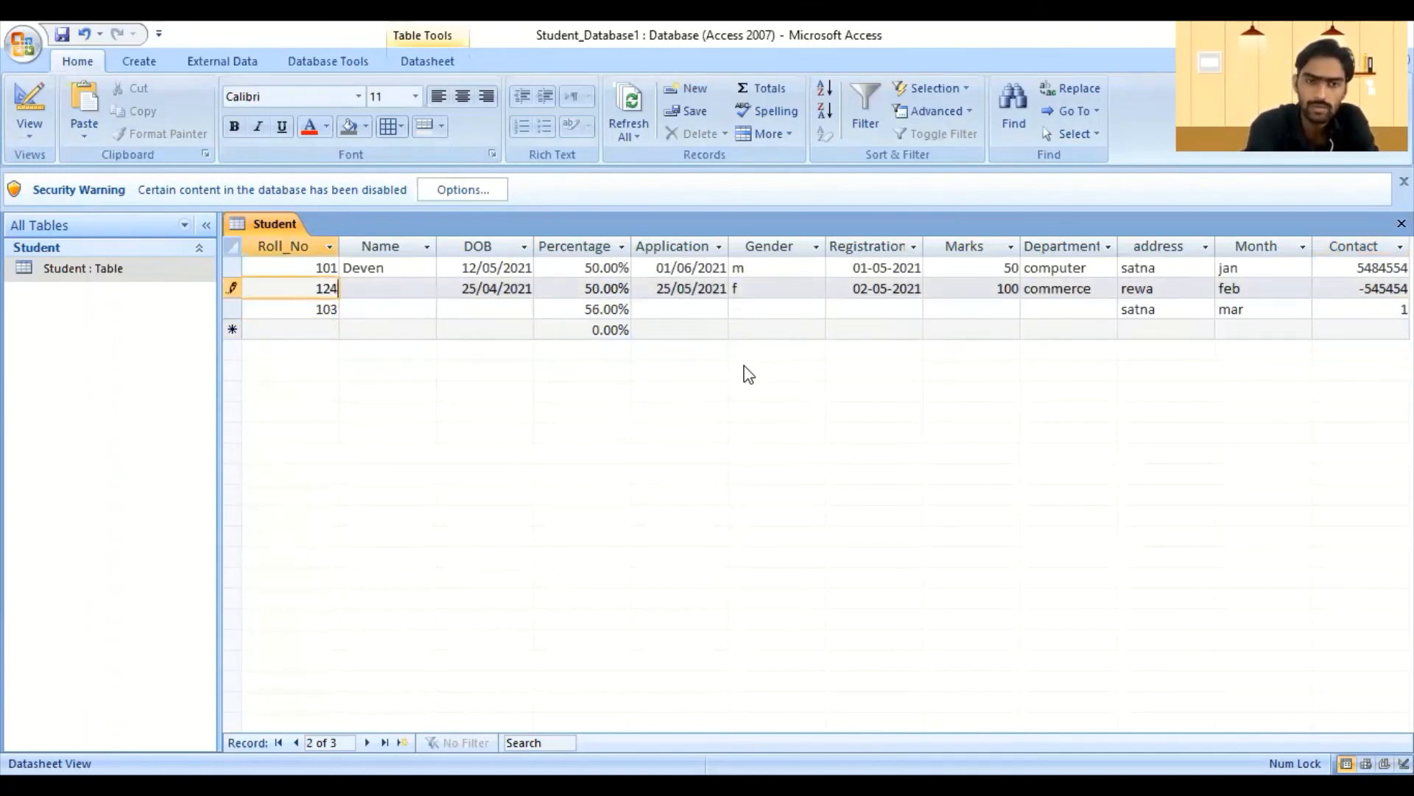
# - Replace the second record's negative Contact entry with a positive number
pyautogui.press('Left')
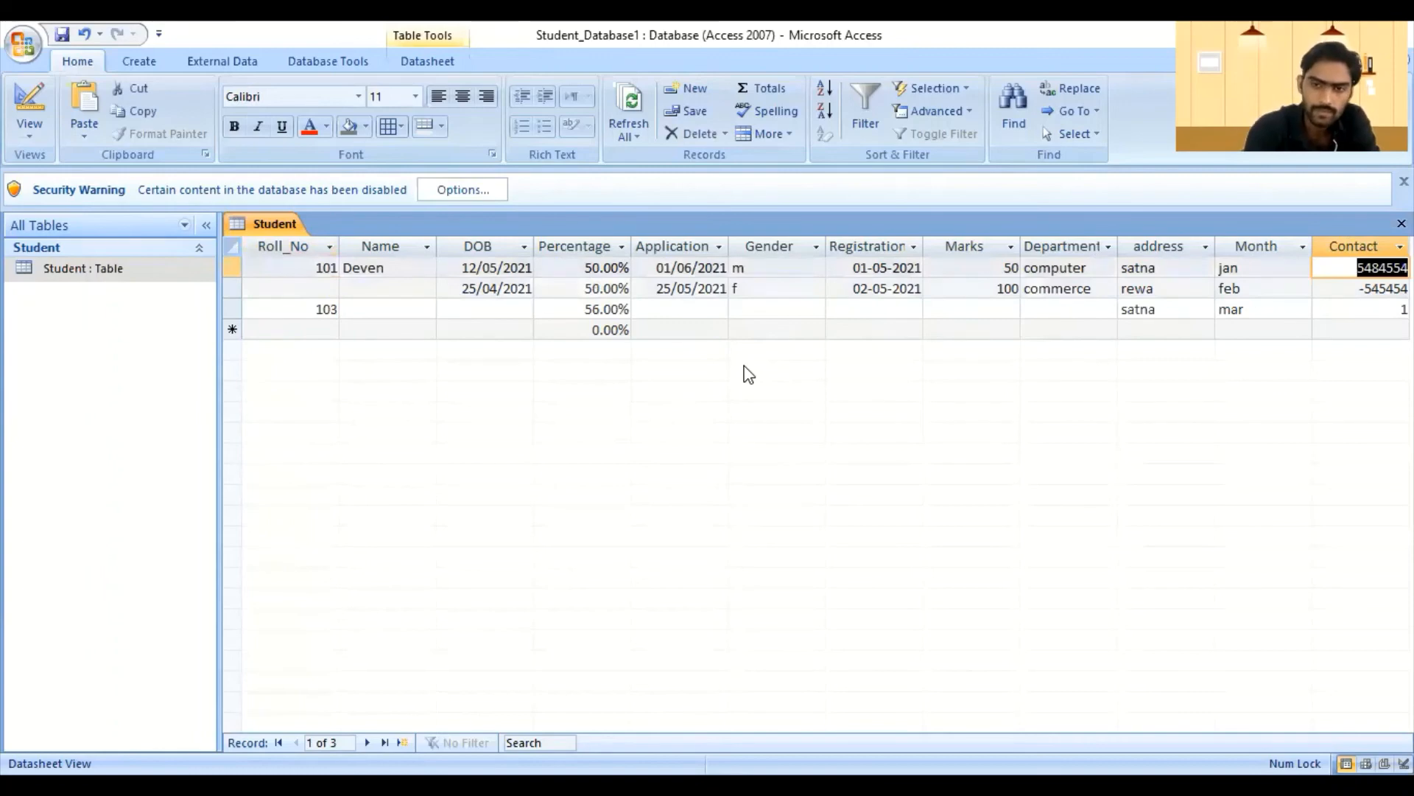
pyautogui.press('Down')
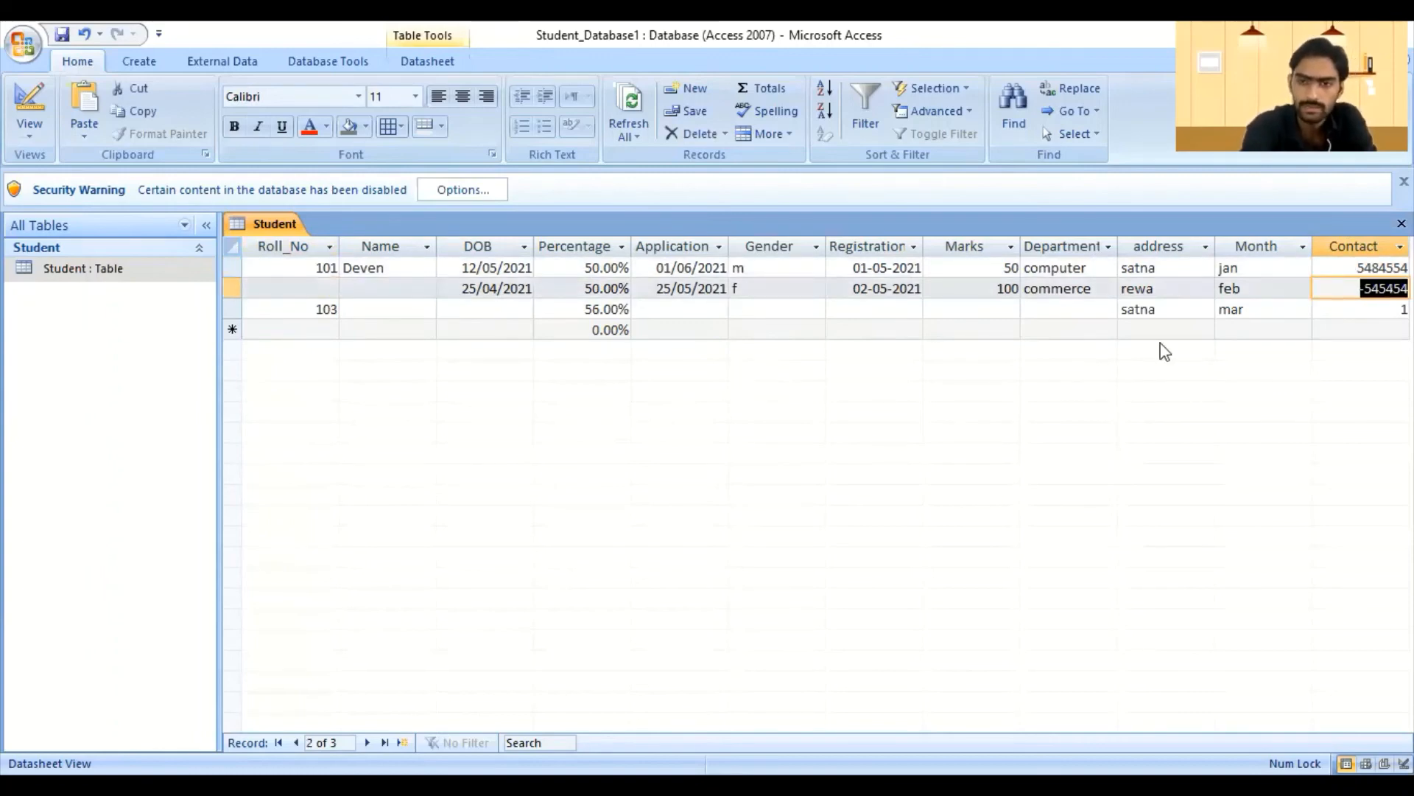
pyautogui.write('5454')
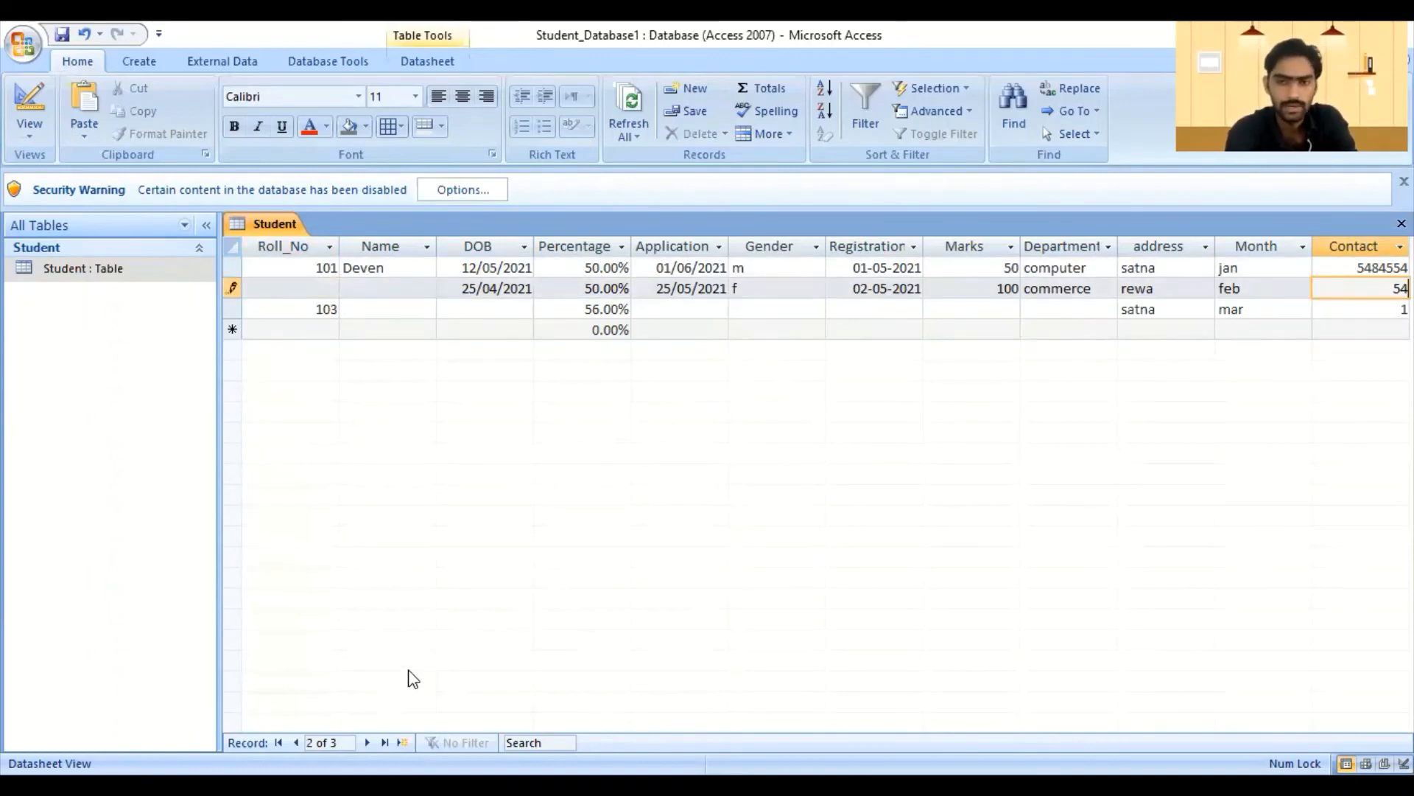
# - Open the Student table in Design View and review the Gender field's validation rule and validation text
pyautogui.rightClick(288, 229)
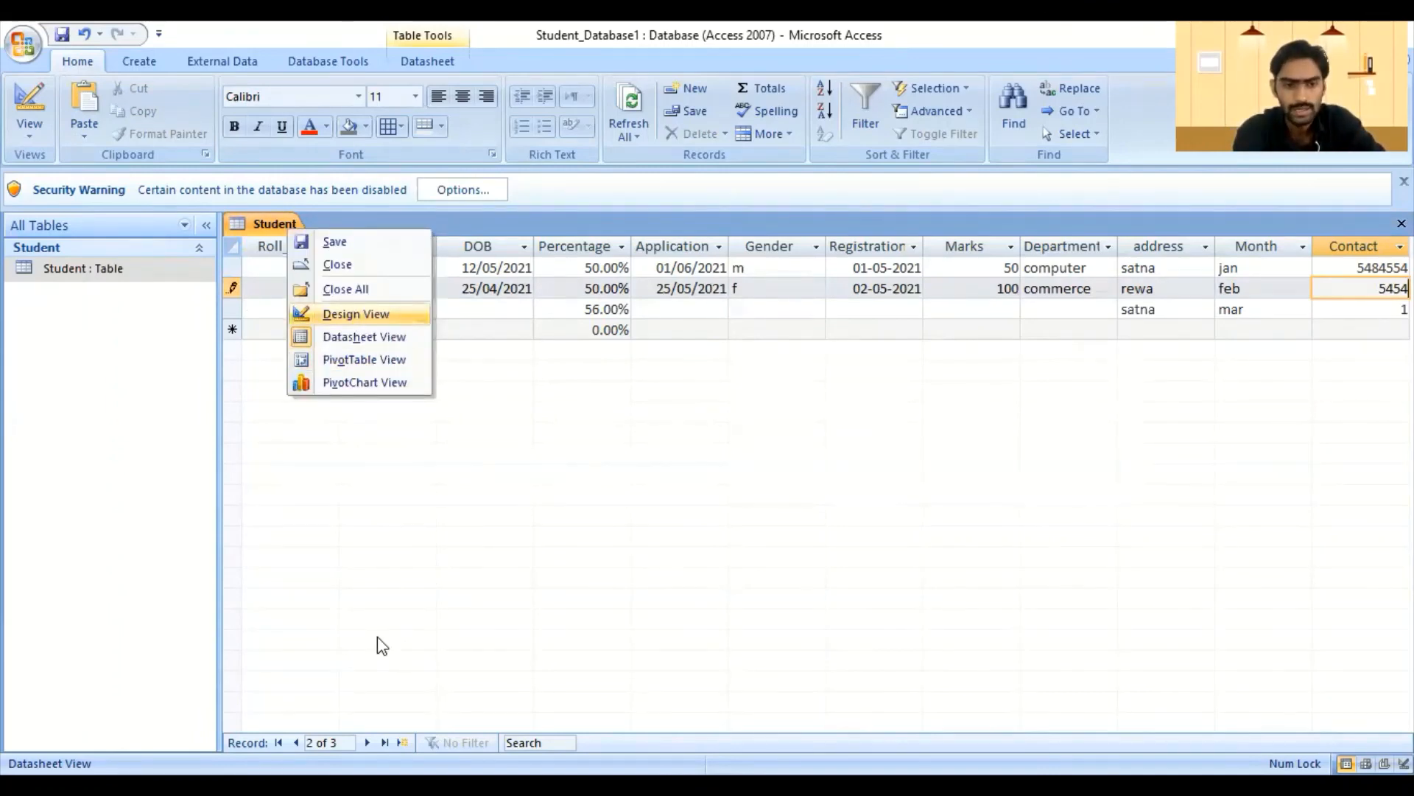
pyautogui.press('Return')
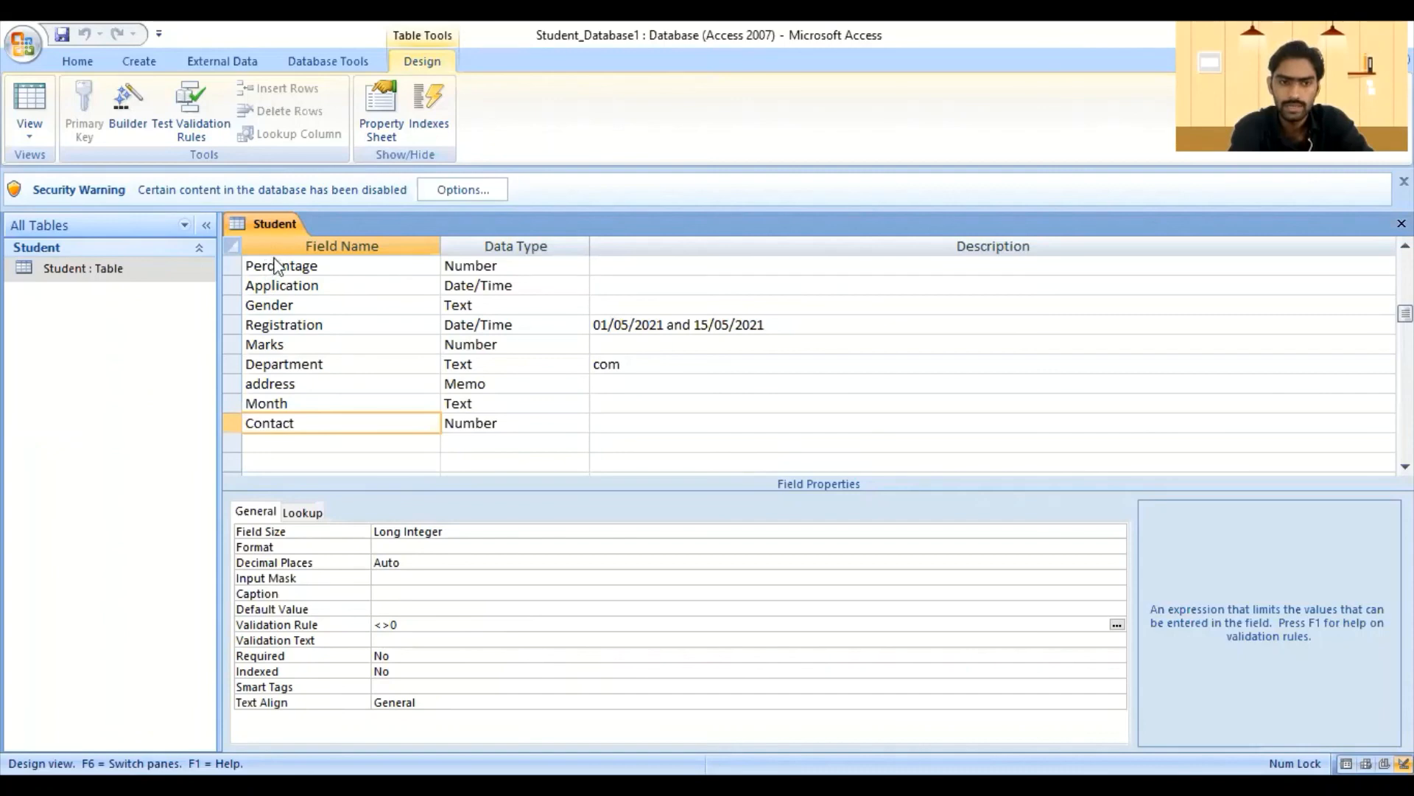
pyautogui.click(295, 305)
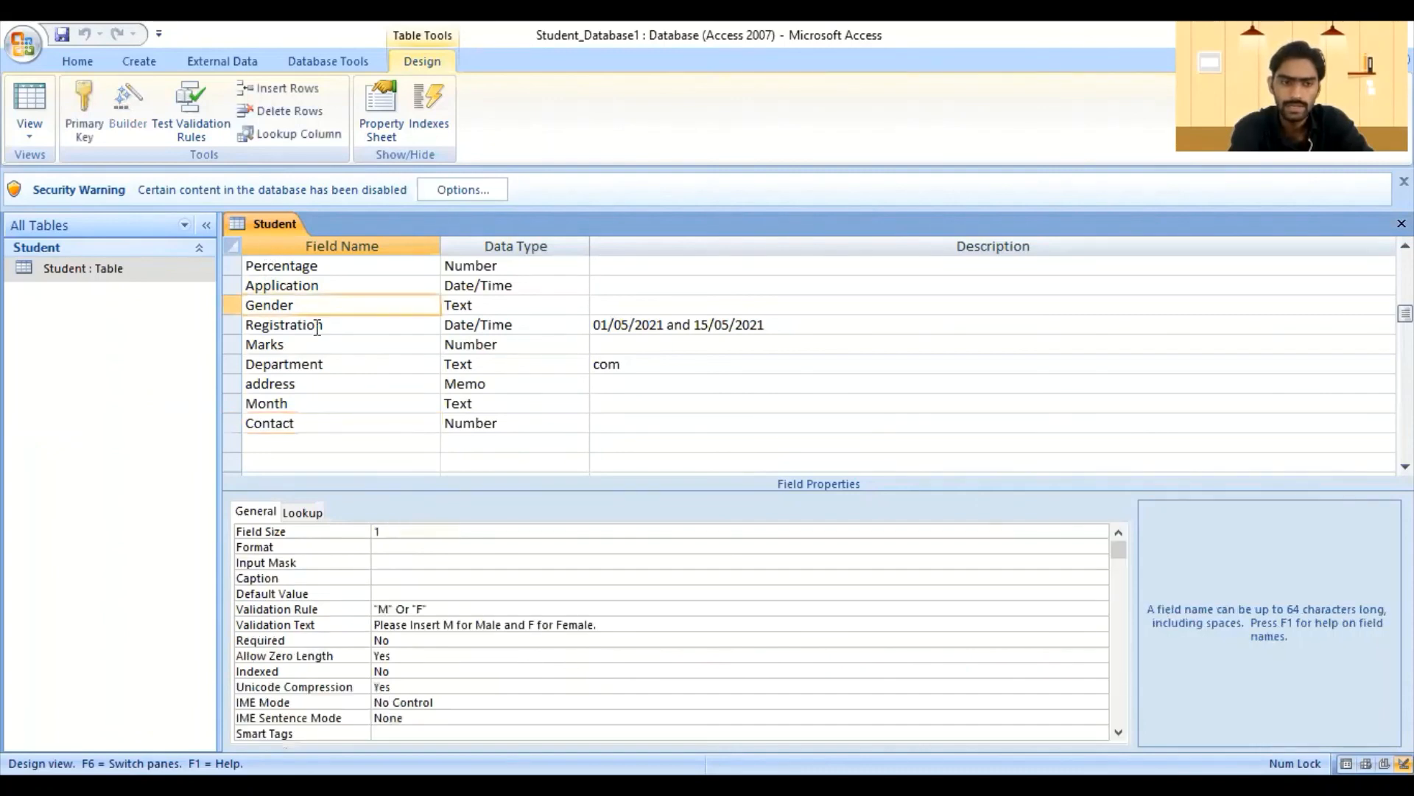
# - Return the Student table to Datasheet View and examine the data type choices available for the Roll_No and Name fields
pyautogui.rightClick(255, 225)
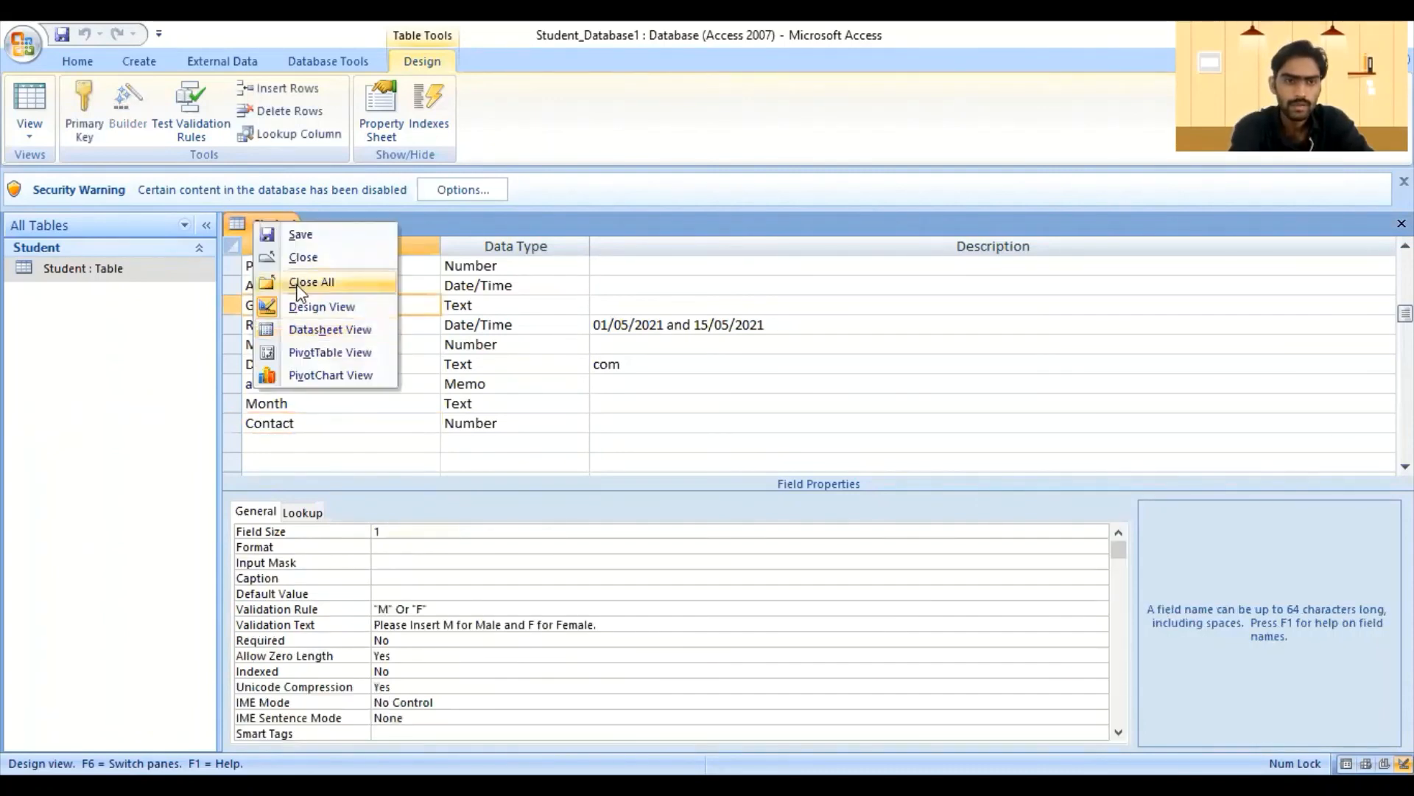
pyautogui.click(309, 330)
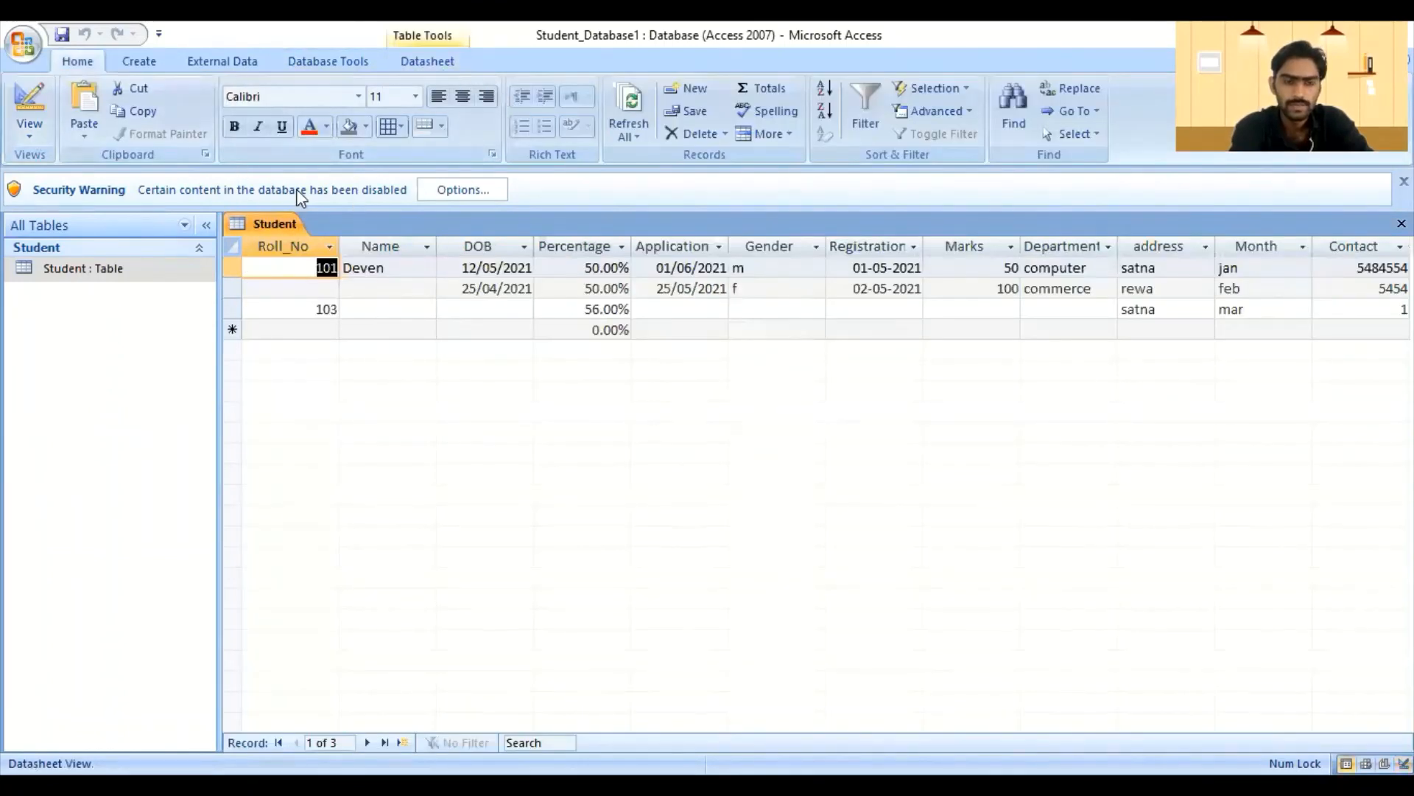
pyautogui.click(427, 59)
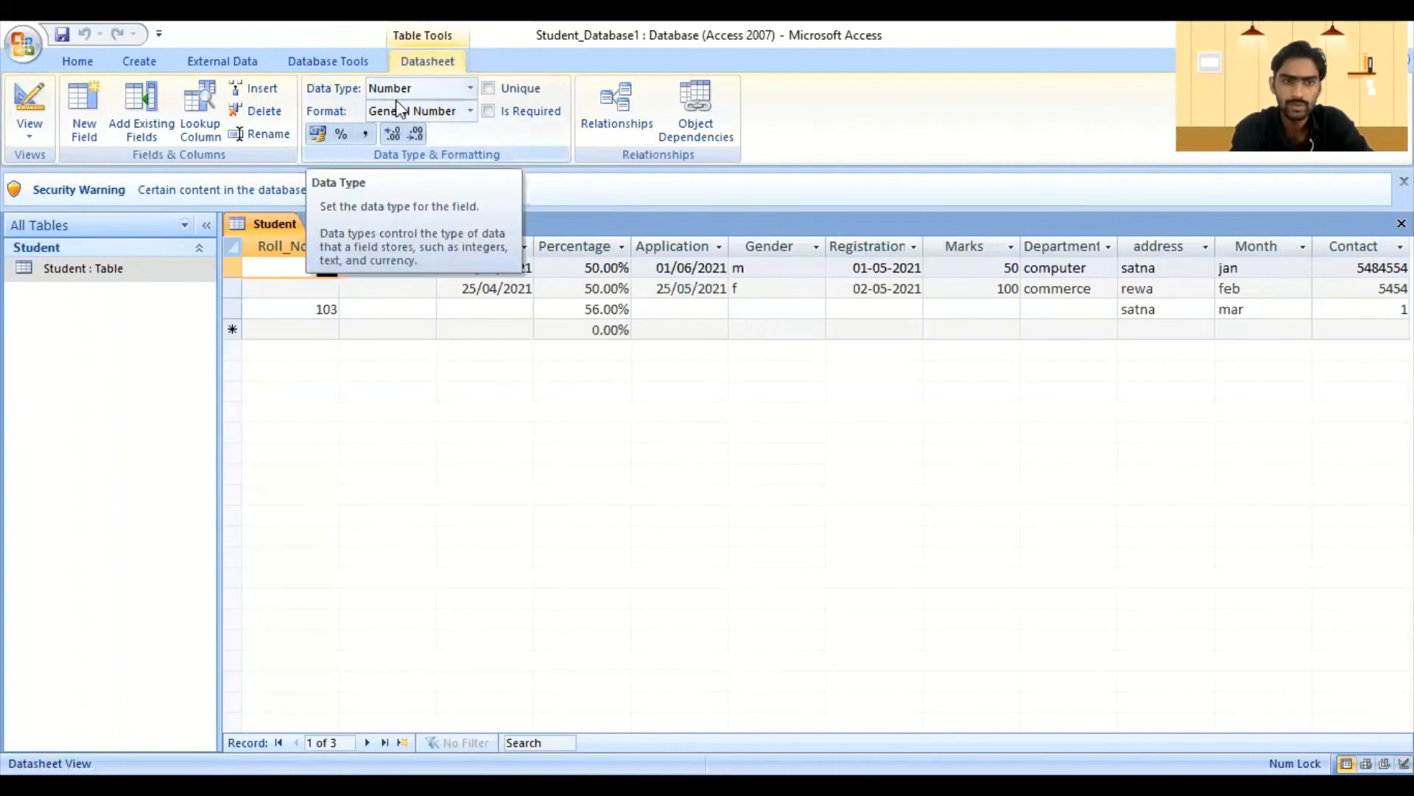
pyautogui.click(470, 88)
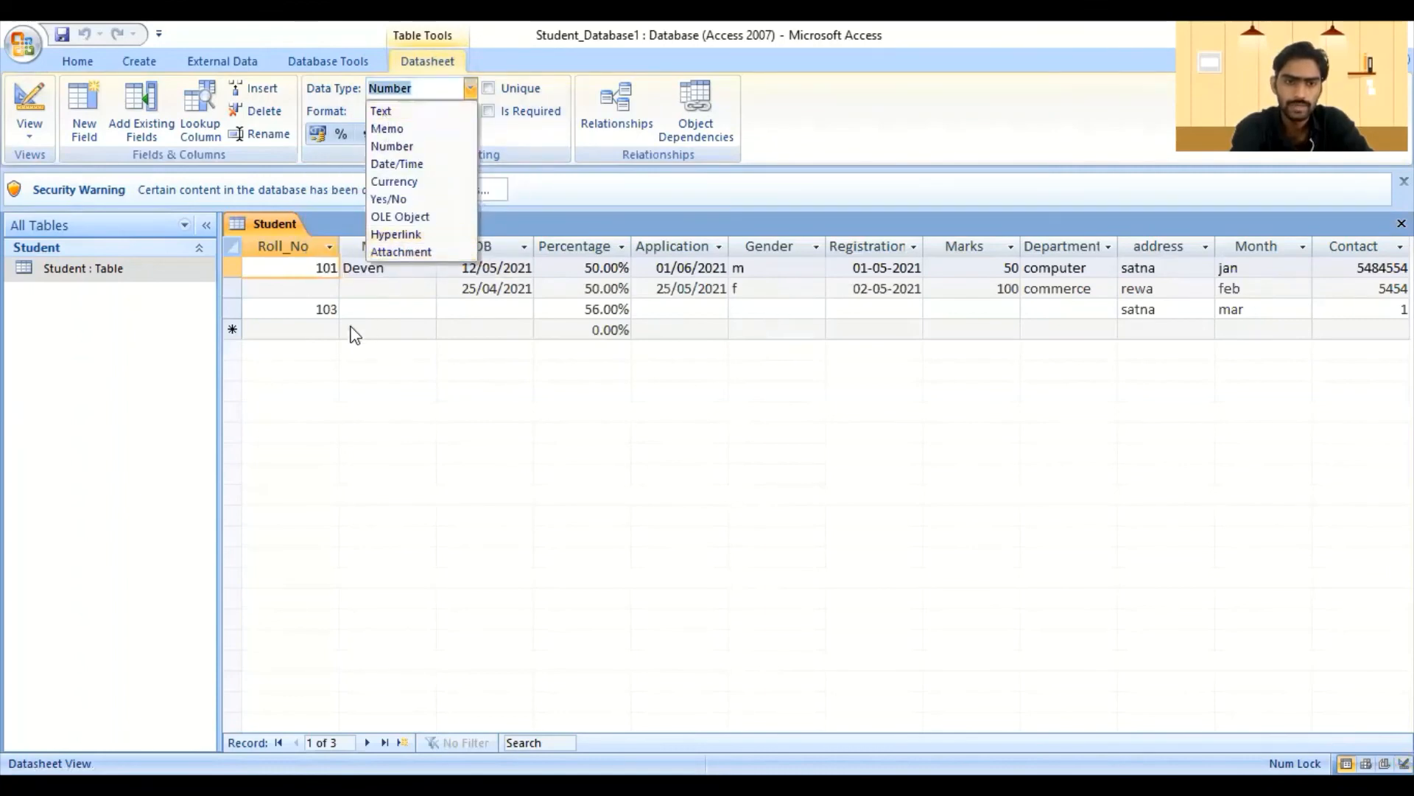
pyautogui.click(395, 254)
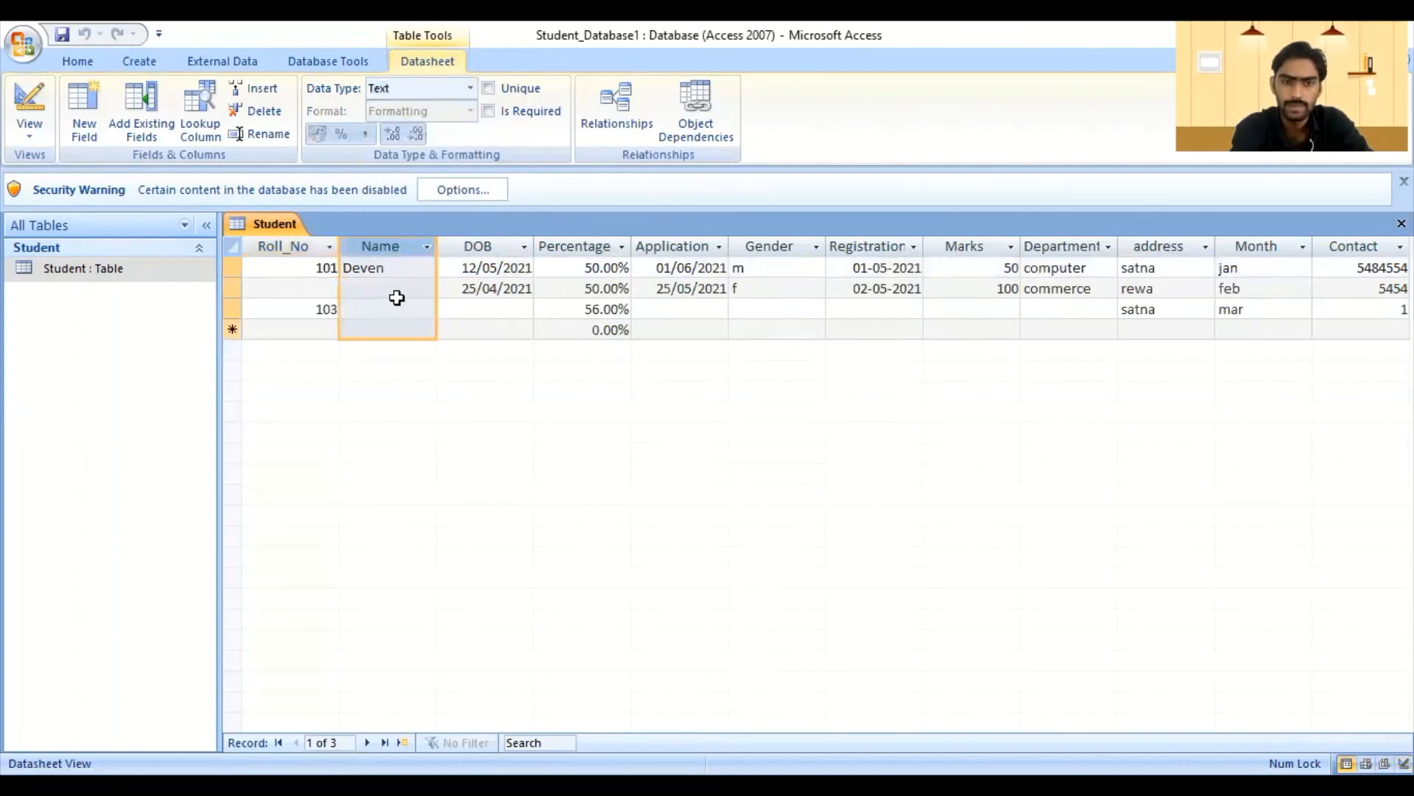
pyautogui.click(470, 88)
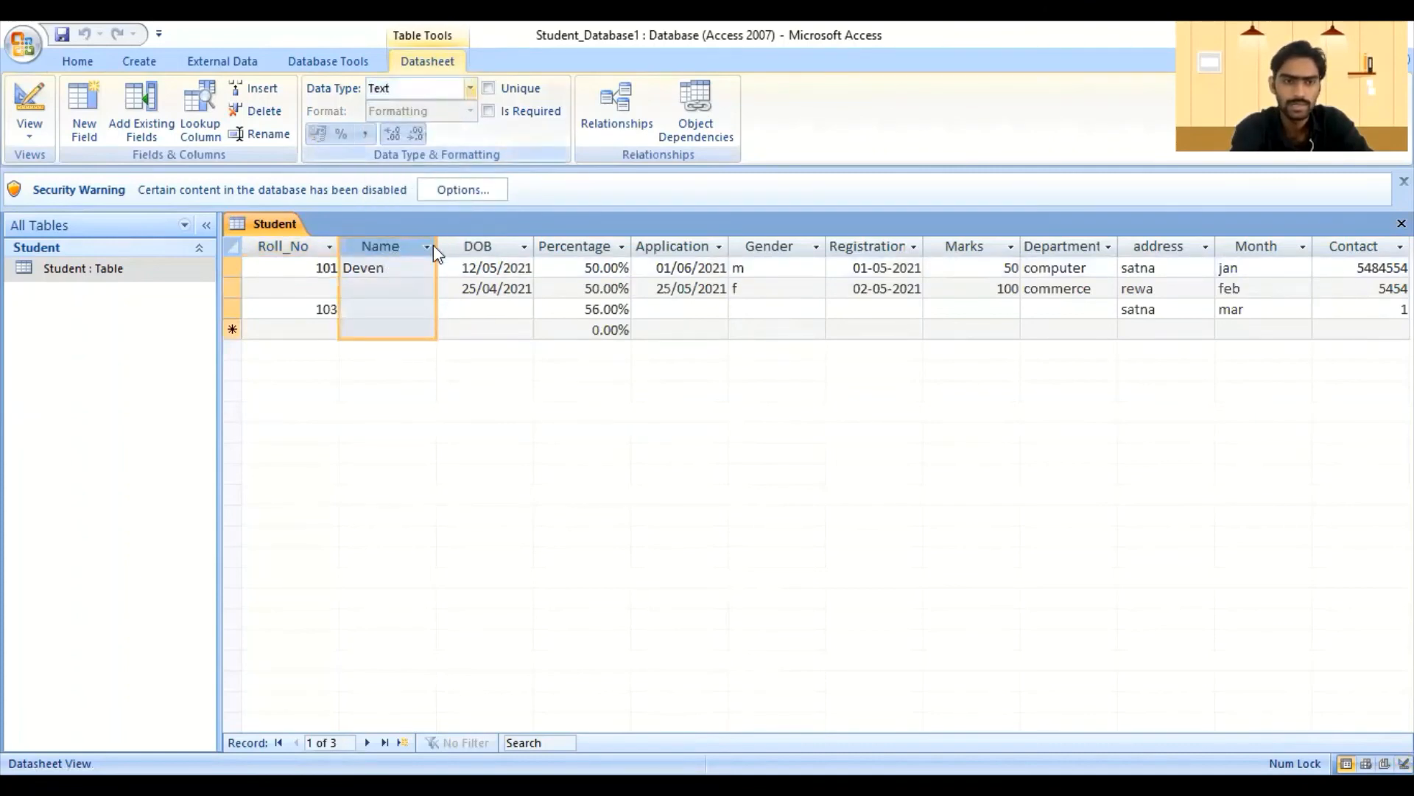
pyautogui.click(564, 187)
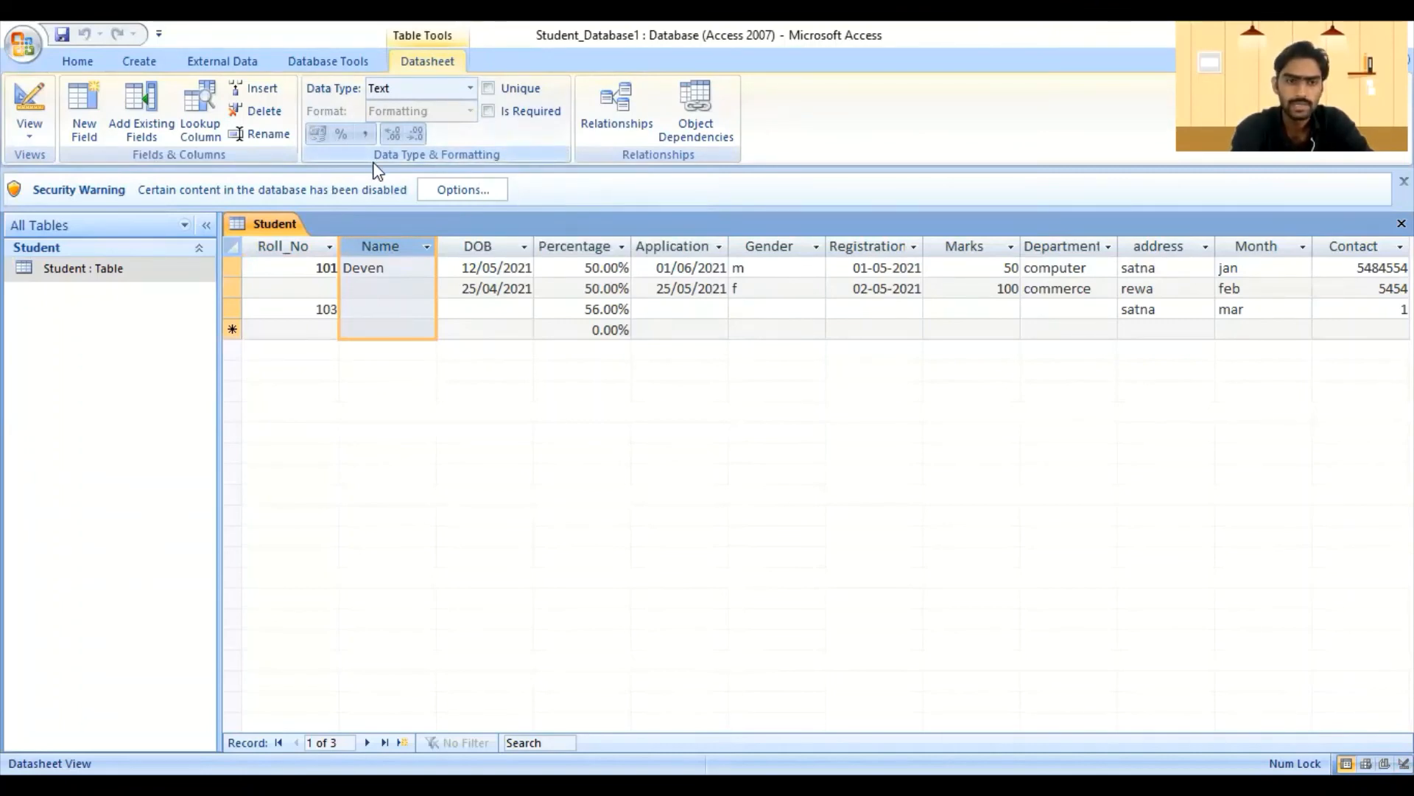
pyautogui.click(86, 59)
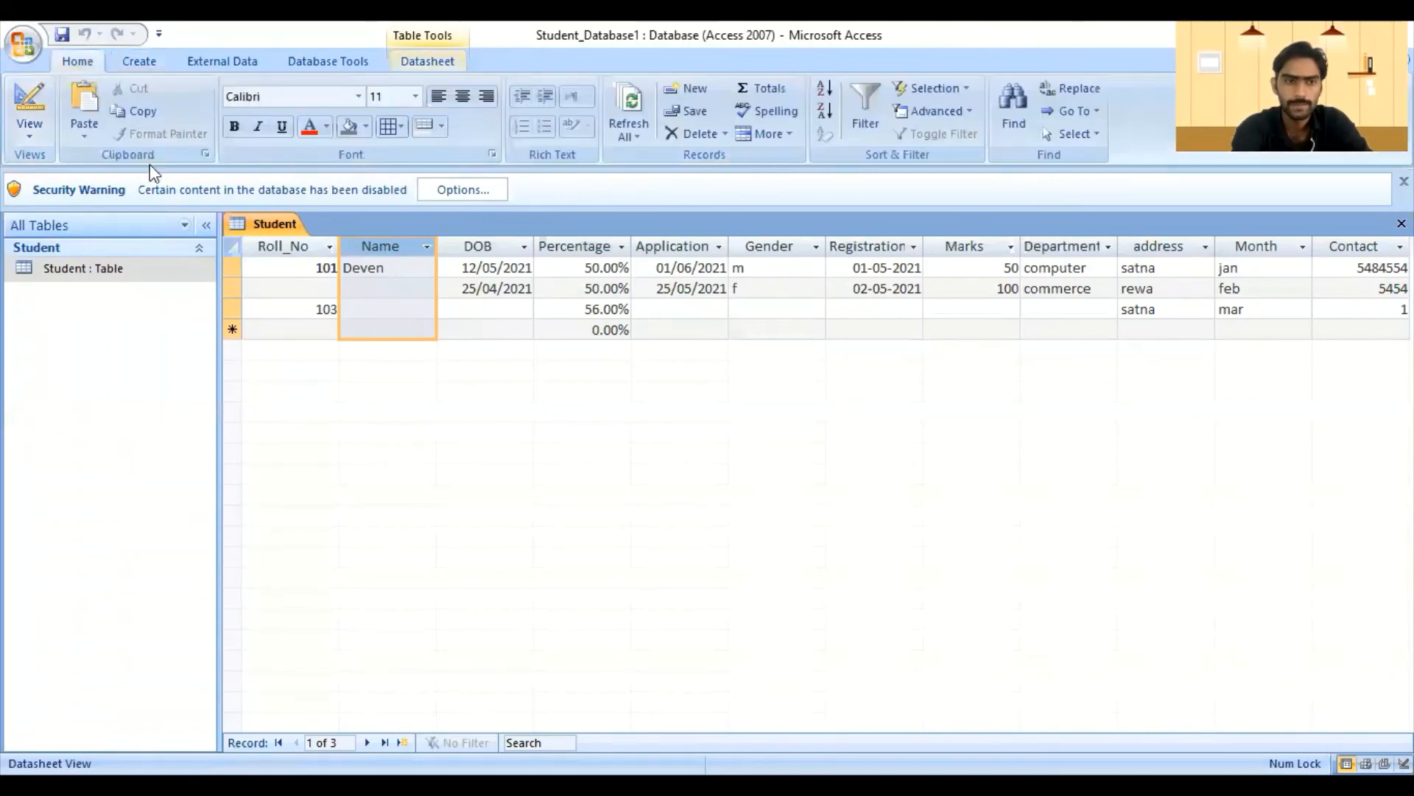